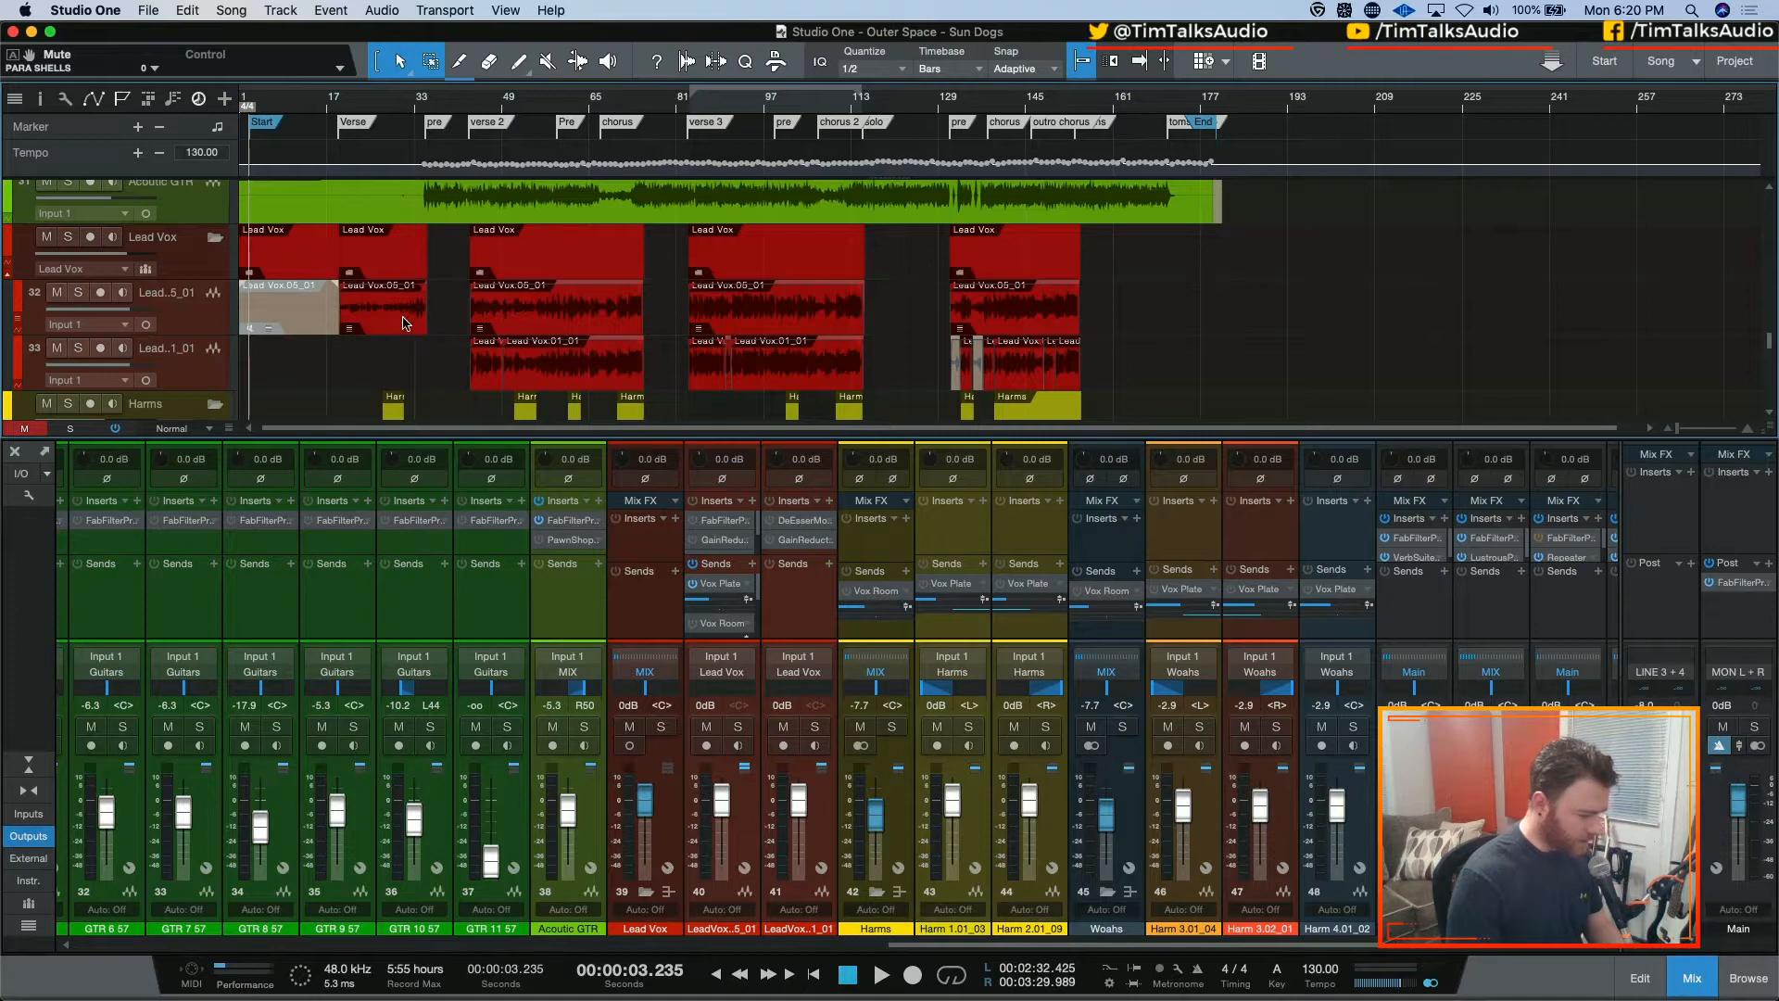
Play the song from the start of verse 3 and lower the second Lead Vox channel's fader to -5.8 dB
scroll(503, 332, down, 6)
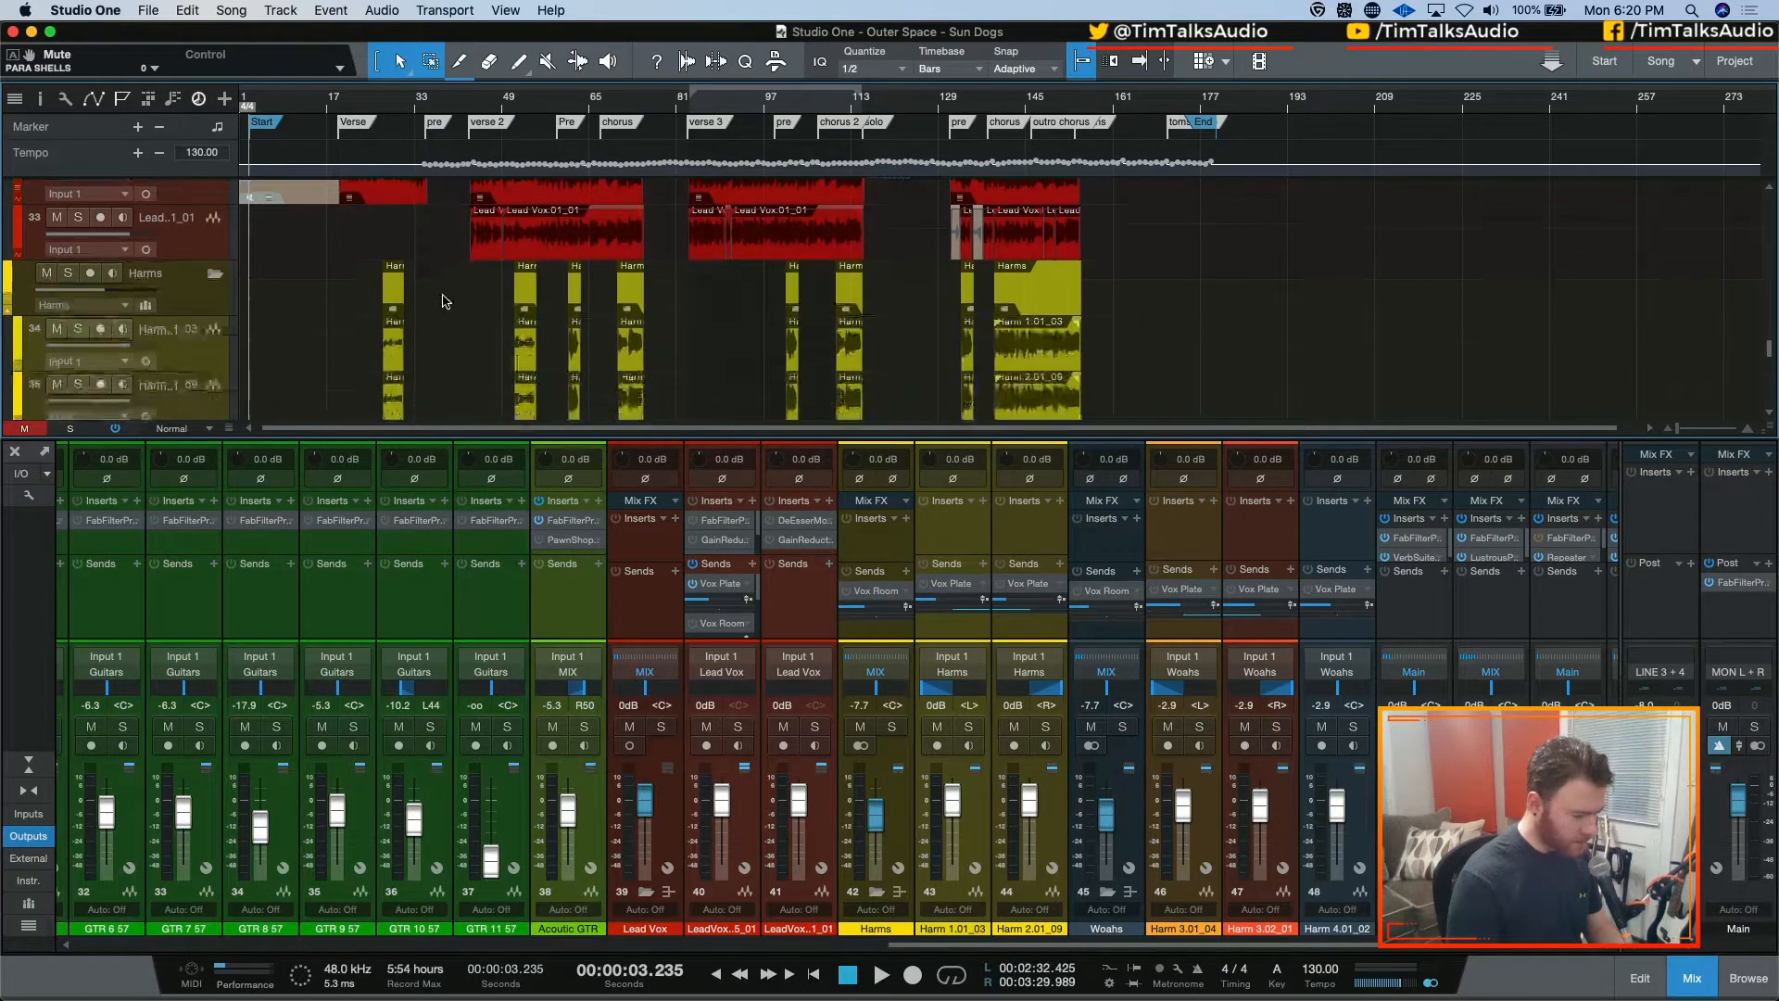
scroll(1075, 306, down, 3)
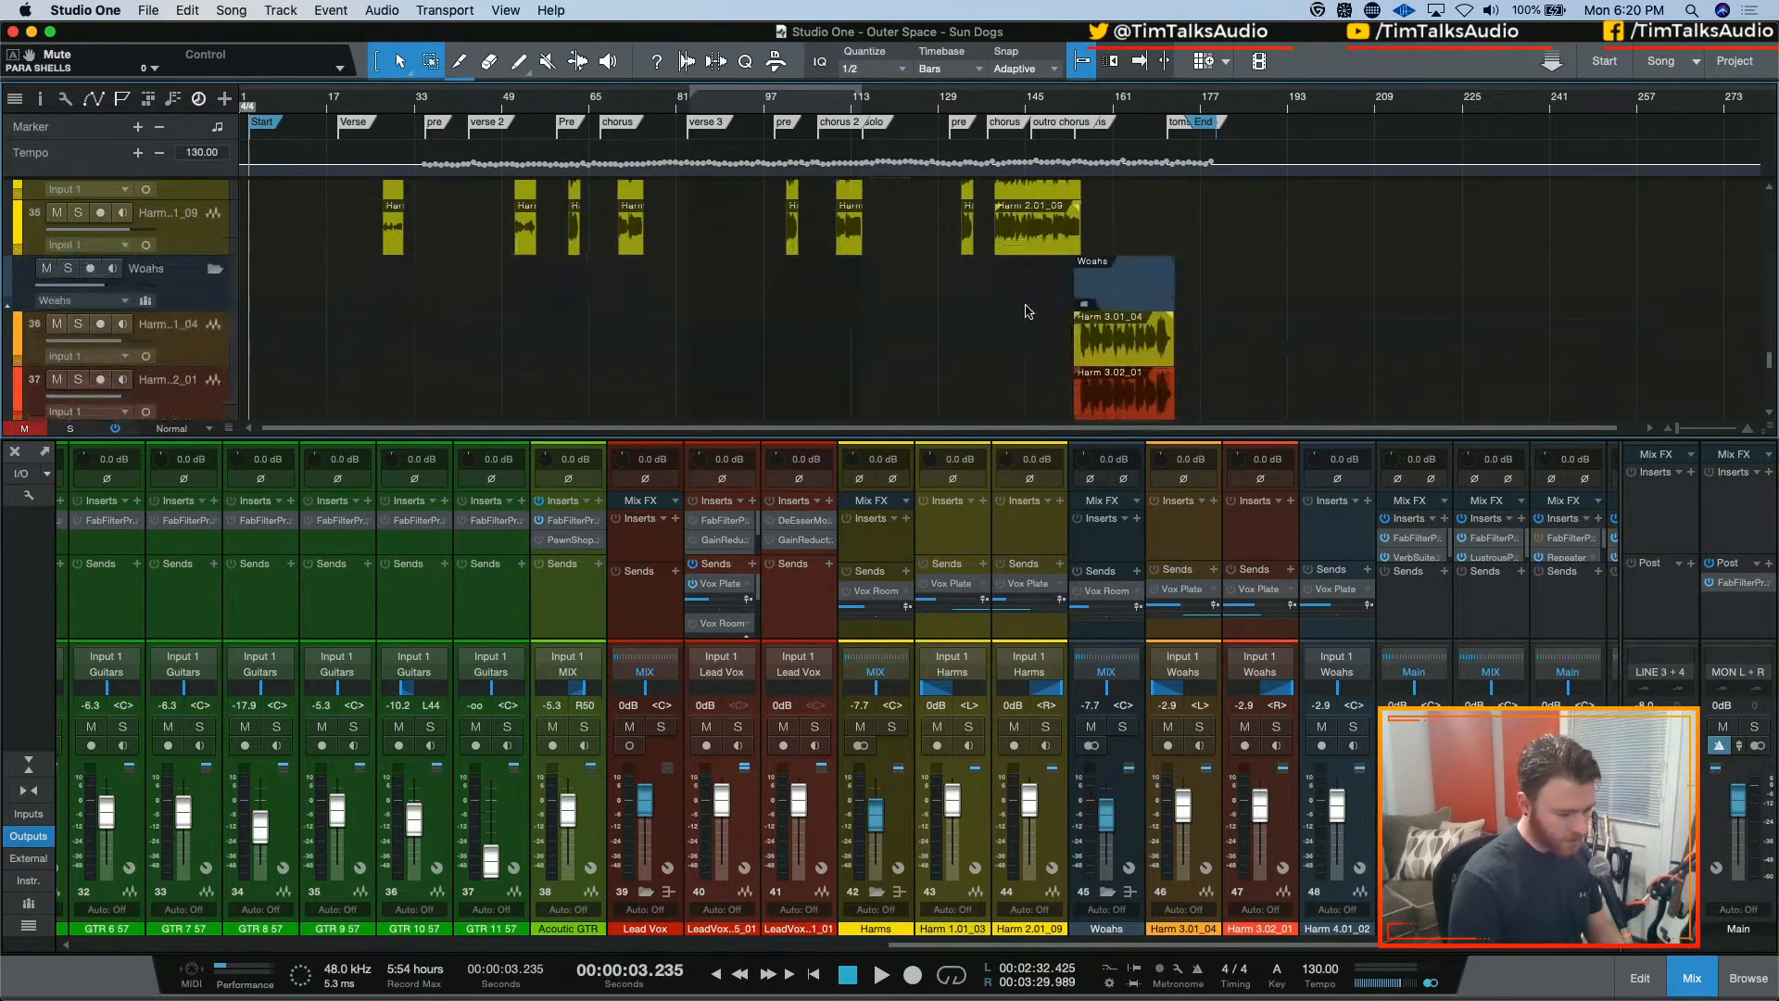
scroll(1140, 348, down, 1)
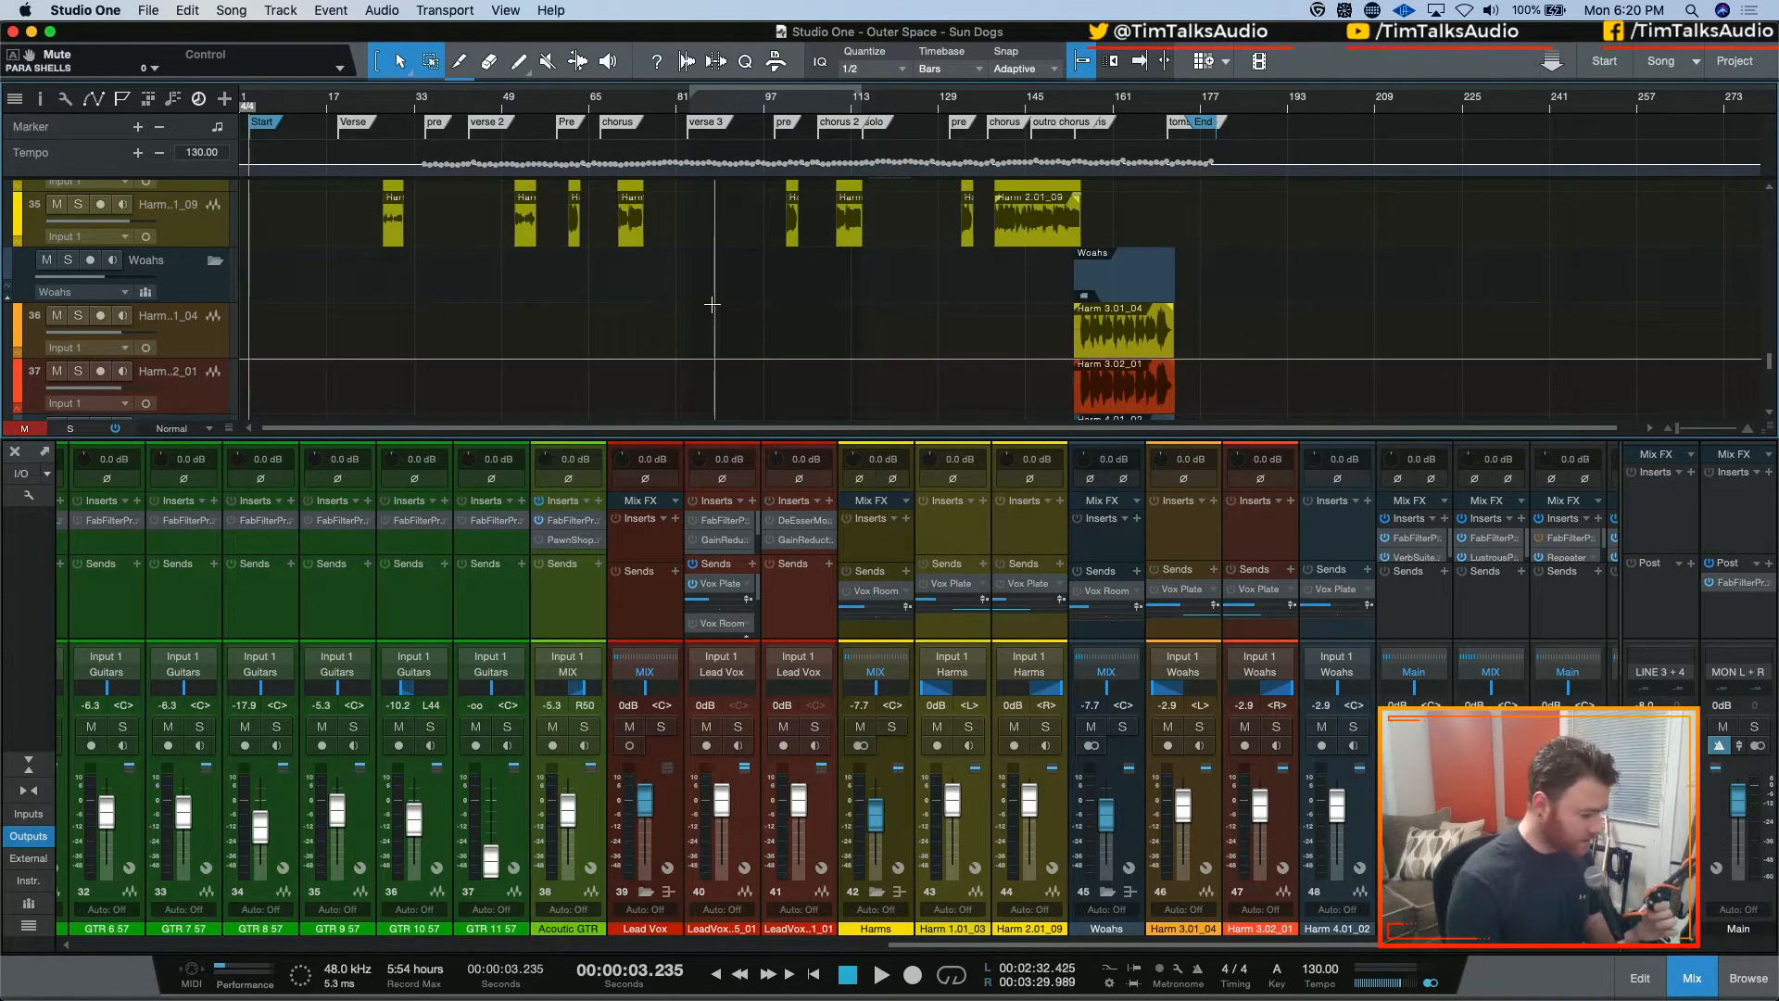
scroll(640, 292, up, 3)
scroll(628, 294, up, 2)
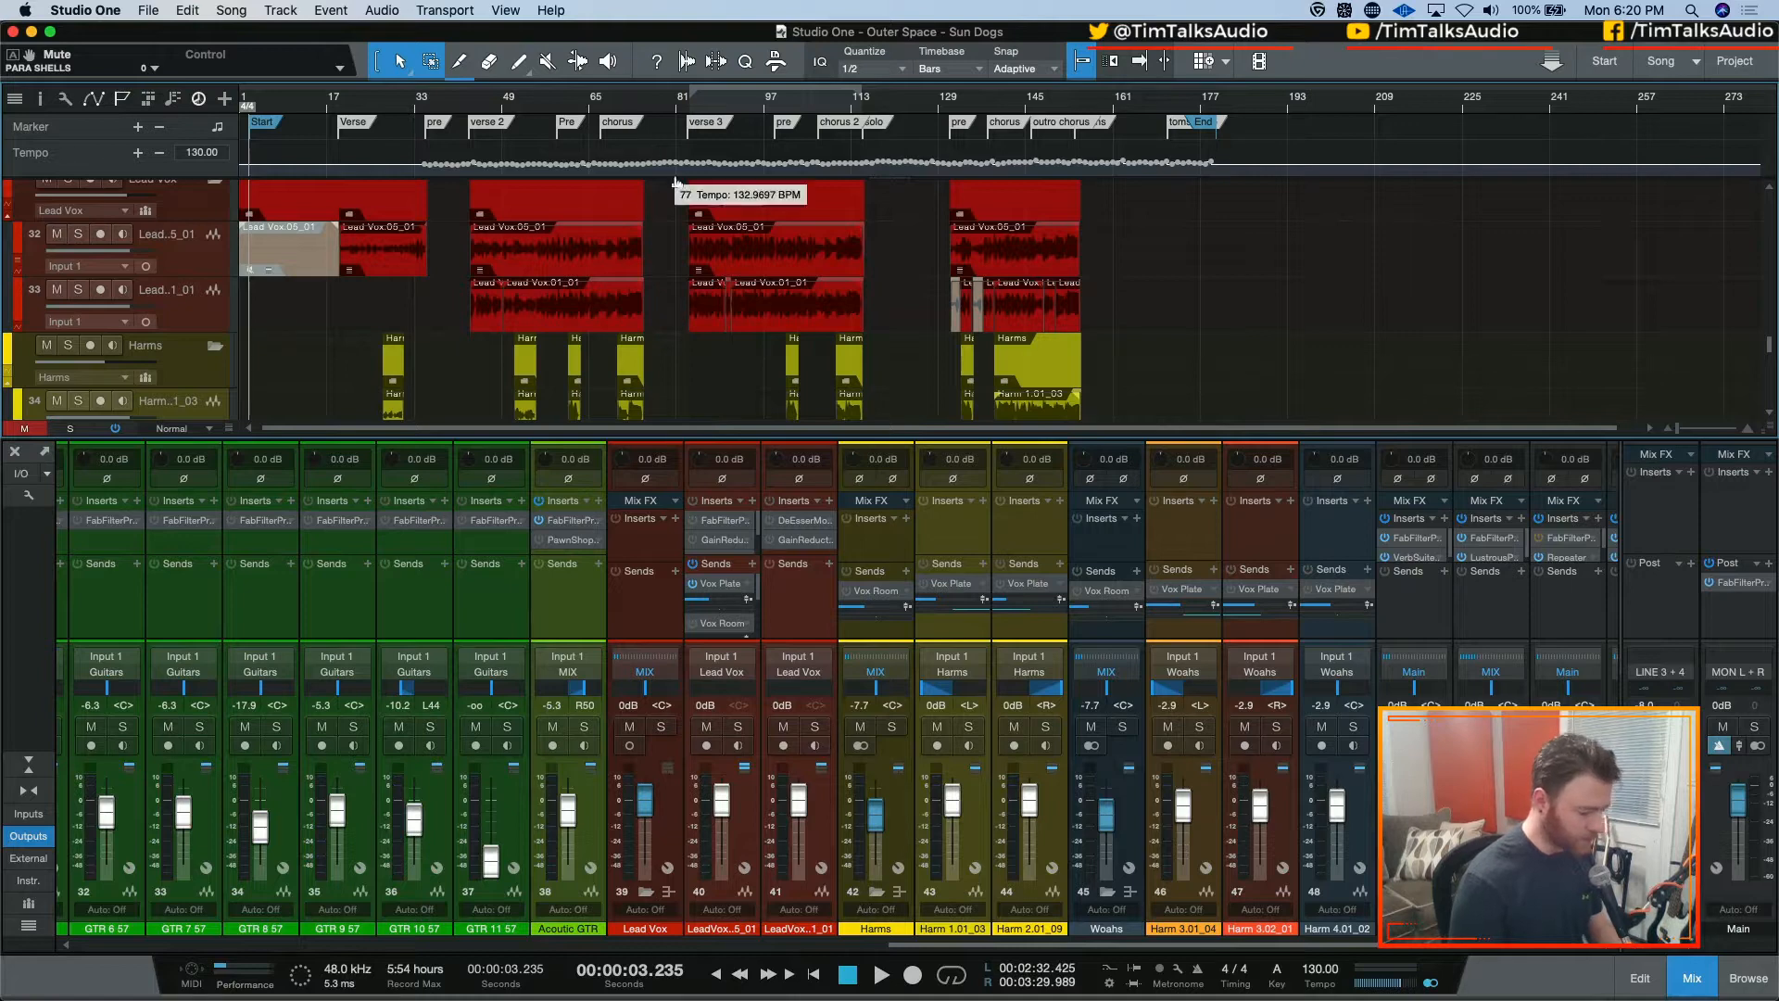
click(757, 260)
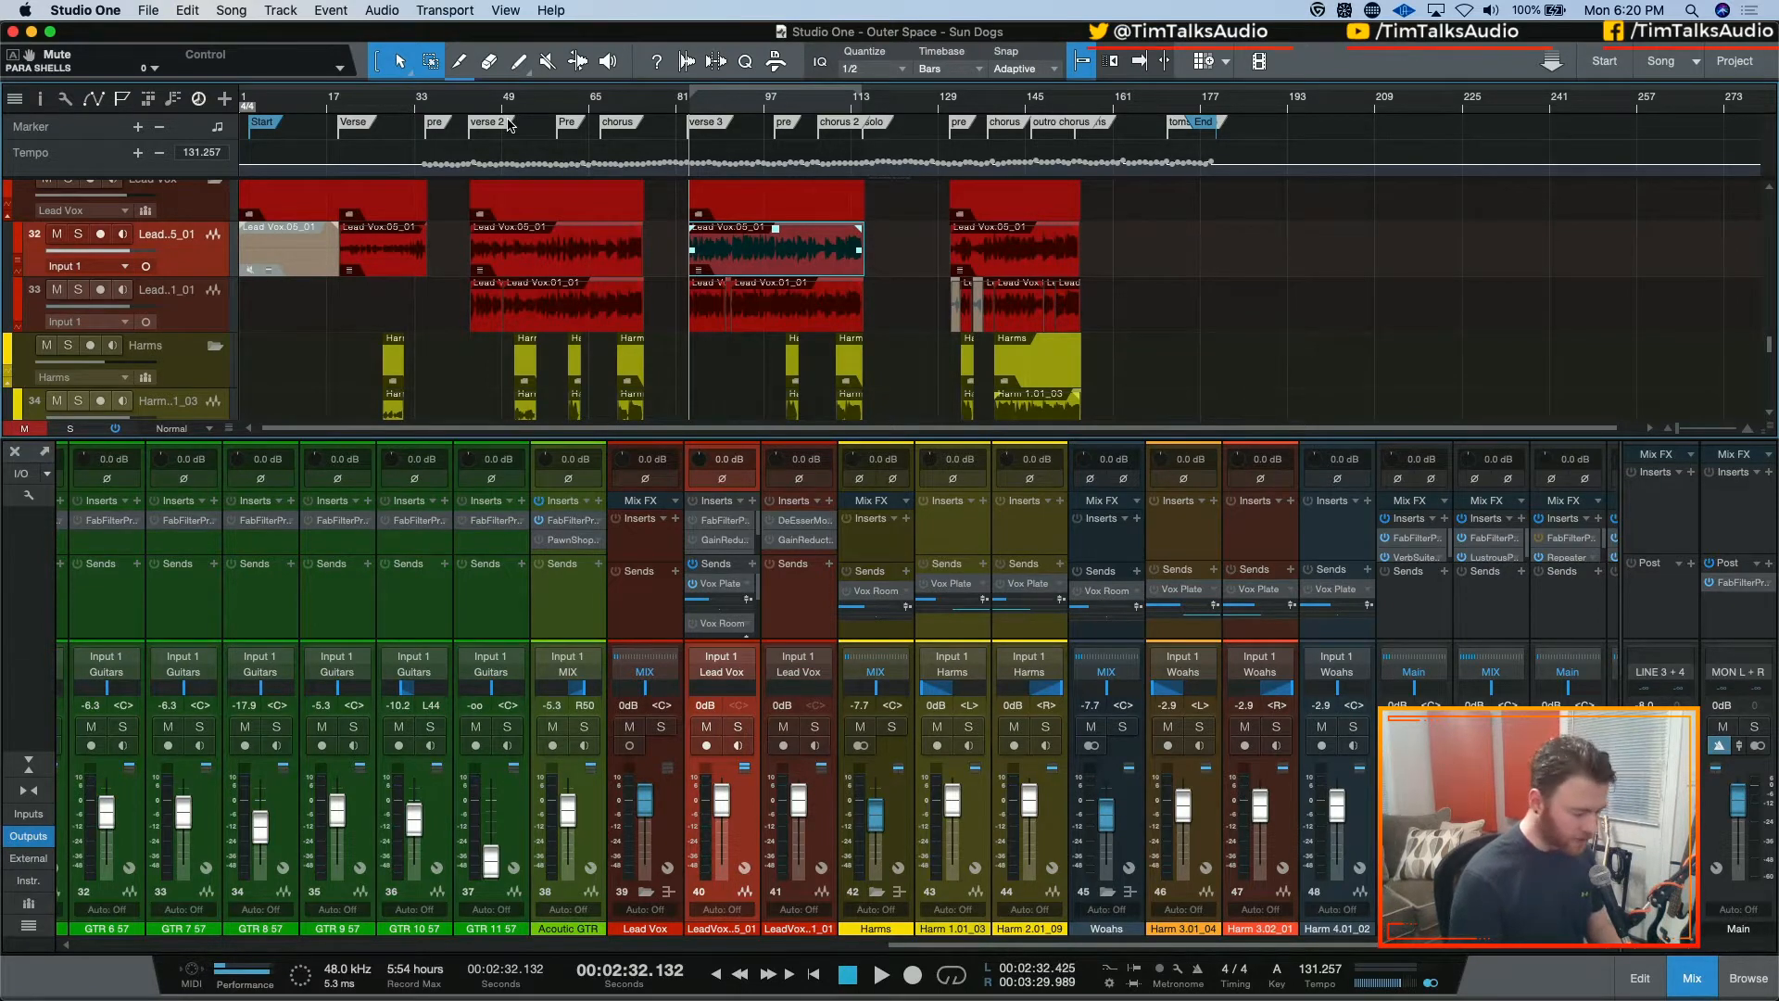
key(space)
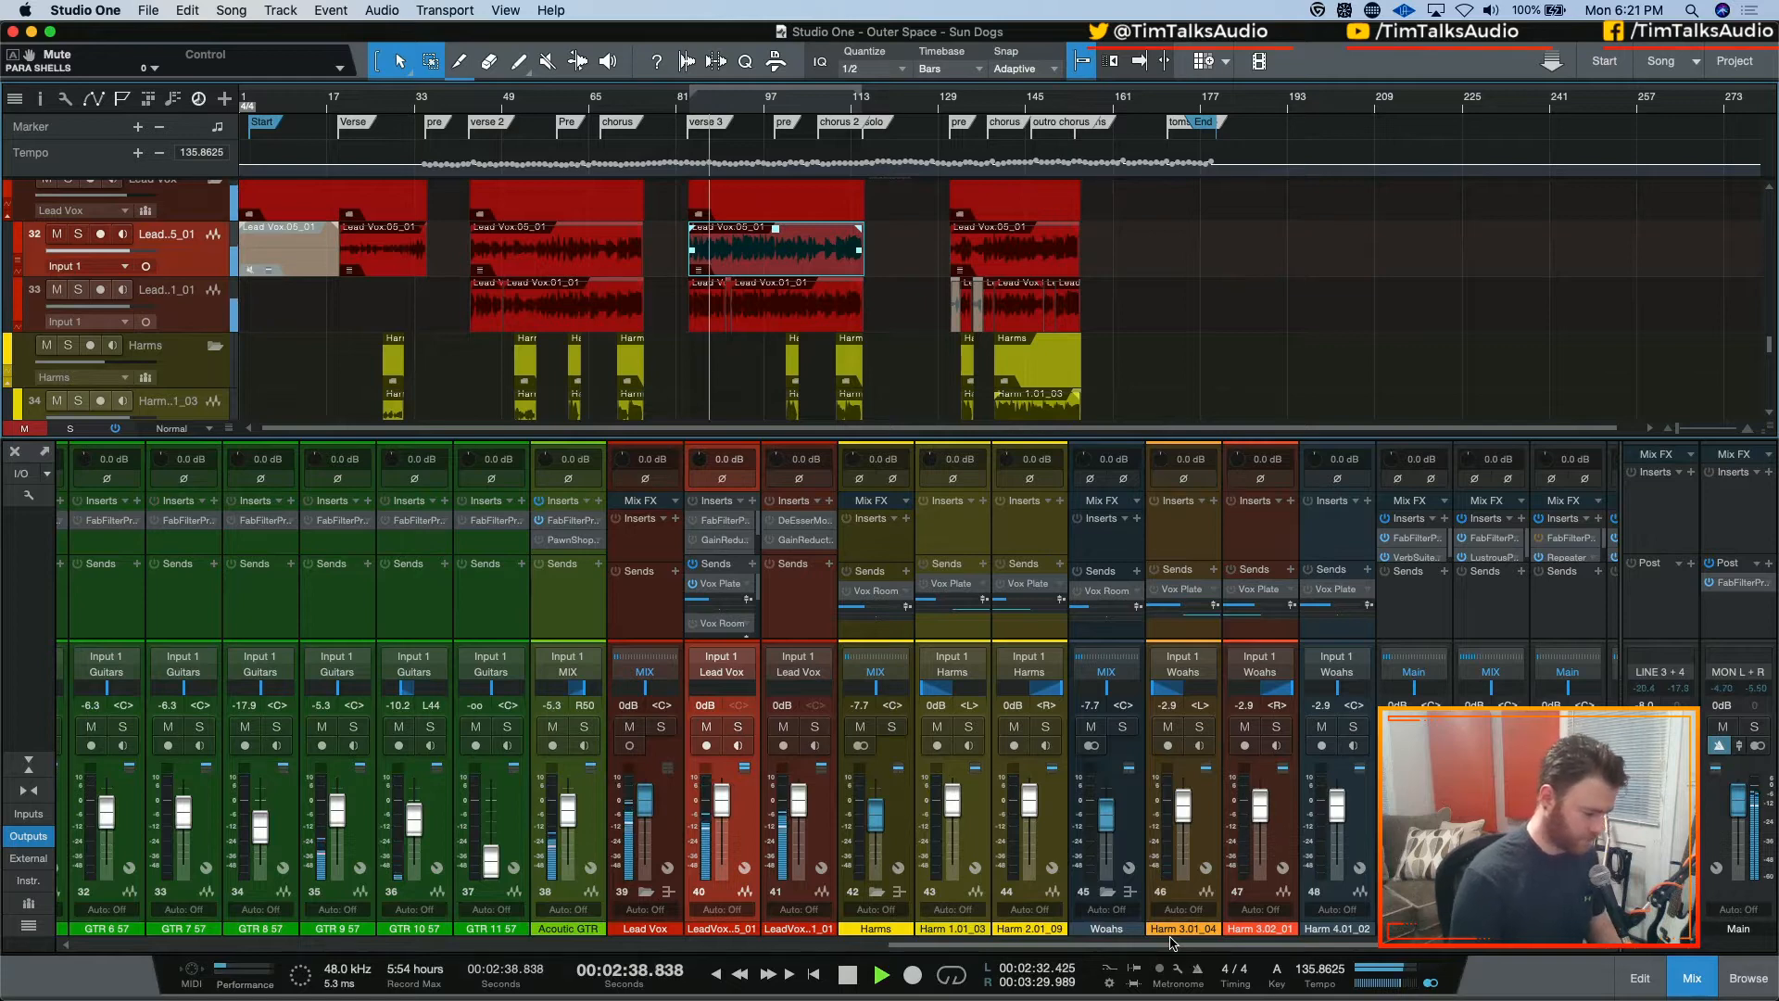
drag(799, 800, 800, 820)
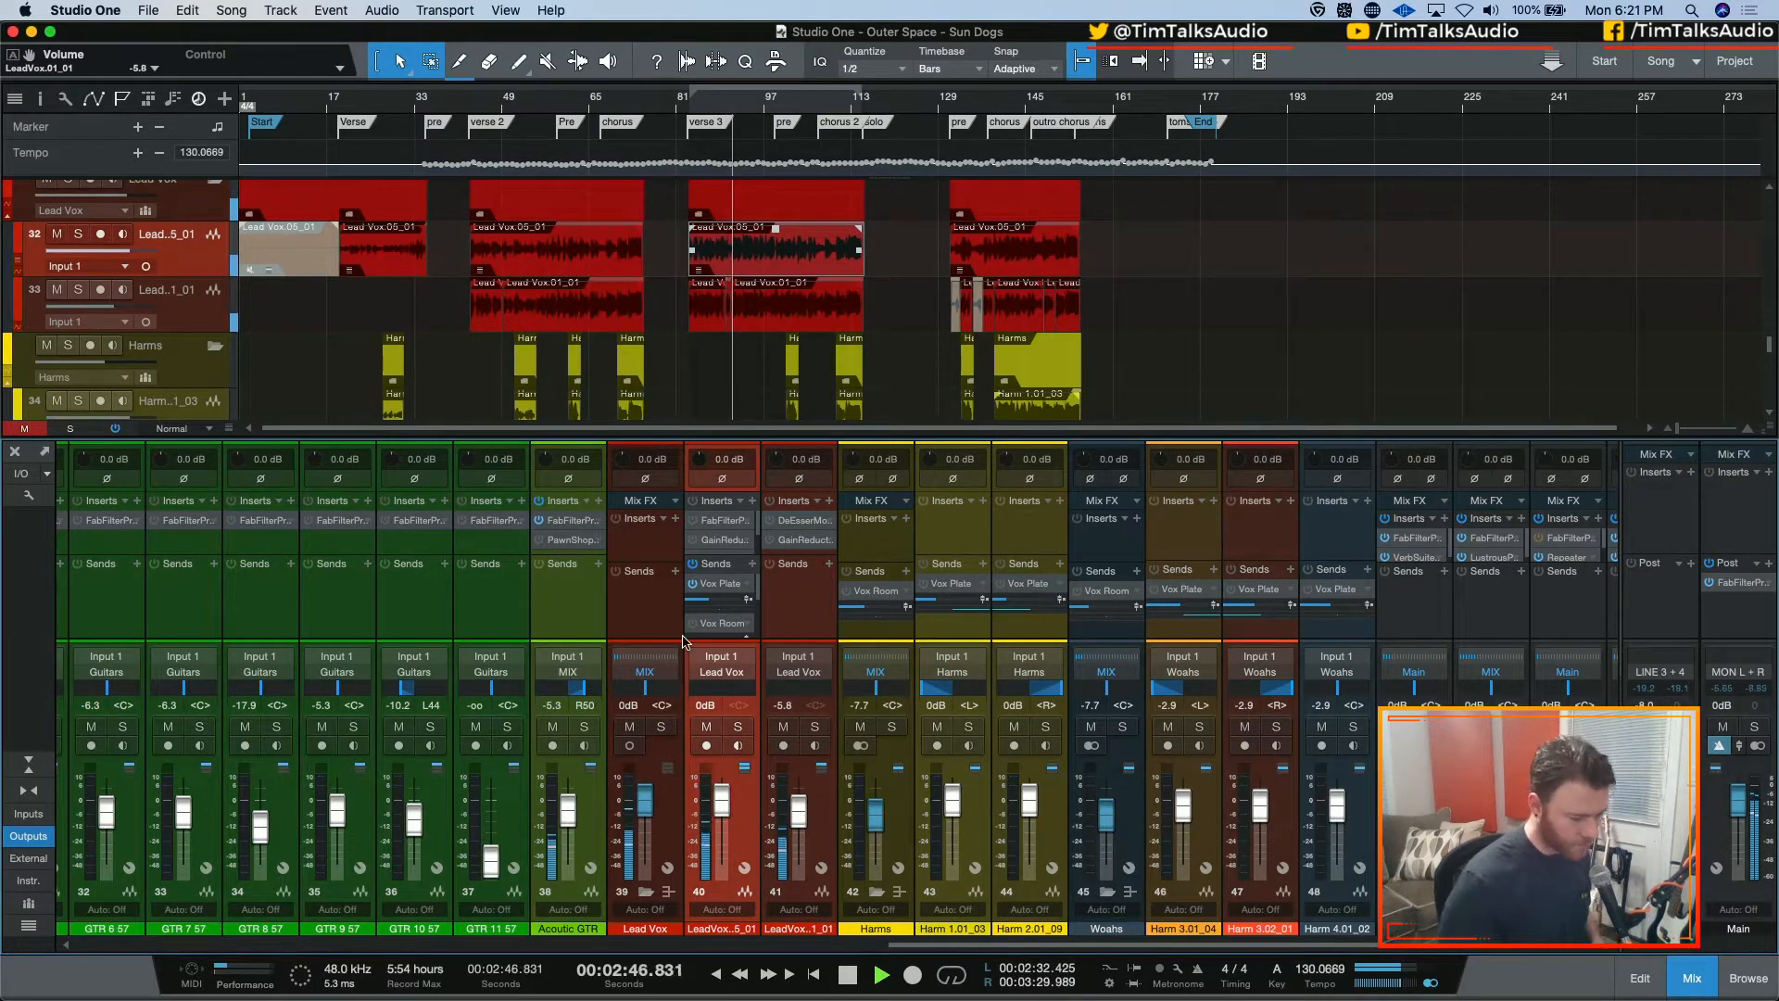
key(space)
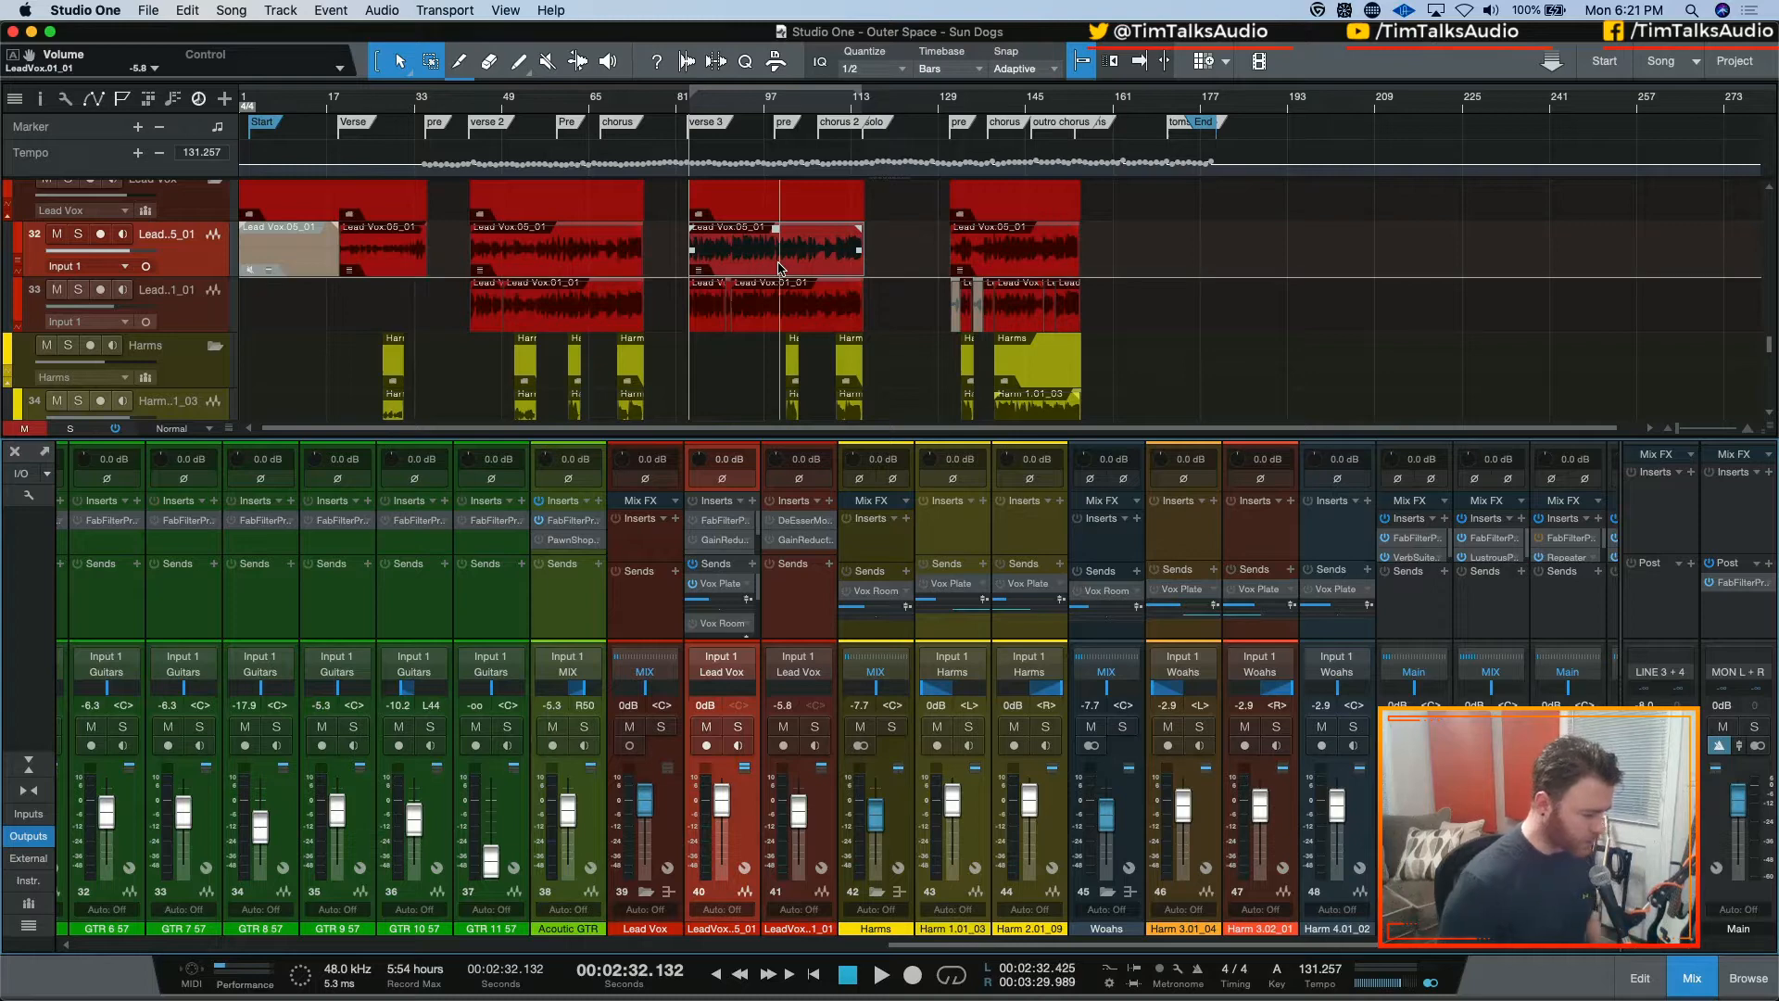
Open the verse 3 Lead Vox event in Melodyne and dismiss the update web page and website notice
key(super+m)
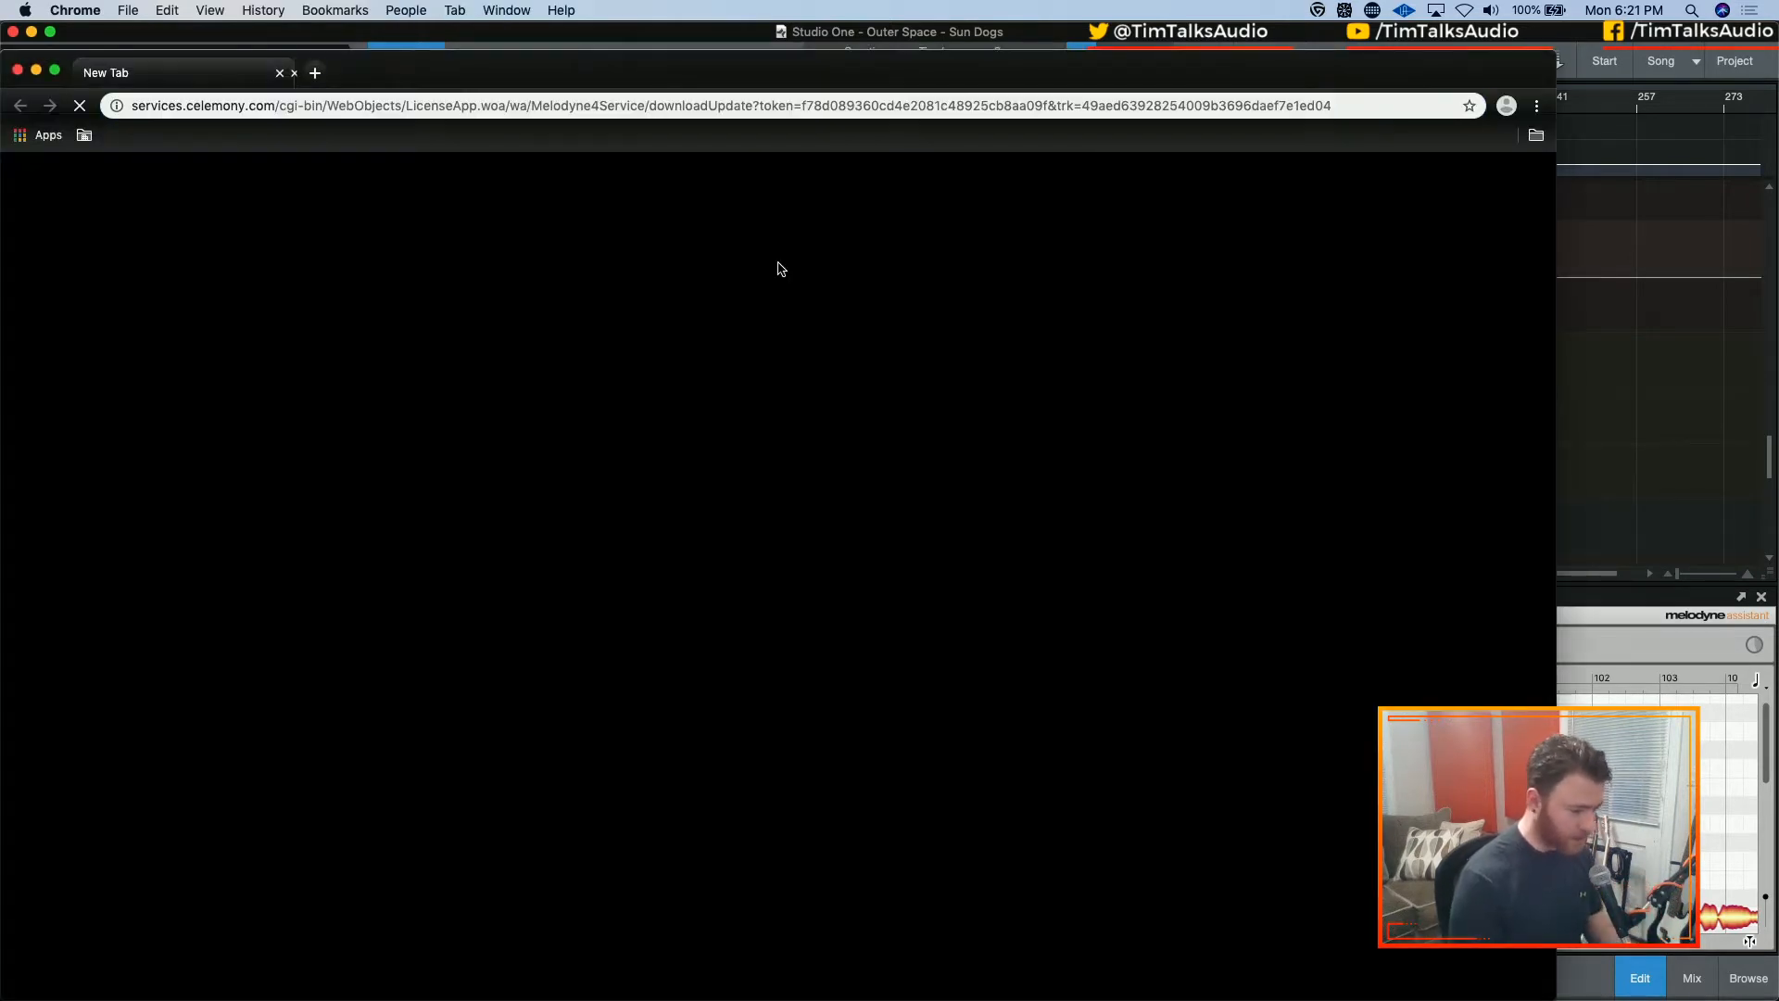
click(17, 72)
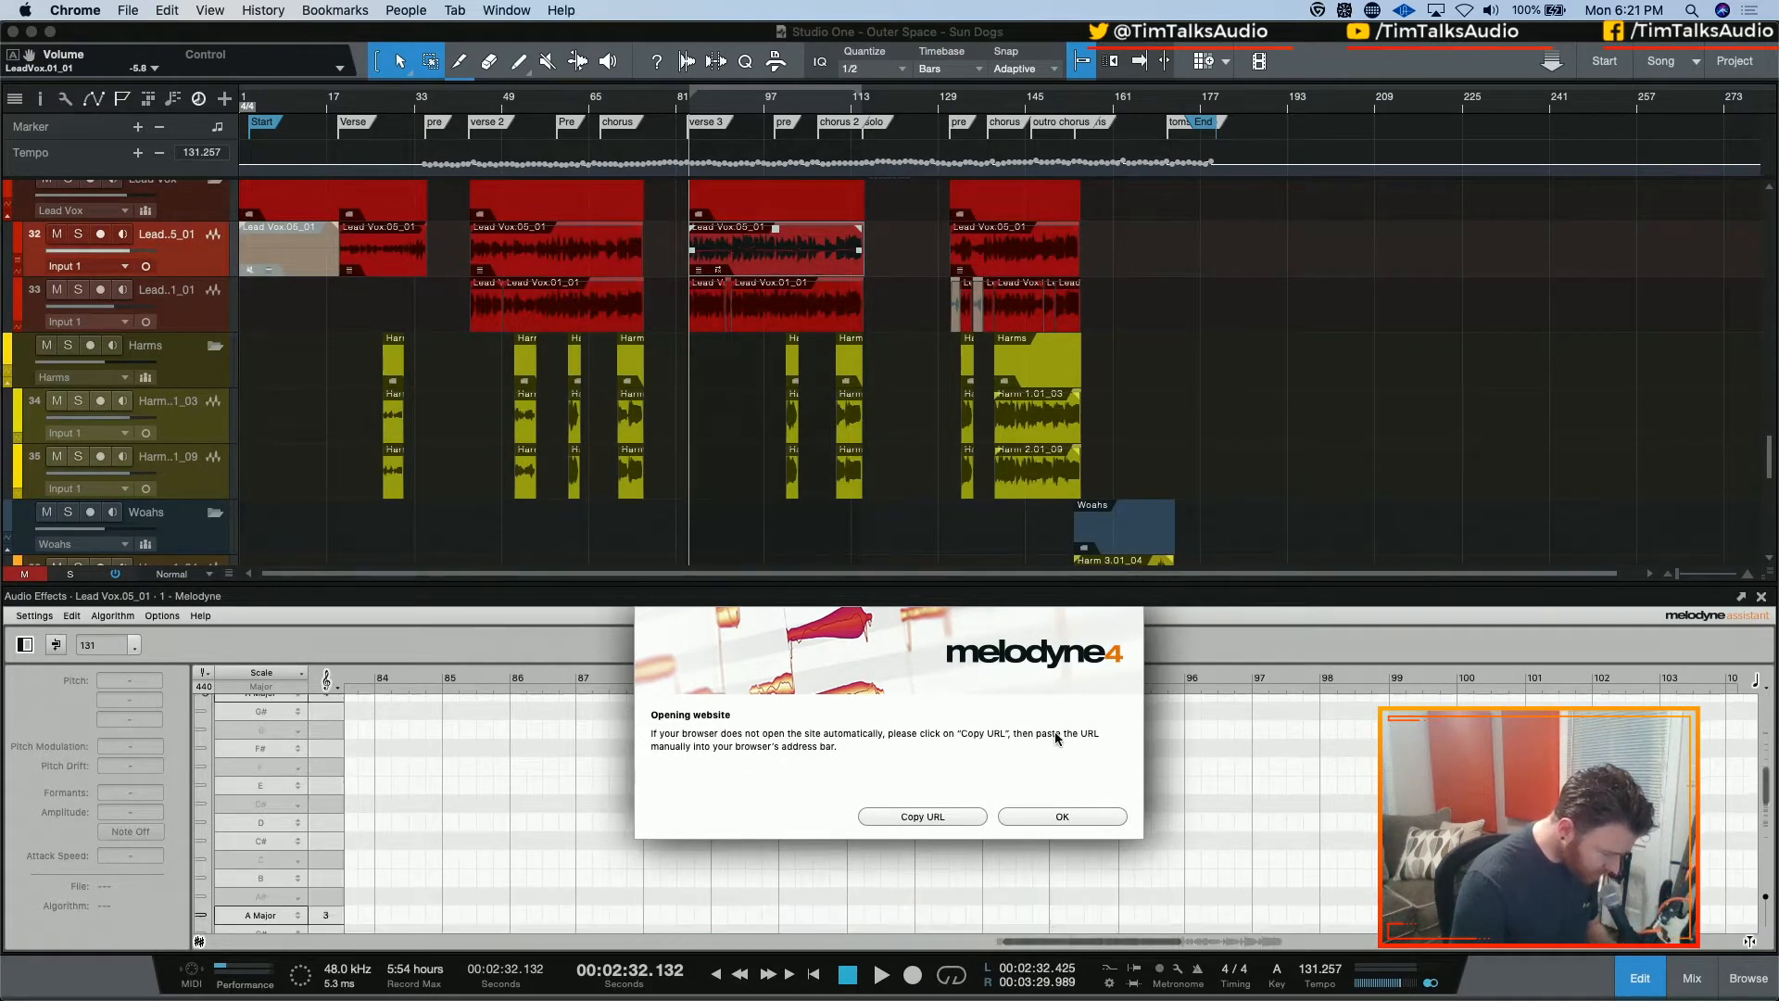
click(1061, 817)
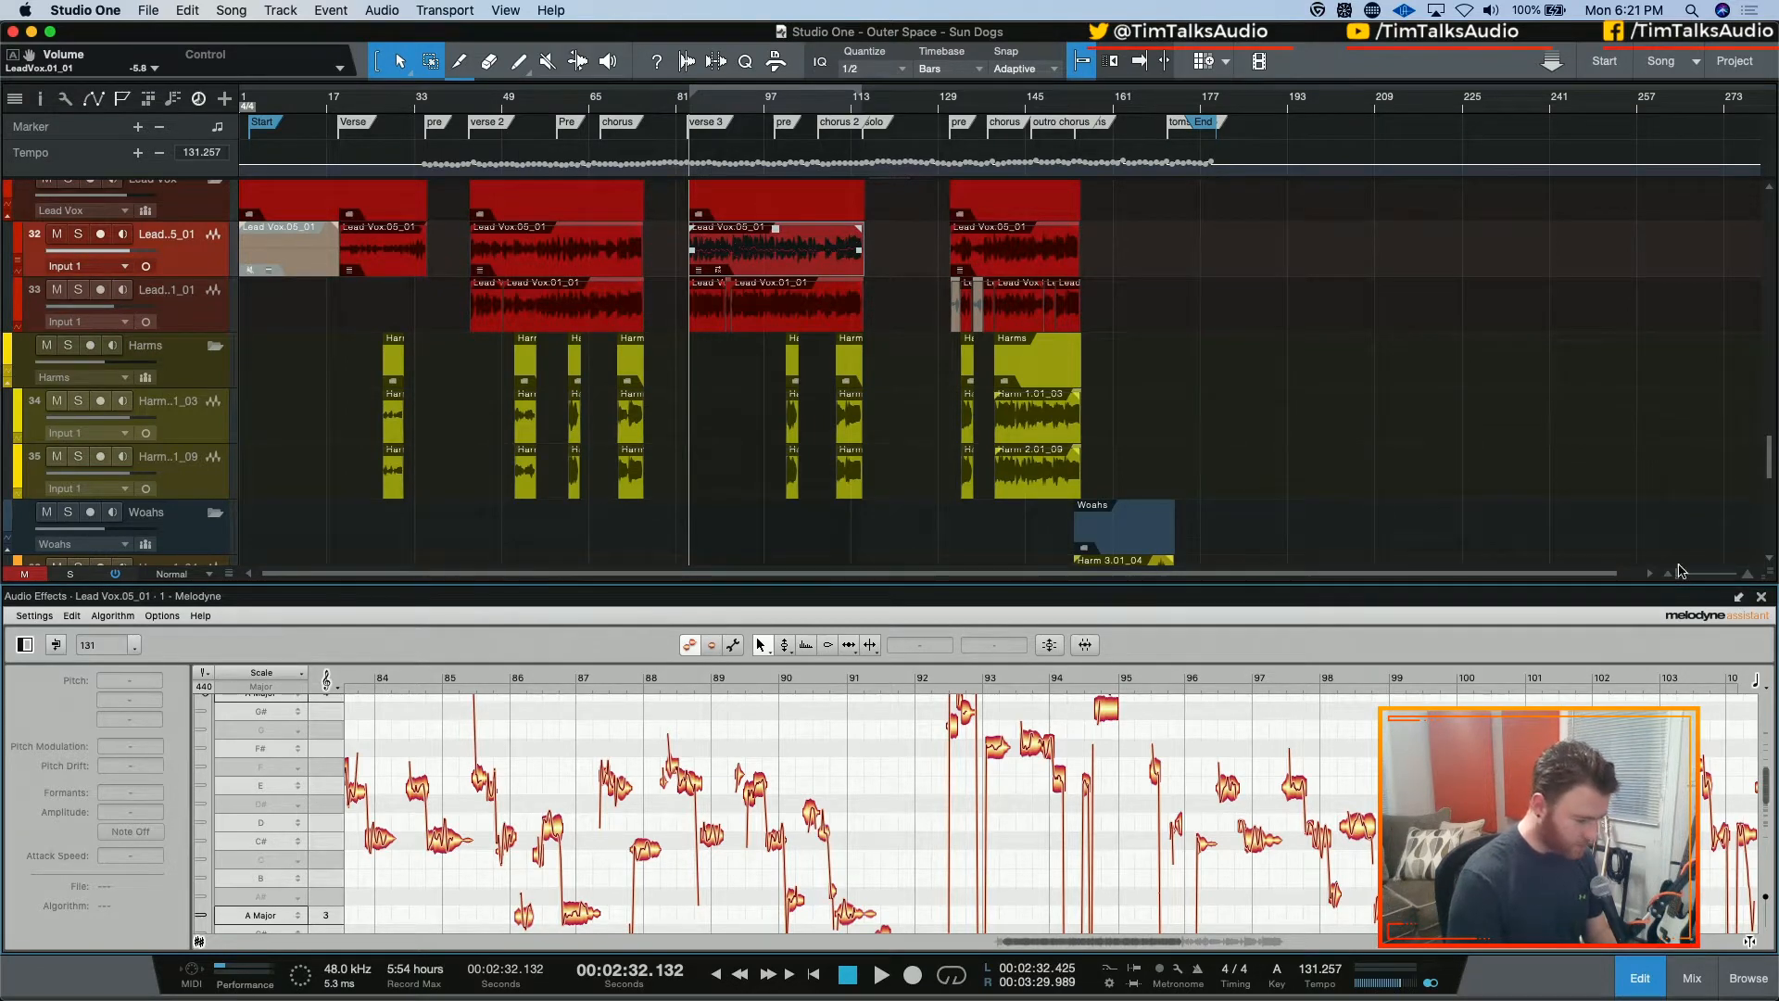
Detach the Melodyne editor, enlarge it to fill the screen, and close it
click(1739, 597)
double_click(783, 205)
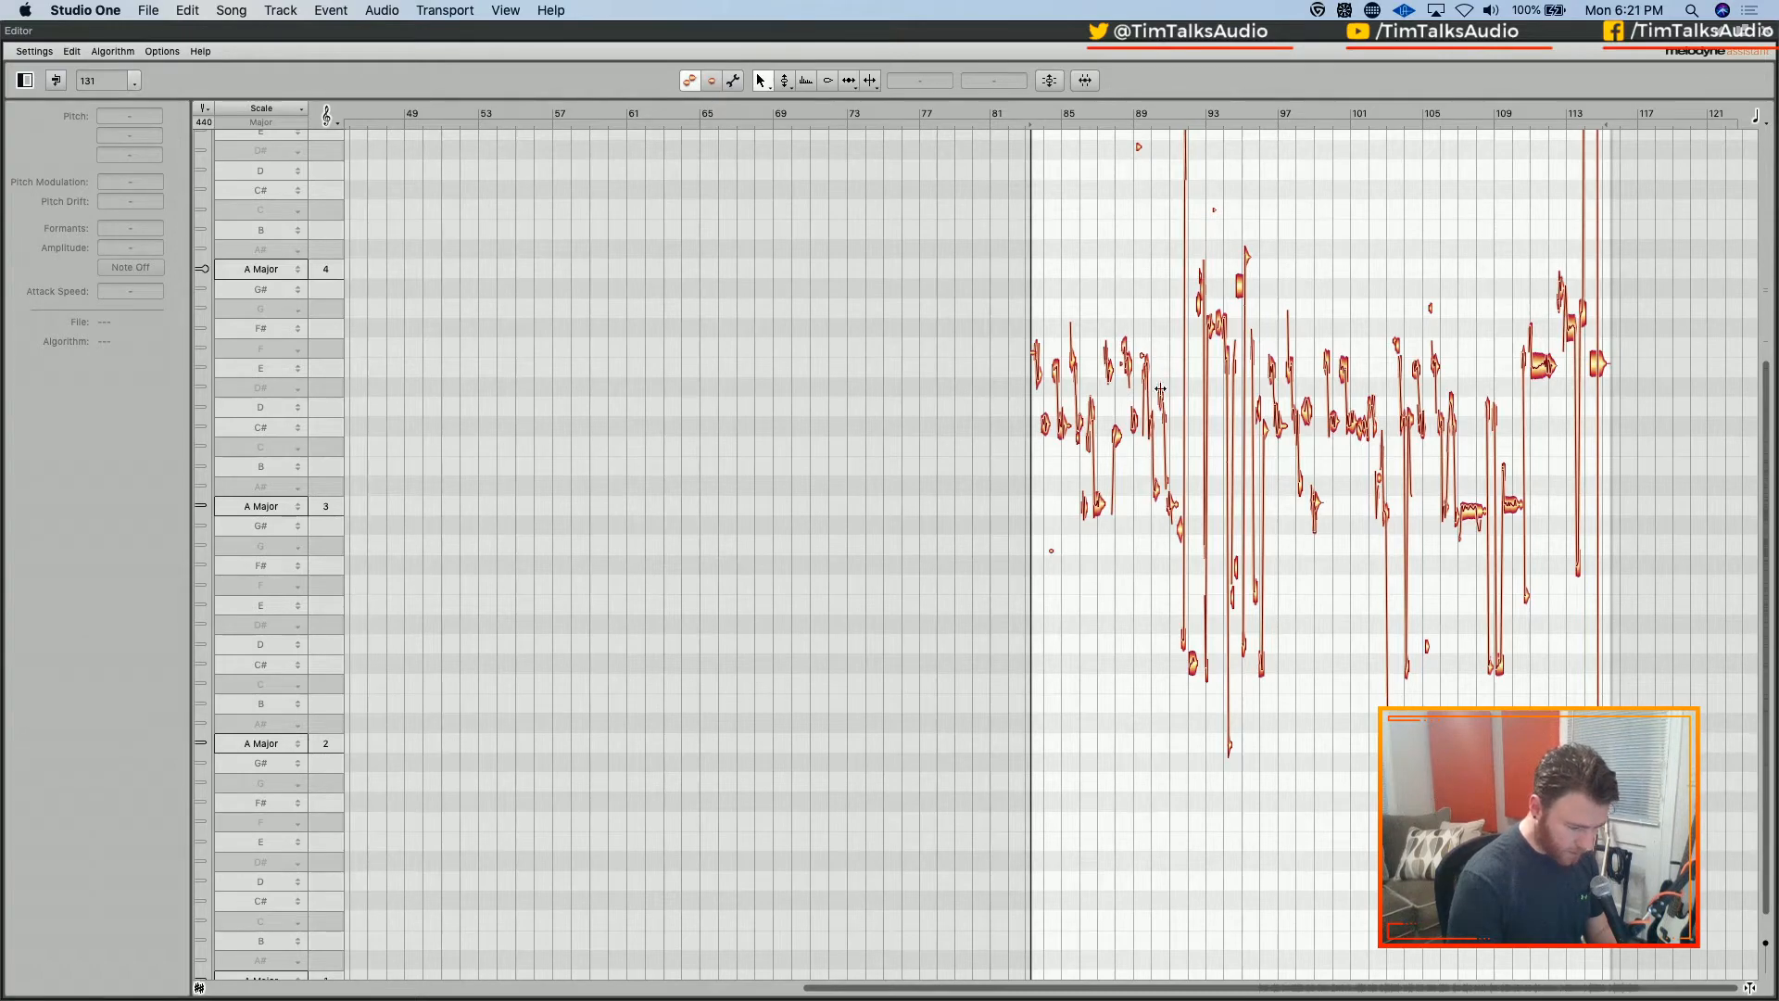
click(1760, 37)
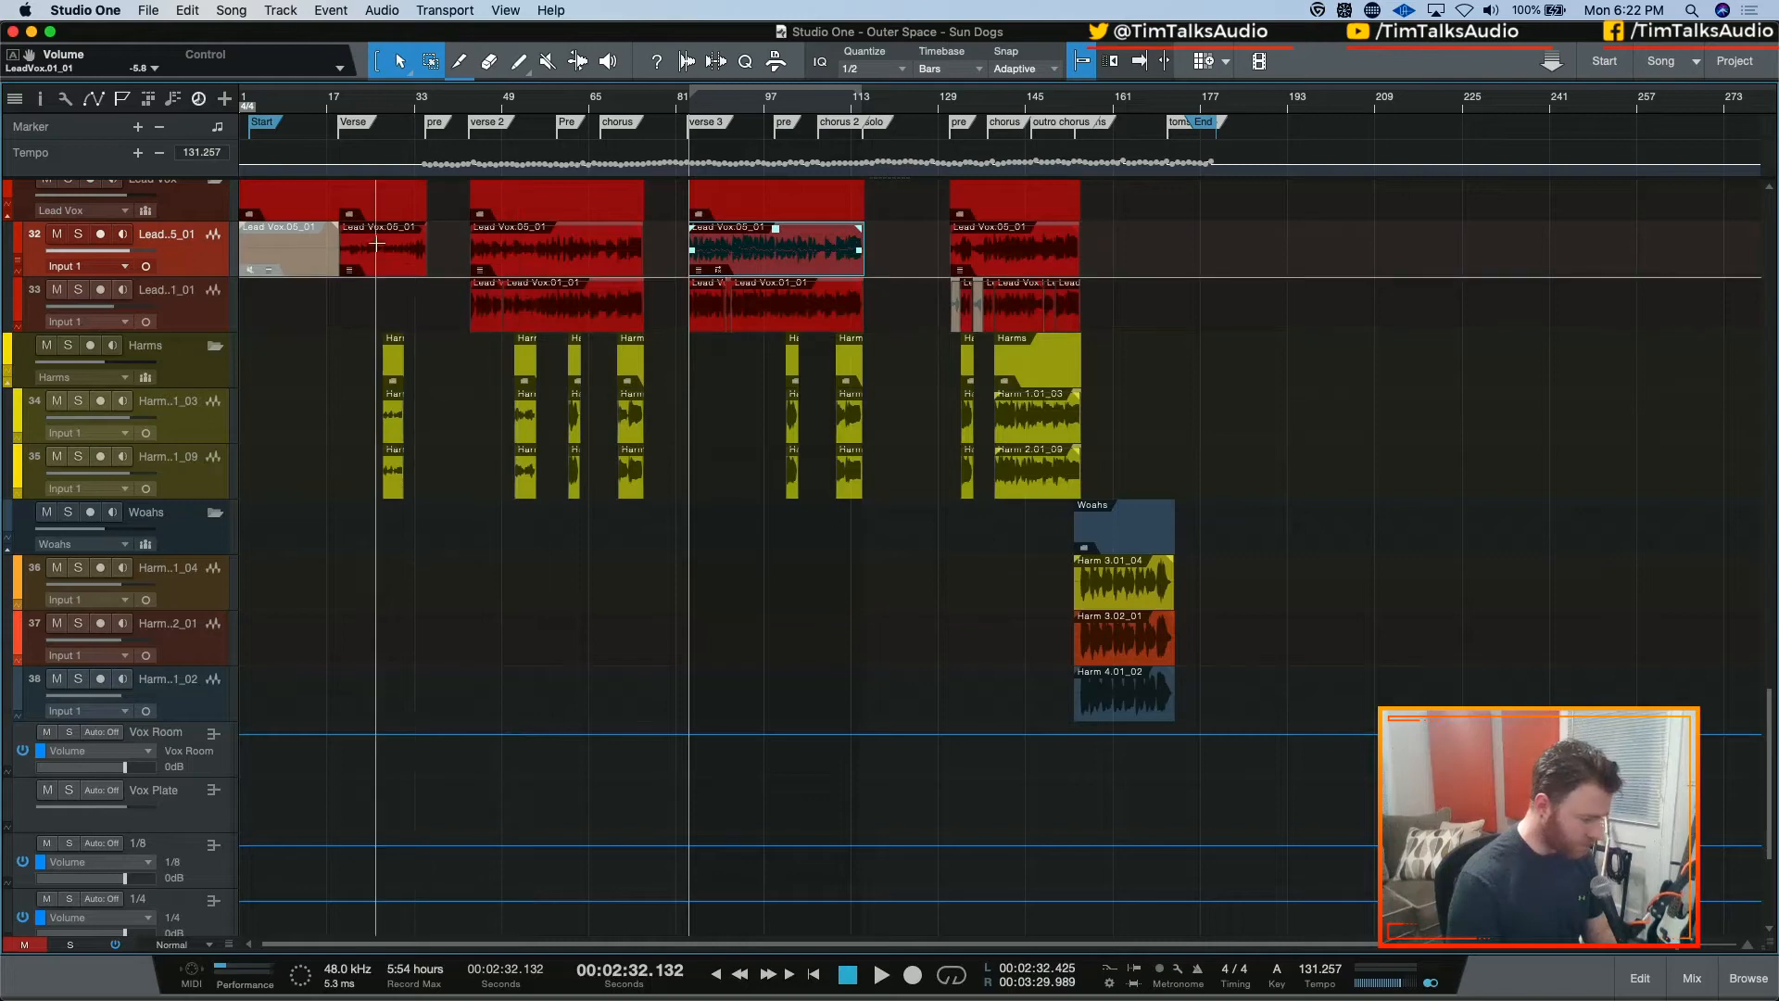
Select all four unmuted Lead Vox events on track 32 and open them together in Melodyne
click(404, 270)
shift+click(587, 268)
shift+click(1031, 275)
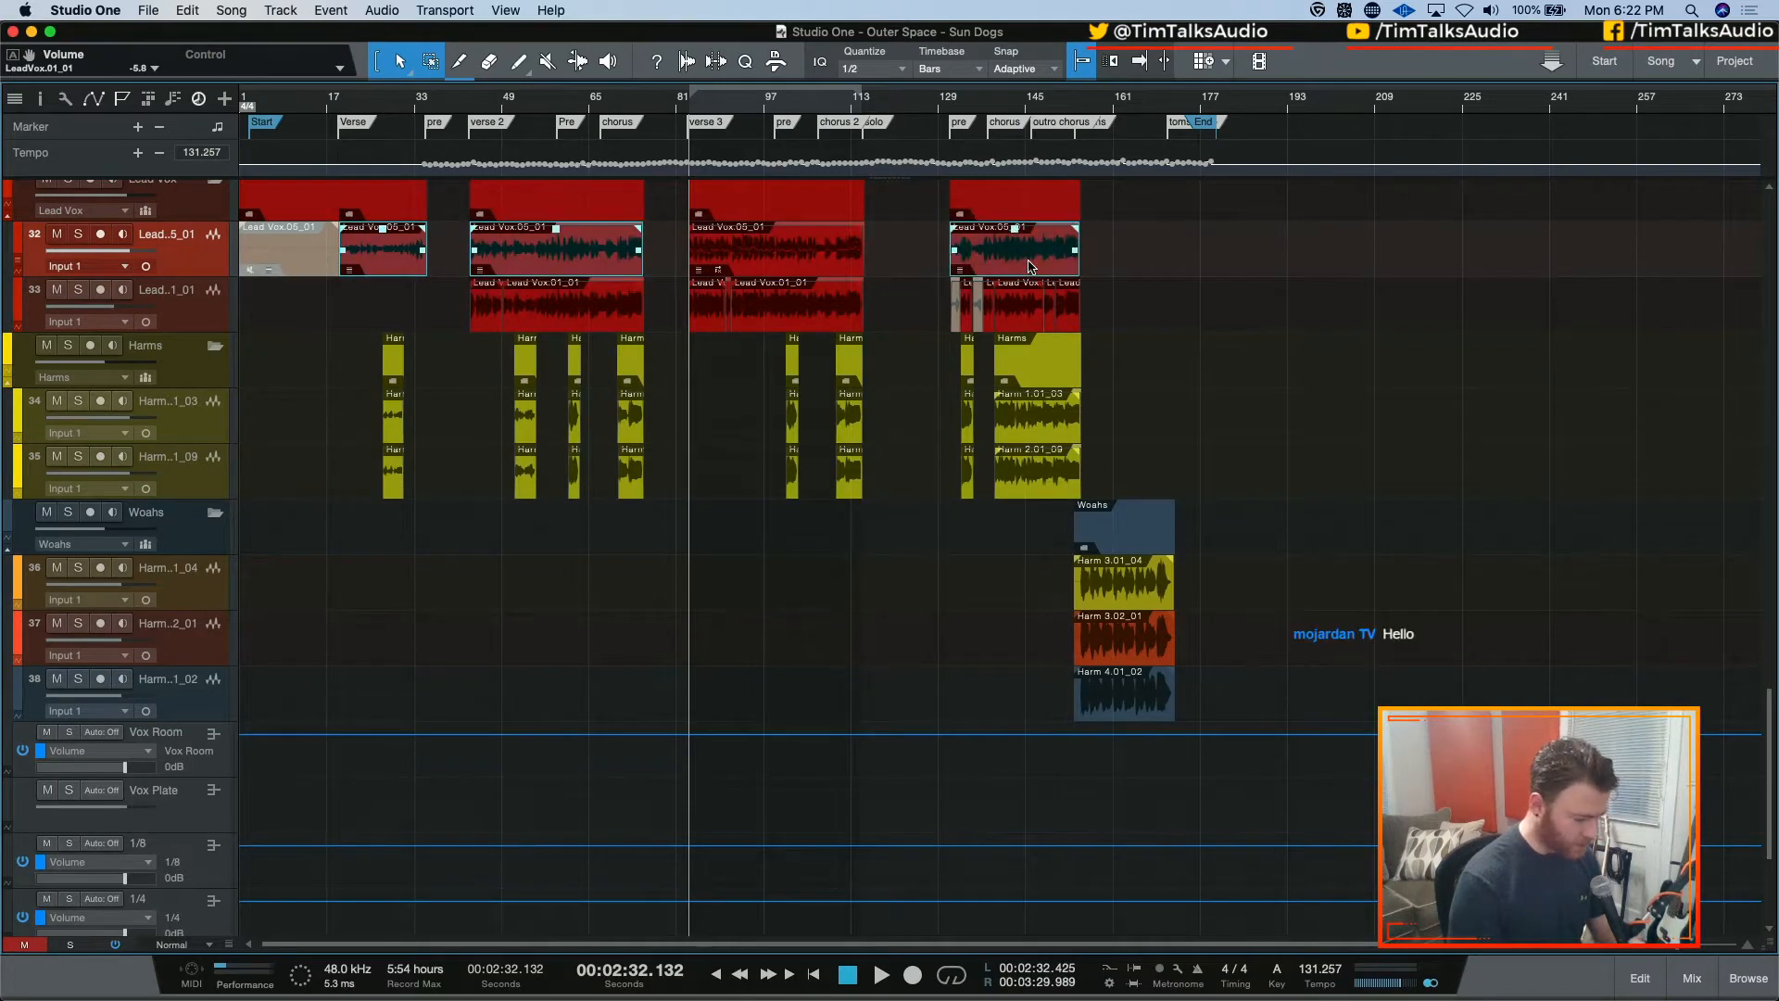
shift+click(781, 269)
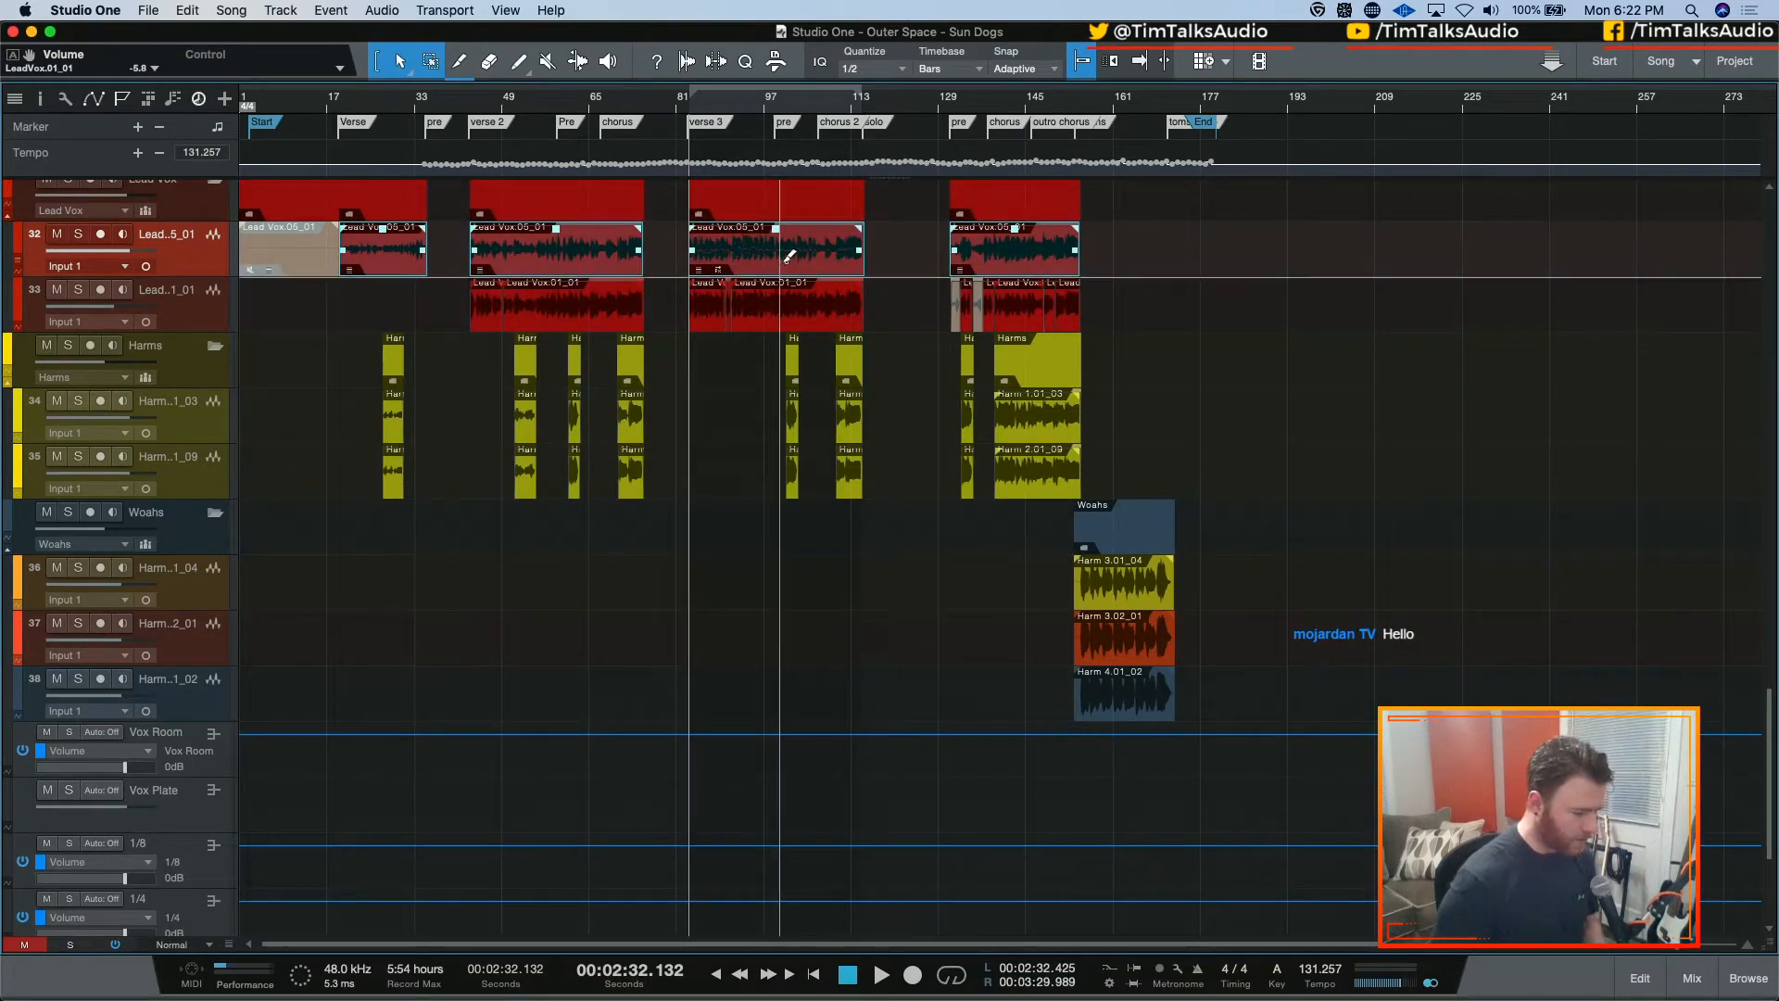
key(super+m)
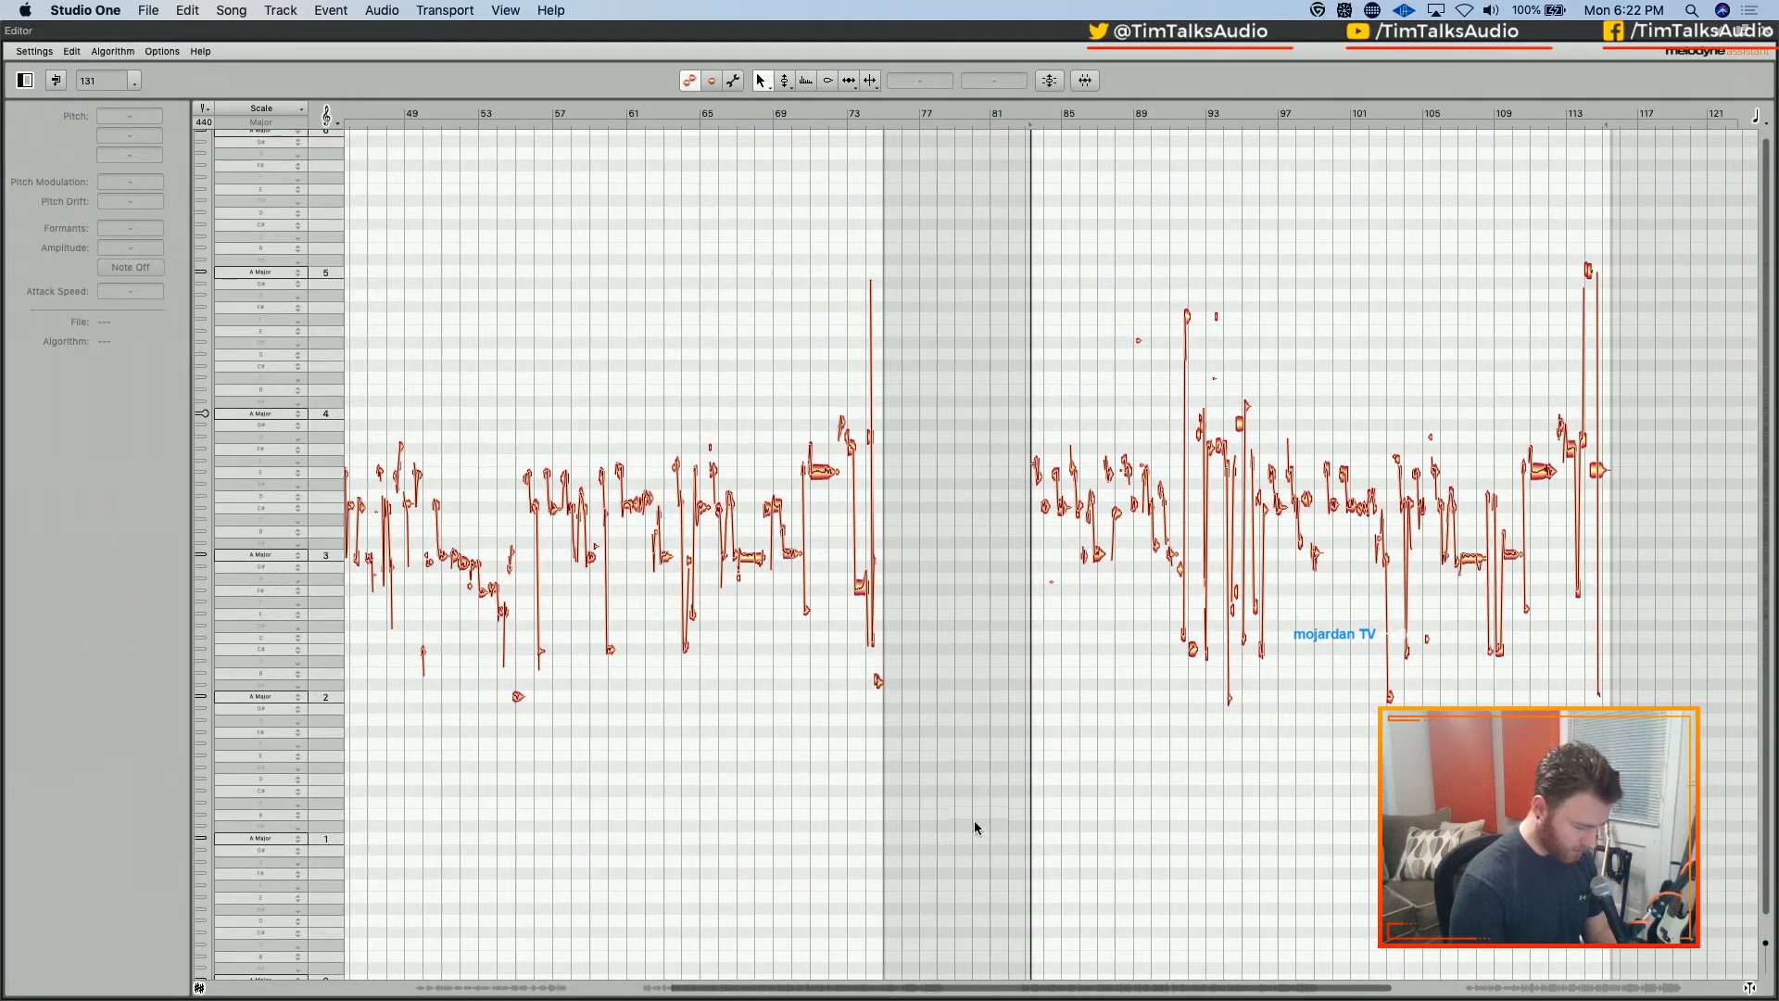
Zoom in on the first verse's vocal notes around bars 19 to 25 and return to the Main Tool
drag(984, 987, 885, 996)
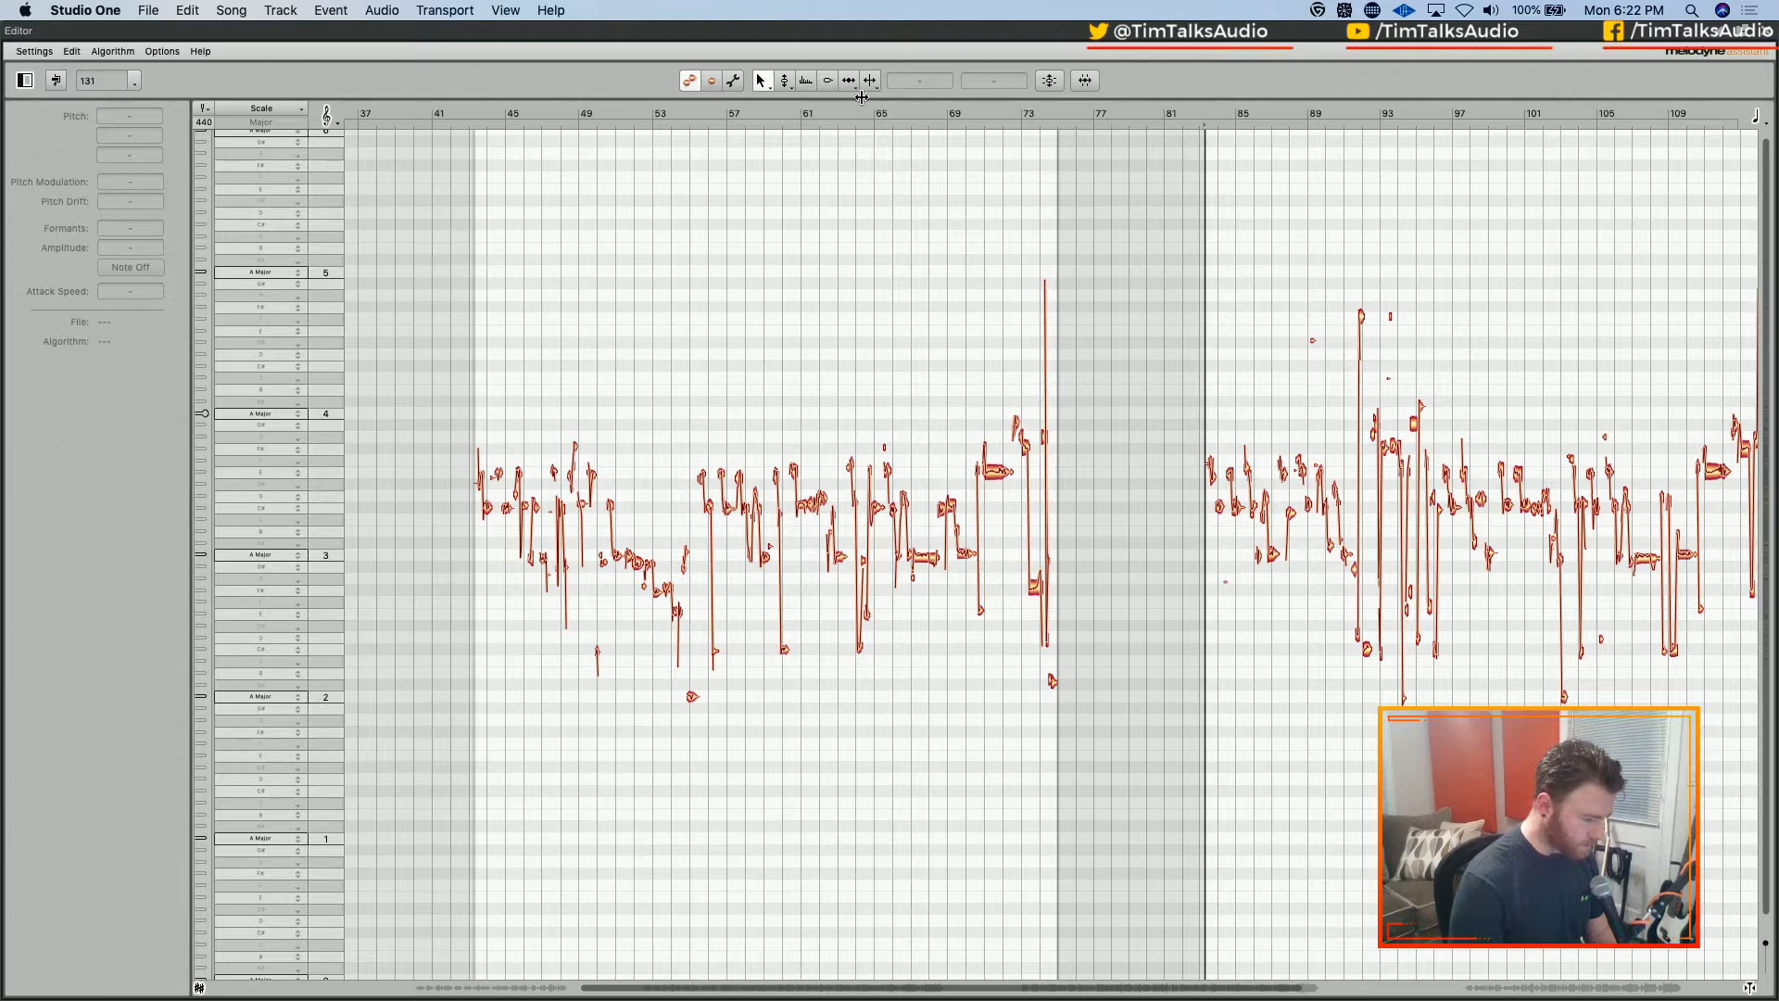
scroll(661, 402, left, 3)
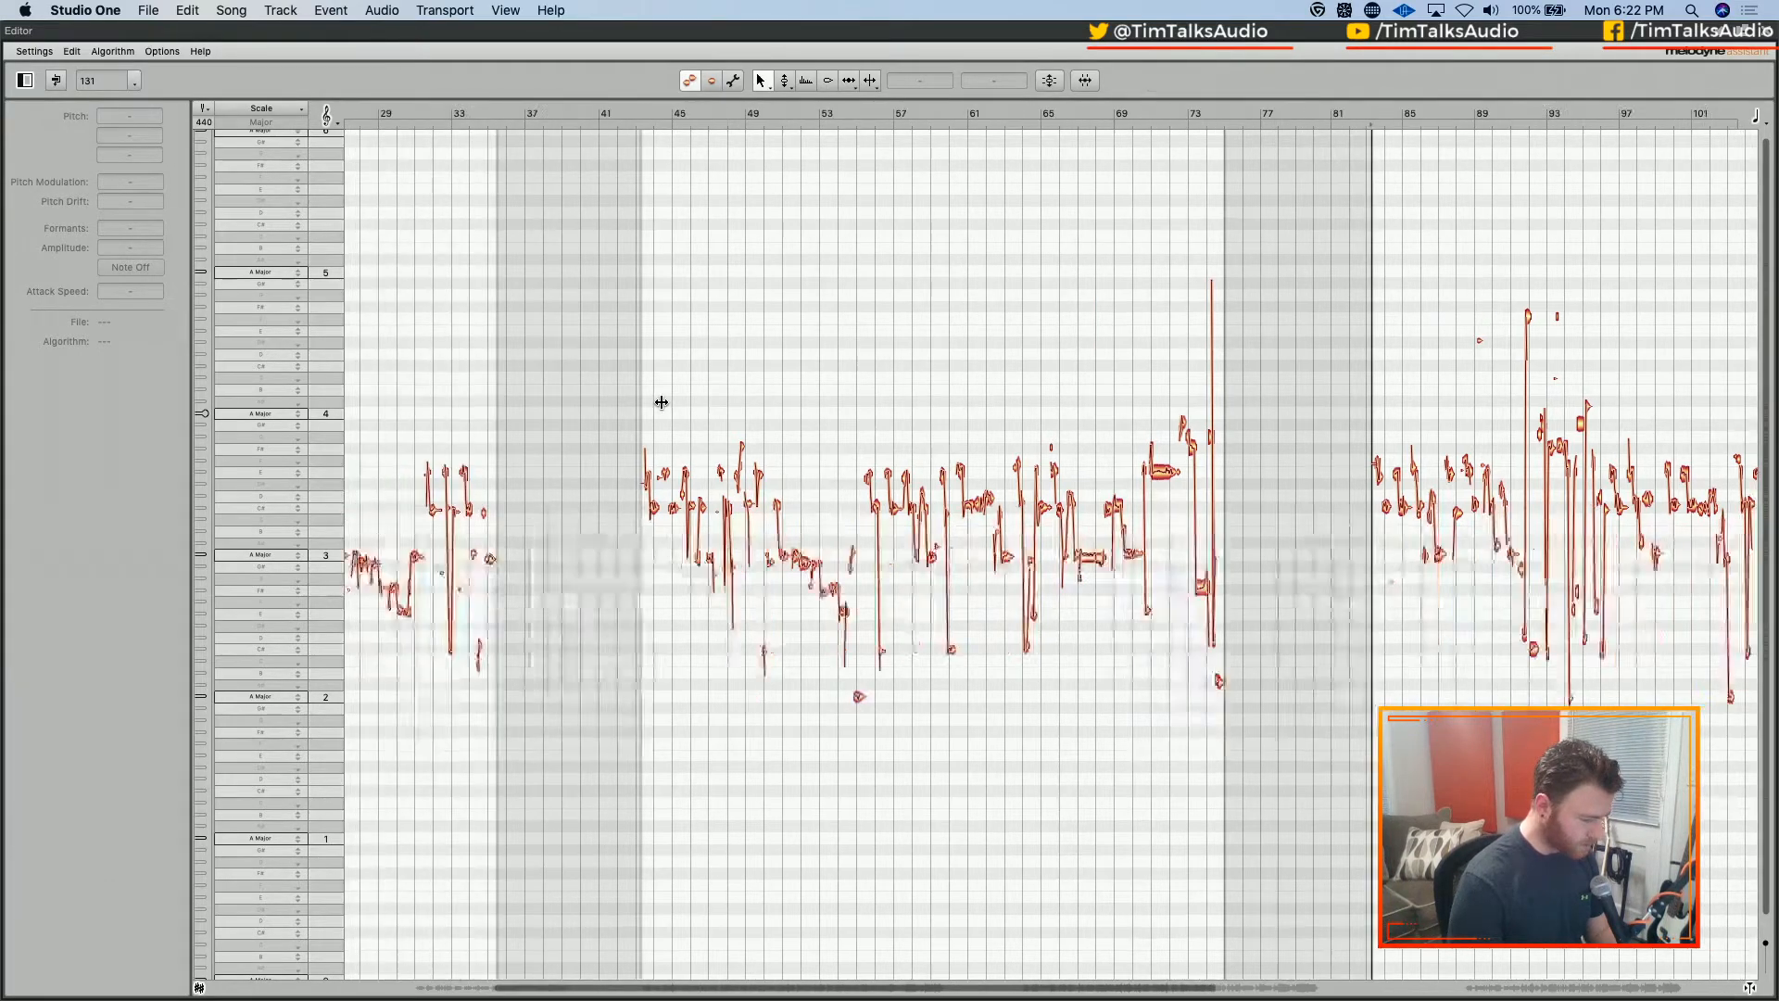
scroll(608, 438, left, 10)
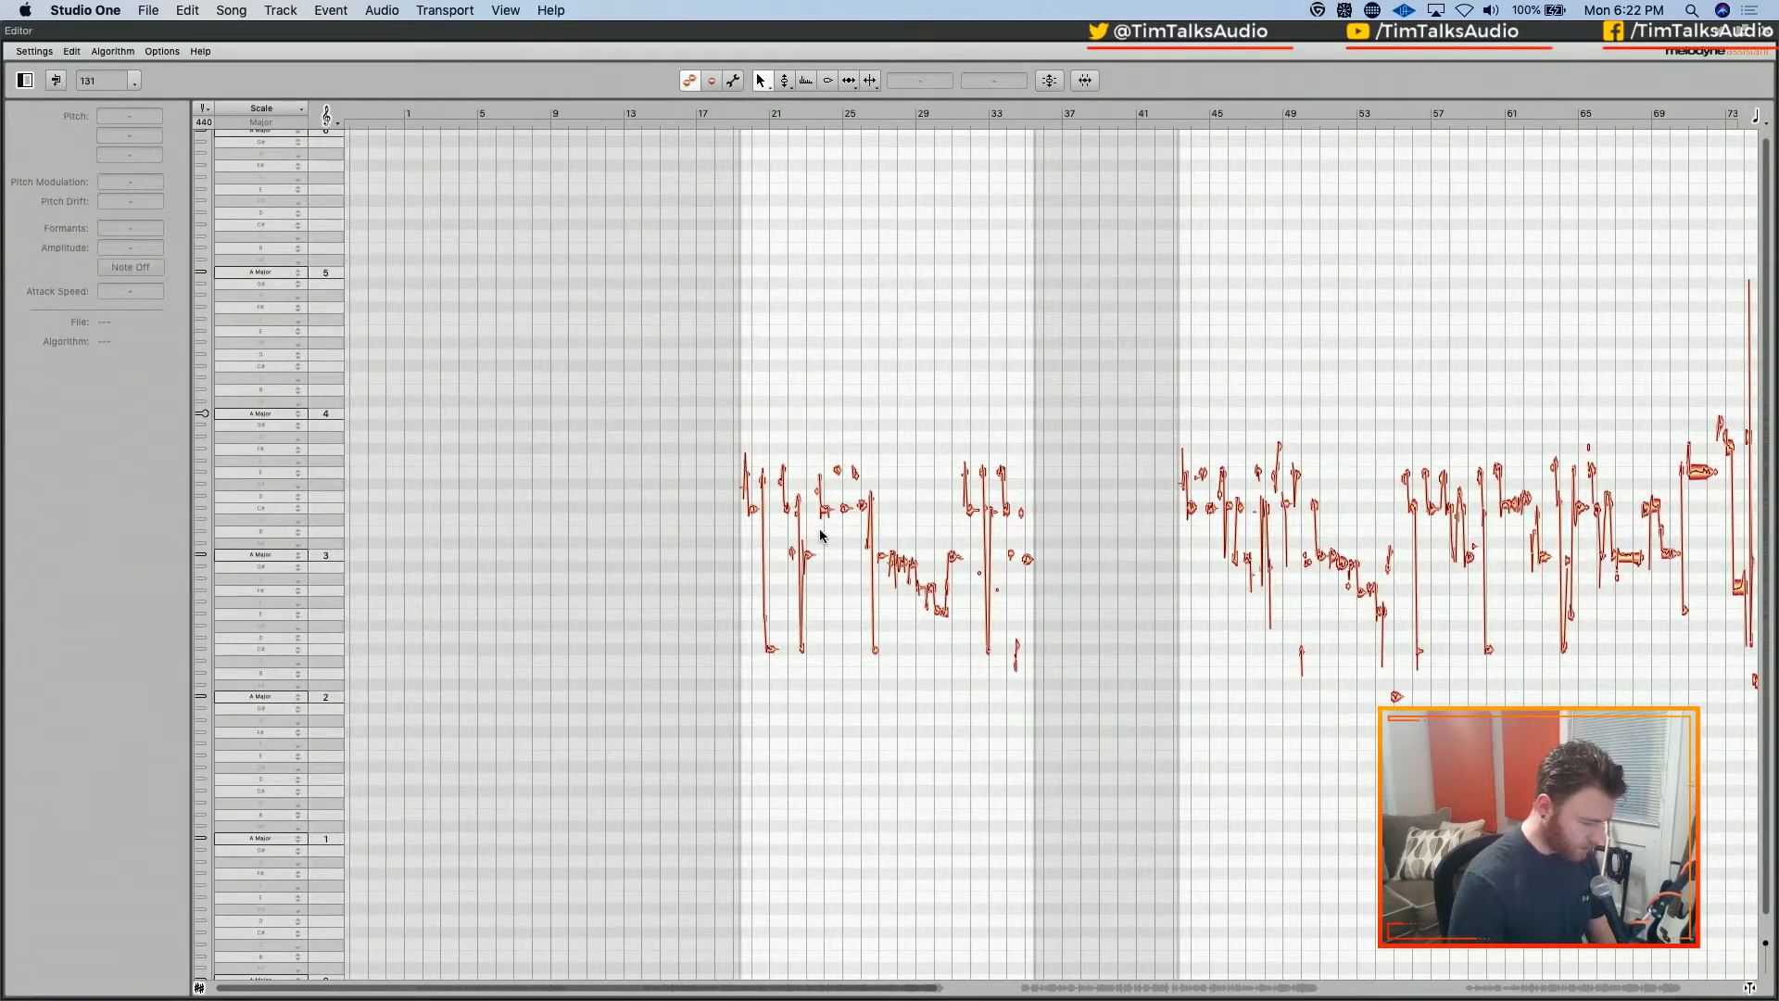
right_click(820, 534)
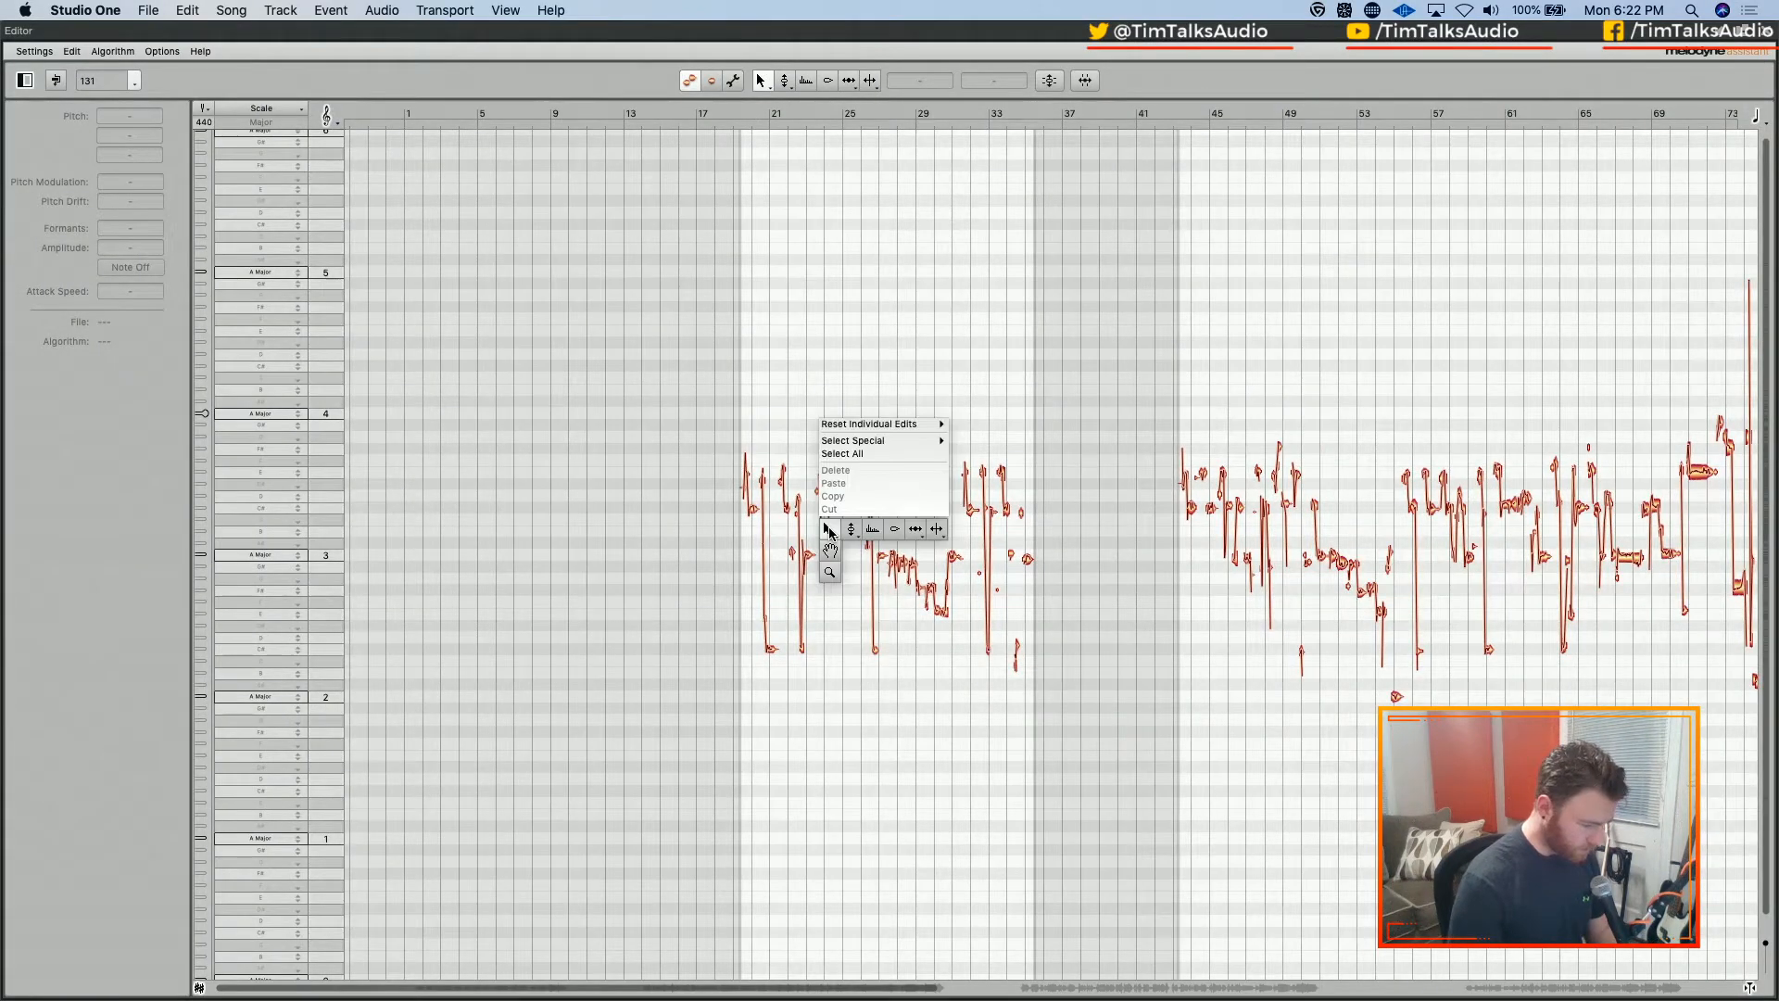
click(830, 576)
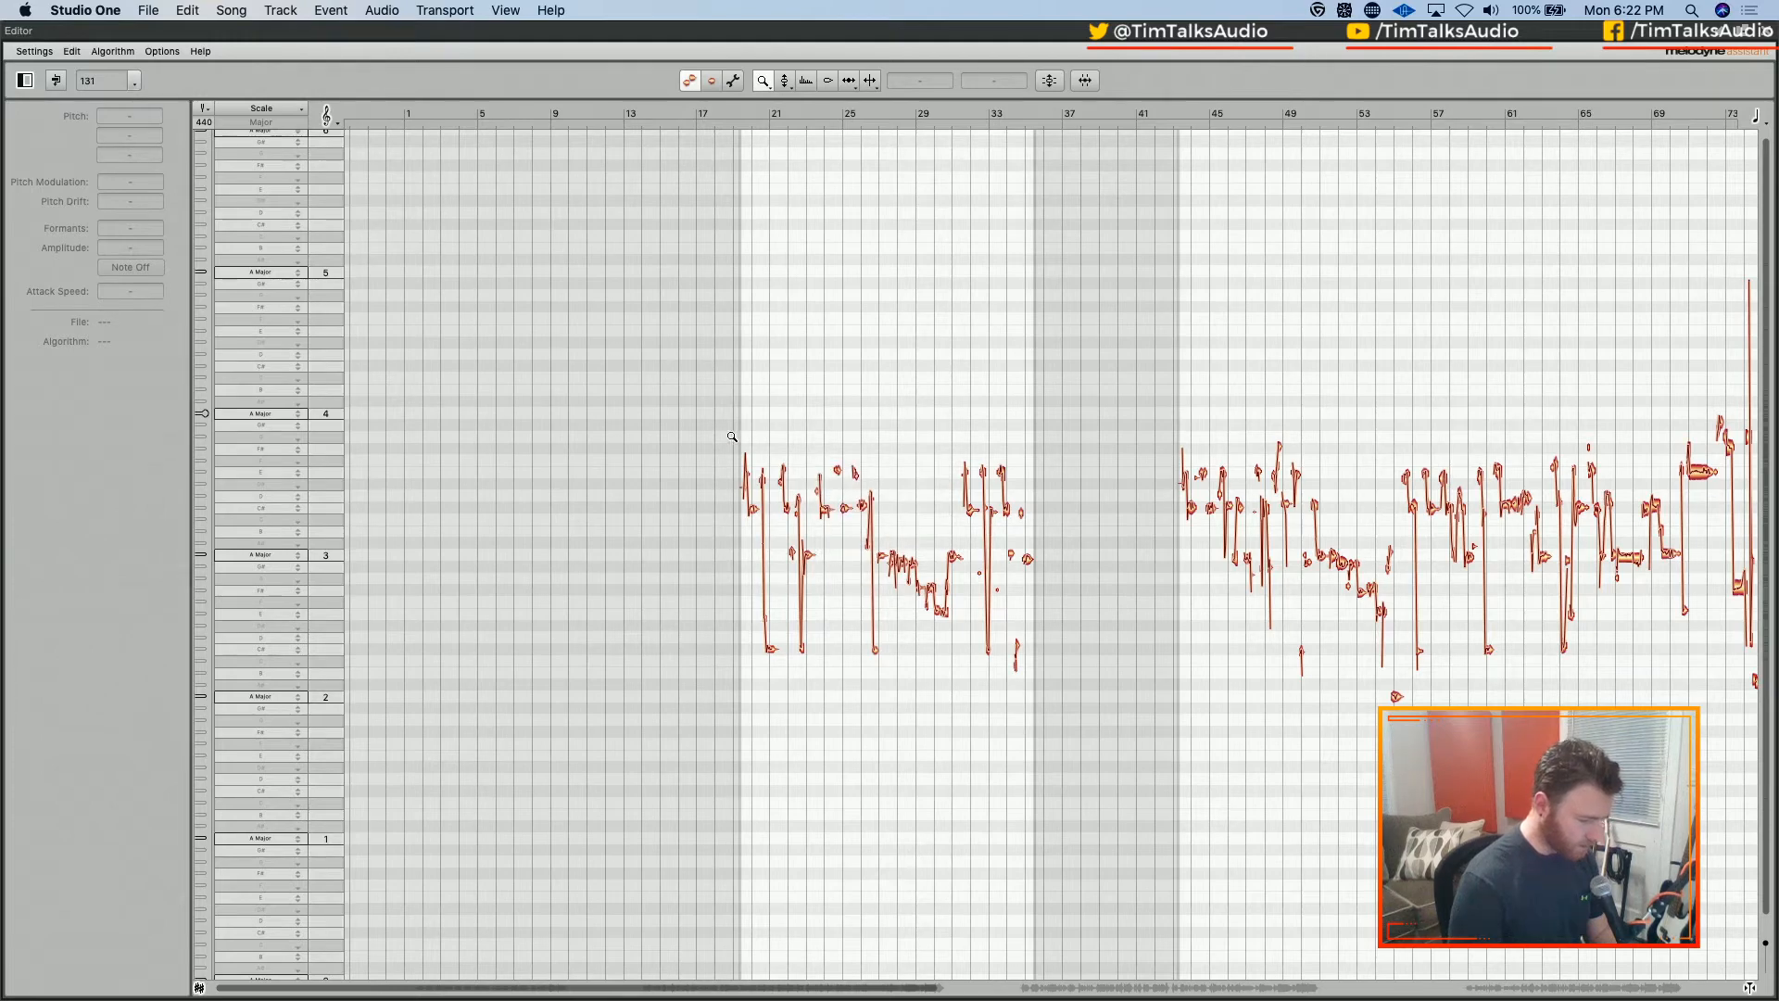
drag(732, 436, 890, 542)
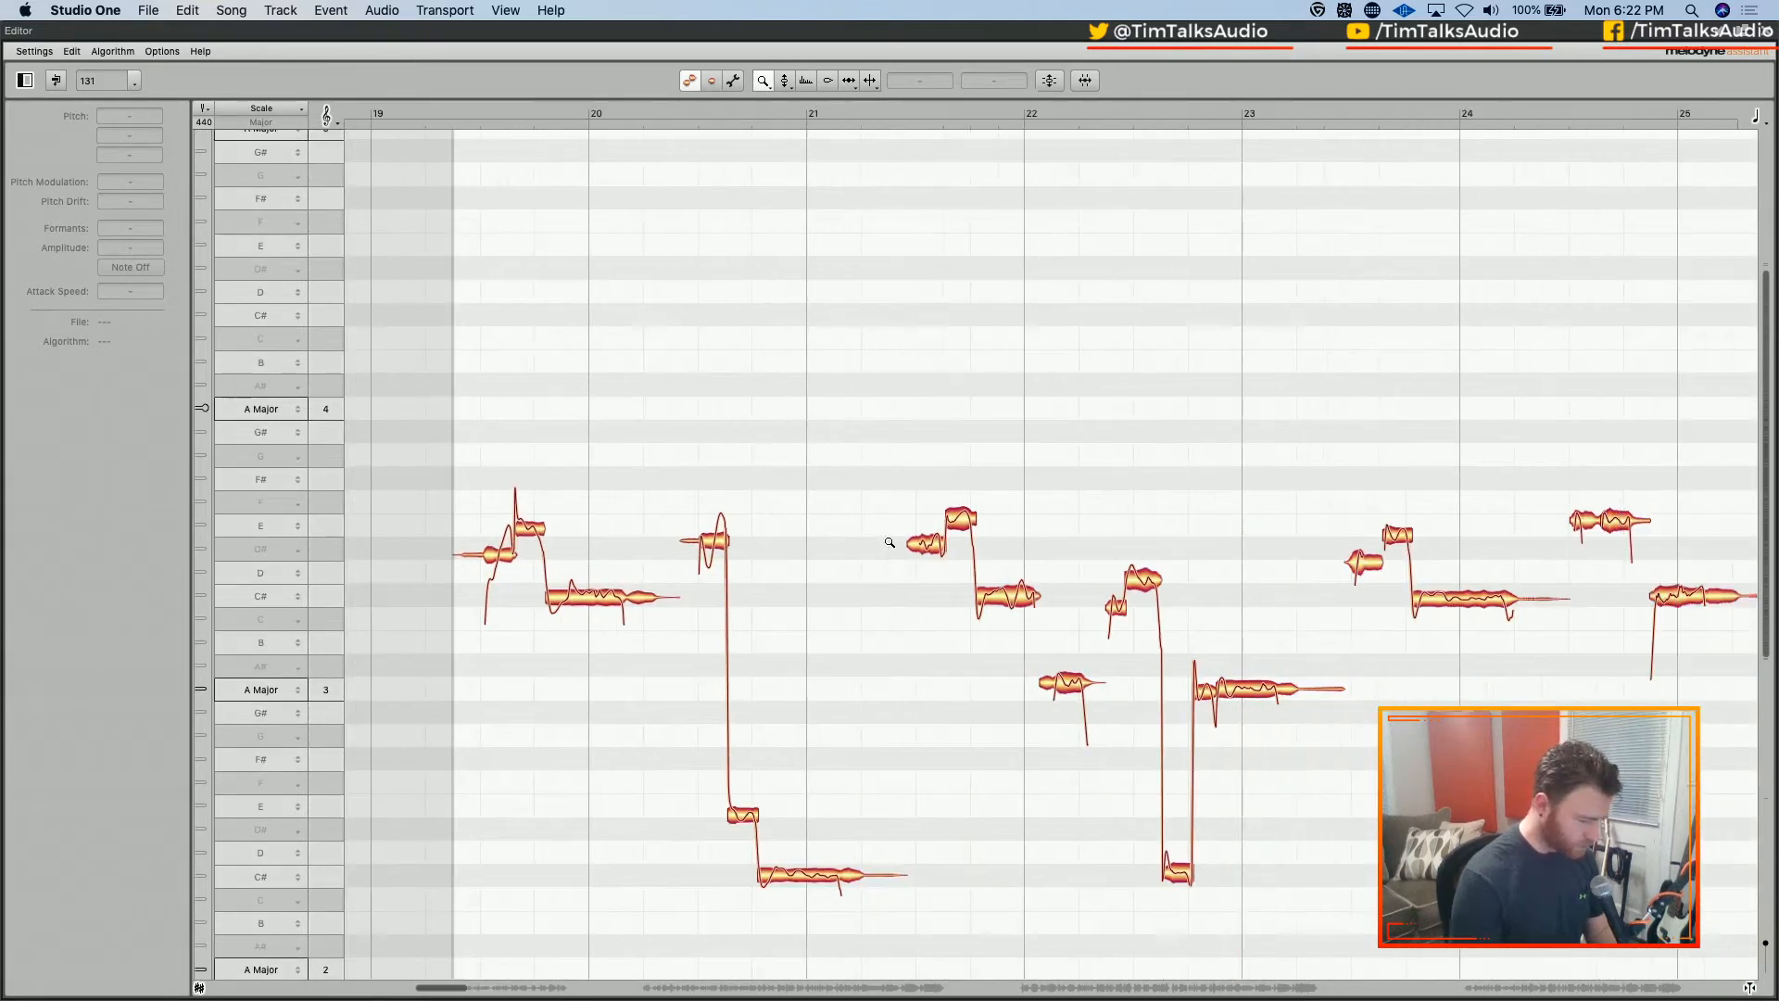
scroll(889, 542, right, 1)
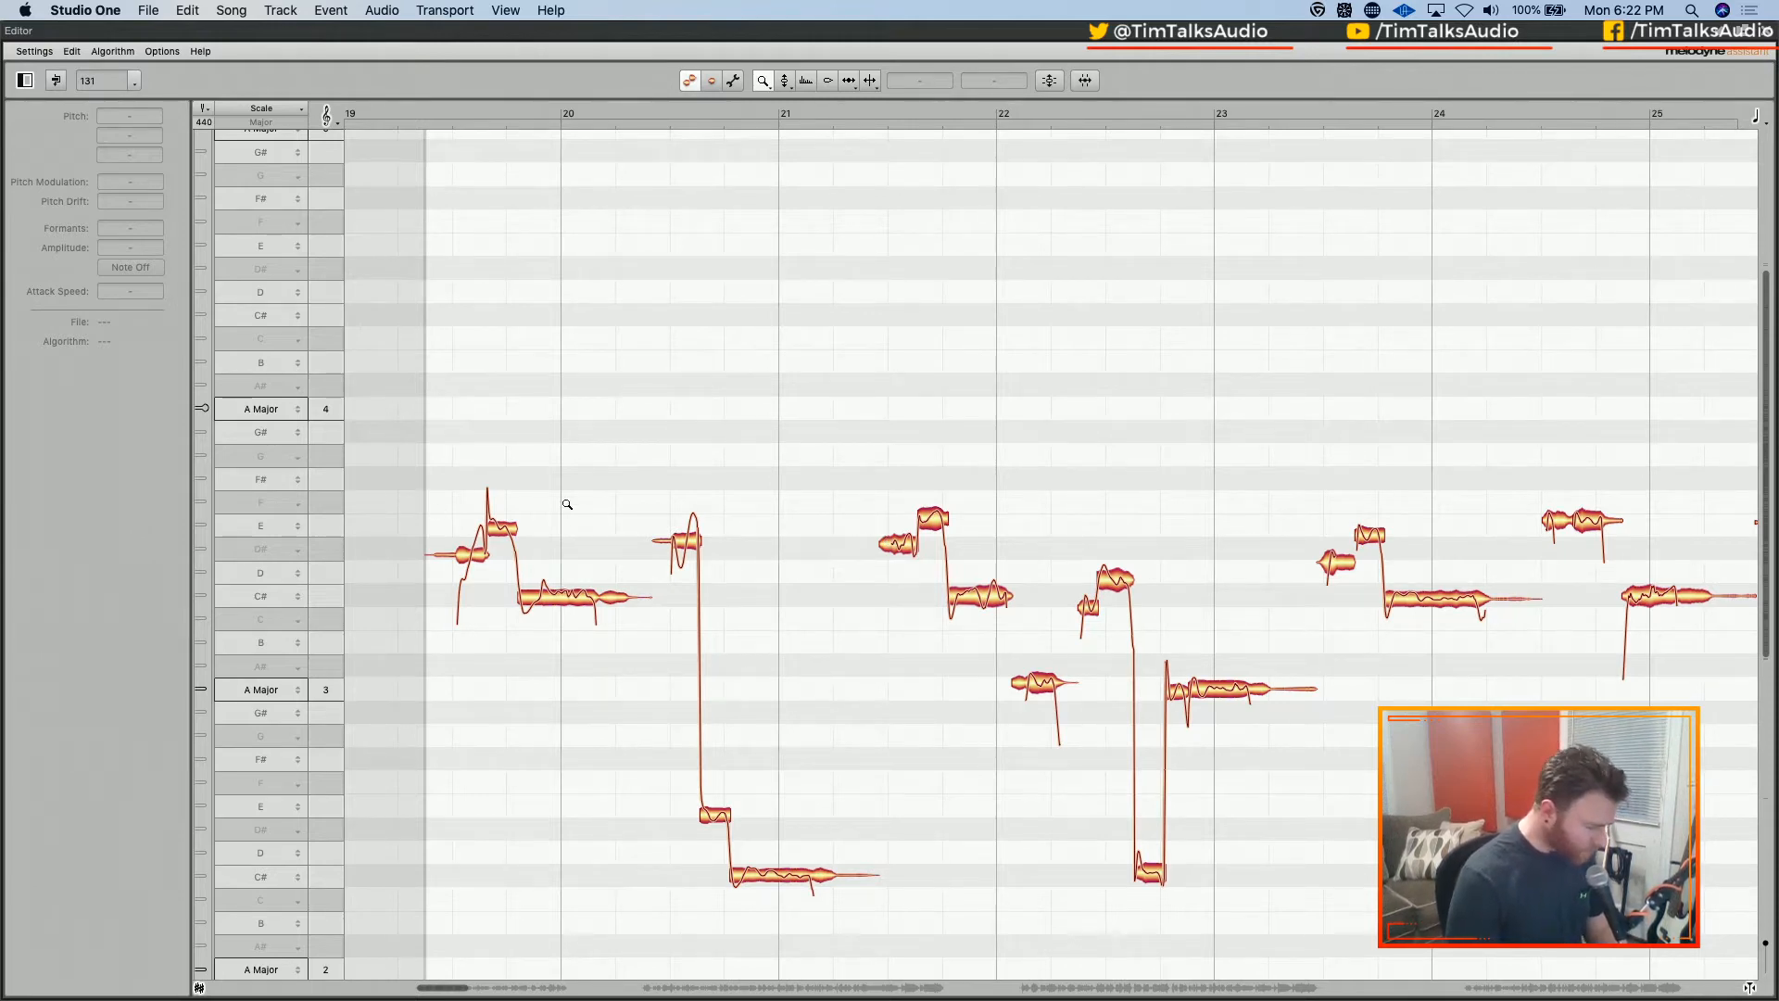
right_click(873, 579)
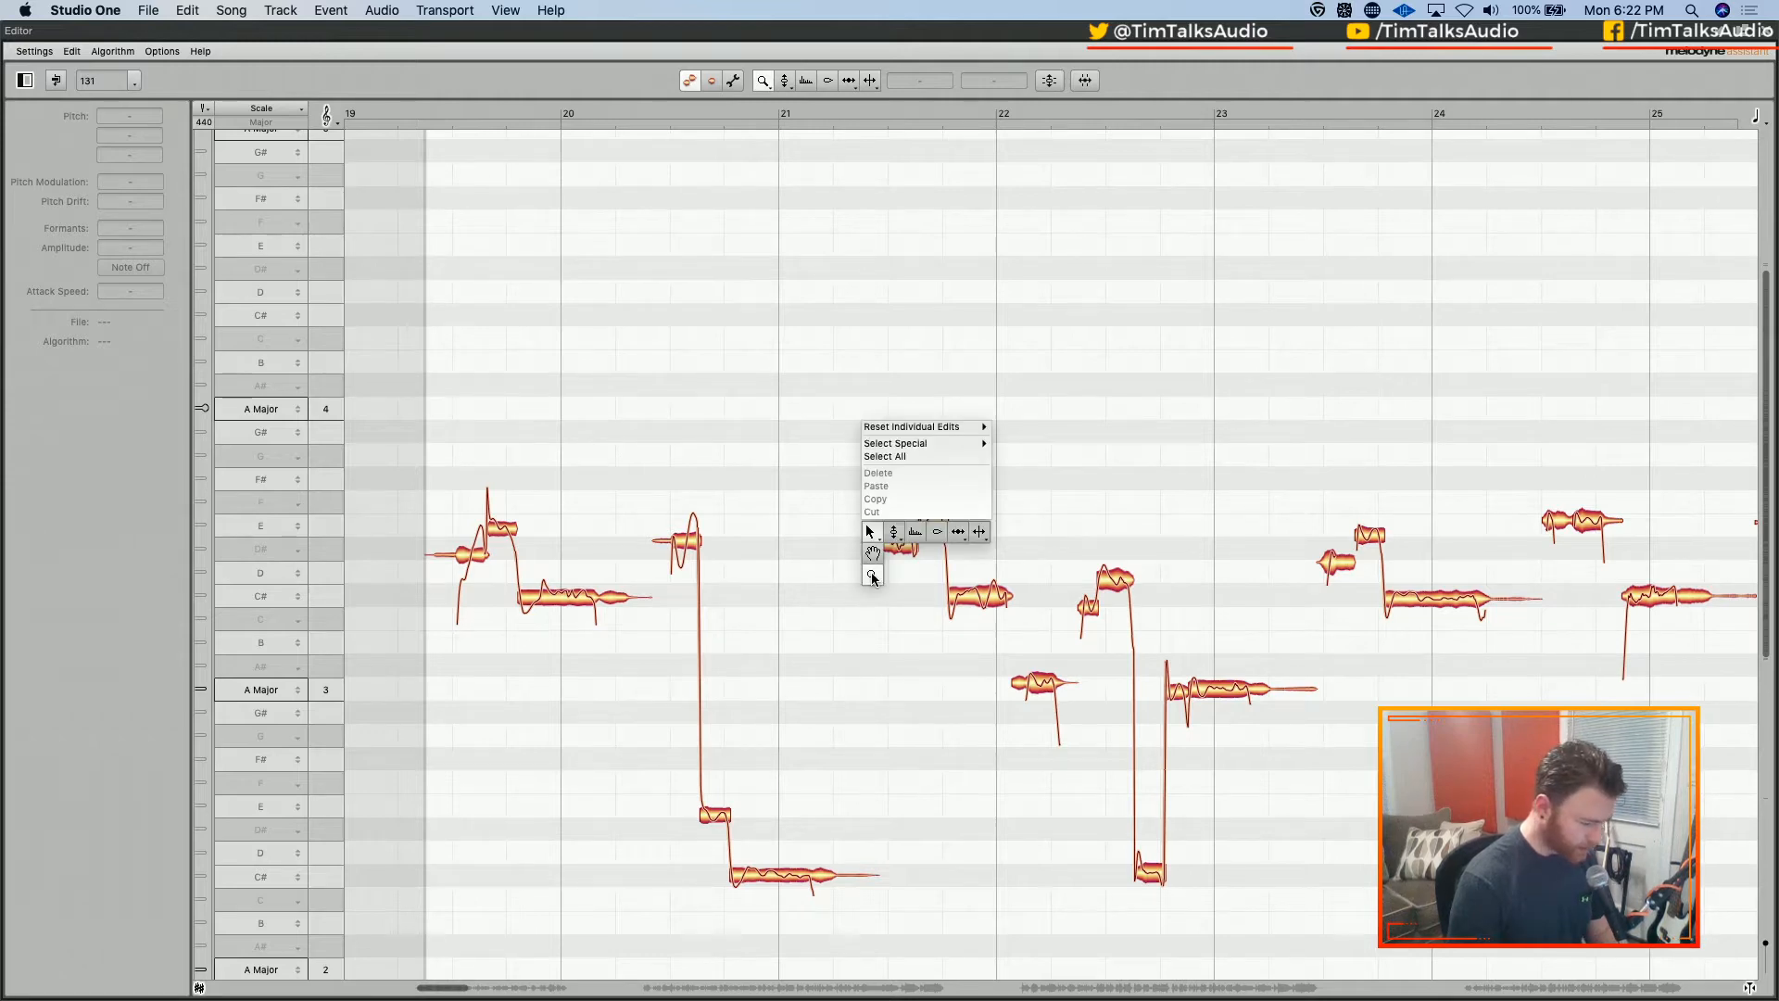
click(873, 532)
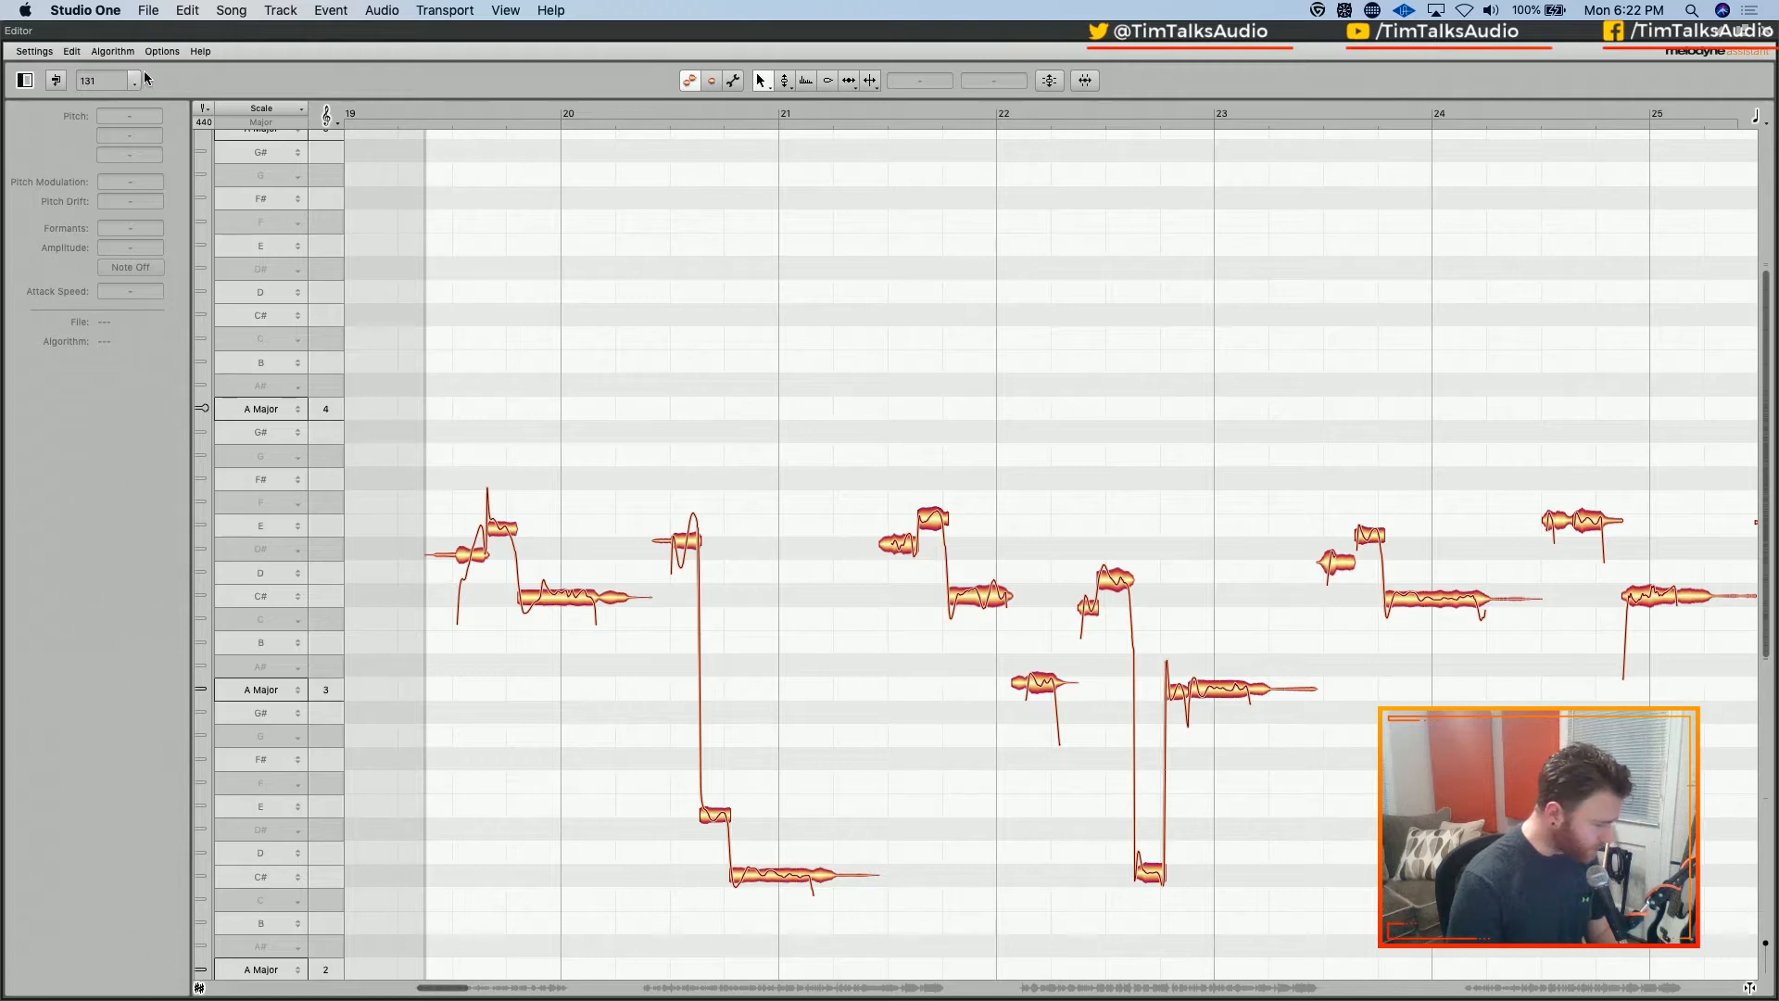
click(71, 52)
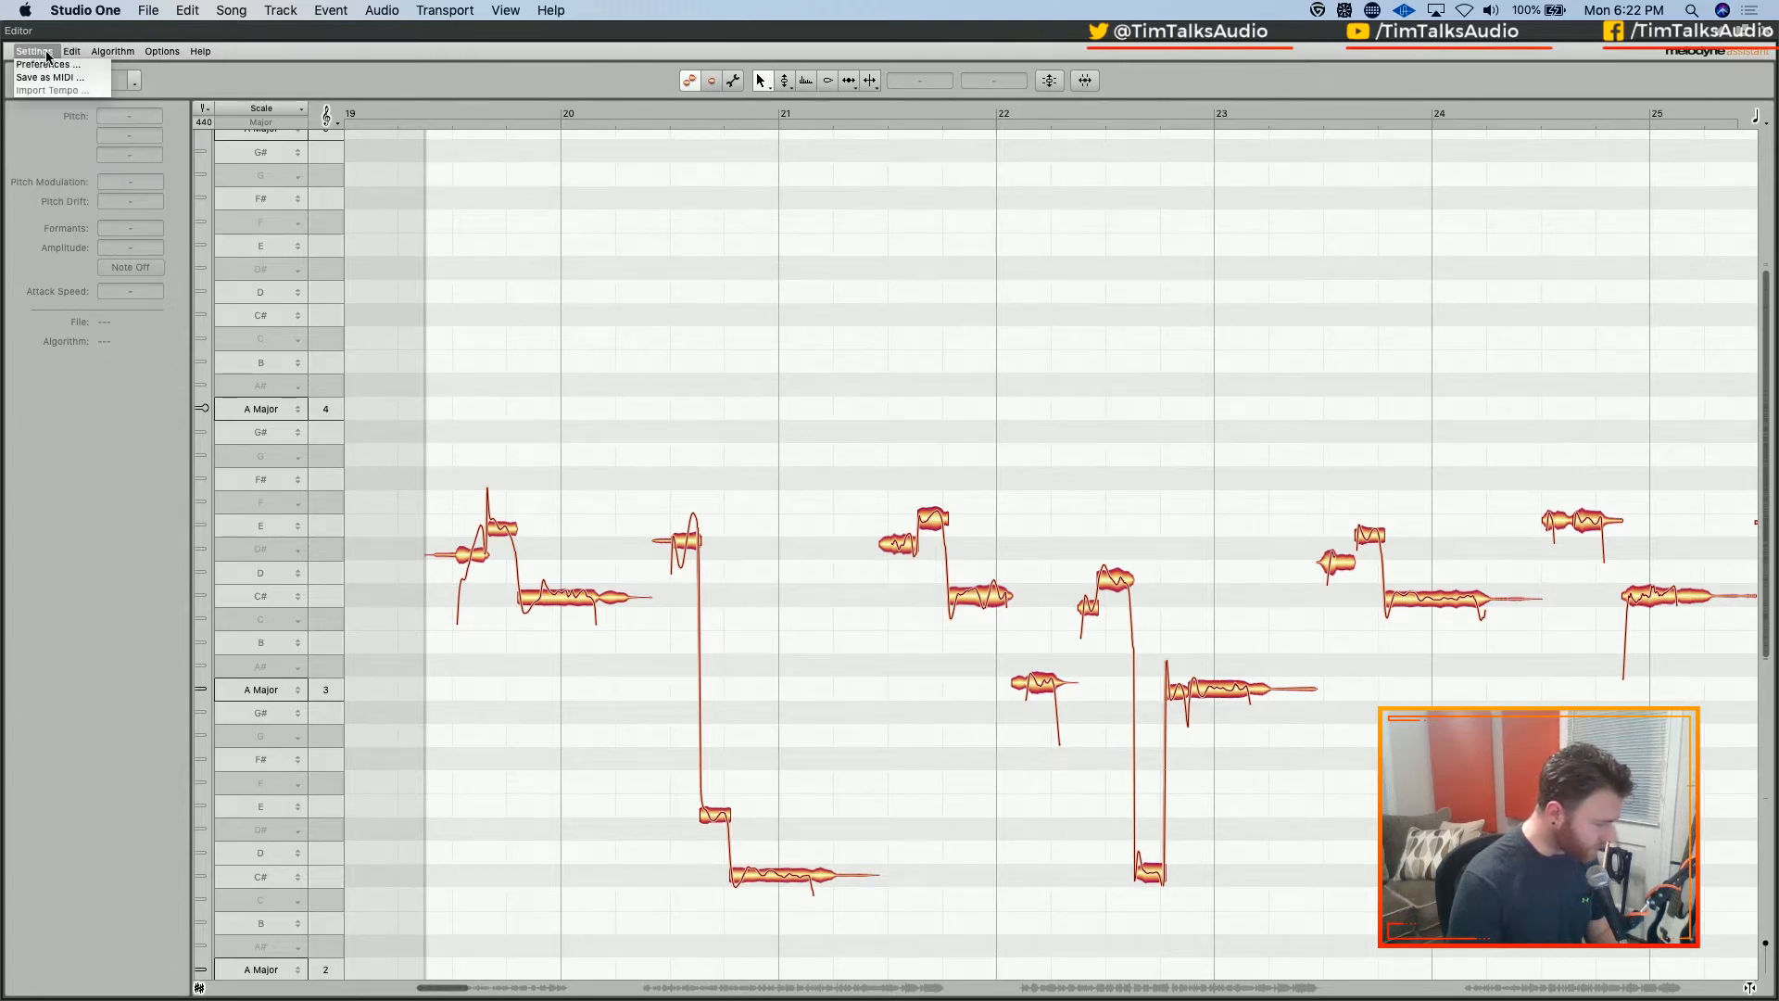
mouse_move(186, 55)
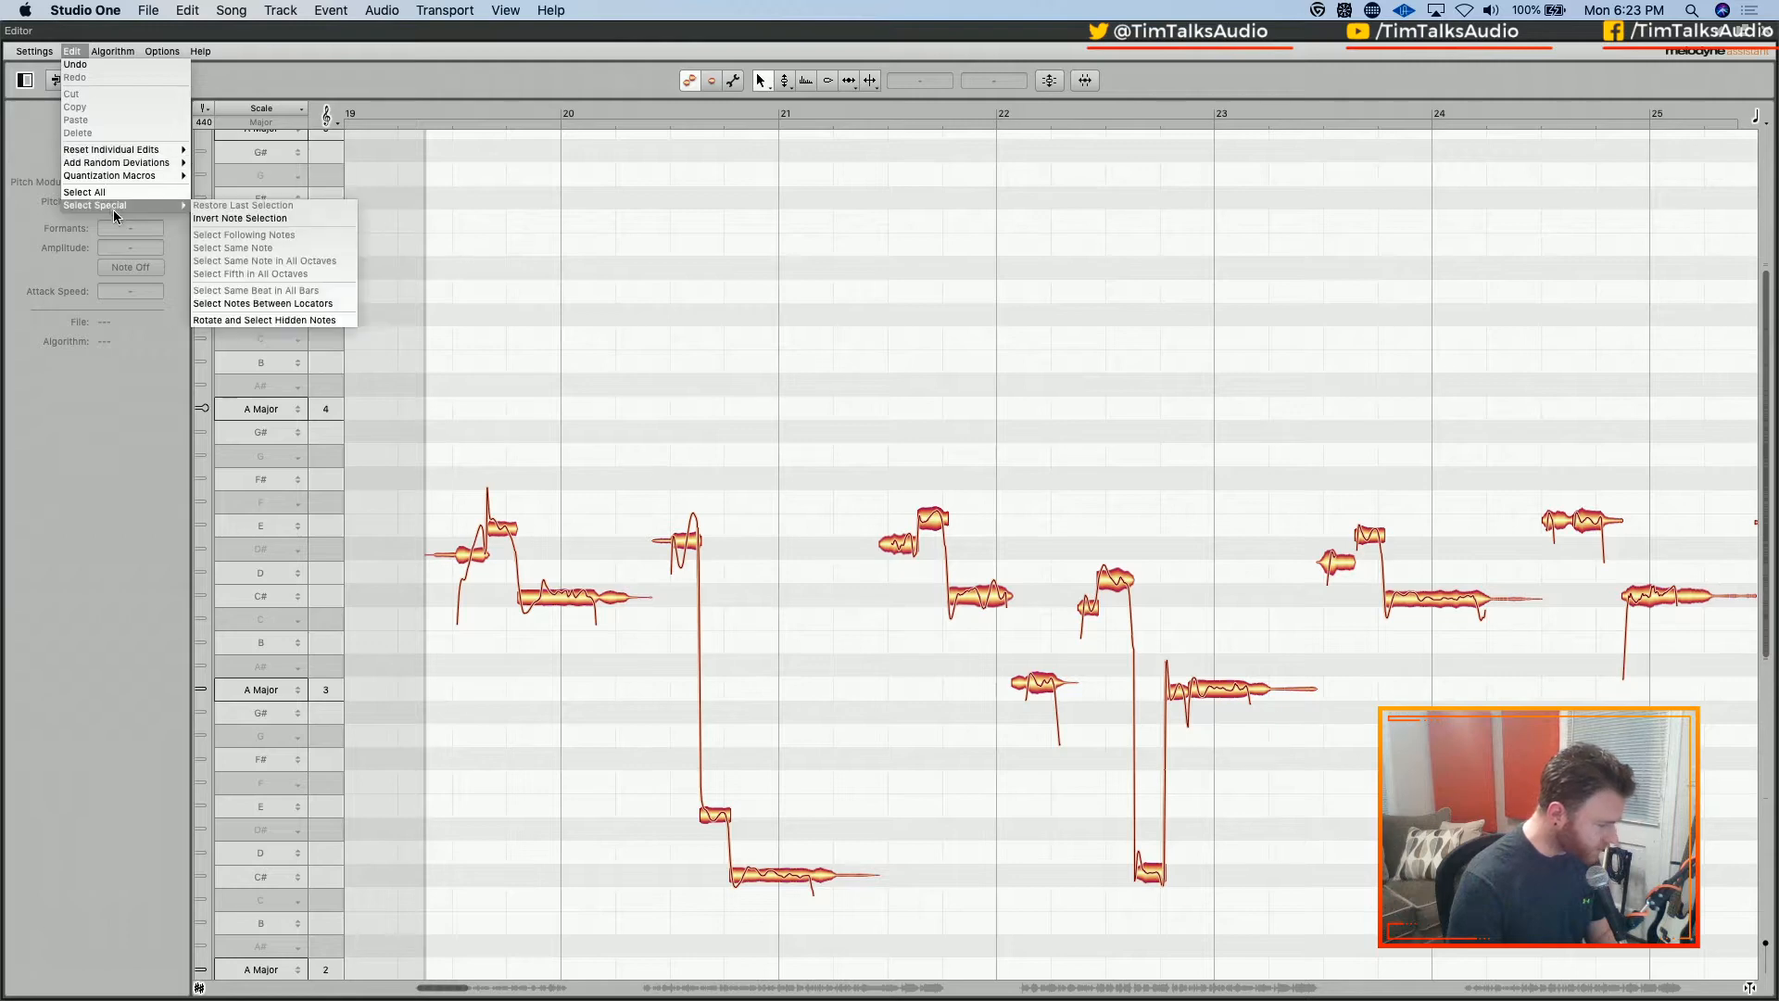
click(74, 52)
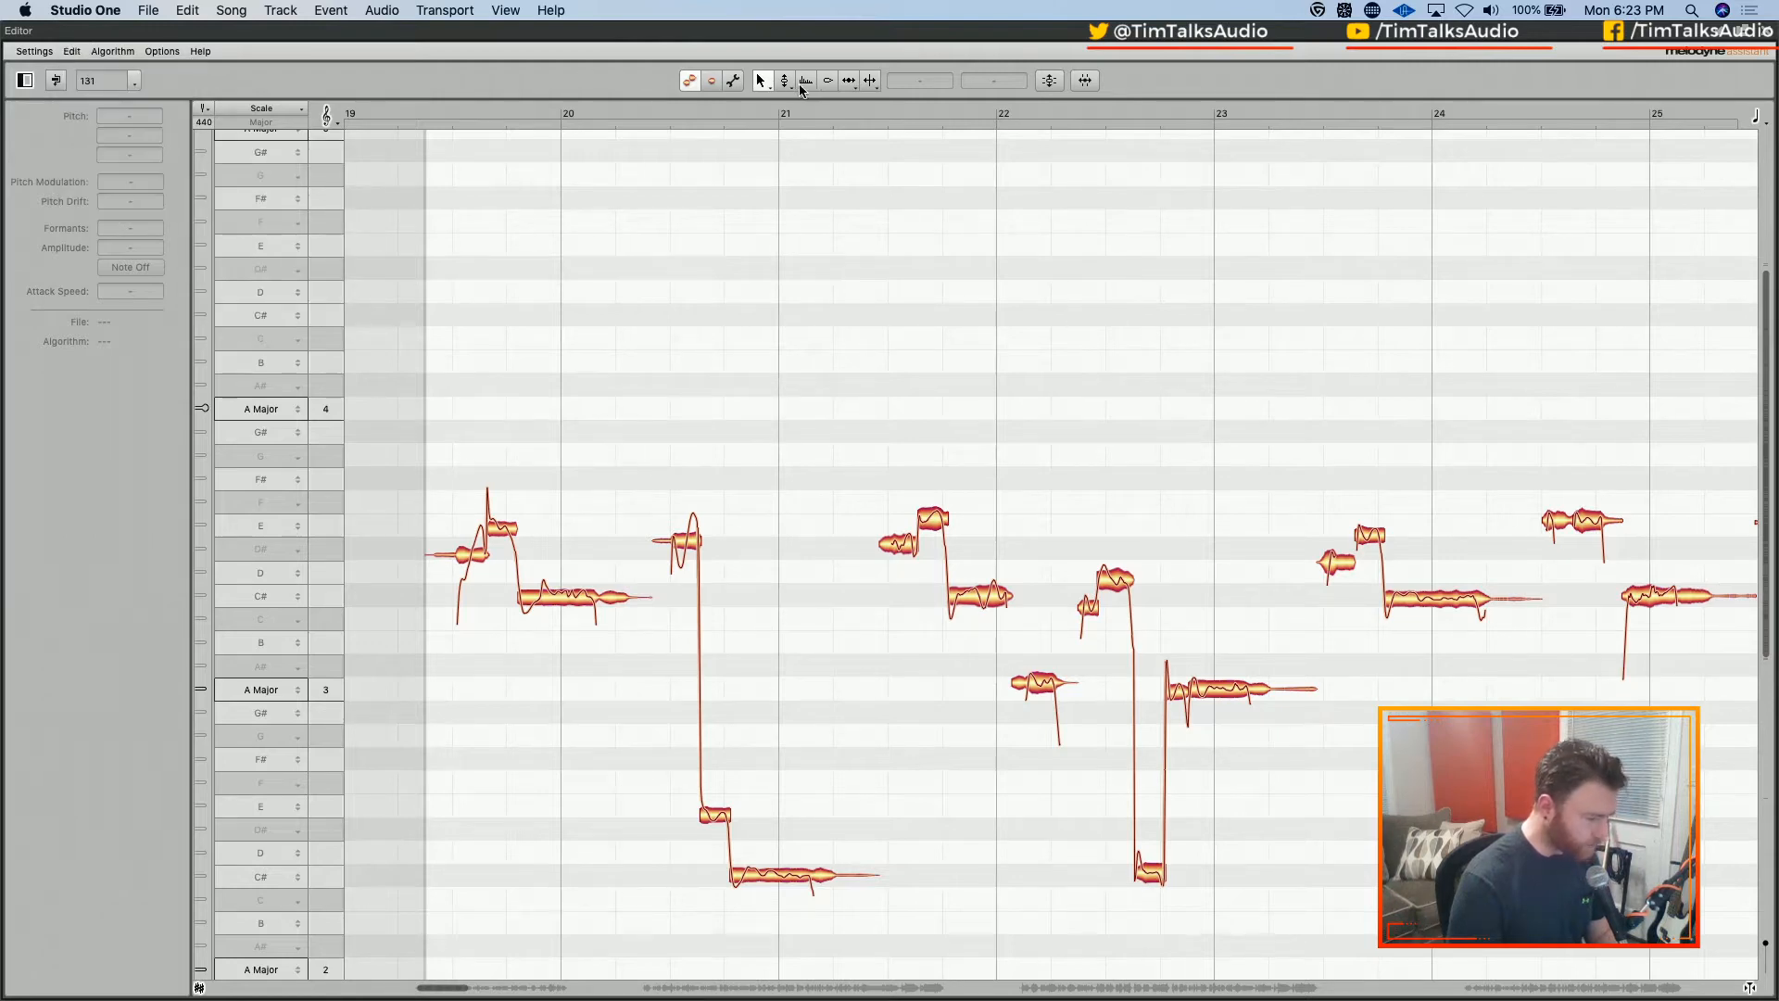
click(760, 81)
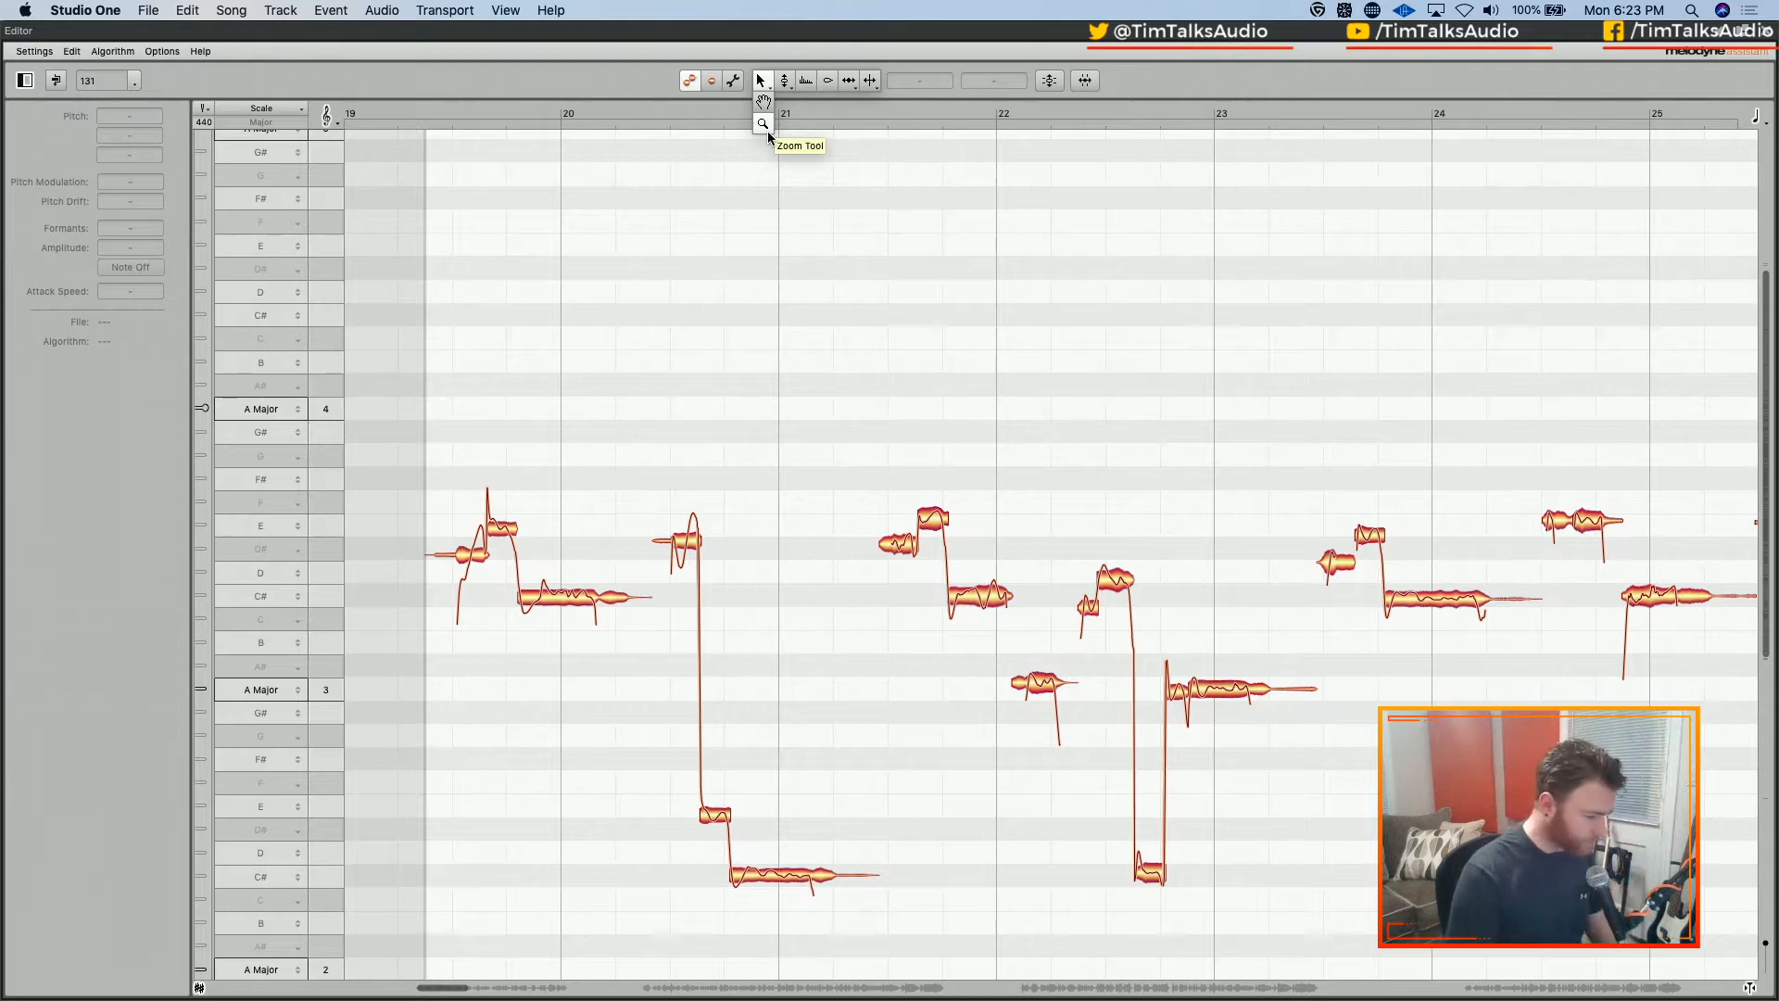
click(762, 81)
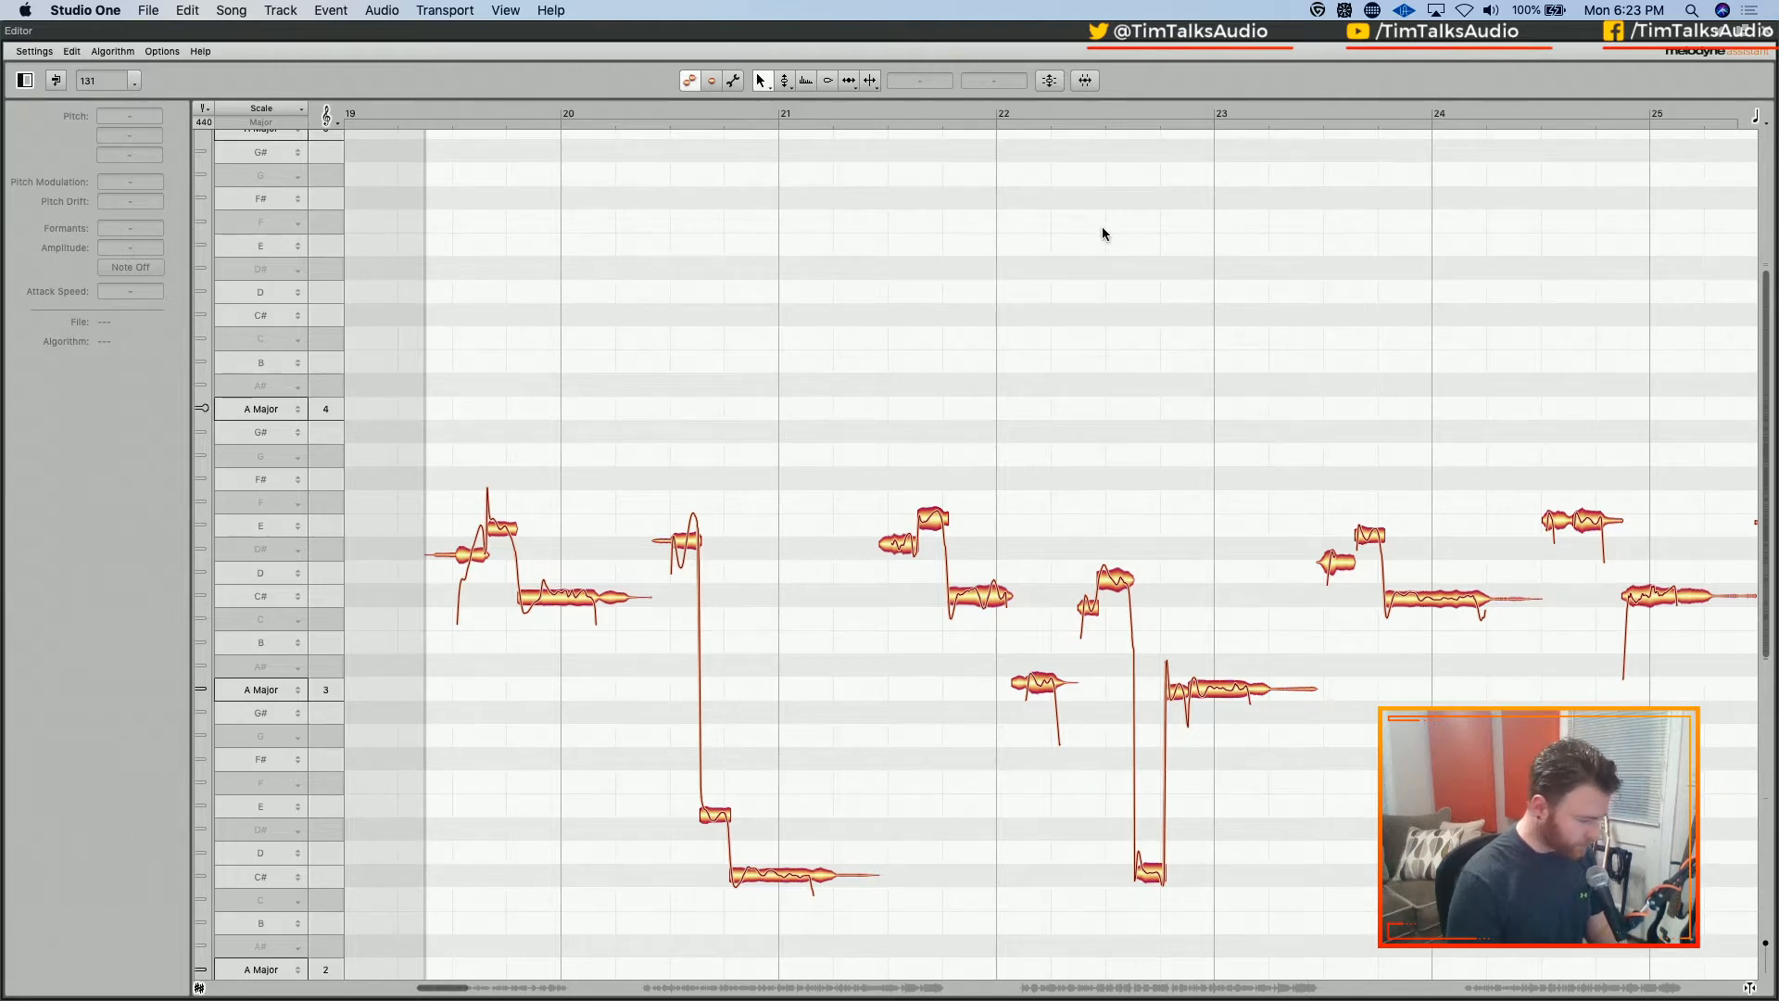
Listen to the lead vocal from bar 19 and close the Melodyne editor
click(381, 111)
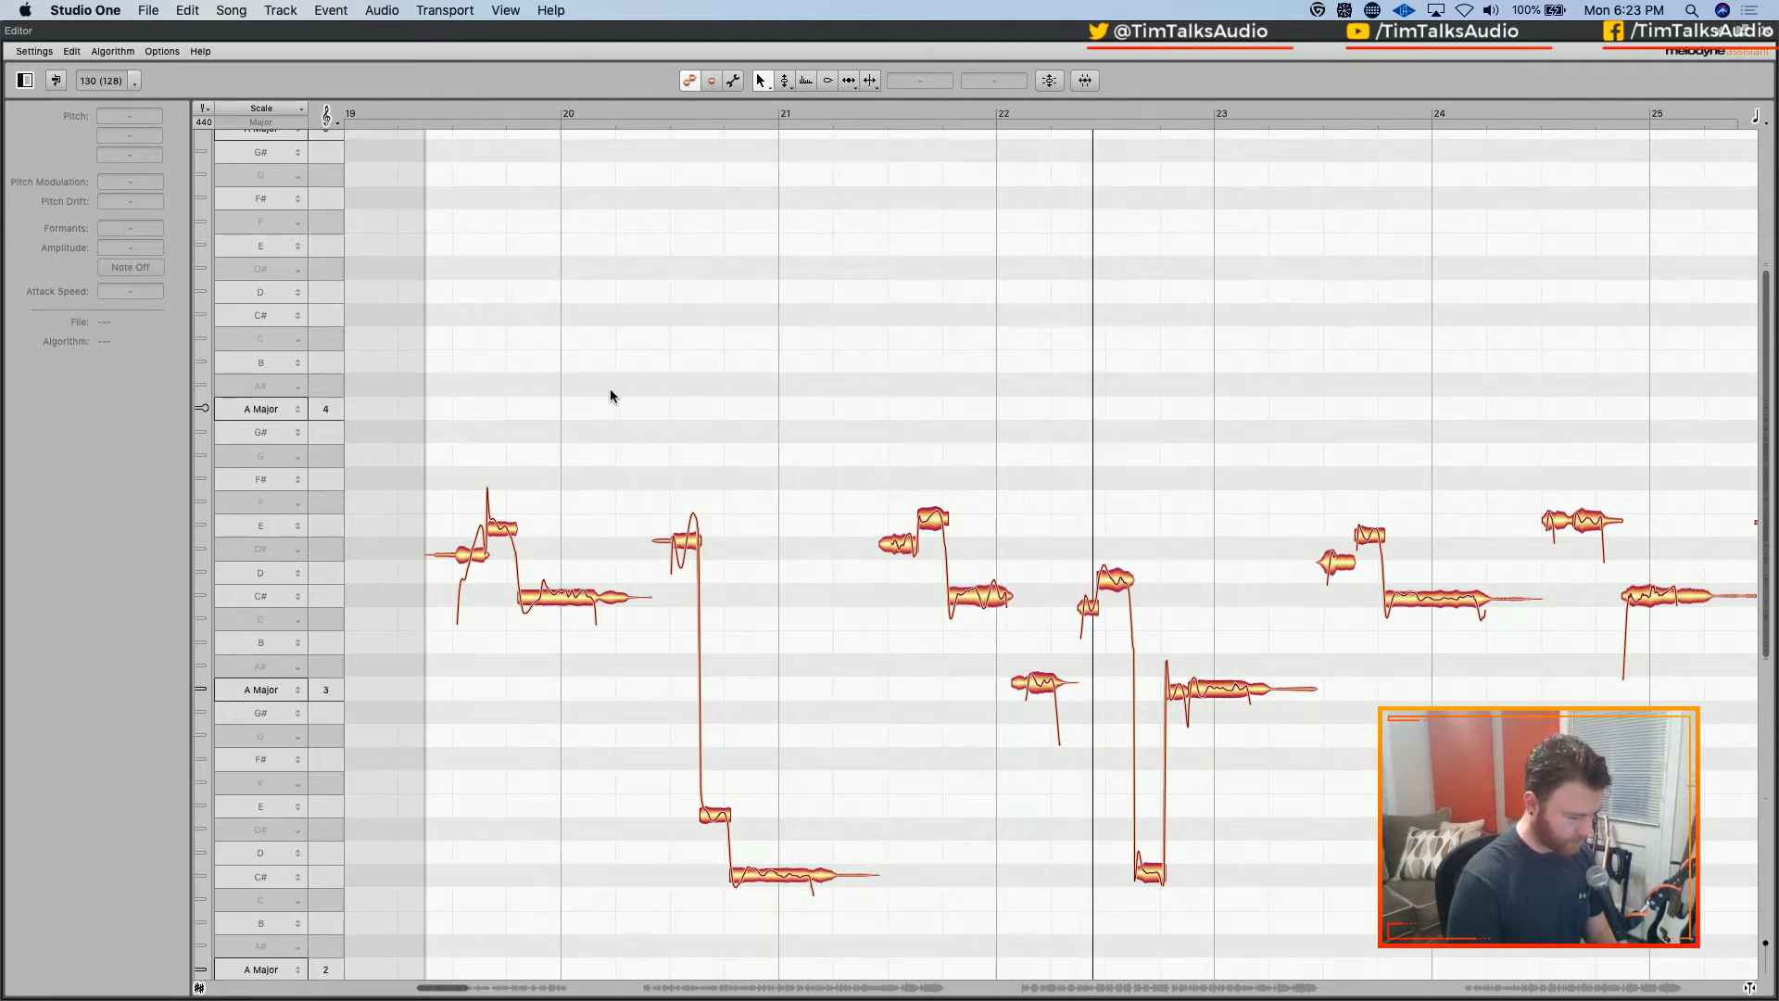
key(space)
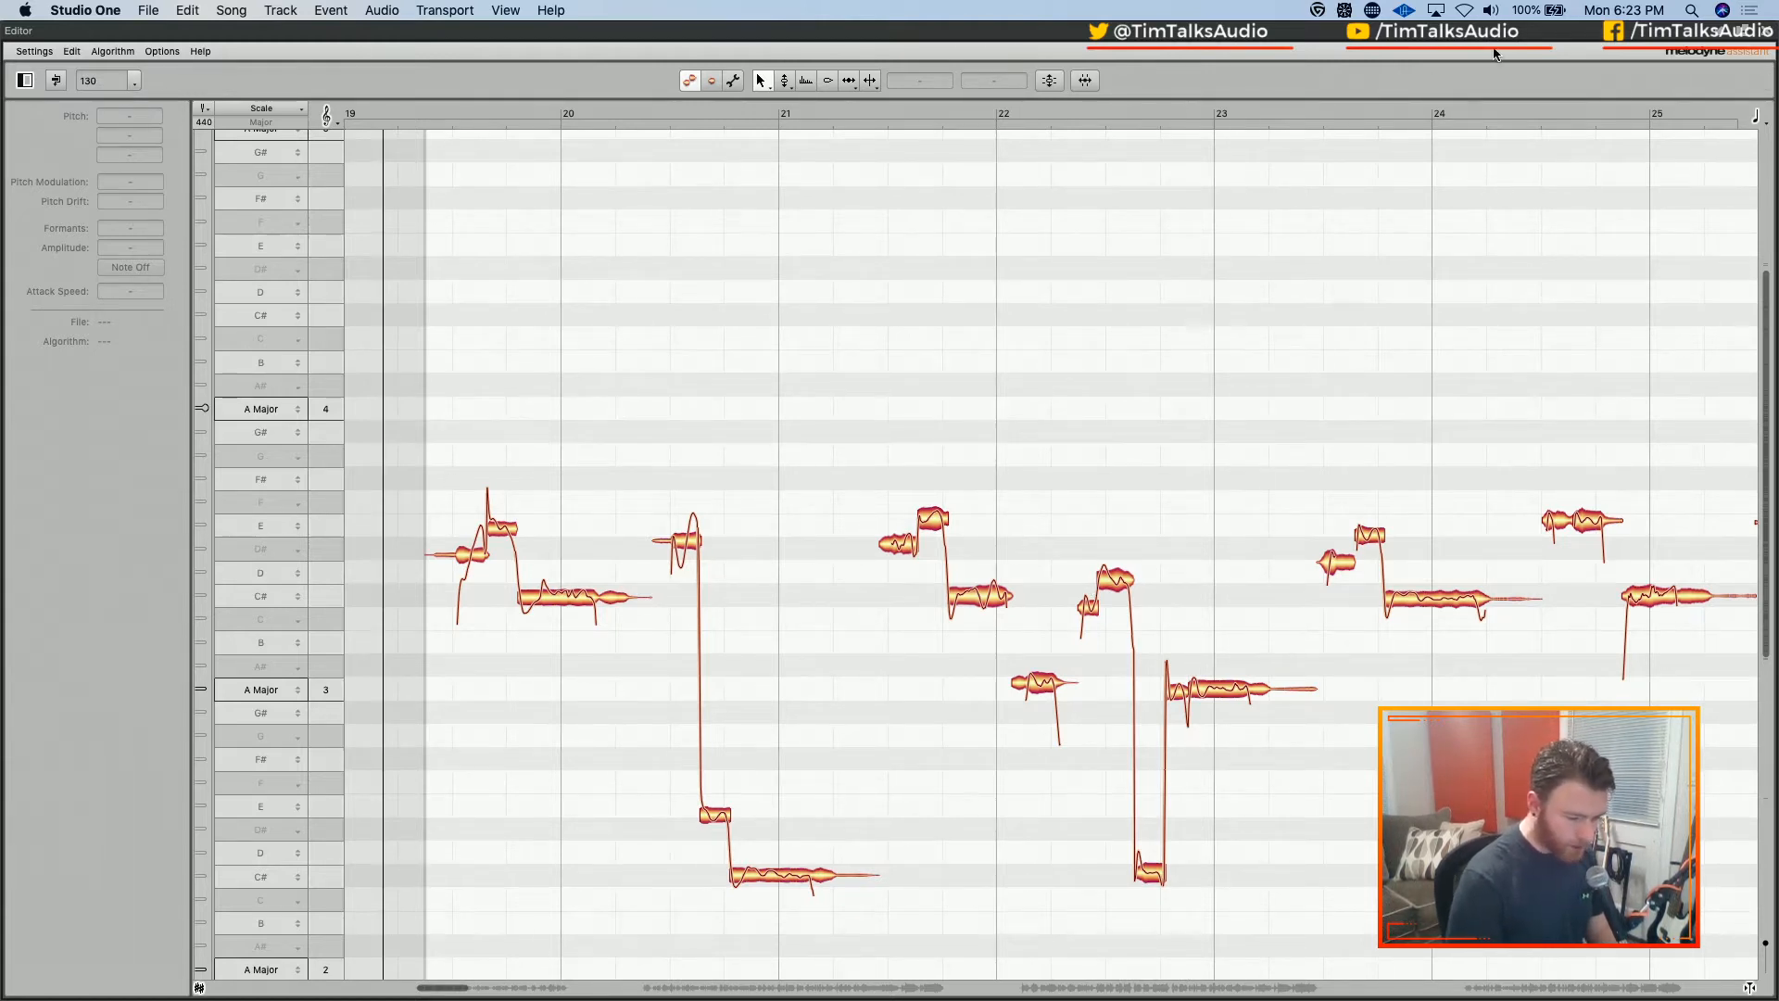
click(1765, 34)
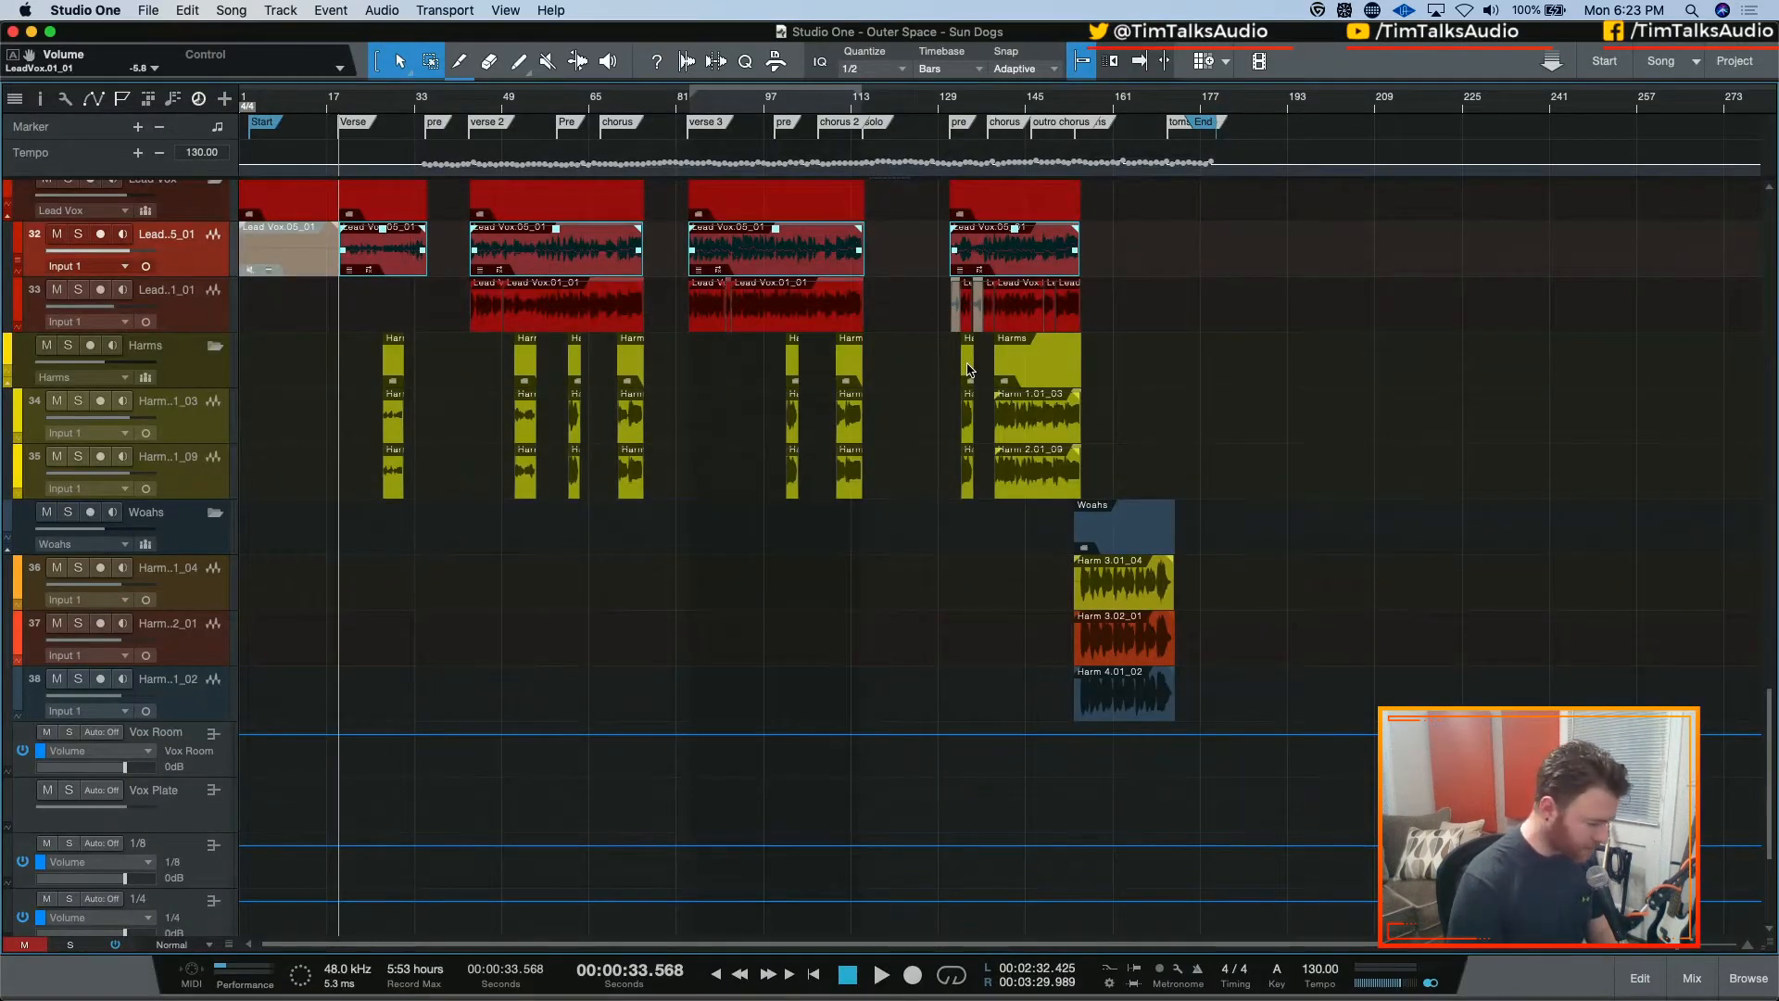
Select all harmony vocal events on tracks 34 and 35 and open them in Melodyne
click(1101, 425)
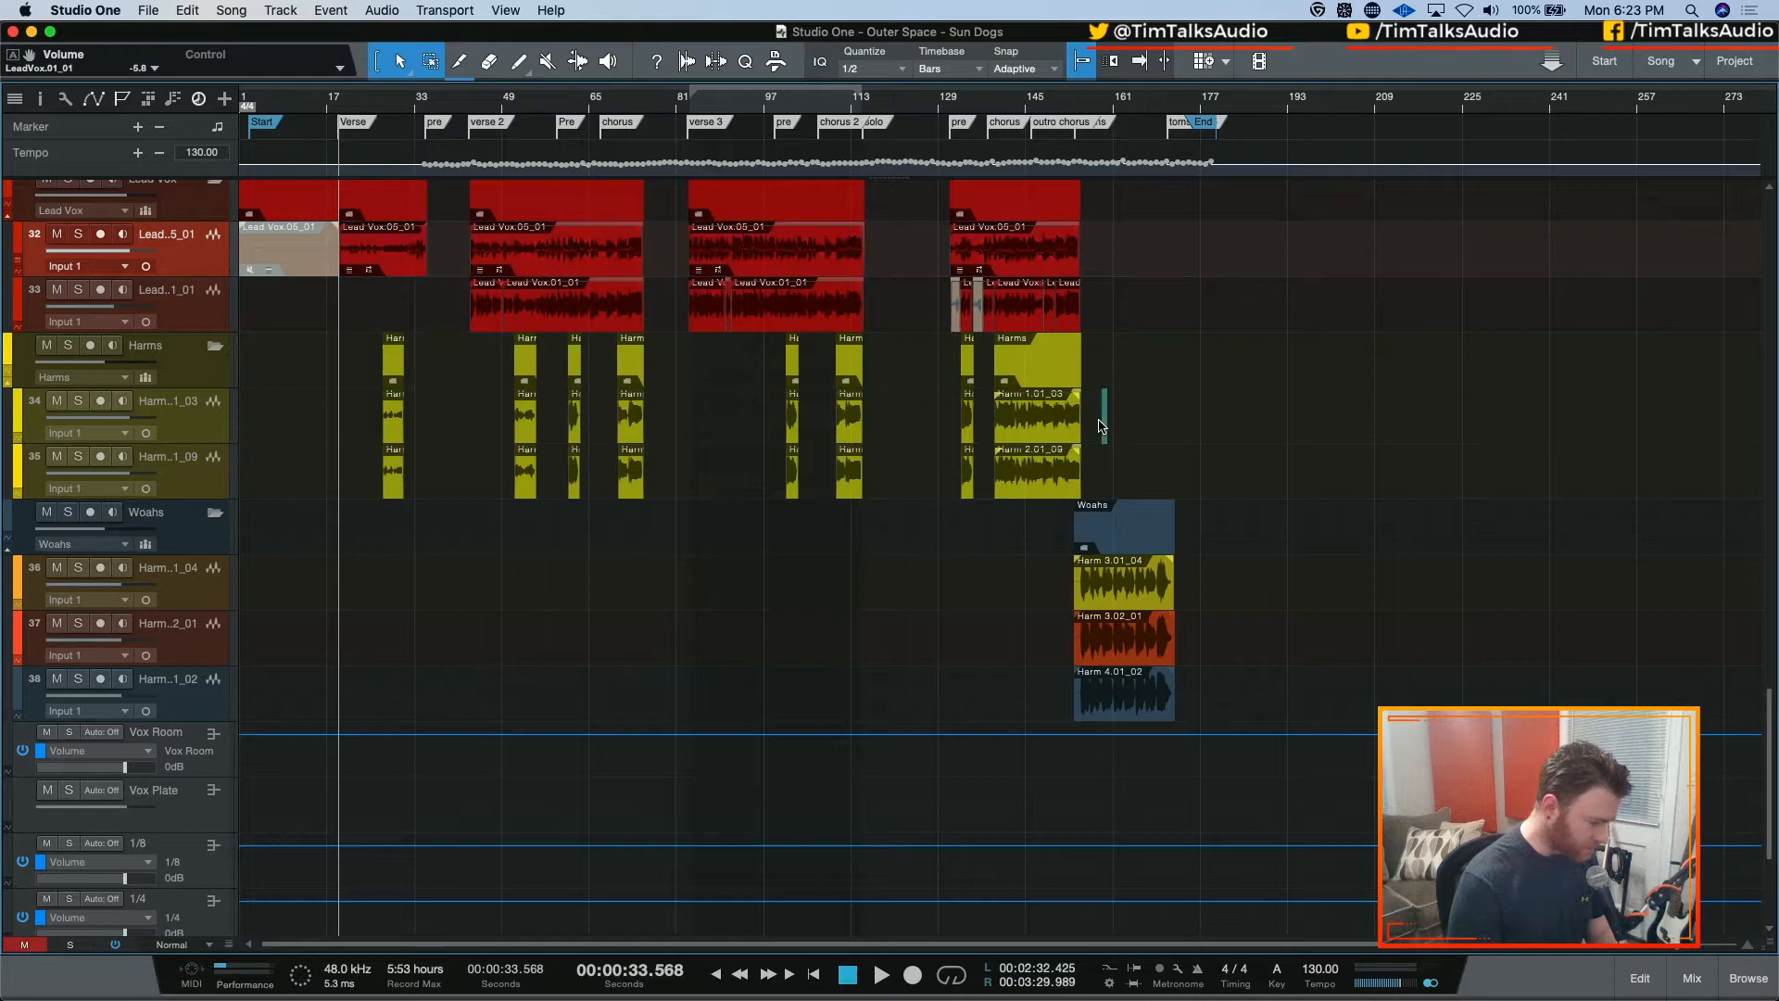
drag(1101, 425, 358, 448)
key(super+b)
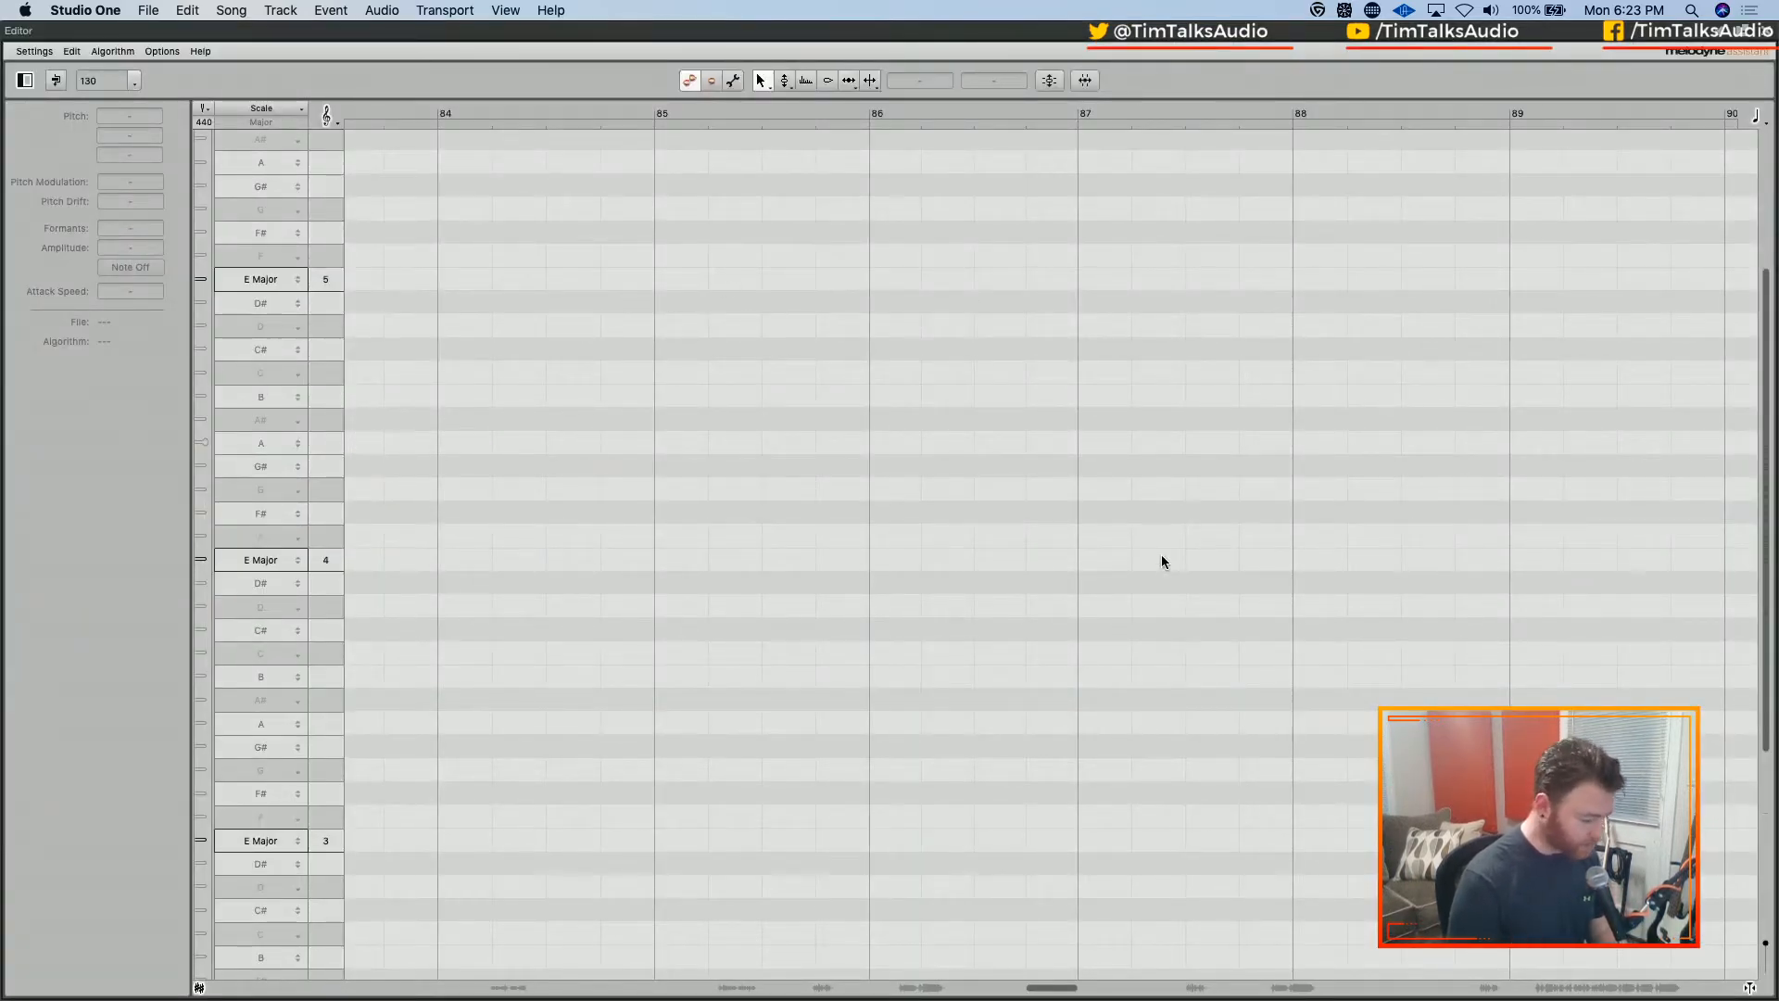
Zoom out to show the harmony notes across the whole song and select them all
right_click(849, 736)
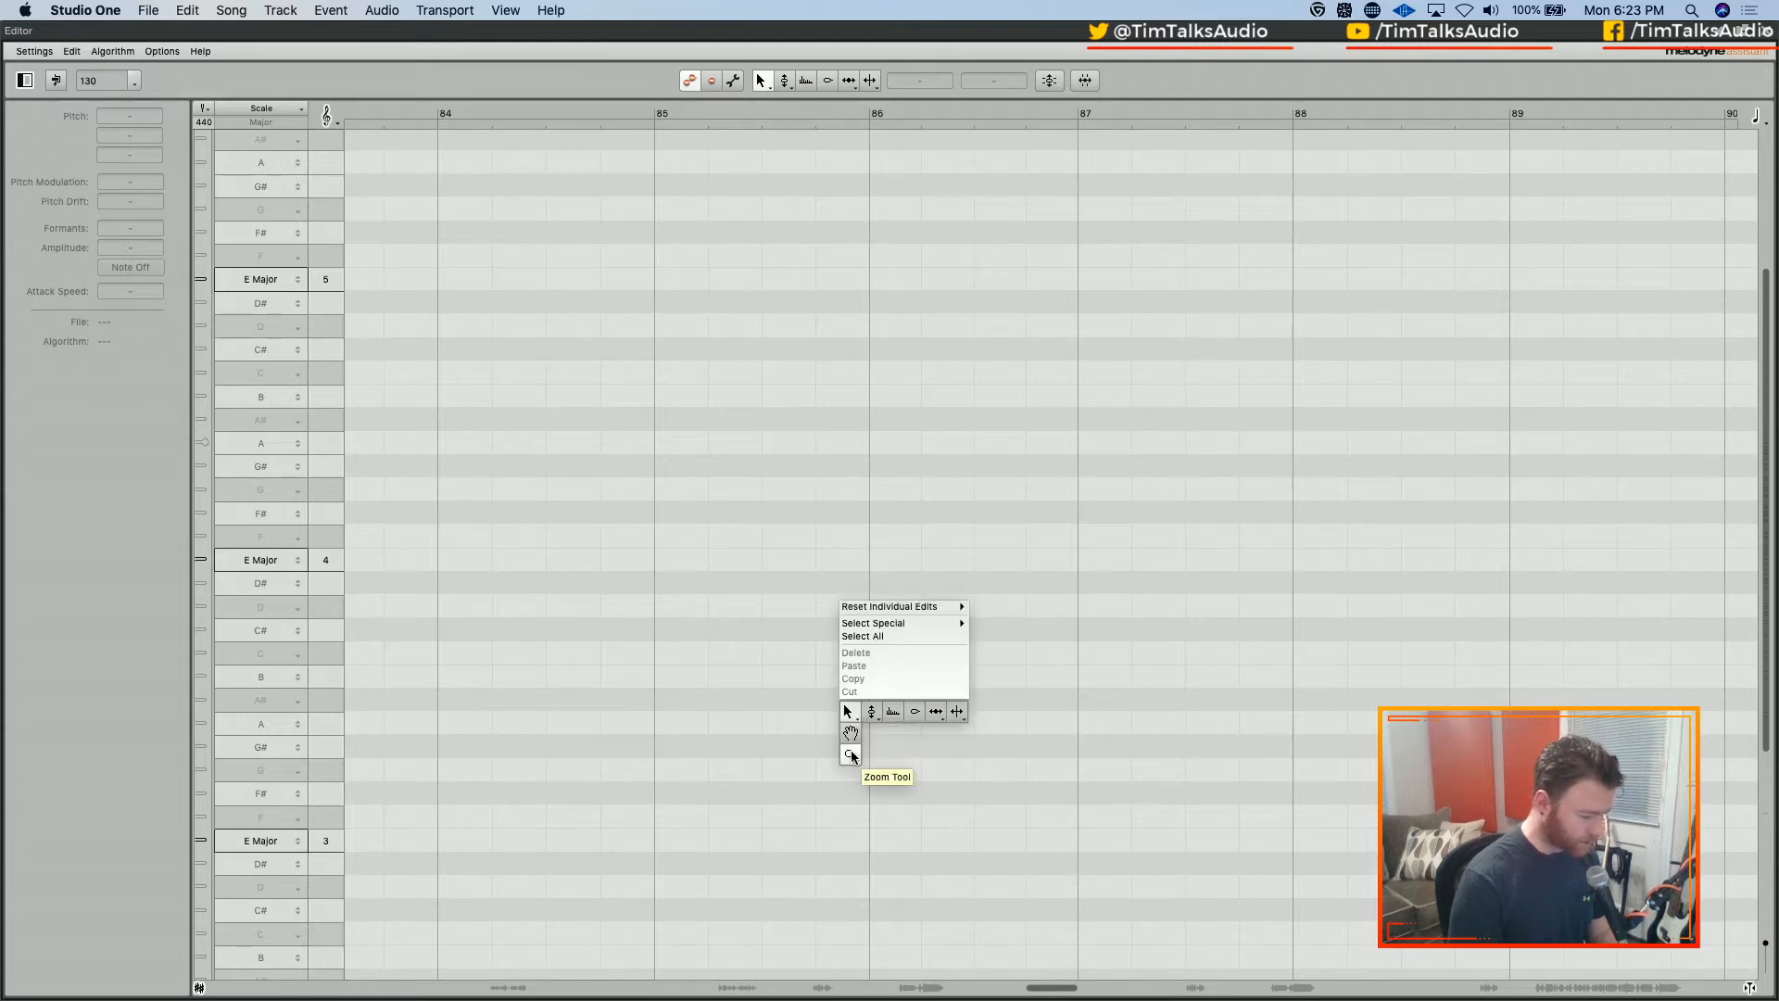
click(850, 748)
scroll(853, 481, down, 1)
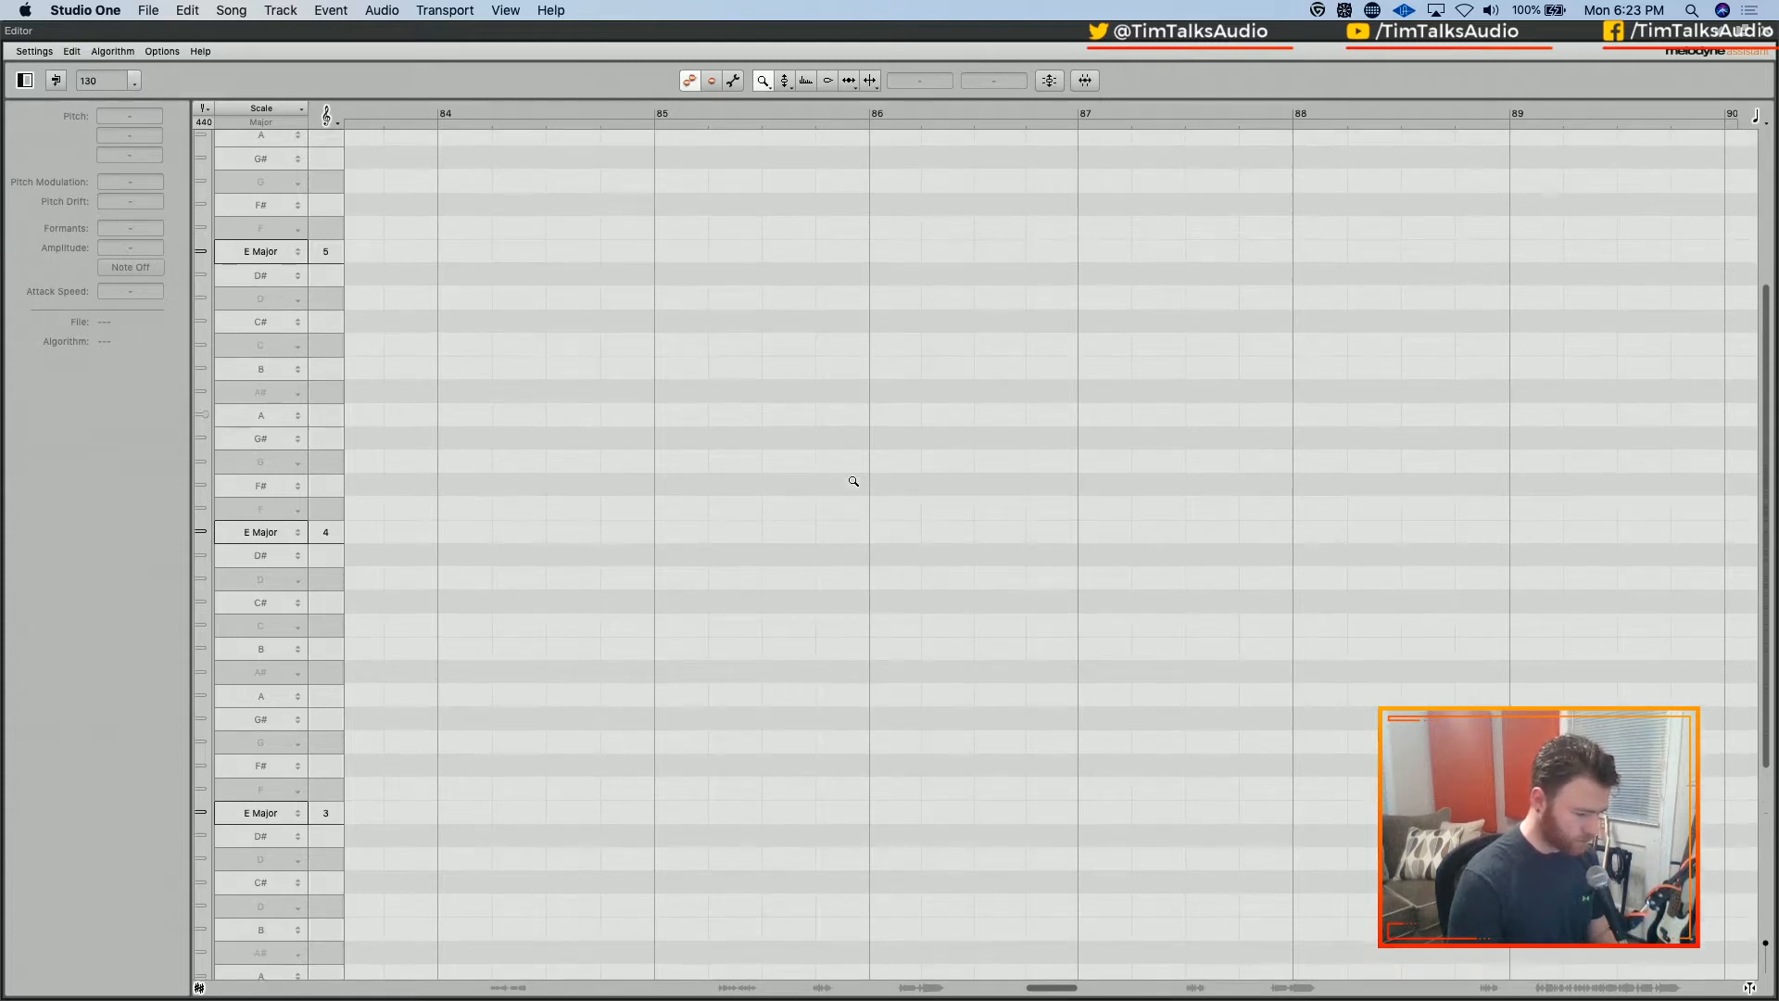
scroll(853, 481, down, 4)
drag(862, 496, 587, 348)
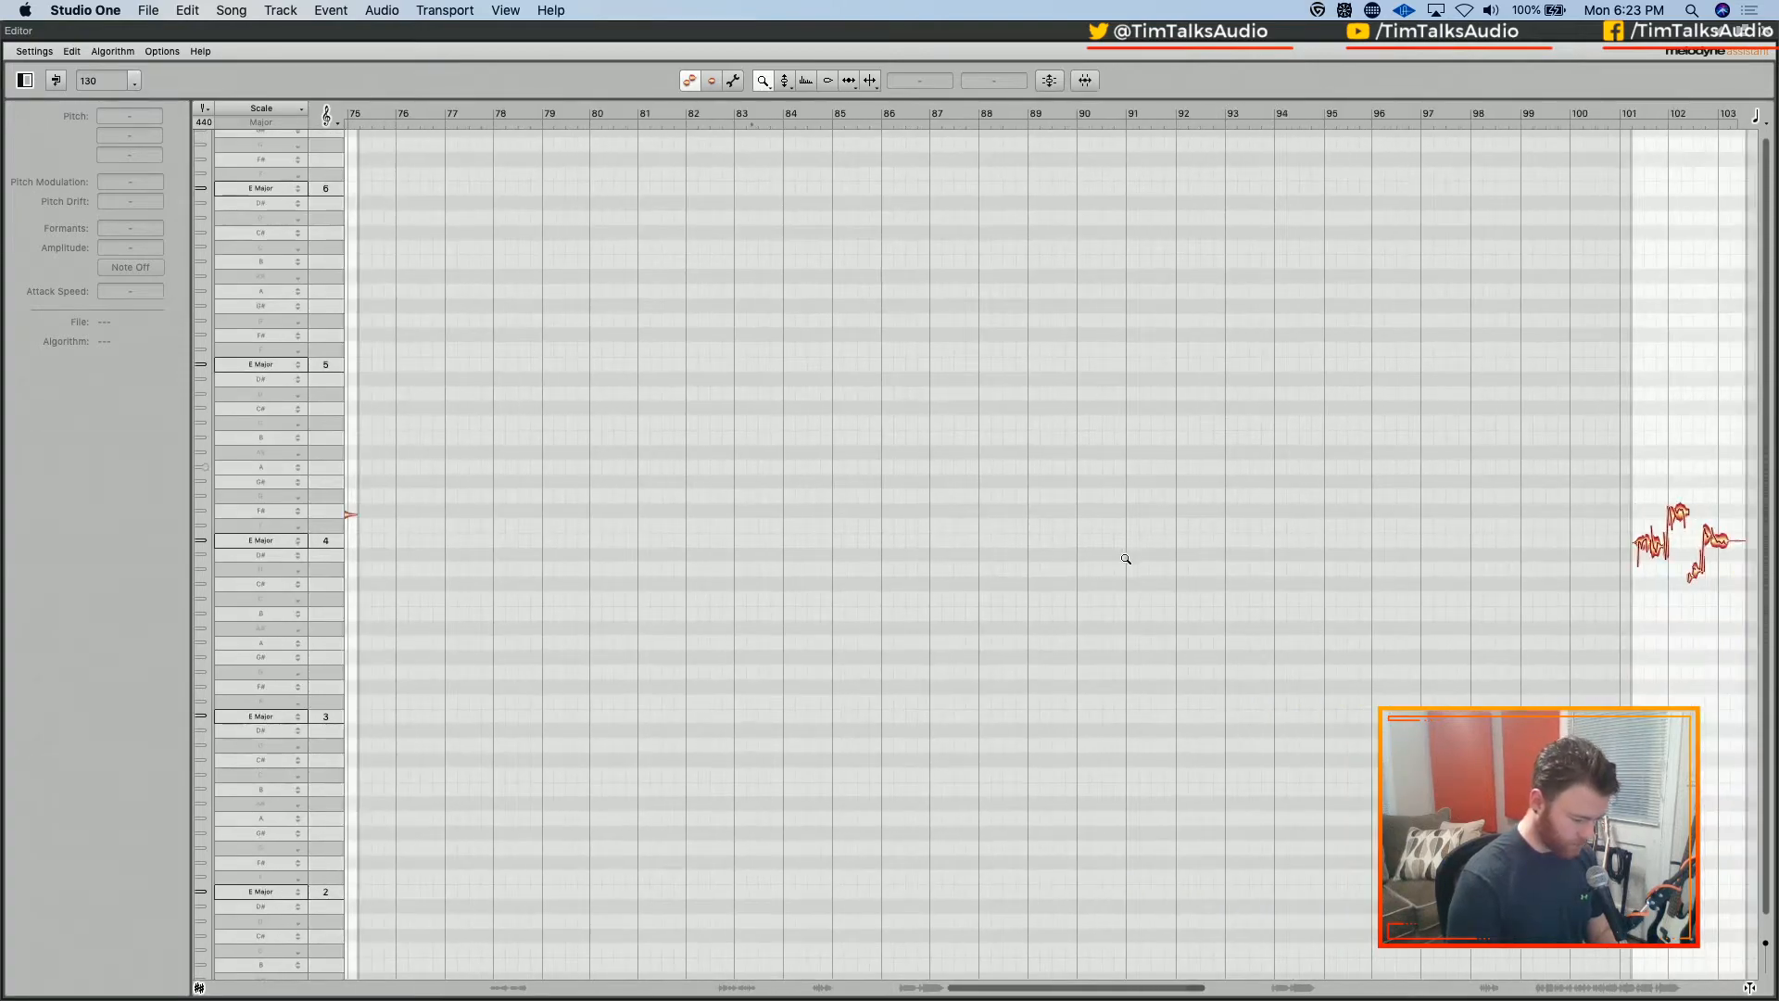
drag(996, 870, 691, 846)
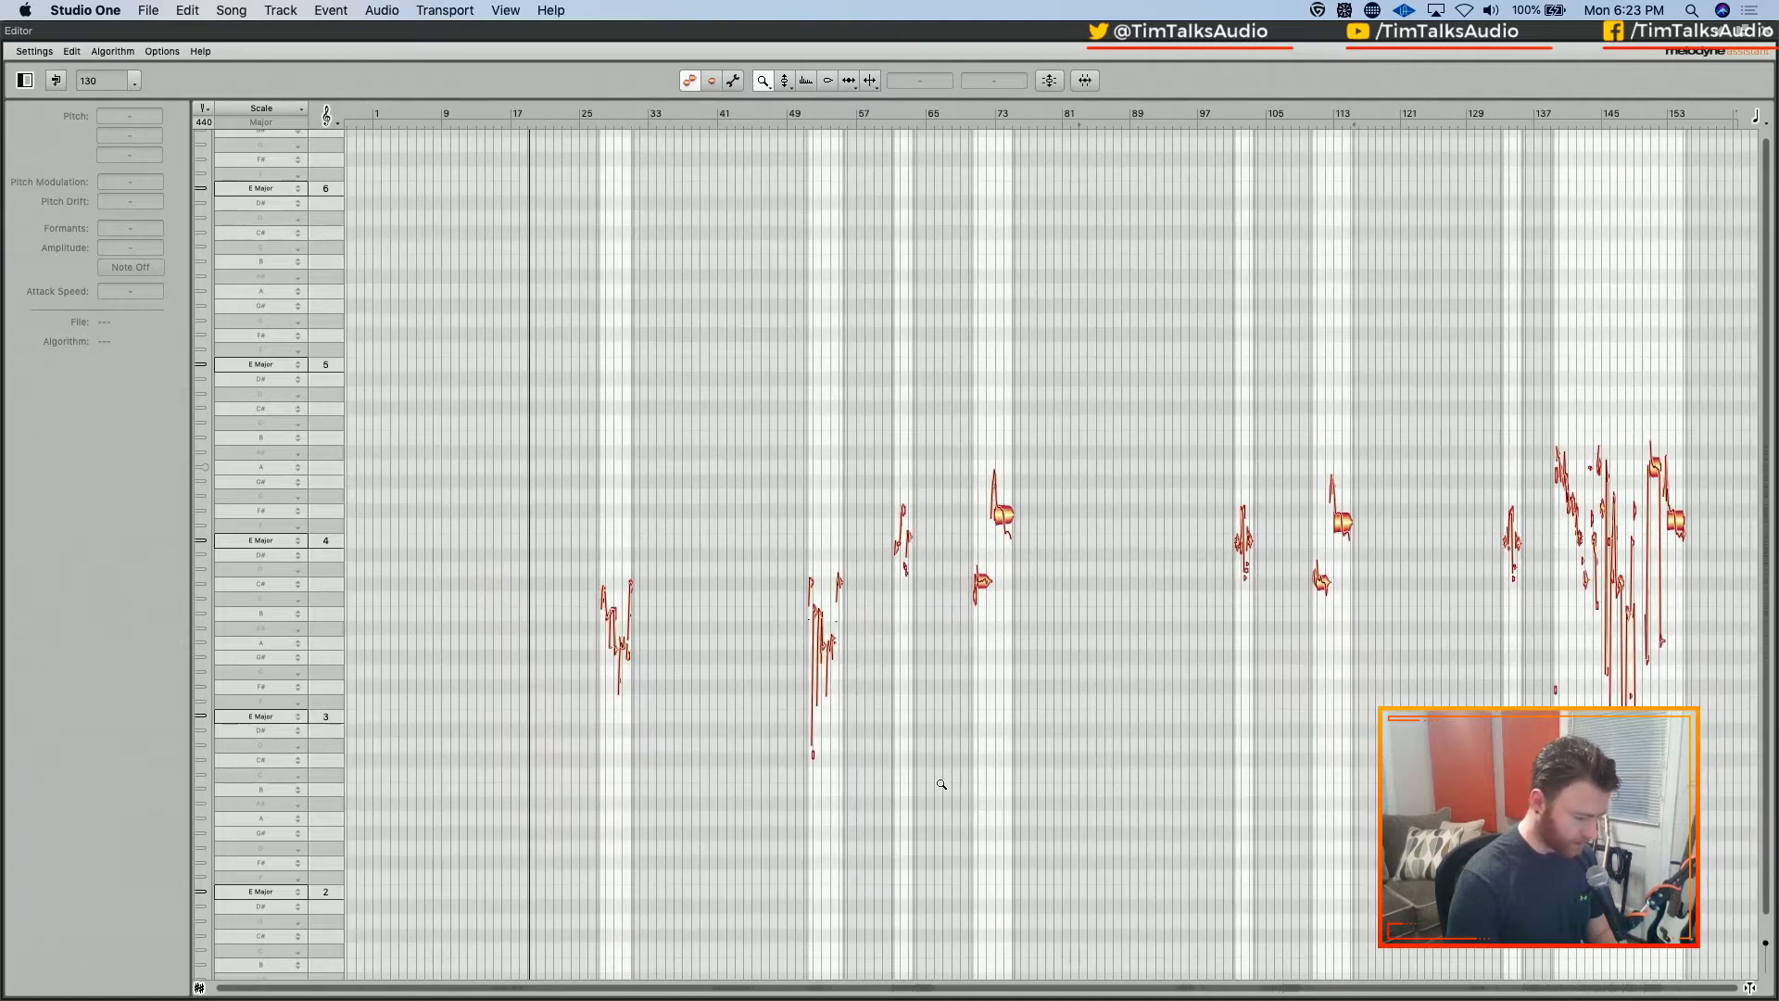
right_click(850, 579)
click(859, 688)
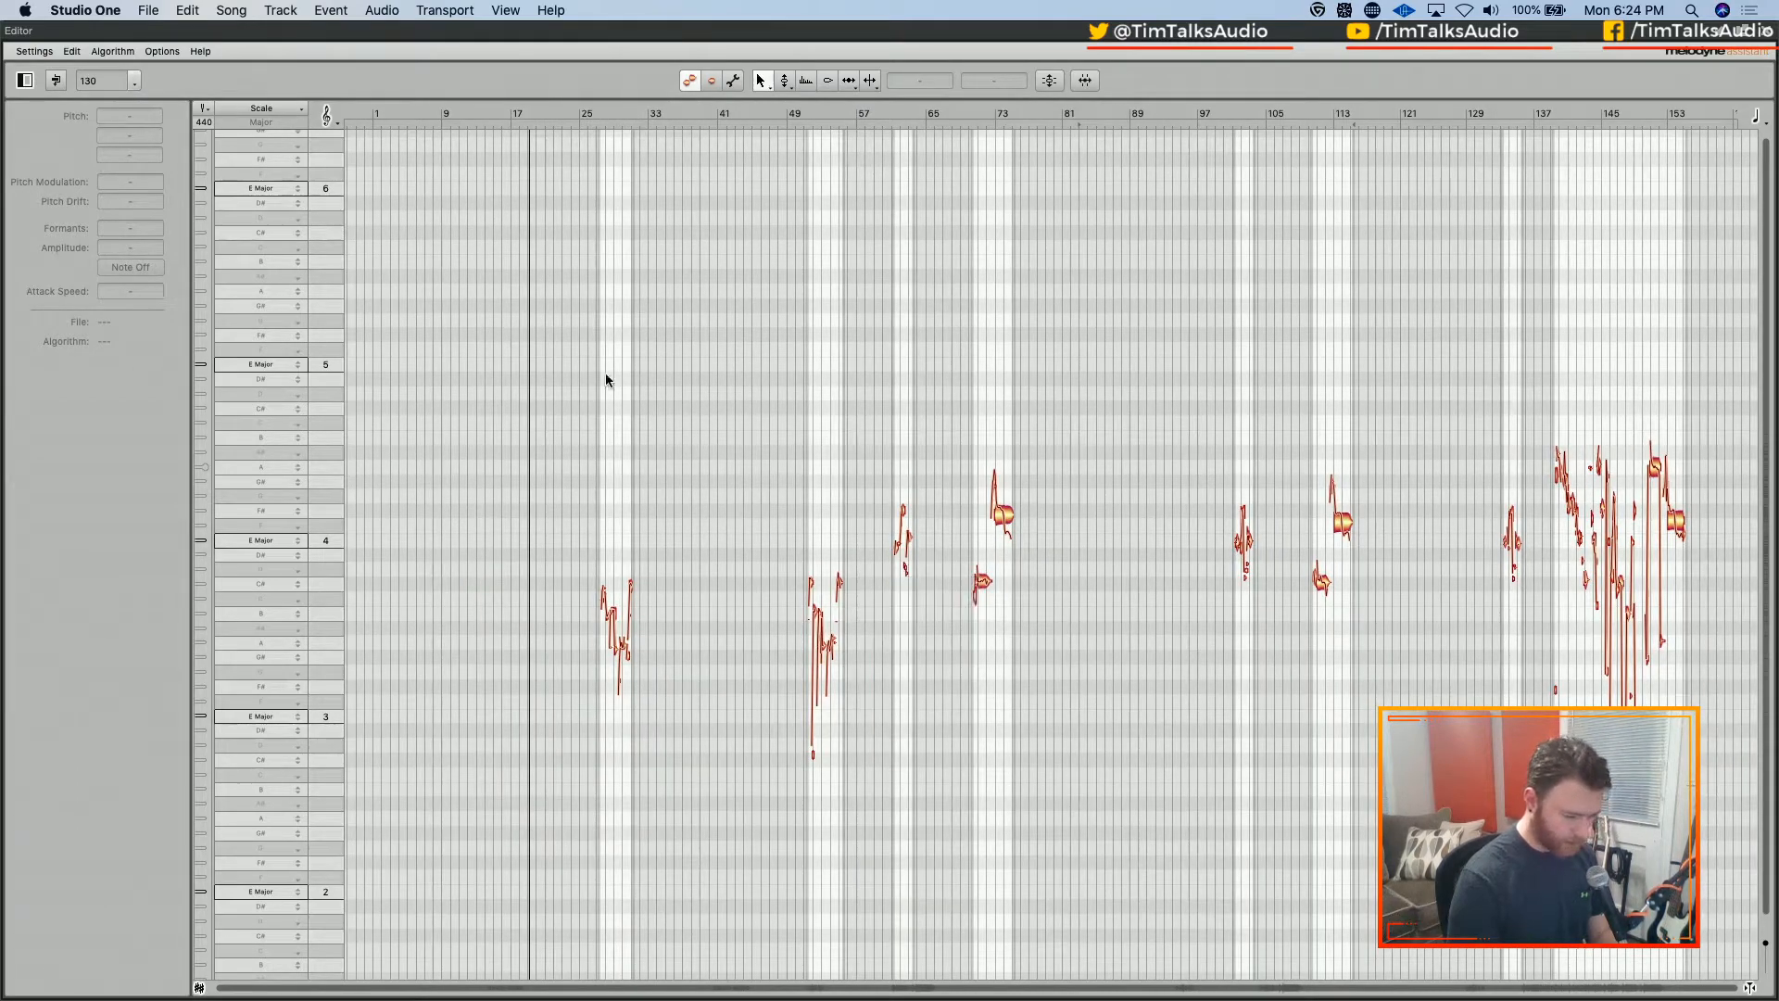
drag(497, 324, 1741, 954)
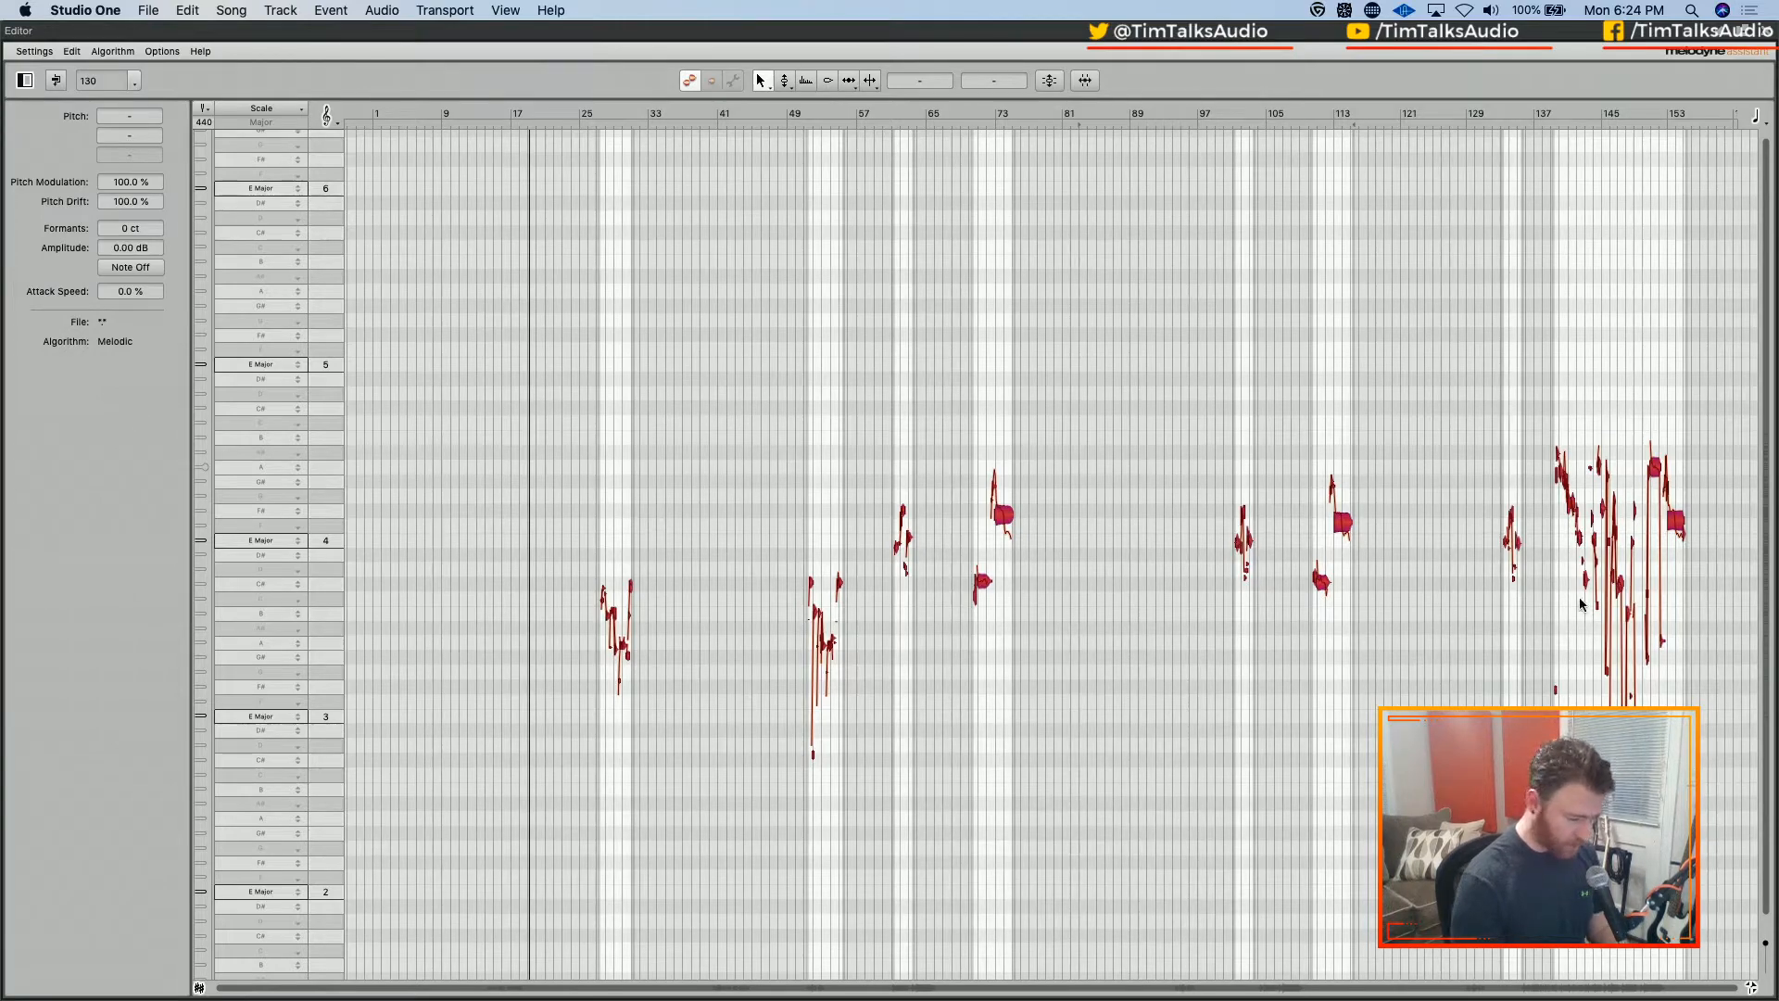
Listen to the outro harmony from about bar 145 with the low notes between bars 139 and 152 in view
right_click(1452, 668)
click(1501, 780)
drag(1572, 820, 1738, 915)
drag(1579, 987, 1676, 988)
drag(1445, 718, 1459, 728)
drag(1413, 852, 1667, 987)
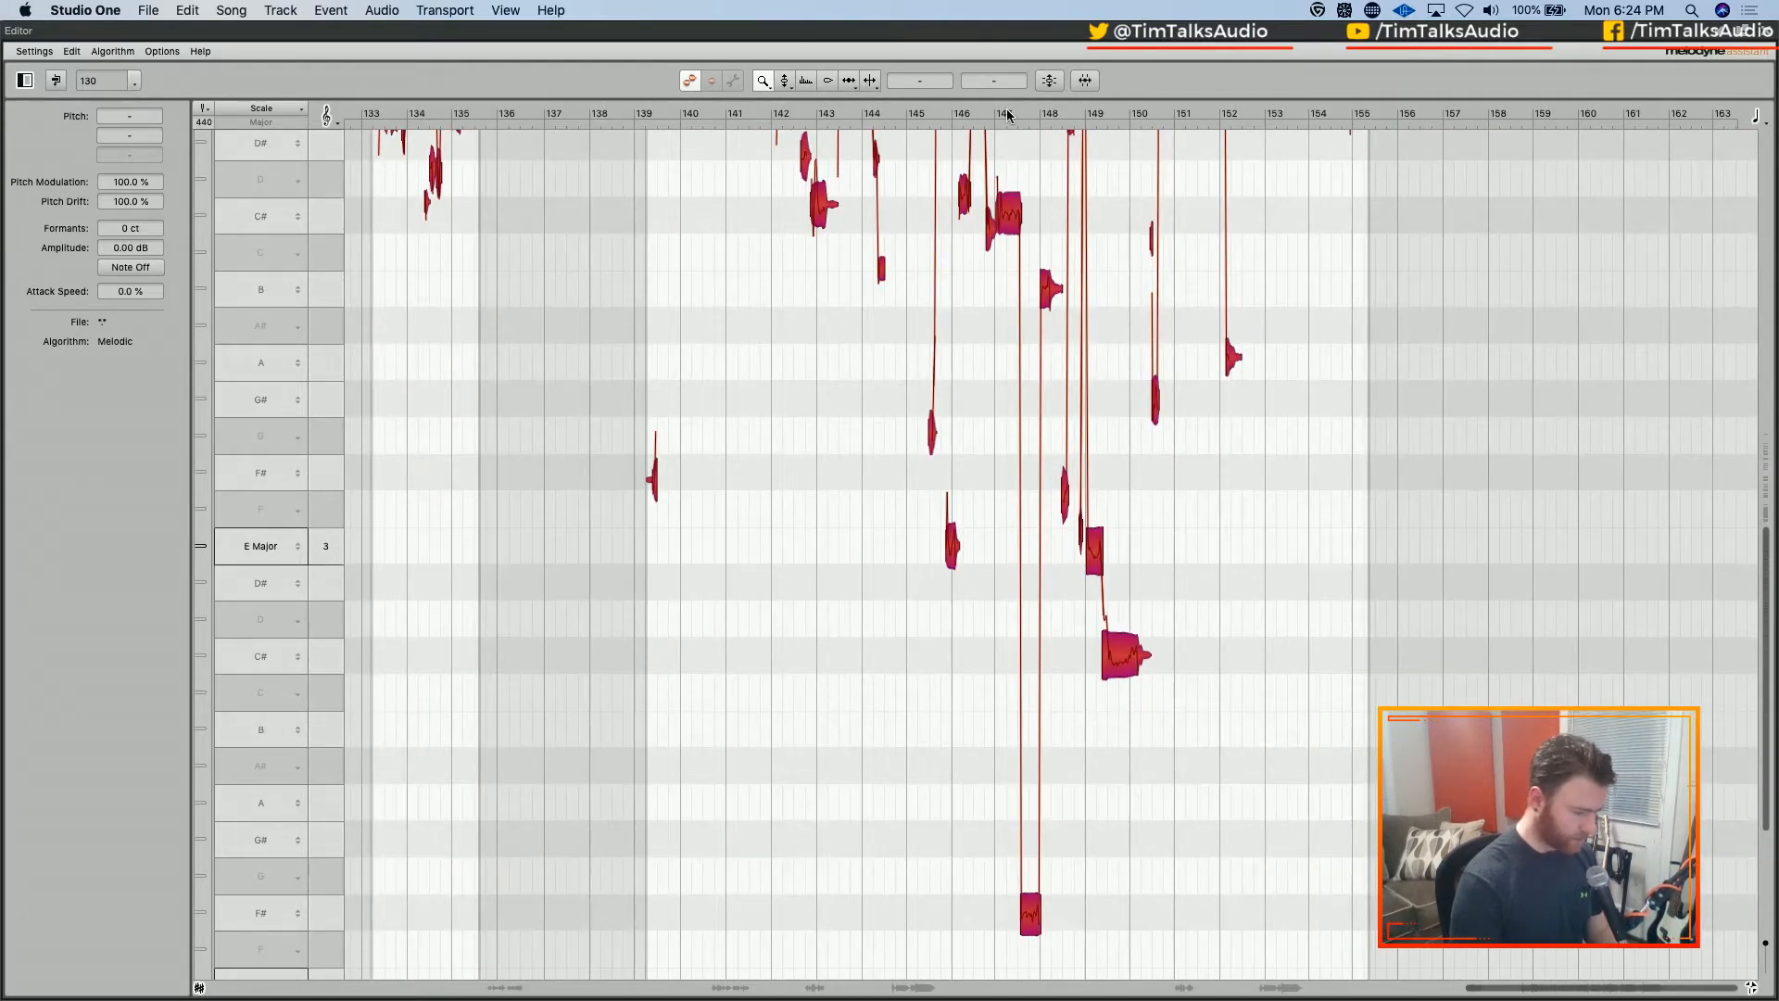
click(924, 111)
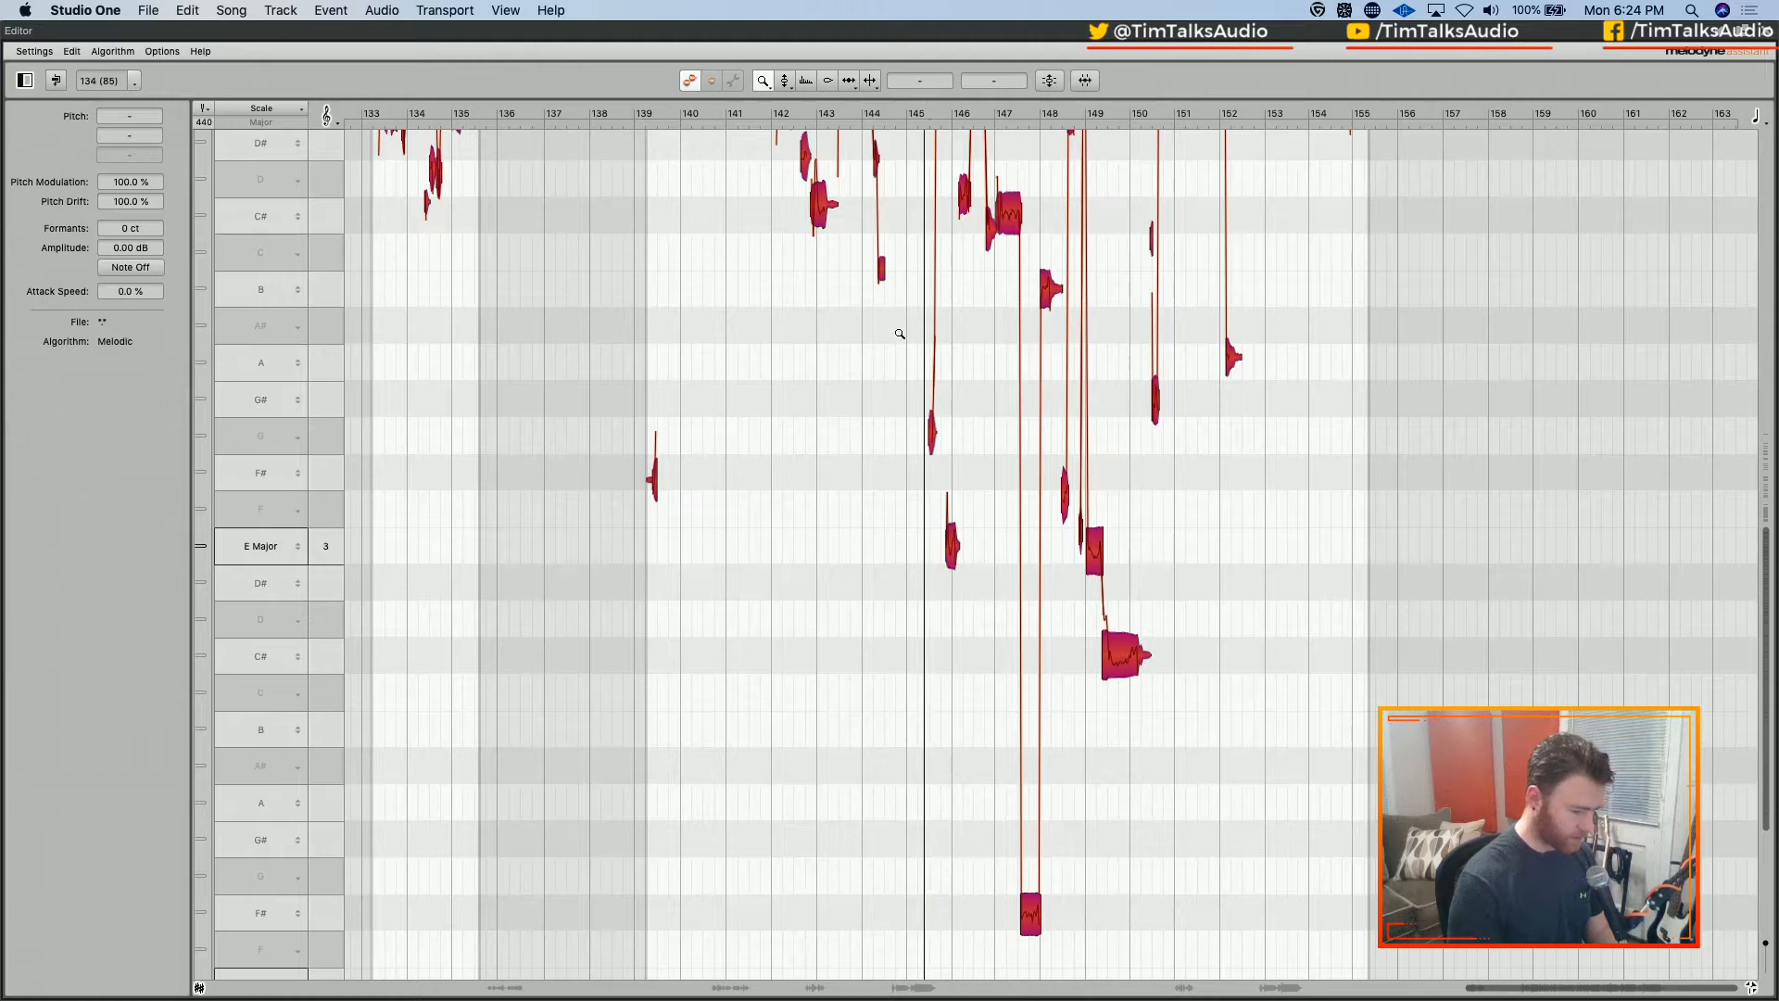
right_click(883, 177)
click(917, 290)
click(943, 136)
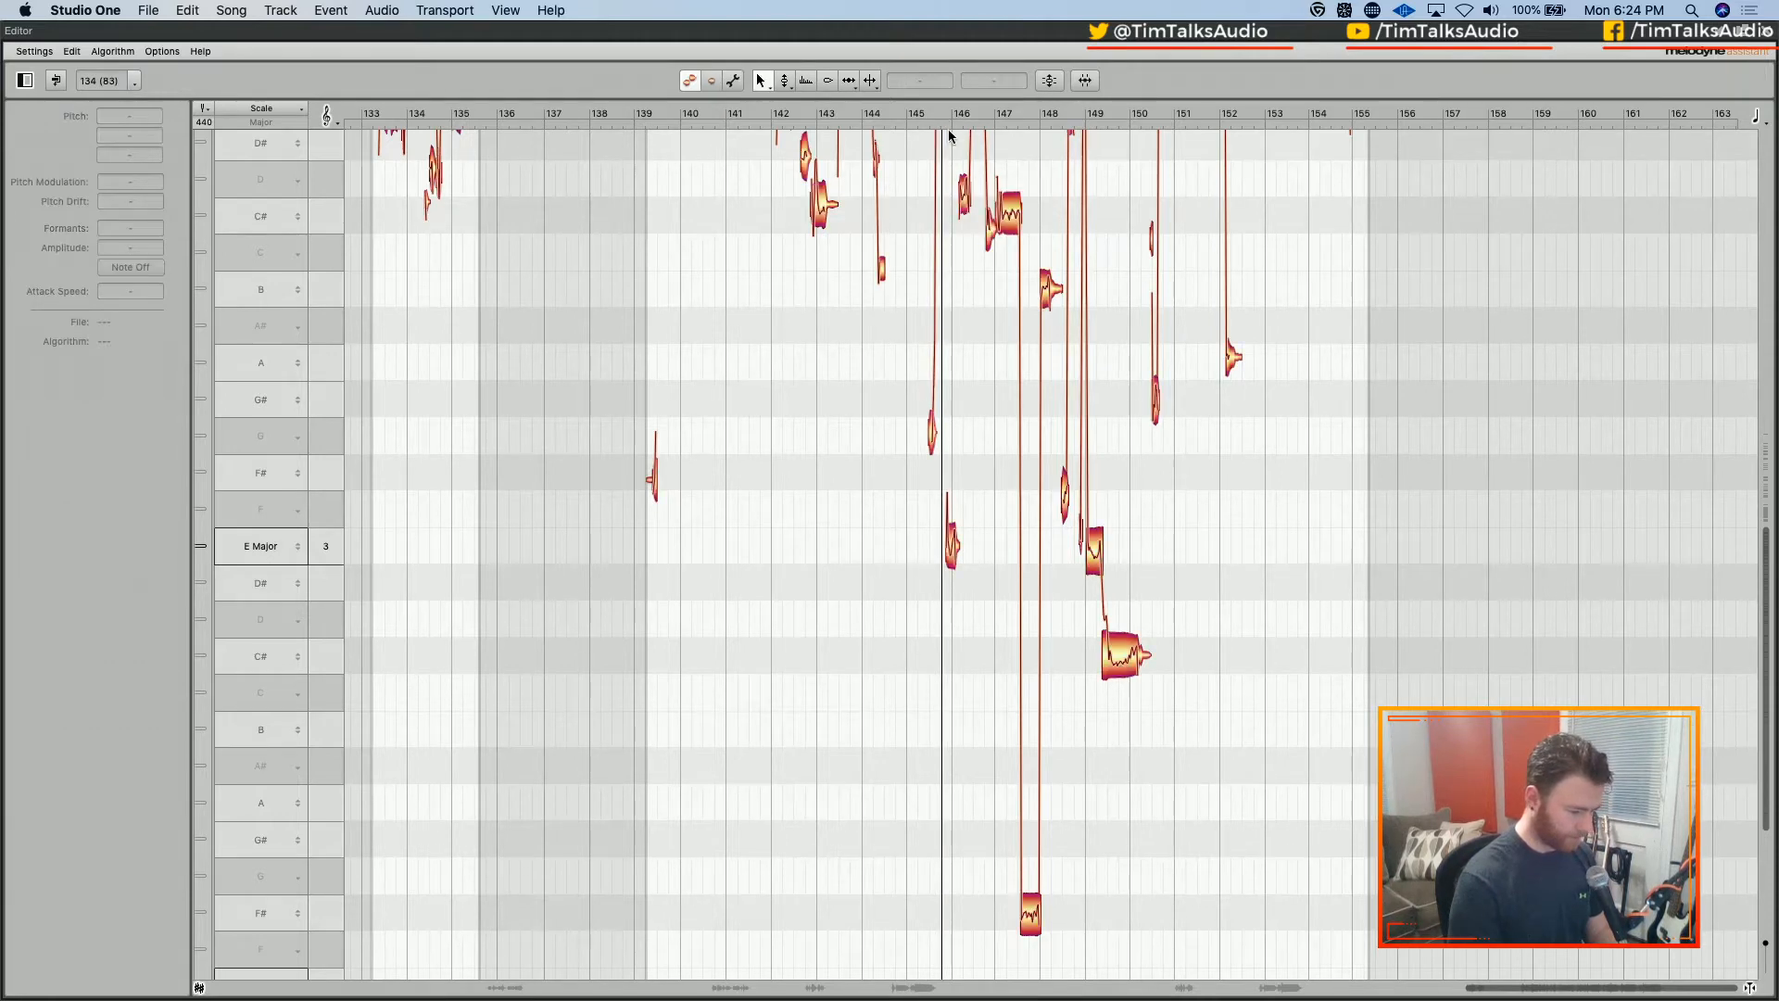
key(space)
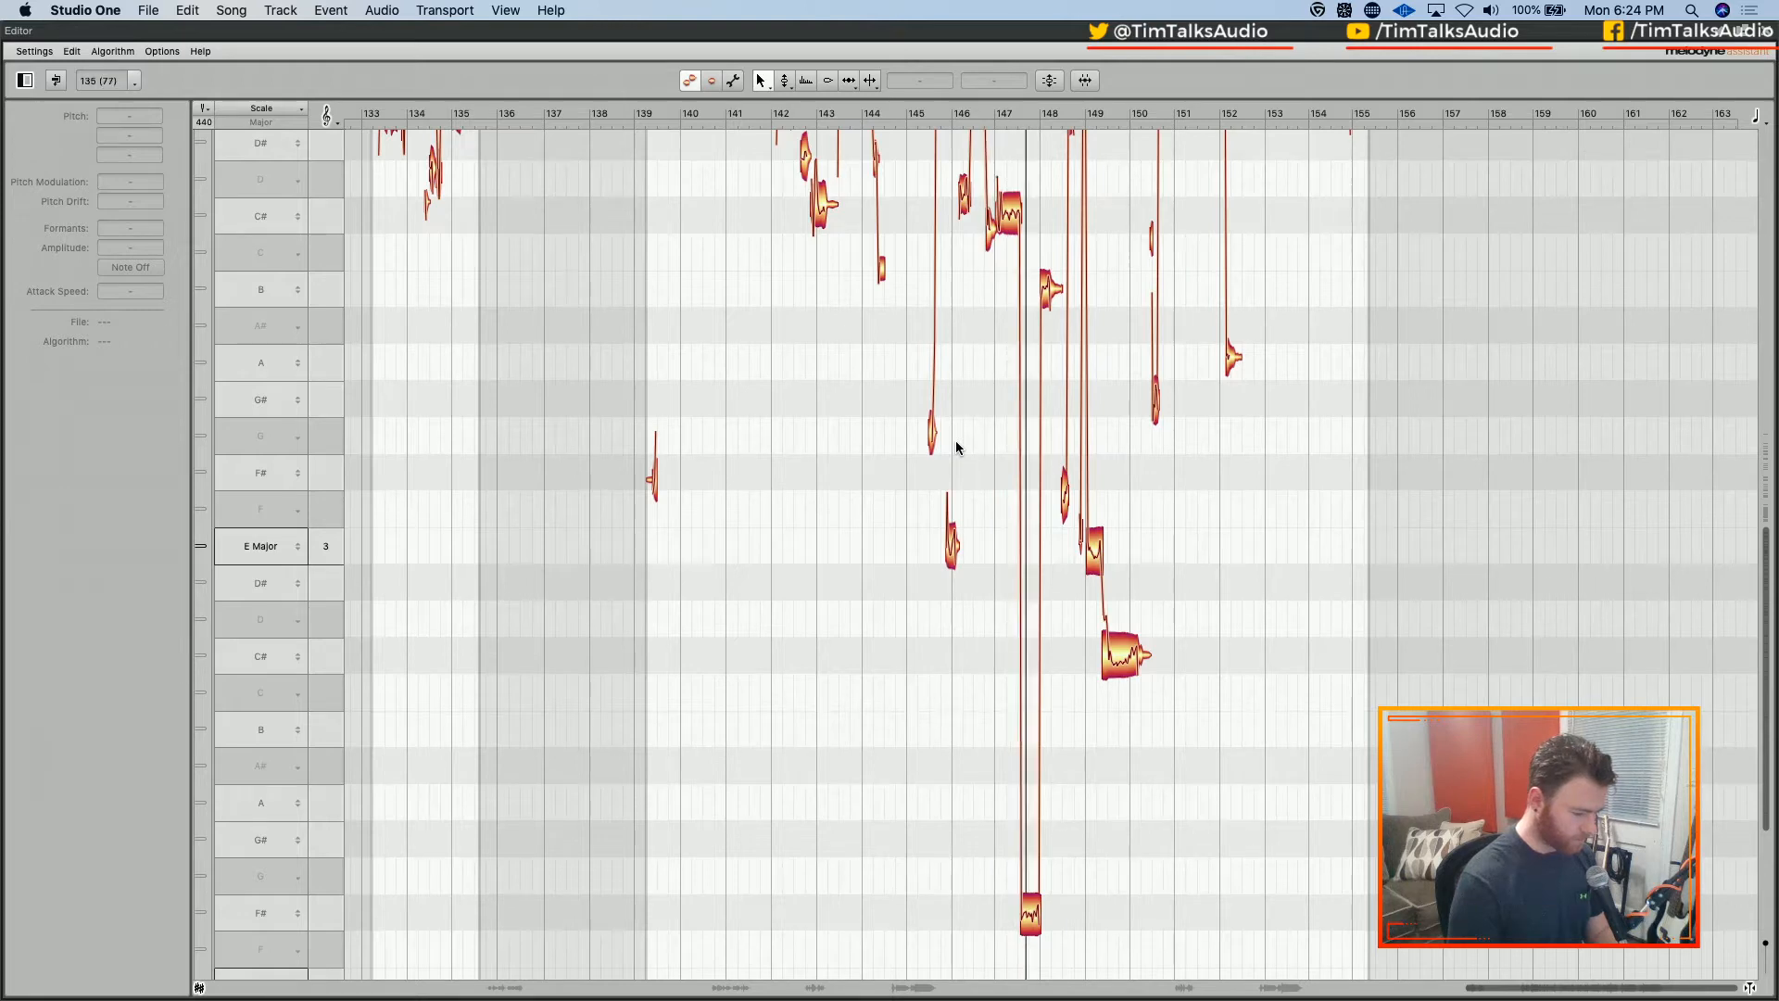
key(space)
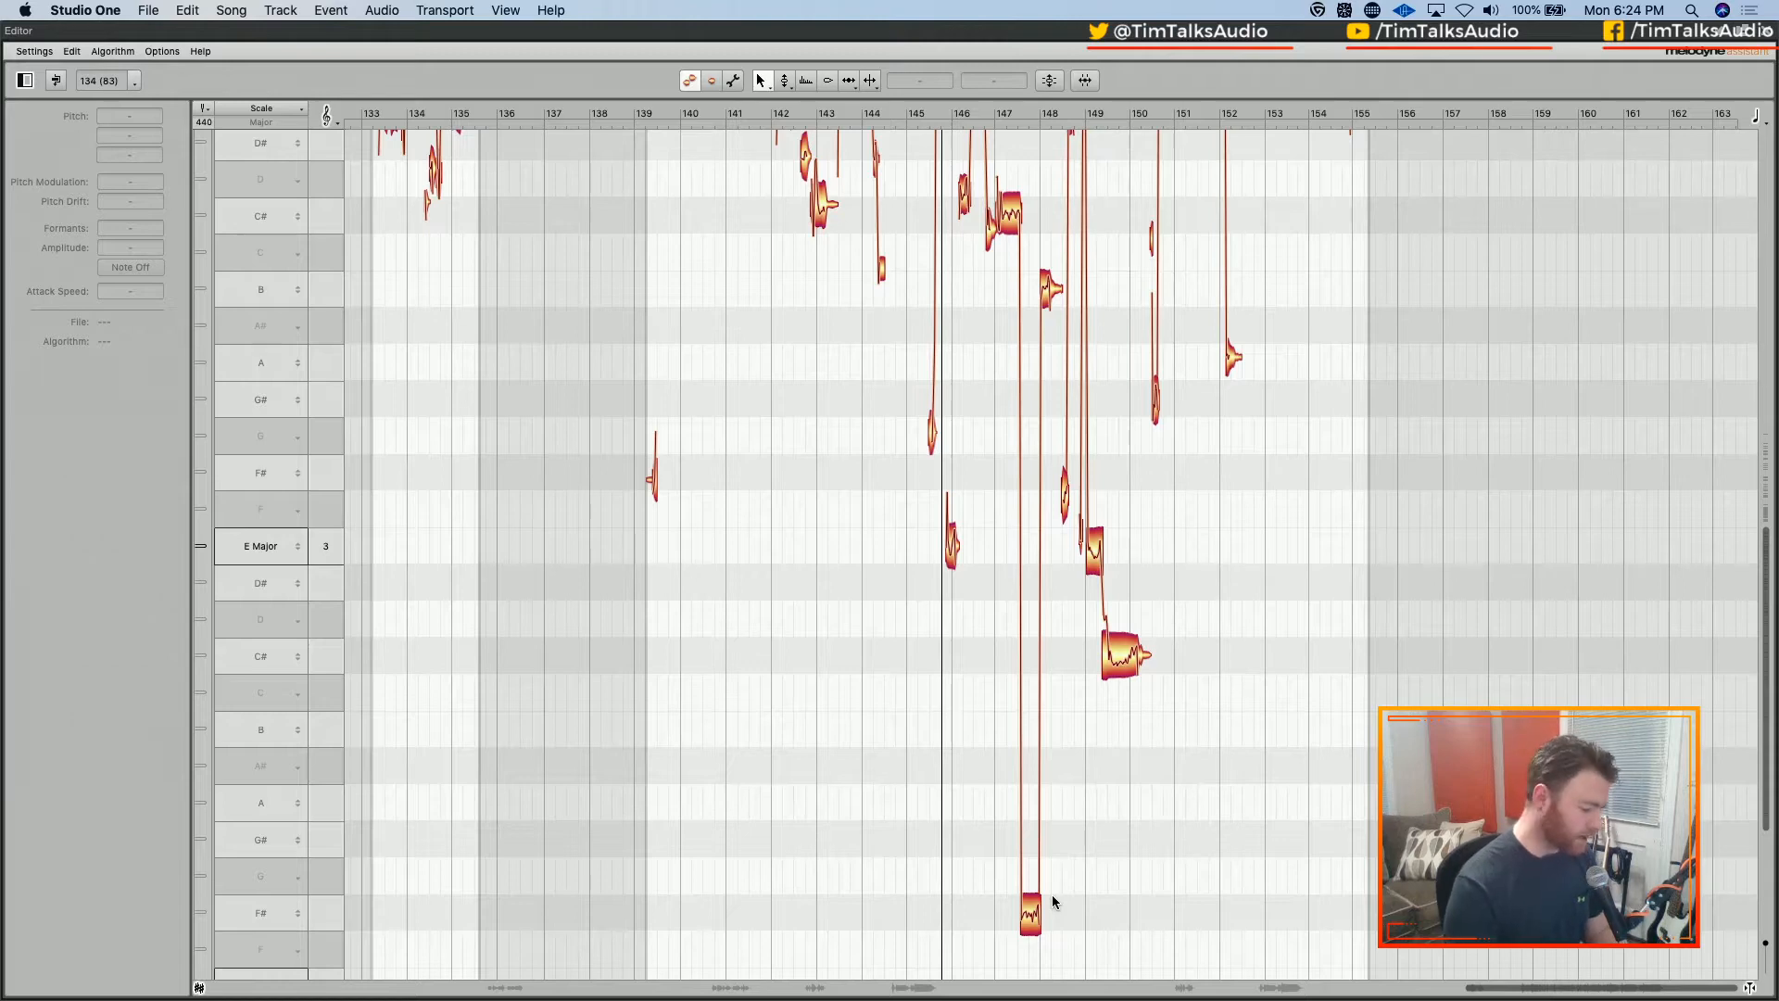
Select all harmony notes and look over the Correct Pitch settings without applying them
right_click(987, 837)
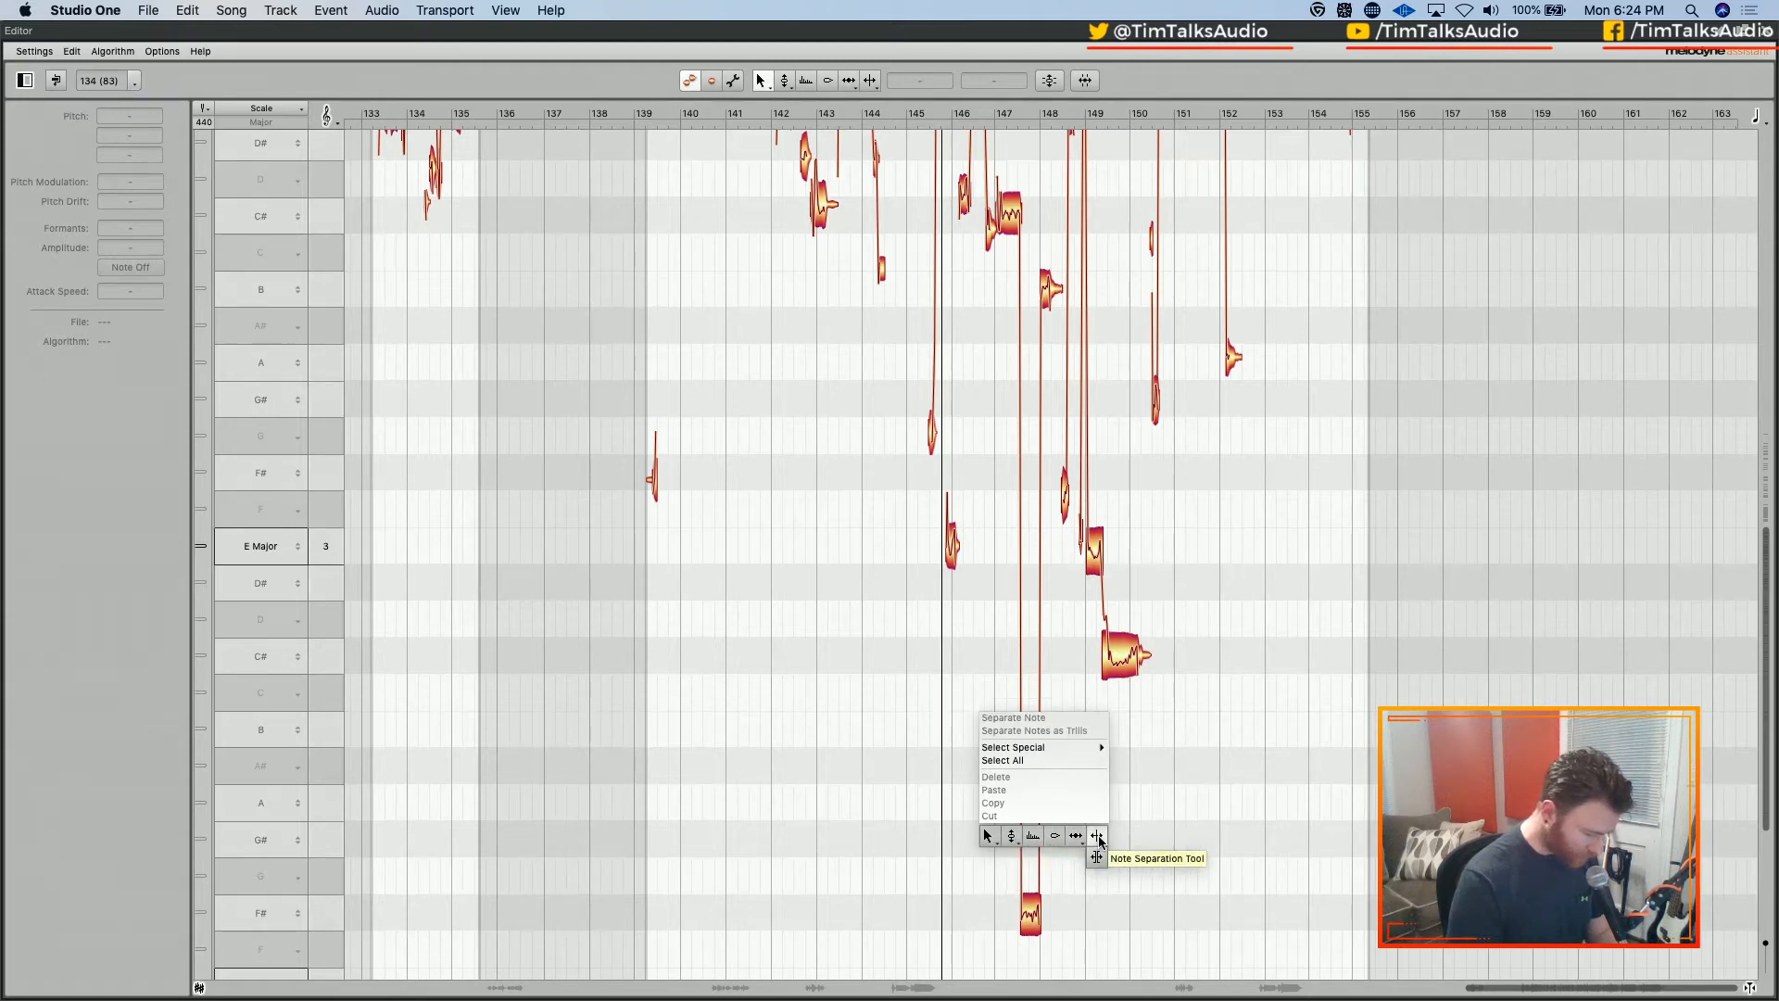
click(989, 837)
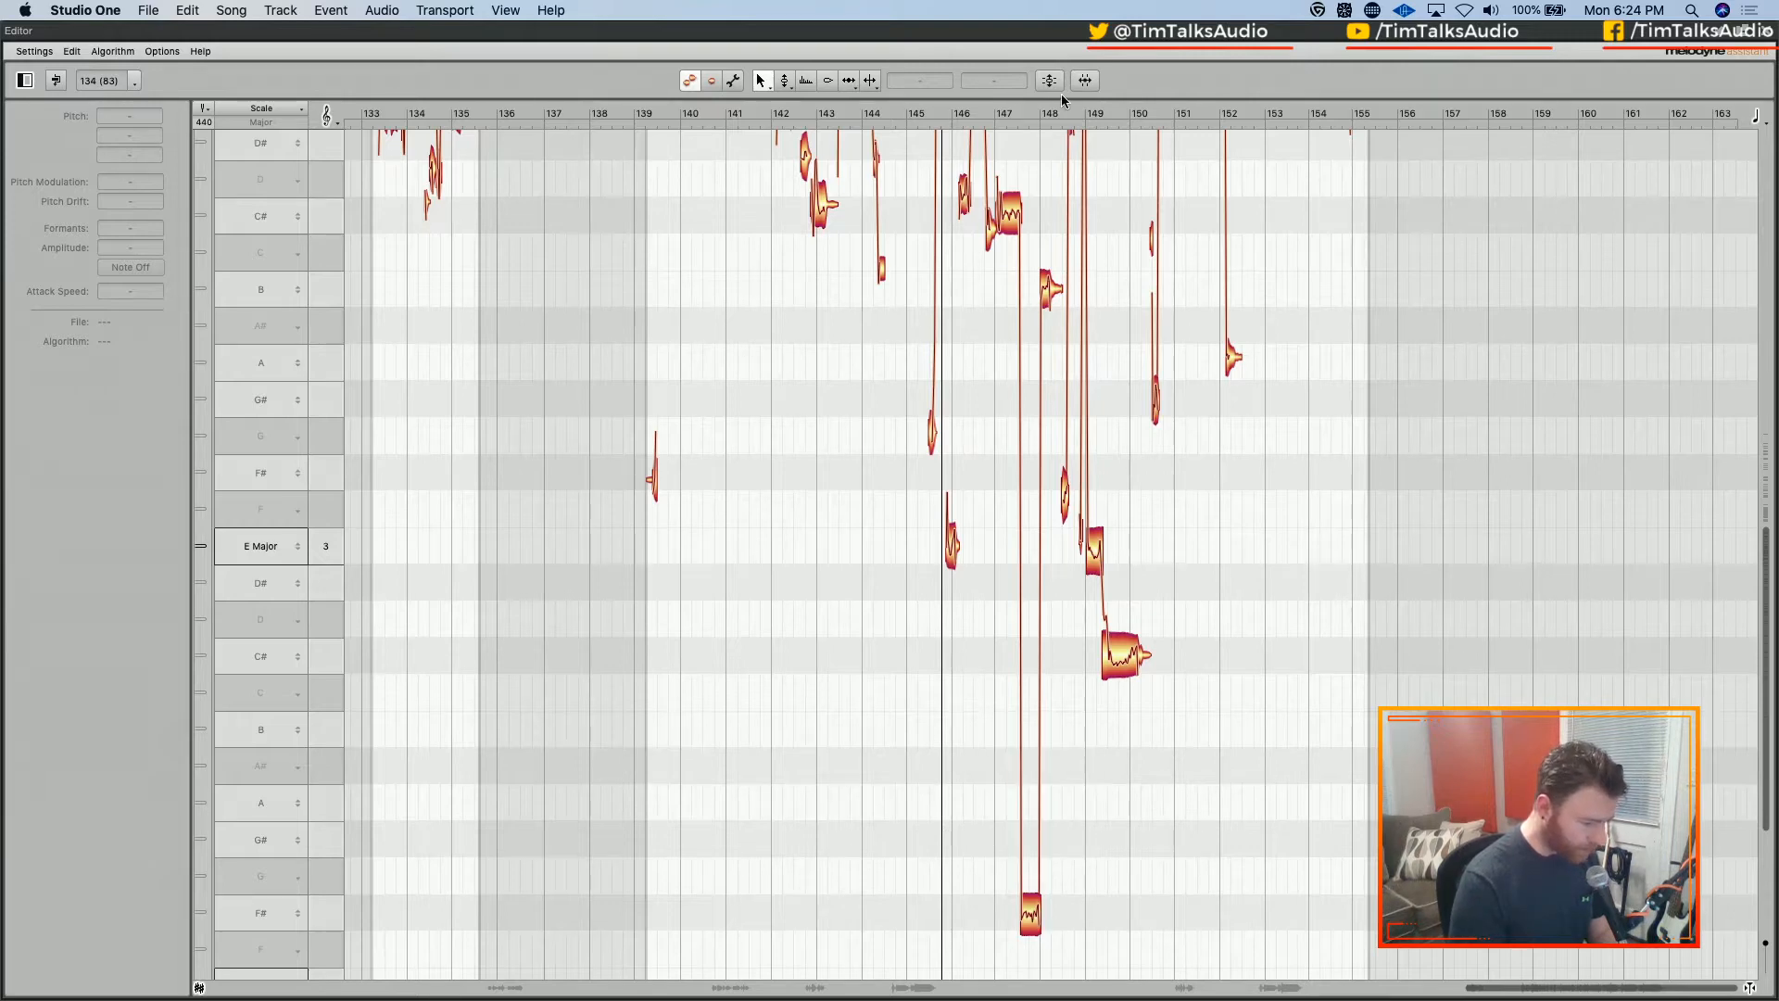
key(super+a)
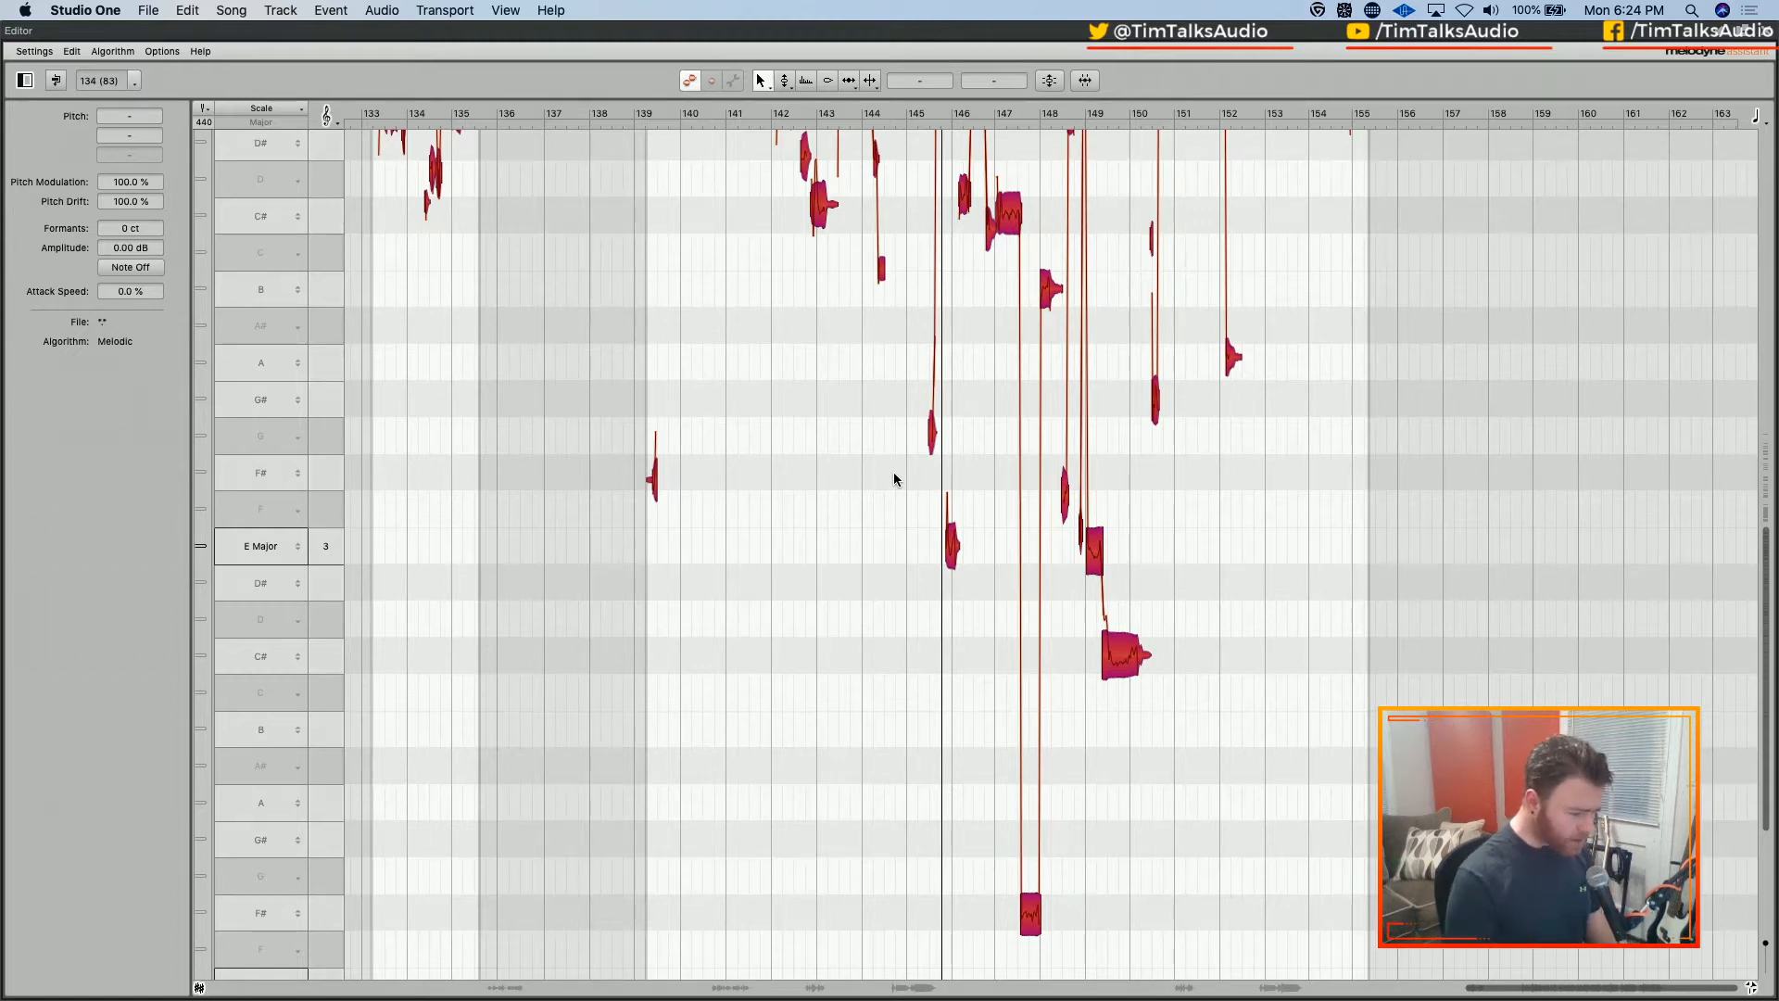
click(1053, 82)
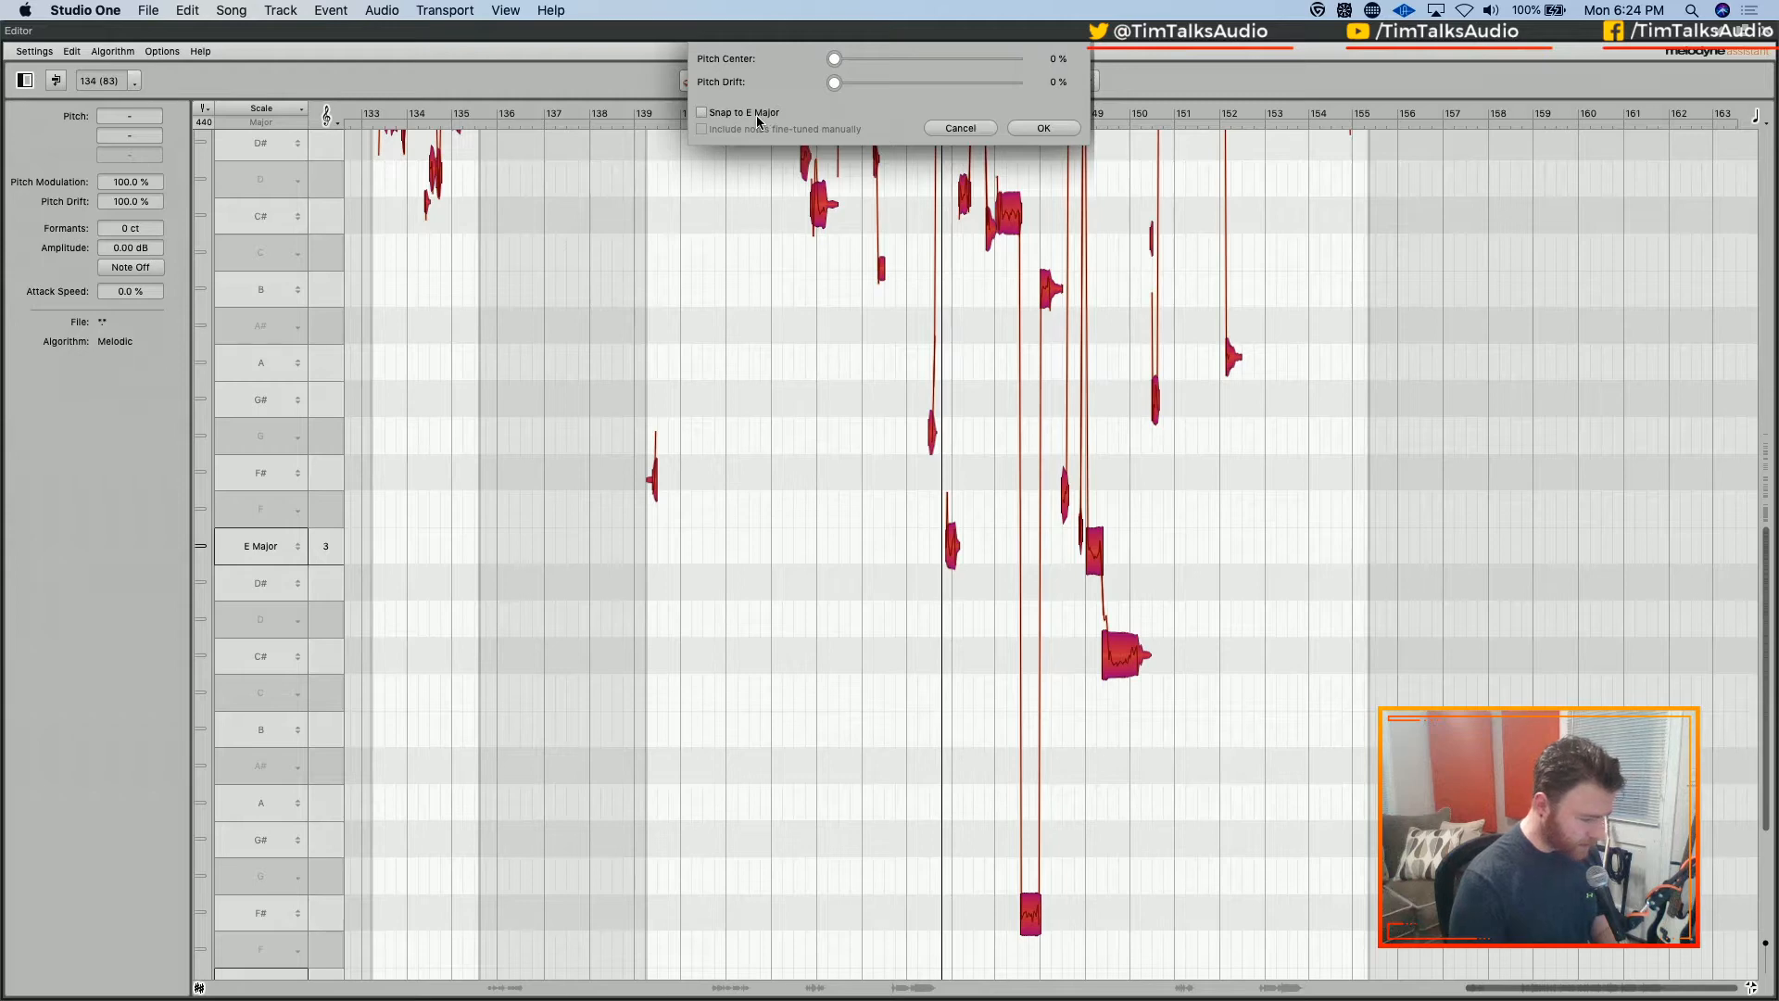
key(Escape)
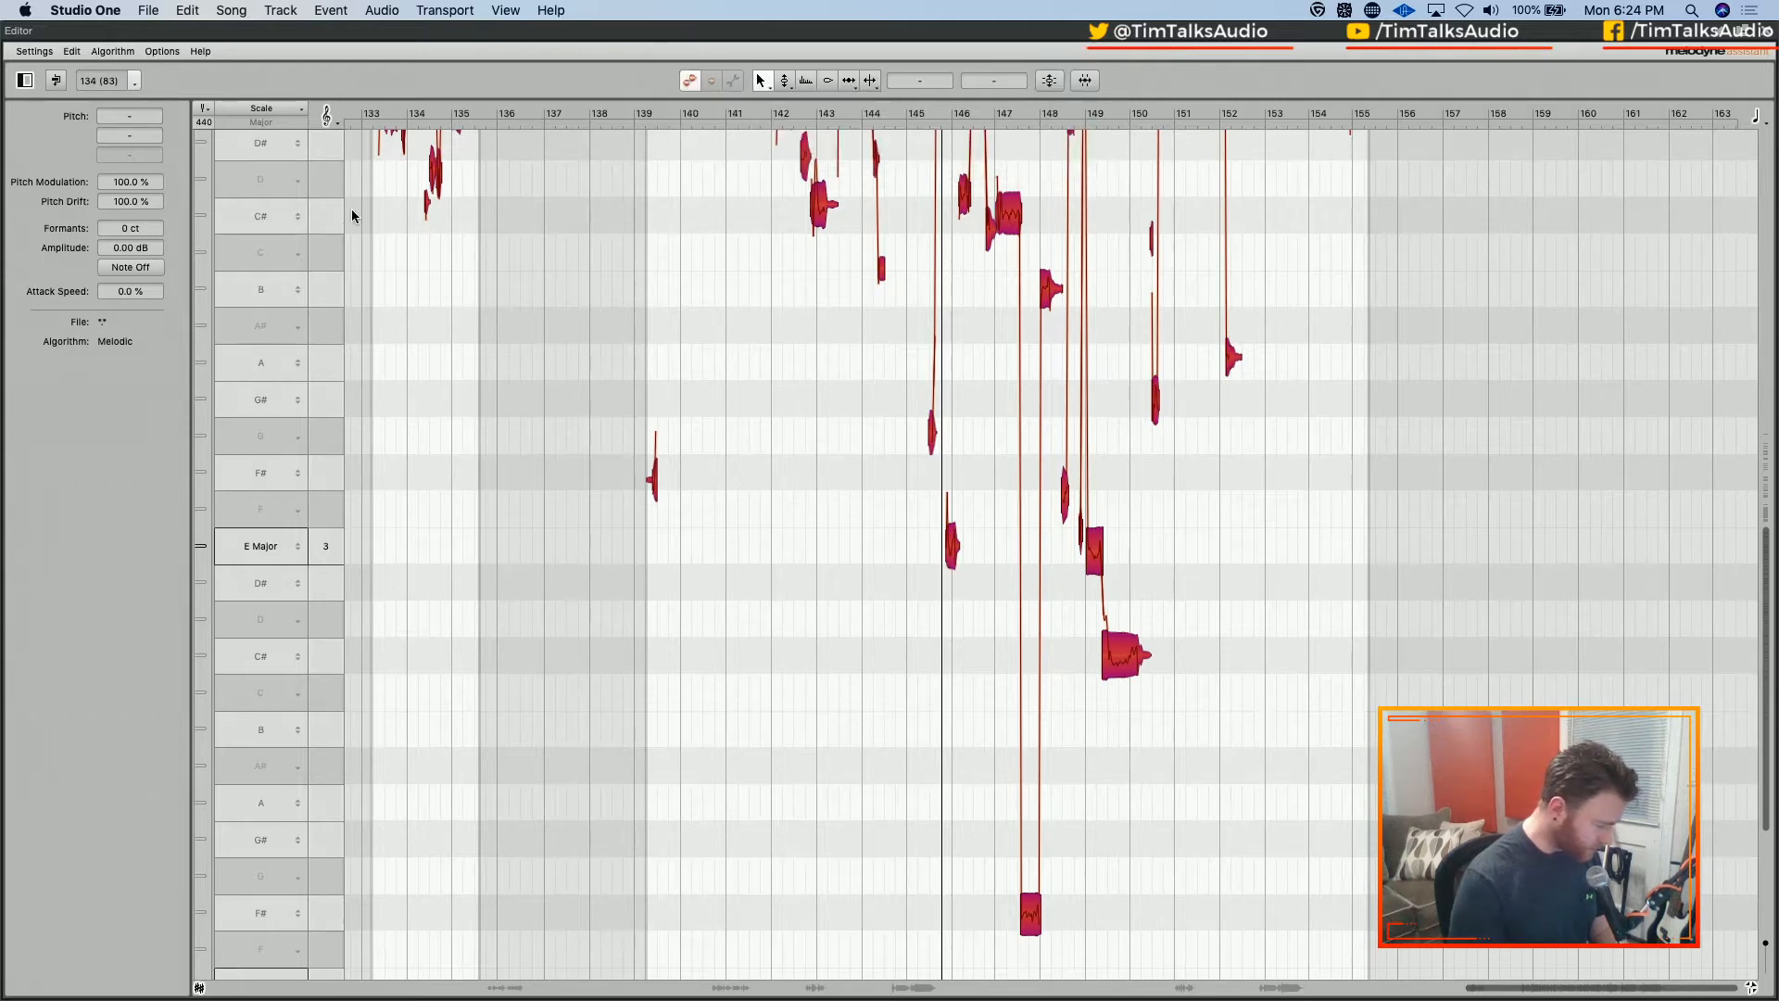
Set the scale of the pitch grid to A Major
click(291, 546)
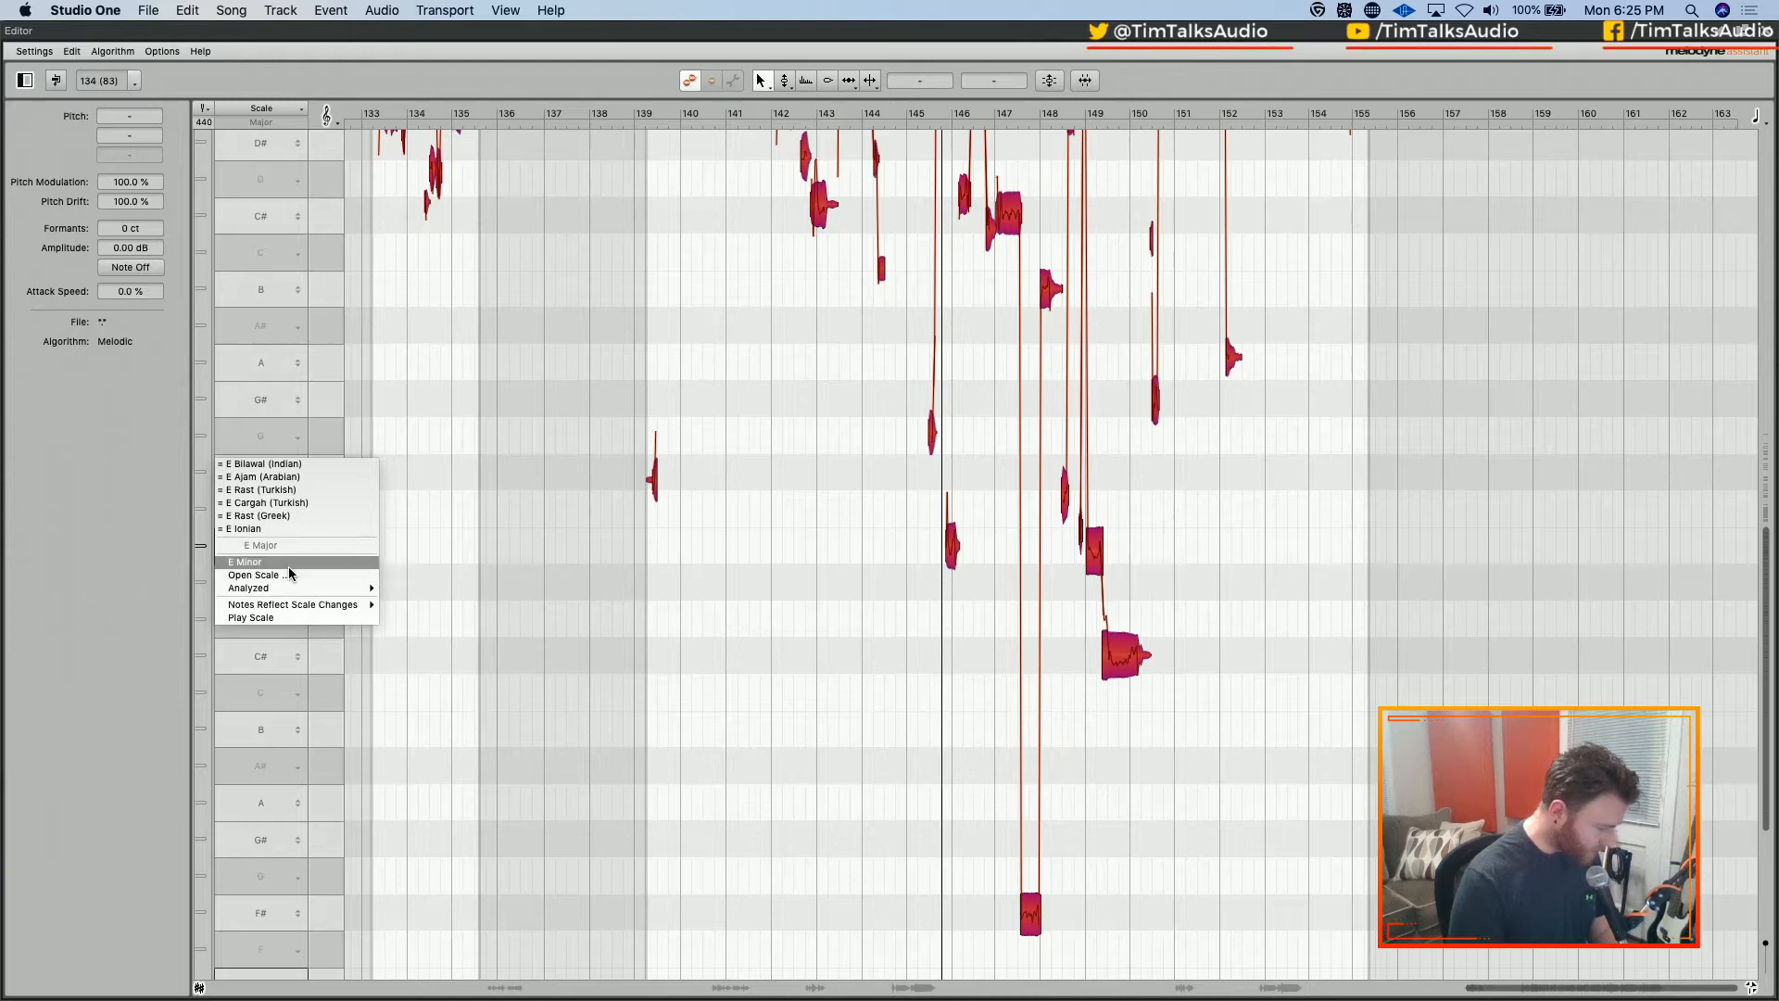
click(283, 562)
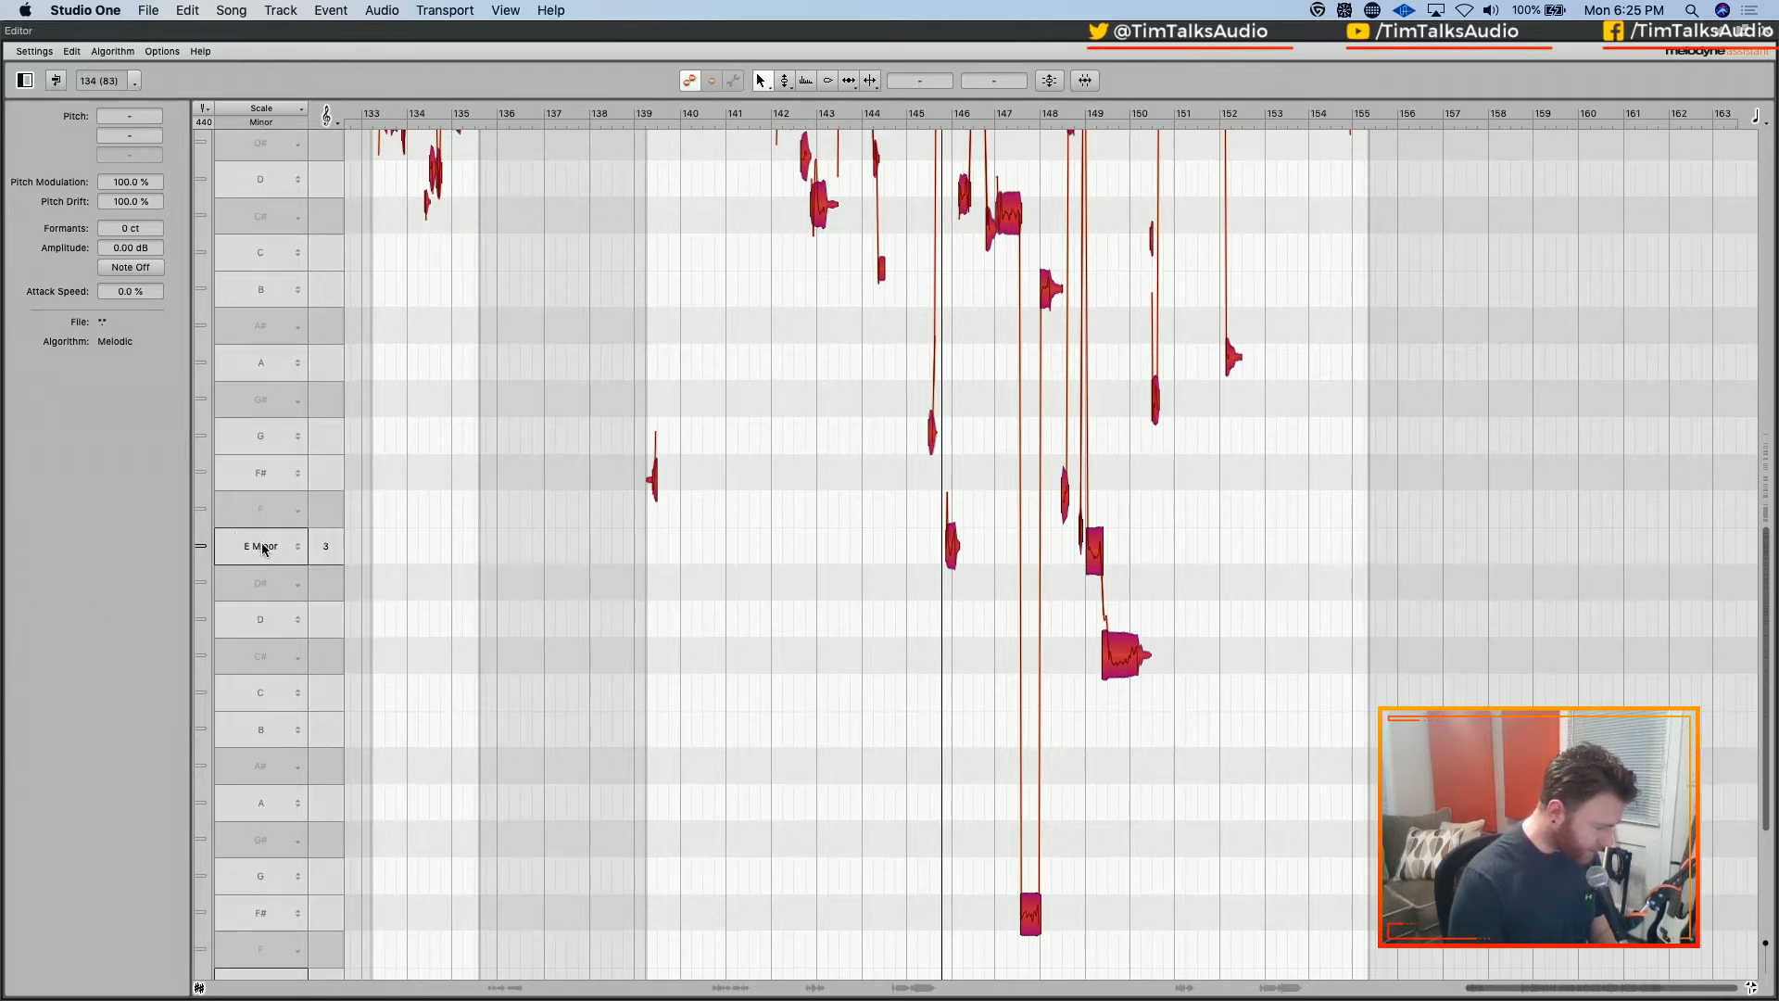
click(268, 361)
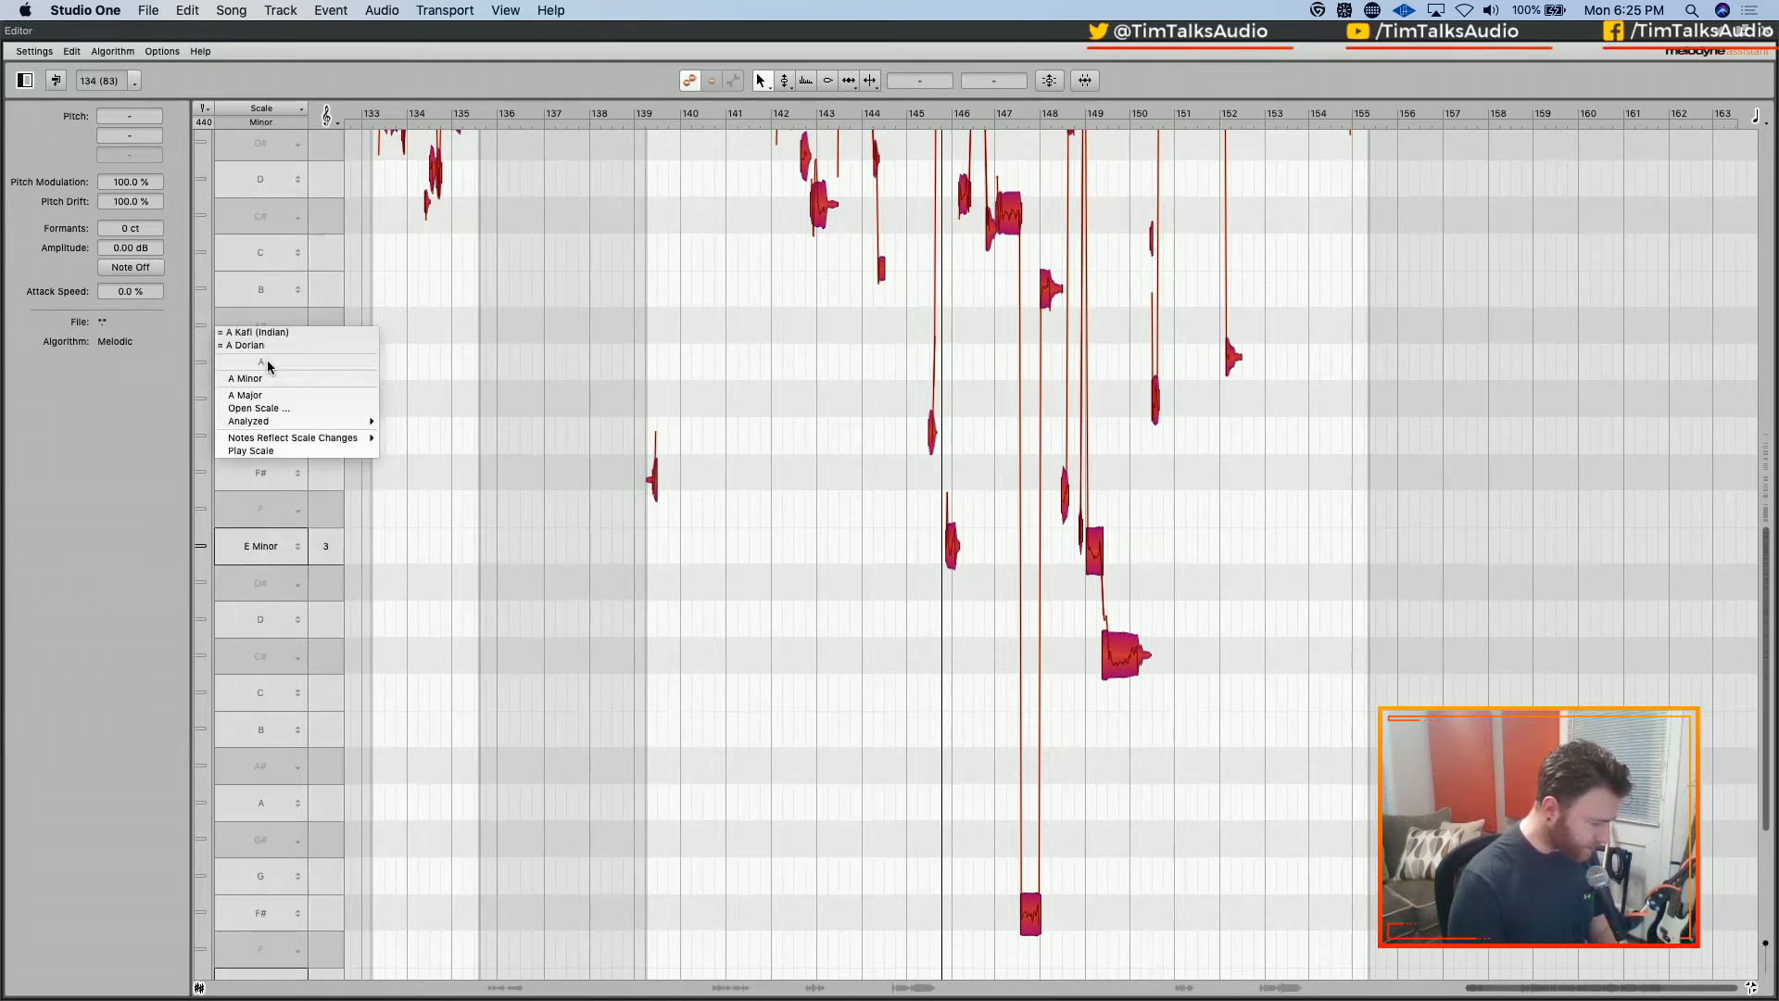
click(265, 380)
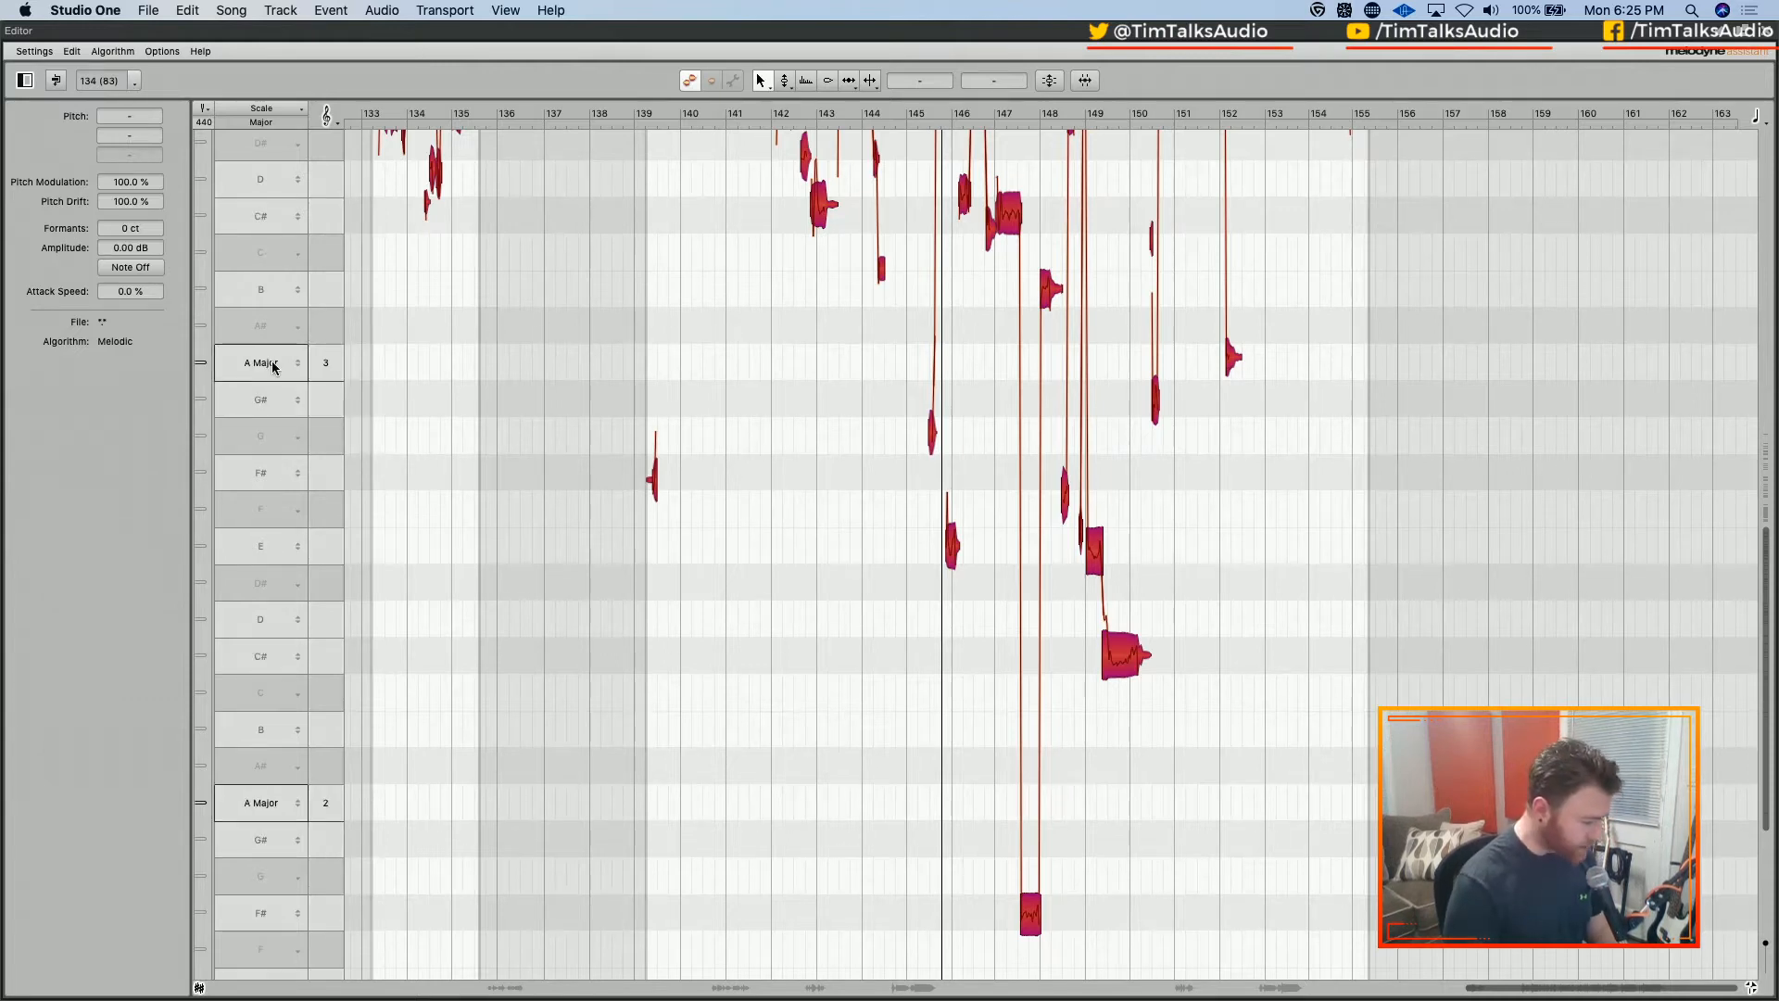
click(268, 361)
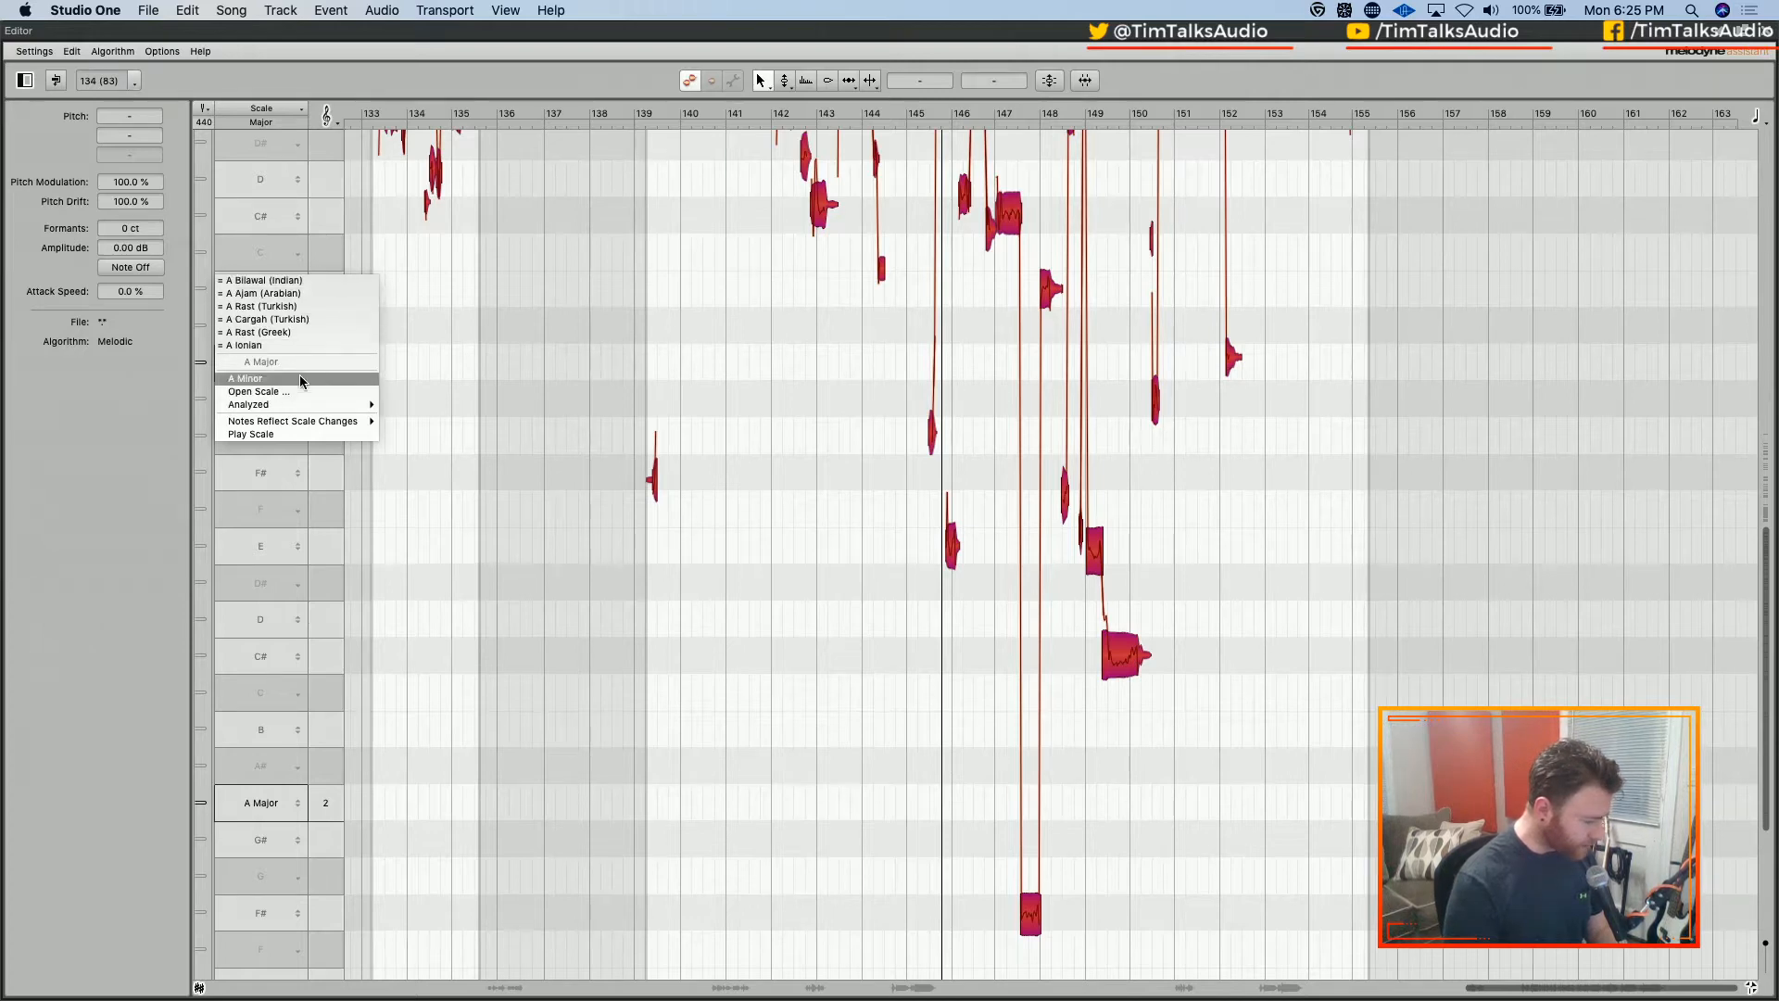
mouse_move(301, 408)
click(264, 361)
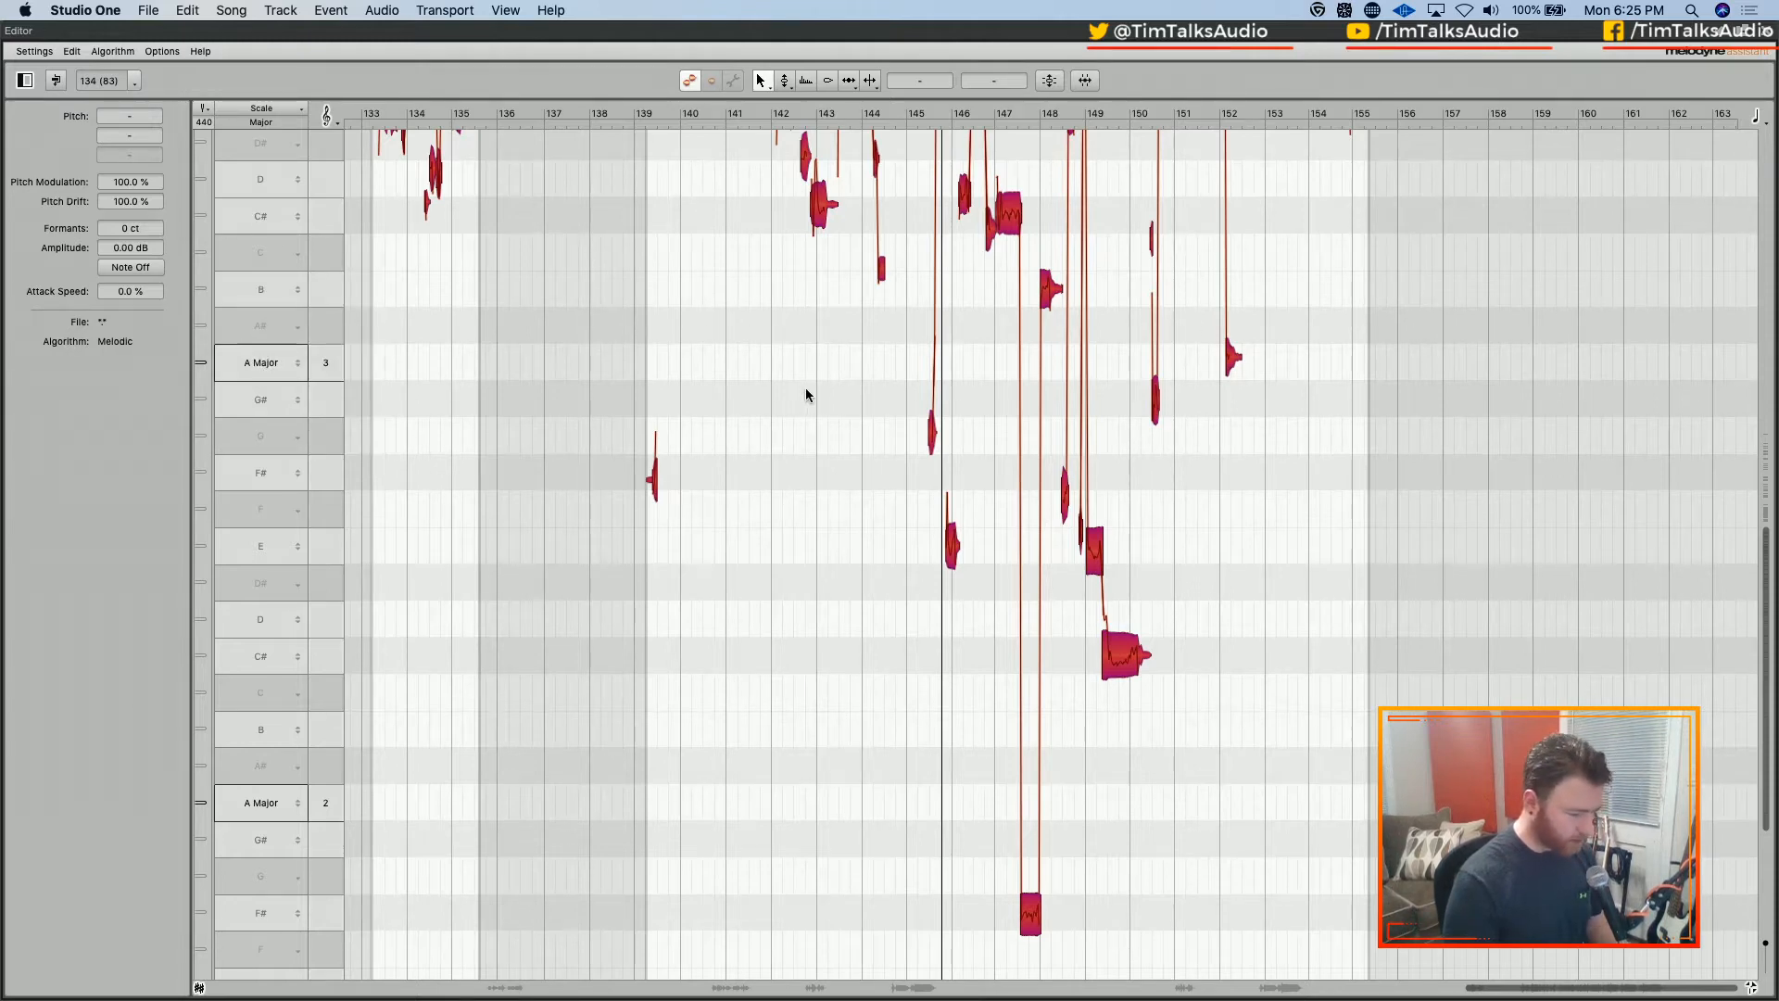
Correct the pitch of all selected harmony notes with Snap to A Major and Pitch Center at 100%, and close the editor
click(1052, 81)
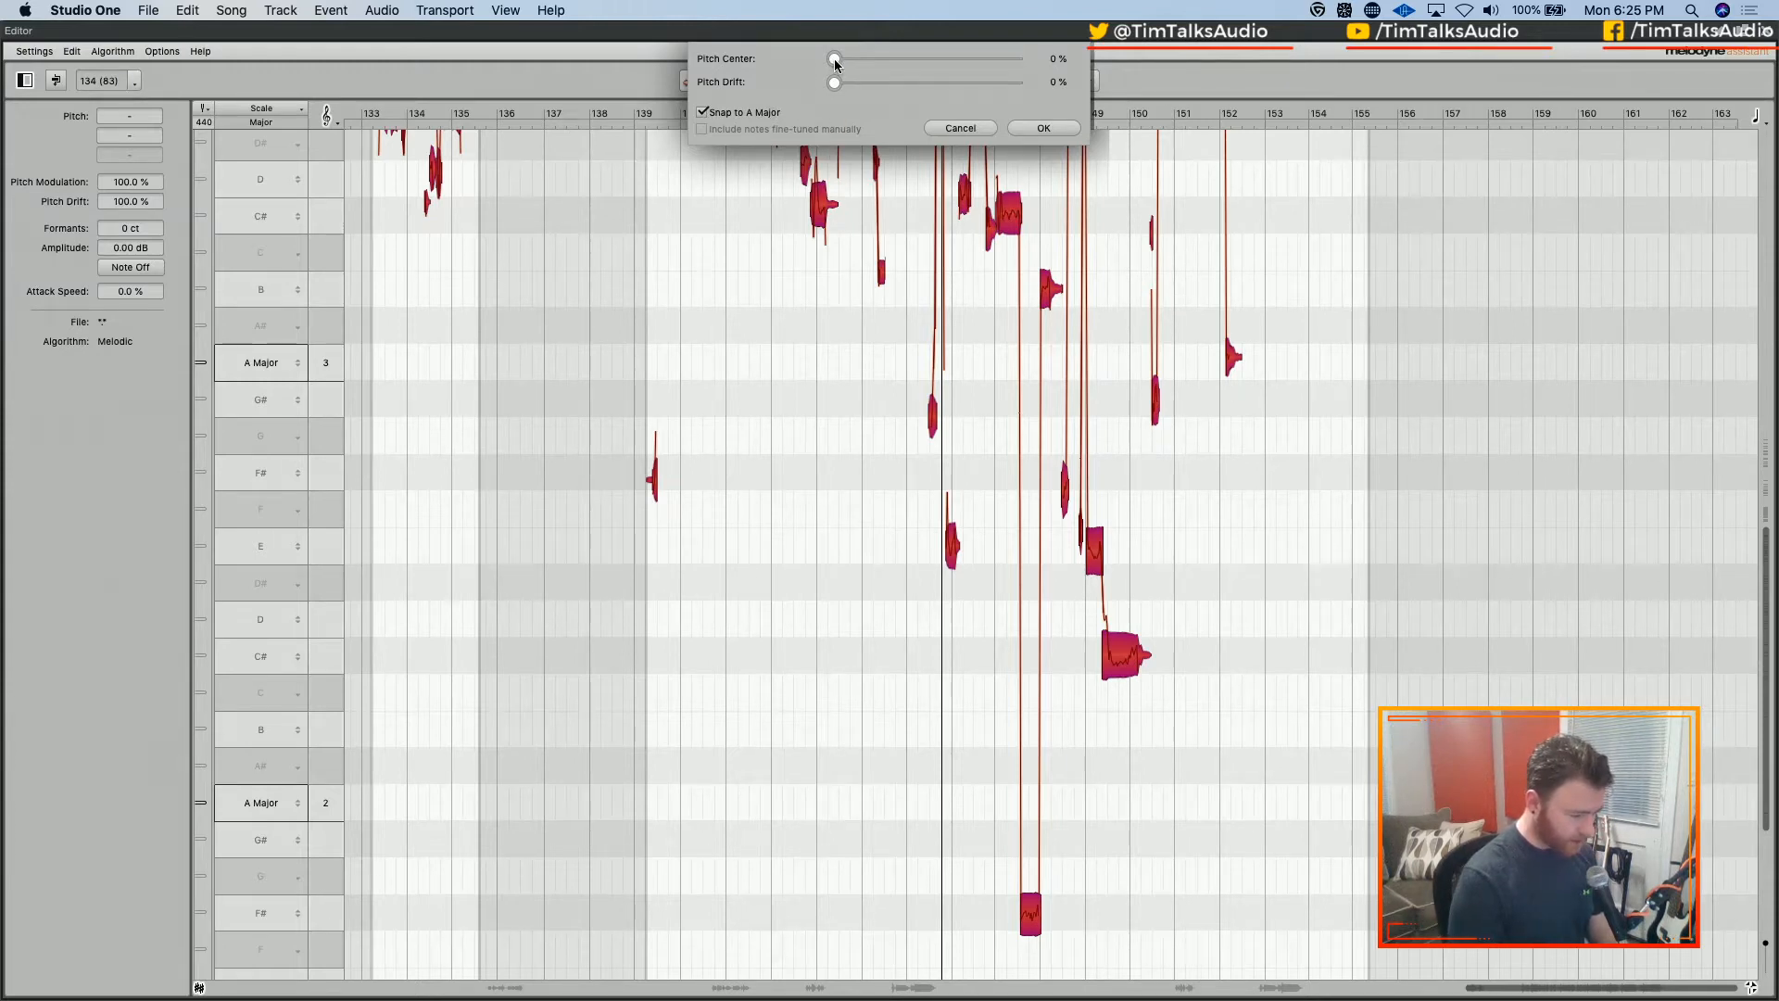
drag(869, 59, 1030, 59)
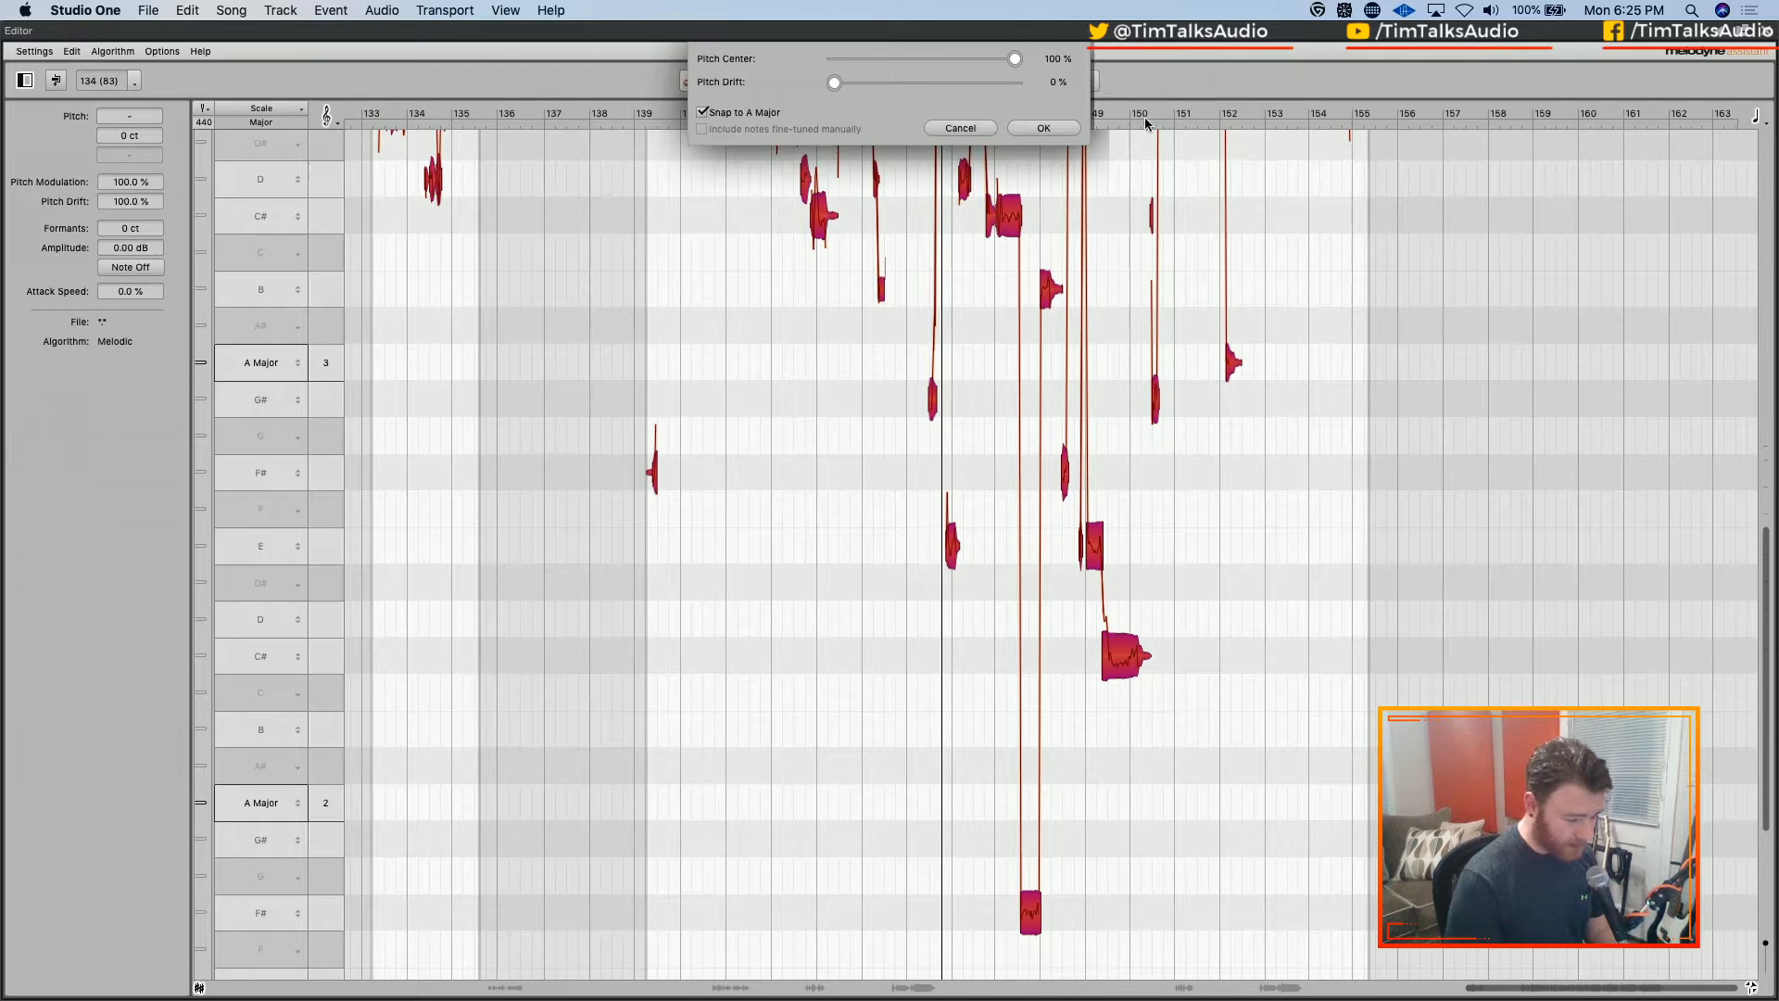
click(1045, 129)
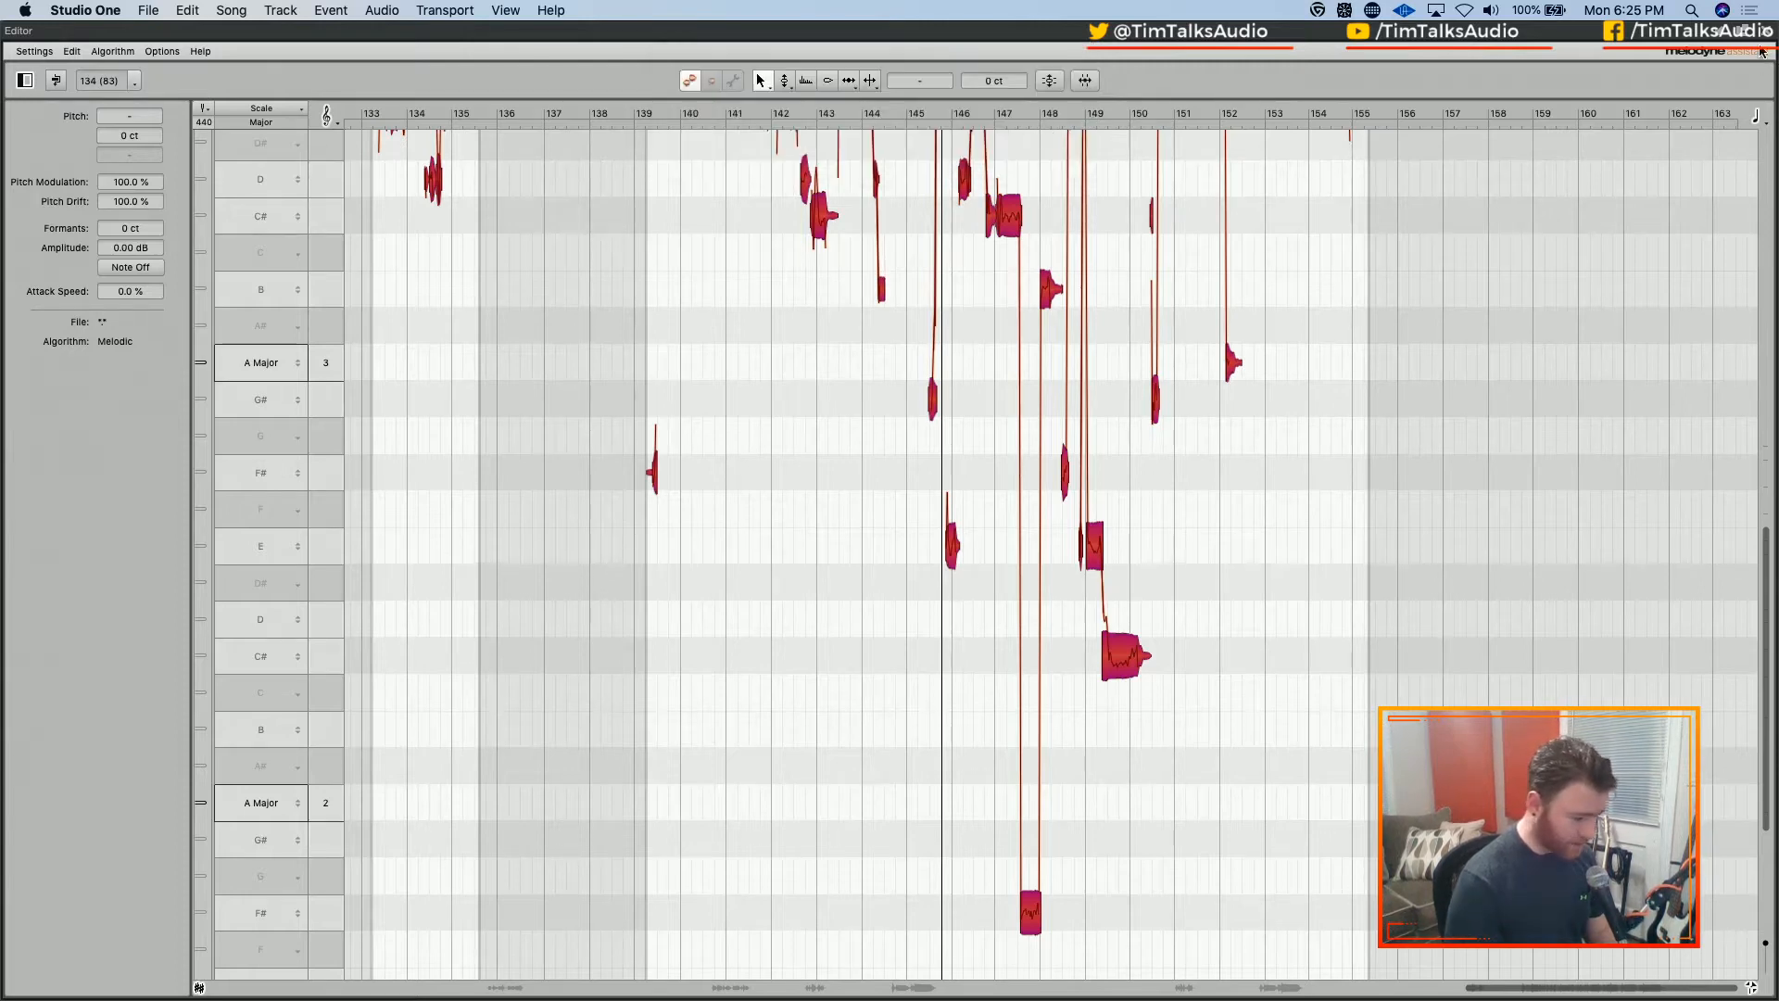
click(1764, 34)
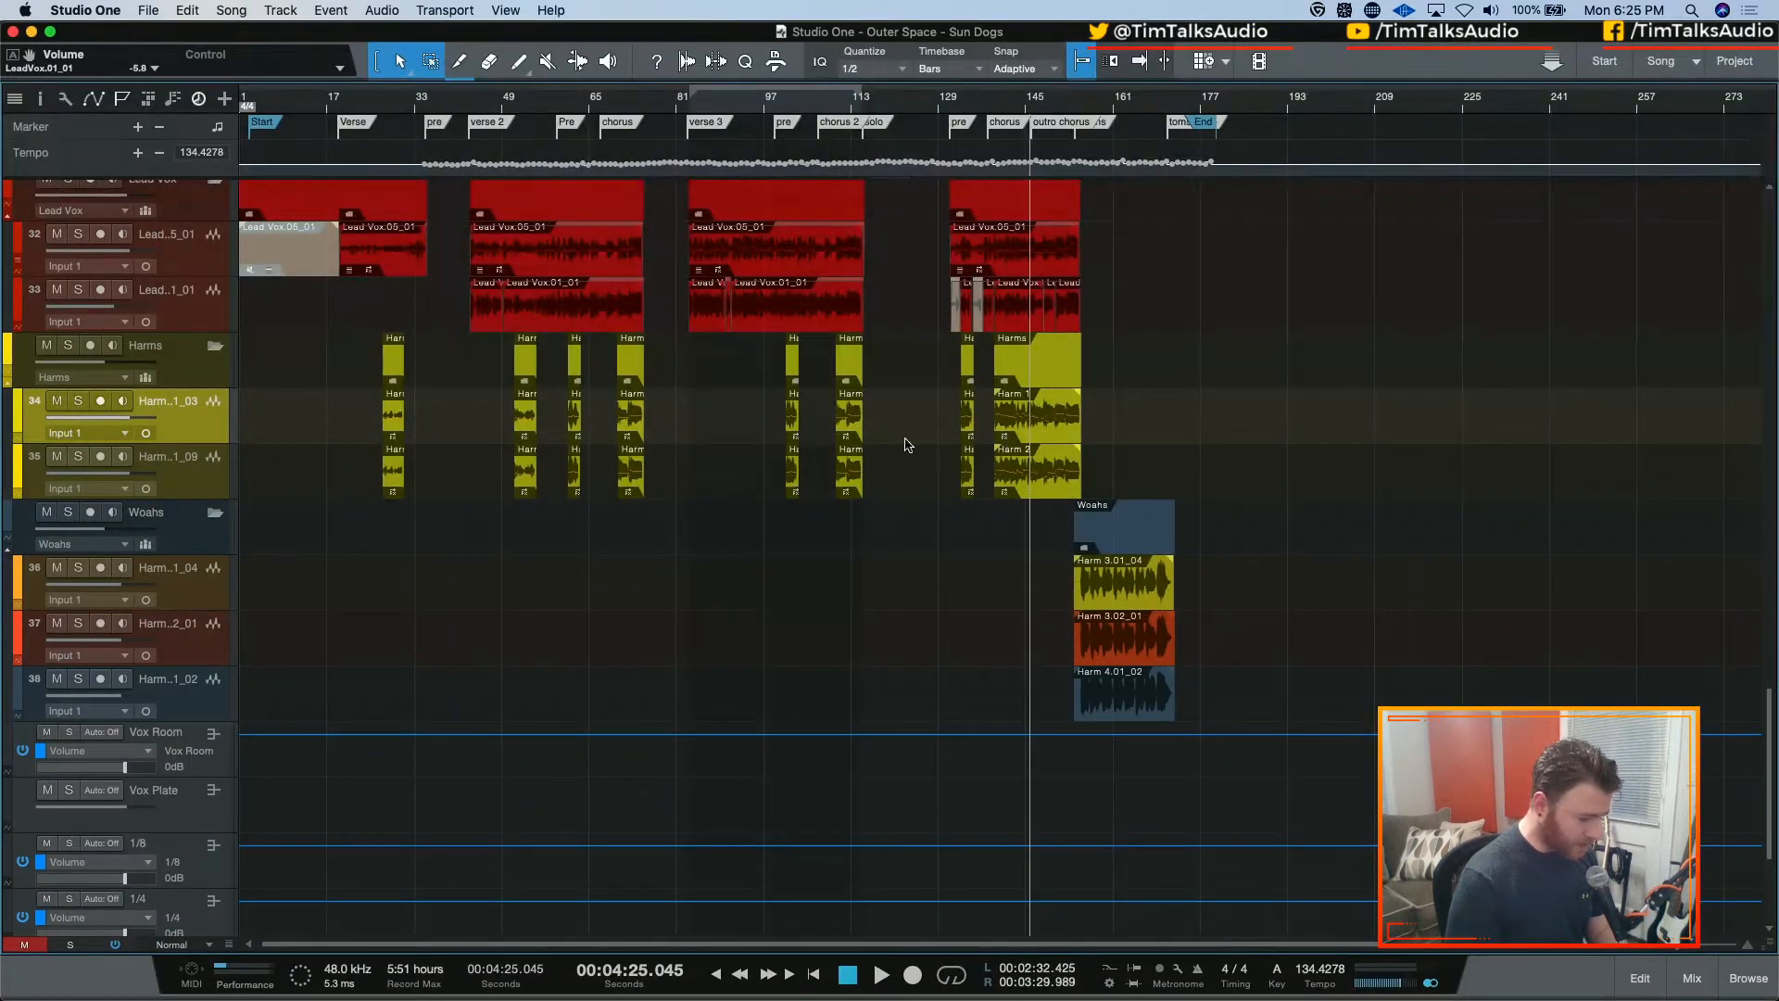
Solo the Harms folder track and open the outro Harm 1 event on track 34 in Melodyne
click(1037, 428)
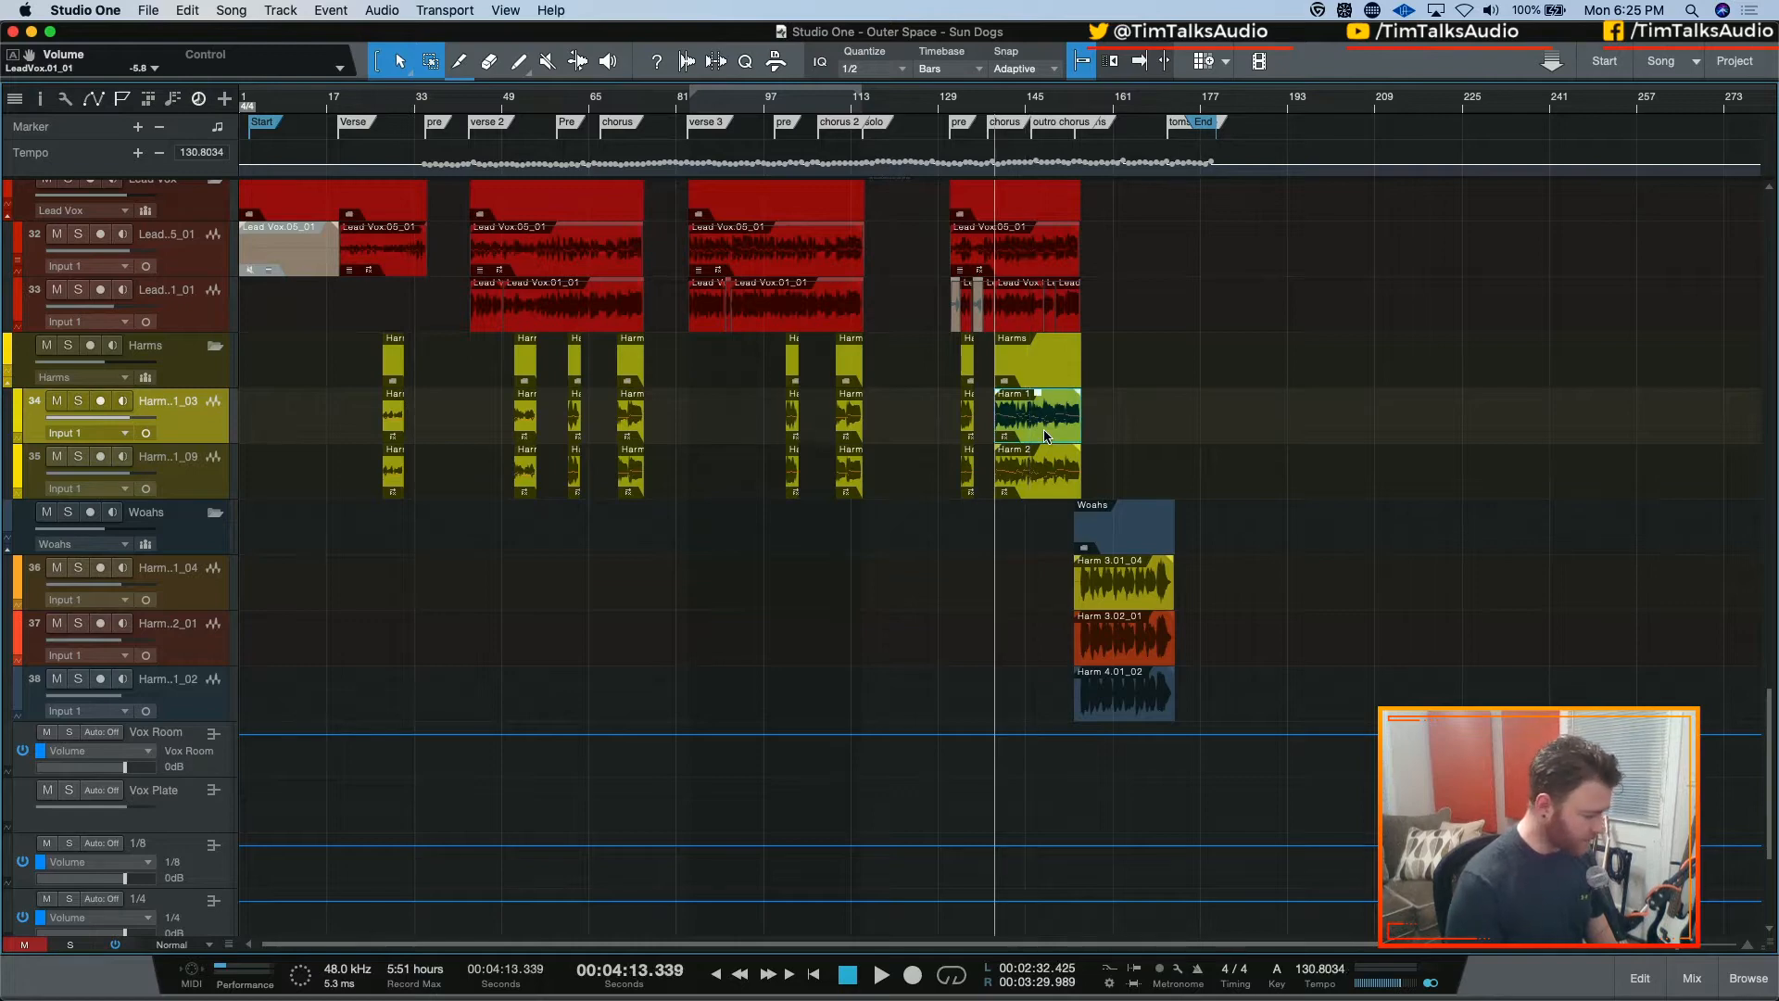
click(68, 345)
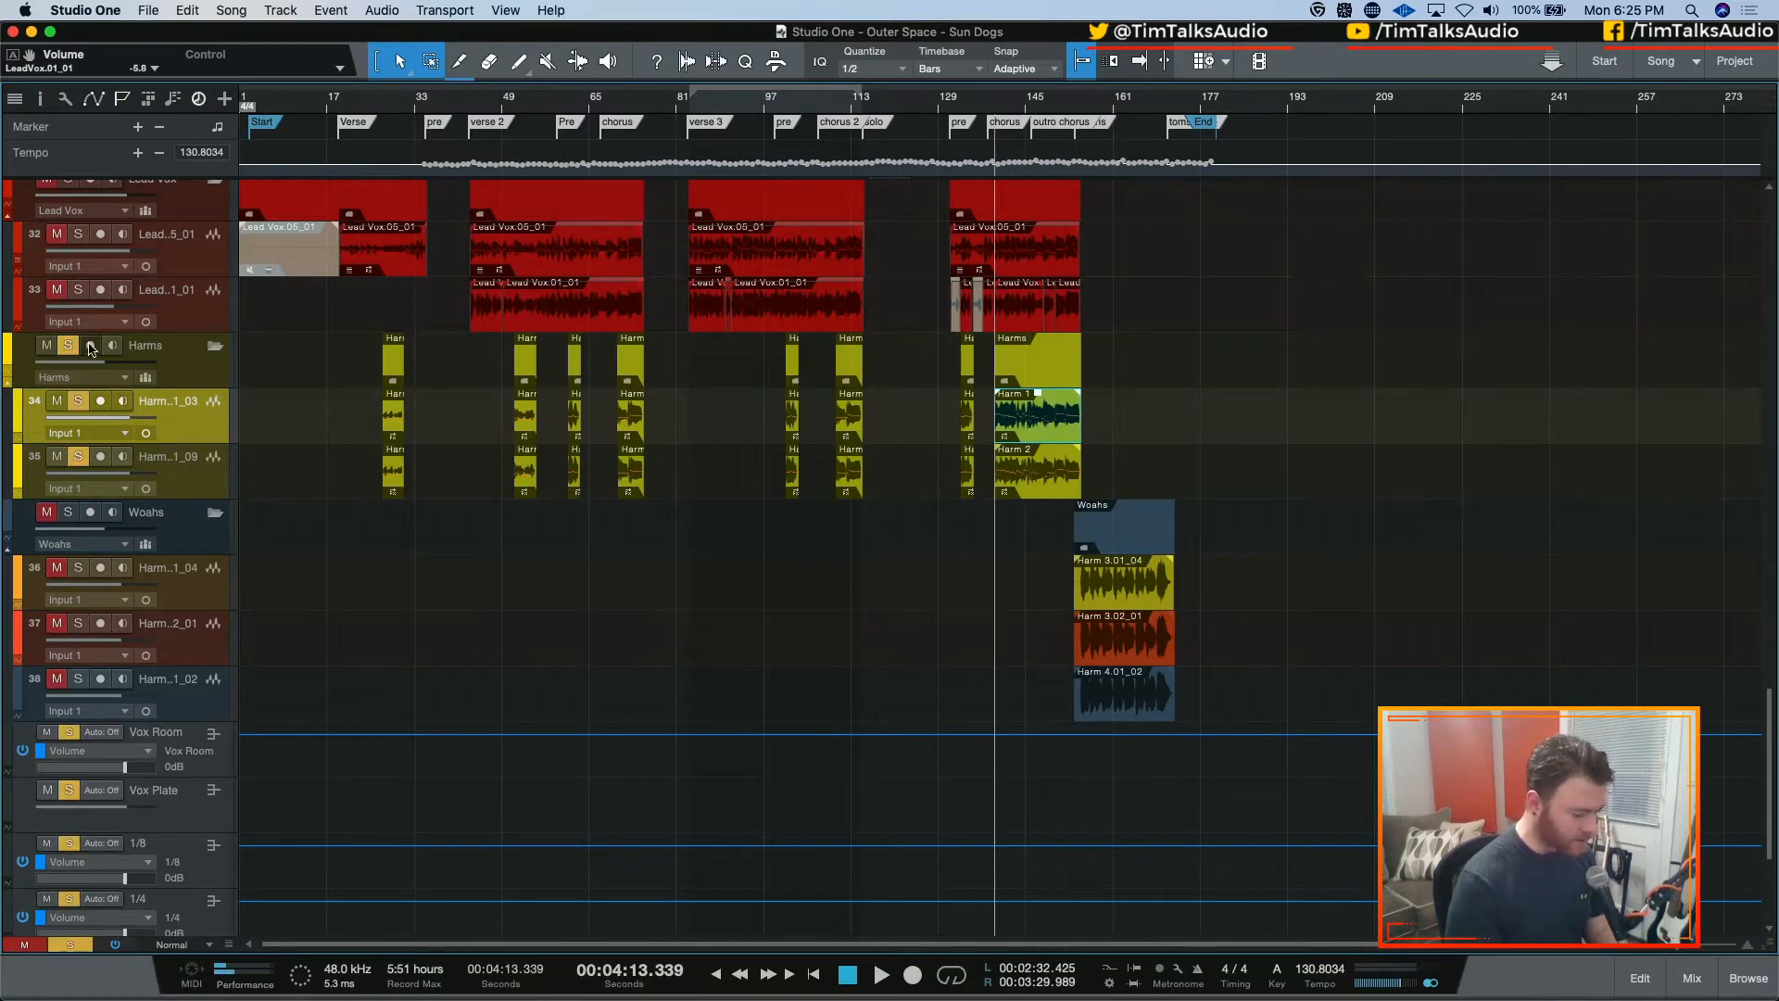
double_click(1025, 422)
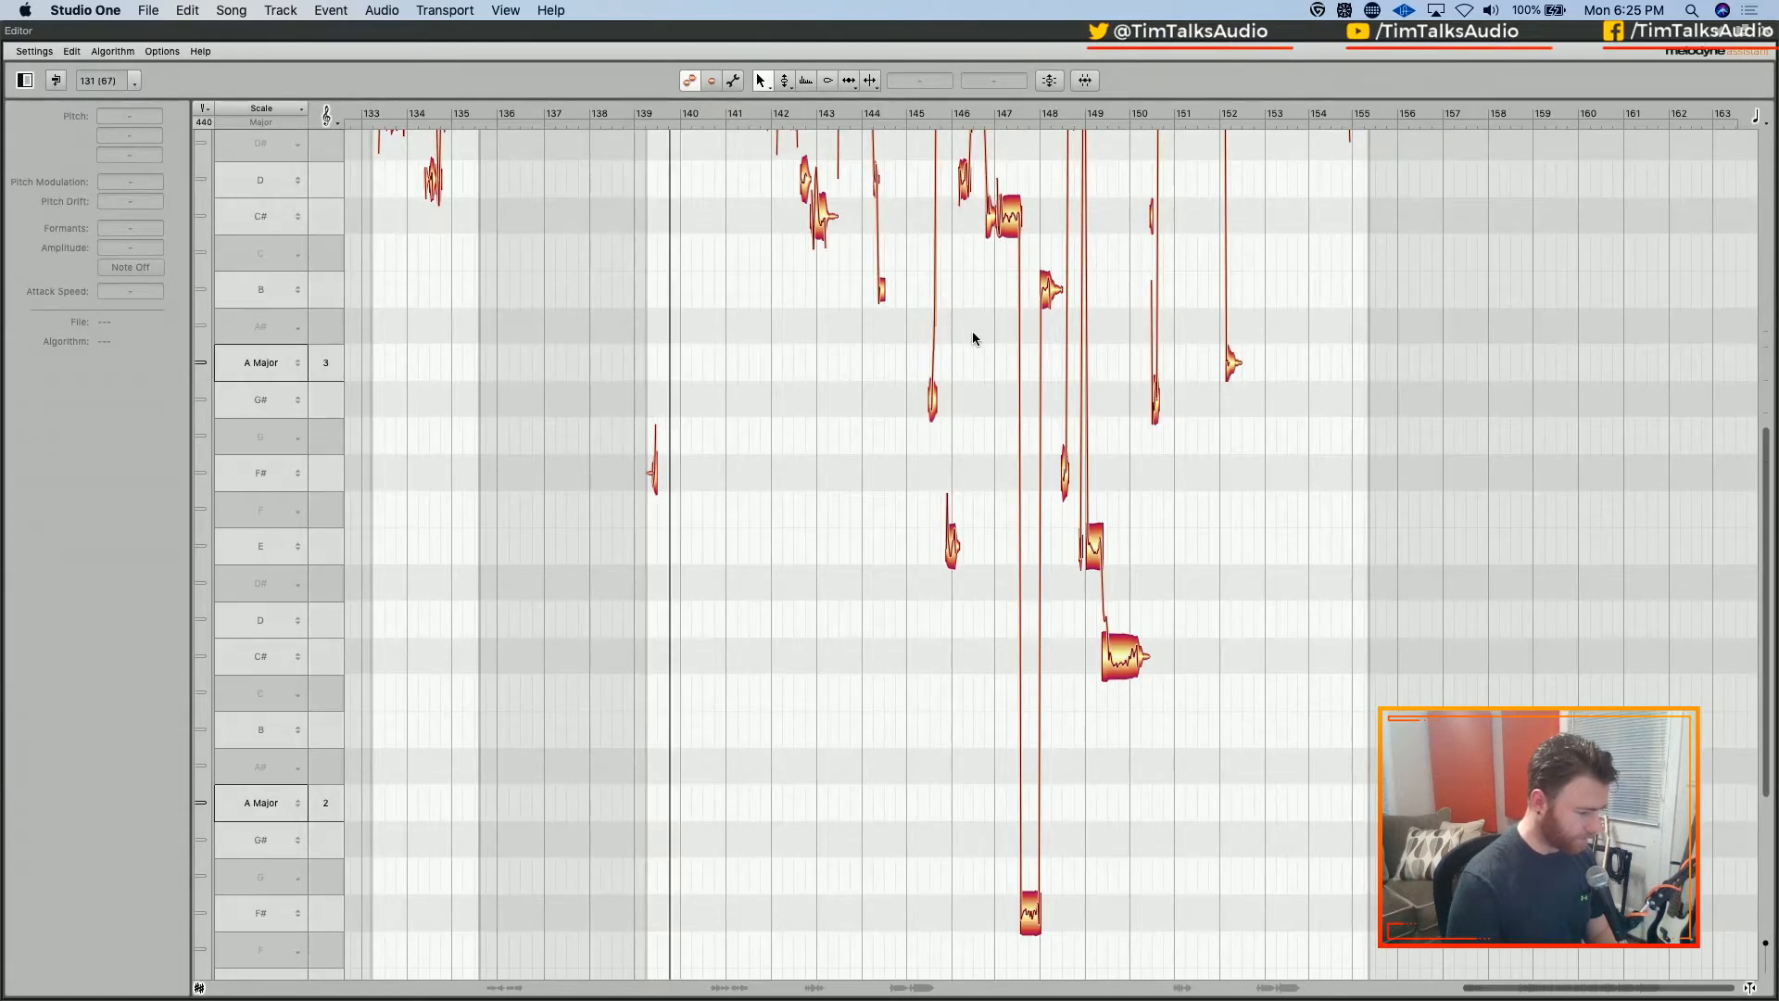
Listen to the corrected outro harmony, undo the pitch correction, and replay the passage from bar 139 to compare
scroll(1193, 374, up, 2)
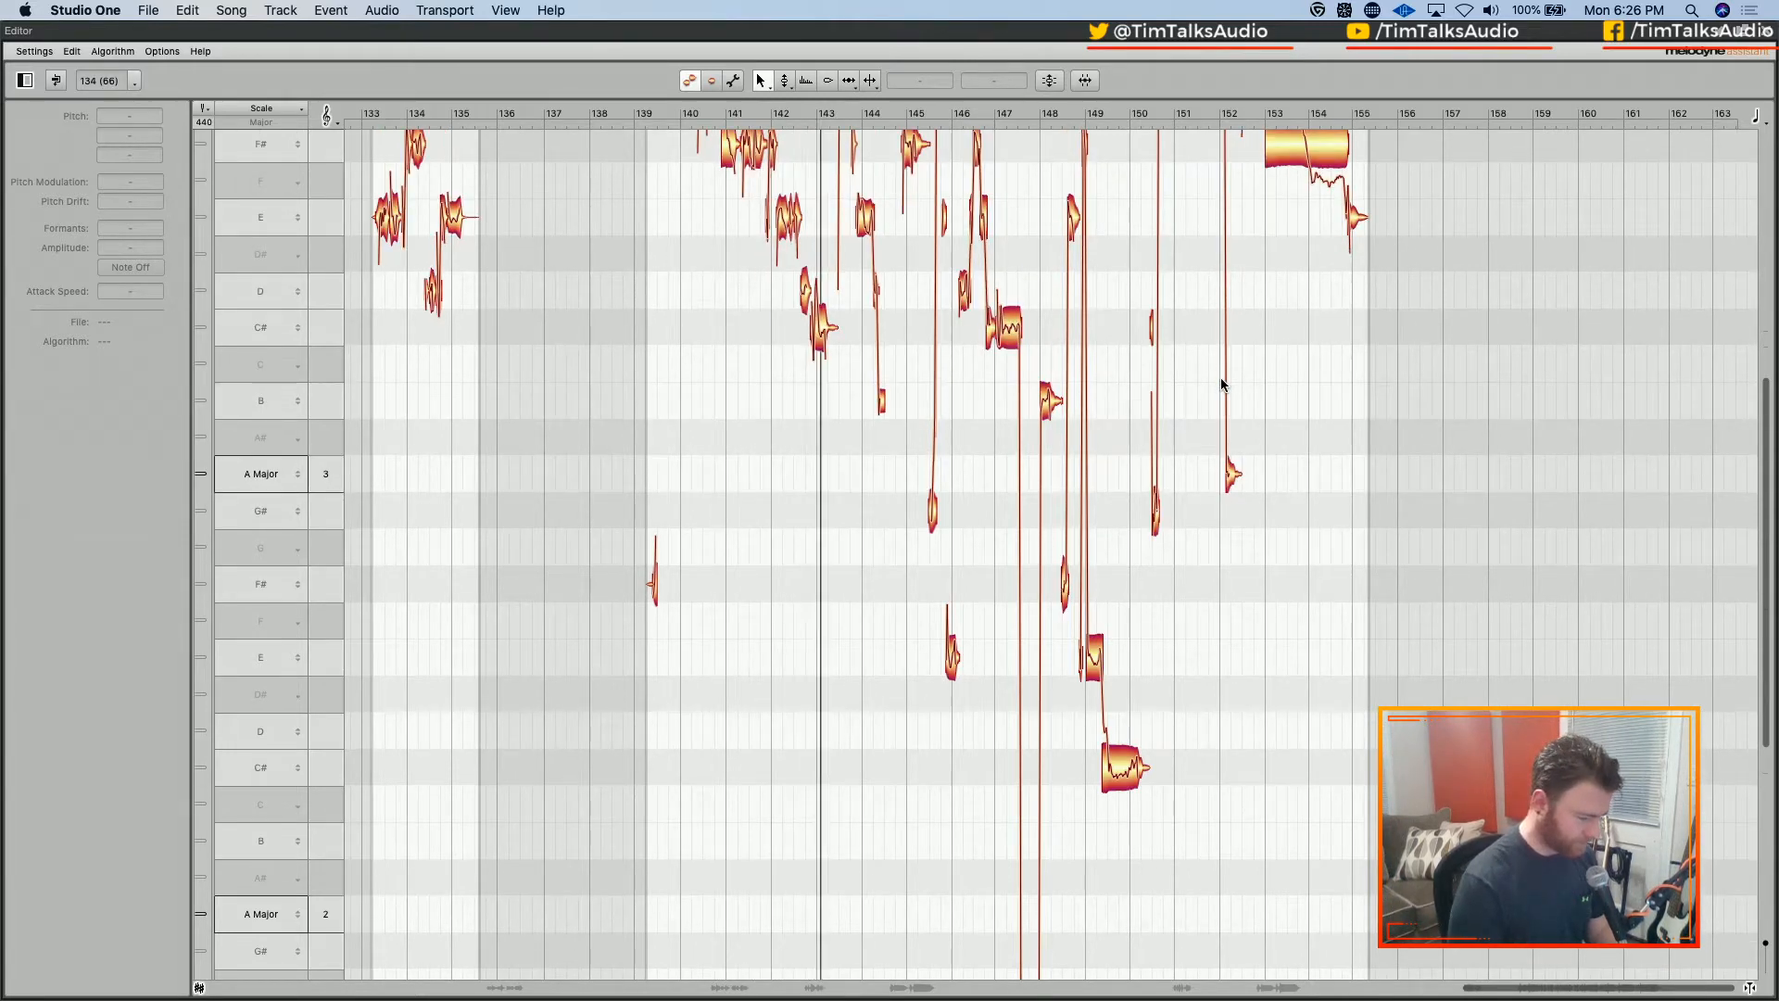
key(space)
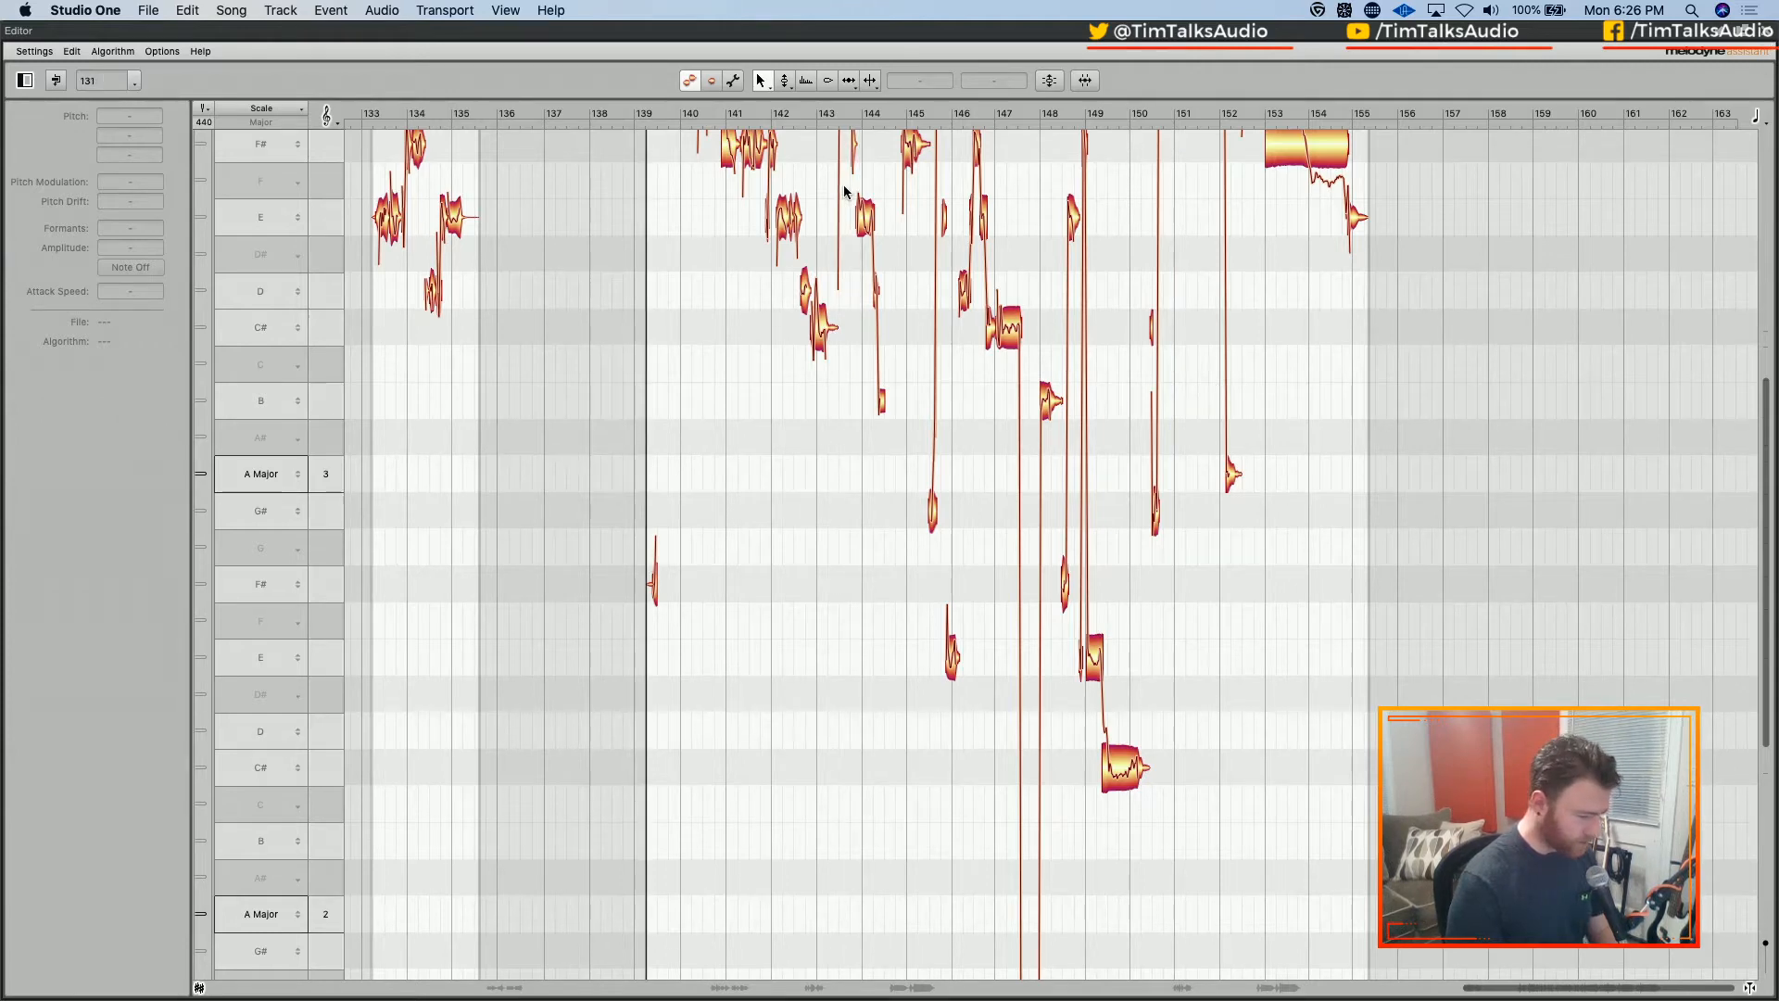
key(super+z)
key(space)
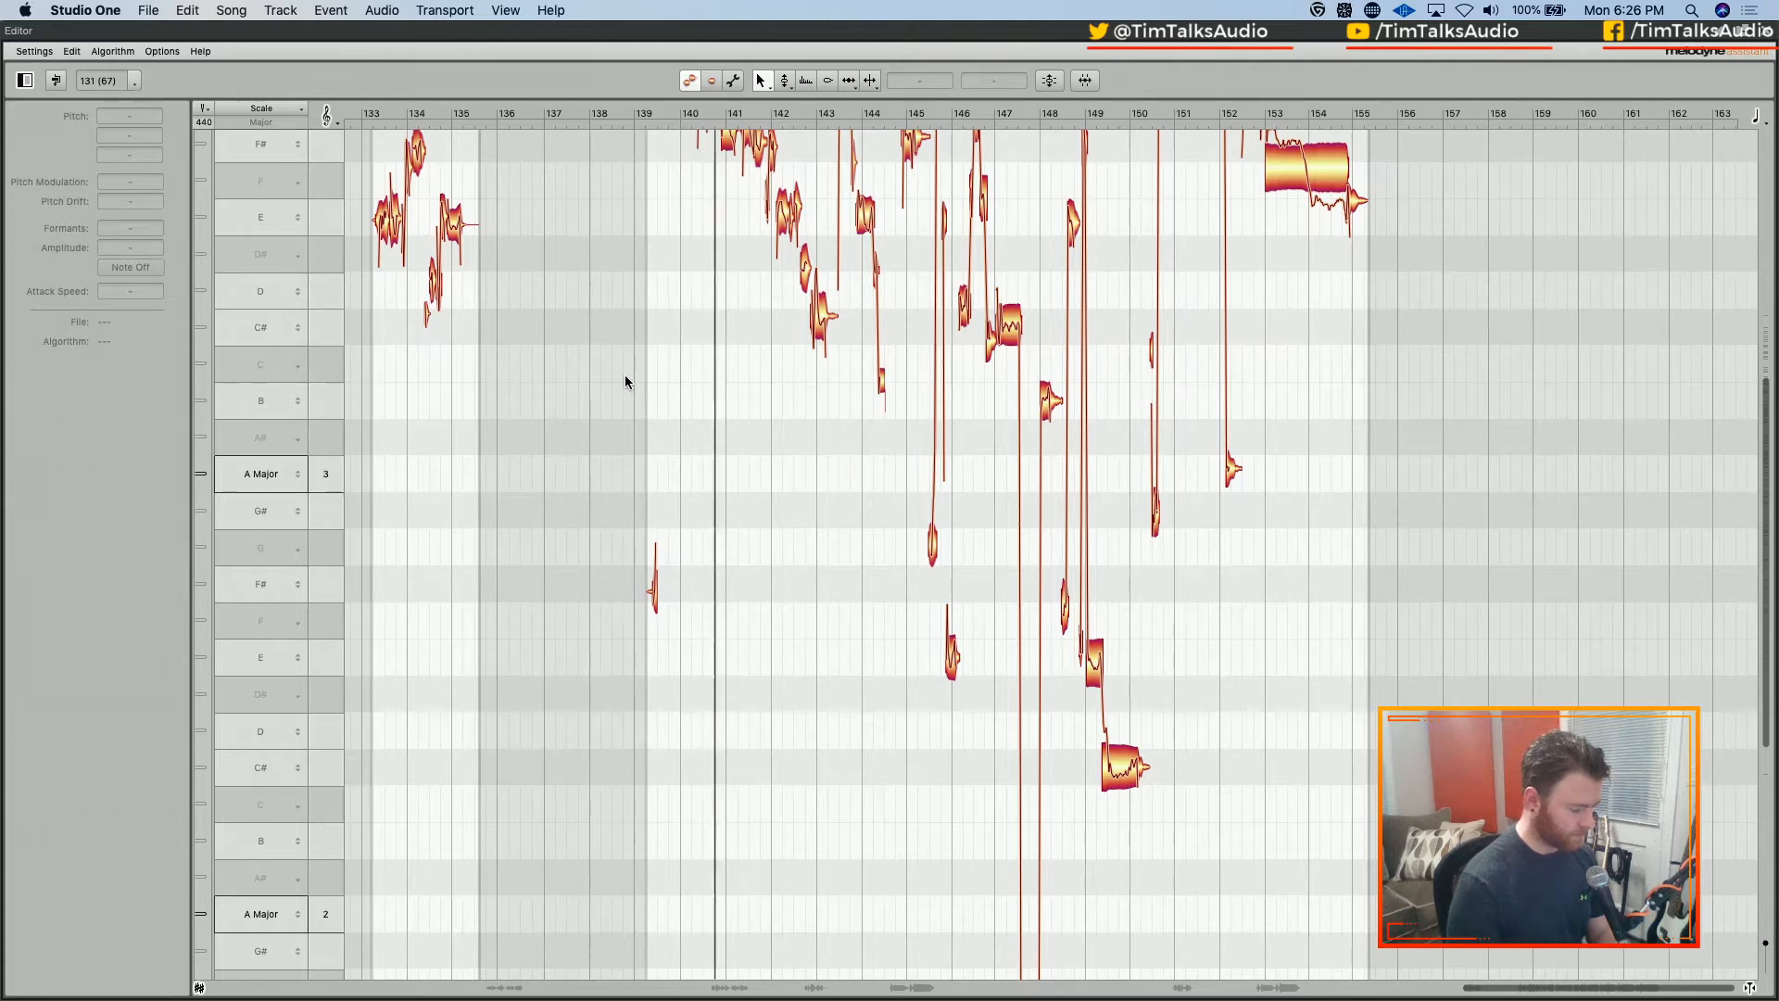
key(space)
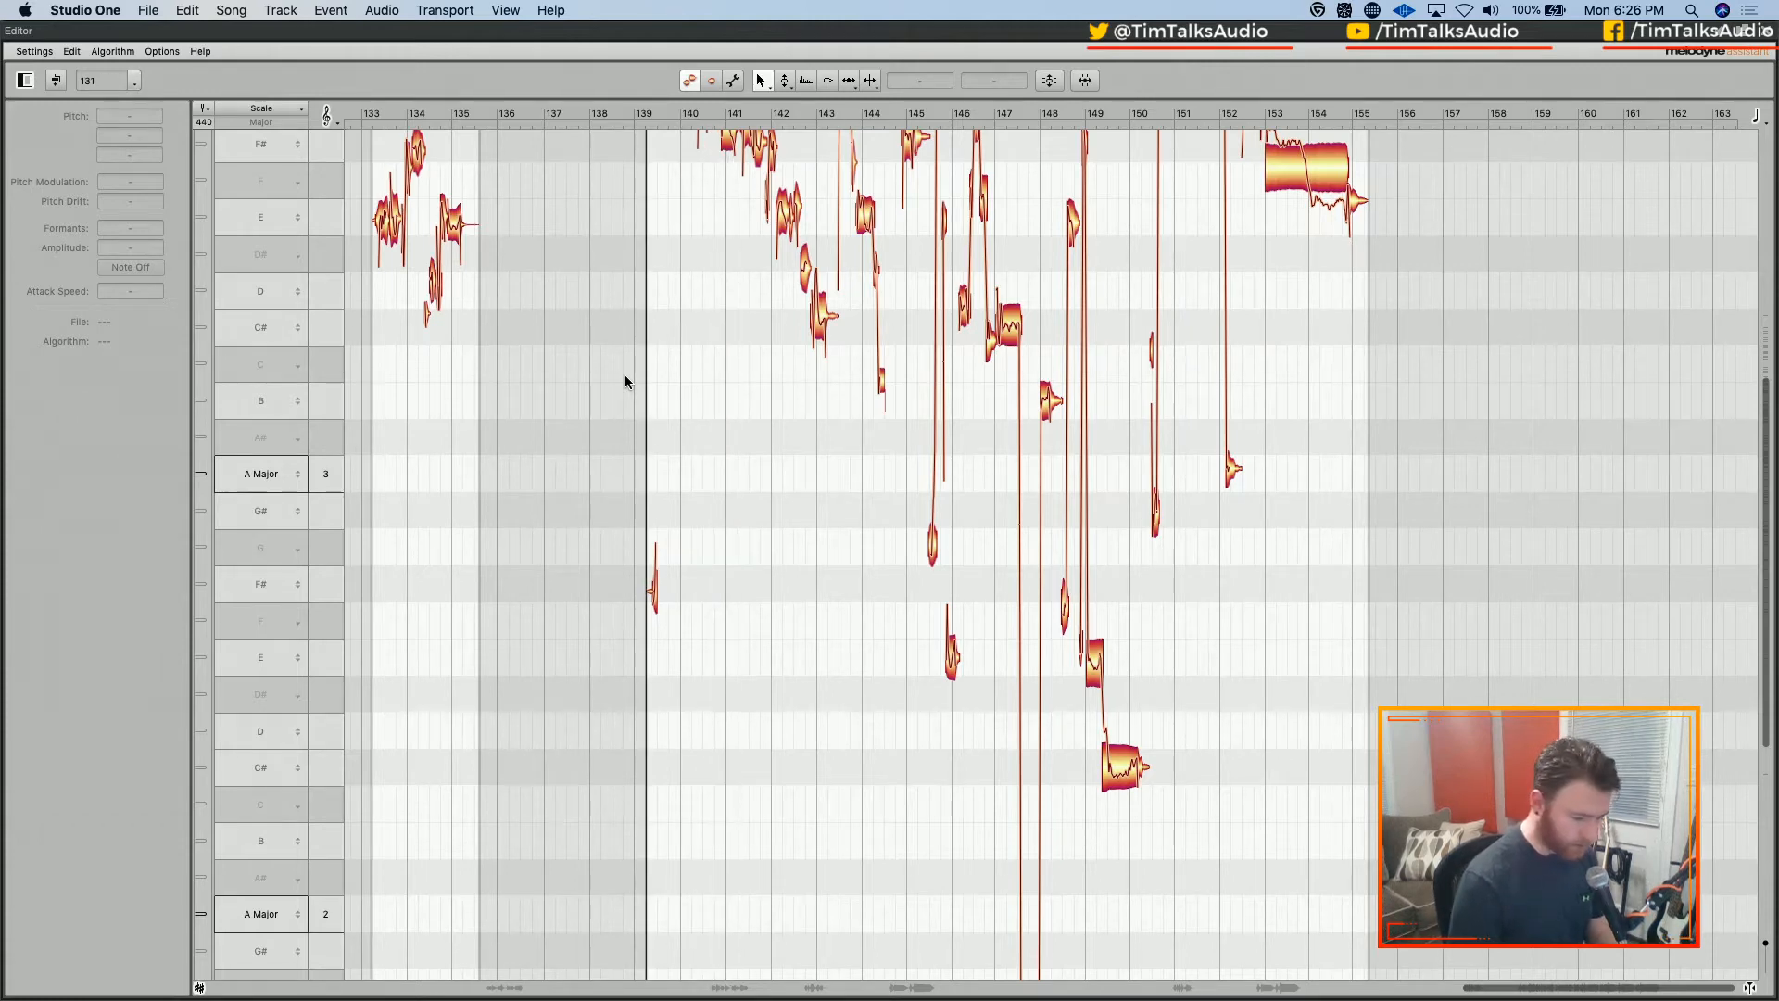
Split the long harmony note at bar 140 in two with the Note Separation Tool
drag(1765, 424, 1765, 279)
right_click(762, 363)
click(766, 408)
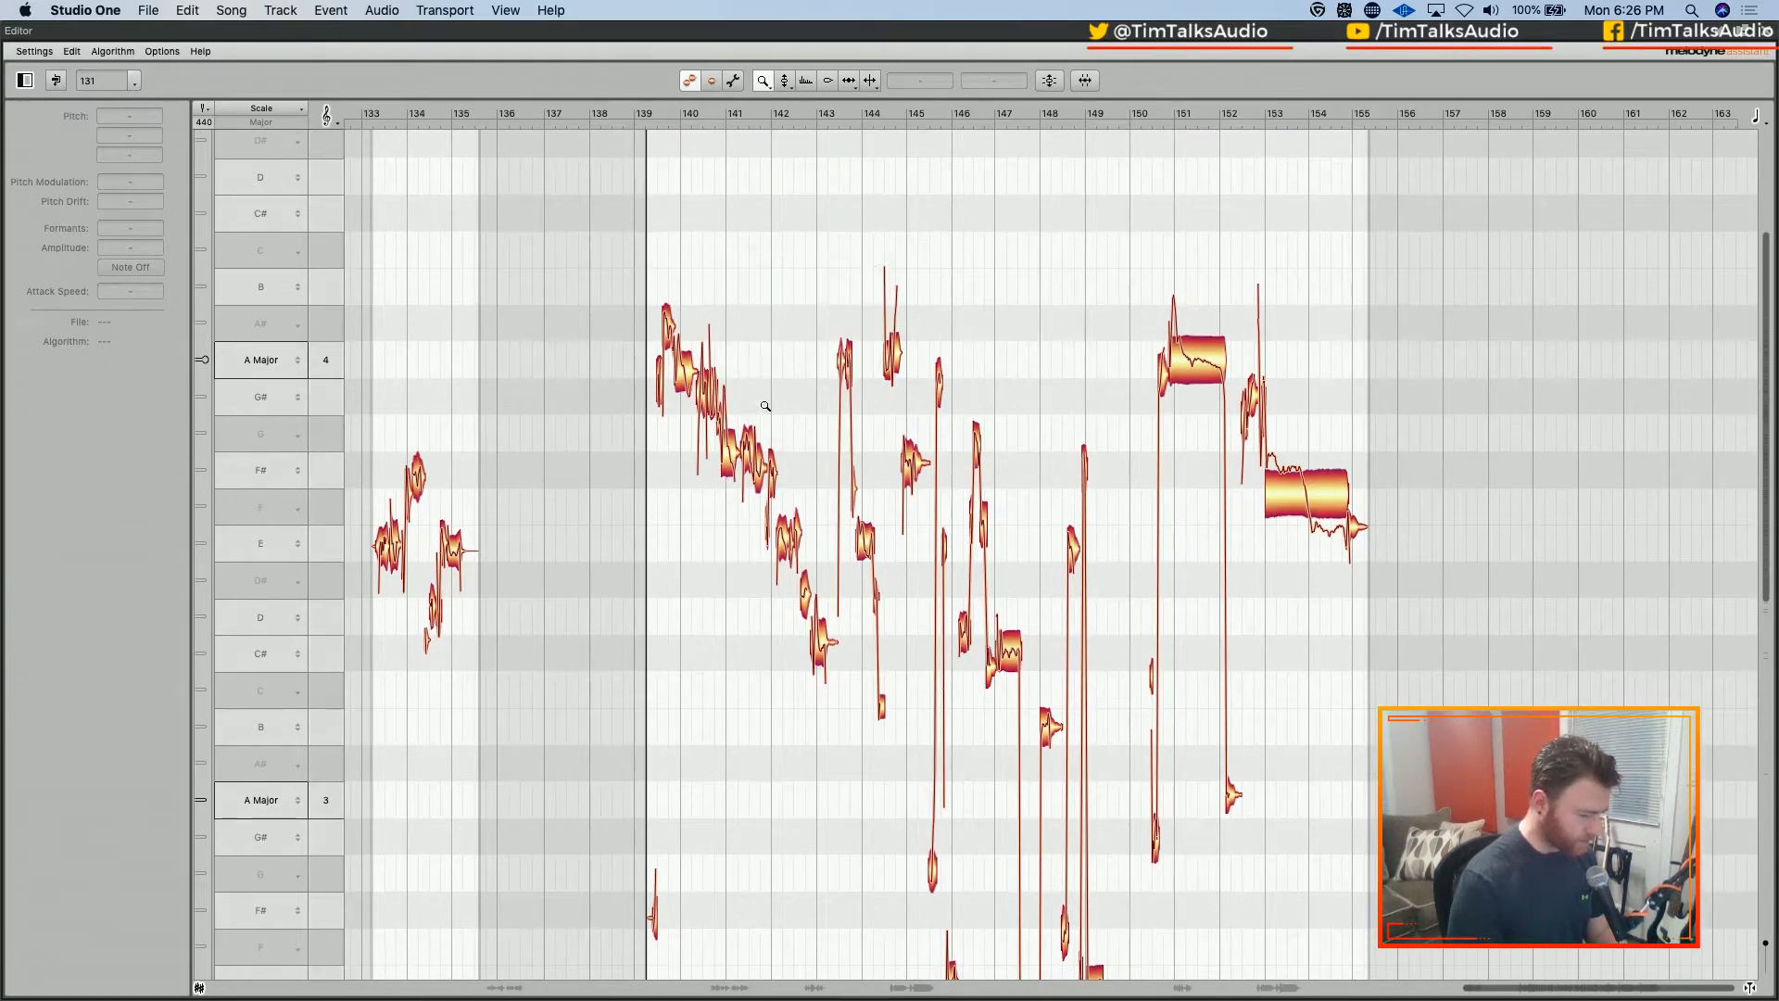
drag(684, 331, 945, 488)
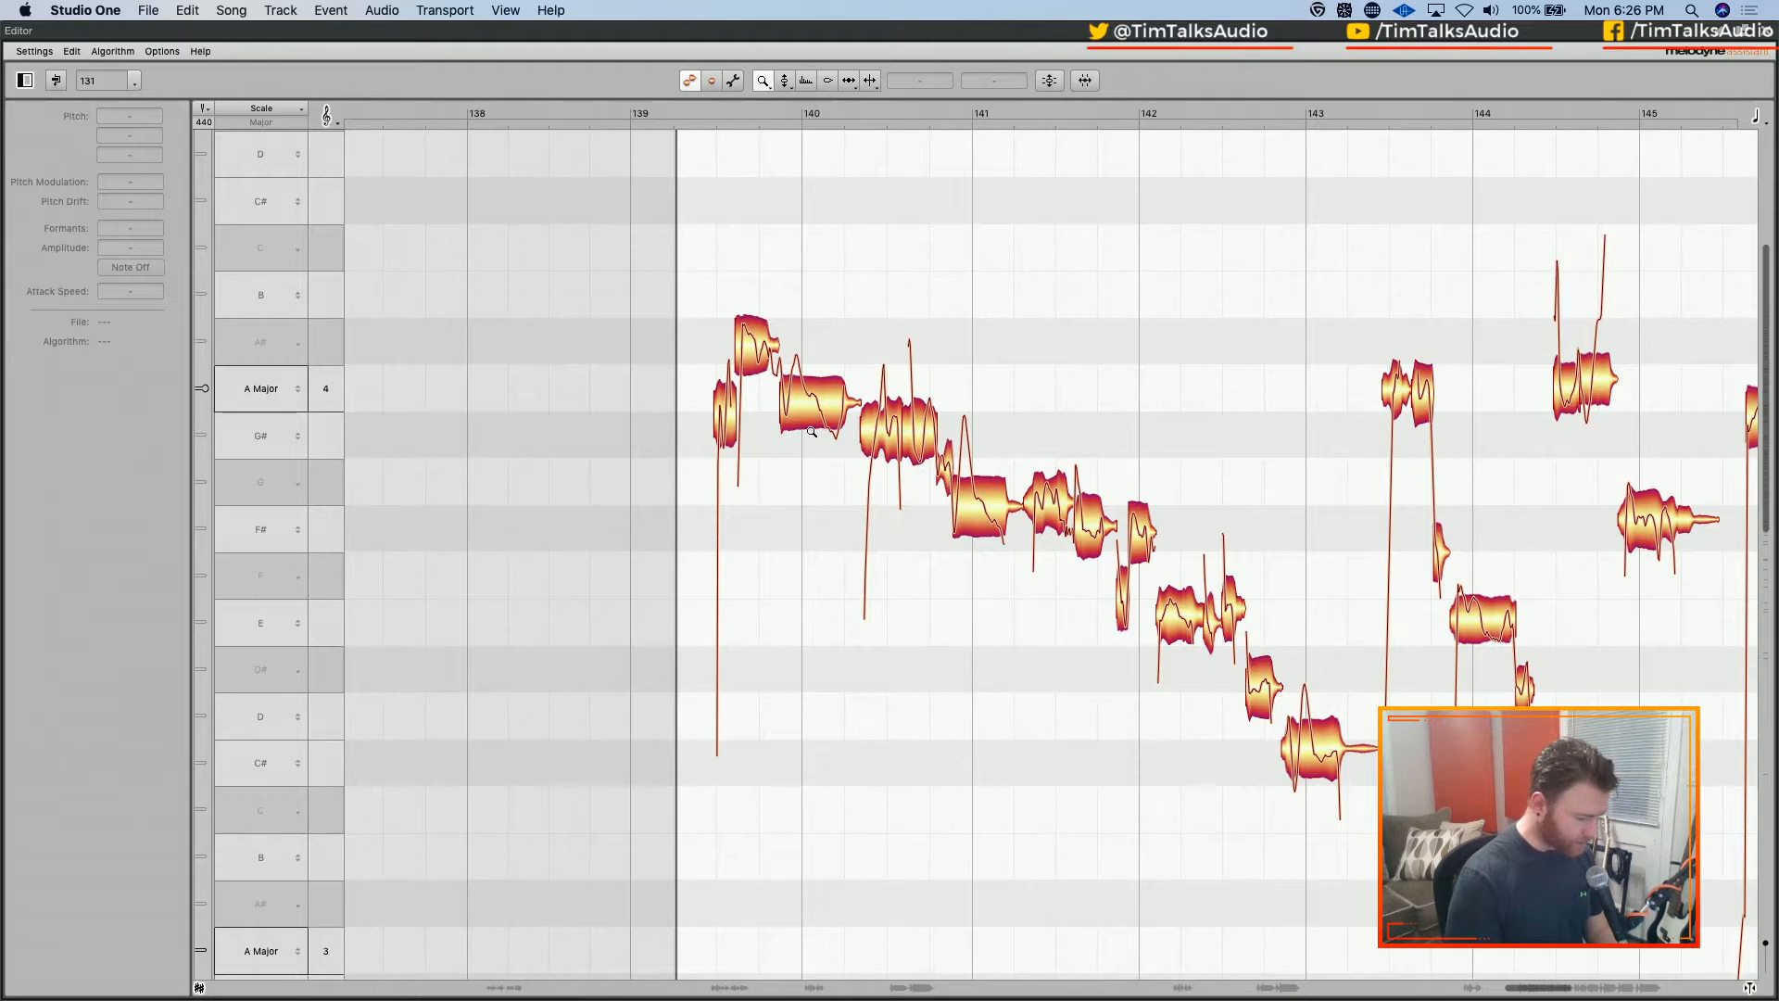
right_click(768, 454)
click(769, 446)
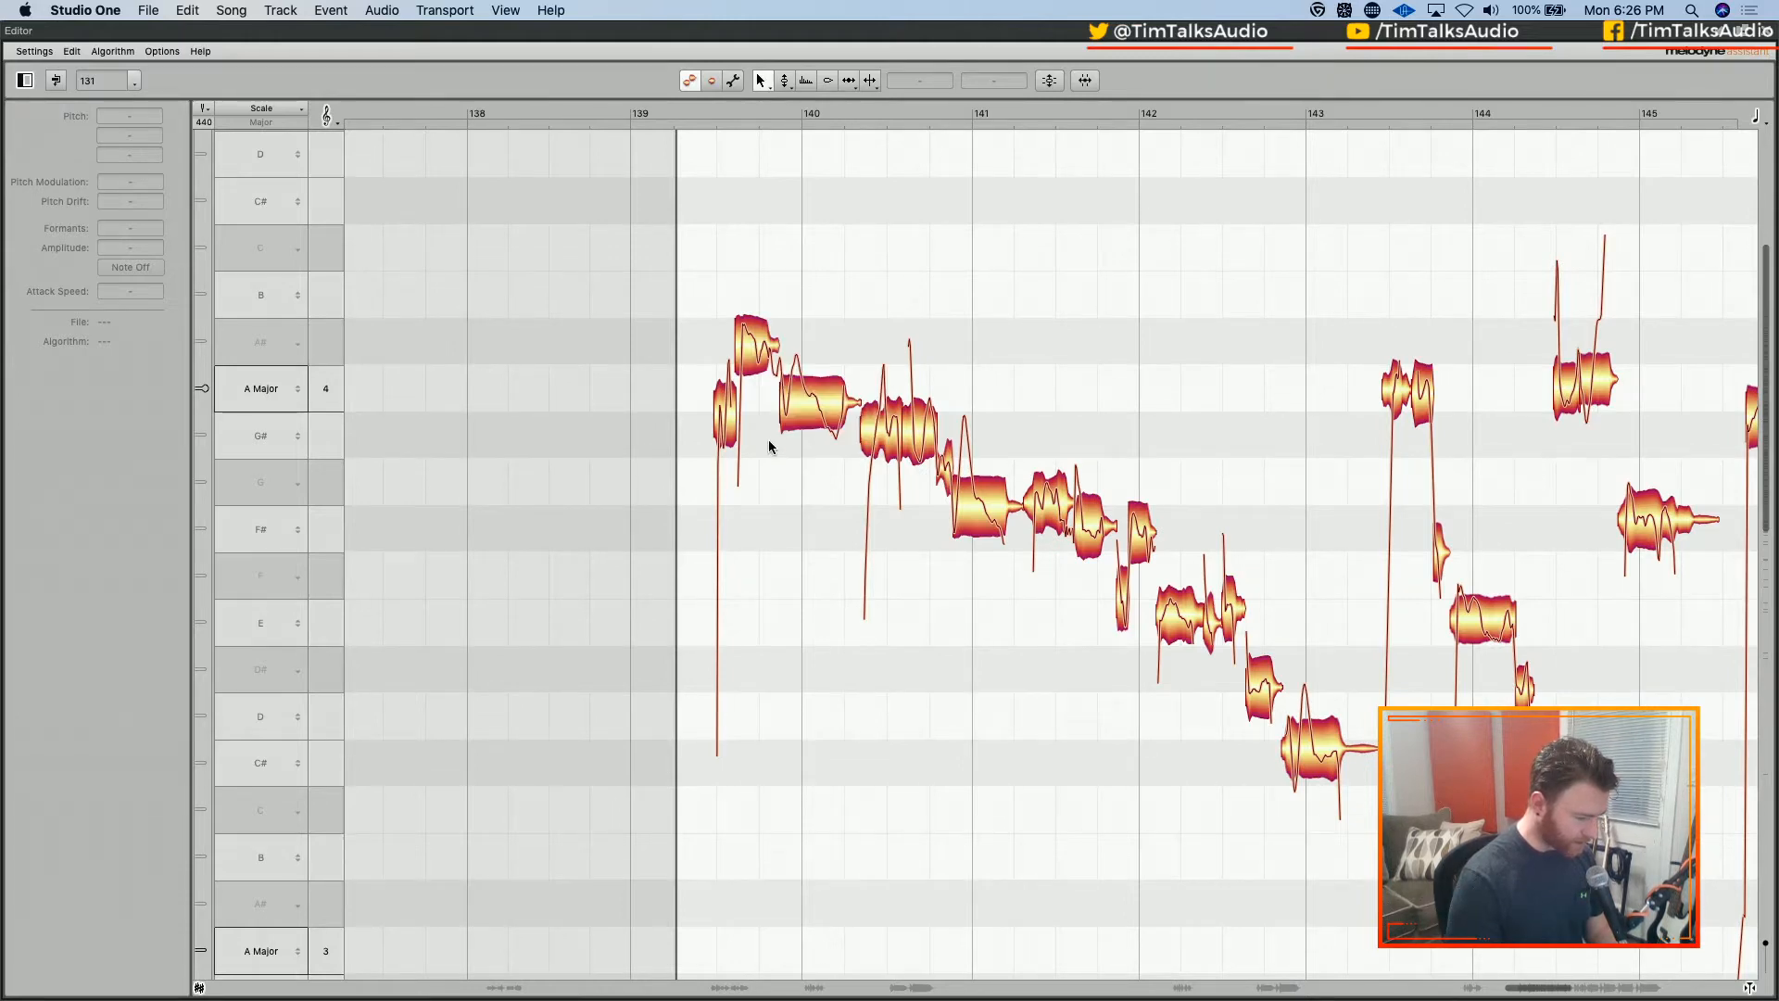
right_click(818, 399)
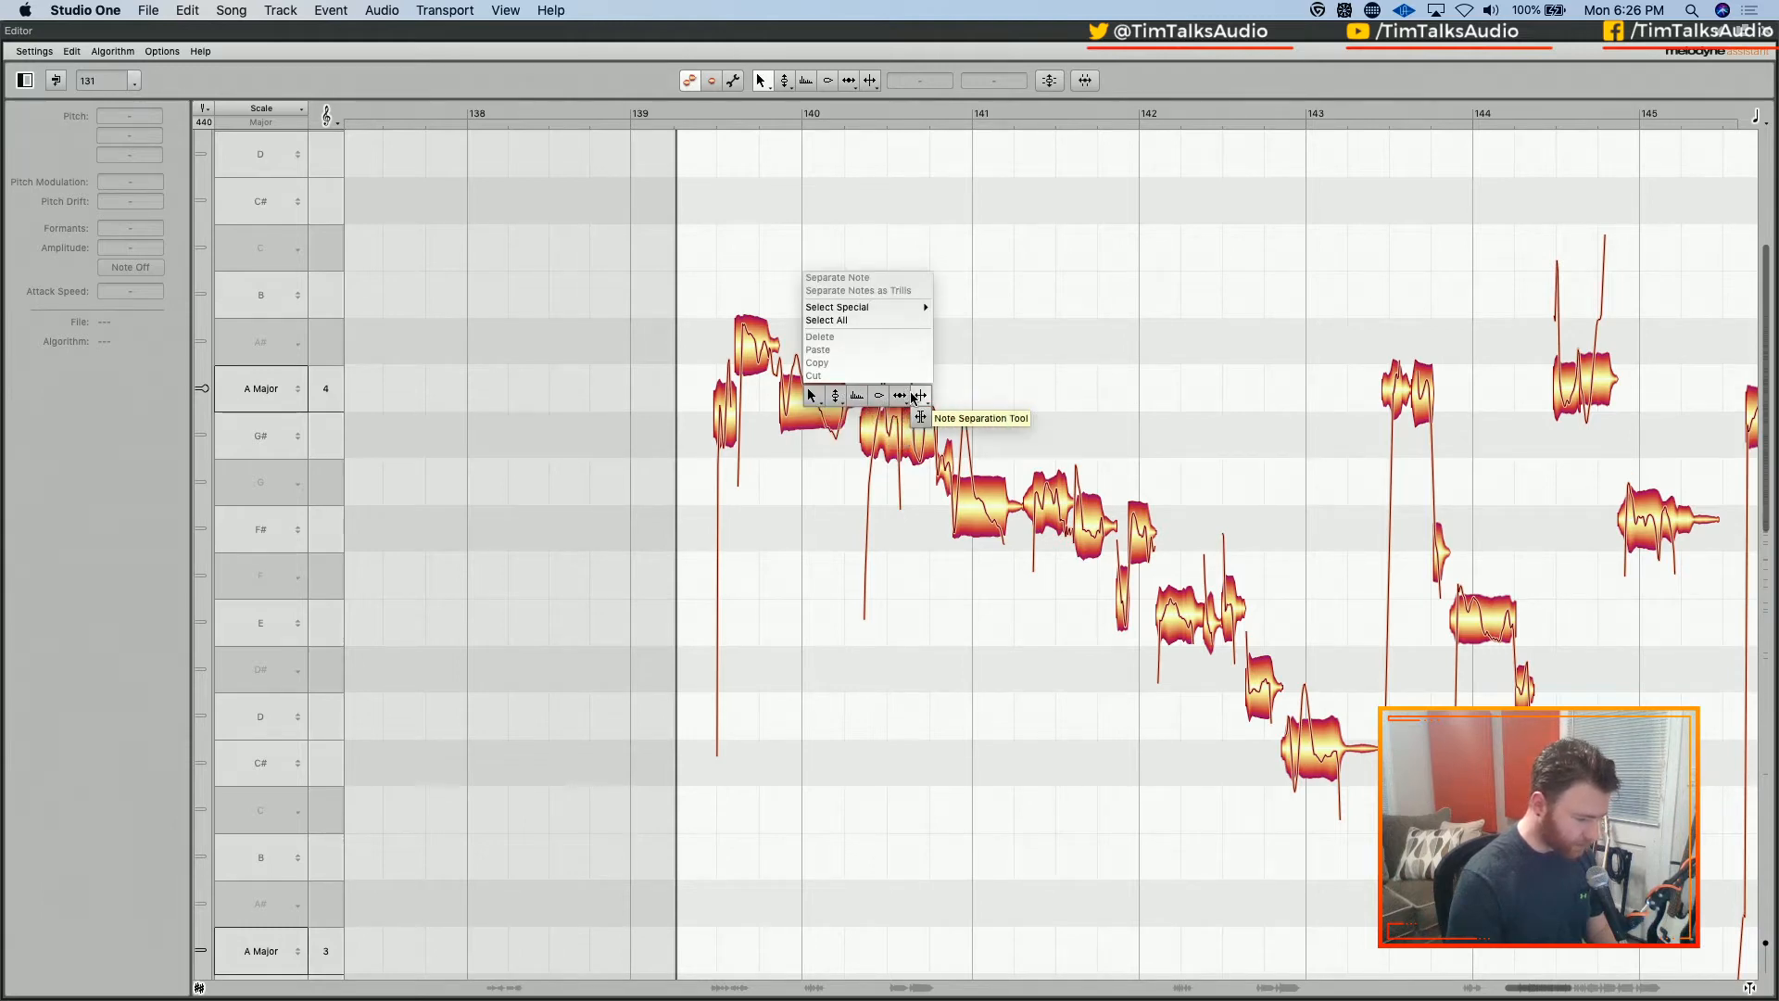
click(915, 397)
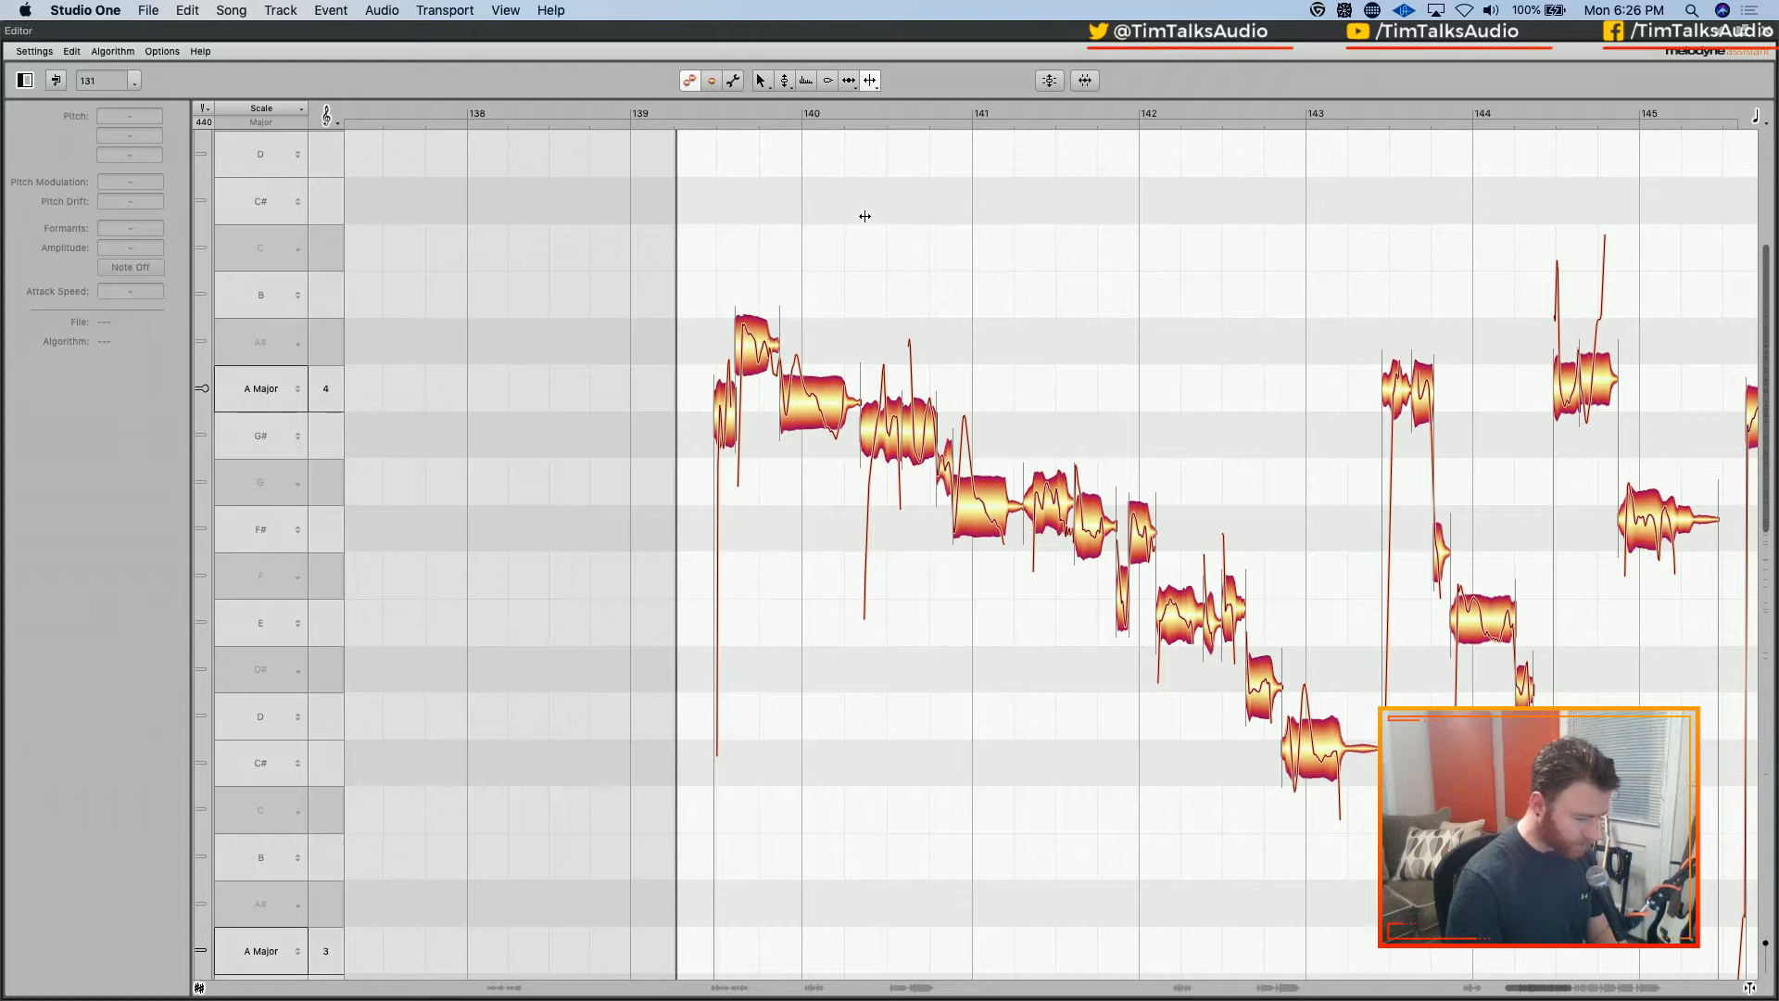
right_click(822, 271)
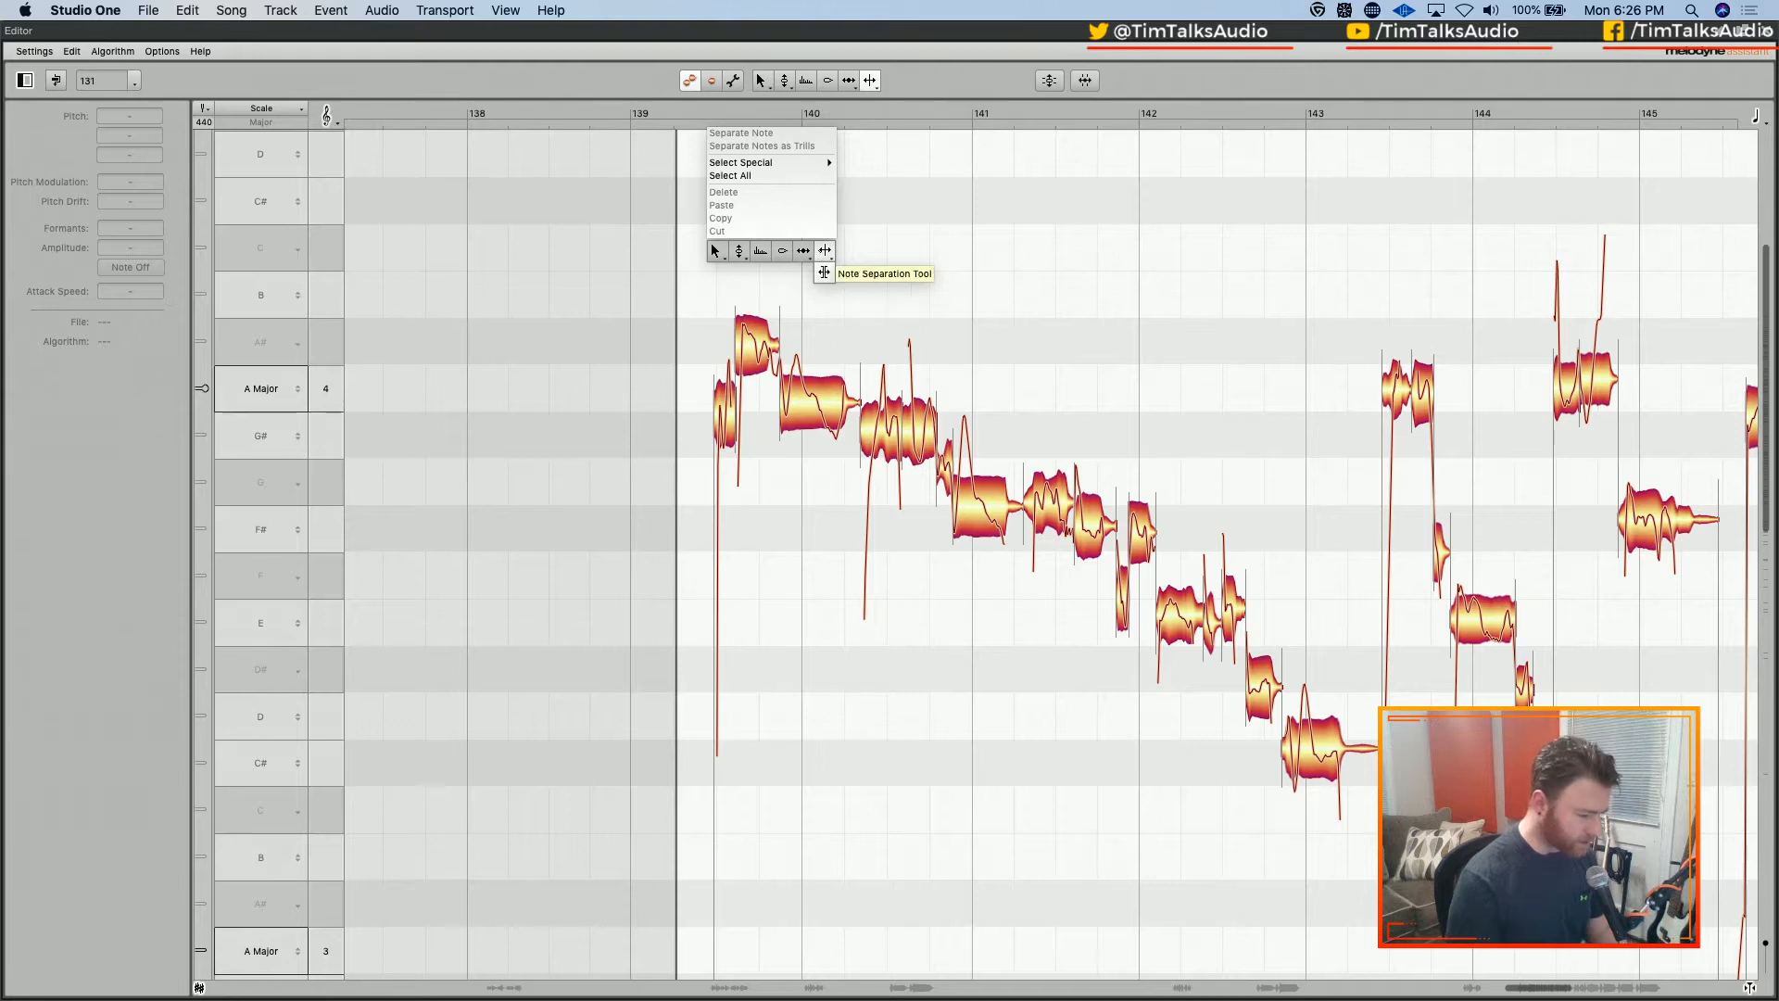
click(823, 250)
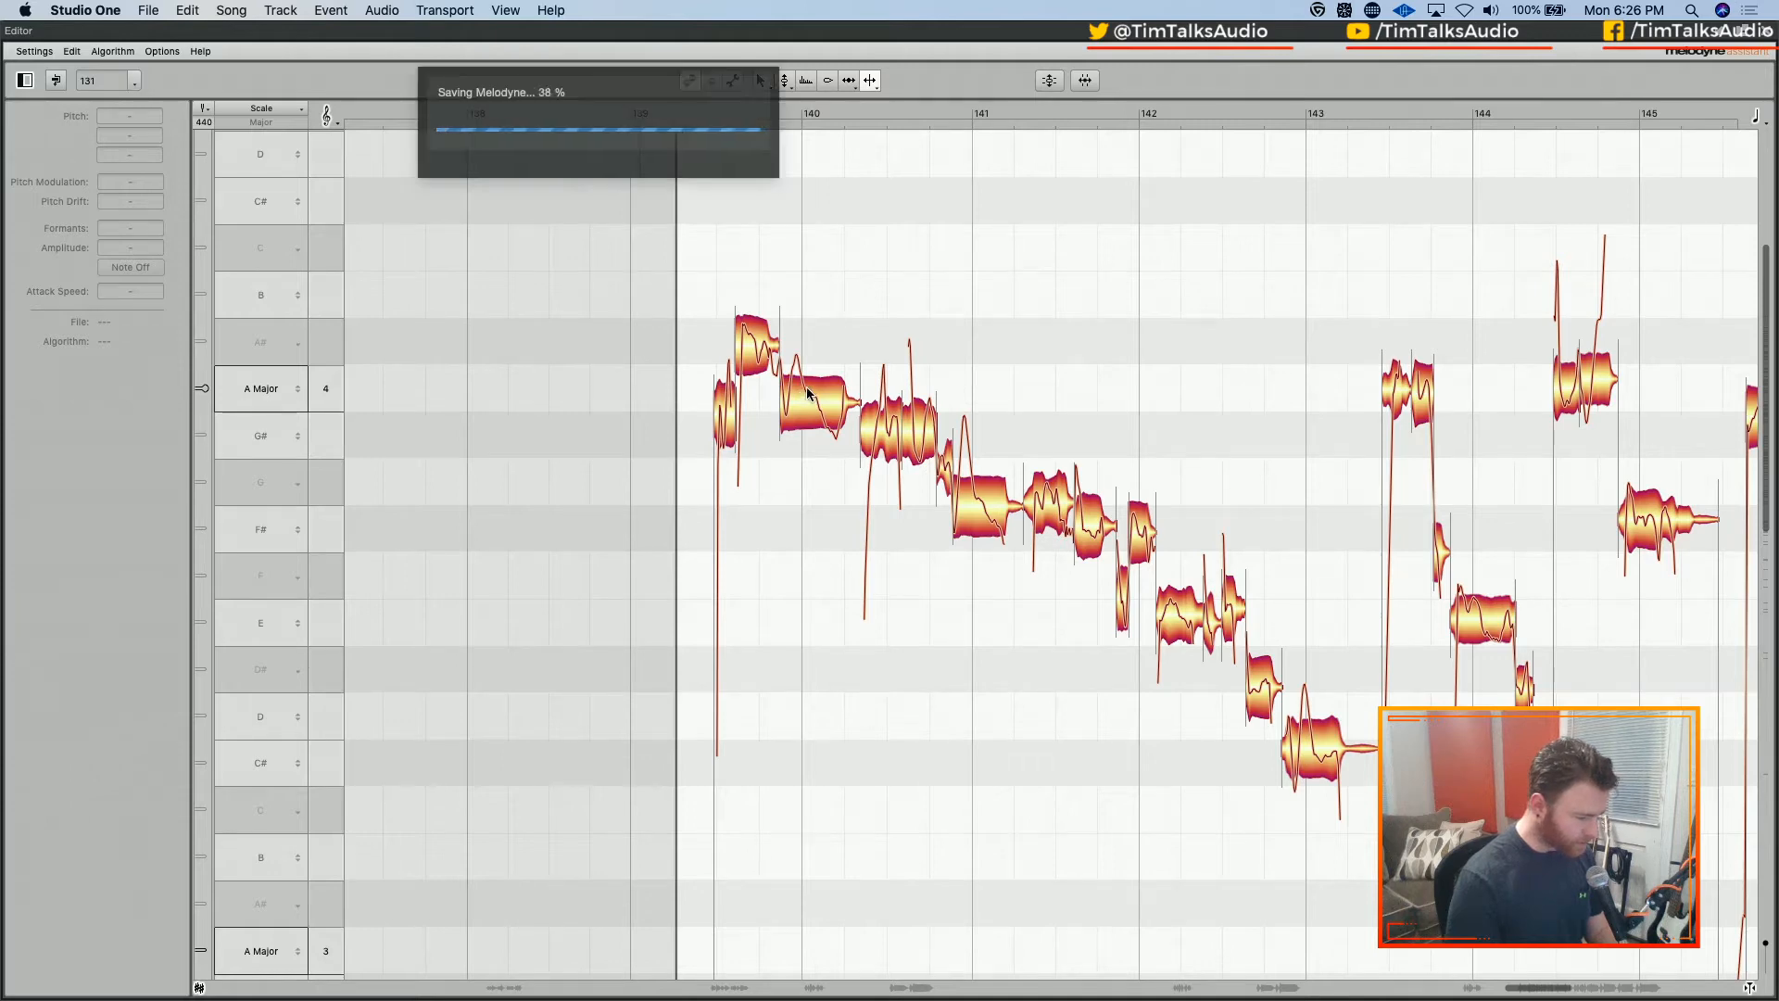
click(805, 395)
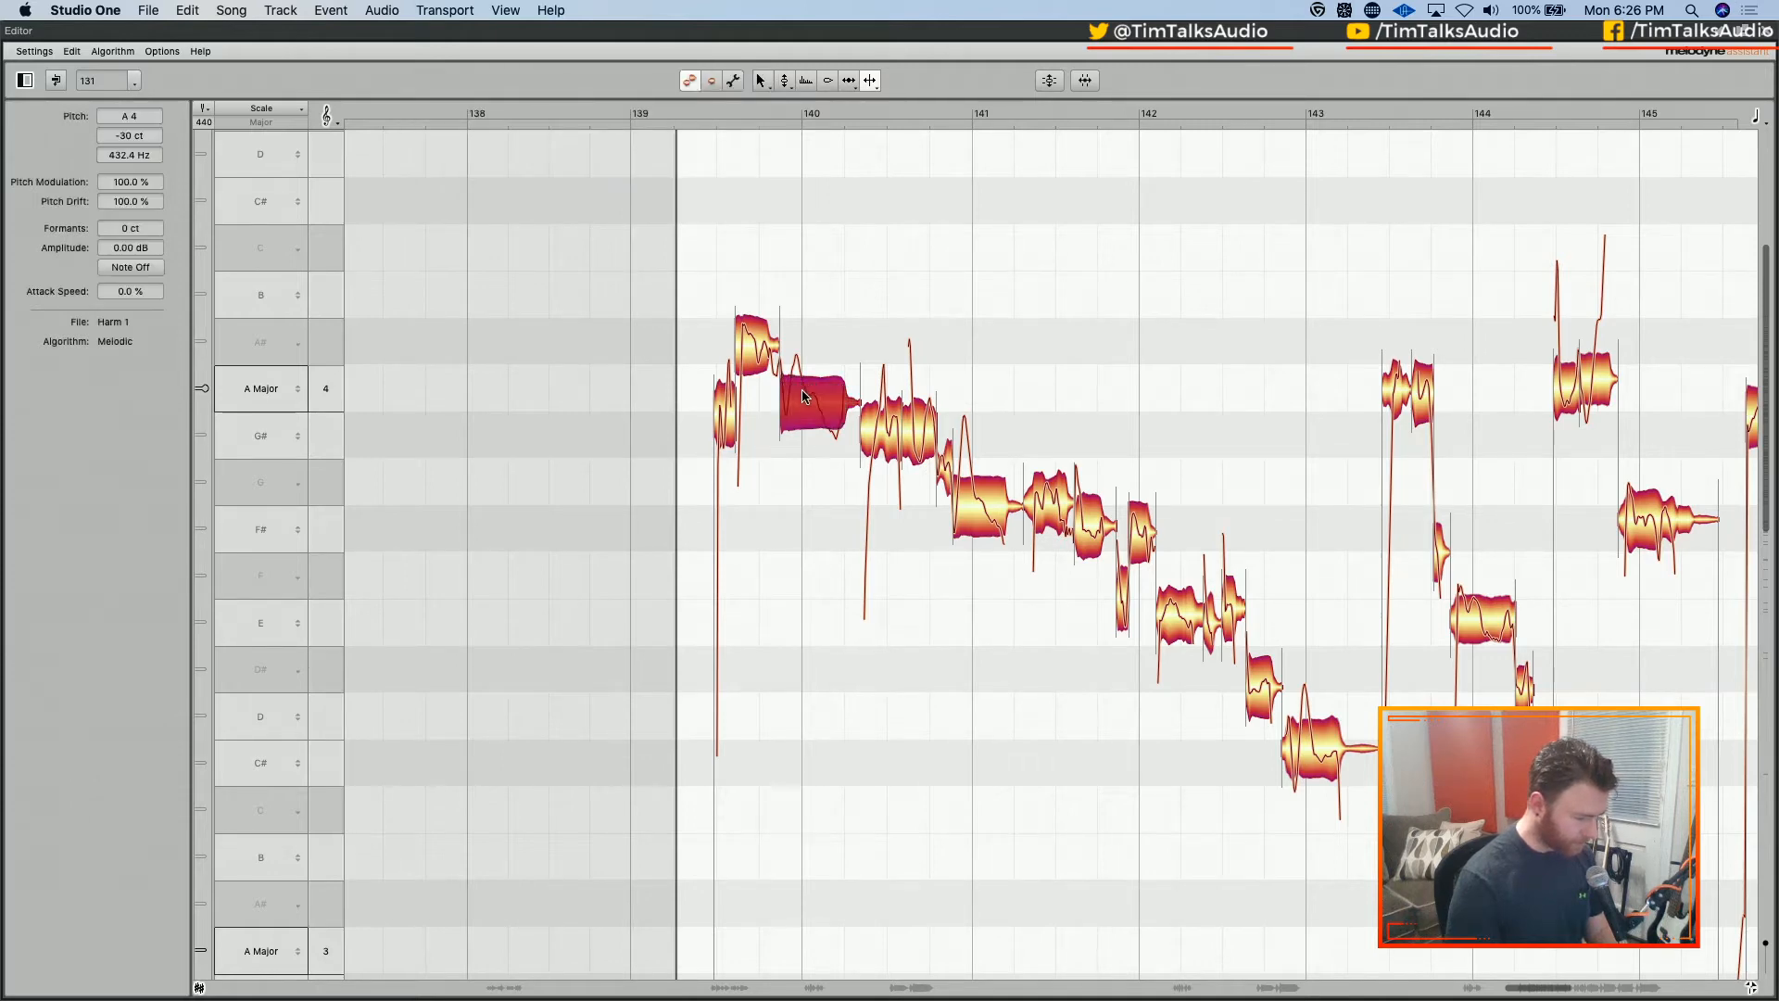
right_click(809, 346)
click(814, 355)
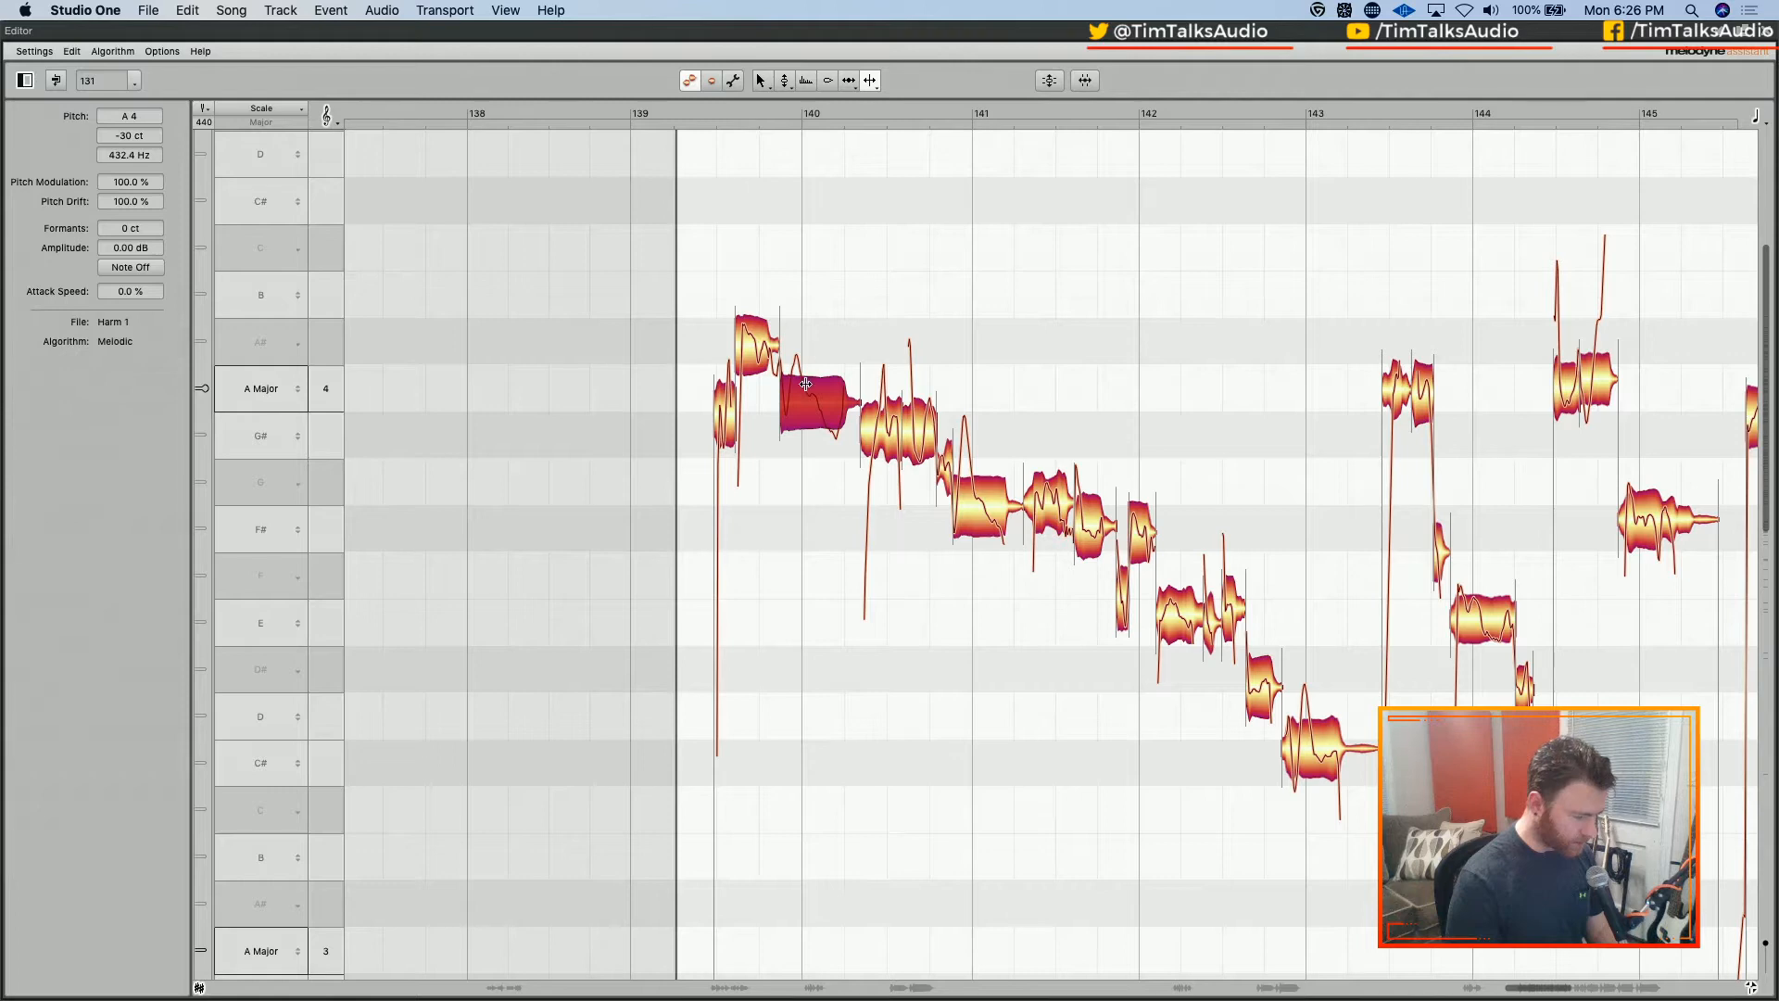
double_click(806, 383)
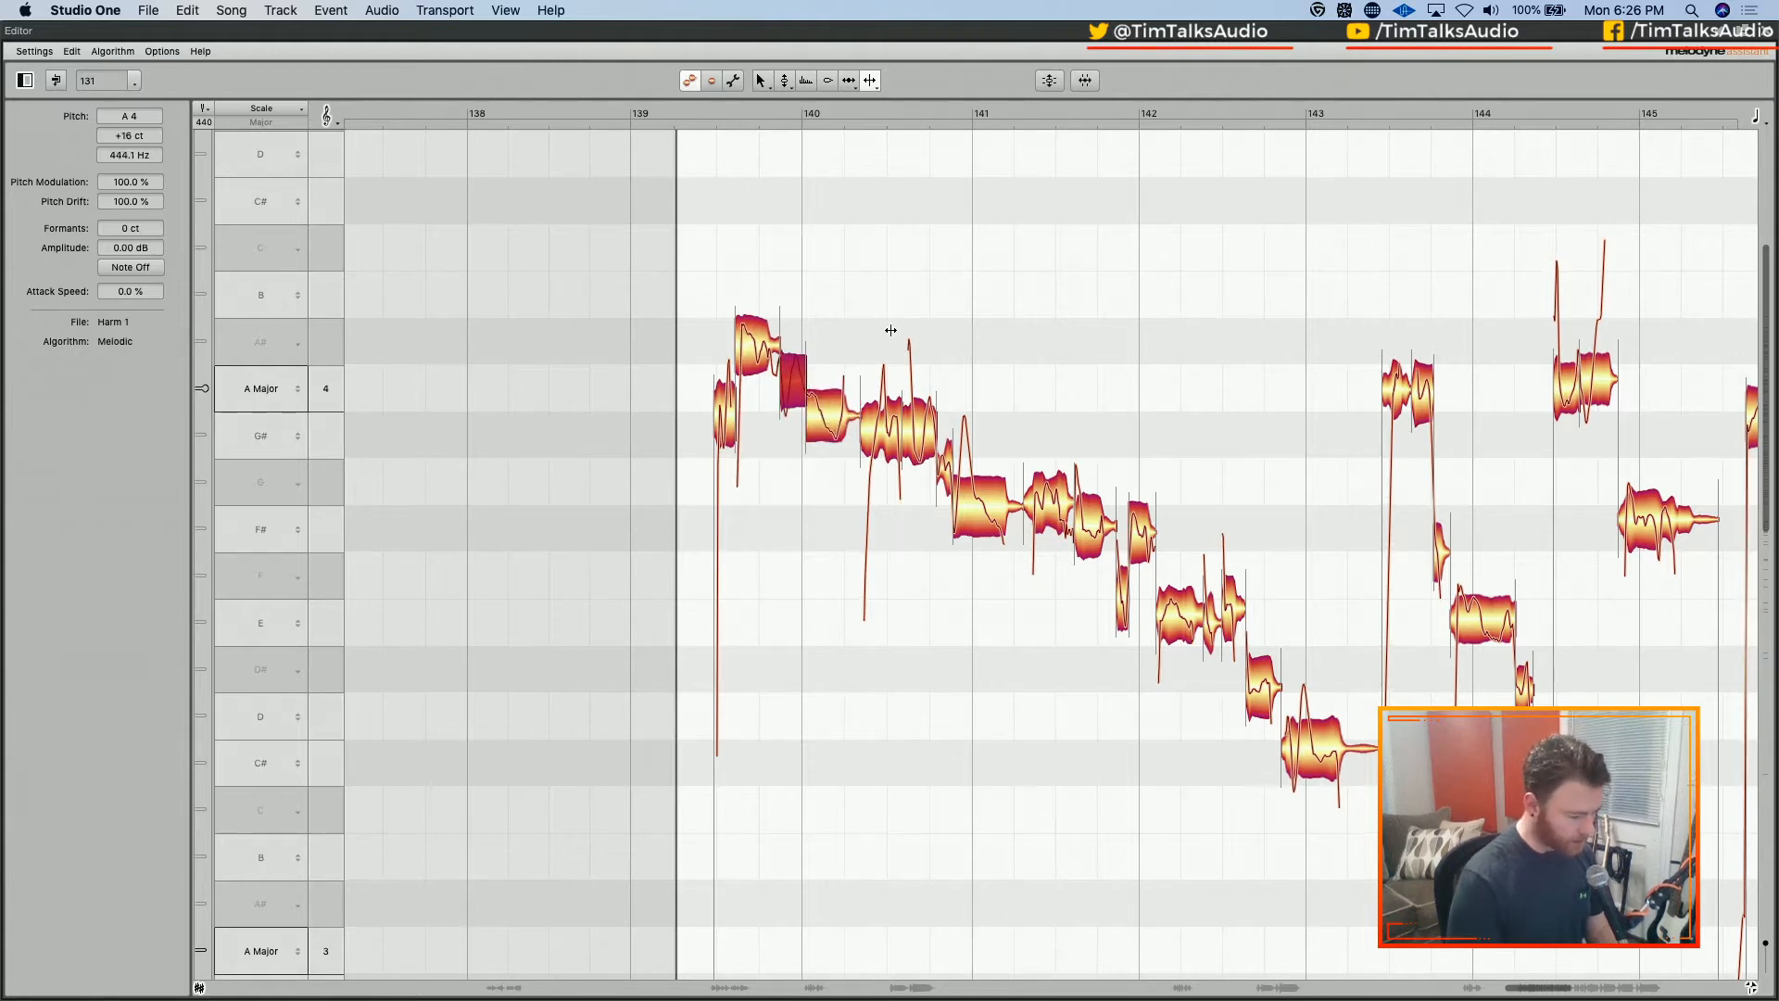
Split the long harmony note at bar 141 in two and play back the phrase
click(976, 497)
double_click(977, 497)
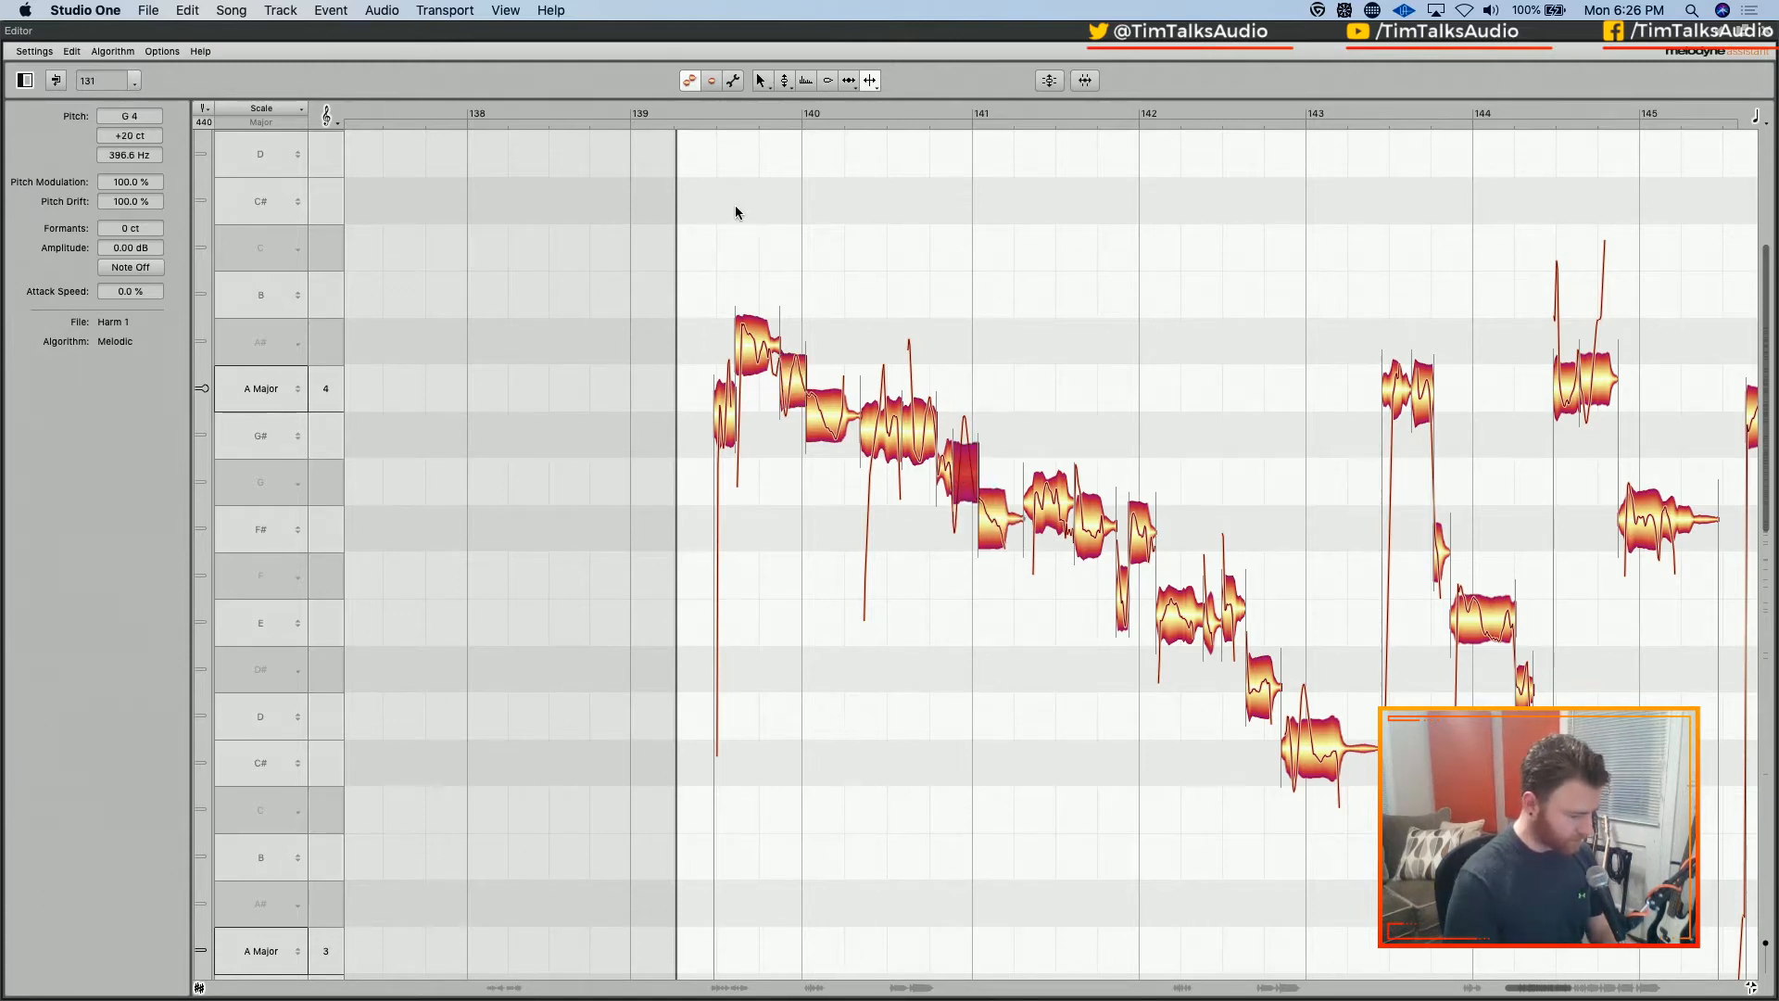
key(space)
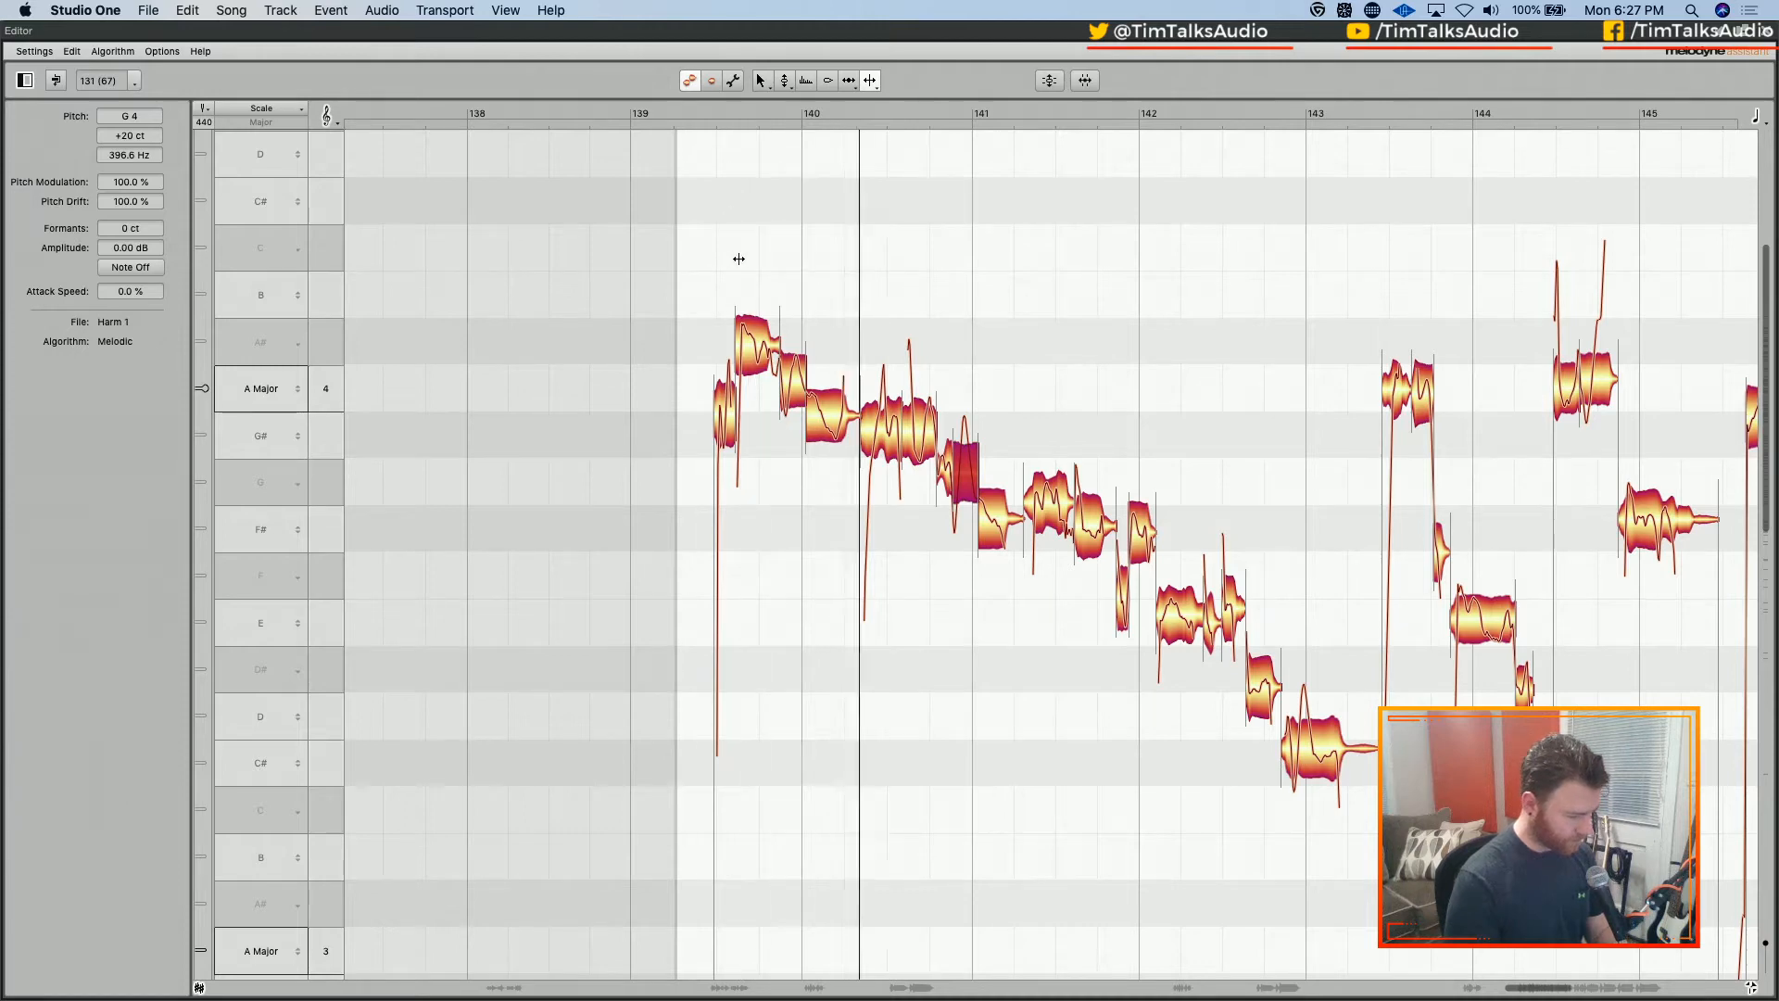
key(space)
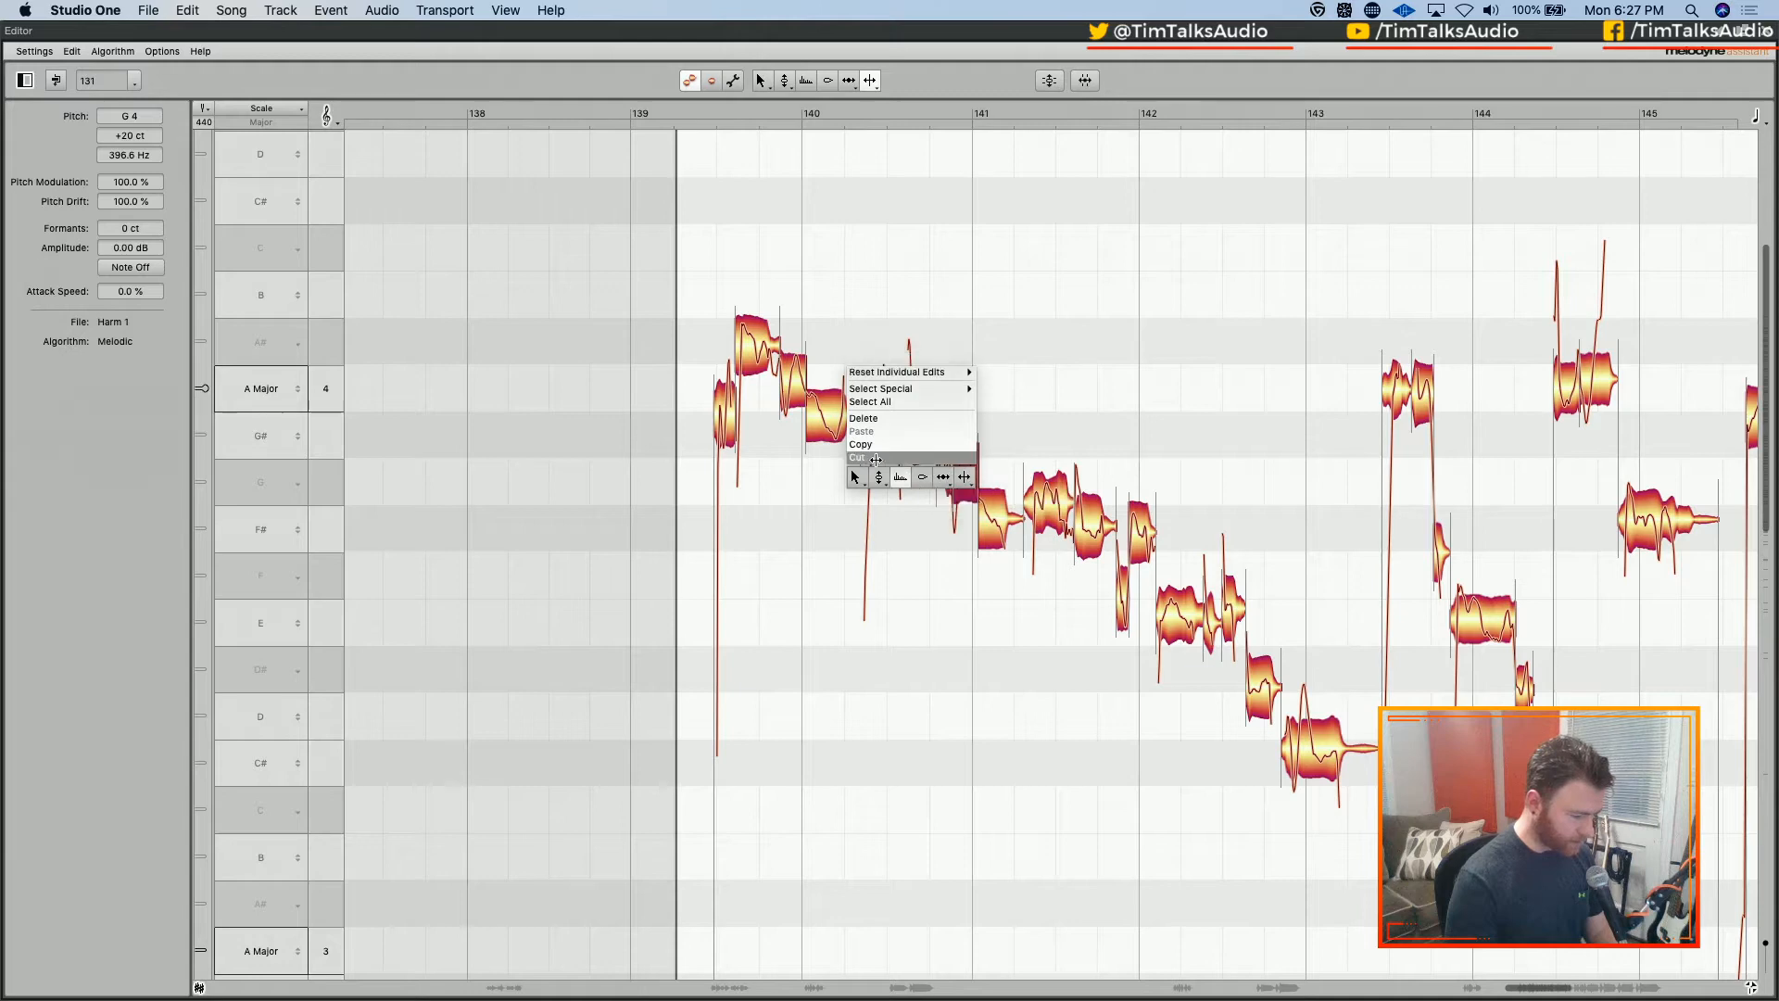
Move the split-off first part of the note just before bar 141 to F# 4 with the main tool
click(858, 482)
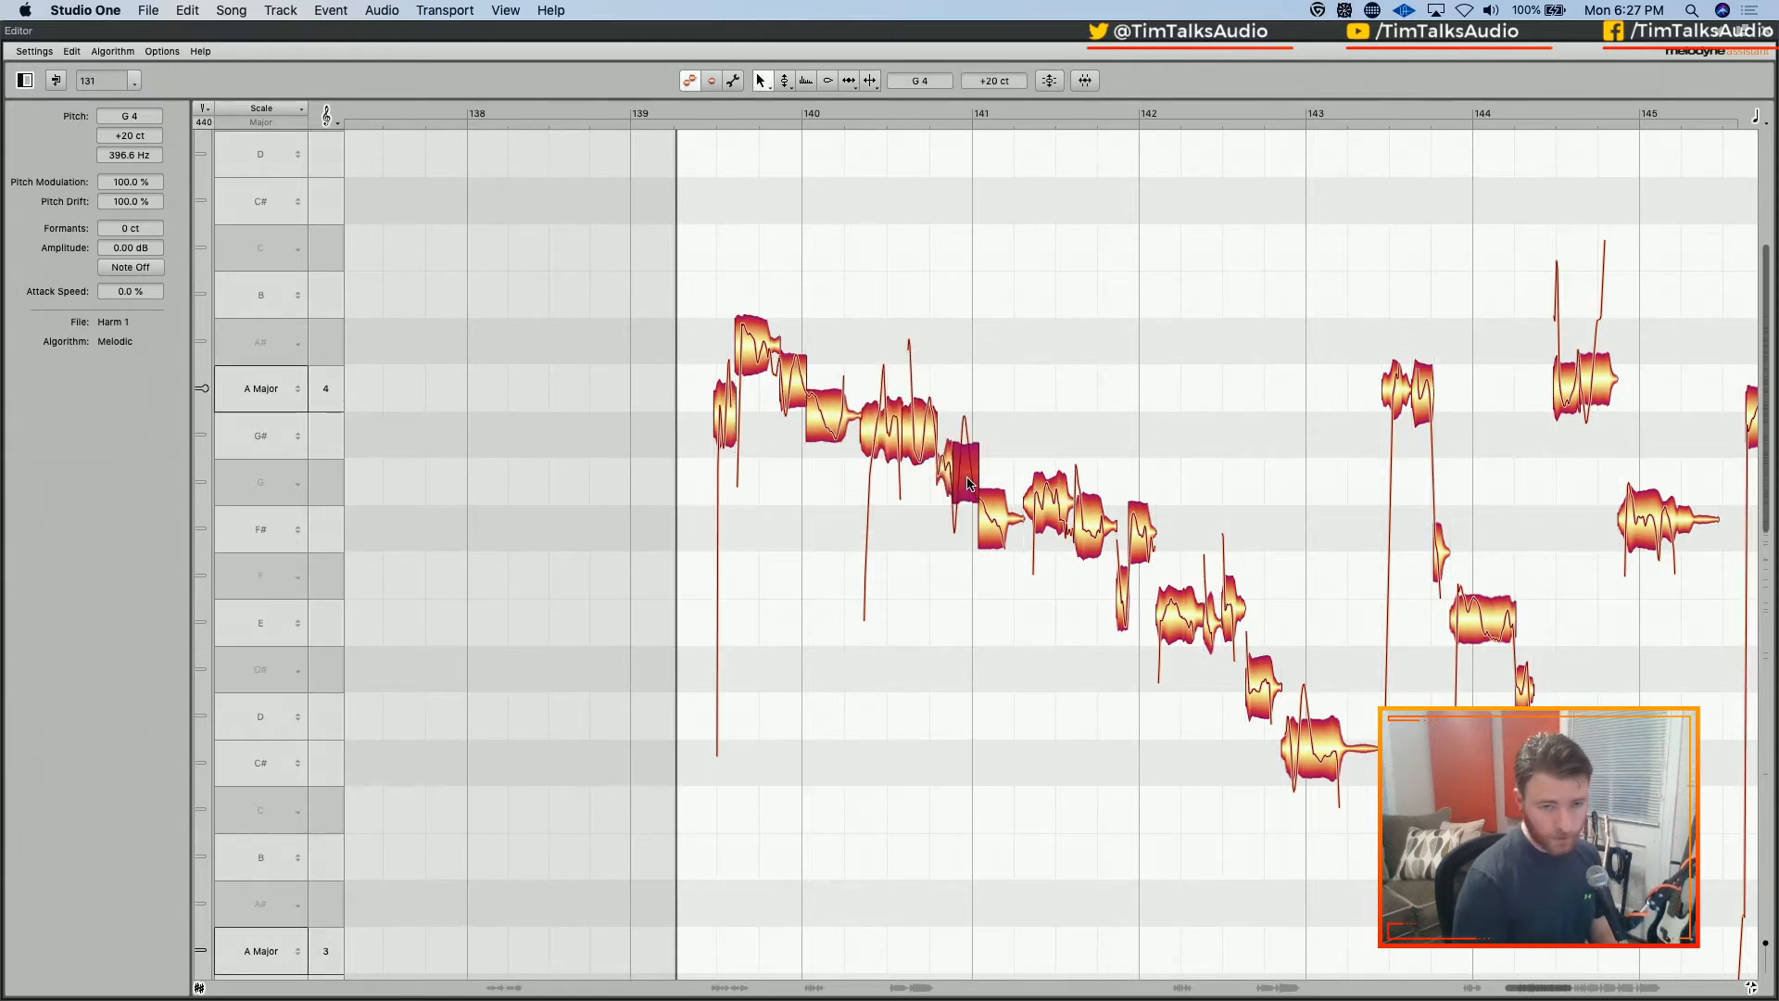
key(Up)
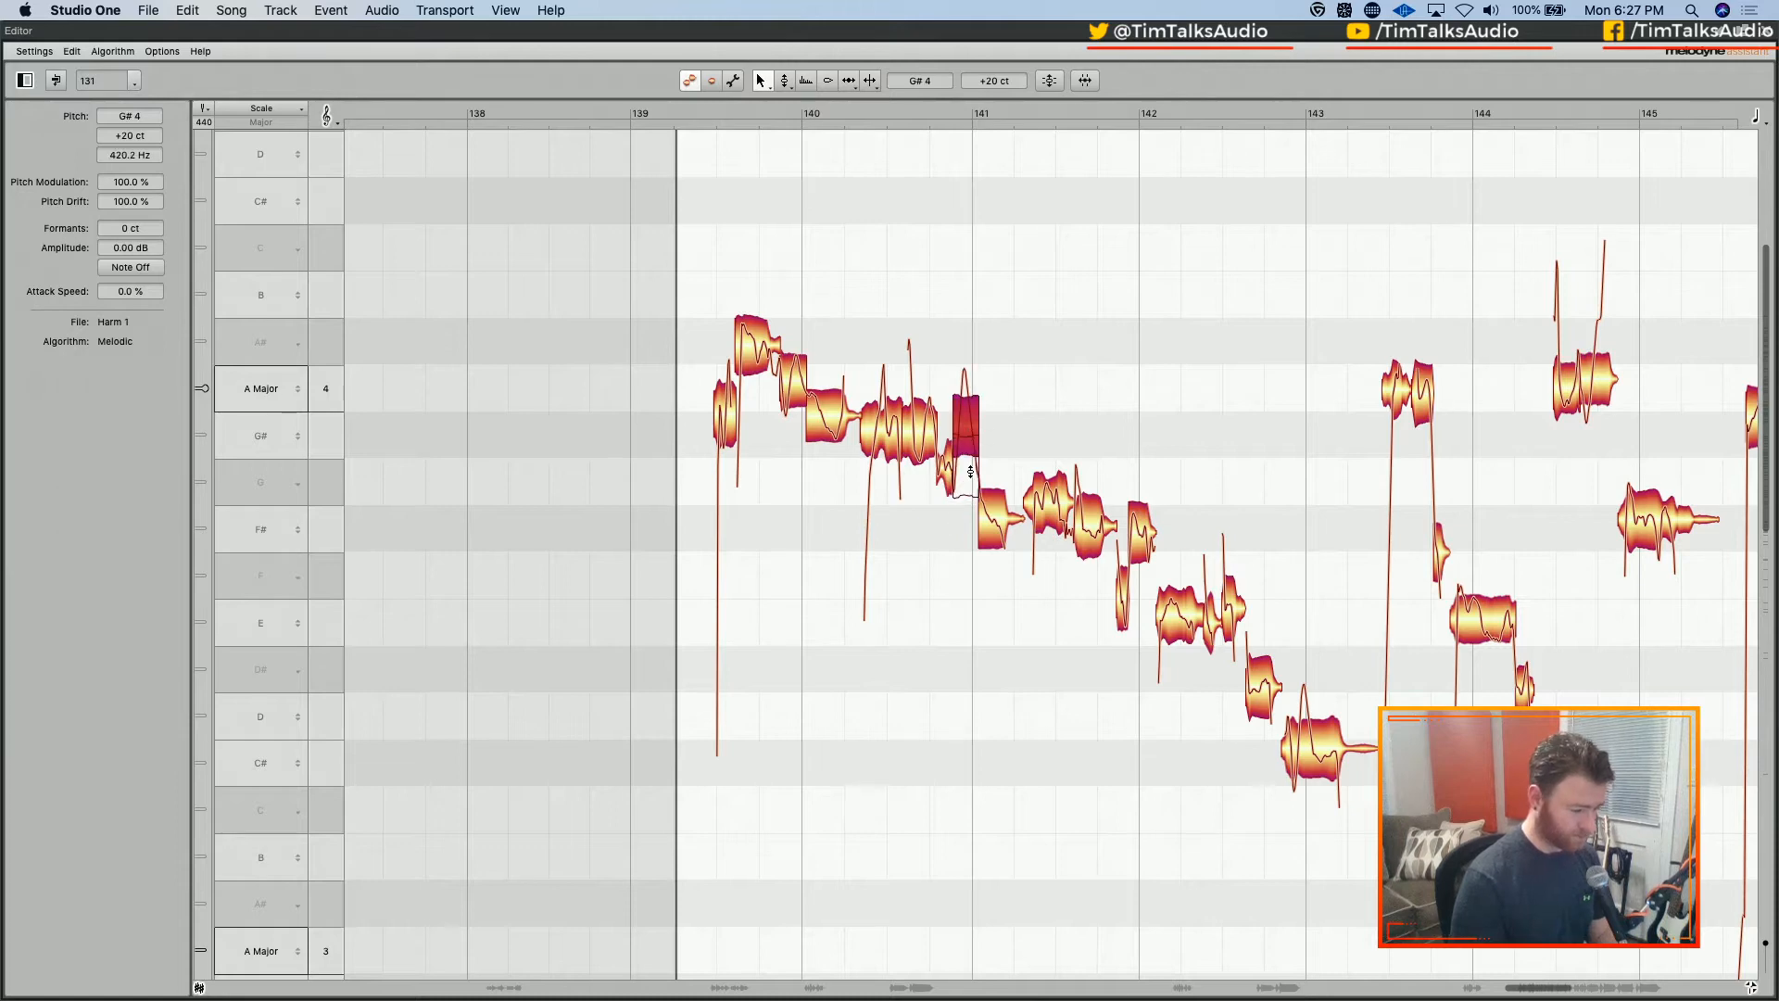
drag(969, 442, 965, 503)
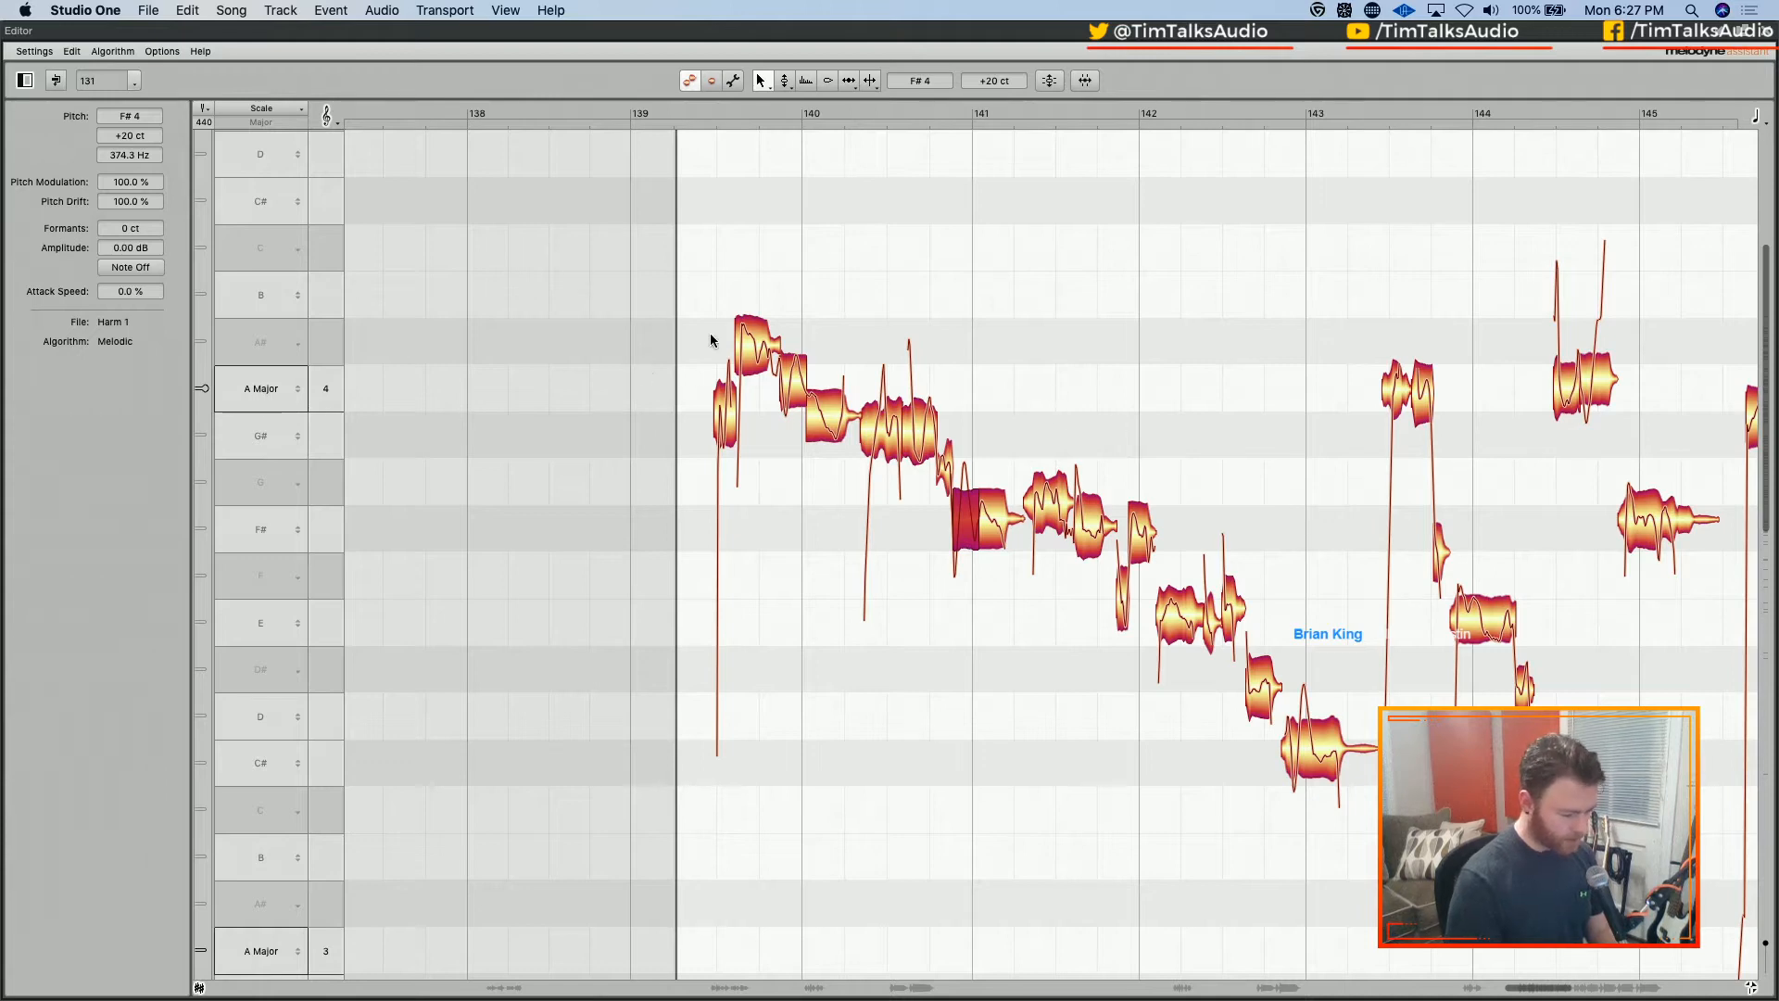
Correct the pitch of the phrase from bar 139 to 143 with Snap to A Major and Pitch Center at 100%, and play it back
drag(677, 248, 1334, 836)
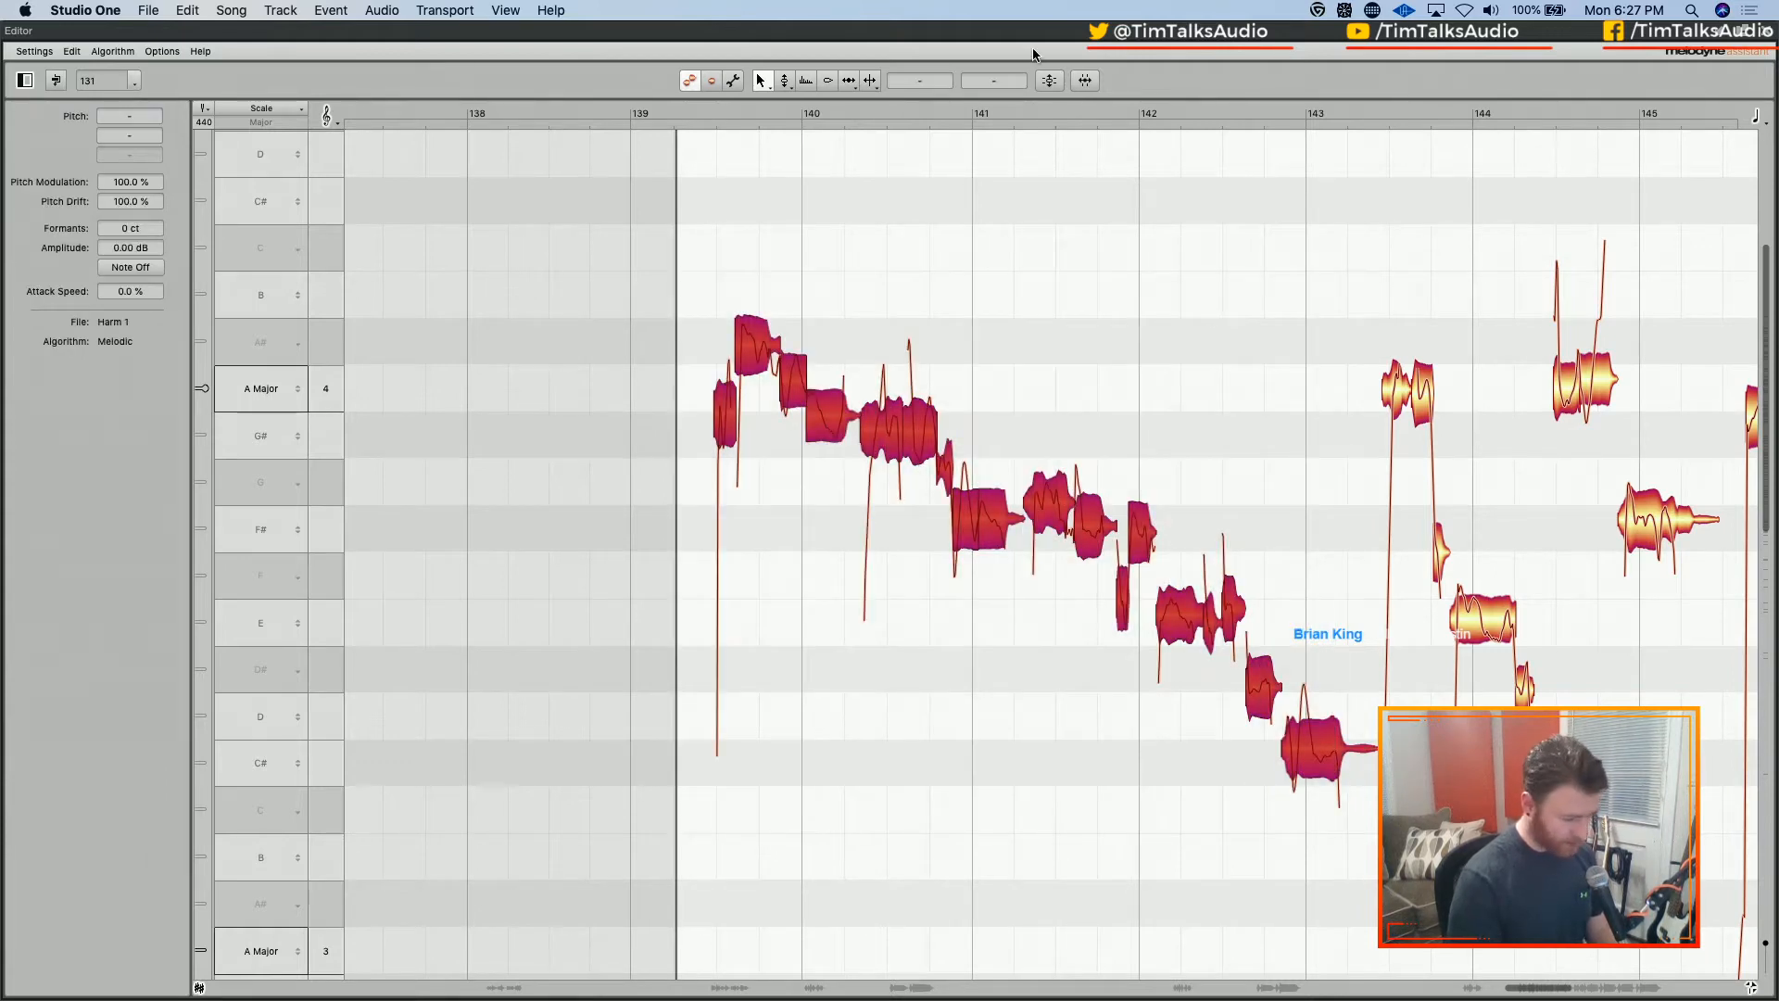
click(1049, 81)
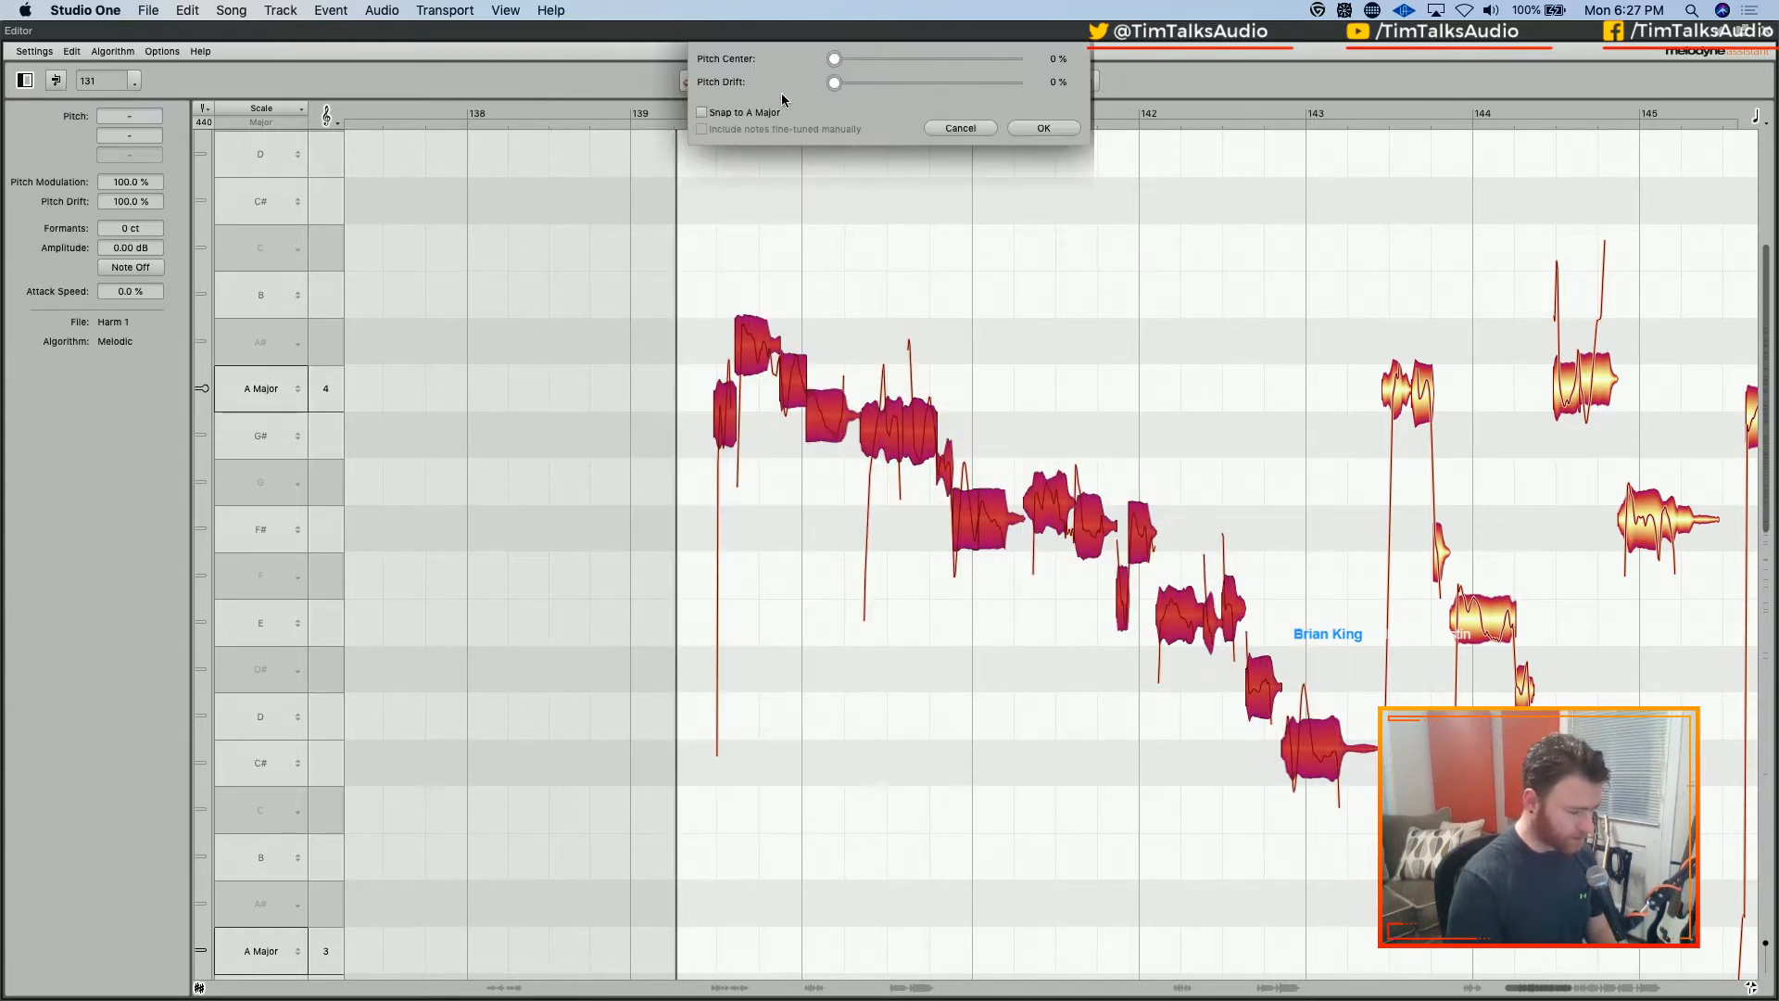
click(703, 112)
drag(835, 60, 1638, 63)
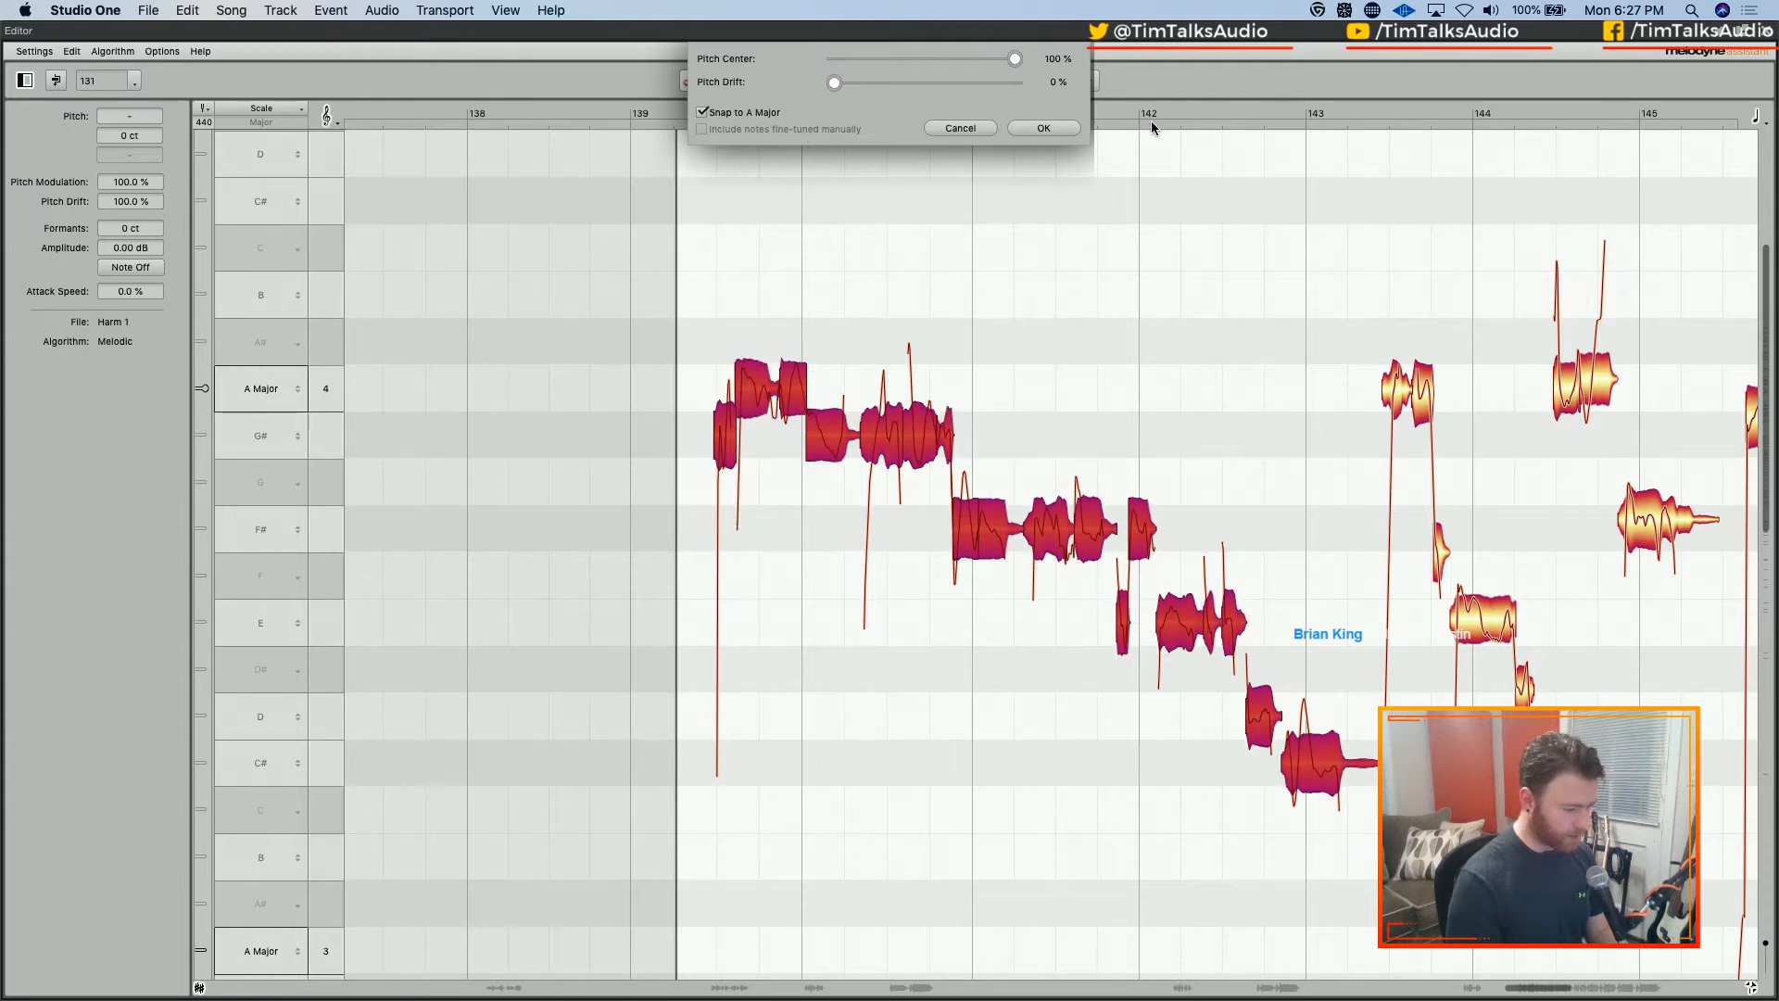
click(1045, 128)
key(space)
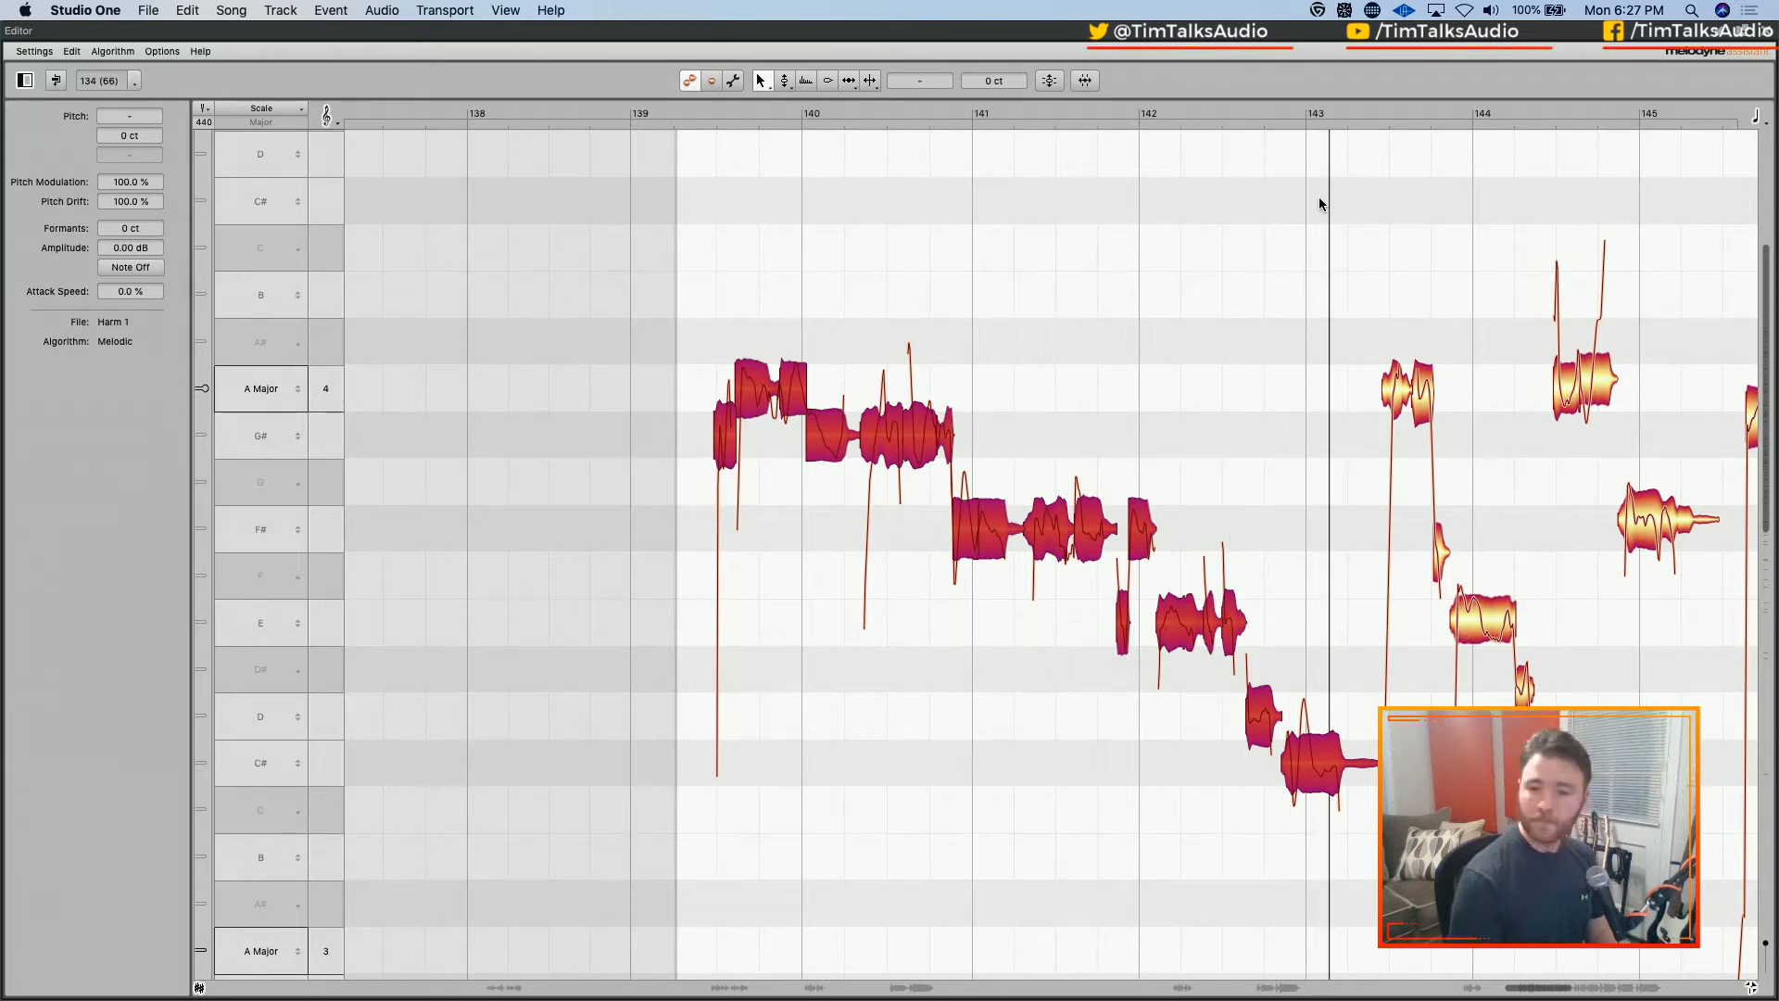
key(space)
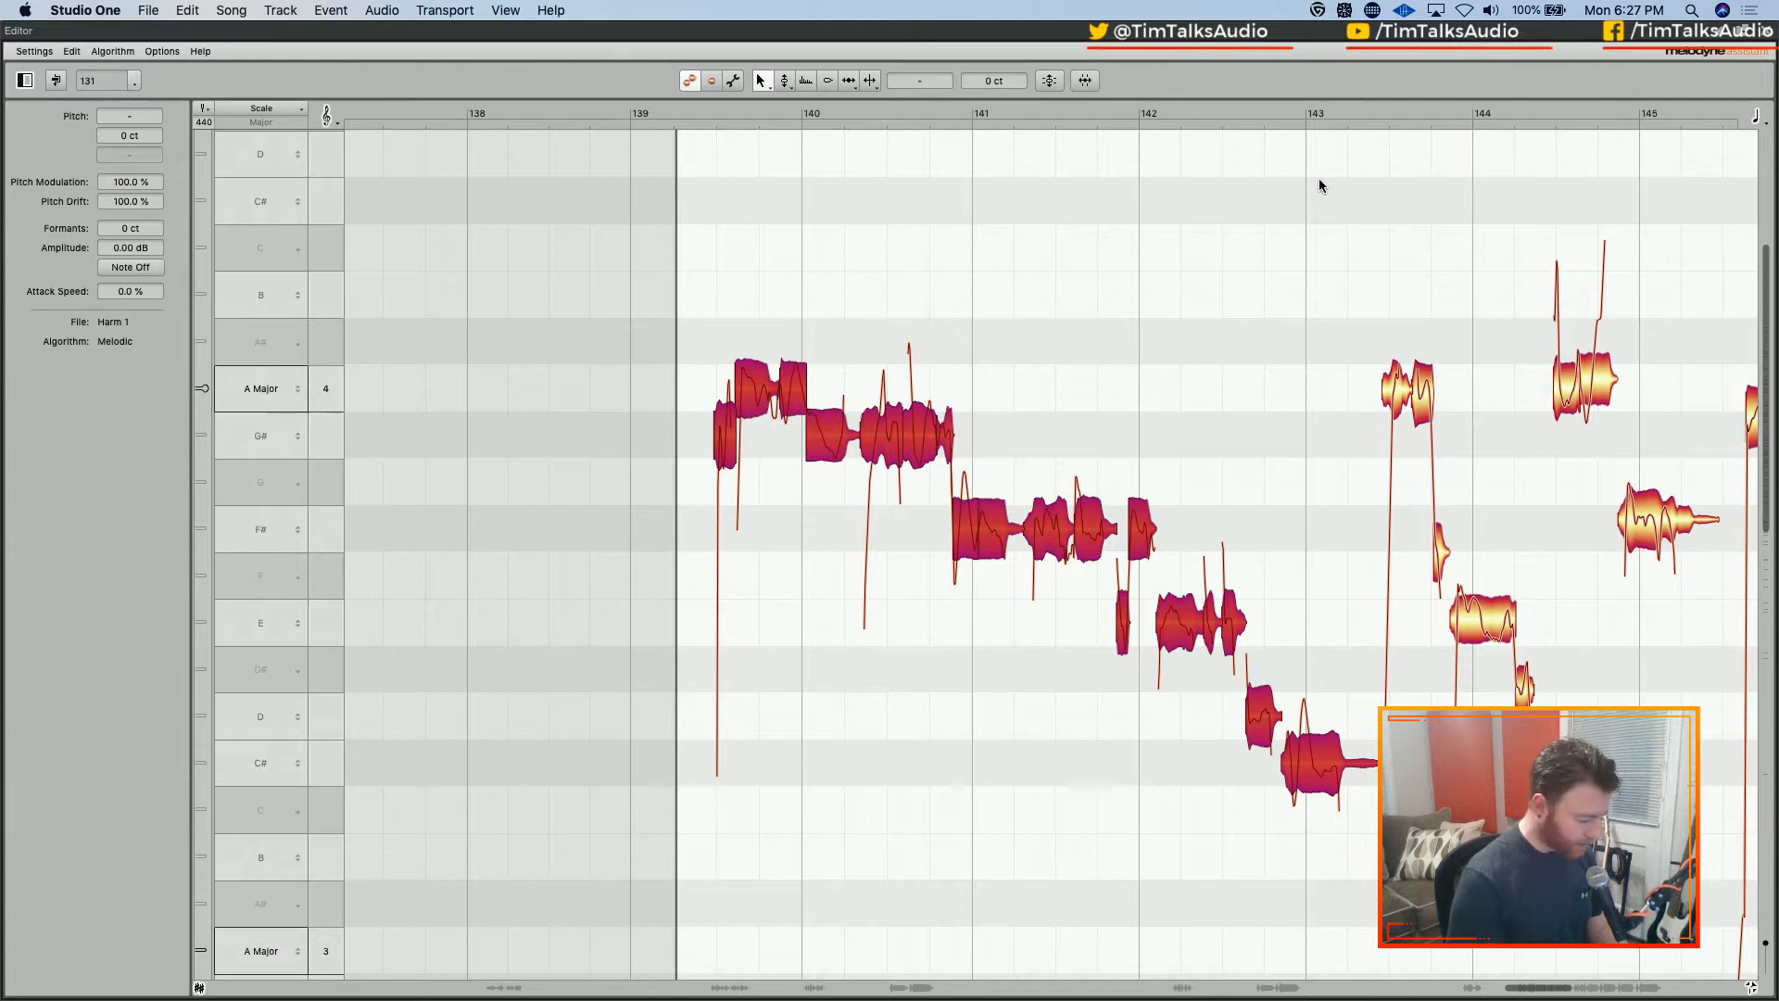
Select all the notes, correct their pitch with Snap to A Major and Pitch Center at 100%, and close the detached editor
click(1554, 158)
click(1050, 81)
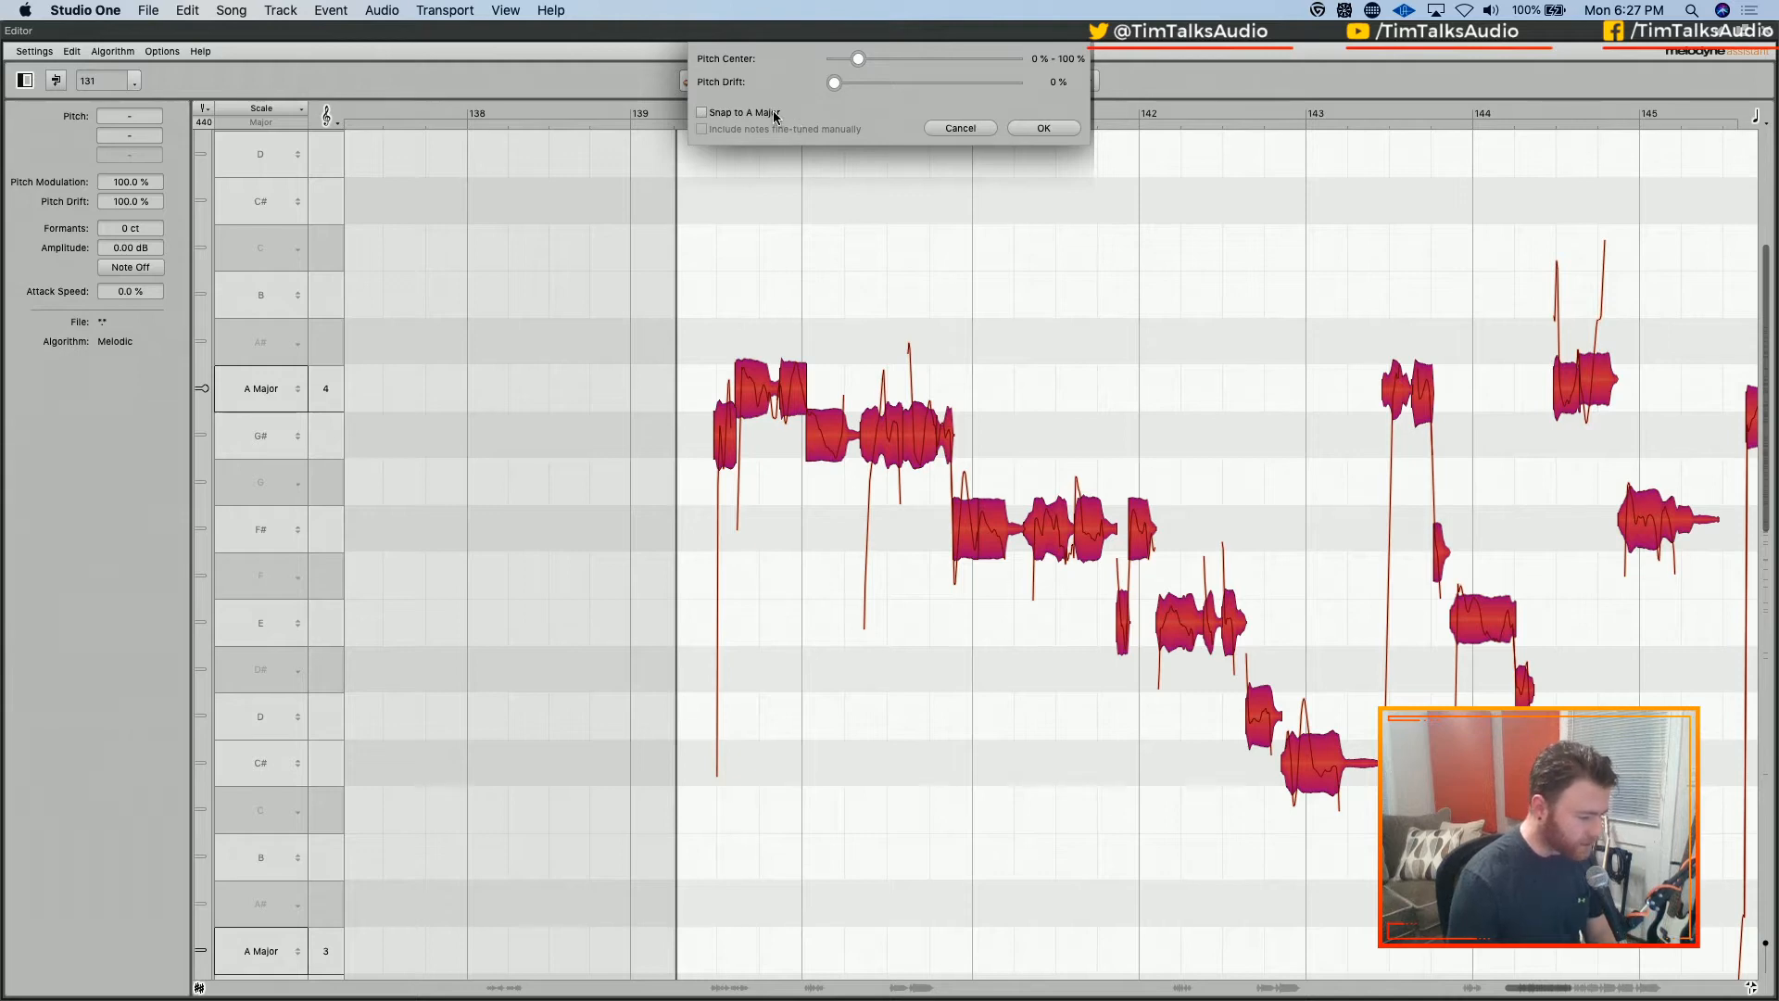
click(702, 112)
drag(854, 58, 1107, 55)
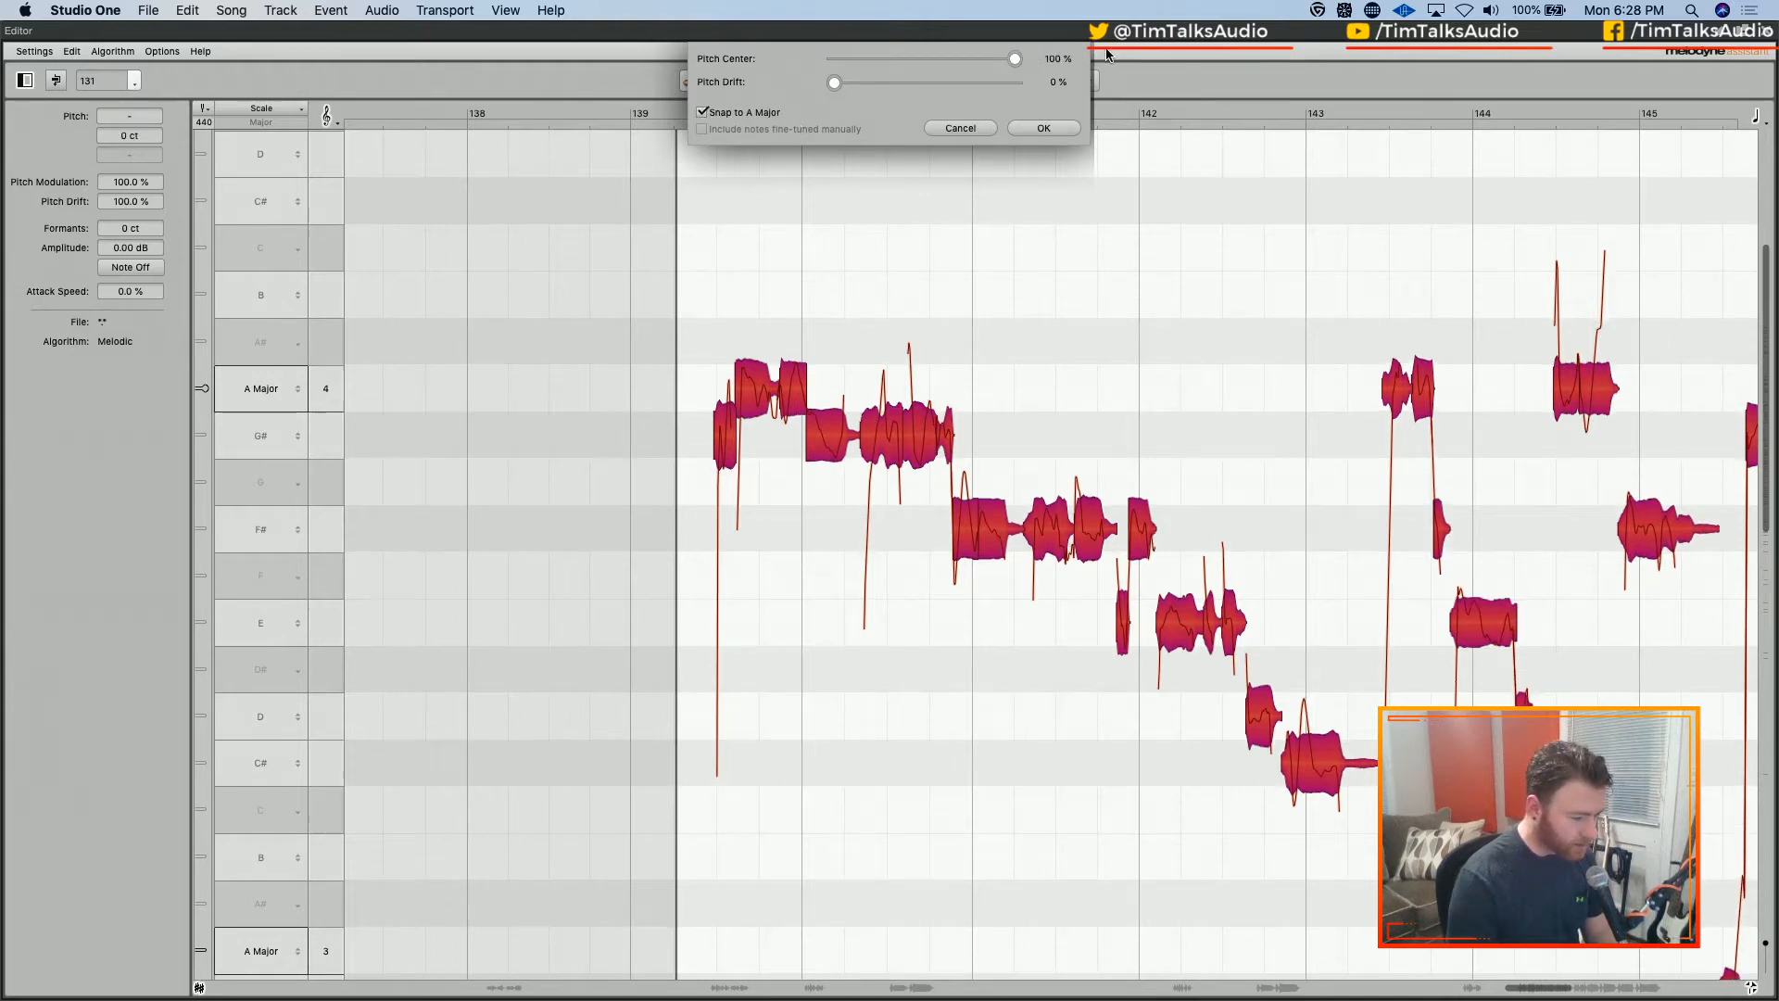
click(1043, 127)
click(1768, 42)
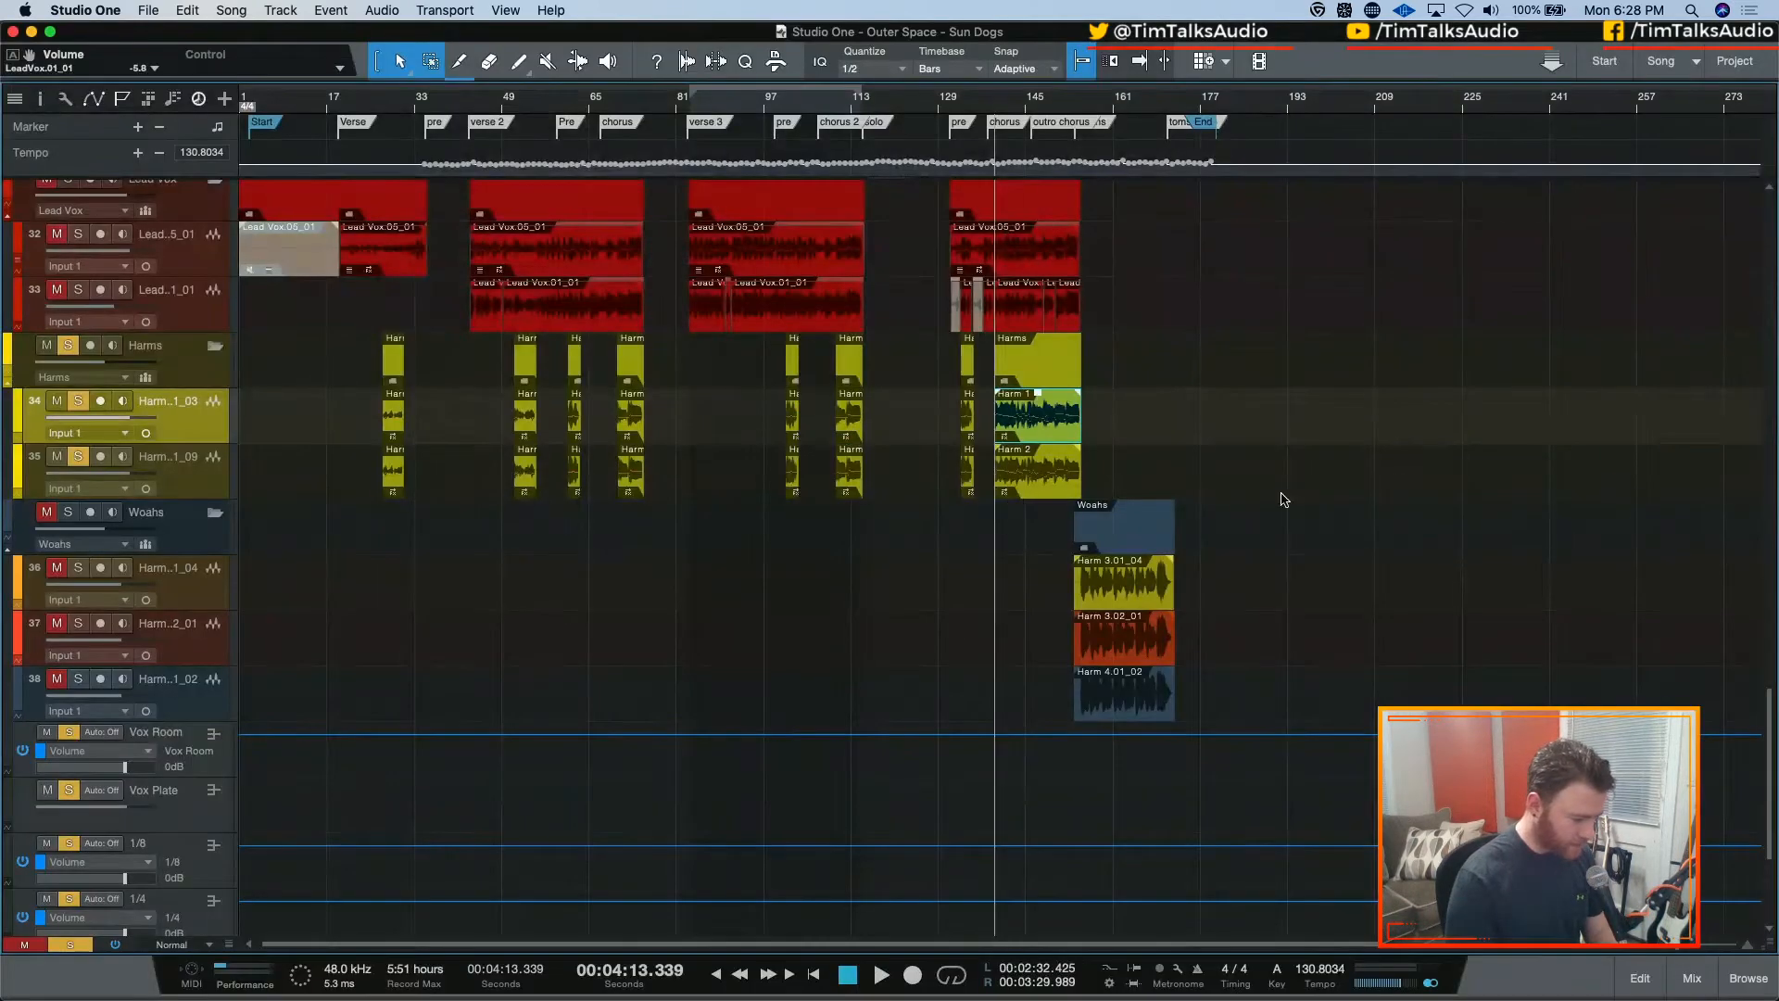
Select all harmony events on tracks 34 and 35 and open them together in Melodyne
drag(237, 447, 177, 408)
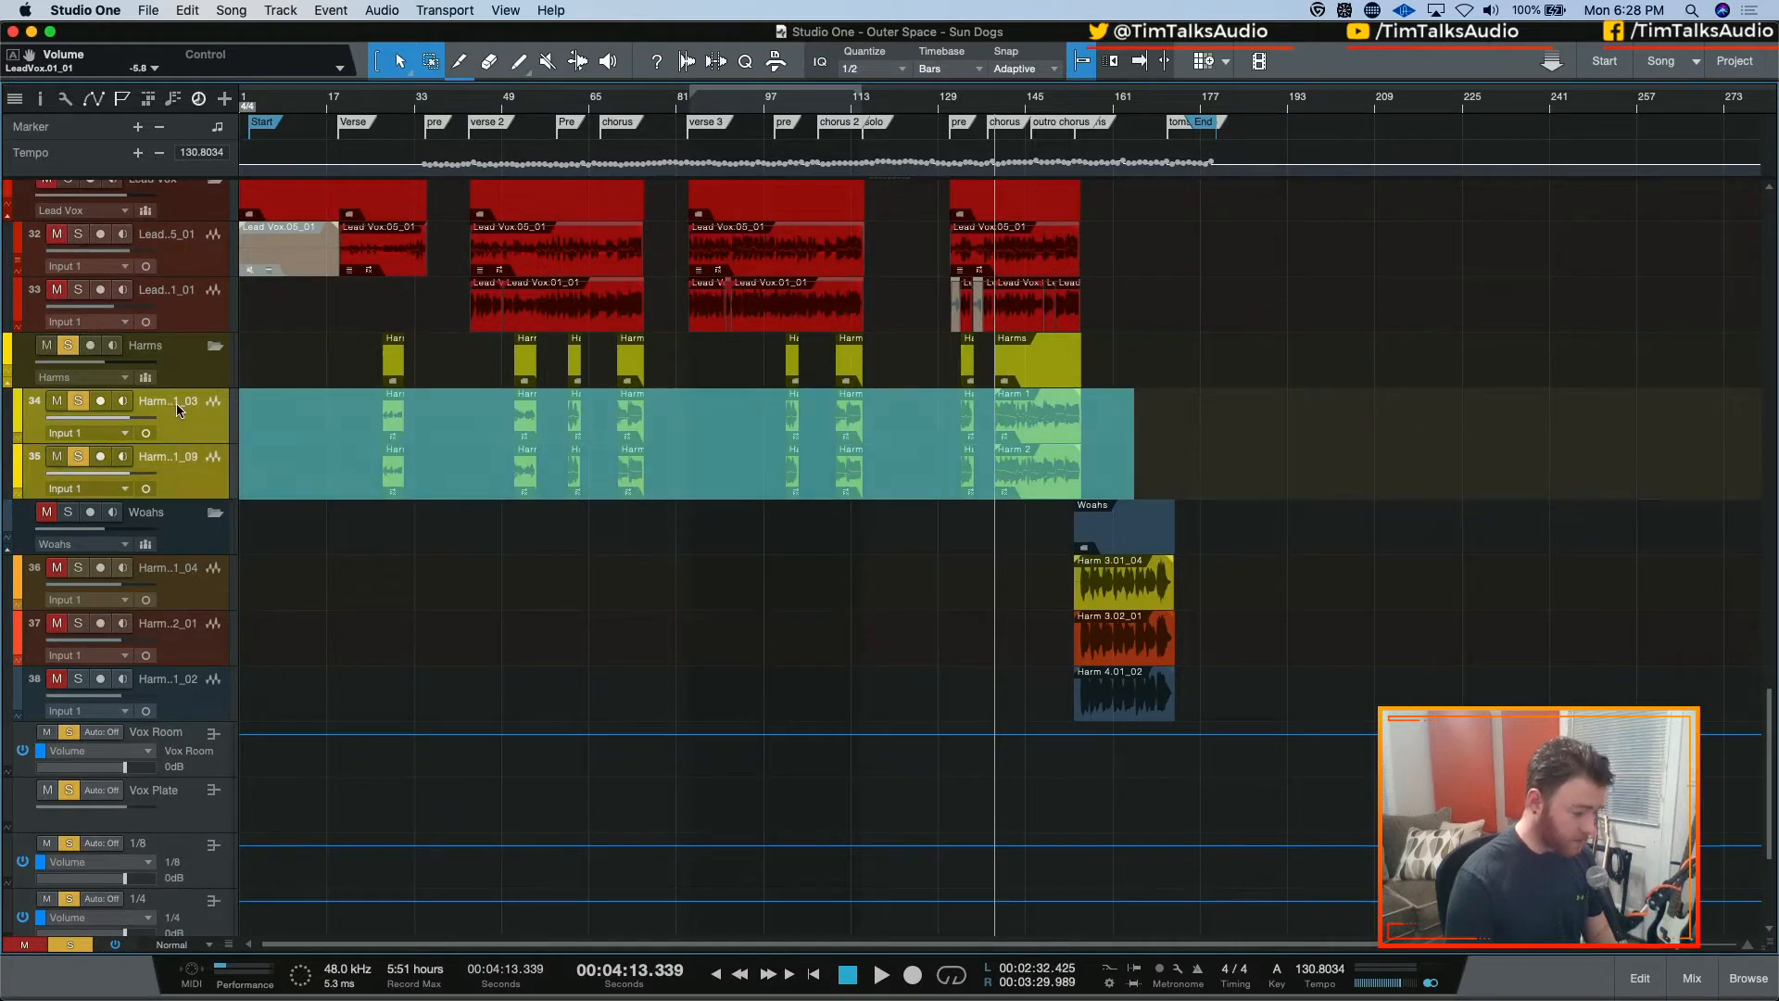
click(1172, 408)
drag(1101, 410, 380, 469)
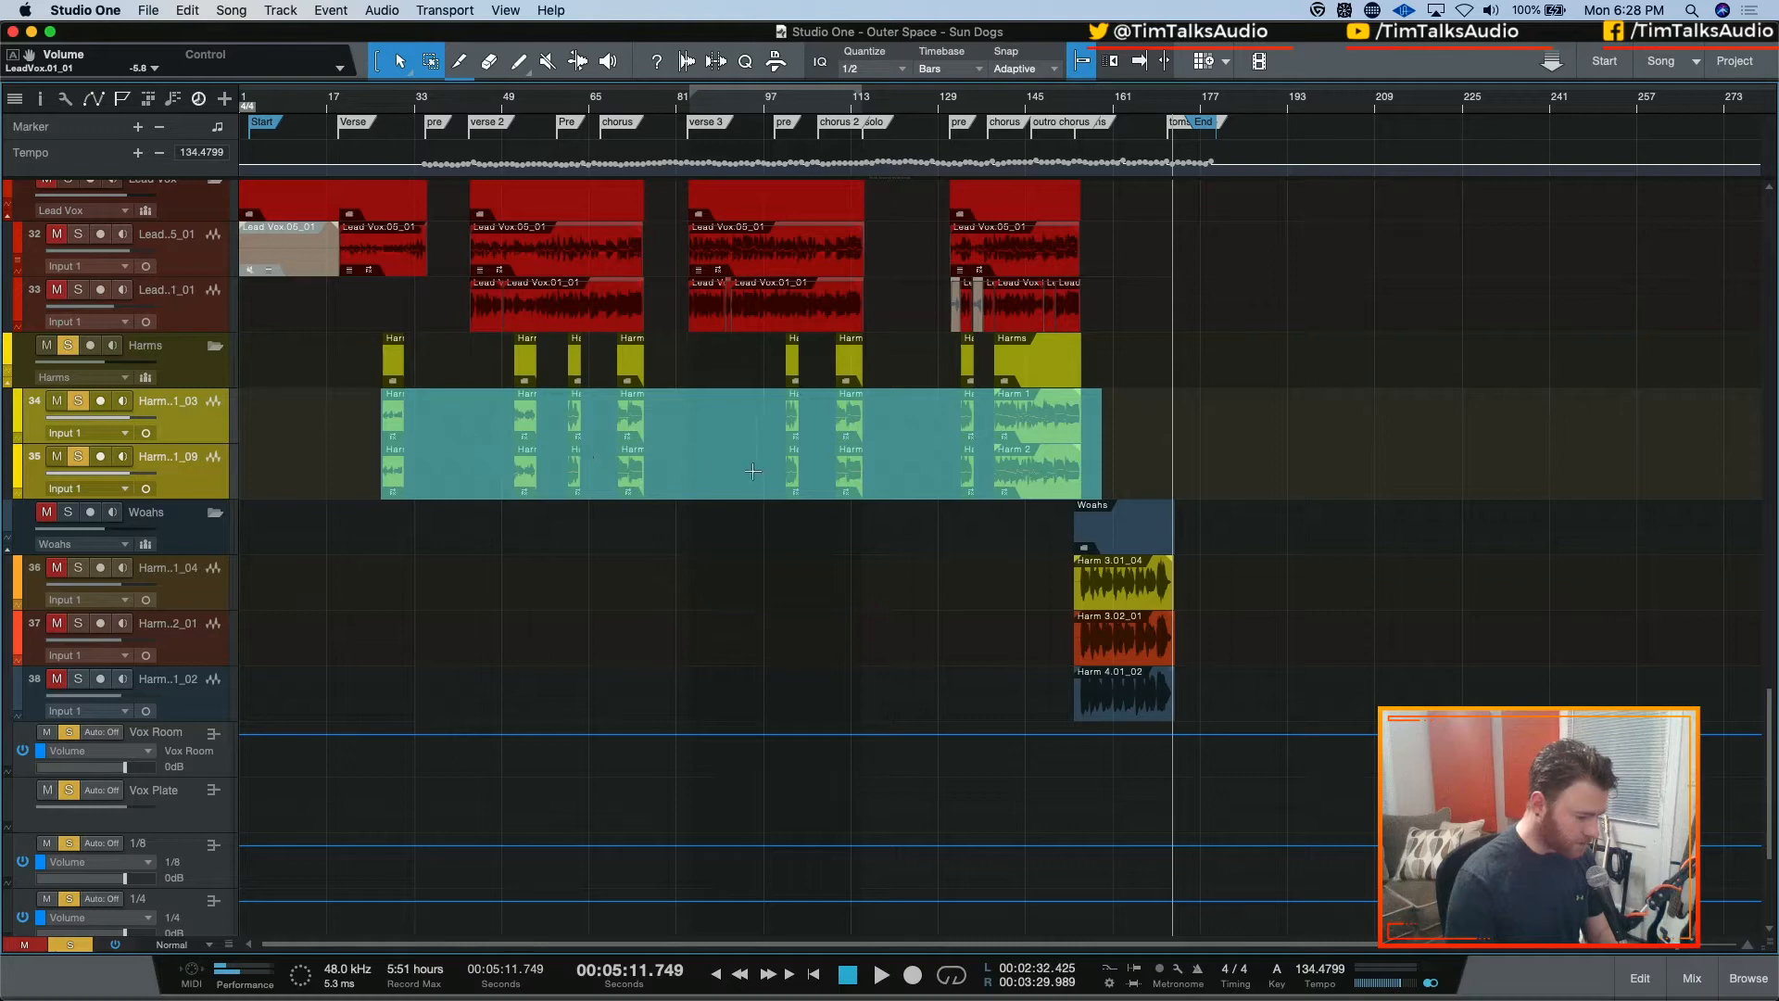
click(1151, 427)
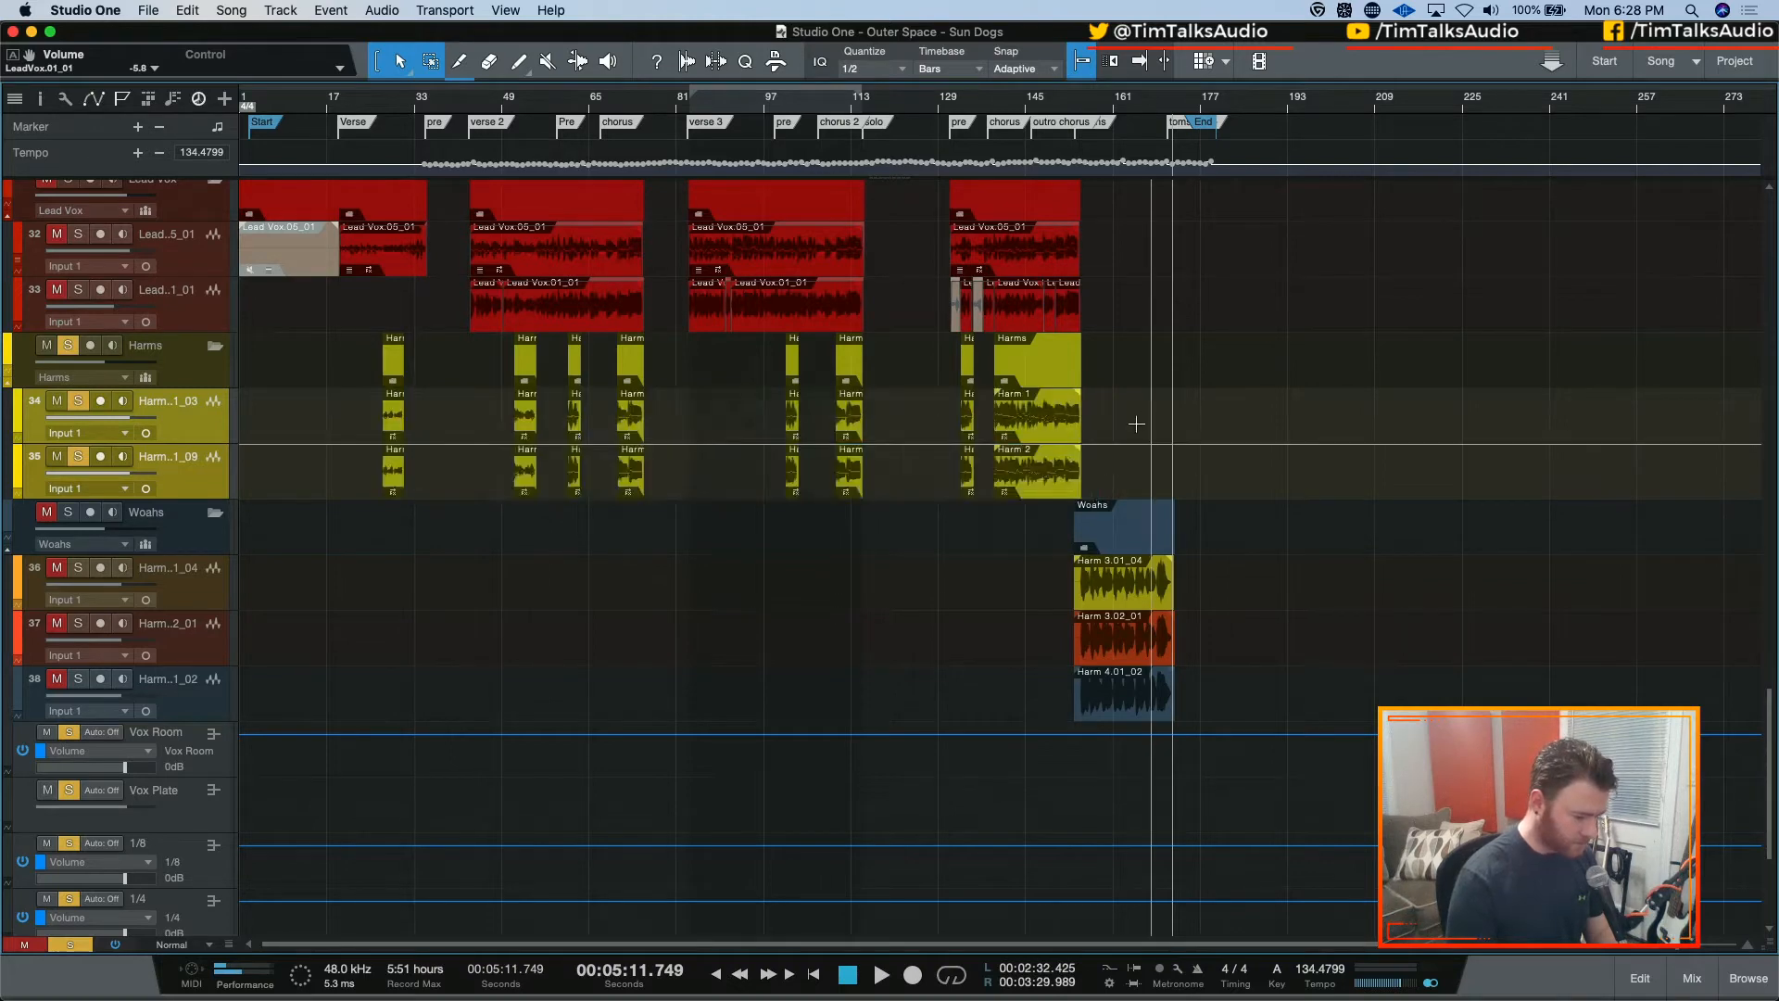
click(1061, 483)
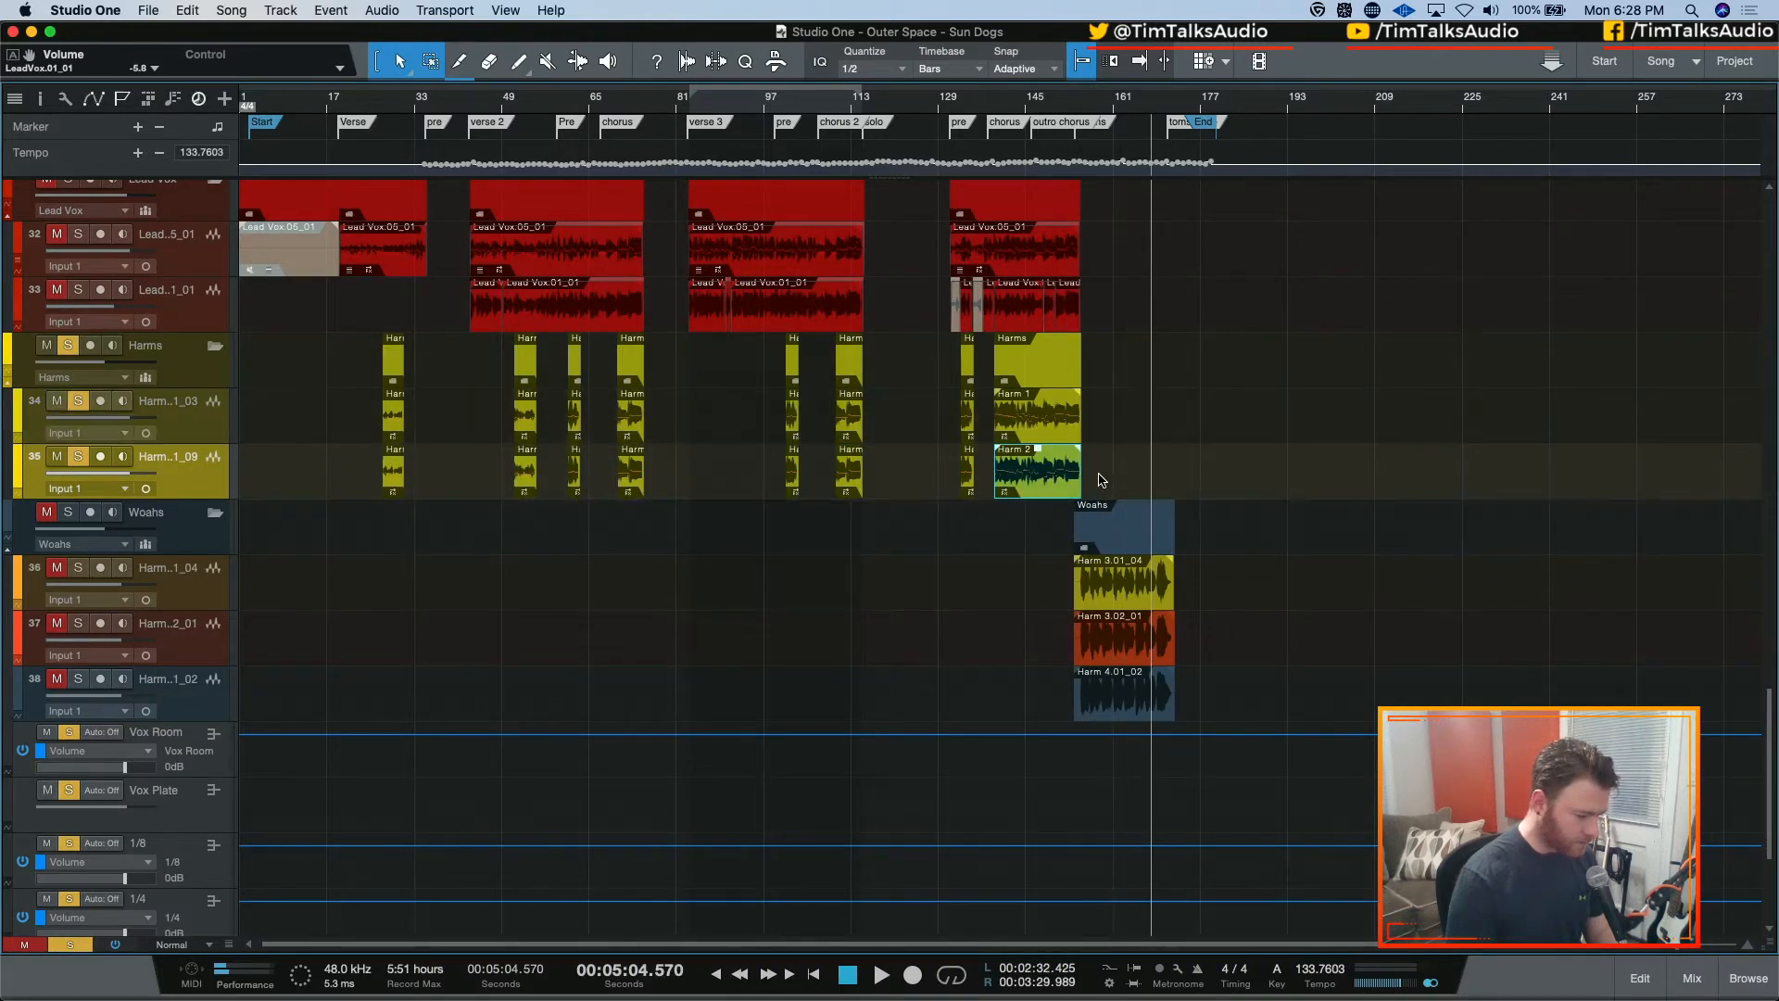
drag(1099, 488, 829, 398)
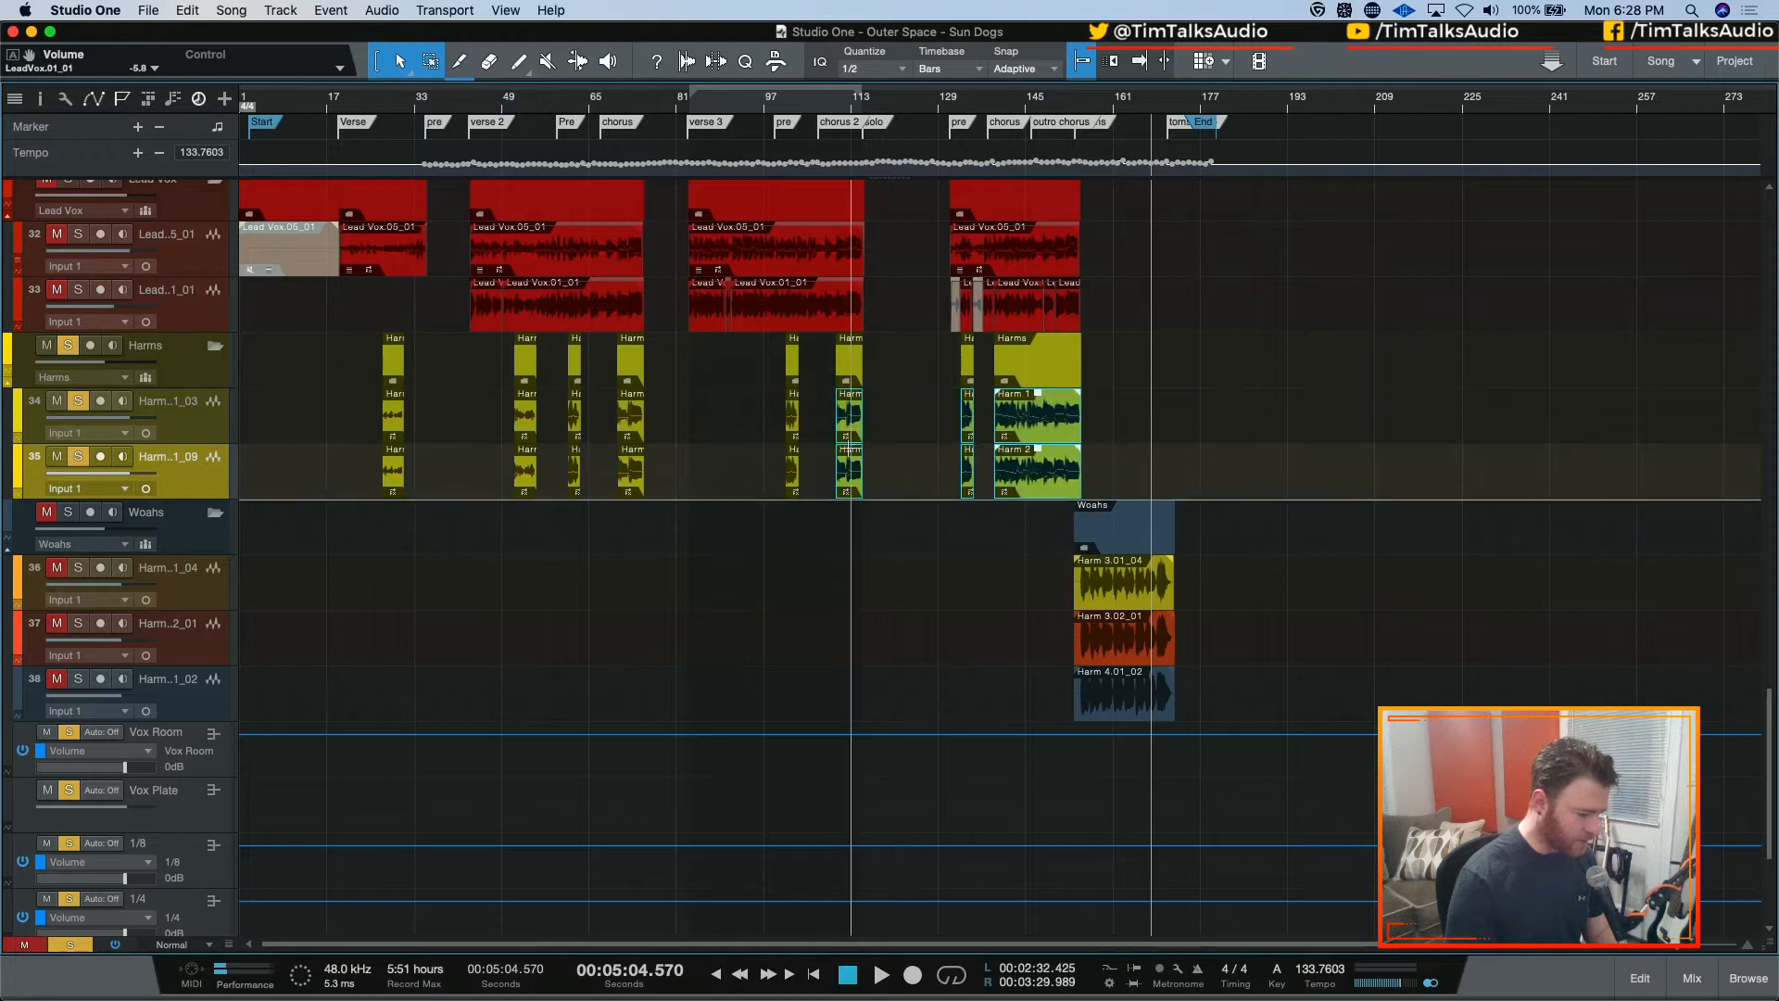
drag(820, 470, 313, 393)
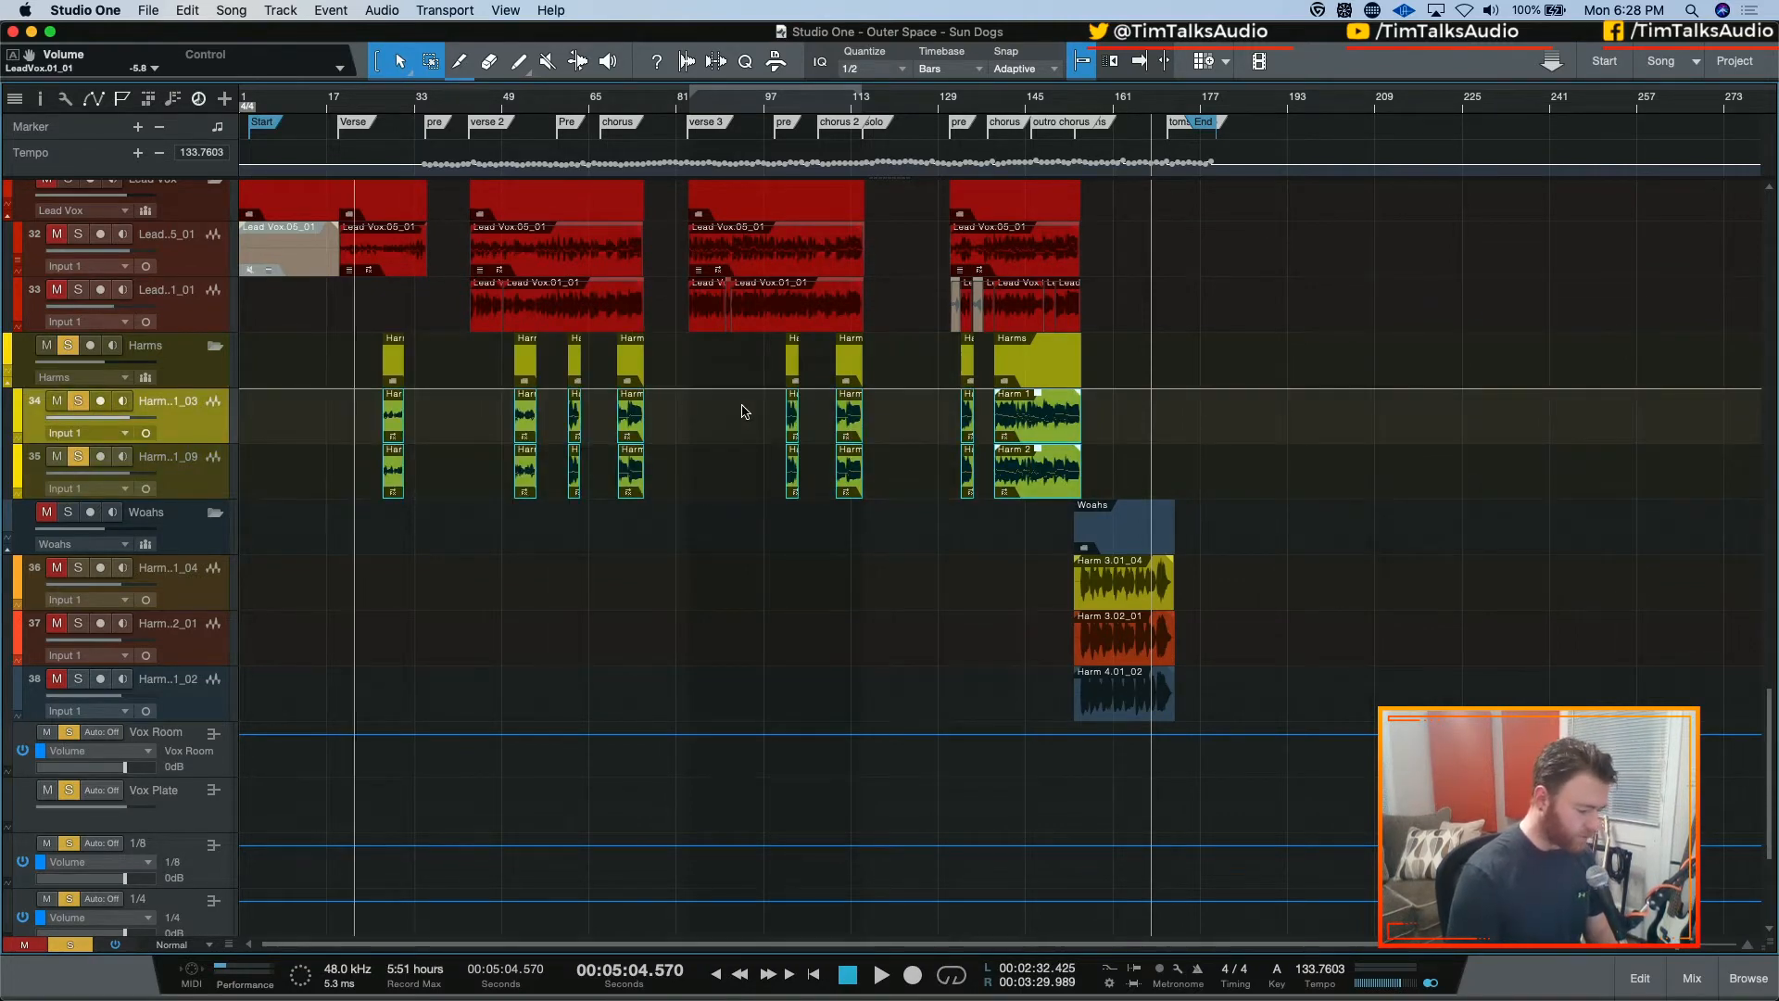
key(super+m)
Select every note and reapply pitch correction with Snap to A Major and Pitch Center at 100%
key(super+a)
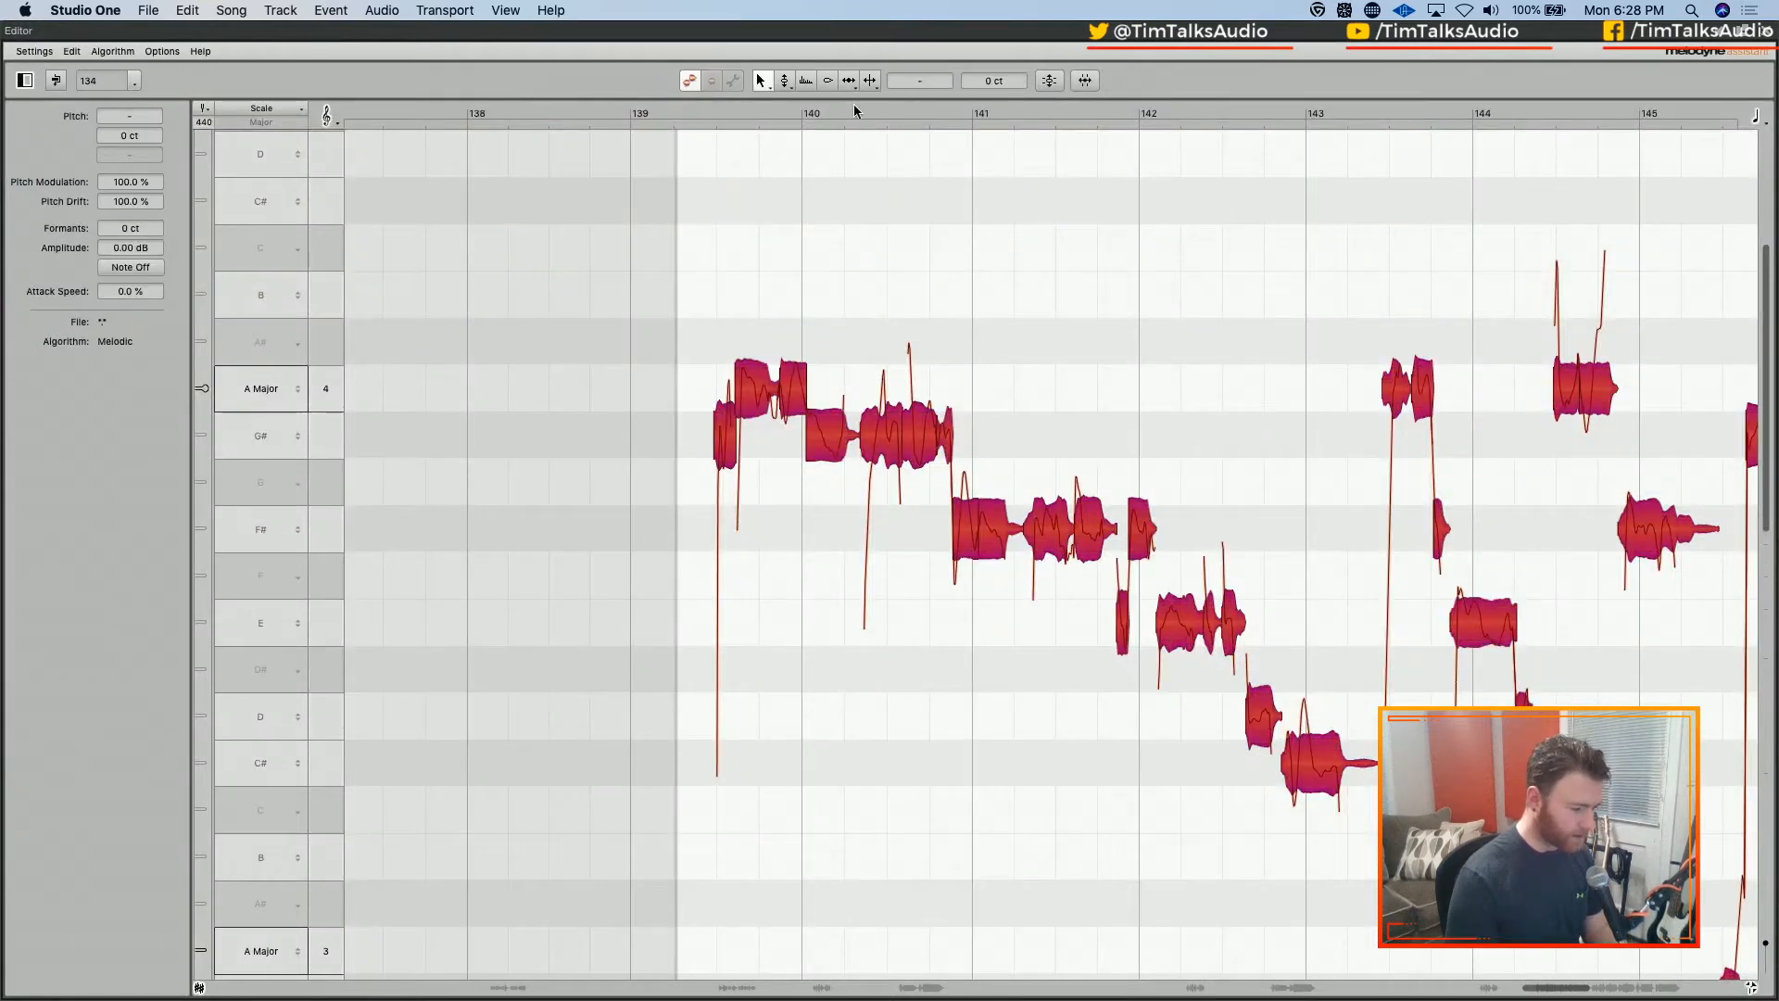
click(1049, 82)
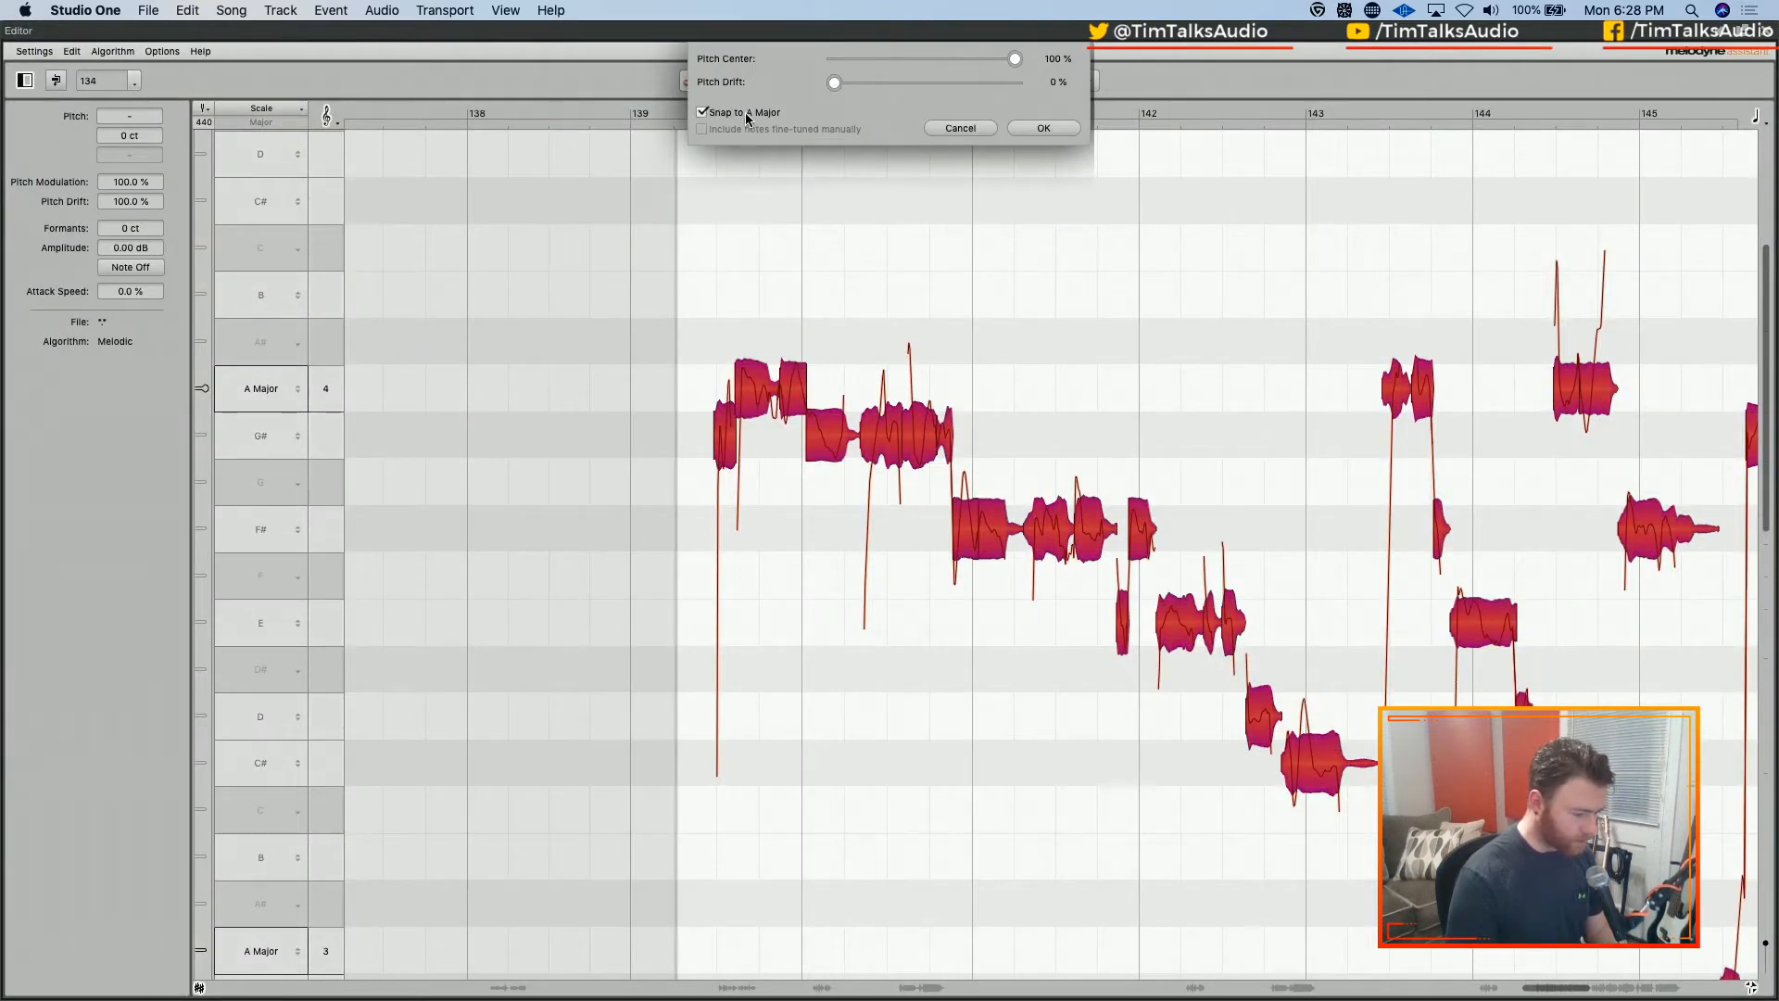
click(1045, 129)
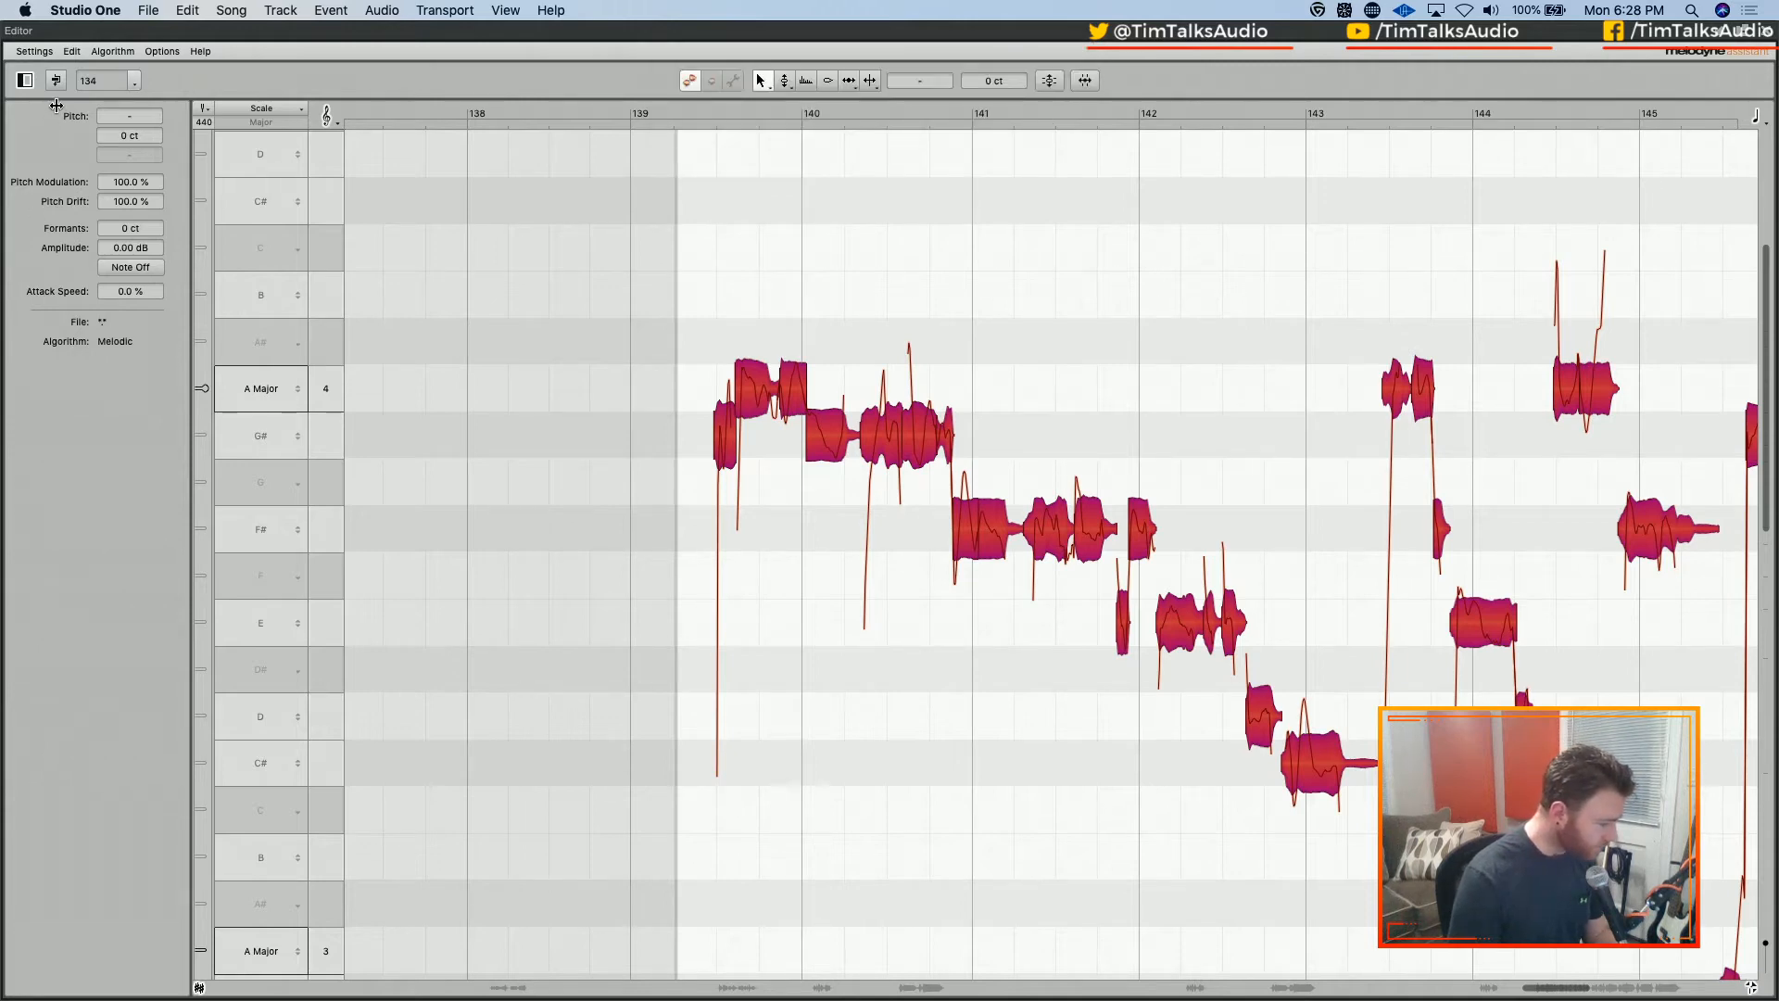
Toggle the note inspector off and on, and dock the Melodyne editor below the arrangement
click(25, 81)
click(25, 80)
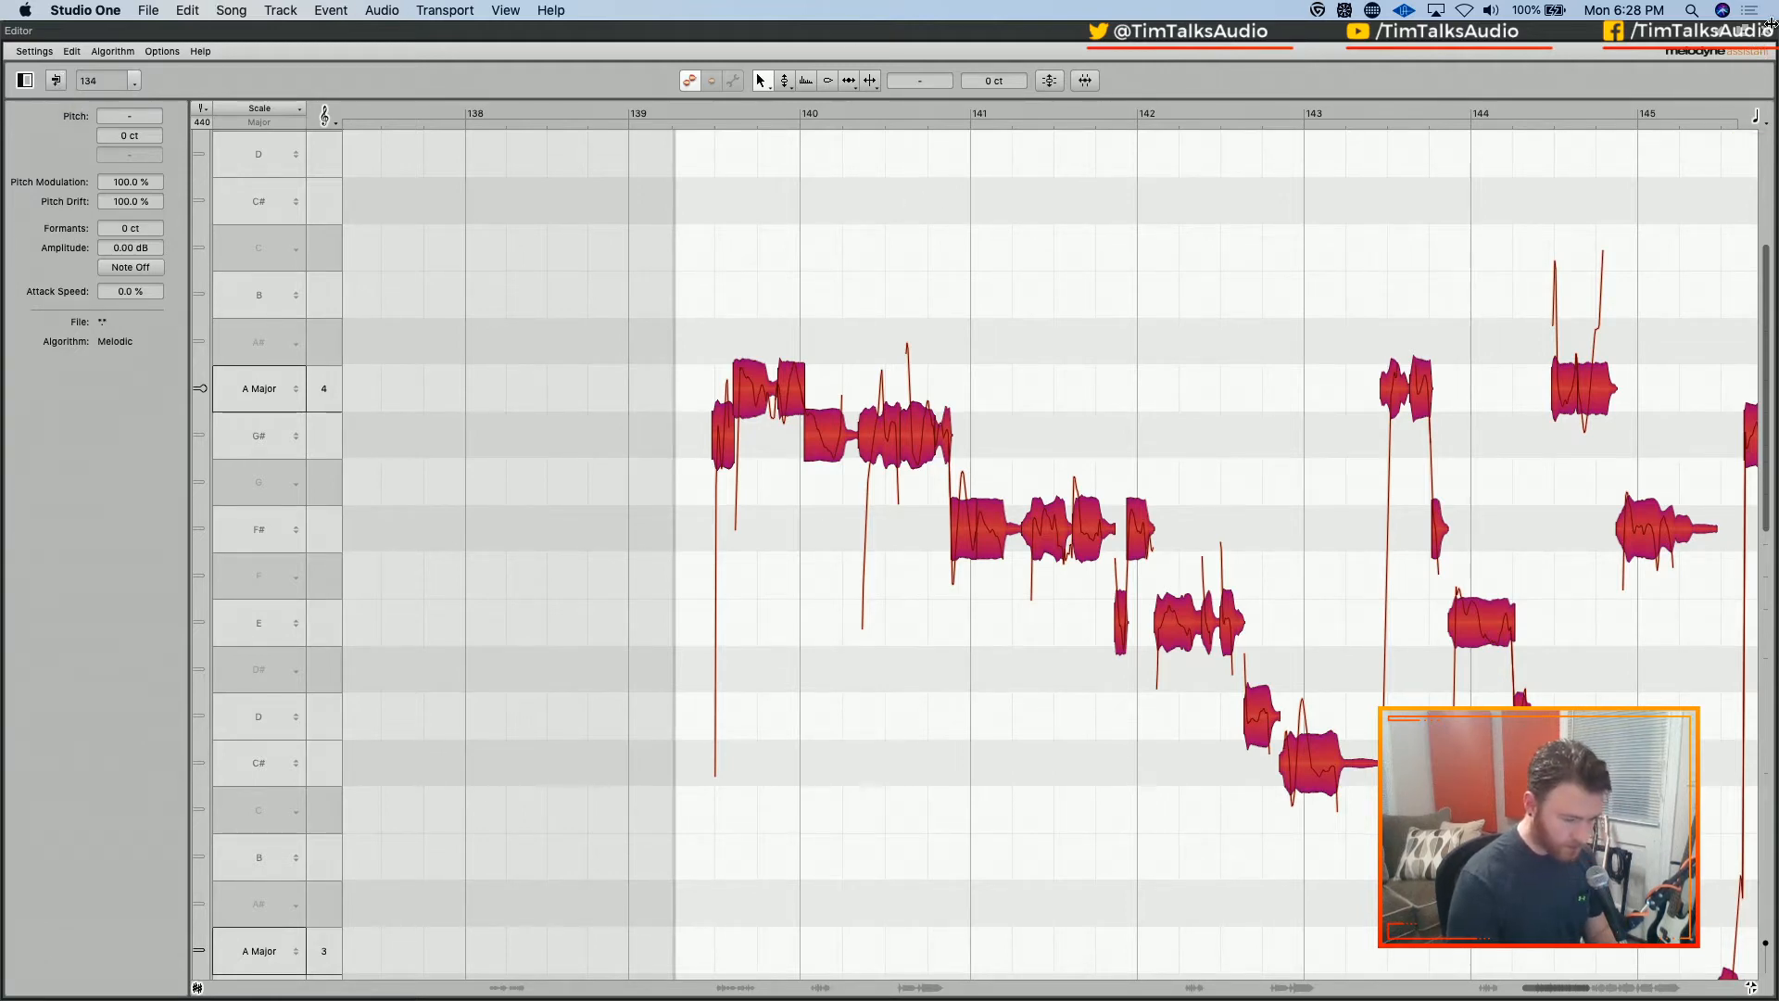
click(1727, 40)
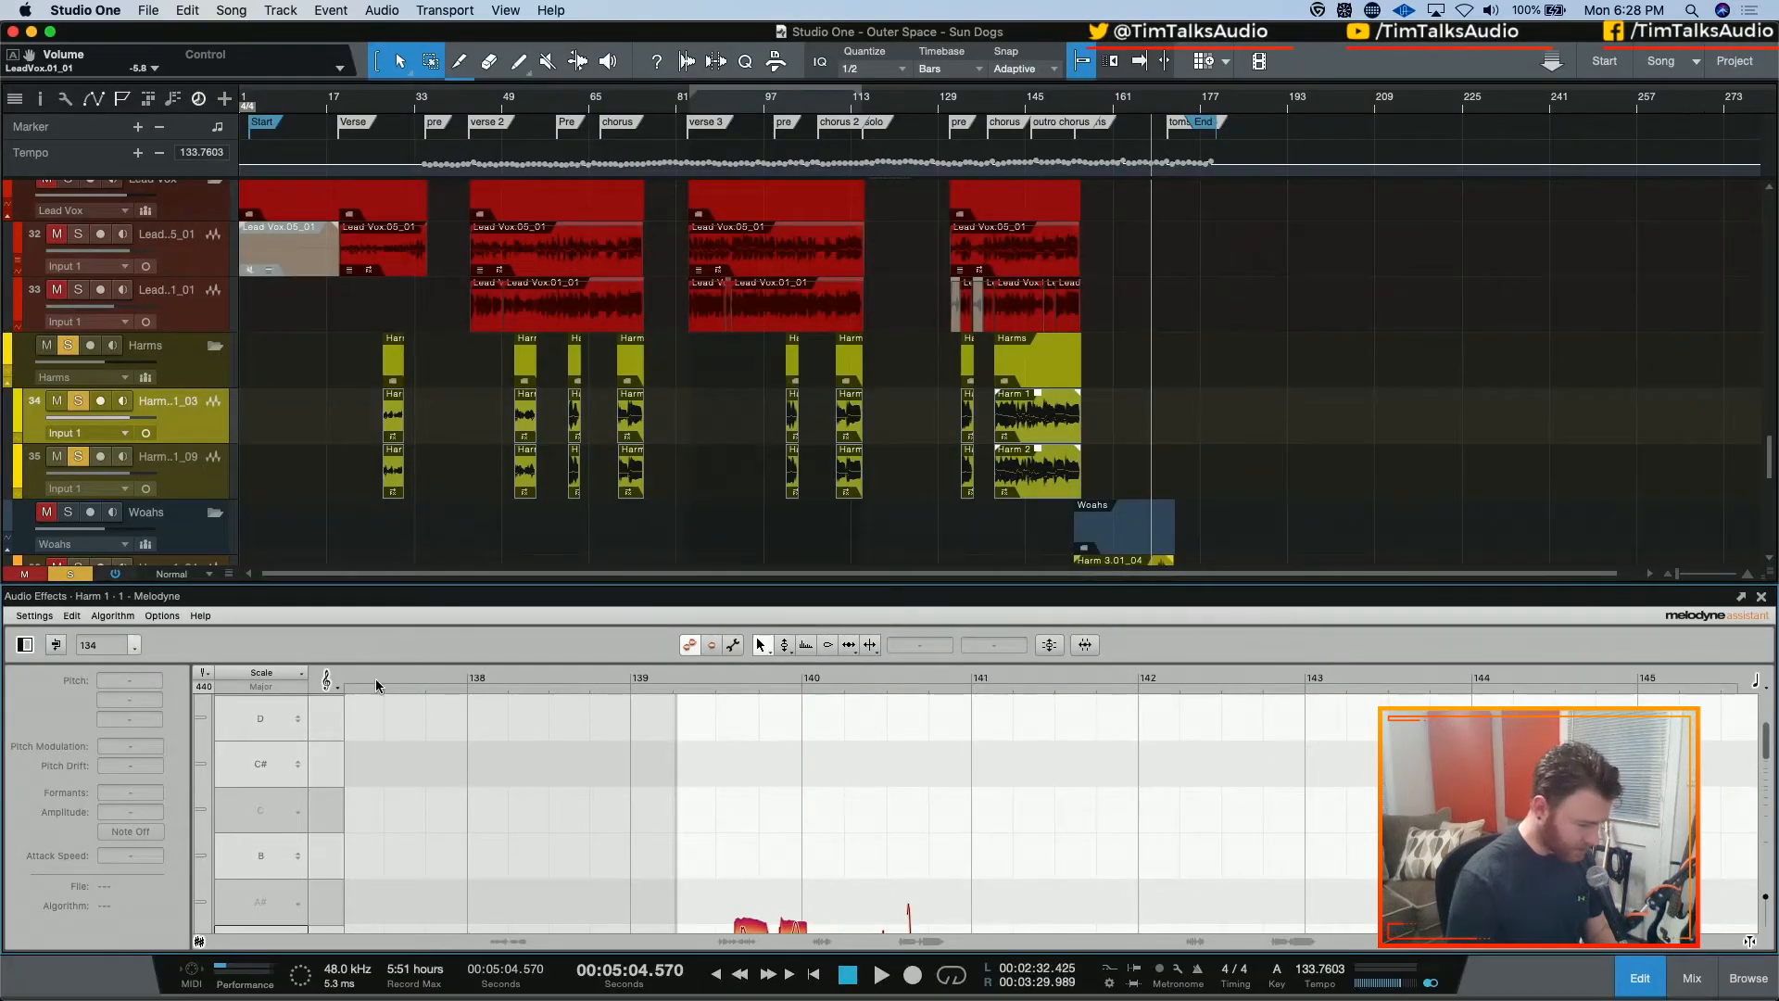
Select all the Harm 2 events on track 35, from the verse through the outro chorus
click(1066, 472)
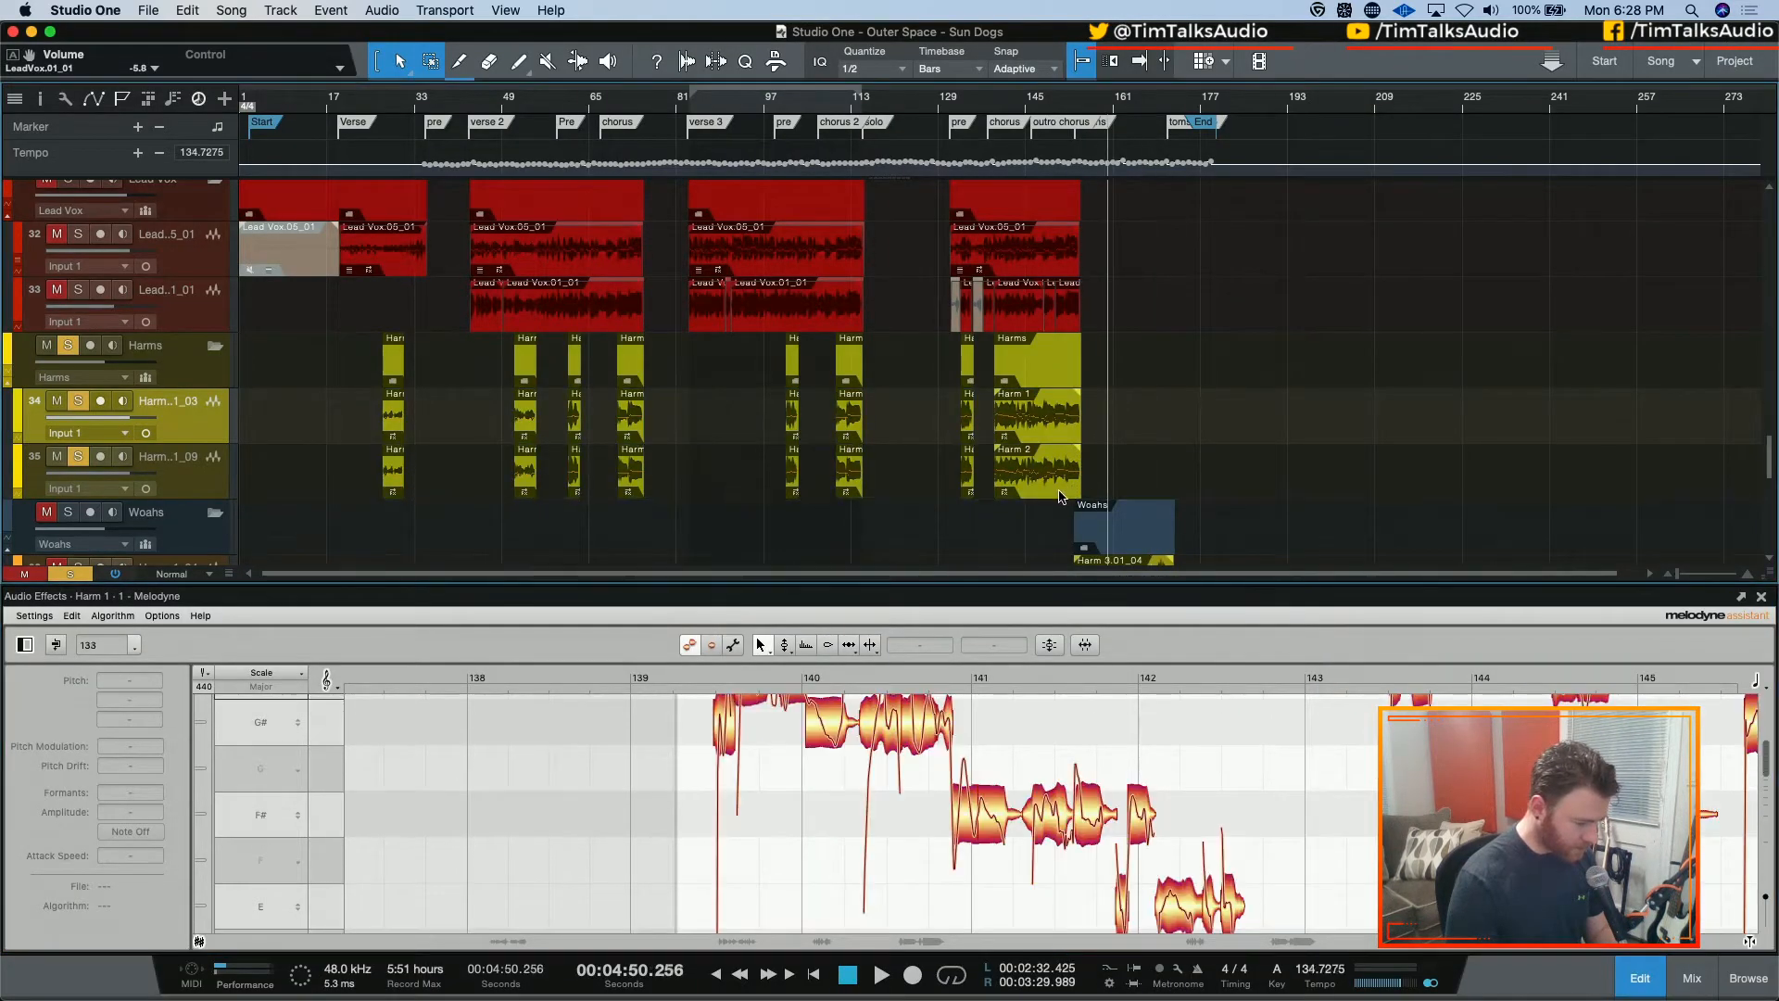
shift+click(390, 472)
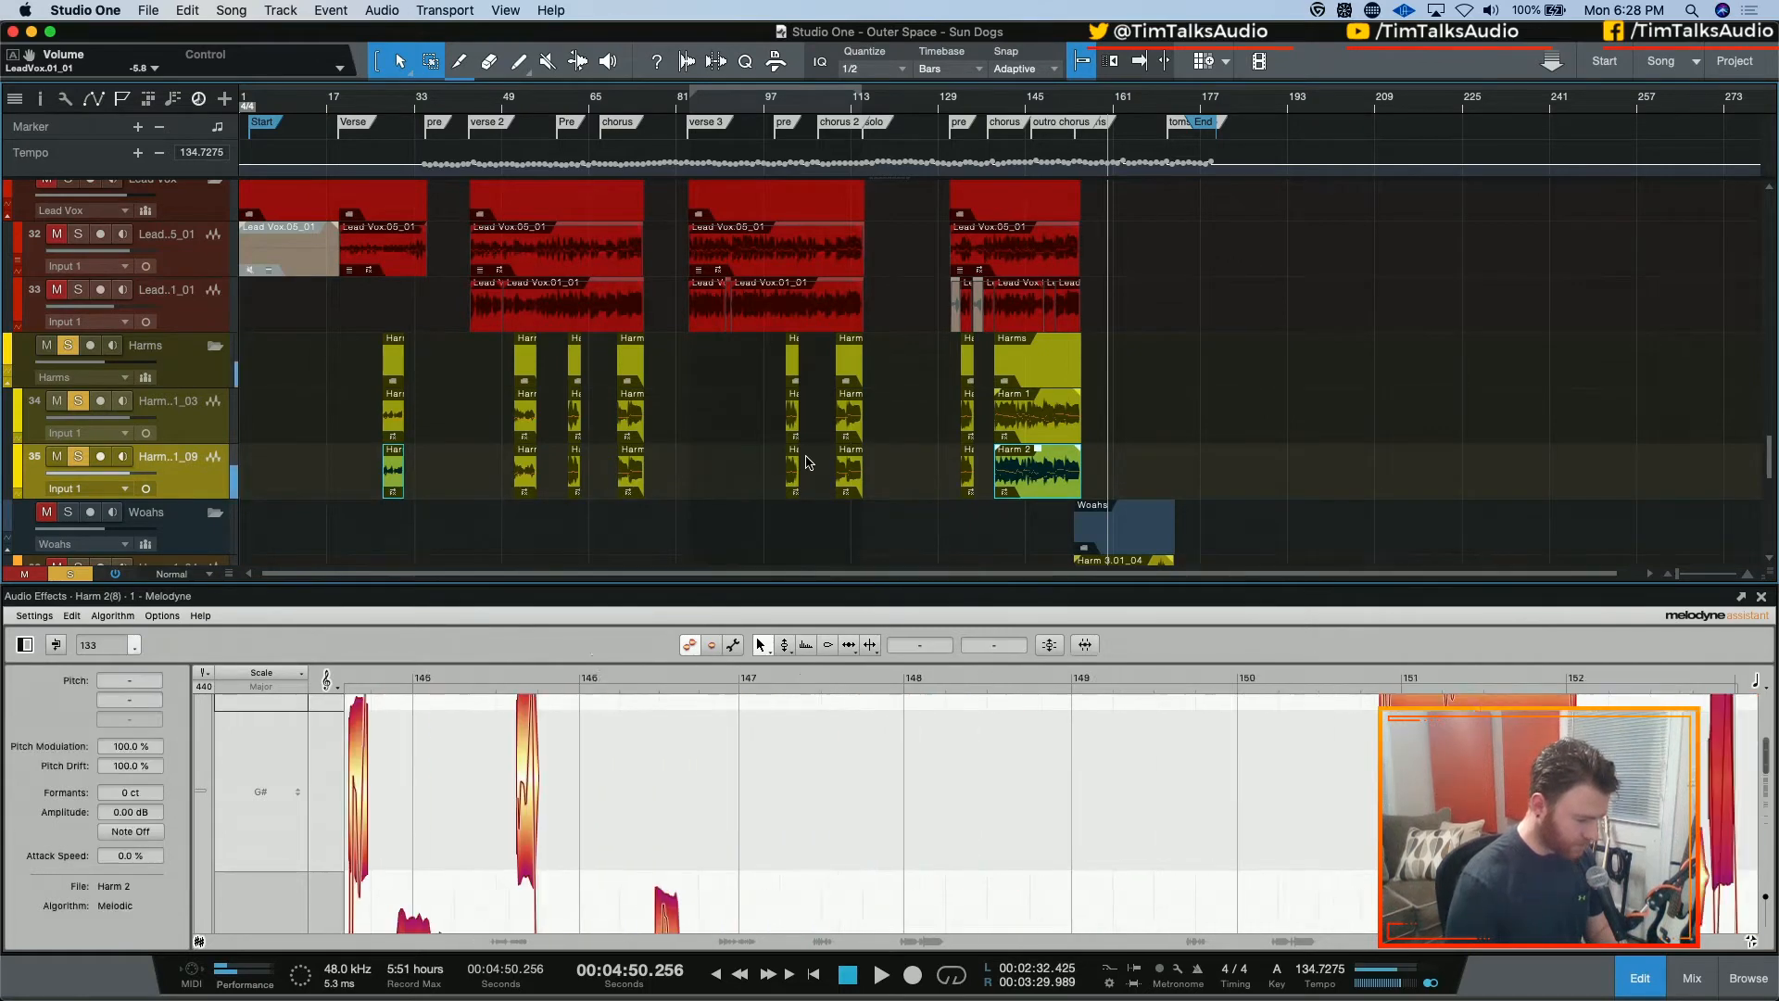
shift+click(965, 482)
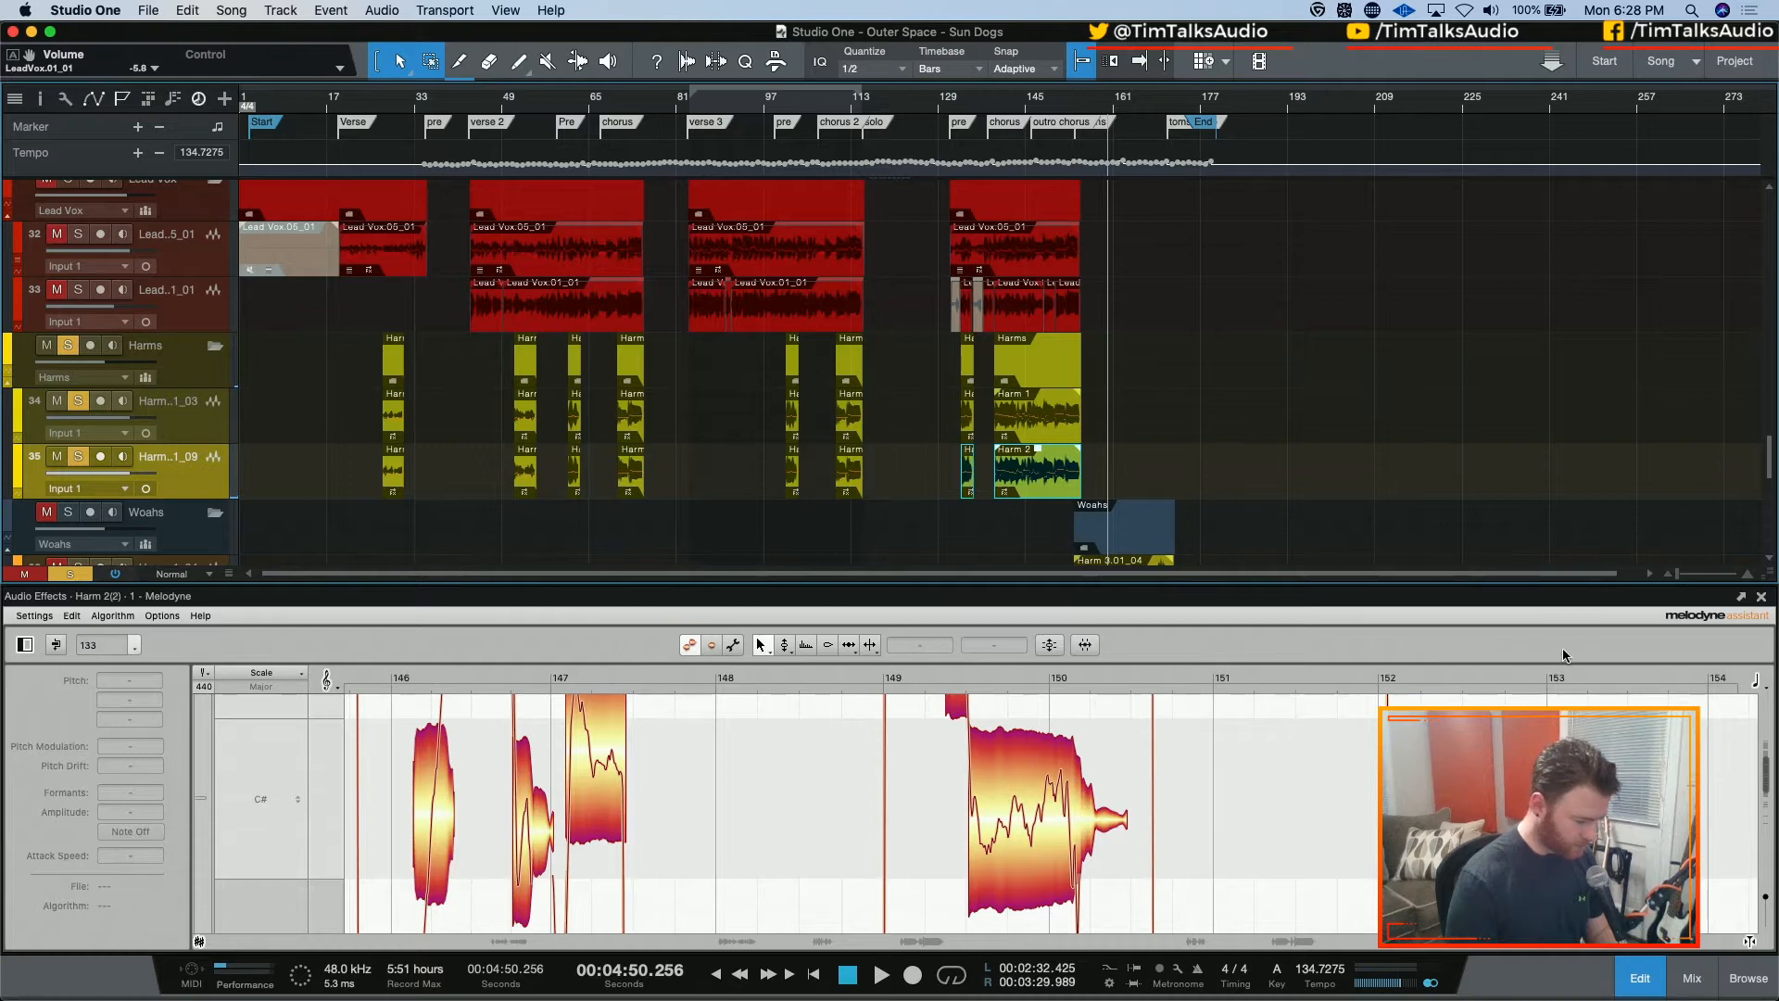
shift+click(848, 480)
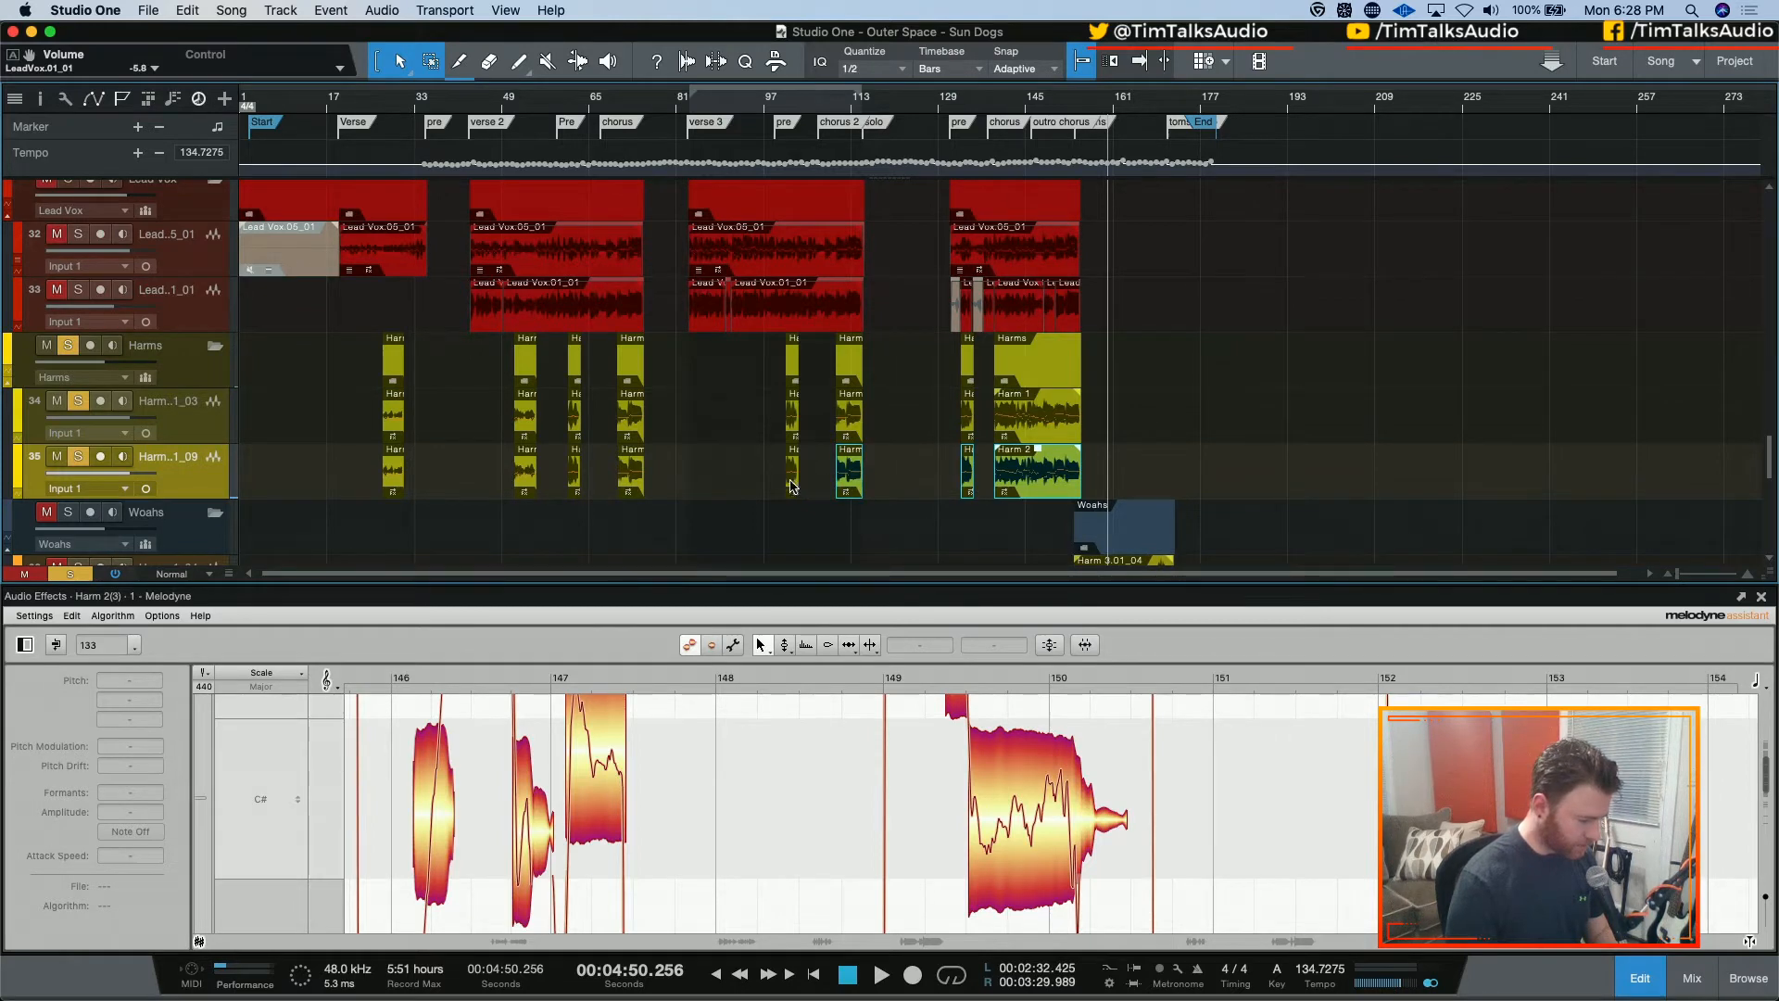
shift+click(792, 481)
shift+click(642, 482)
shift+click(580, 482)
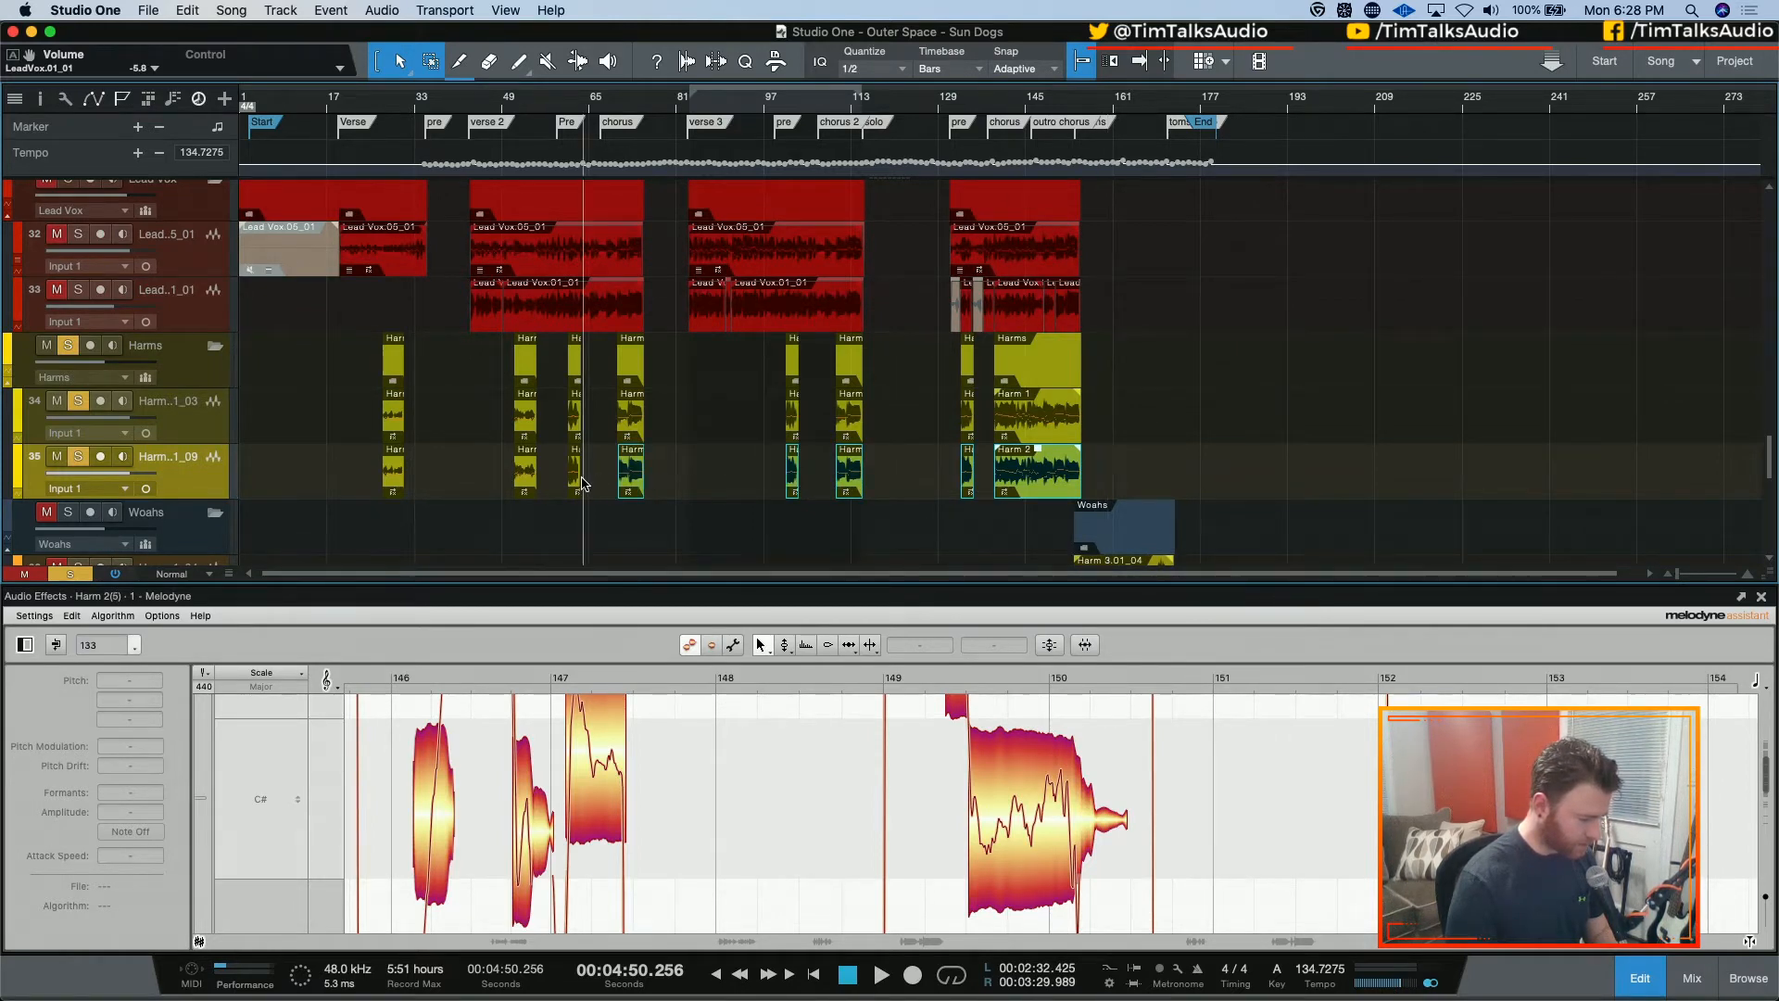
shift+click(520, 477)
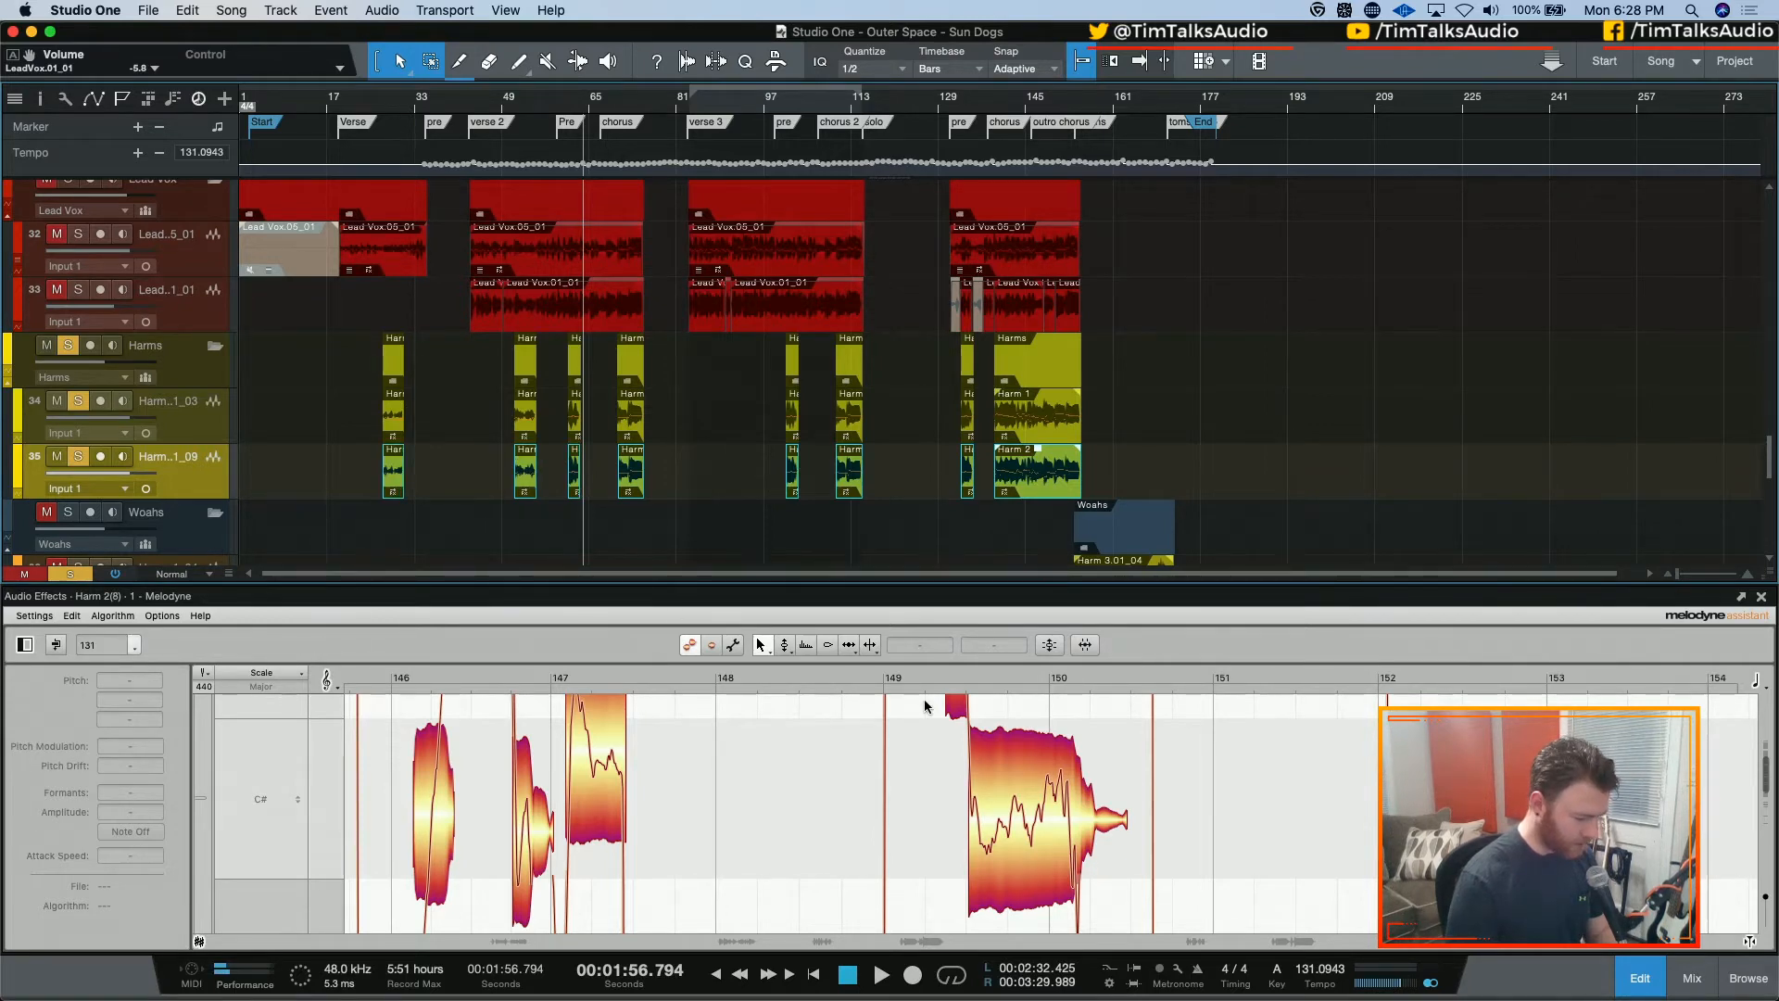
Correct the pitch of the selected Harm 2 events with Snap to A Major and Pitch Center at 100%
click(1049, 644)
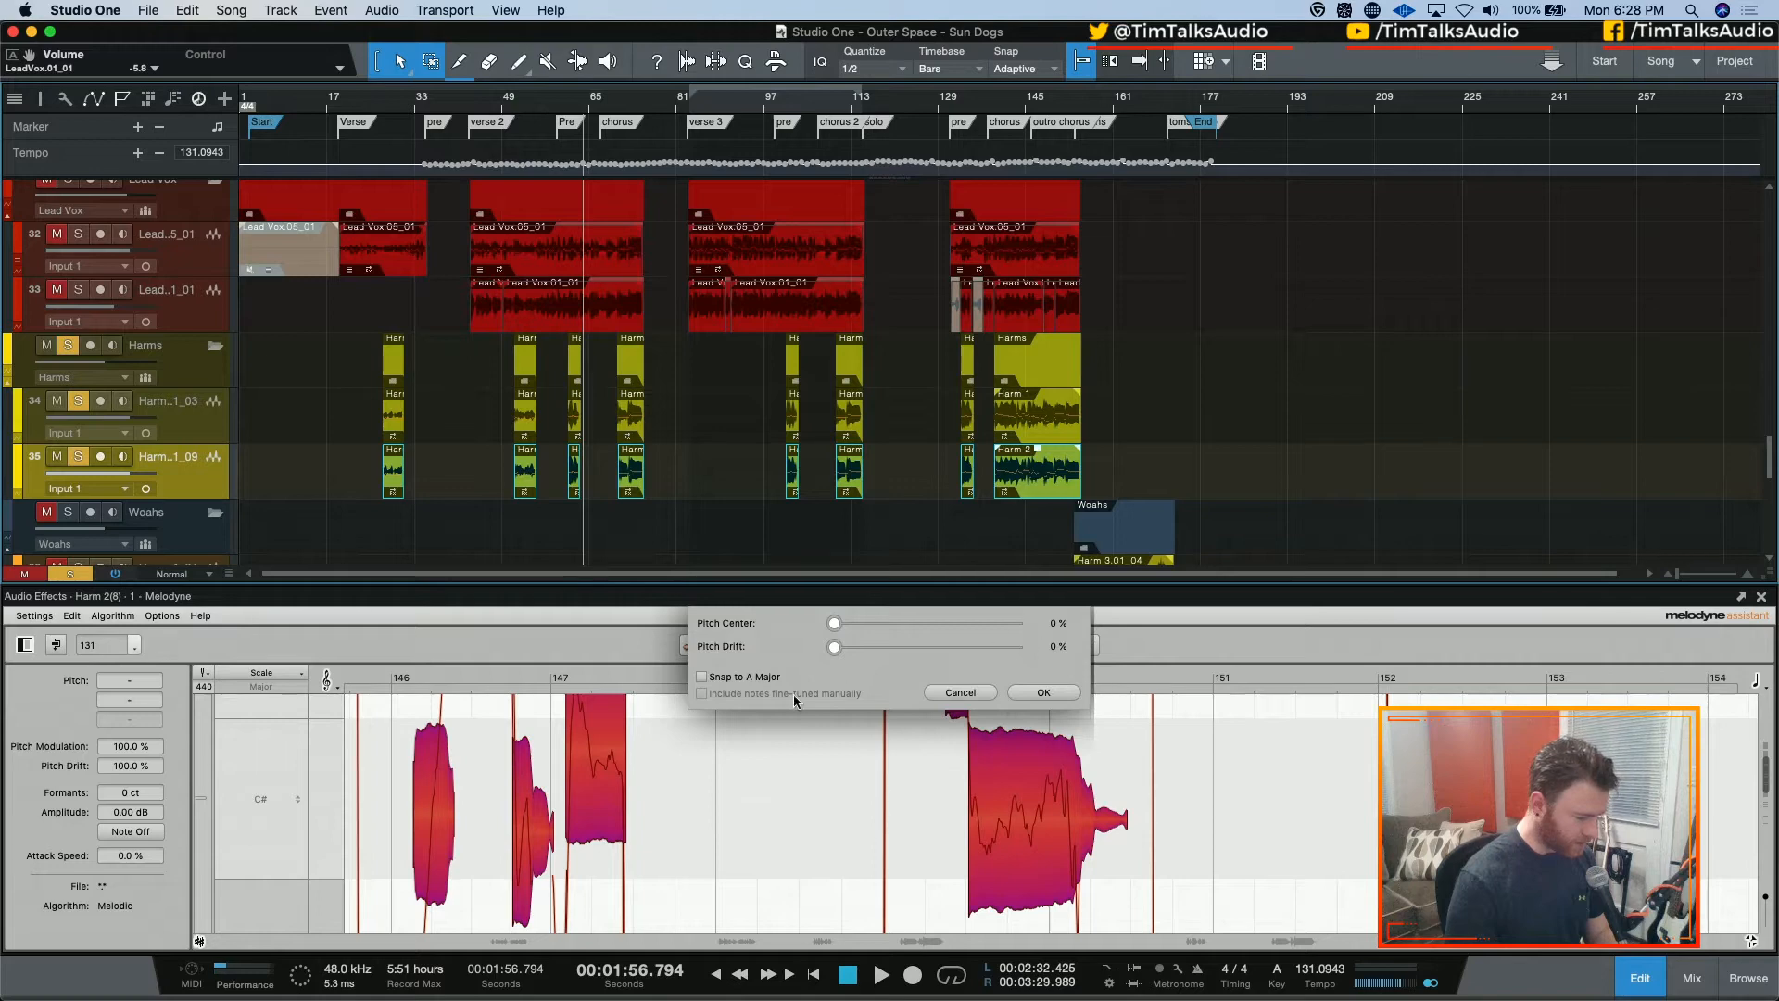
click(770, 677)
drag(832, 625, 1019, 623)
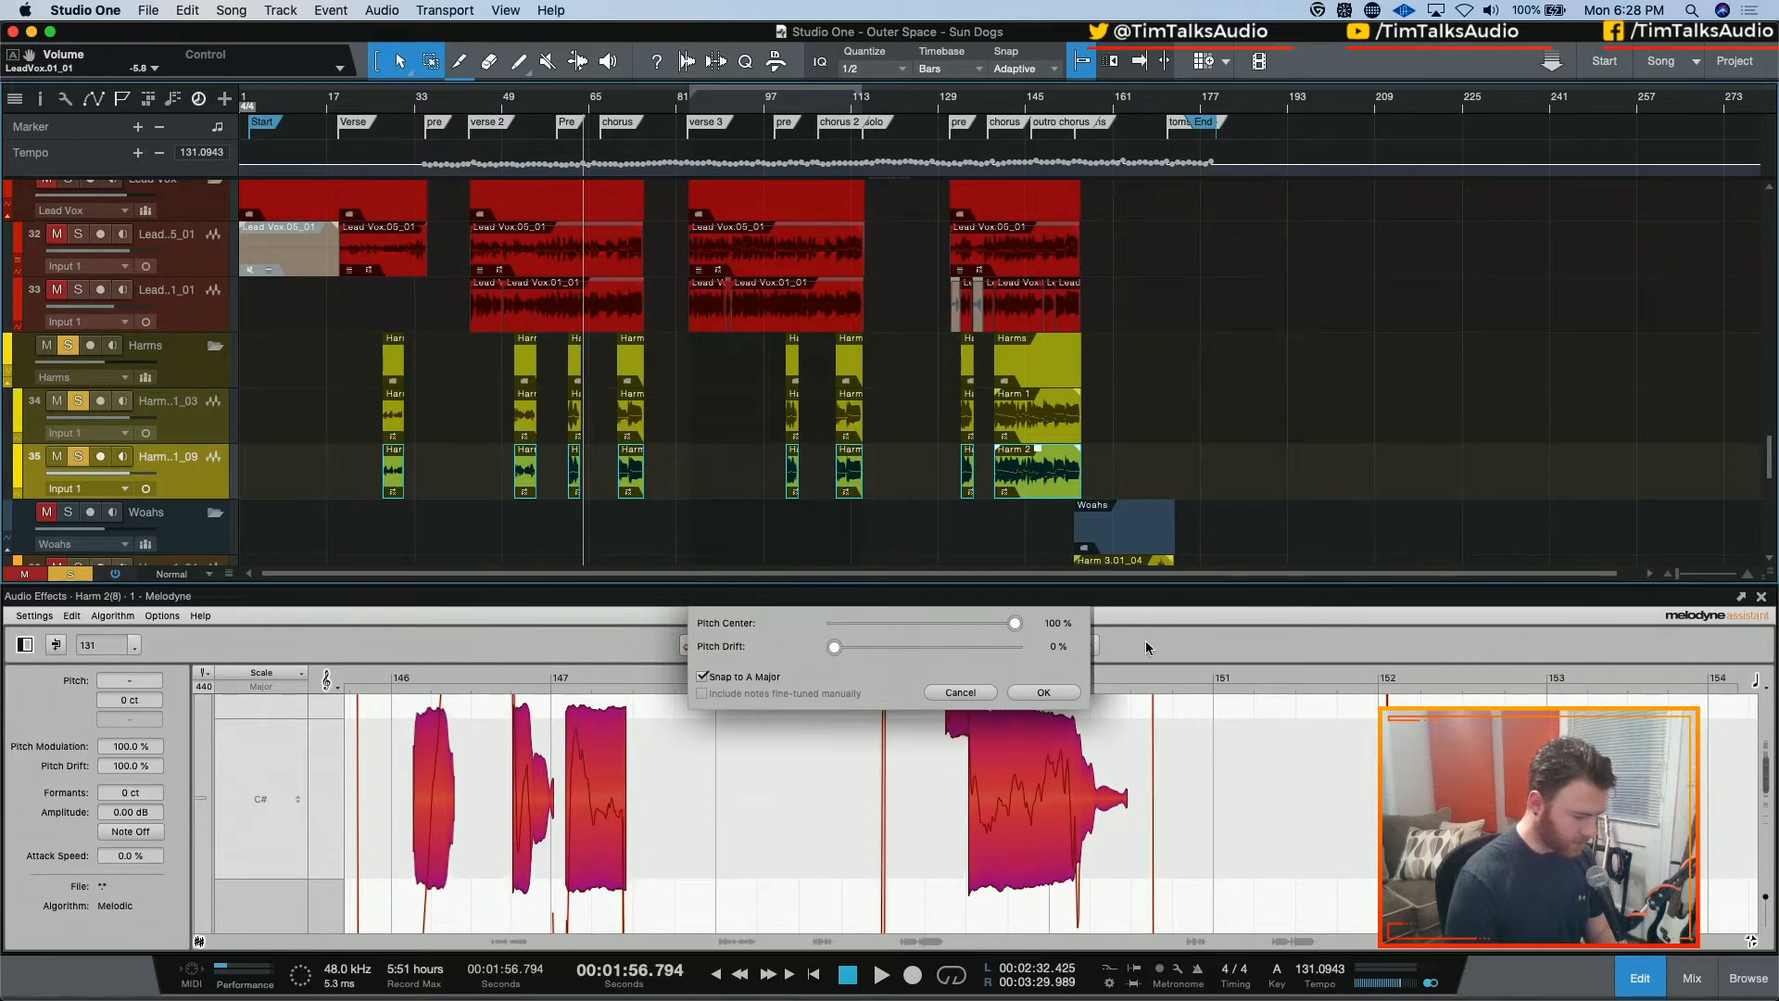
click(1055, 691)
Select the chorus 2 event on the Harm 1 track and play it back from its start
click(1038, 423)
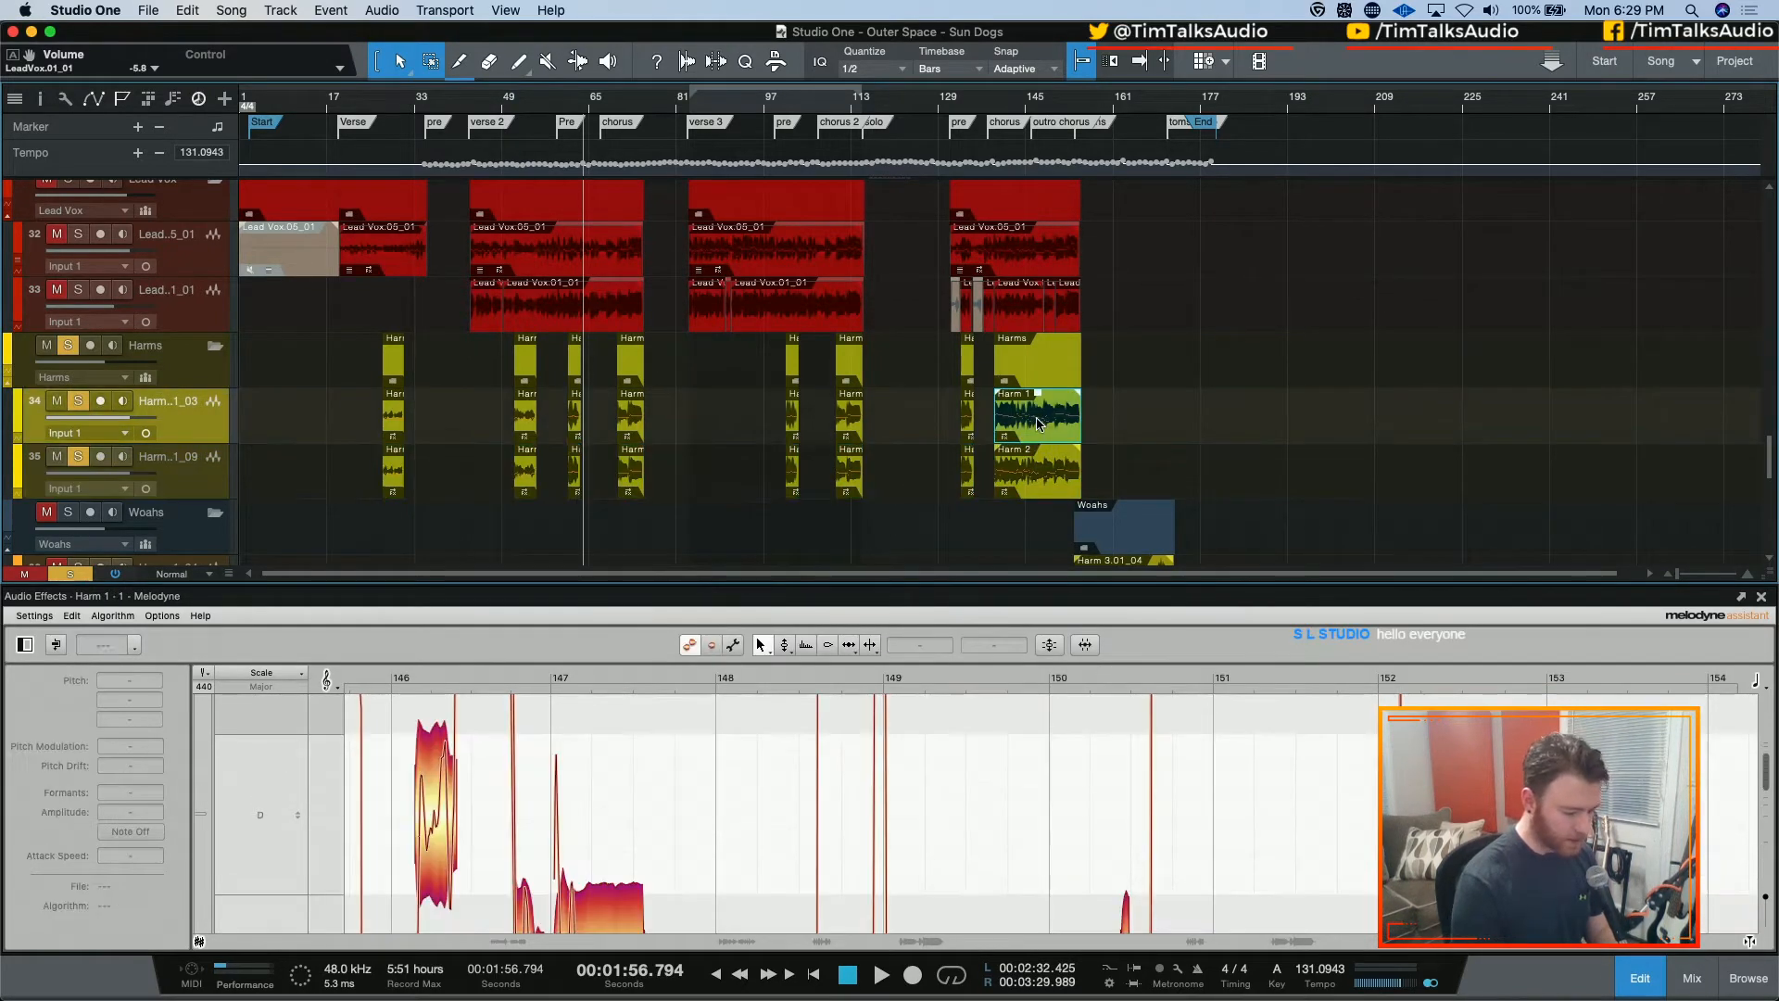
key(l)
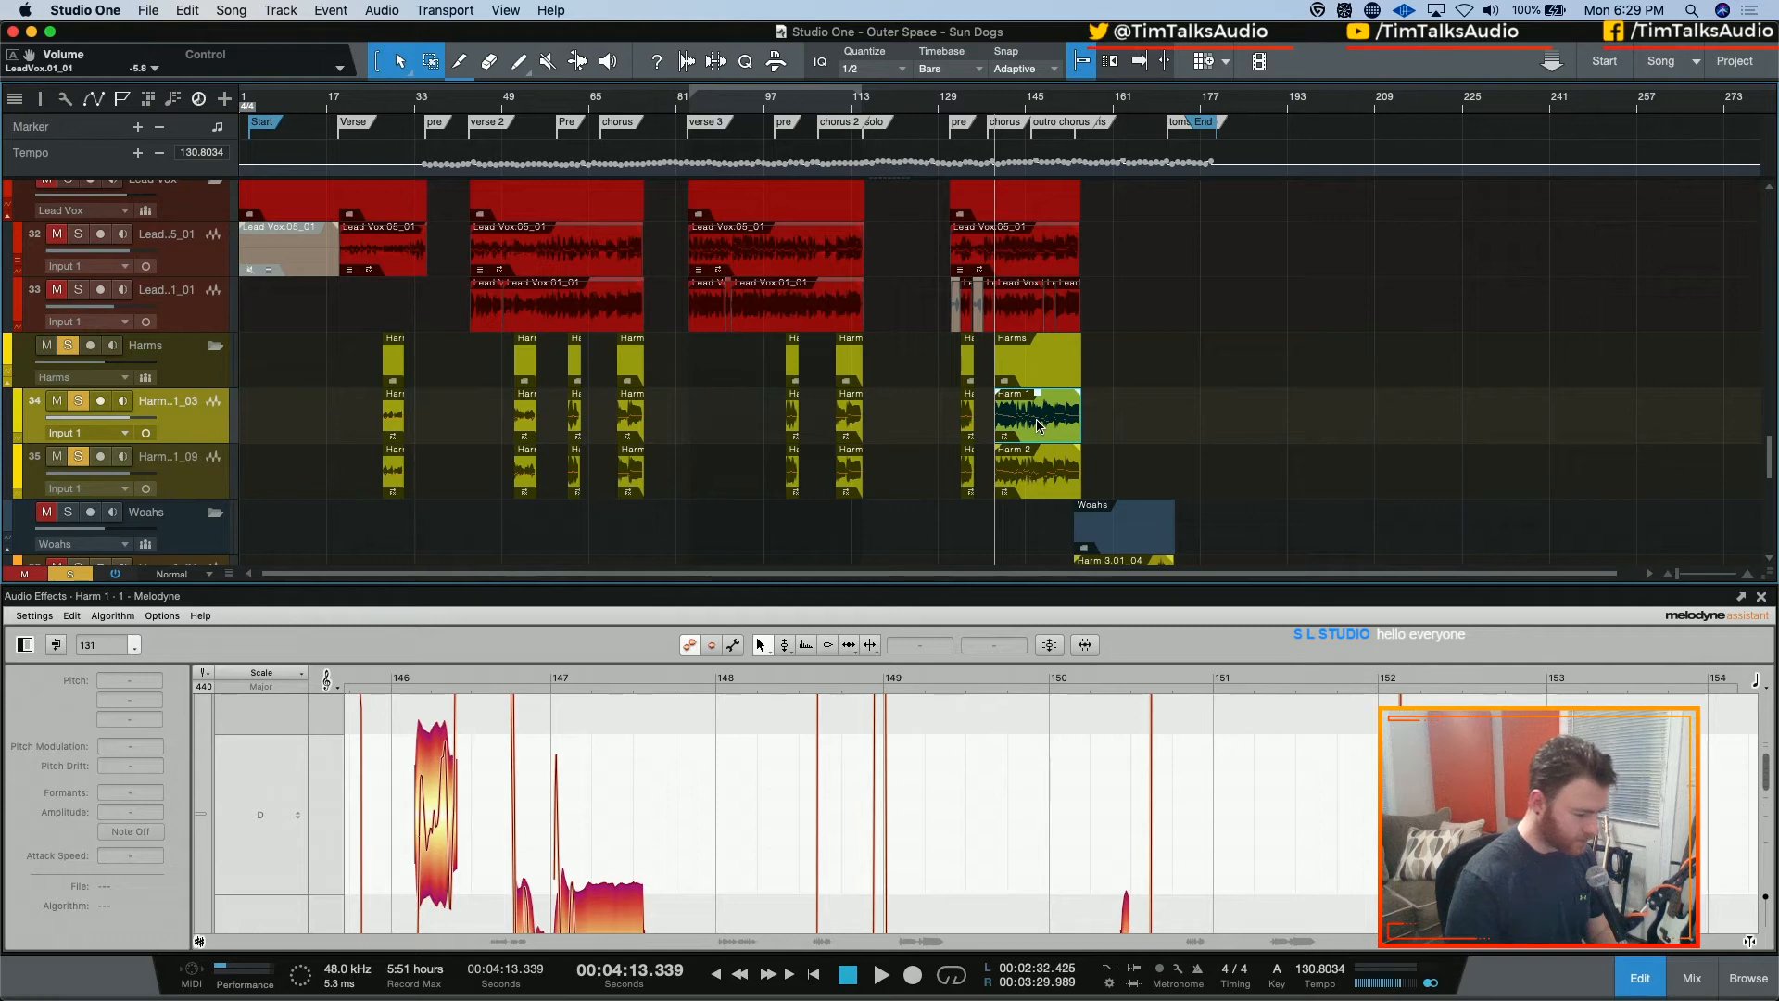
click(849, 432)
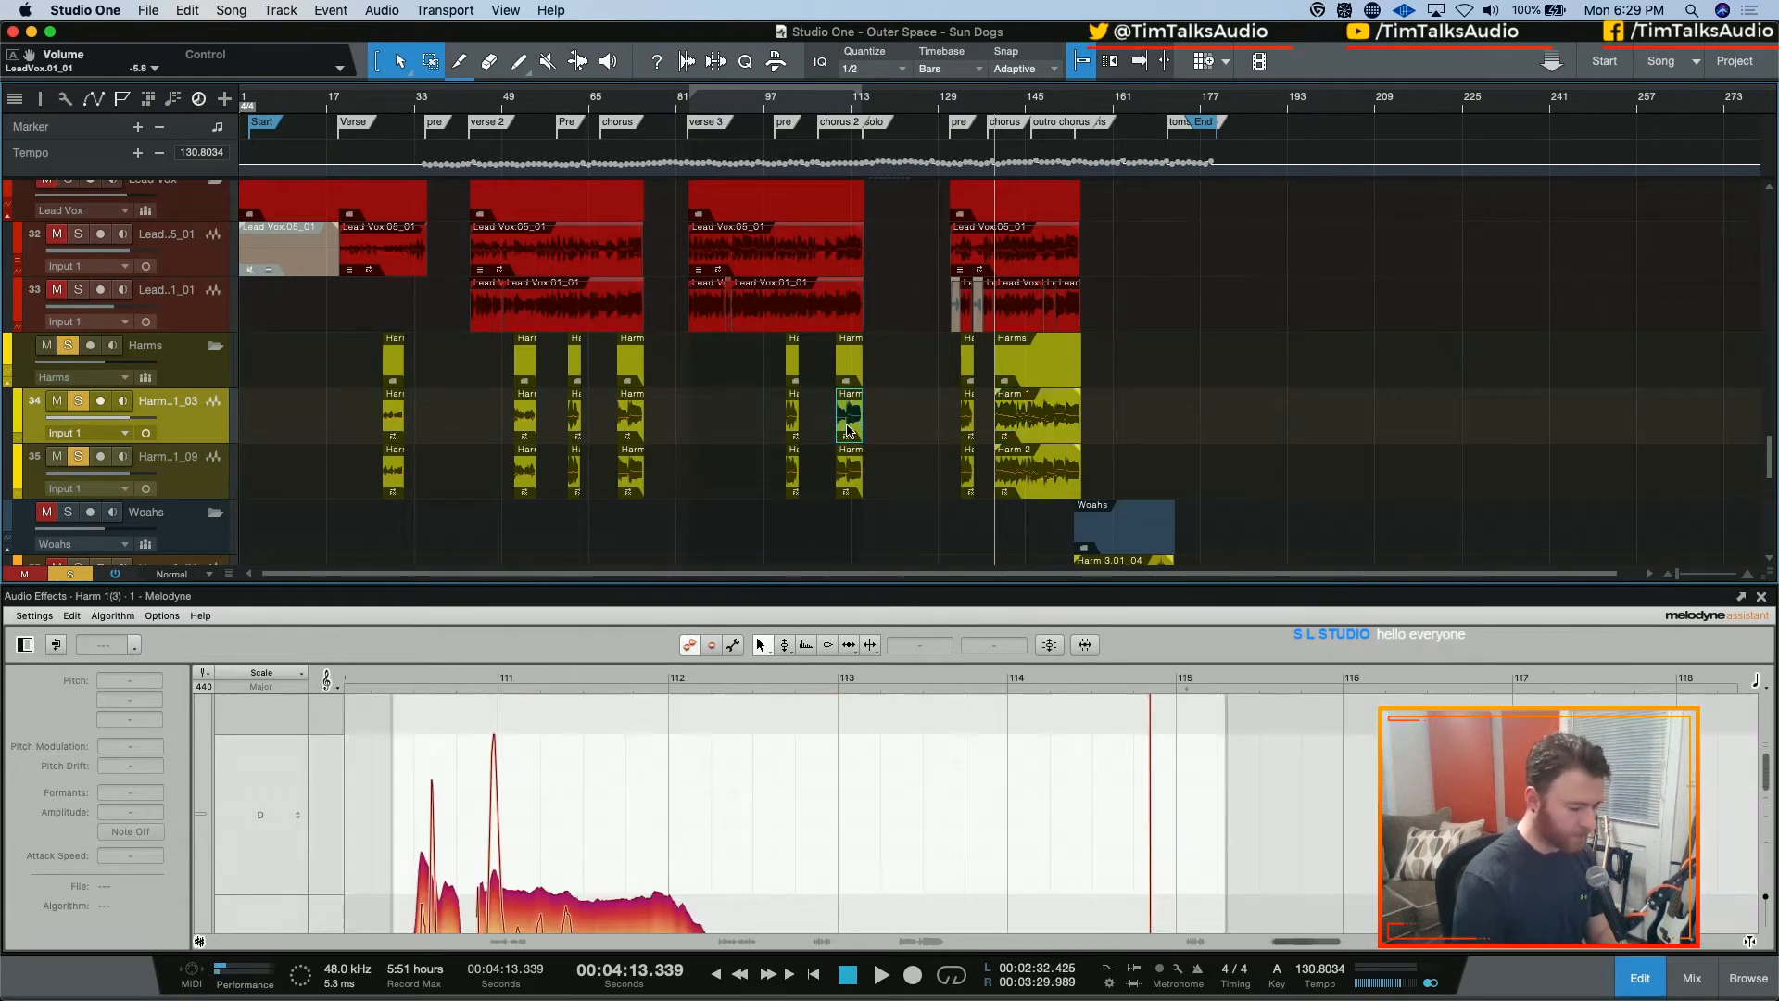
key(l)
key(space)
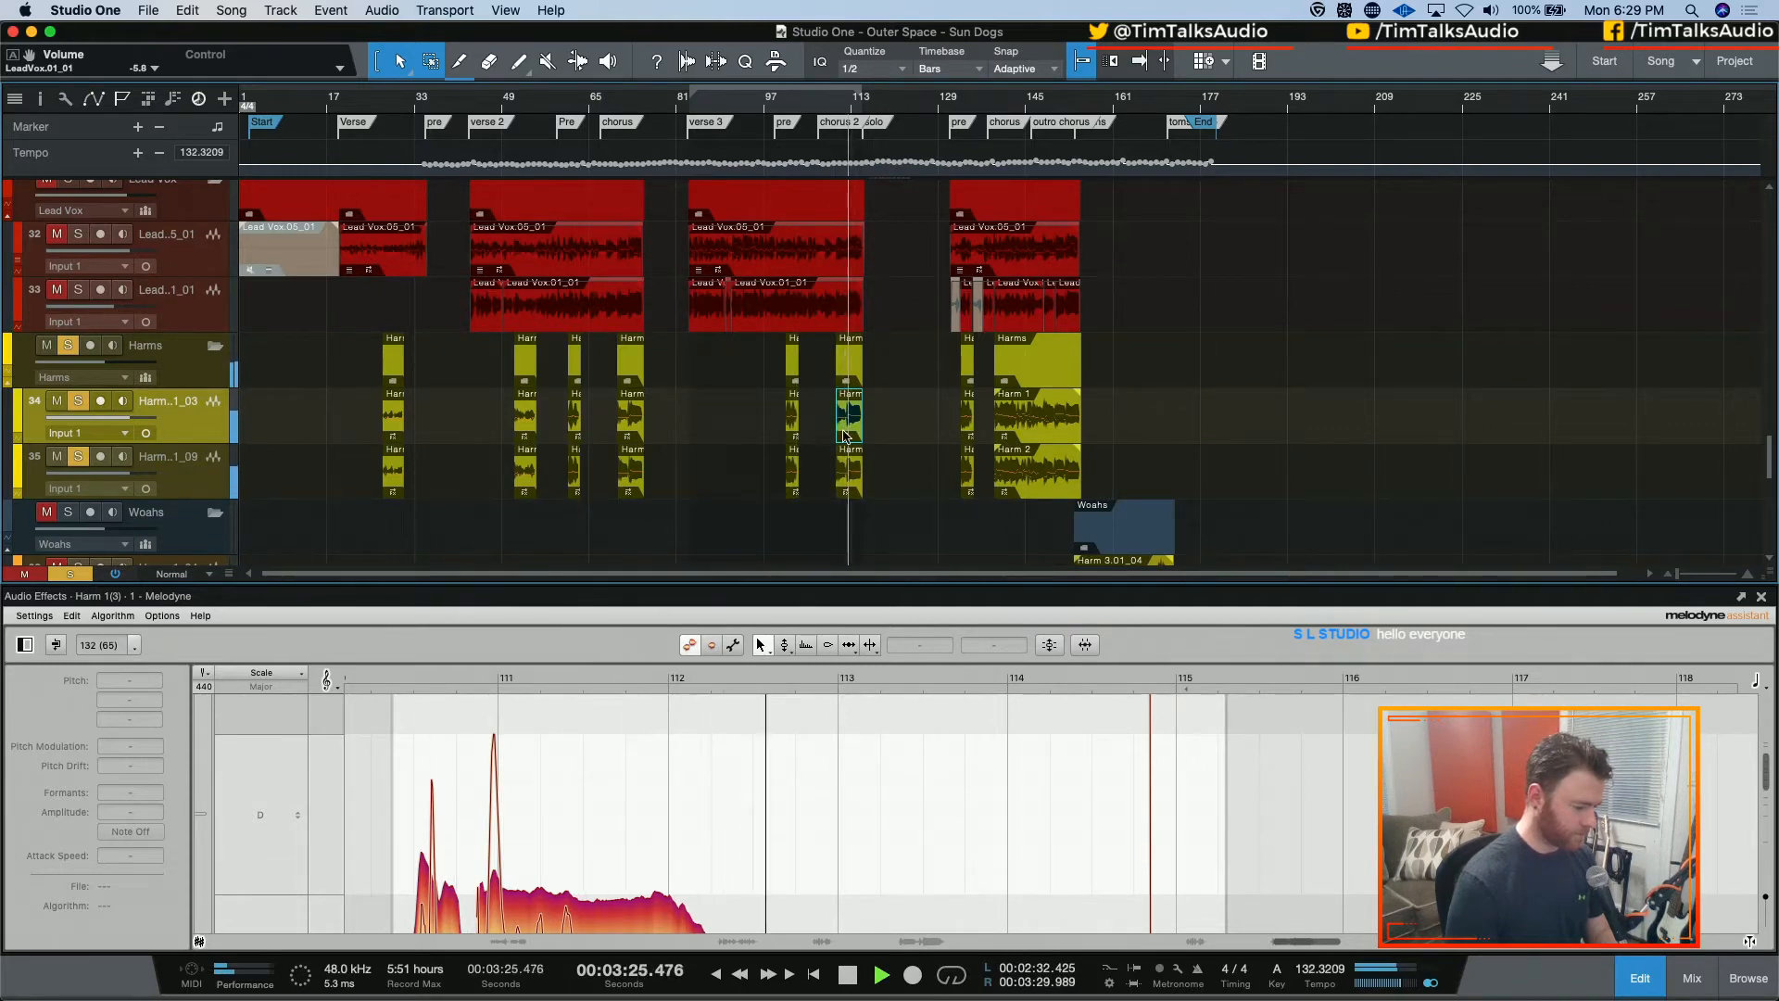
key(space)
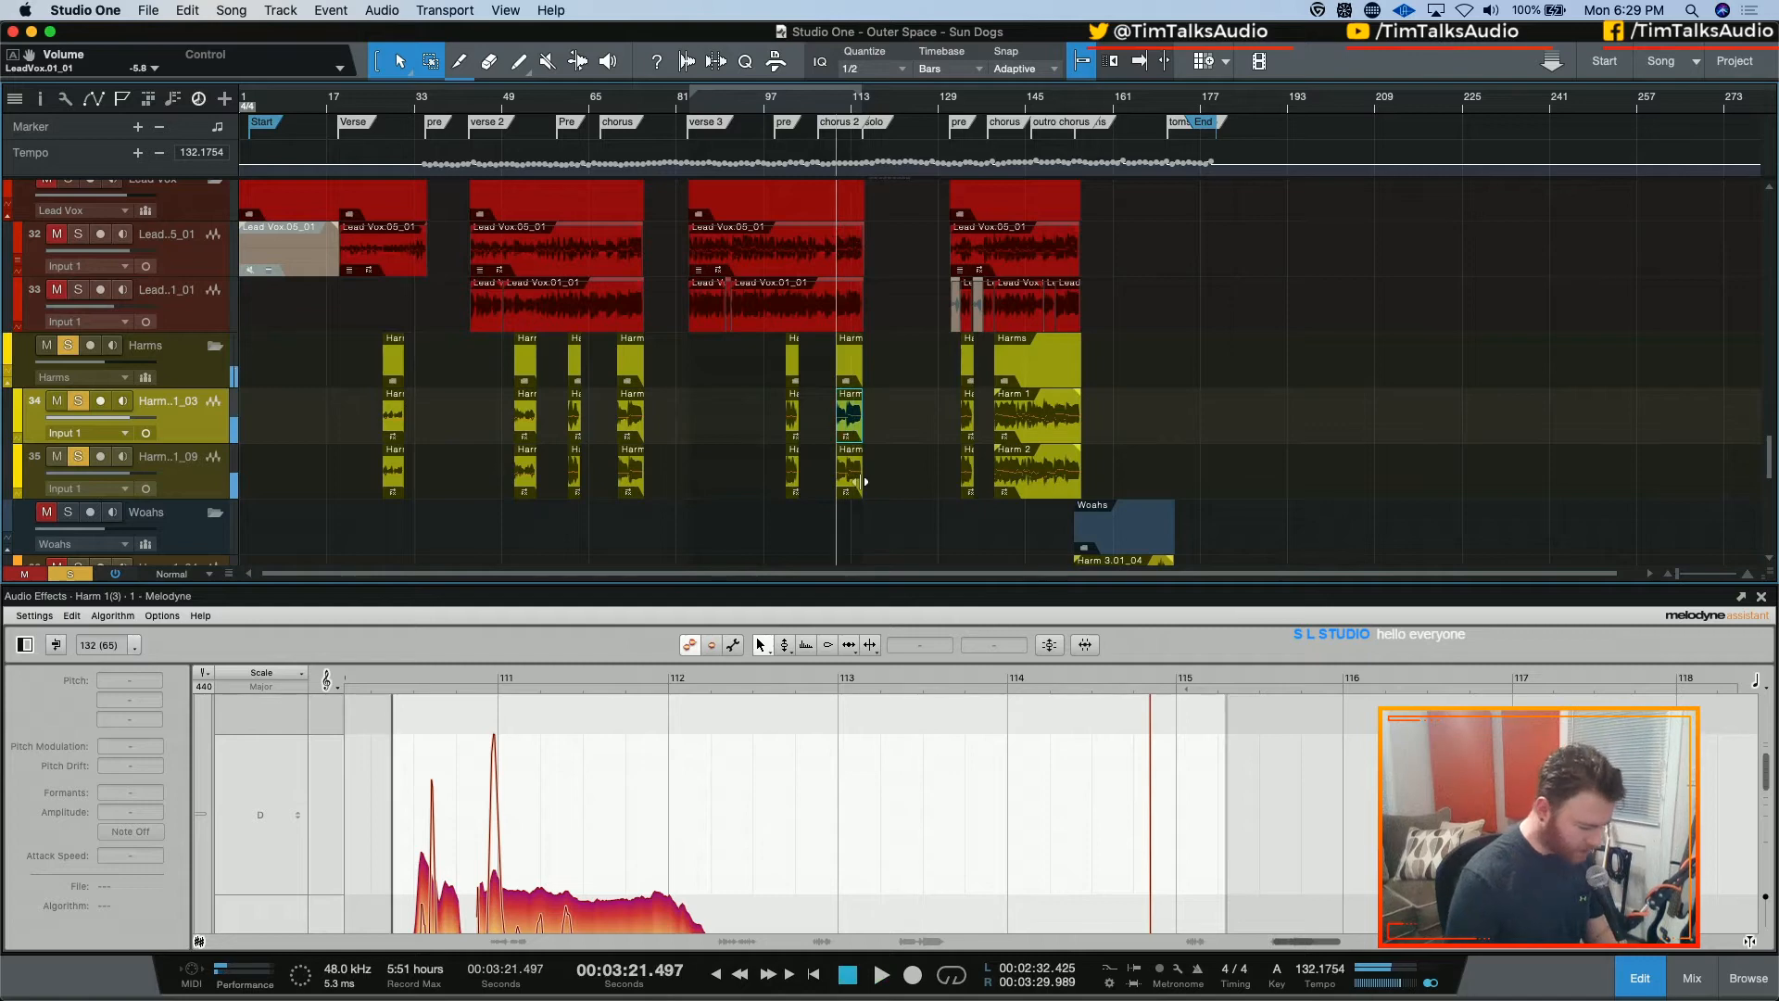
Detach the Melodyne editor and play the C# phrase from just after bar 110
click(1741, 596)
scroll(1038, 363, left, 5)
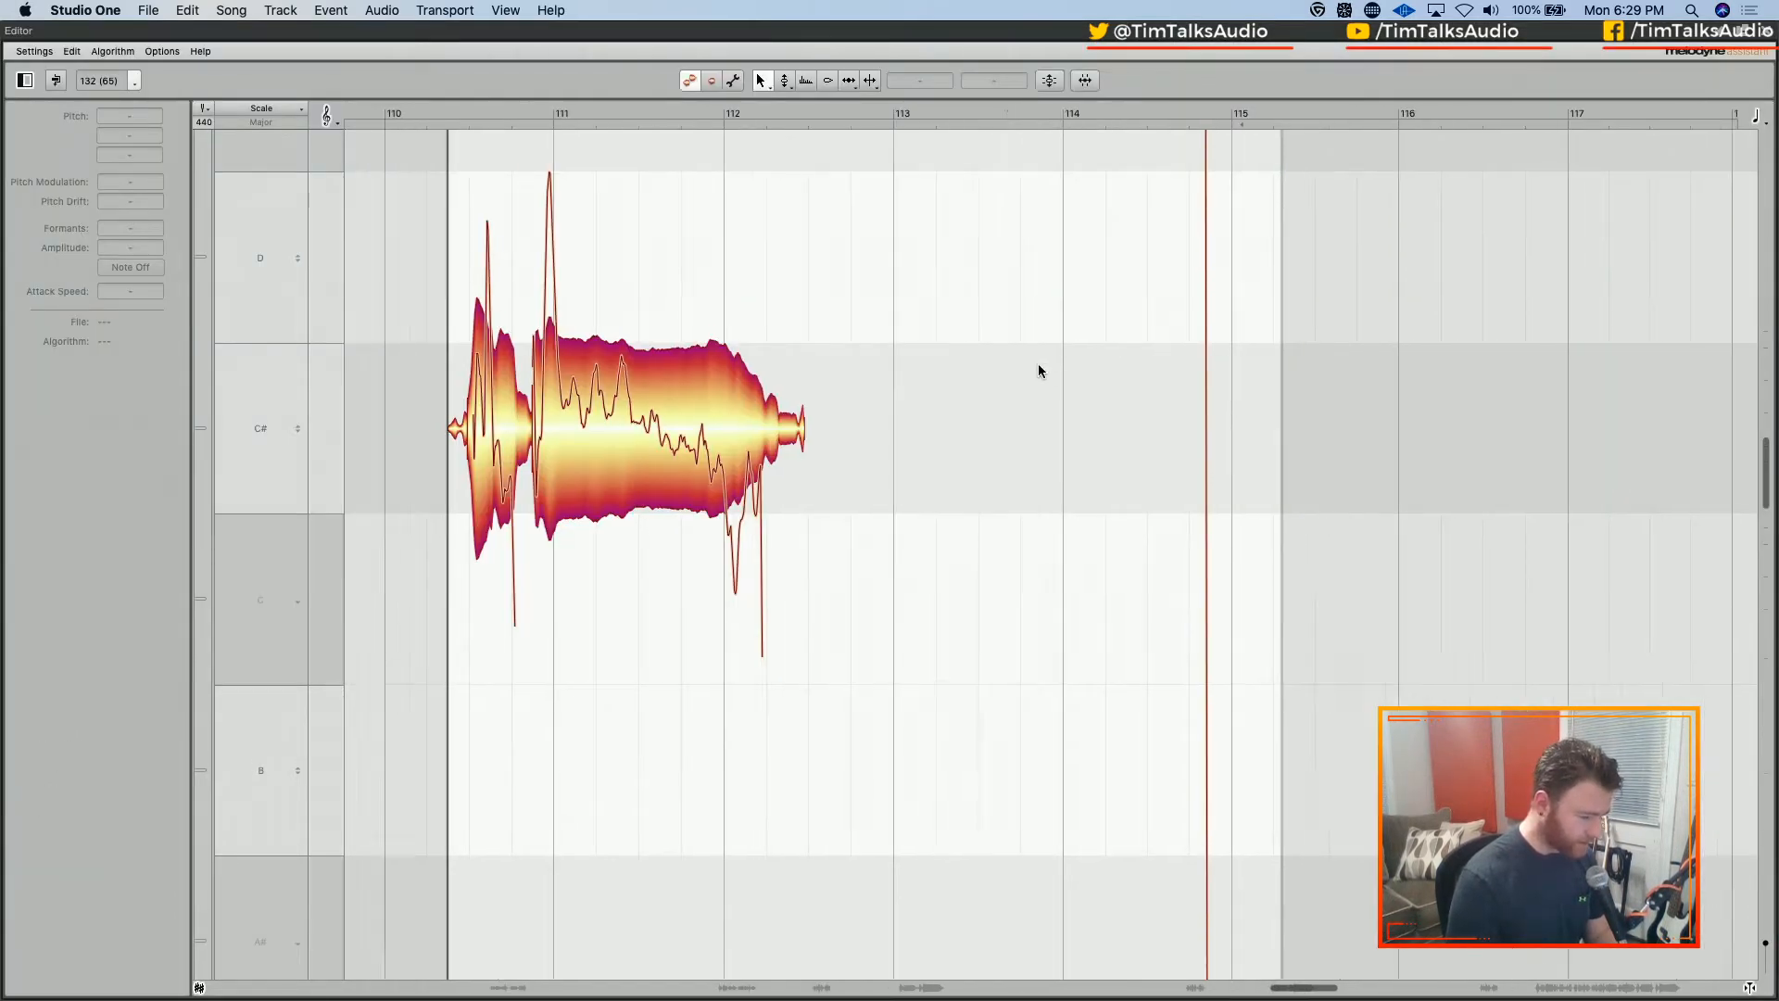
click(609, 112)
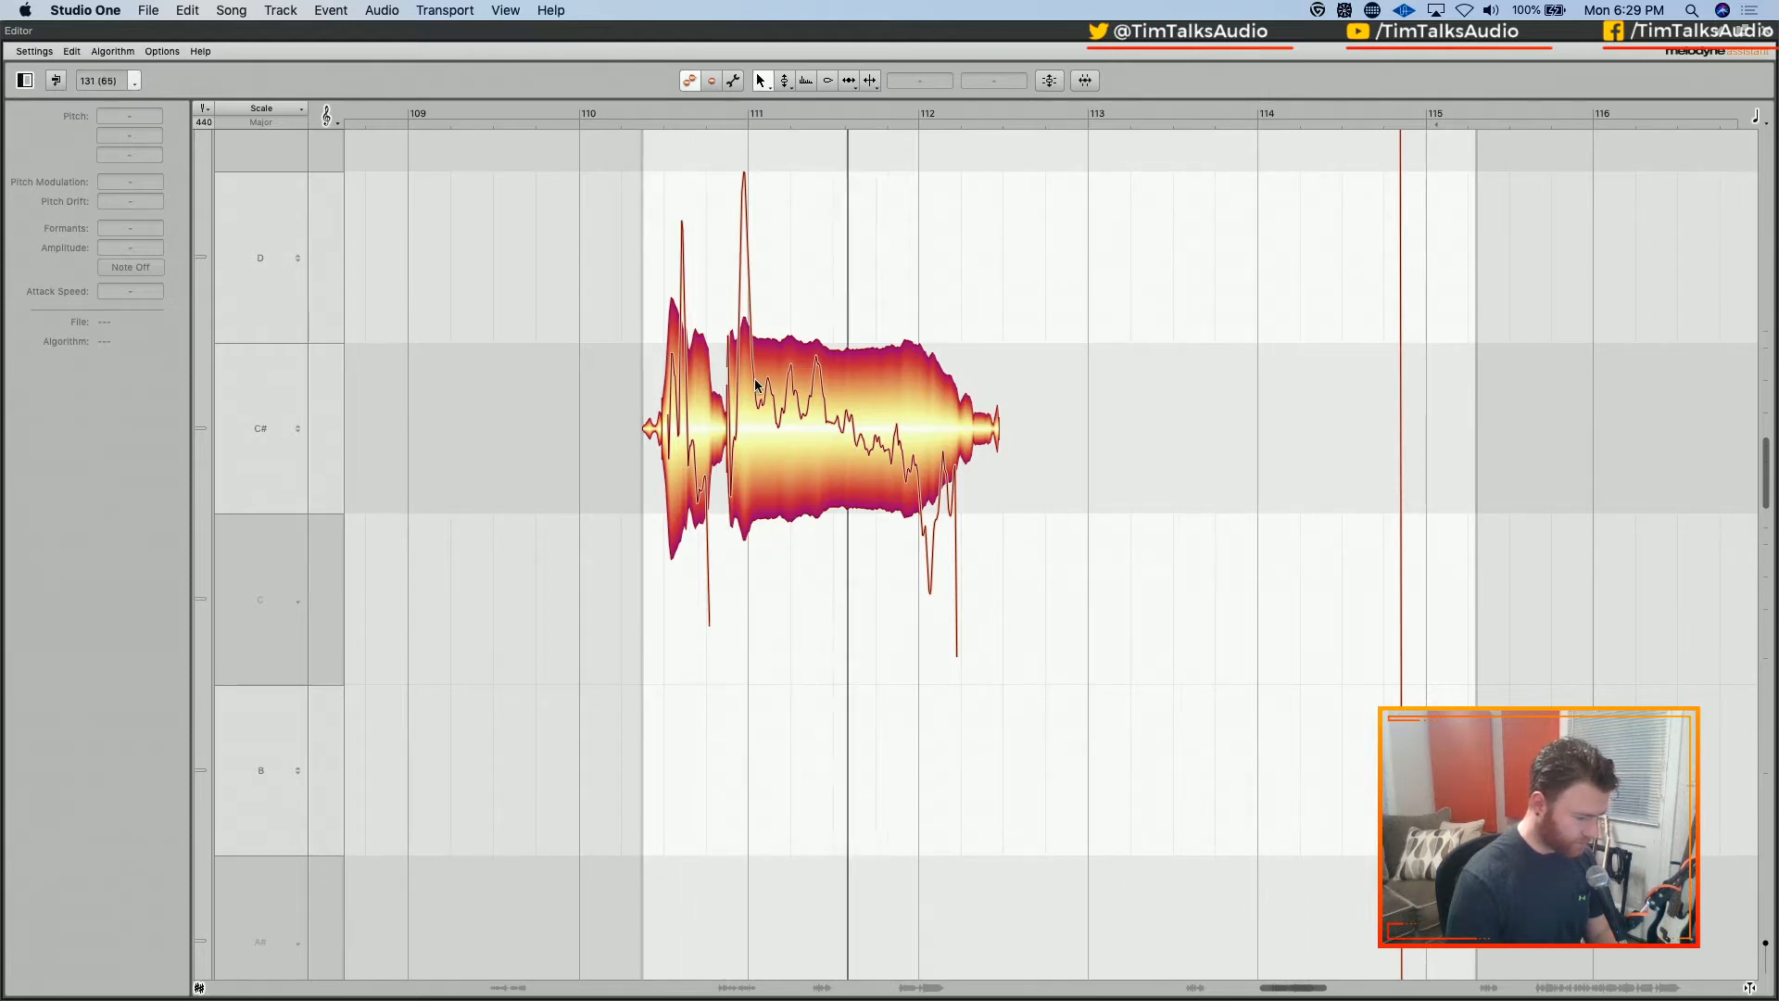
key(space)
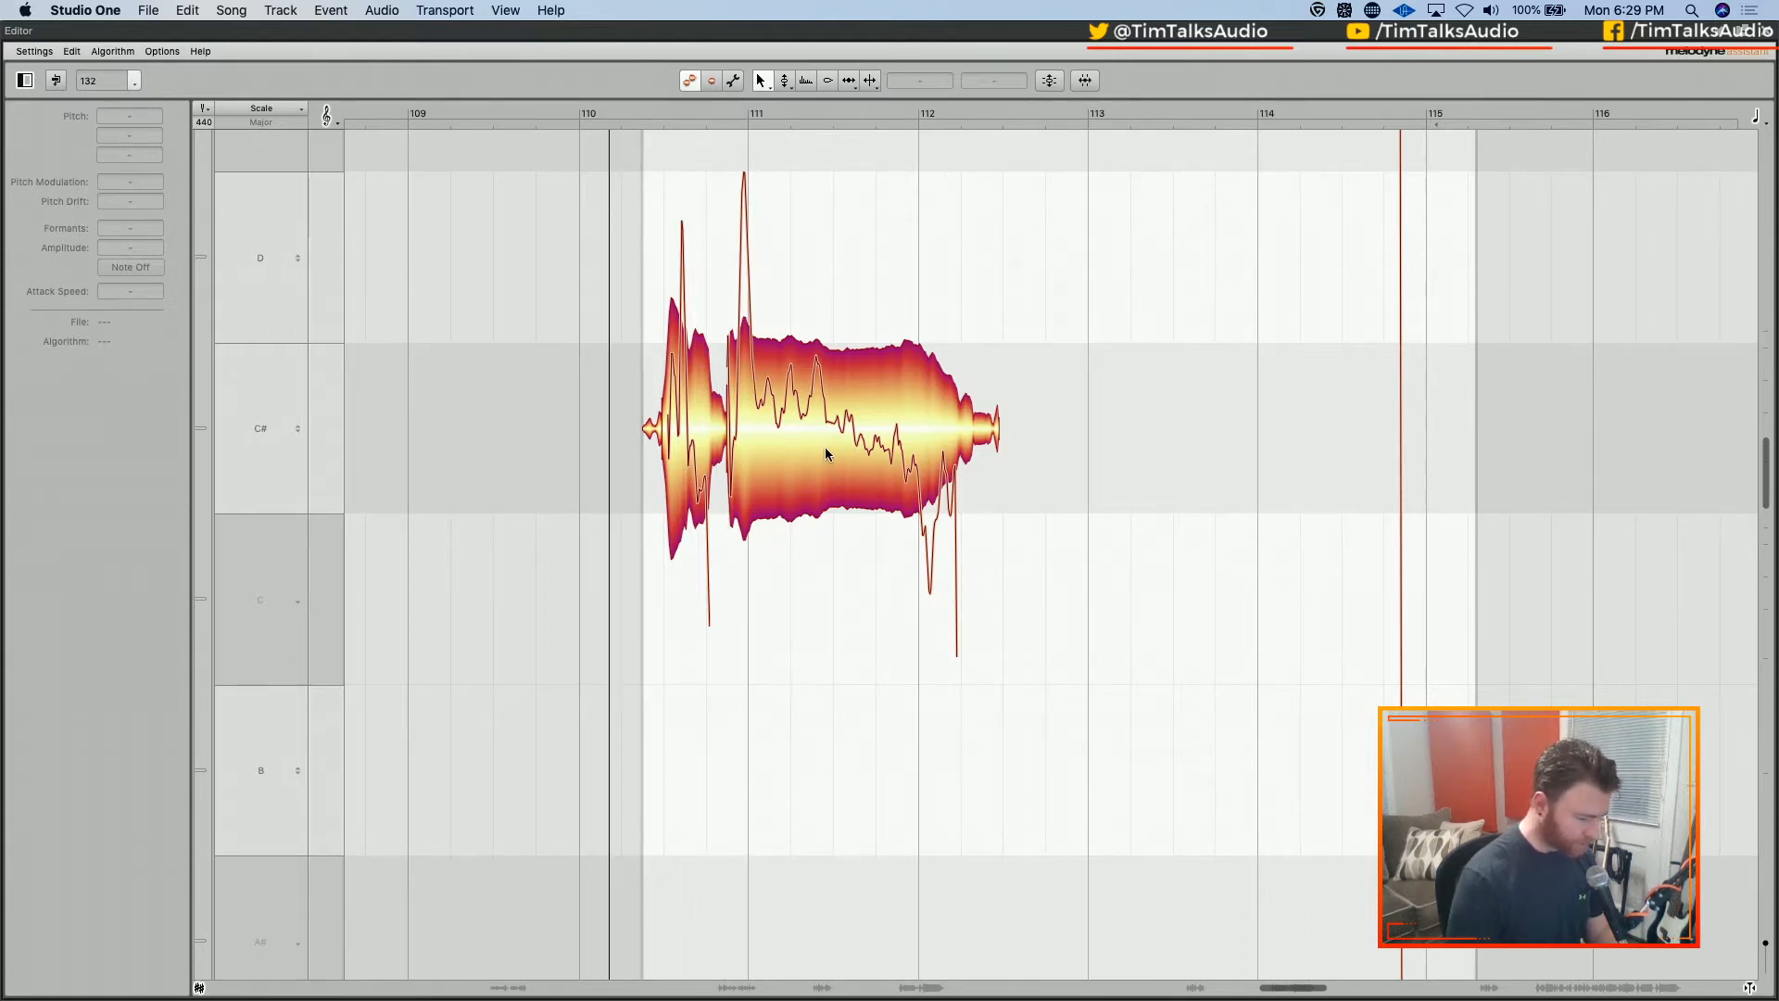
right_click(957, 459)
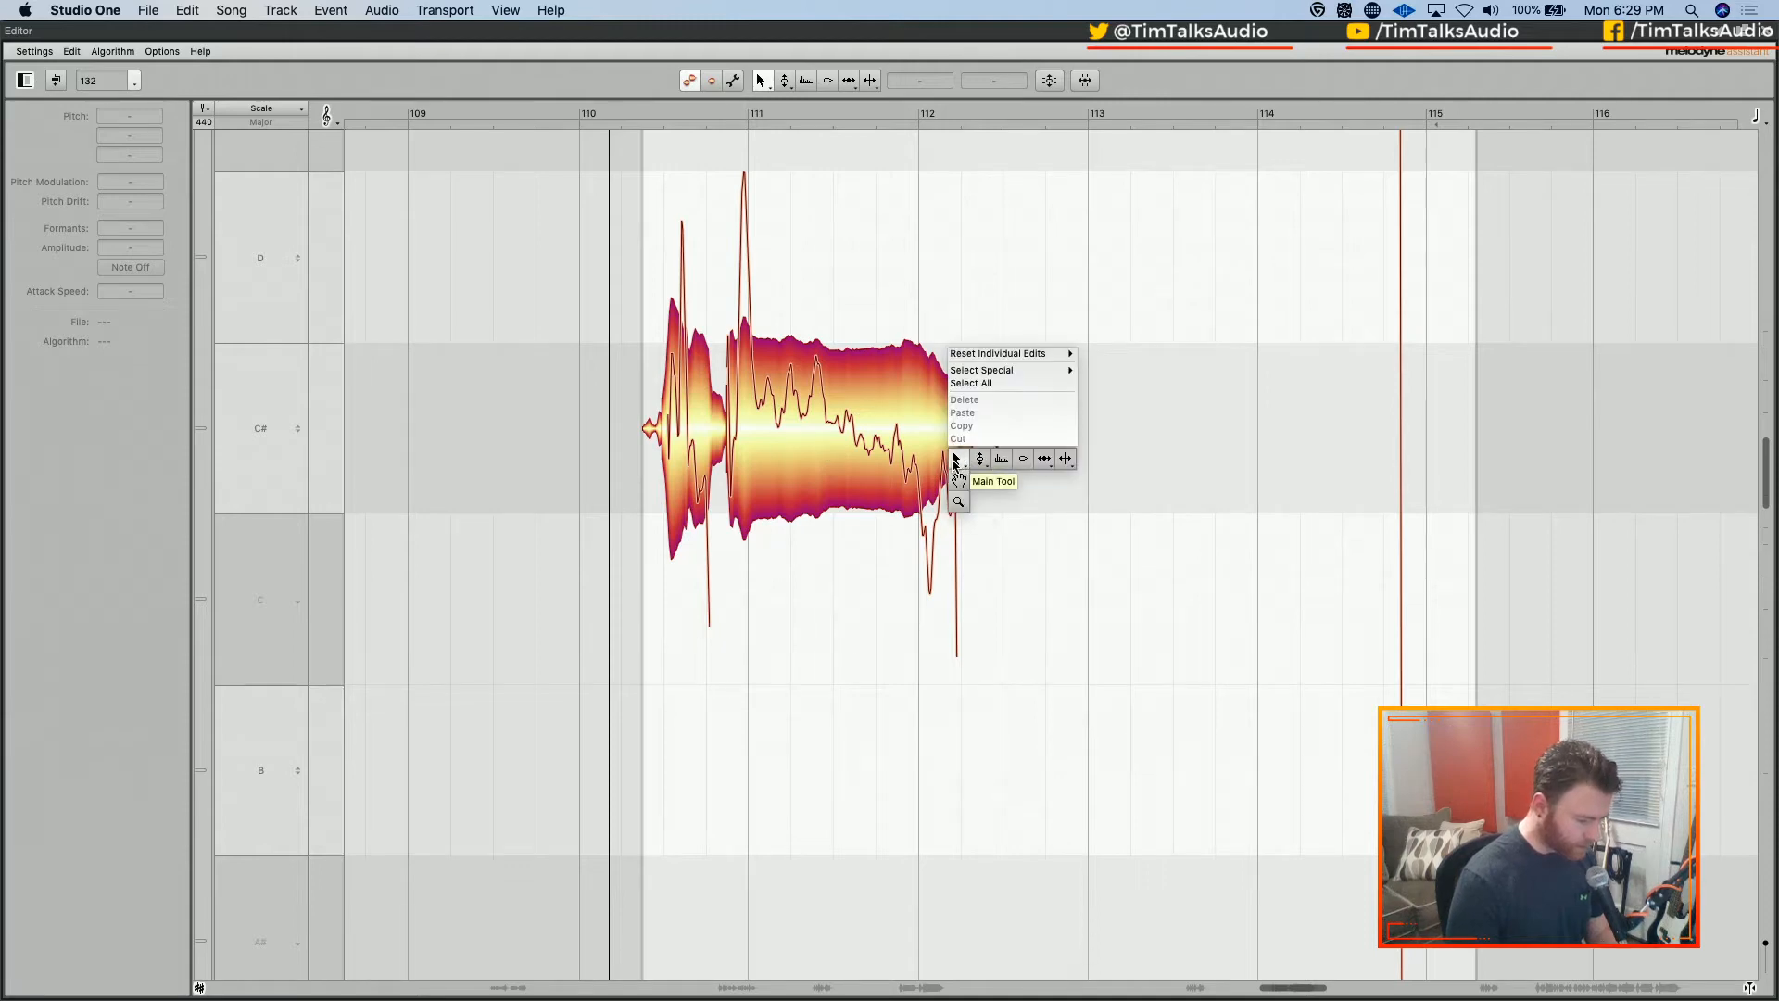
mouse_move(977, 459)
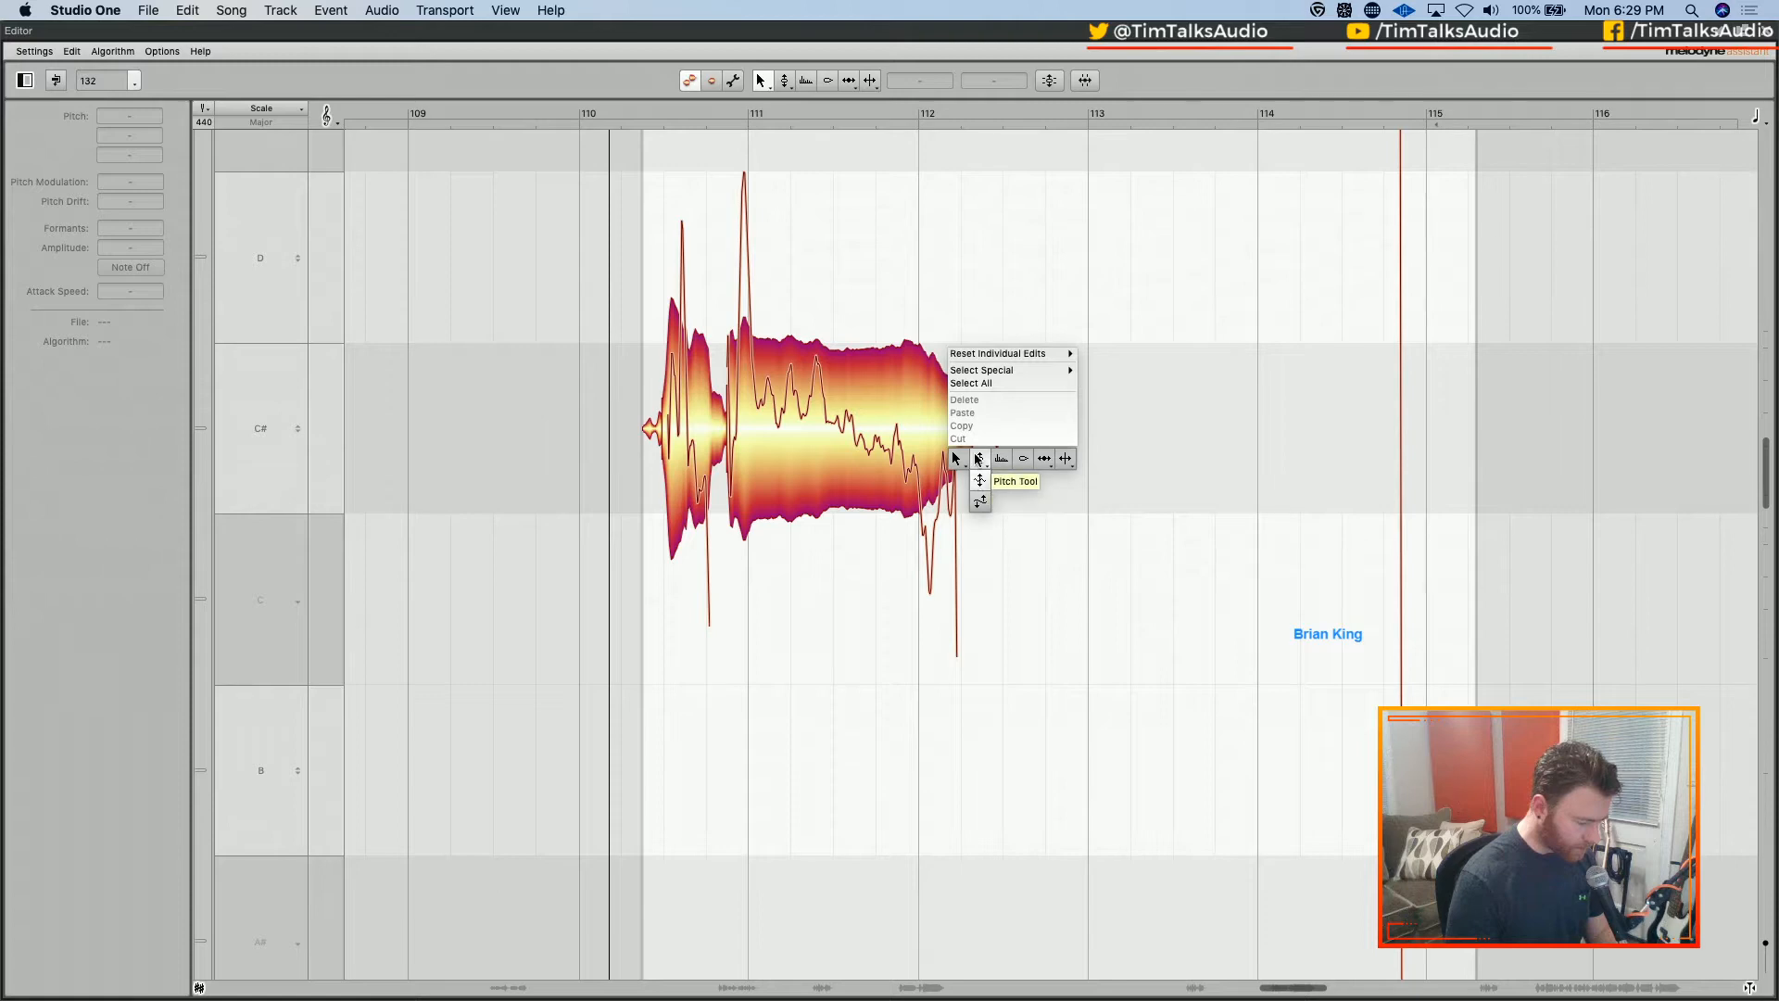
click(976, 505)
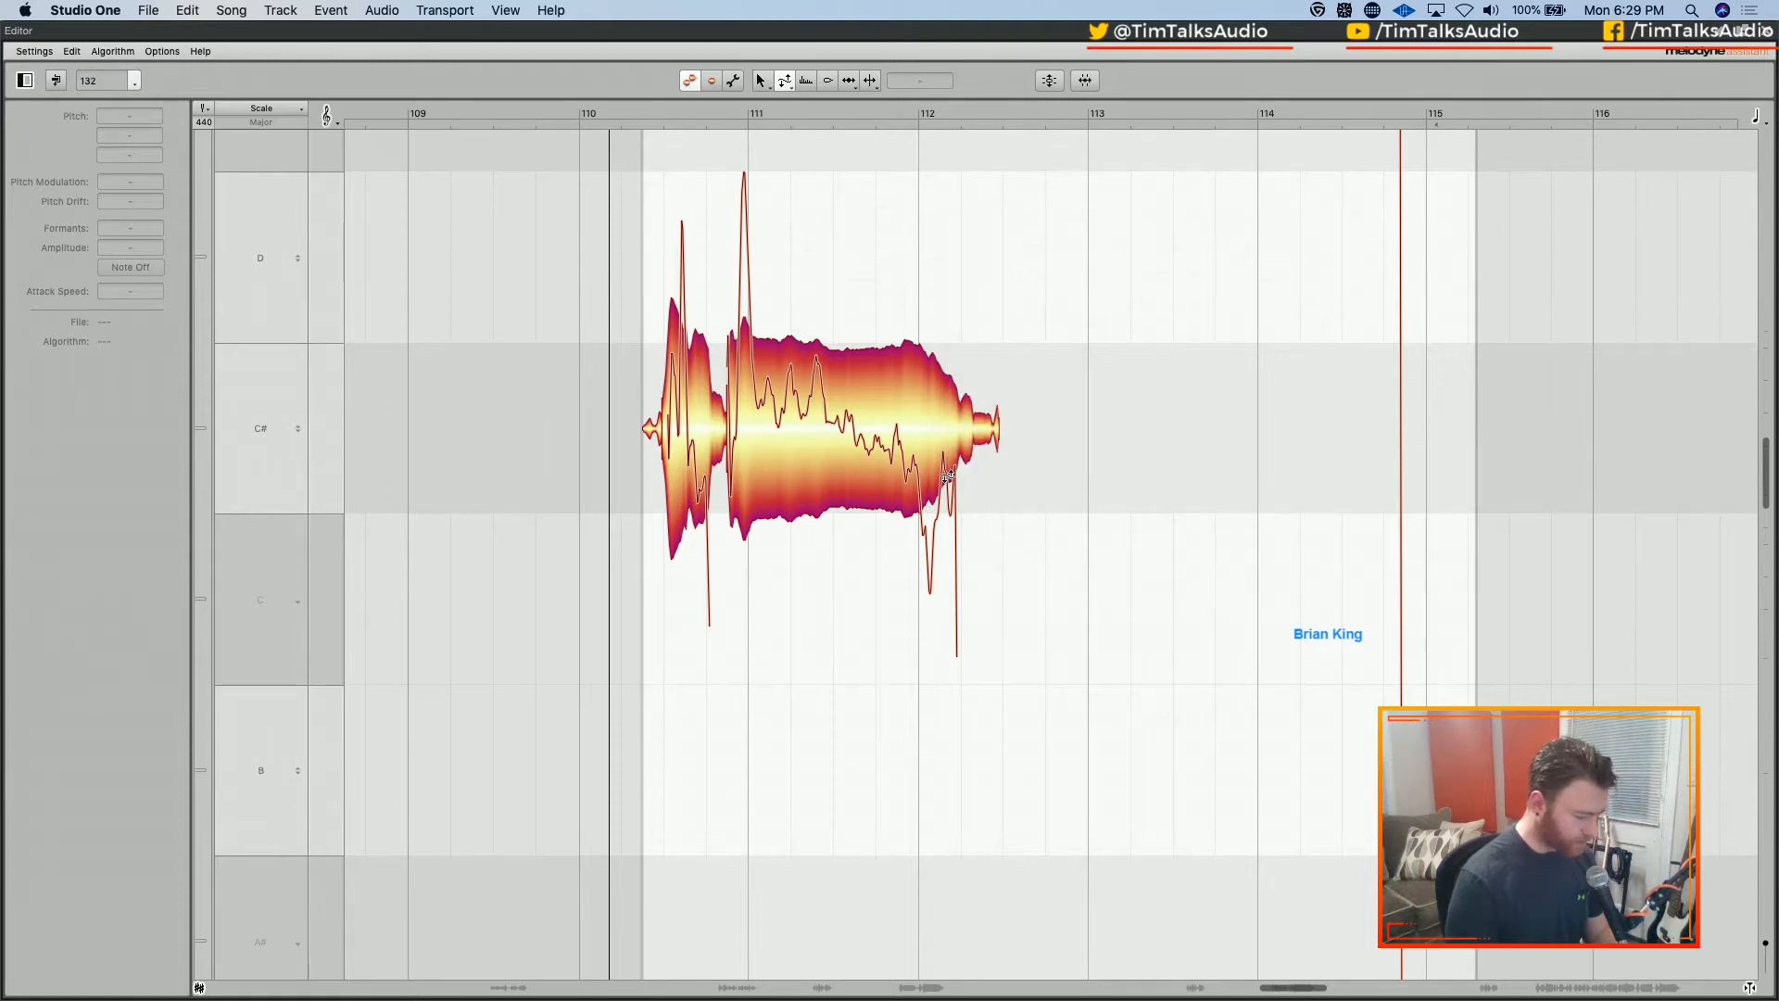
right_click(835, 379)
click(859, 338)
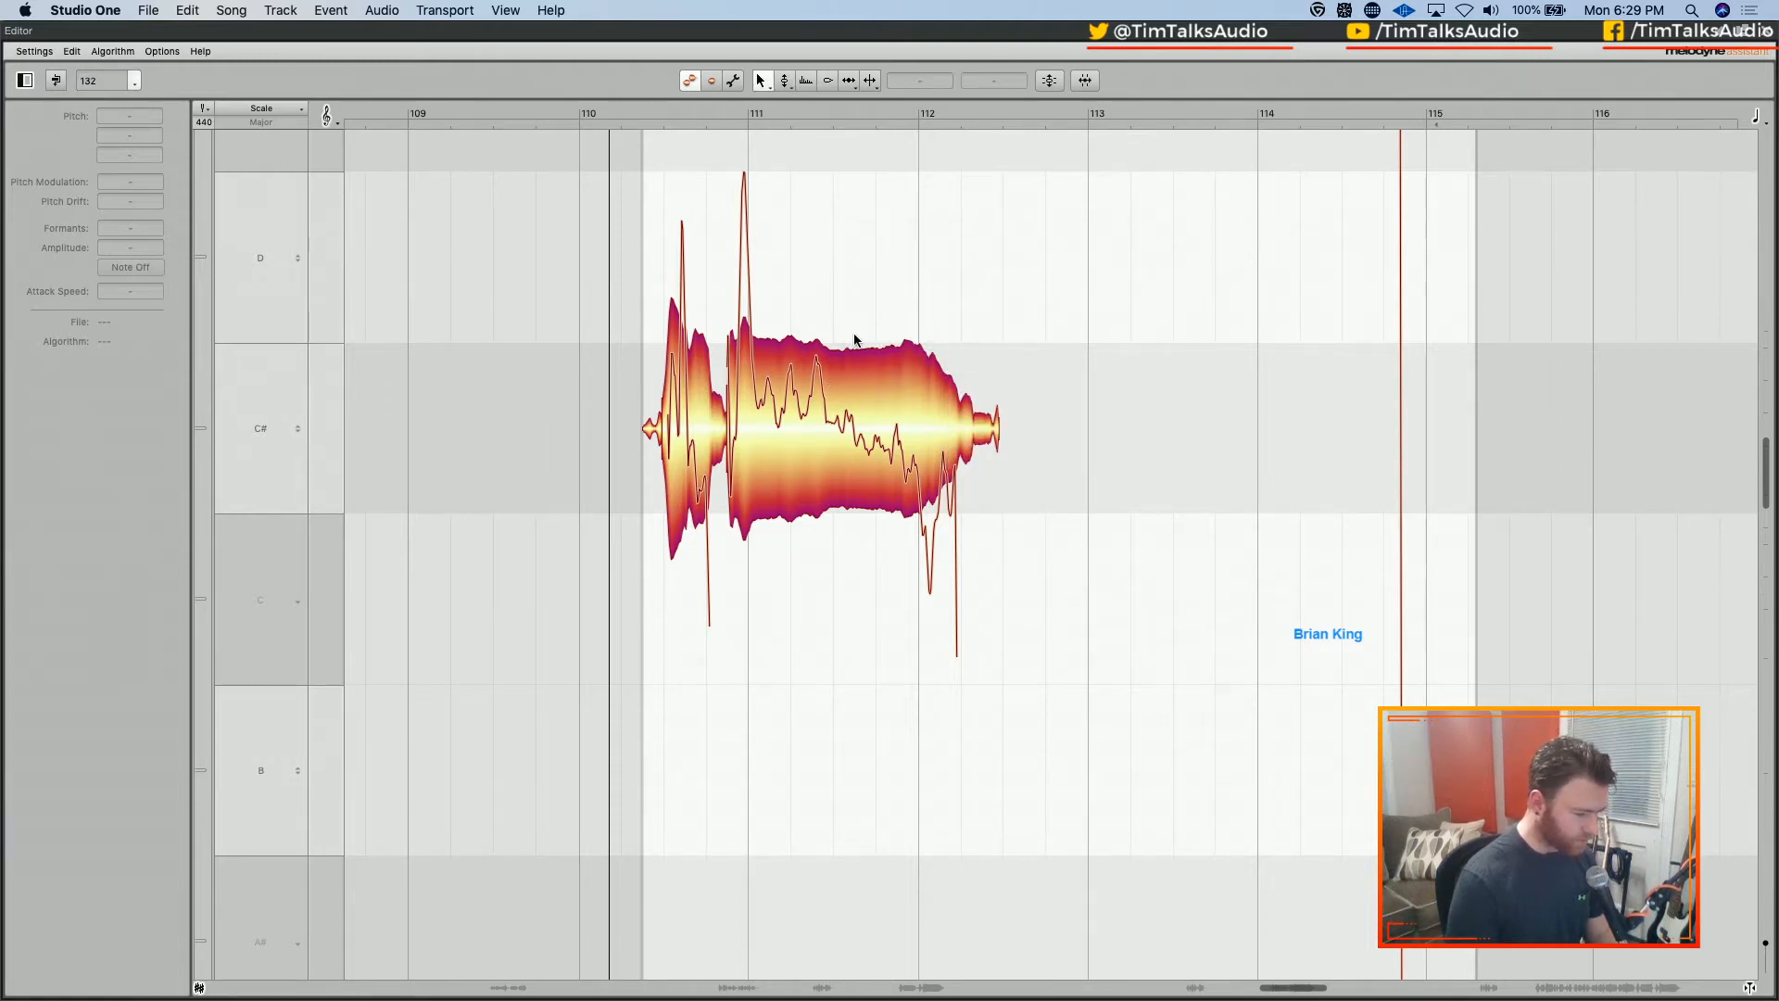
Select the C# notes between bars 110 and 113, set Pitch Drift correction to 100%, play the phrase back, and close the editor
drag(633, 228, 1058, 568)
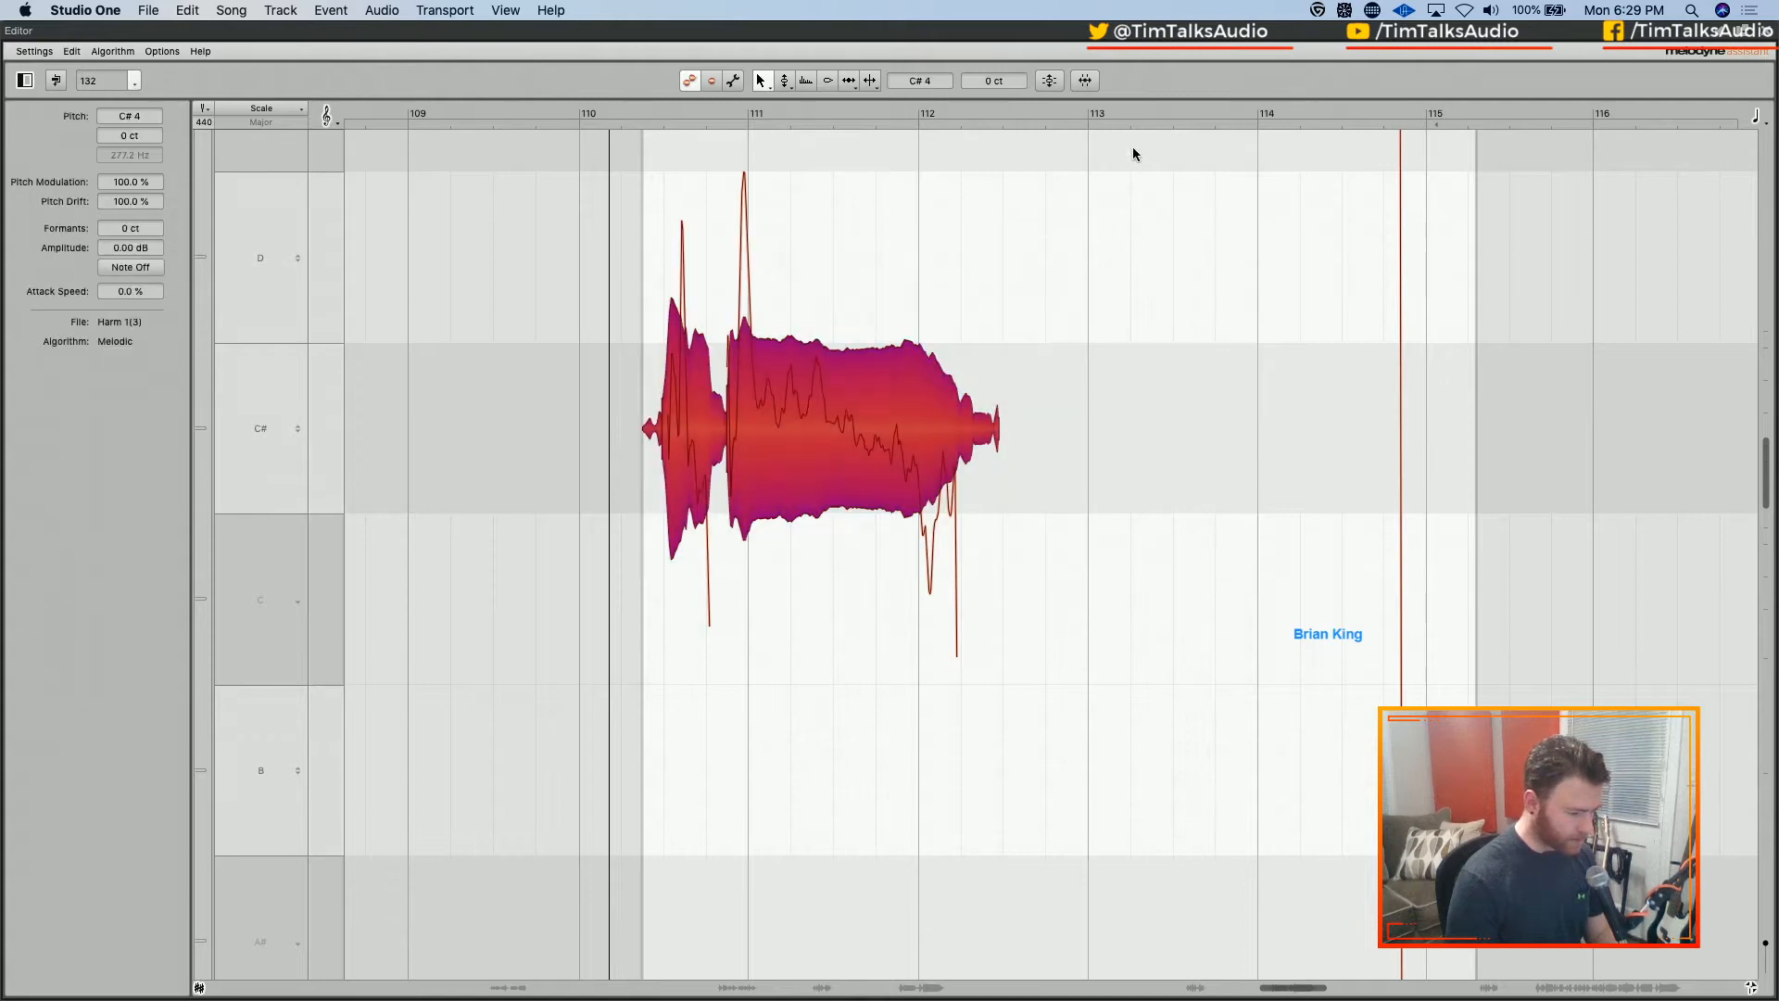
click(1049, 82)
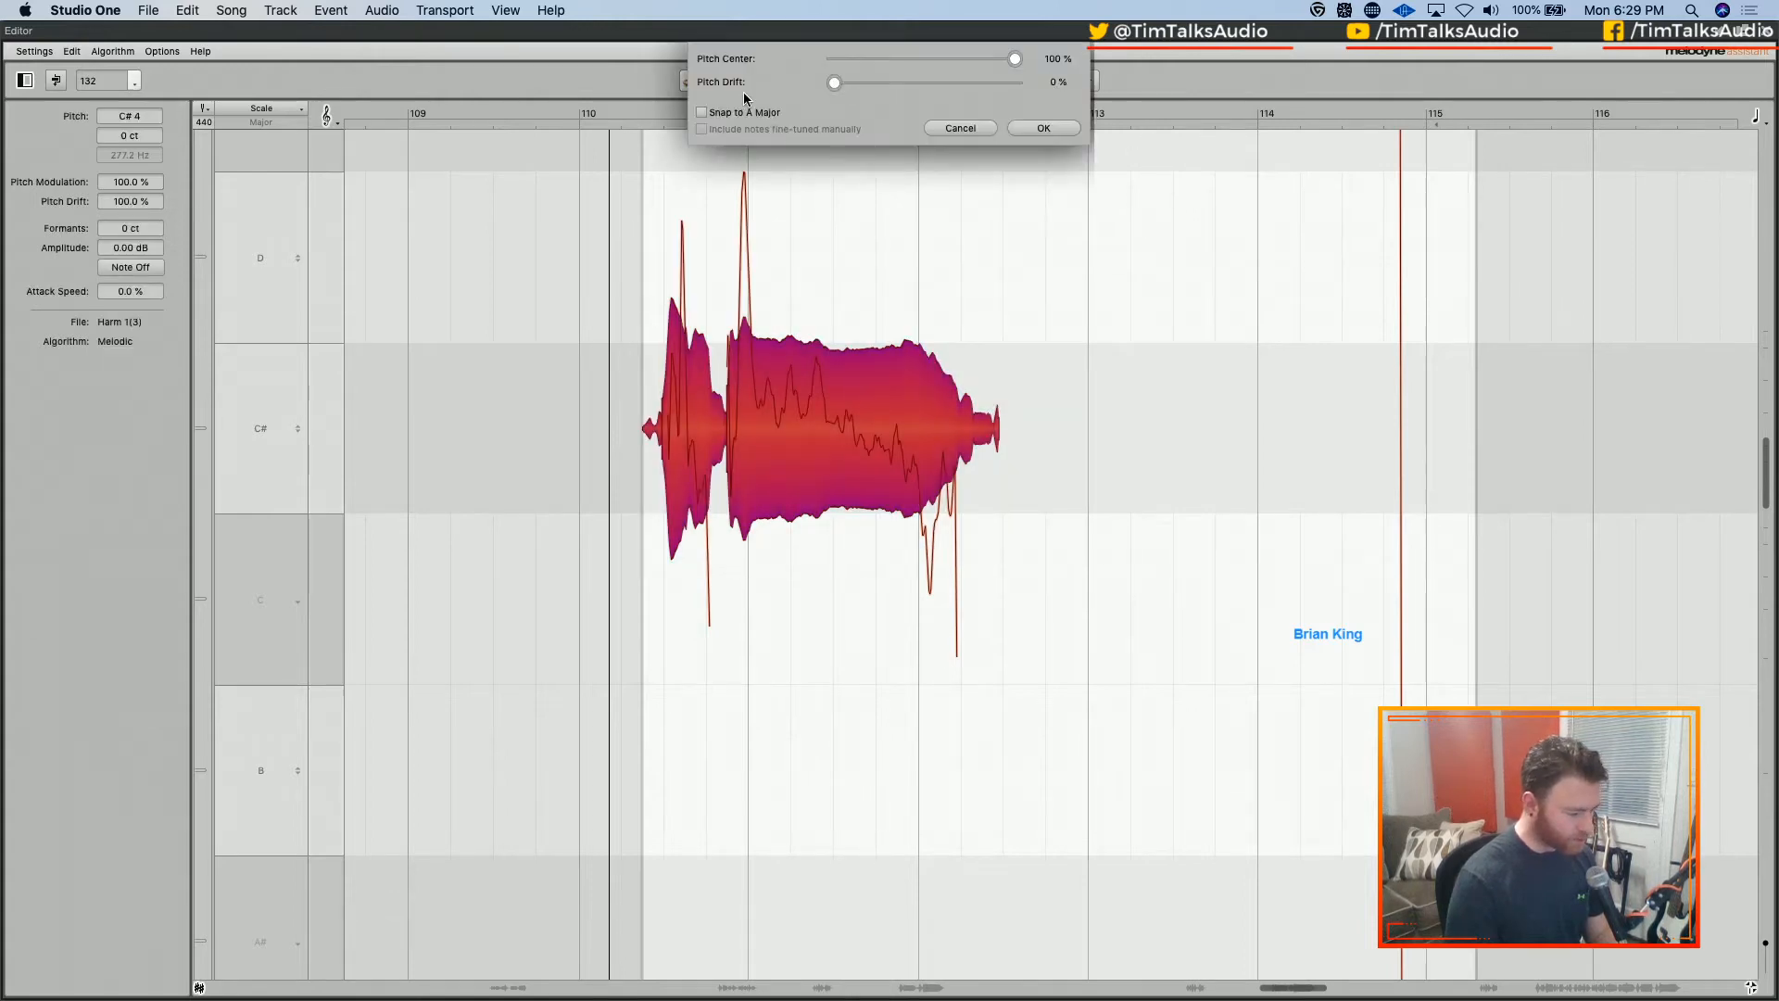
drag(830, 86, 1301, 94)
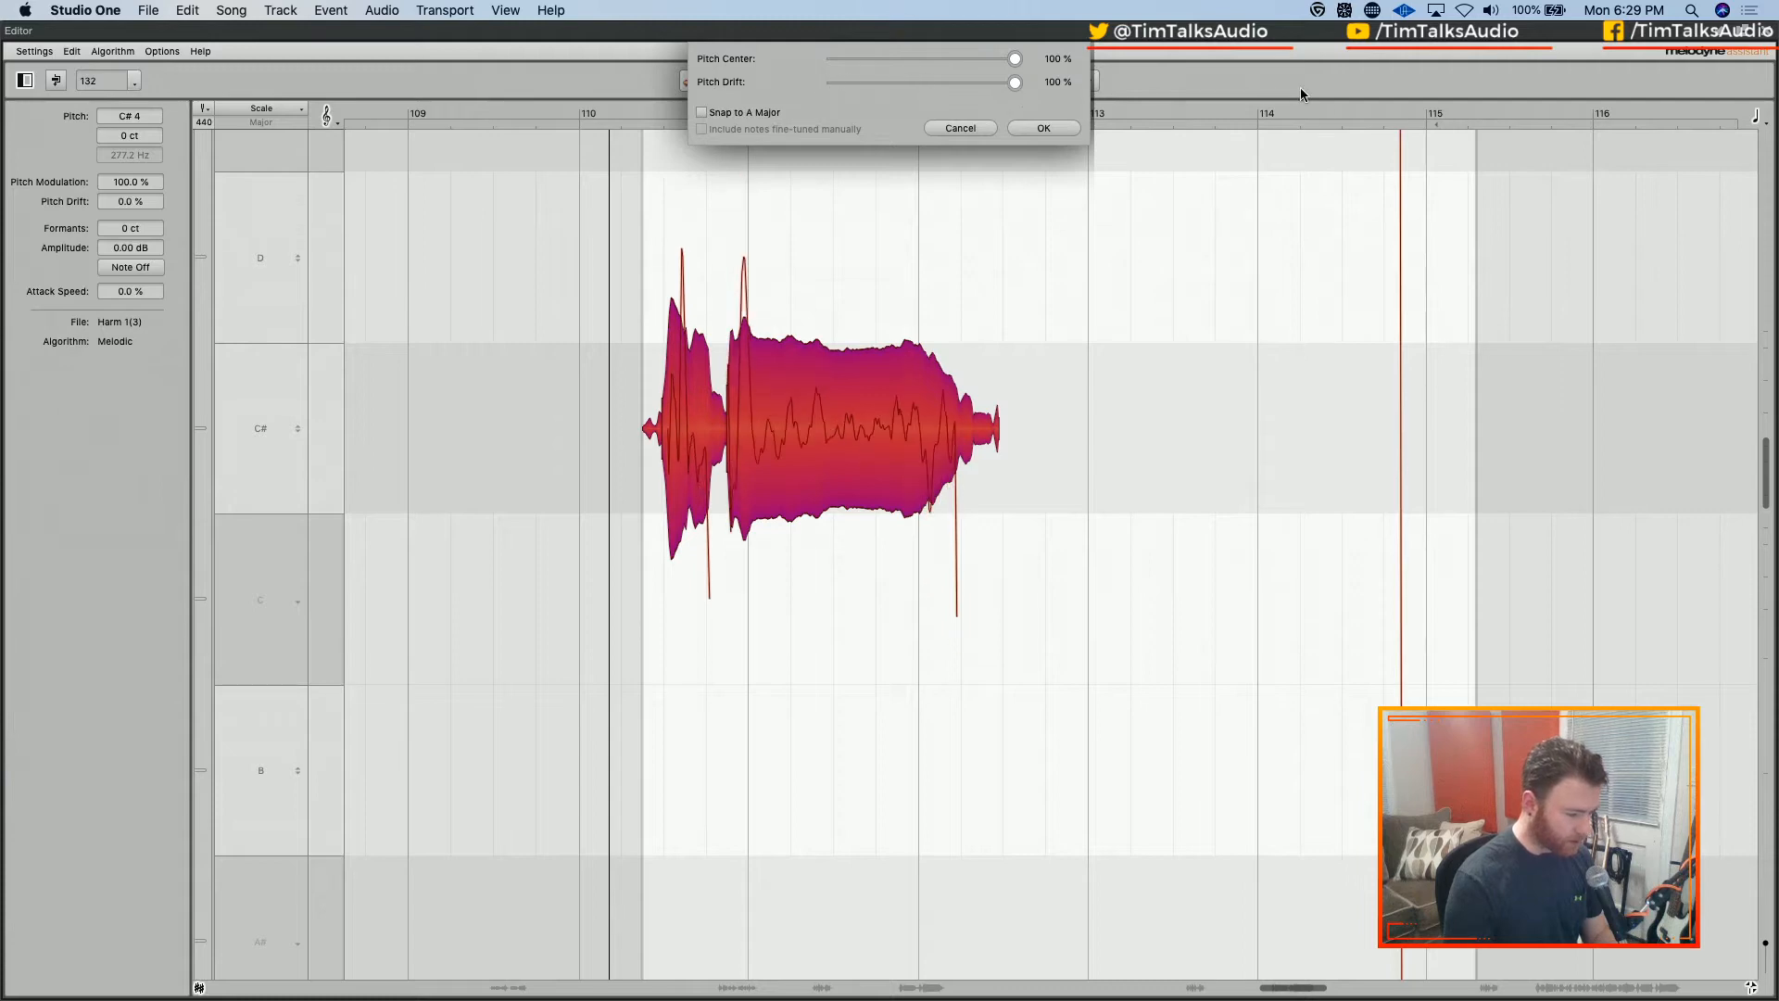
click(1042, 129)
click(595, 107)
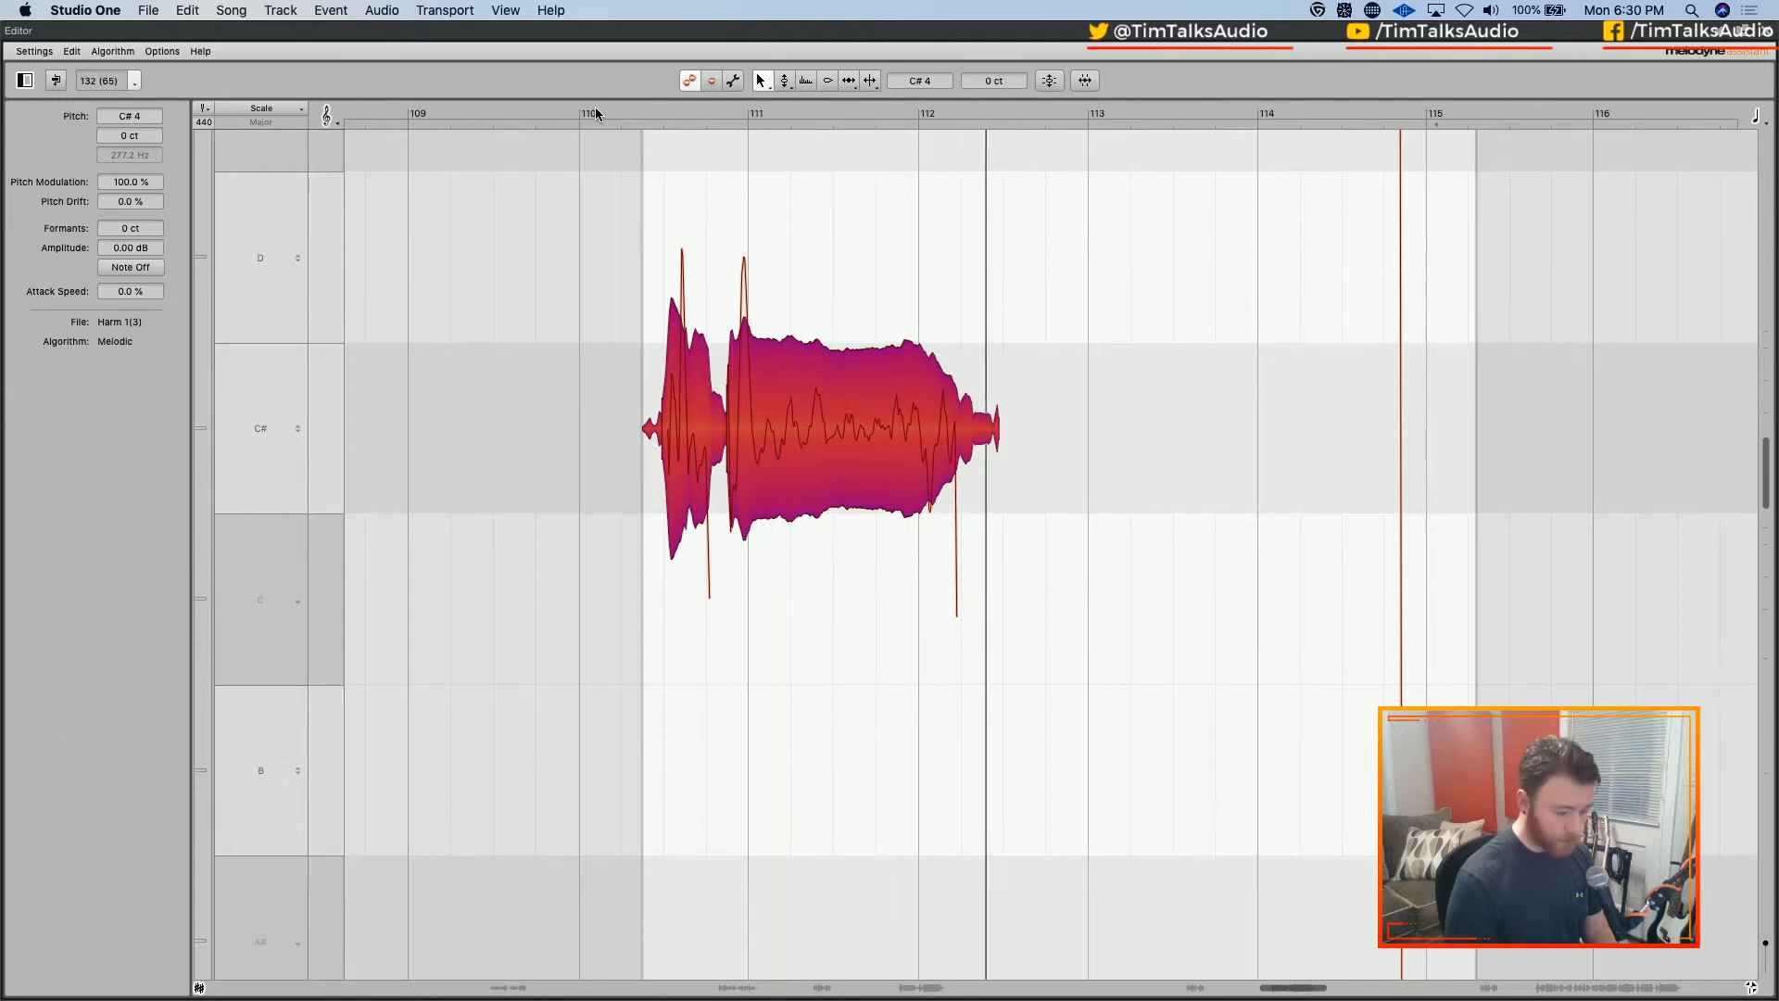
key(space)
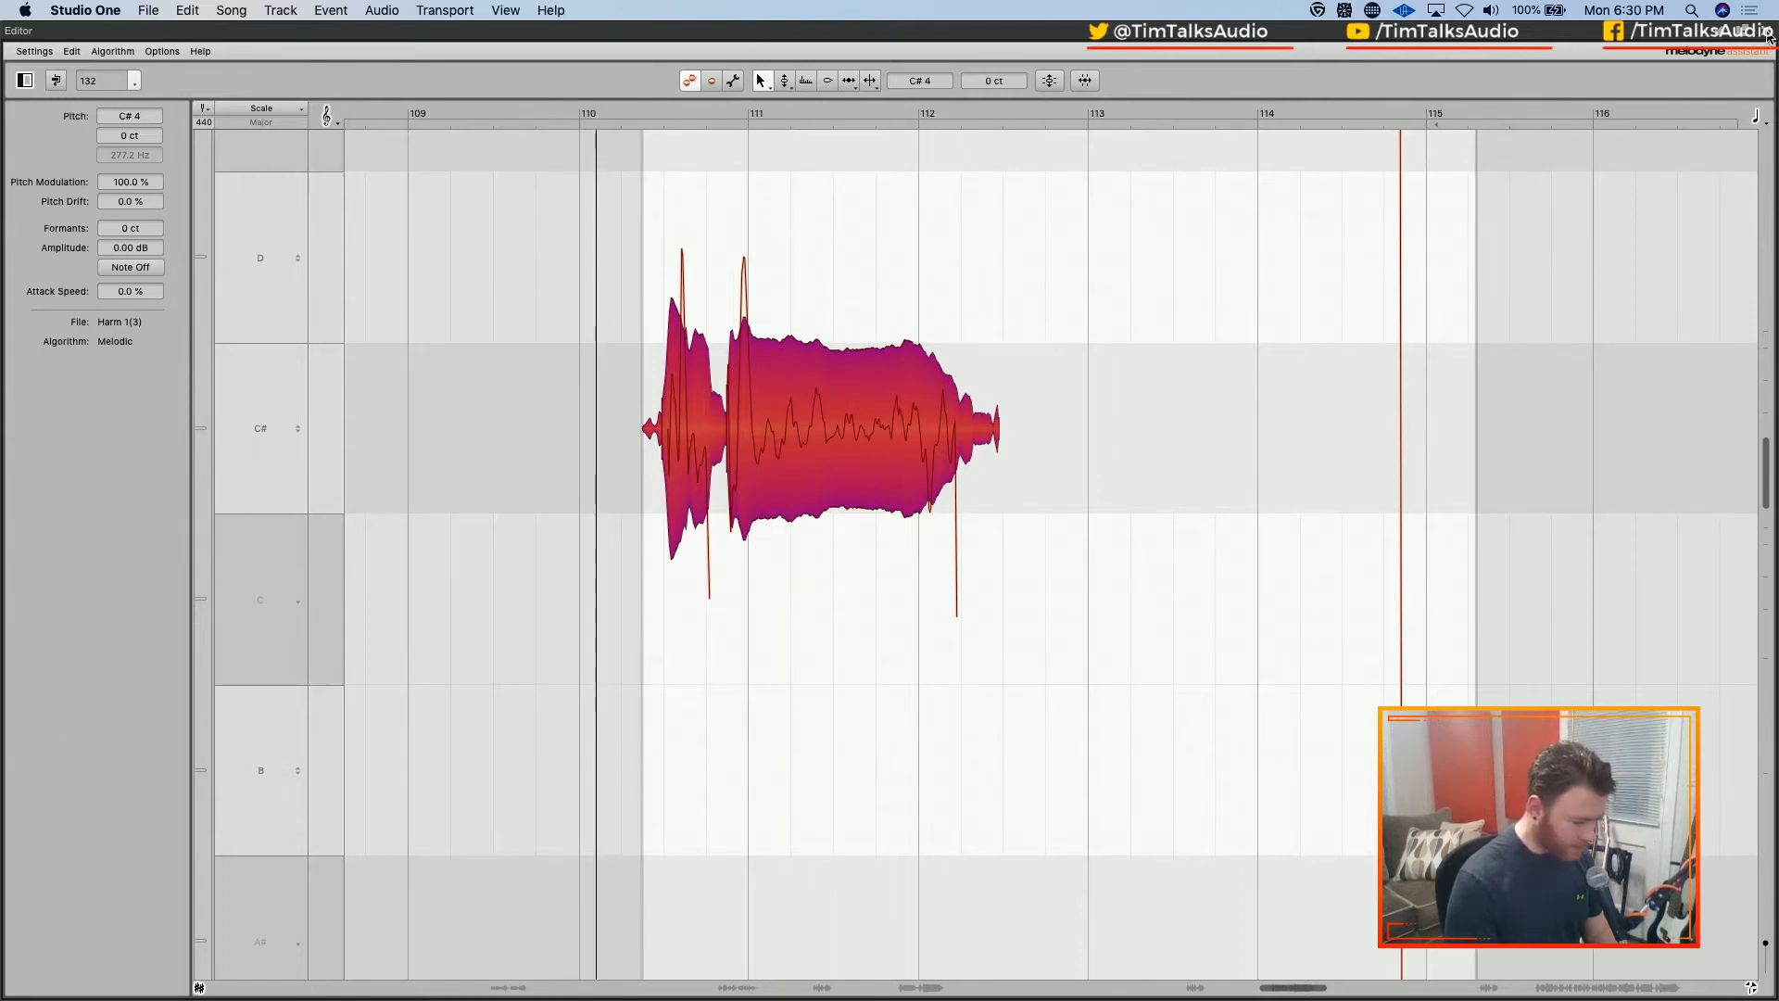
click(1766, 32)
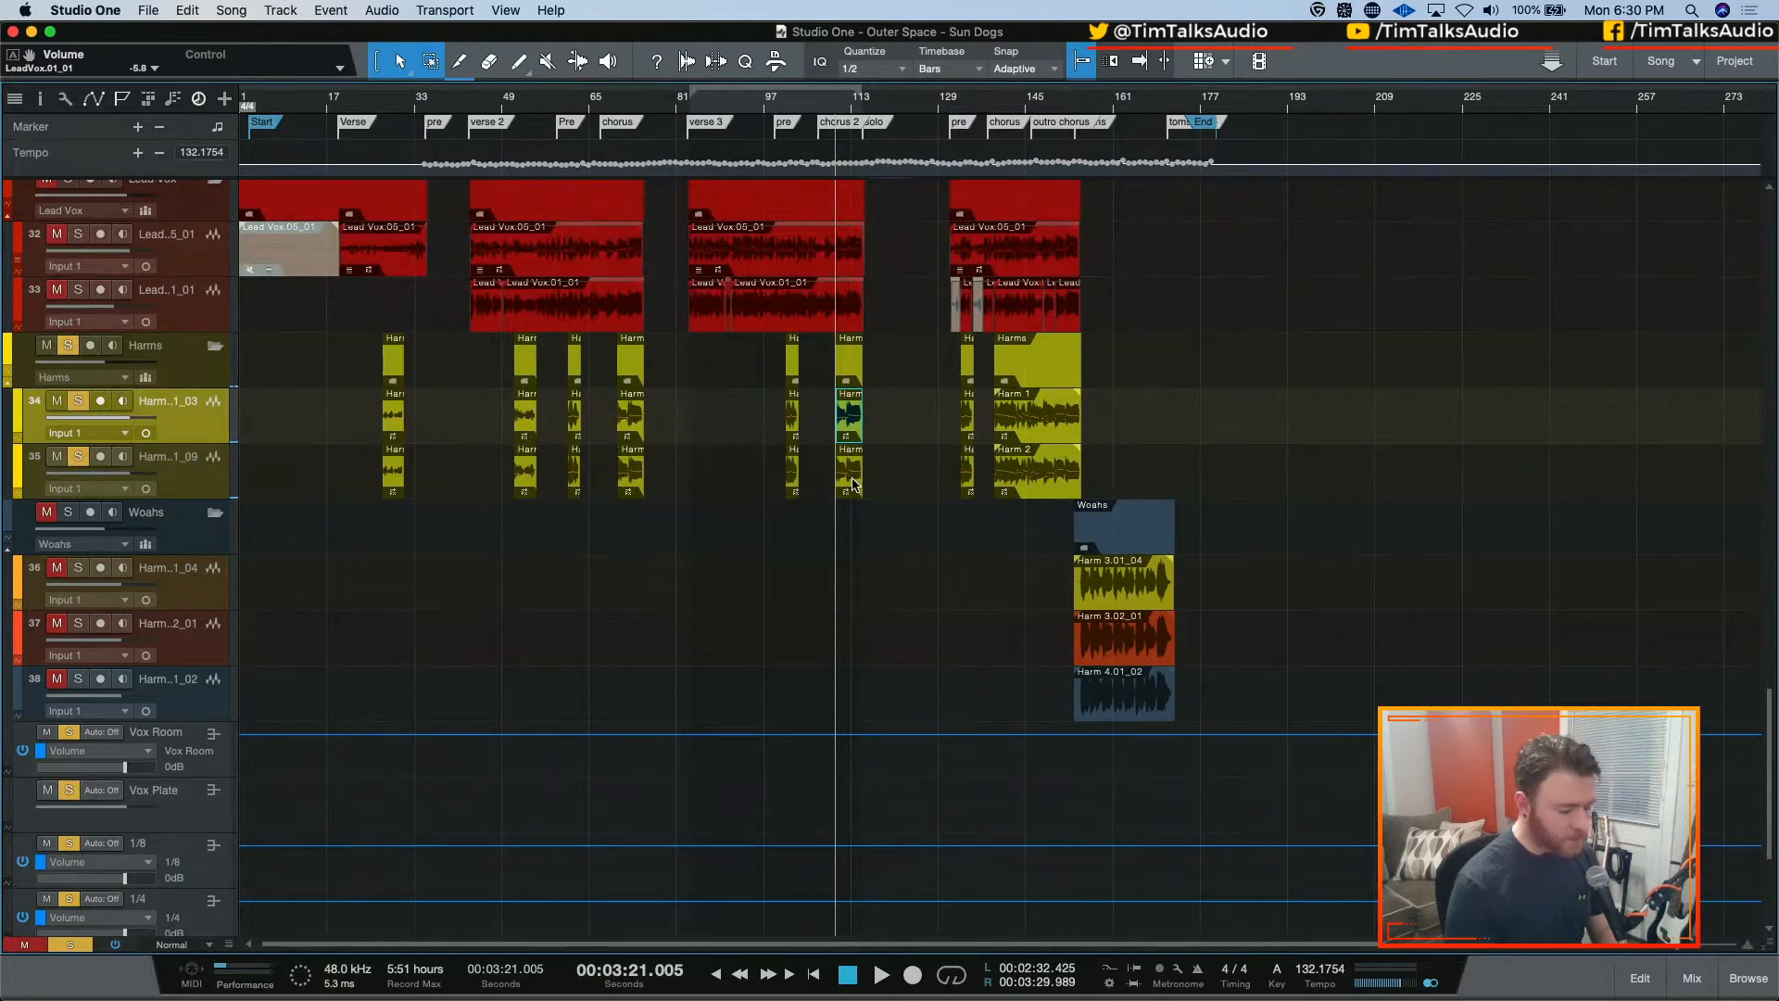
Open the chorus 2 event of Harm 2 in Melodyne and play it through from just after bar 110
click(853, 480)
double_click(853, 480)
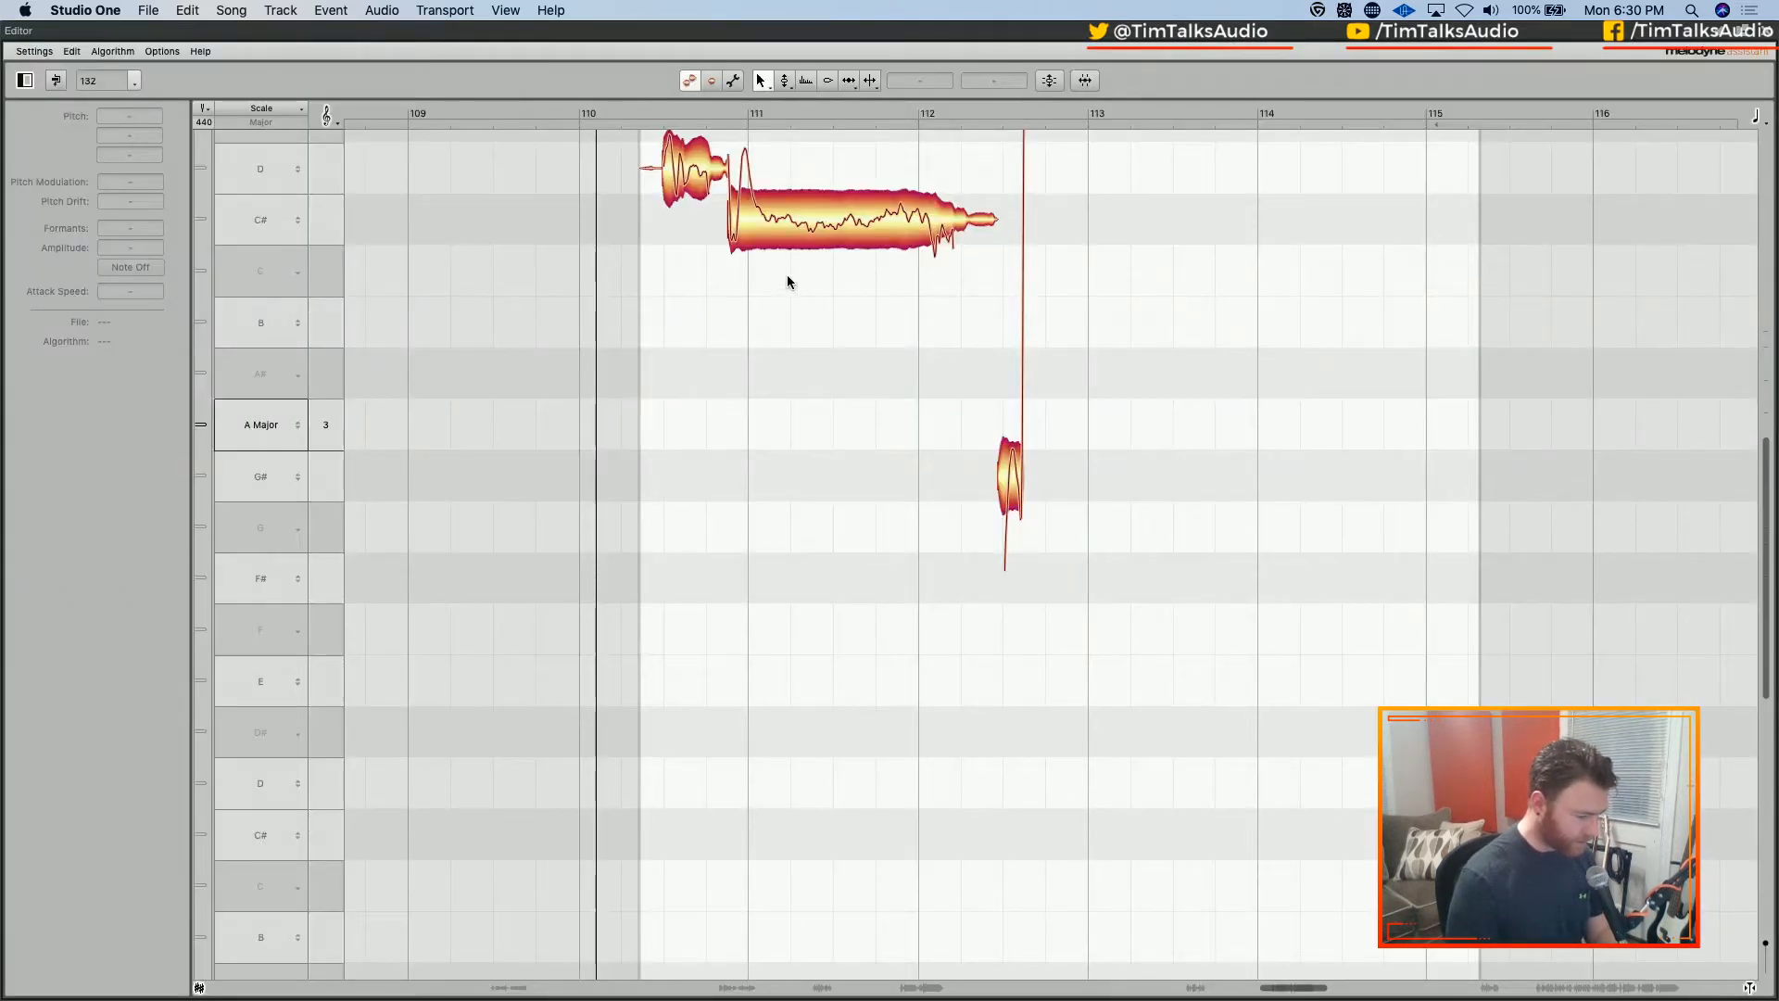
scroll(880, 352, up, 1)
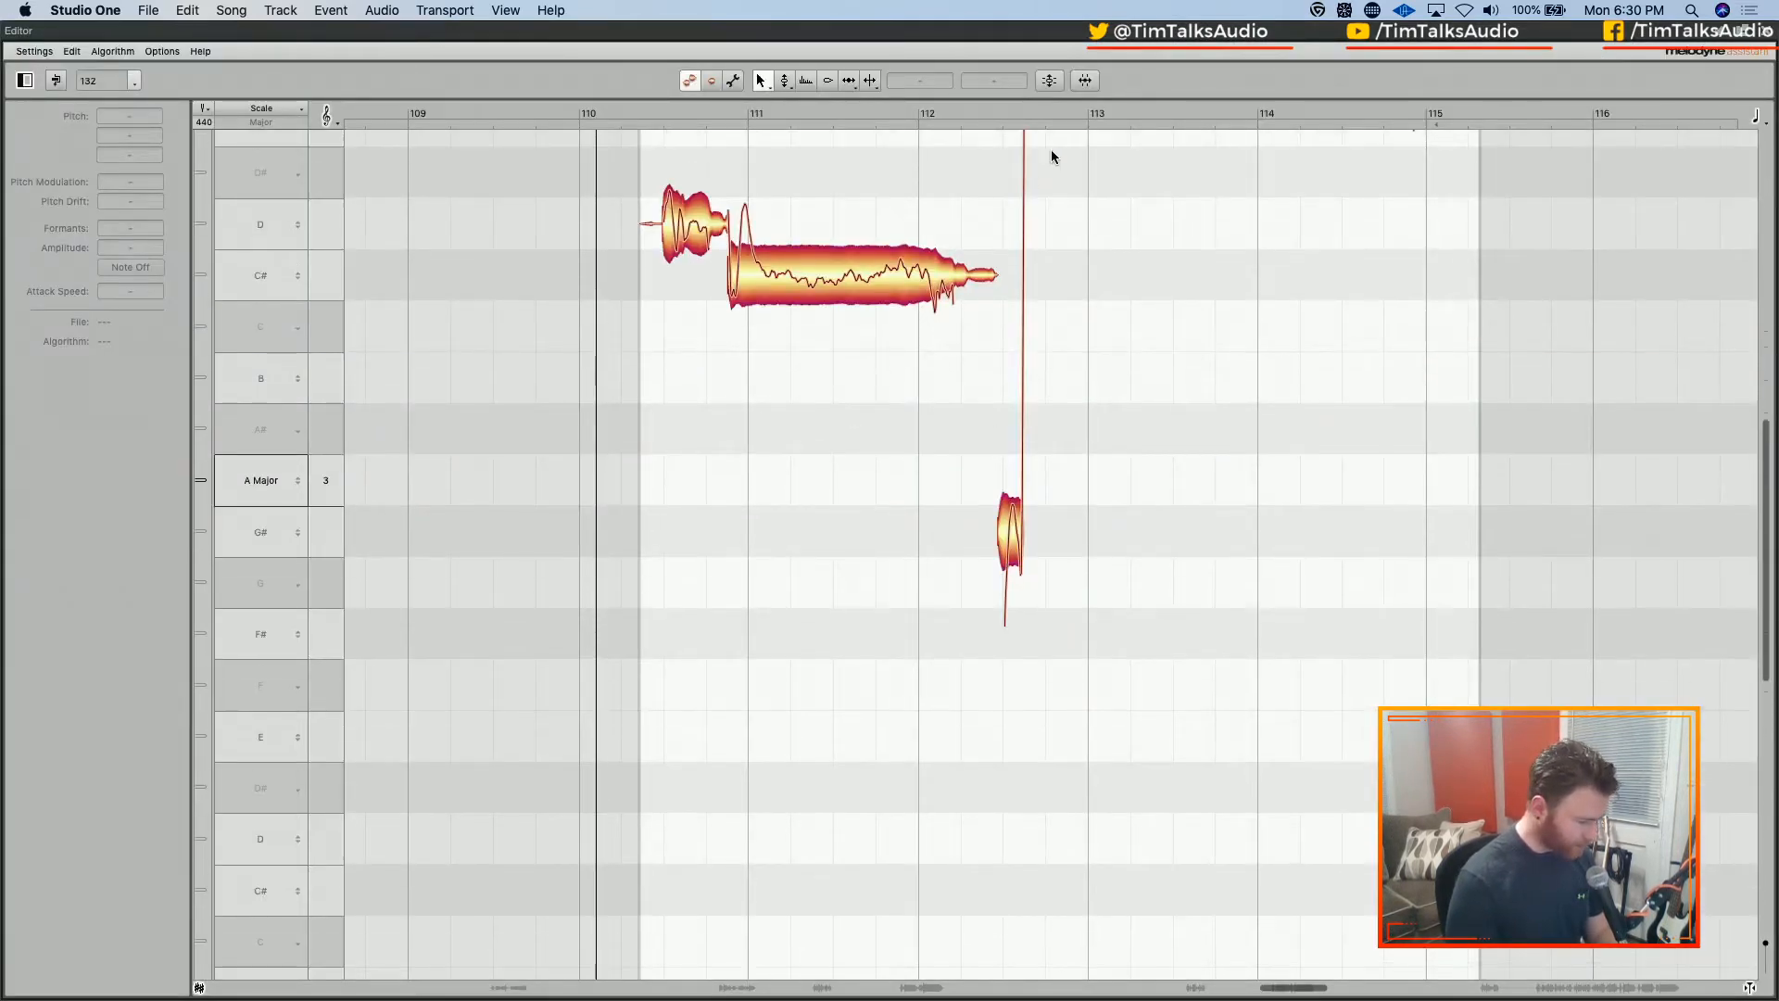
double_click(626, 110)
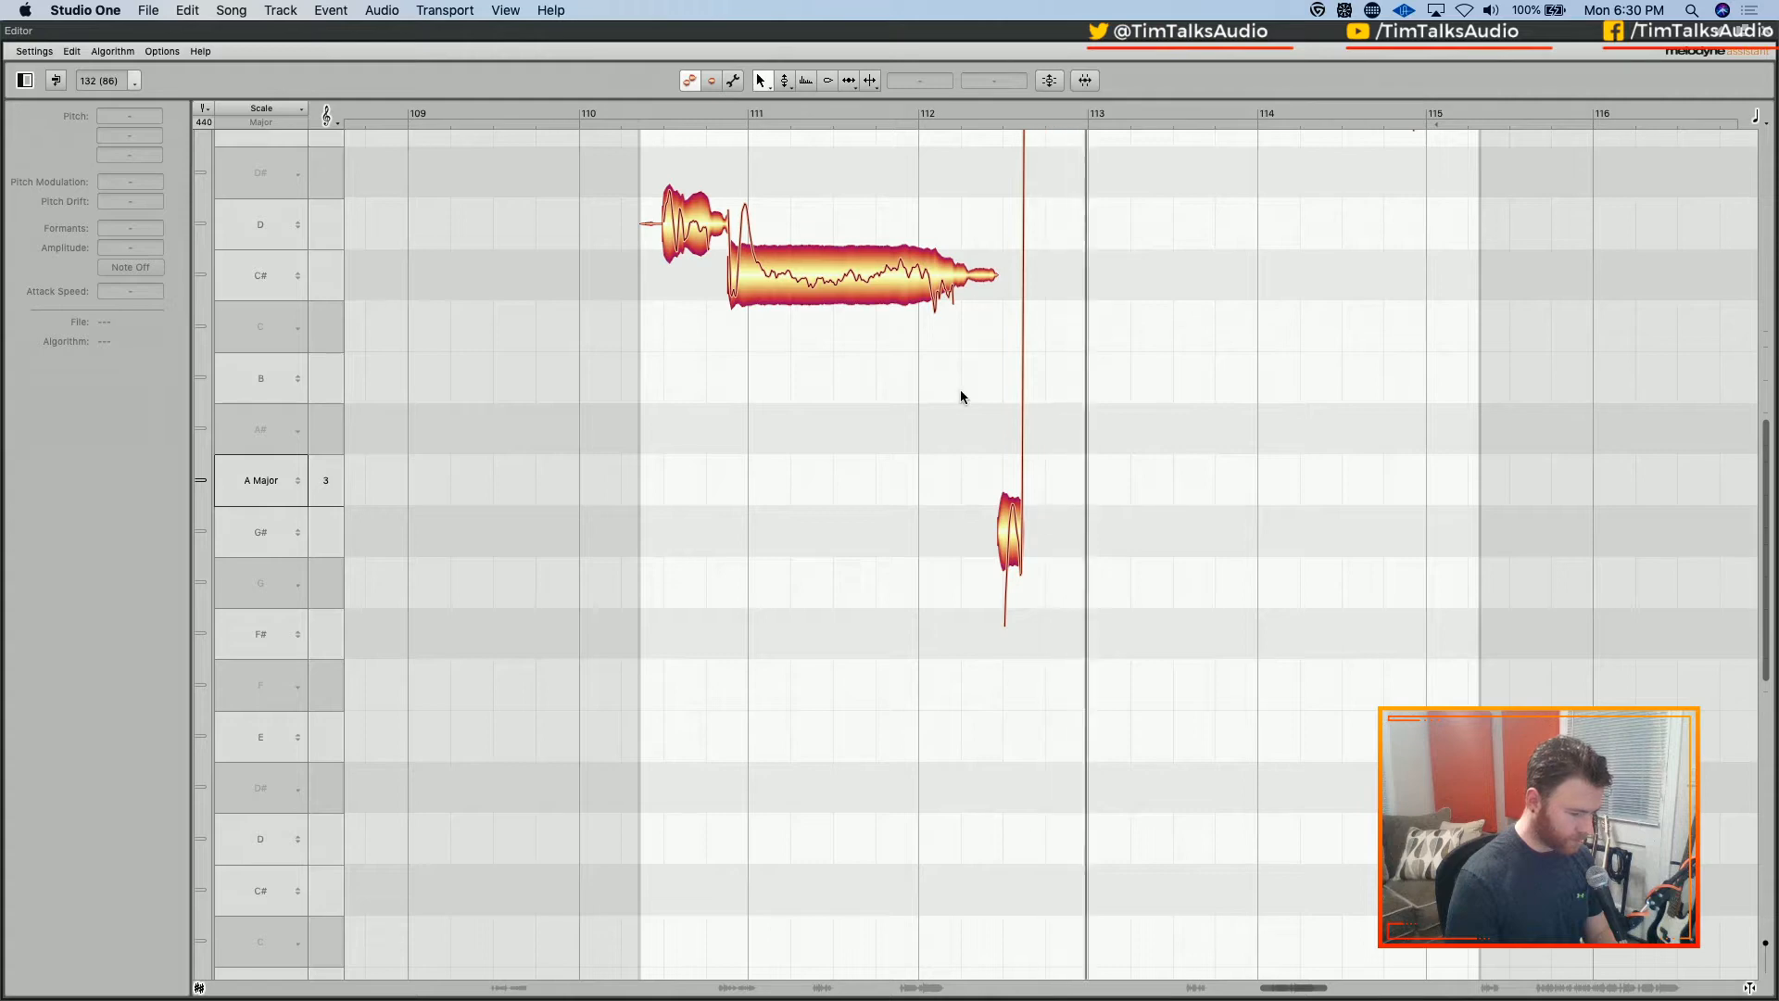
scroll(978, 384, up, 4)
scroll(997, 381, up, 4)
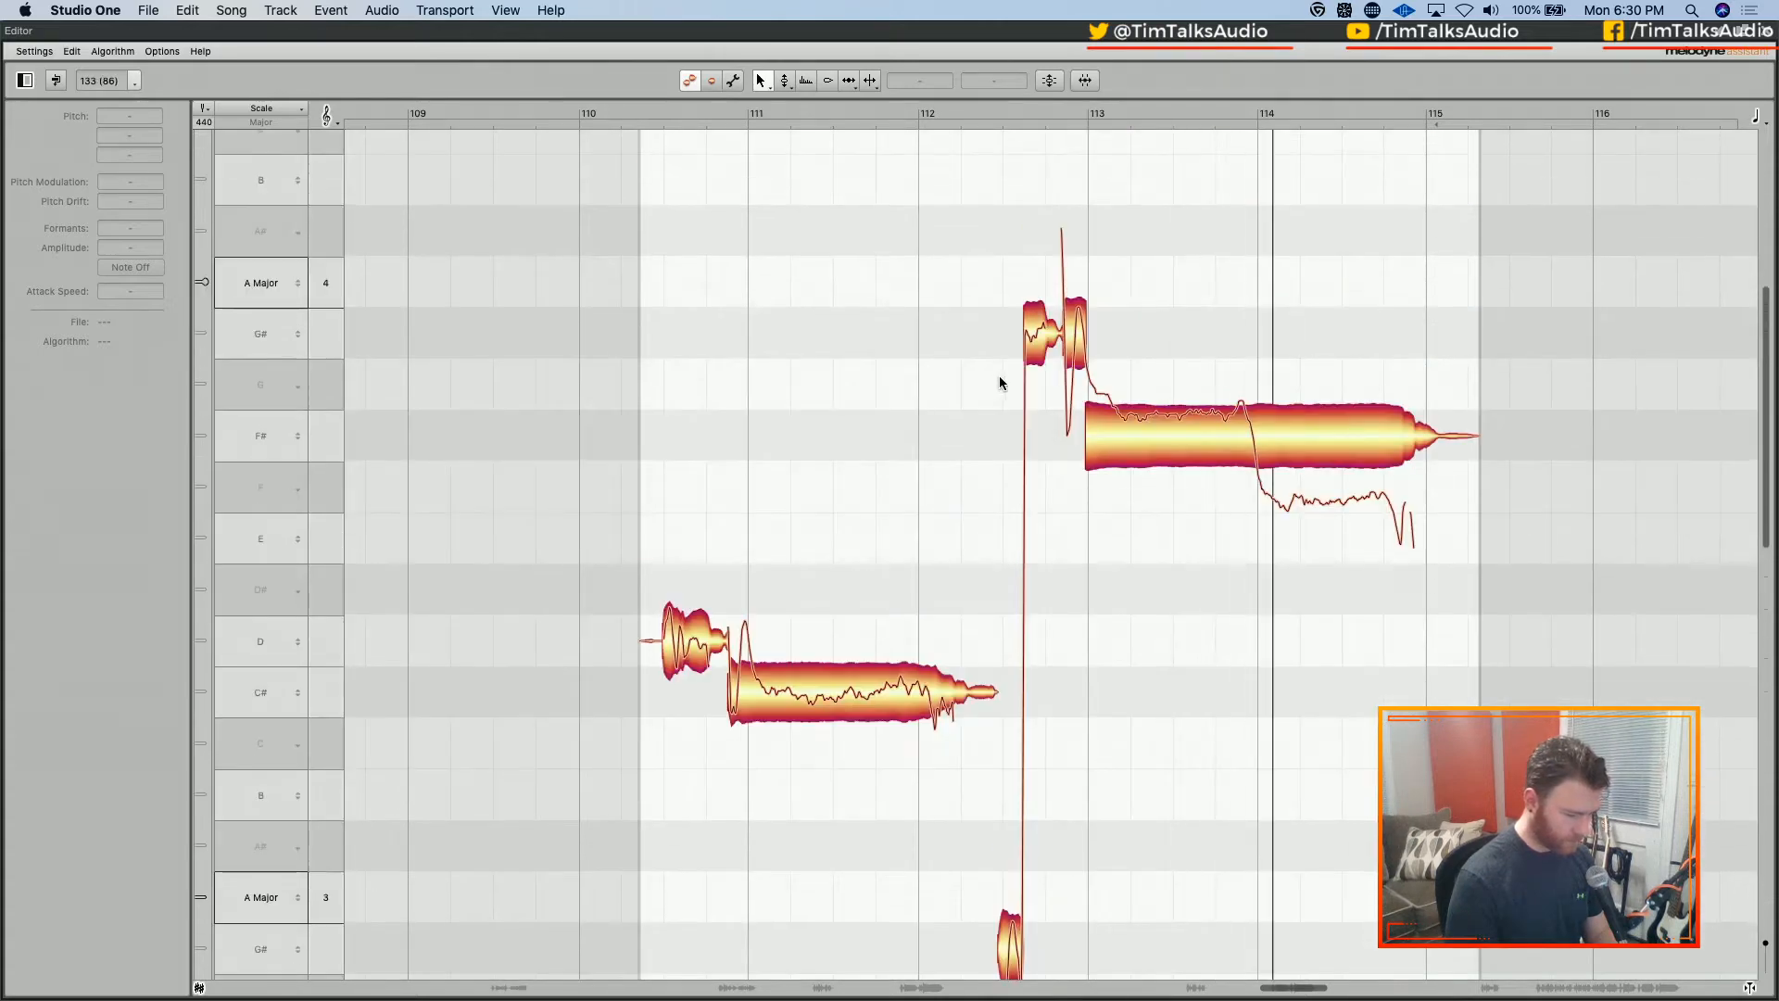
key(space)
Split the long F# note at bar 114, where its pitch curve drops, using the Note Separation tool
right_click(1300, 404)
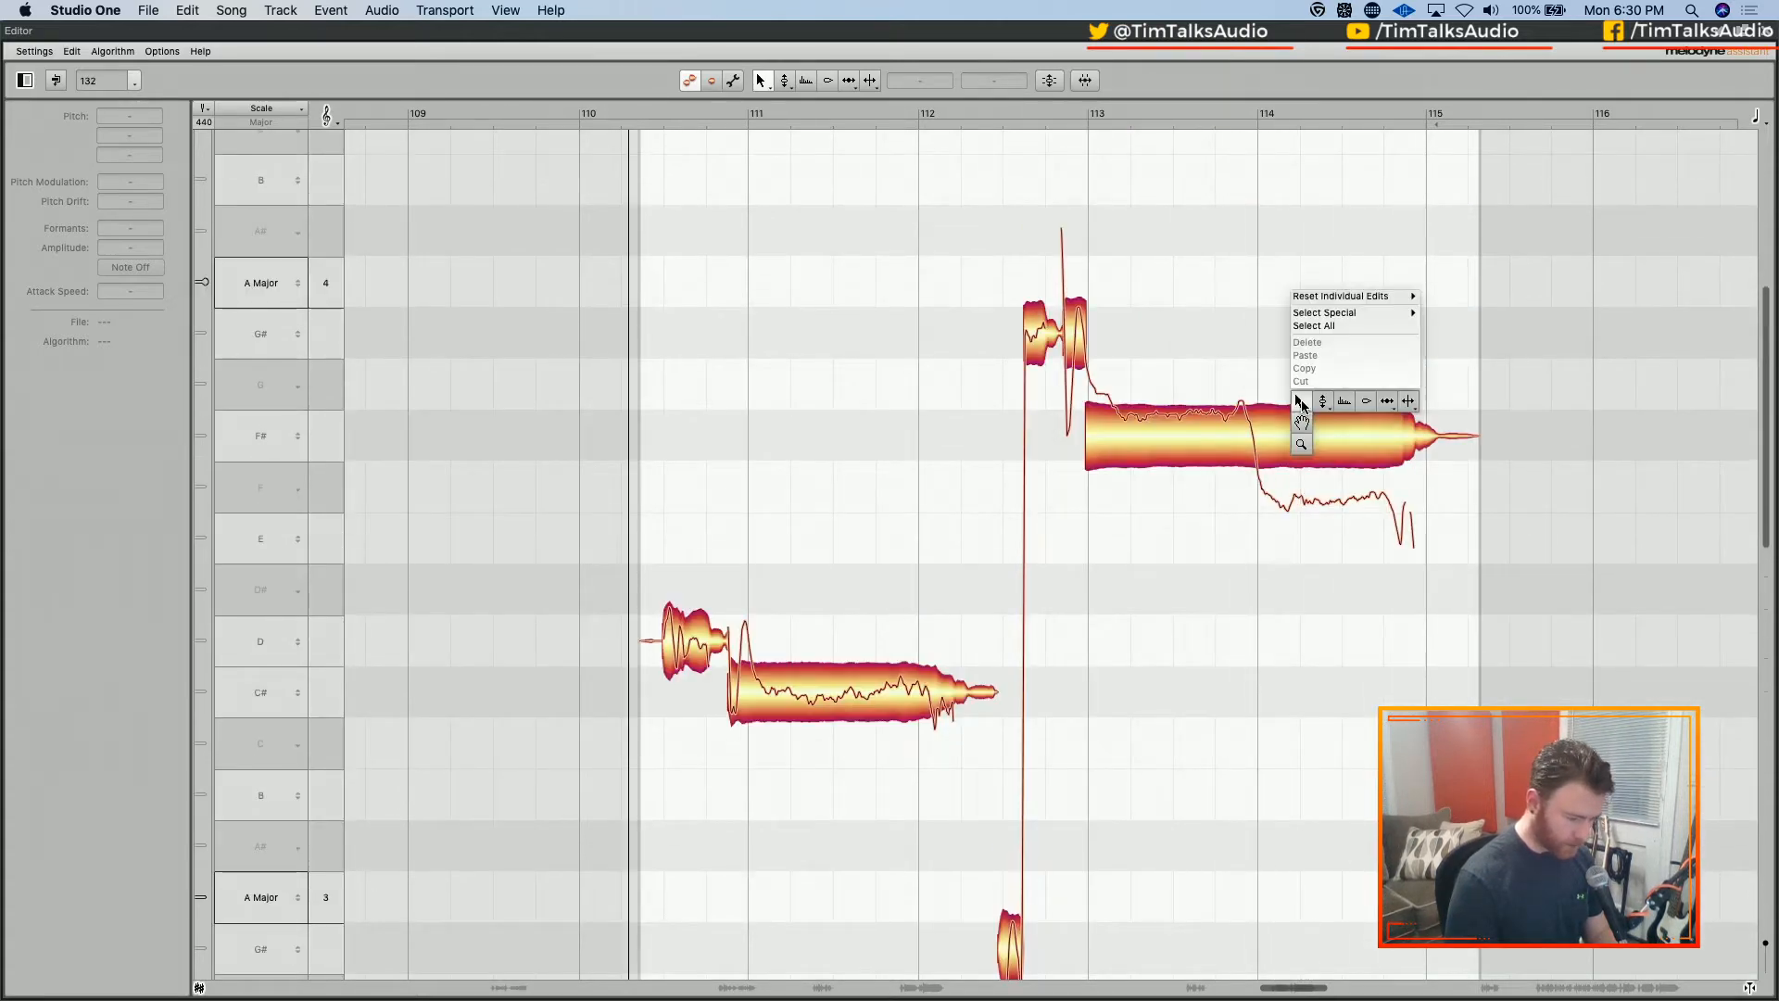
click(1270, 348)
right_click(1234, 350)
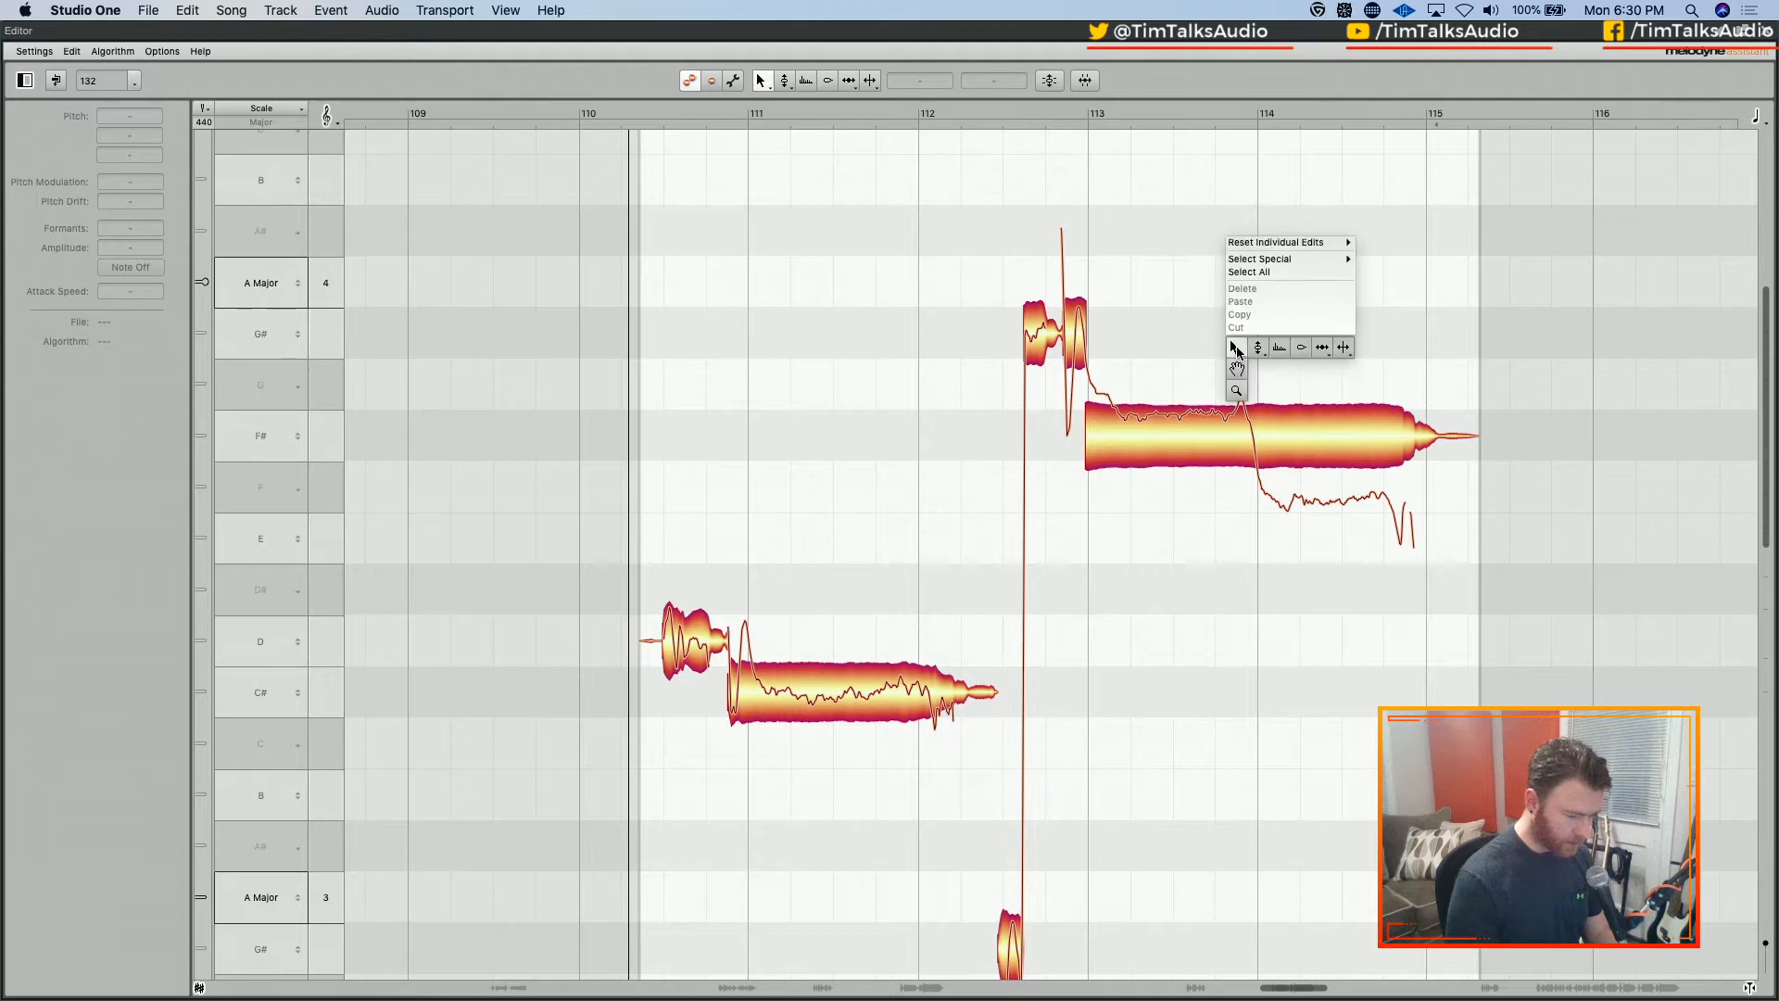
click(1345, 350)
double_click(1252, 439)
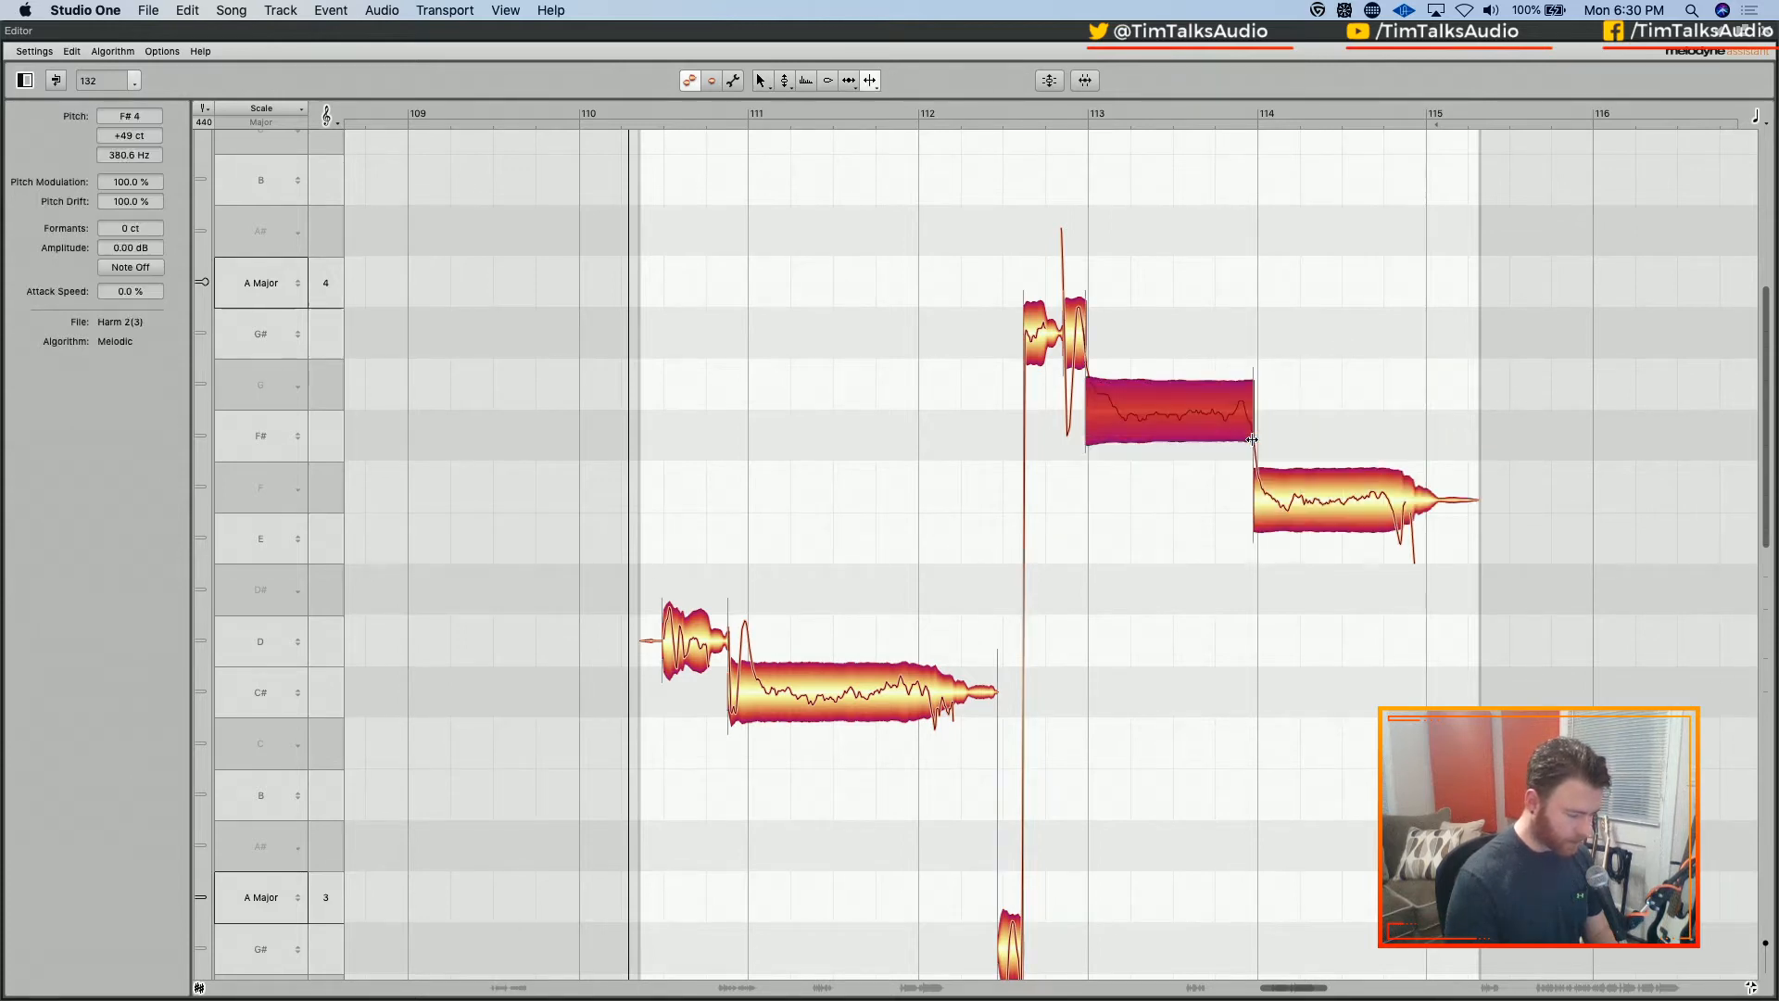
Select the Harm 2 notes from mid-bar 112 to bar 115 and correct them with Pitch Center 100%, Pitch Drift 40% and Snap to A Major
right_click(1165, 309)
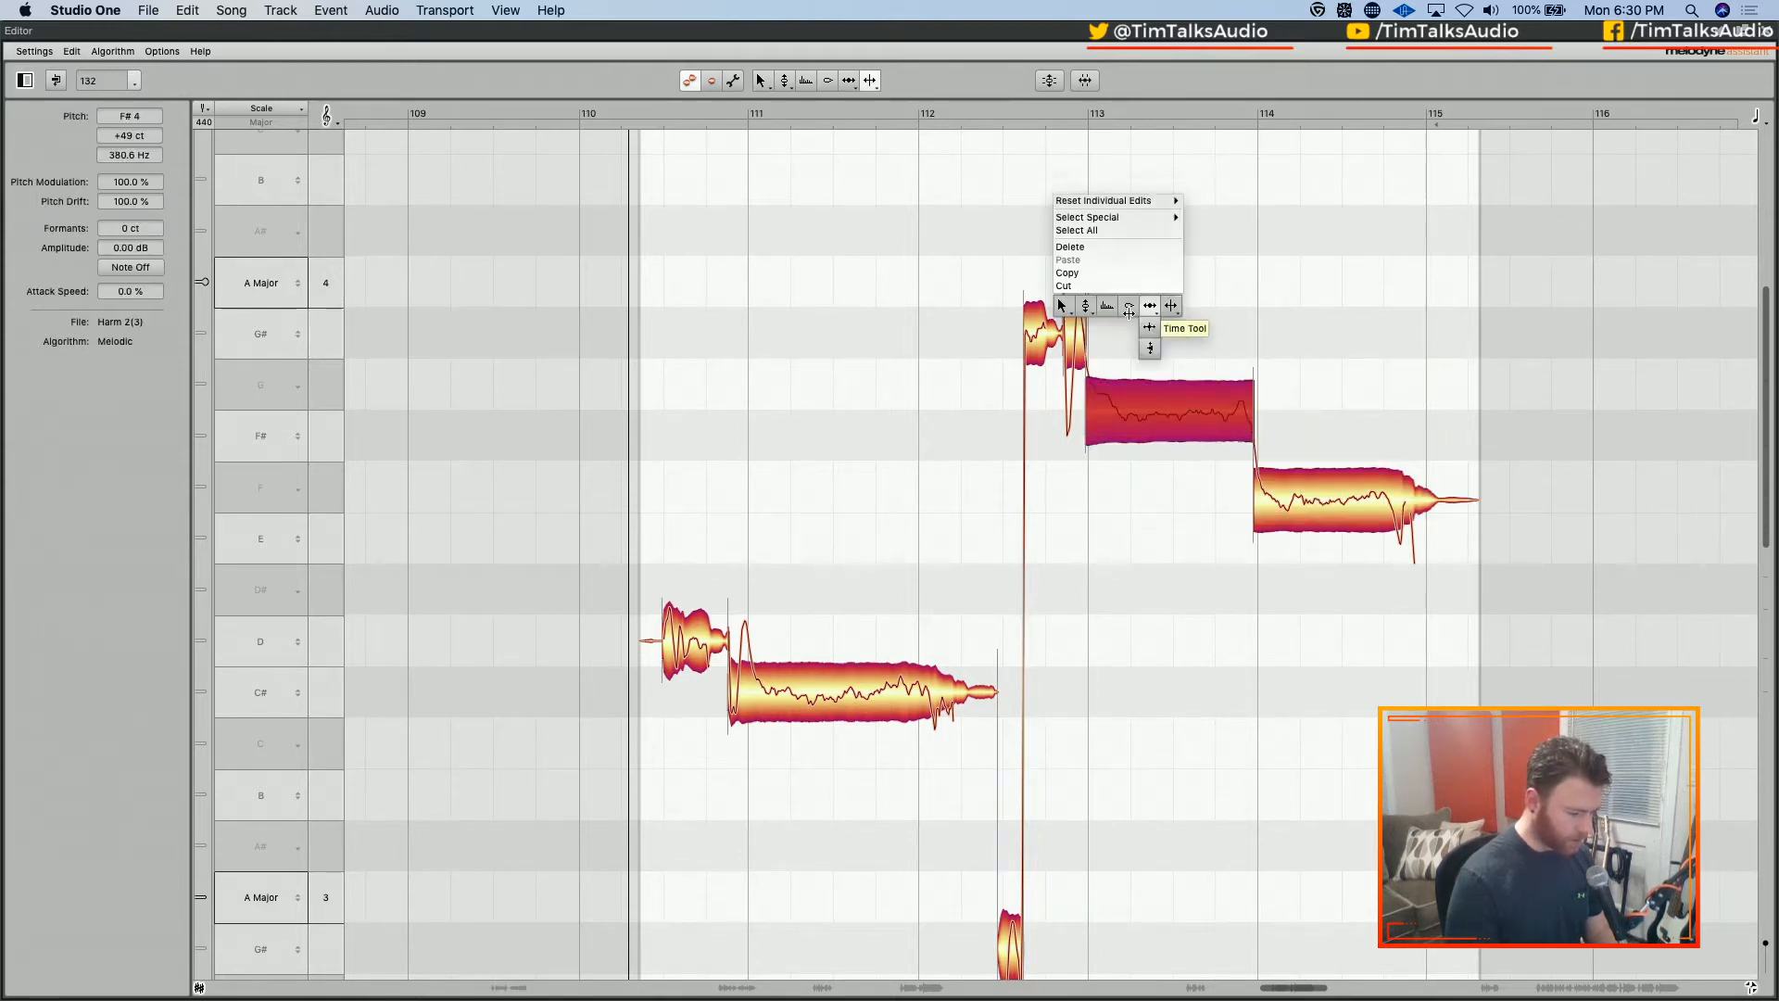
click(1059, 311)
drag(967, 261, 1323, 545)
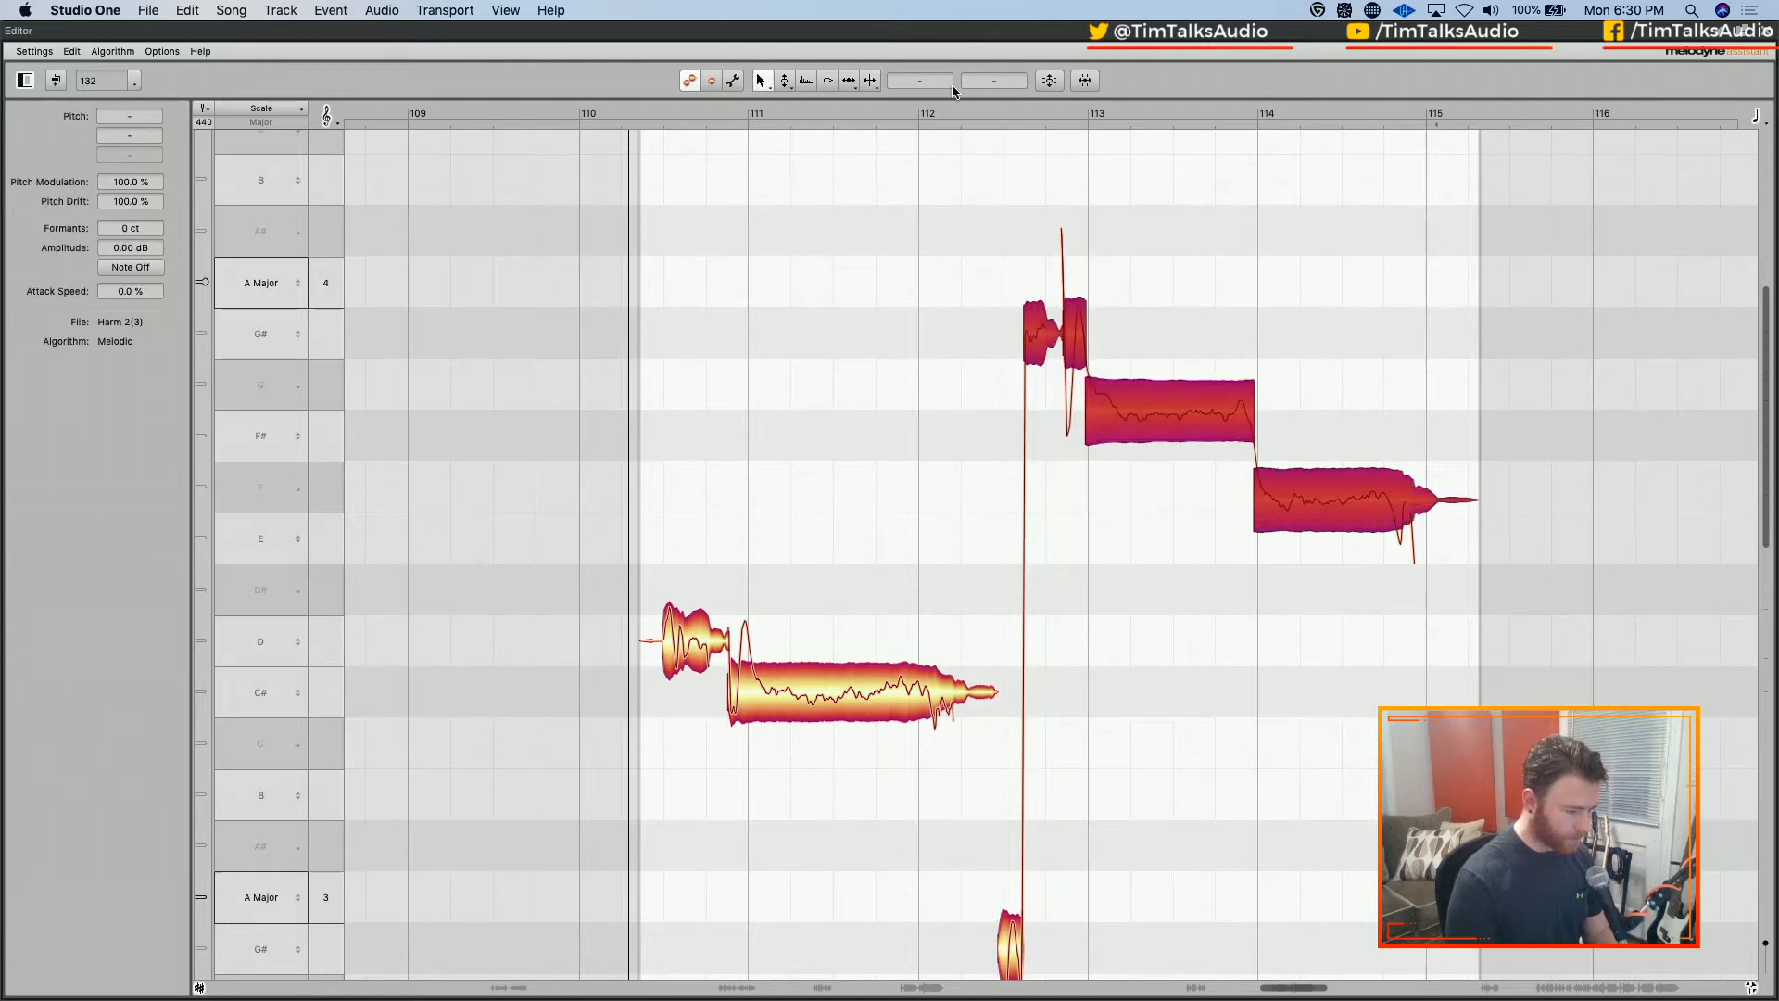
click(1085, 82)
drag(923, 60, 1151, 77)
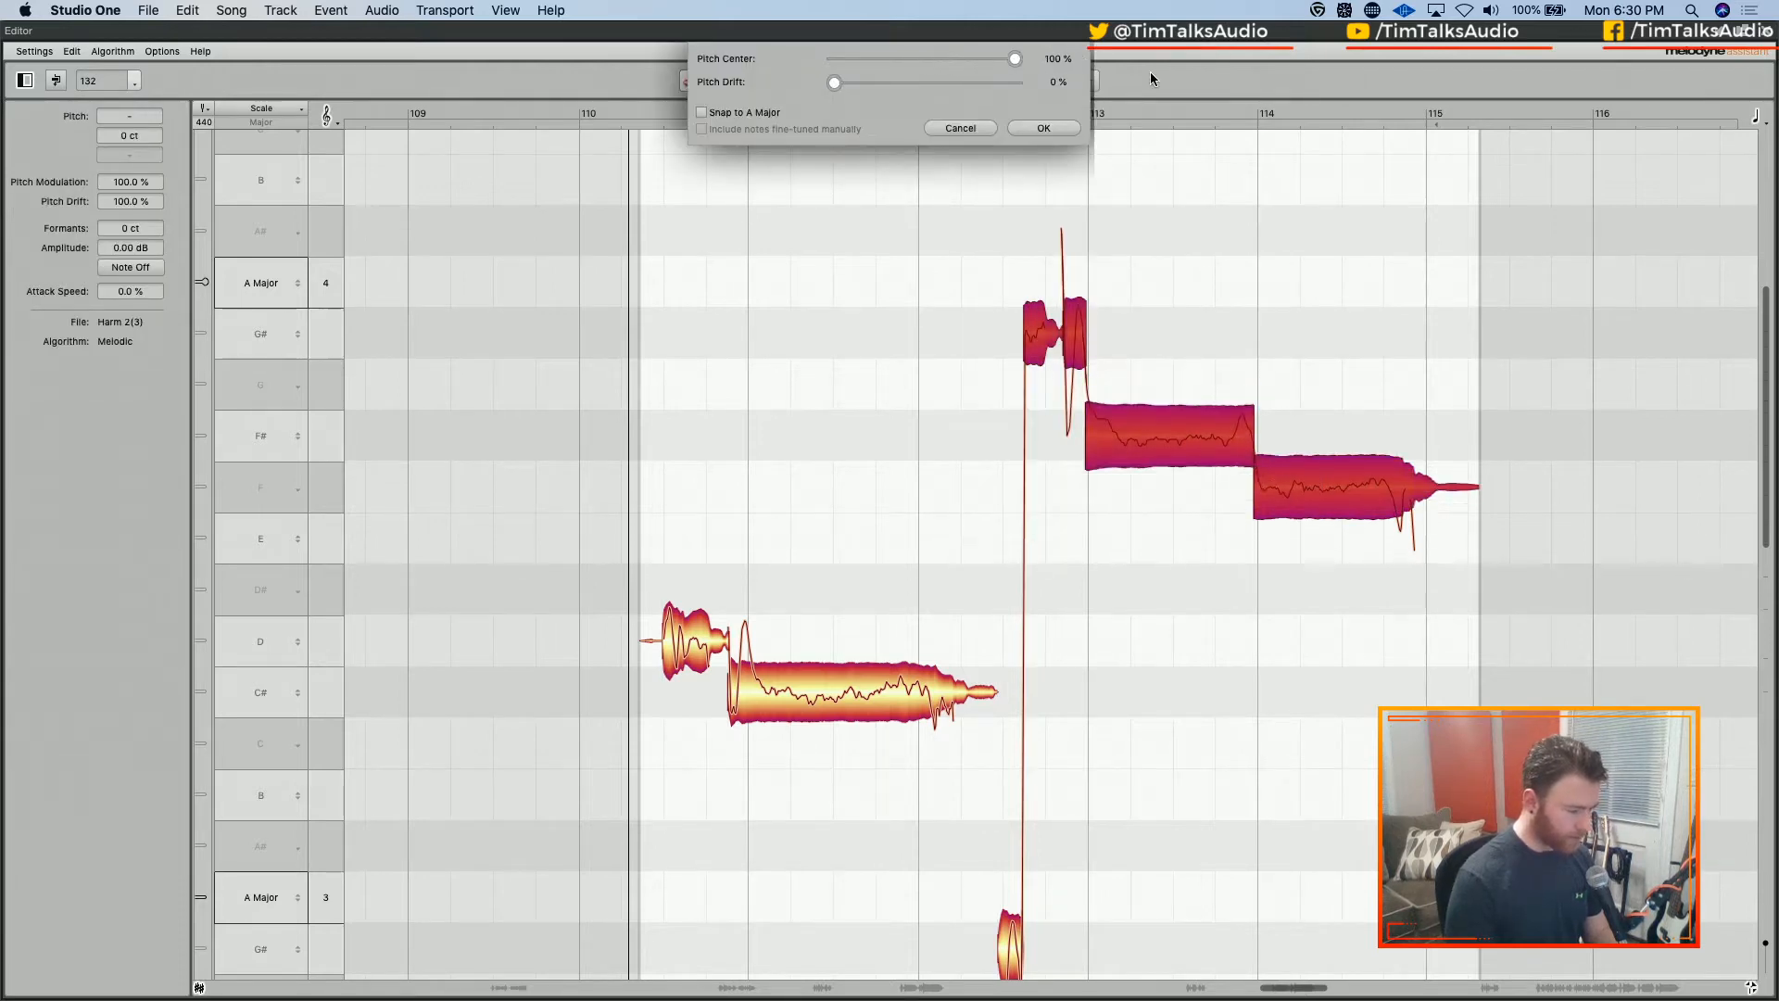
drag(834, 83, 903, 89)
click(702, 113)
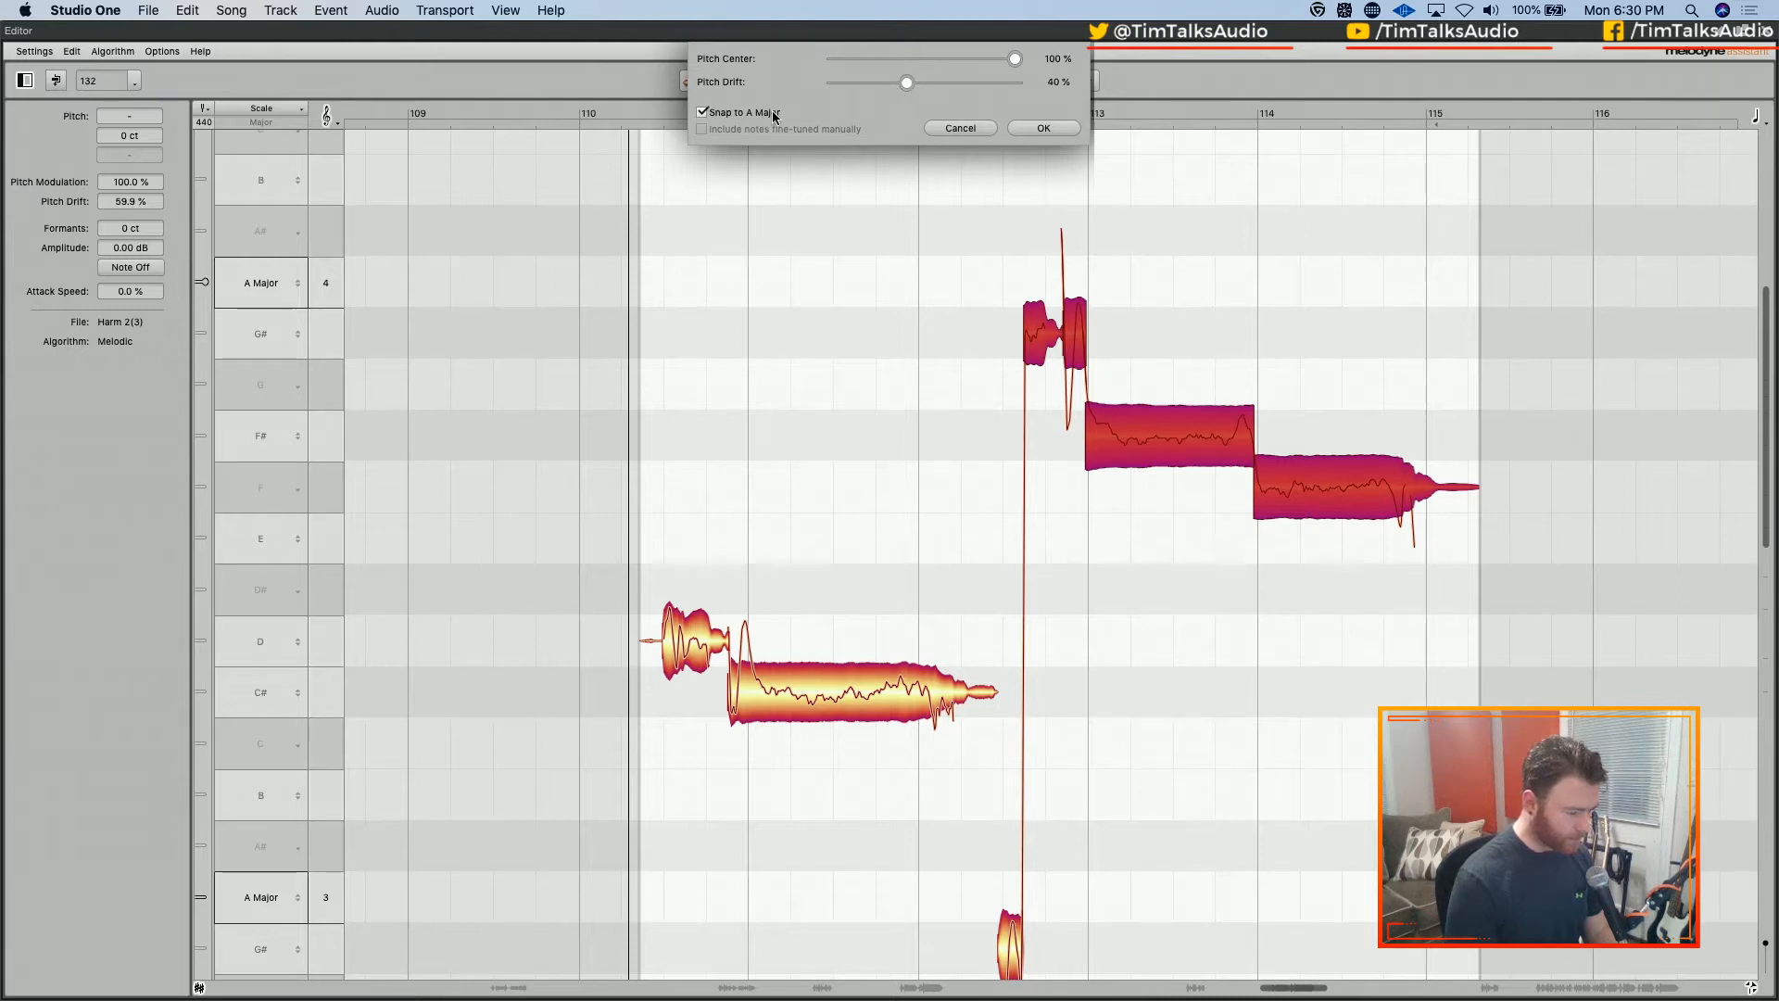
click(1032, 128)
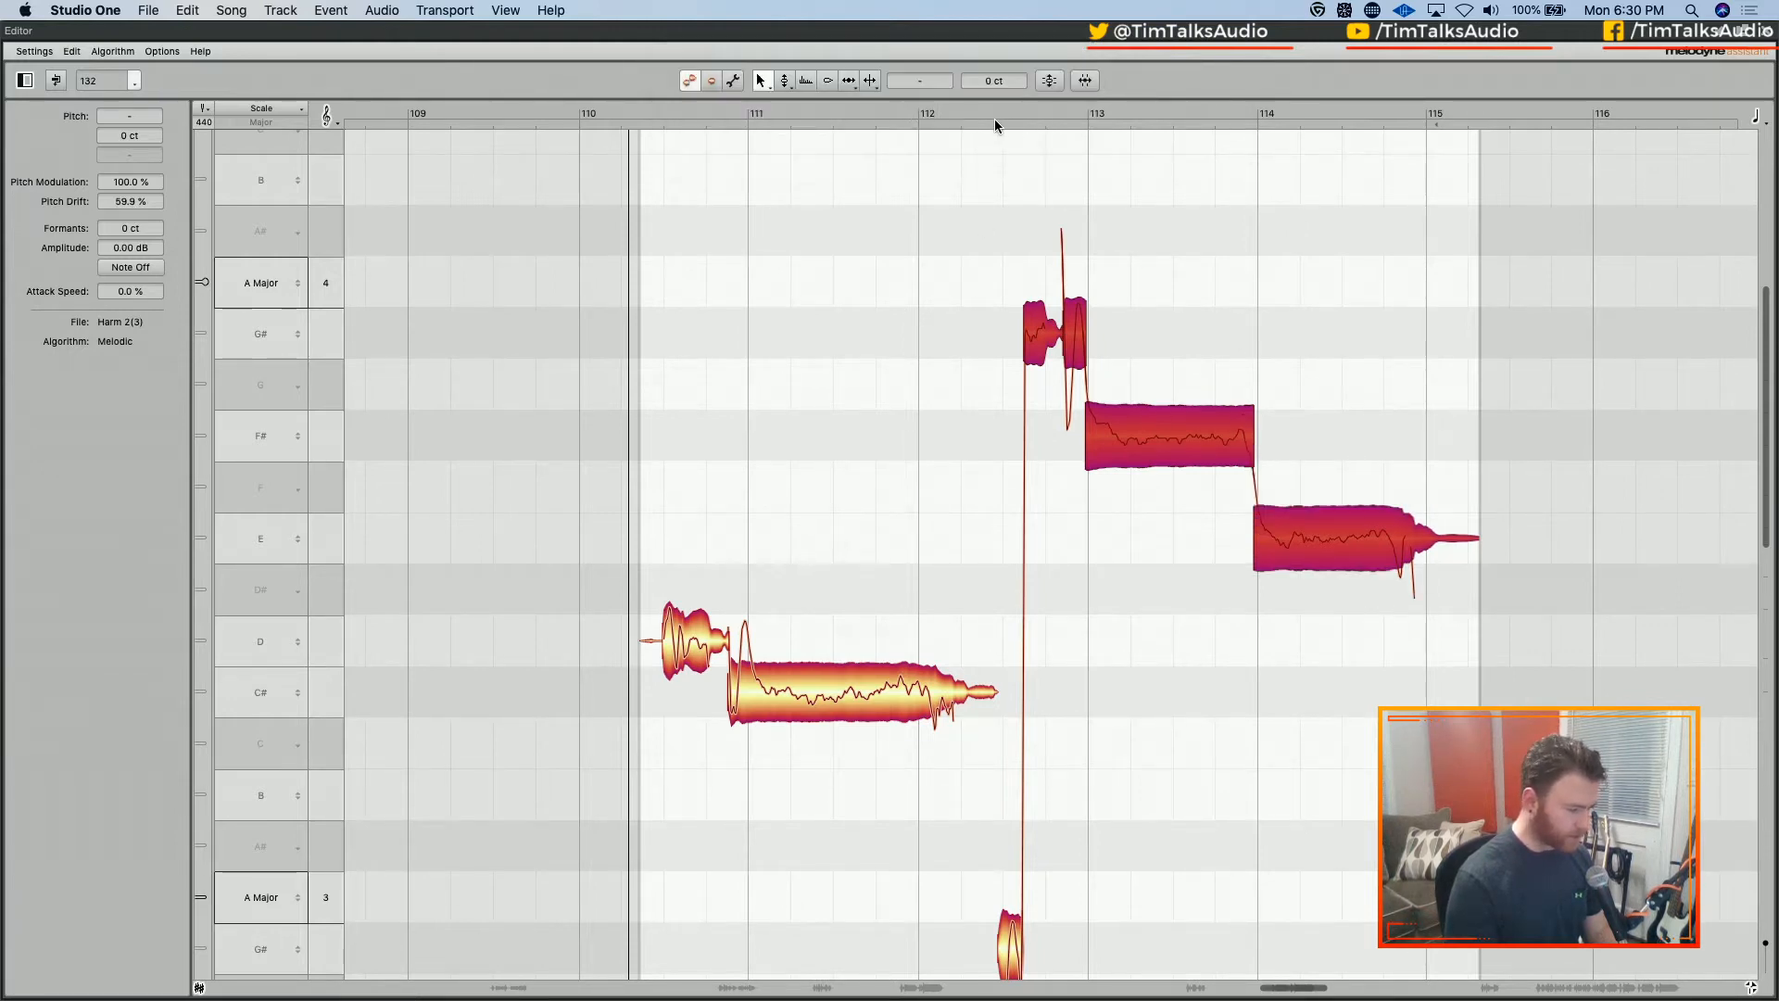
Play back the corrected Harm 2 phrase, deselect its notes and close the Melodyne editor
right_click(730, 133)
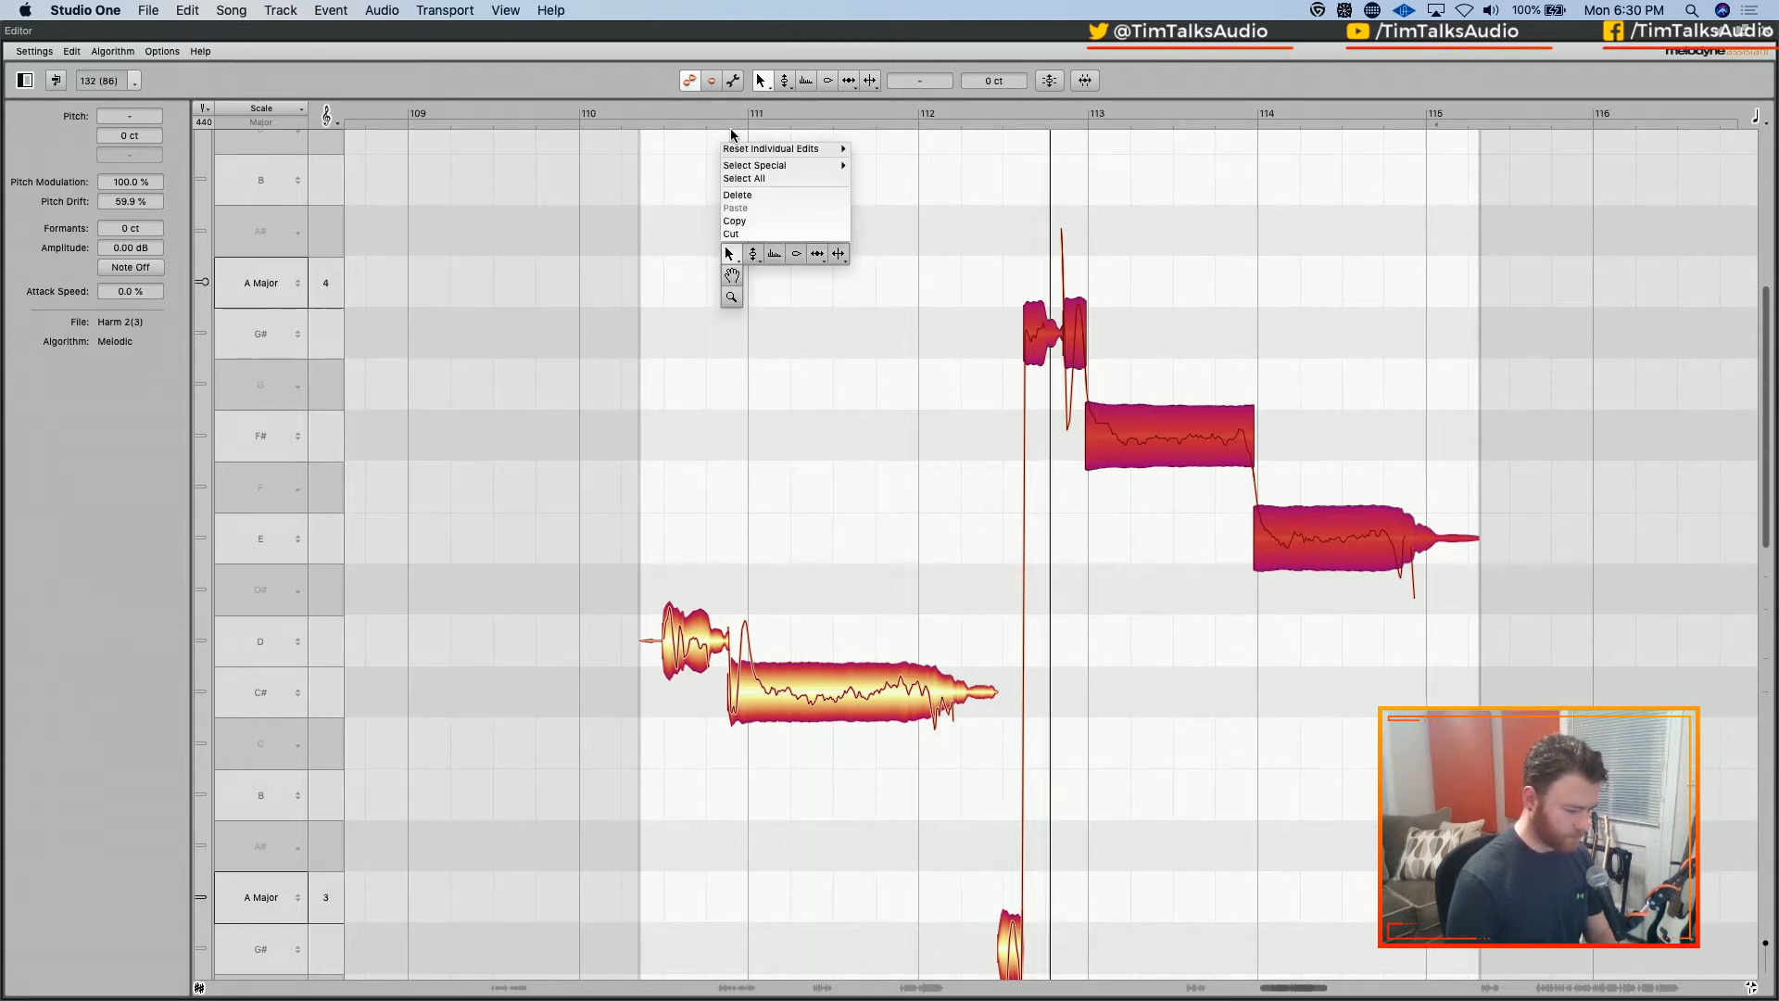
click(748, 336)
key(space)
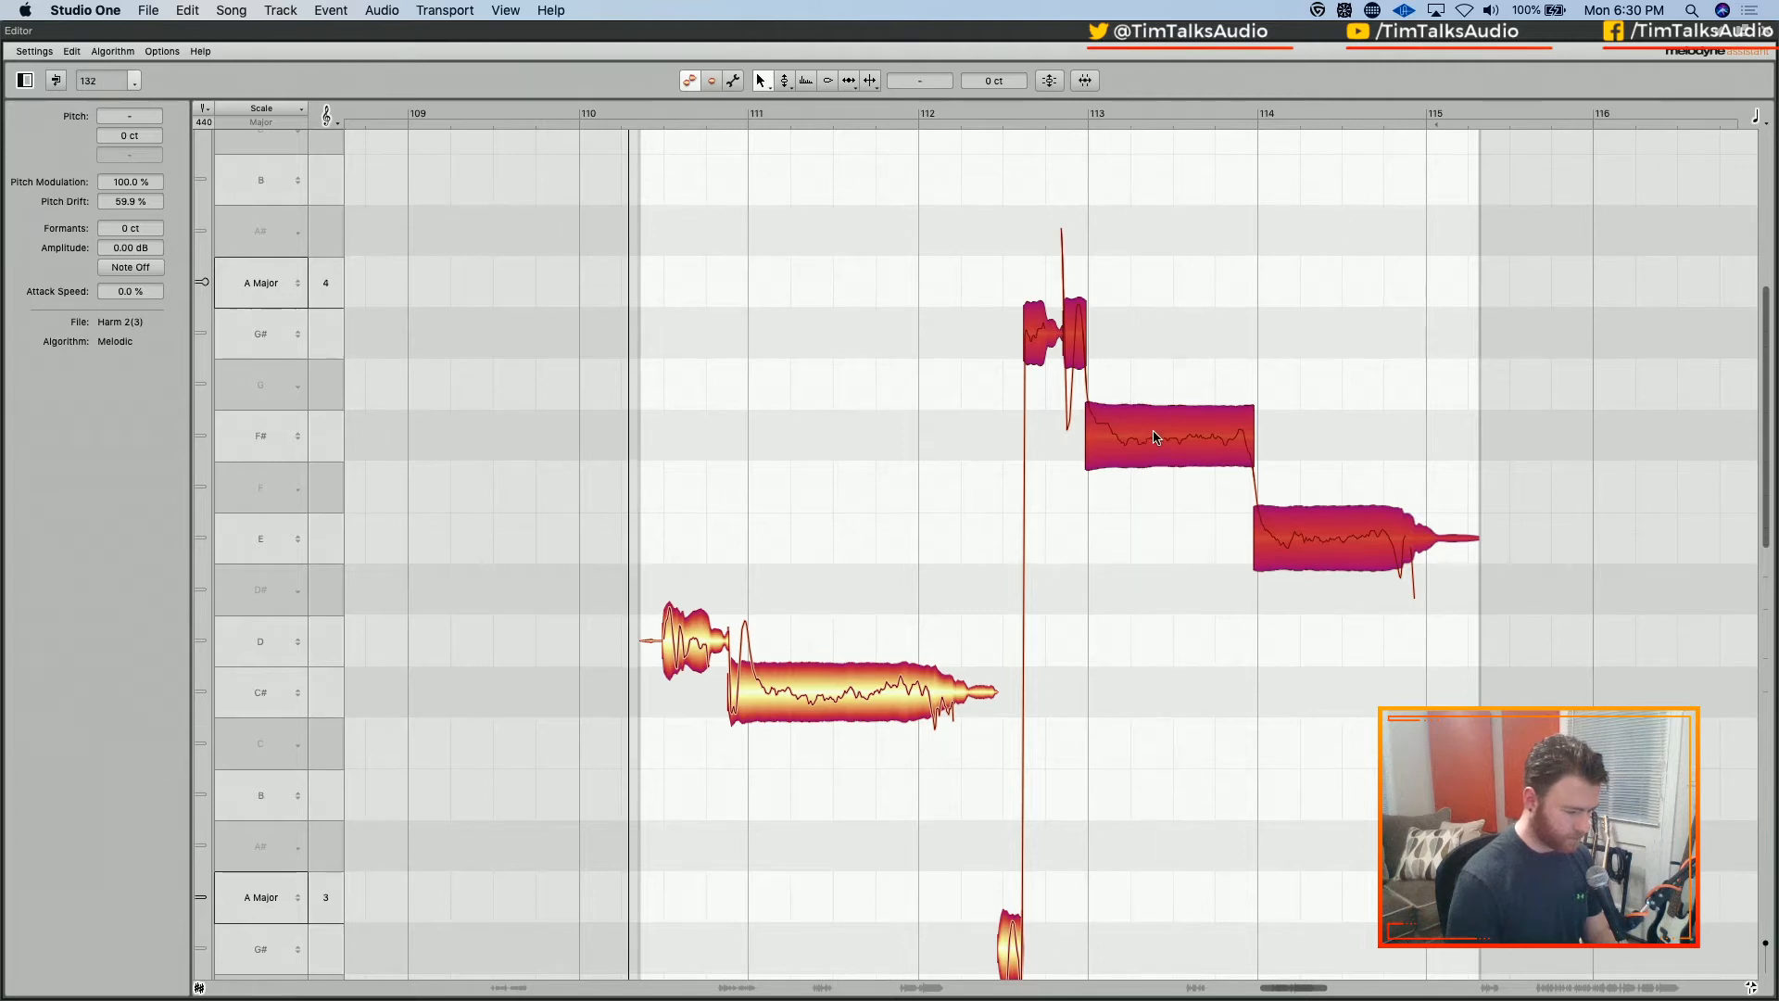
click(1144, 372)
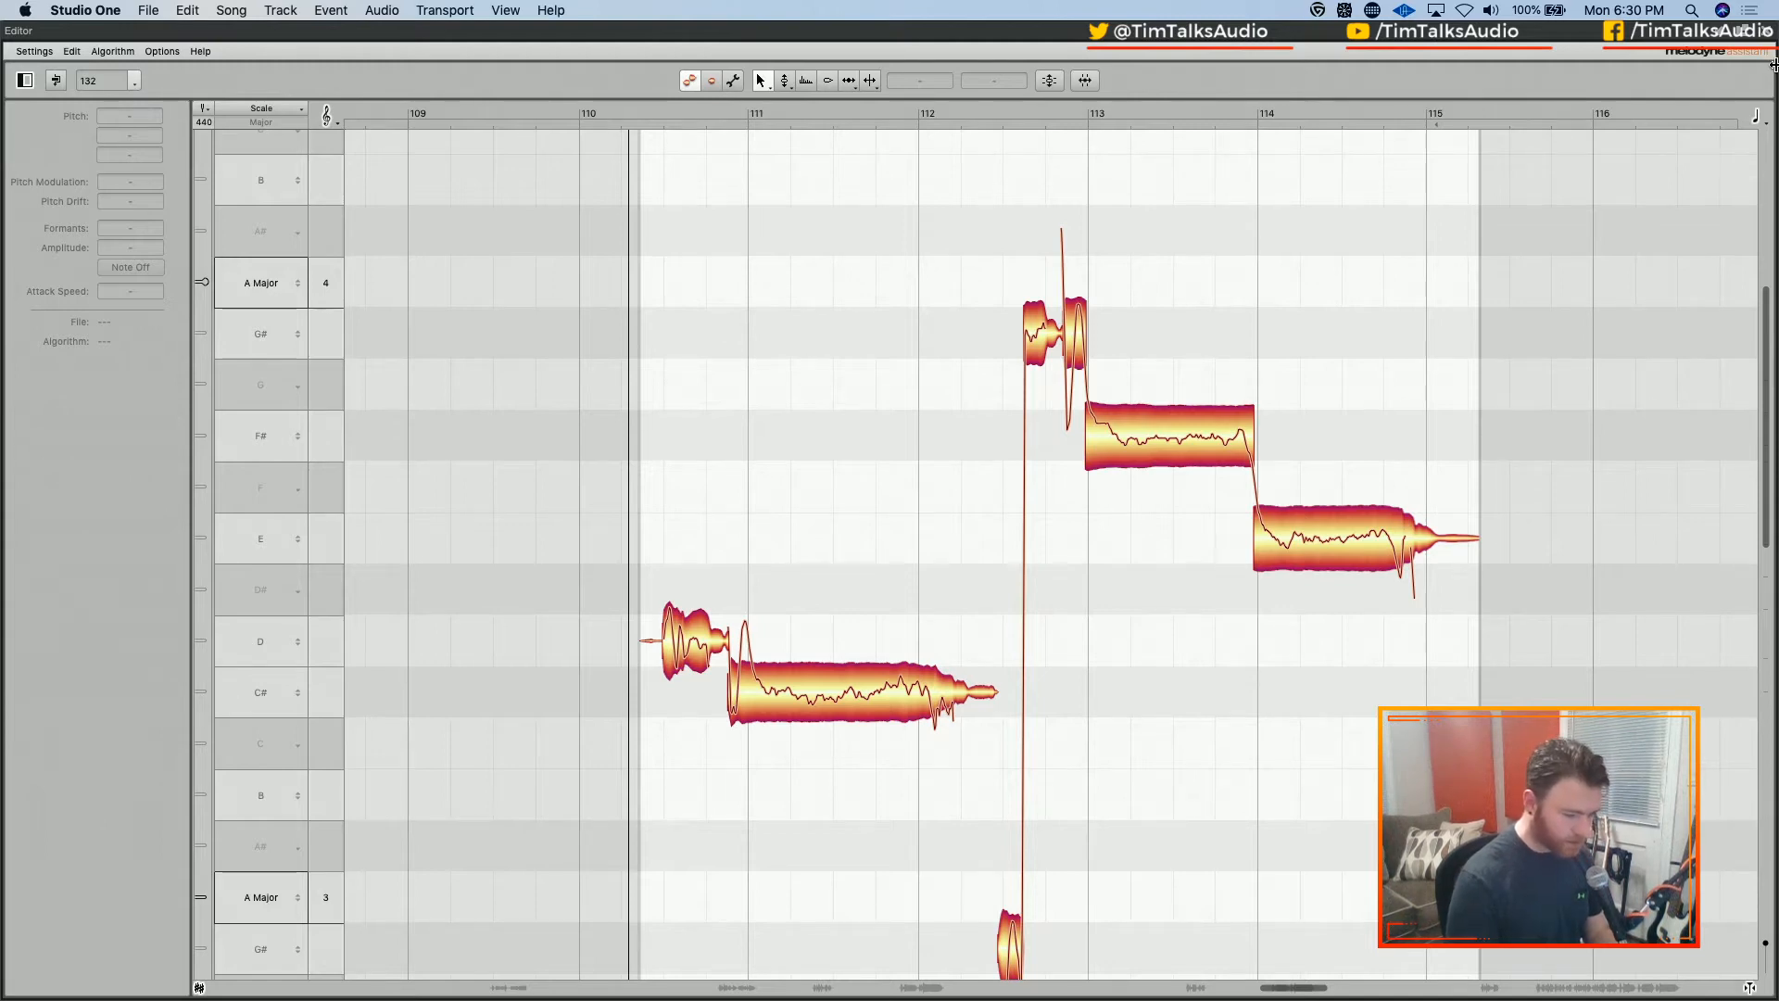
click(1766, 31)
Open the chorus 2 event of Harm 1 in Melodyne and split its long F# note just before bar 114
click(913, 409)
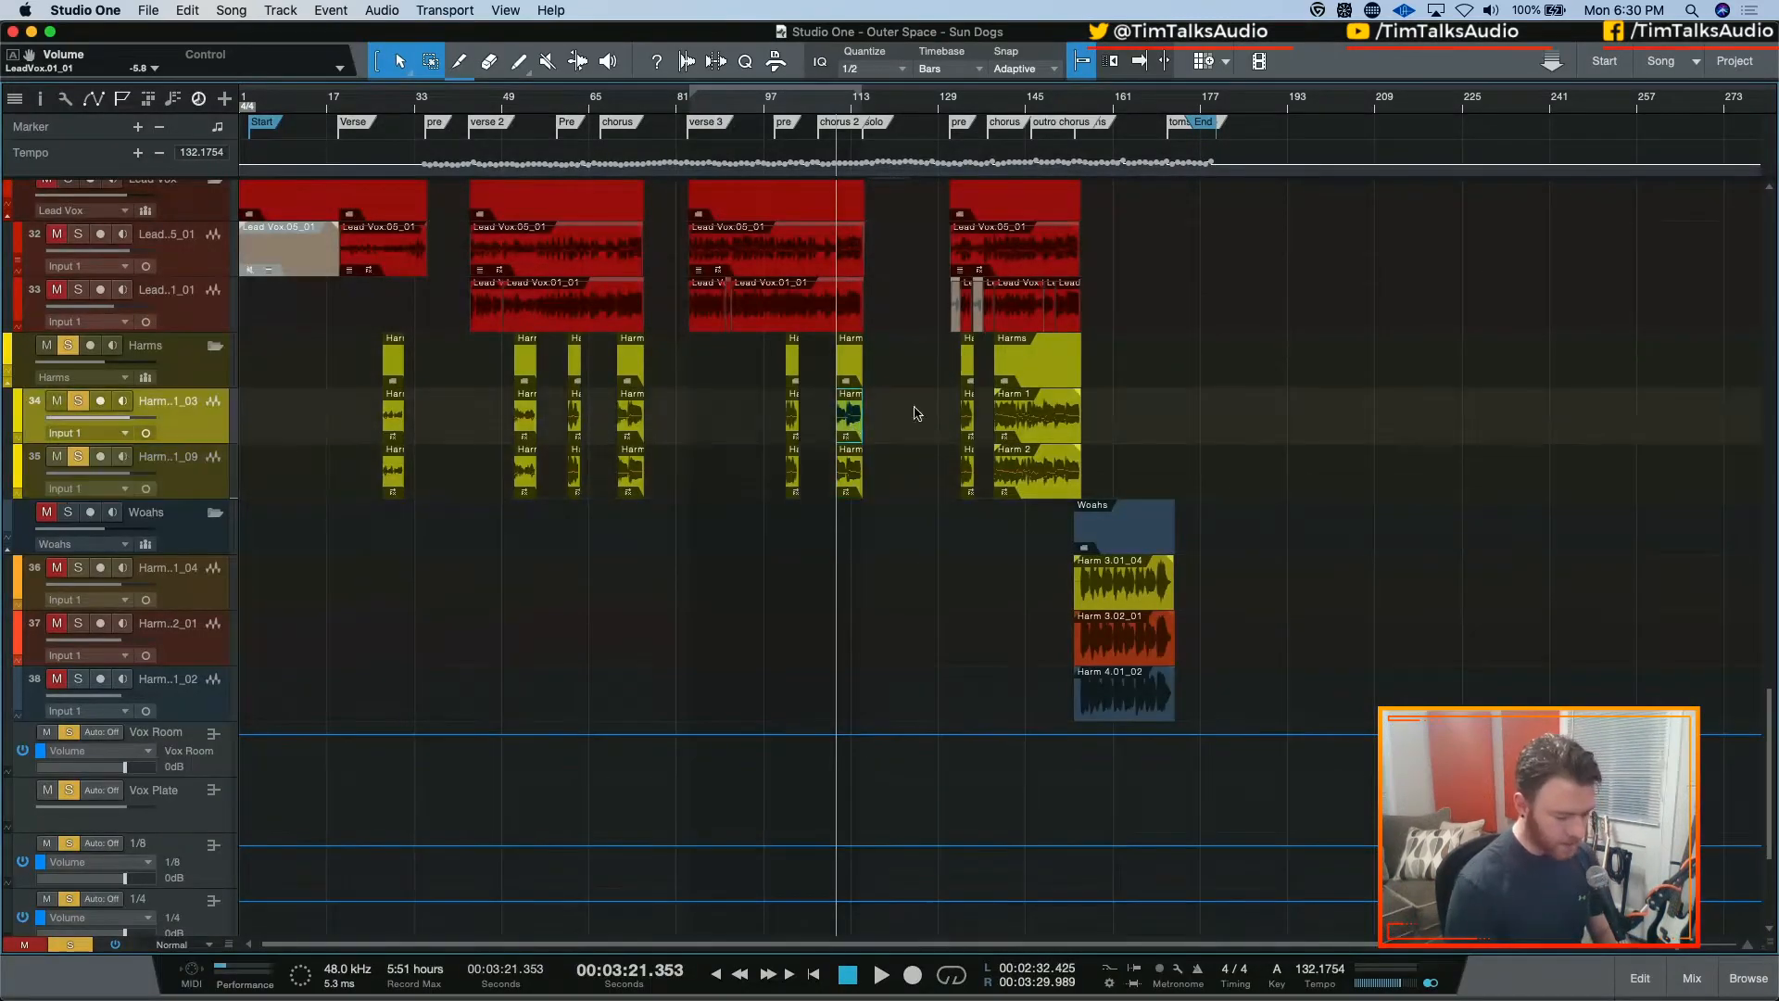
double_click(972, 408)
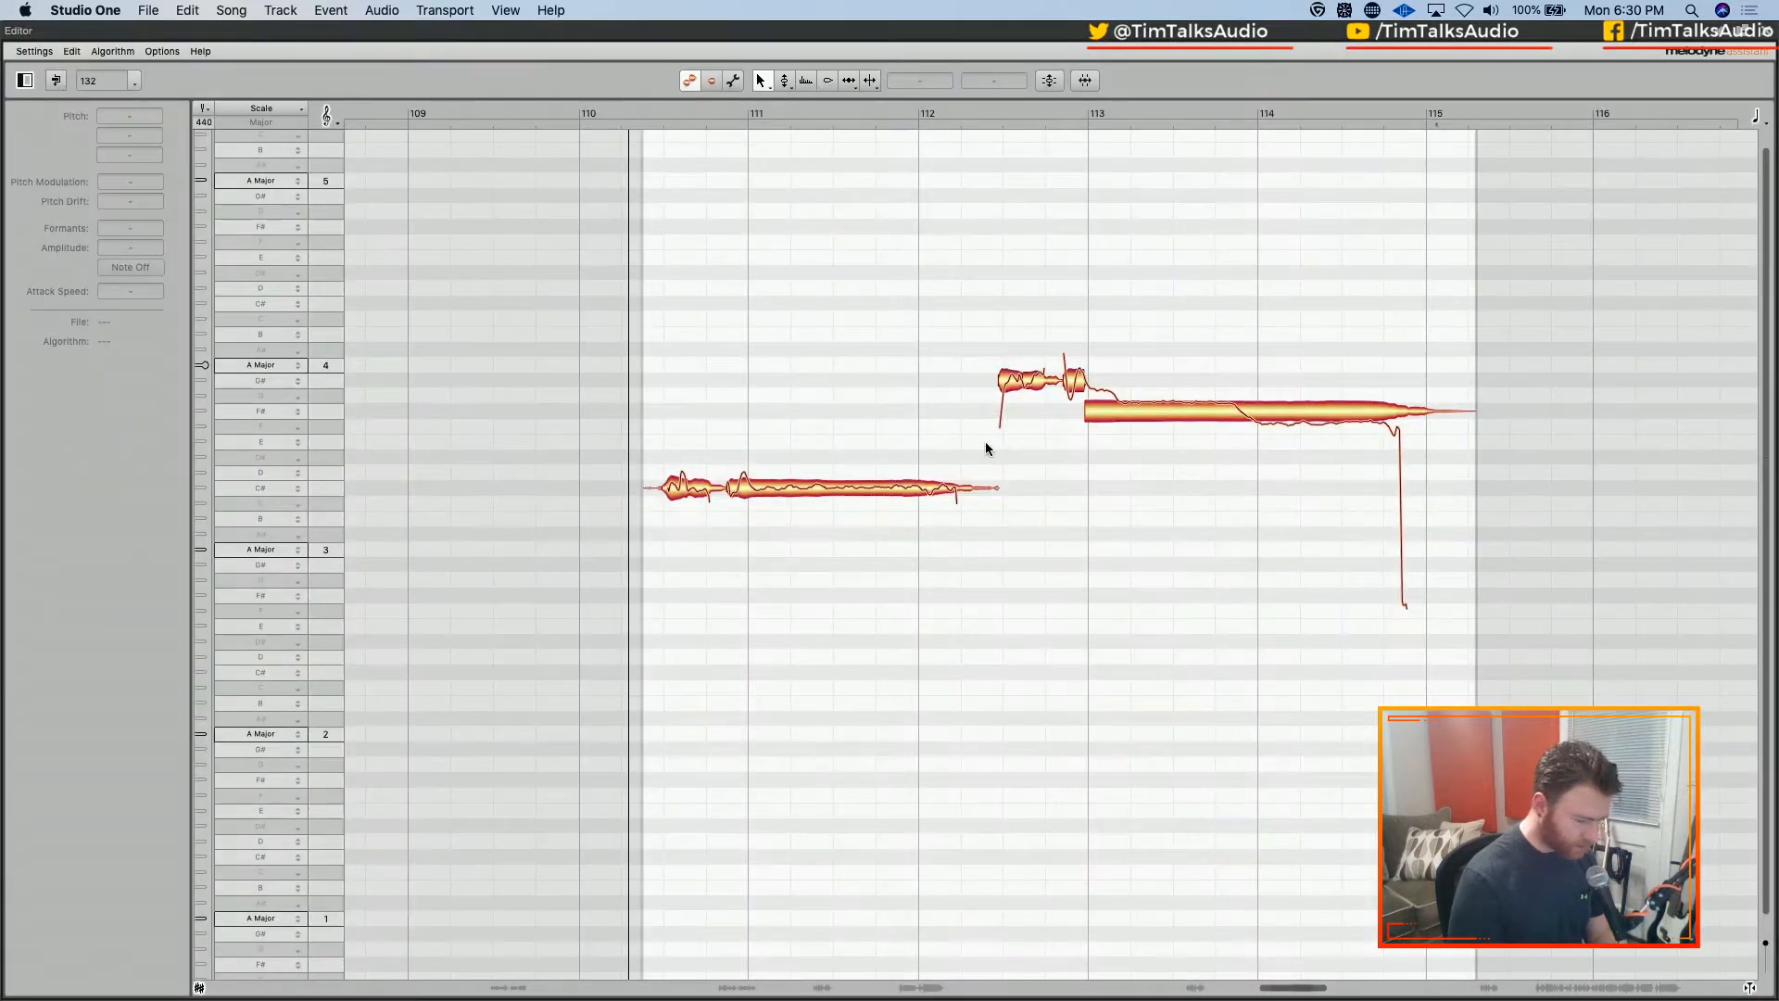
right_click(1229, 368)
click(1335, 366)
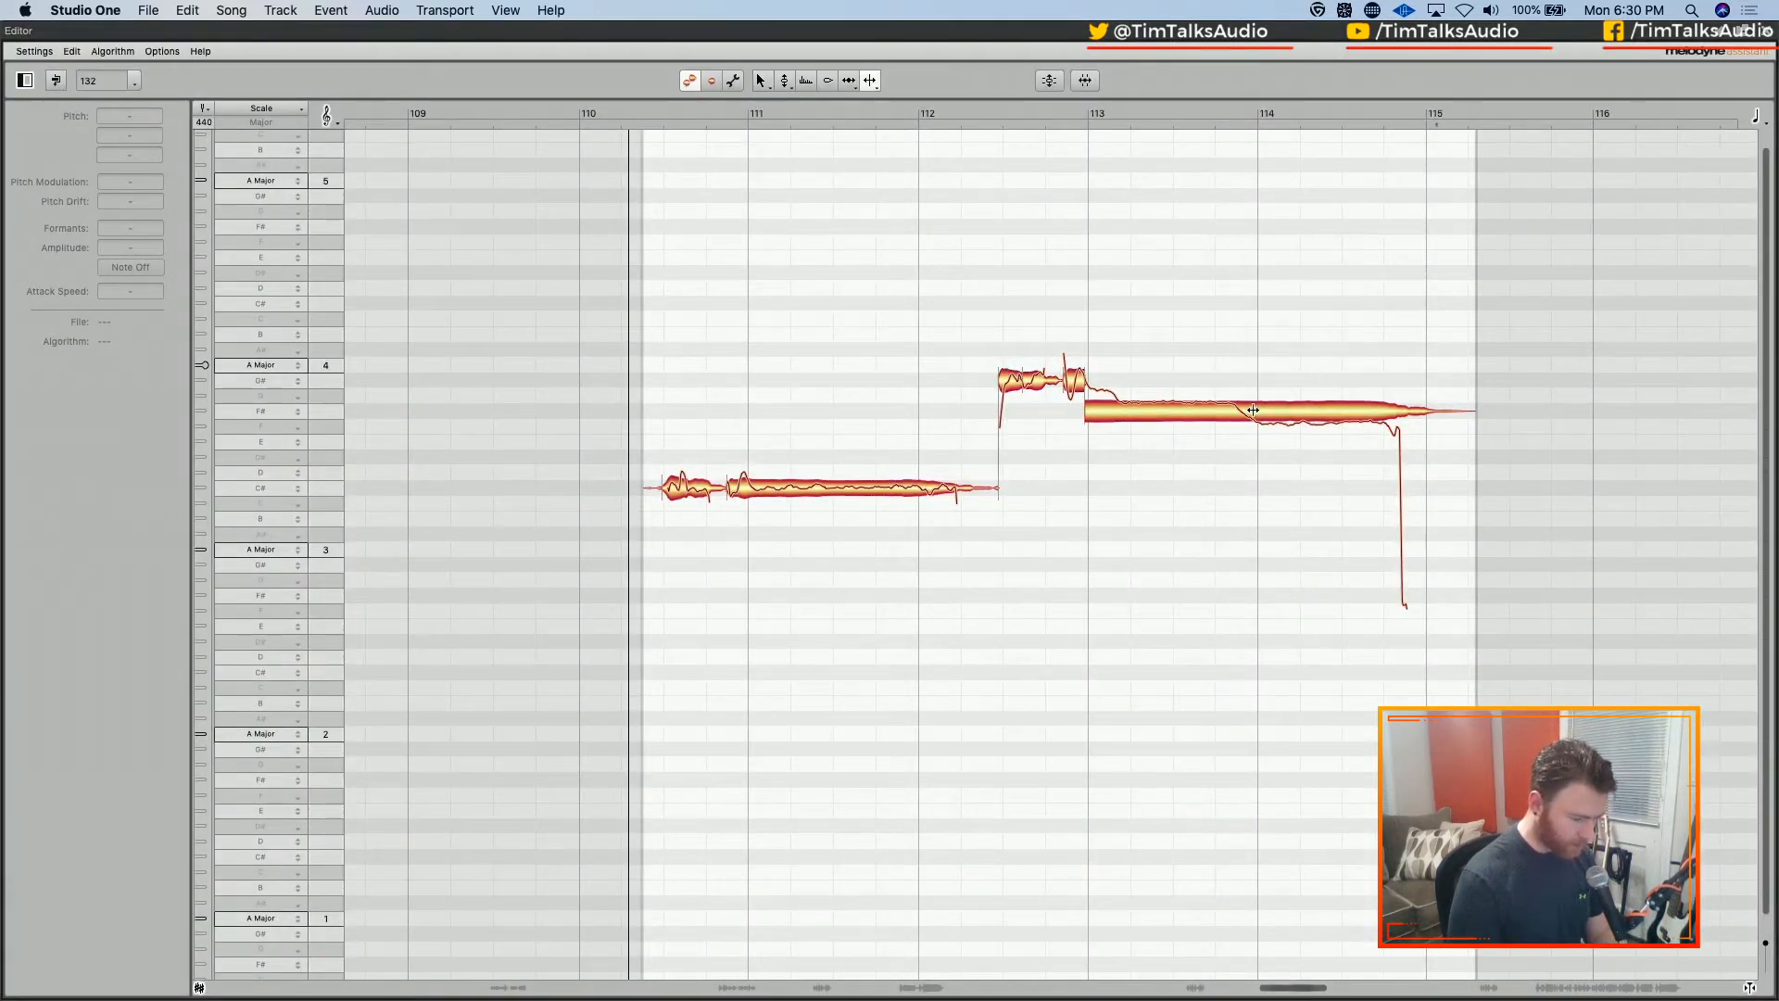
double_click(1238, 413)
Select the Harm 1 notes from just before bar 111 to bar 115 and apply Pitch Center 100% with Snap to A Major
right_click(847, 273)
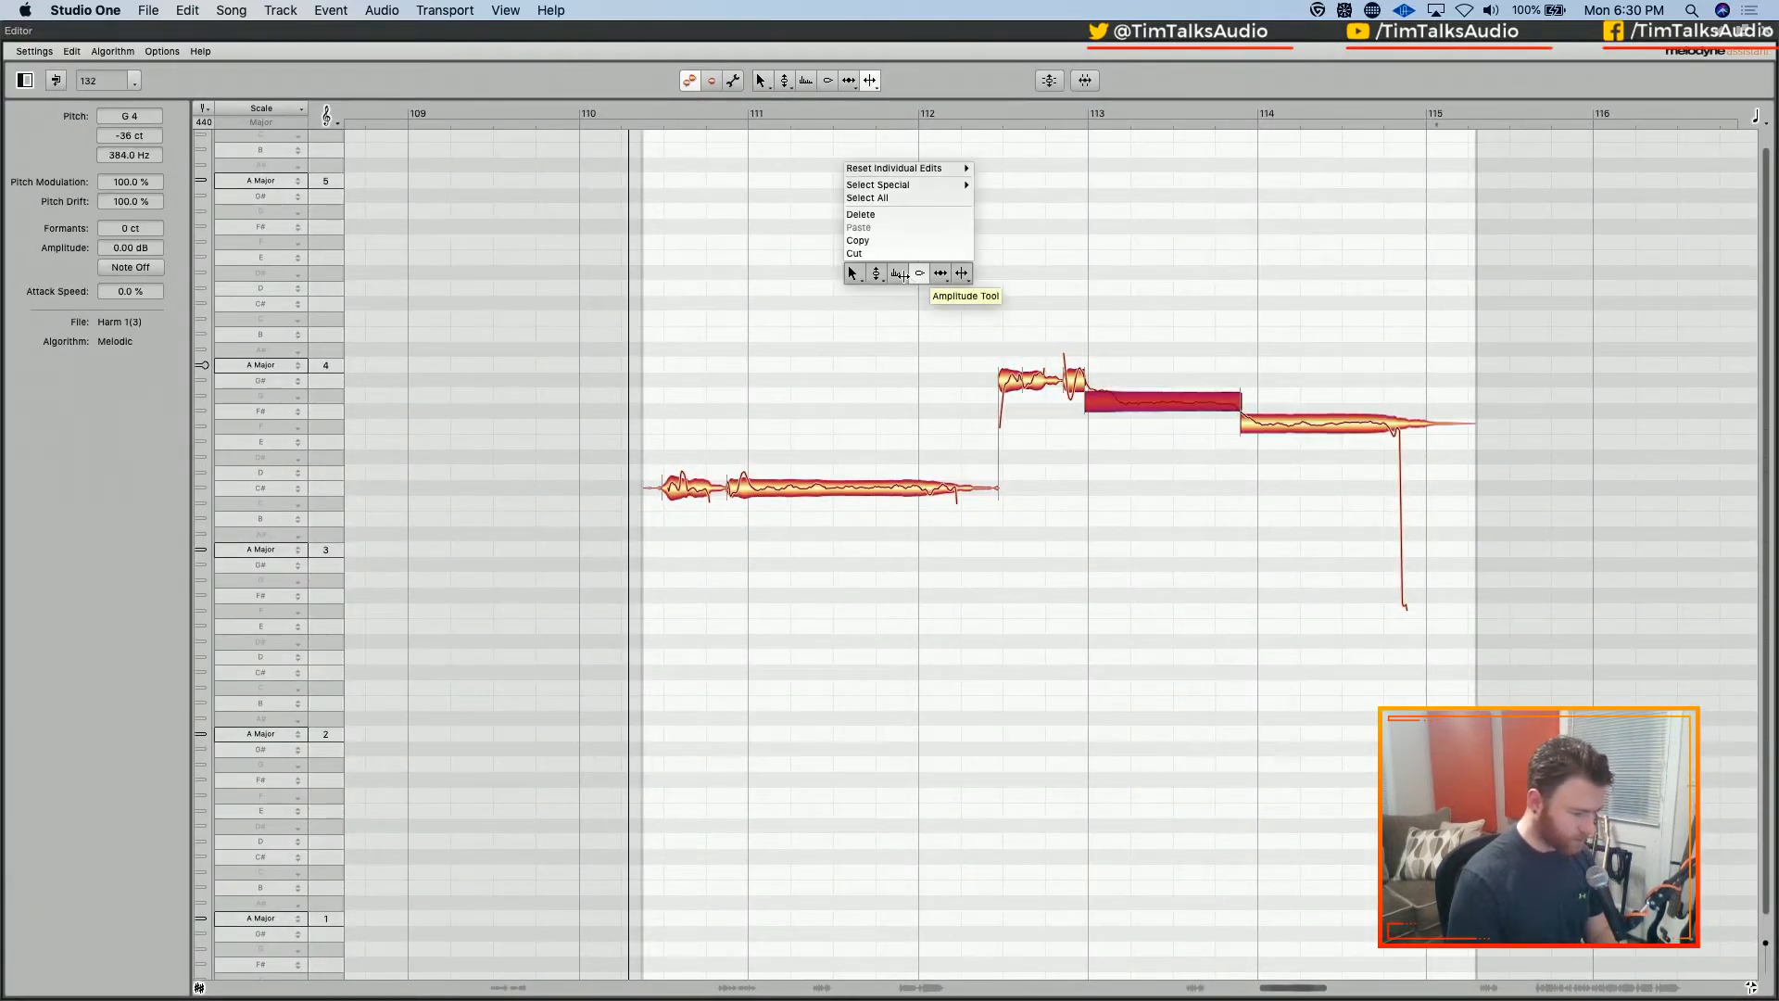
click(869, 280)
click(891, 271)
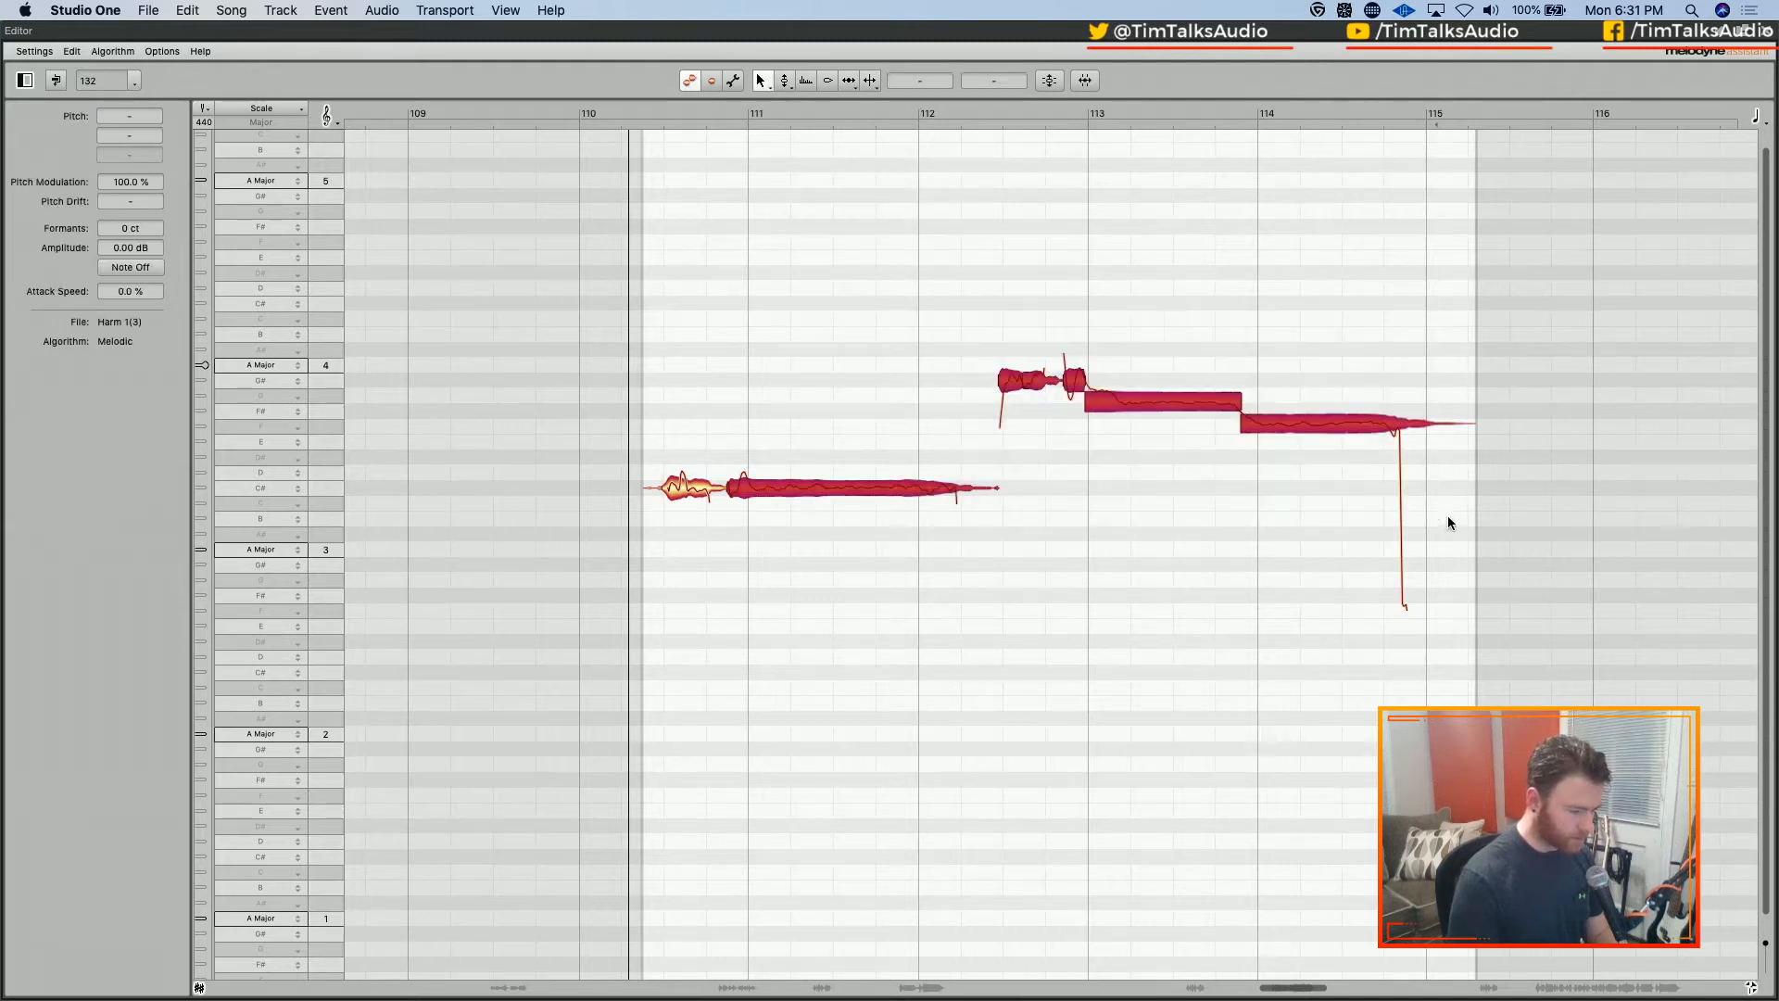
click(1048, 81)
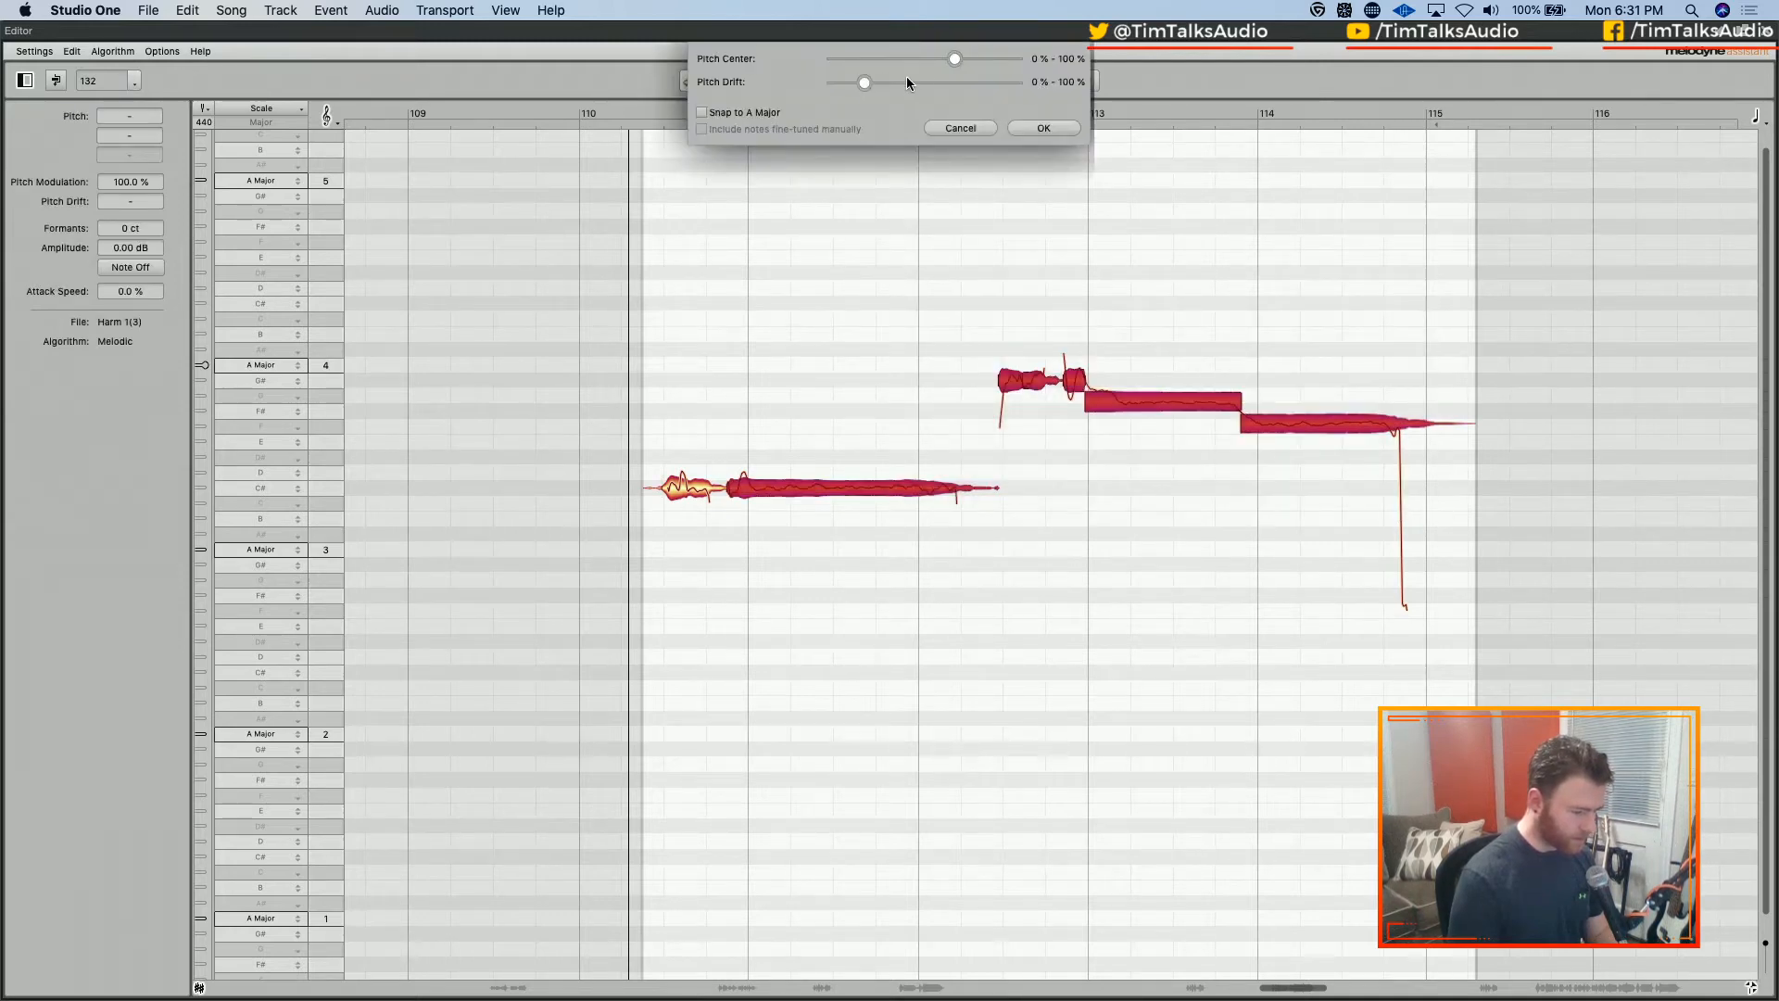
click(752, 112)
drag(957, 58, 1092, 58)
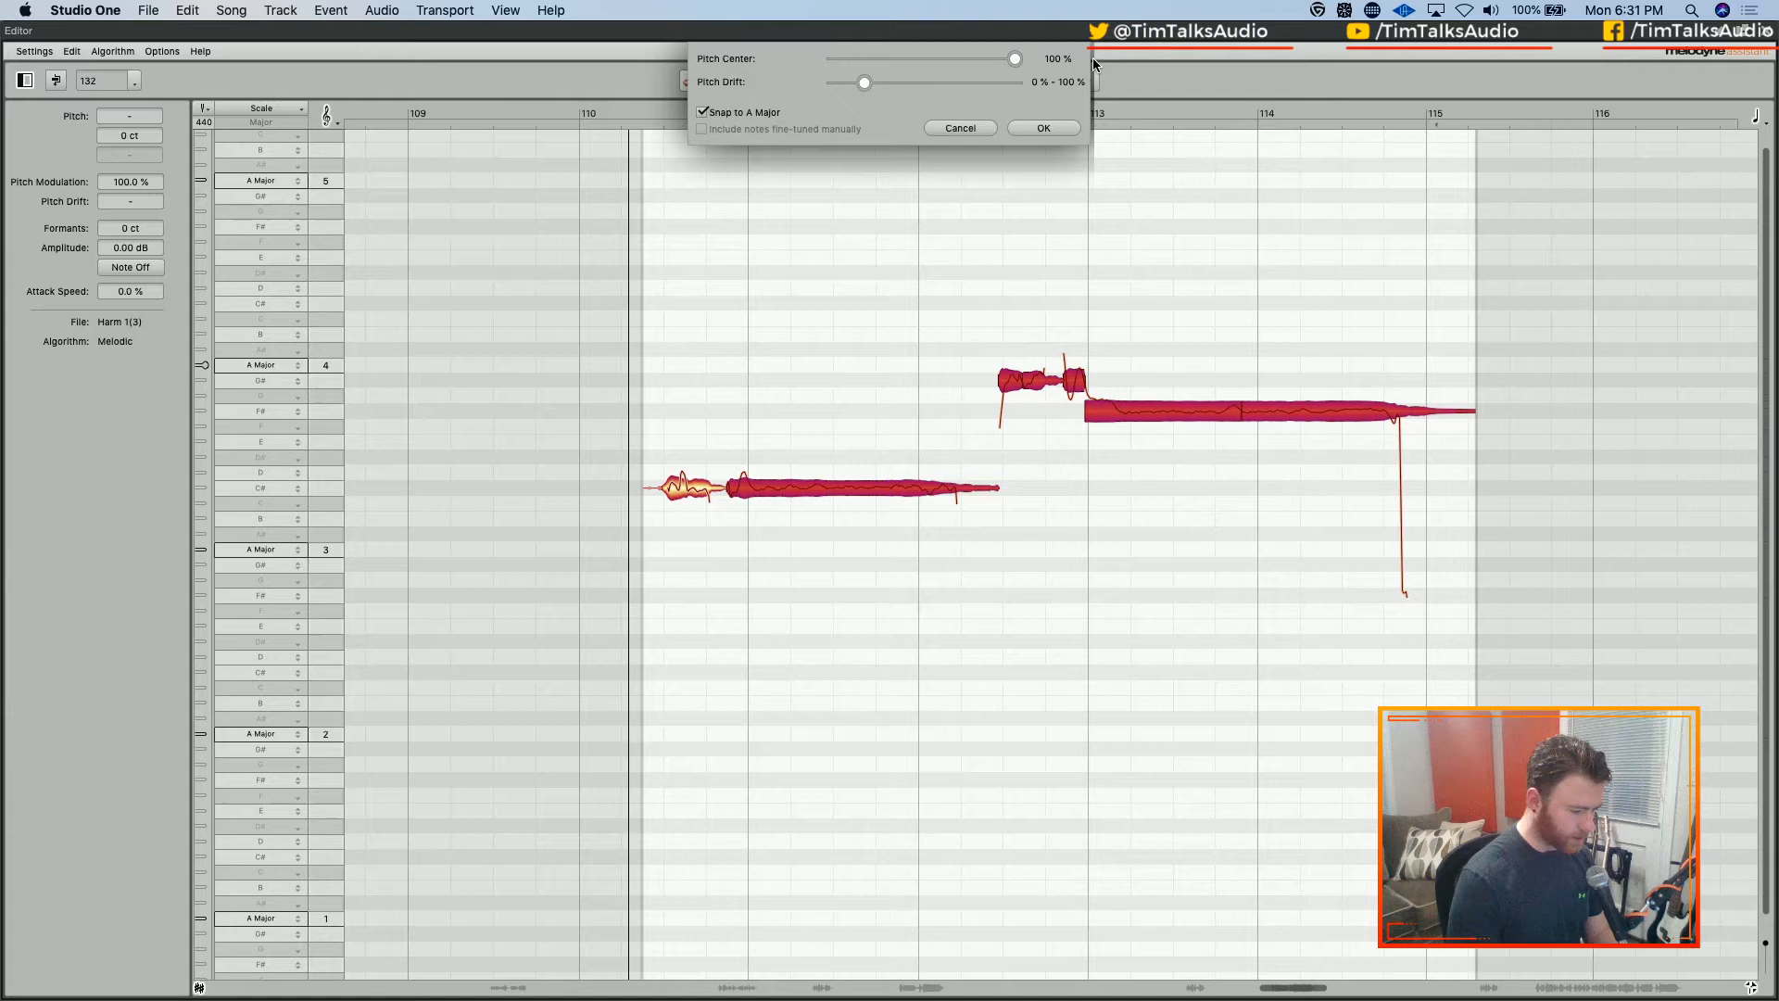
click(1043, 128)
click(1269, 371)
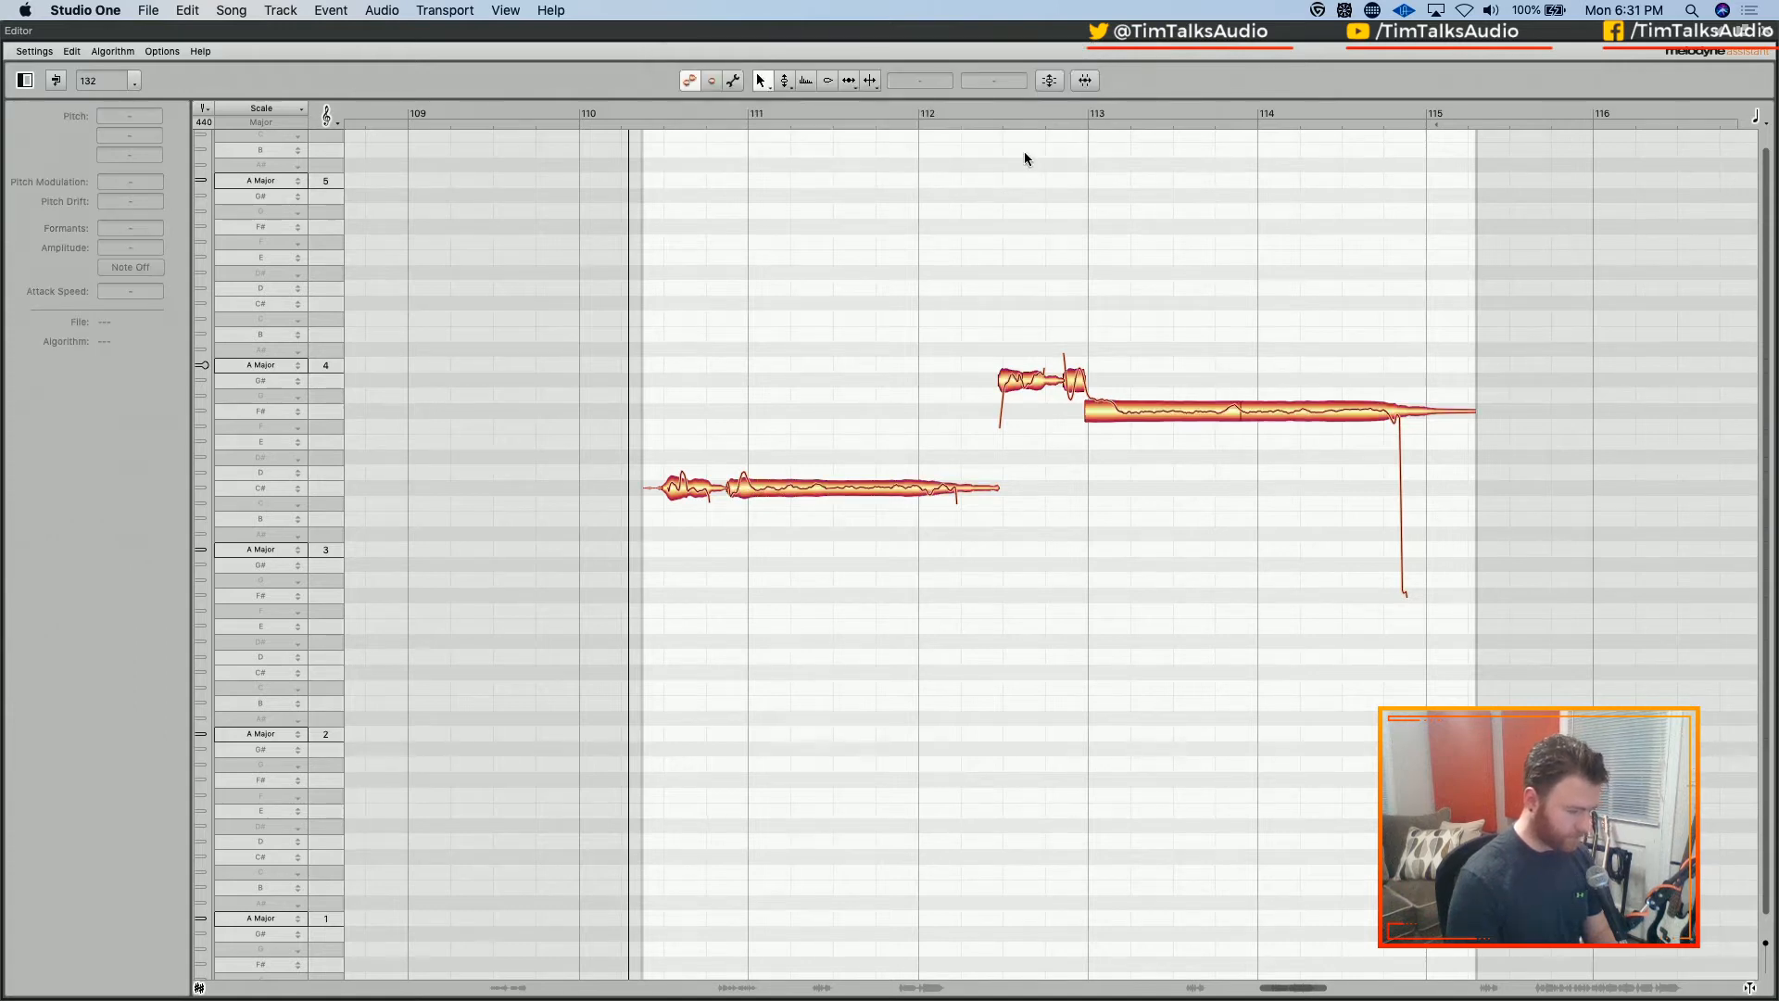
Play Harm 1 from about mid-bar 111 and lower its final note, starting just before bar 114, to E4
click(843, 109)
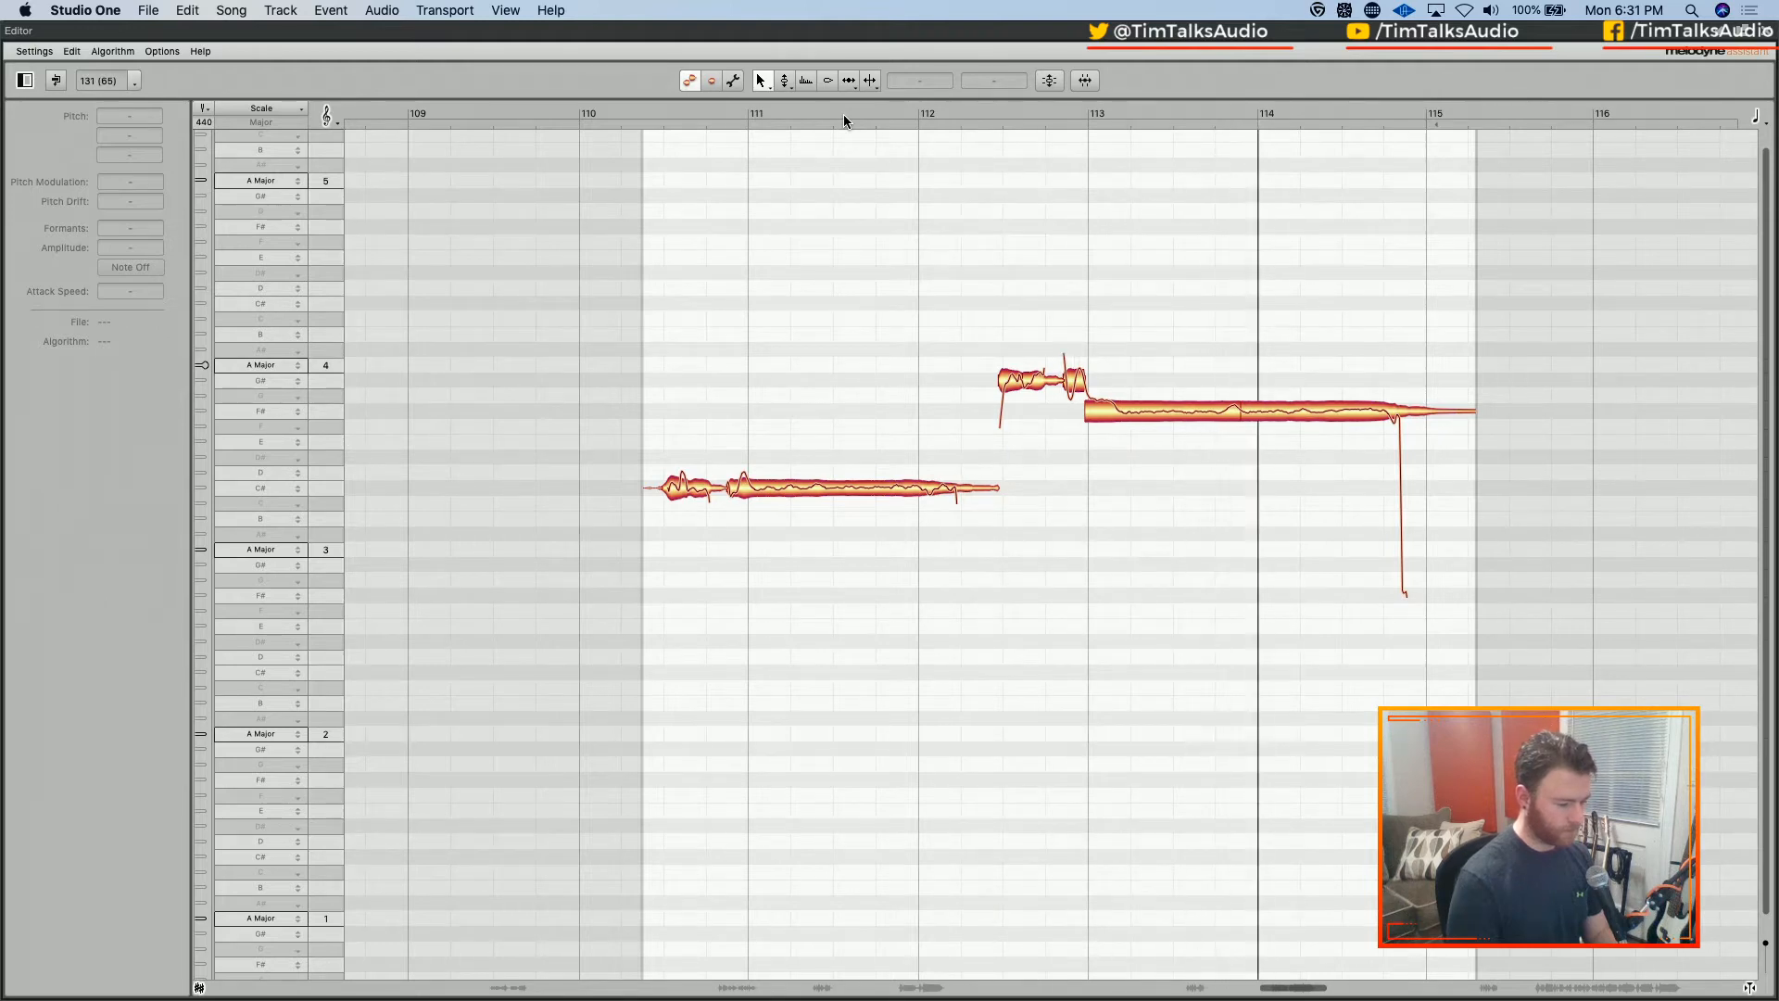
key(space)
click(1294, 412)
drag(1295, 412, 1295, 433)
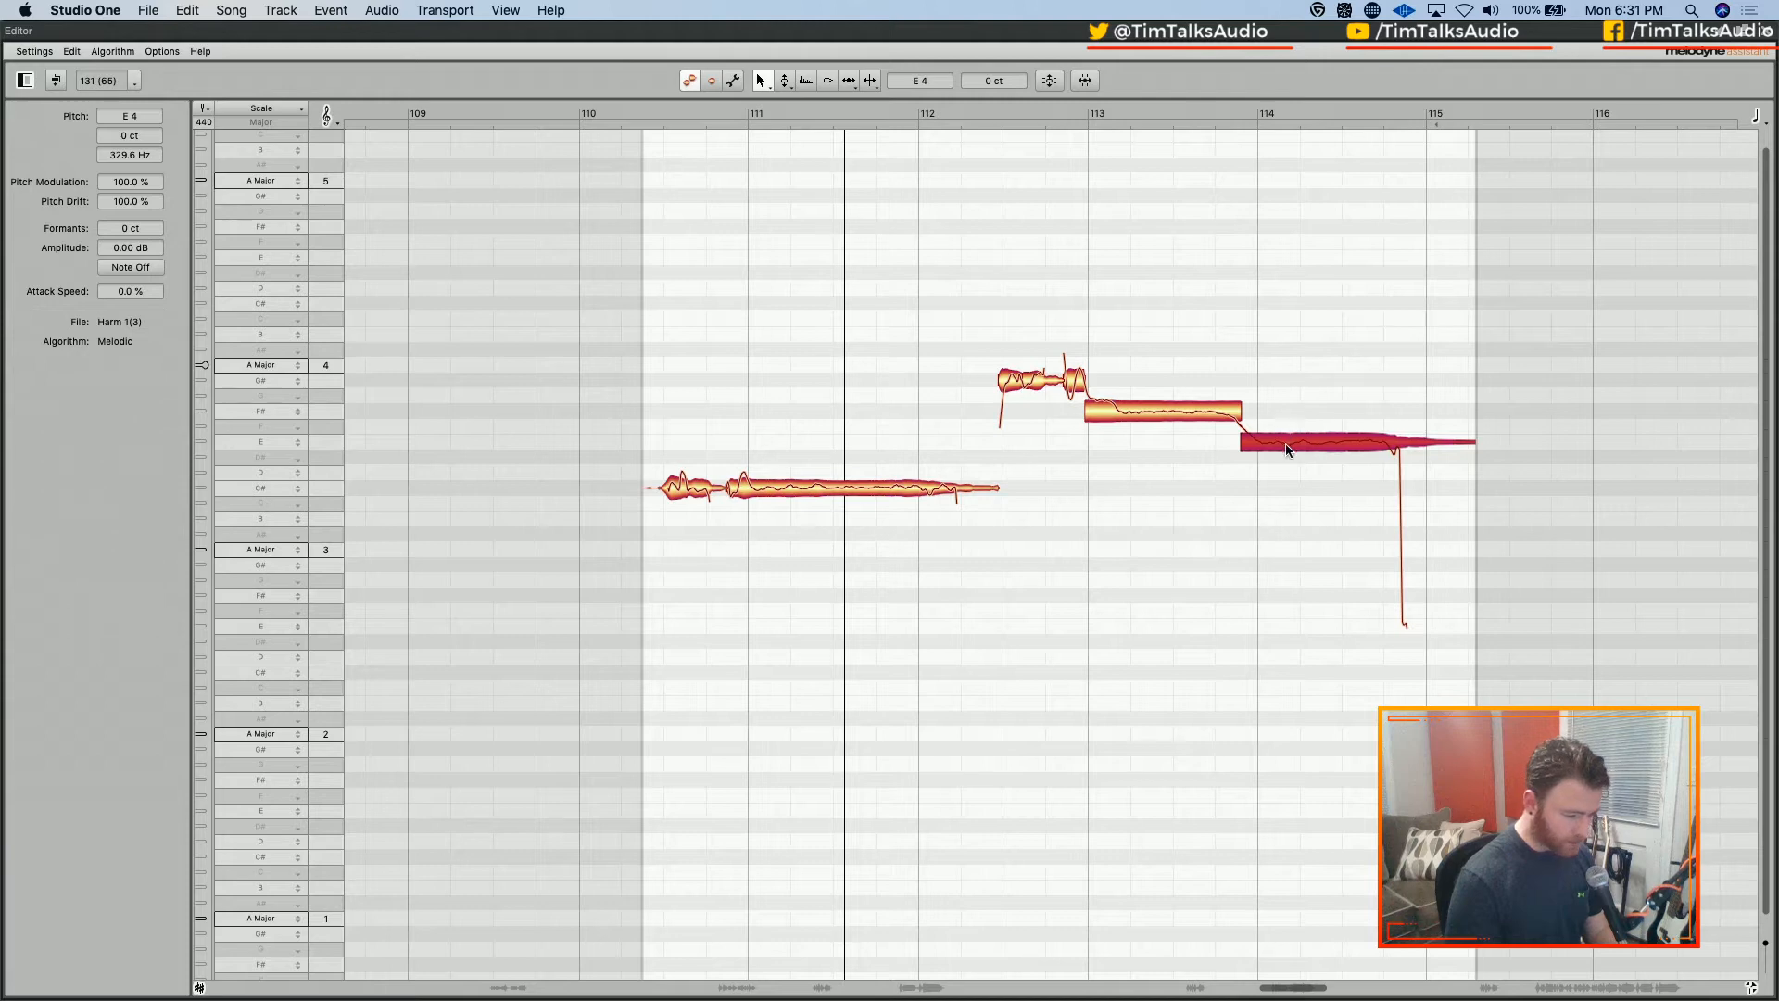
mouse_move(1288, 447)
mouse_down()
mouse_move(1294, 347)
mouse_move(1297, 437)
mouse_up()
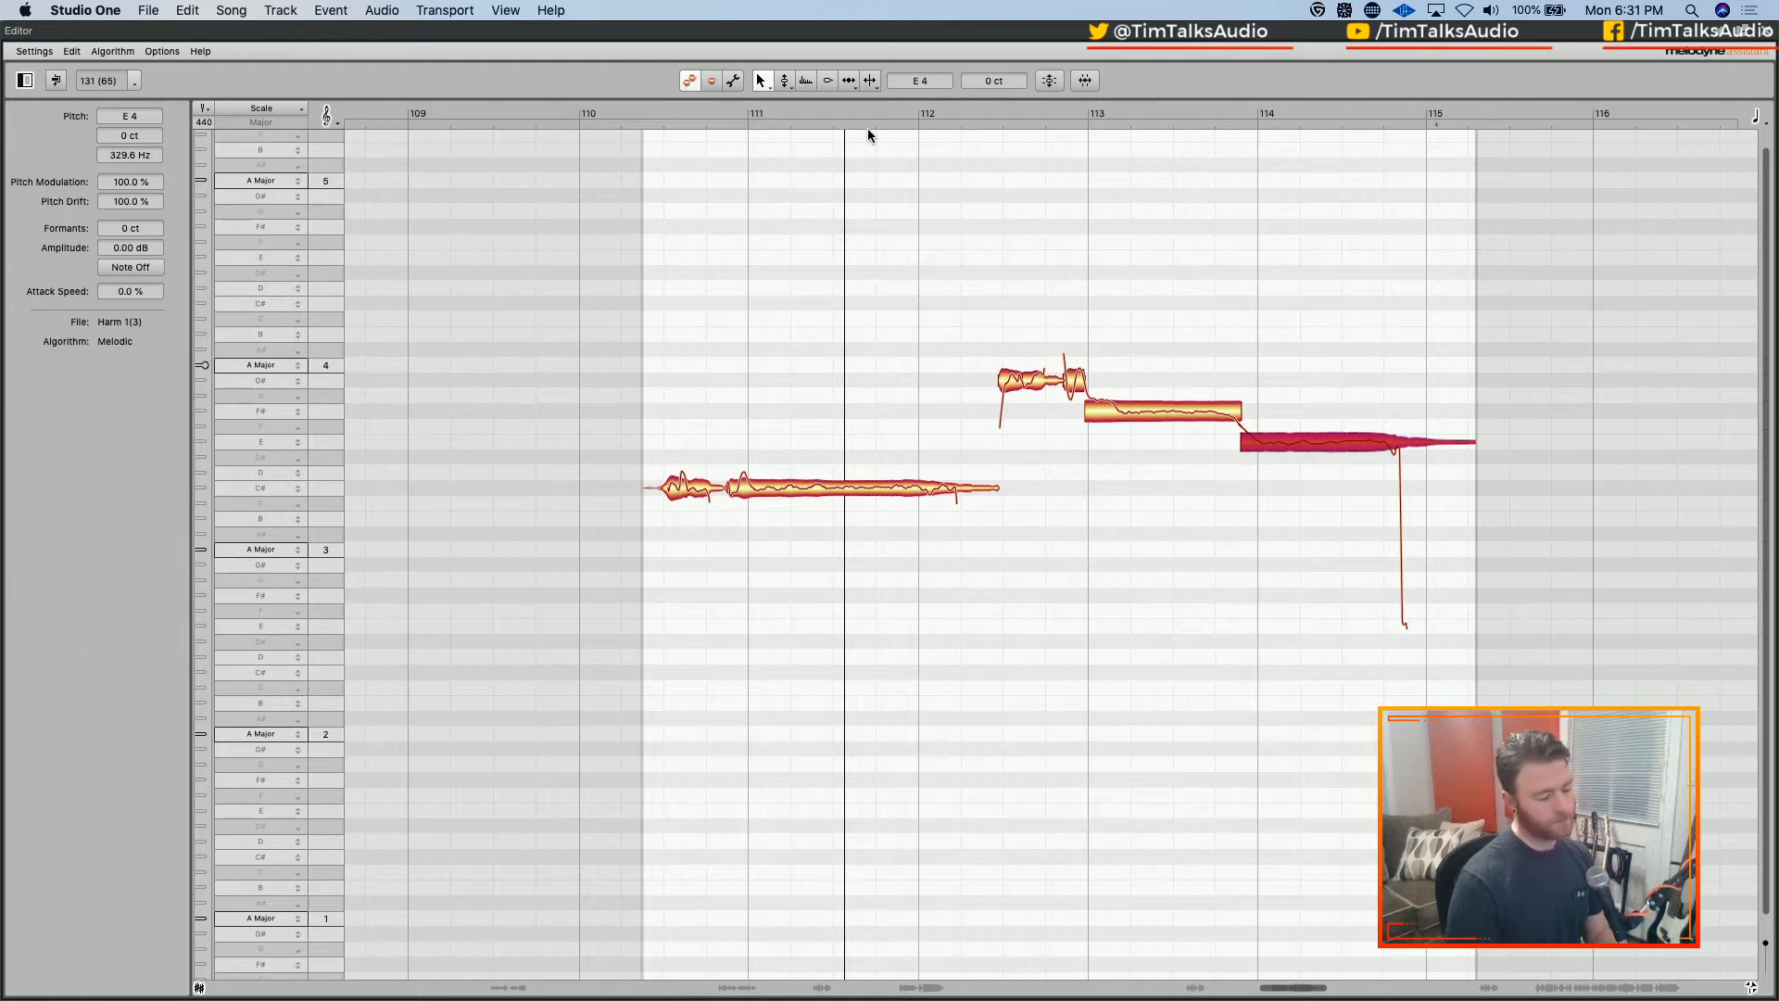
Play back Harm 1 with the lowered final note and close the Melodyne editor
key(space)
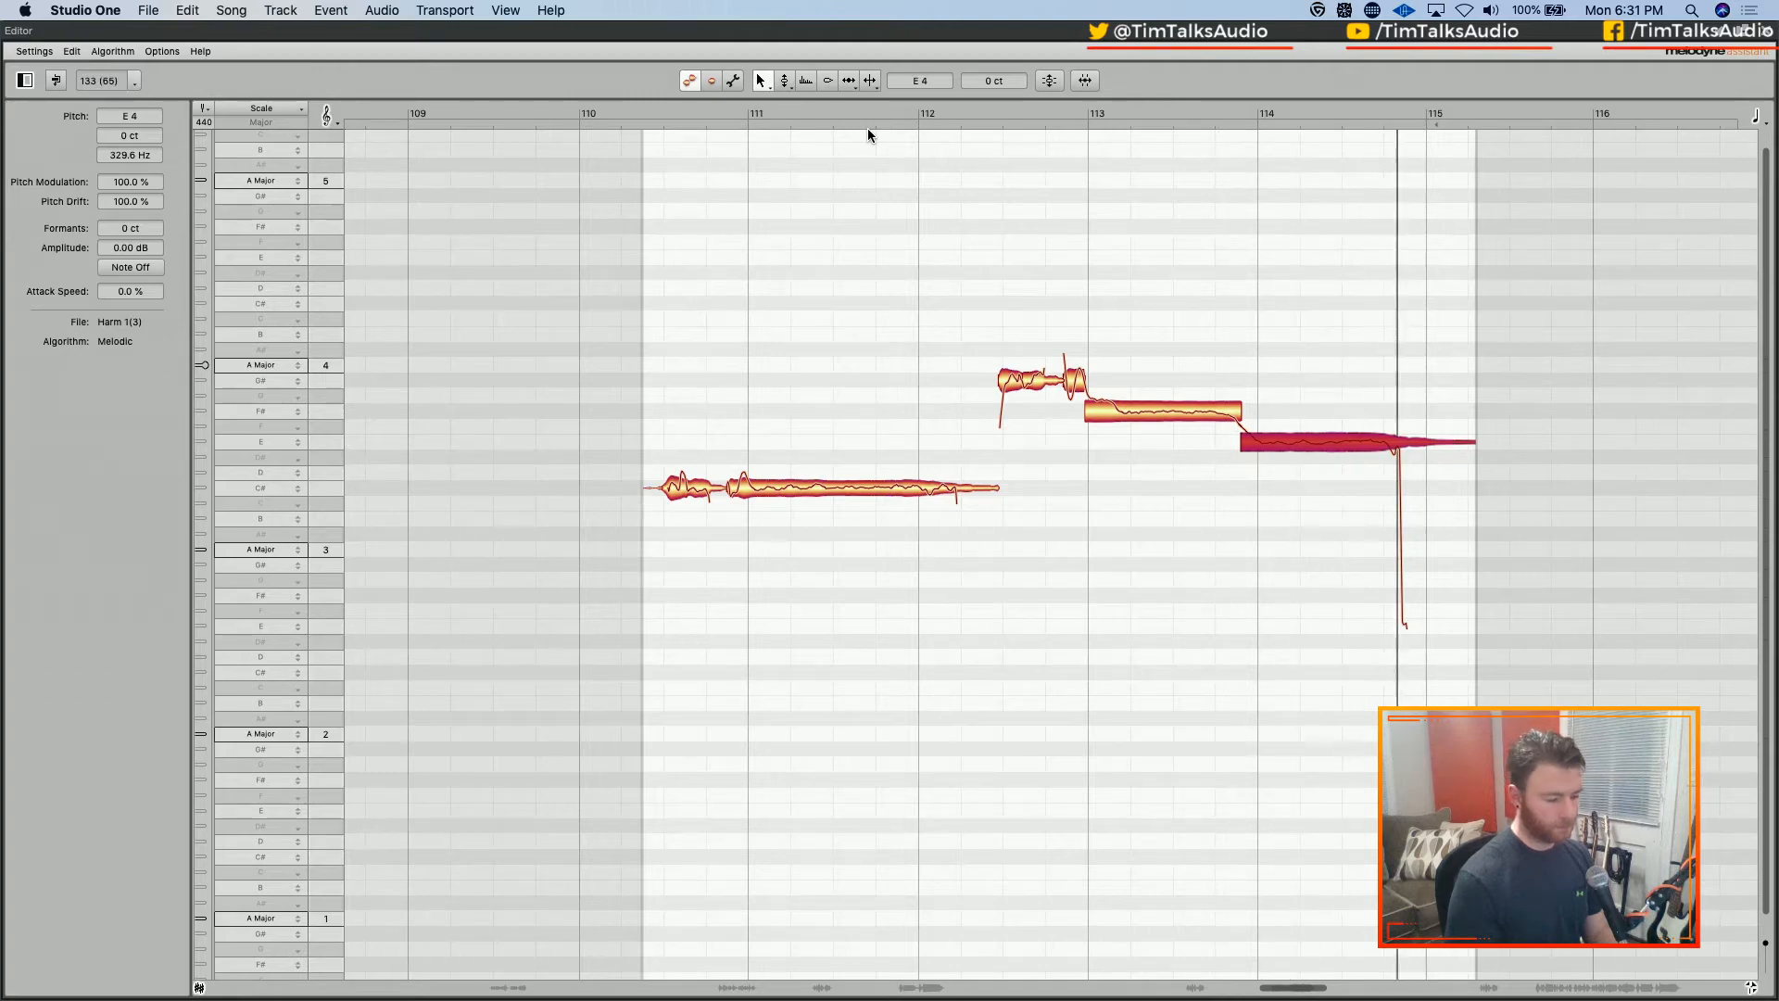
key(space)
click(1767, 40)
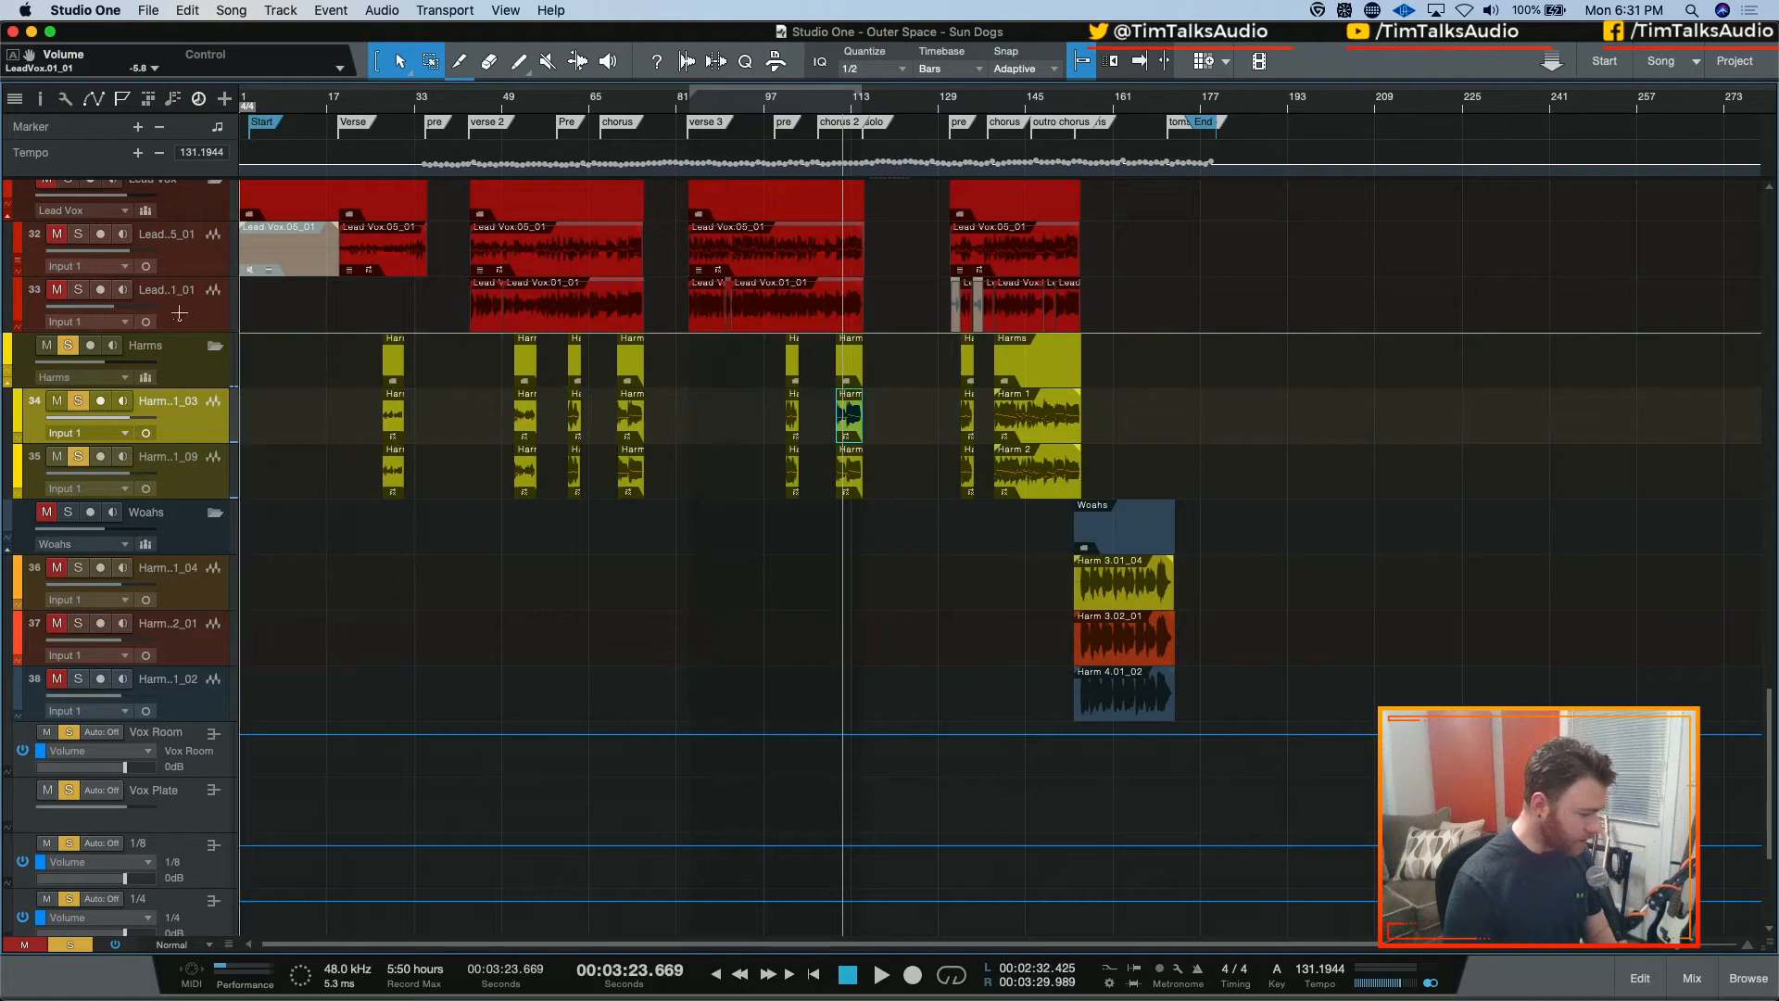
Turn off solo on the Harms folder and play chorus 2 from bar 107 in the full mix
click(68, 345)
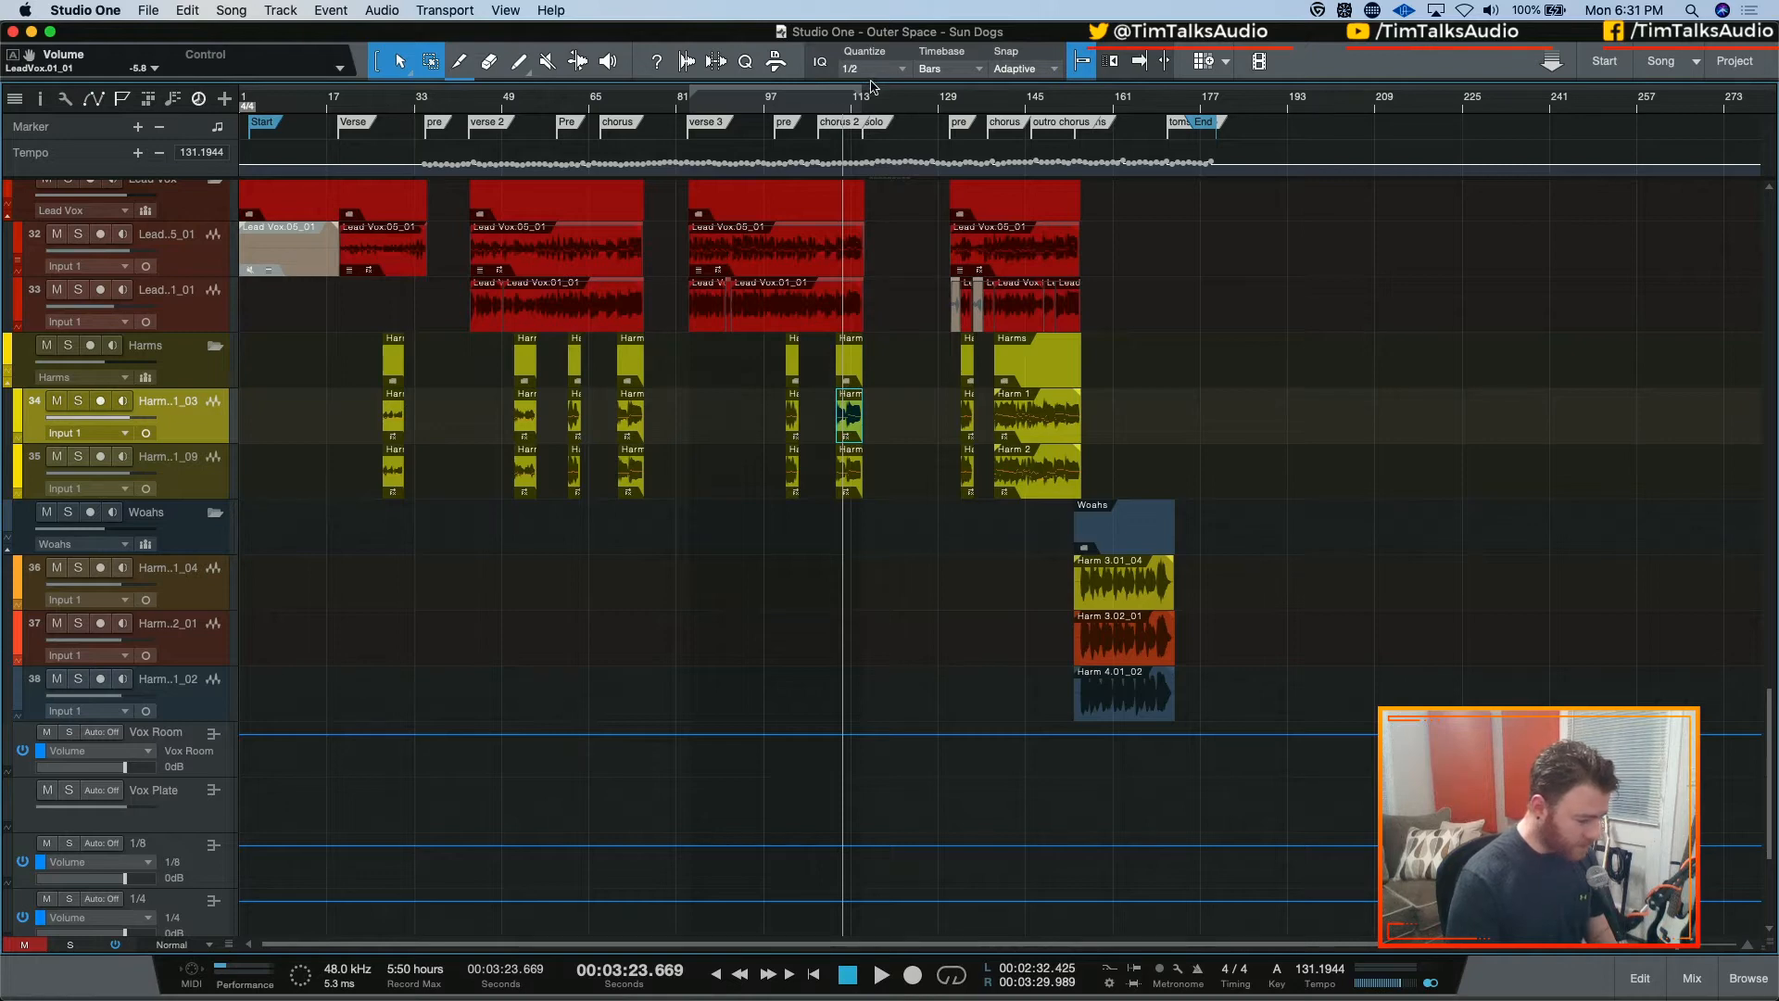
key(e)
key(e)
key(e)
key(e)
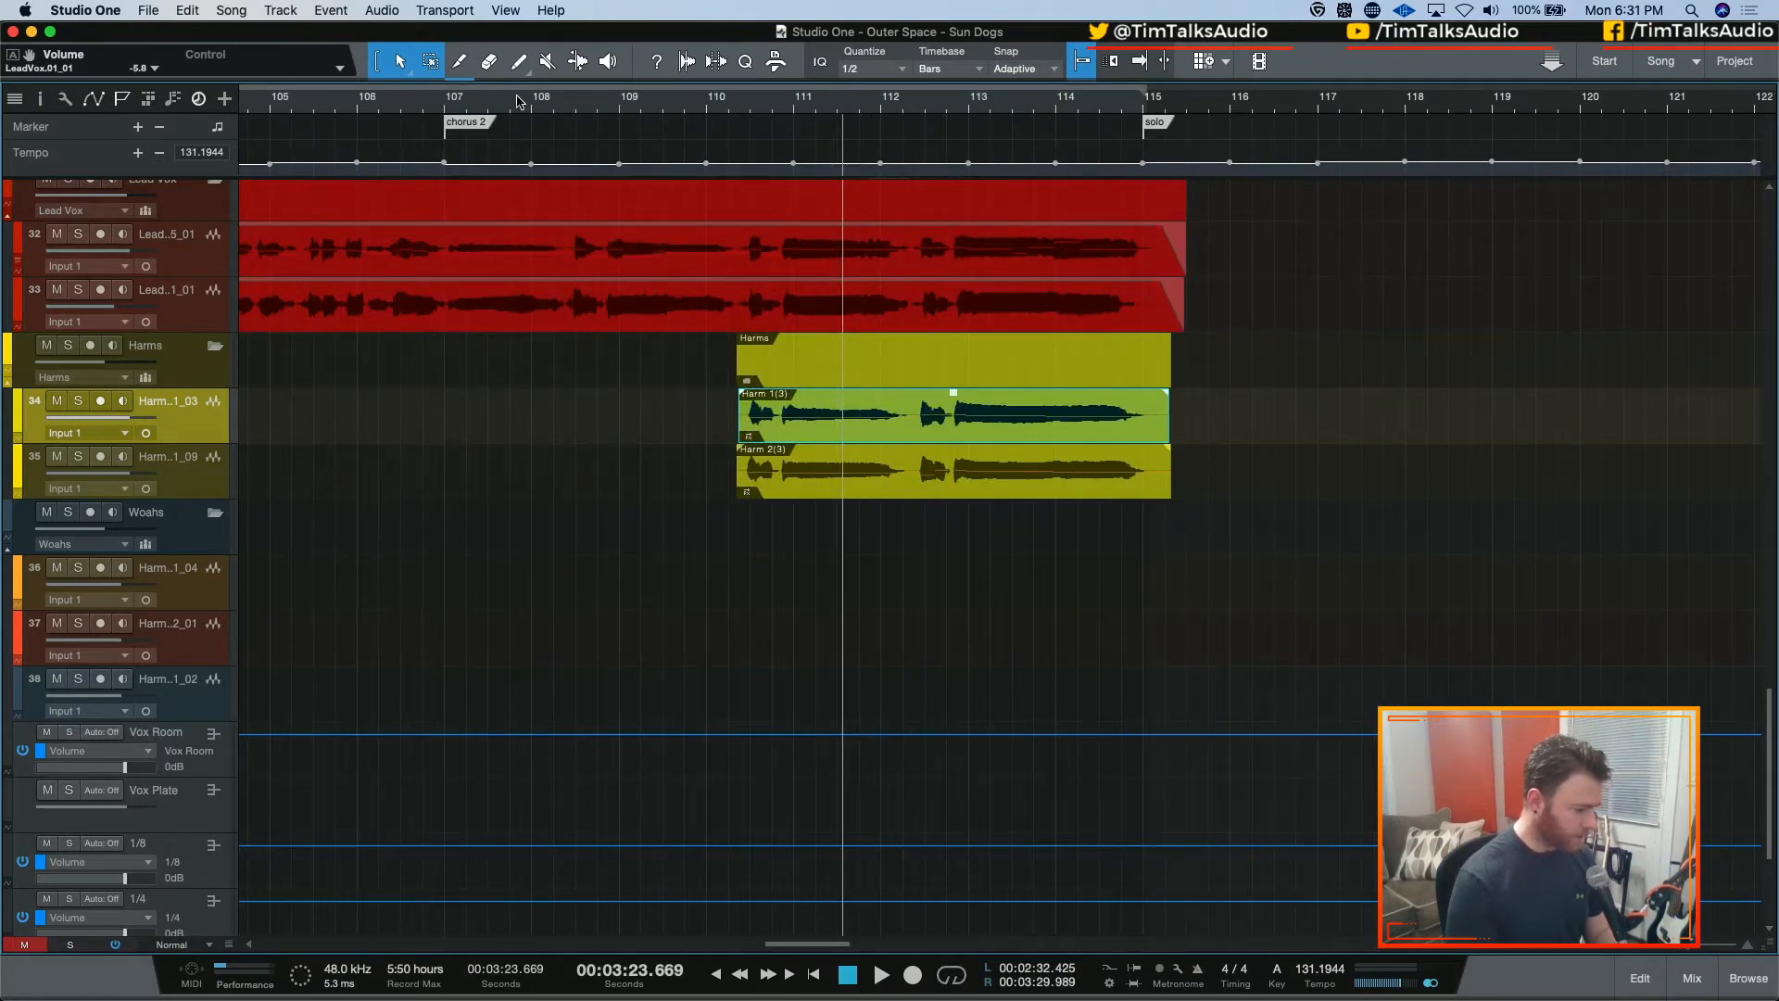
click(442, 99)
key(space)
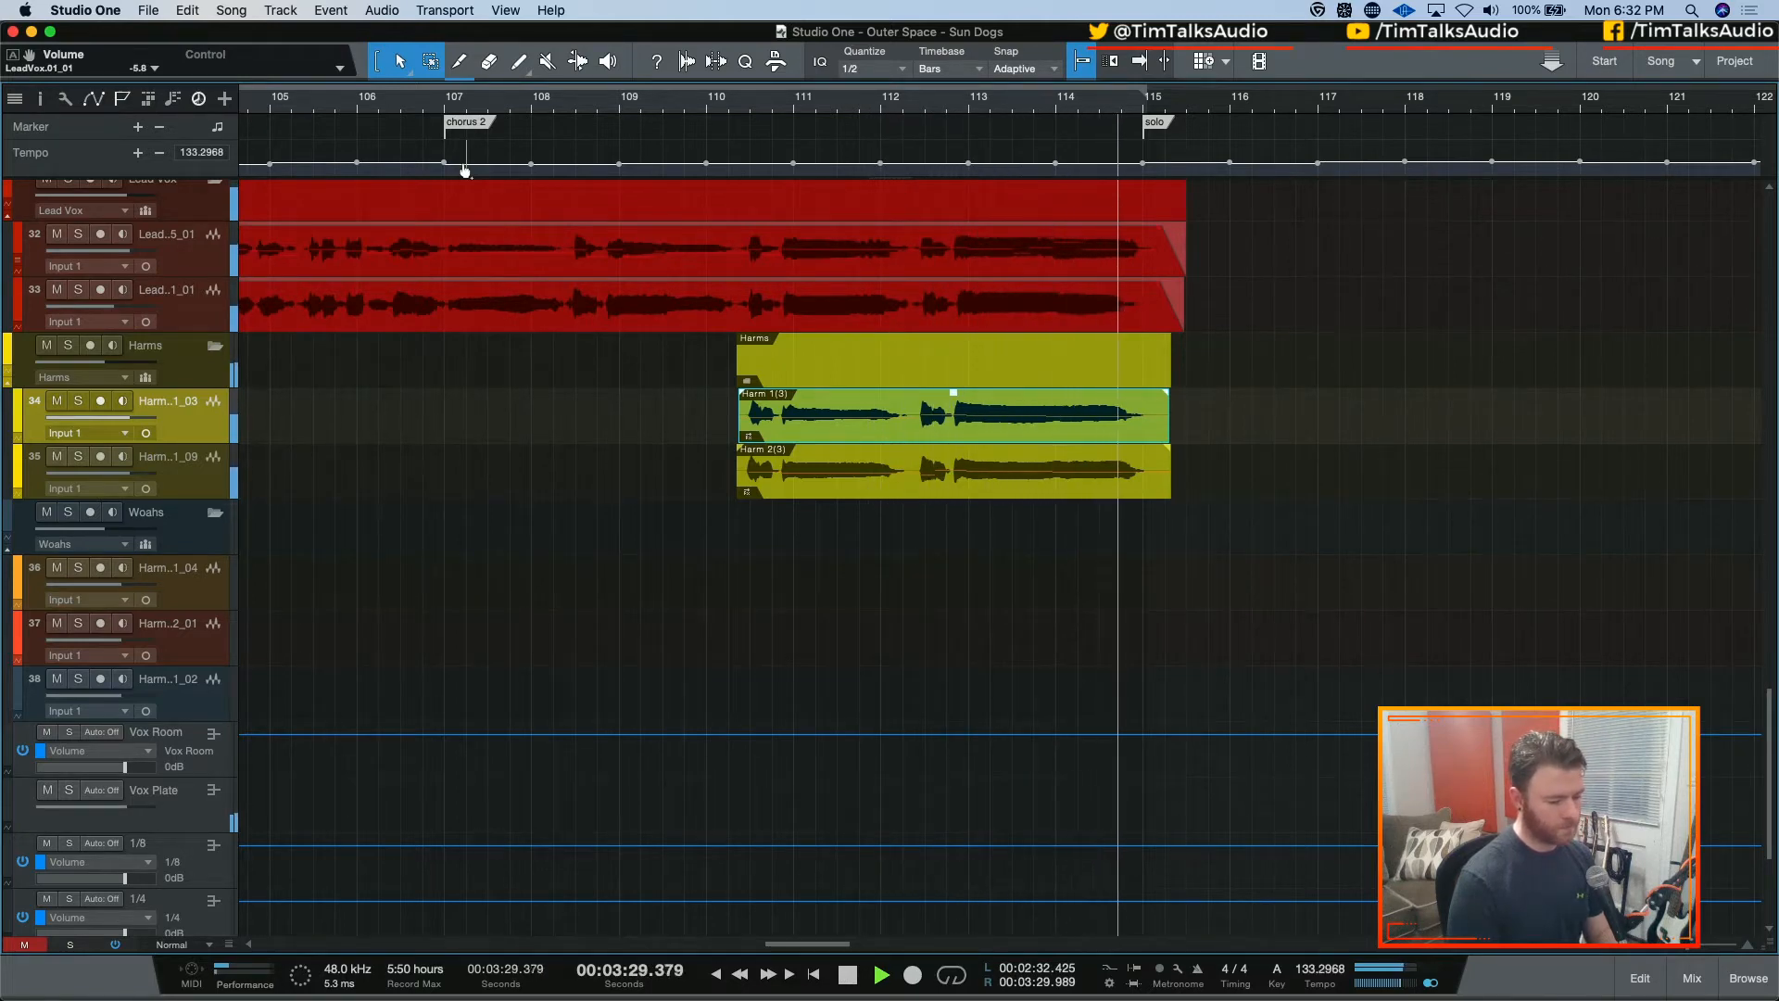
key(space)
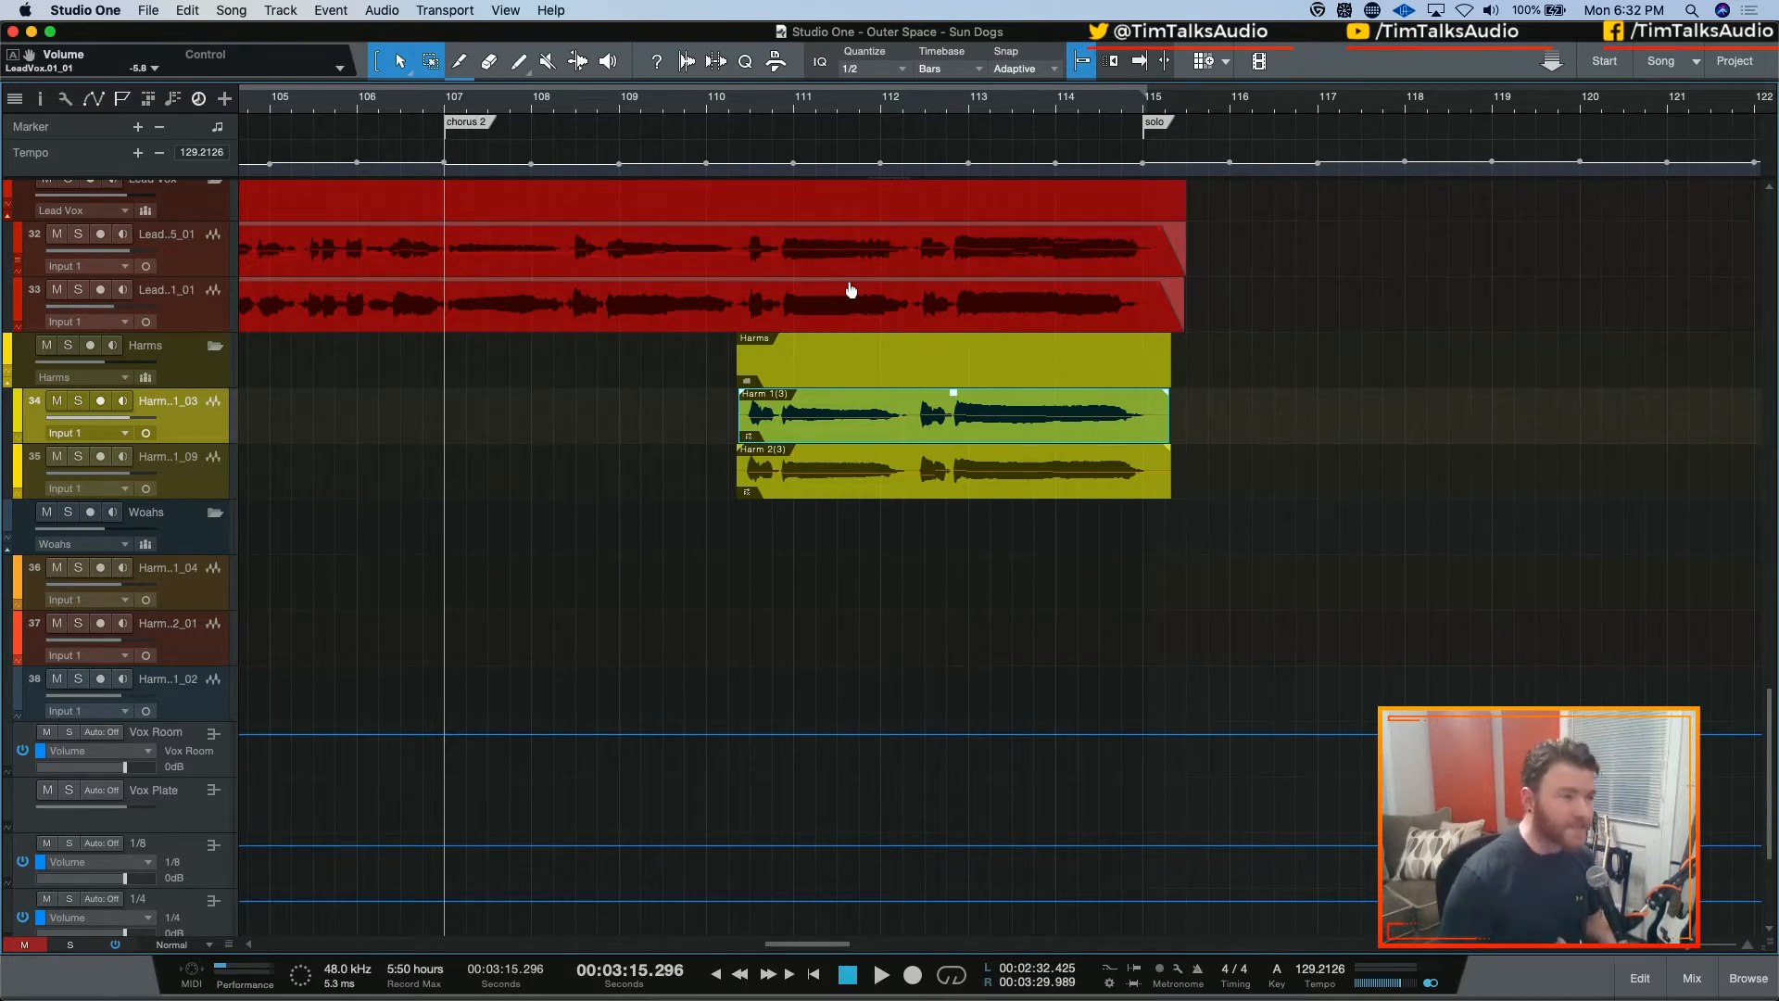
Save the song
key(super+s)
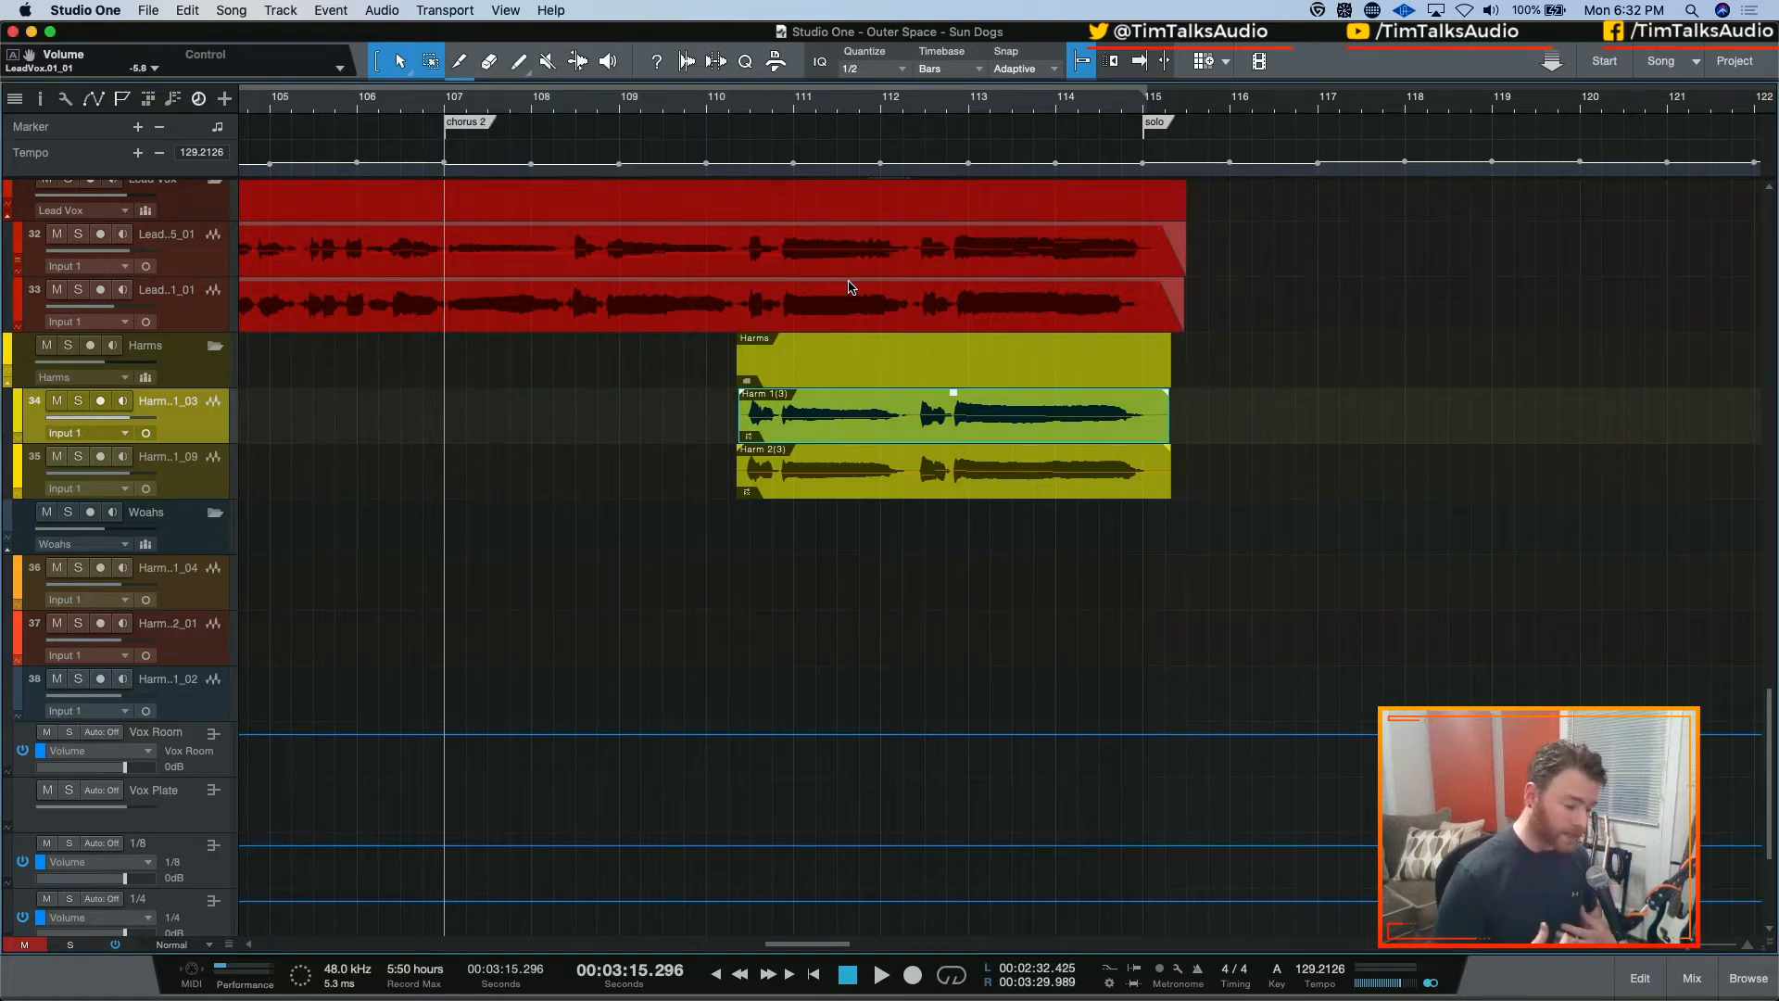
key(super+s)
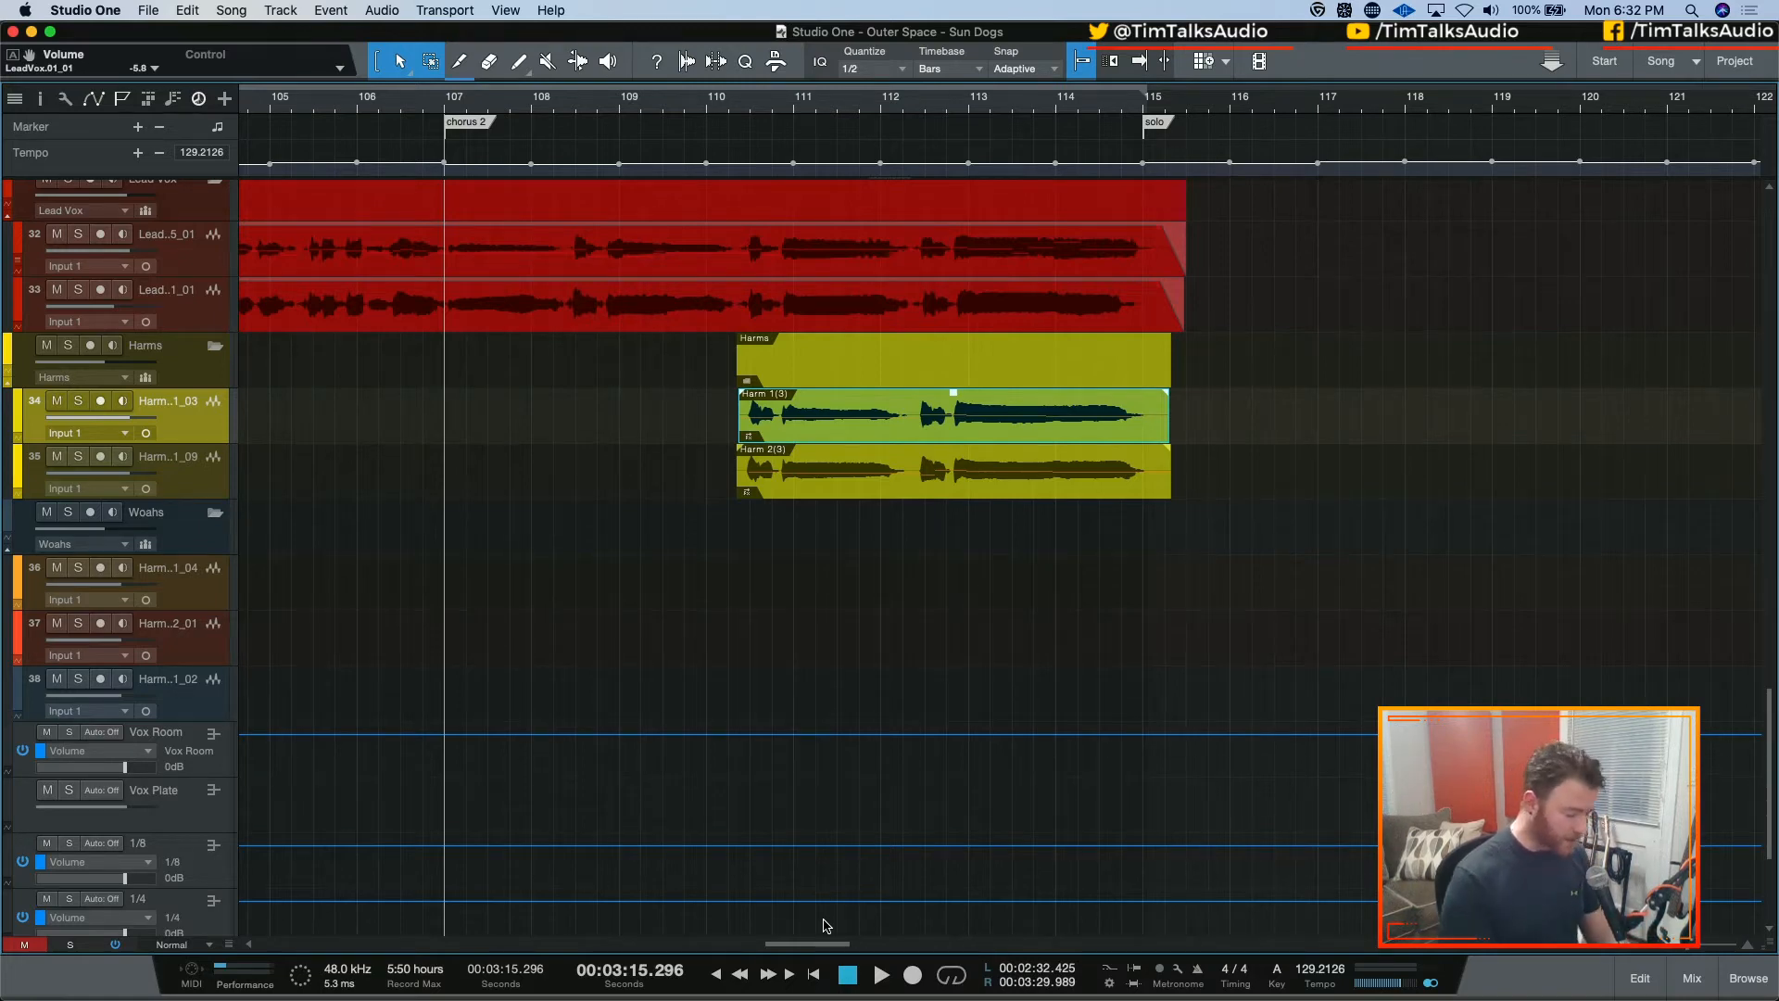
Play the first verse's Harm 1 event from about bar 27 in the mix and load it into Melodyne, closing the editor again
key(w)
key(w)
scroll(825, 916, left, 6)
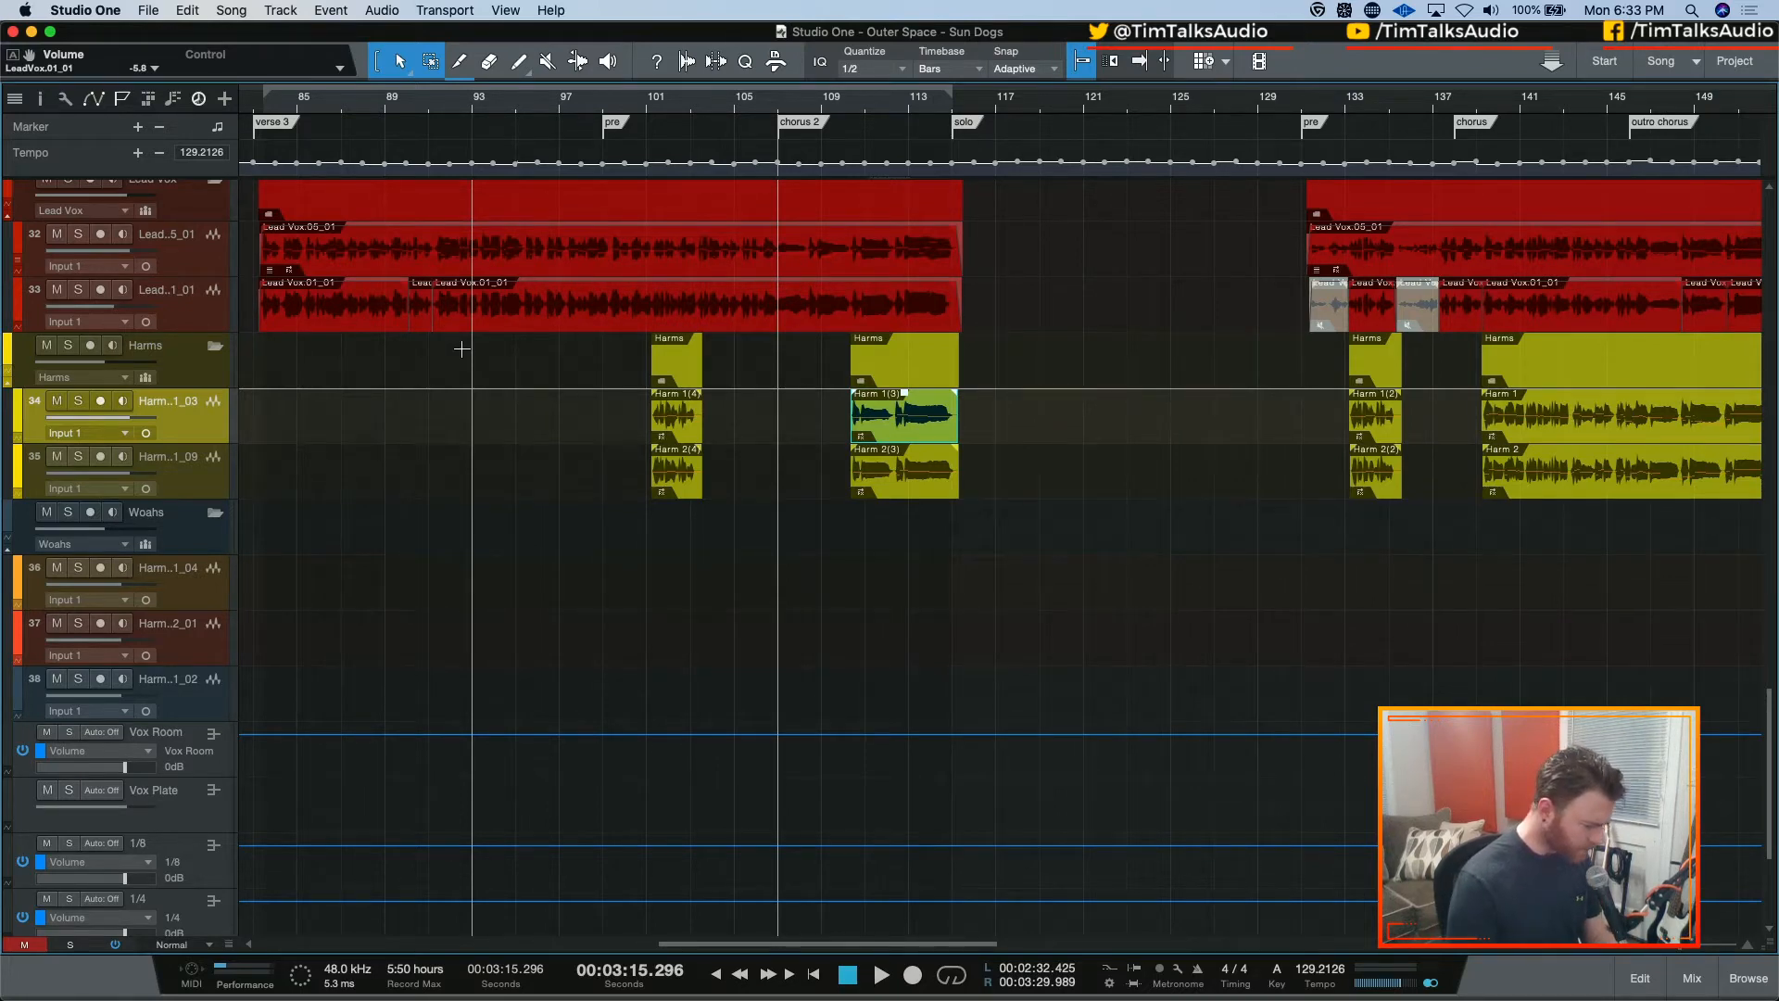
scroll(701, 437, left, 15)
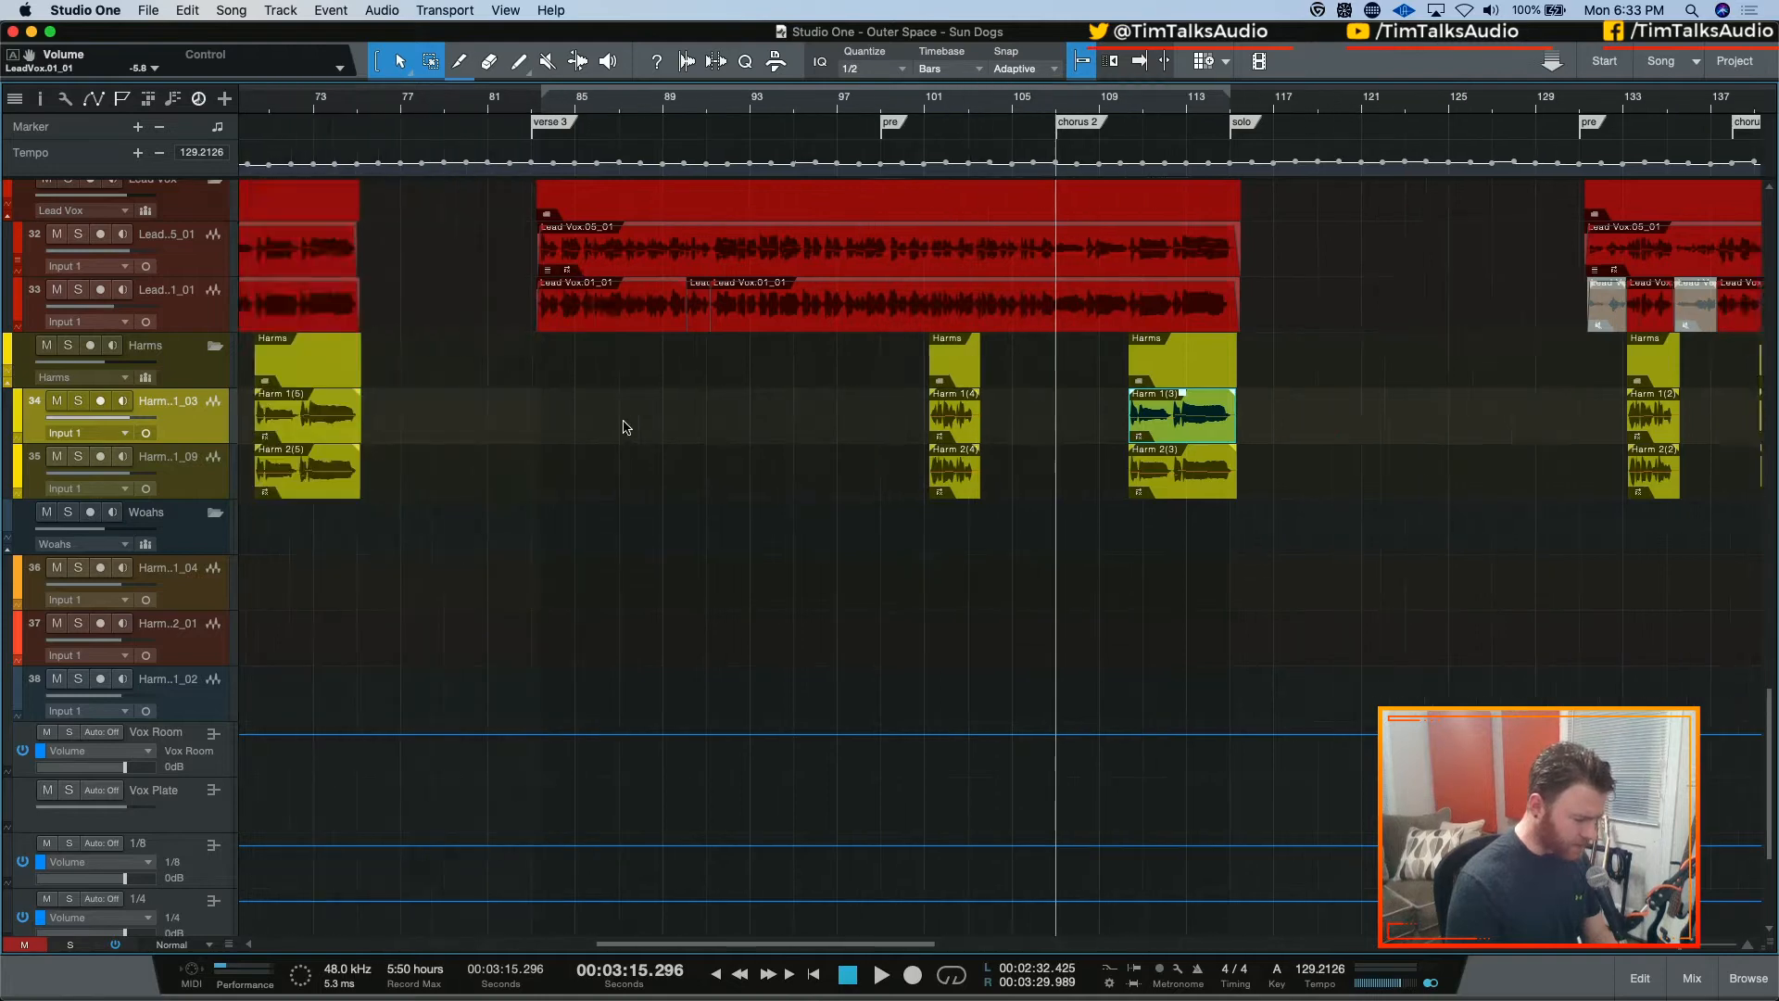
scroll(648, 420, left, 3)
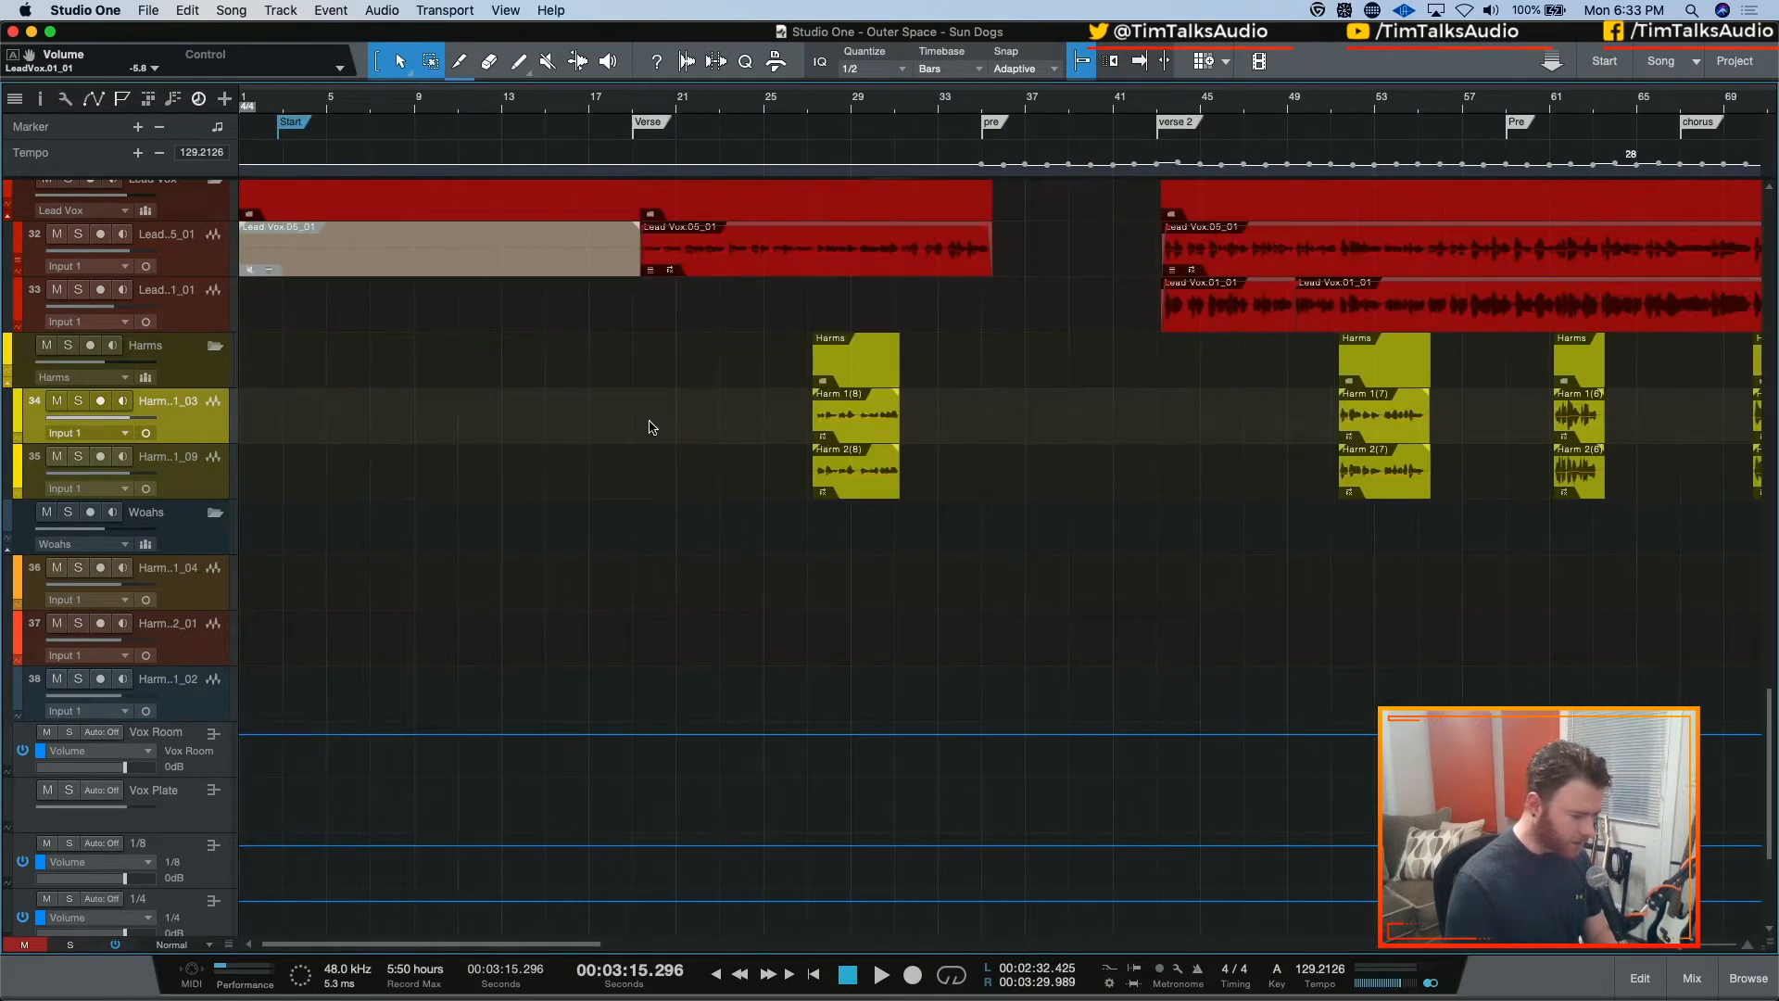
click(830, 425)
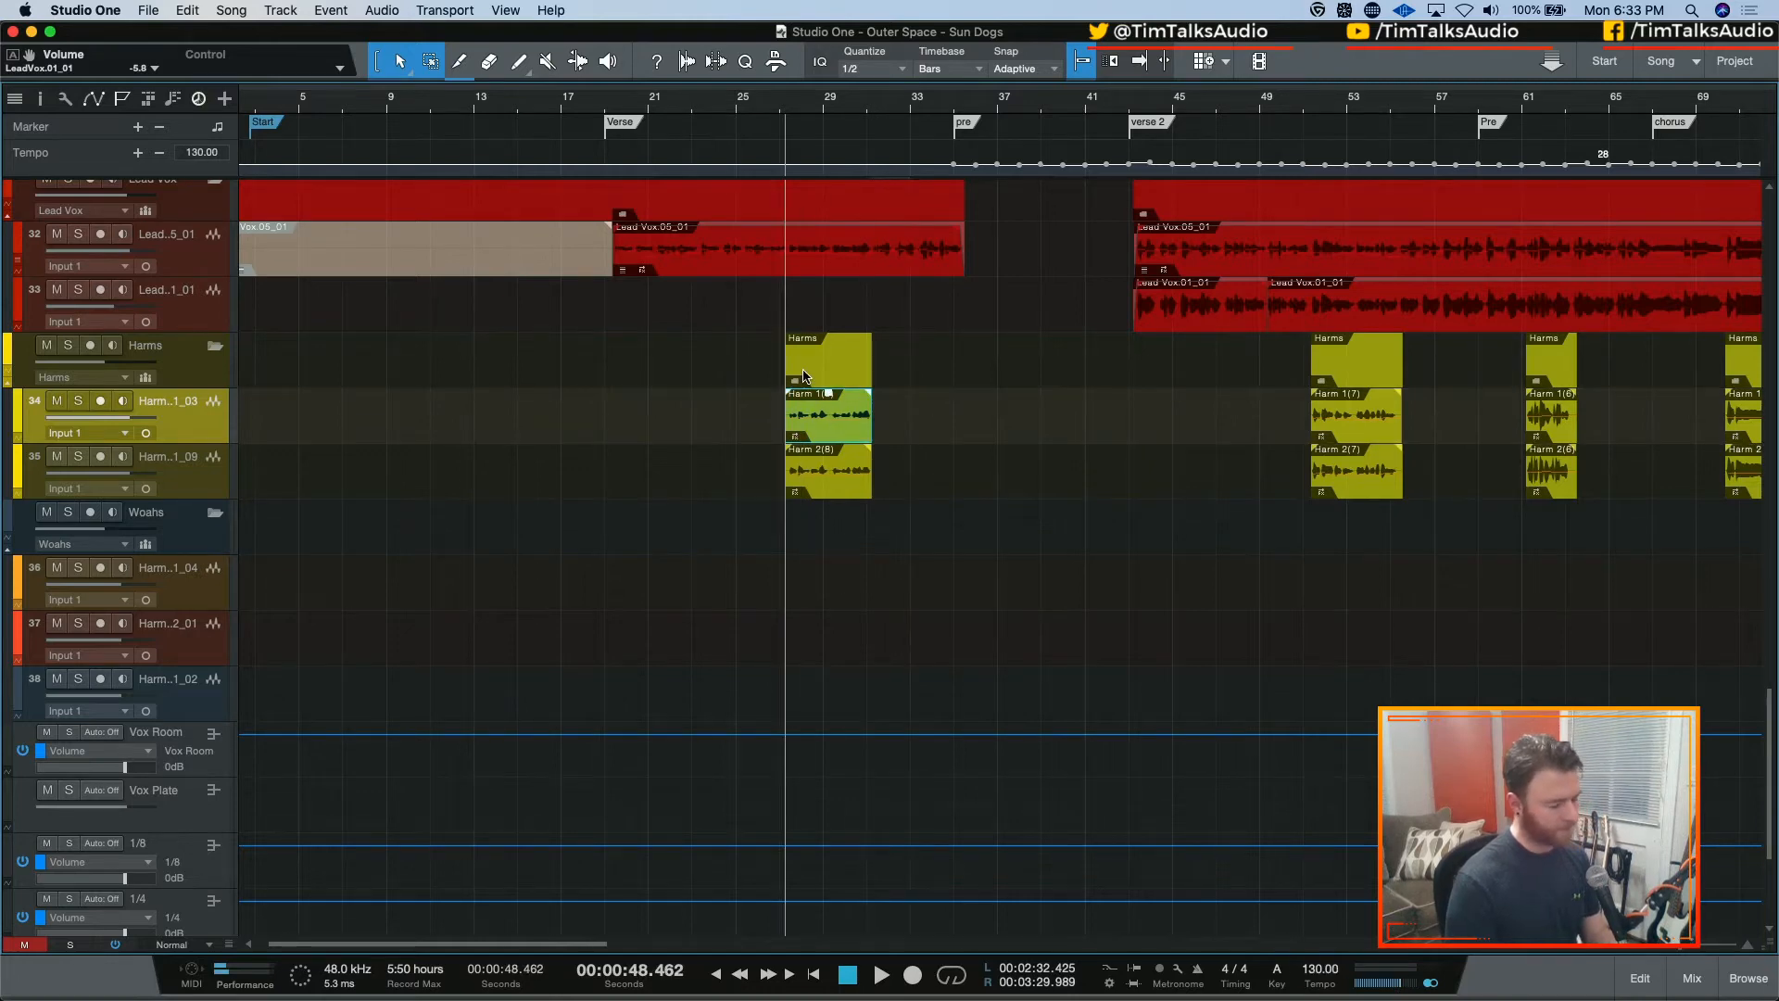
key(space)
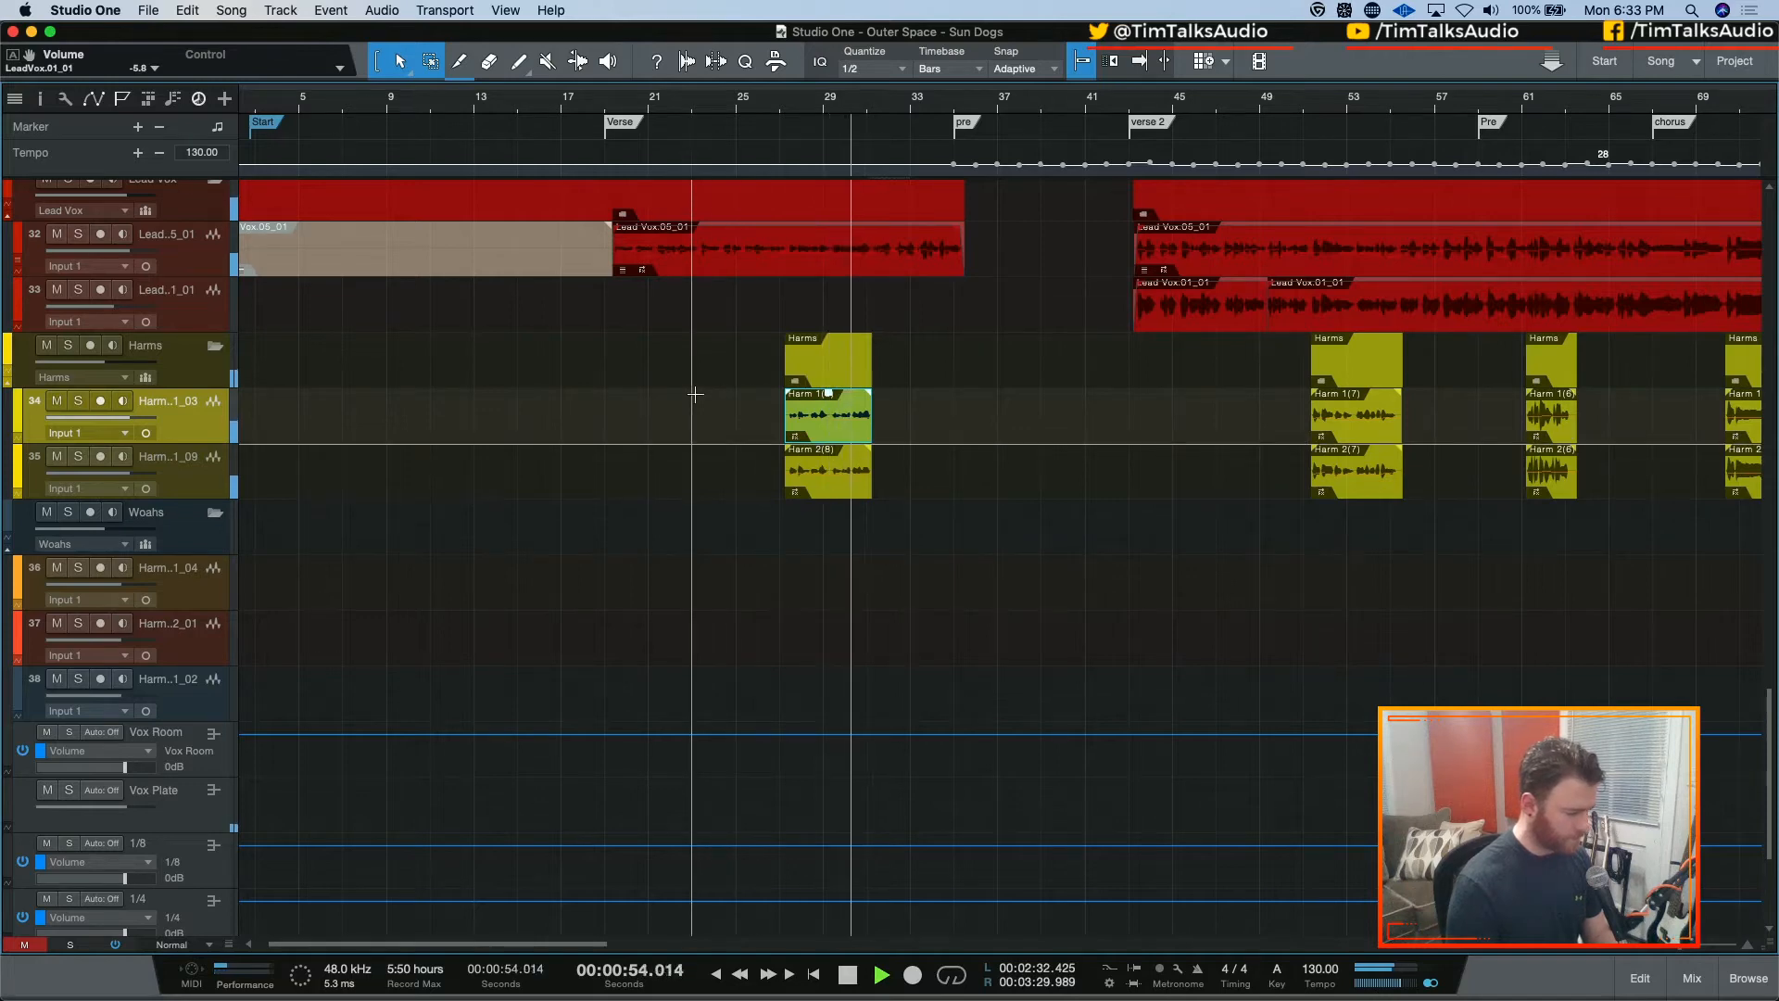
key(space)
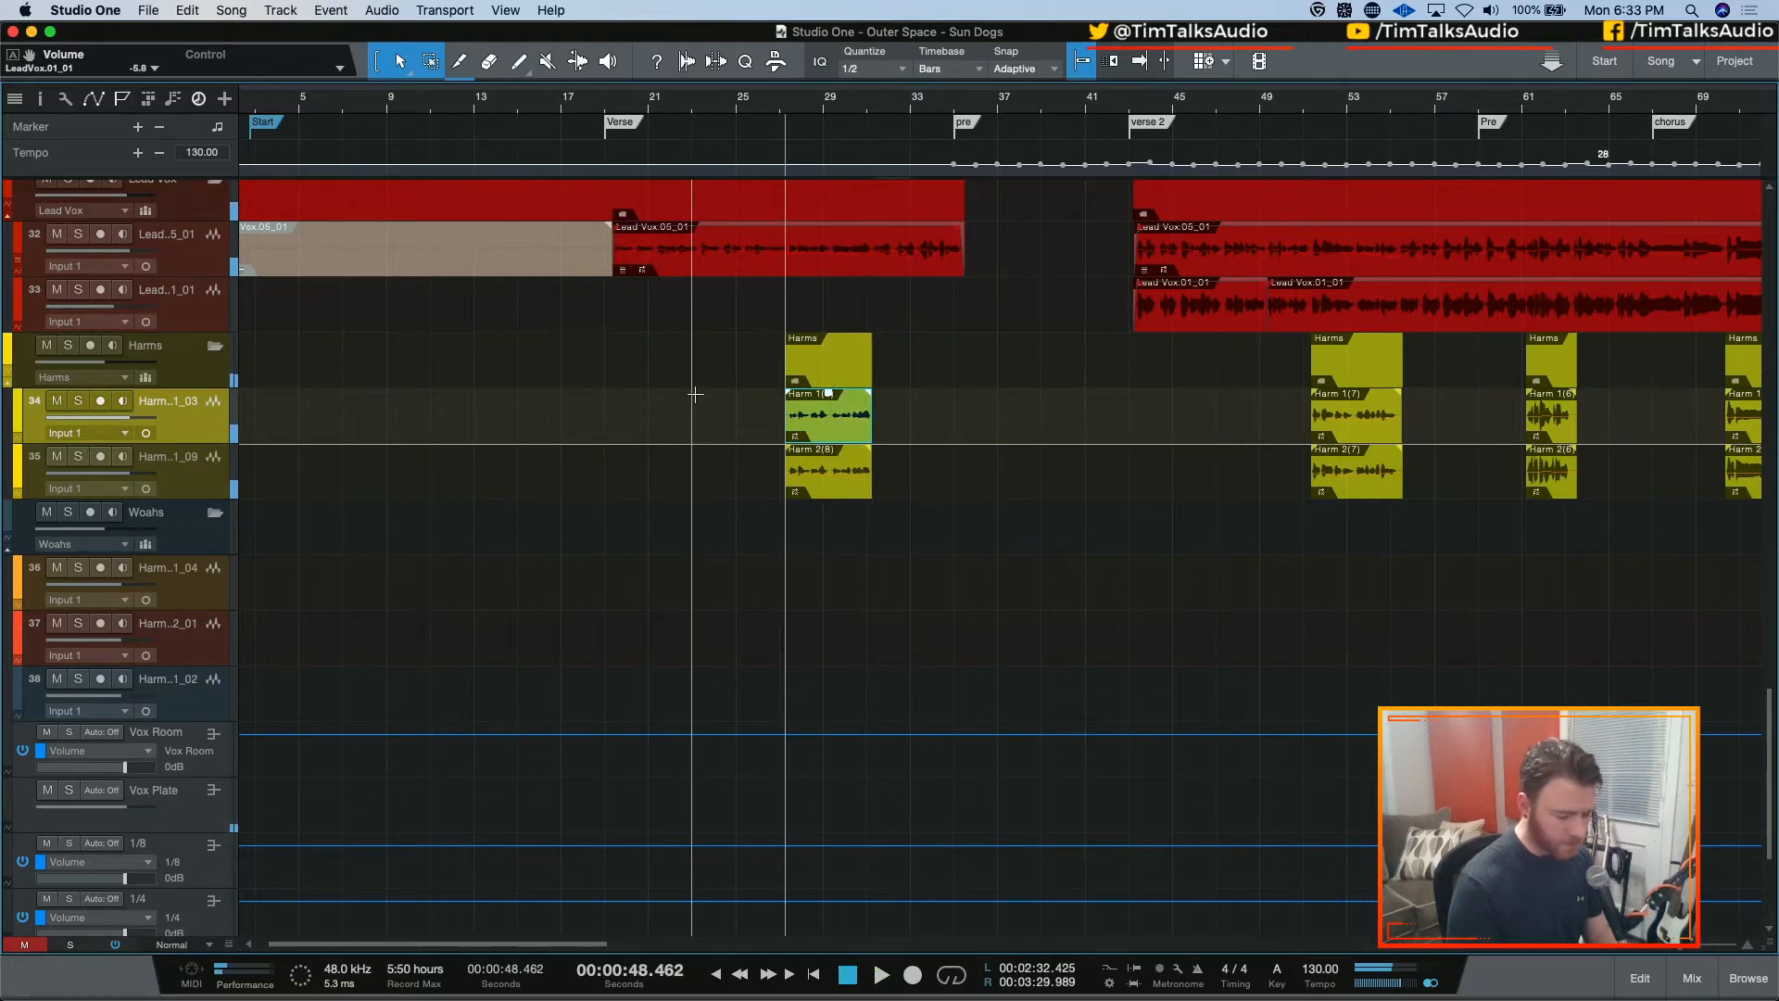
key(super+m)
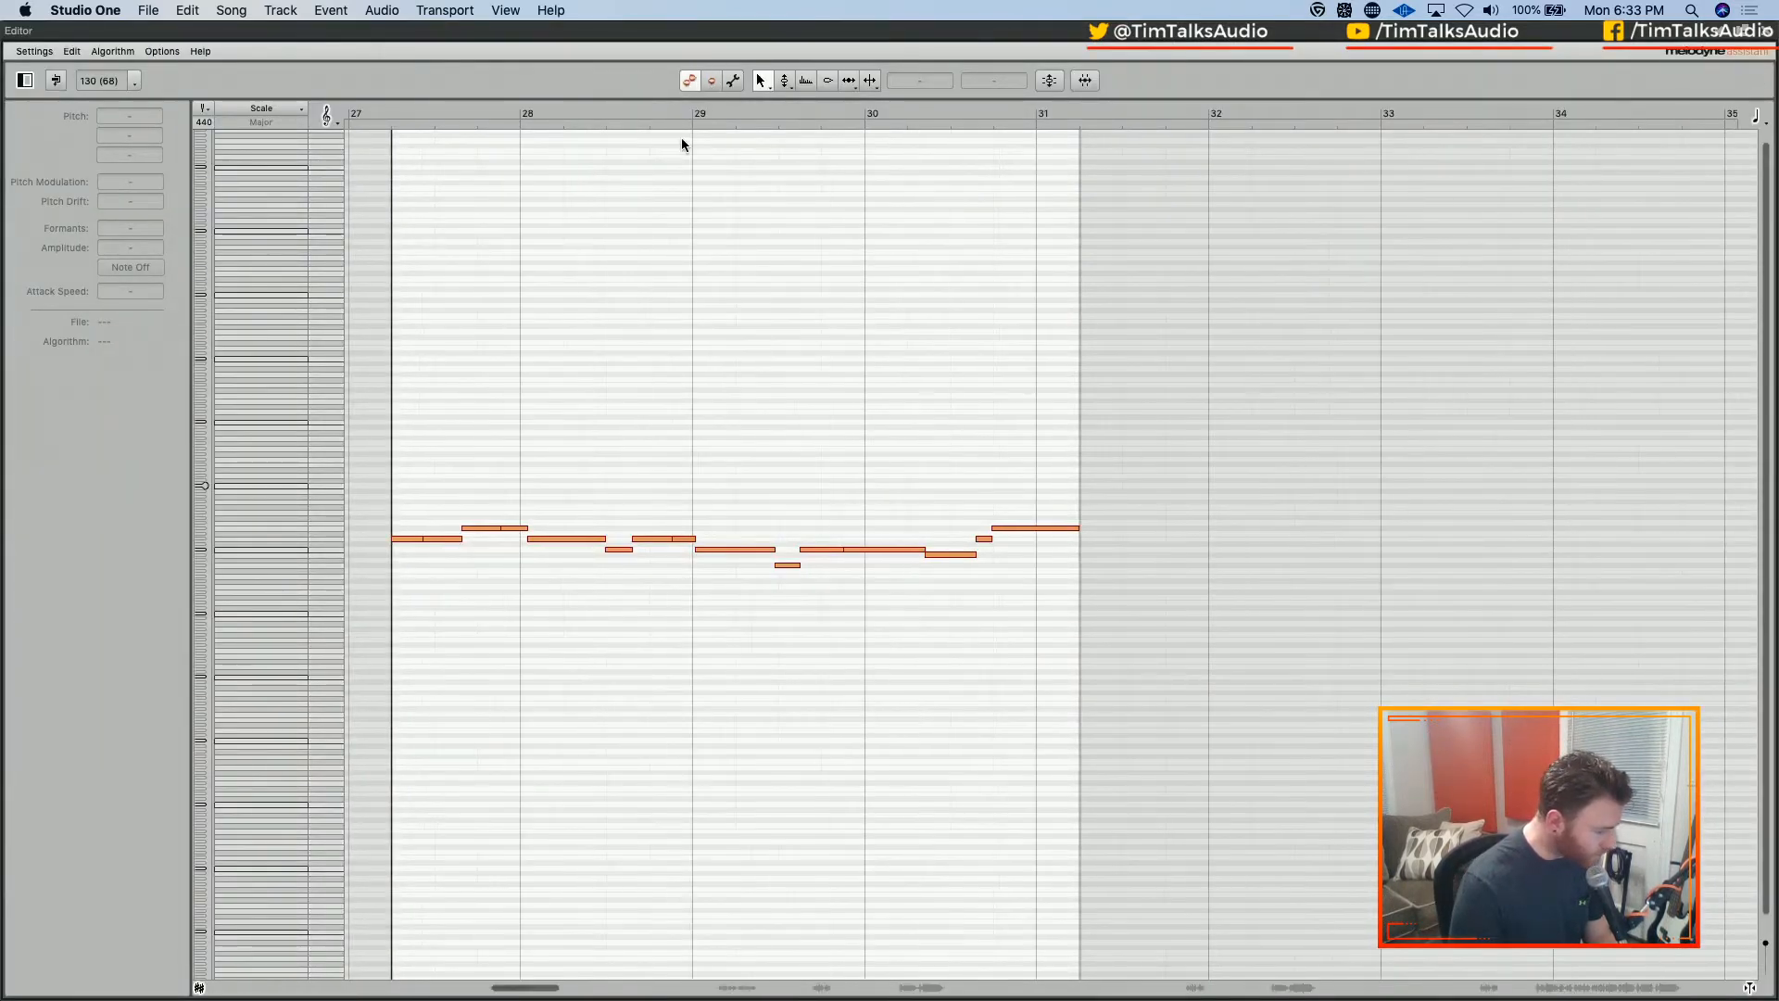
click(1767, 32)
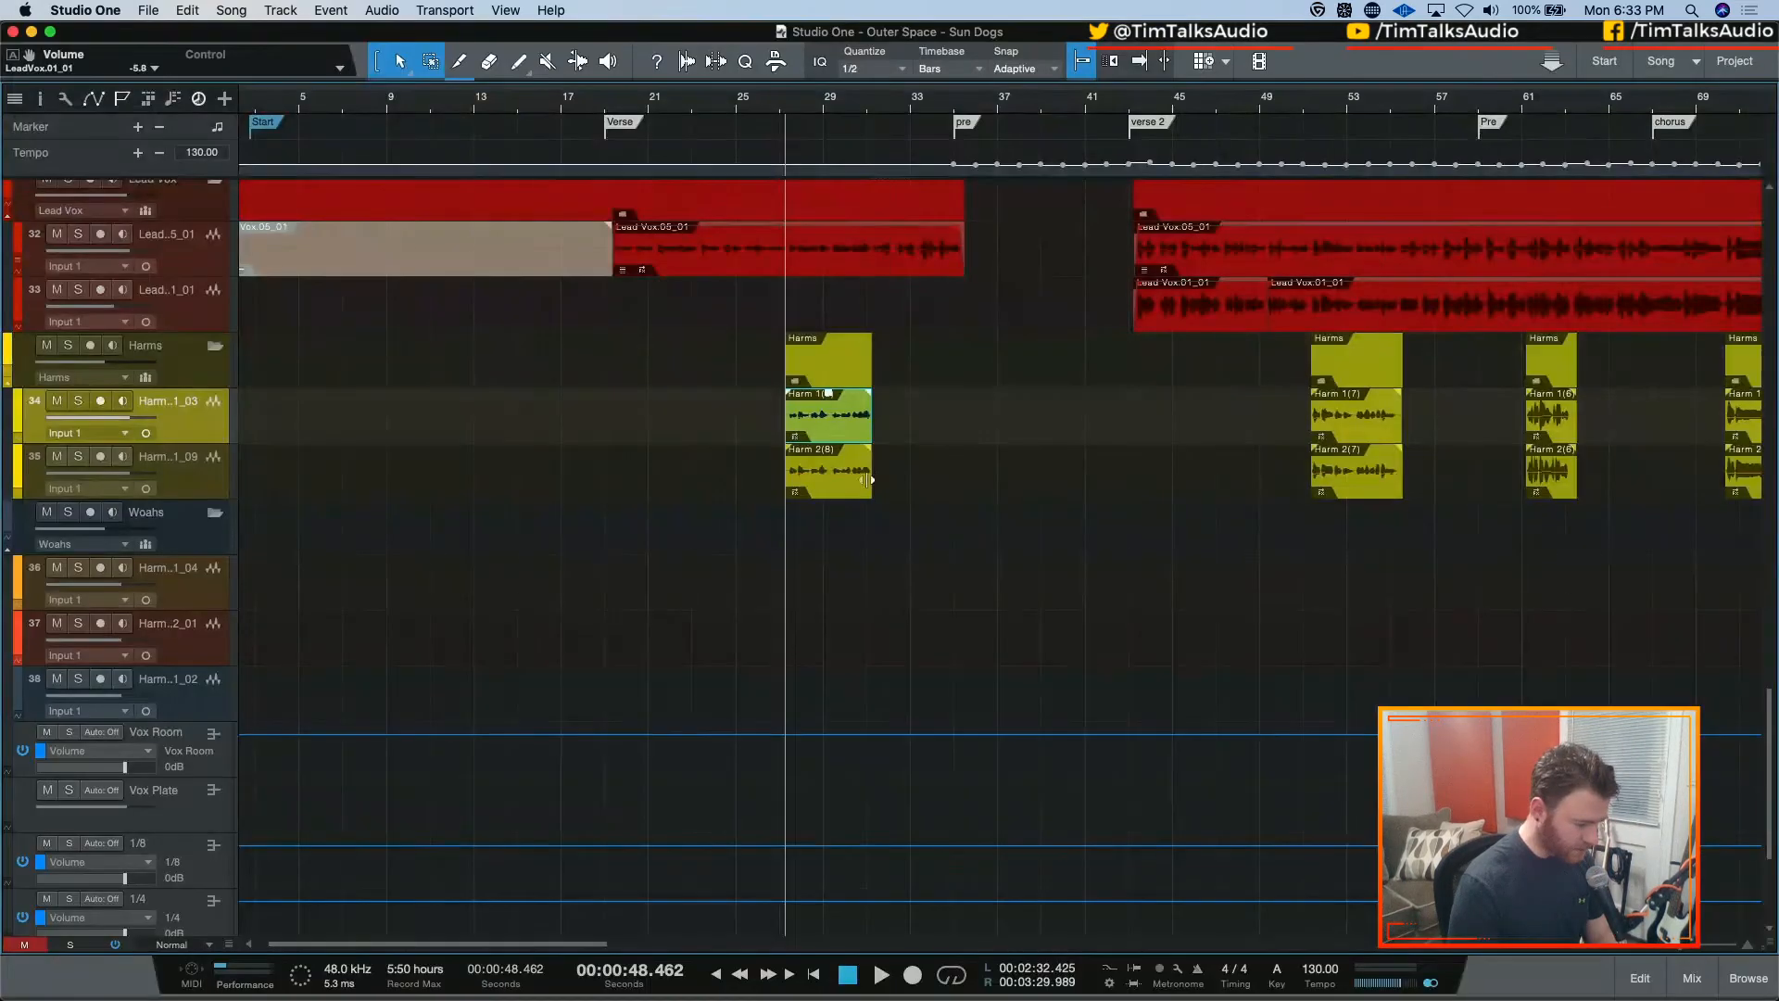
Examine the first verse's Harm 1 notes in Melodyne along with the tempo, settings, edit and display options, closing the editor again
click(924, 427)
click(836, 432)
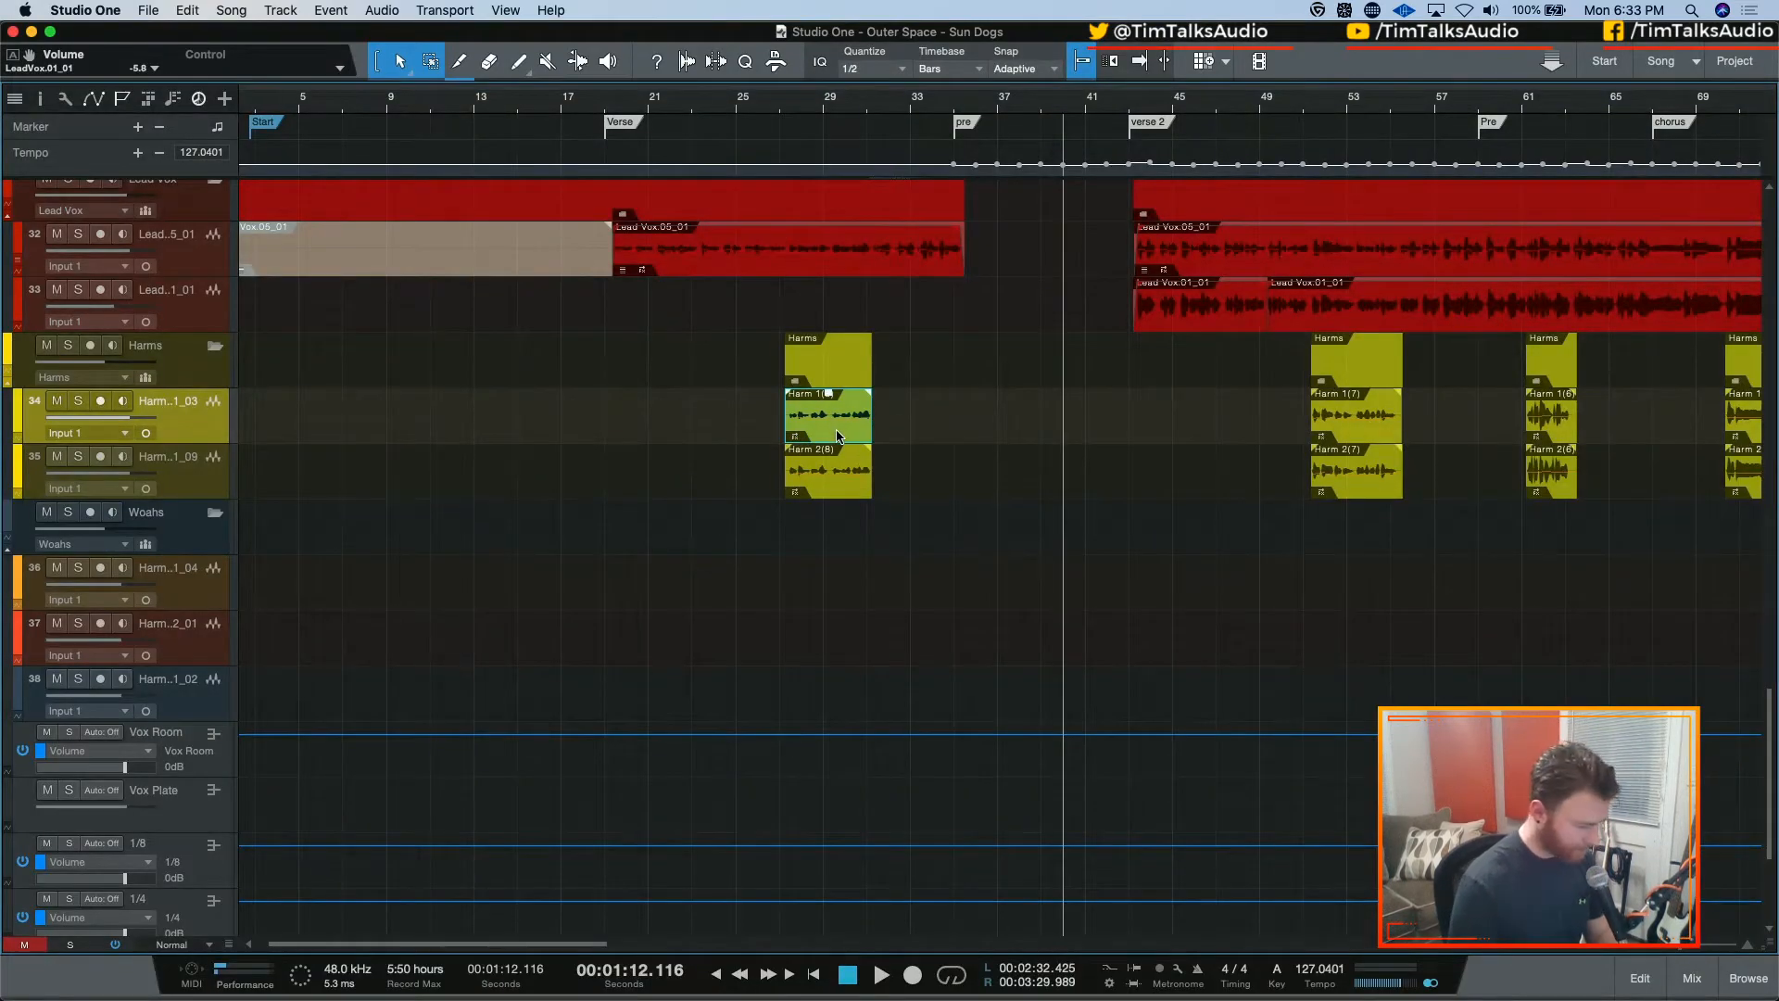
double_click(836, 433)
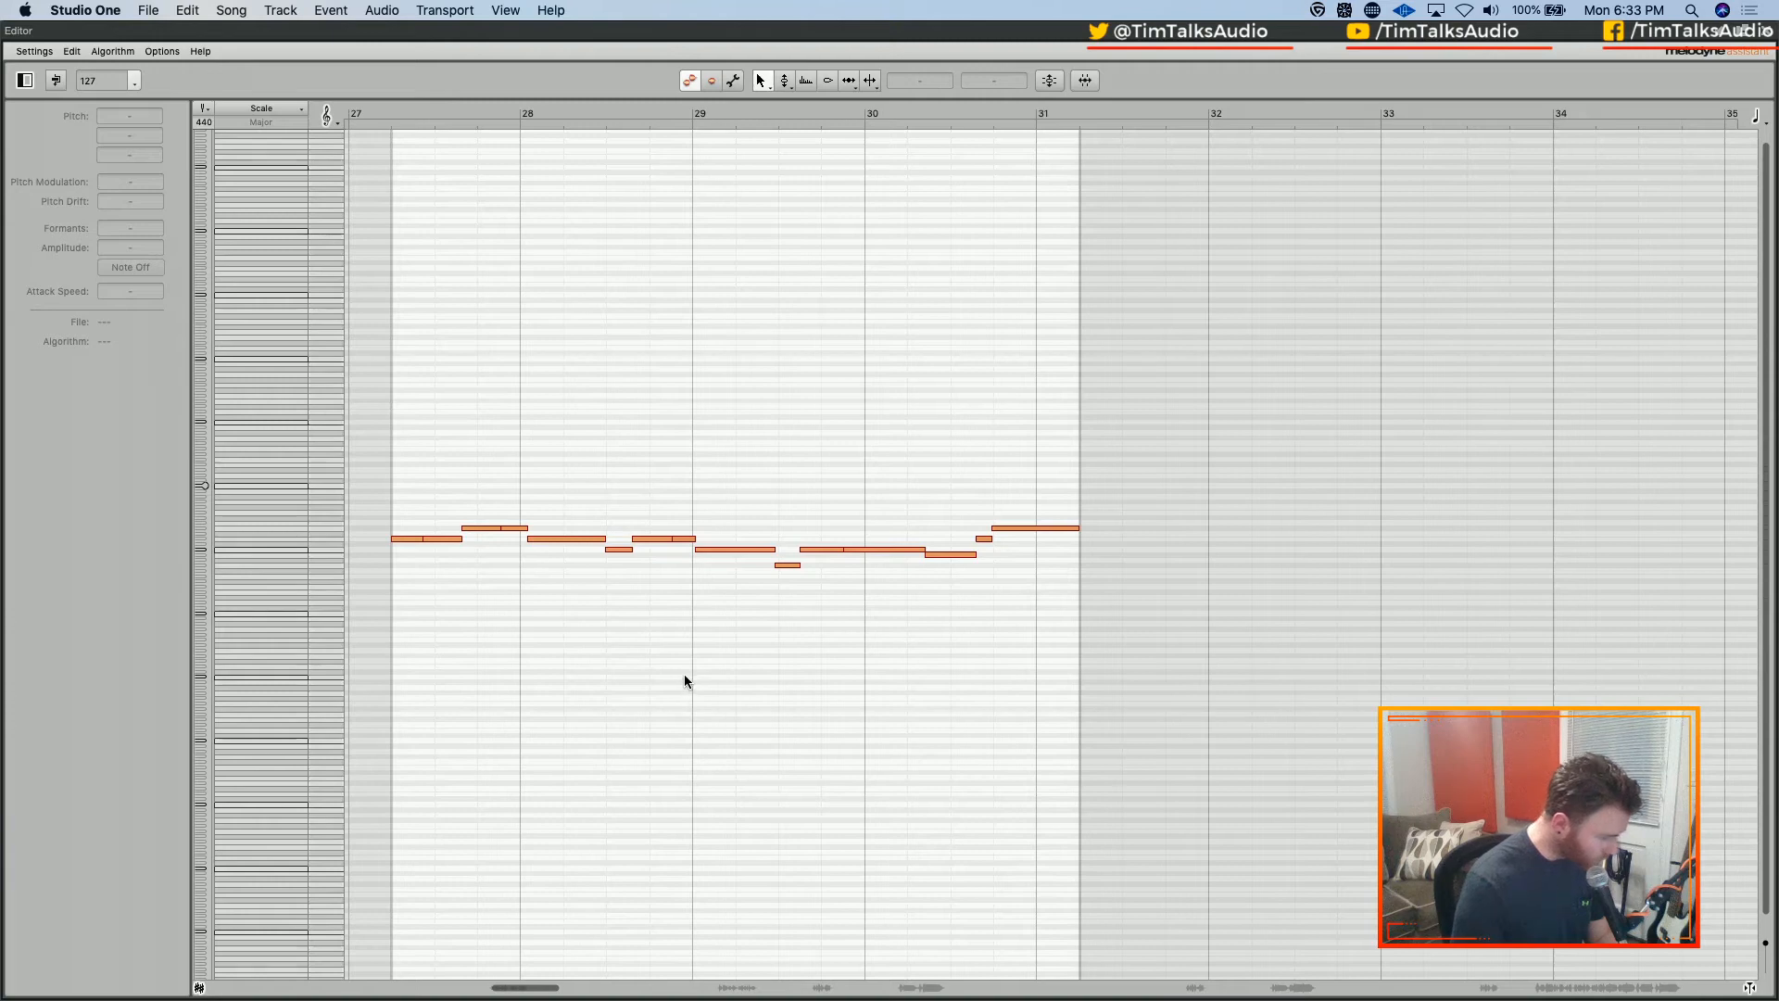
scroll(418, 622, up, 1)
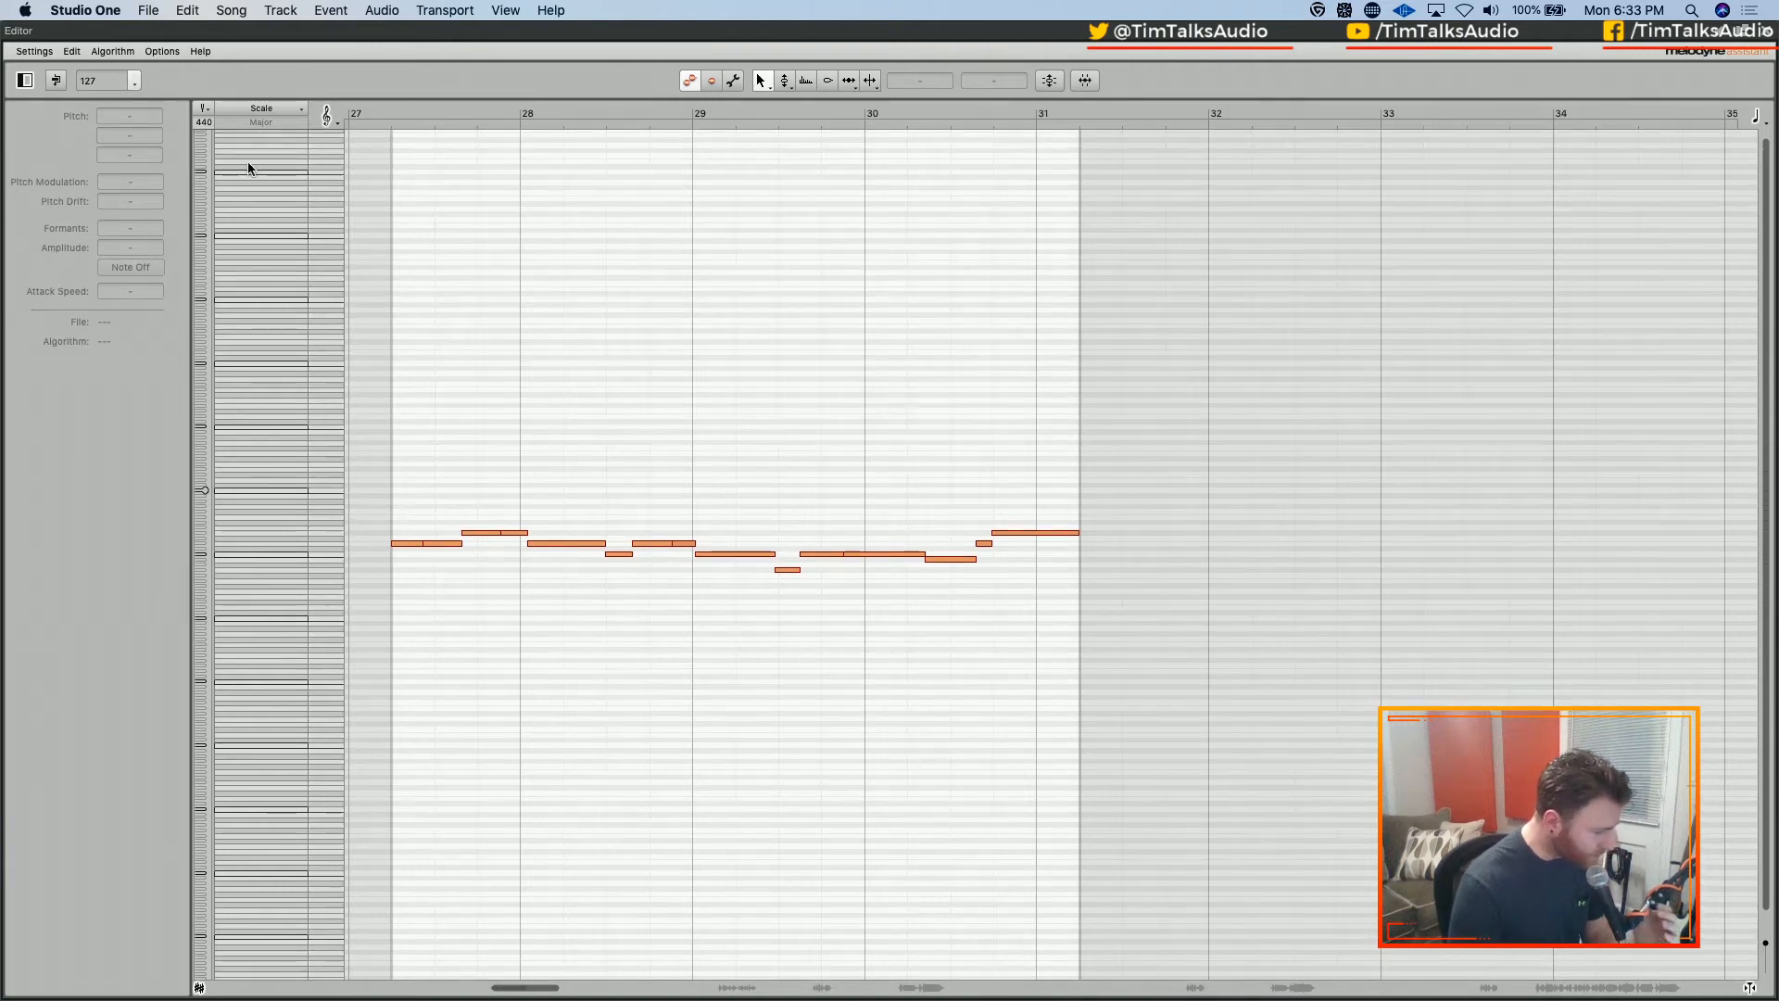
click(134, 81)
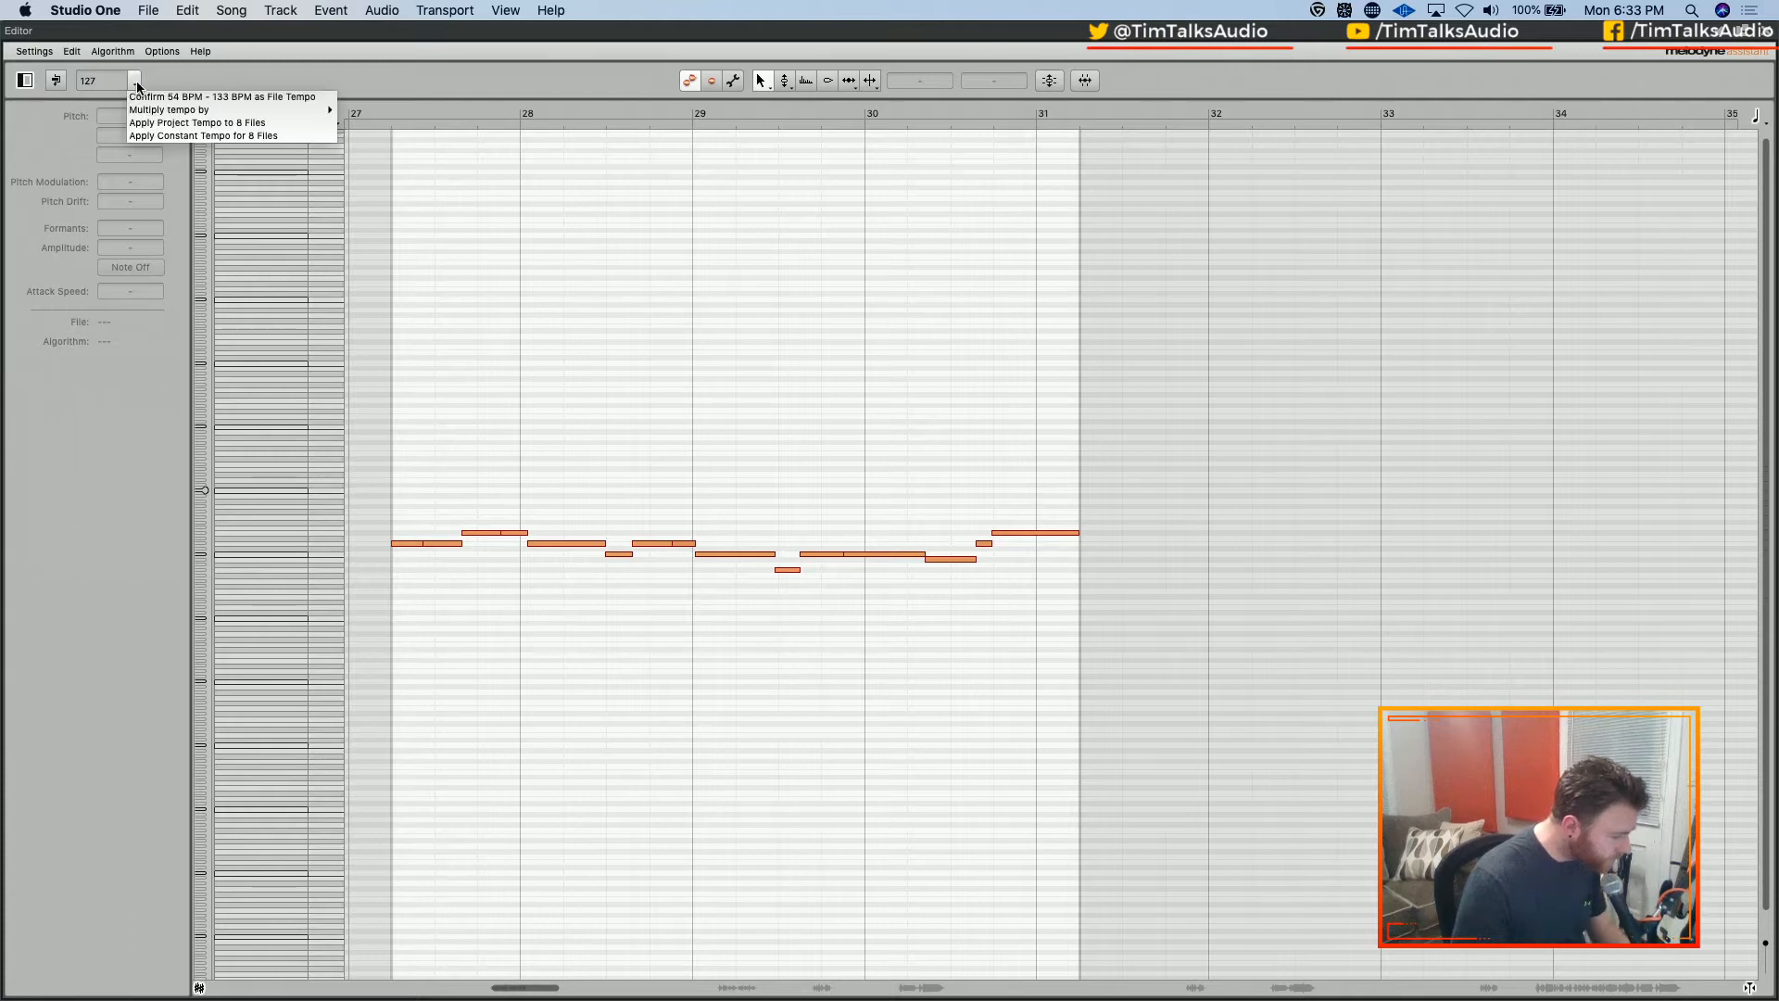
click(190, 83)
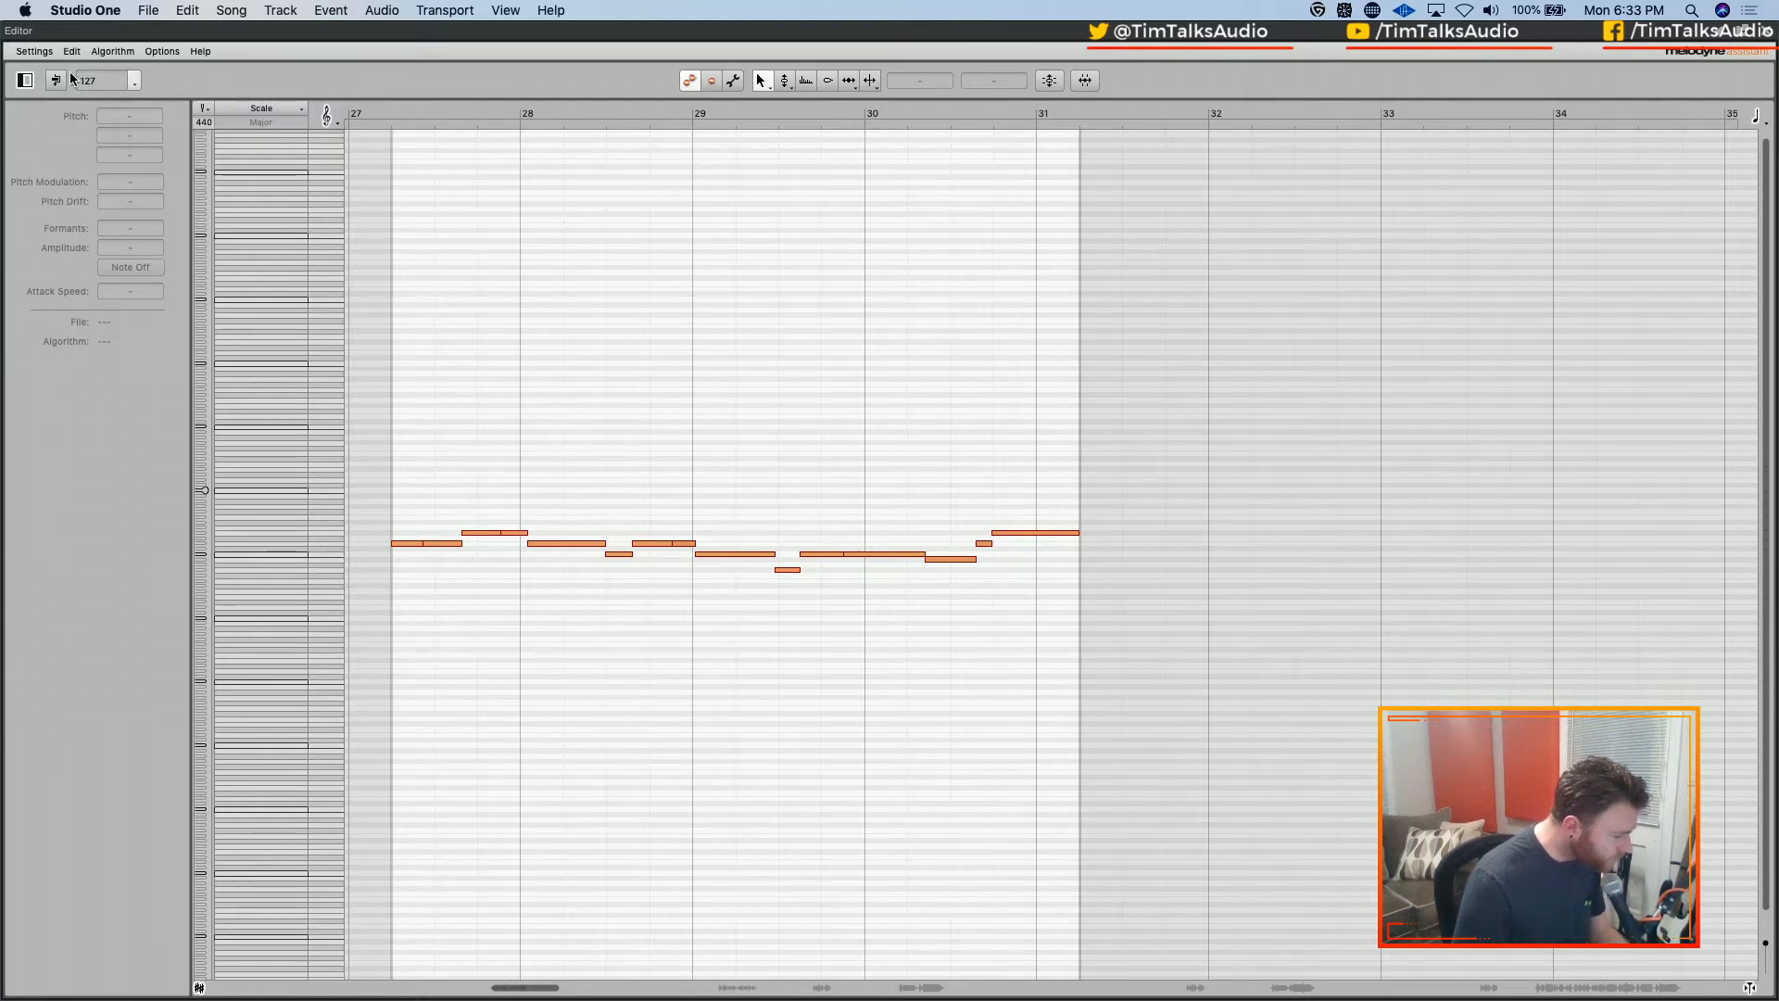
click(57, 80)
click(56, 81)
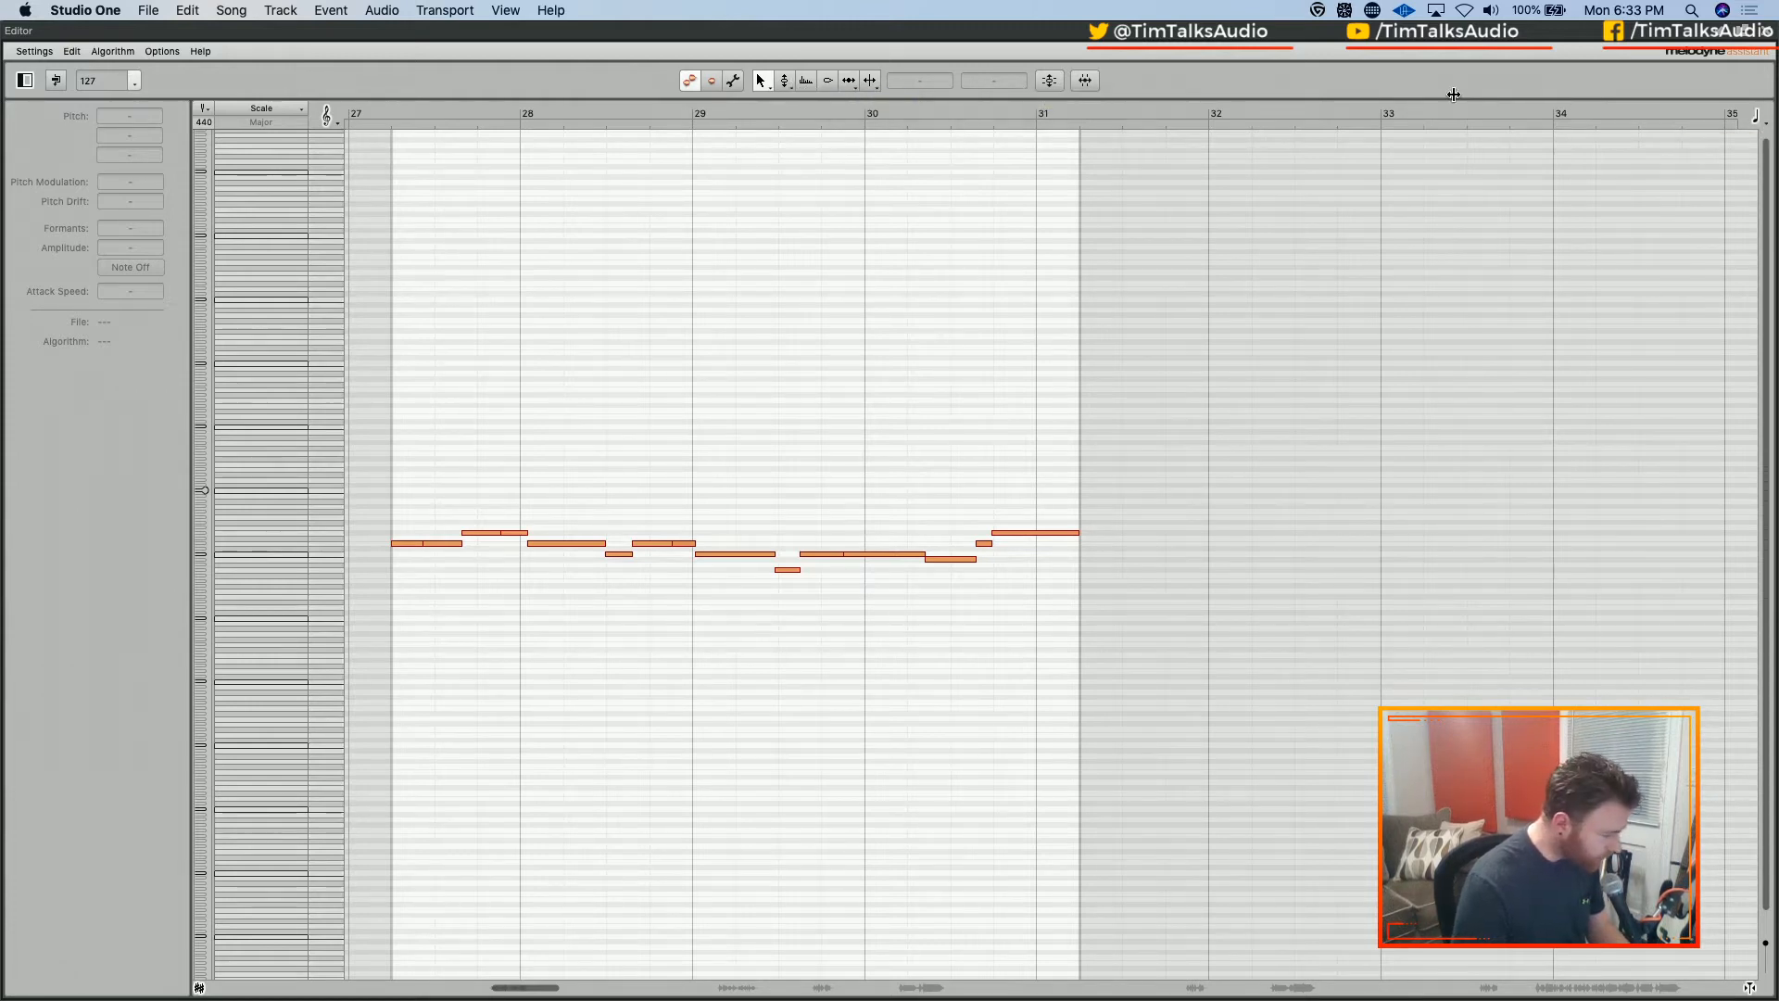
click(35, 52)
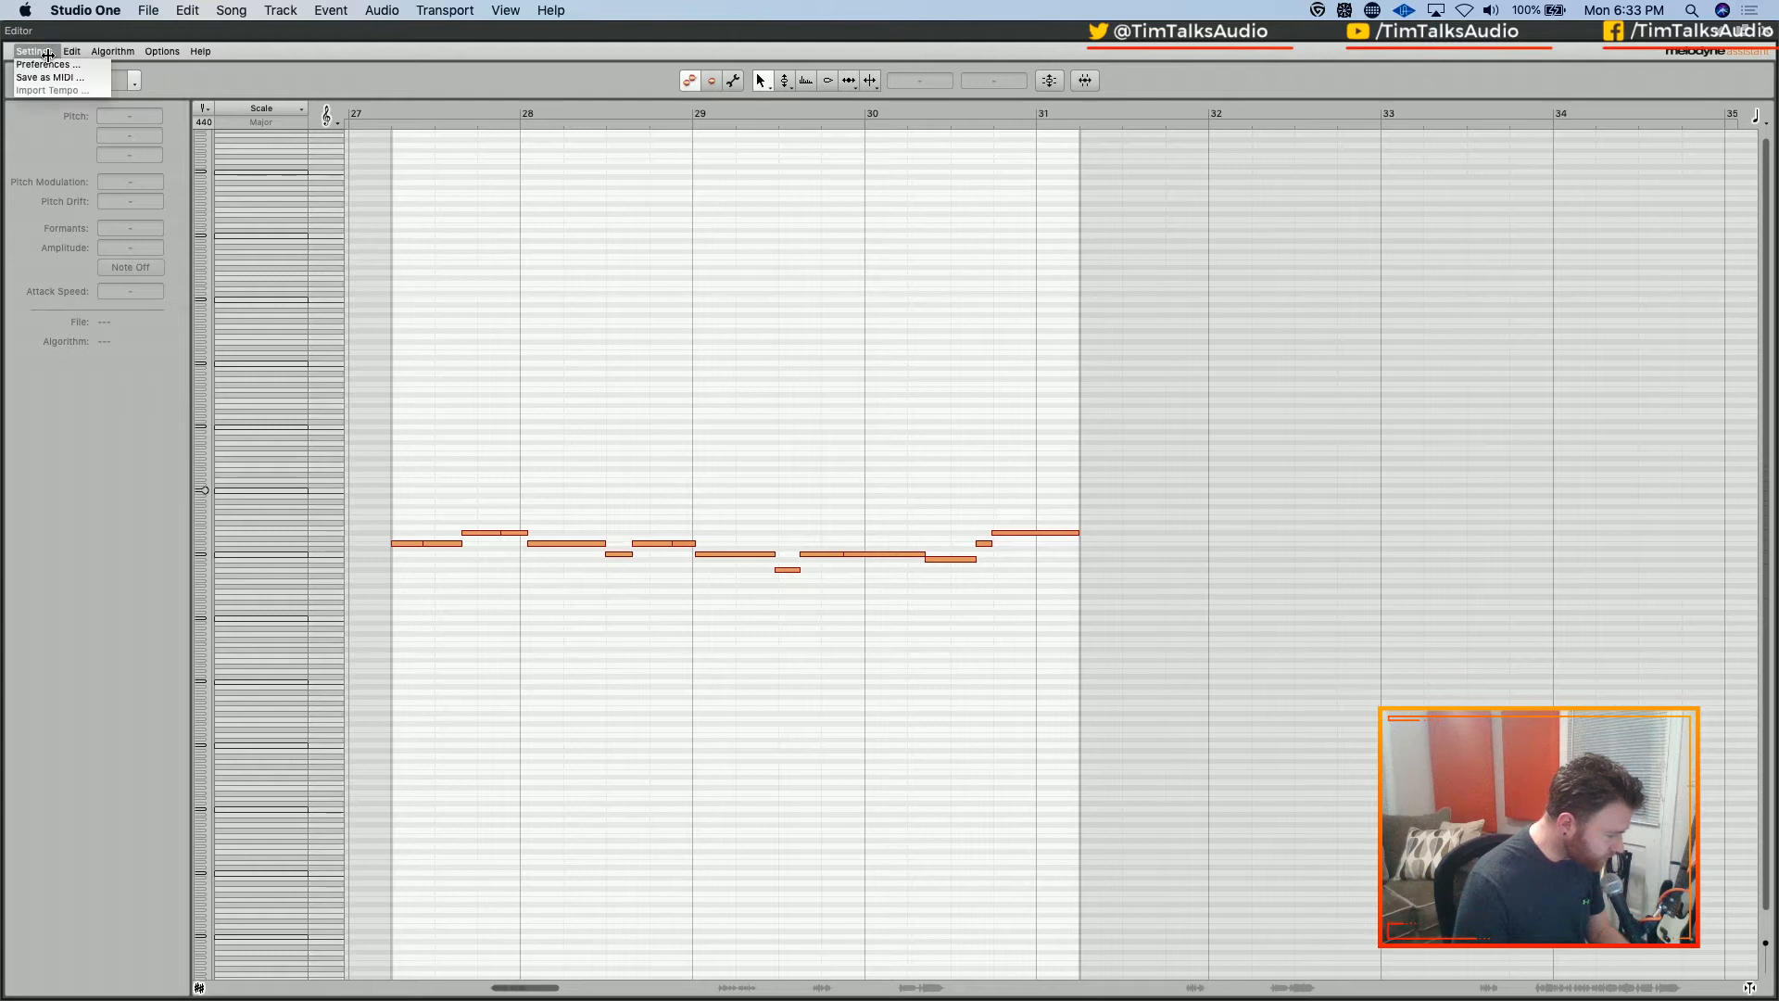
mouse_move(74, 51)
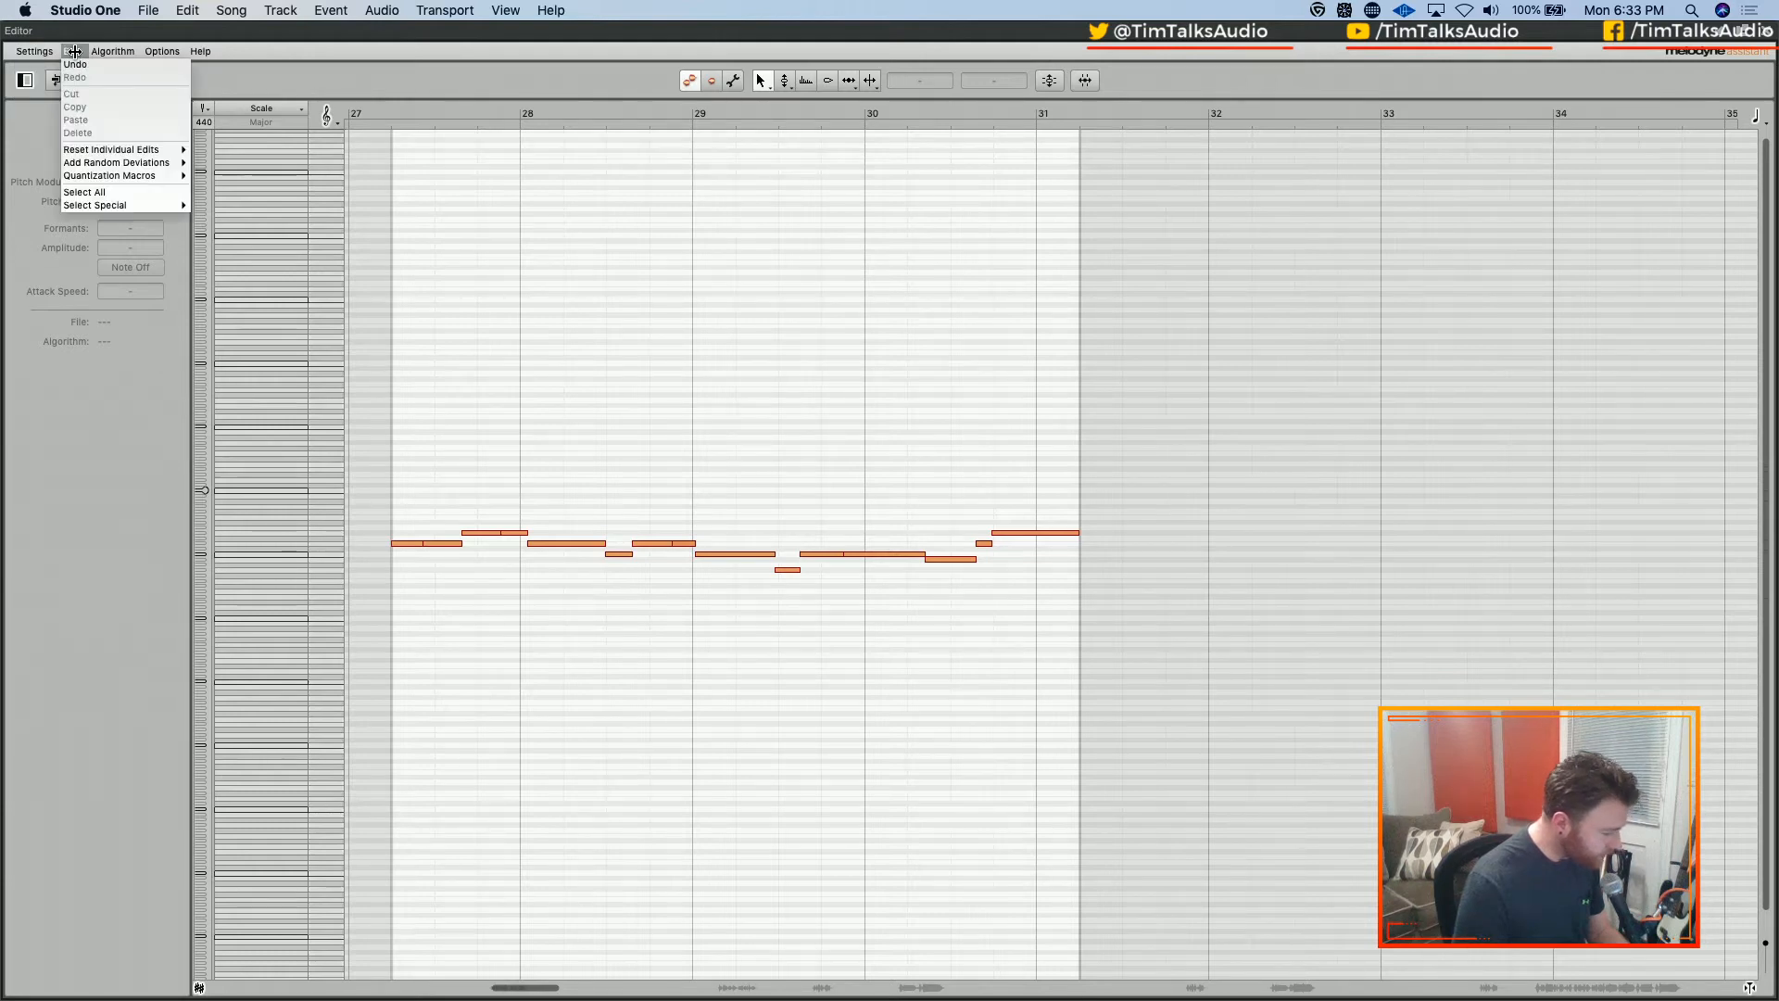
mouse_move(135, 51)
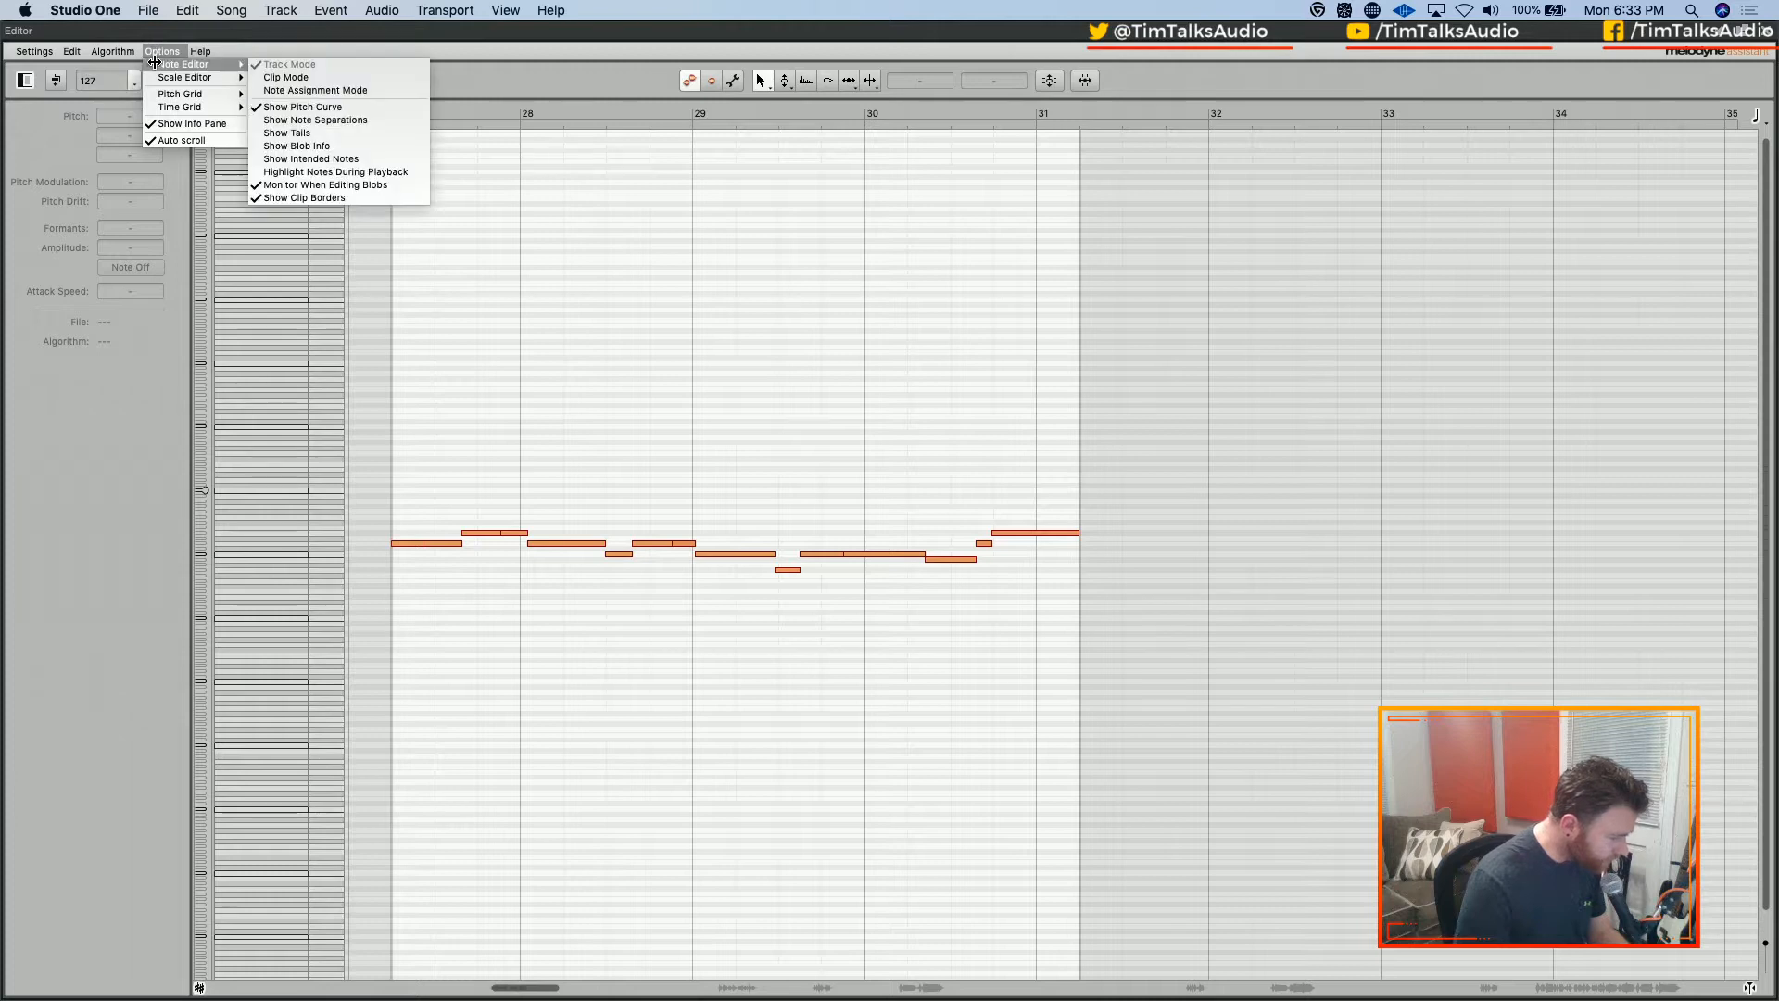
key(Escape)
drag(378, 336, 1084, 725)
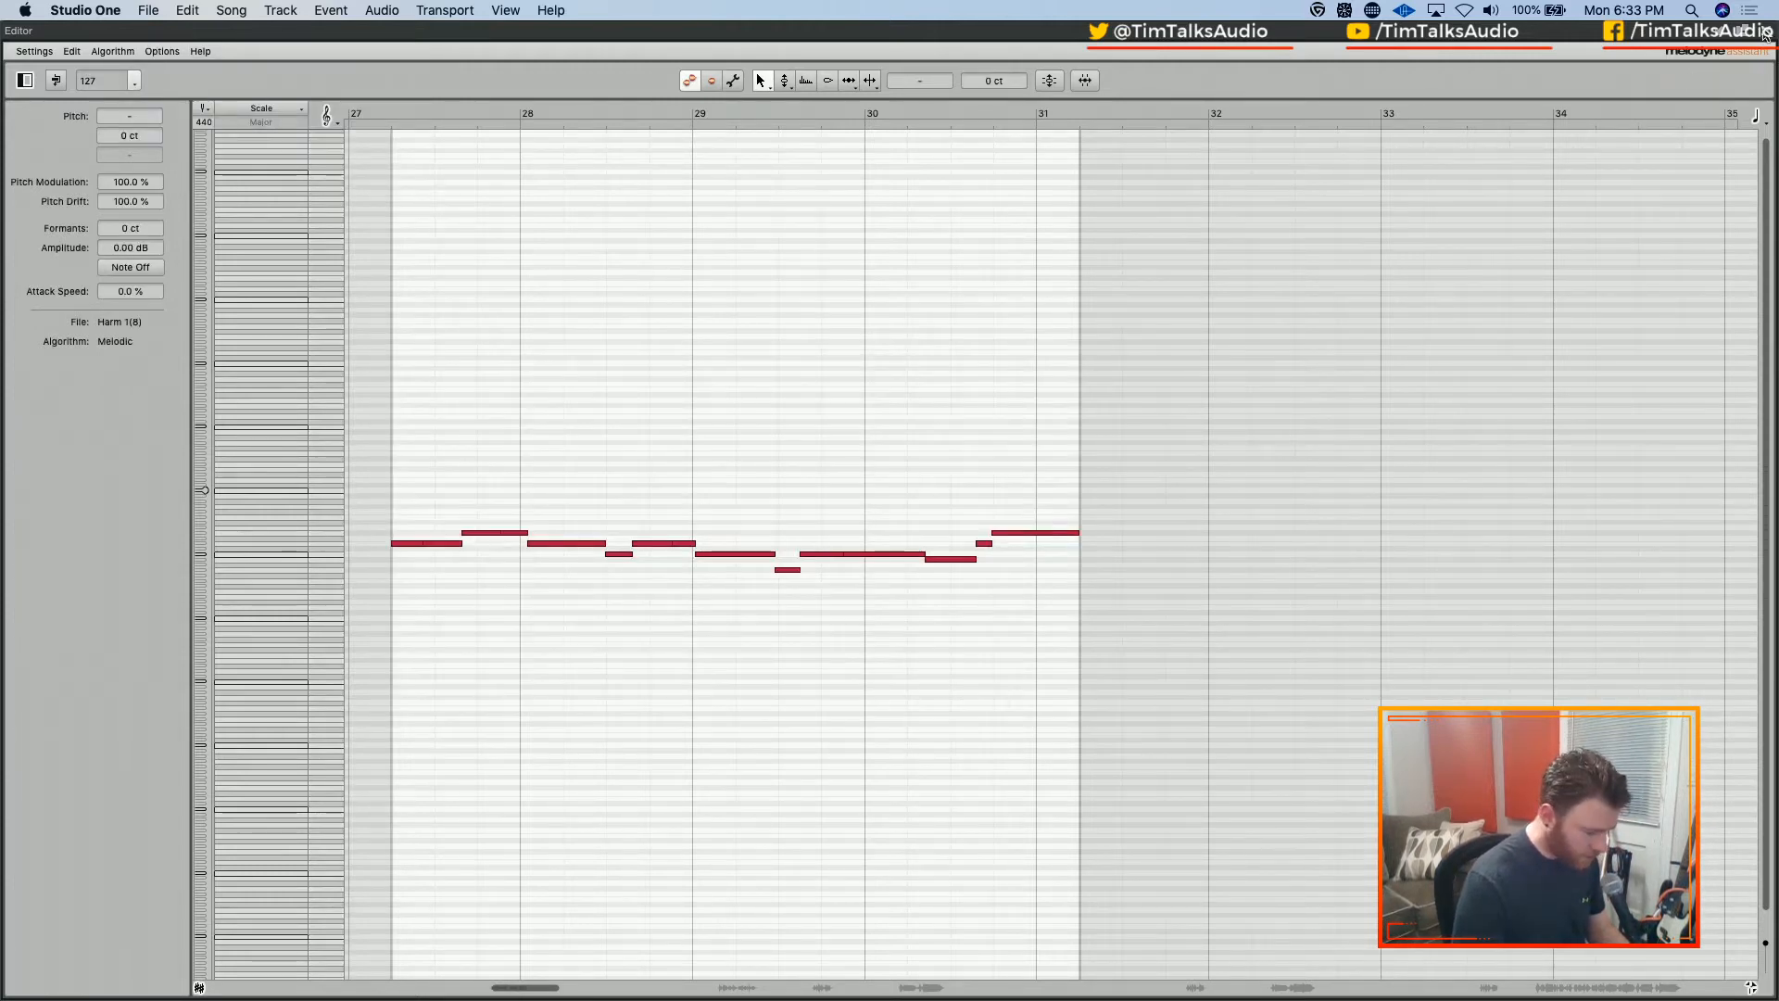
click(1765, 34)
Remove Melodyne from the first verse's Harm 1 and Harm 2 events together
click(836, 476)
right_click(831, 419)
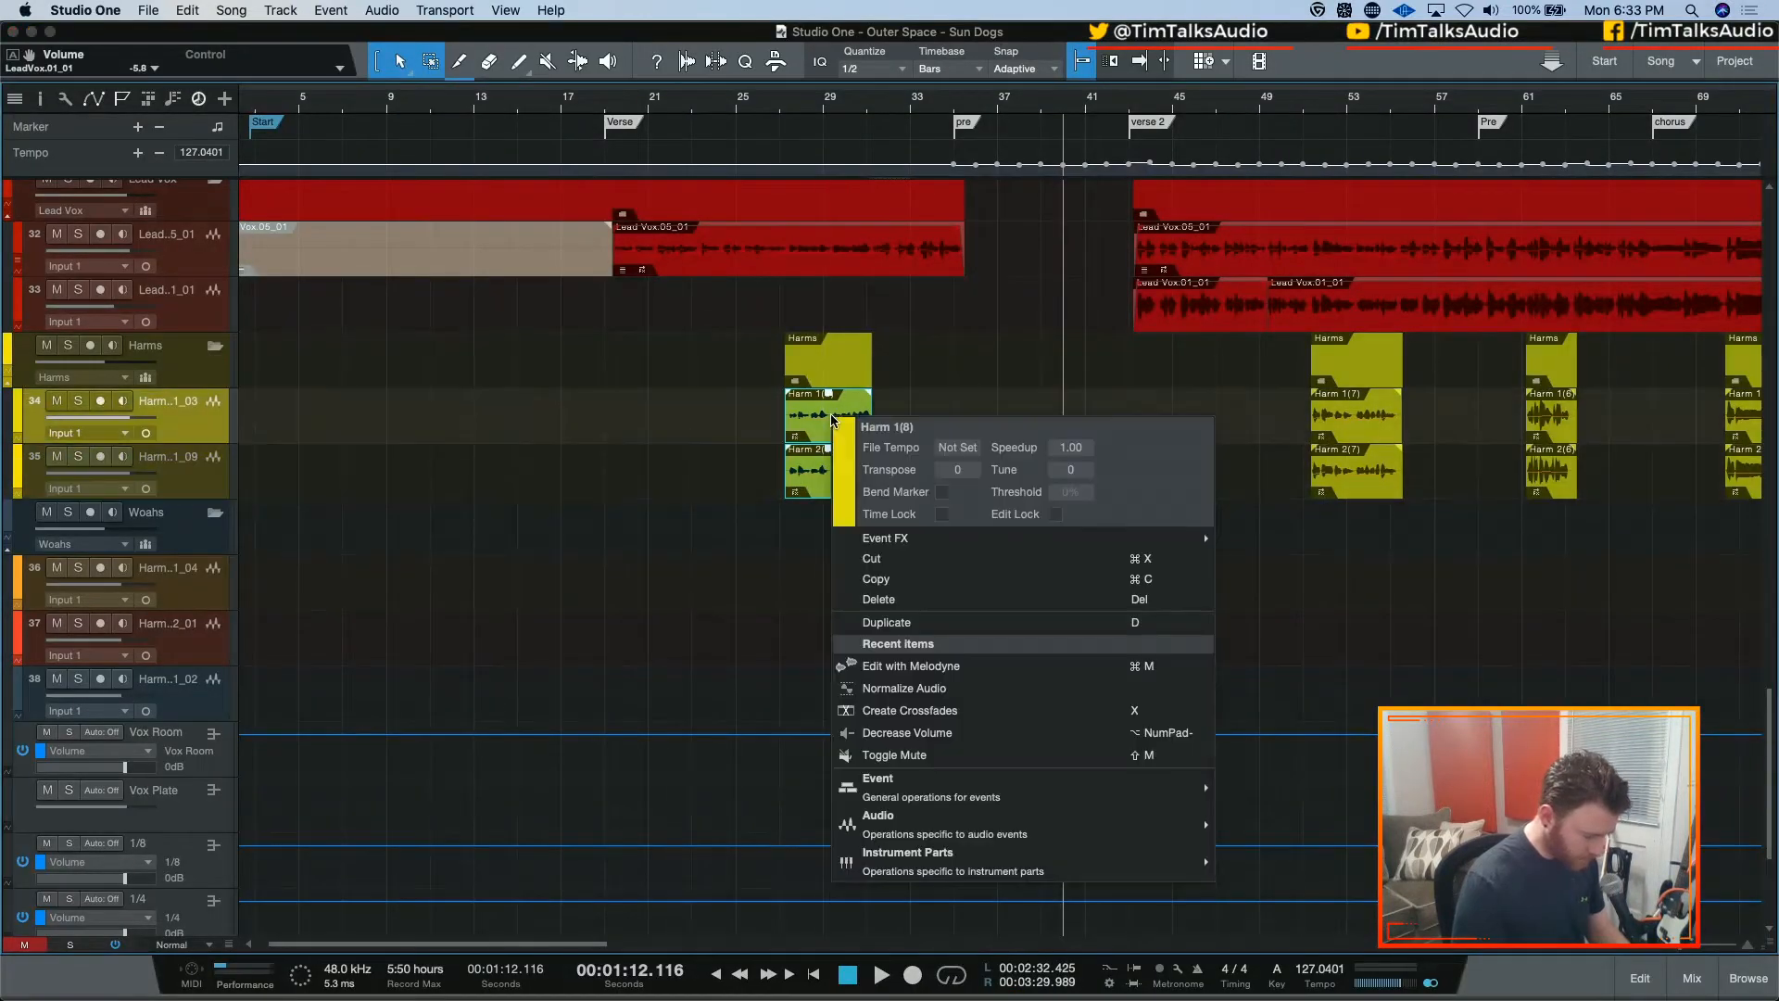
mouse_move(971, 789)
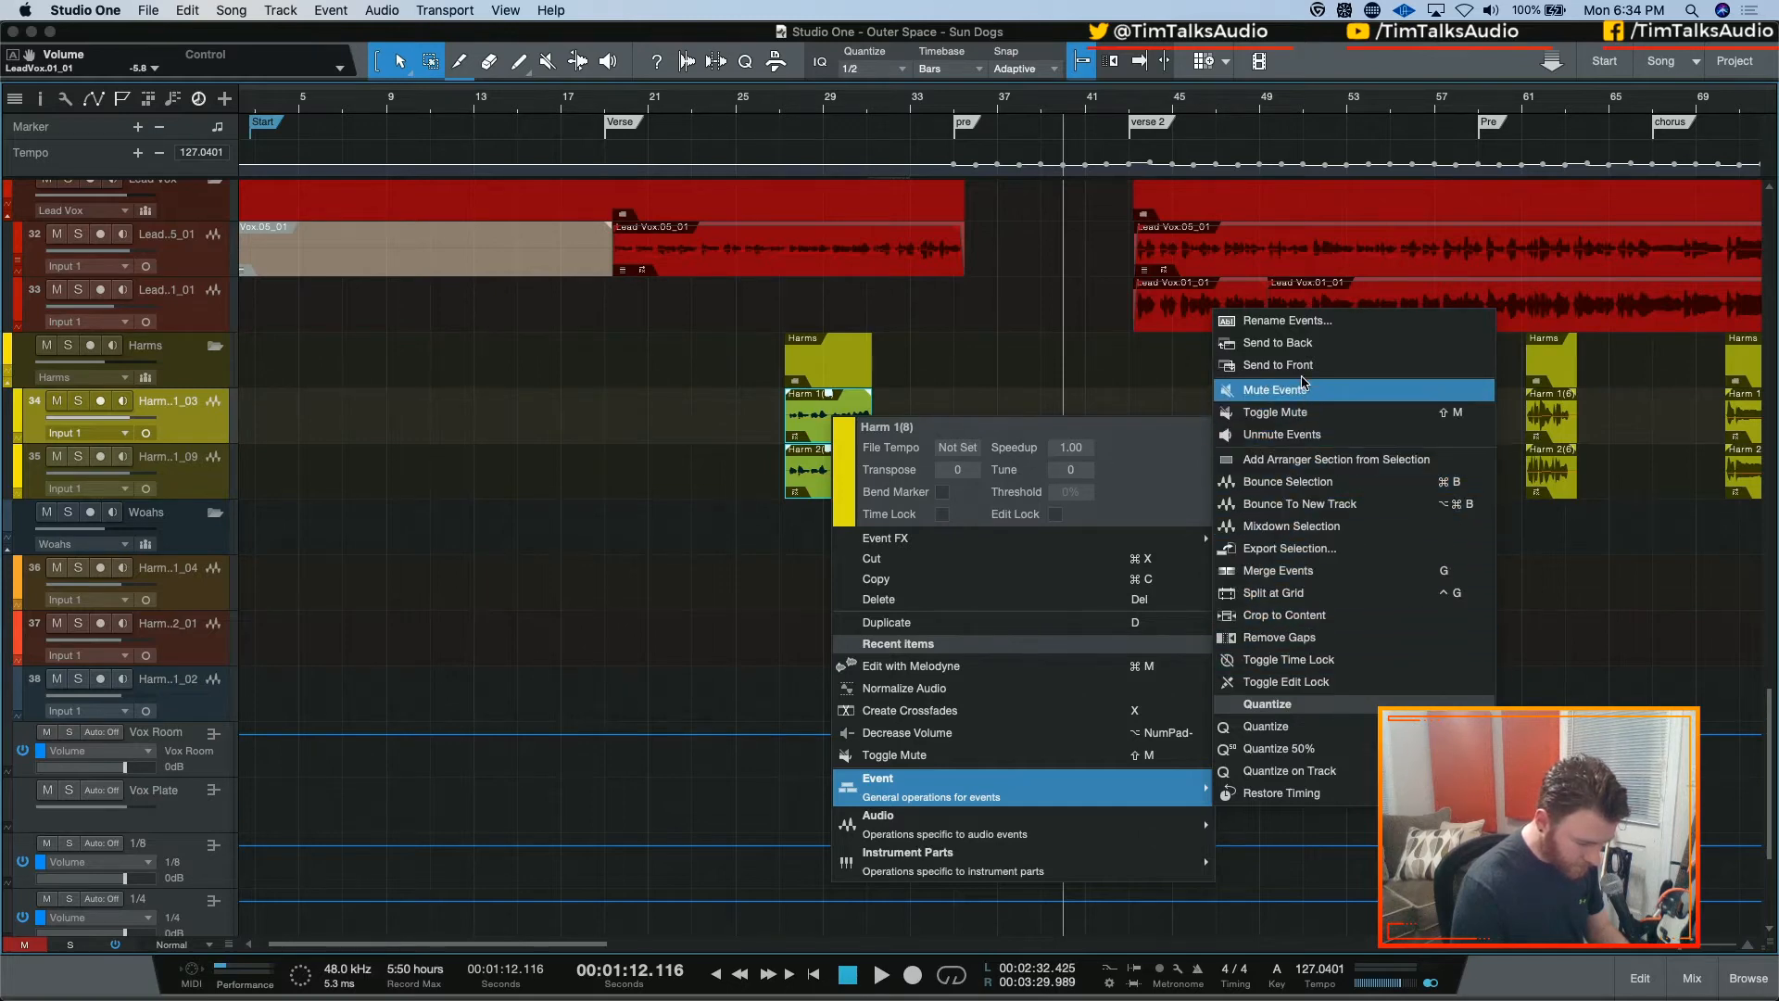
mouse_move(1060, 835)
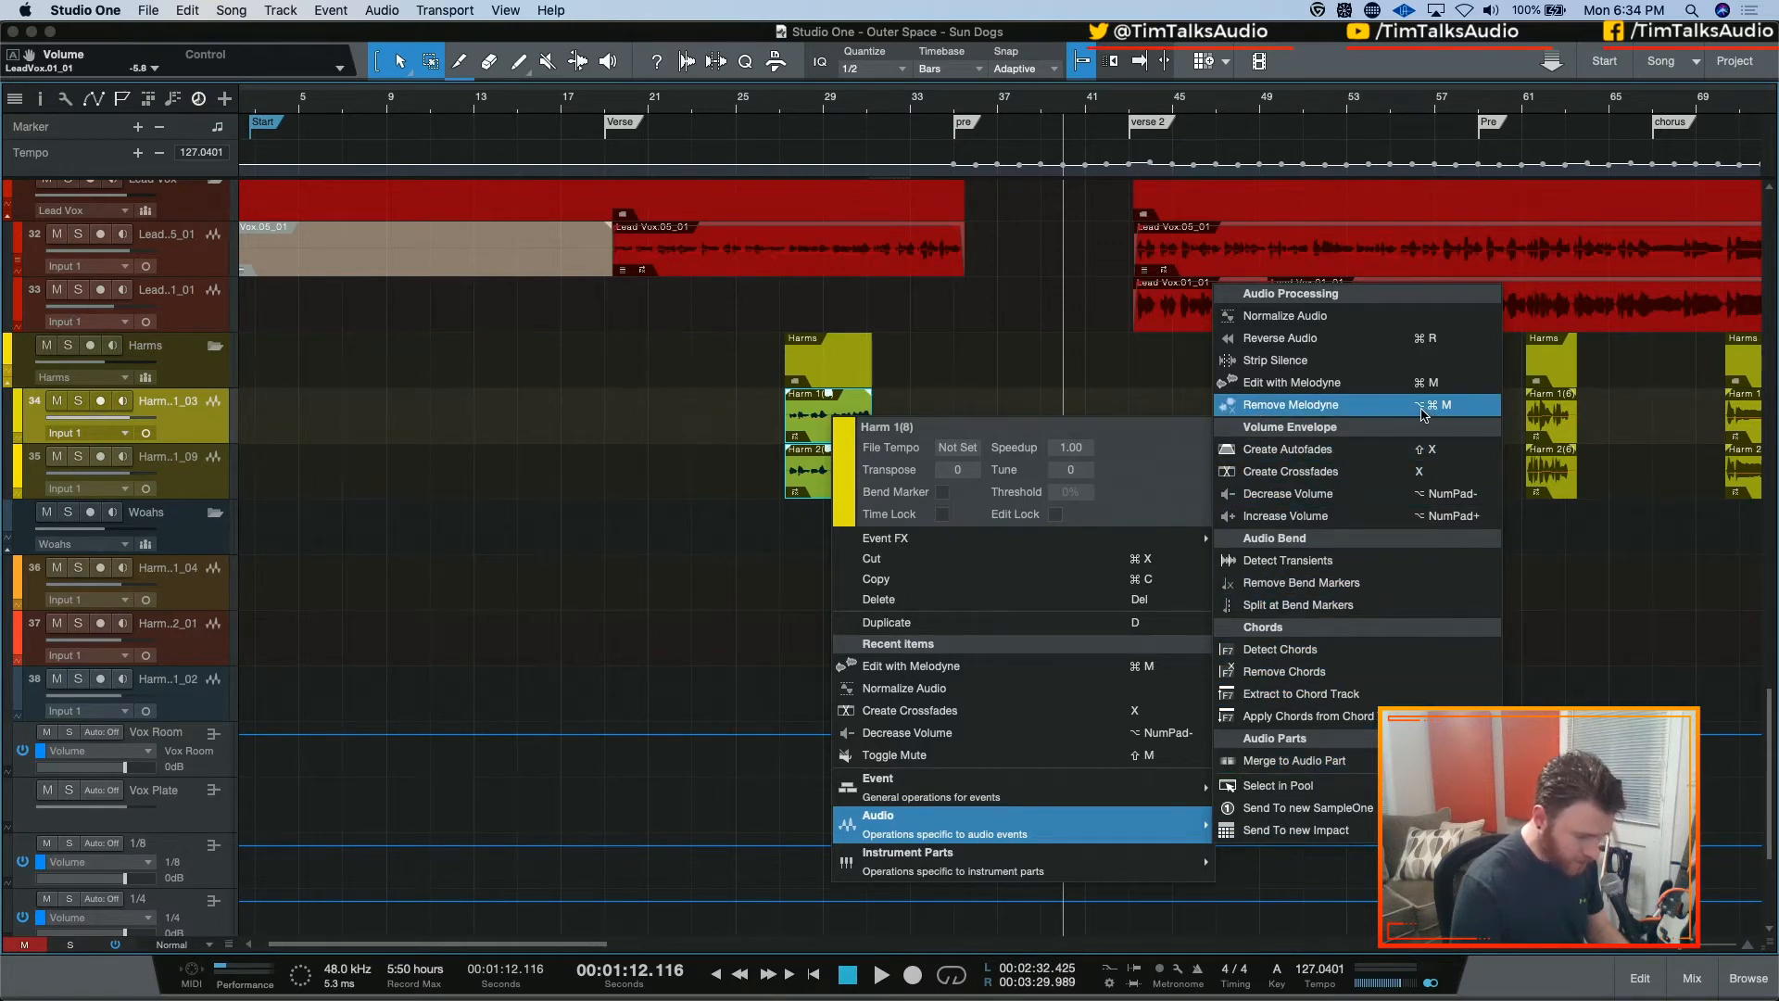
click(1424, 415)
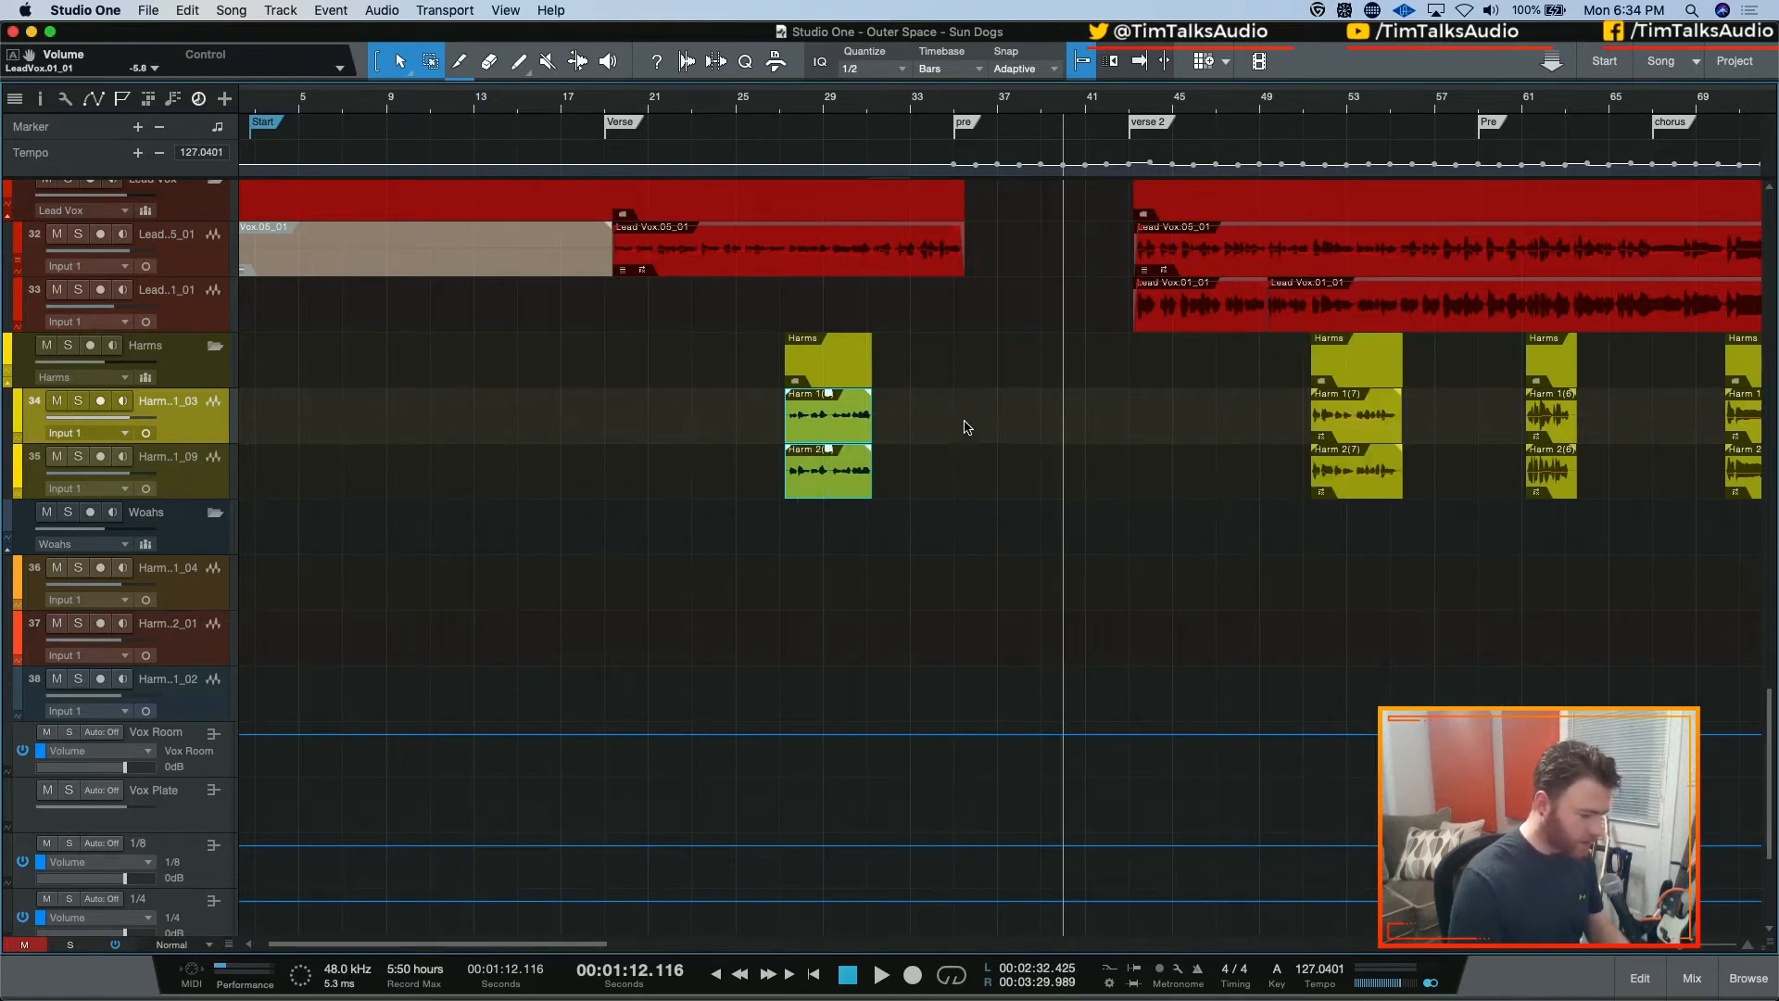
Load the first verse's Harm 1 event into Melodyne again with Melodic as default algorithm, and review the pitch and time grid options
click(841, 416)
key(super+m)
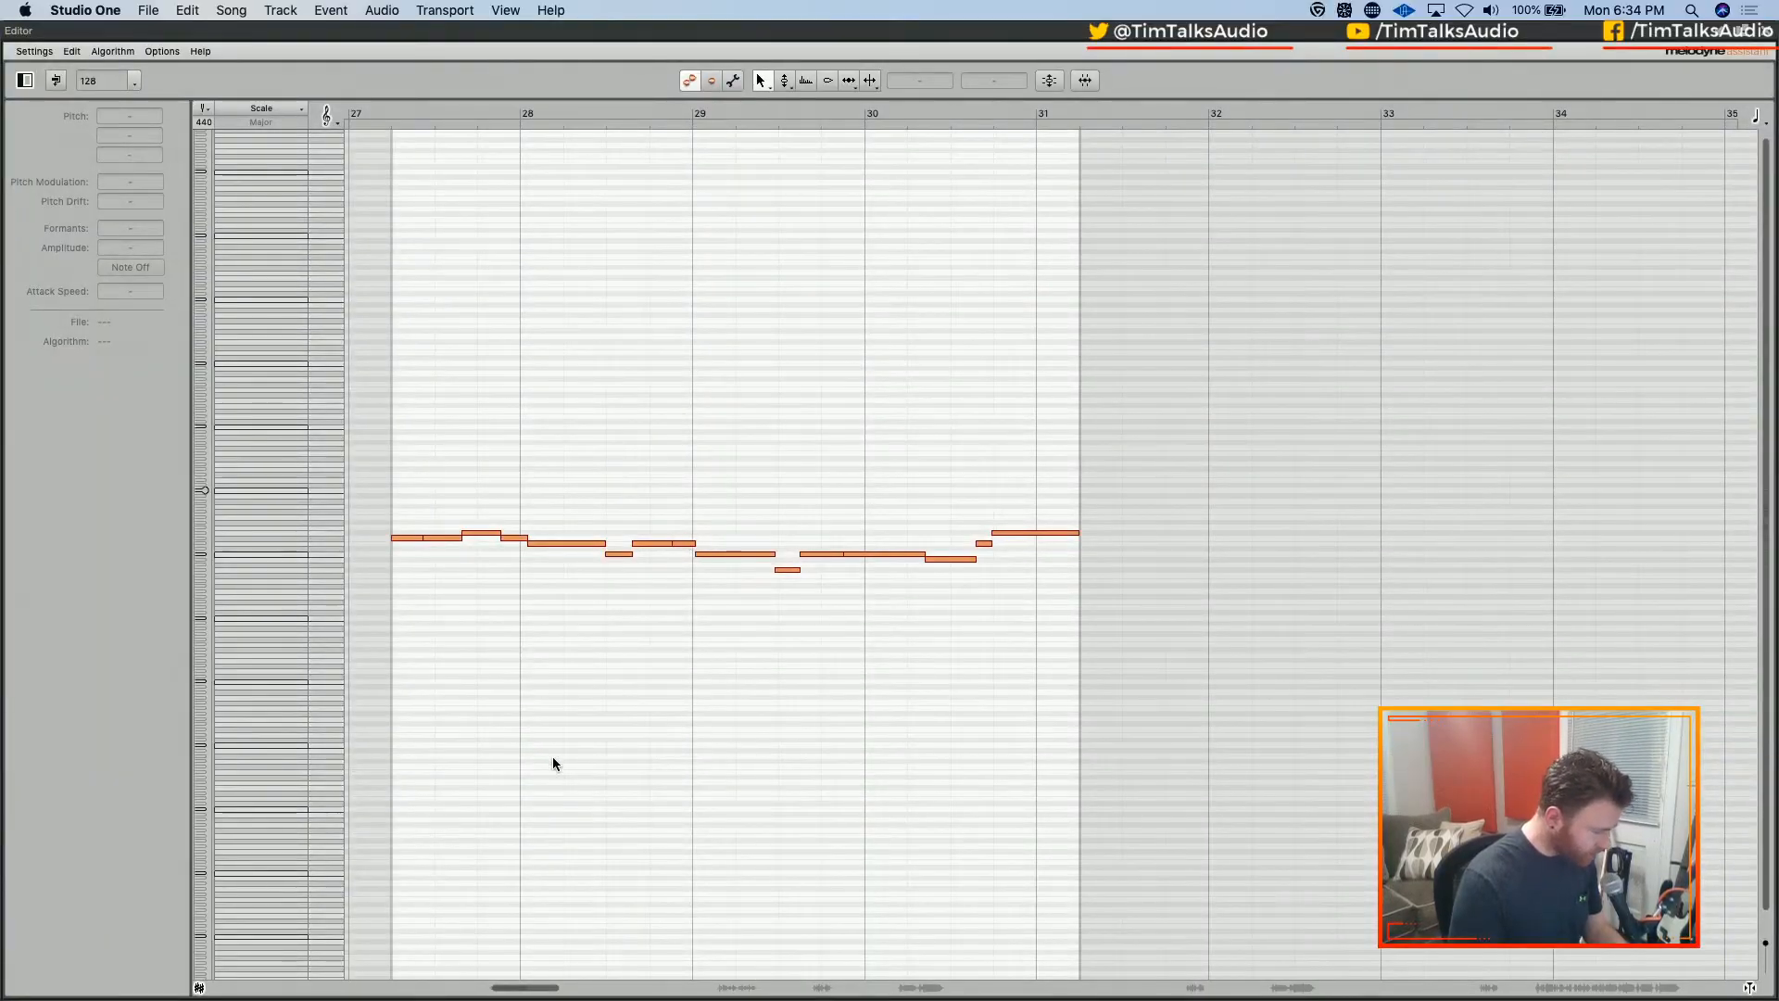
click(119, 49)
mouse_move(124, 103)
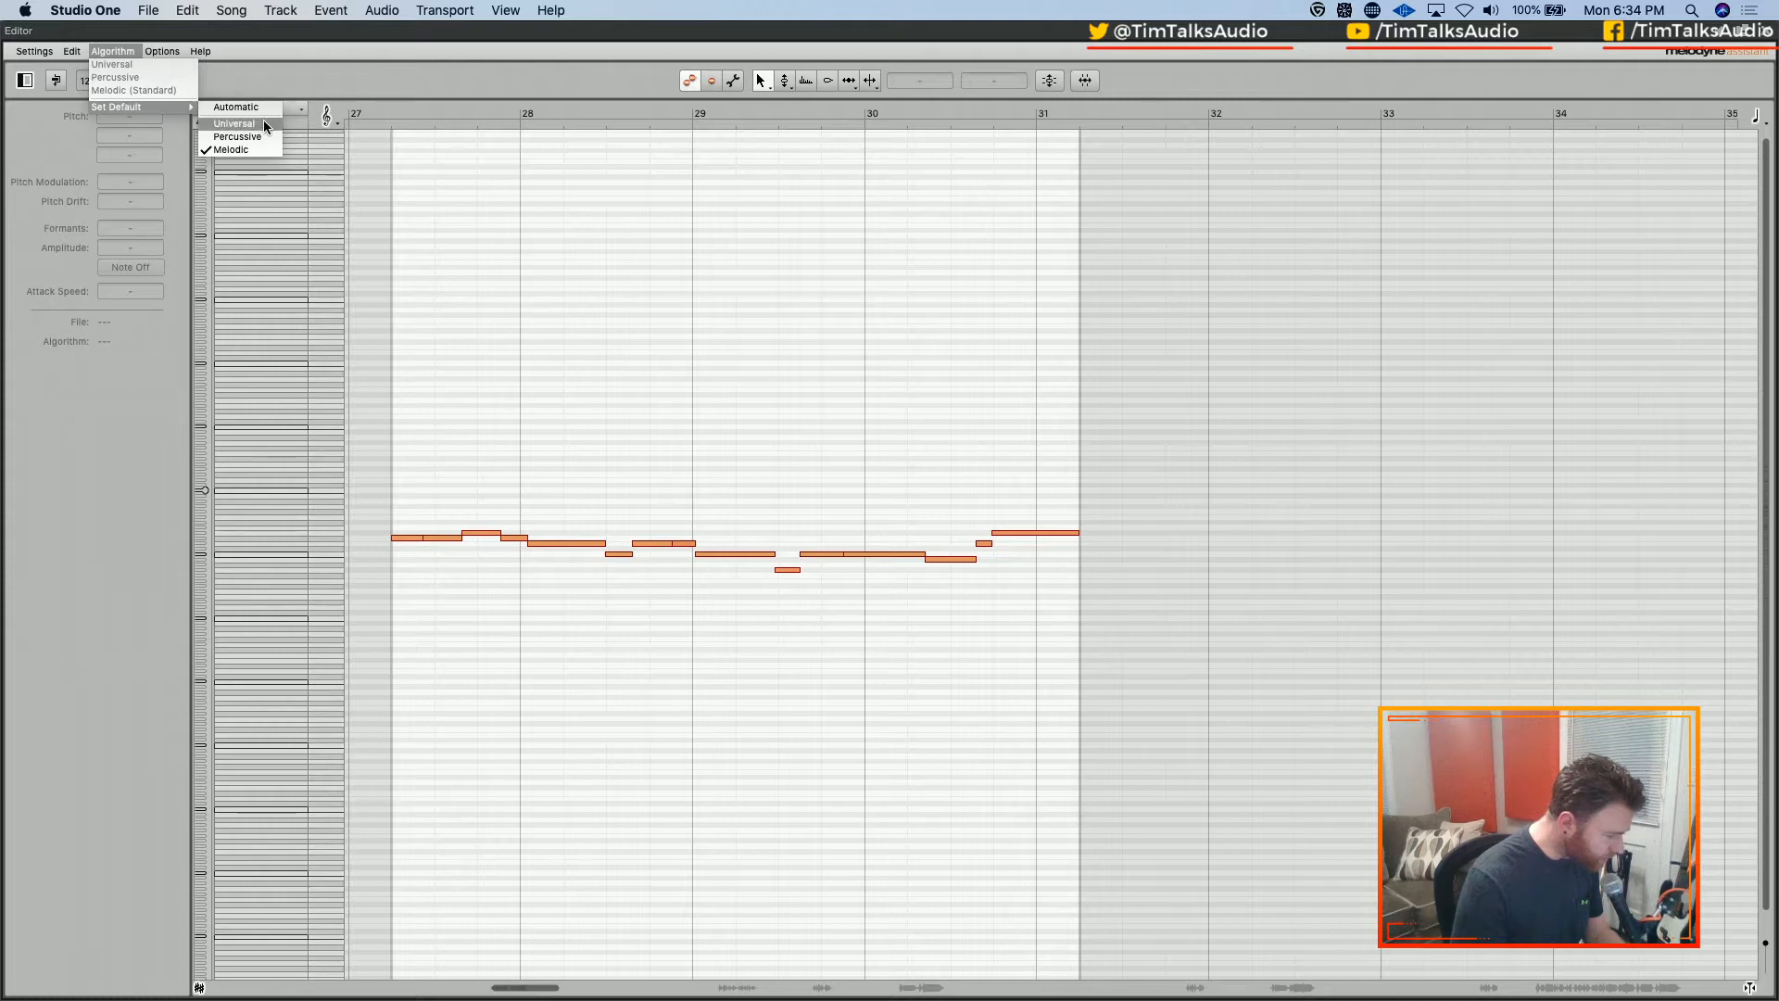
click(261, 148)
click(159, 52)
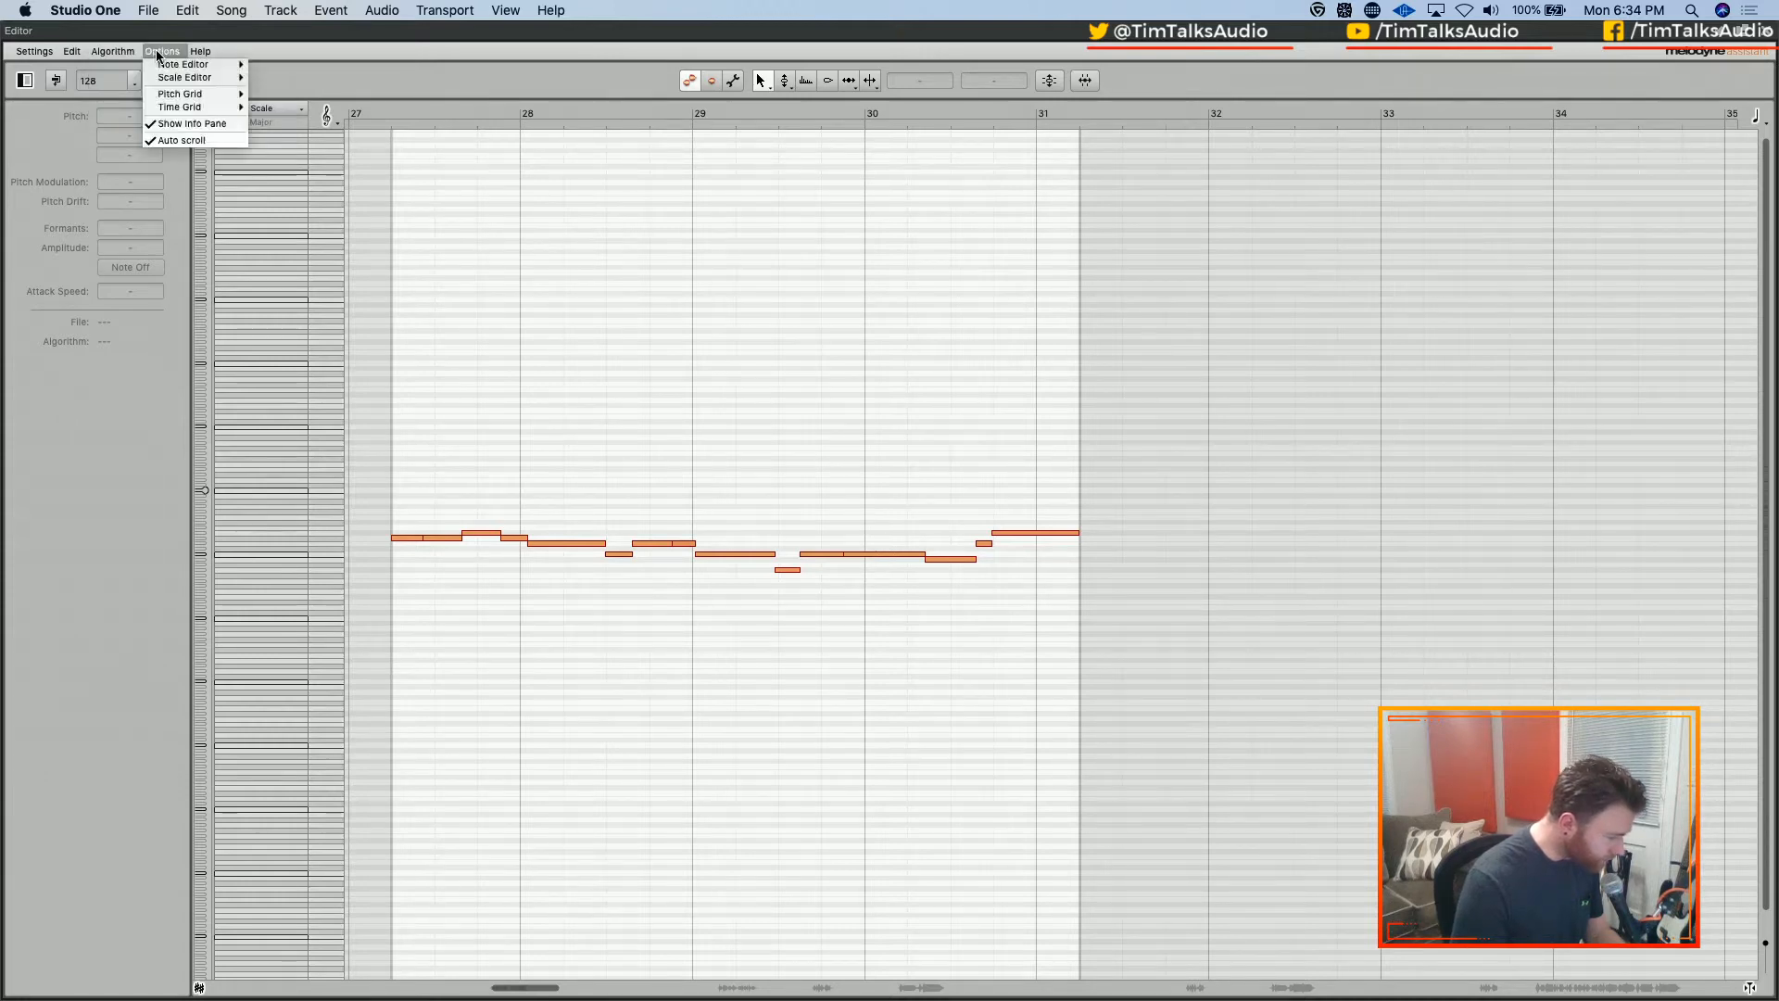
mouse_move(172, 70)
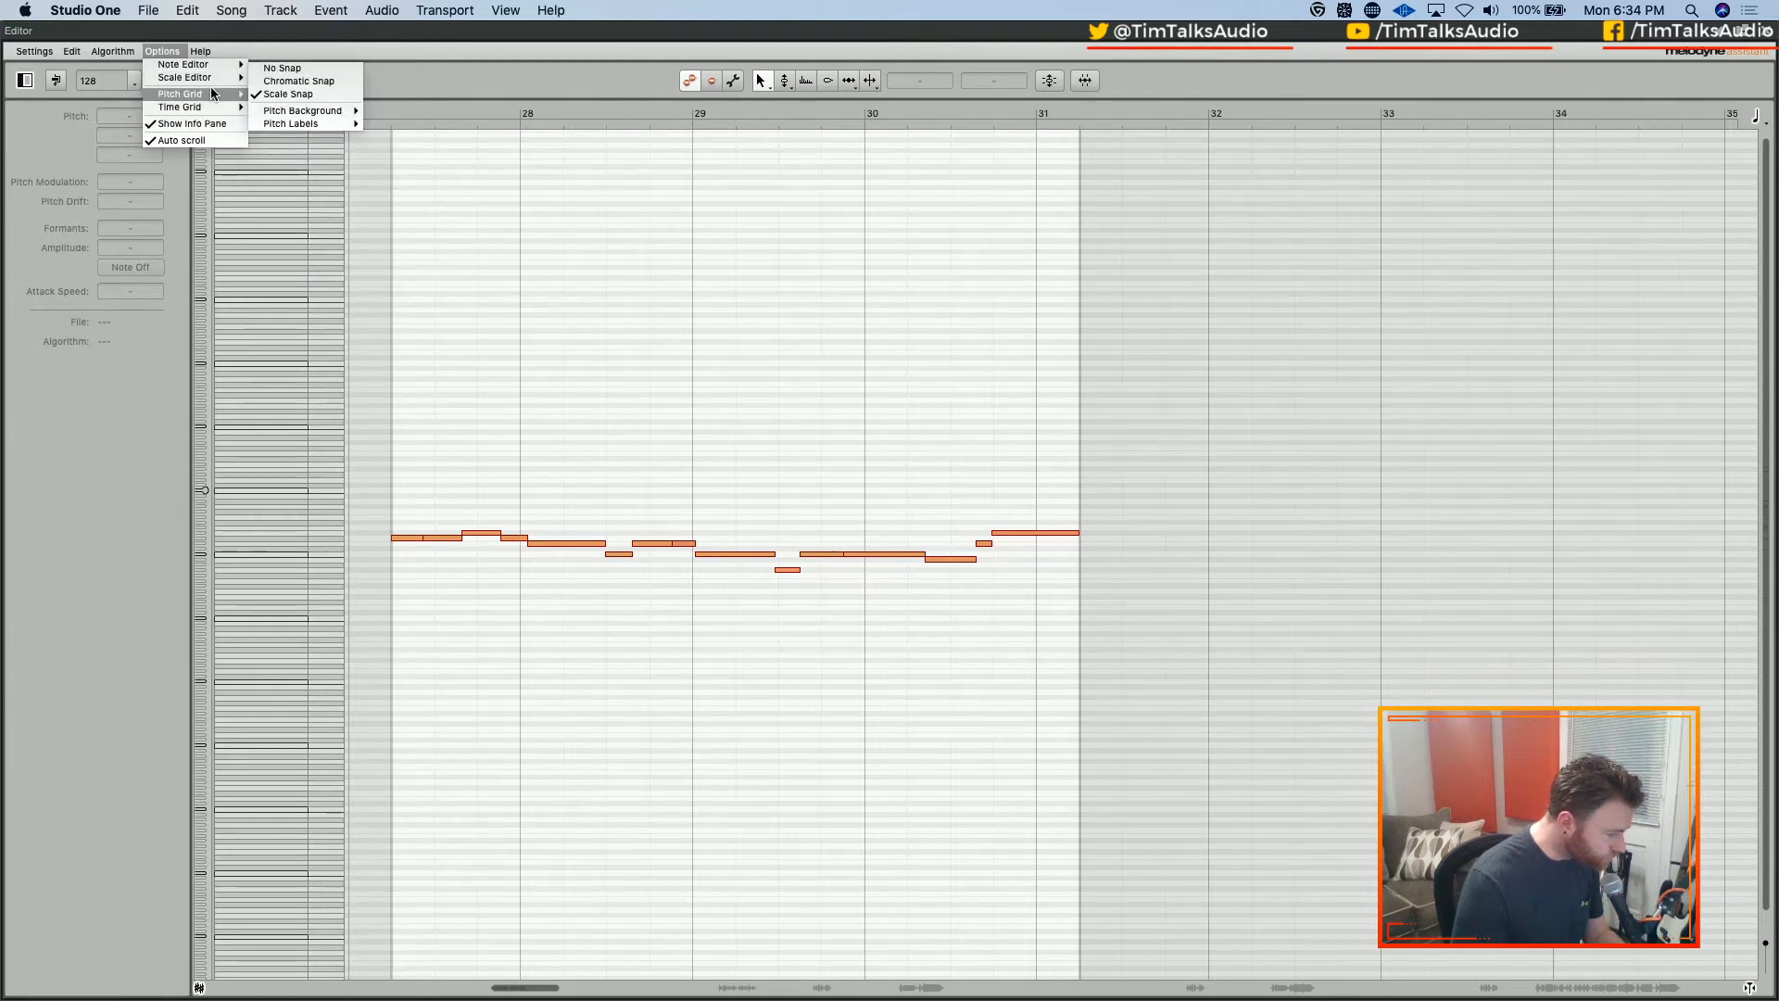
mouse_move(215, 106)
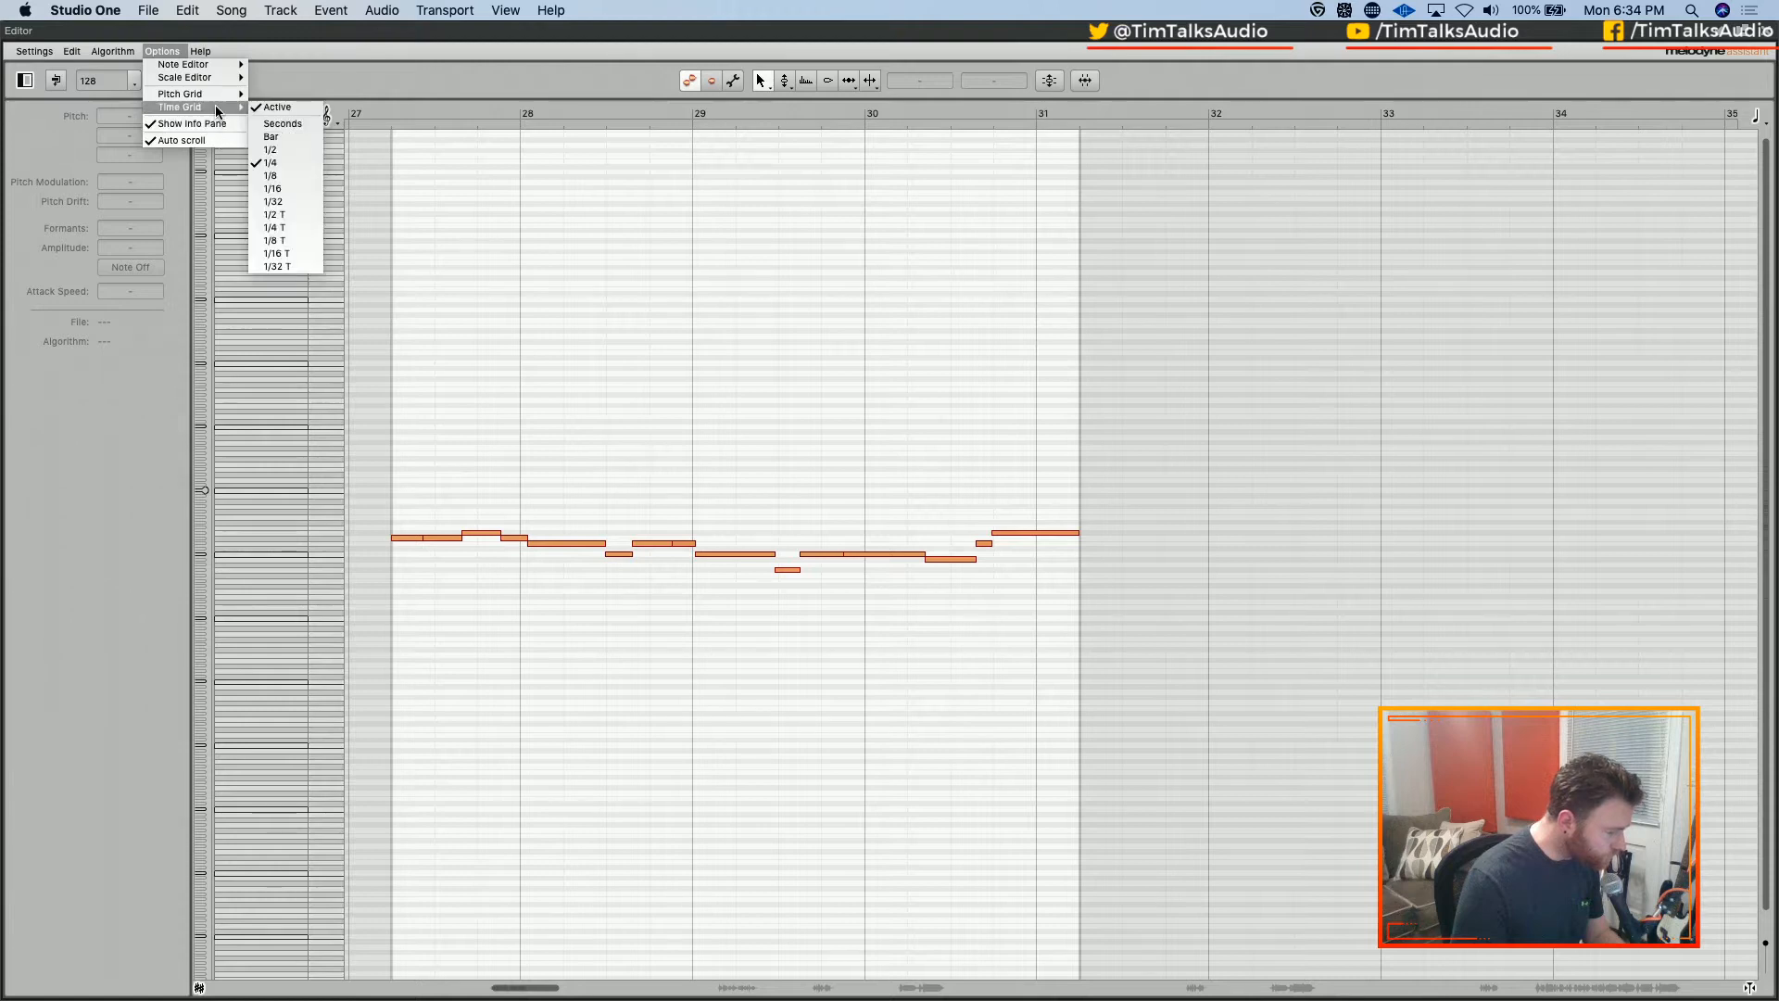
click(321, 55)
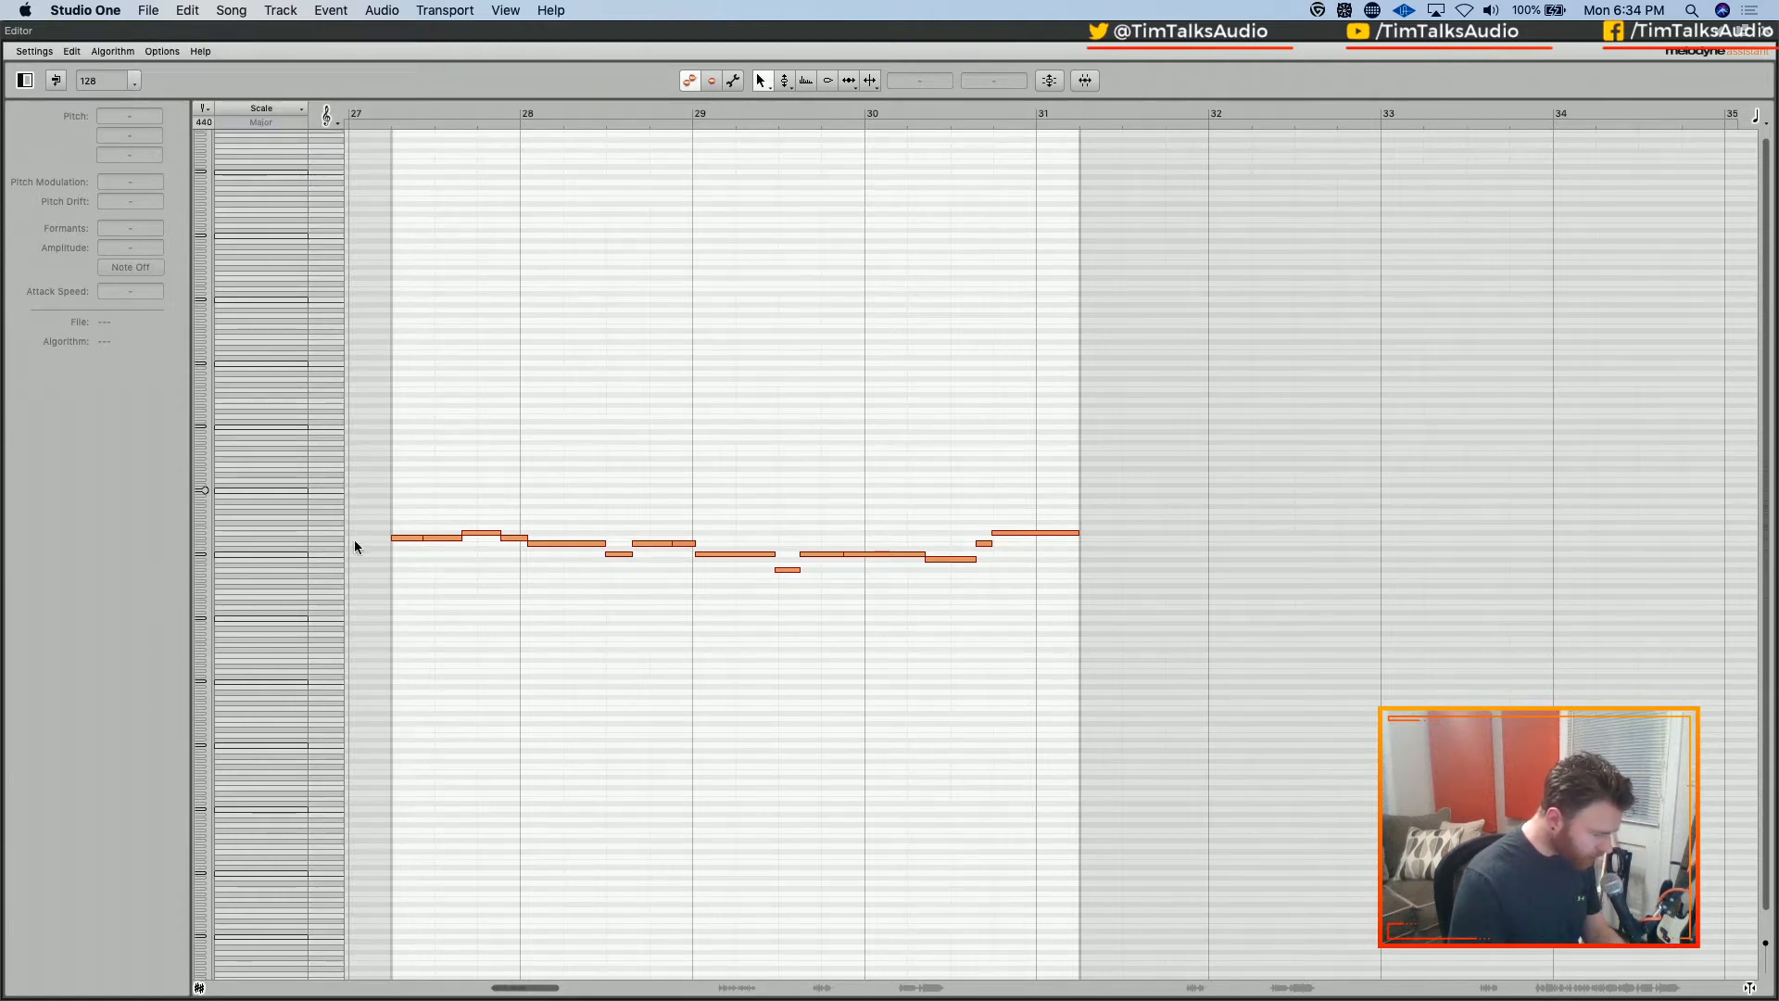
Select all the Harm 1 notes and play the phrase from just after bar 27 in Melodyne
scroll(465, 517, left, 5)
right_click(609, 491)
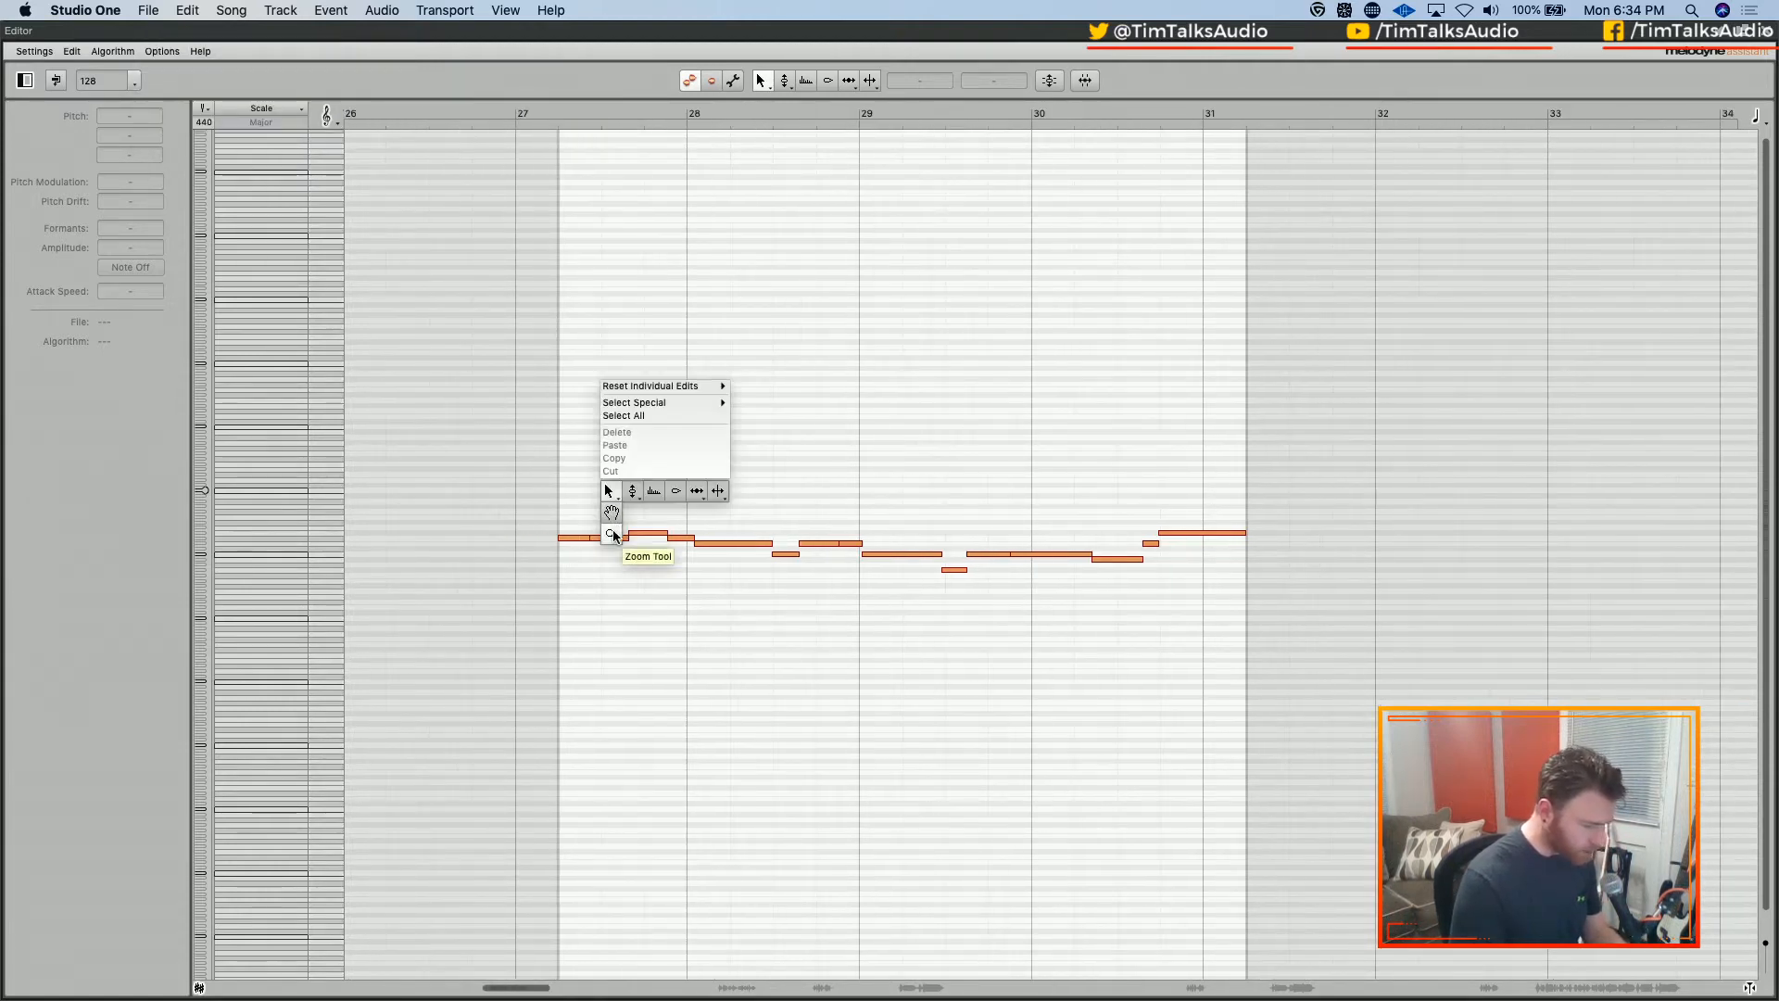
click(612, 534)
click(686, 596)
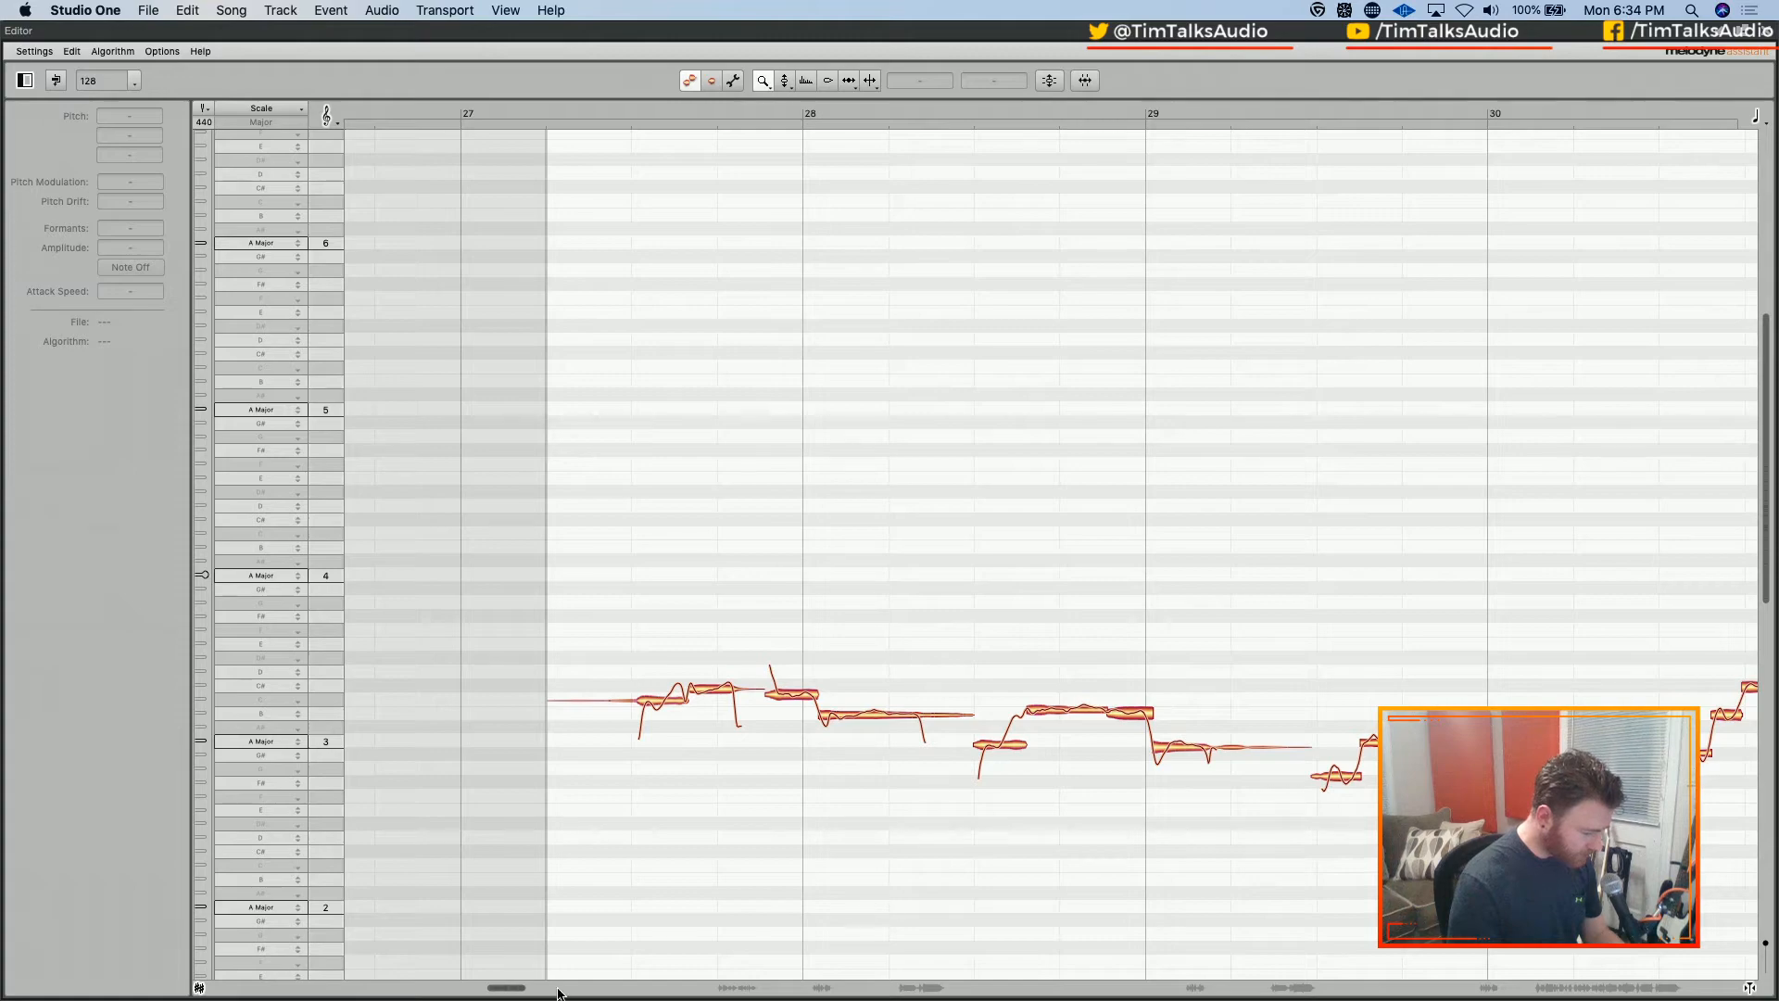
click(689, 572)
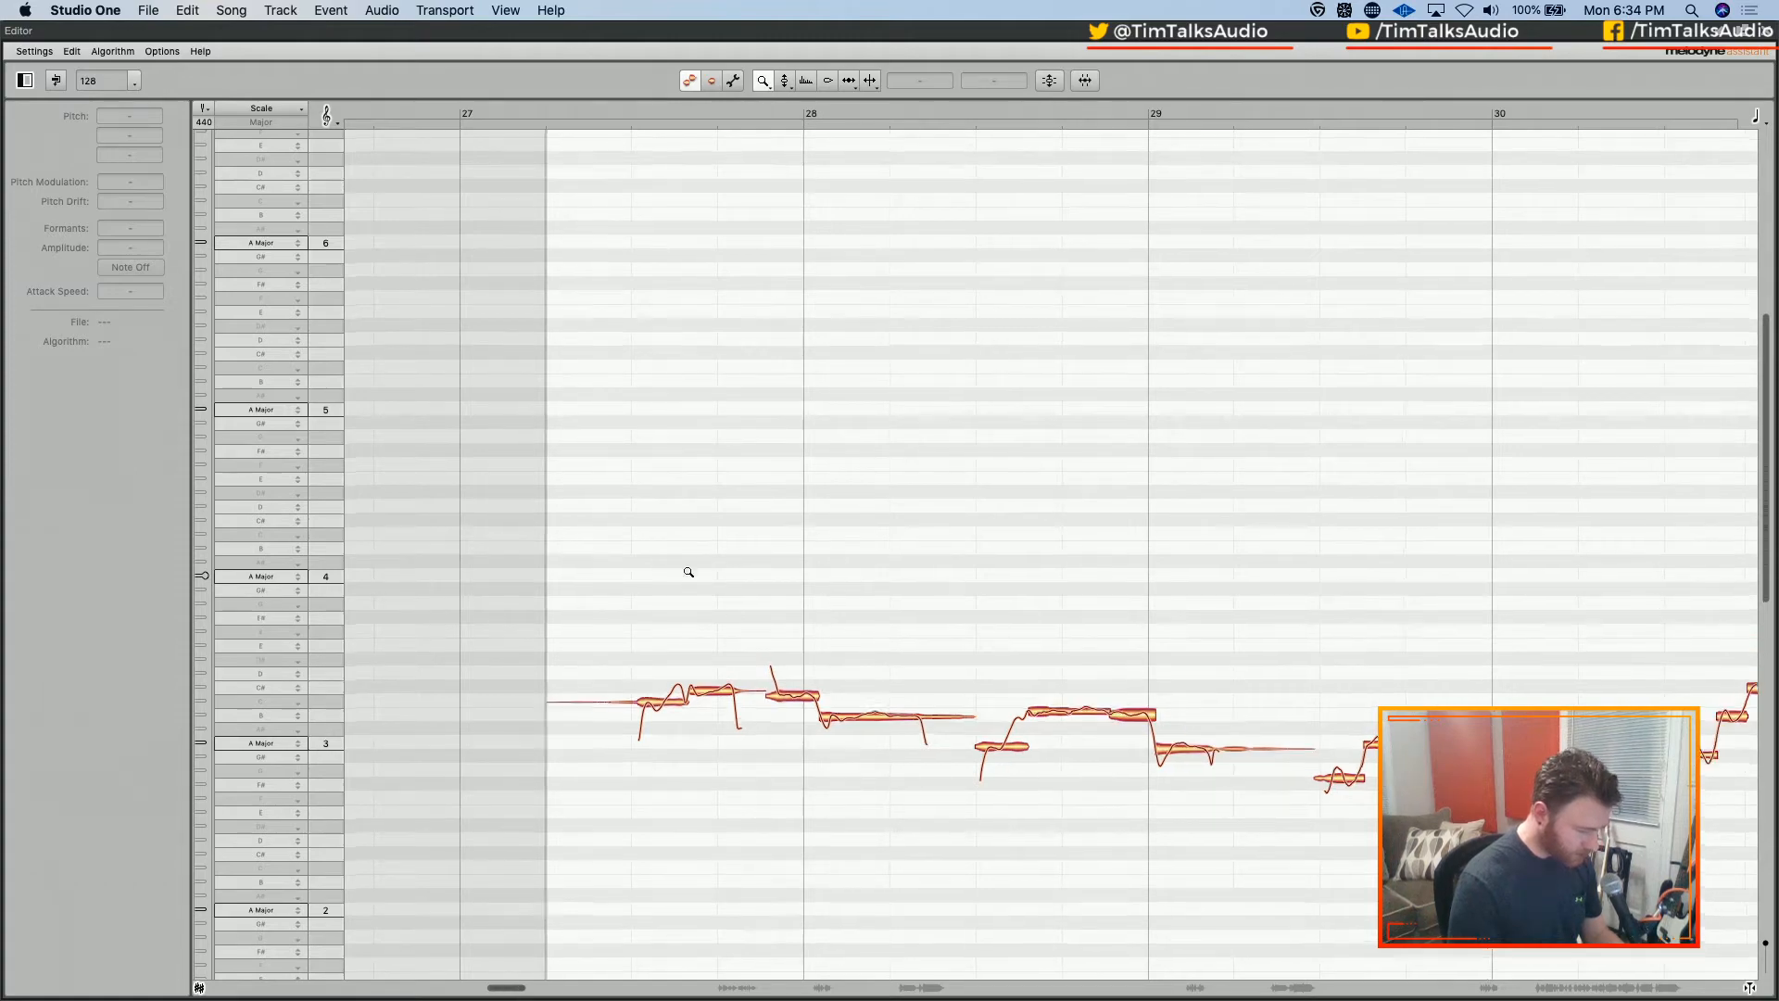
drag(689, 572, 763, 537)
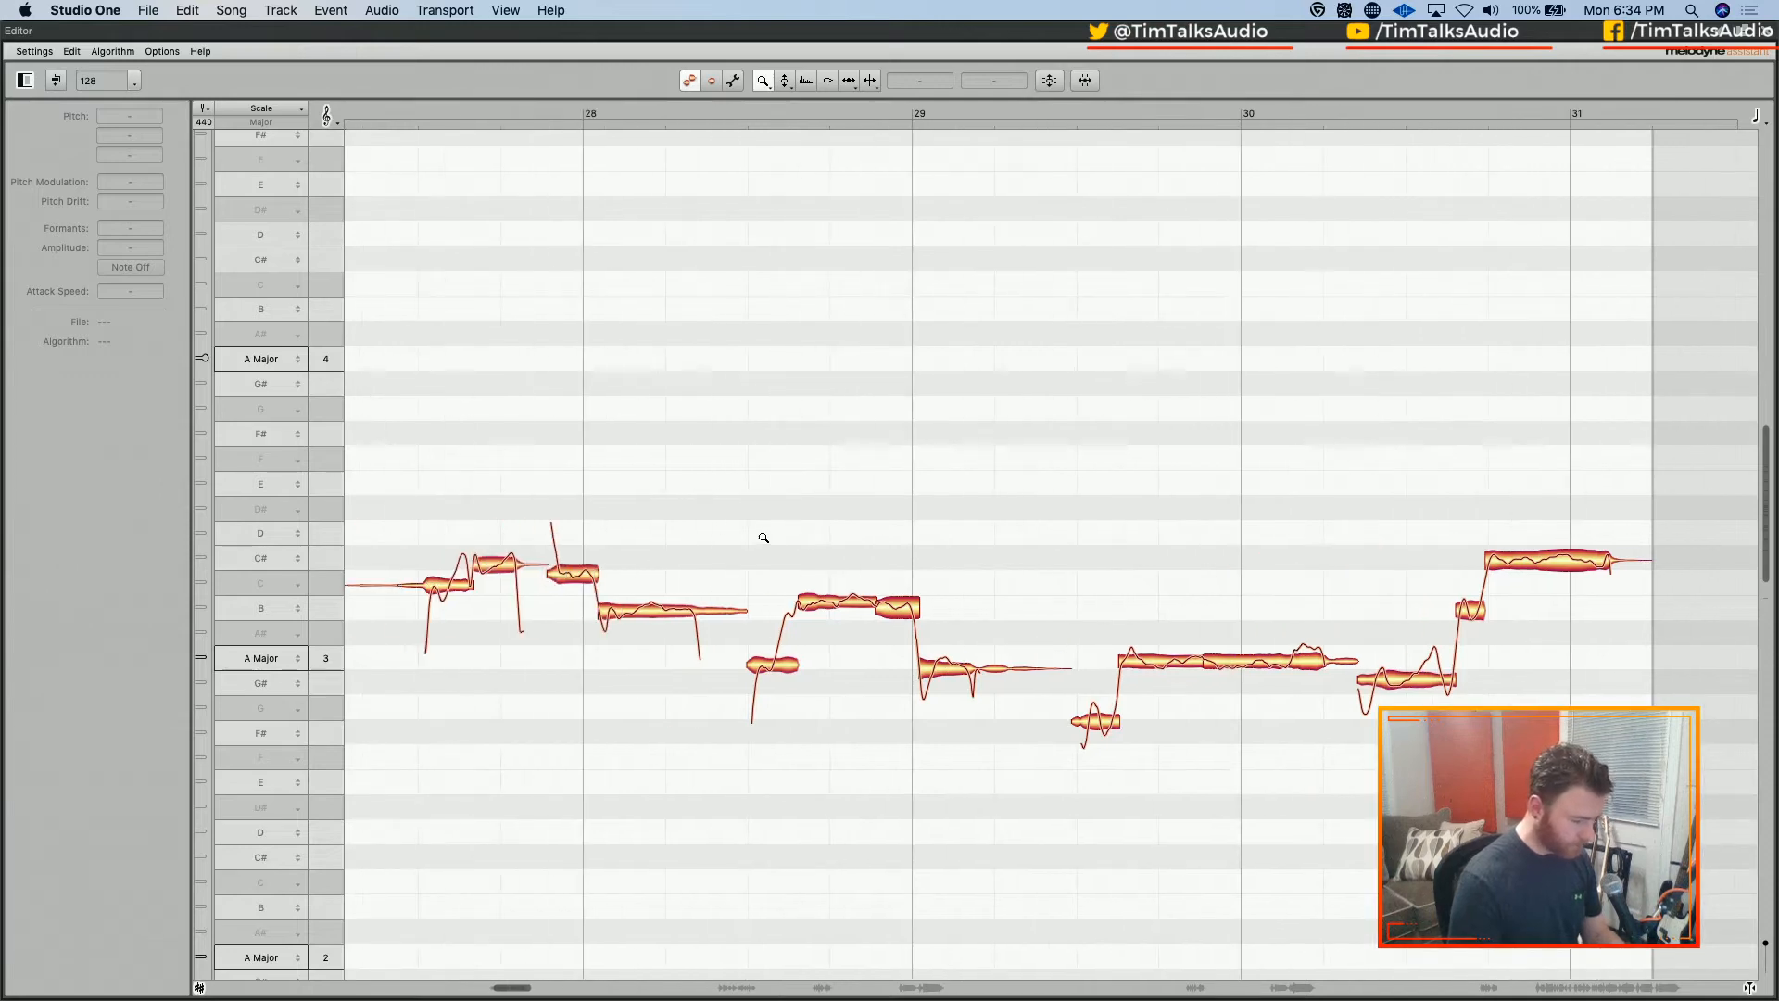
right_click(774, 496)
click(778, 468)
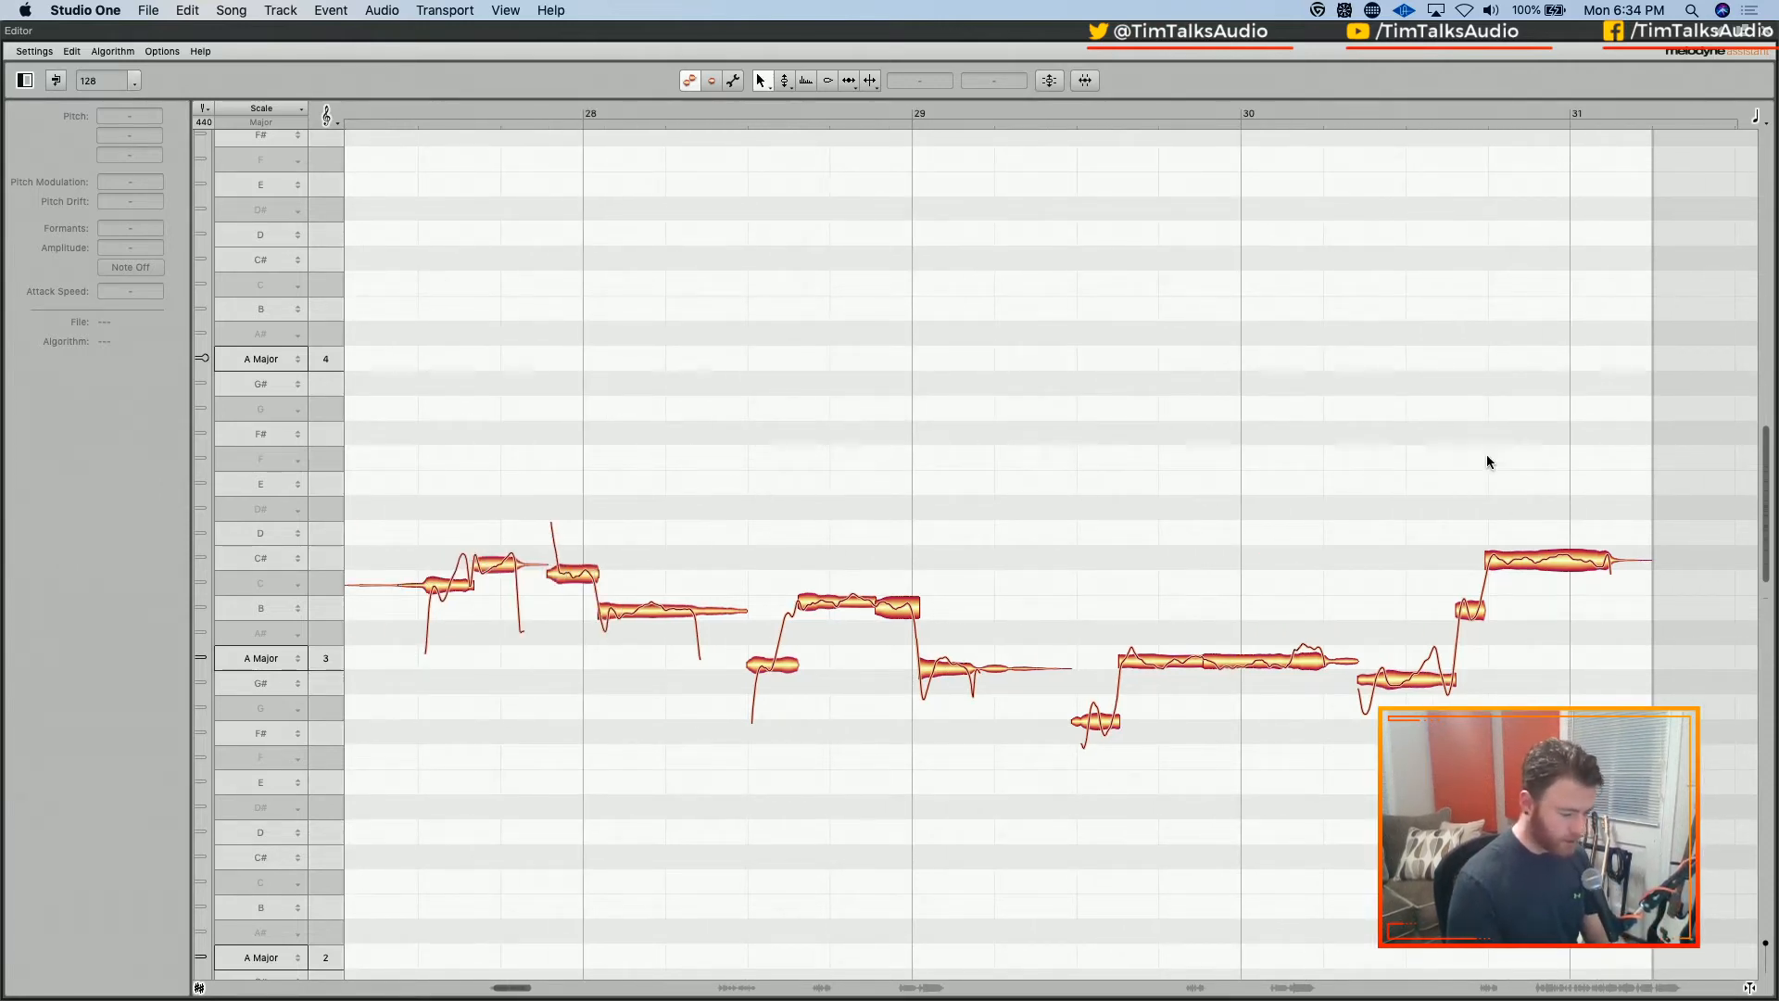
drag(1693, 412, 370, 804)
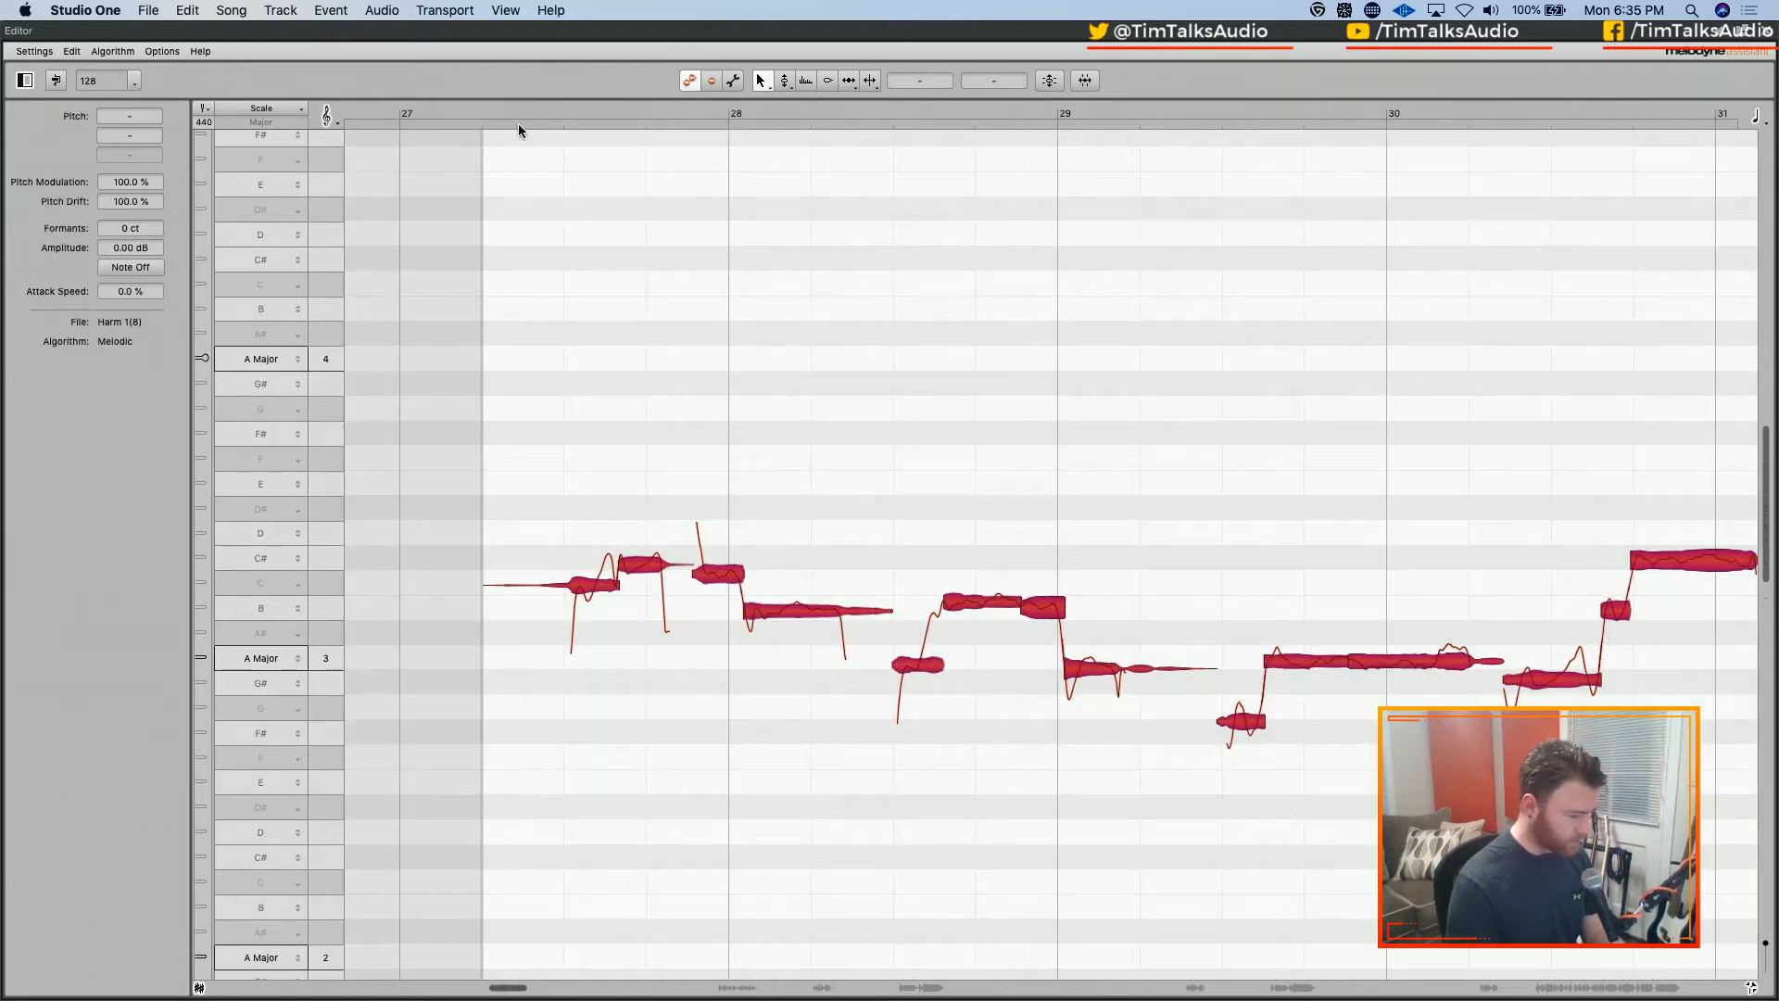
click(443, 113)
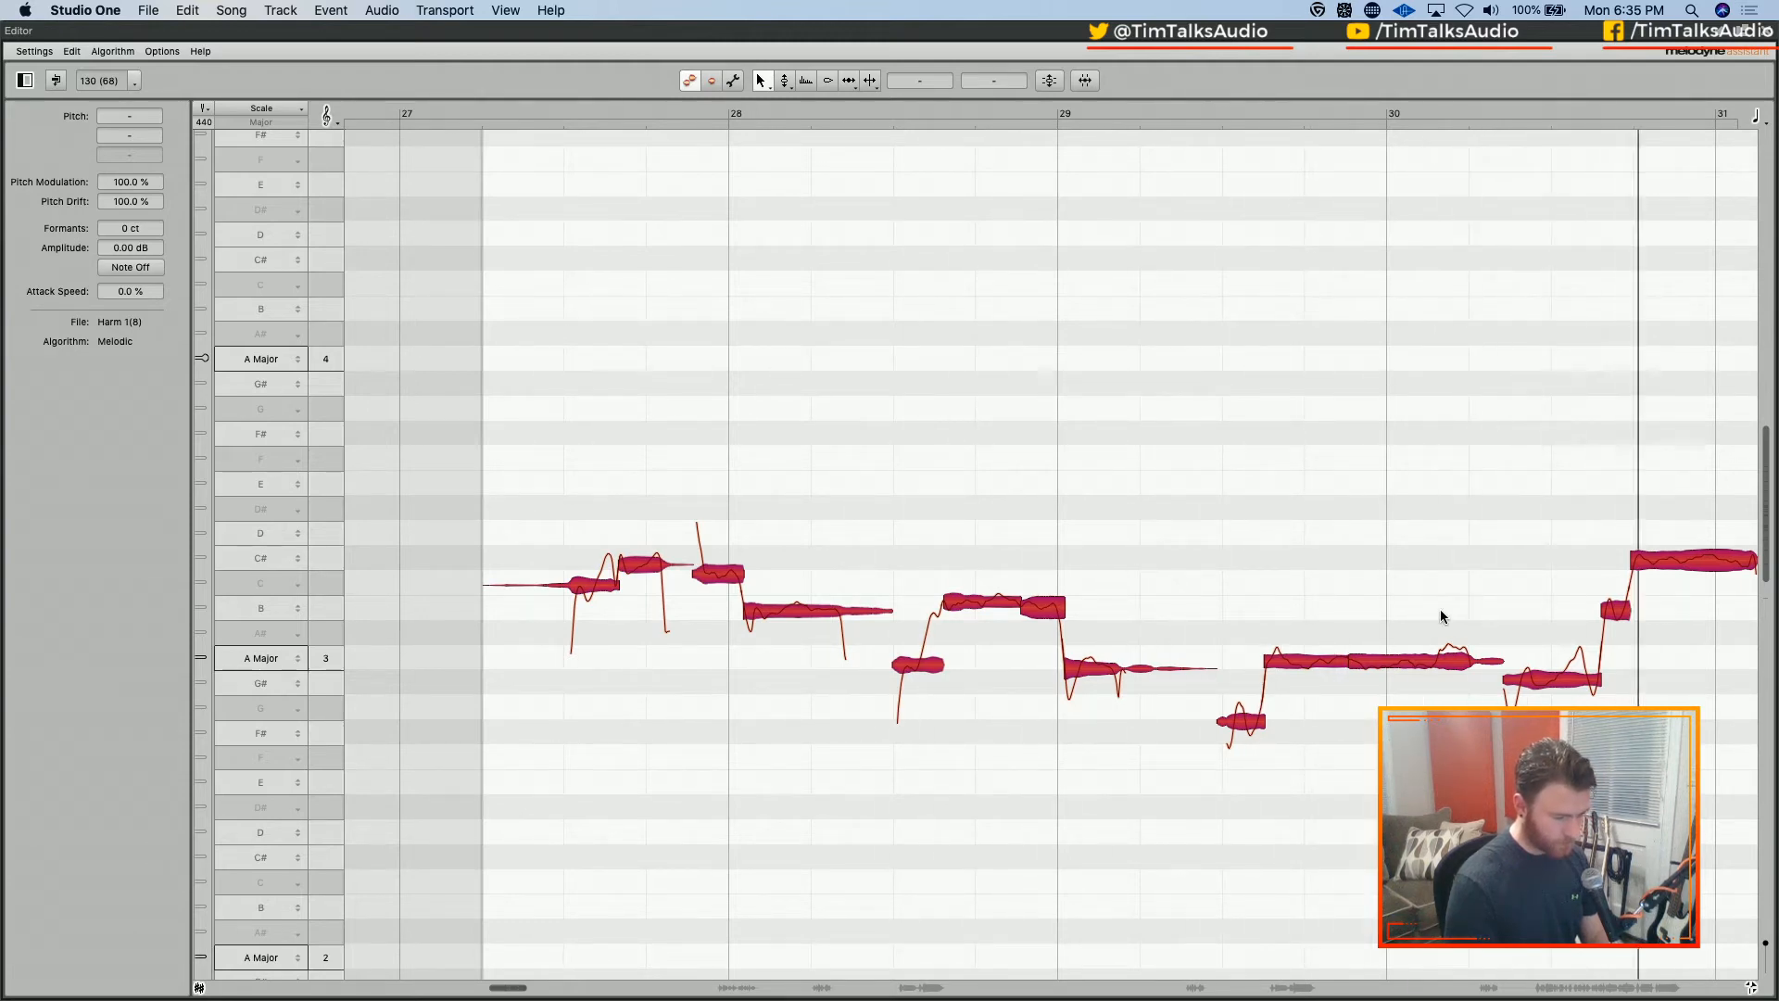
key(space)
Correct the selected Harm 1 notes with Snap to A Major and Pitch Center at 100 %, closing the editor when done
click(1049, 80)
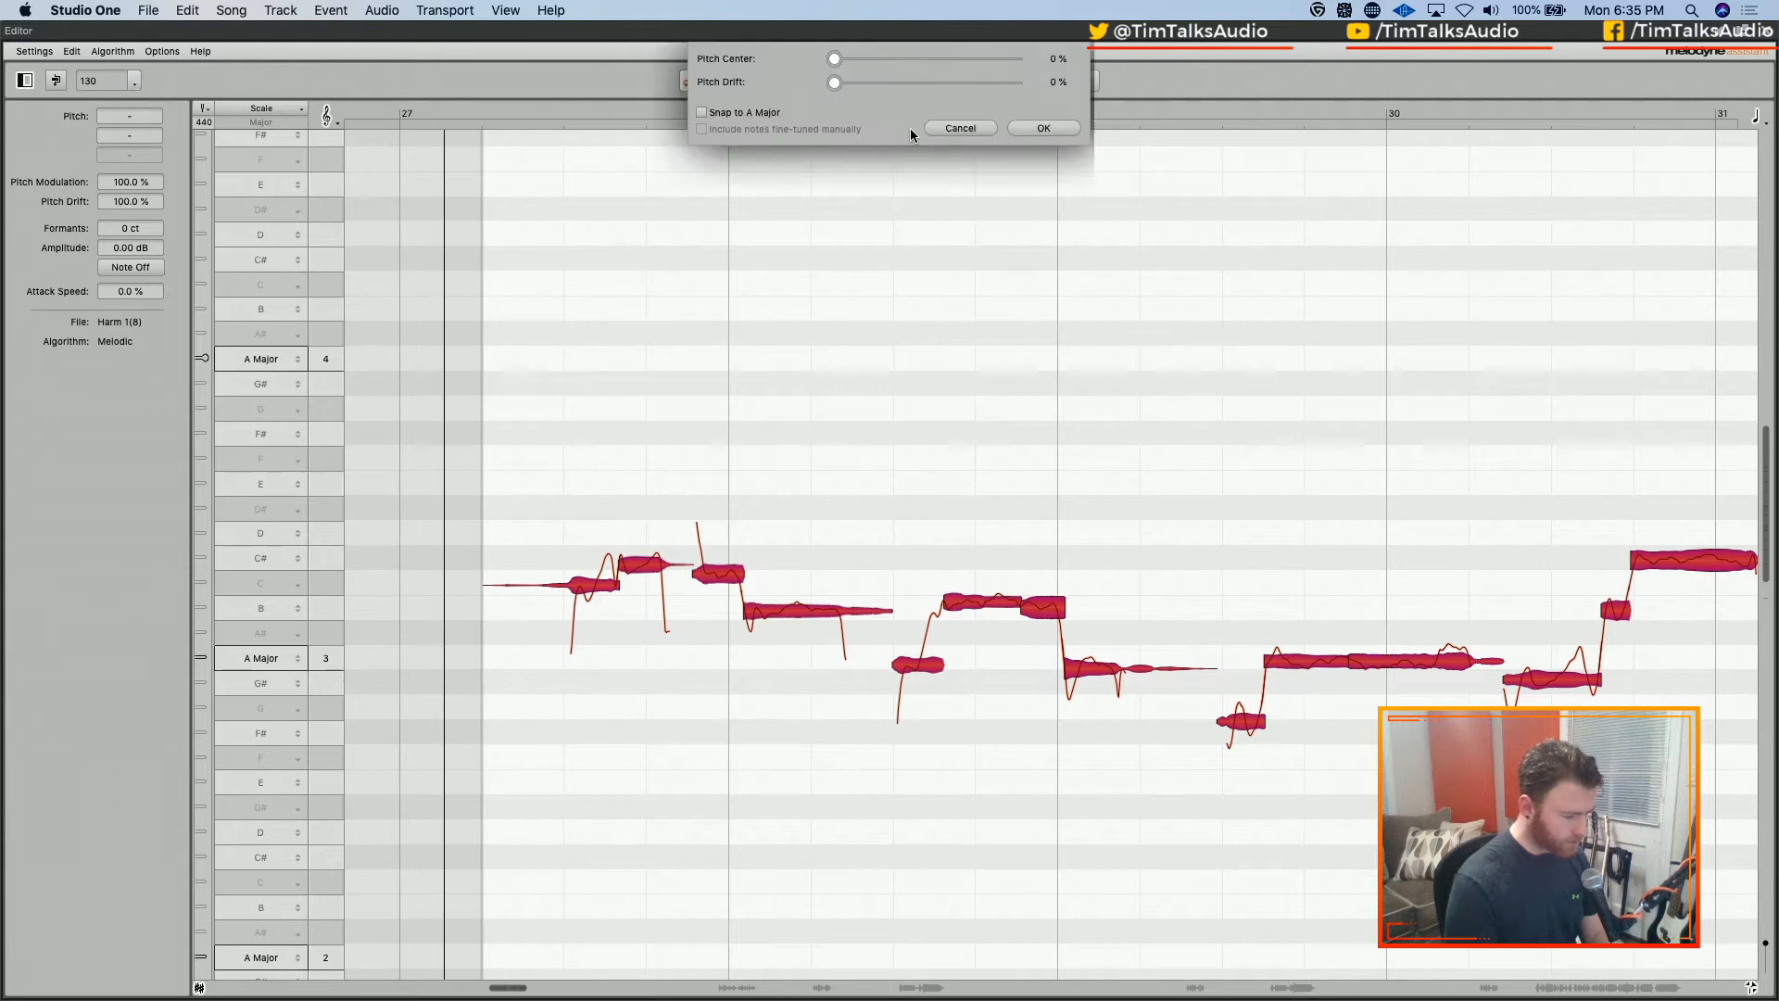
click(783, 111)
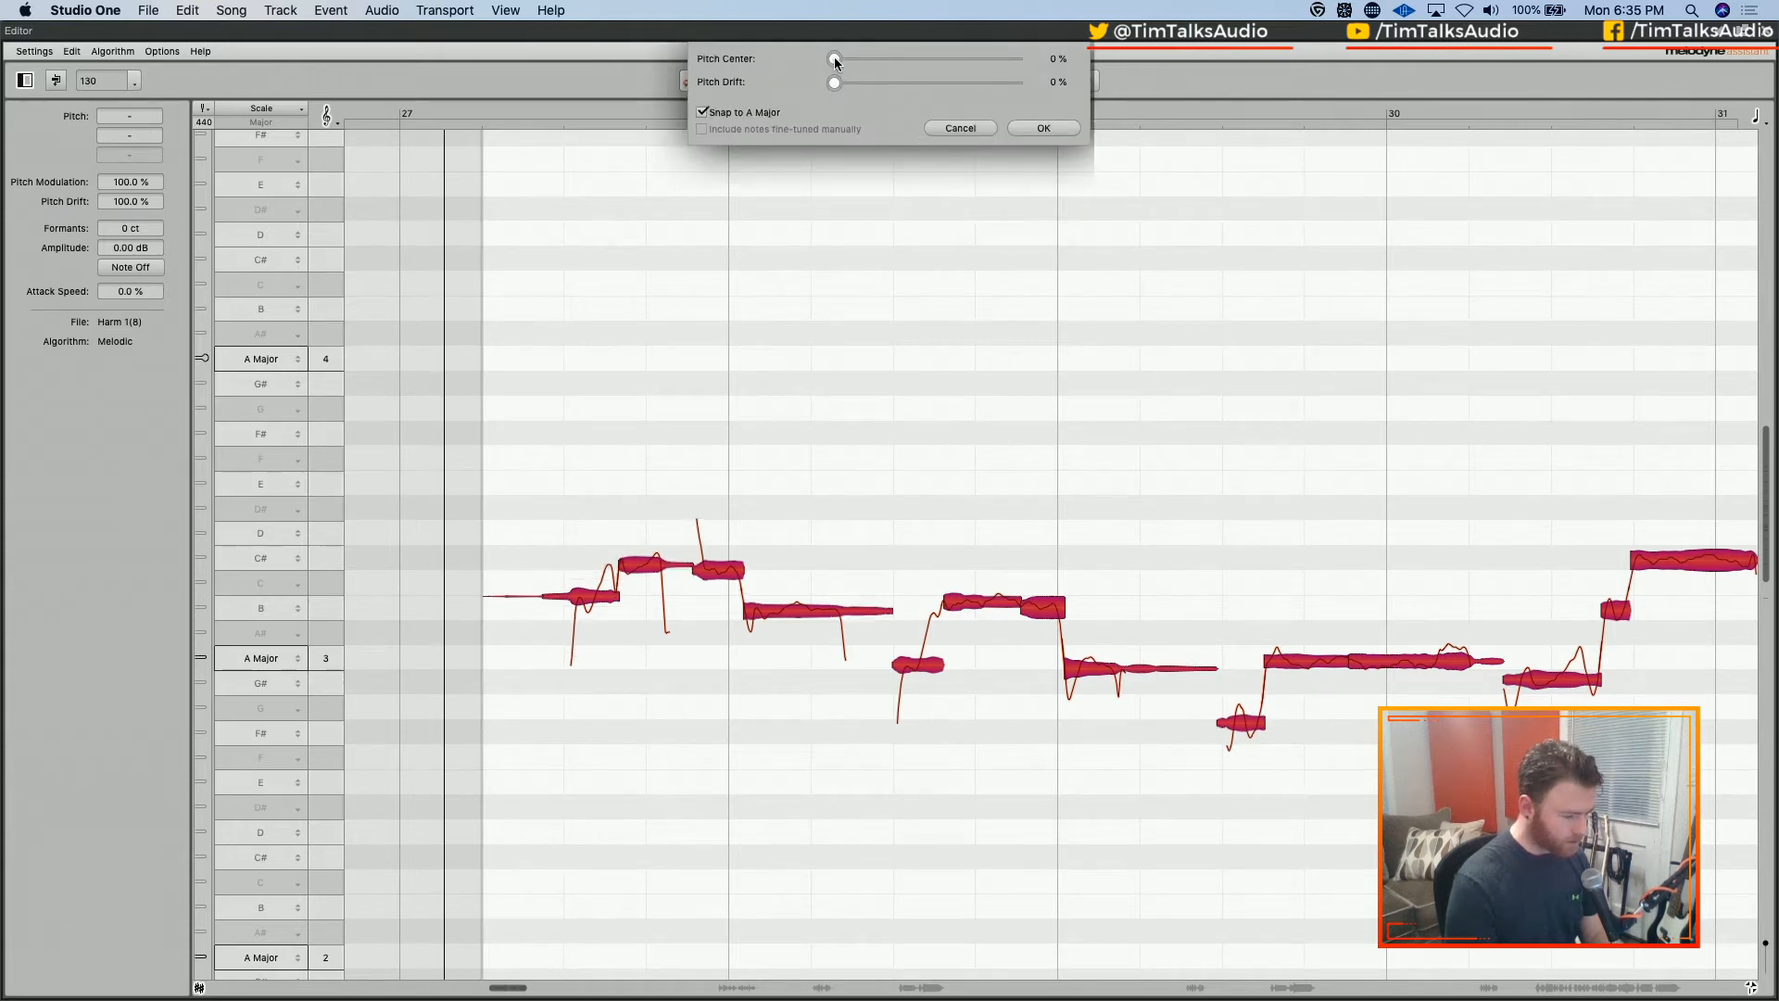
drag(835, 60, 1014, 58)
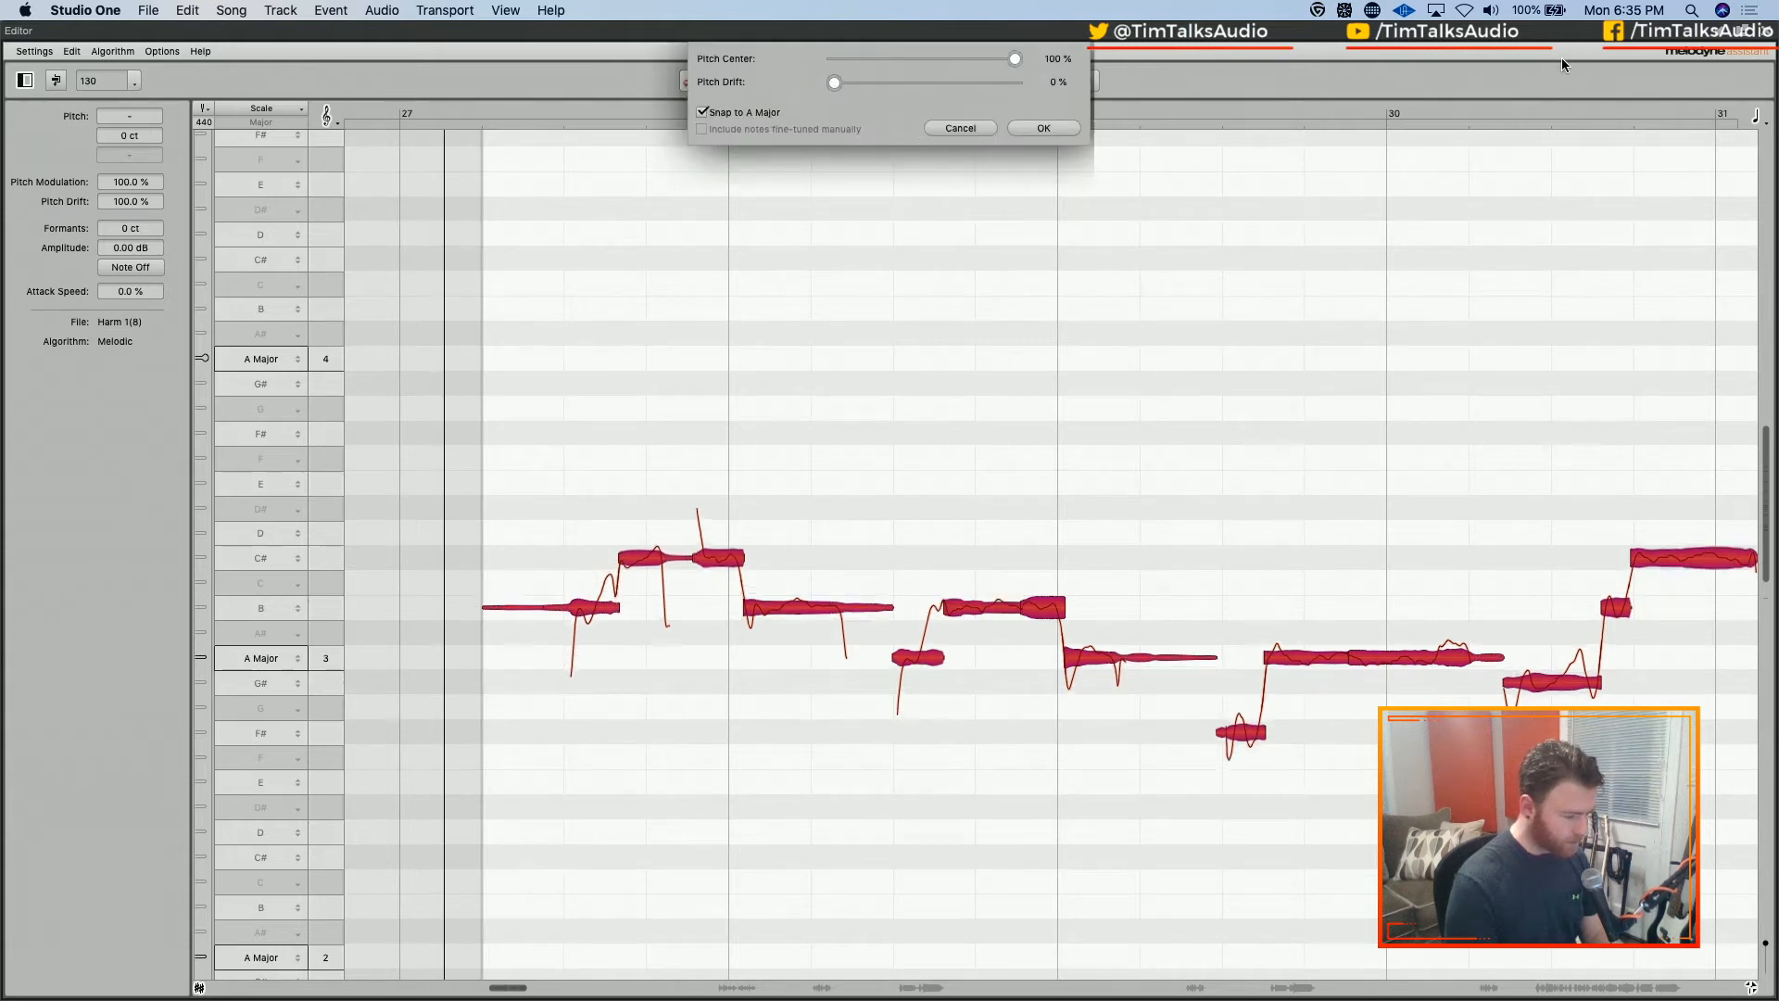
click(1040, 129)
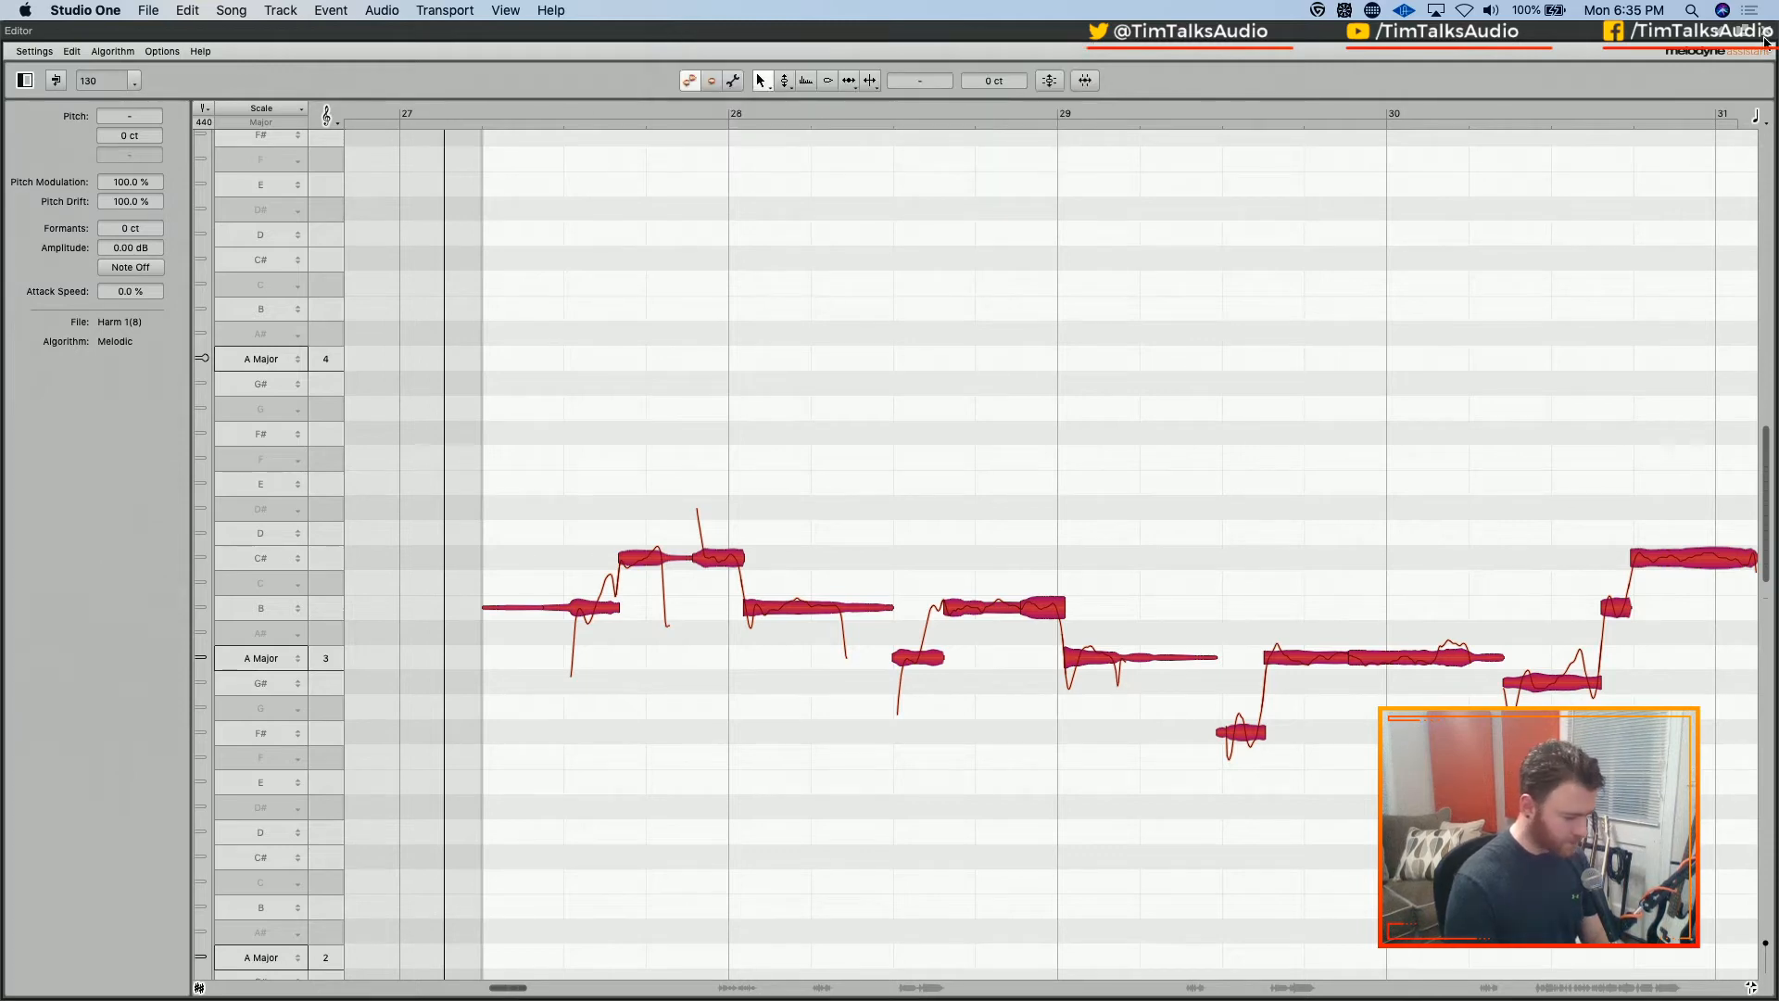
click(1765, 39)
Open the first verse's Harm 2 event in Melodyne and select all its notes between bars 27 and 31
click(845, 493)
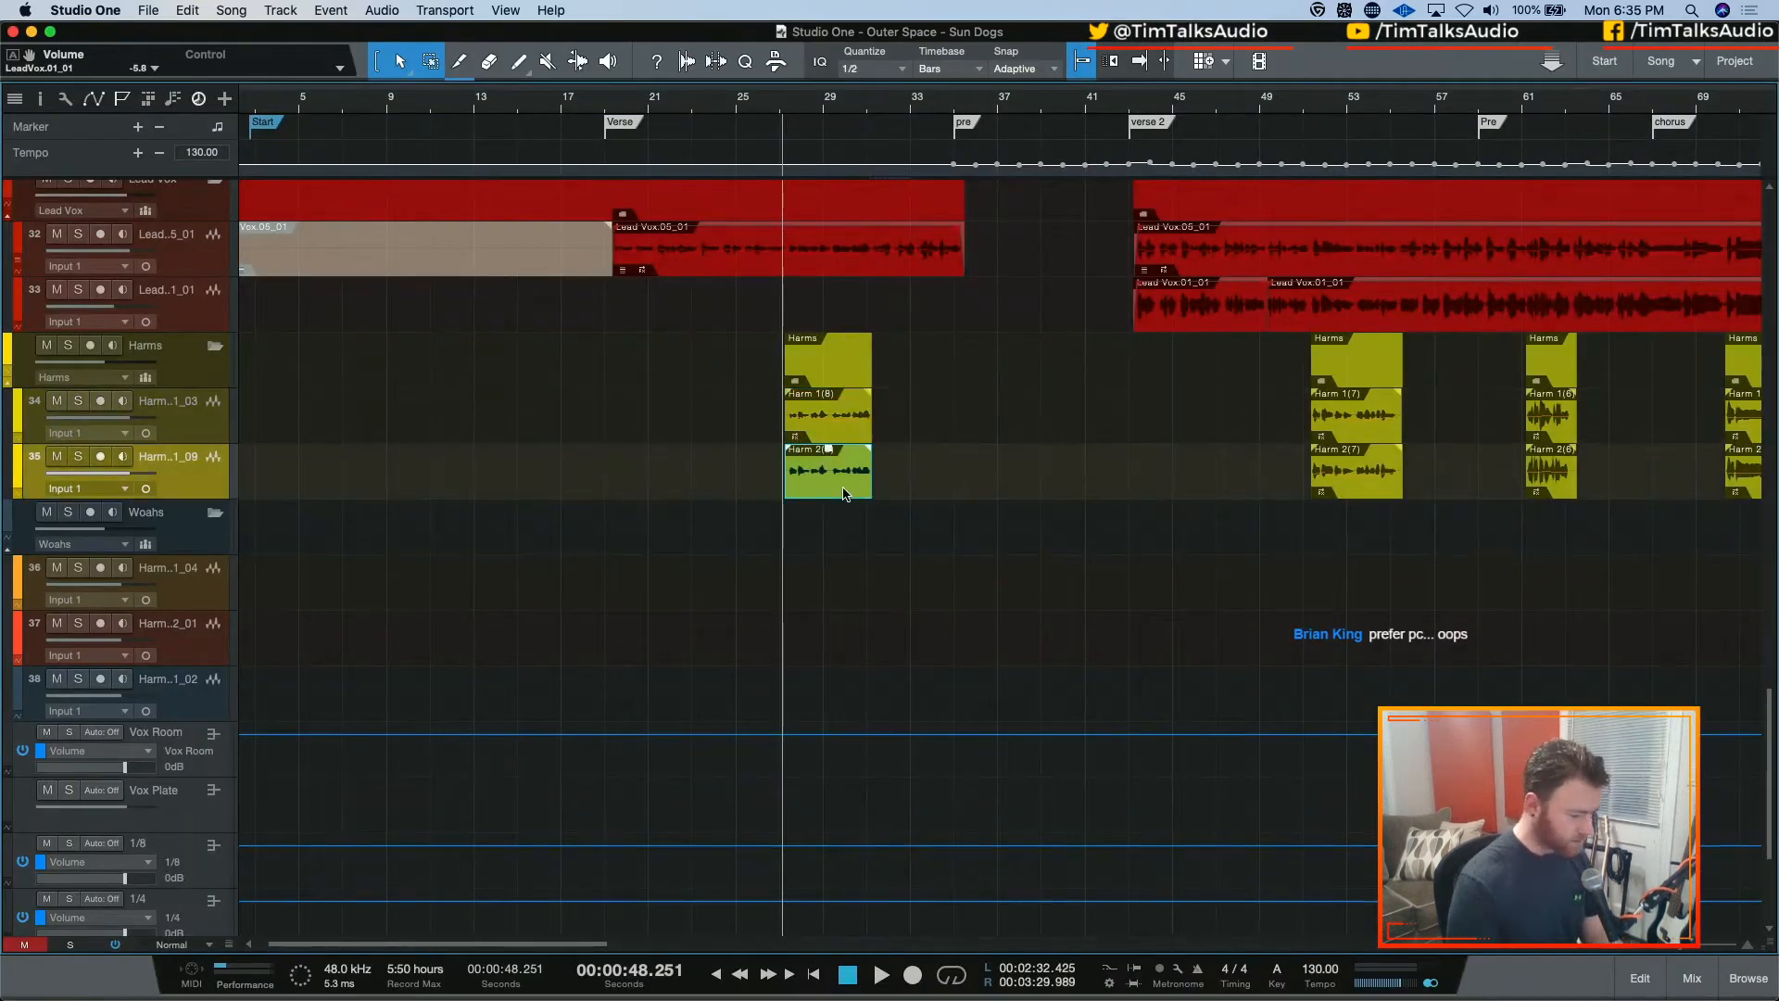
double_click(843, 492)
right_click(555, 466)
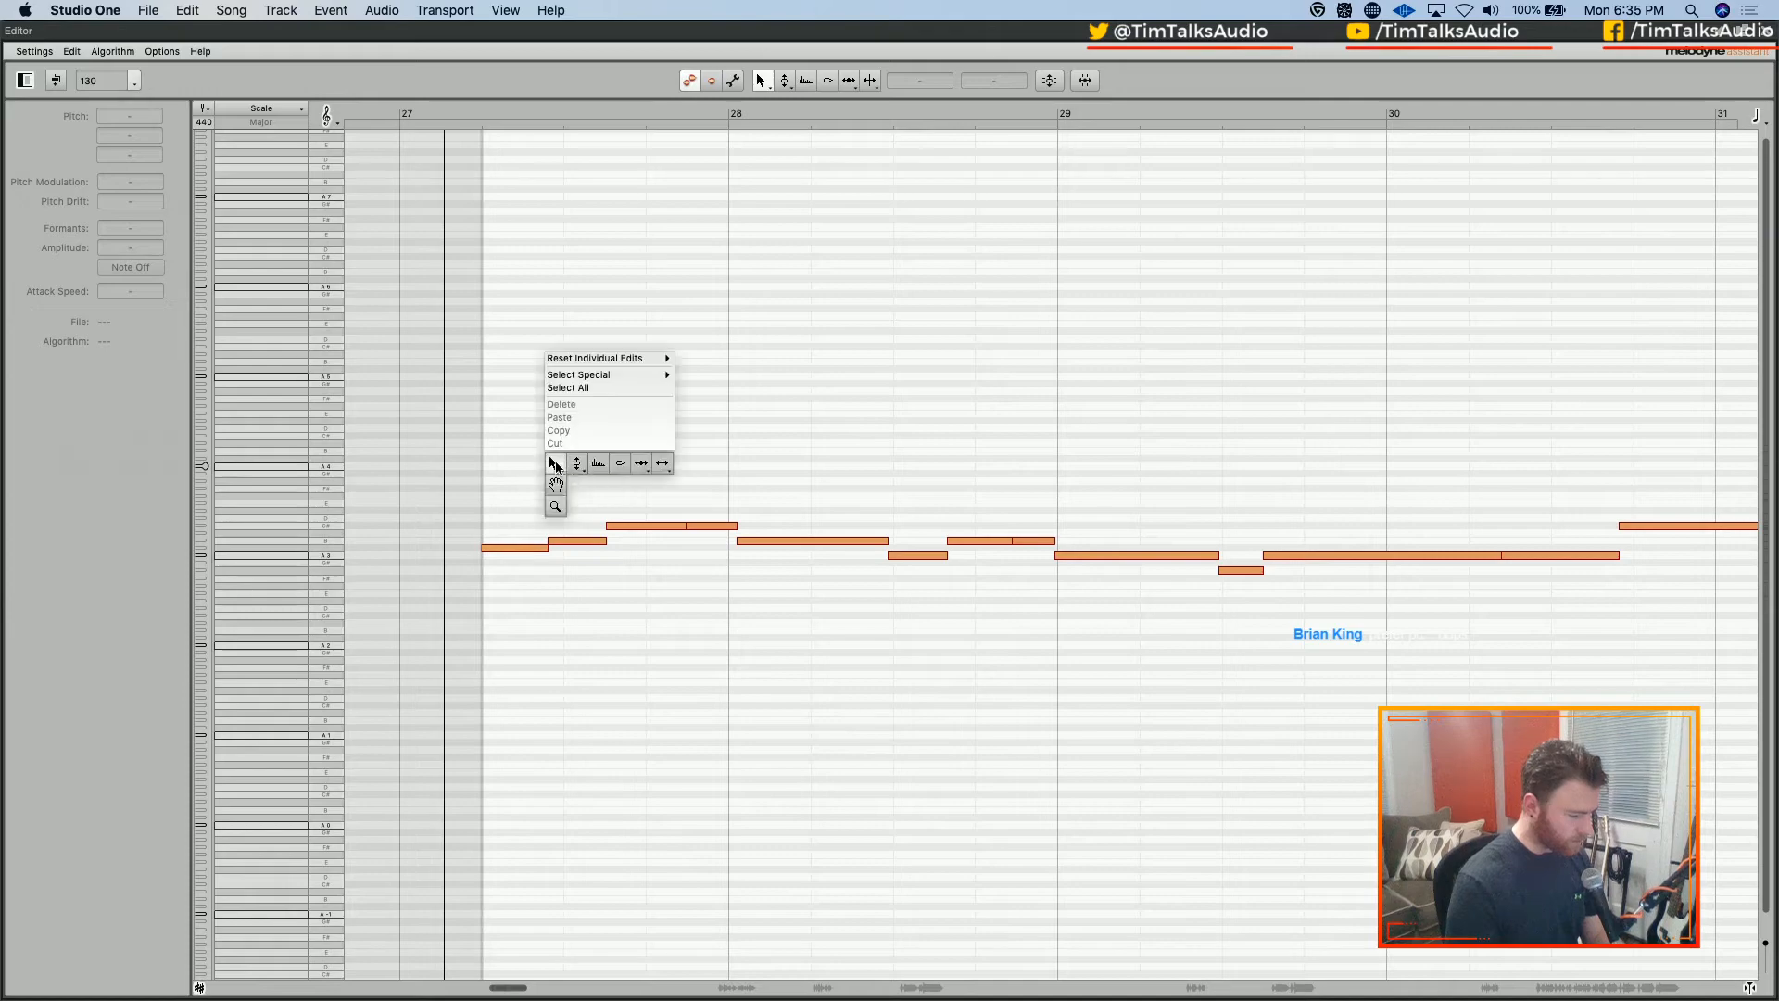
click(554, 505)
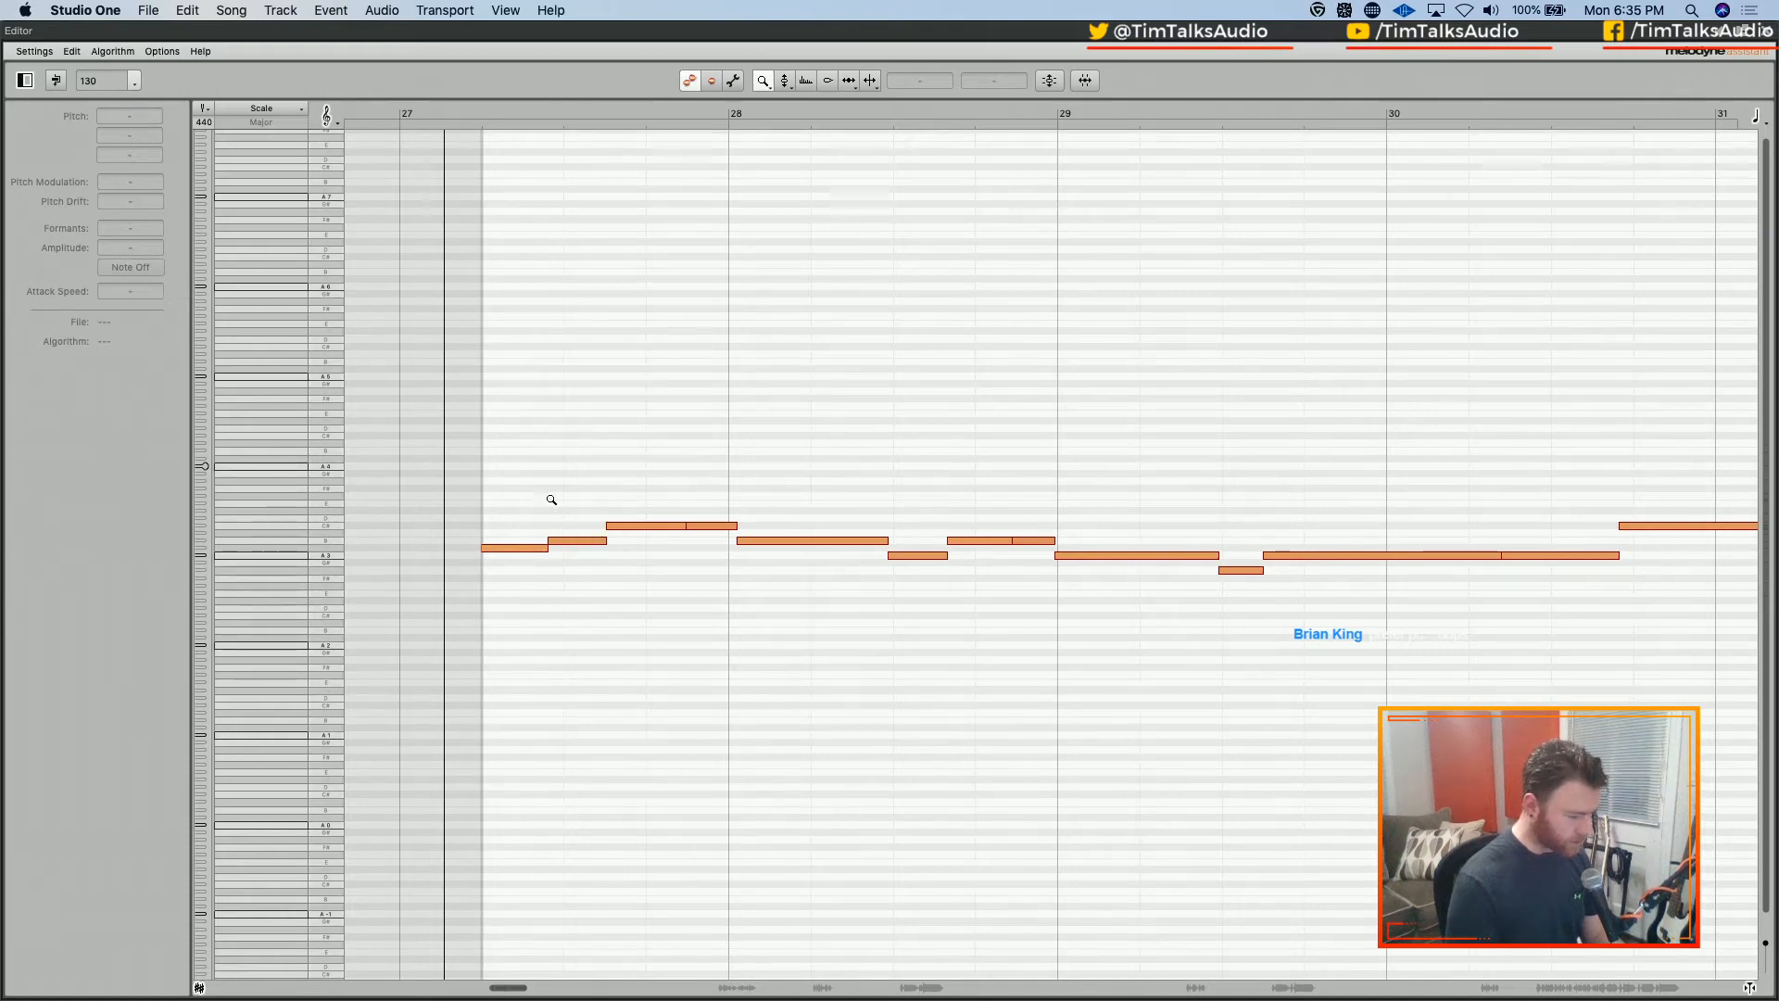
drag(528, 381, 663, 540)
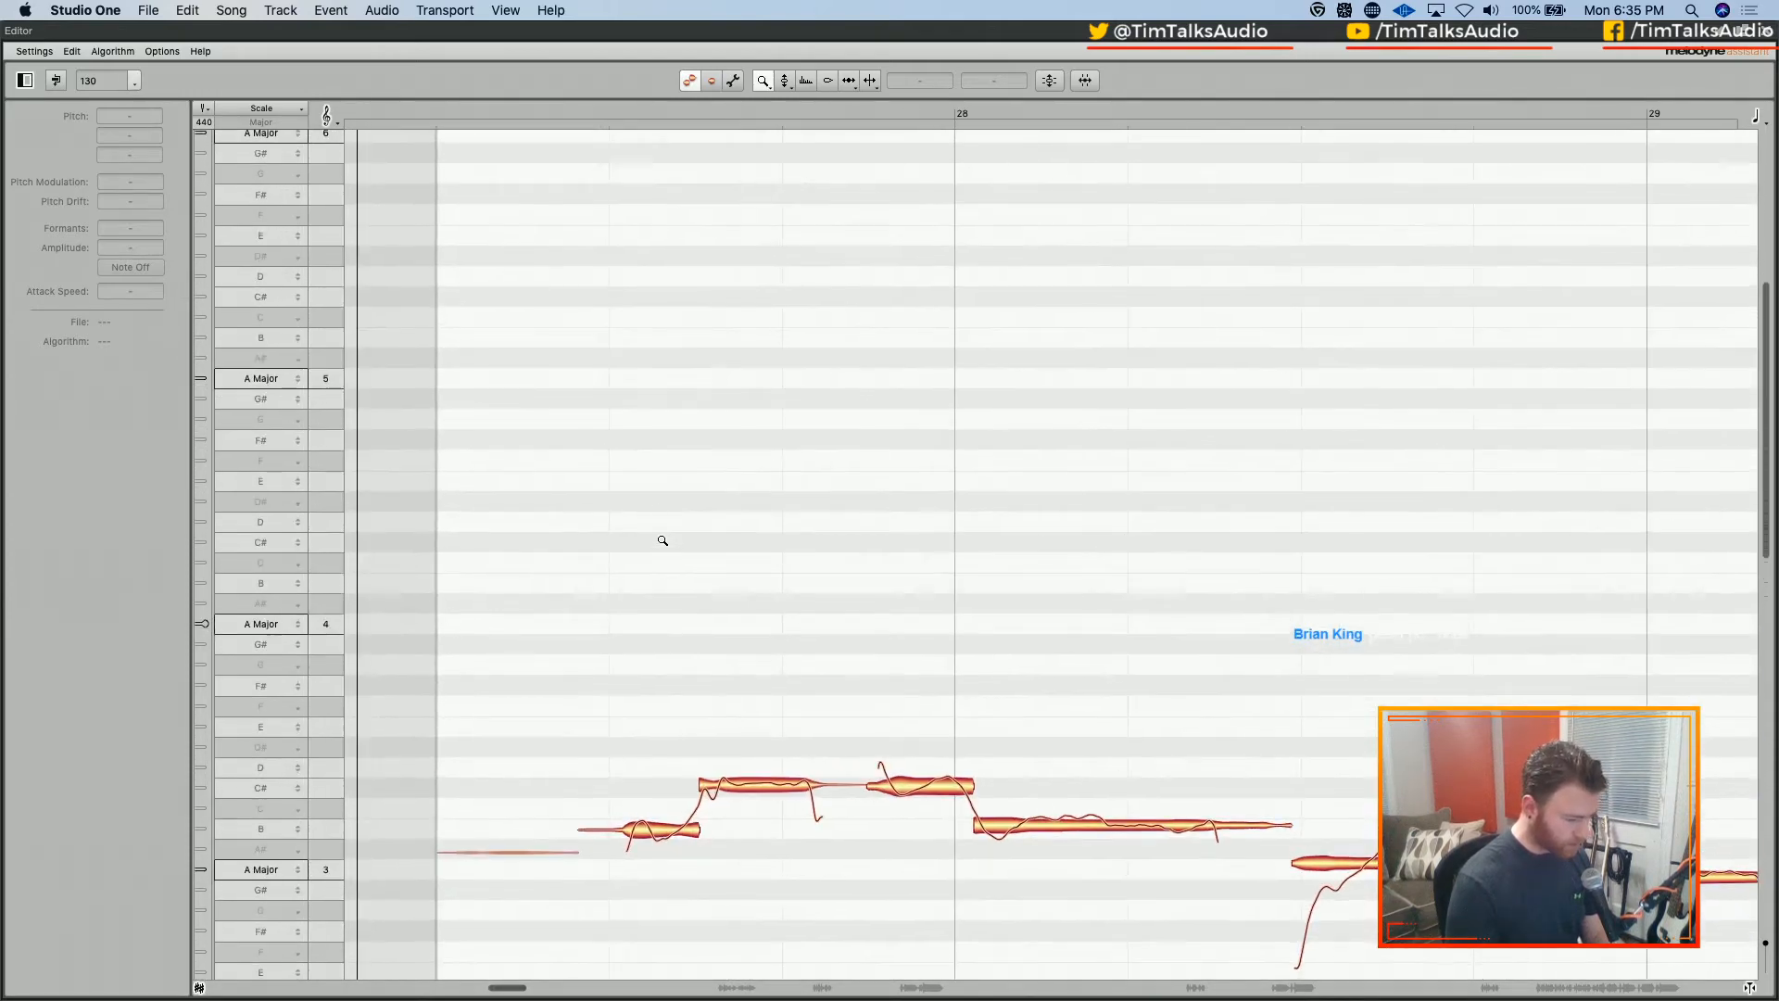
drag(959, 460, 731, 462)
scroll(731, 462, right, 3)
scroll(731, 463, left, 5)
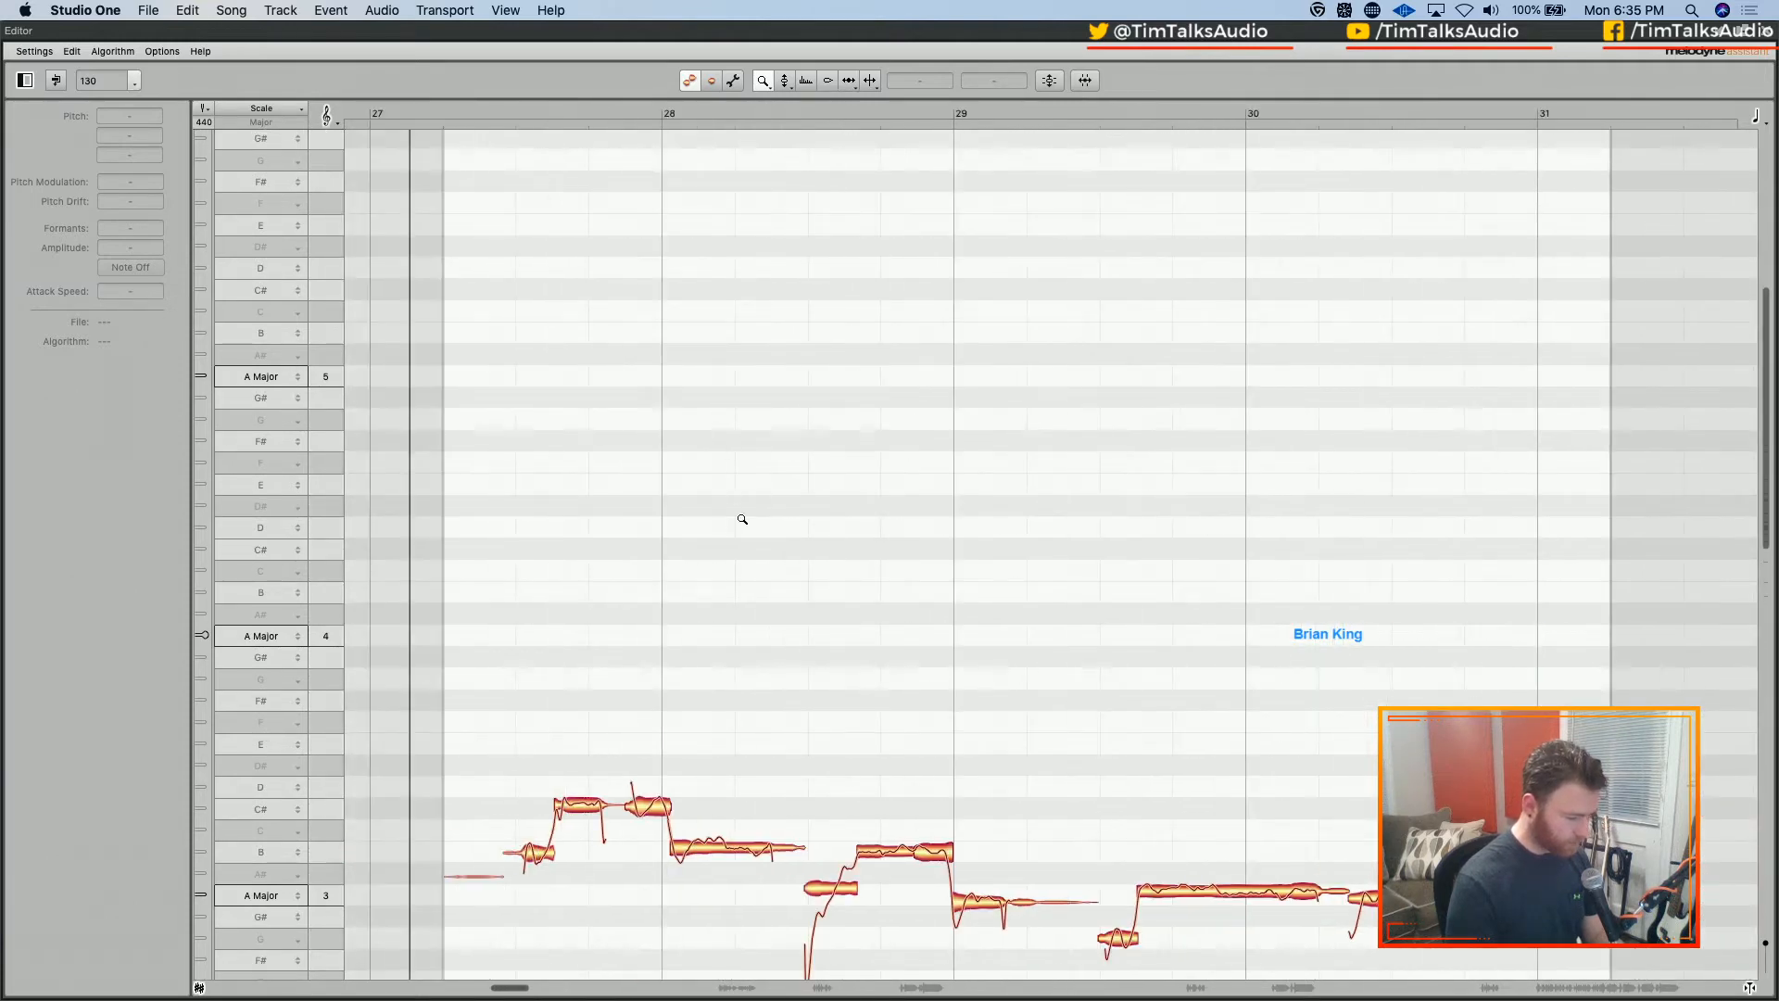
scroll(731, 495, down, 2)
scroll(731, 495, down, 6)
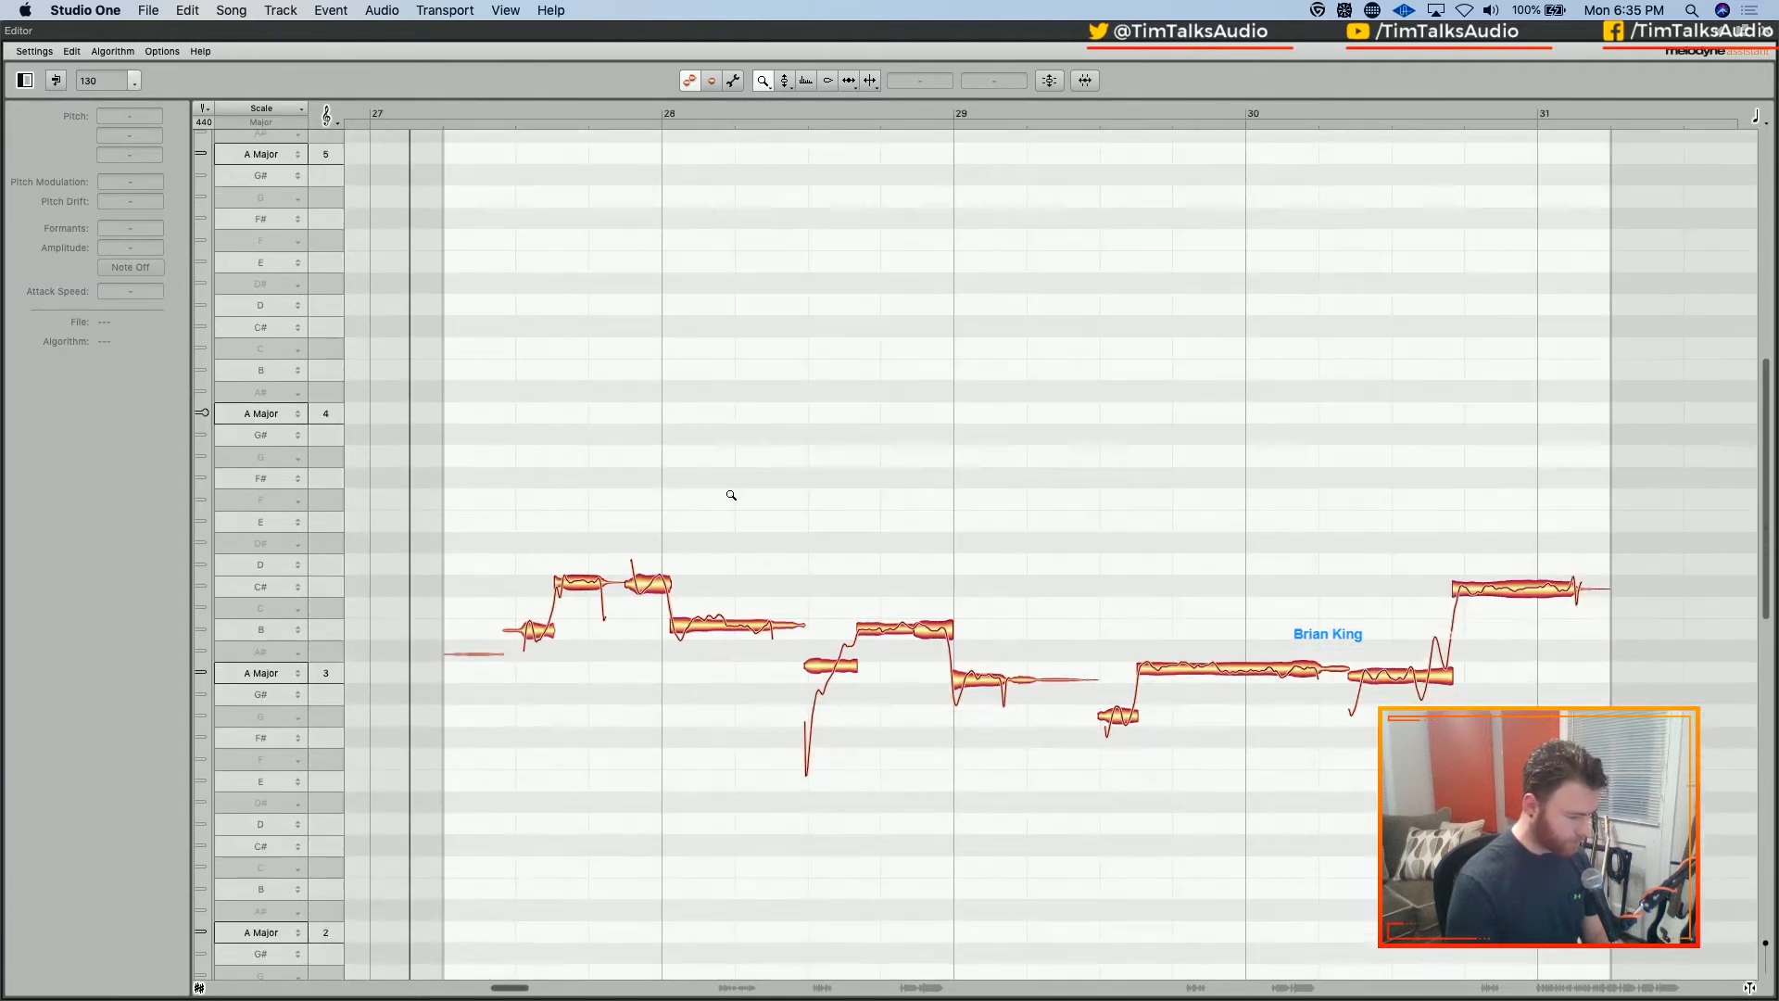
right_click(727, 447)
click(725, 406)
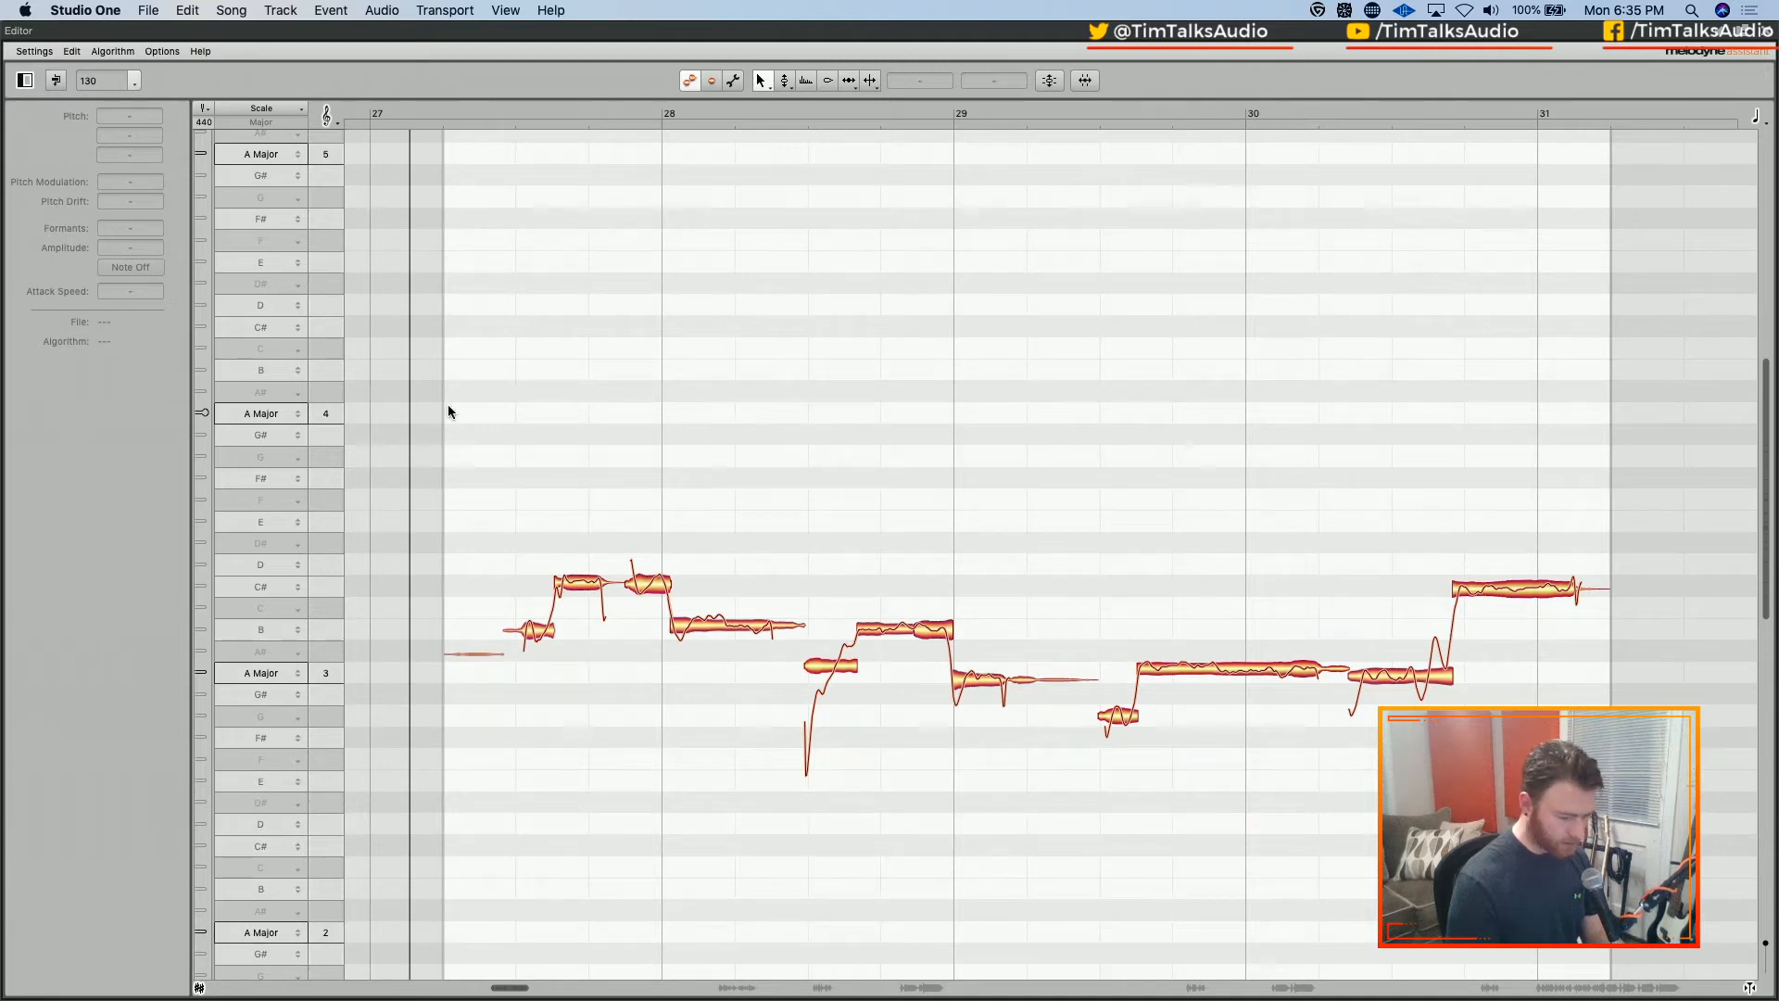
drag(497, 387, 1565, 845)
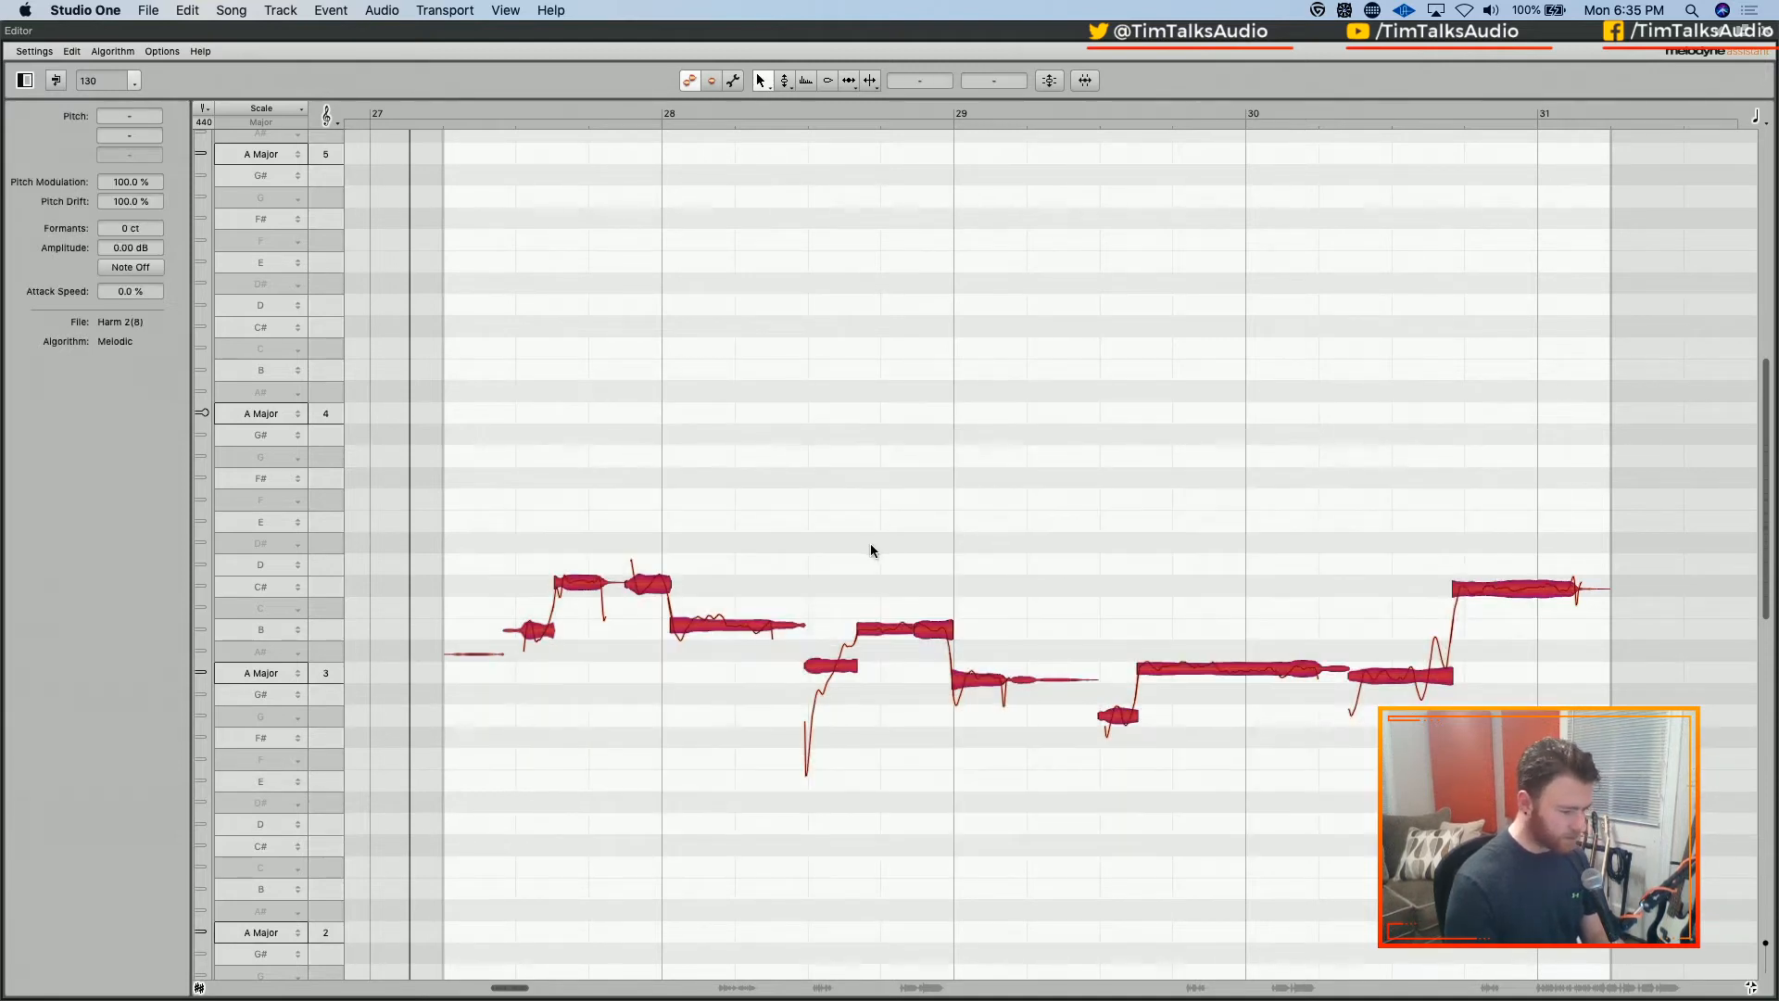
Correct the selected Harm 2 notes with Snap to A Major and Pitch Center at 100 %, leaving Pitch Drift at 0 %
click(1050, 79)
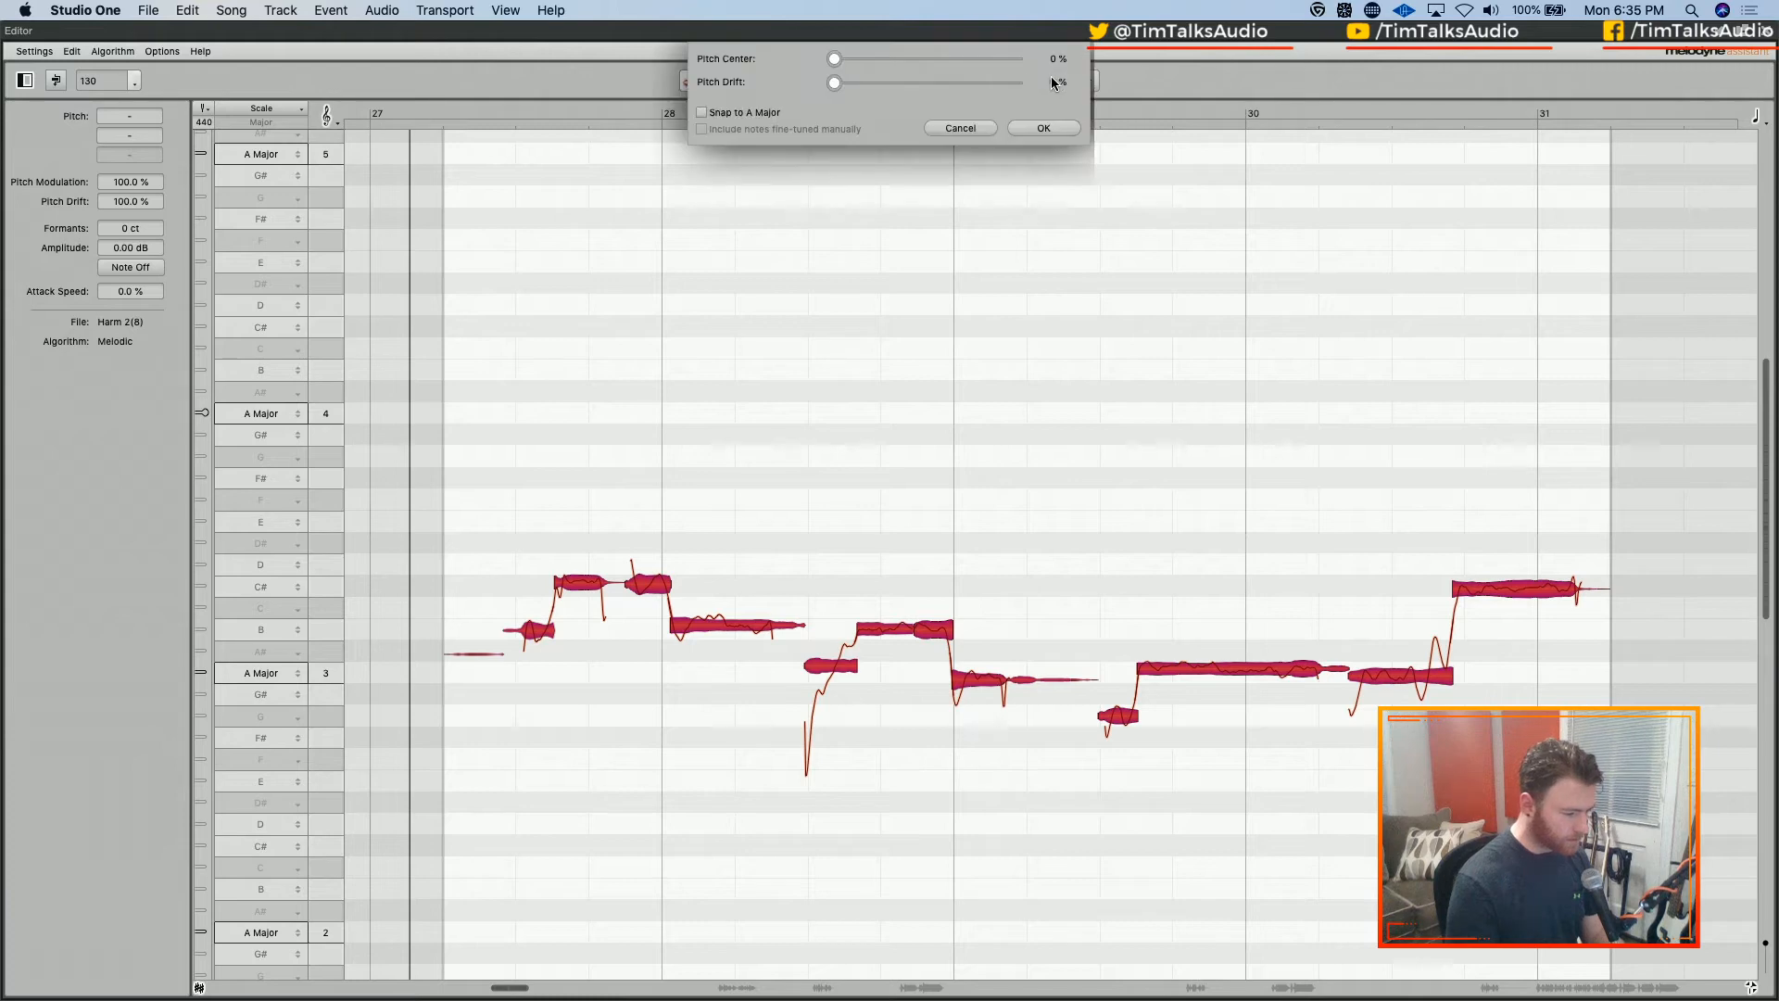
click(741, 116)
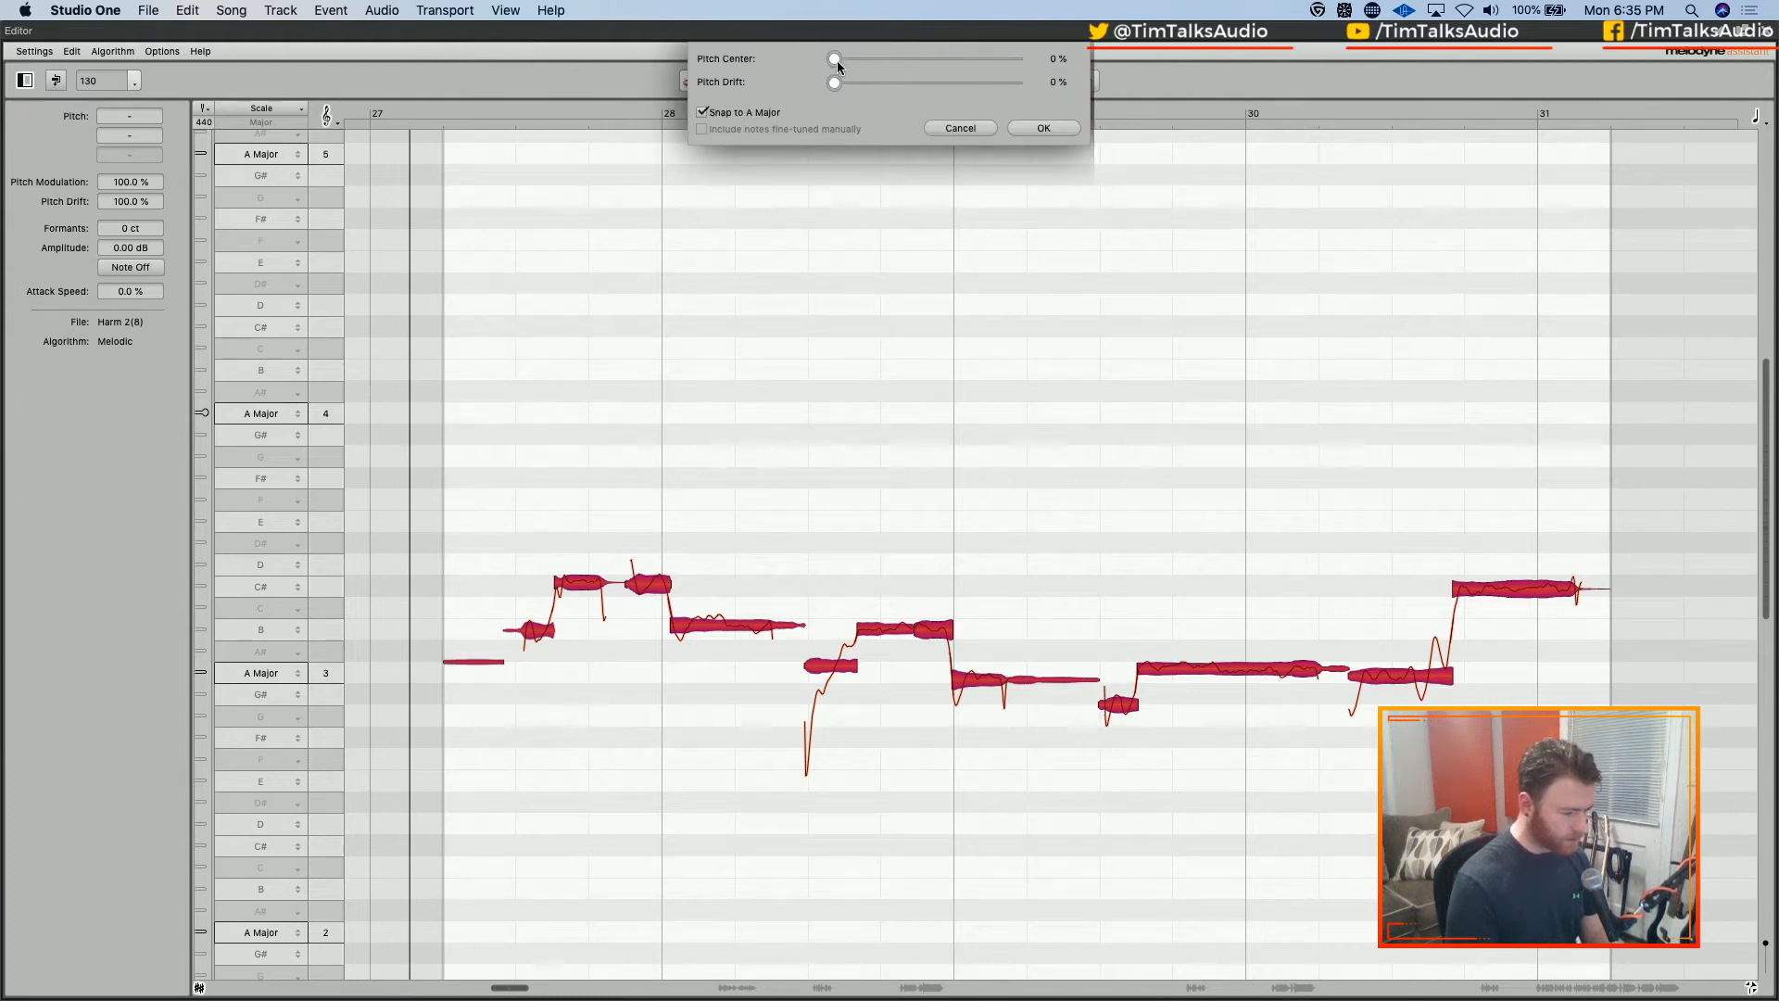
drag(837, 59, 1290, 55)
click(1047, 127)
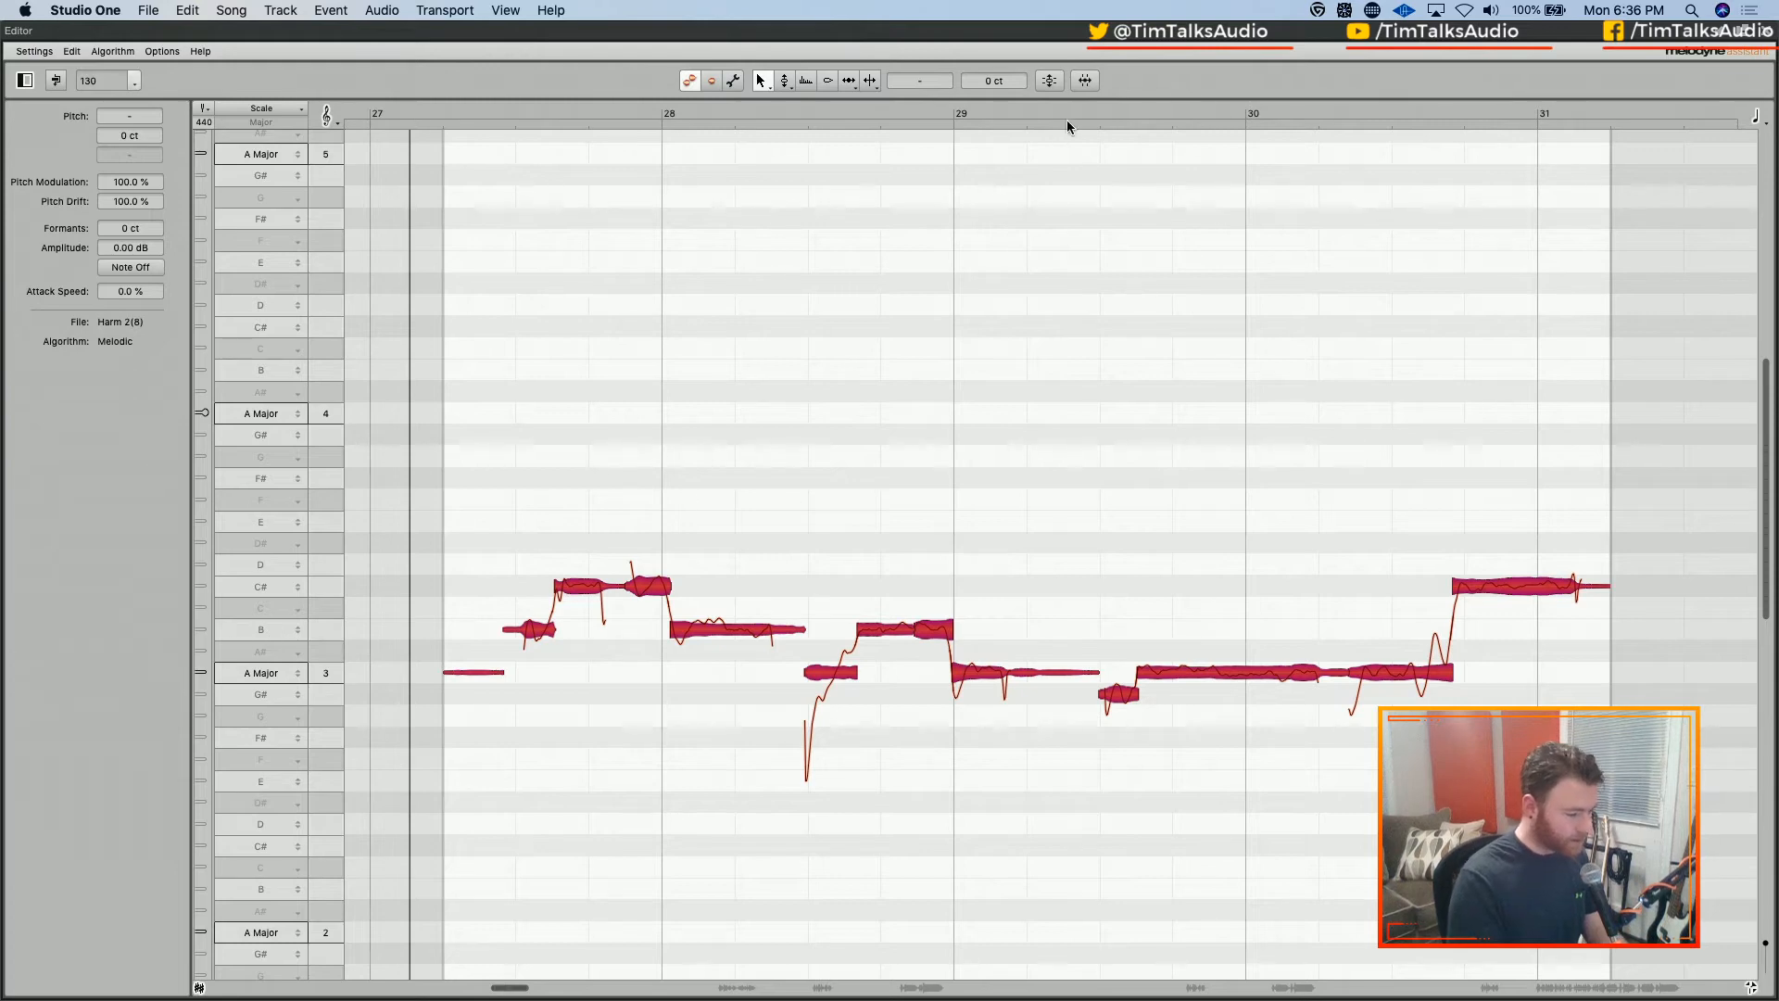
click(1053, 85)
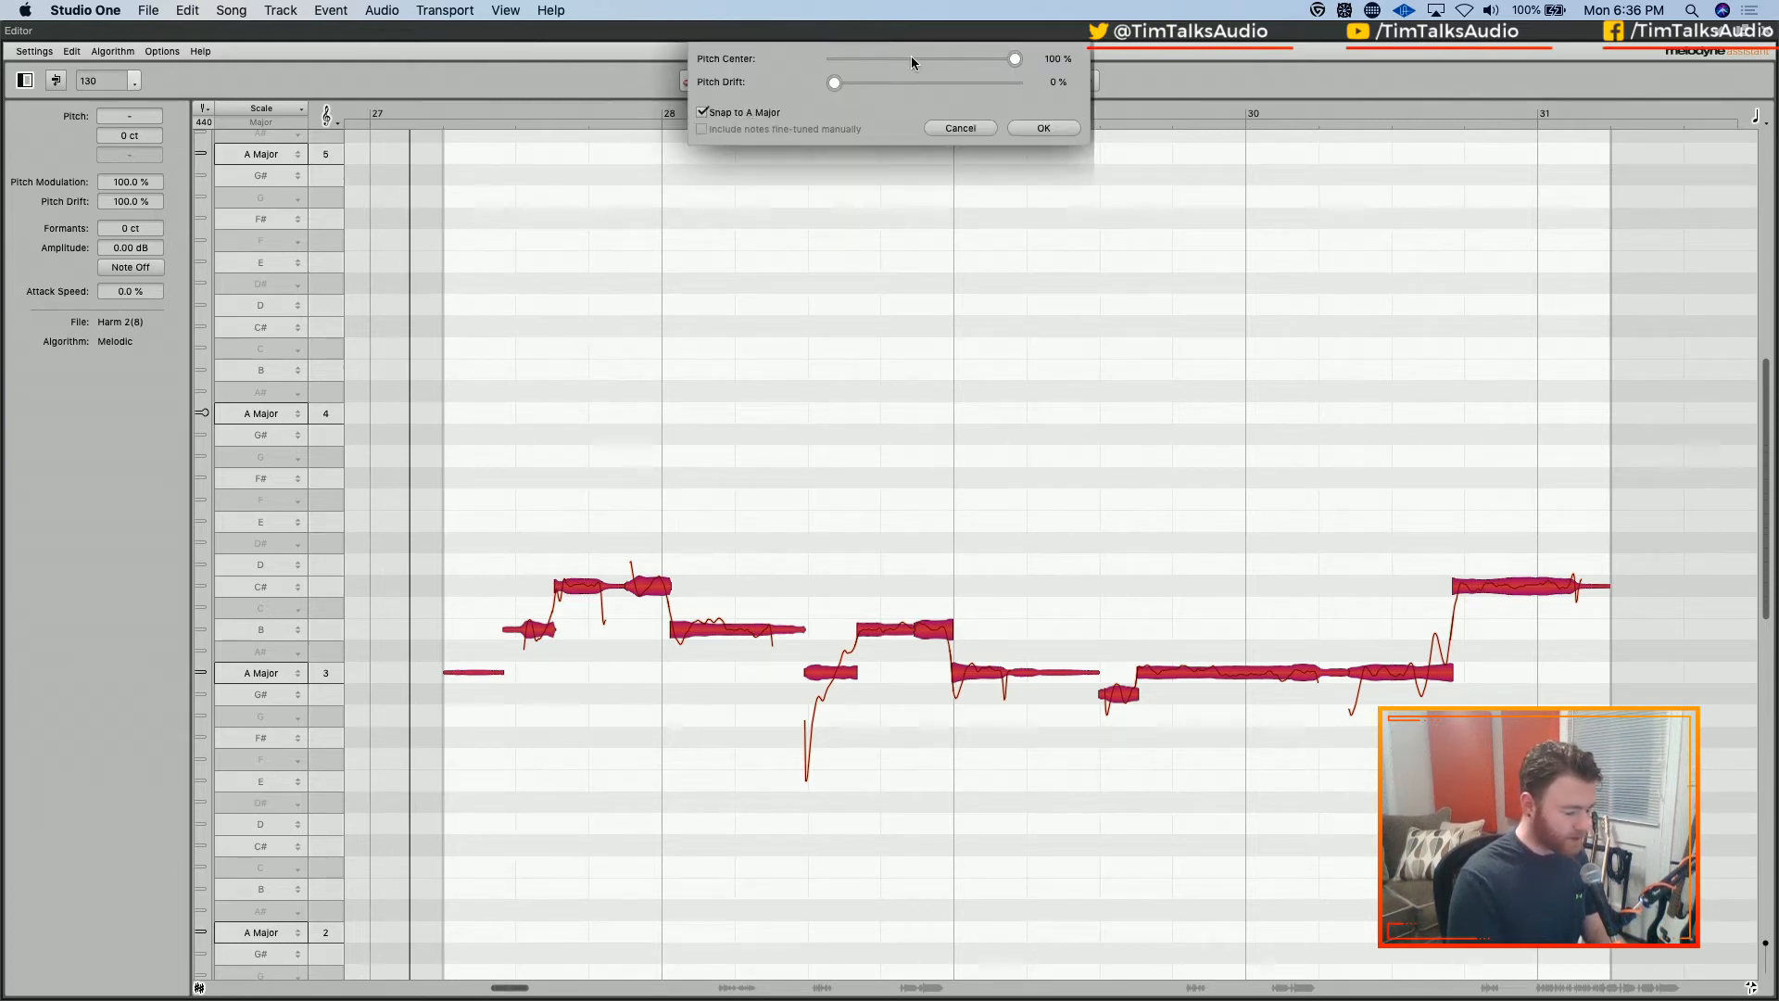
click(1045, 130)
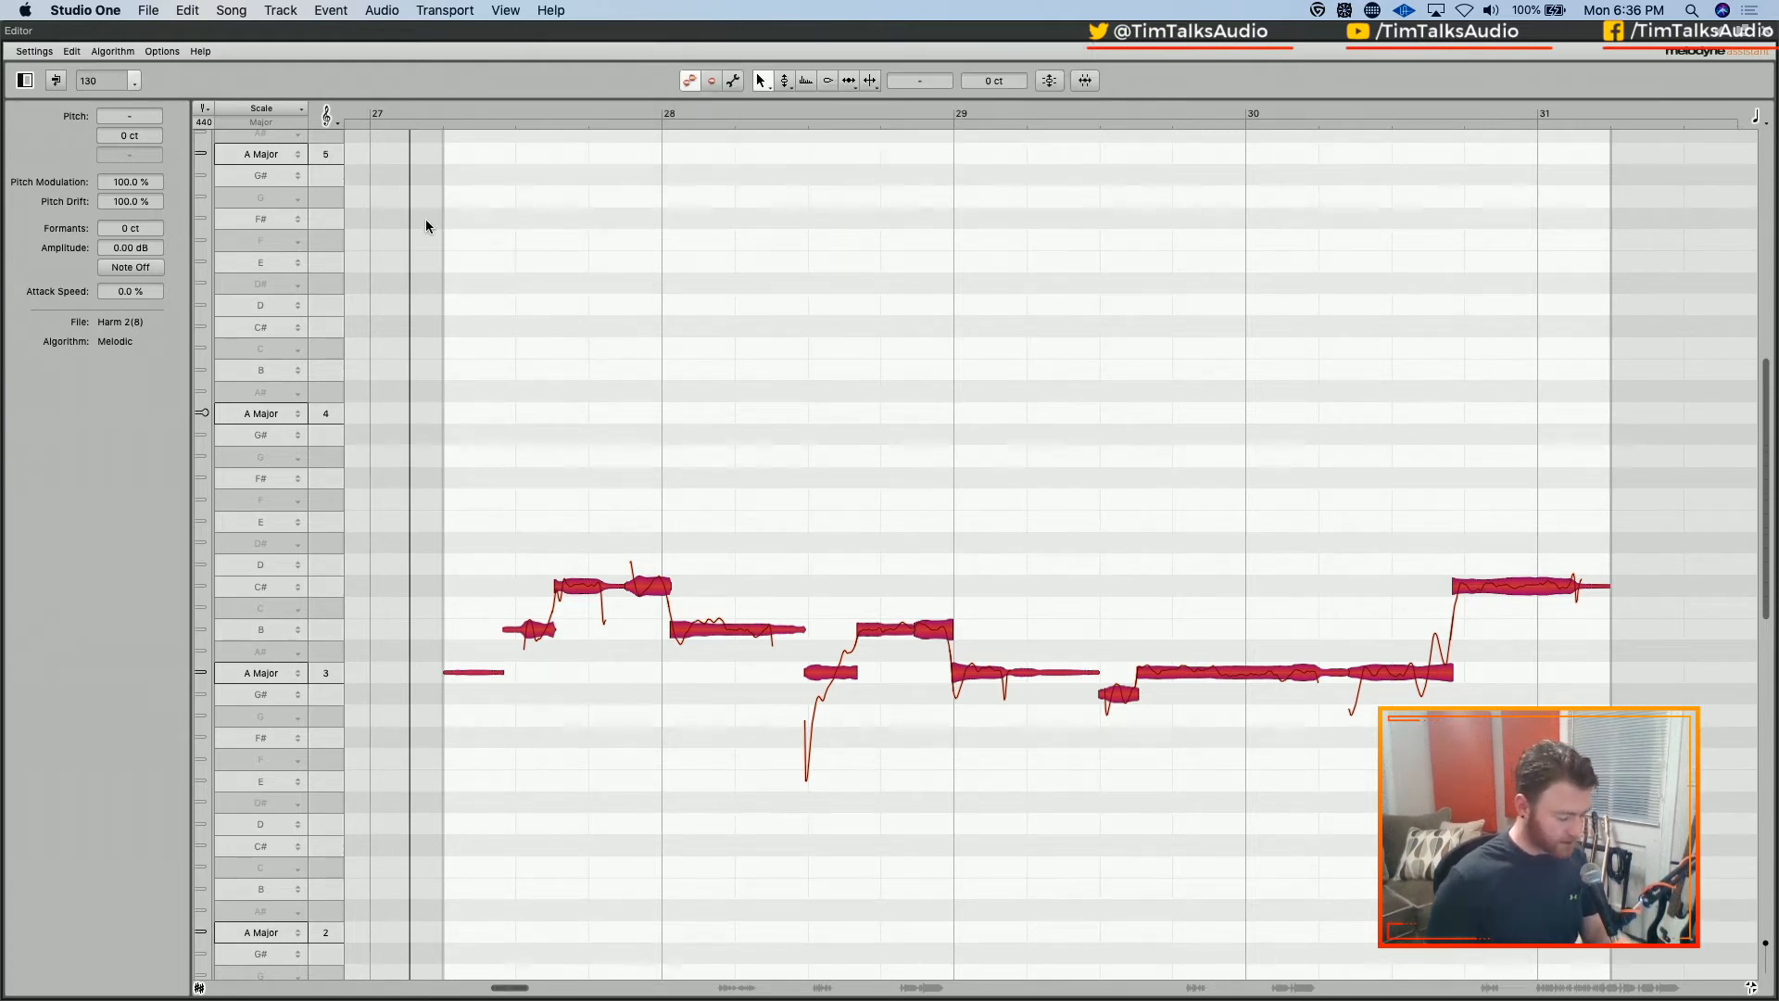
Play the corrected Harm 2 phrase from just after bar 27 and close the Melodyne editor
key(space)
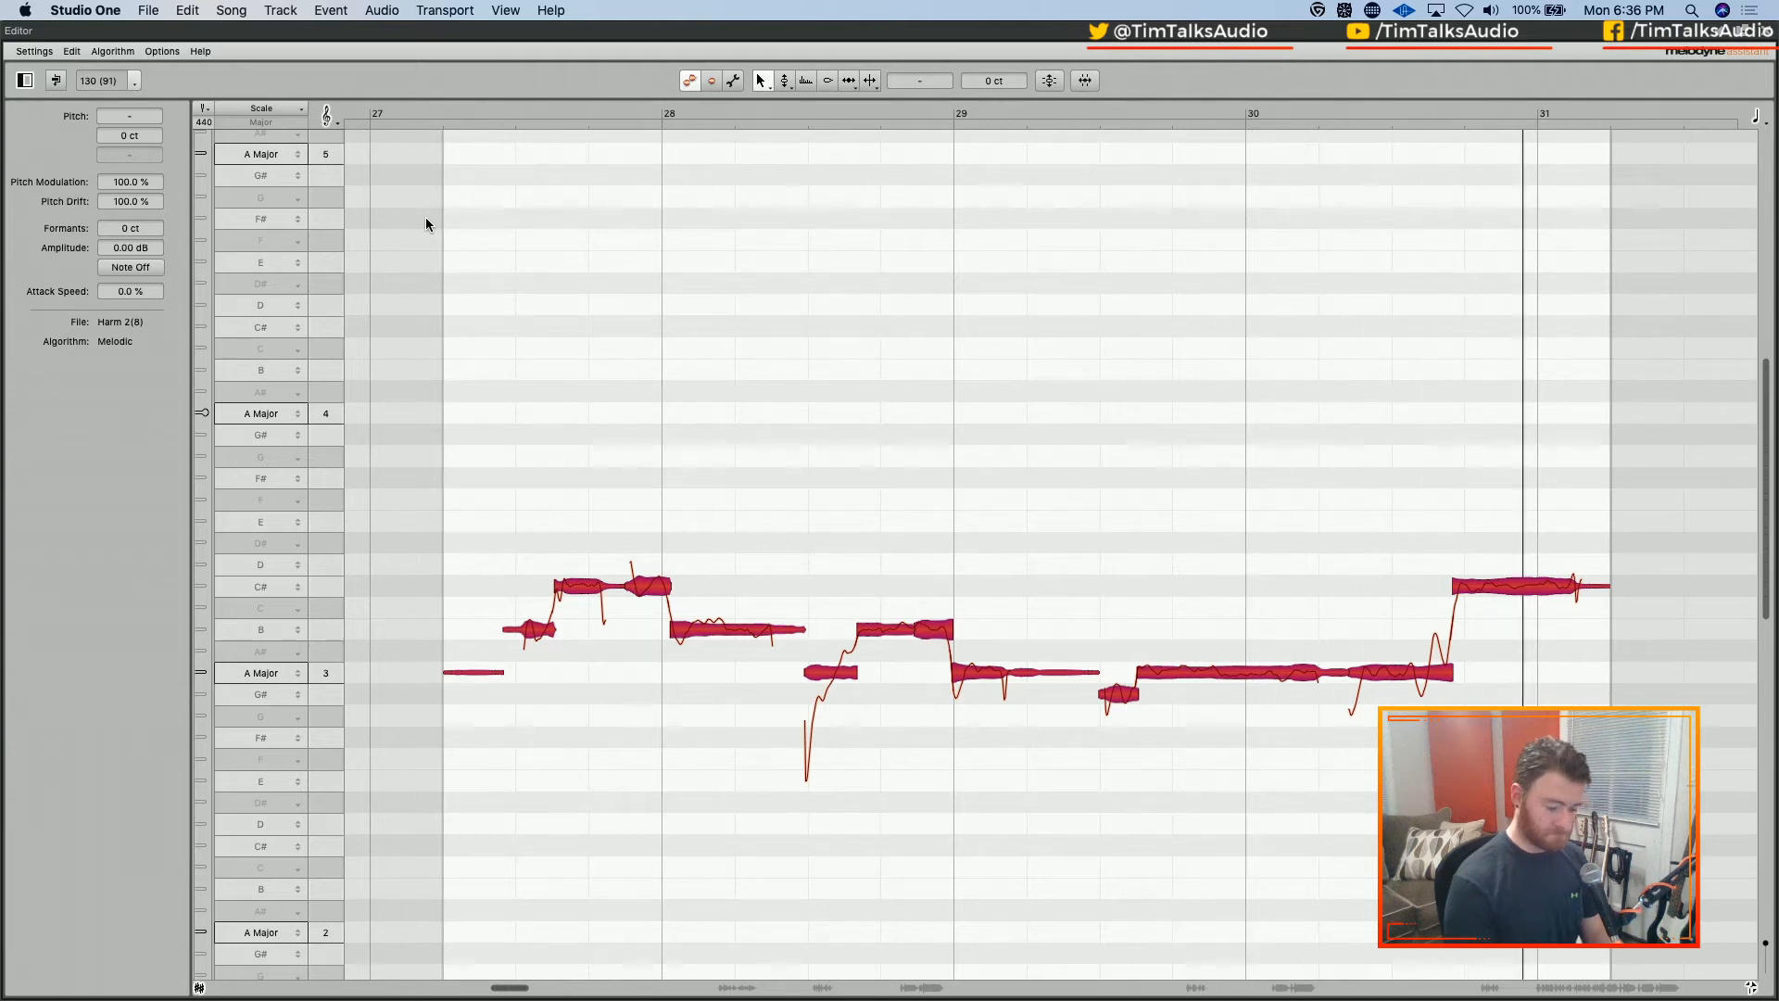
key(space)
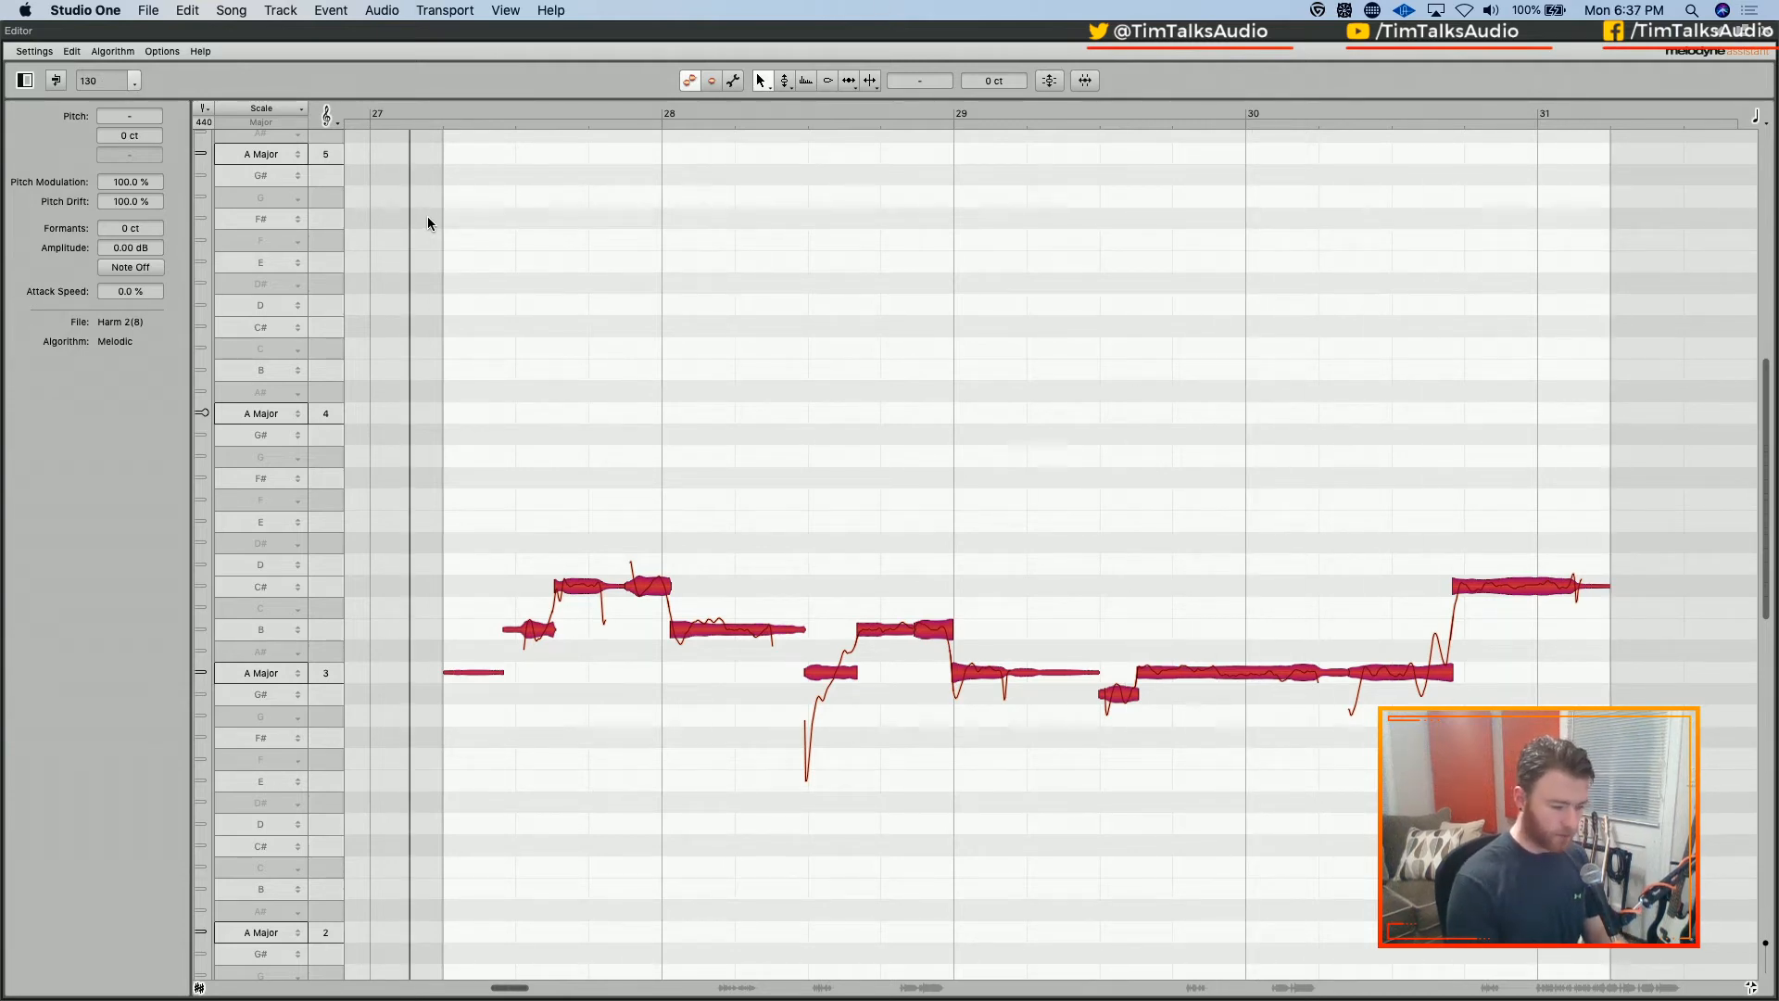
click(1766, 32)
Open verse 2's first Harm 1 event, around bars 51 to 55, in Melodyne and get its notes ready for selection
scroll(1314, 400, right, 4)
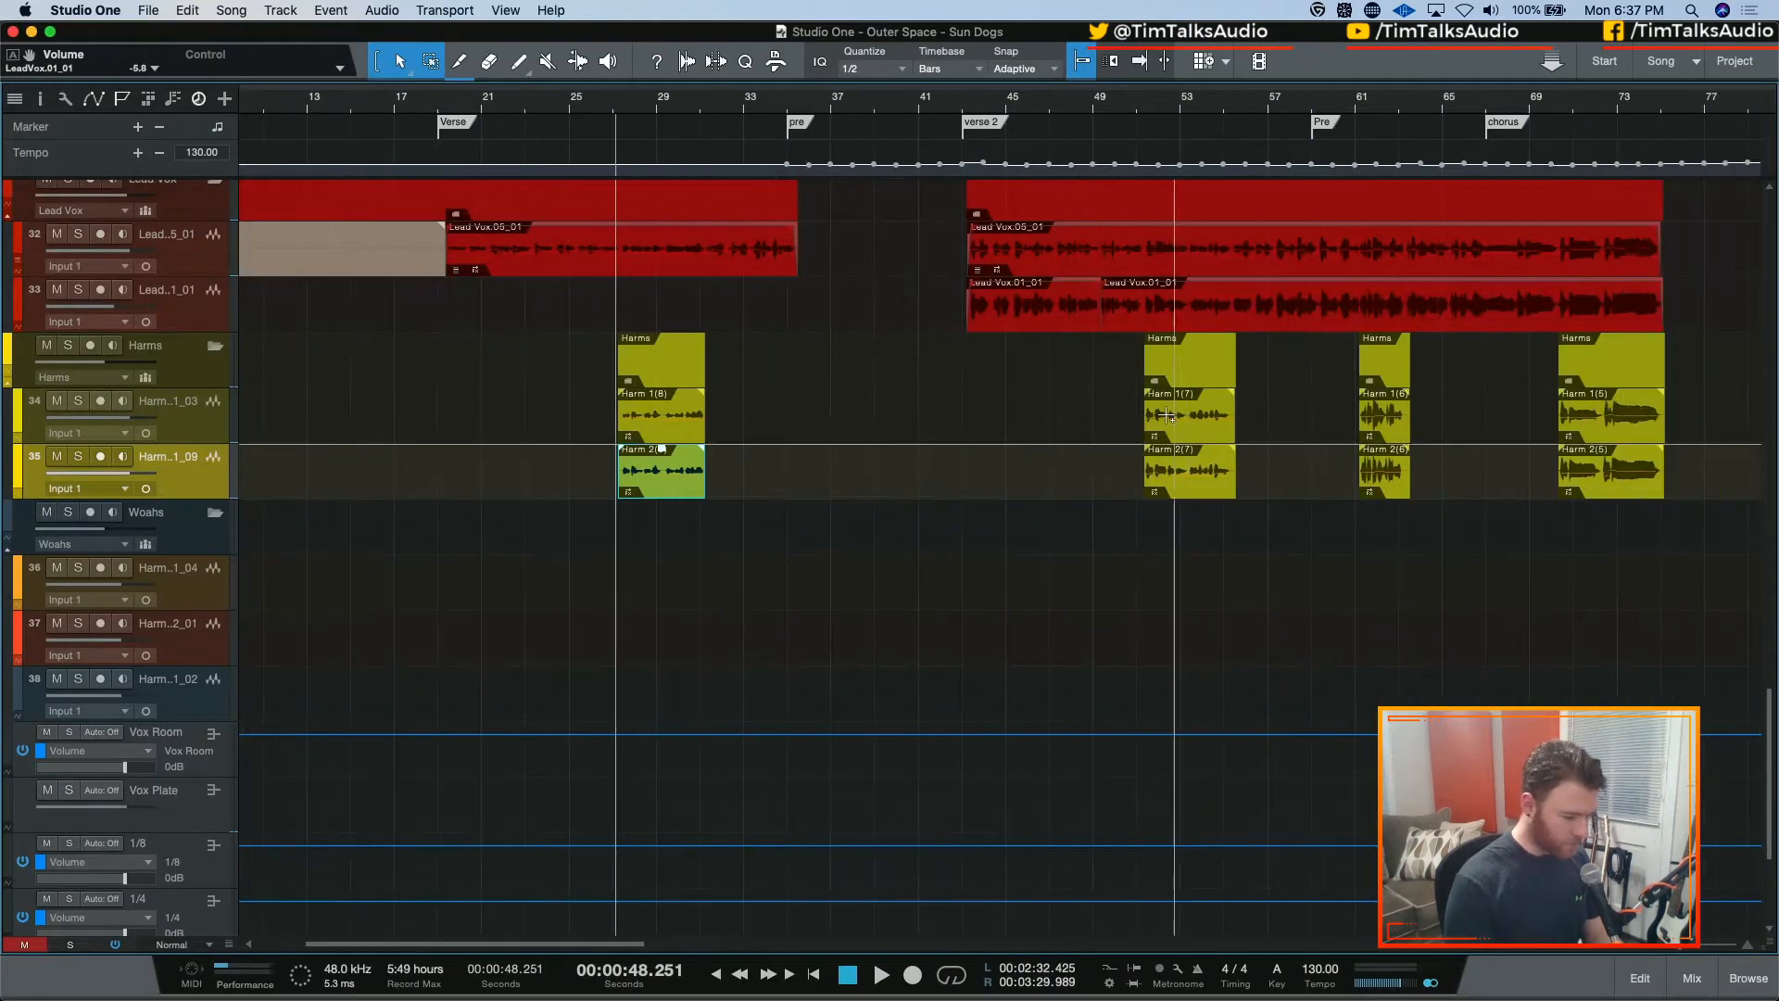
click(1205, 428)
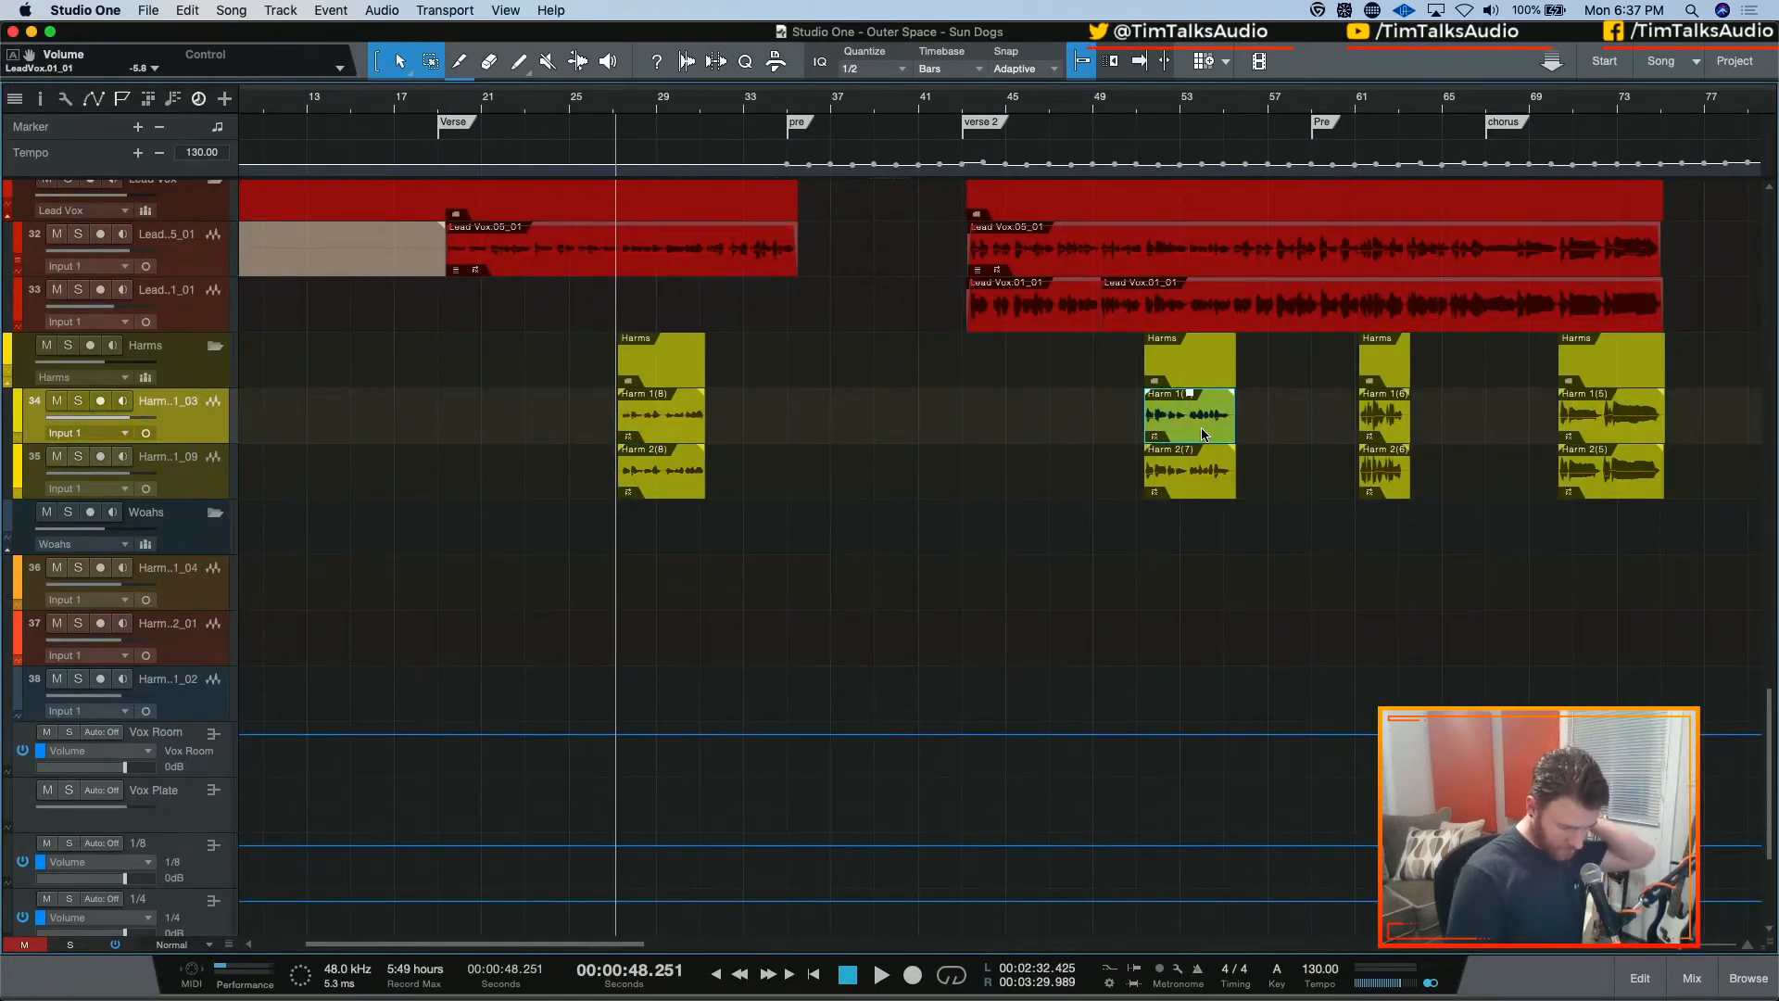
double_click(1202, 428)
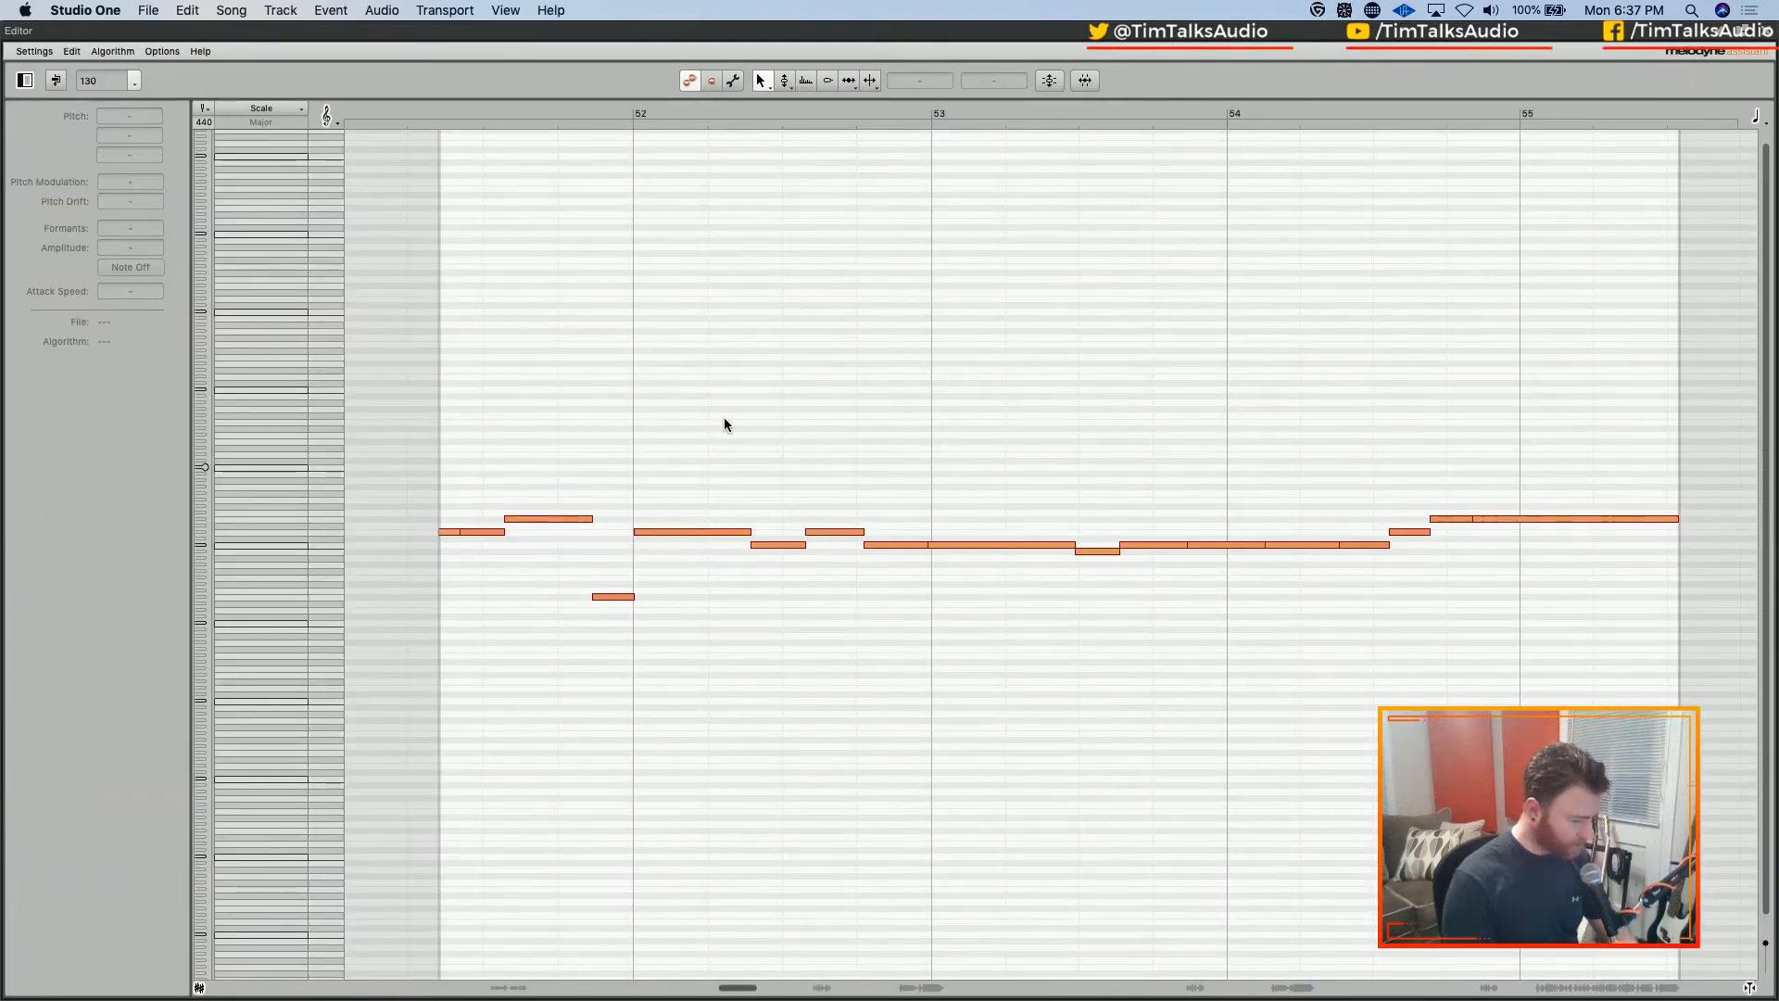
right_click(553, 360)
click(555, 405)
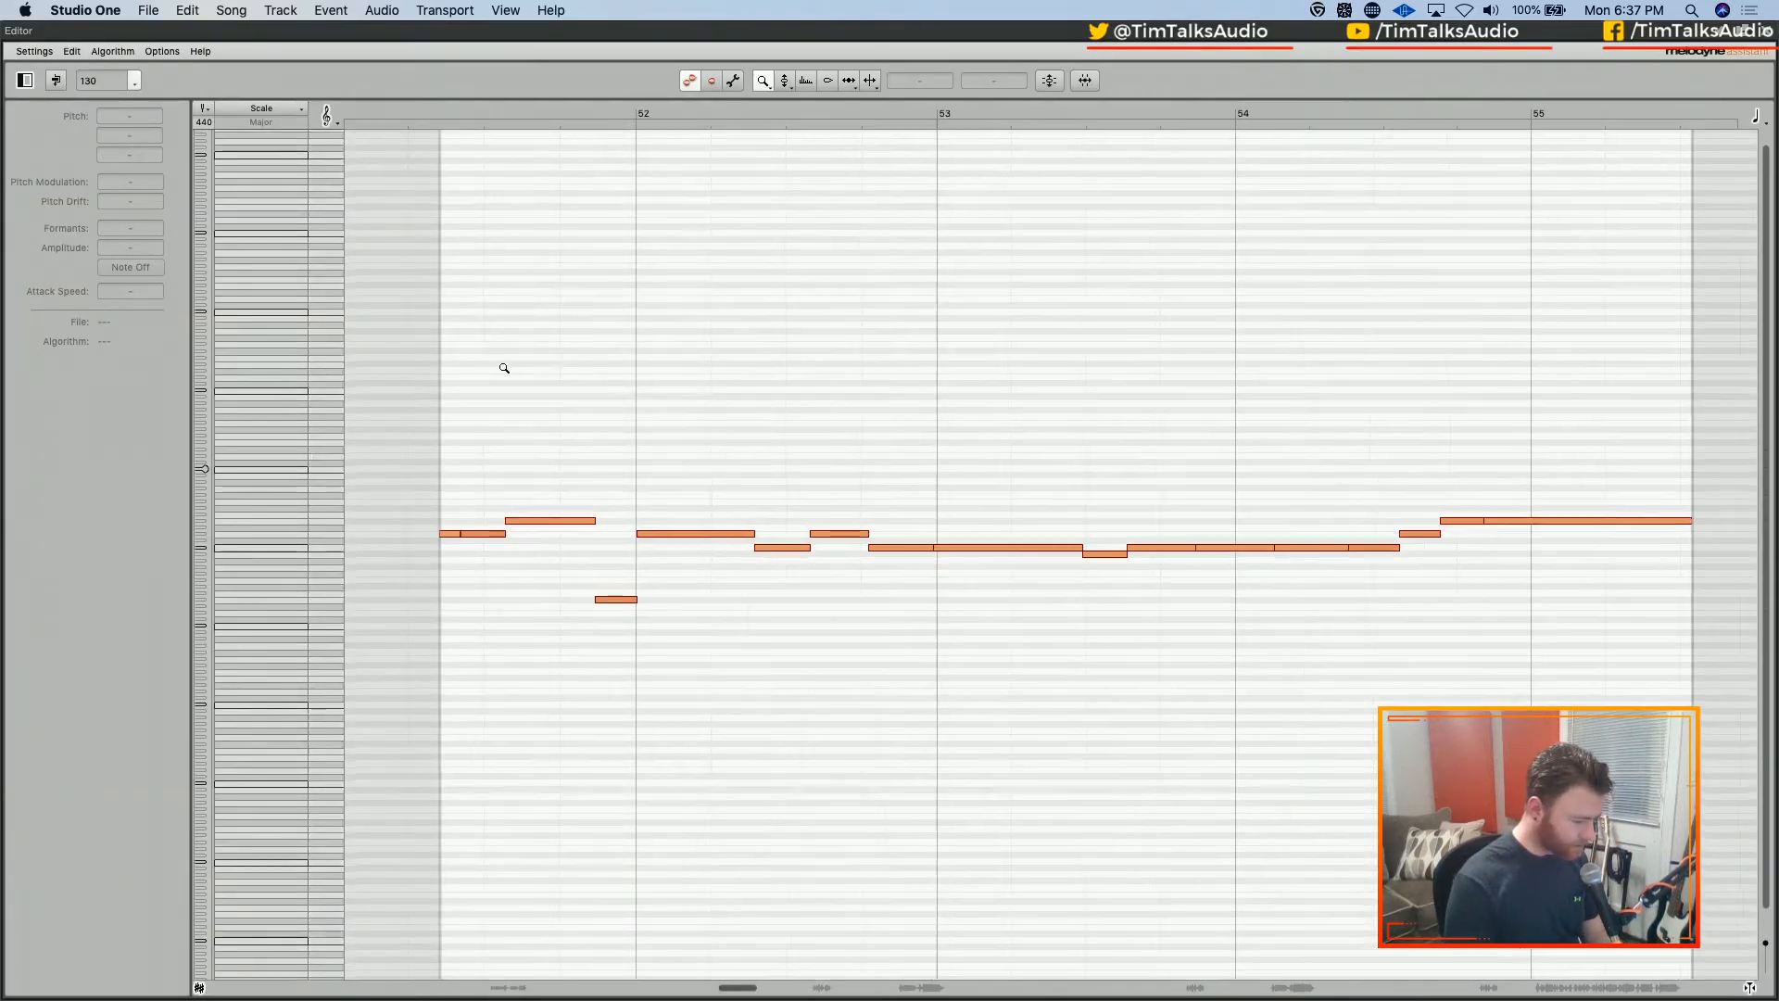
drag(500, 369, 649, 466)
scroll(648, 442, down, 5)
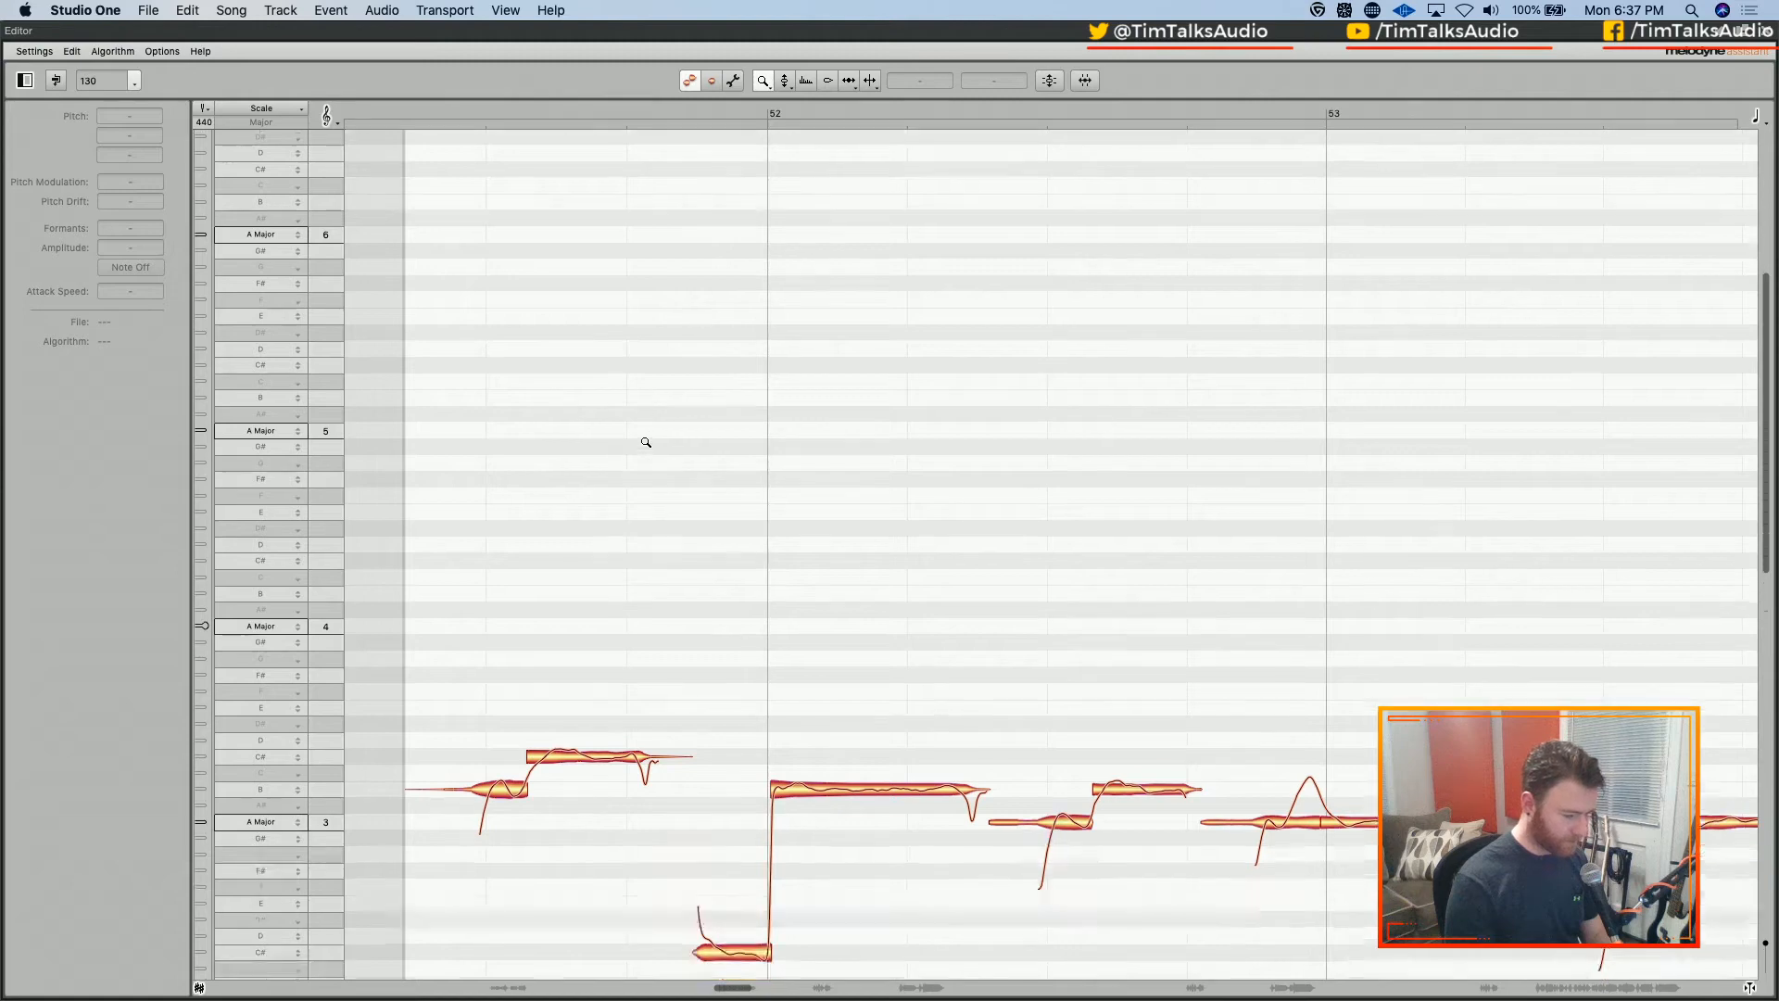
drag(847, 424, 731, 421)
right_click(731, 421)
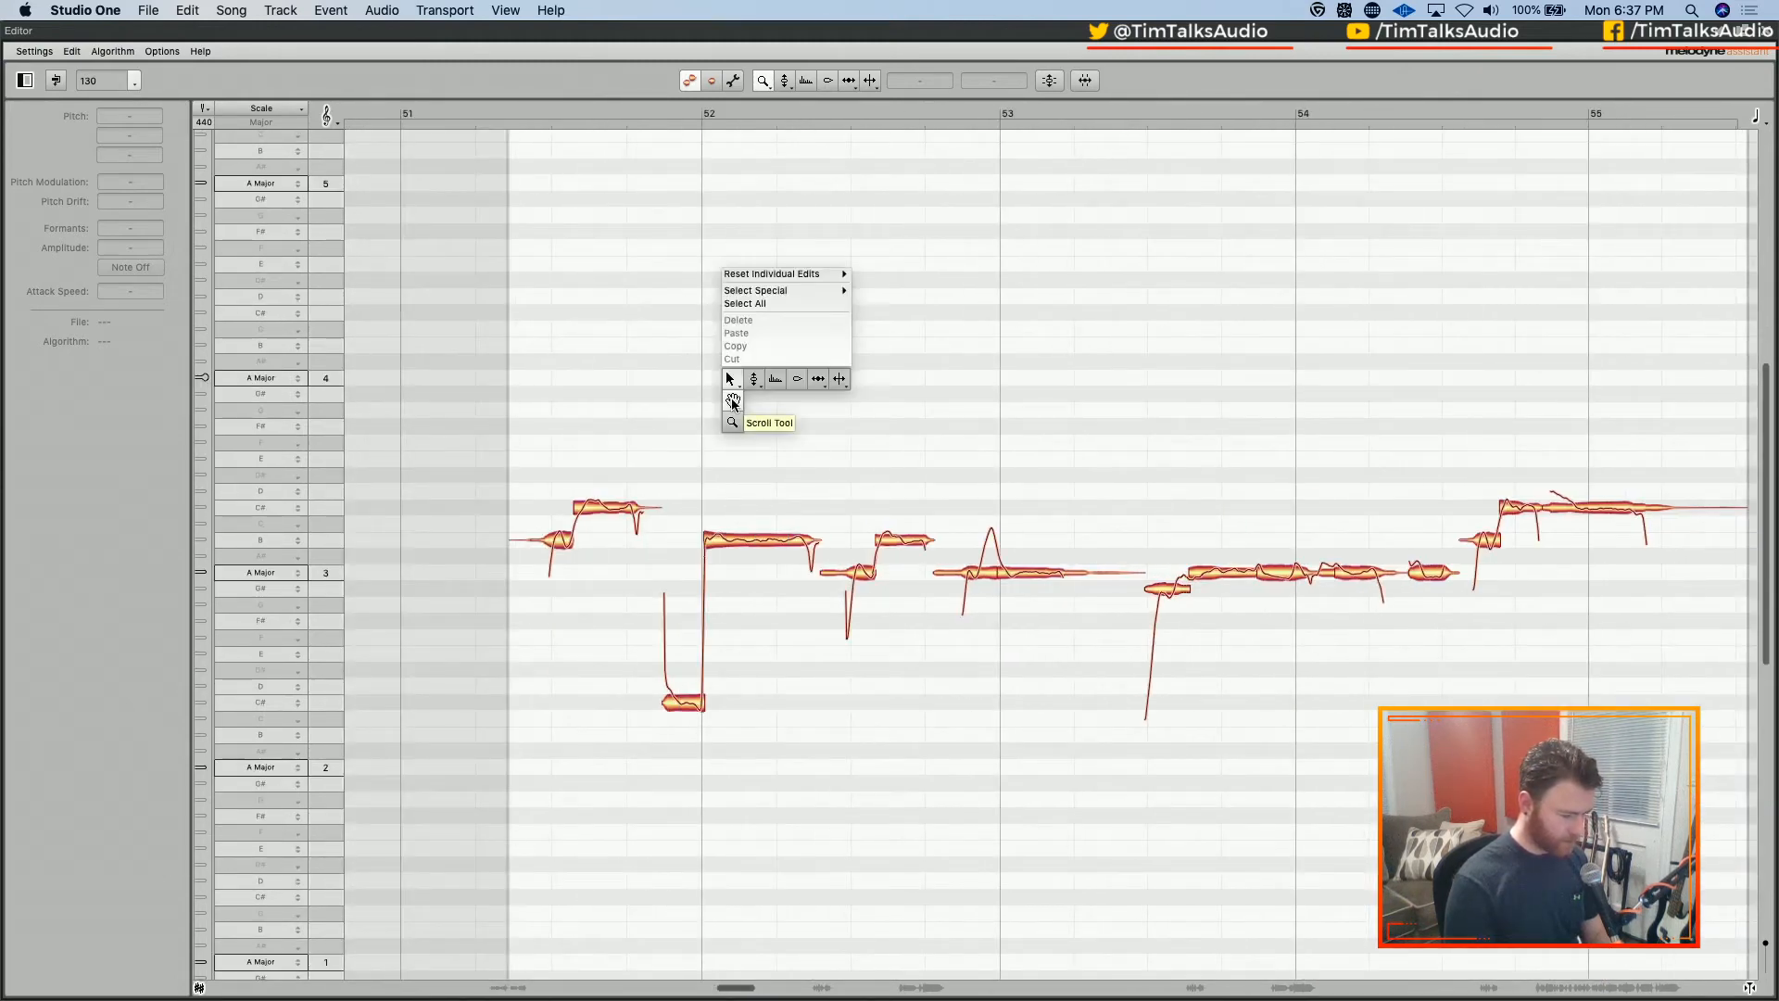
click(733, 400)
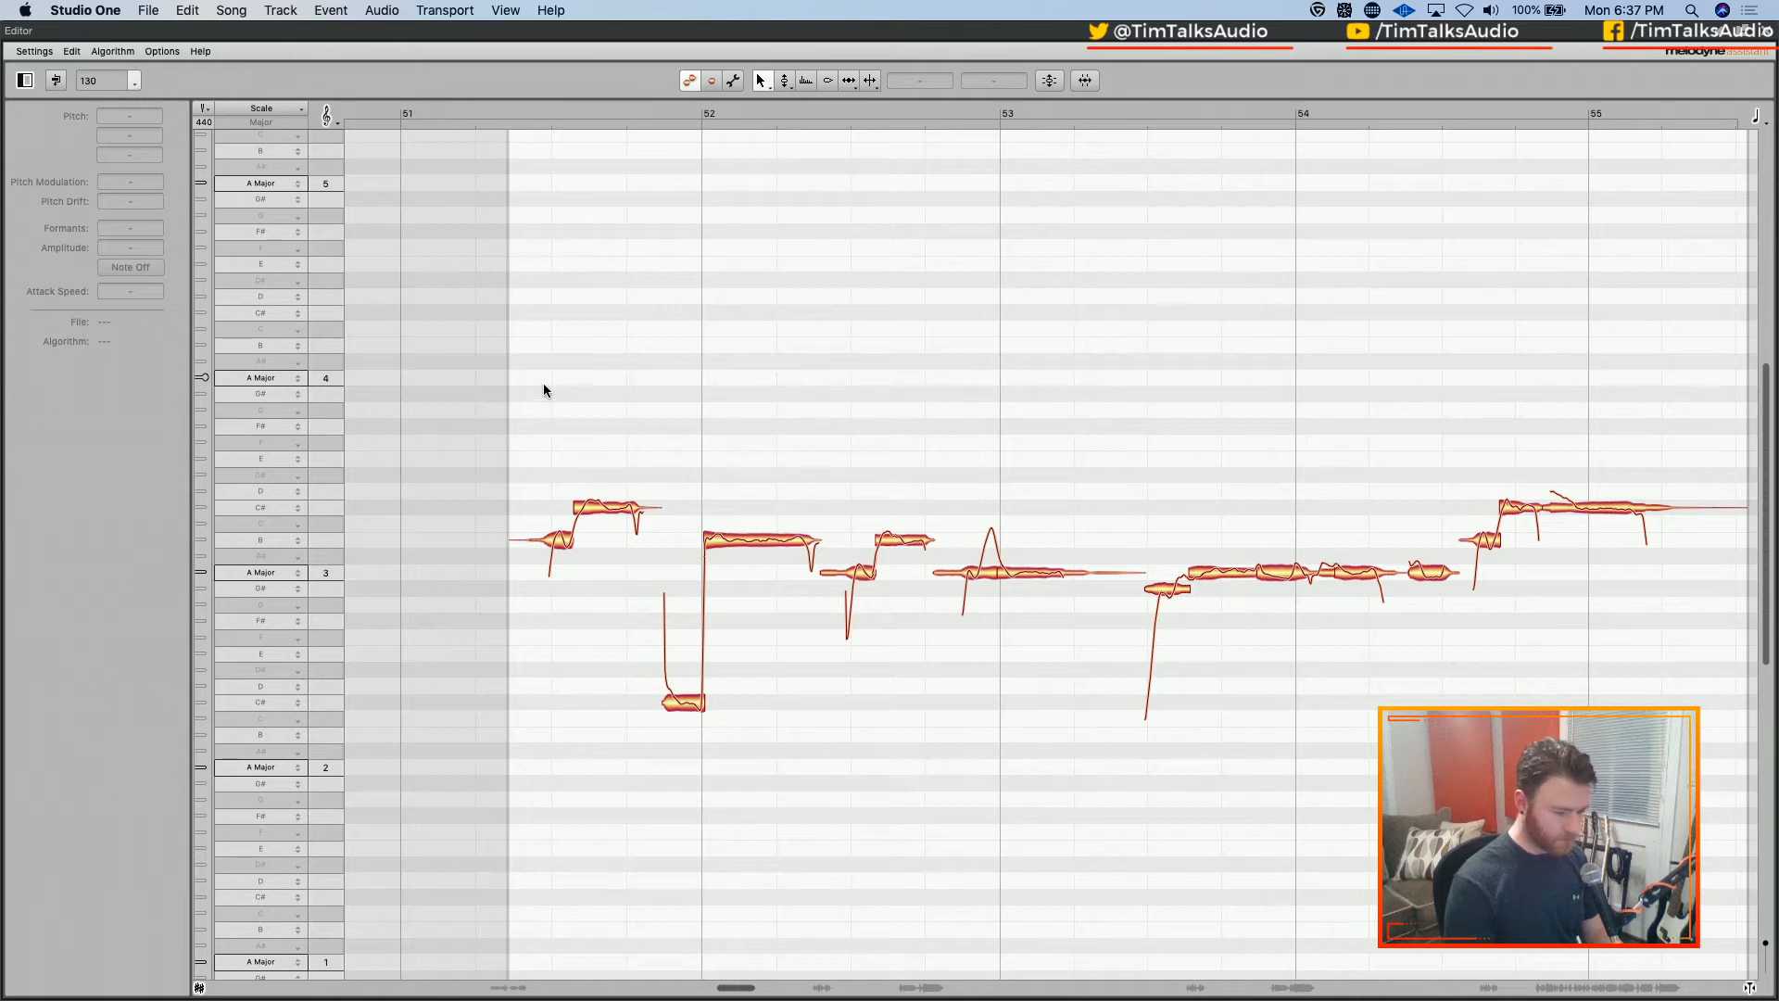
Correct the pitch of all Harm 1(7) notes with pitch center at 100% and pitch drift at 0%
drag(544, 385, 1464, 817)
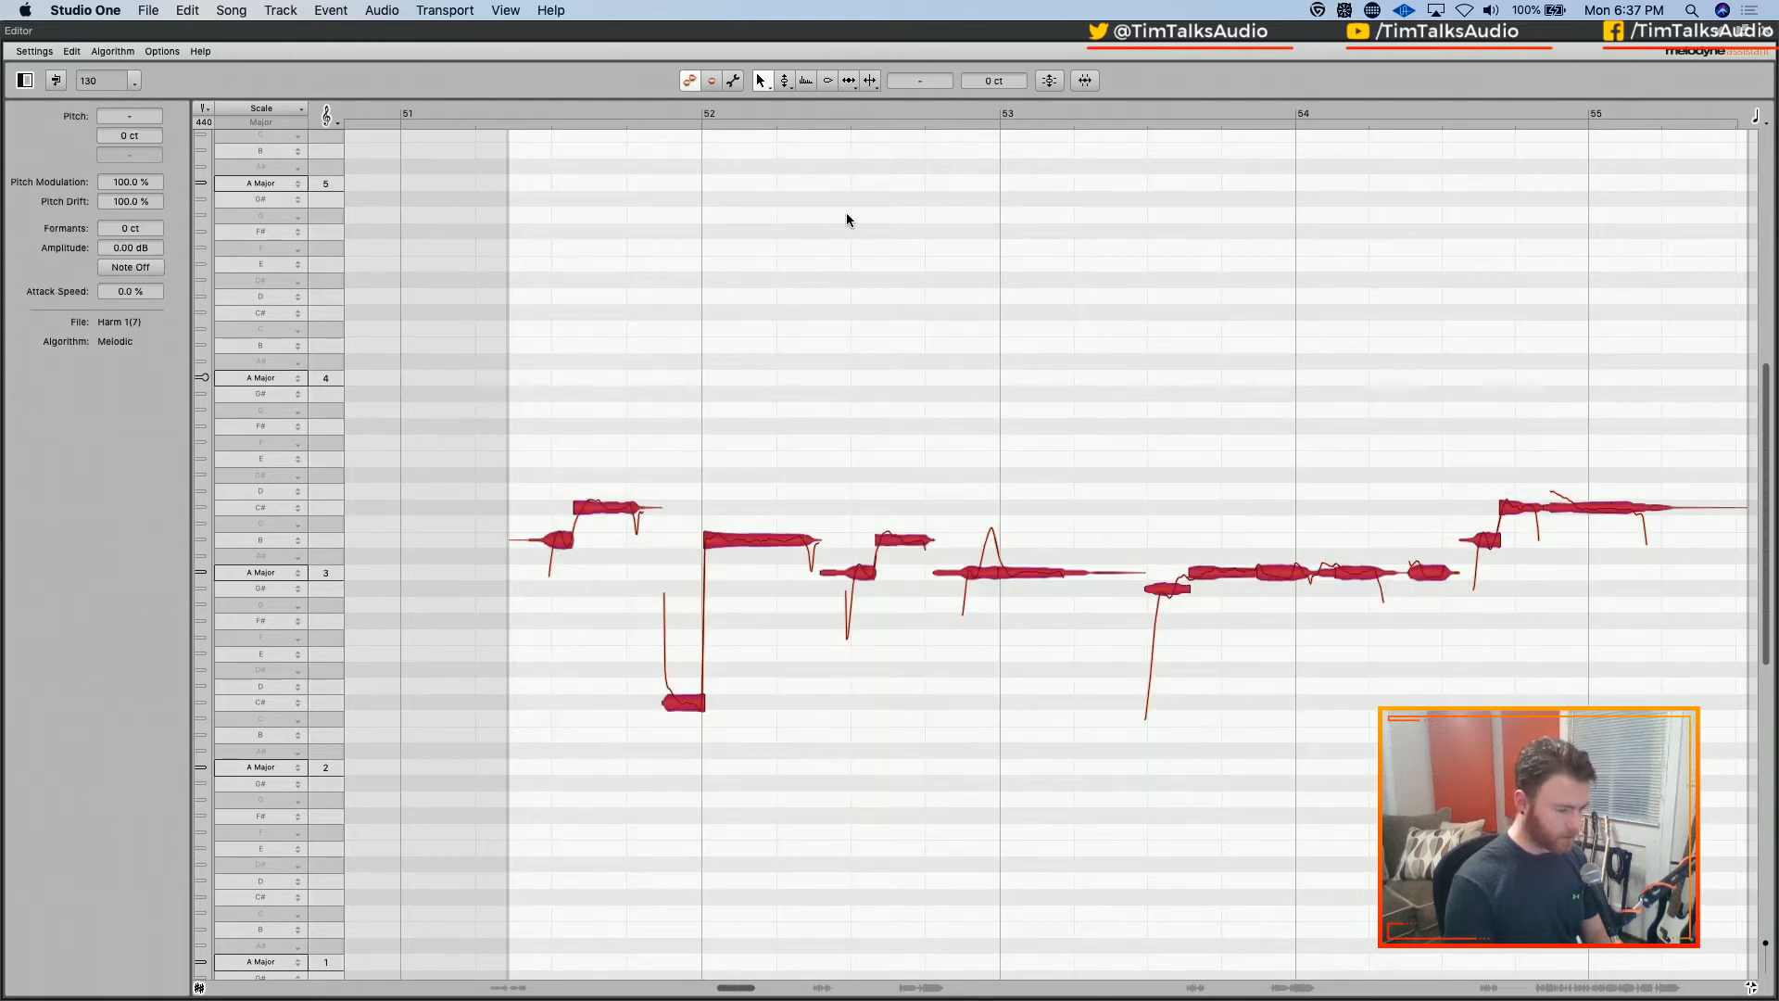
click(1049, 80)
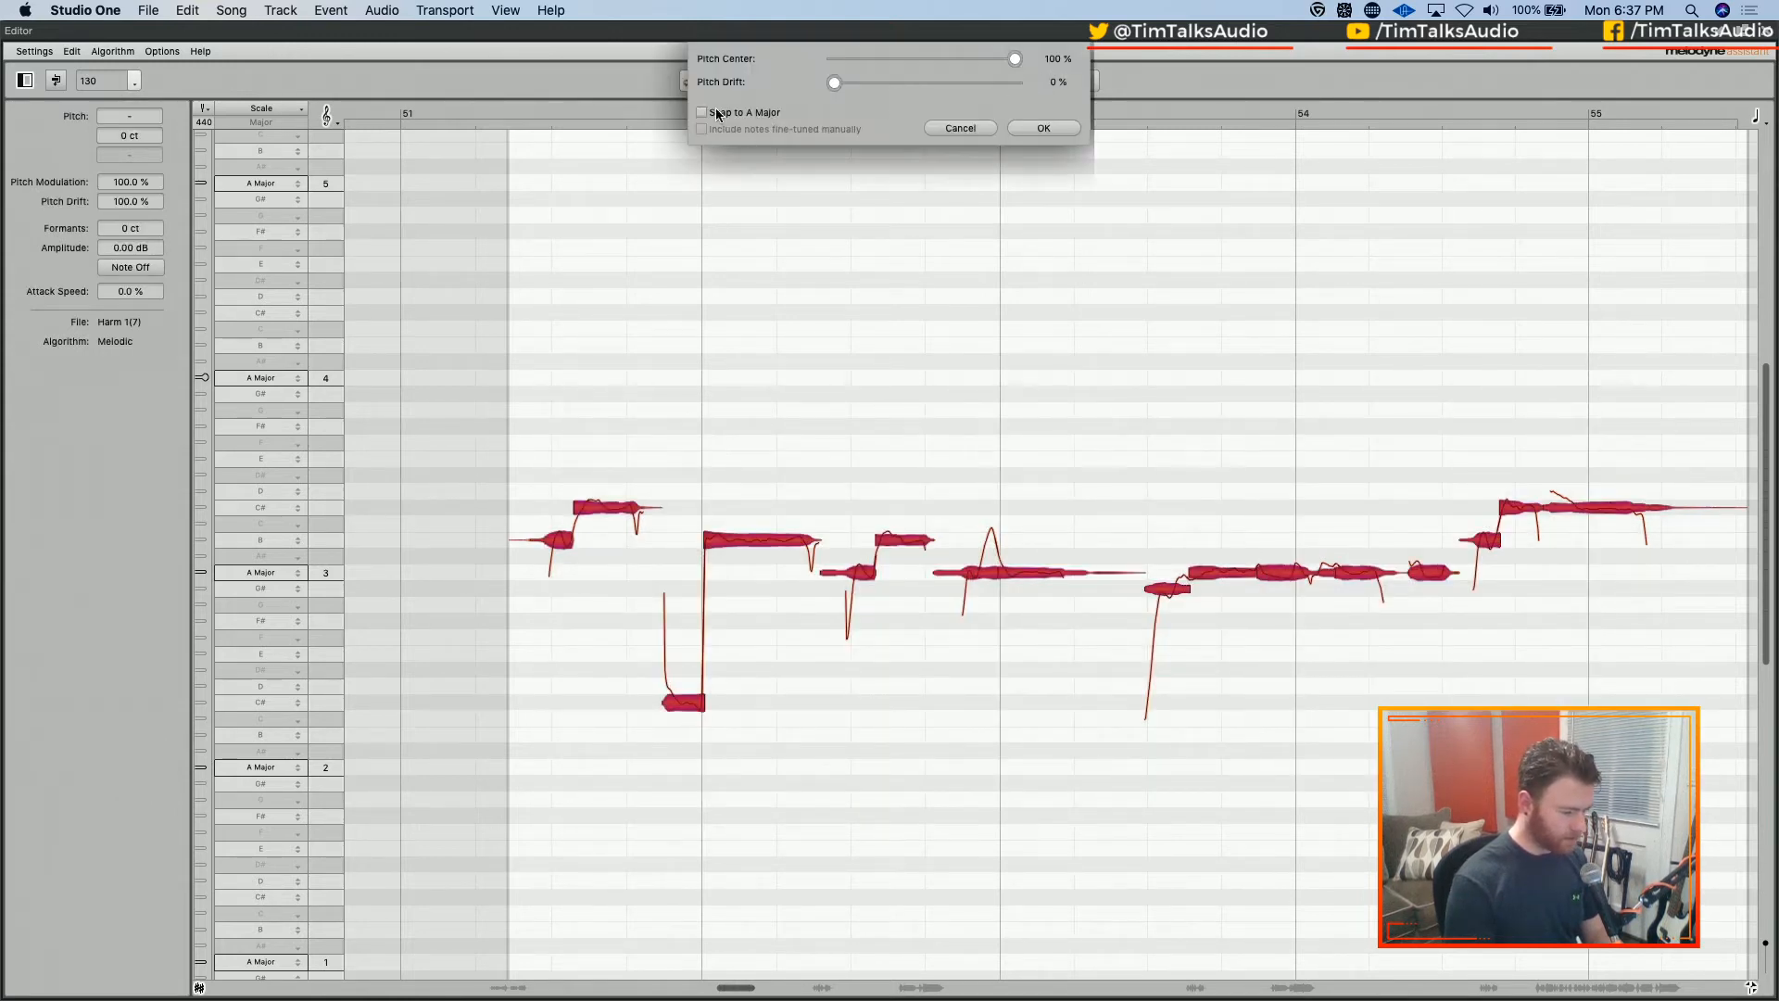
click(1043, 129)
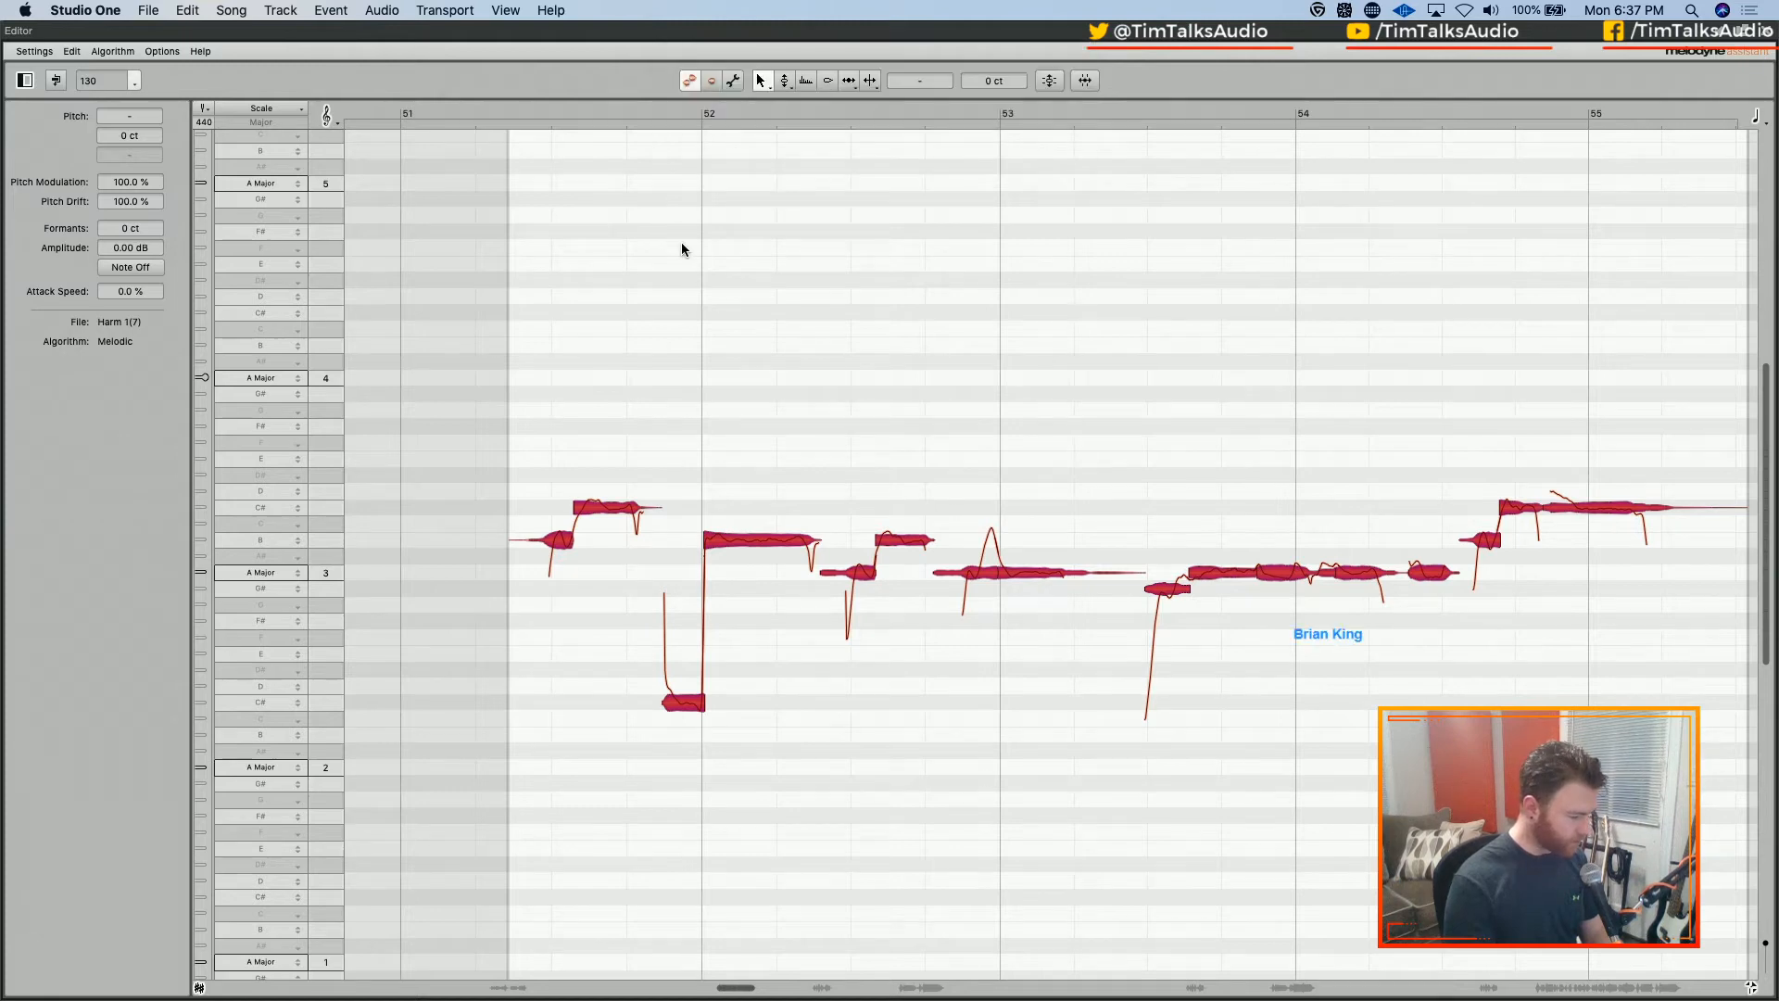
Play back the corrected harmony from just before its first note, then audition it from the middle of bar 53
click(481, 113)
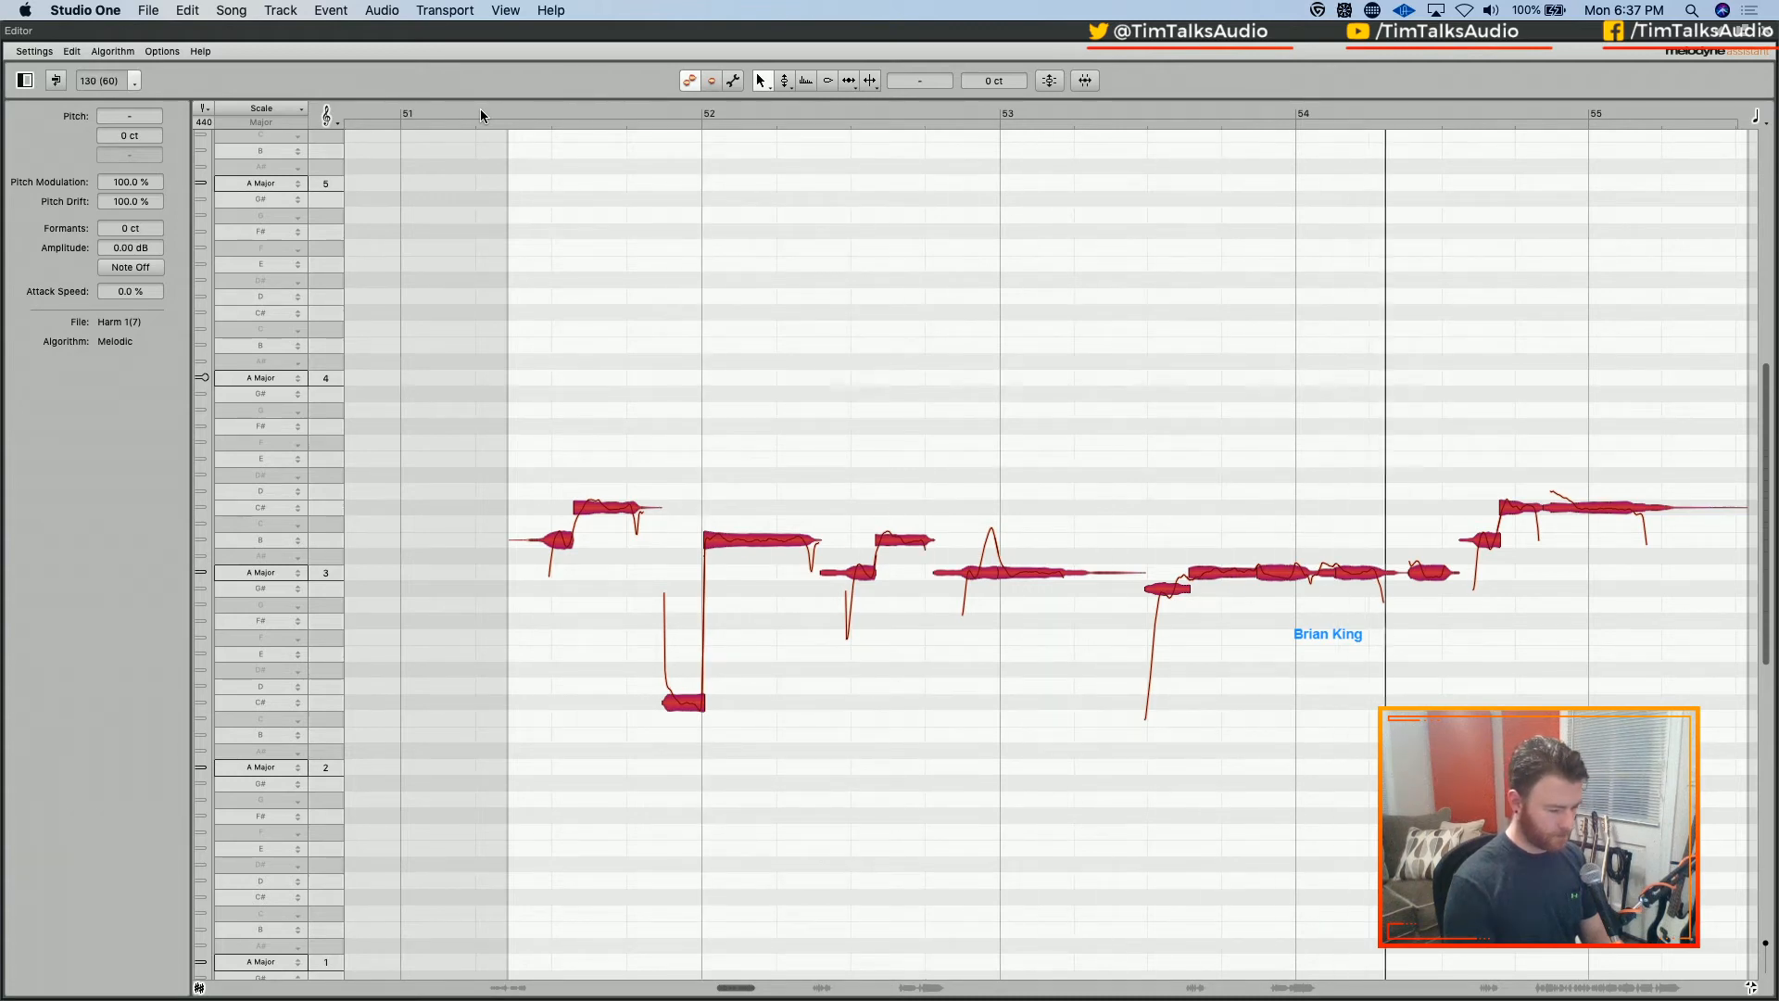
key(space)
click(1120, 112)
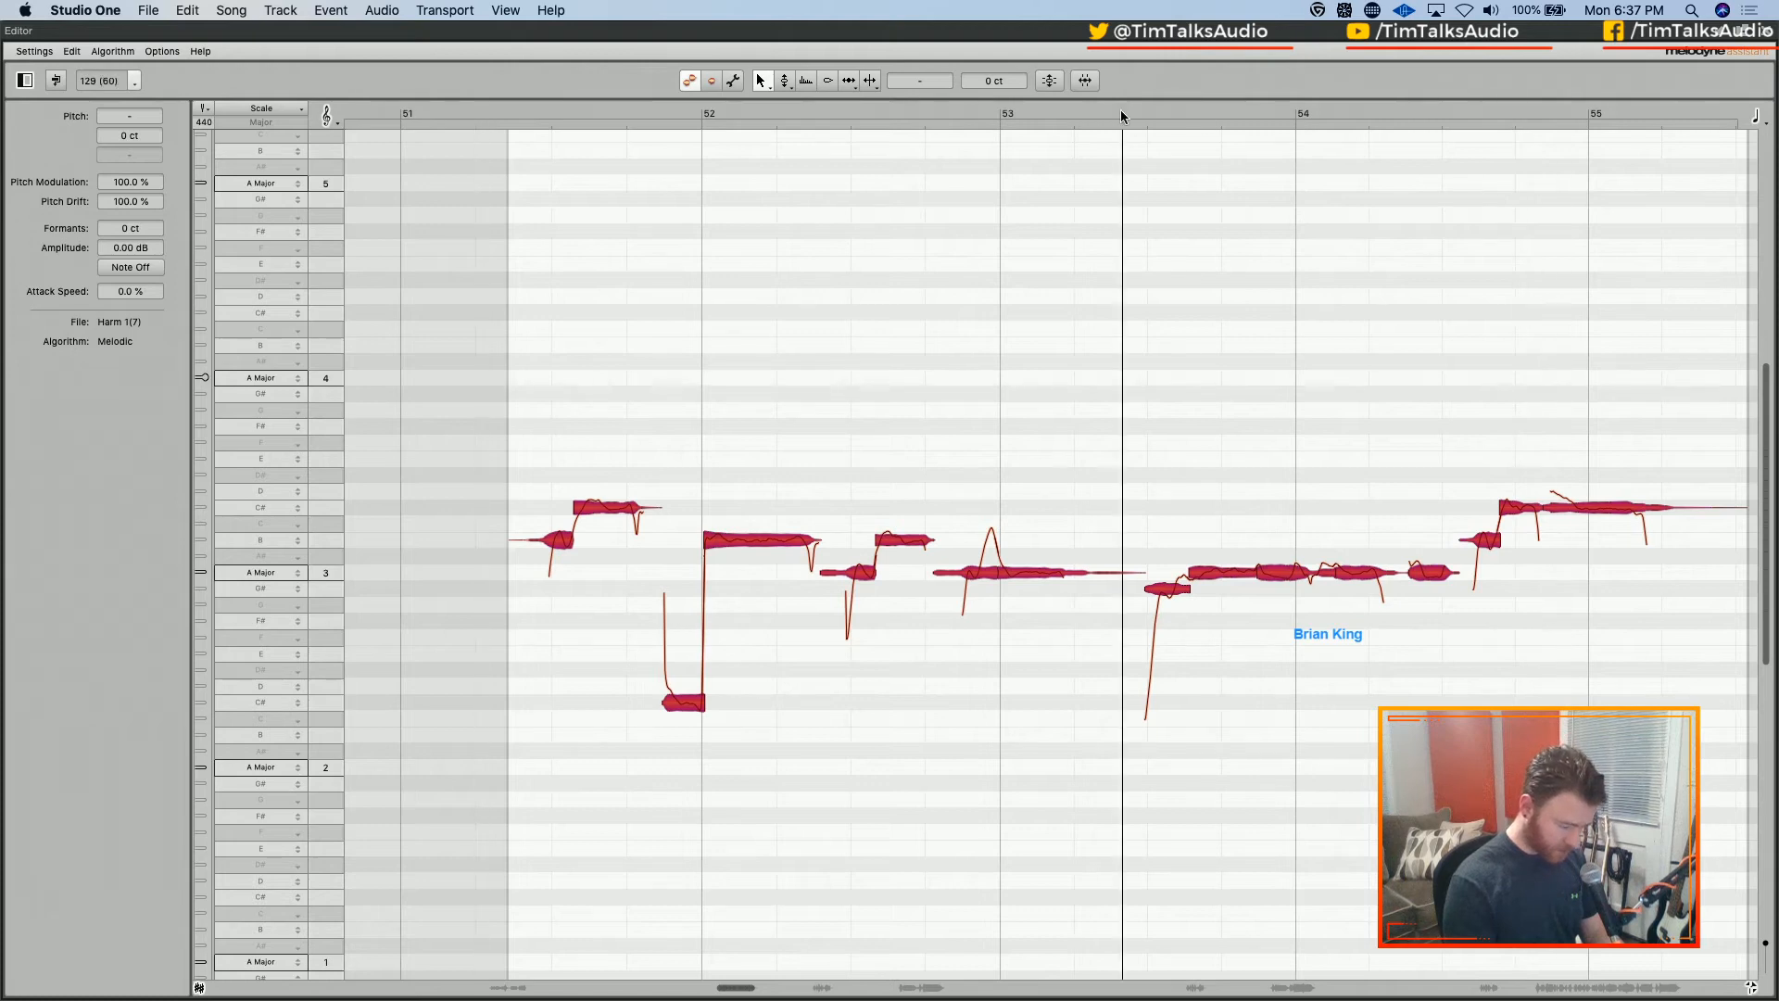
key(space)
key(space)
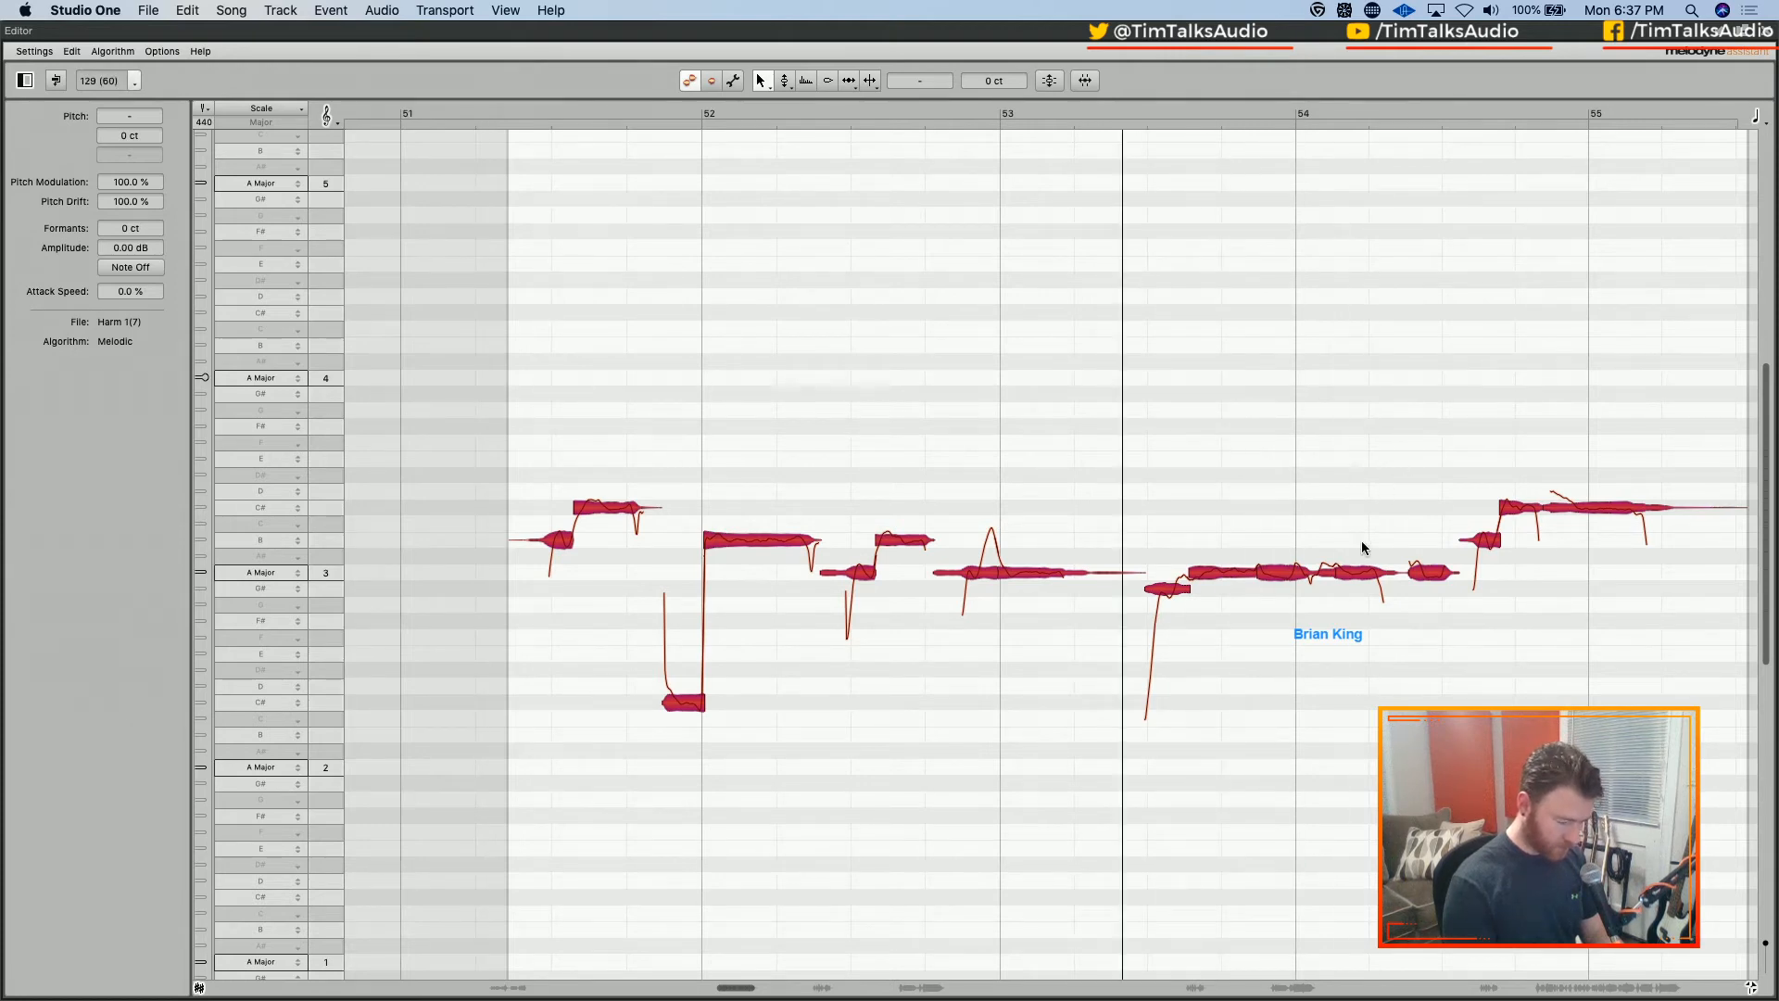
Try lowering the two A3 notes around the start of bar 54 to G#3 and listen to the phrase
click(1353, 540)
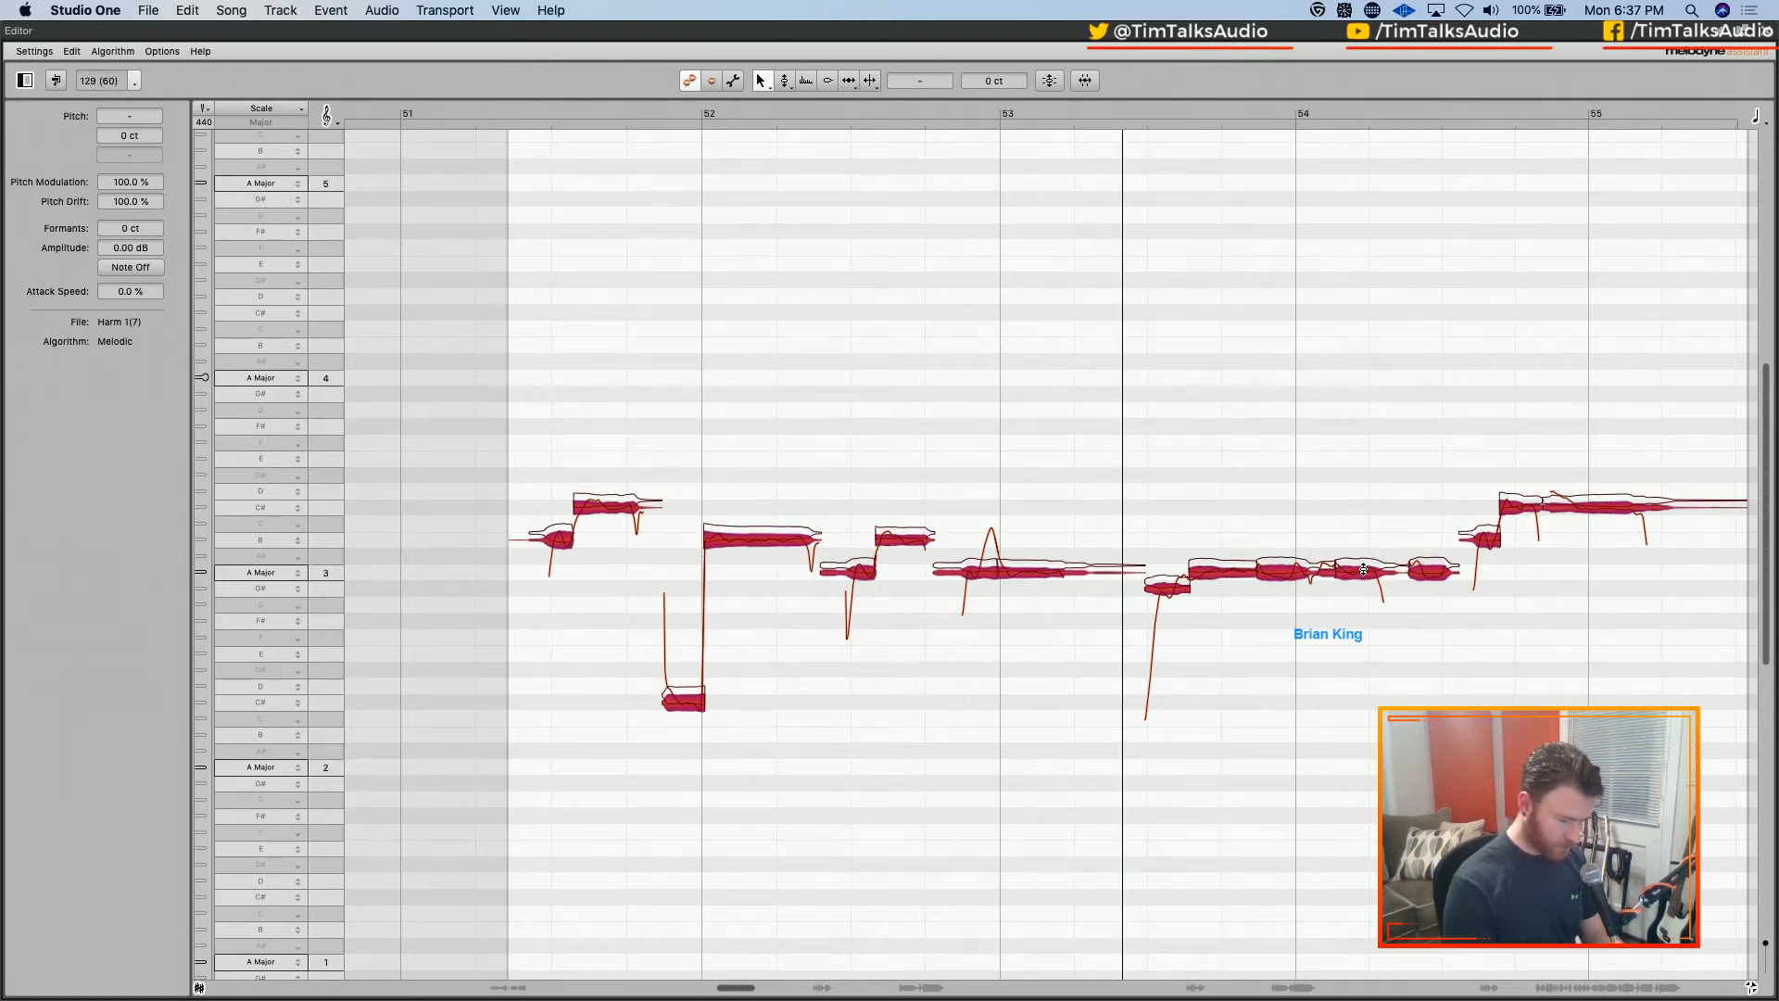
click(1280, 567)
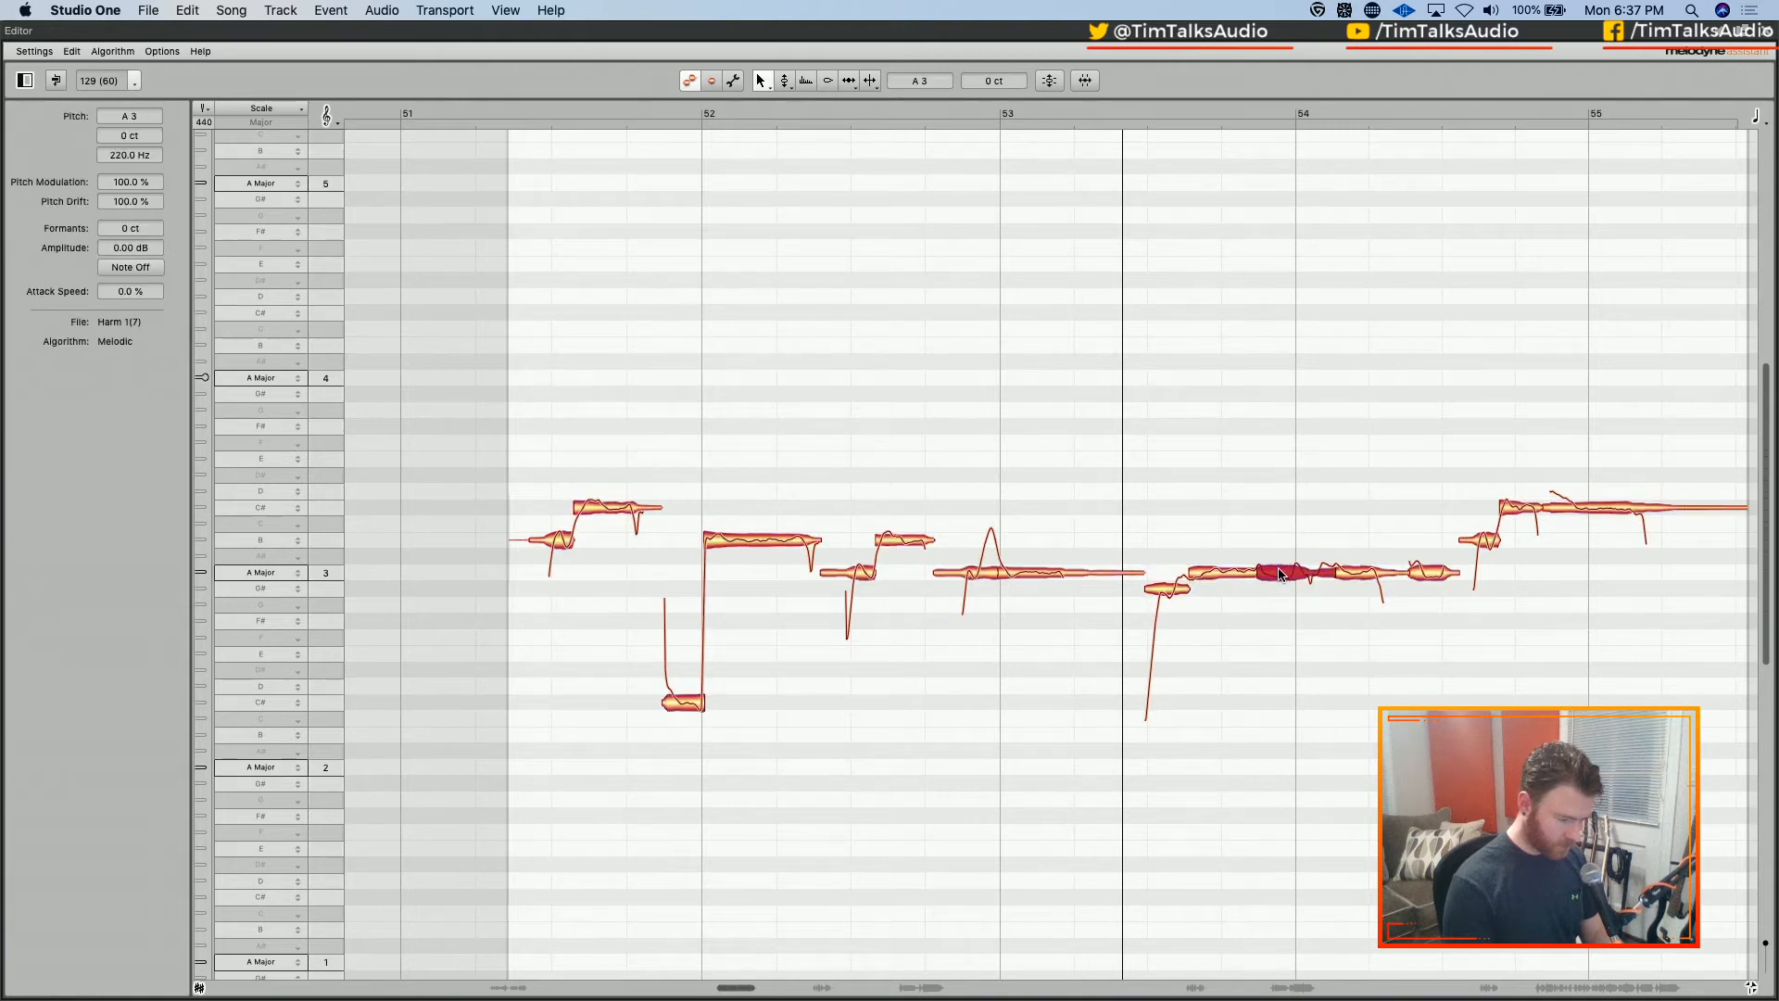
click(1346, 567)
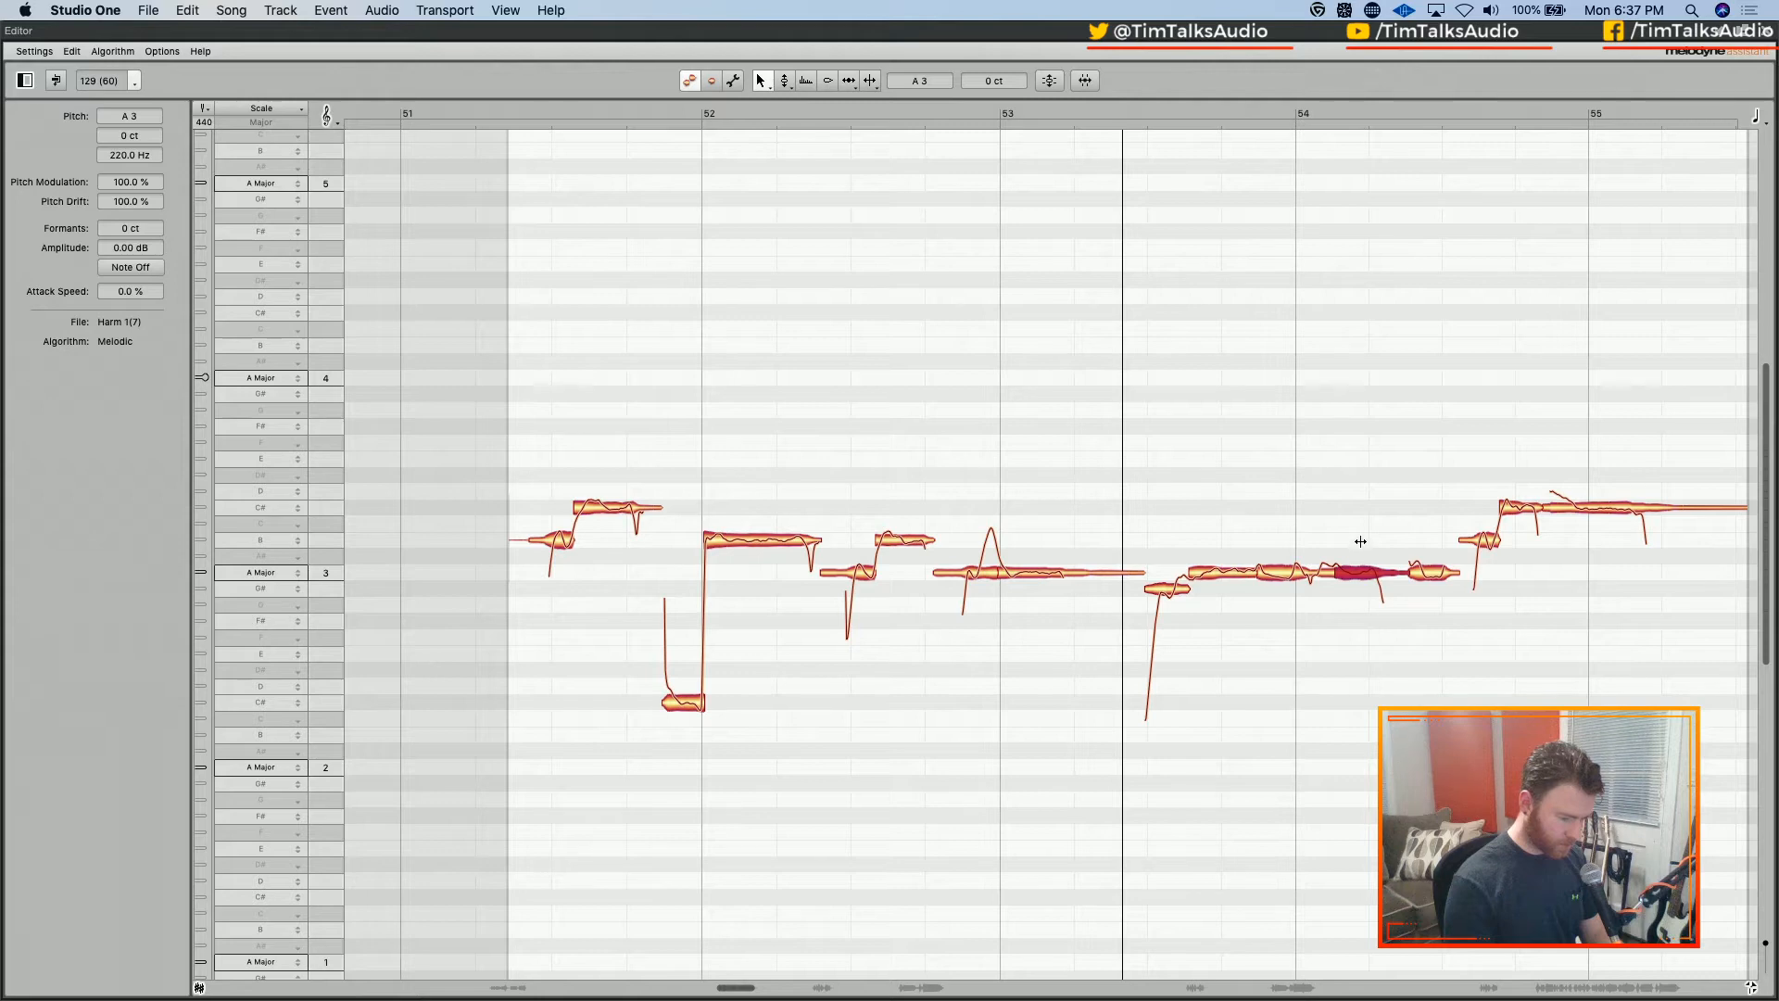
scroll(1359, 521, left, 5)
scroll(1323, 514, right, 5)
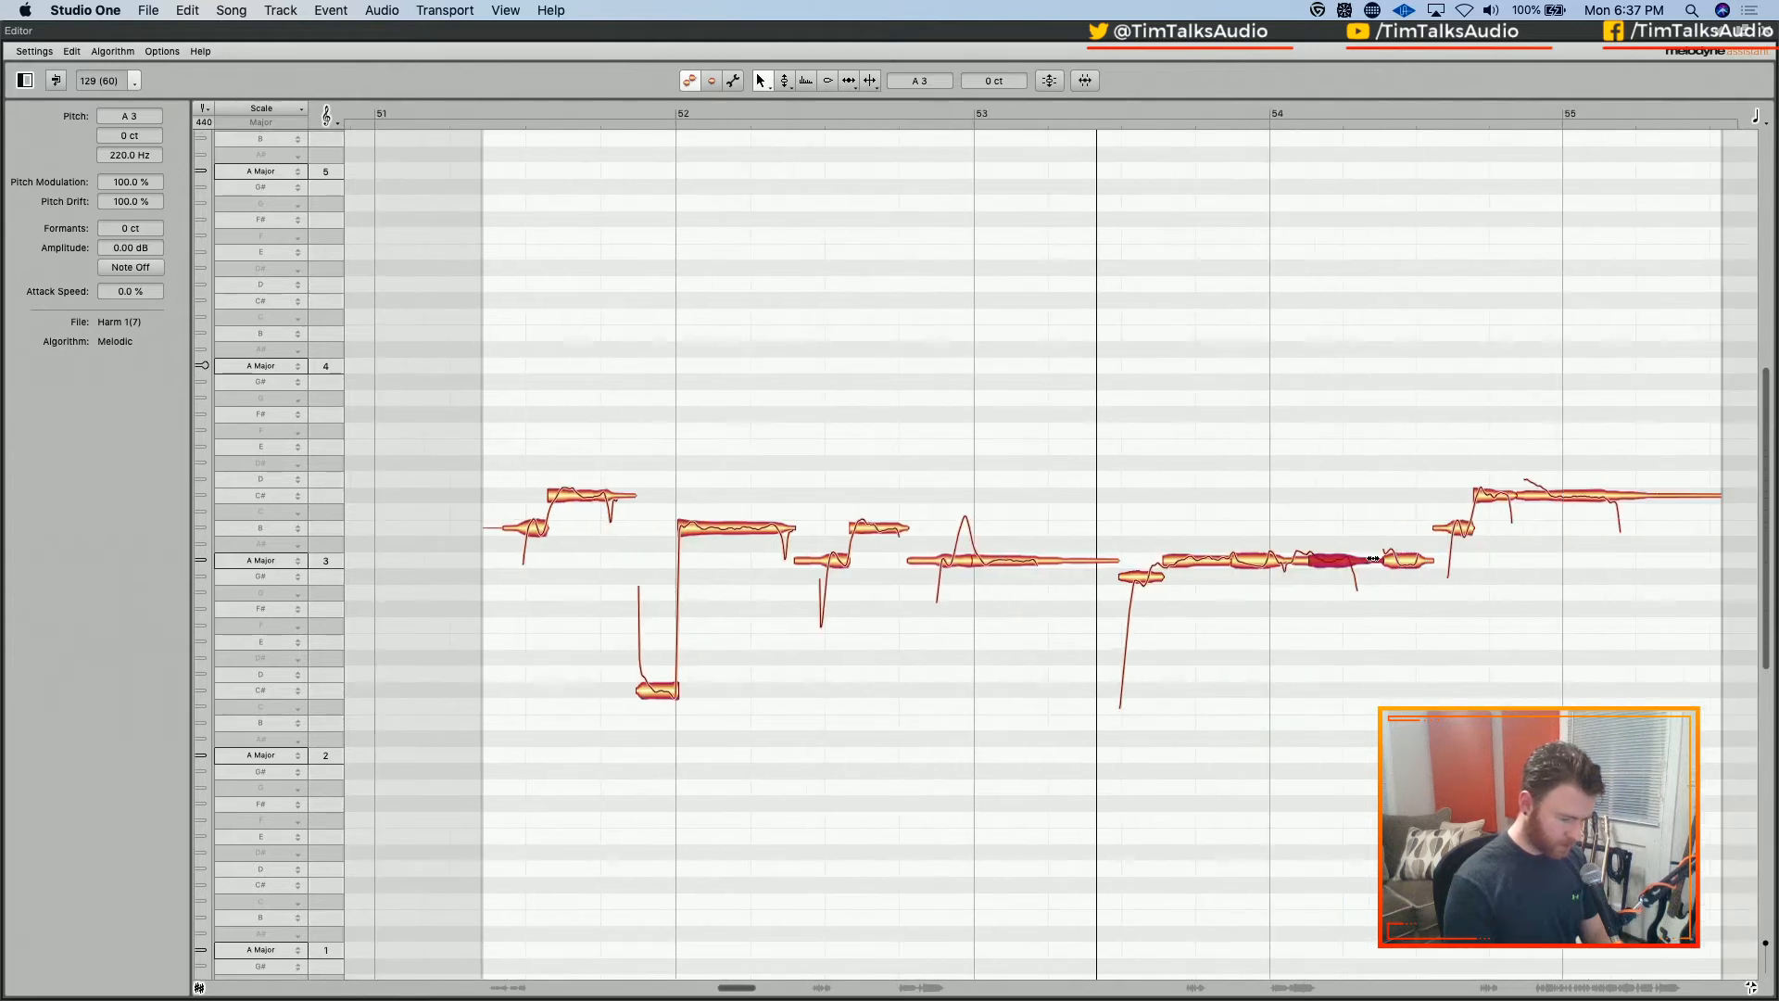
mouse_move(1343, 561)
mouse_down()
mouse_move(1341, 545)
mouse_move(1341, 594)
mouse_up()
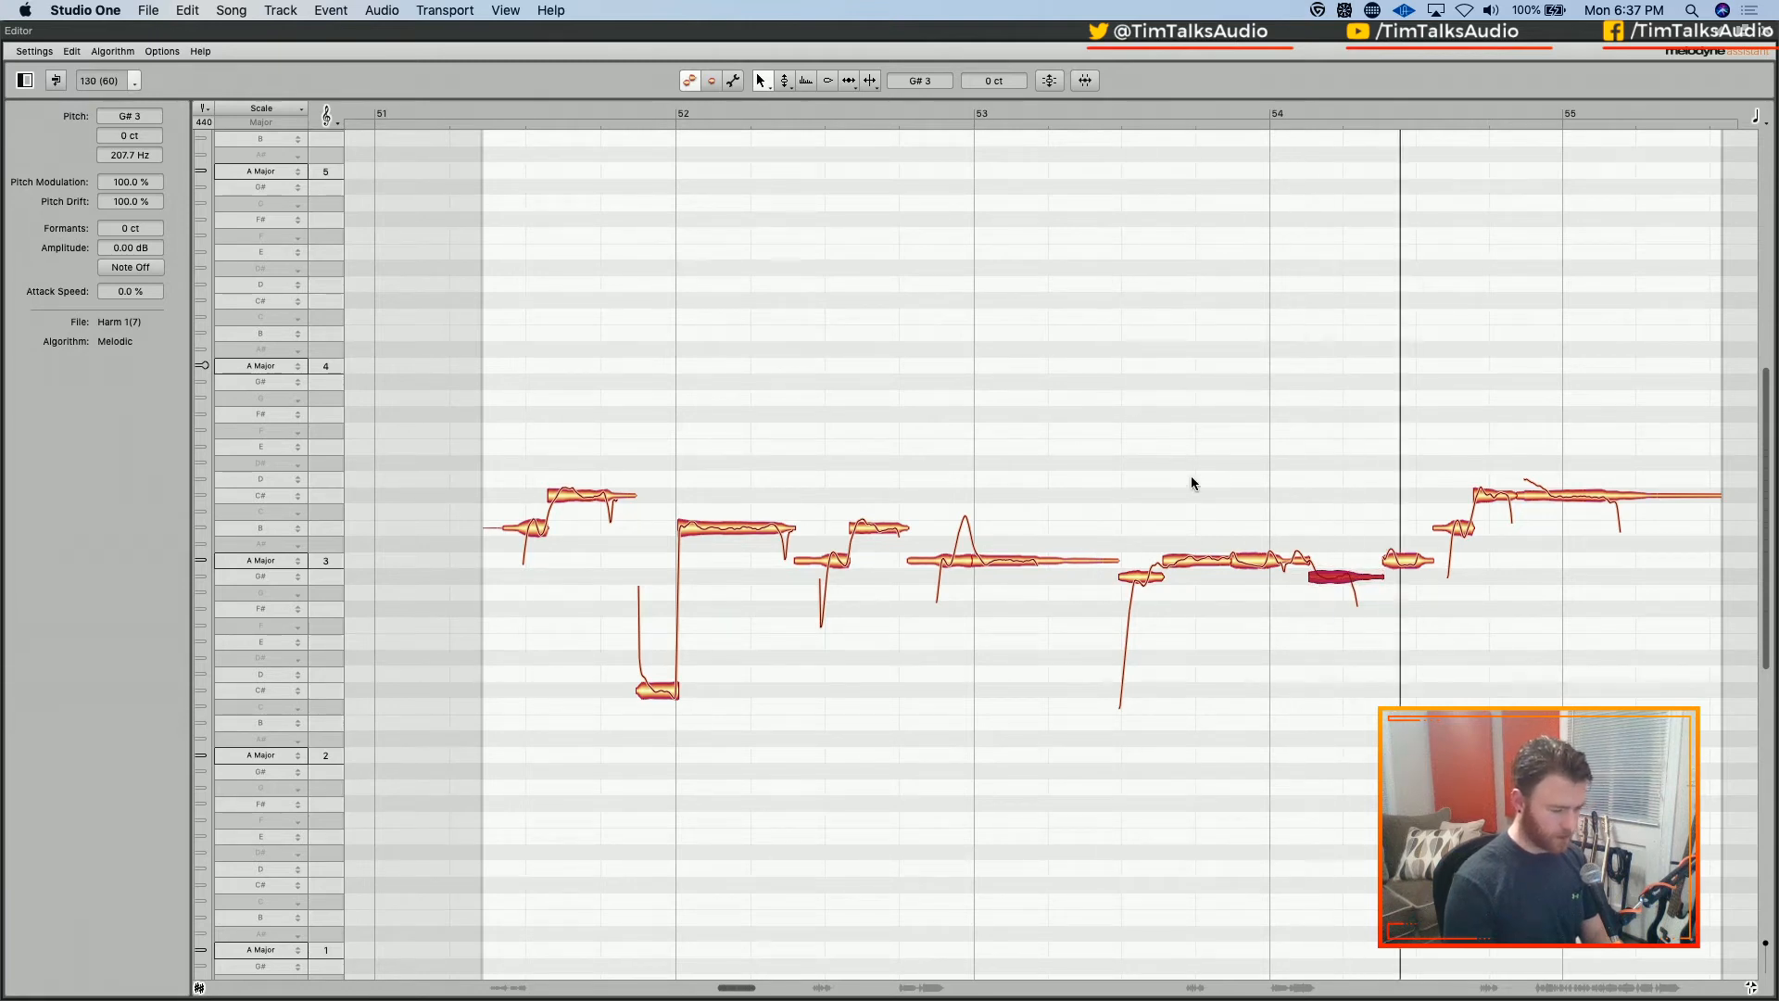
key(space)
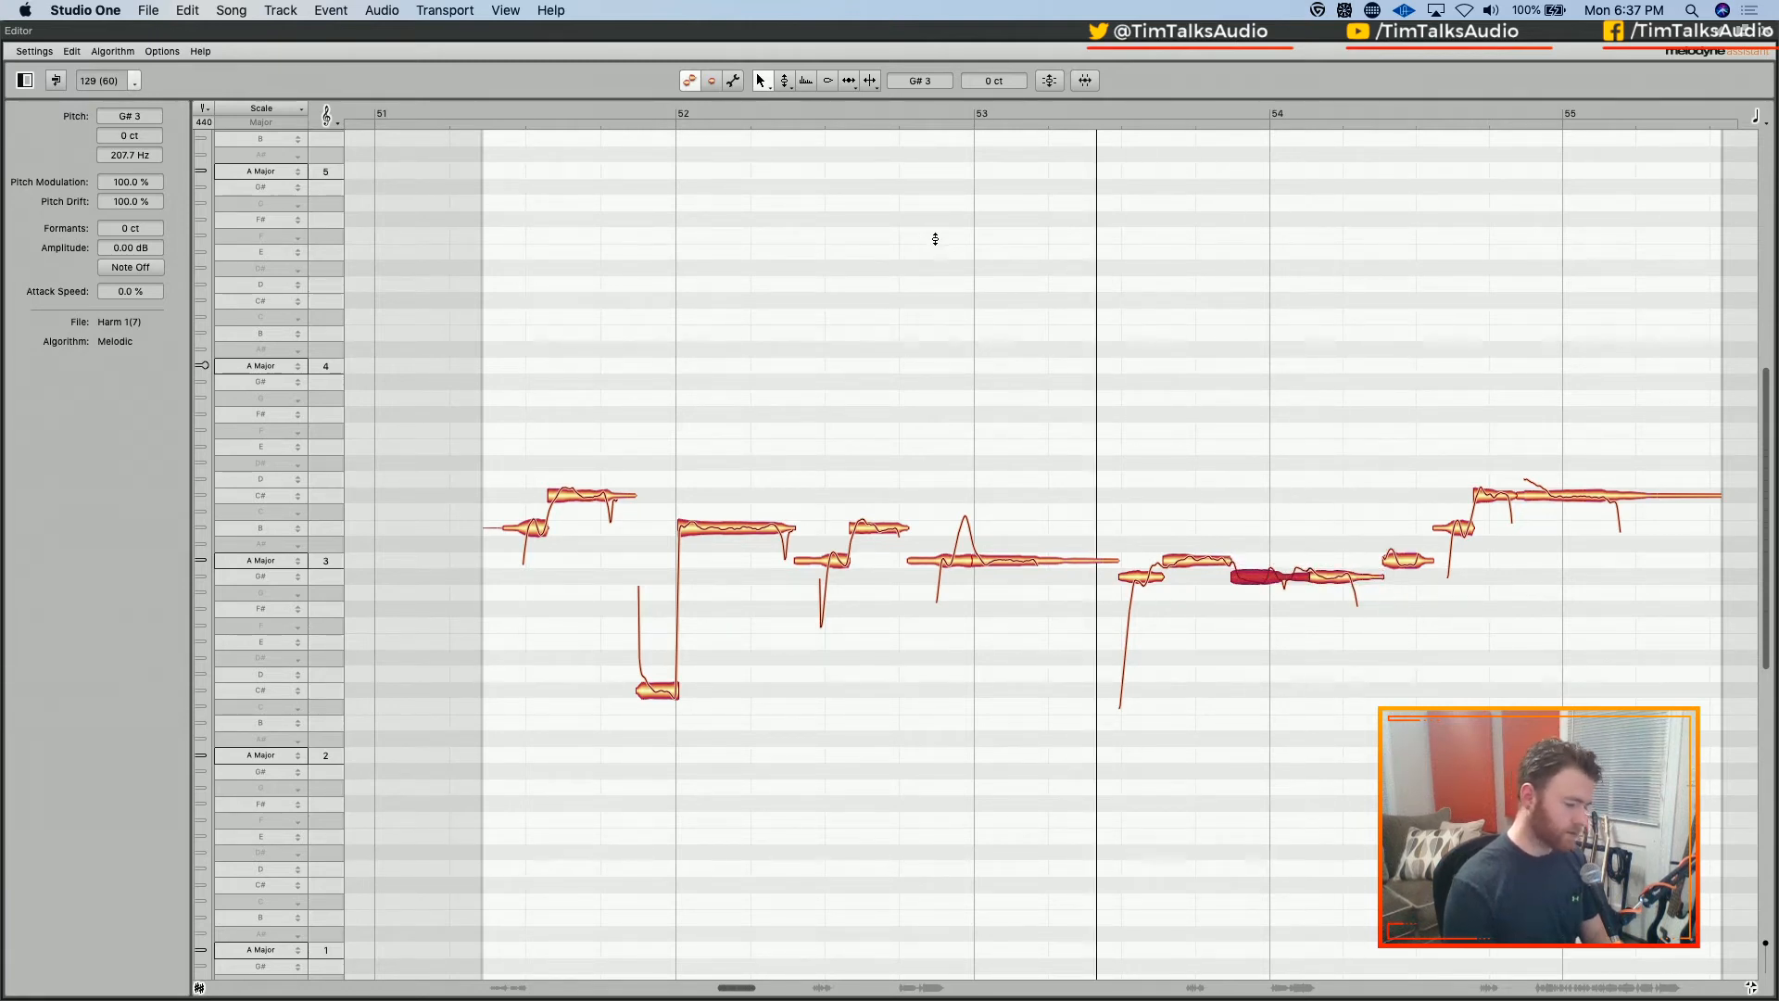
key(space)
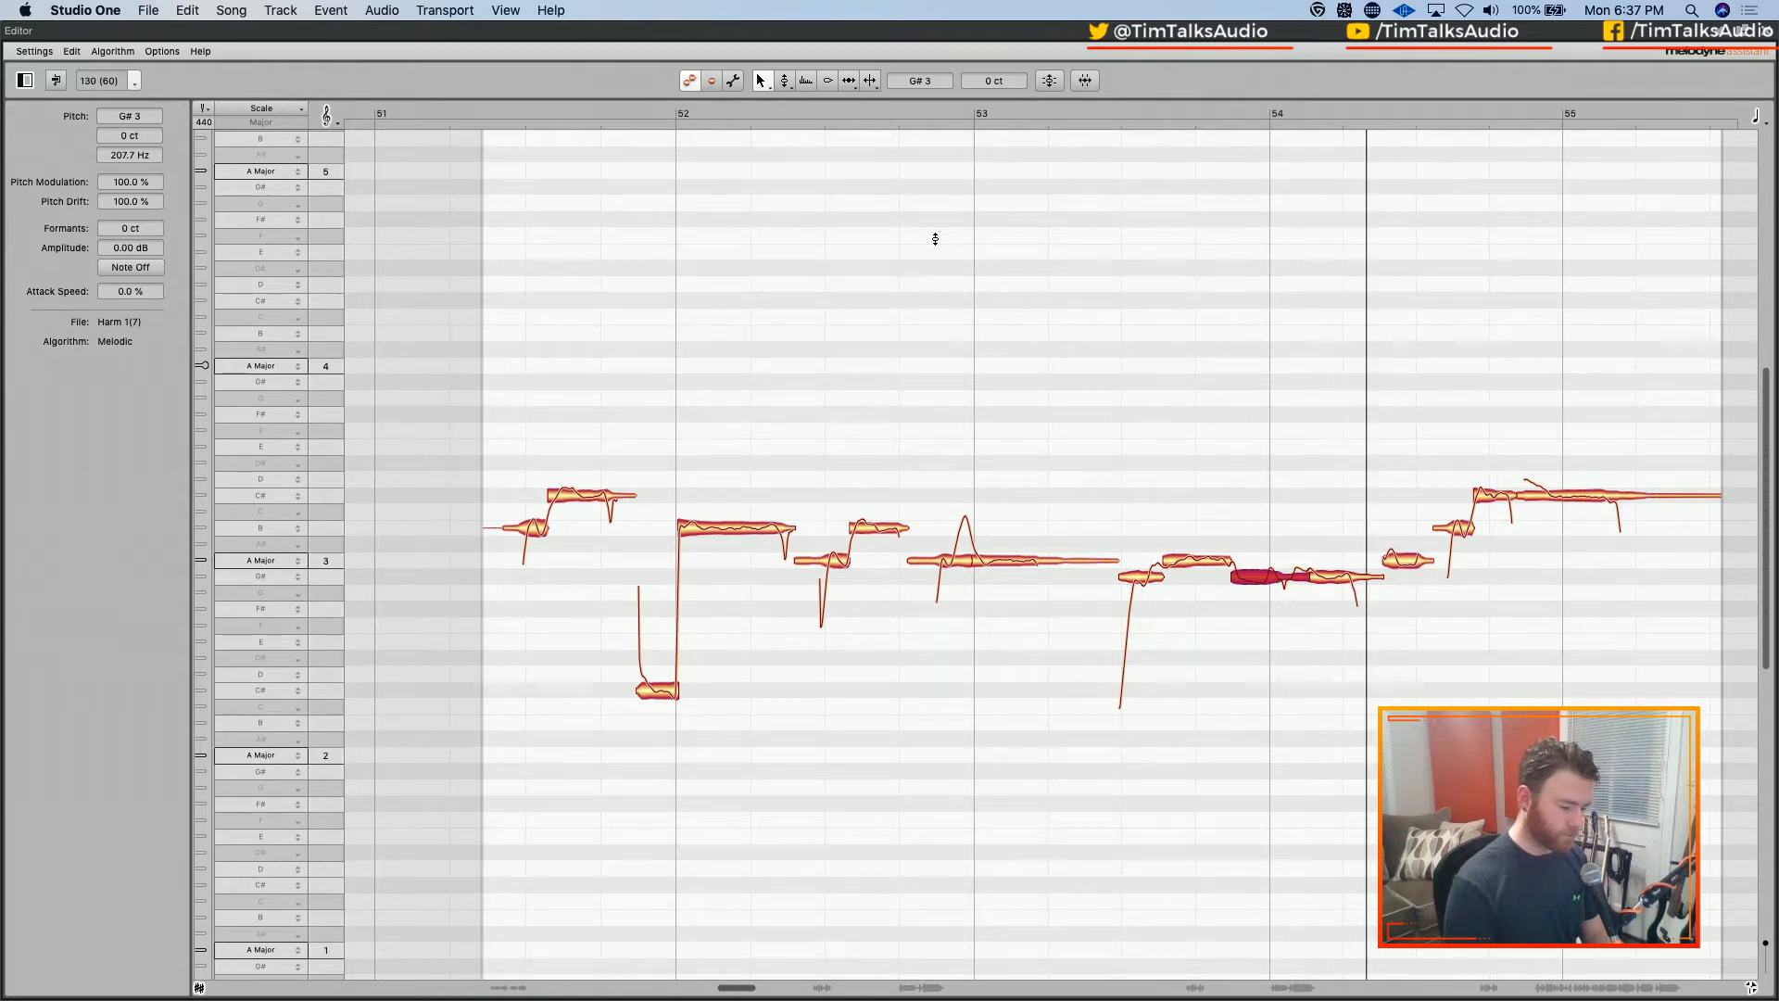
key(space)
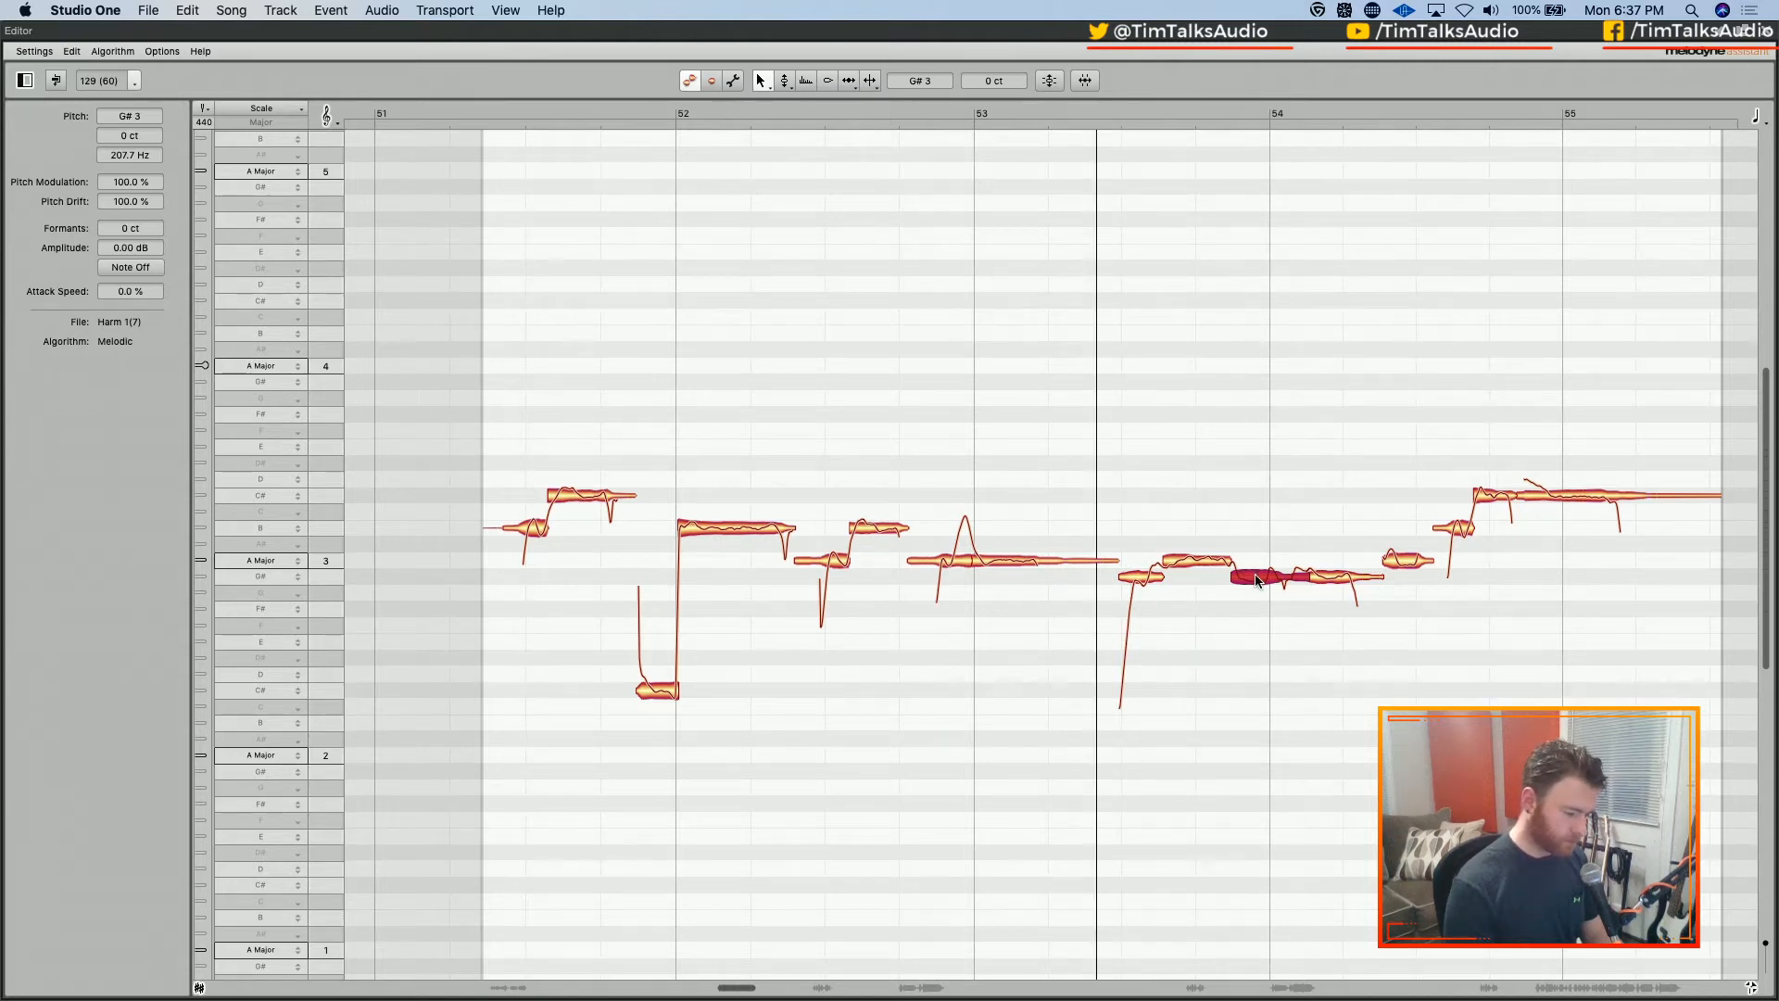
Return the two lowered notes around the start of bar 54 to A3 and play the phrase again
drag(1256, 581, 1345, 561)
key(space)
key(space)
key(space)
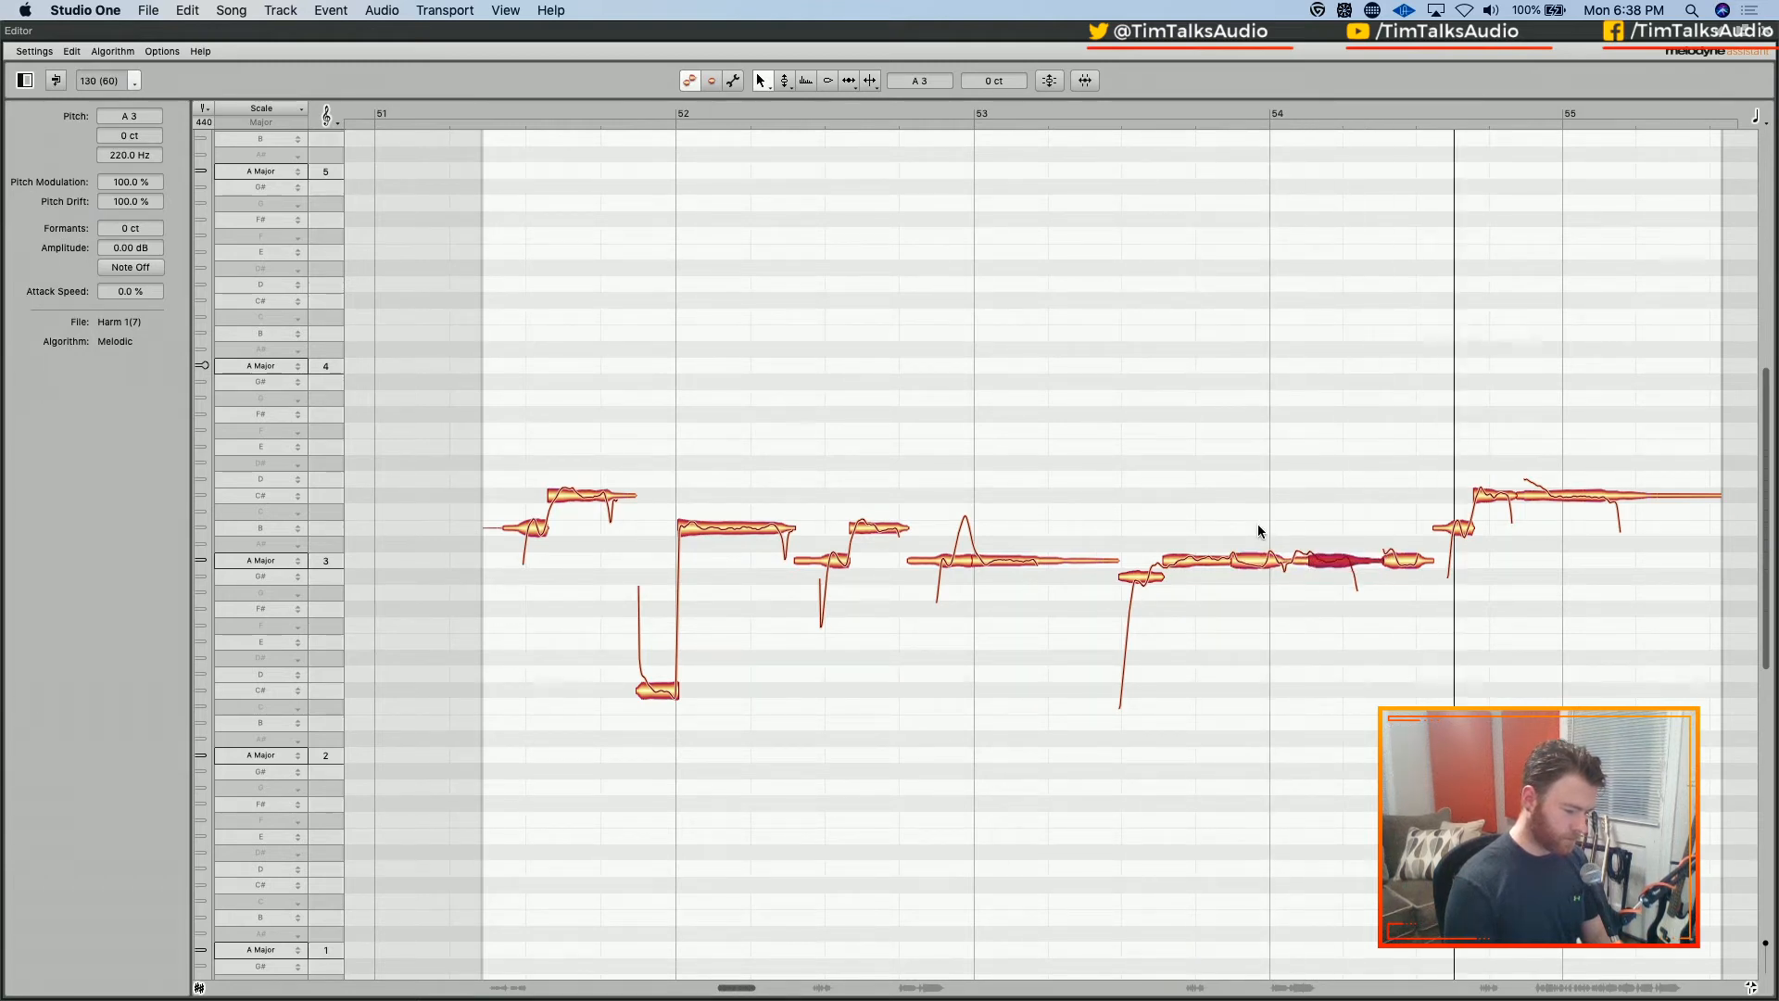
key(space)
Reduce the pitch drift of the two A3 notes around the start of bar 54 to 35.9% and audition the phrase
click(1069, 113)
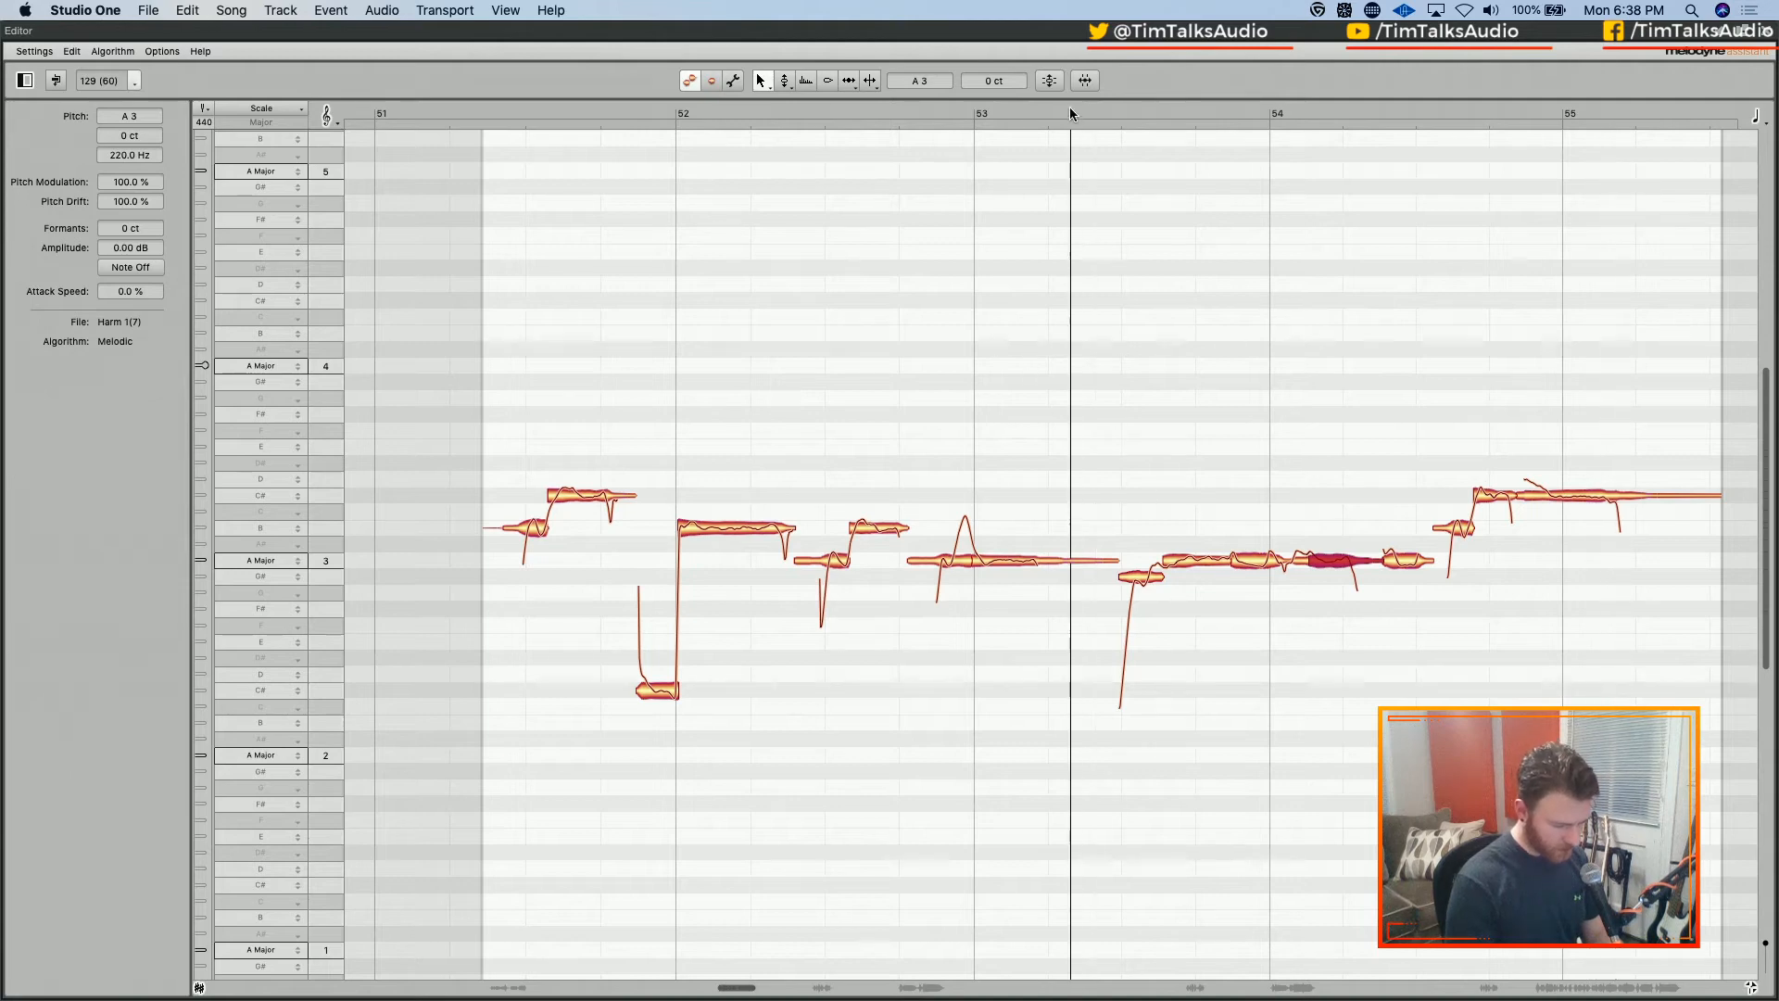
key(space)
drag(1214, 484, 1330, 568)
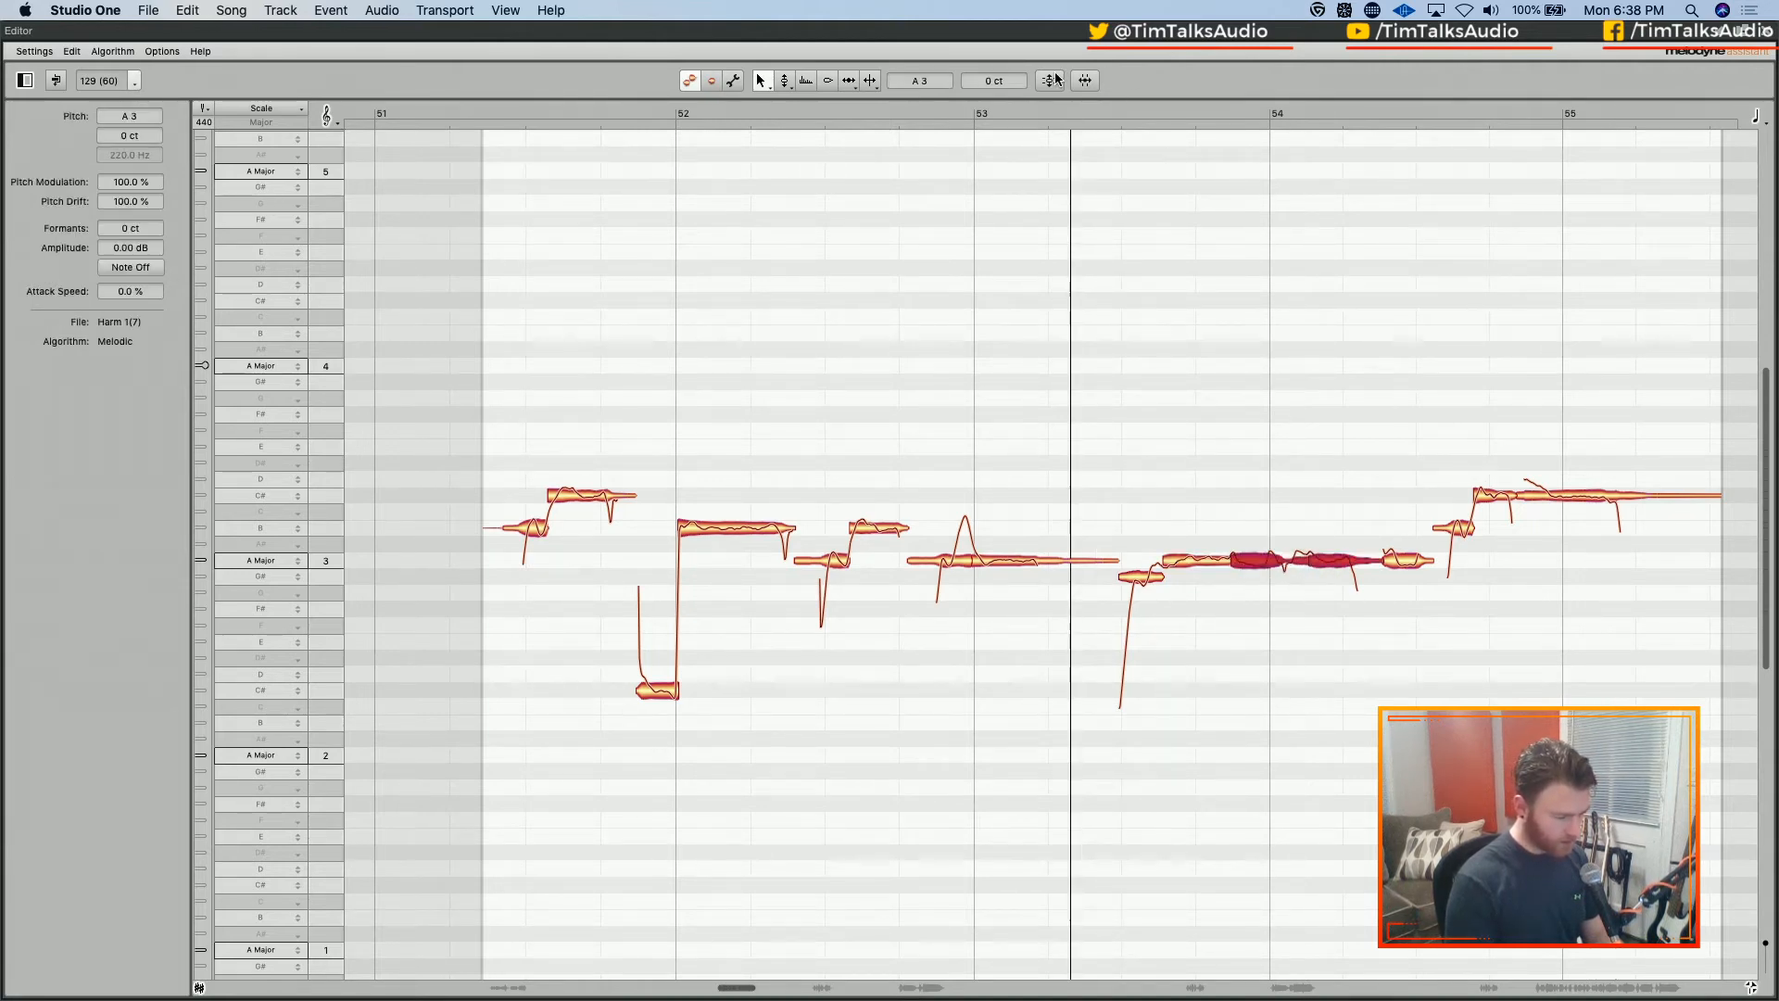
click(1050, 80)
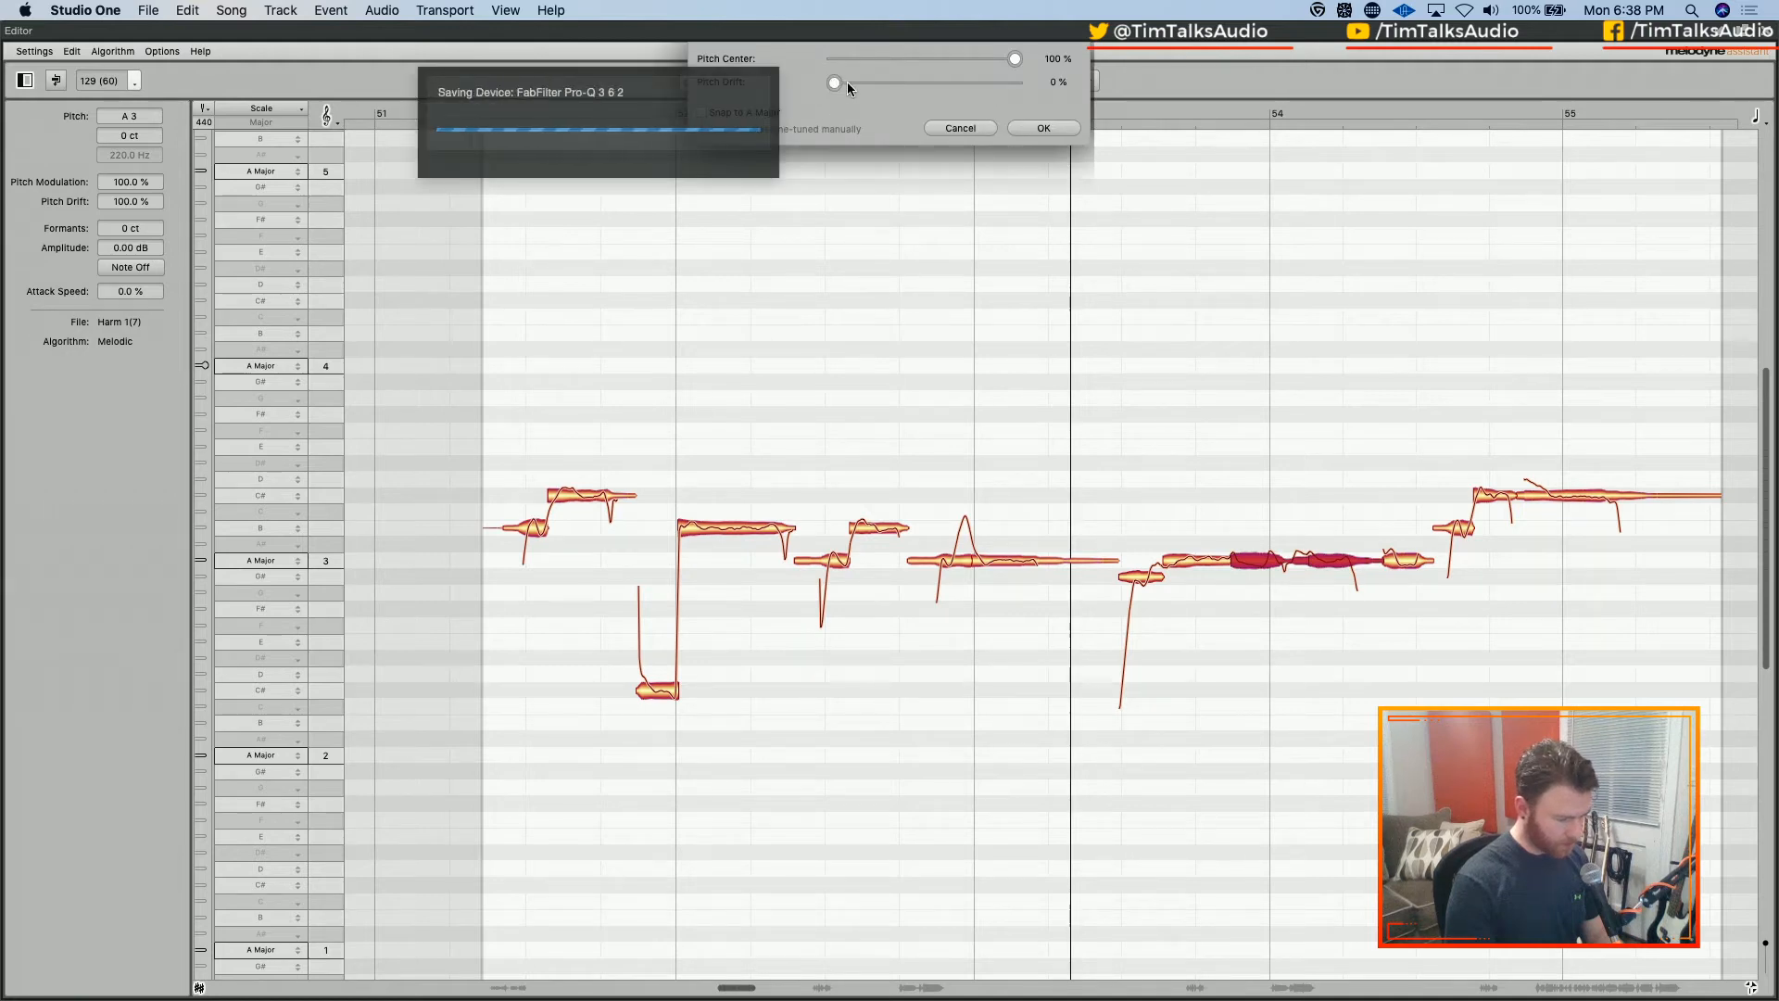
drag(835, 86, 949, 87)
click(1043, 127)
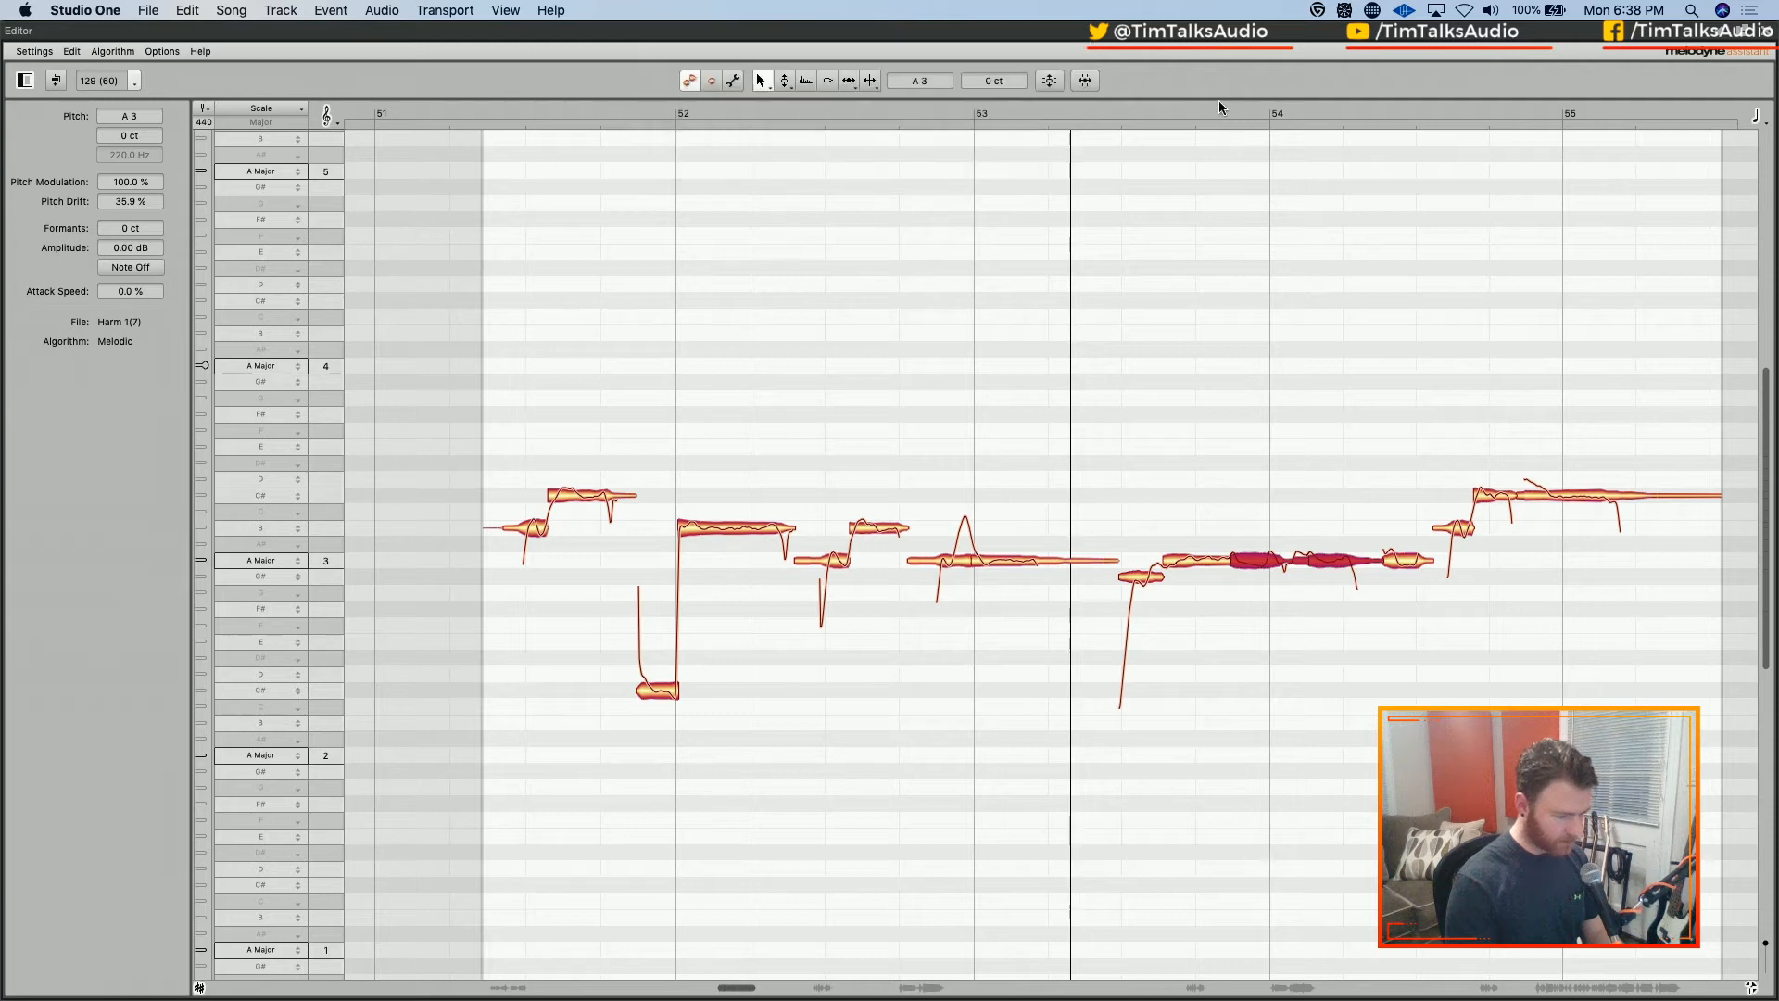
click(1104, 113)
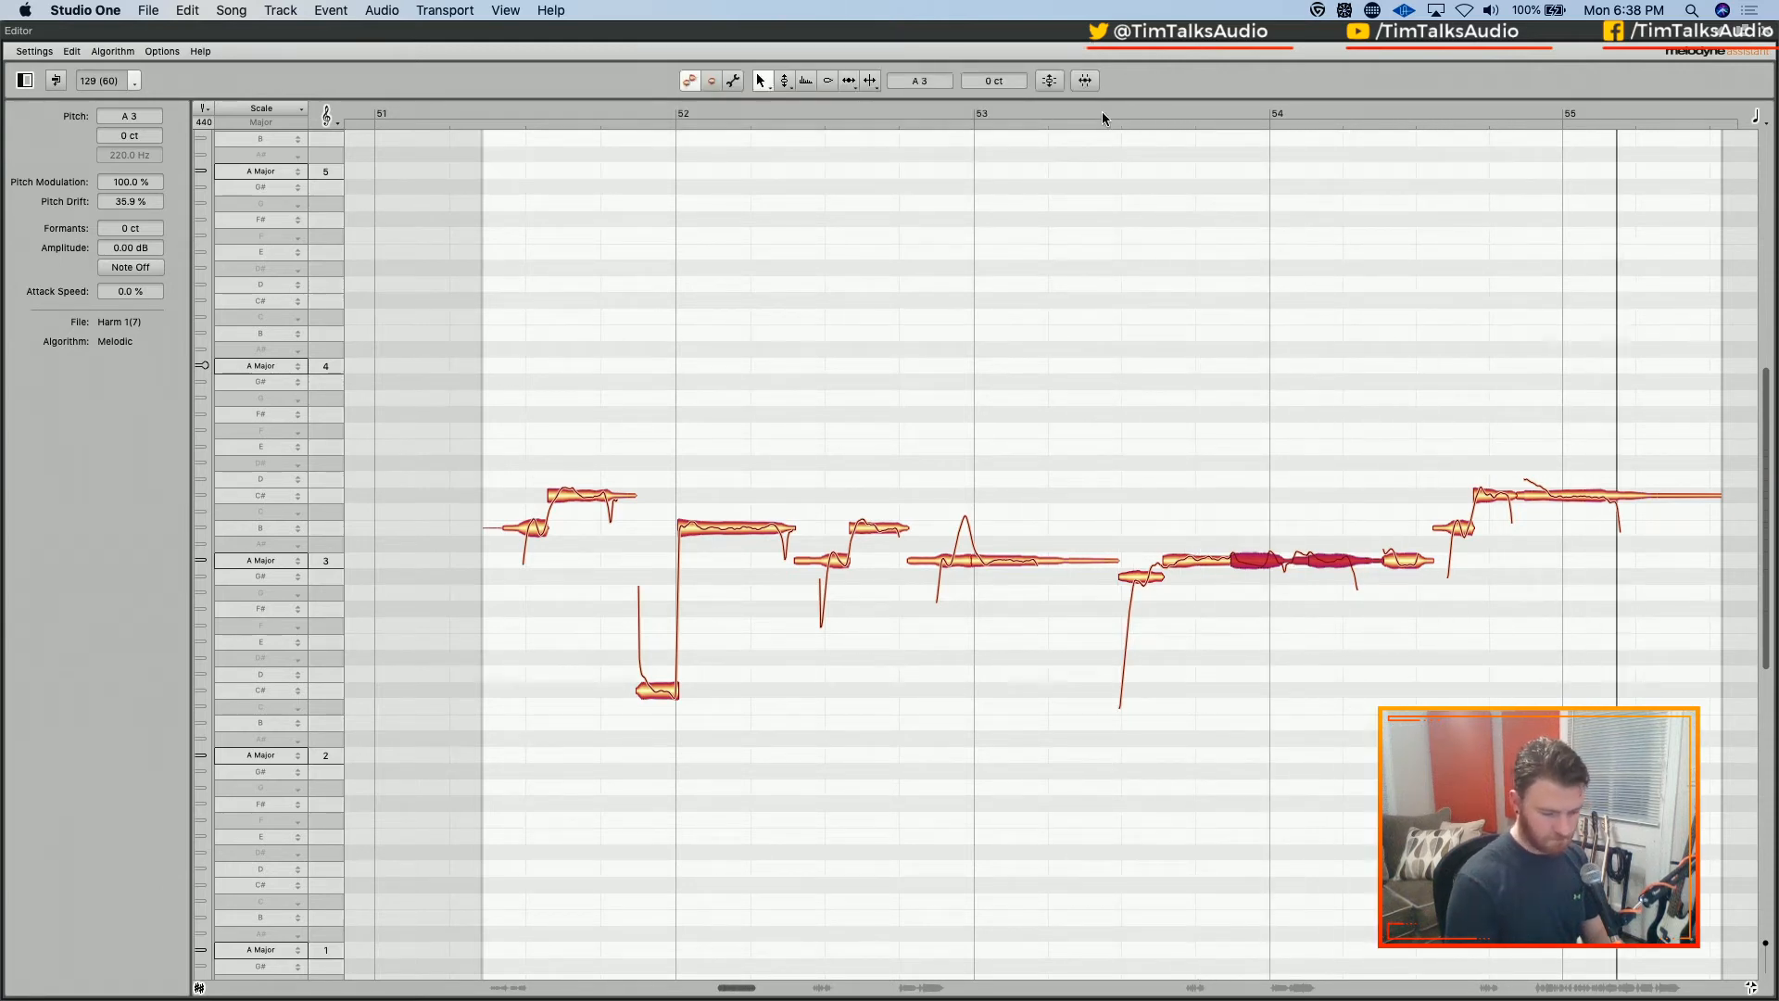
key(space)
Return to the arrangement, listen to the Harm 1(6) event near bar 62, and open it for pitch editing
key(F2)
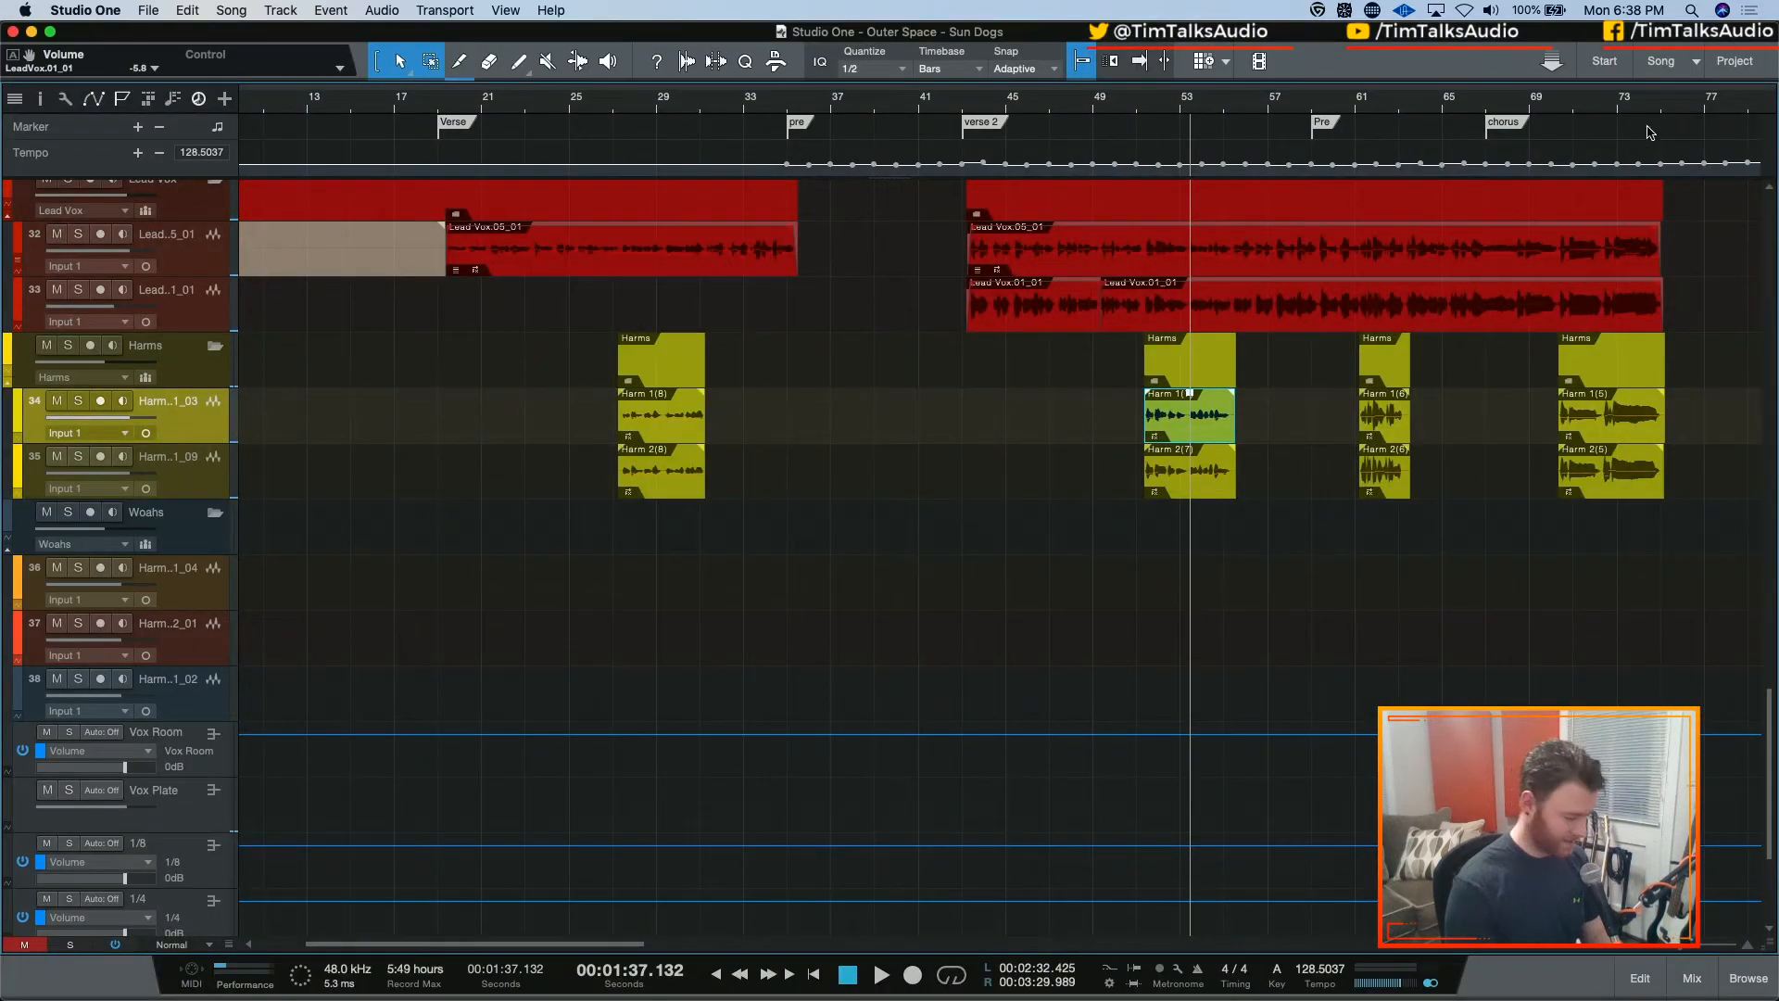
click(1390, 408)
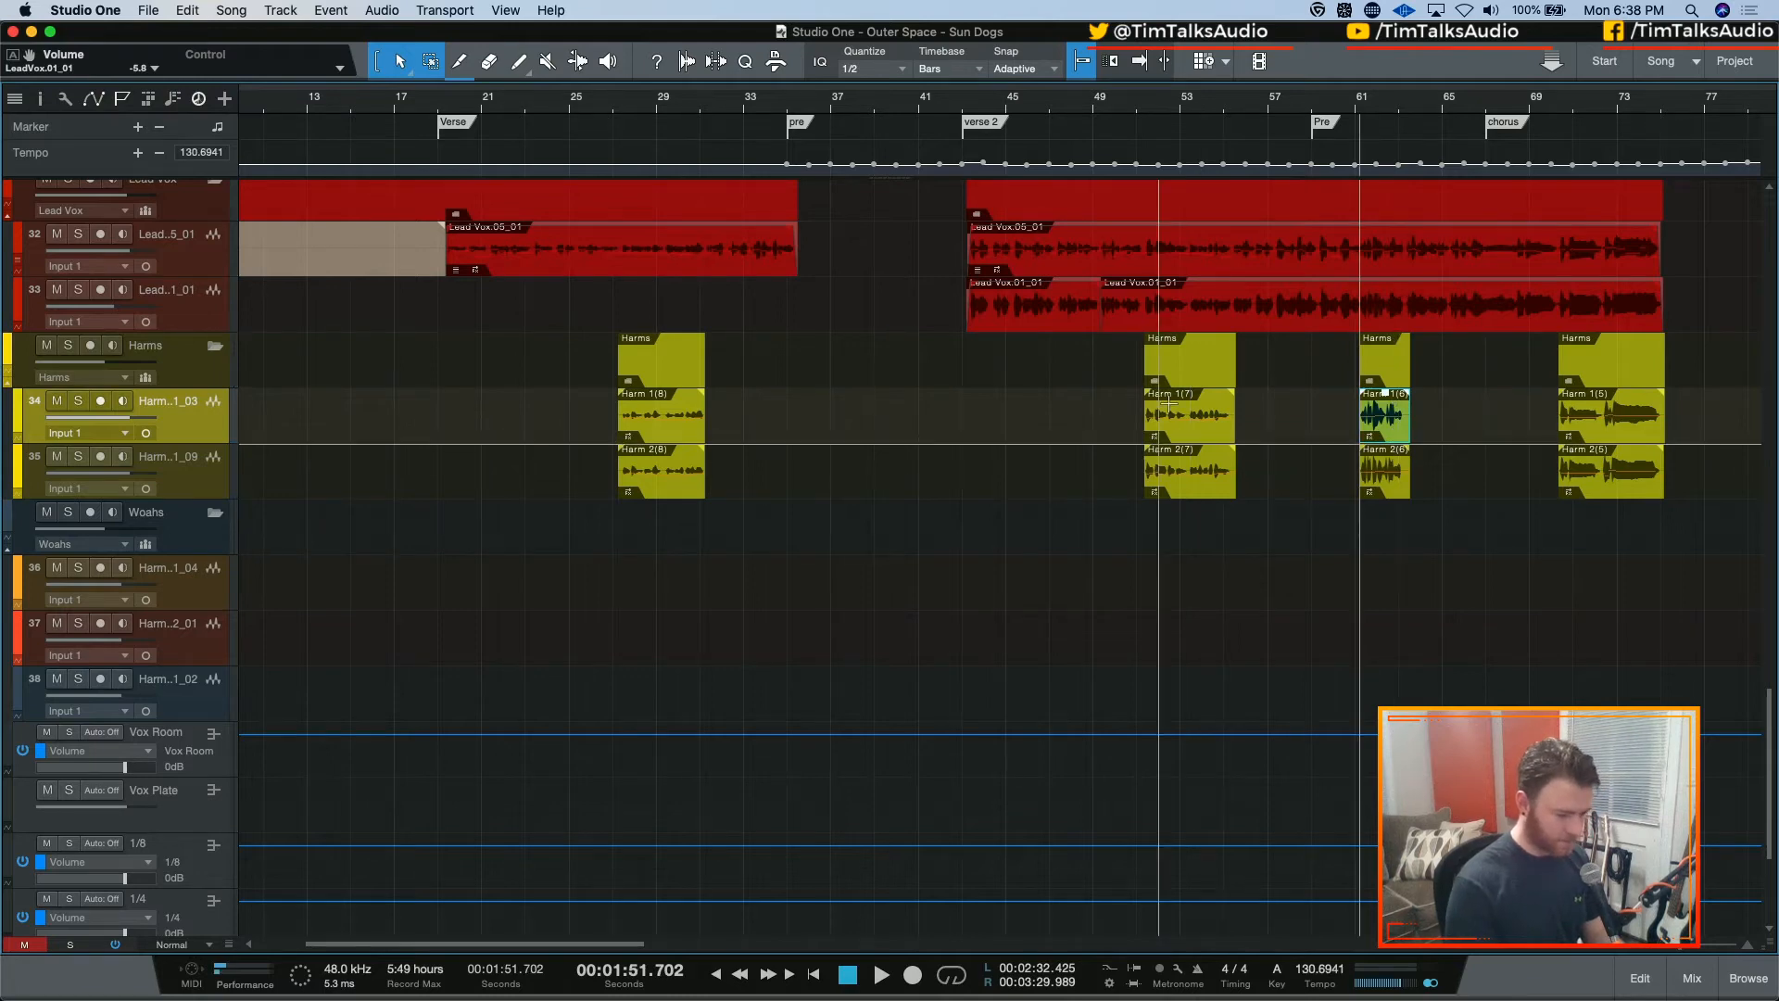
key(space)
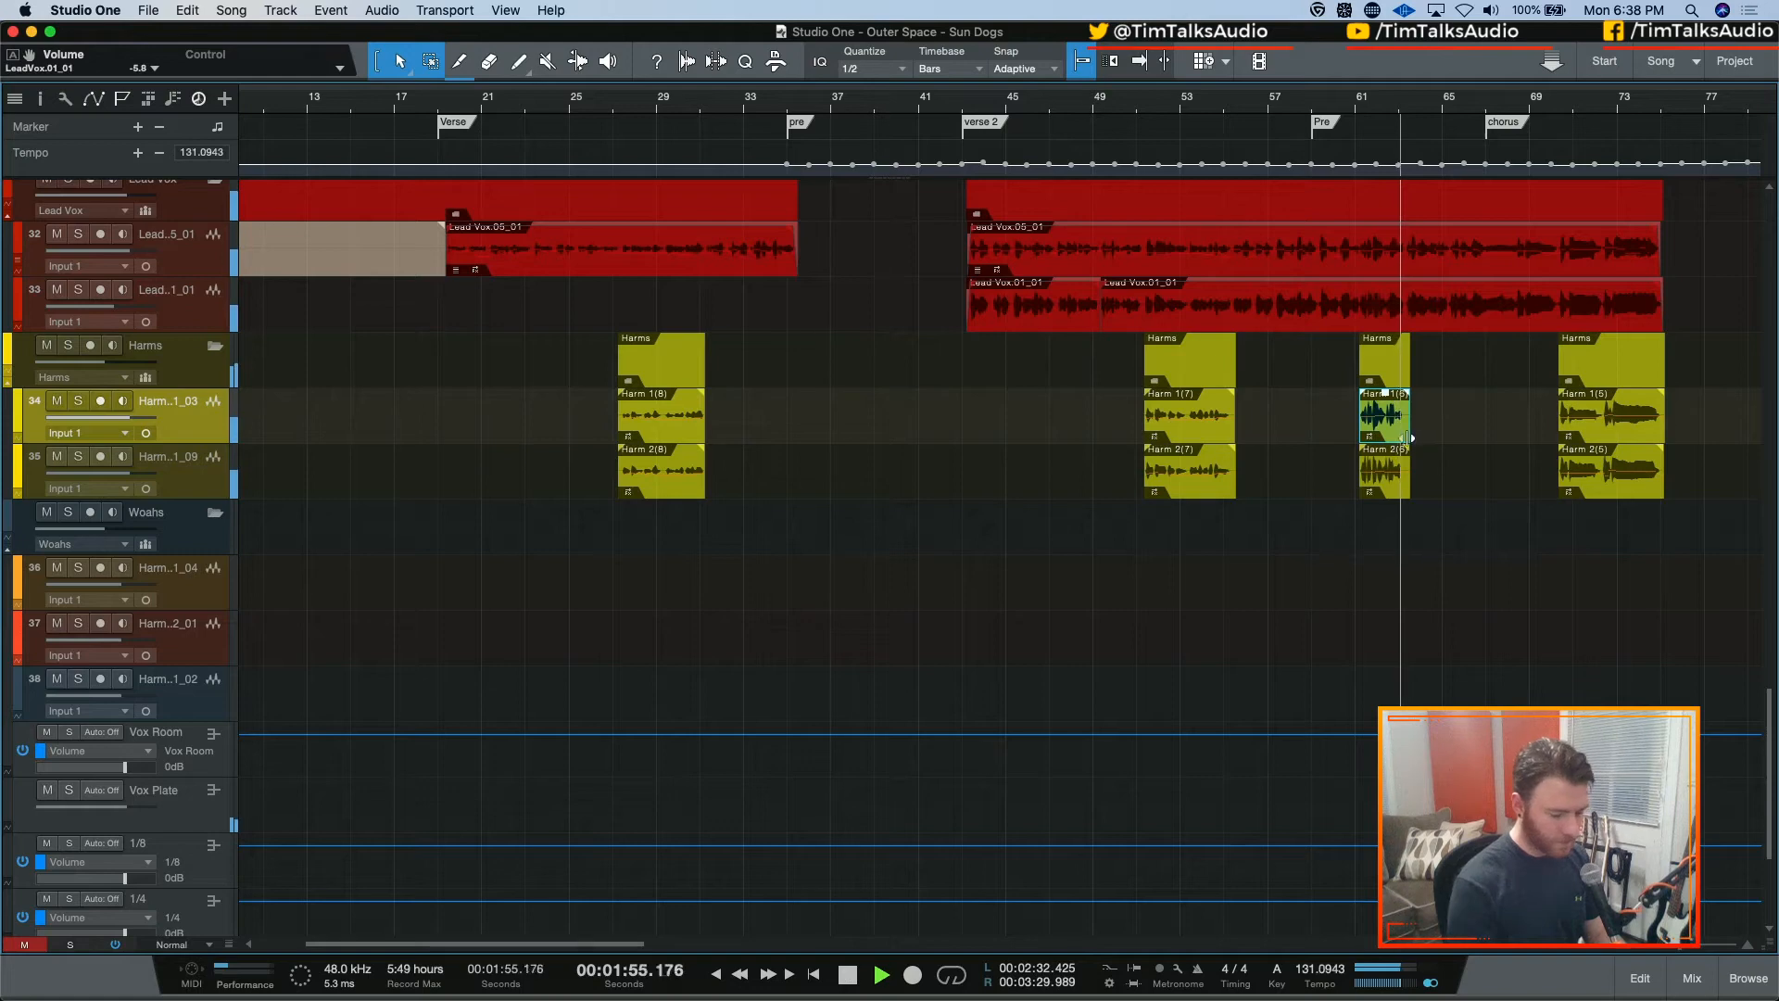
key(space)
double_click(1397, 435)
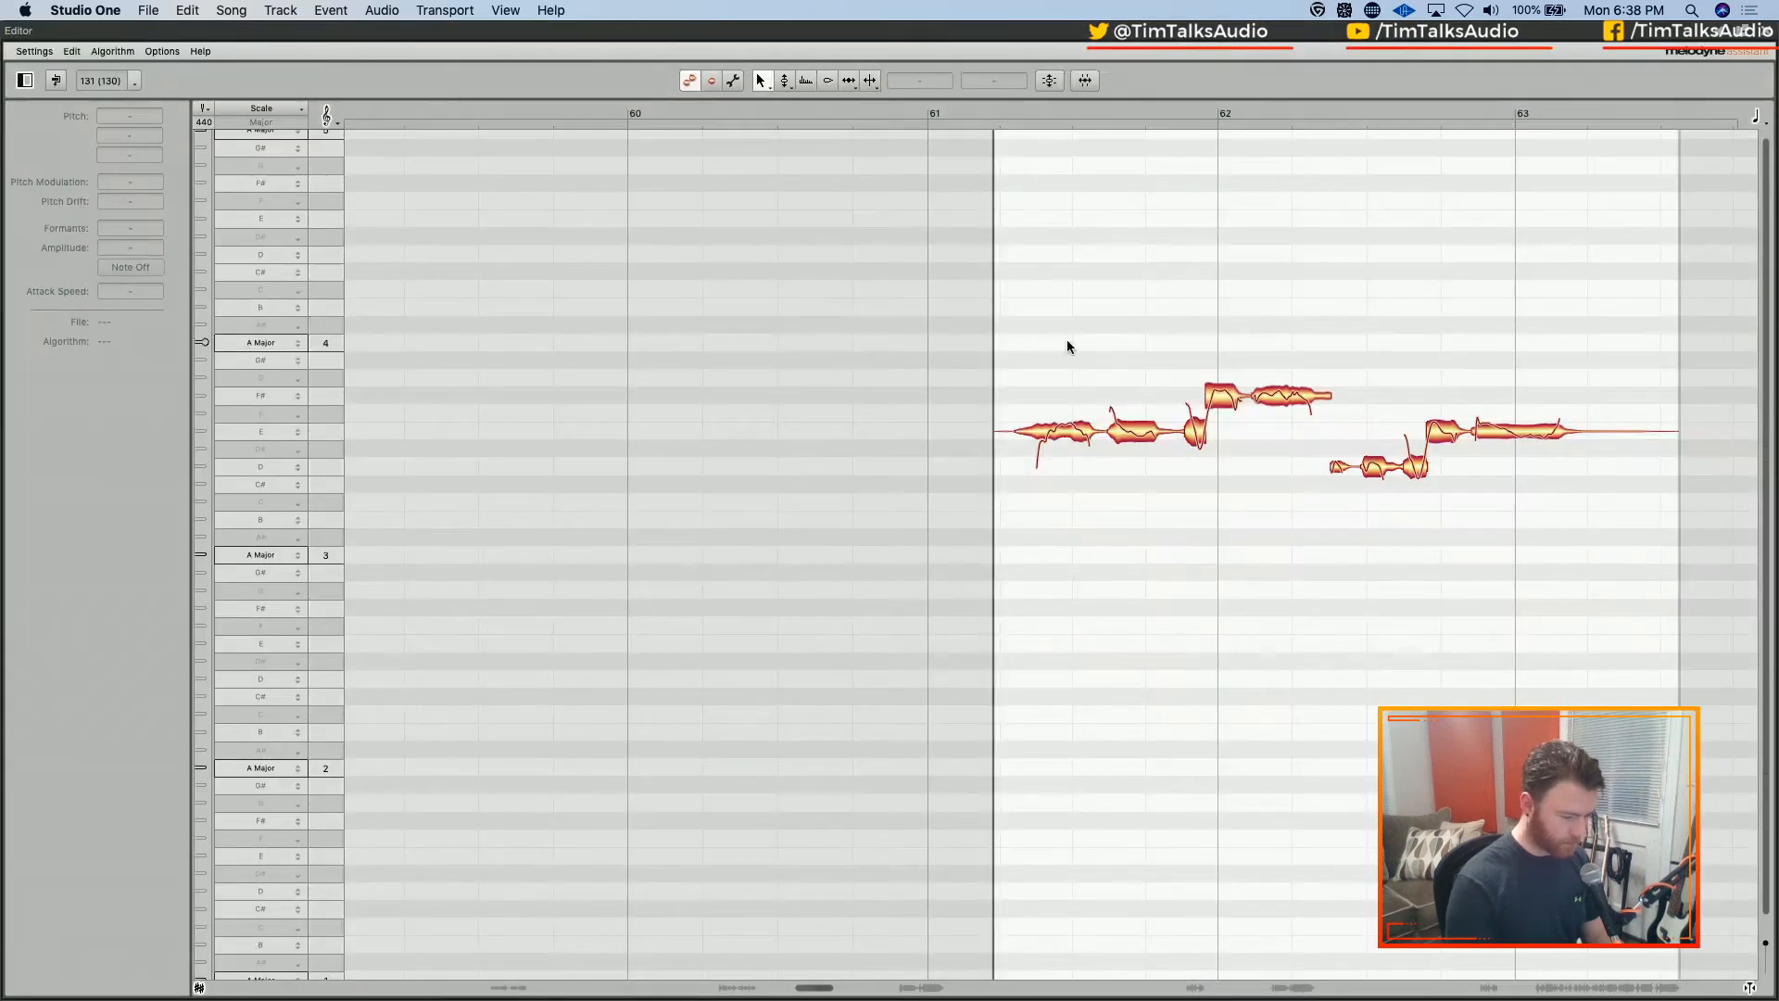
Correct the pitch of all Harm 1(6) notes with pitch center 100%, pitch drift 0% and Snap to A Major on
drag(1001, 314, 1373, 574)
click(1032, 204)
click(971, 103)
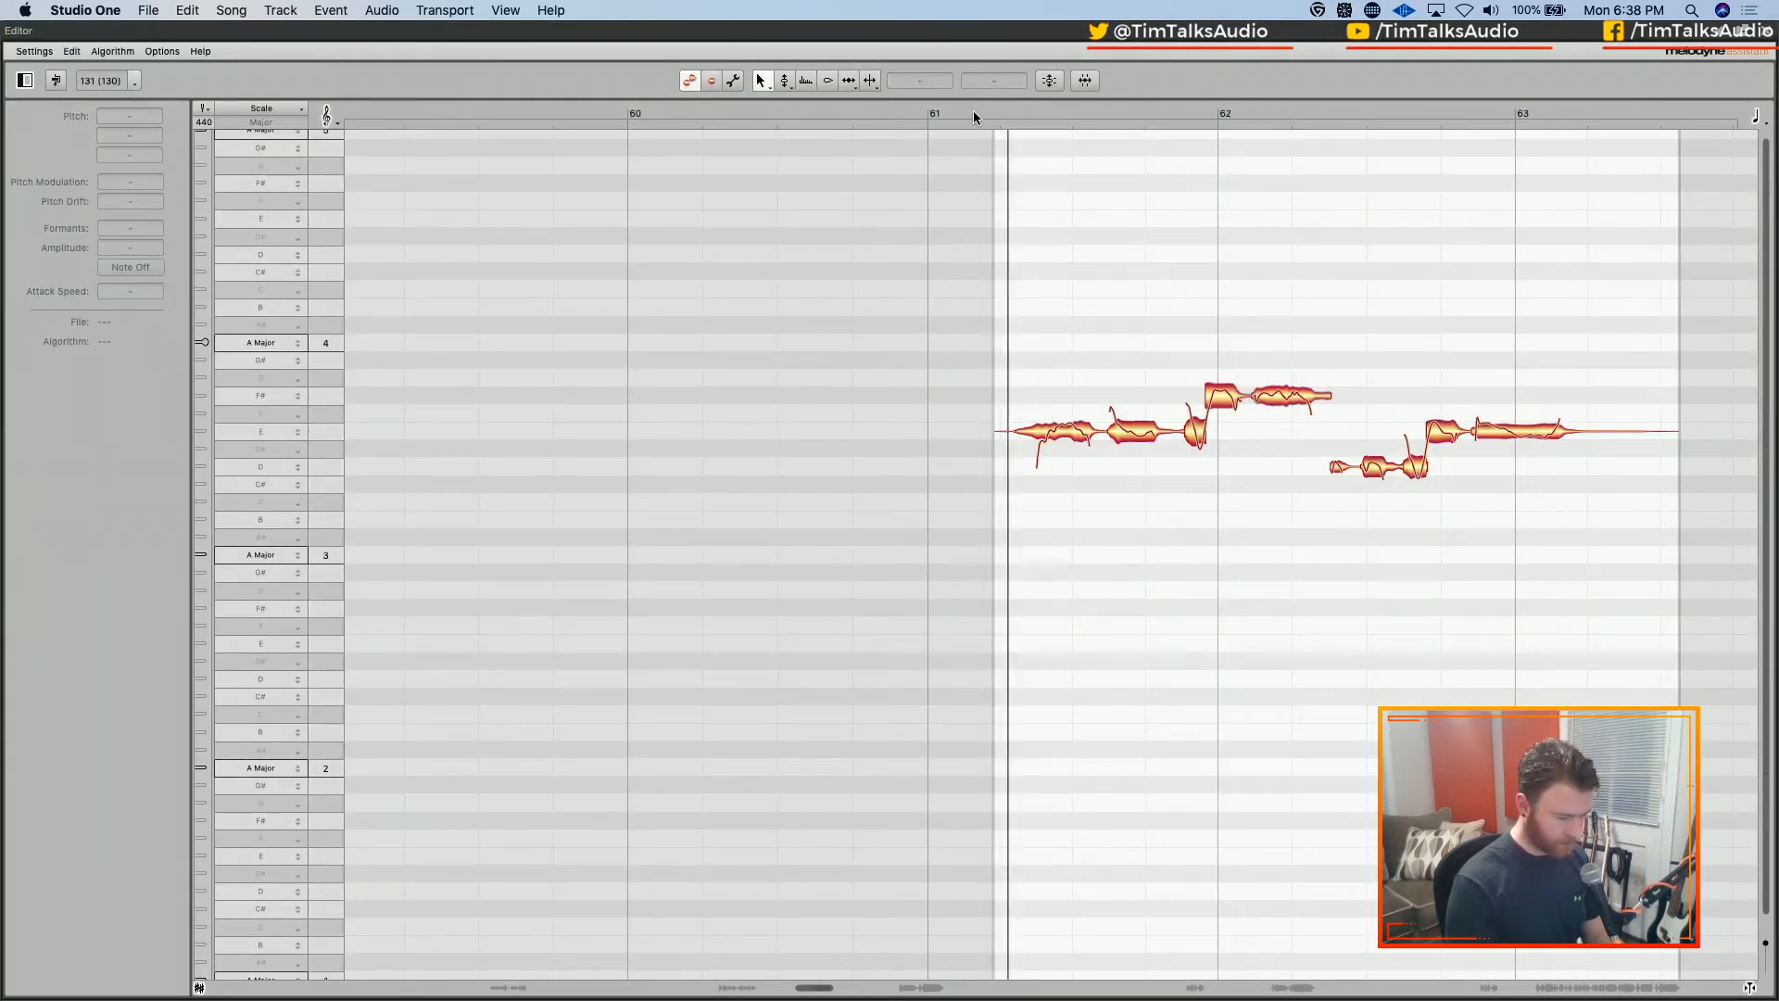
drag(1052, 266, 1686, 583)
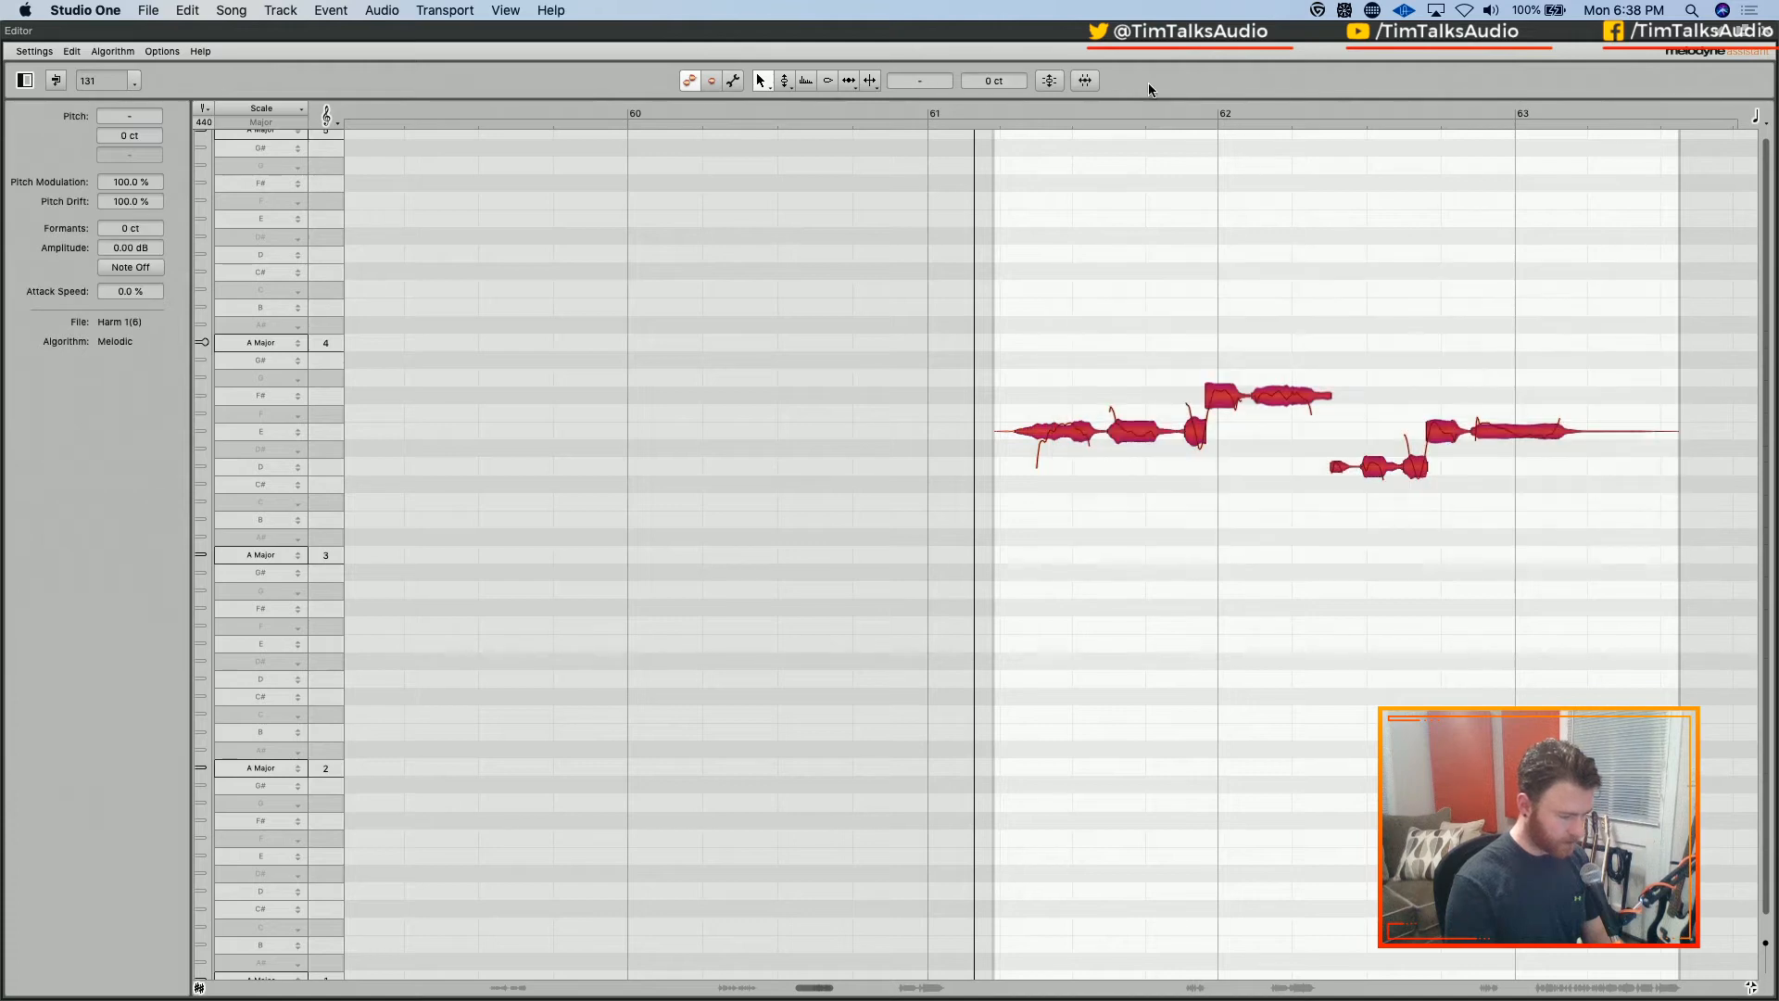
click(1049, 81)
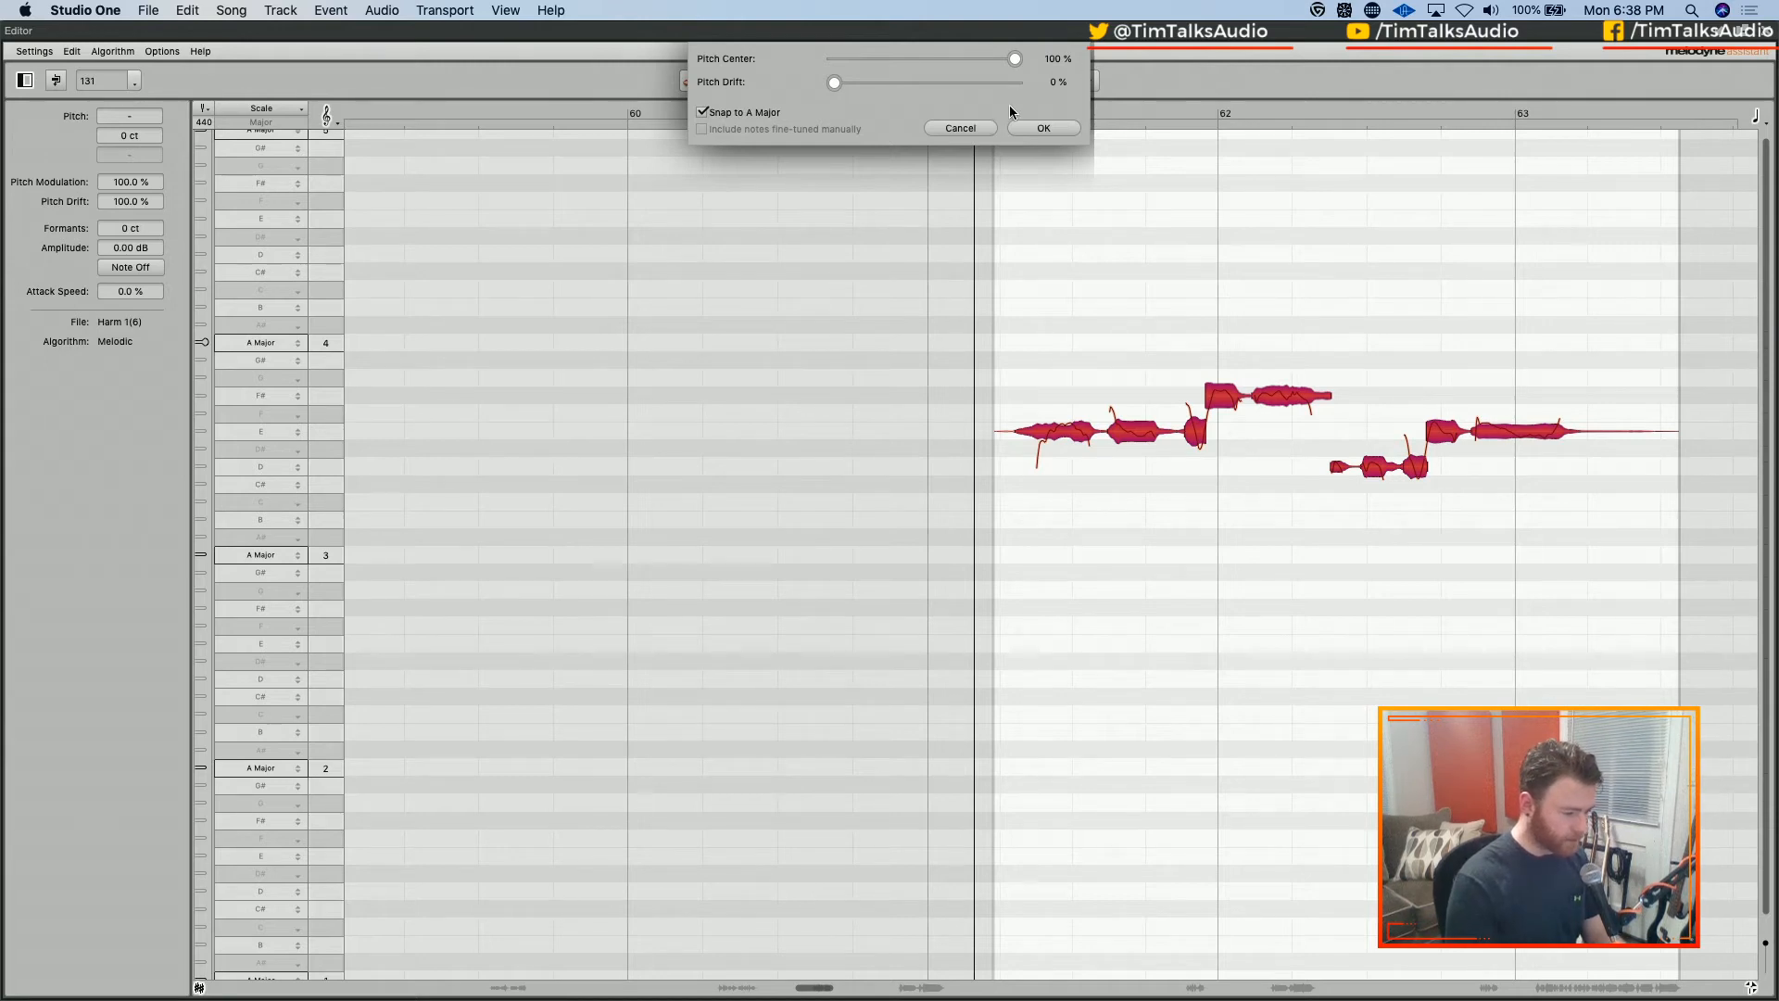
click(1034, 127)
click(1050, 85)
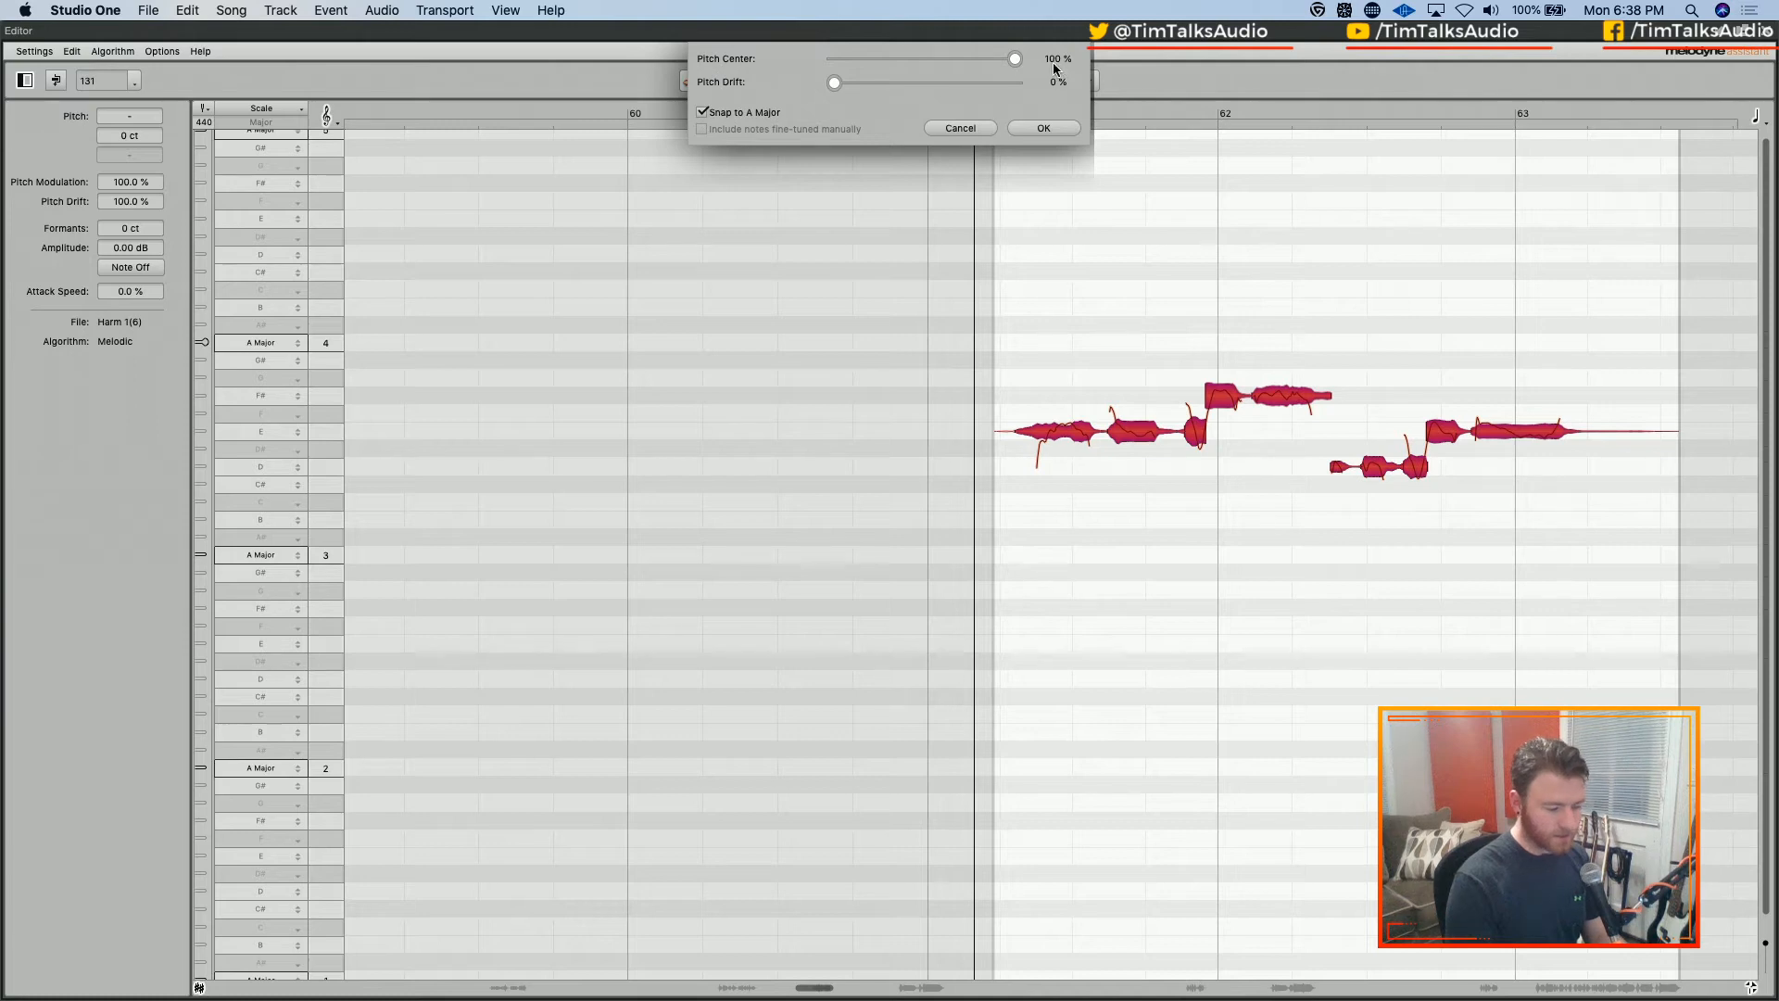
click(1062, 130)
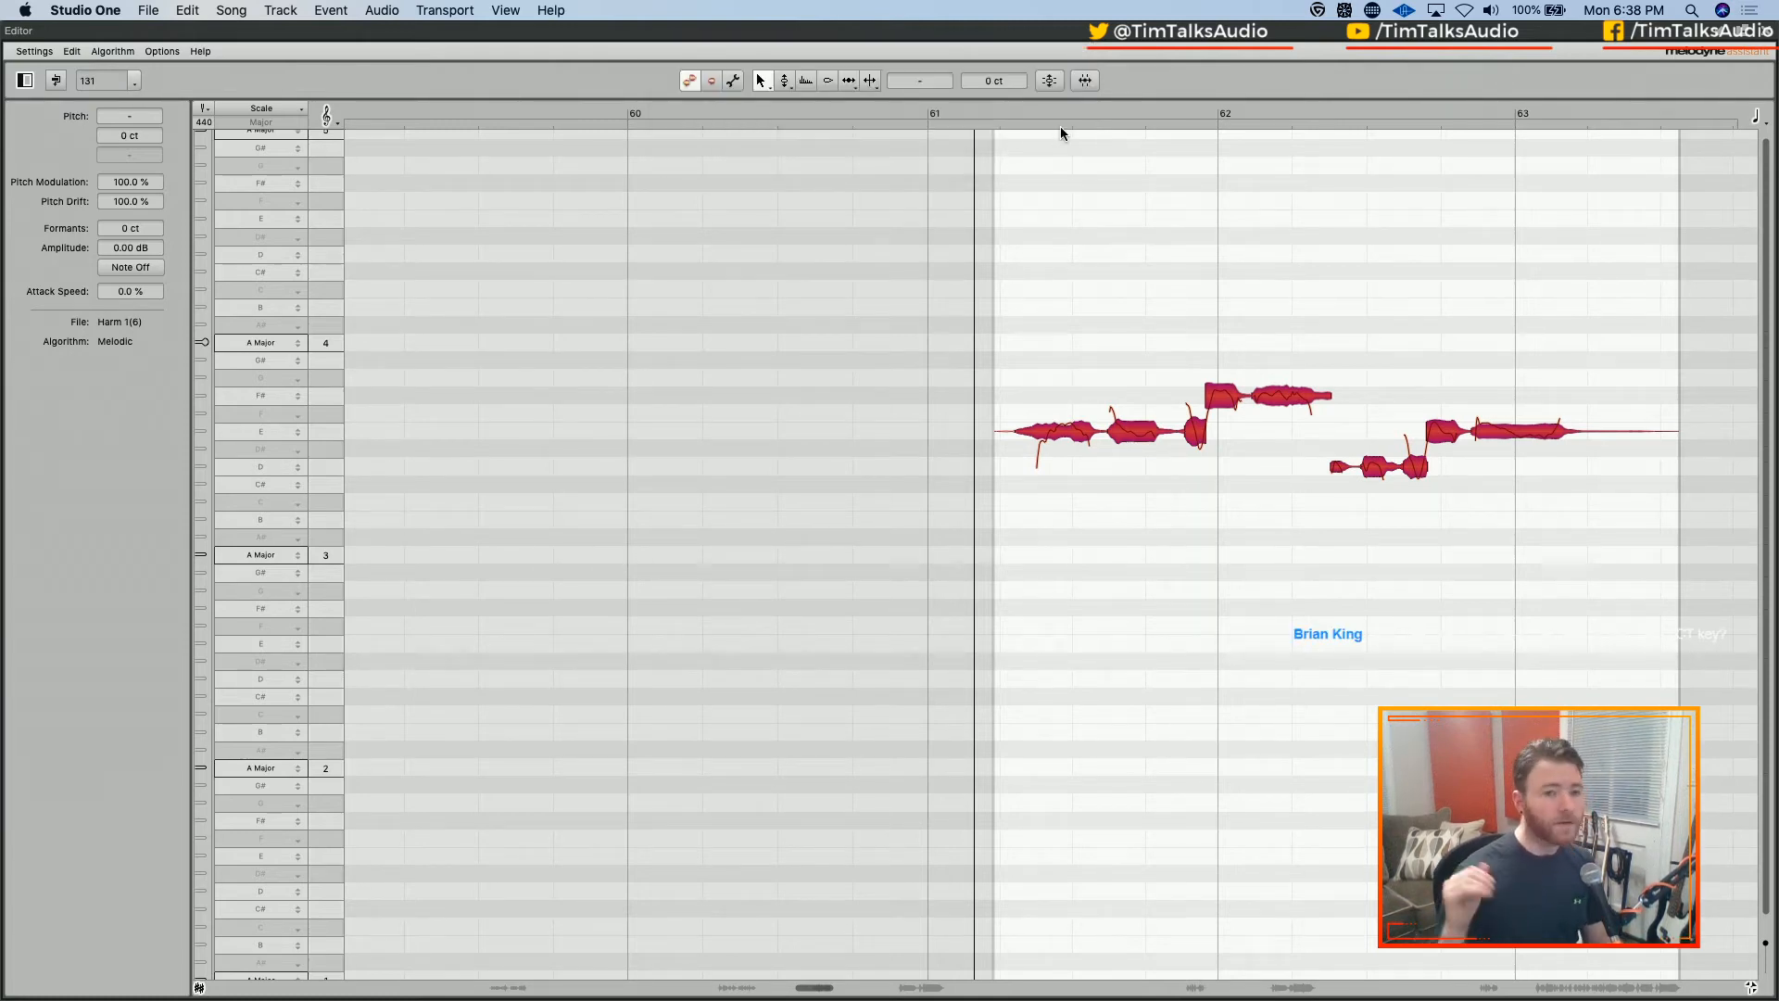
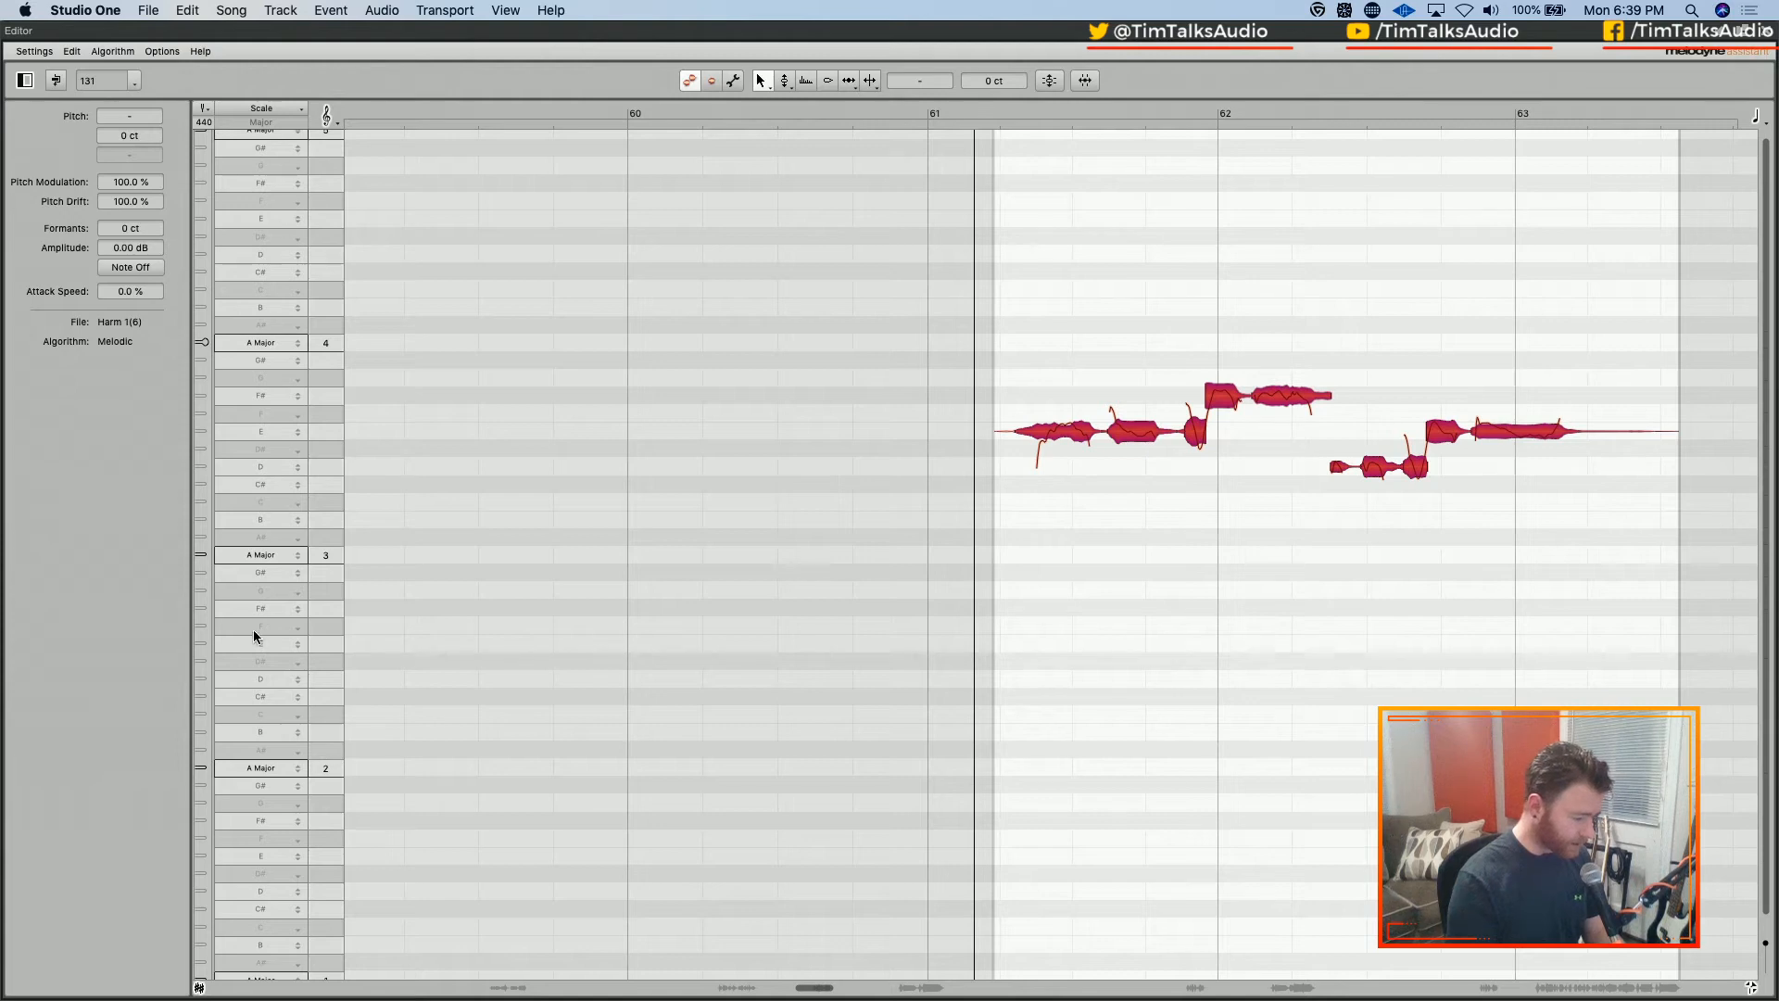
Examine the note scale choices, the algorithm and editing options, the Miscellaneous preferences and the time quantization settings
right_click(268, 309)
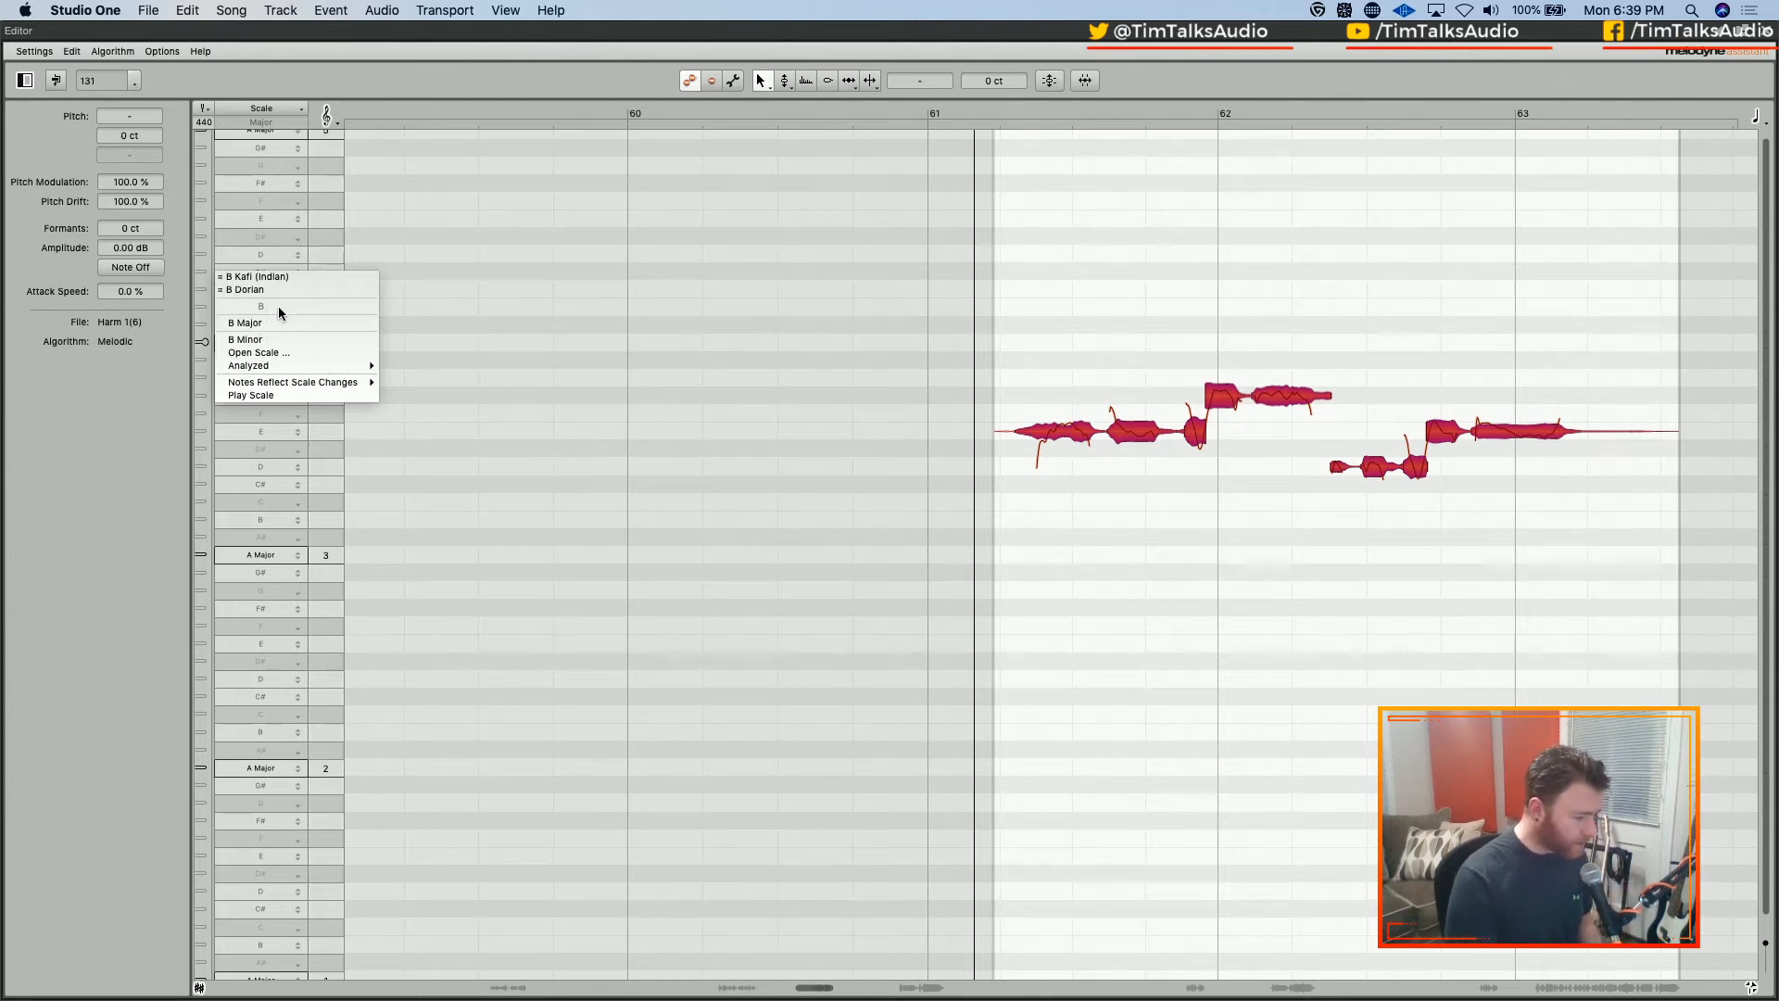
click(546, 307)
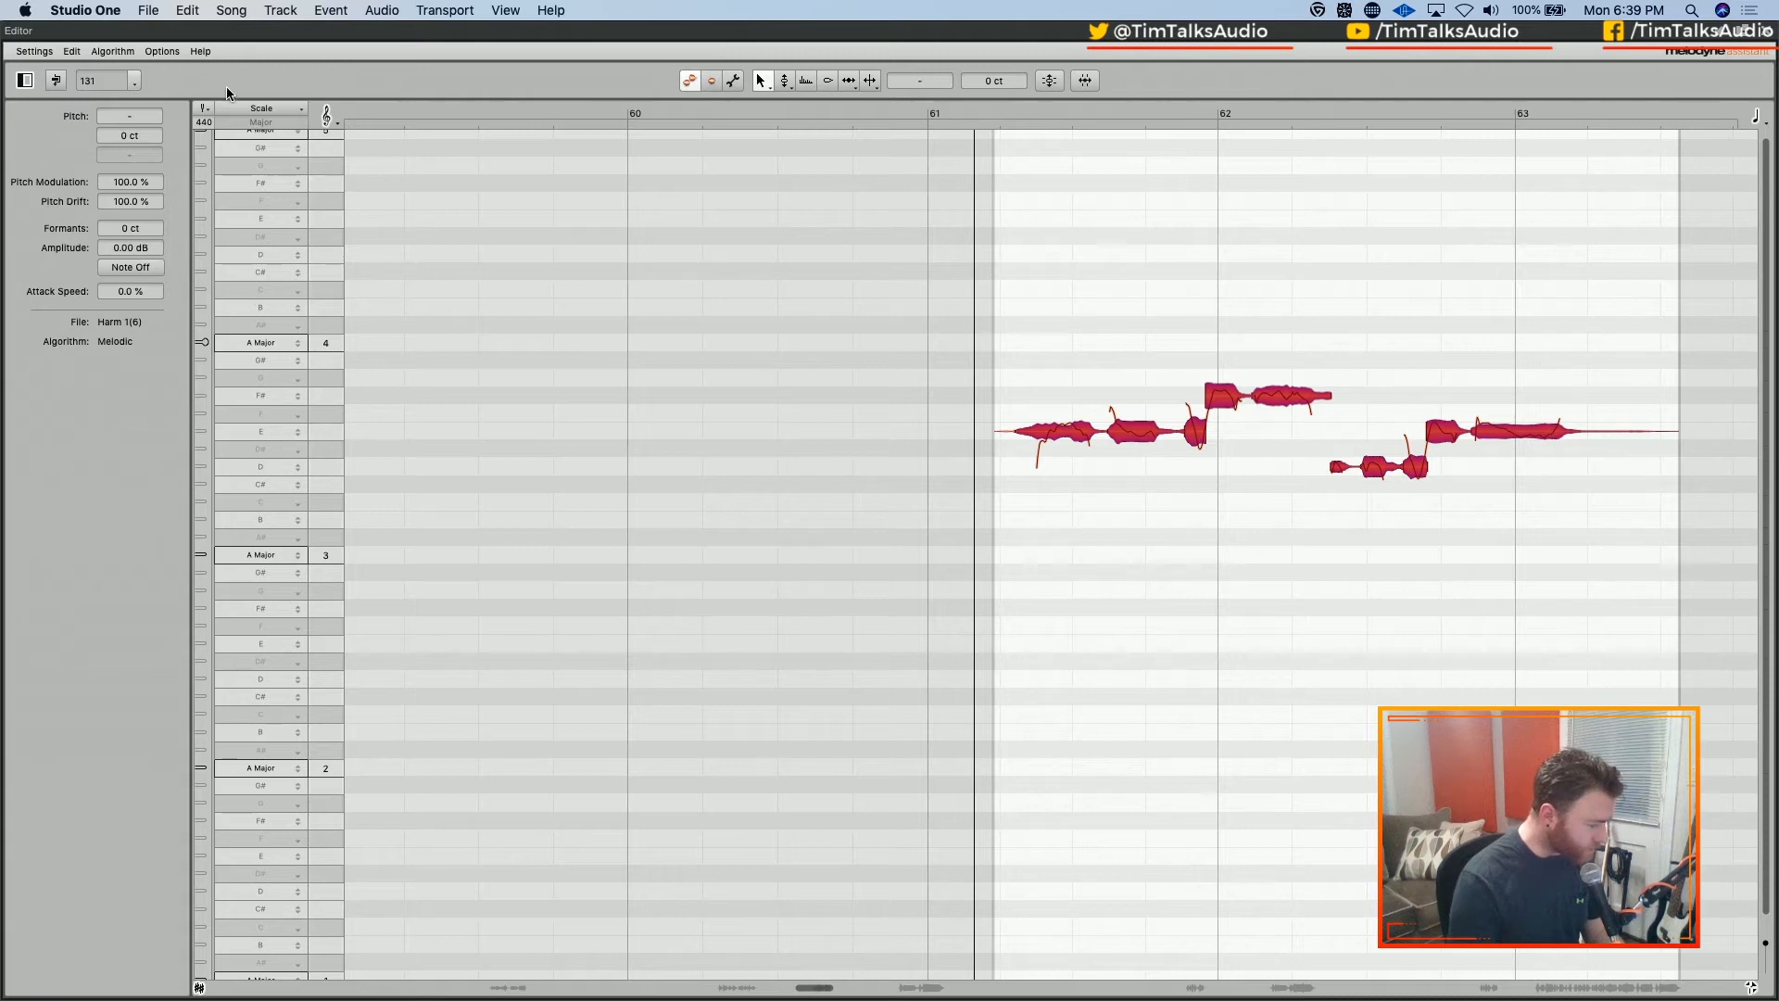
click(163, 52)
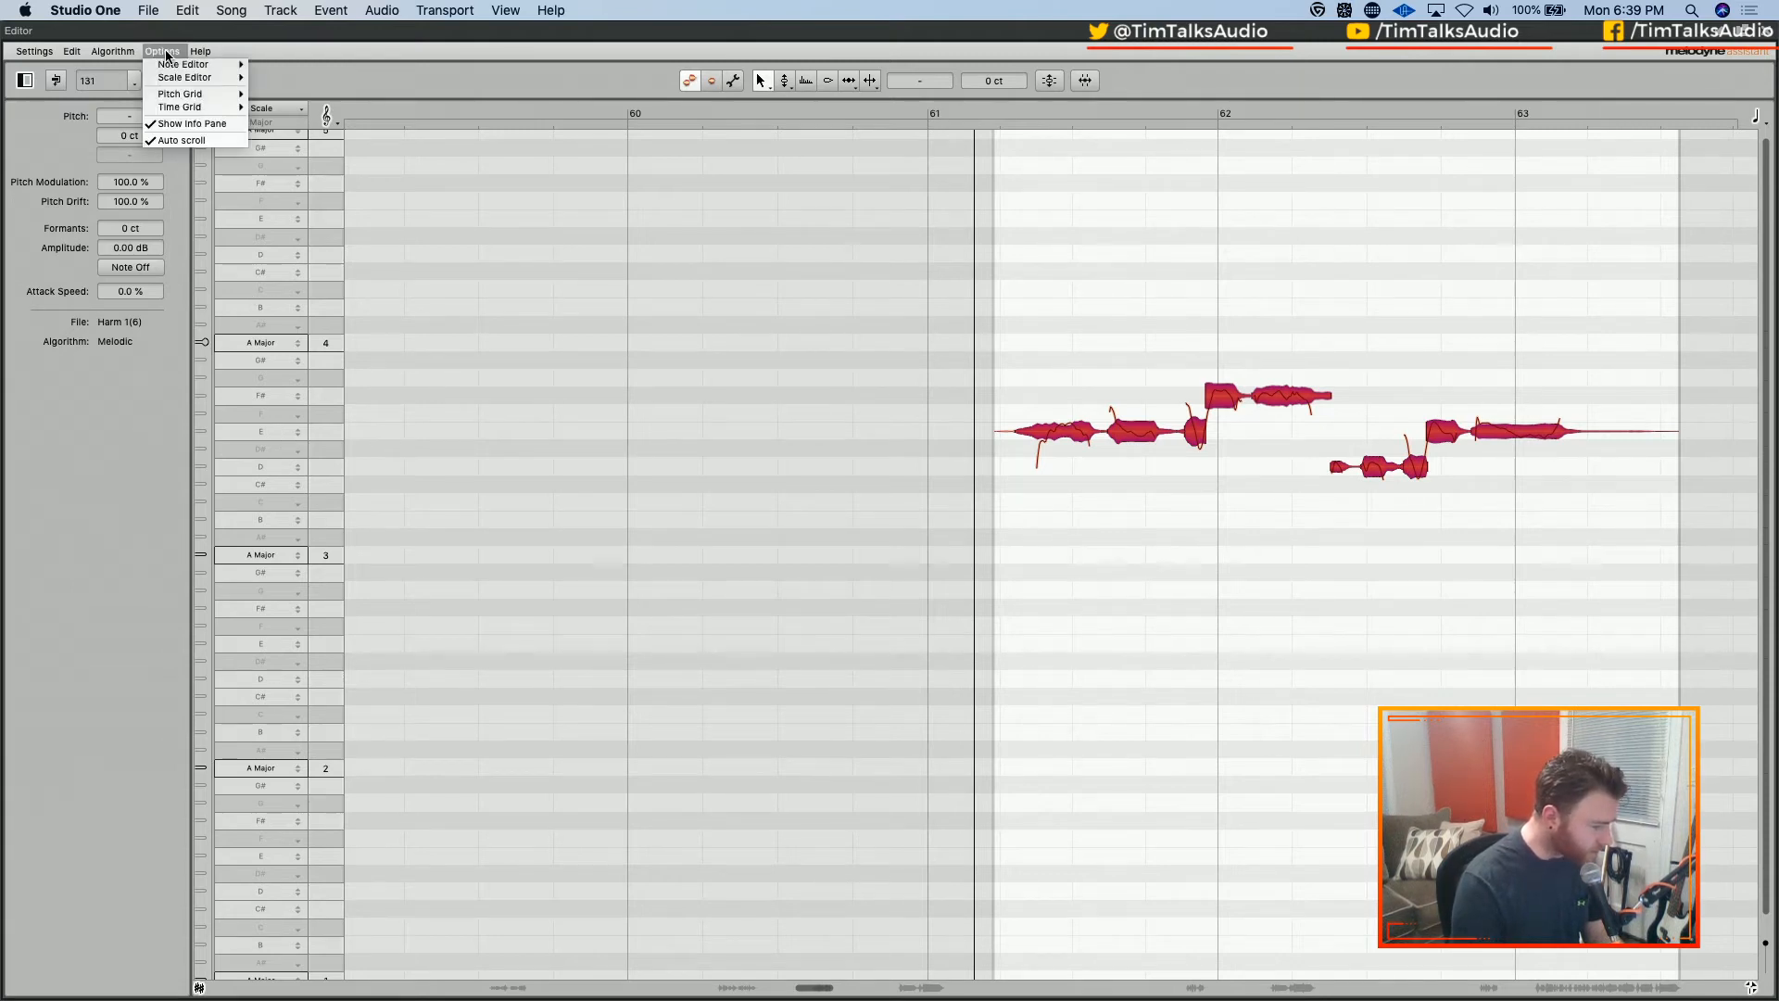
mouse_move(190, 52)
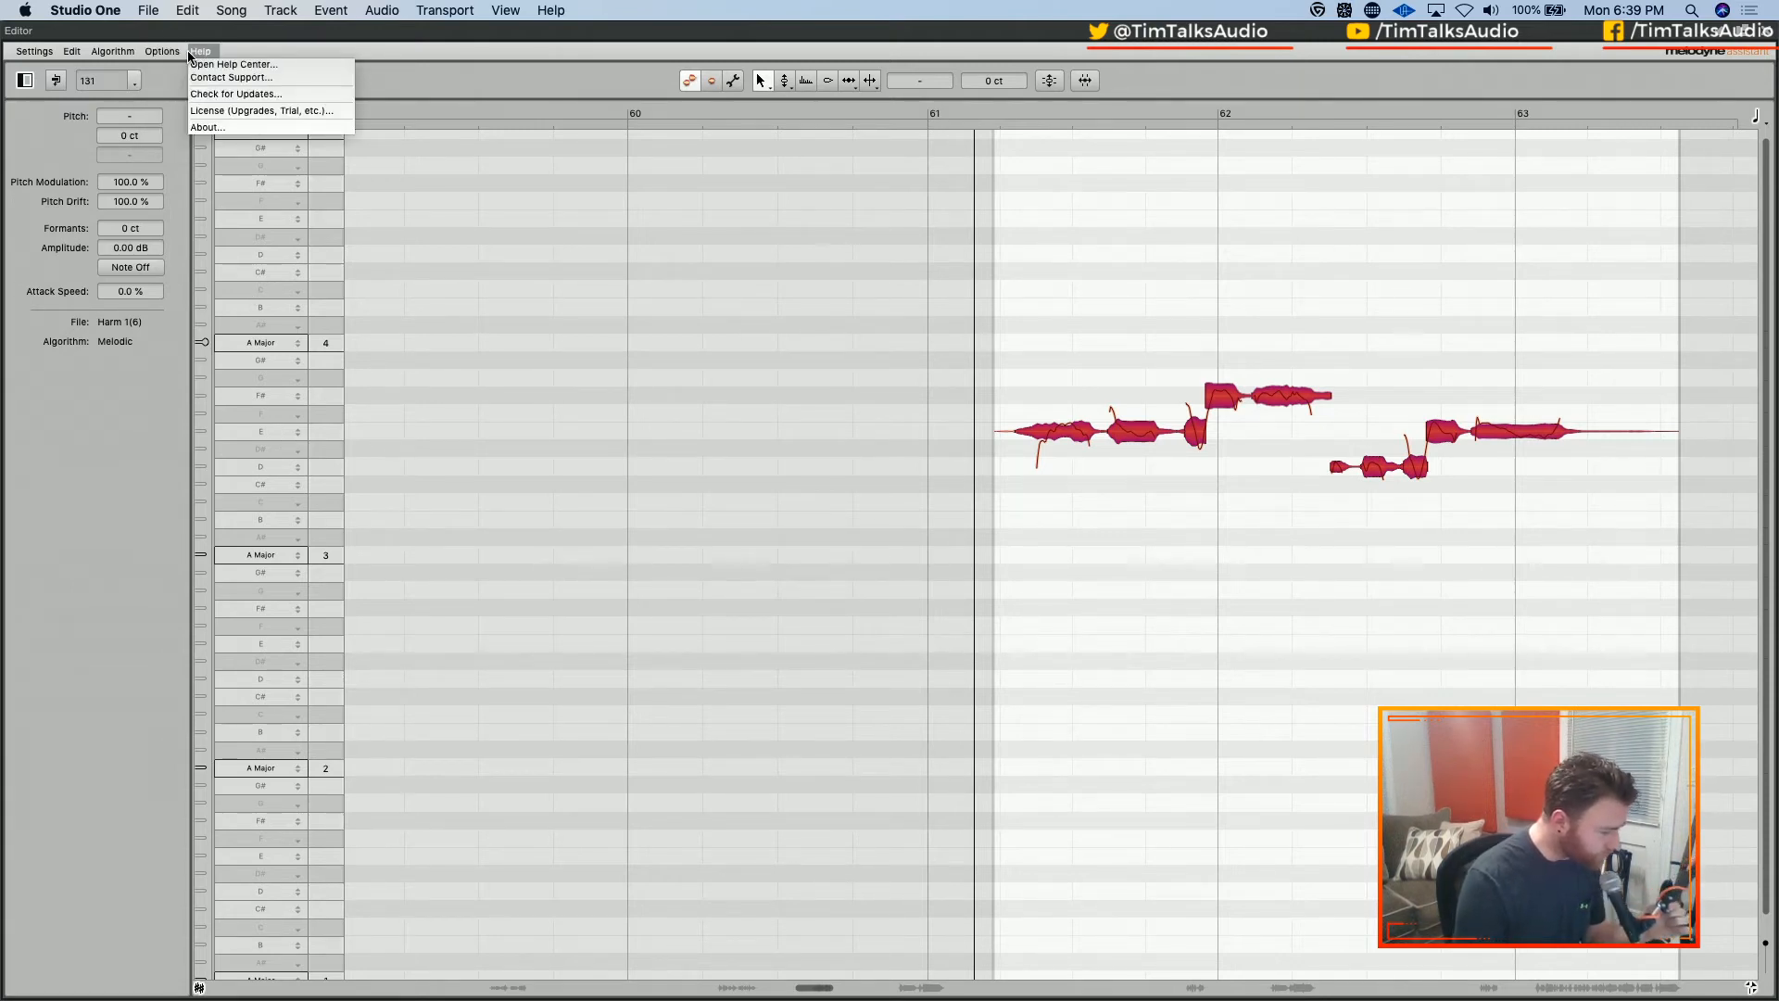
mouse_move(136, 58)
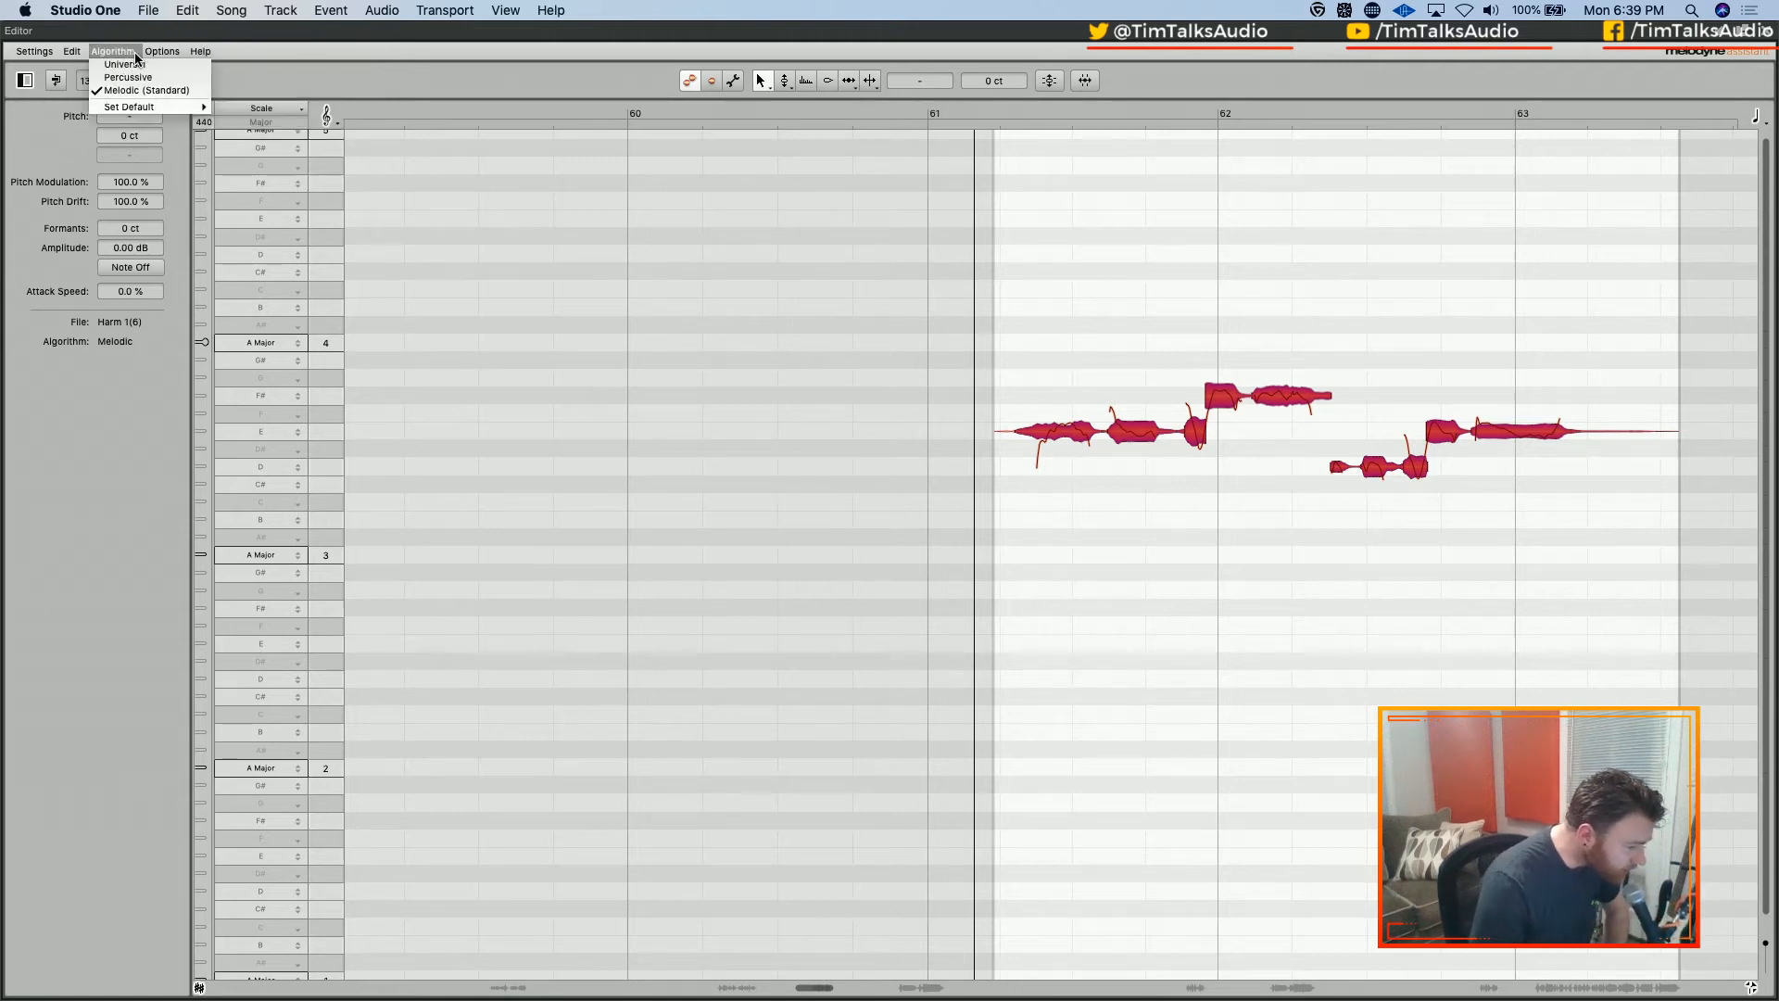
mouse_move(137, 109)
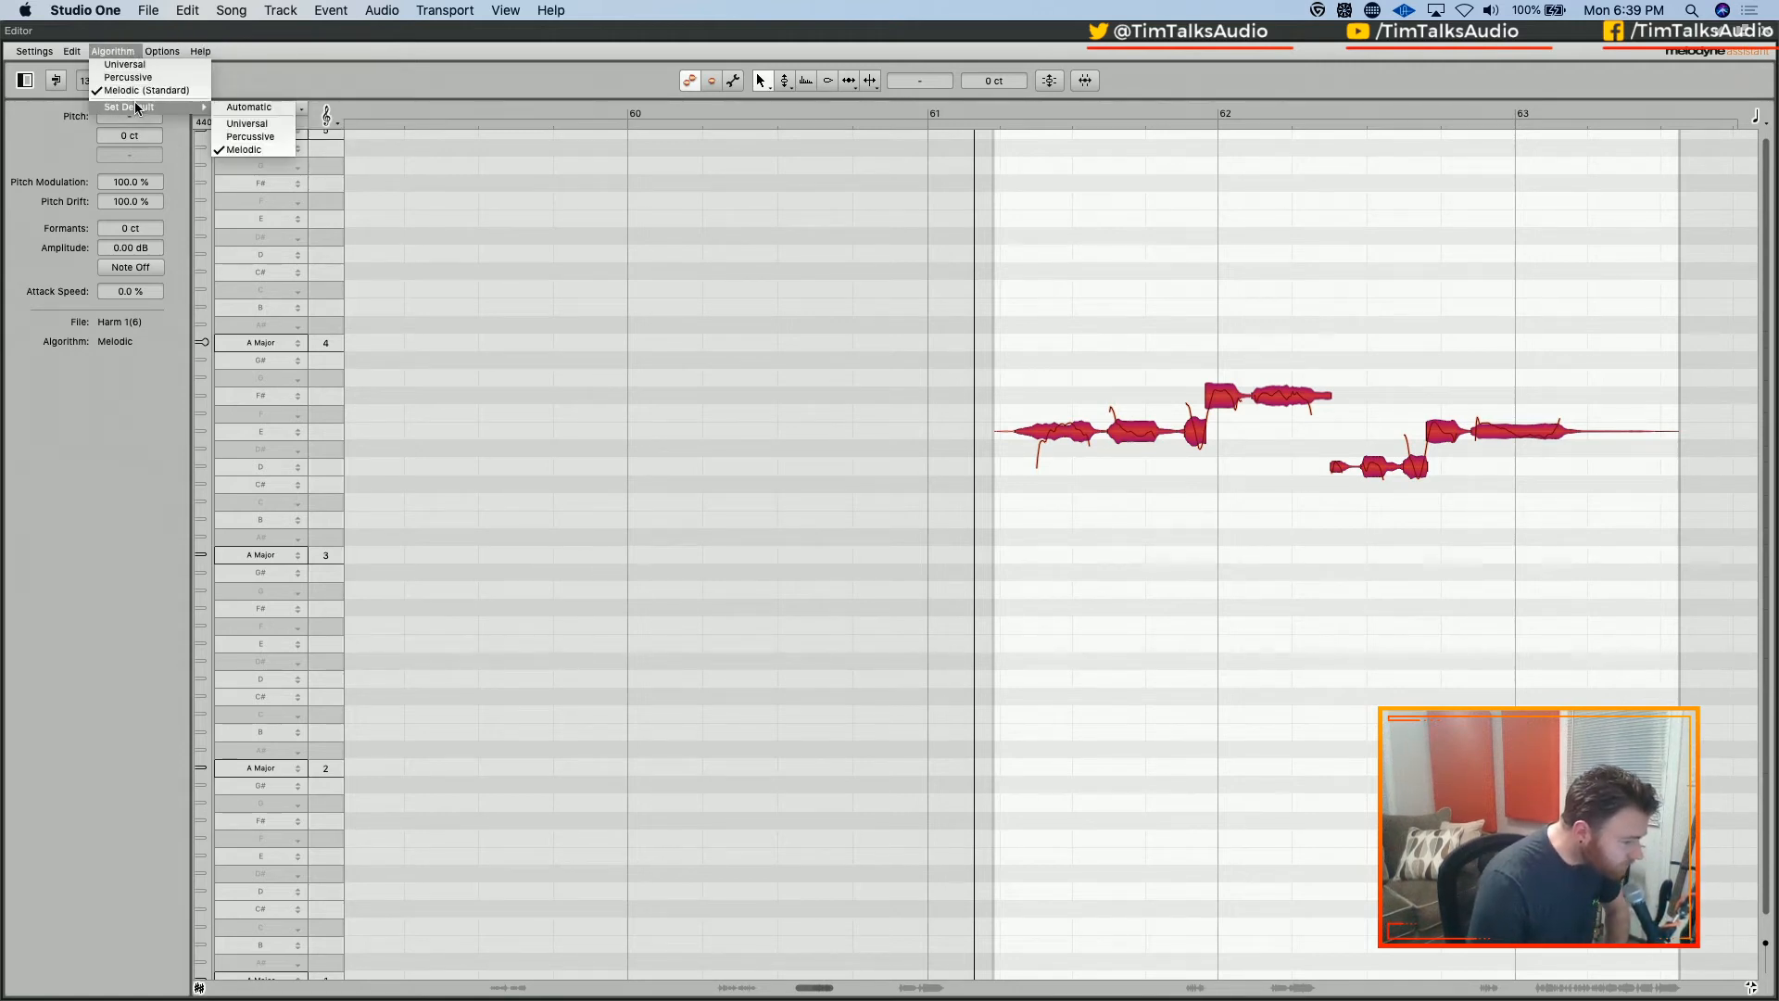
mouse_move(75, 59)
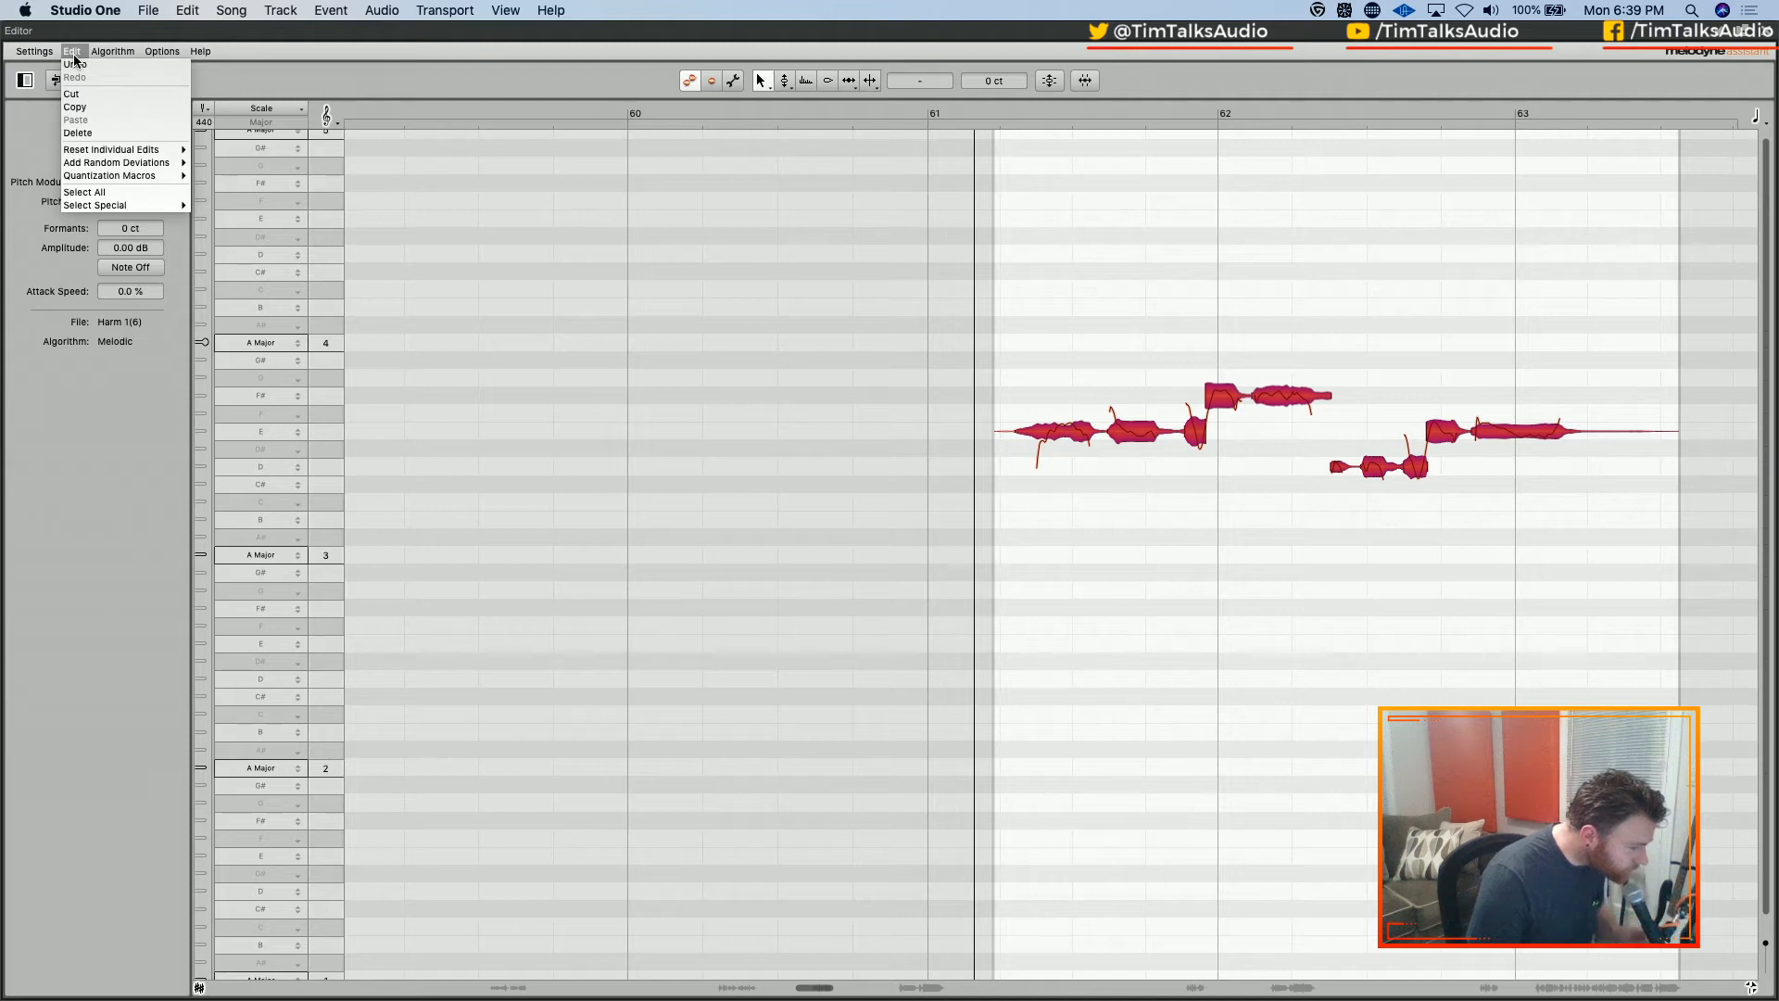
mouse_move(126, 178)
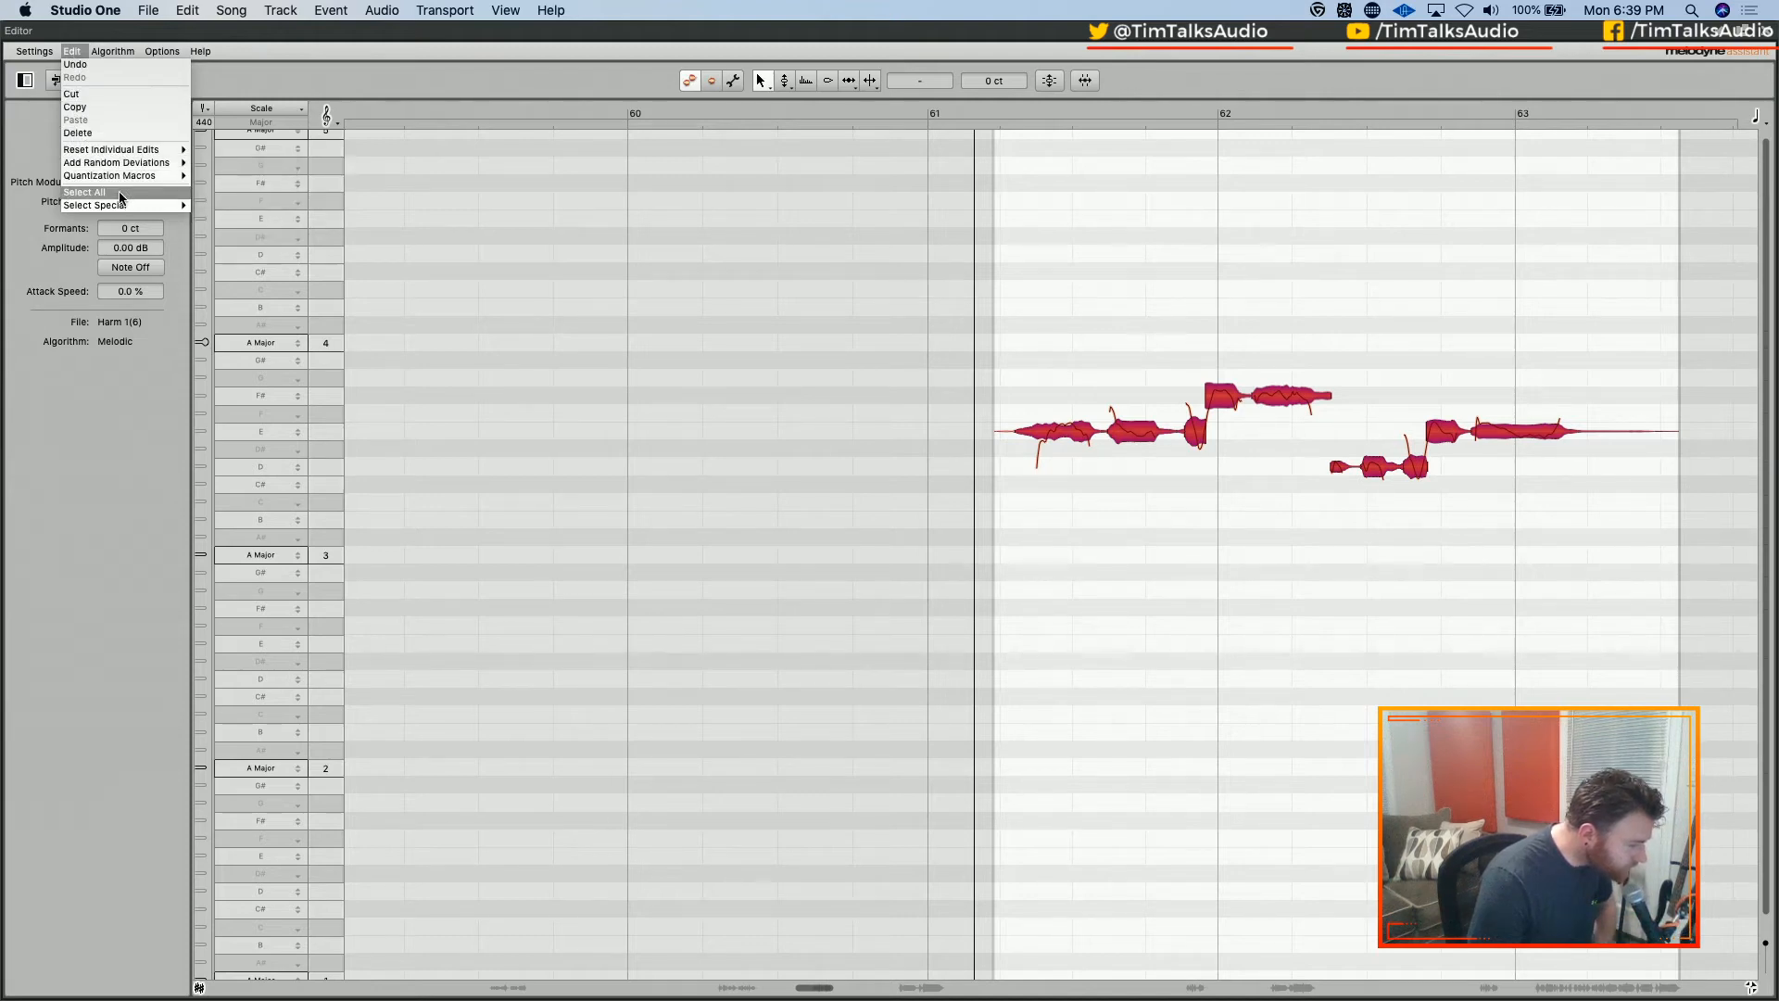
click(102, 51)
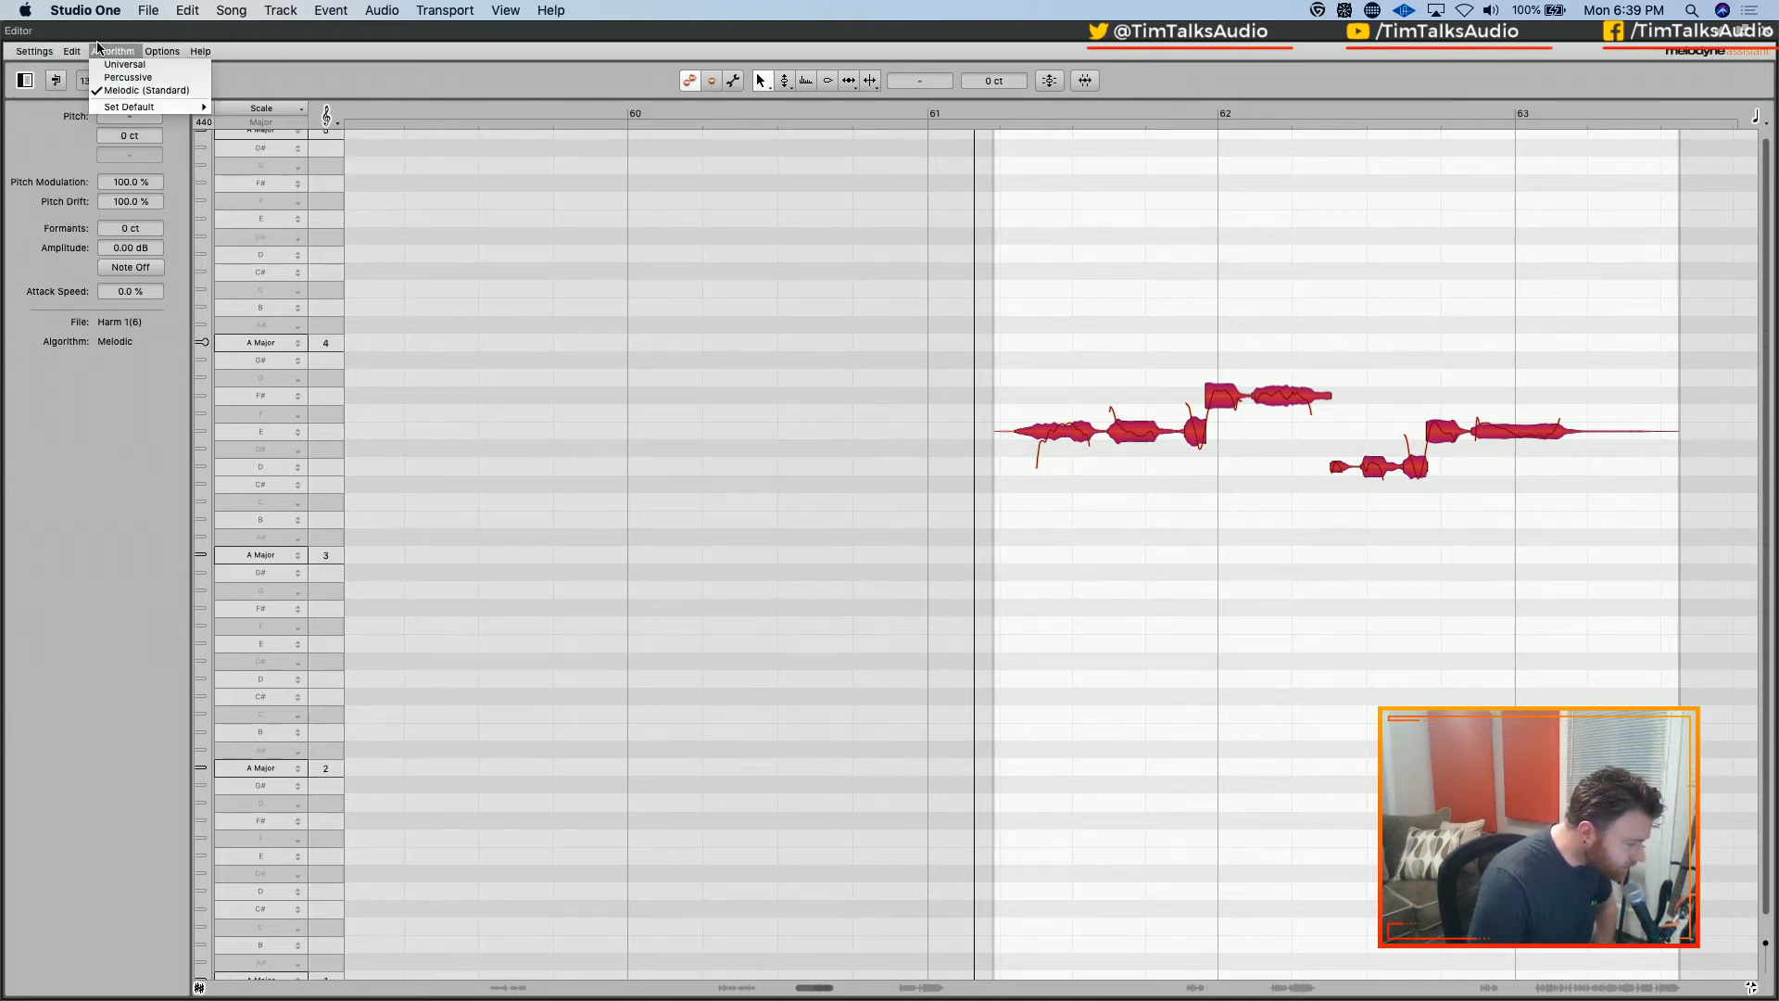
click(43, 69)
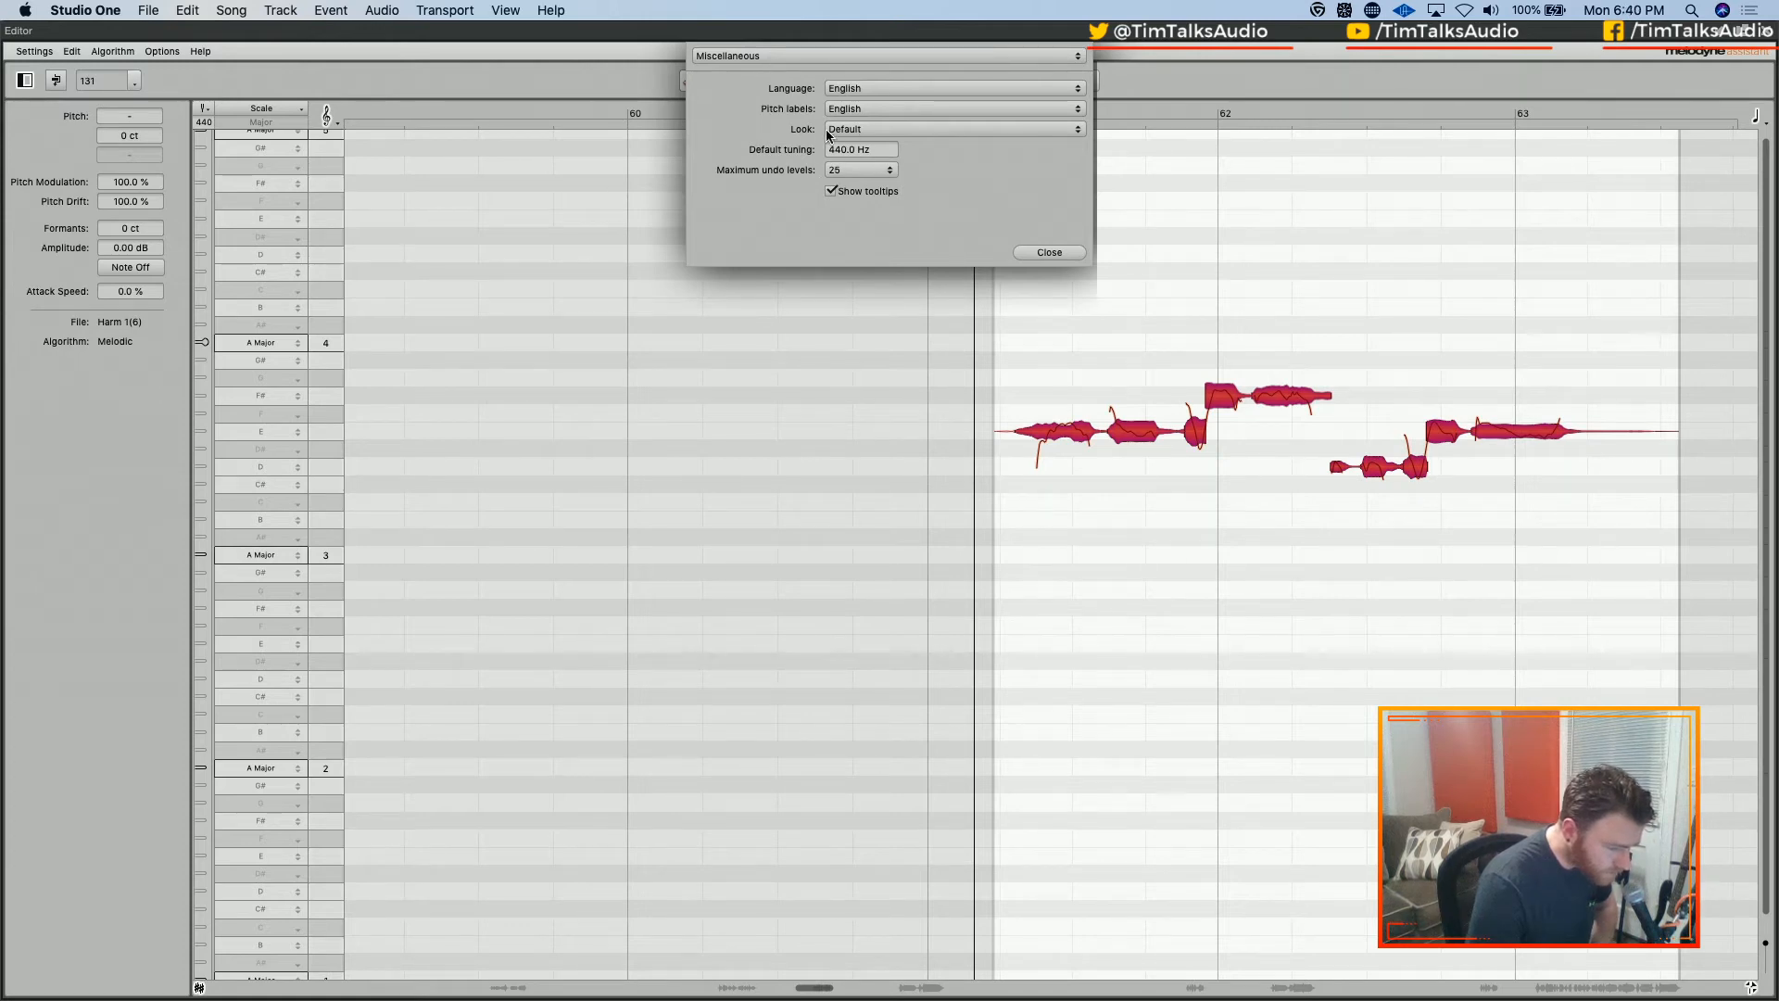
click(905, 58)
click(906, 54)
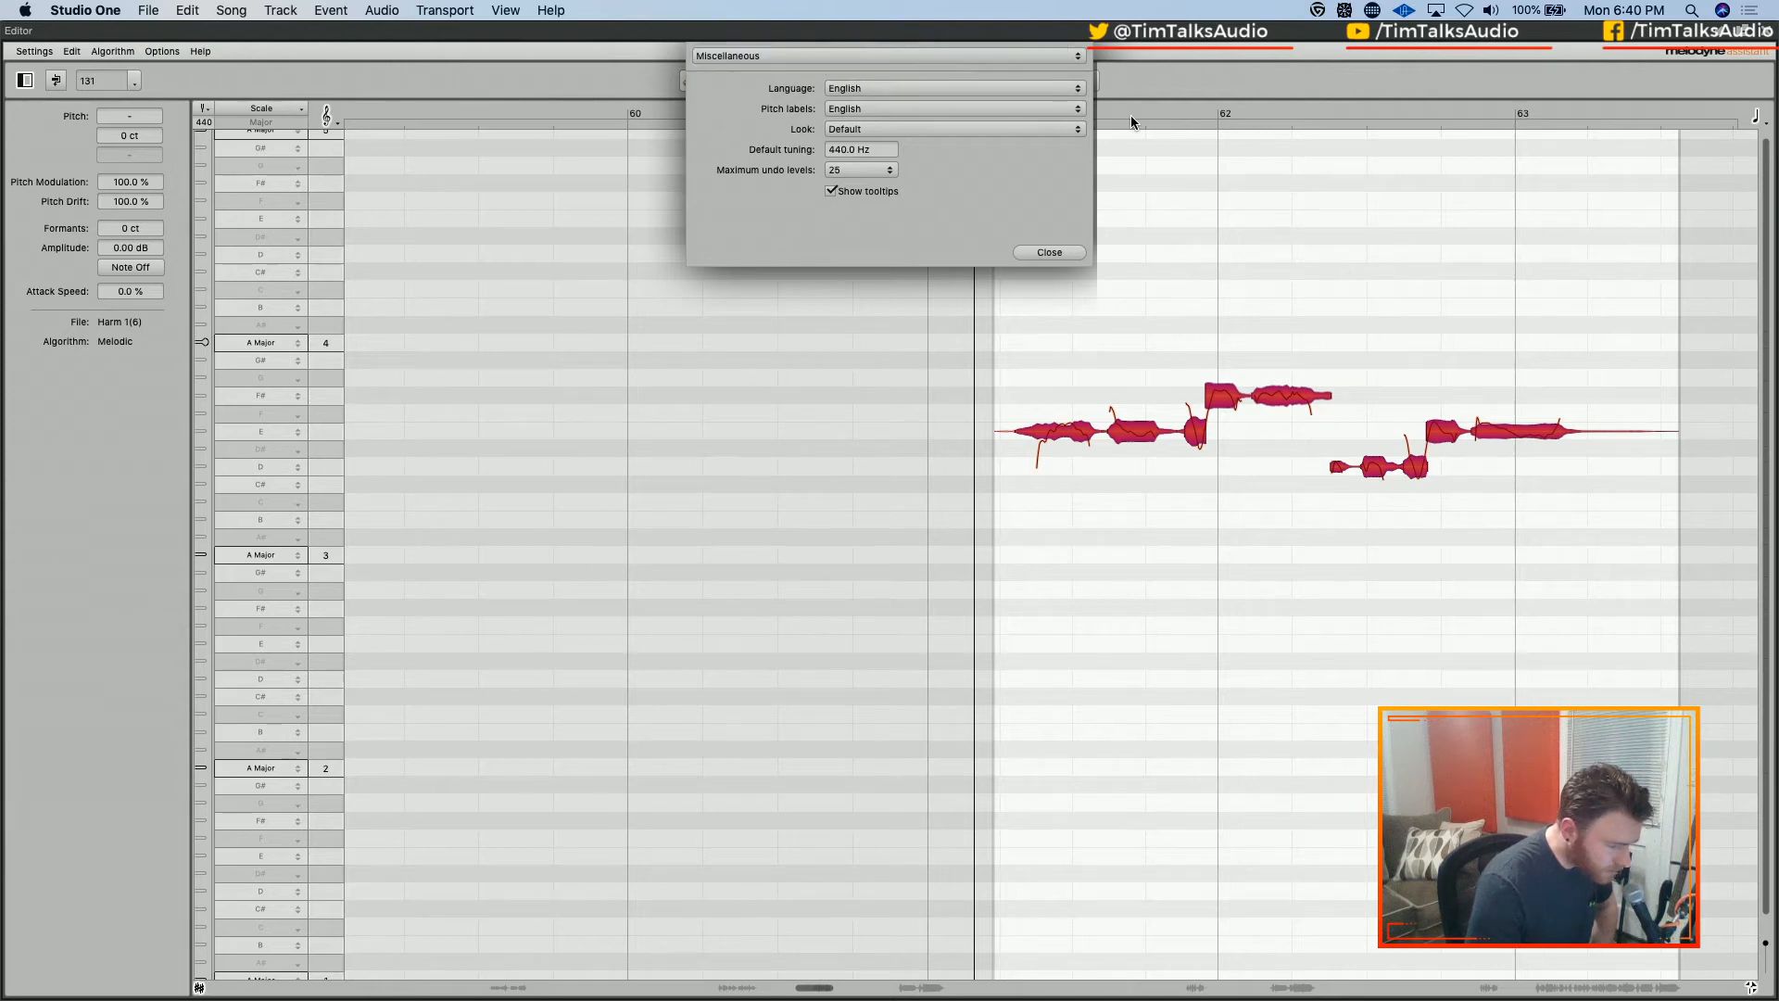
click(1050, 252)
click(163, 50)
mouse_move(197, 54)
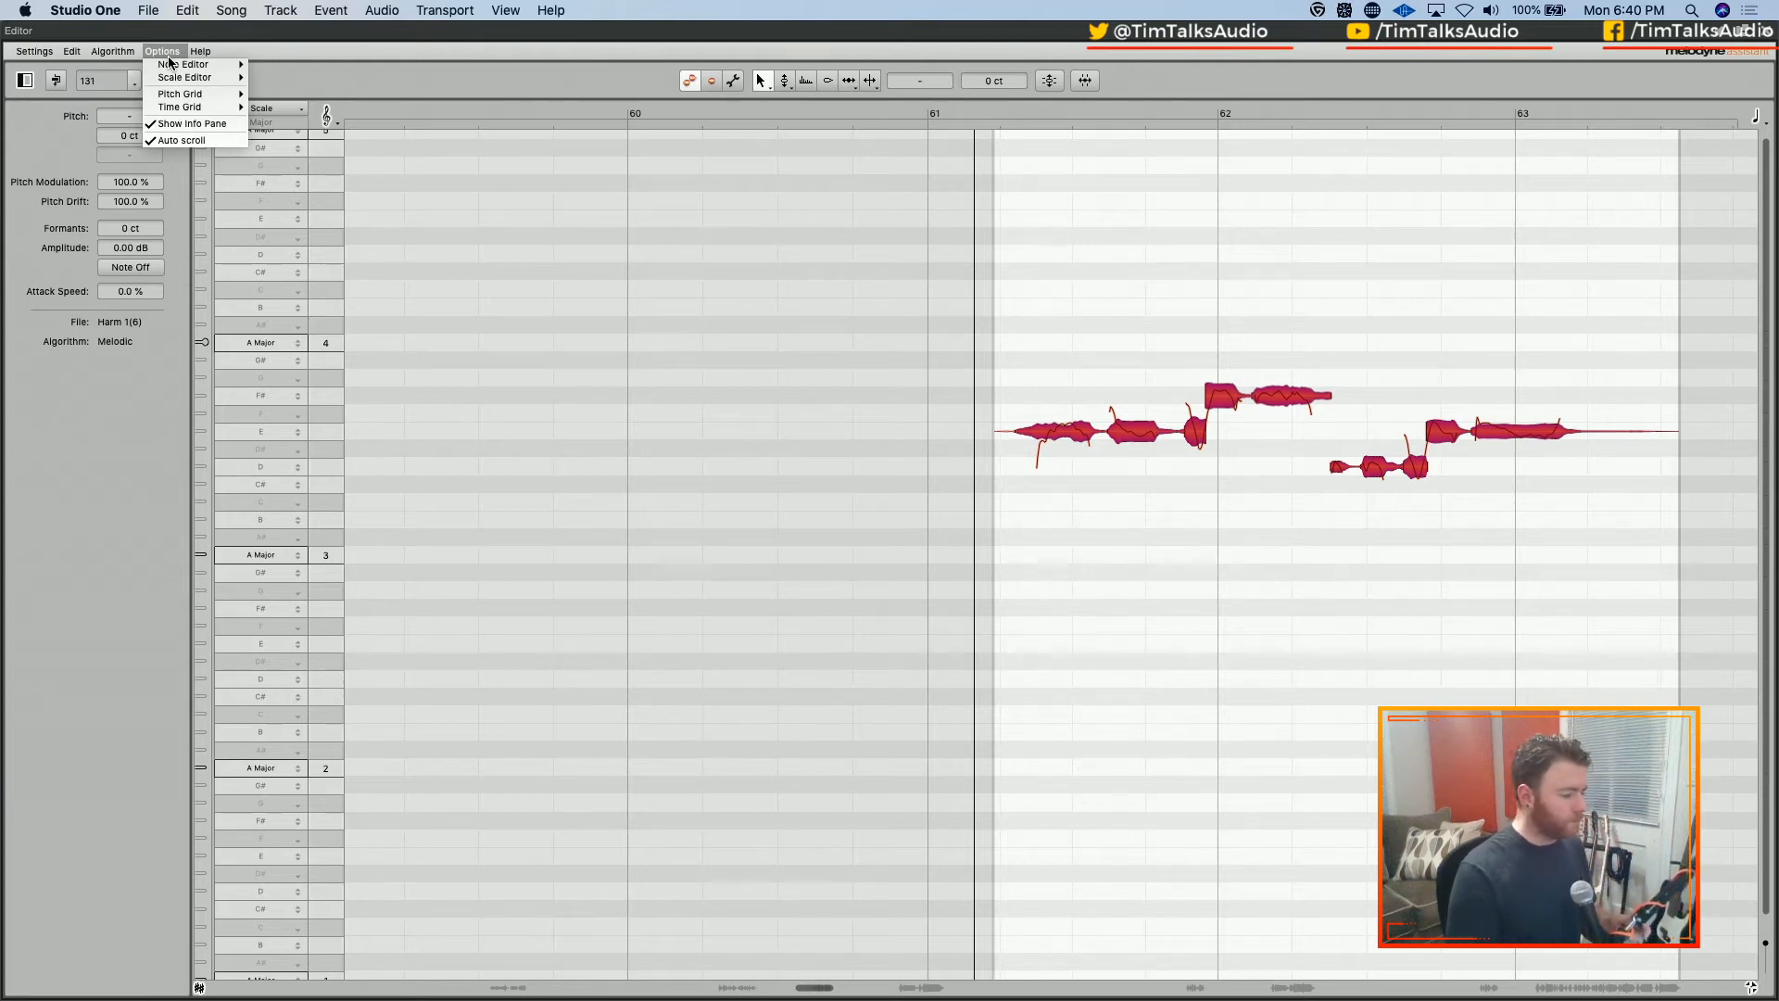
click(169, 58)
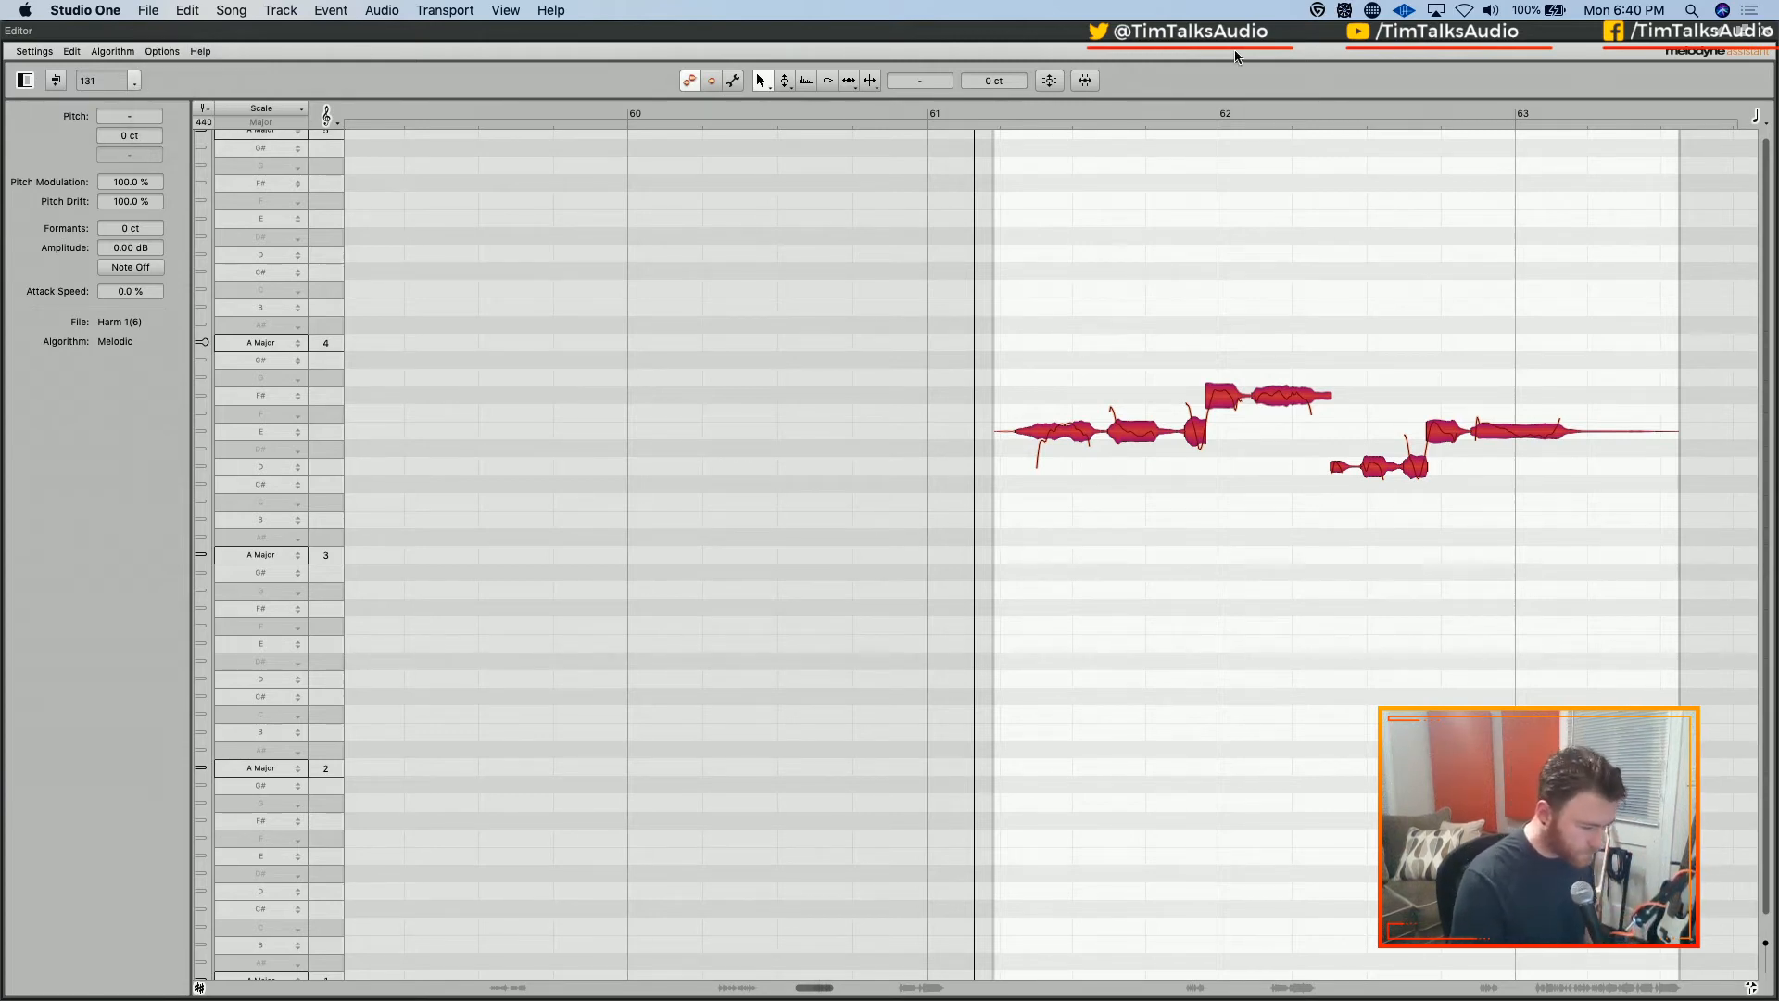
click(1085, 81)
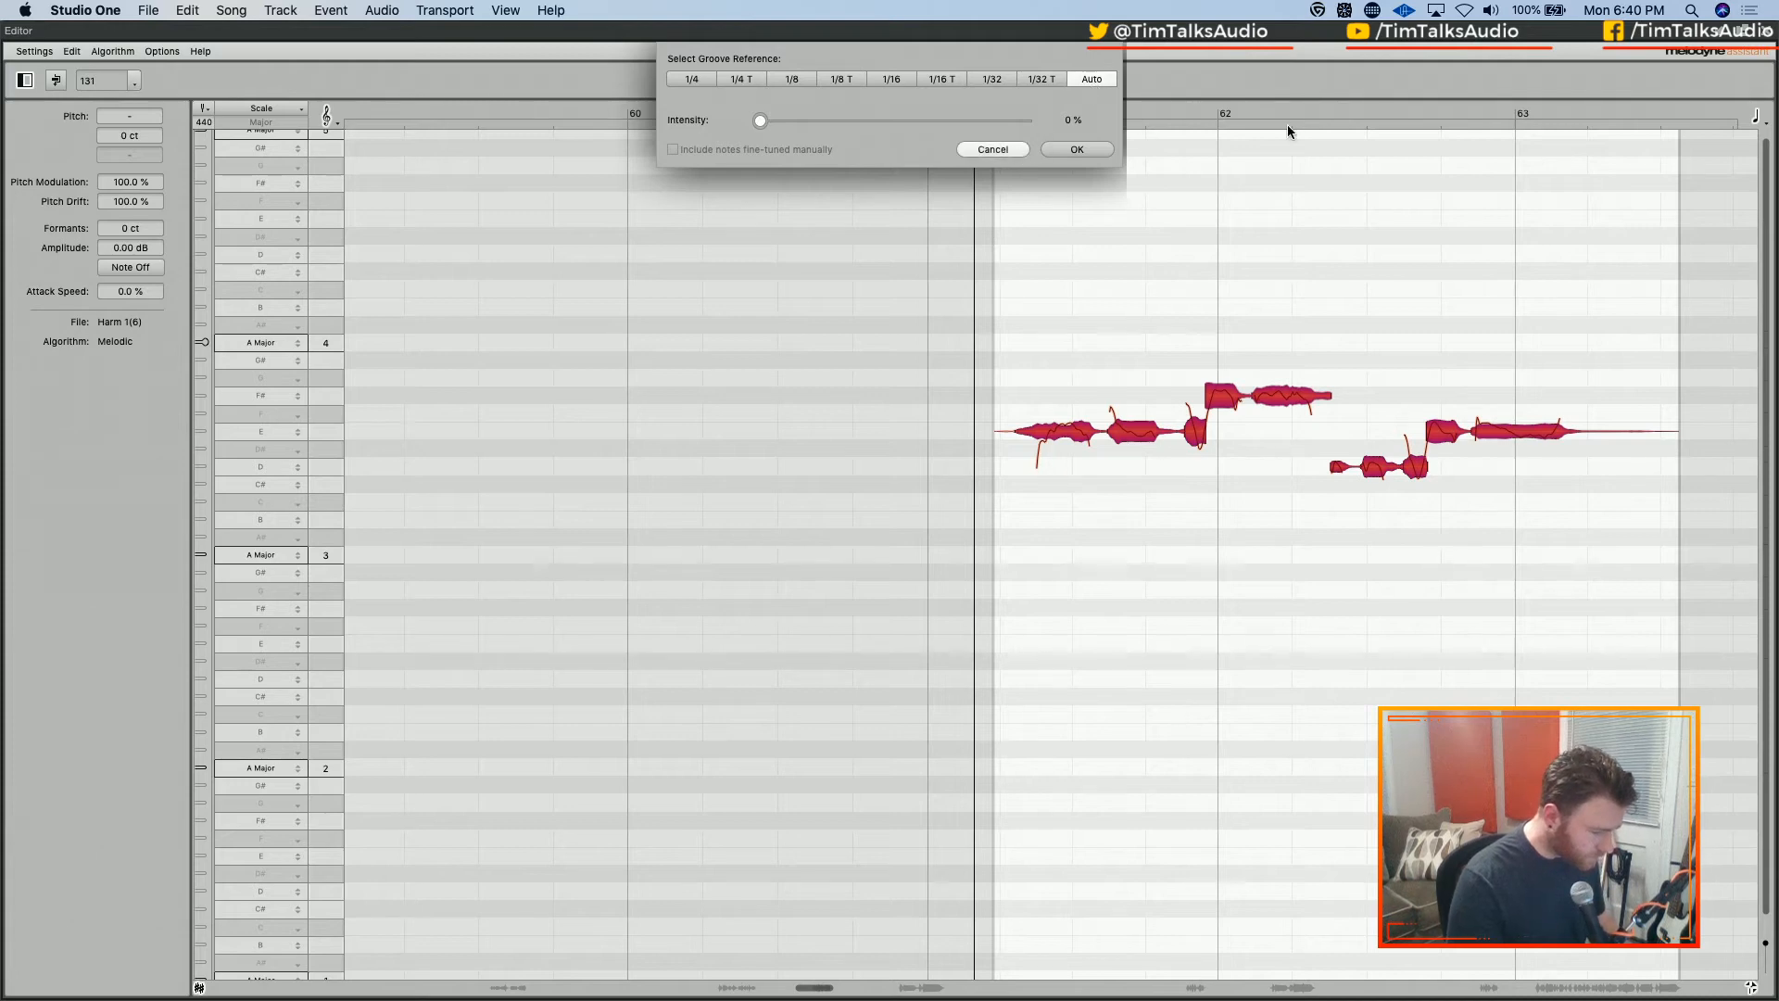
key(Escape)
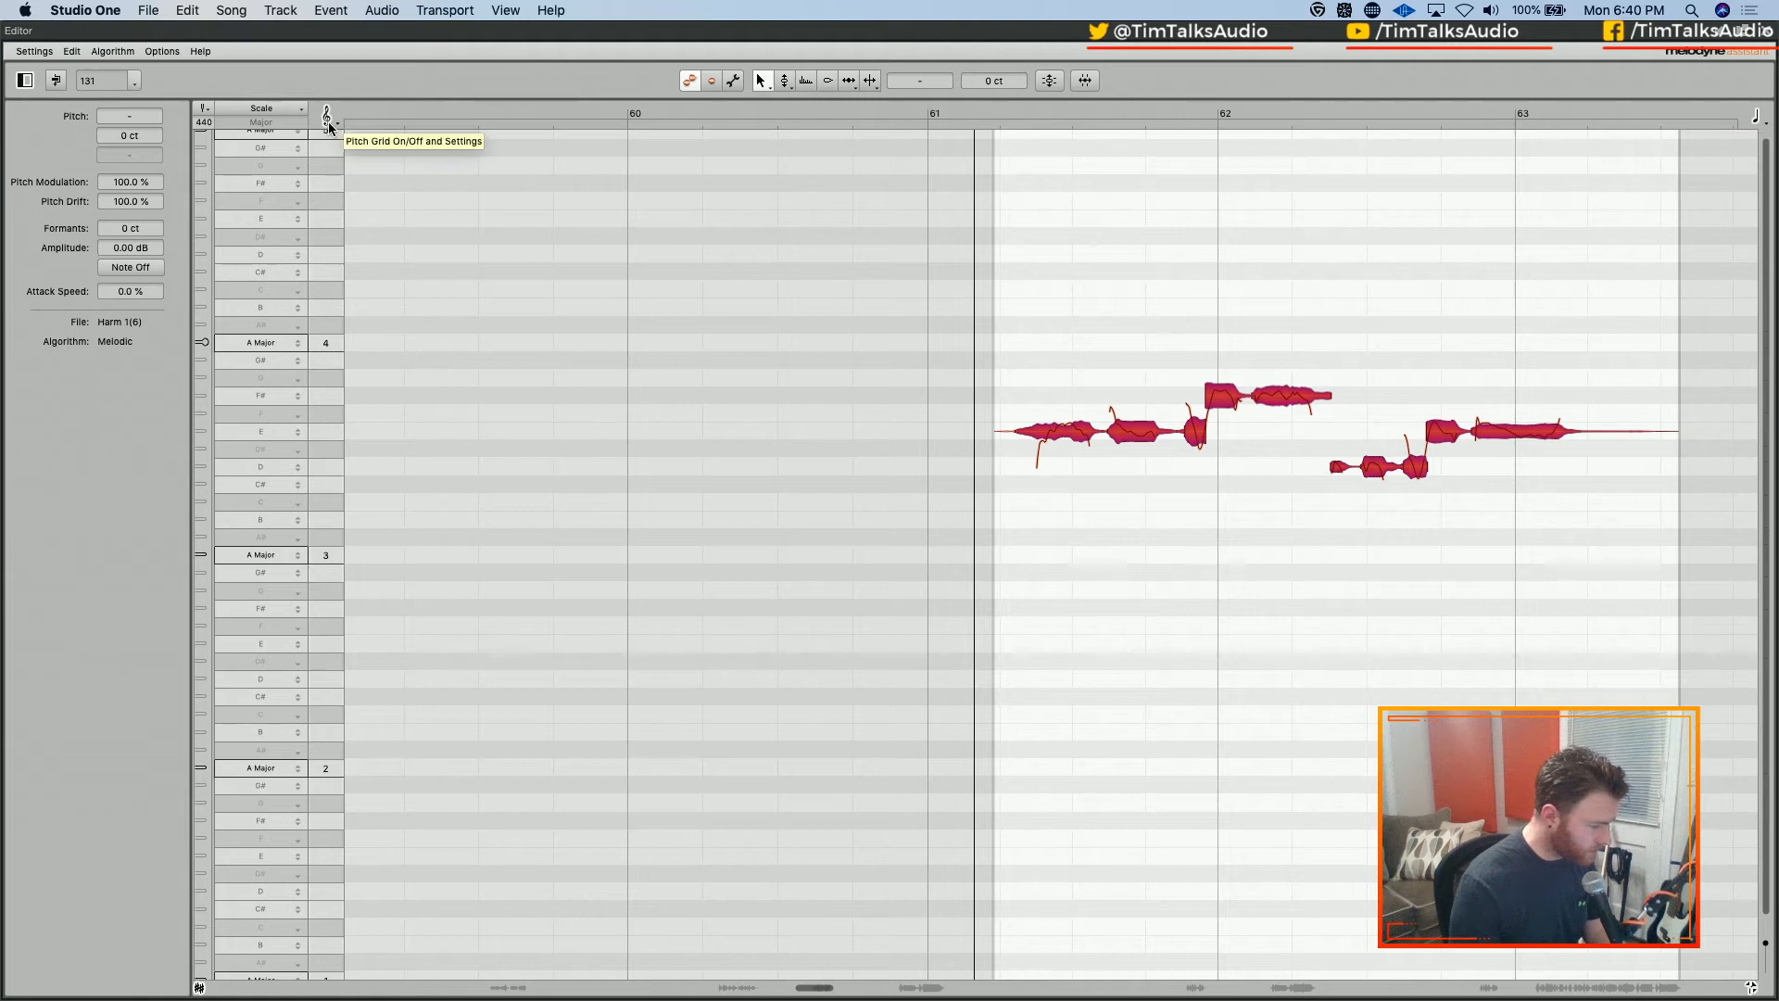
Examine the scale options and the reference tuning choices for the Harm 1(6) notes
click(277, 115)
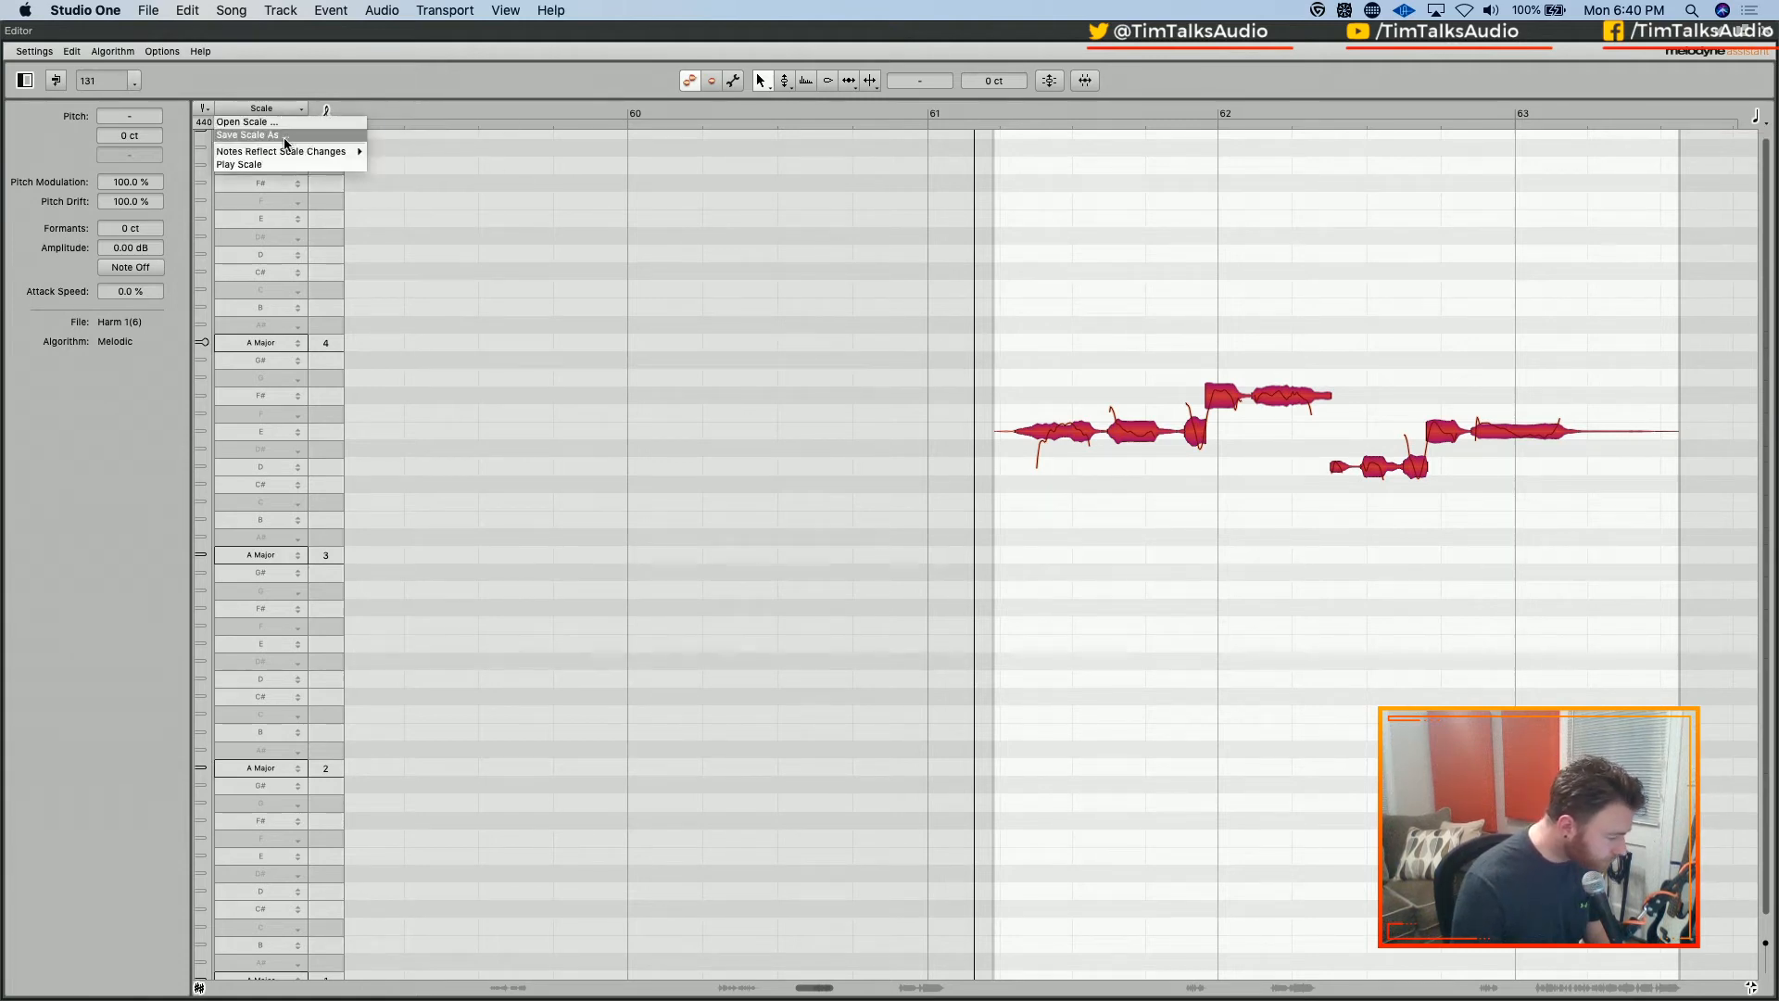
mouse_move(287, 152)
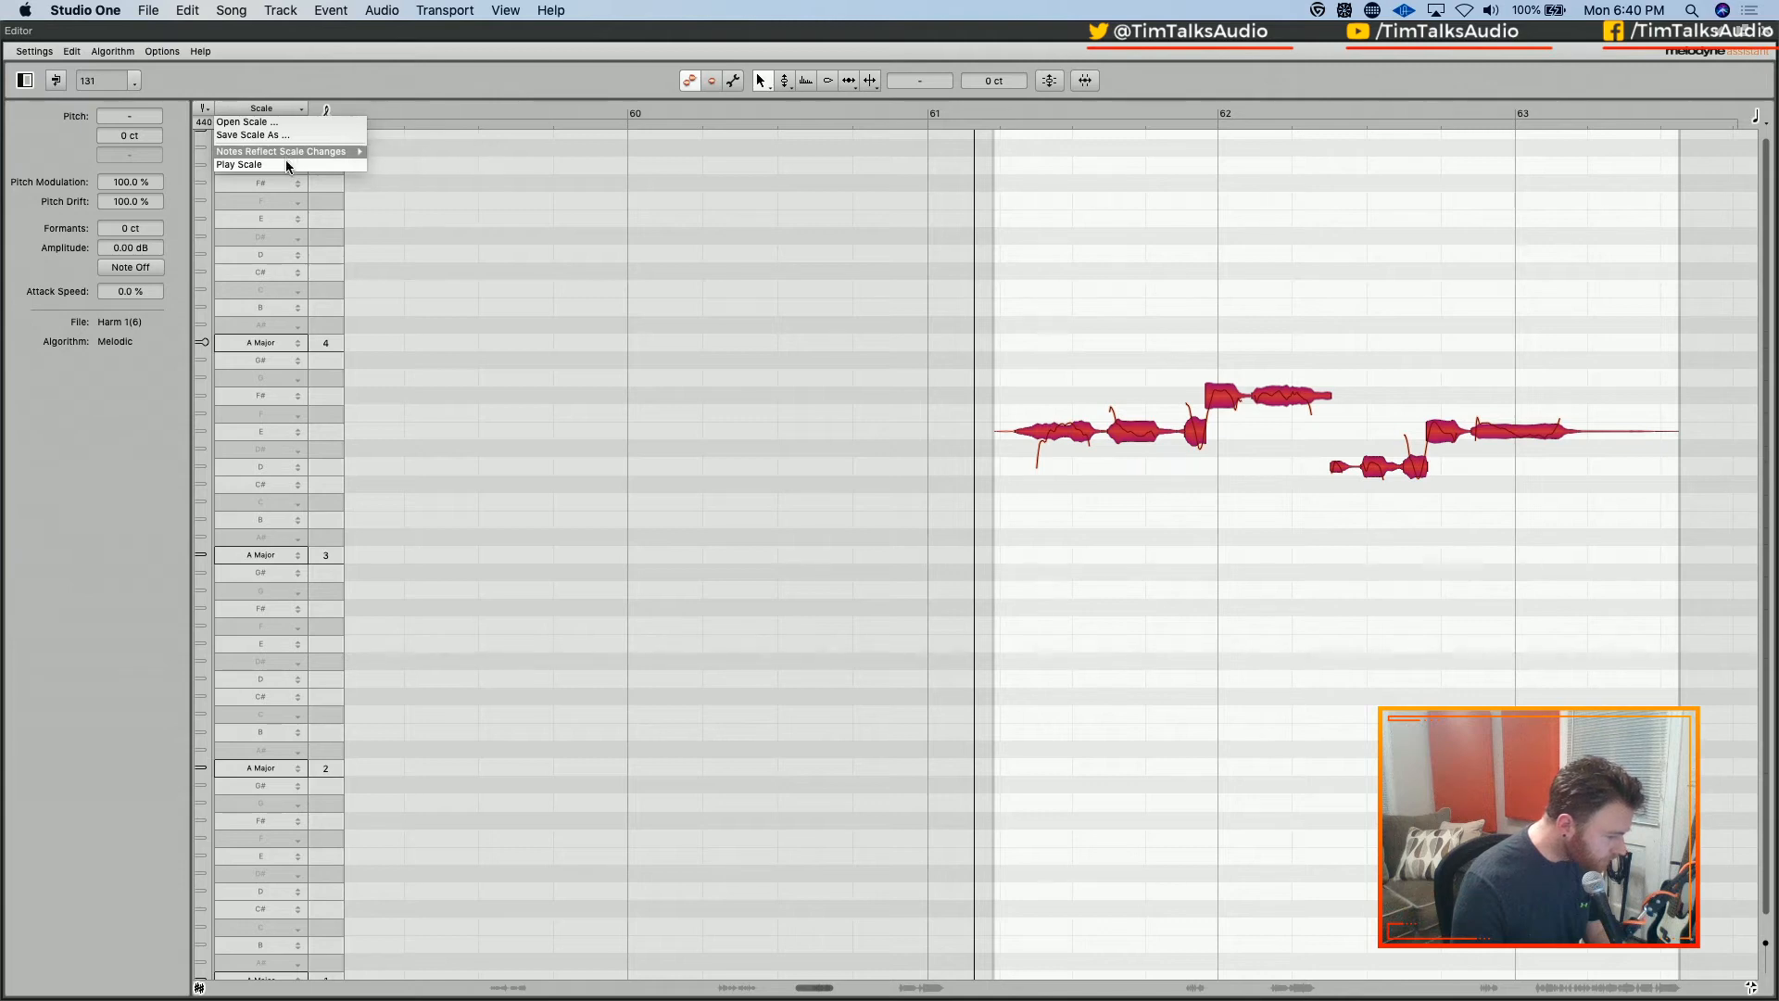
click(200, 109)
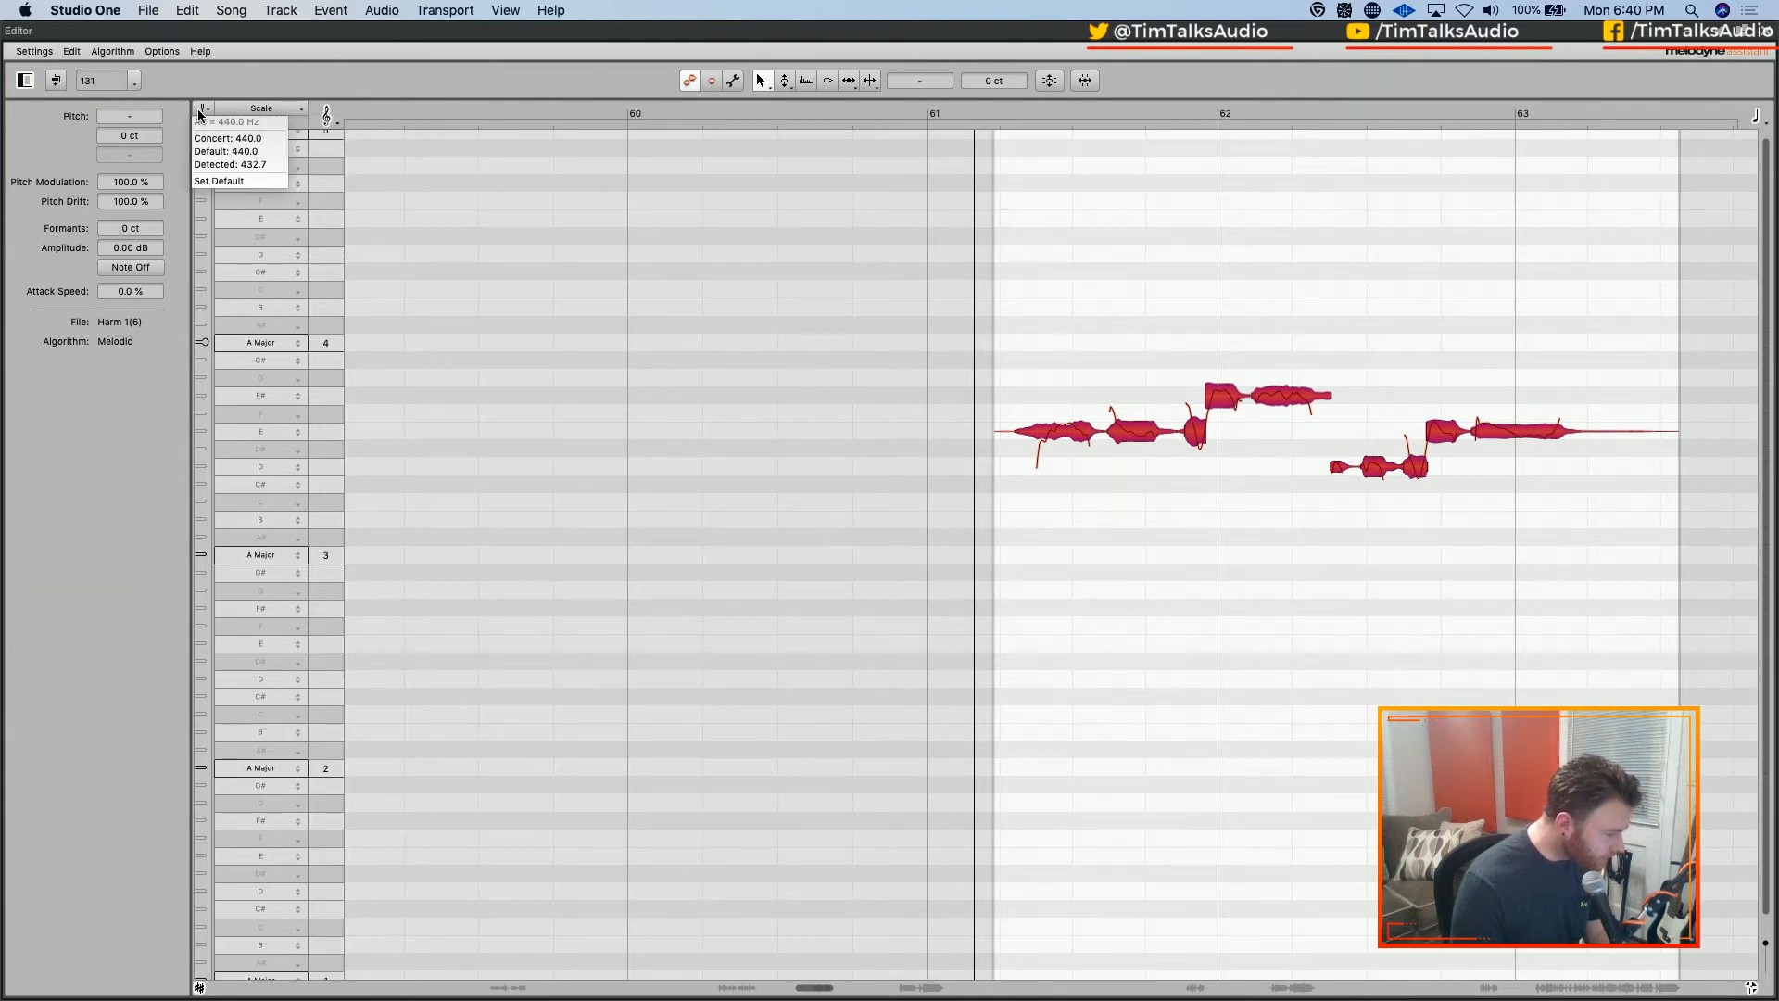
click(255, 93)
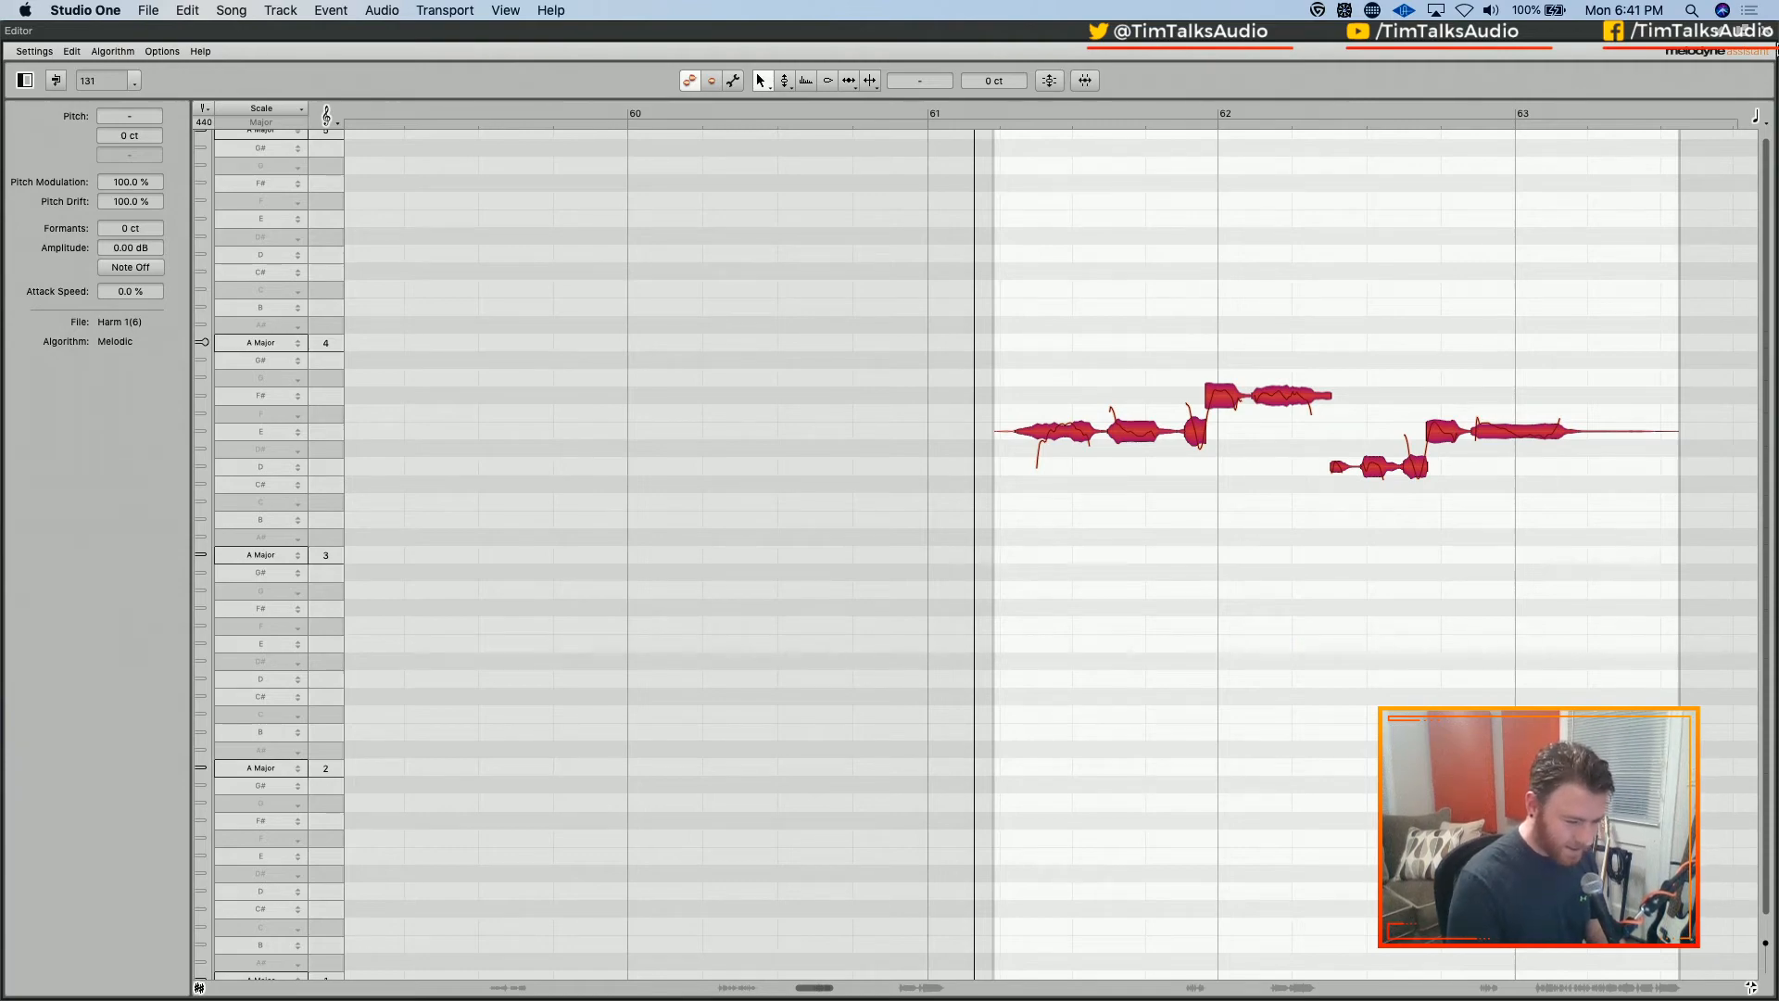
Return to the arrangement, open the Harm 2(6) event near bar 62 for pitch editing and audition it
click(1767, 32)
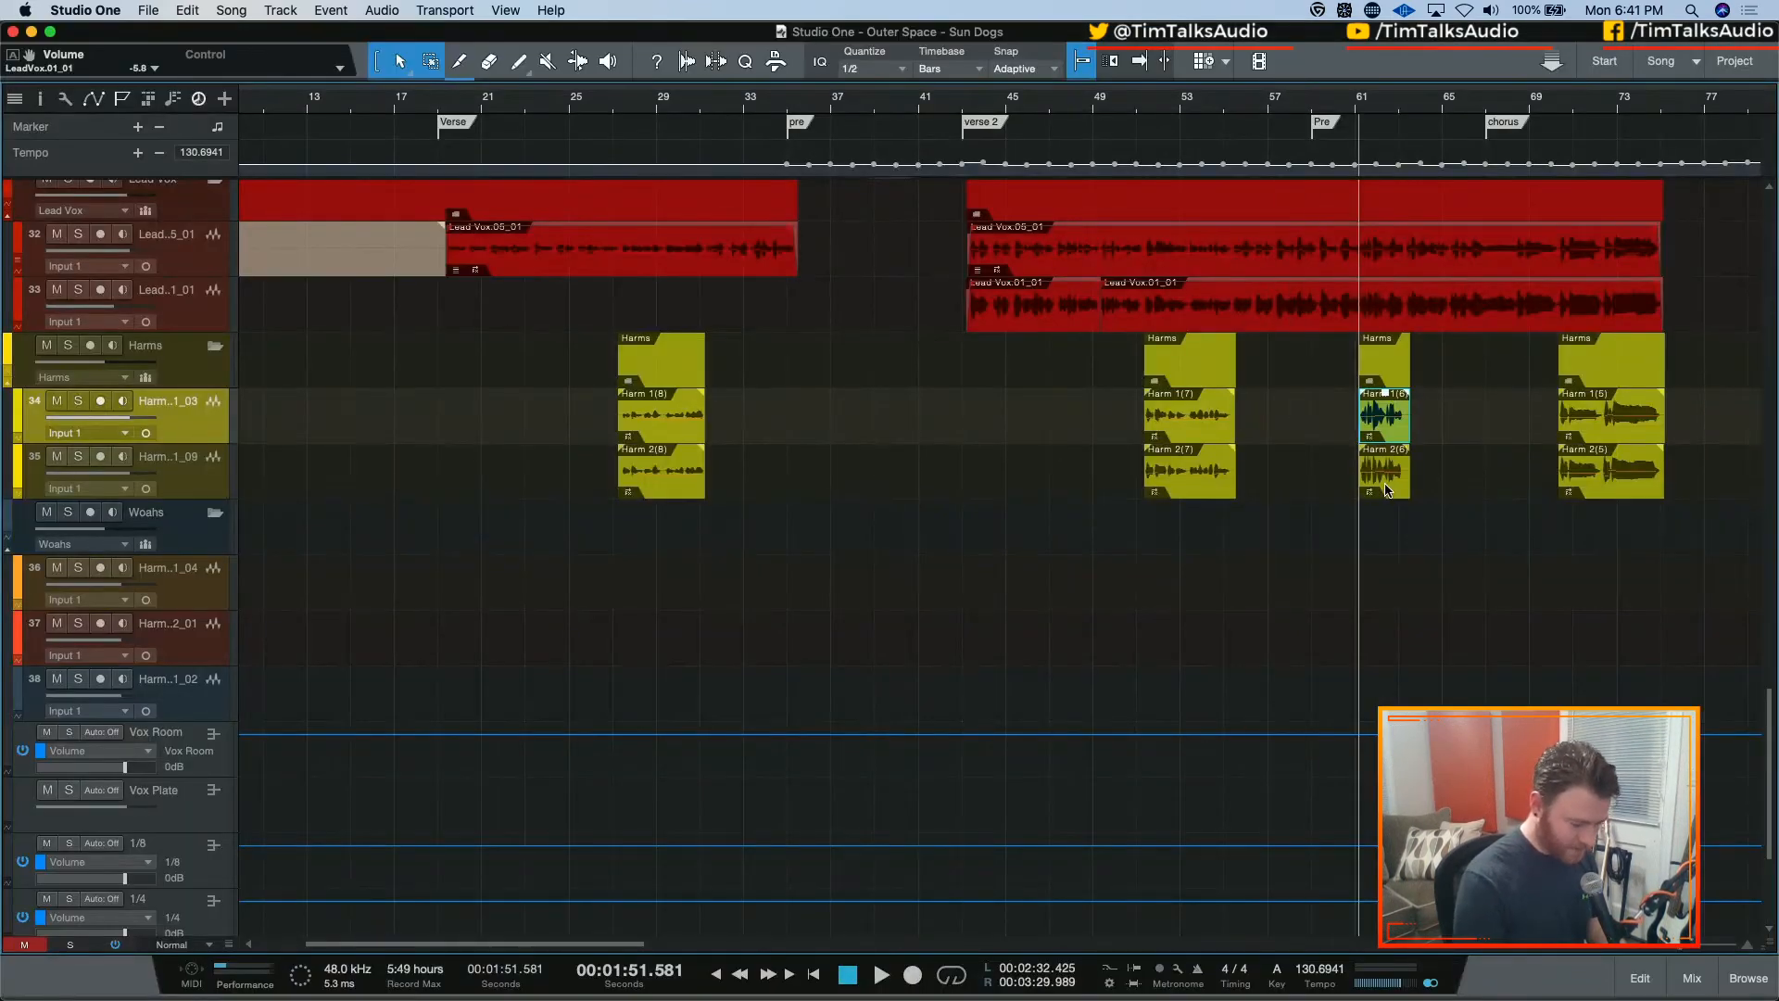
click(1389, 489)
double_click(1397, 488)
key(space)
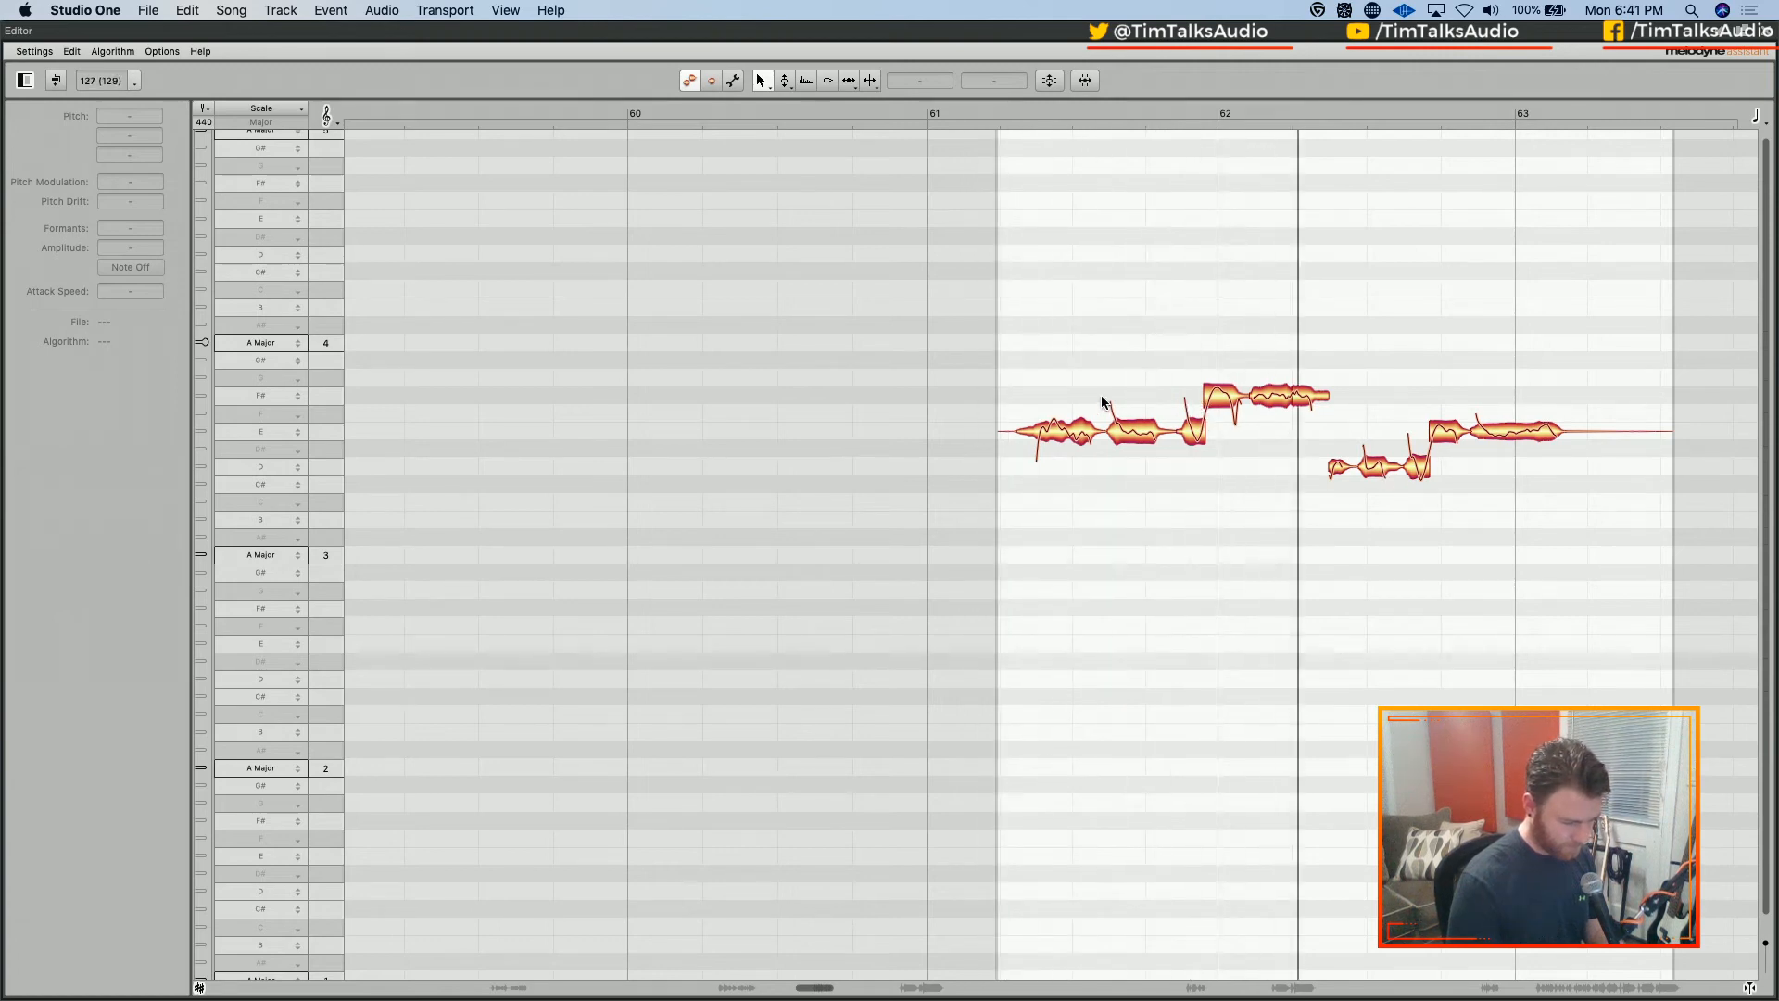
key(space)
Correct the pitch of all Harm 2(6) notes with pitch center 100% and pitch drift 0%, and close the pitch editor
drag(978, 302, 1677, 537)
click(1051, 81)
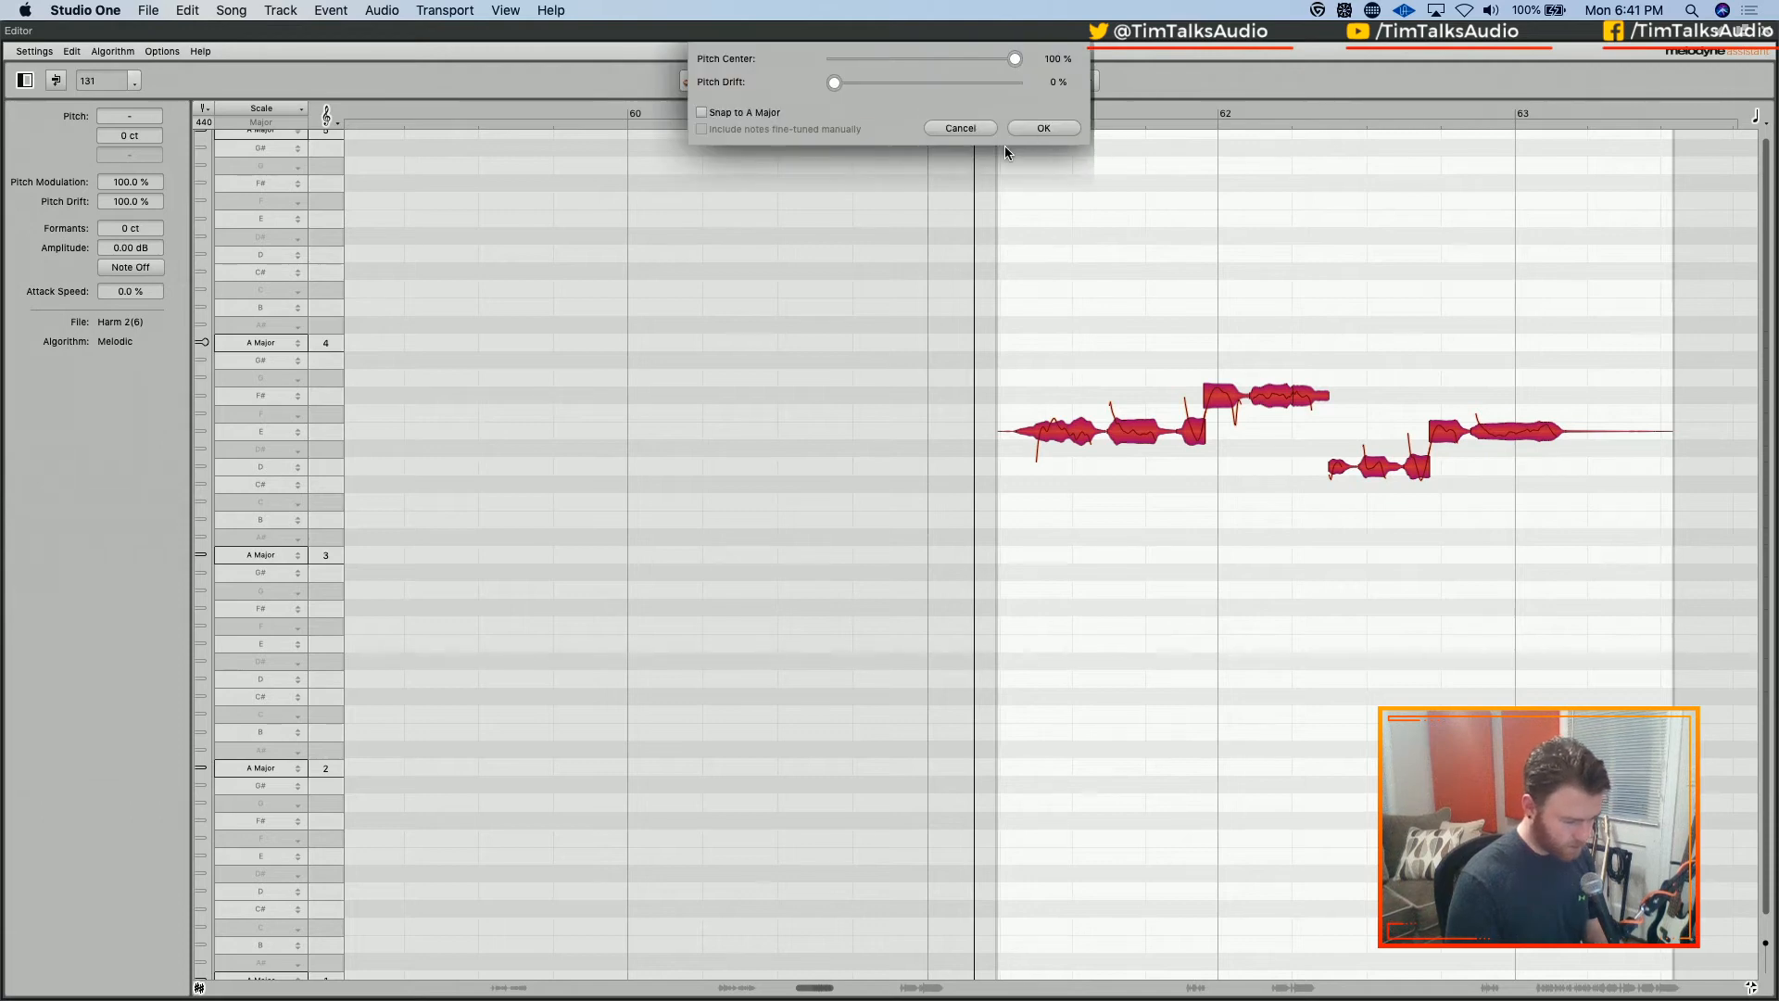
key(Return)
click(1767, 31)
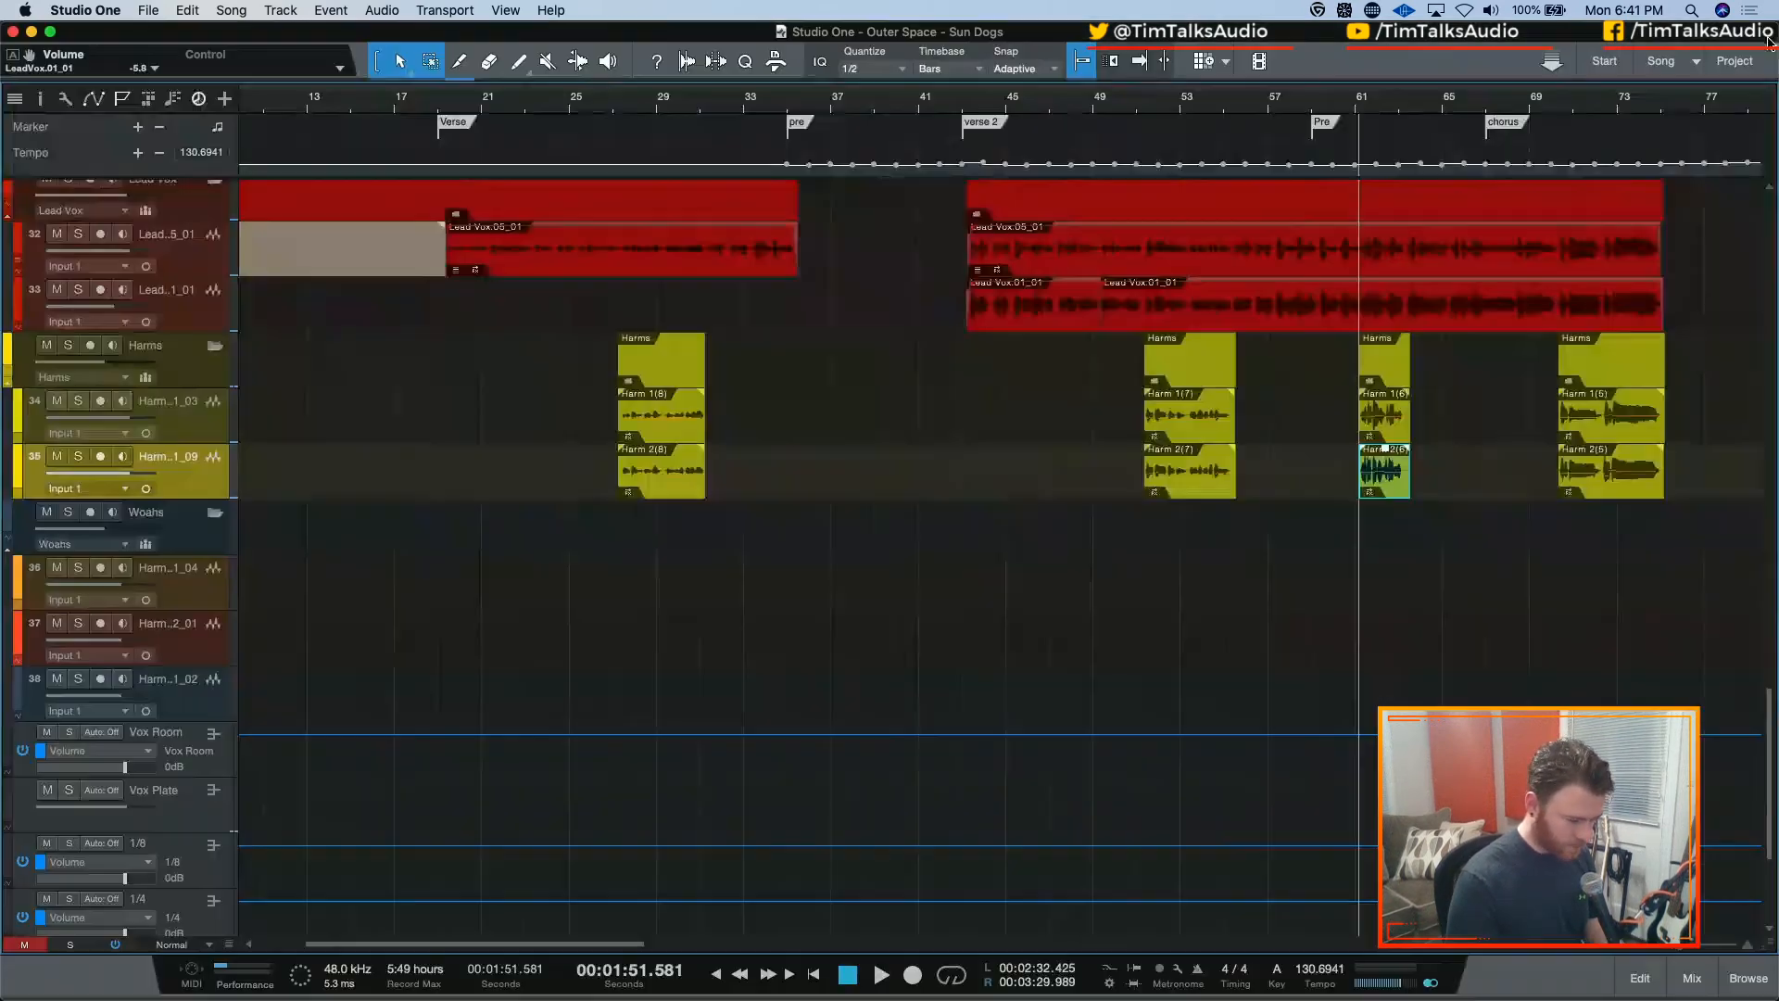
Select the Harm 1(5) event in the chorus, move the playback cursor to its start and open it for pitch editing
scroll(906, 441, right, 1)
scroll(907, 441, right, 3)
shift+click(1394, 431)
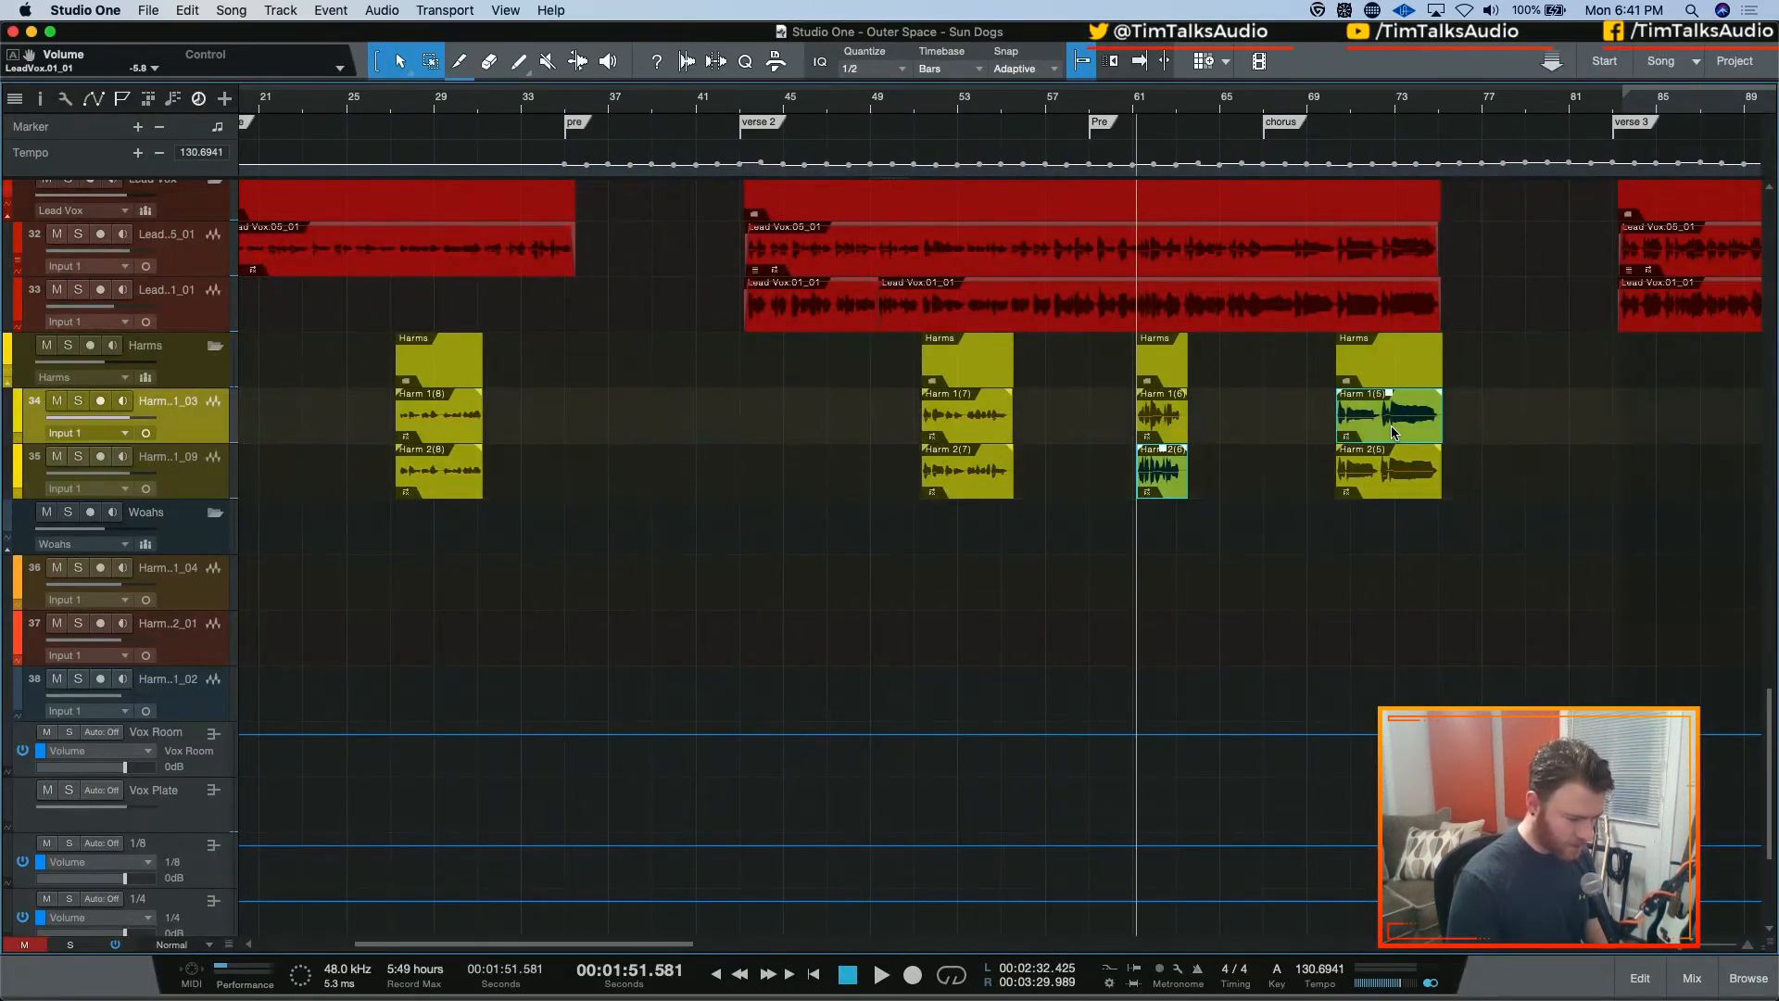
scroll(1221, 431, right, 13)
scroll(1221, 431, right, 2)
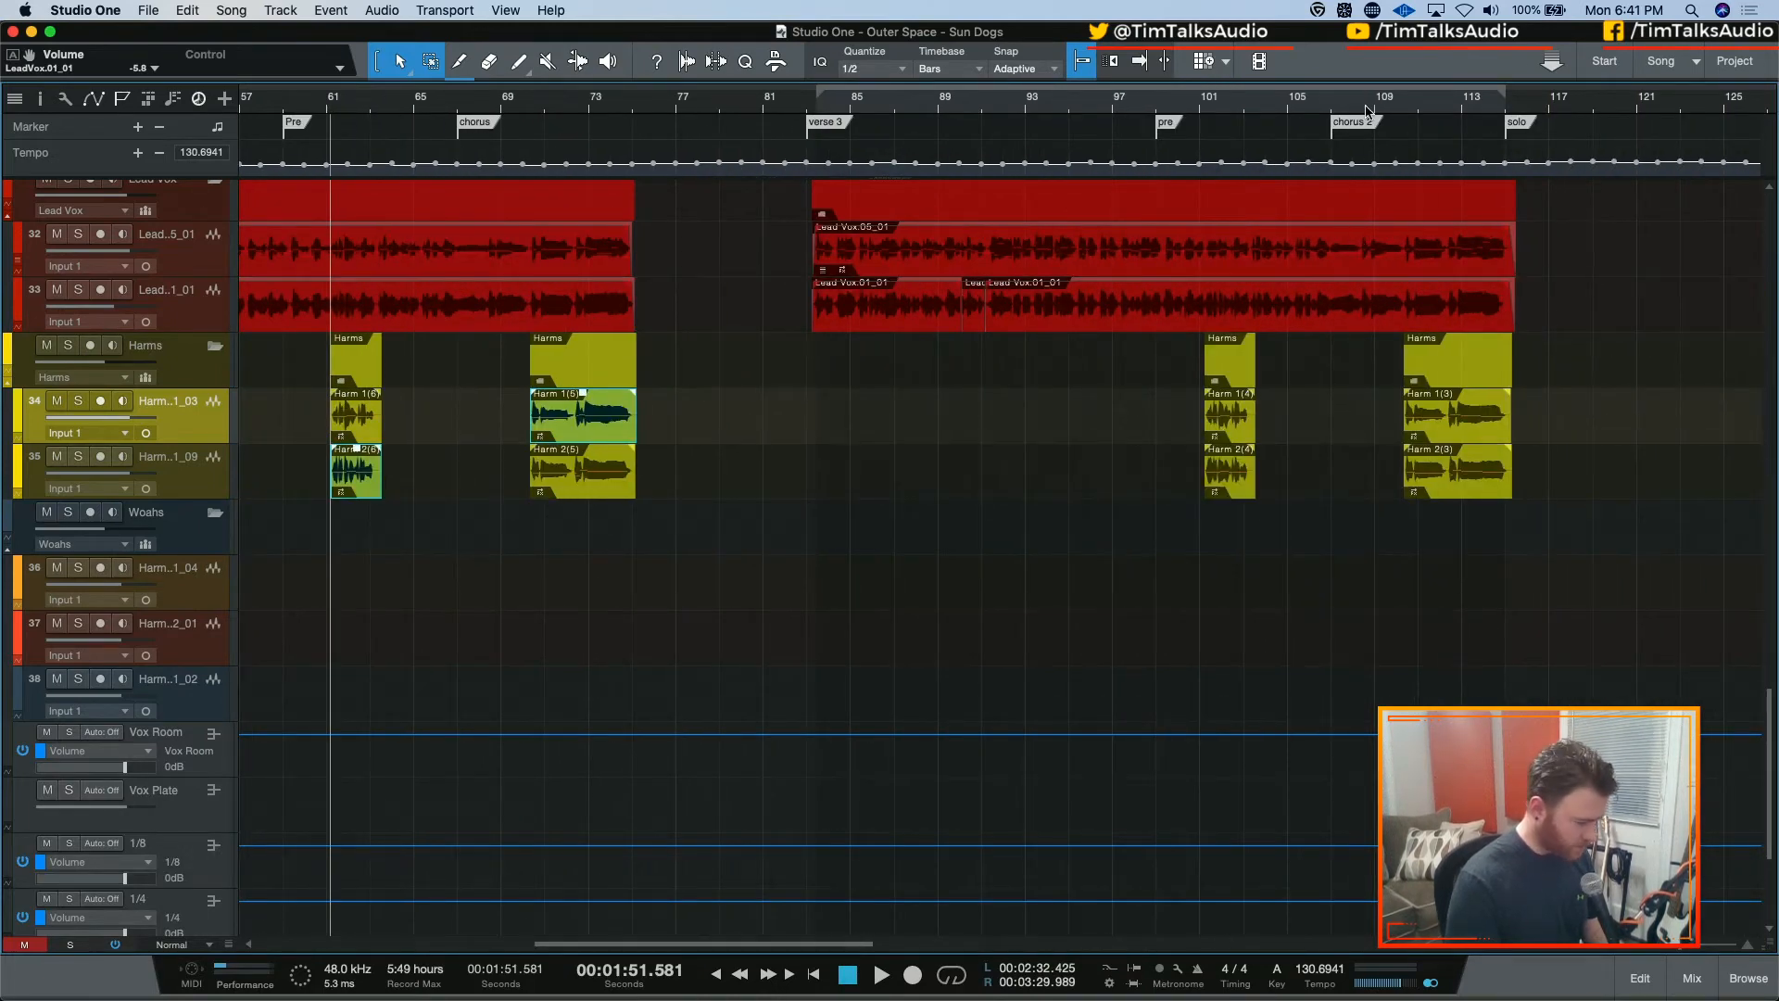
click(596, 431)
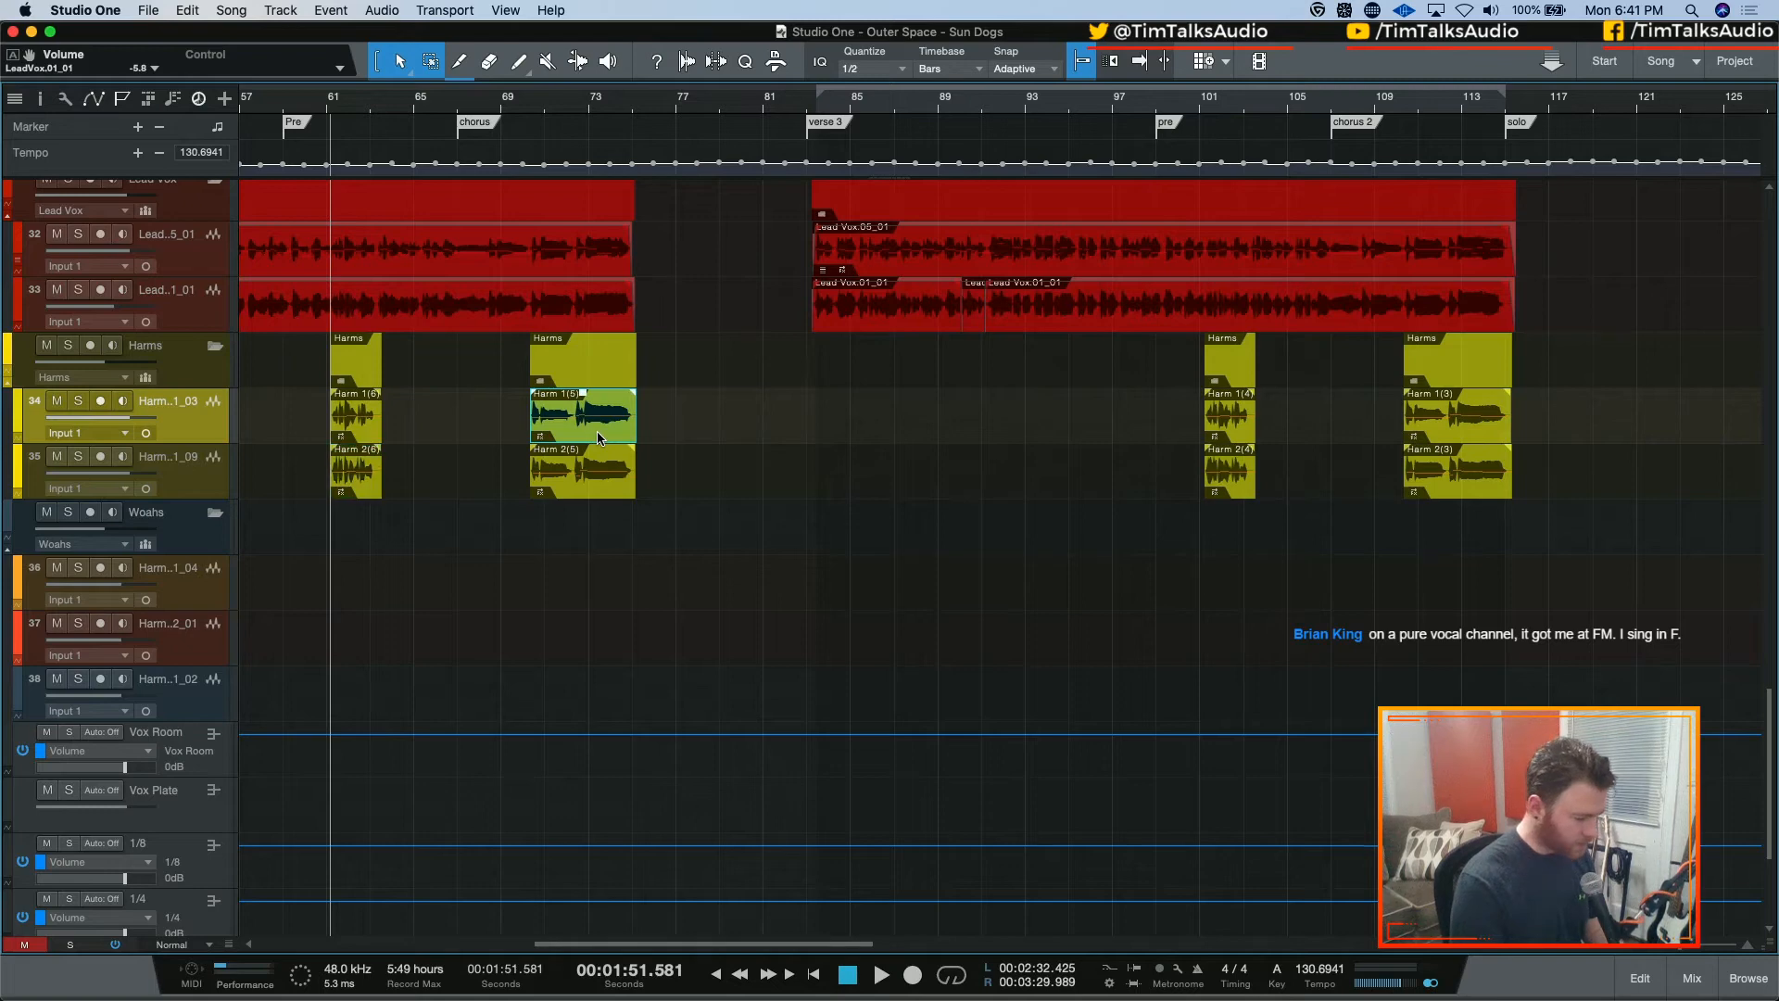
key(l)
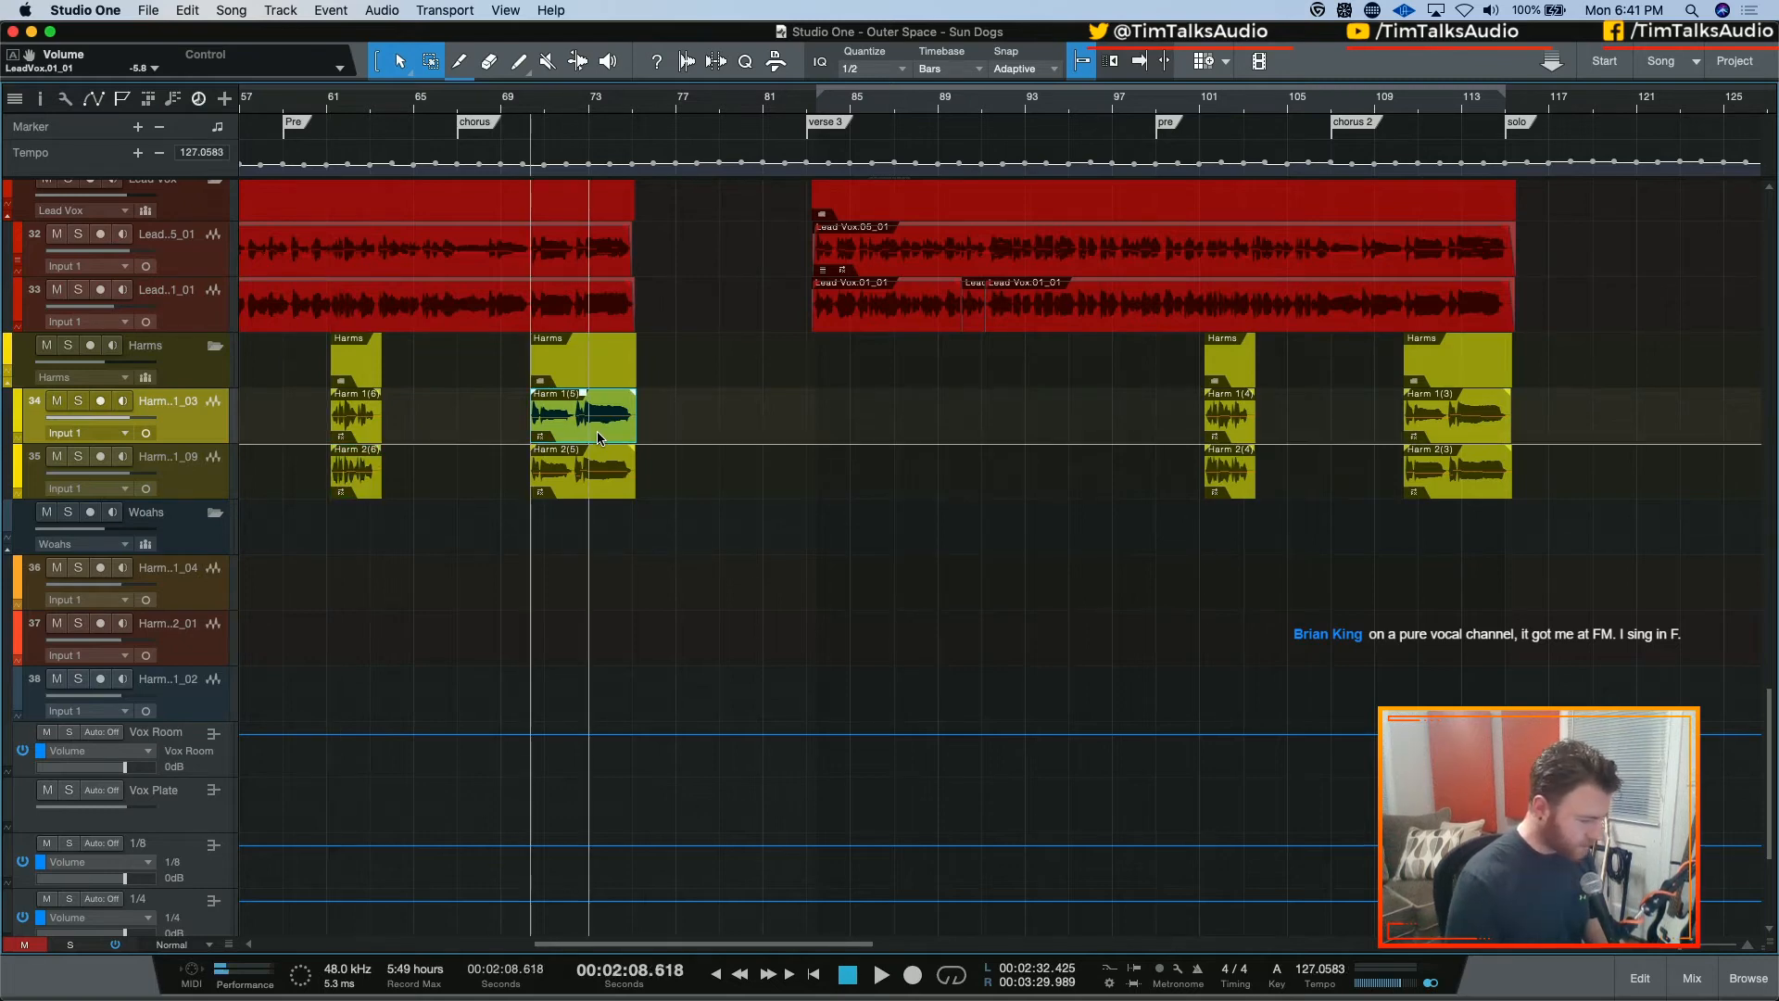
double_click(596, 431)
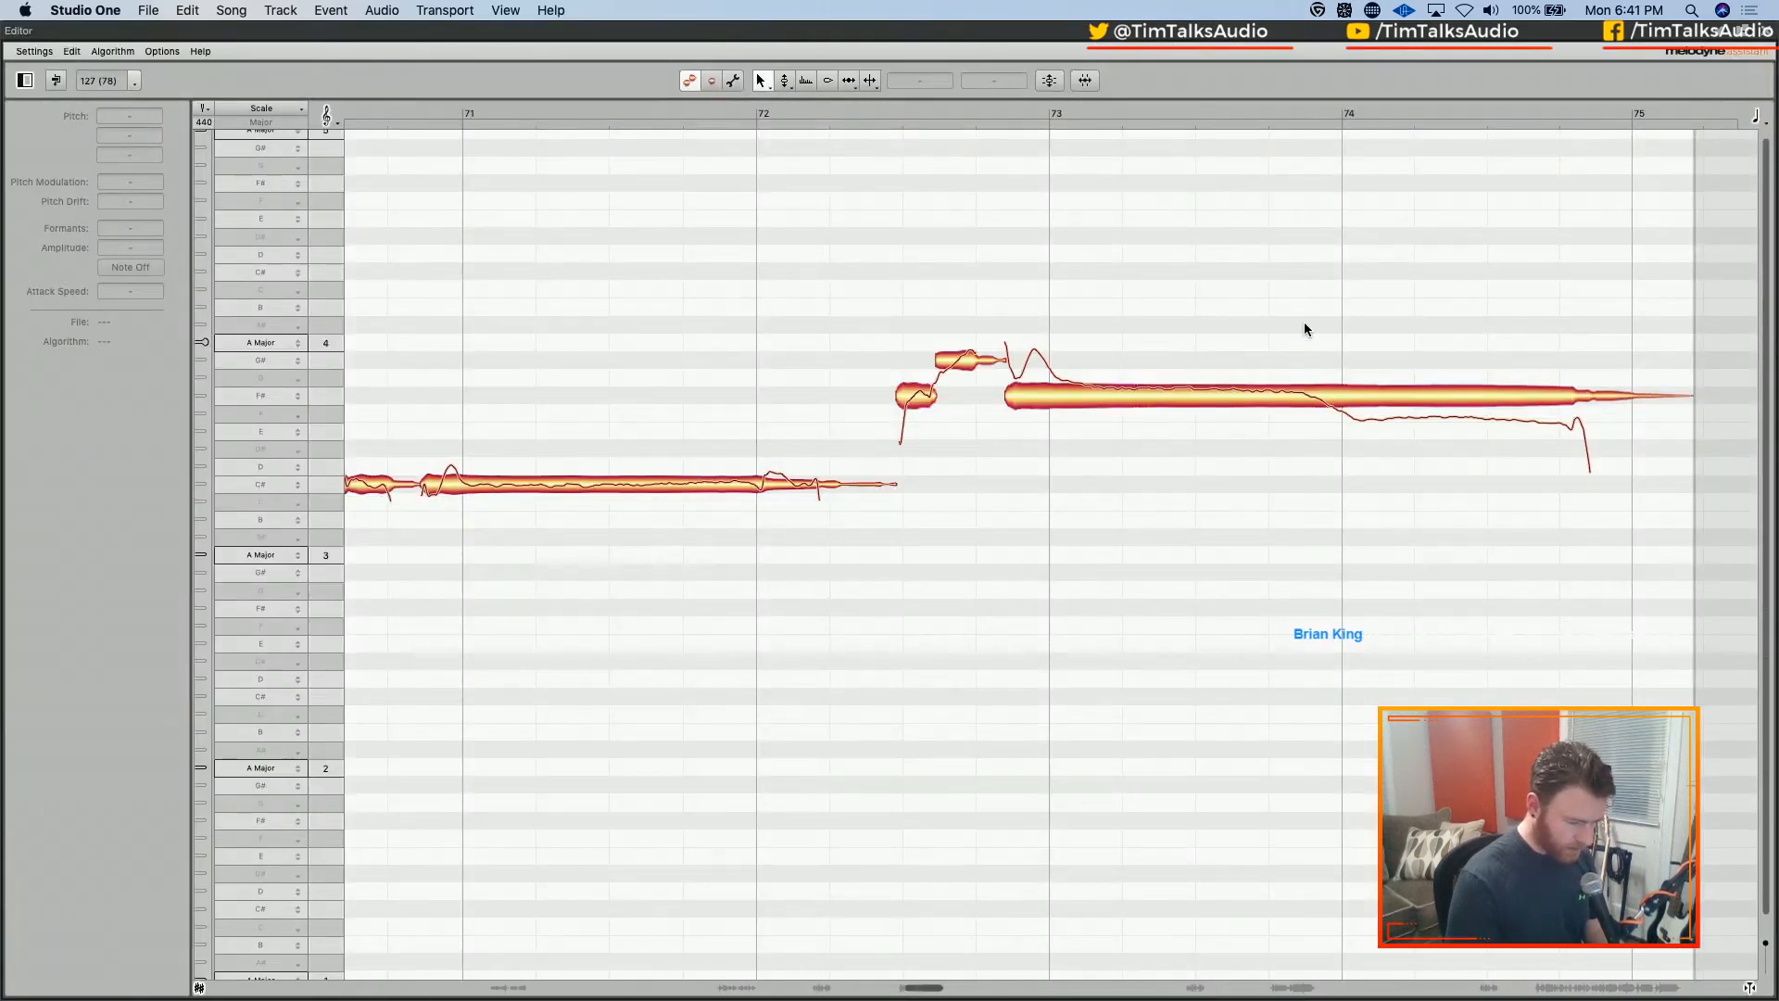
Audition the Harm 1(5) phrase and separate its long held F#4 note just before bar 74, where the pitch drops
right_click(1260, 258)
click(1362, 264)
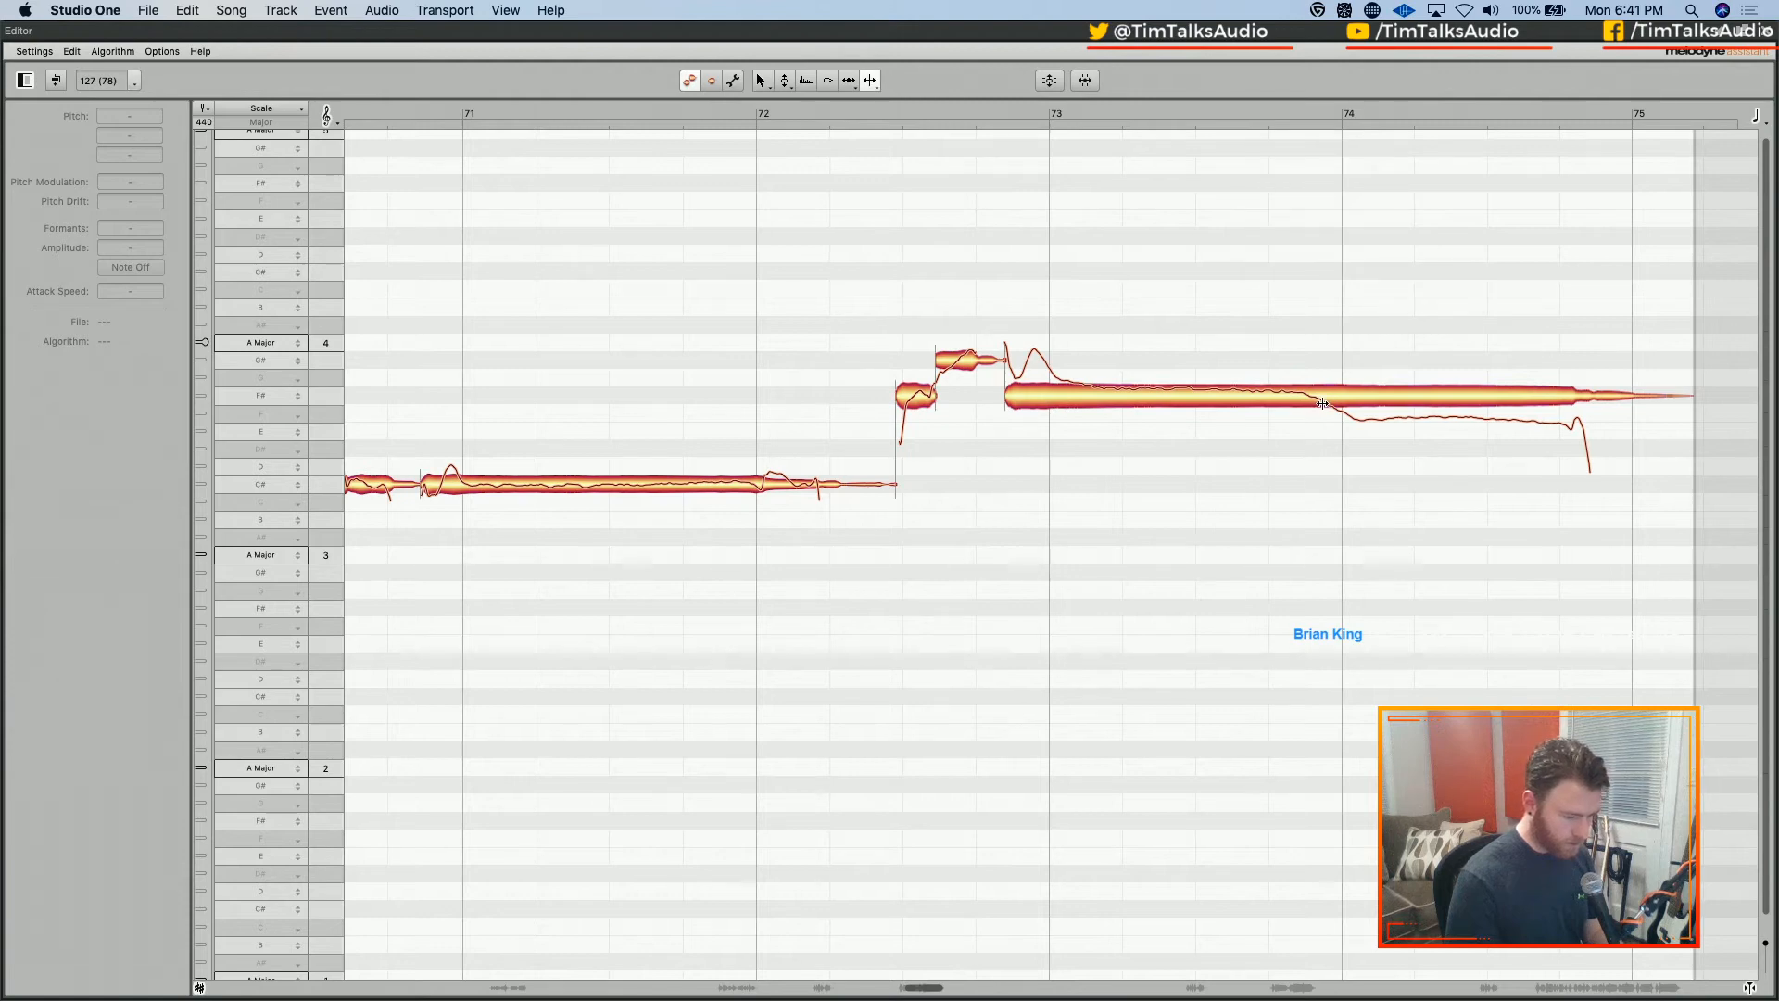
key(space)
key(space)
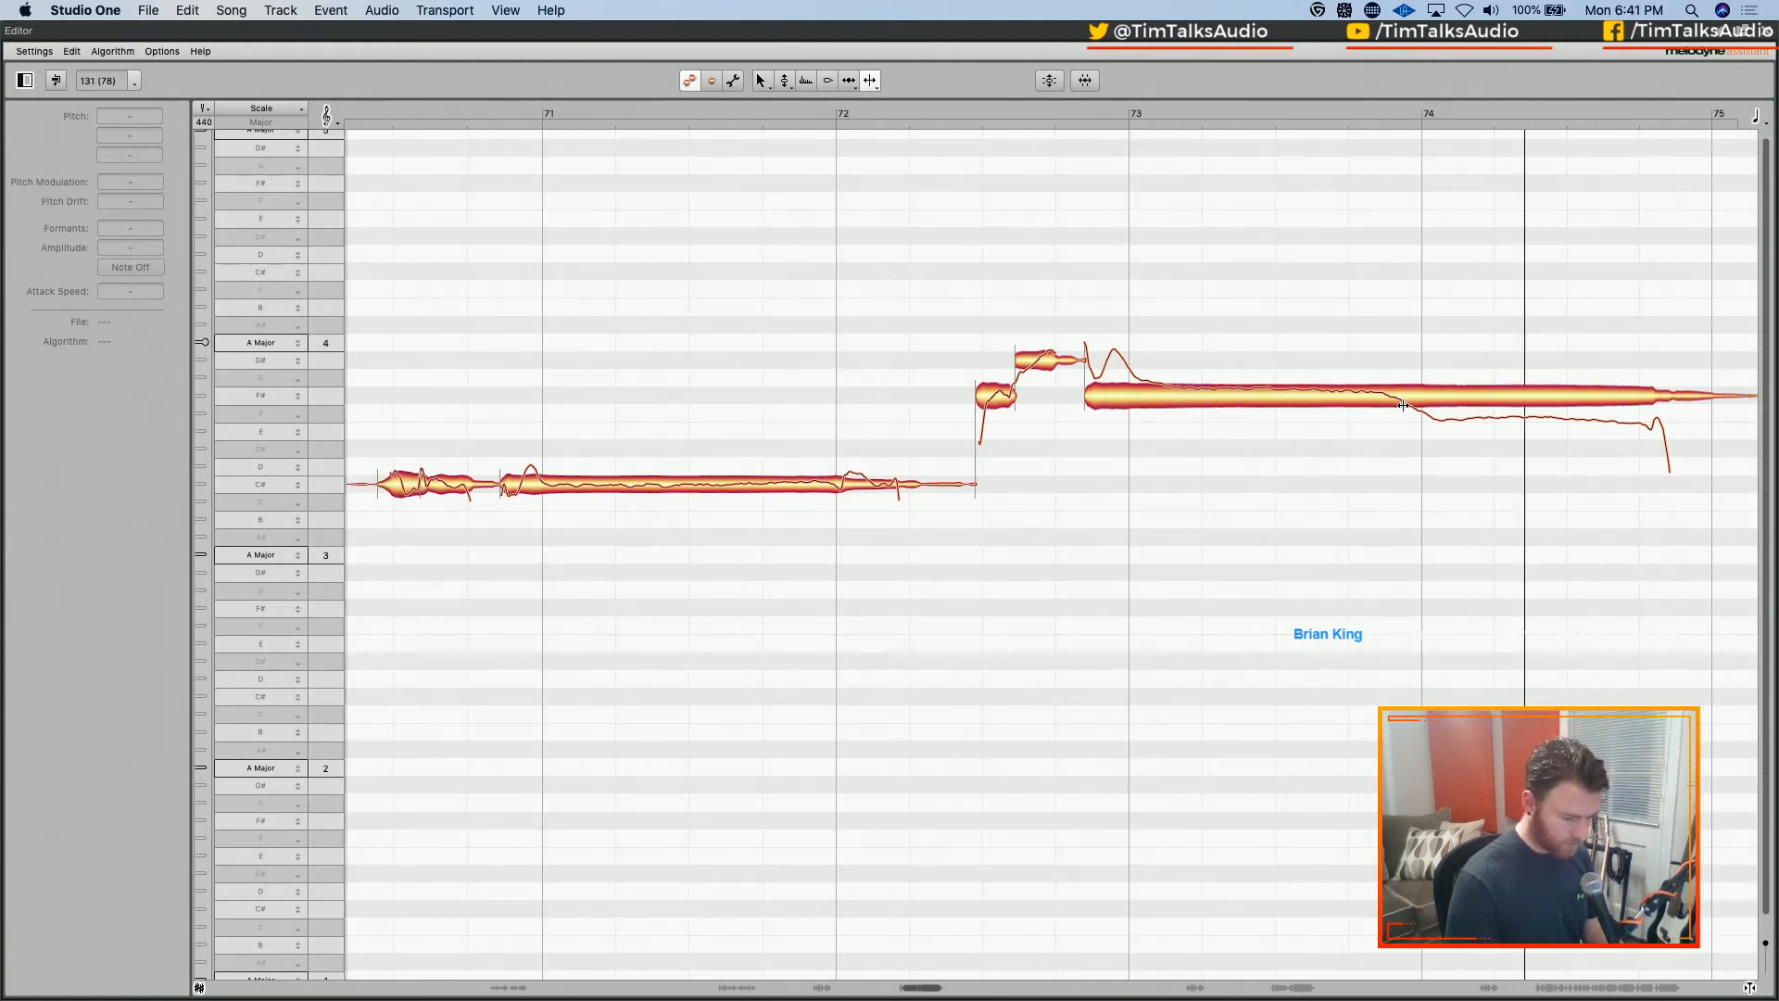
double_click(1403, 398)
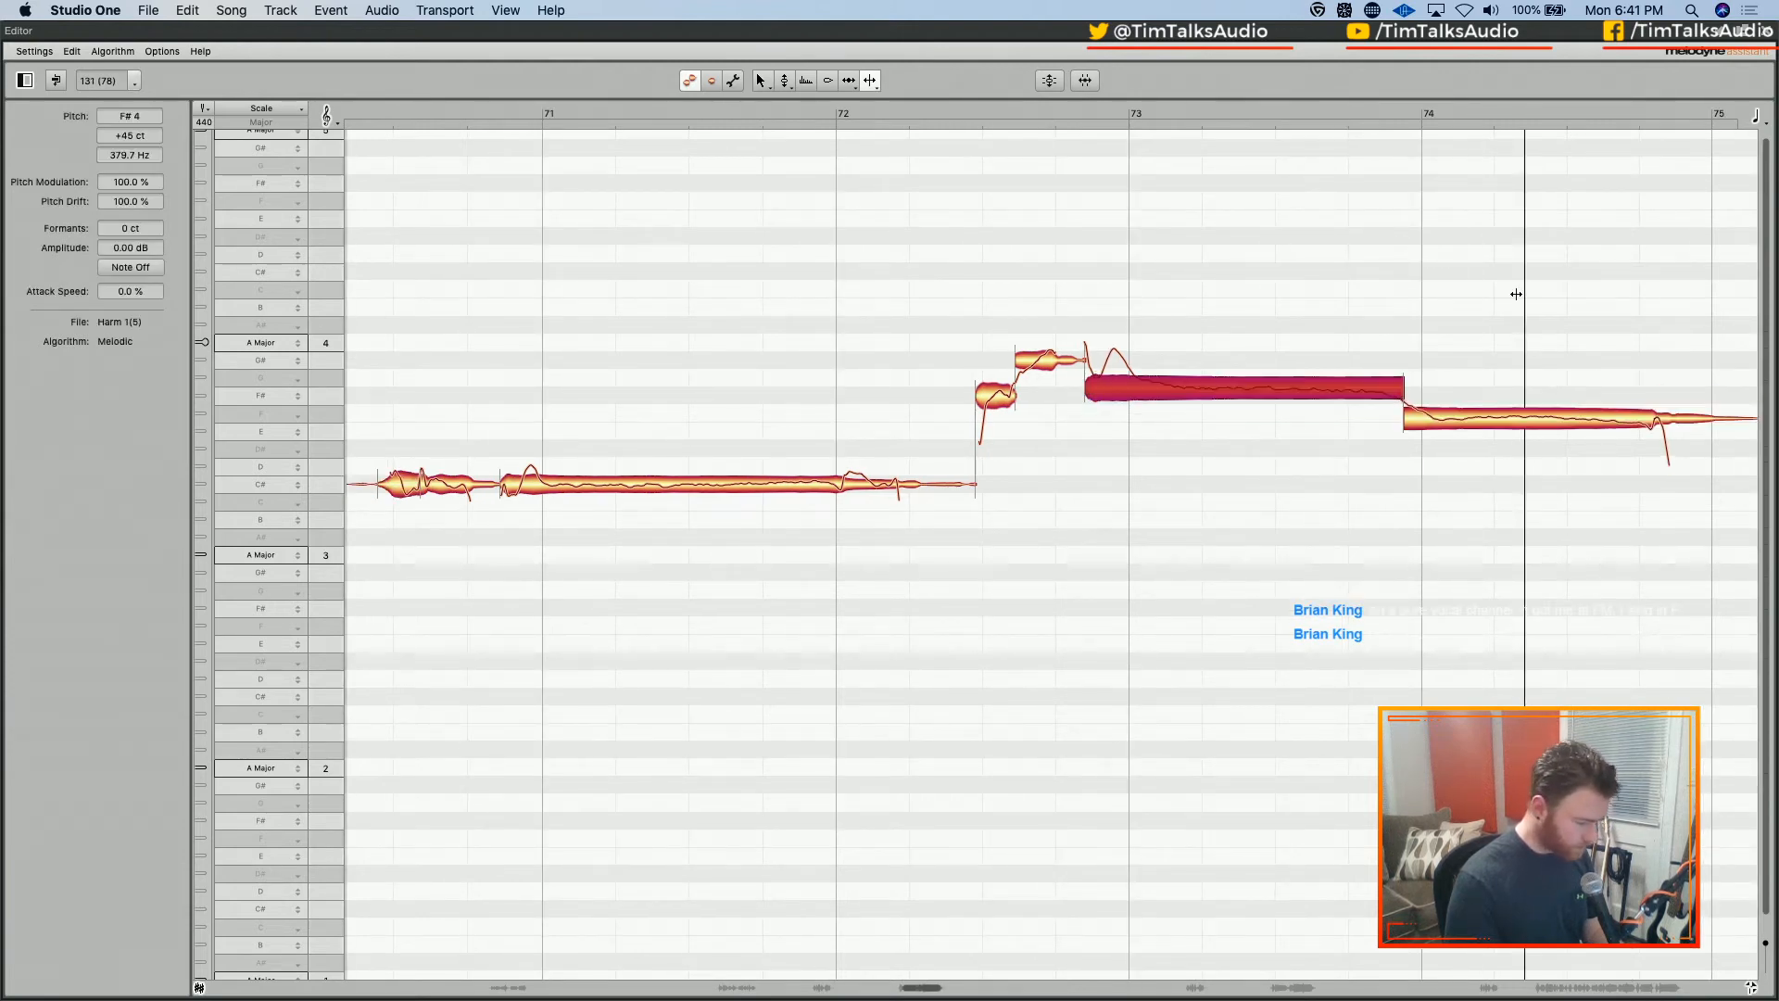
Select all notes of the Harm 1(5) phrase, place the playback cursor between bars 70 and 71 and audition its opening
right_click(875, 330)
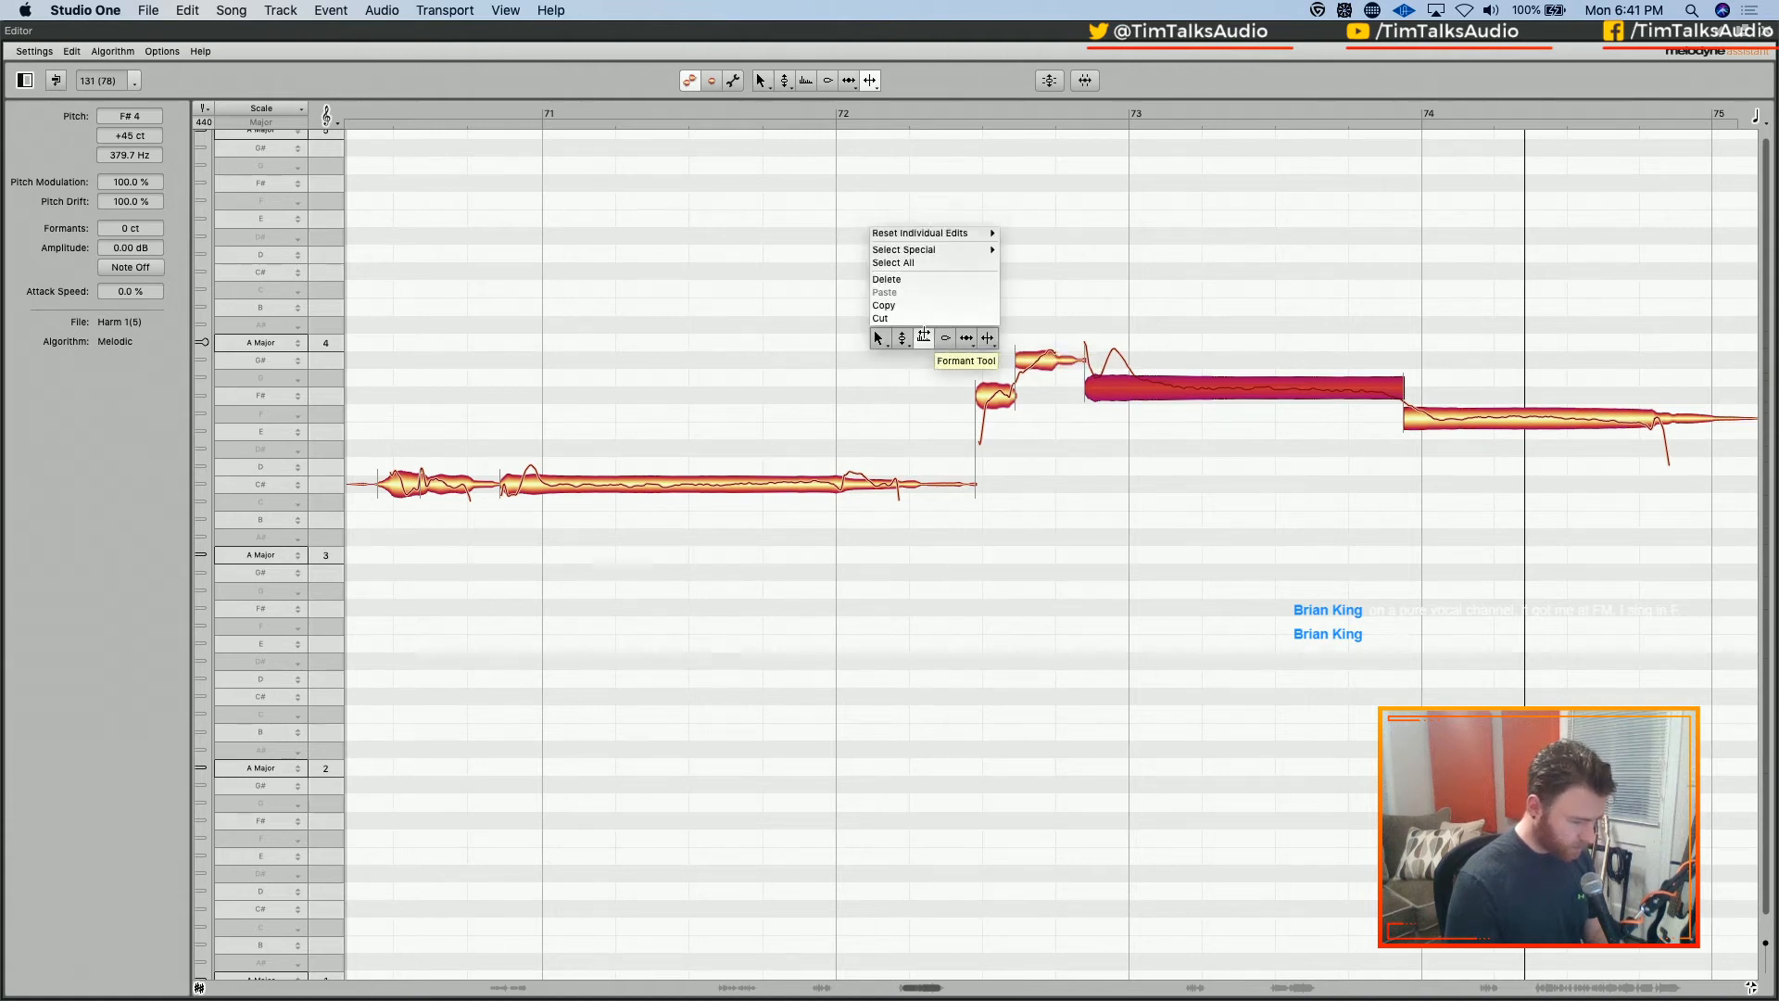
click(877, 344)
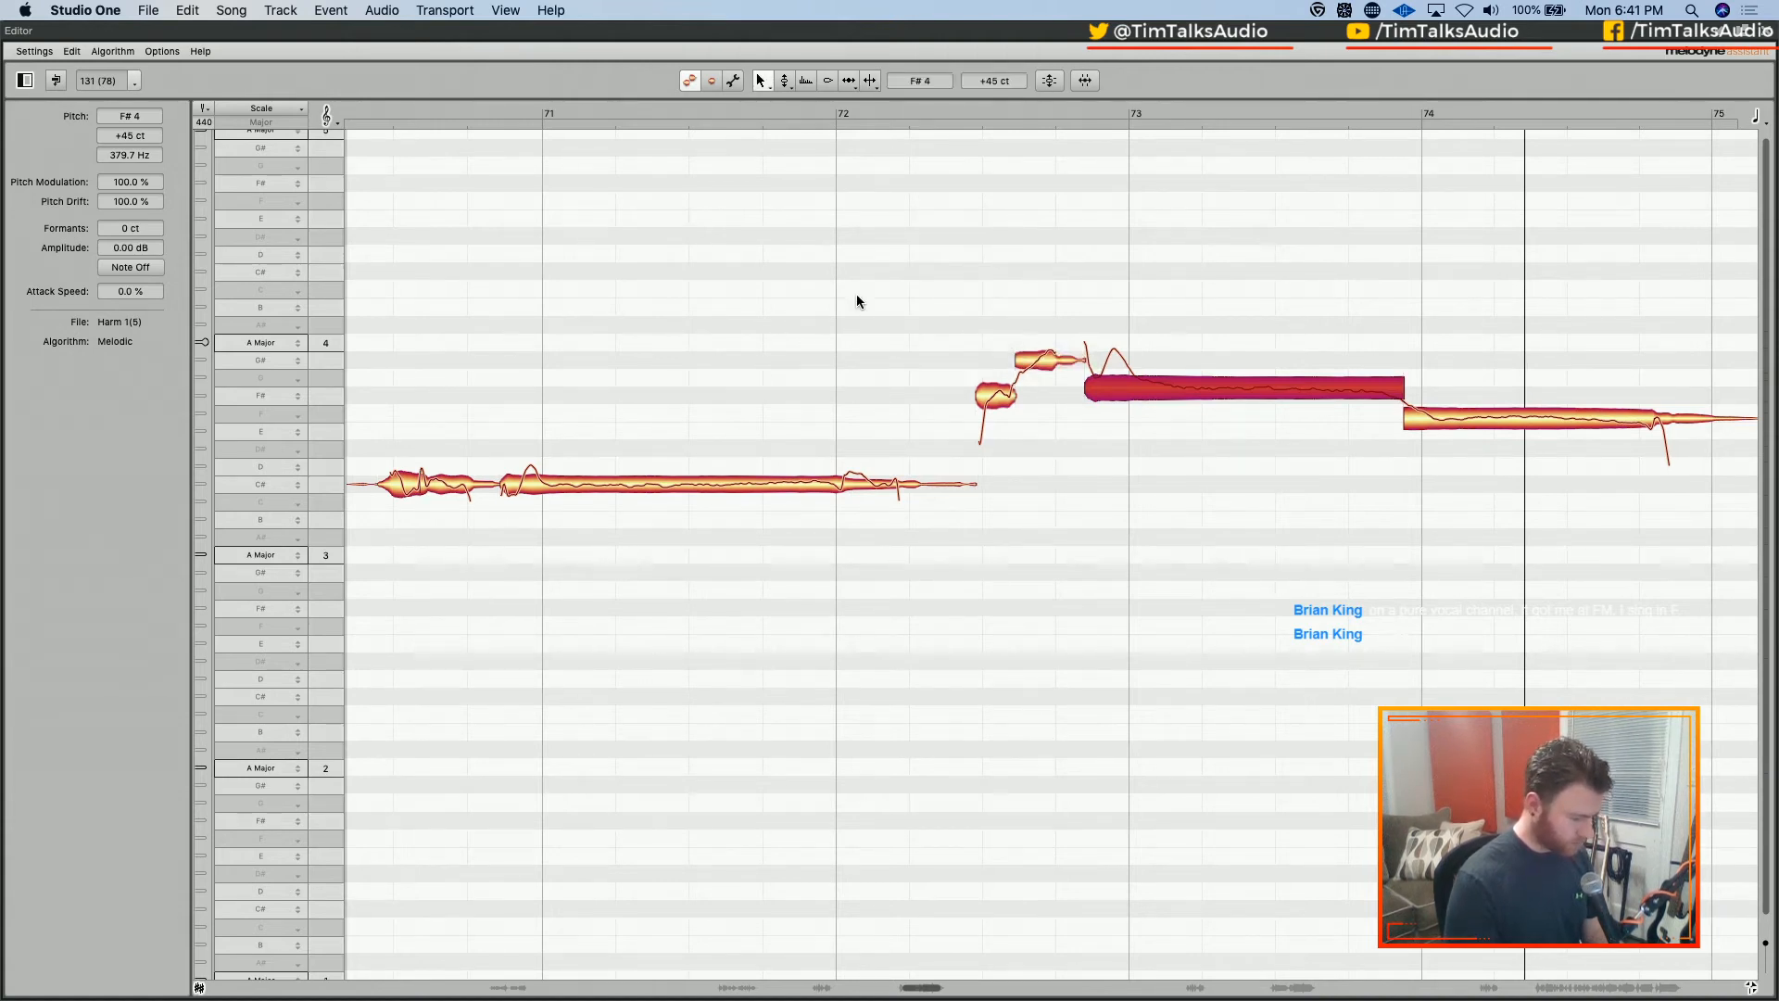
right_click(716, 291)
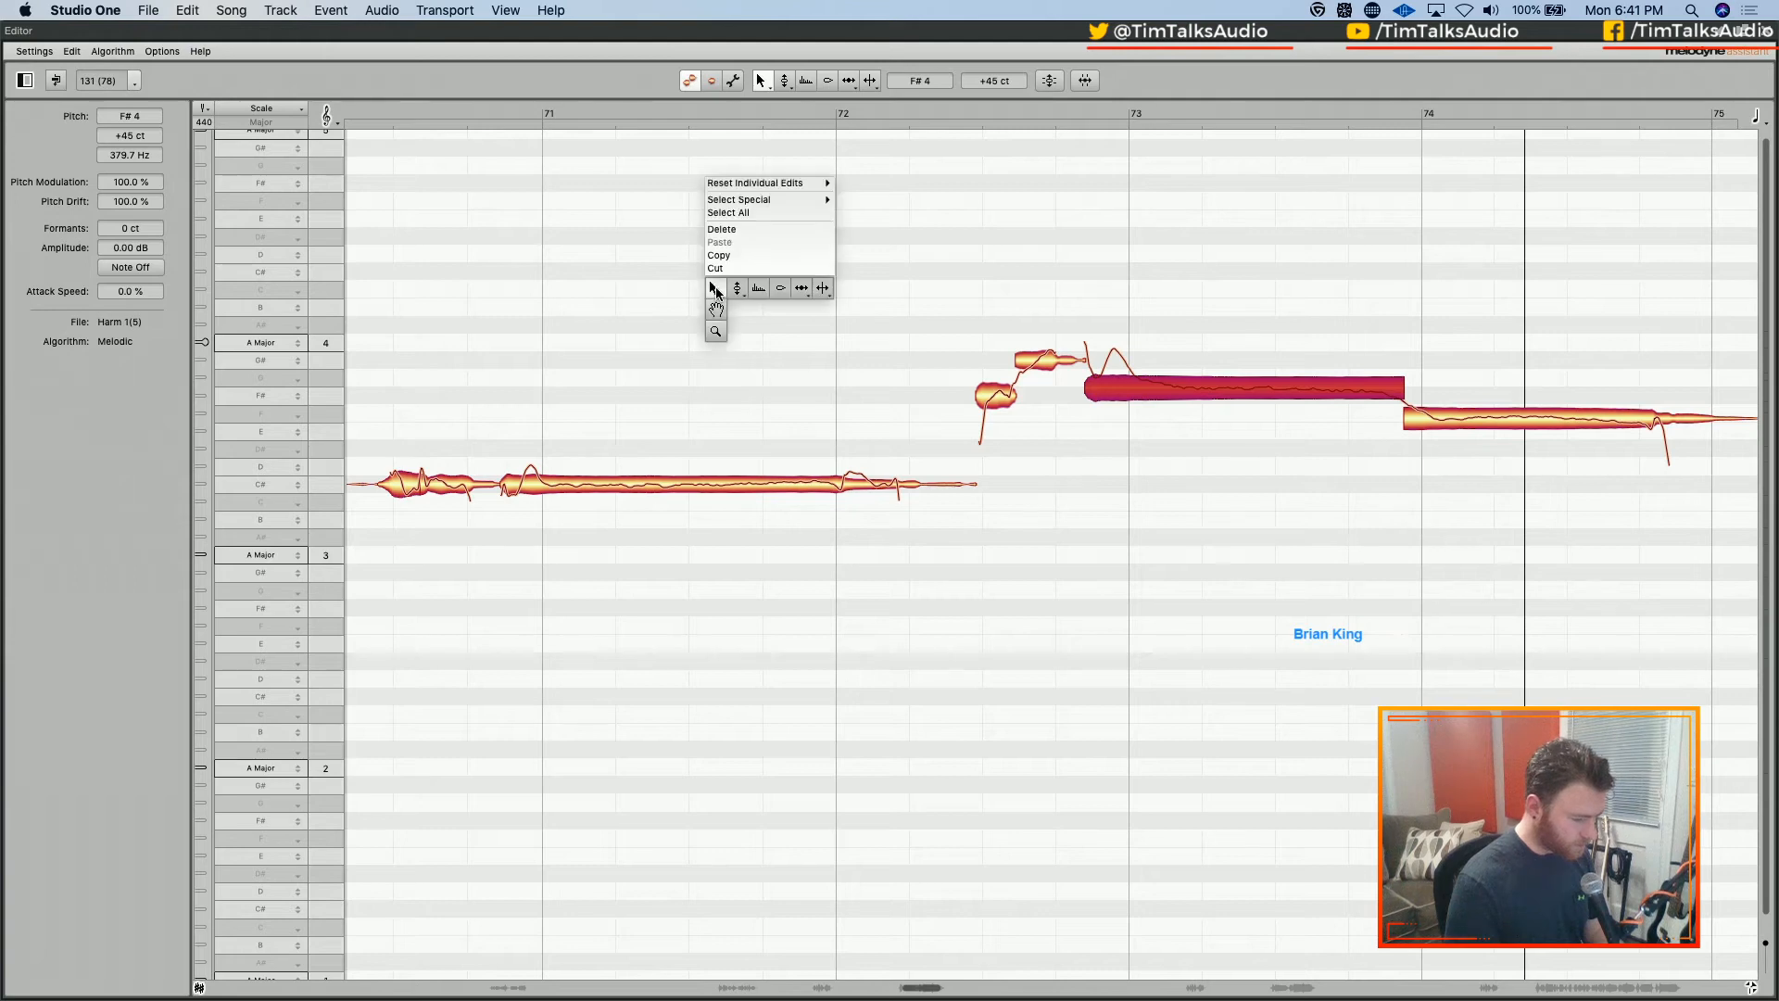
click(716, 331)
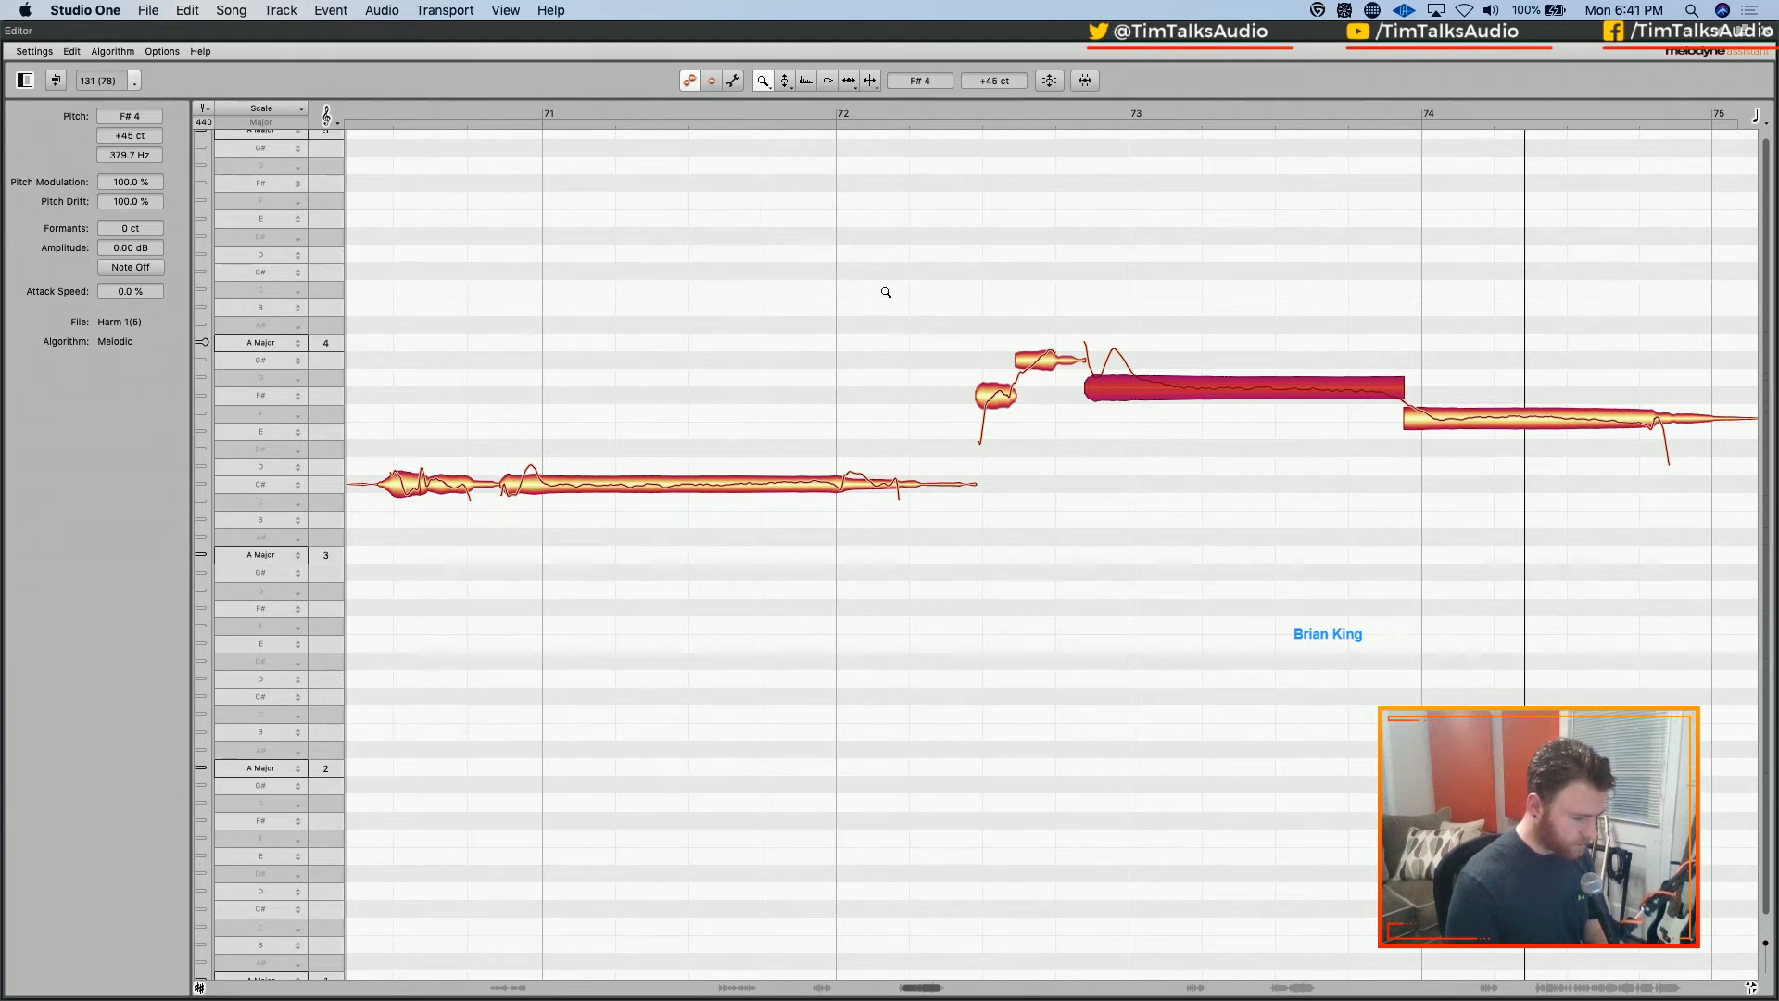
drag(886, 292, 866, 287)
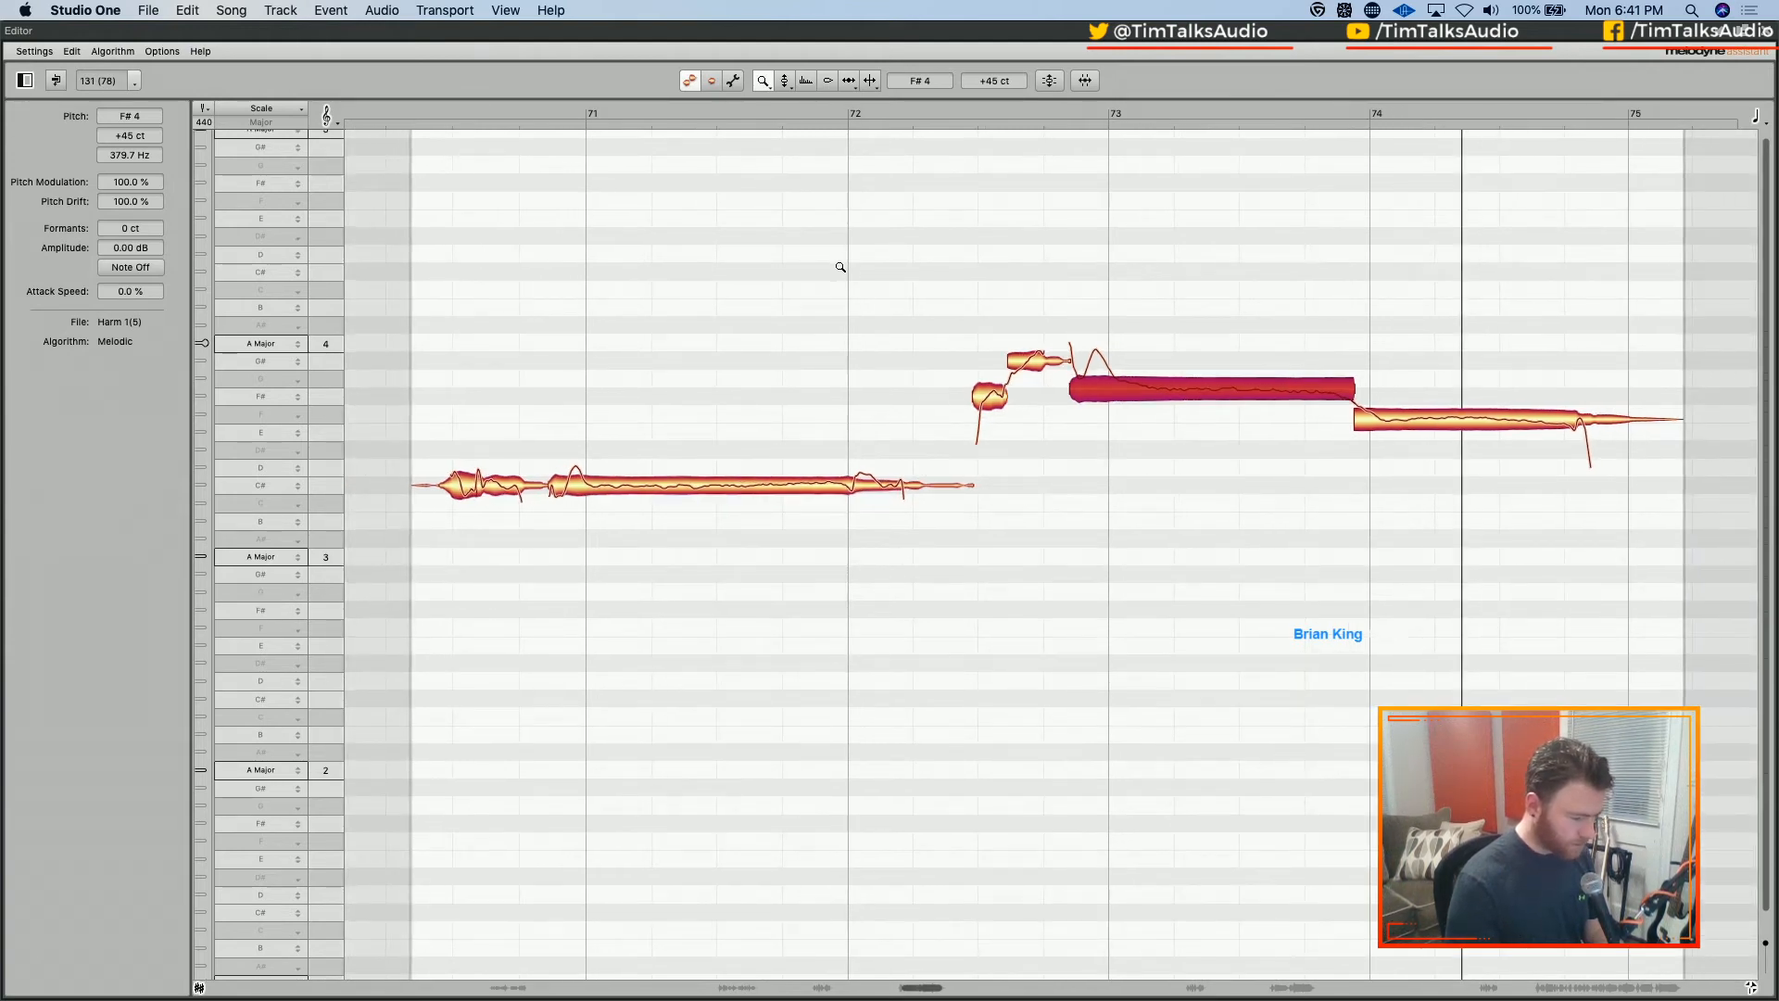
right_click(893, 203)
click(896, 161)
drag(384, 275, 1519, 602)
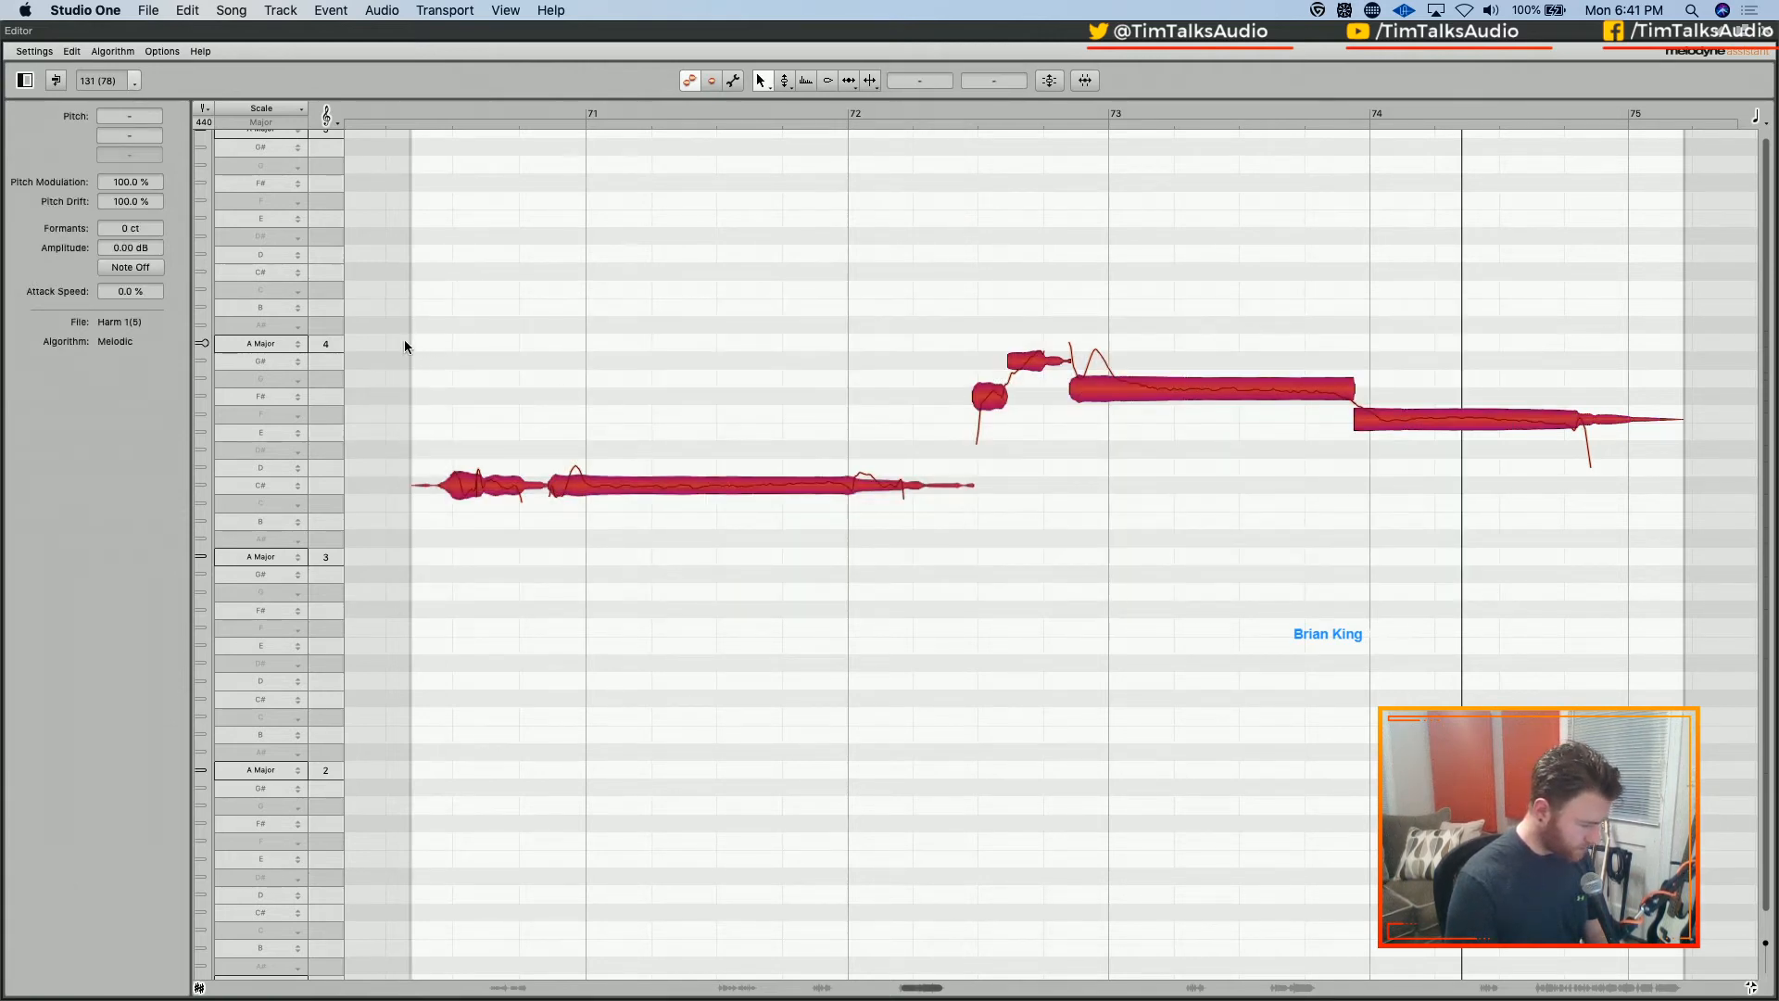
click(383, 117)
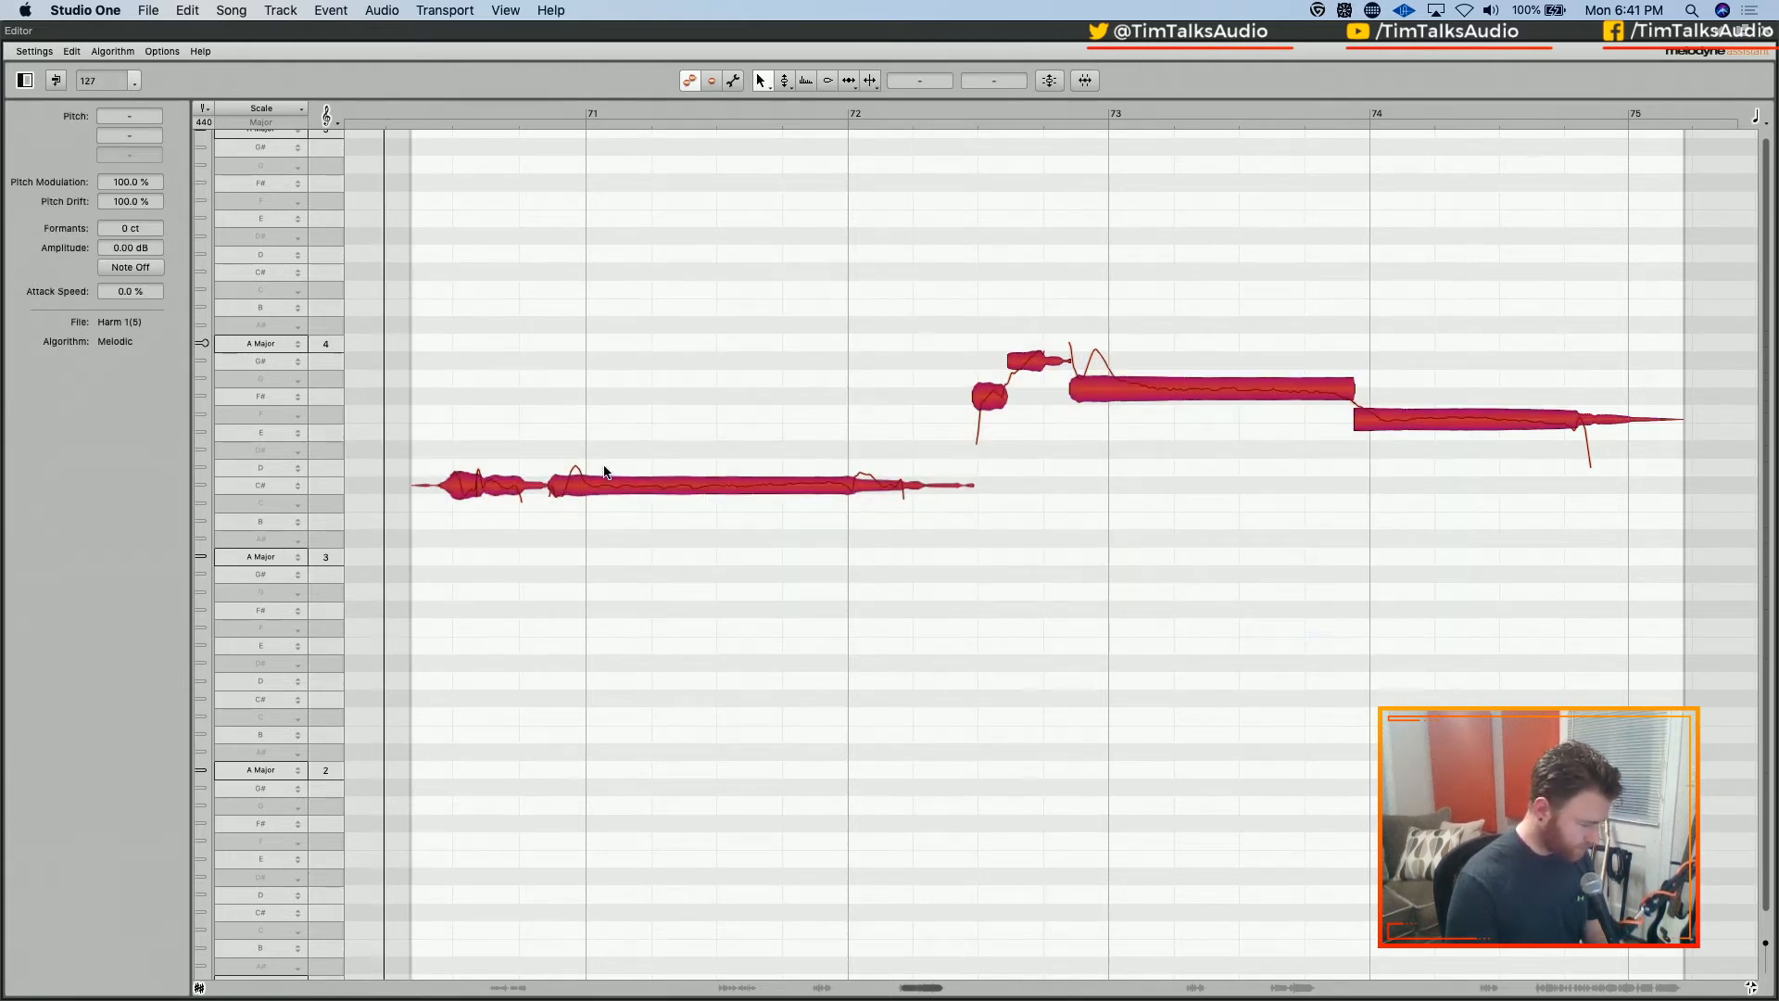
key(space)
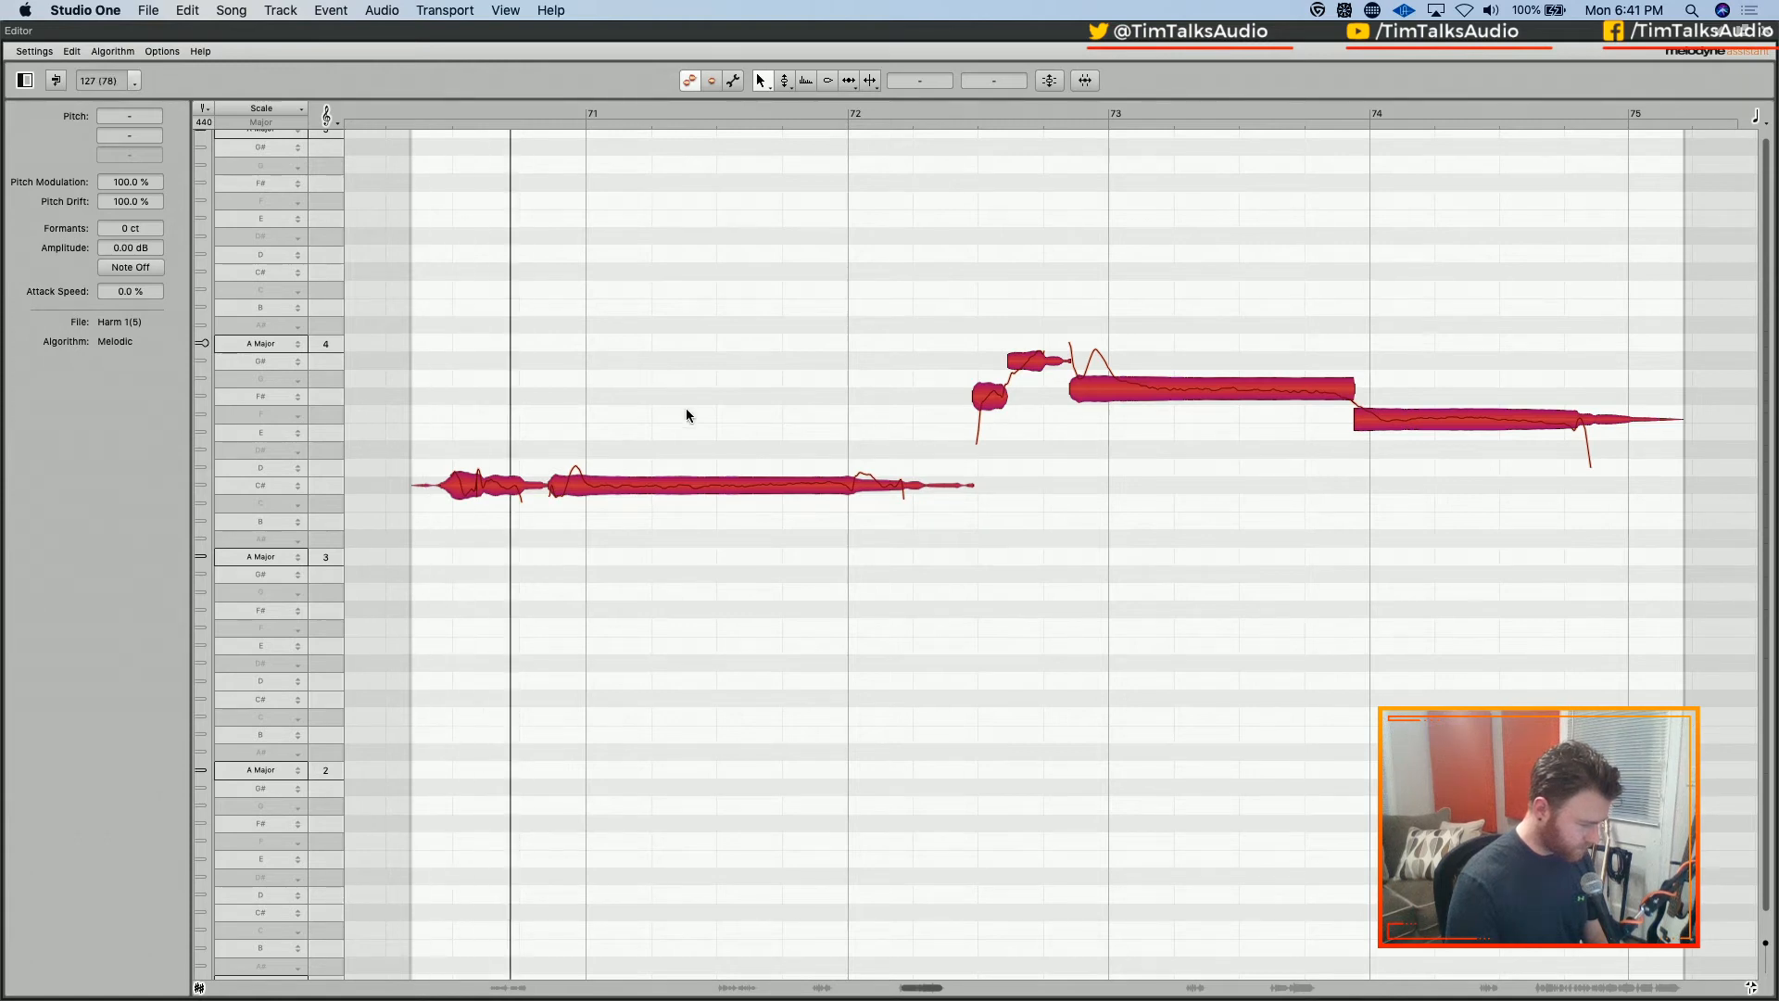
key(space)
Separate the held C#4 note just after bar 71, raise its short first part to D4 and audition the change
right_click(678, 426)
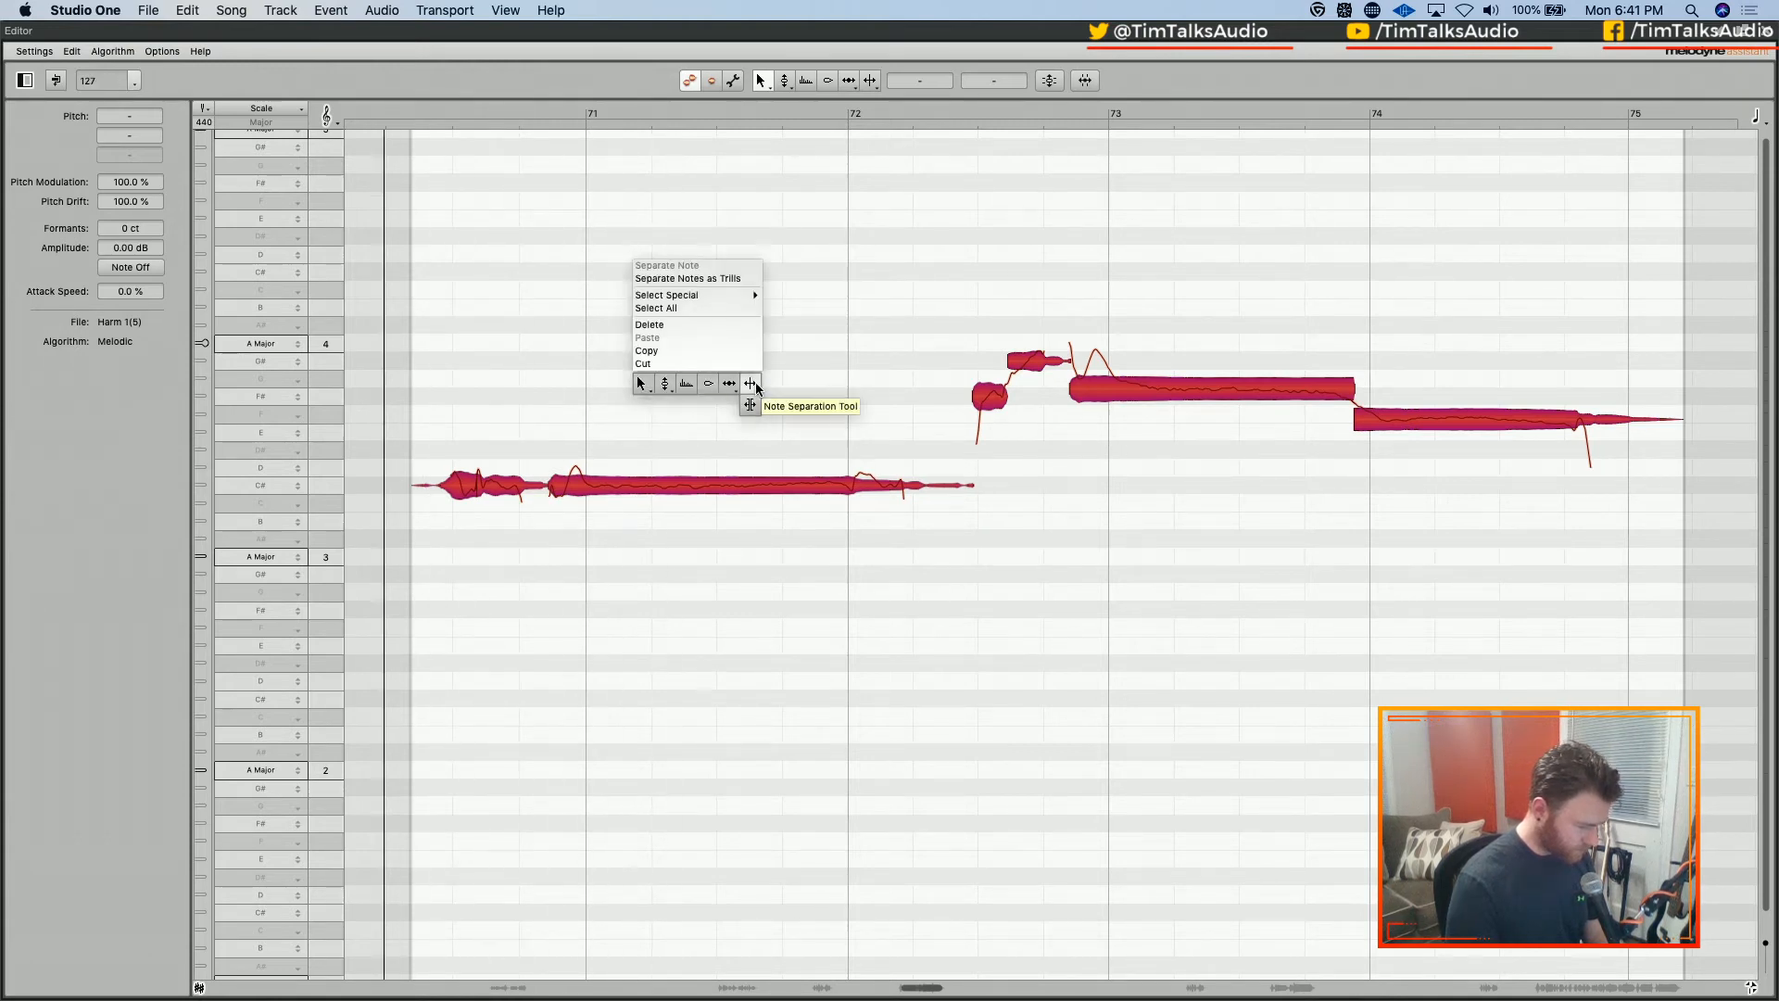
click(754, 382)
click(617, 423)
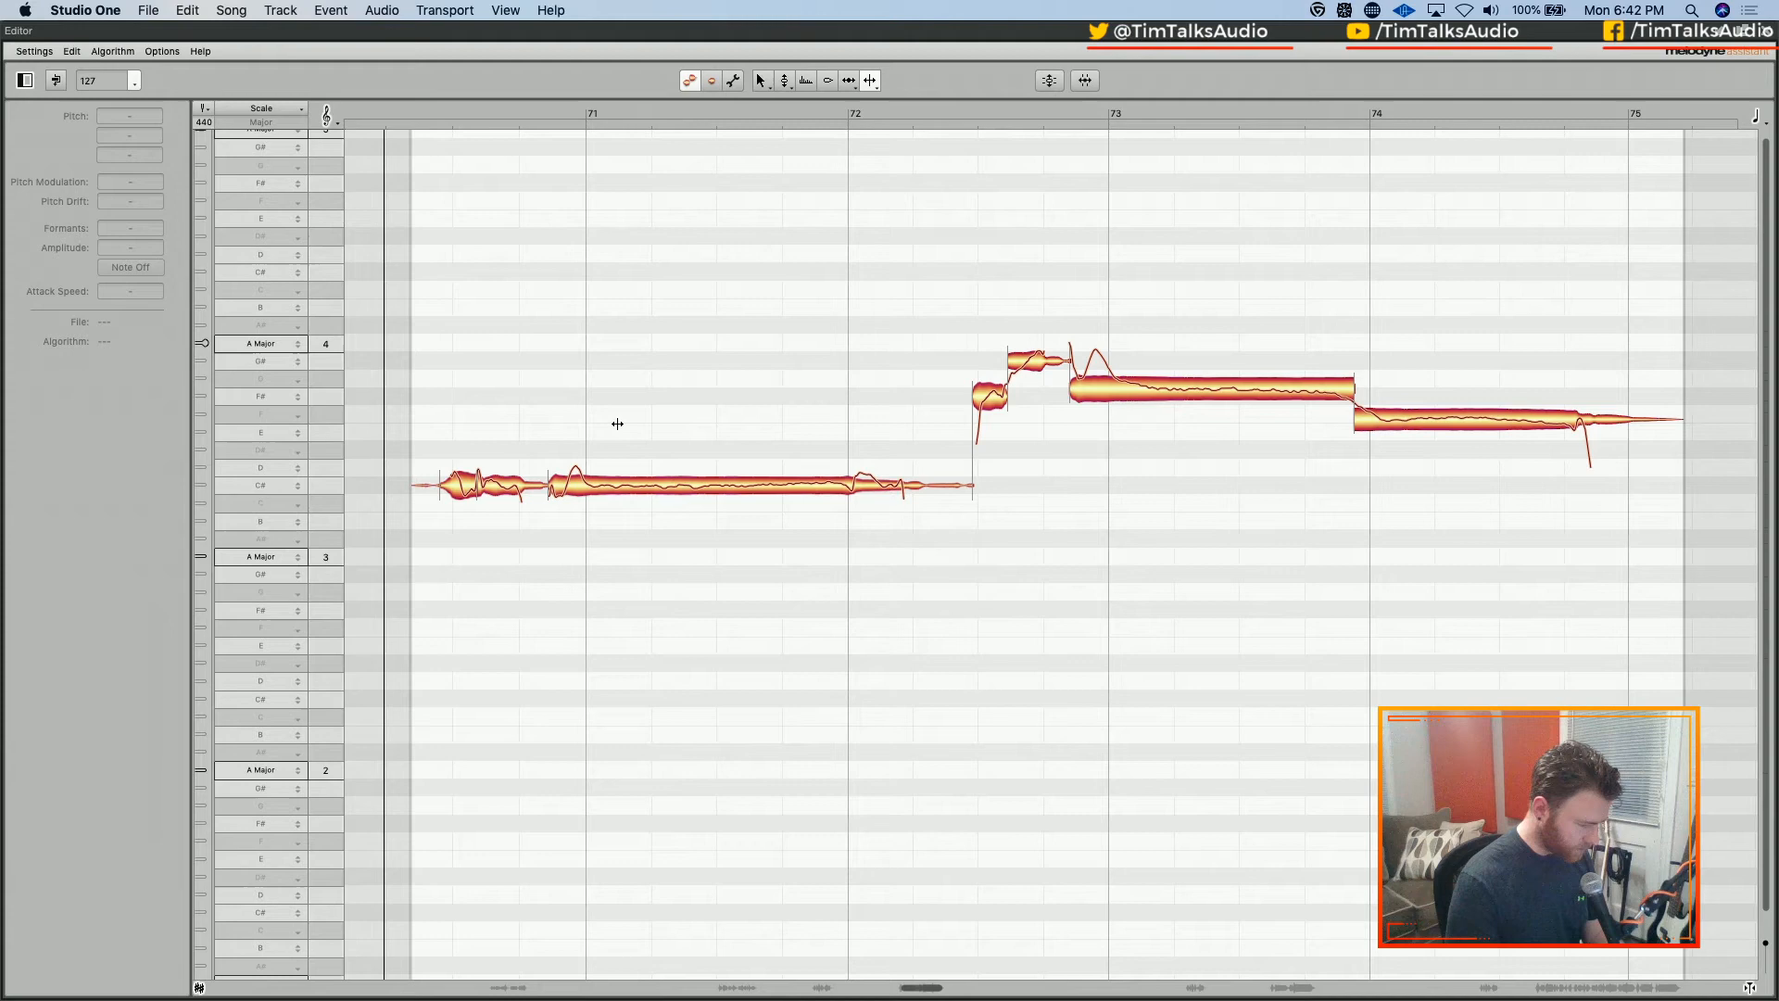
double_click(613, 484)
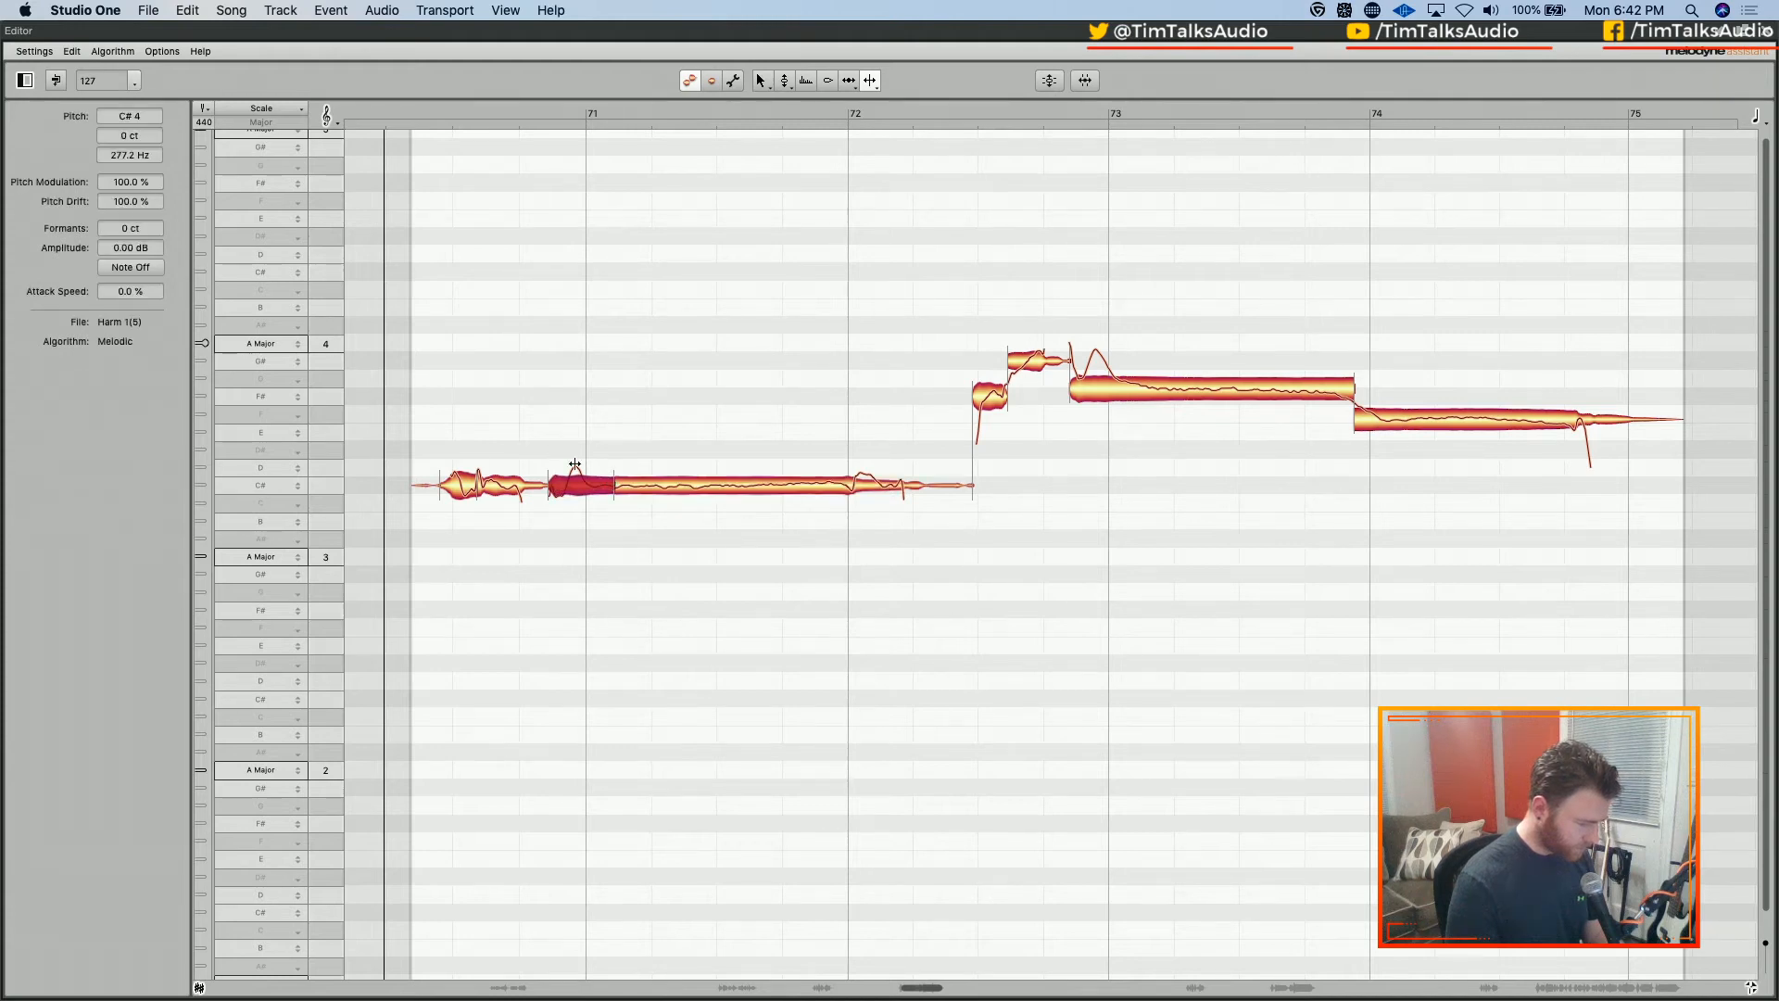
right_click(564, 427)
click(461, 434)
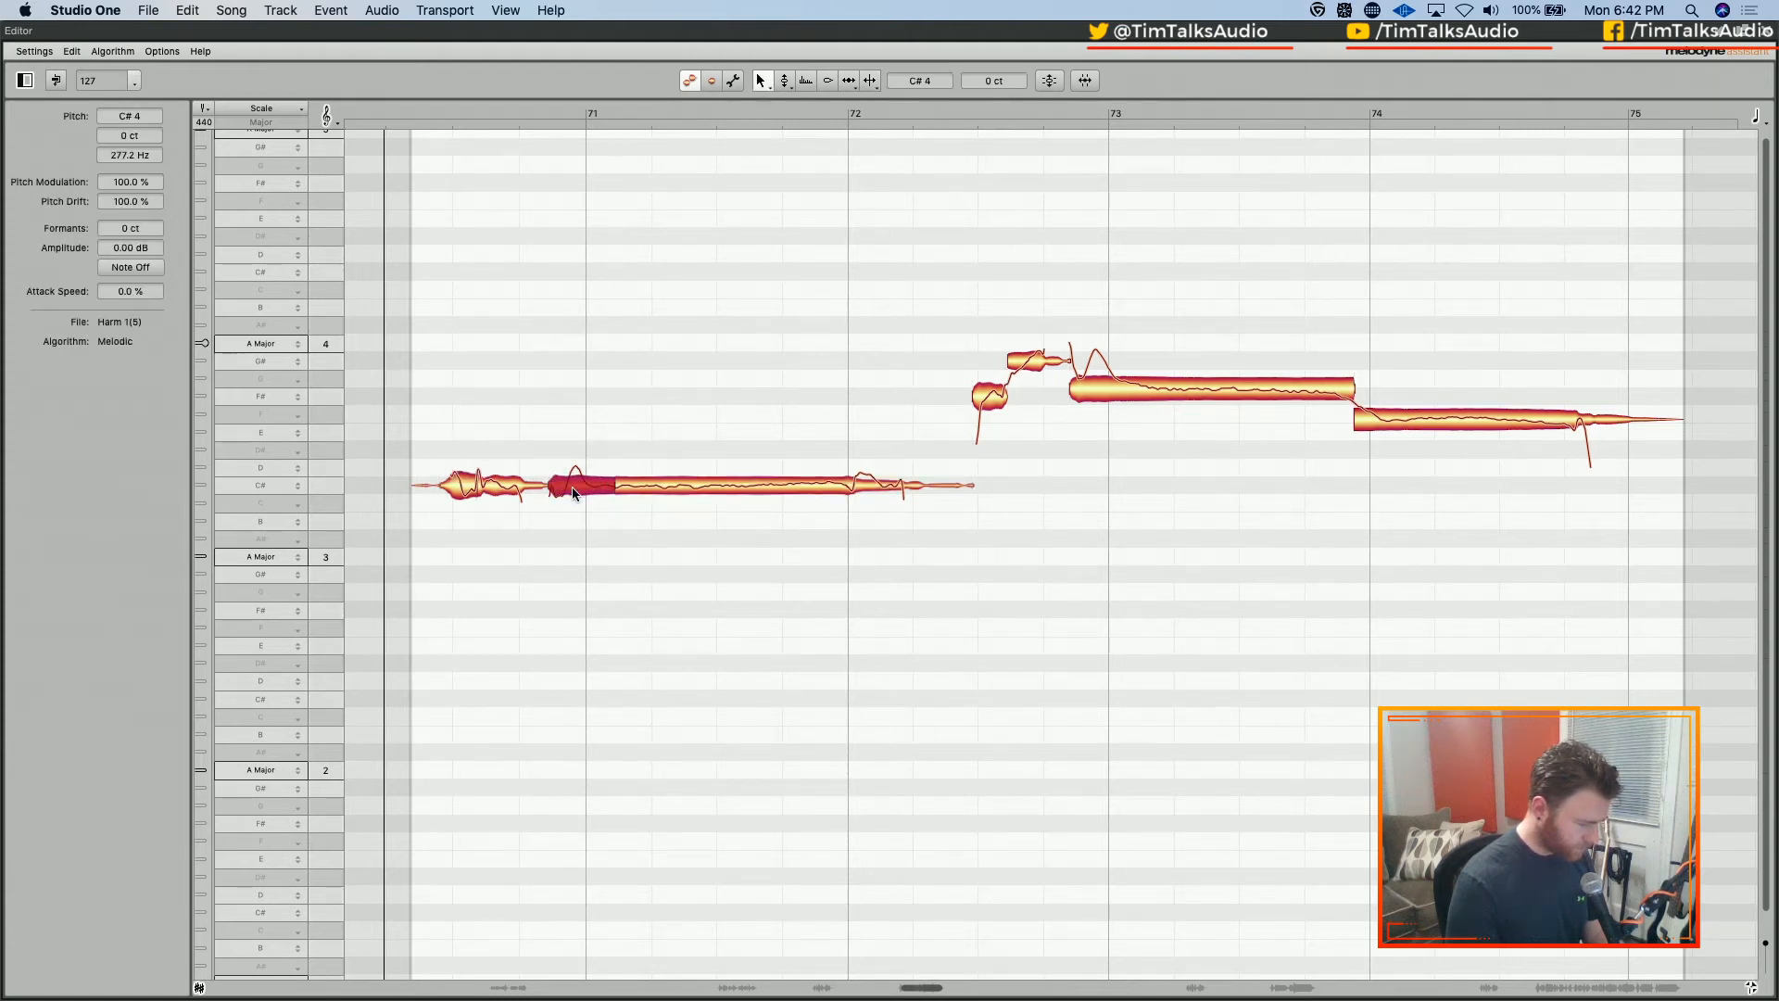
drag(573, 492, 574, 474)
key(space)
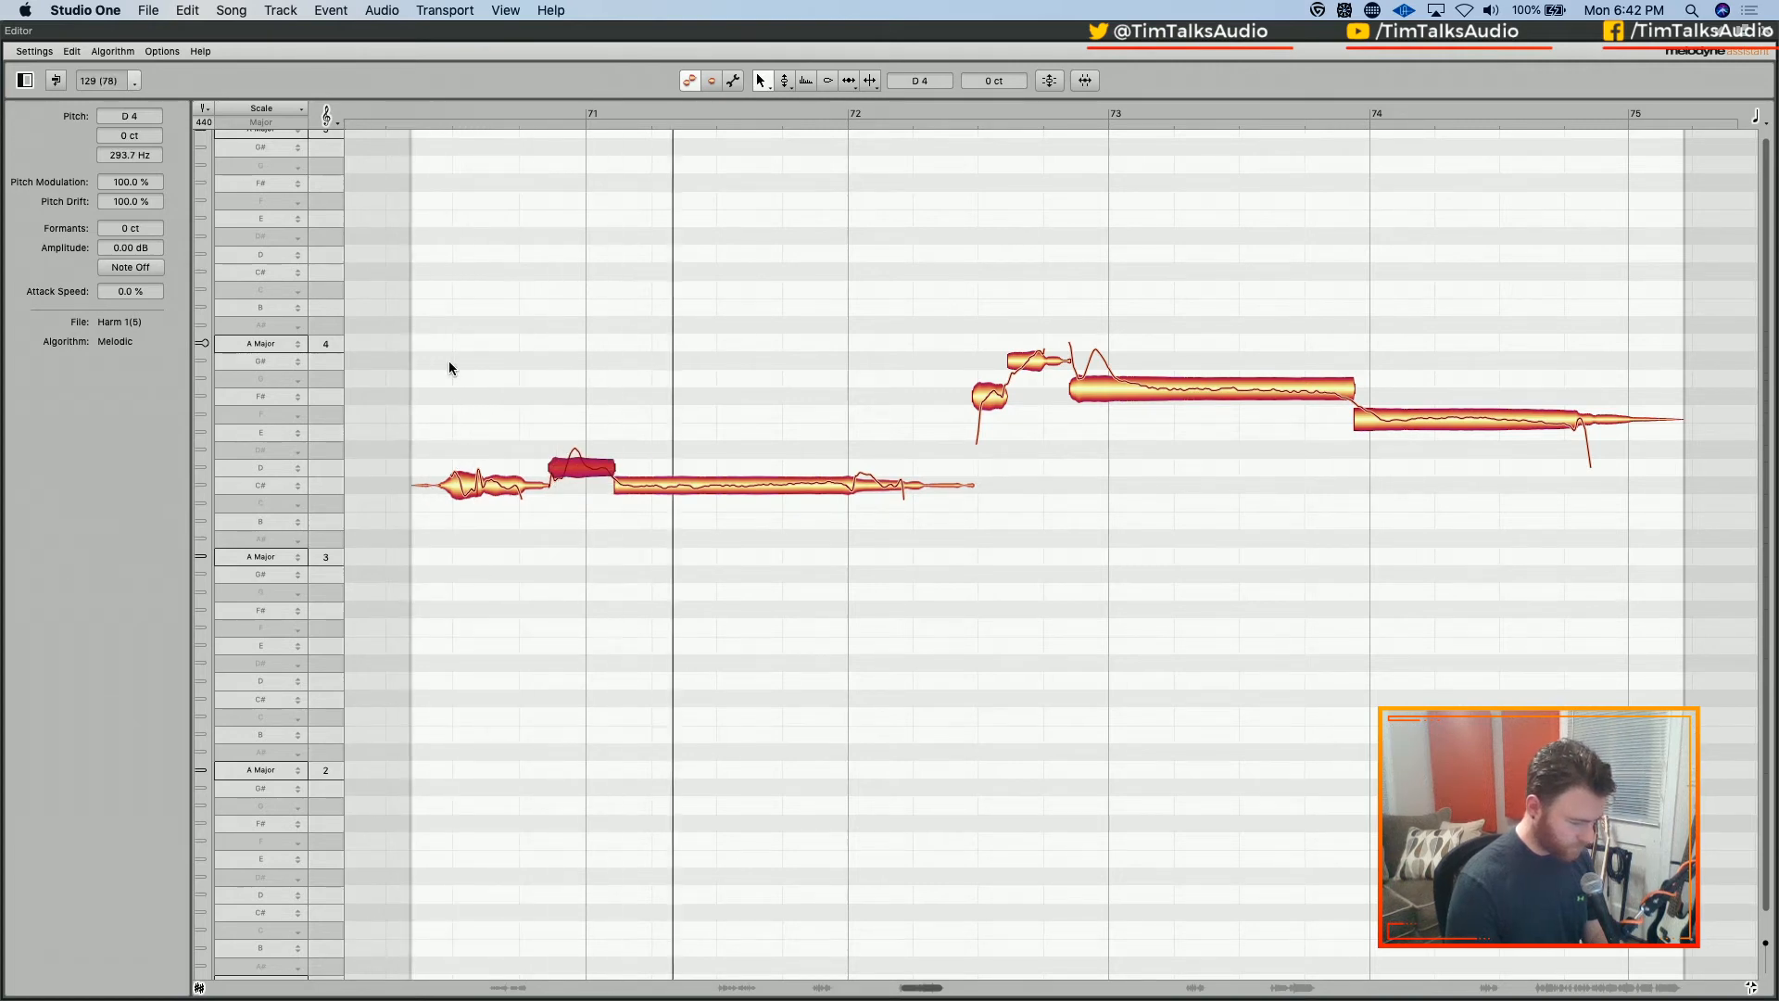
key(space)
Separate the long F#4 note just after bar 73, where its opening pitch bend settles
right_click(1121, 197)
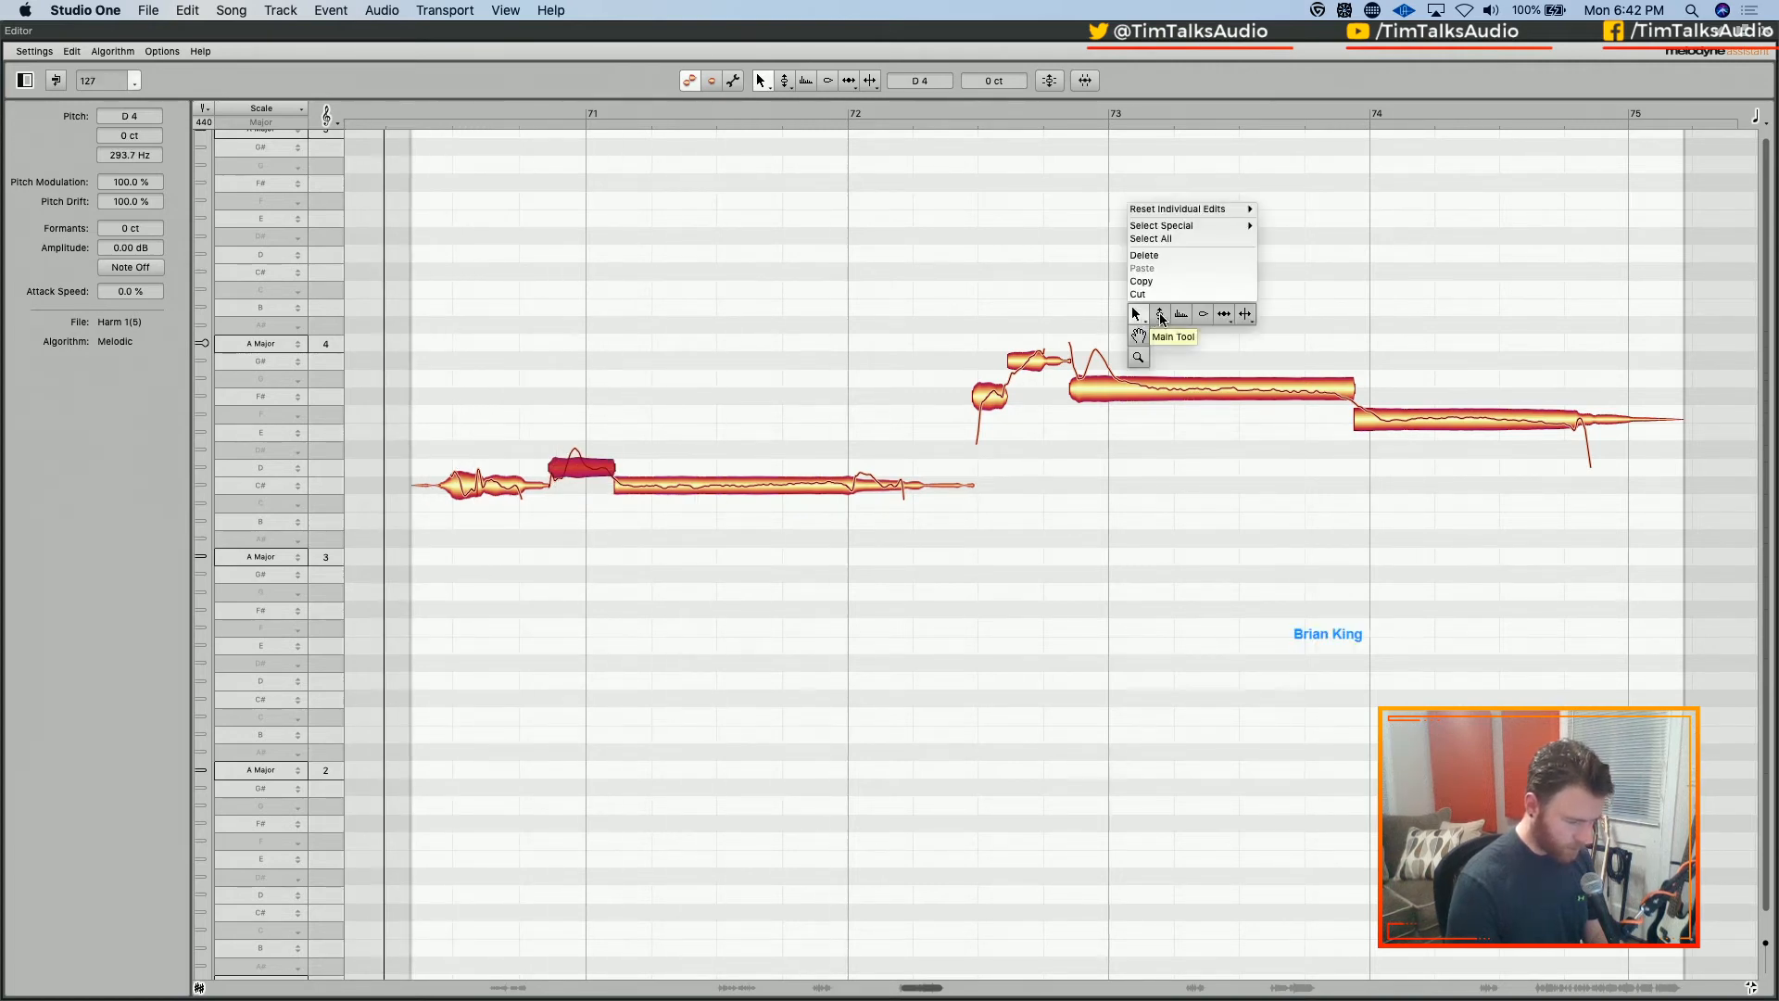
click(1241, 310)
double_click(1119, 378)
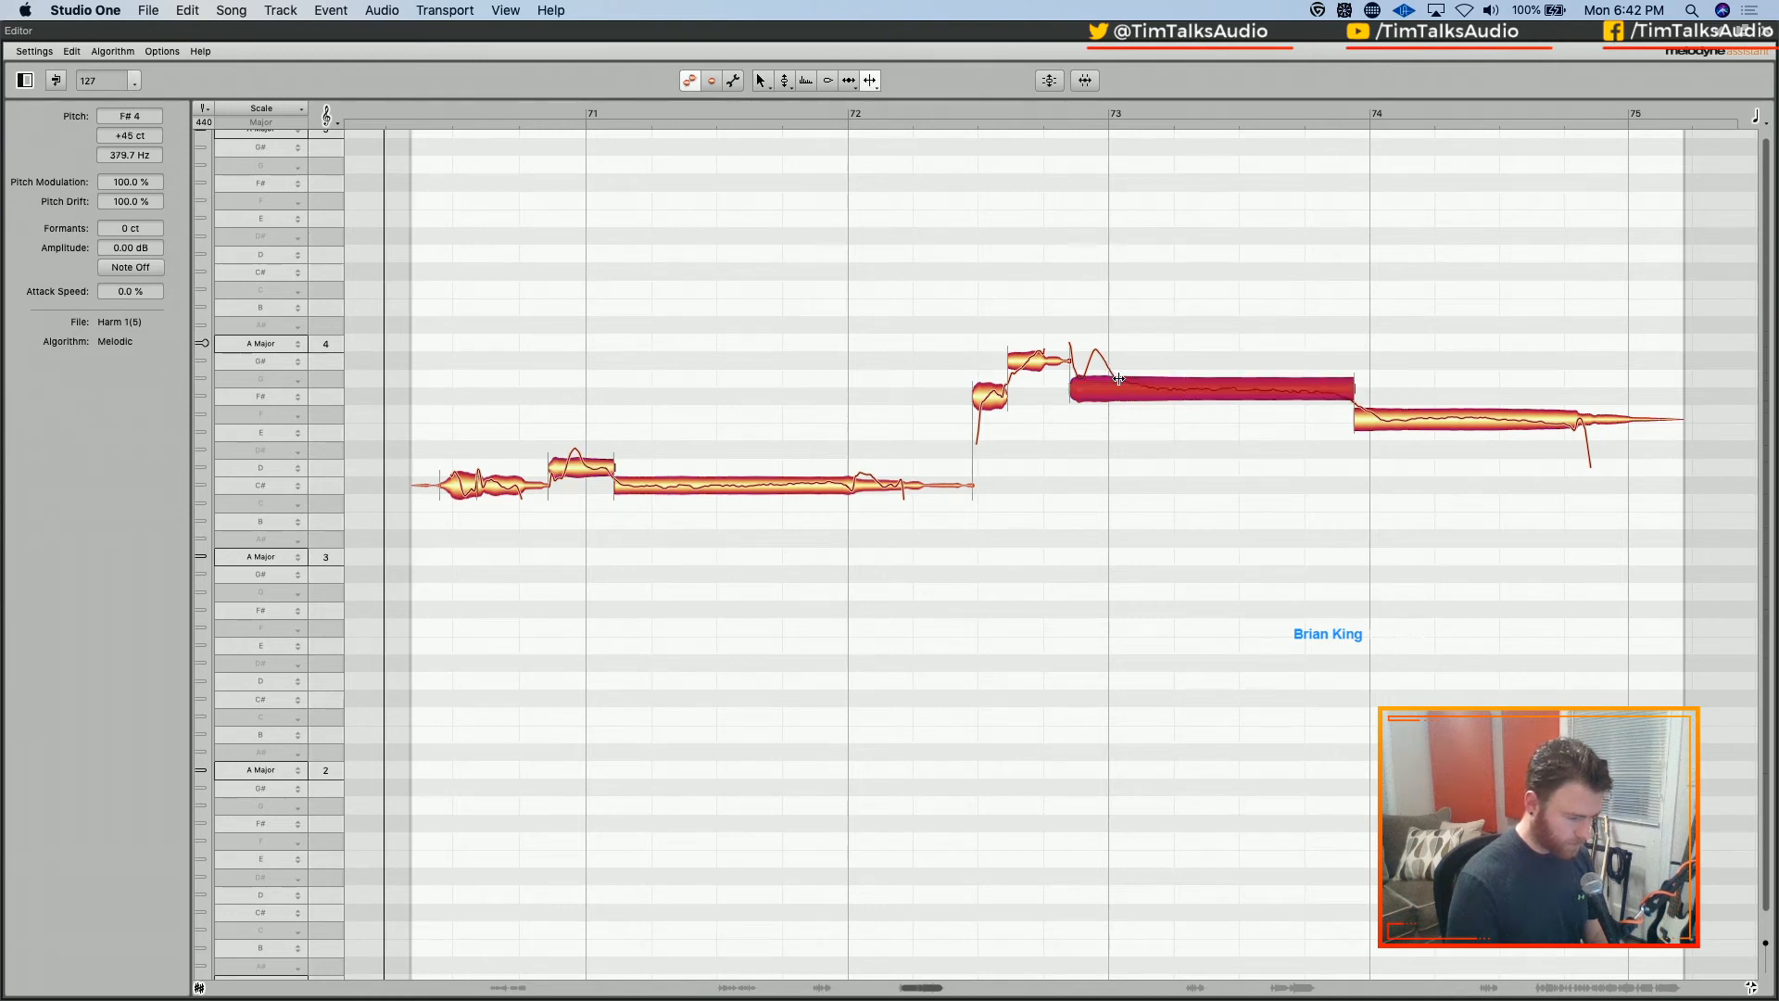
Correct the pitch of all Harm 1(5) notes with pitch center 100% and Snap to A Major enabled
right_click(1158, 341)
click(1054, 335)
drag(421, 281, 1397, 578)
drag(1037, 121, 1052, 83)
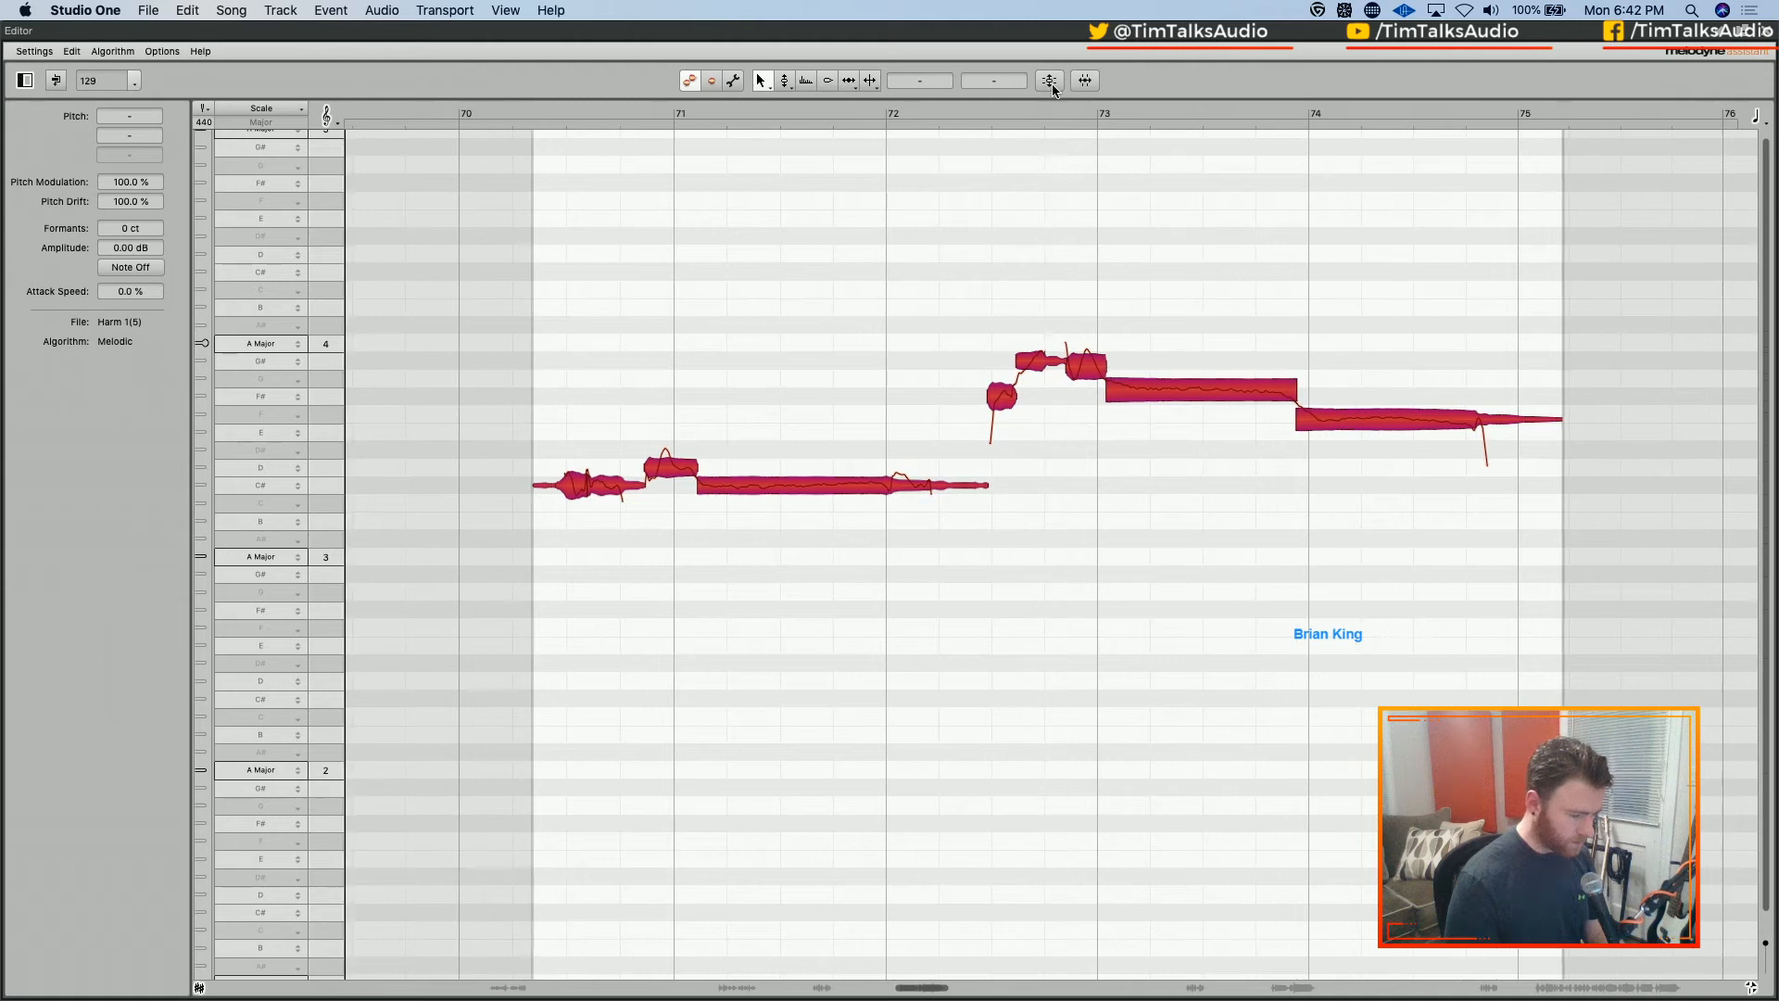
click(1050, 81)
drag(930, 58, 1219, 57)
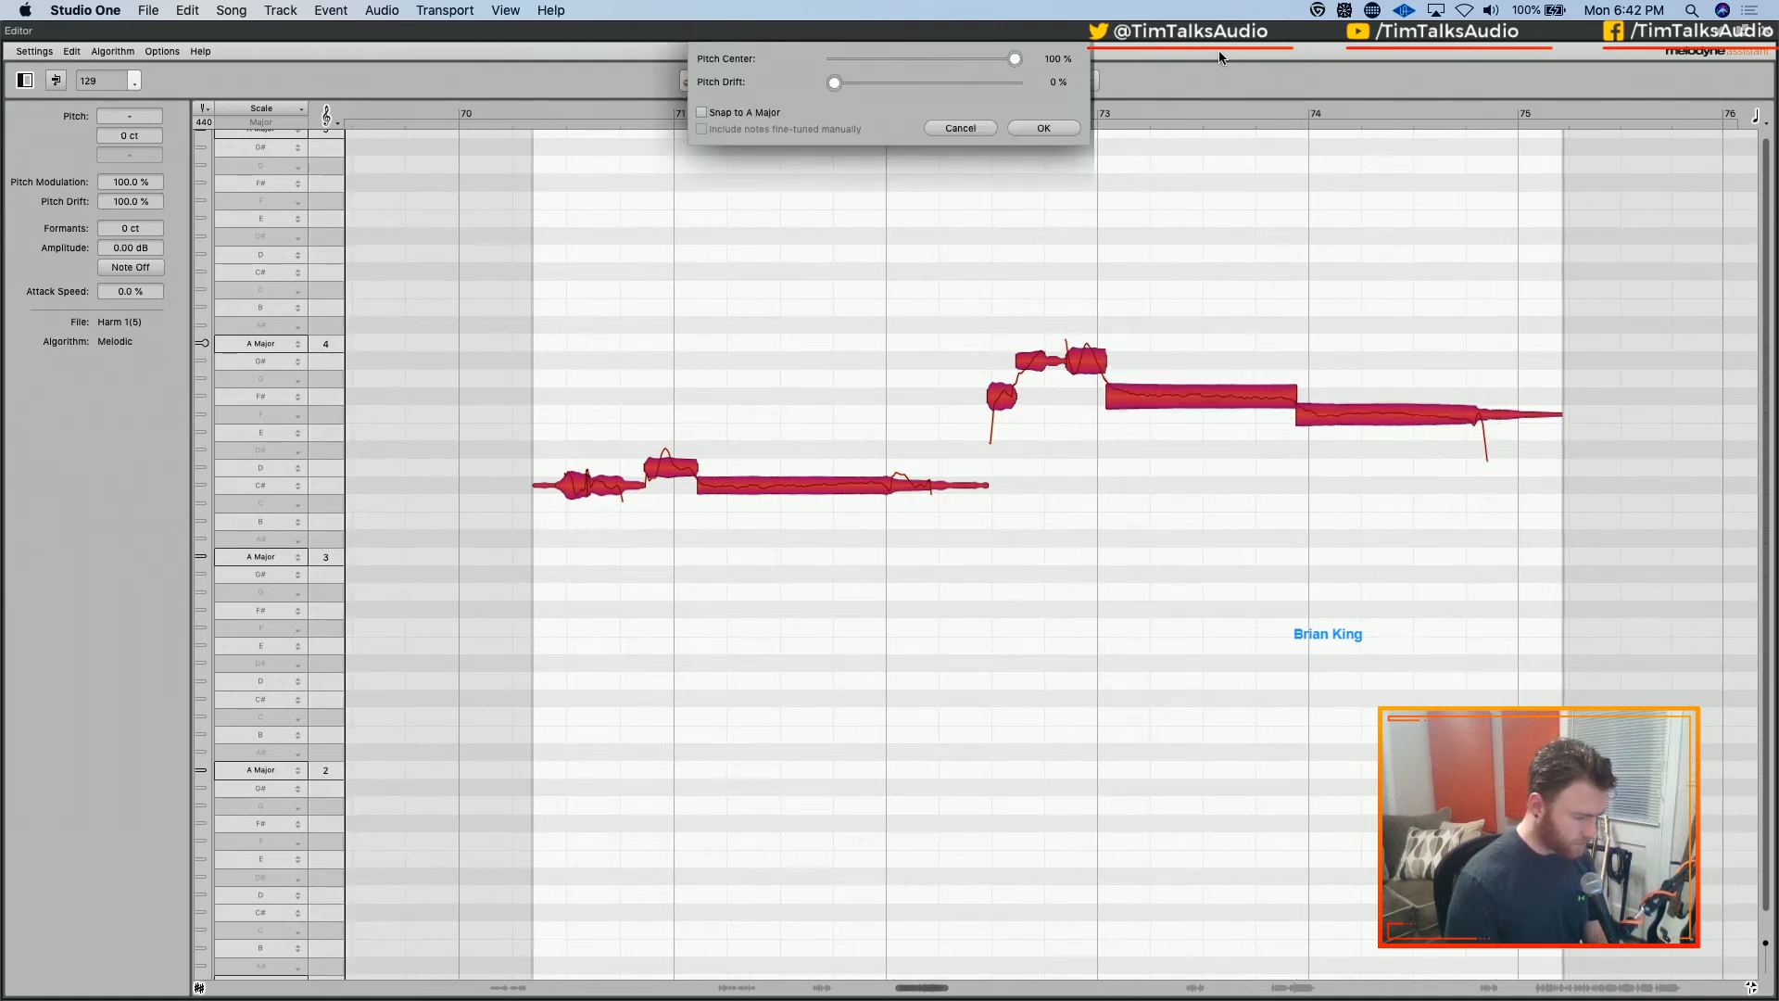
click(704, 112)
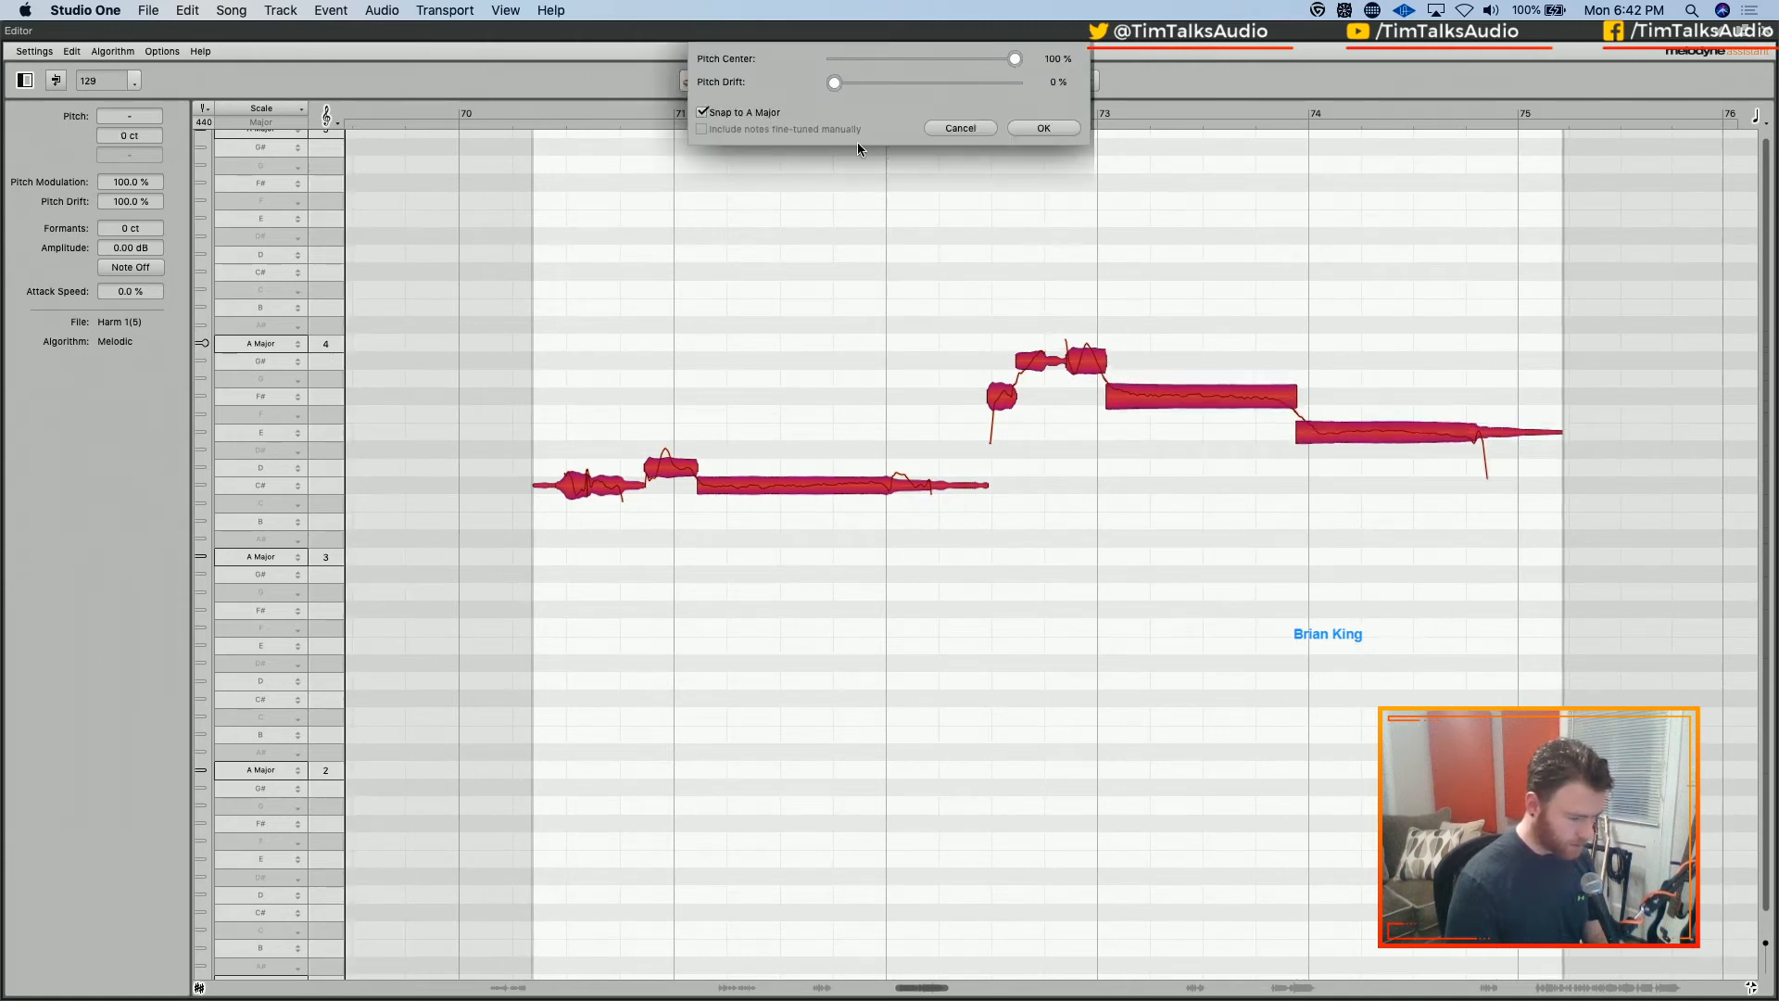
click(1039, 128)
Audition the corrected Harm 1(5) phrase, check its final E4 note and close the pitch editor
key(space)
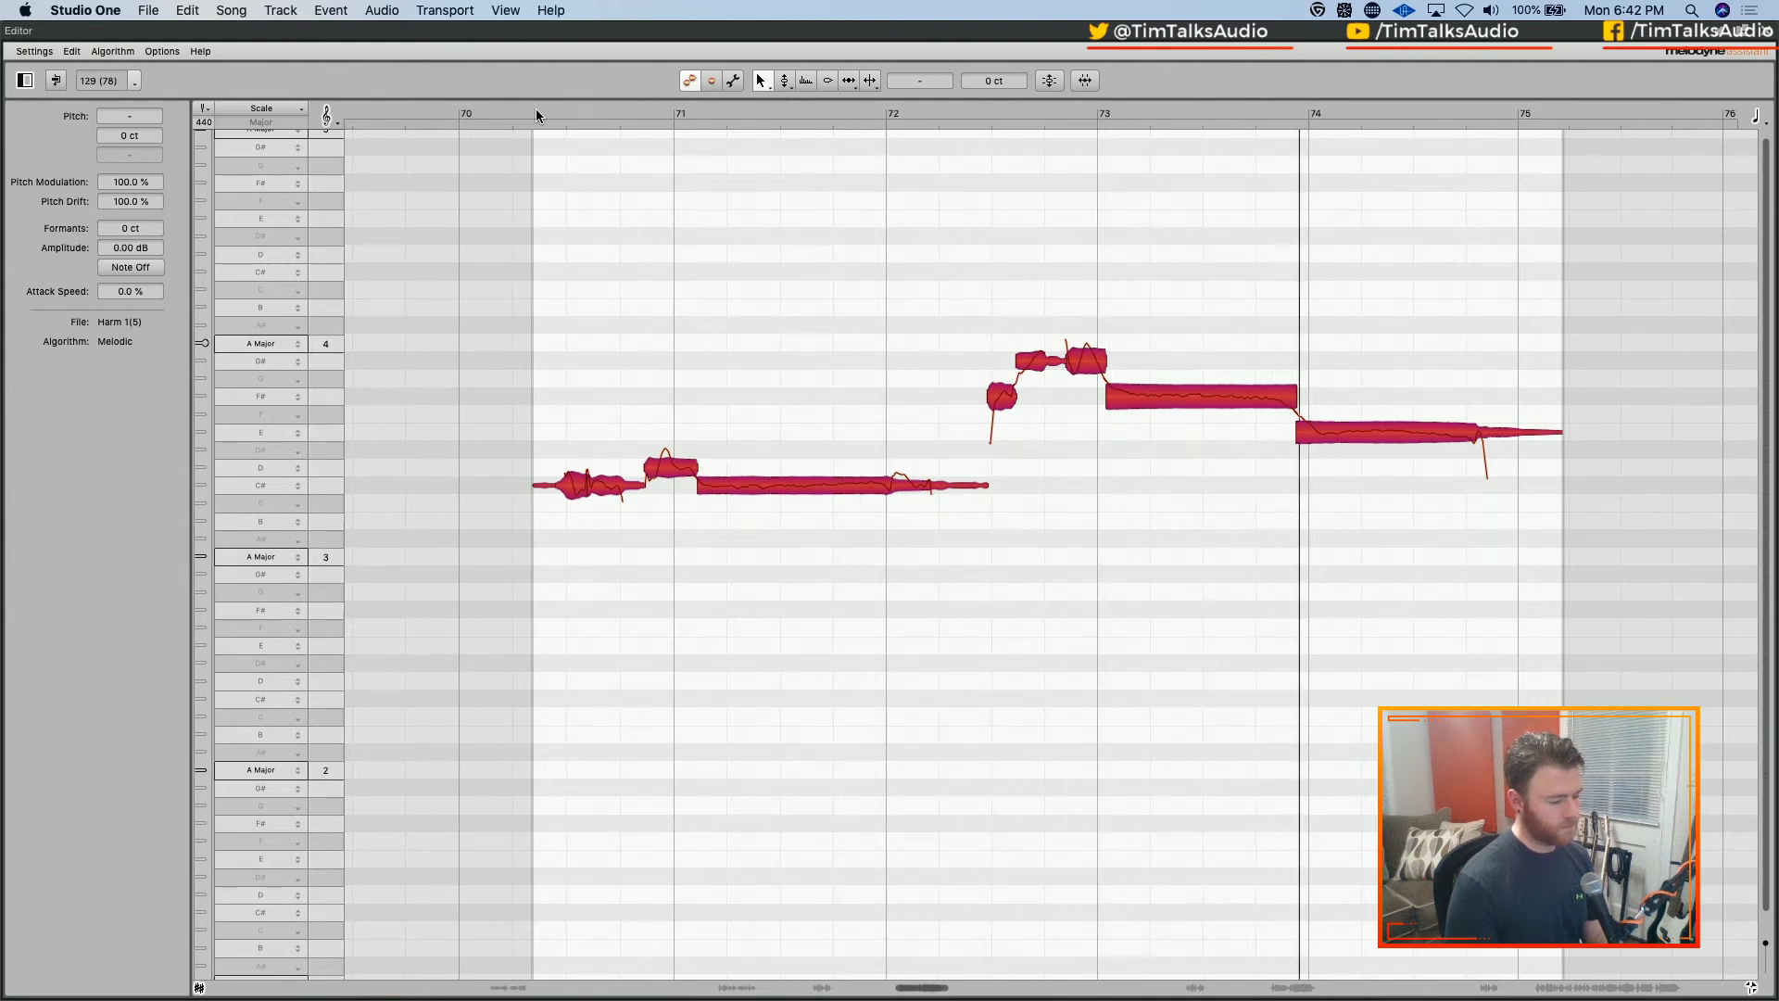
key(space)
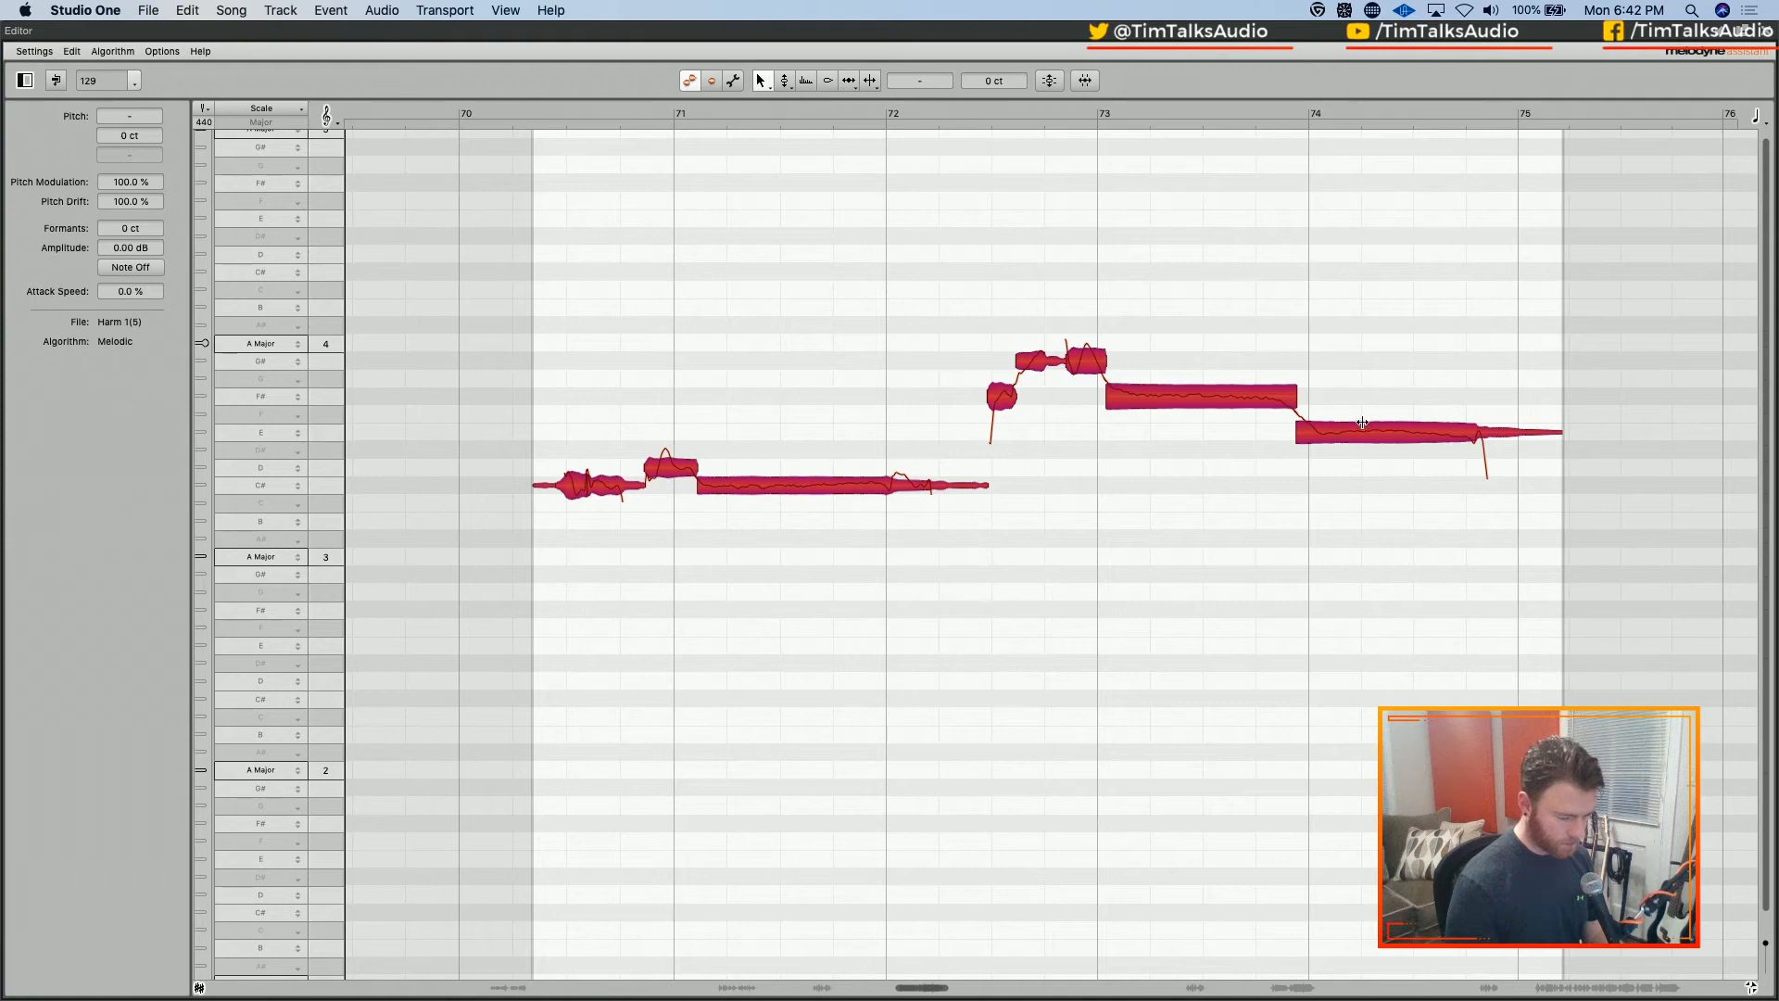
click(1381, 464)
mouse_move(1384, 431)
mouse_down()
mouse_move(1387, 412)
mouse_move(1398, 427)
mouse_up()
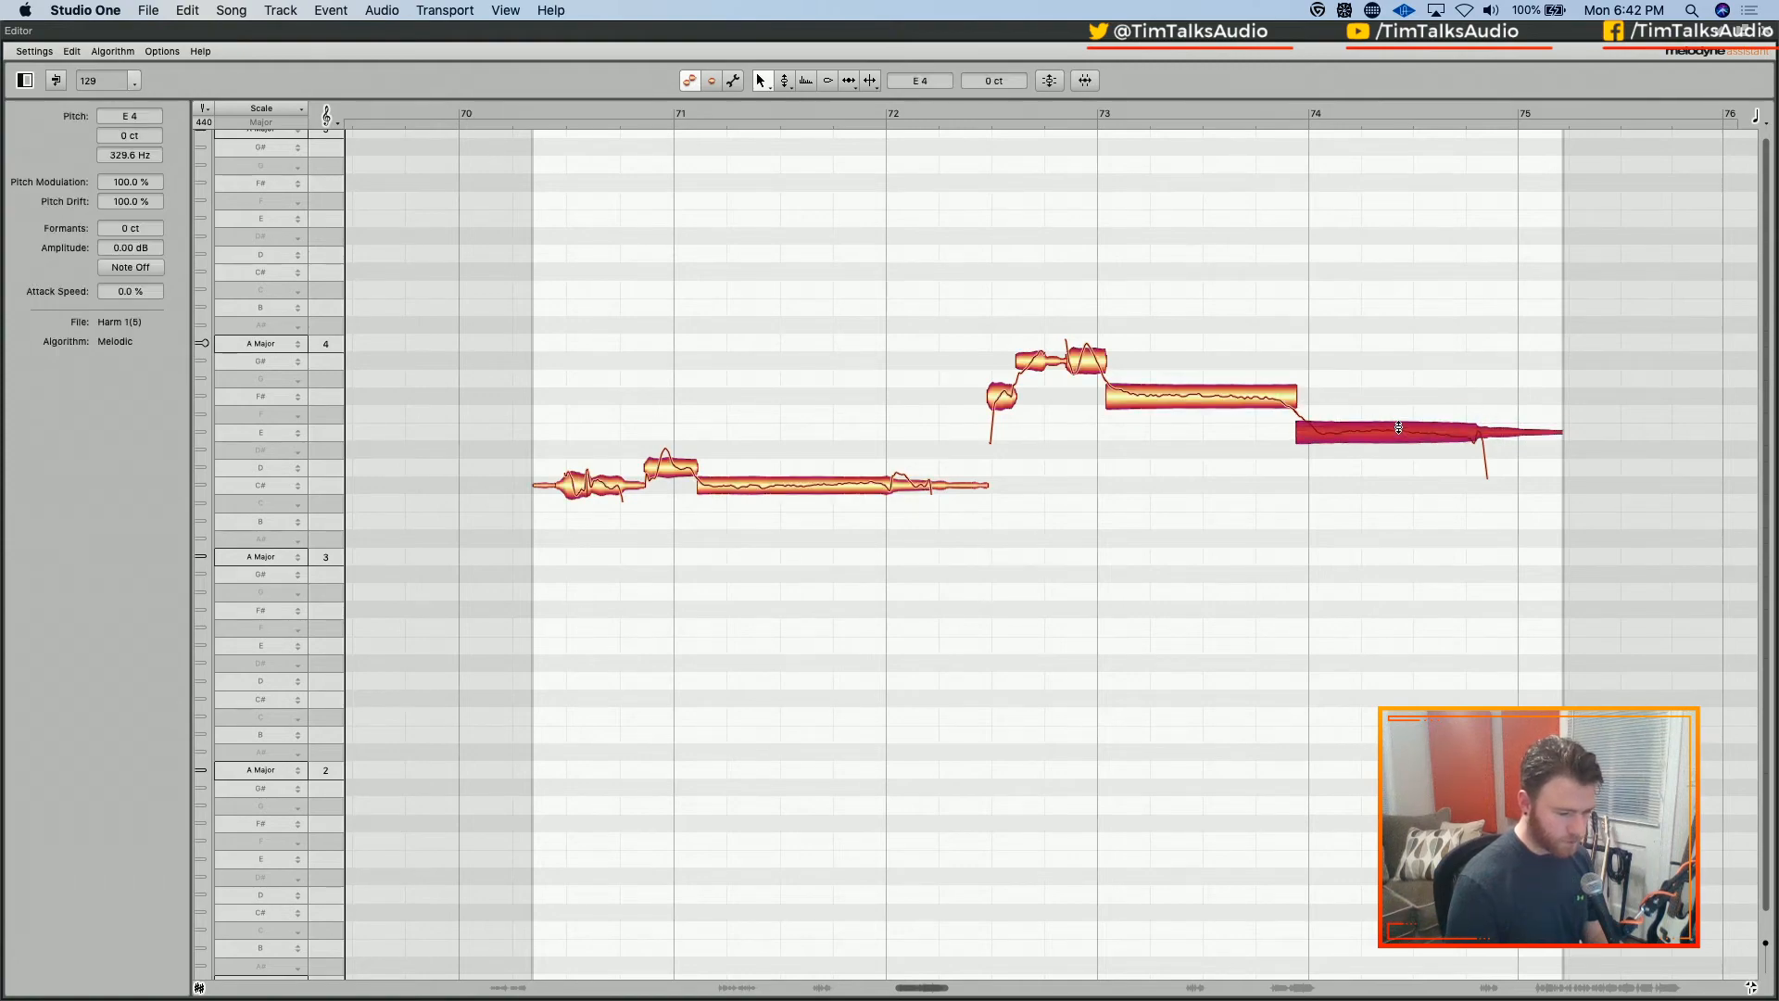
click(1768, 37)
Open the chorus Harm 2(5) event for pitch editing and separate its held F#4 note near bar 74 and C#4 note just after bar 71
click(606, 476)
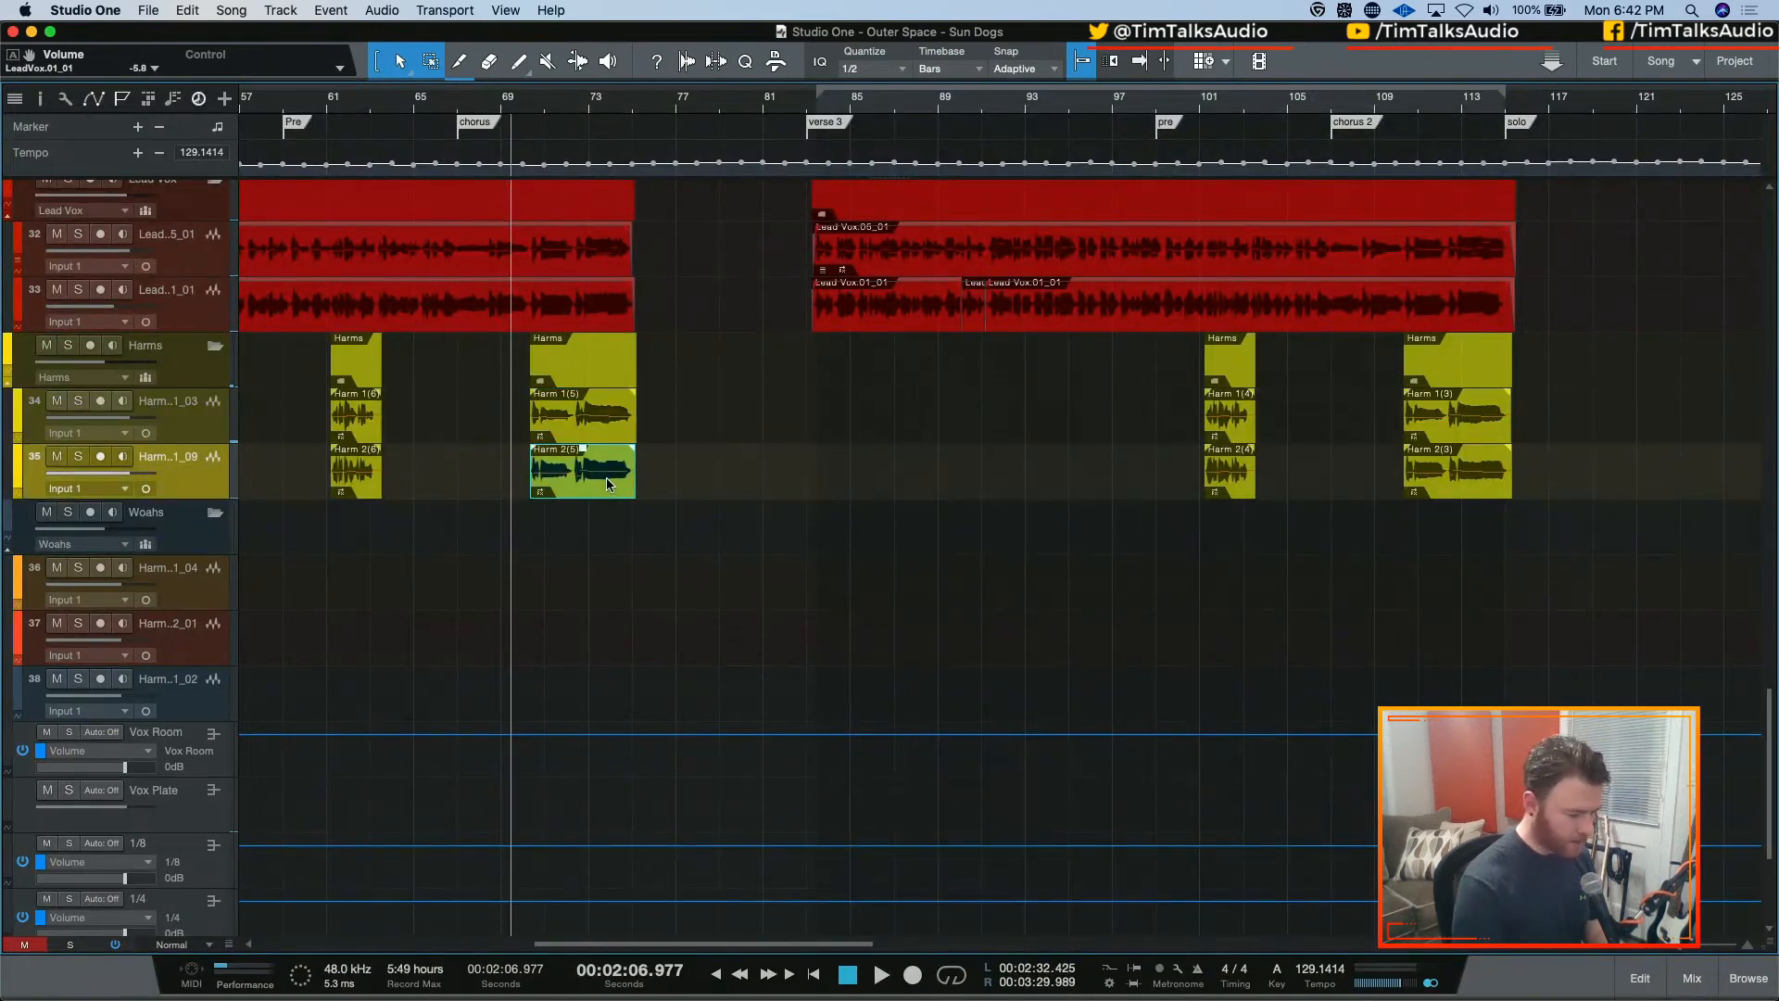
double_click(606, 476)
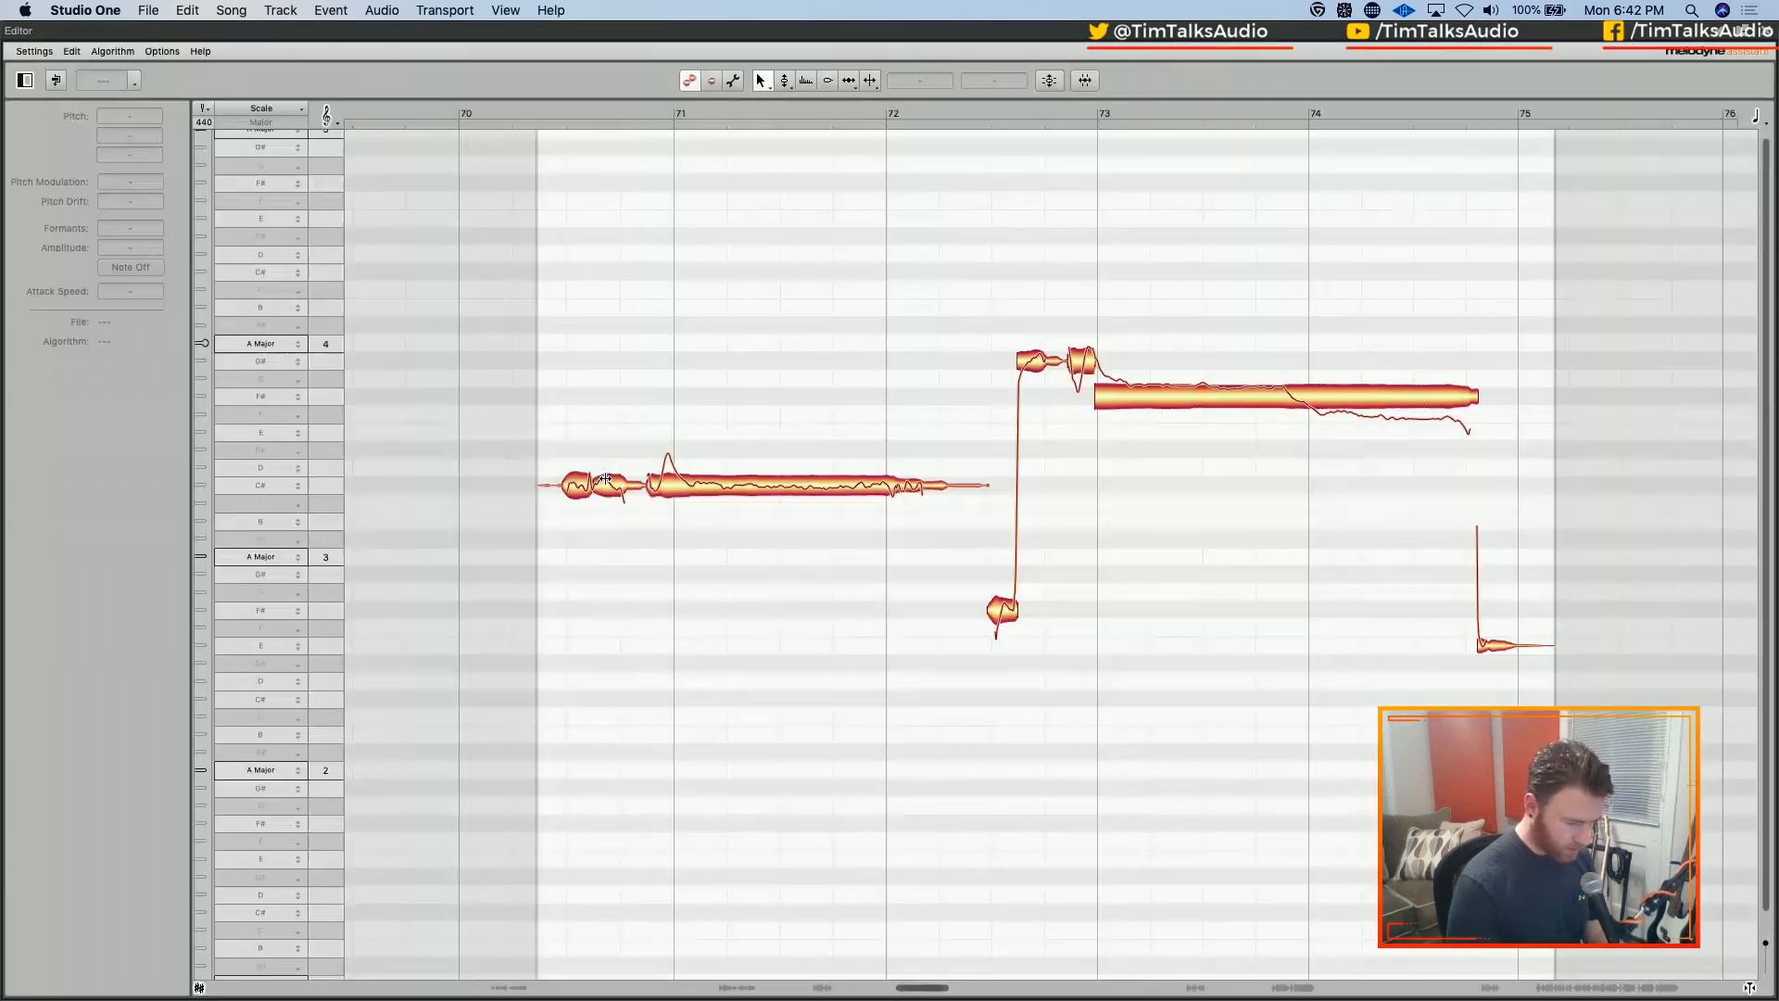
right_click(1300, 332)
click(1400, 306)
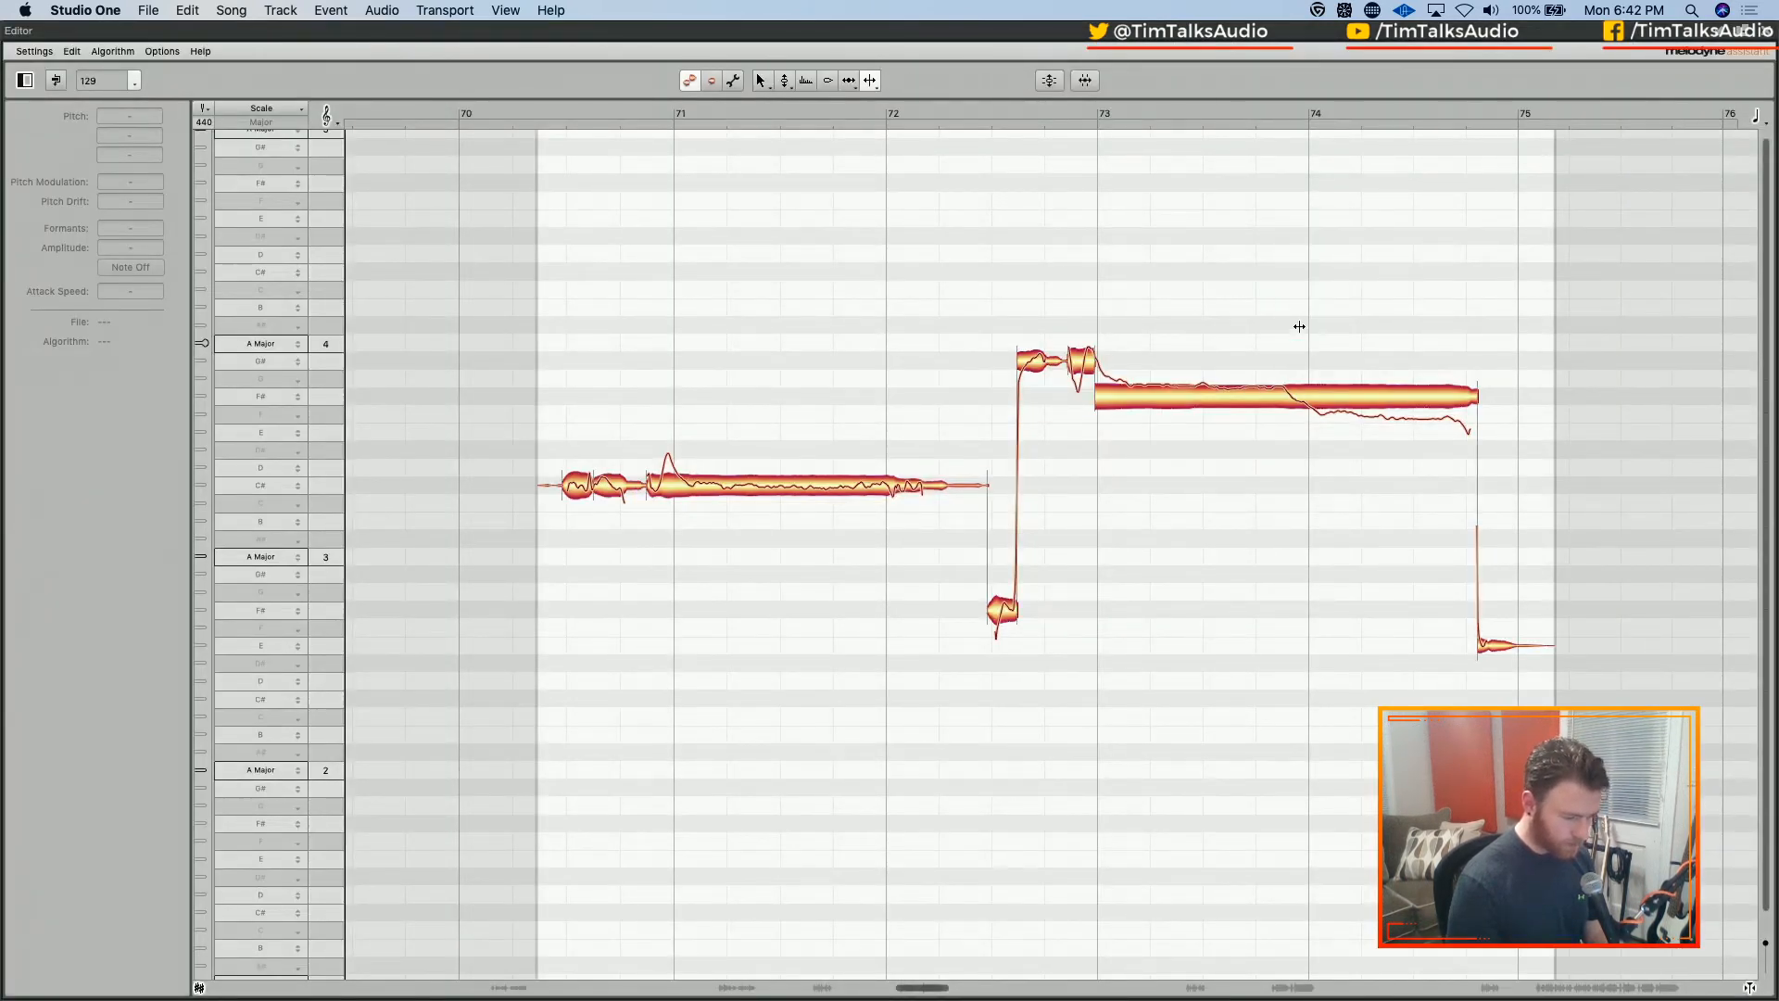
double_click(1301, 395)
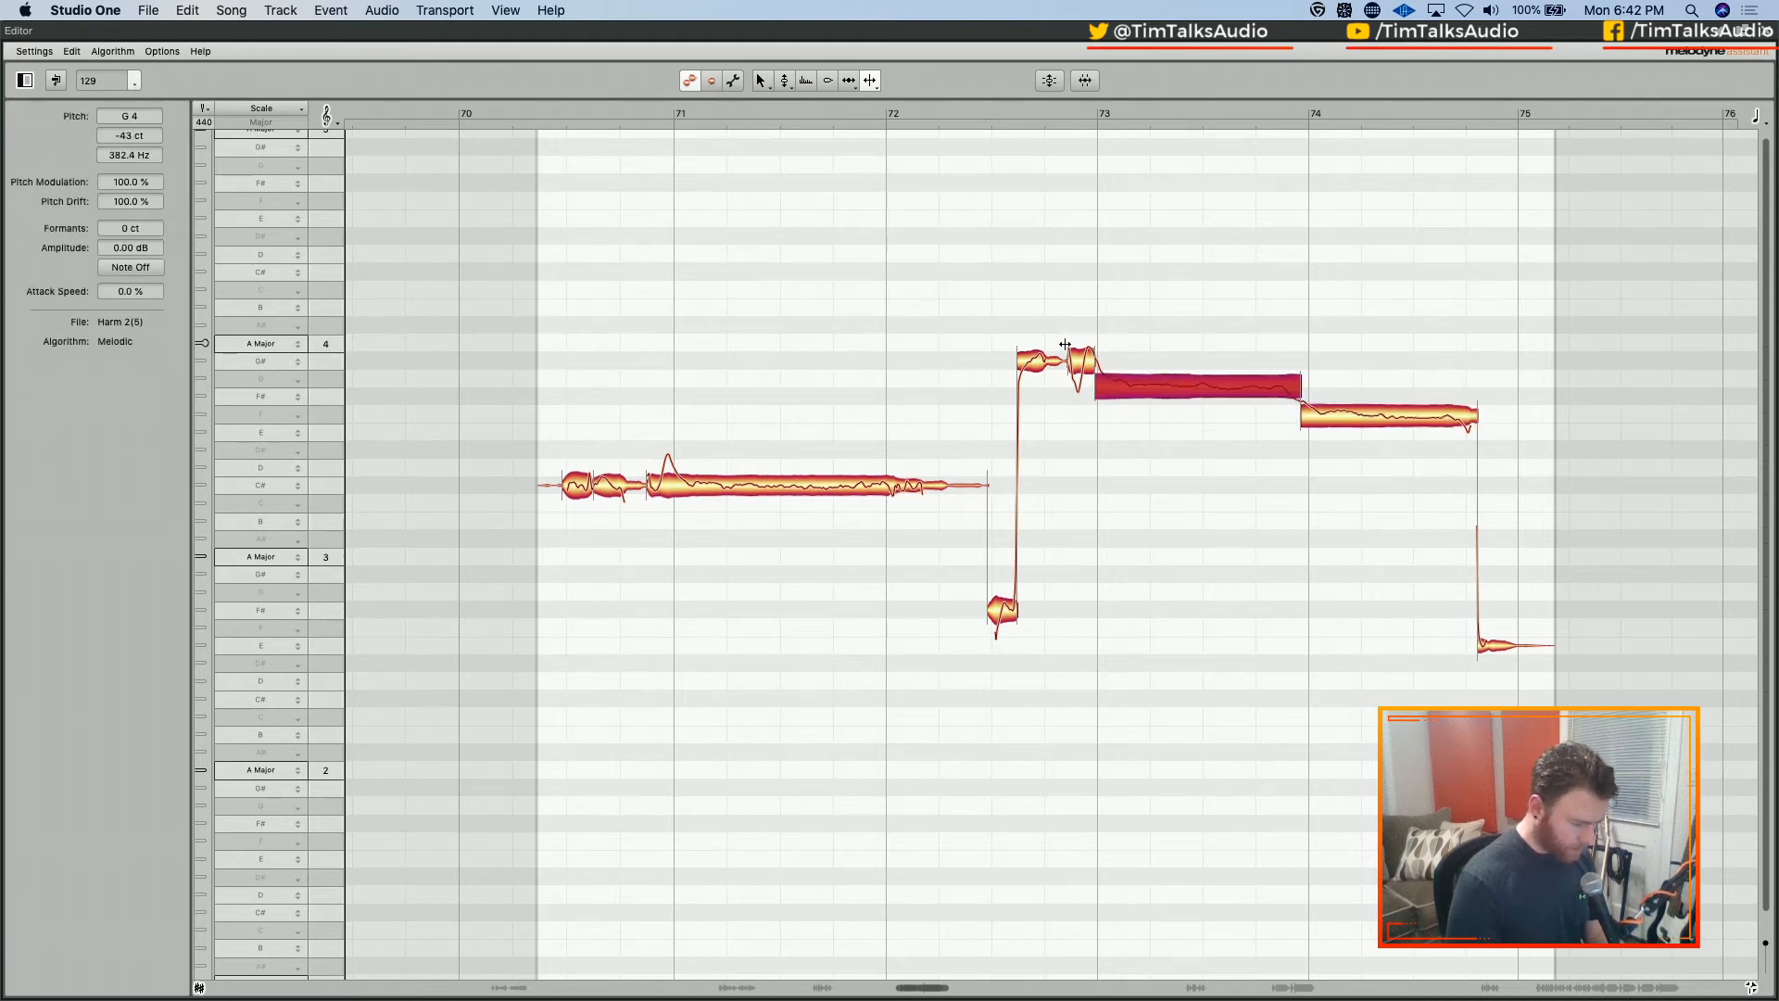
double_click(686, 476)
Correct the pitch of all Harm 2(5) notes with pitch center 100% and Snap to A Major enabled
right_click(564, 447)
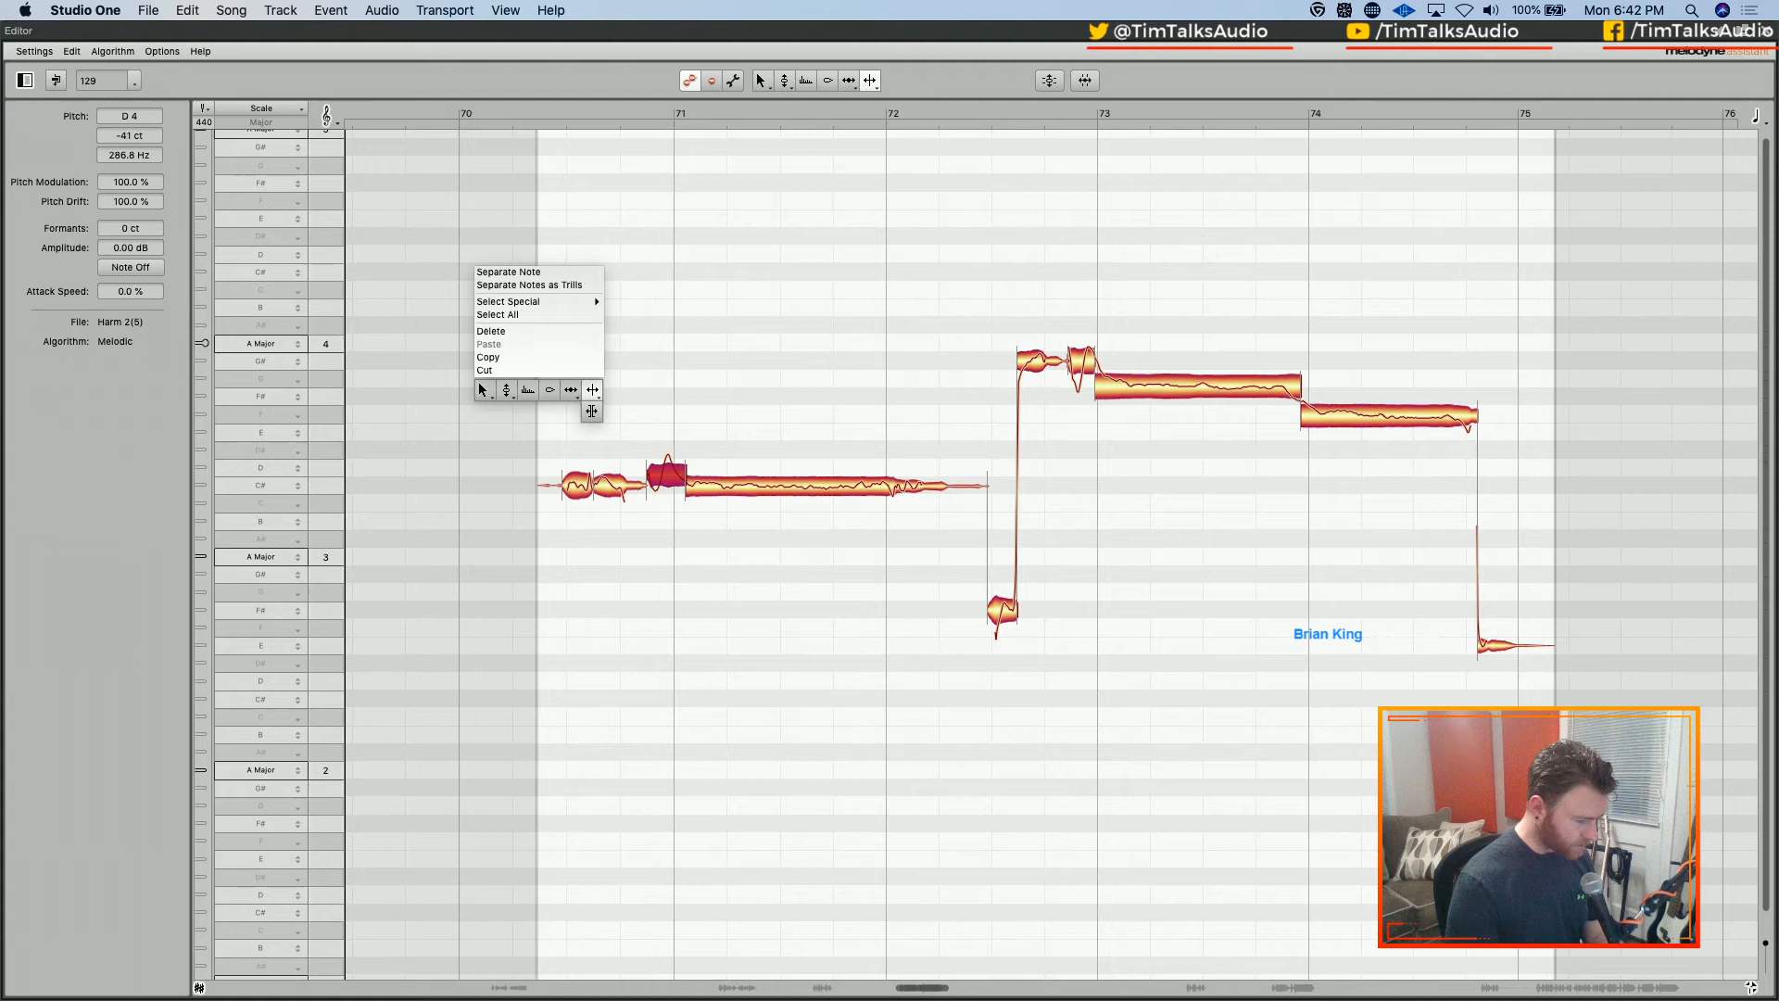
click(479, 385)
drag(587, 239, 1519, 681)
click(1049, 79)
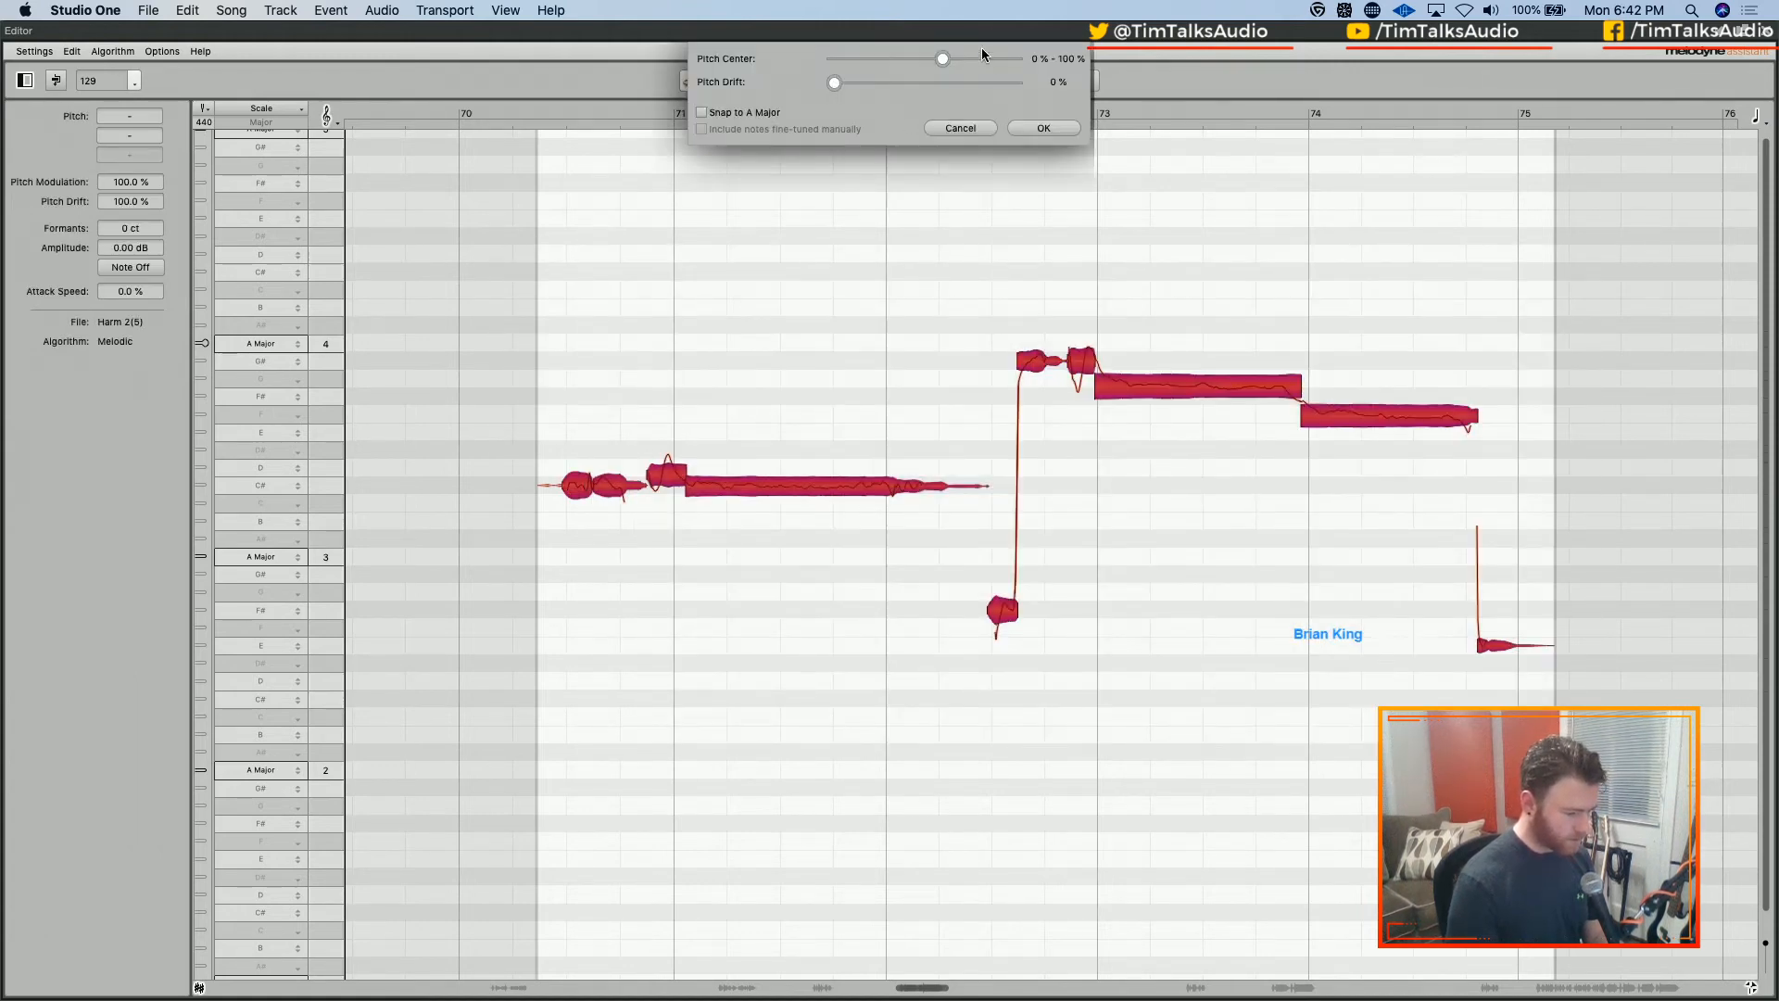
drag(939, 58, 1015, 58)
click(701, 112)
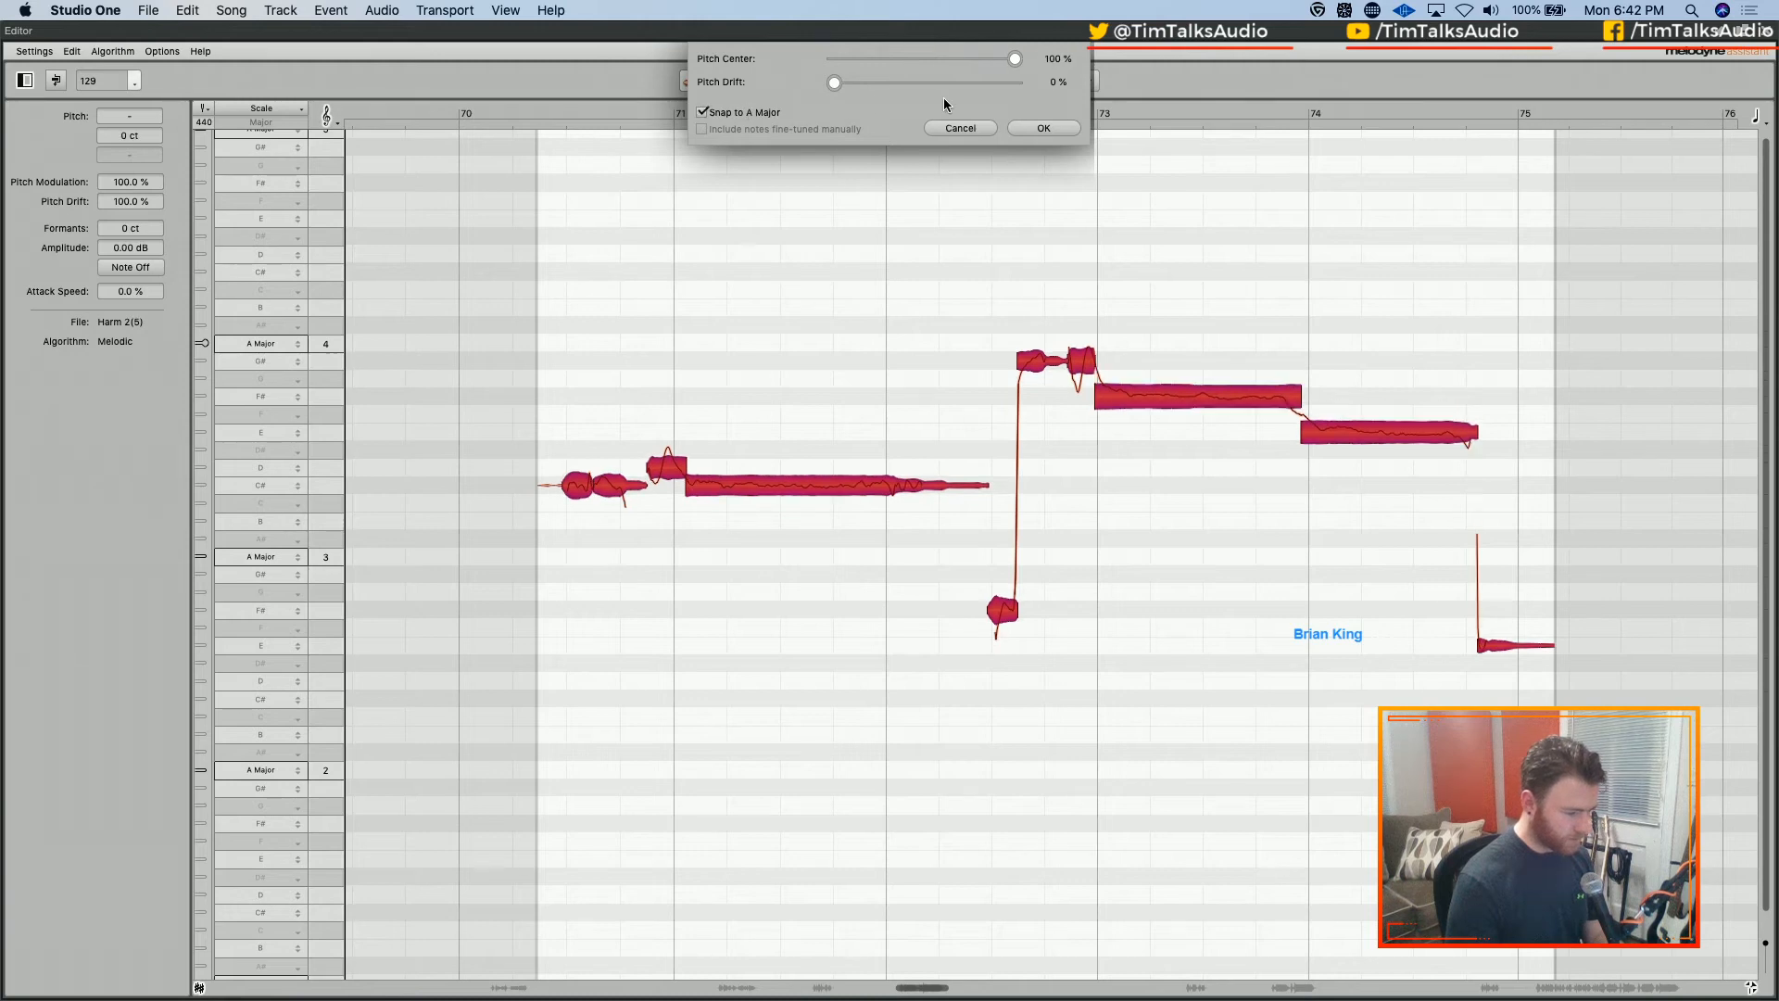
click(1044, 128)
Place the playback cursor just after bar 70 and audition the corrected Harm 2(5) phrase, replaying its opening
click(508, 110)
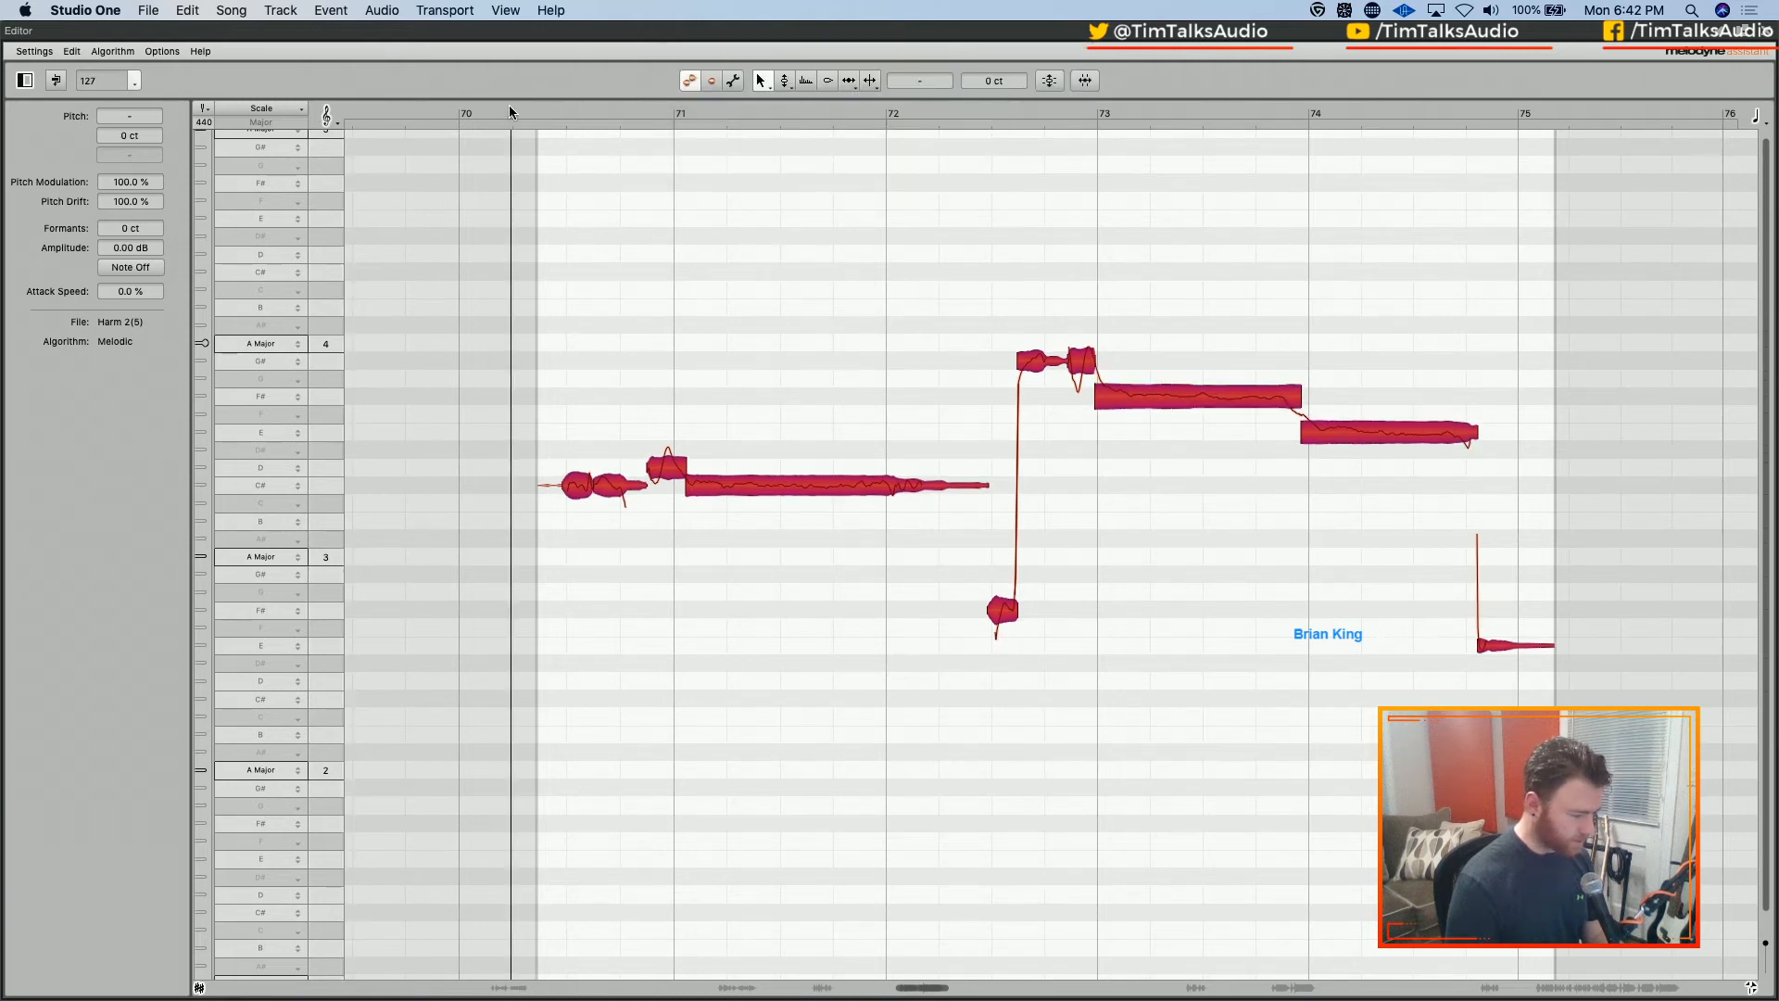
click(497, 113)
key(space)
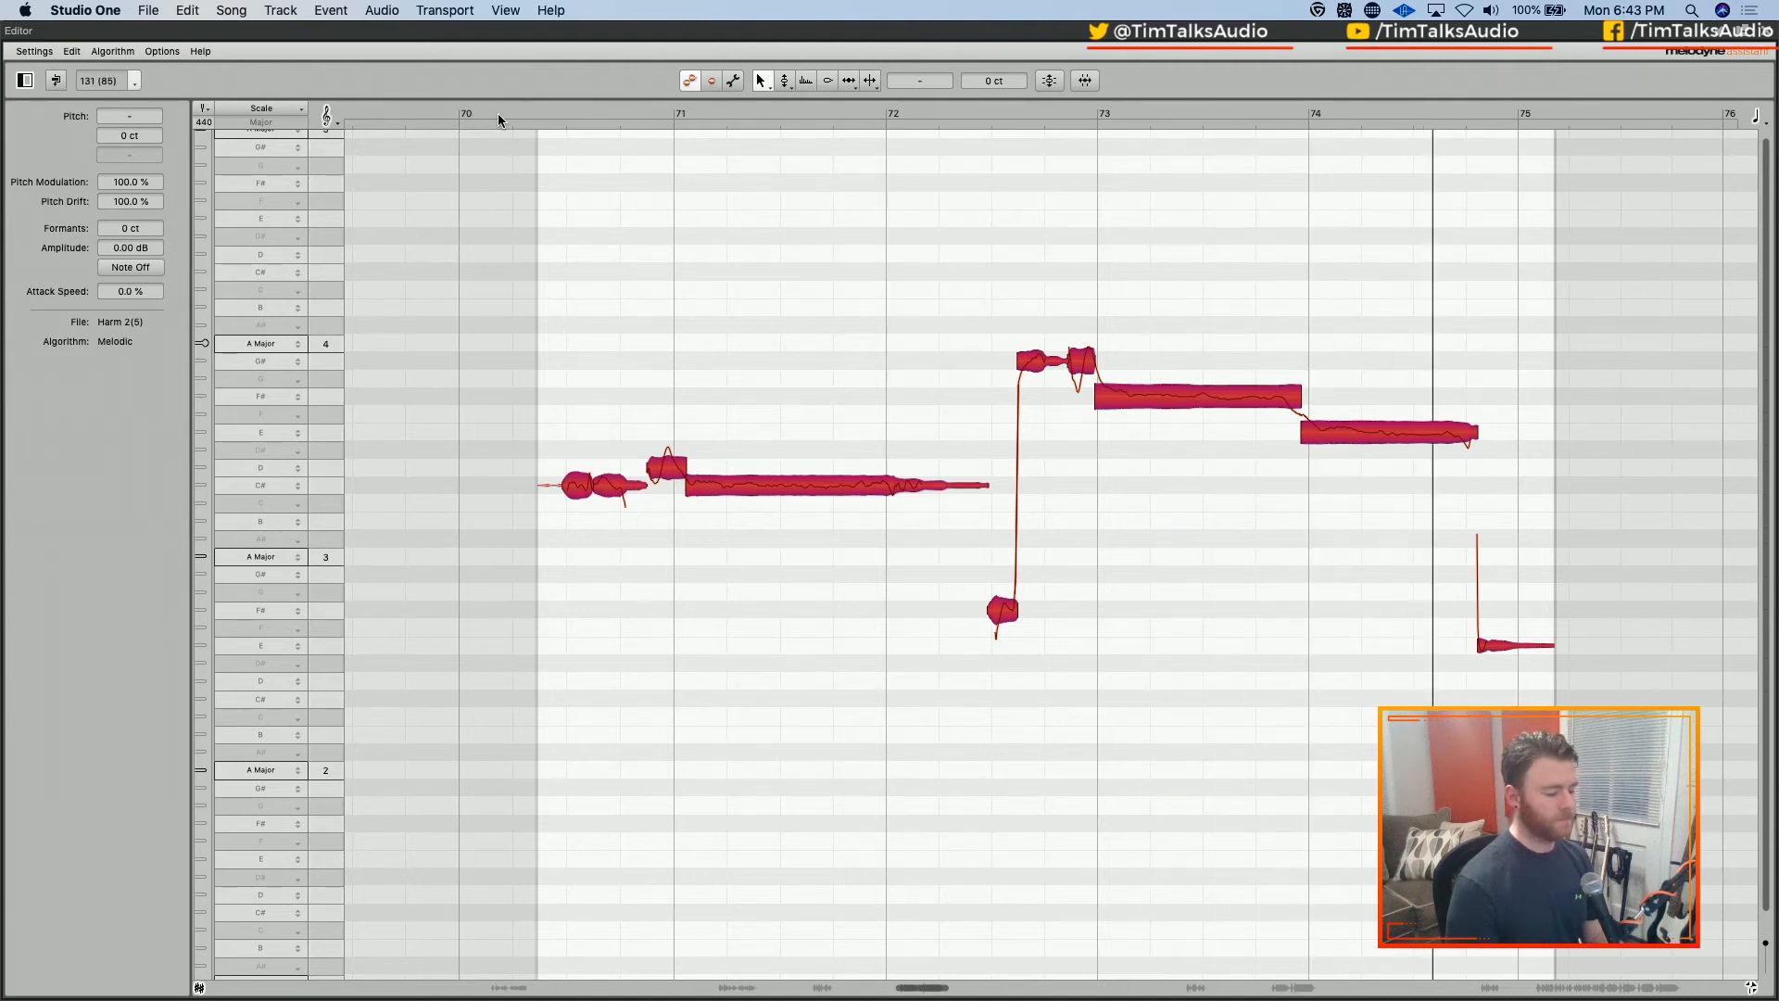
key(space)
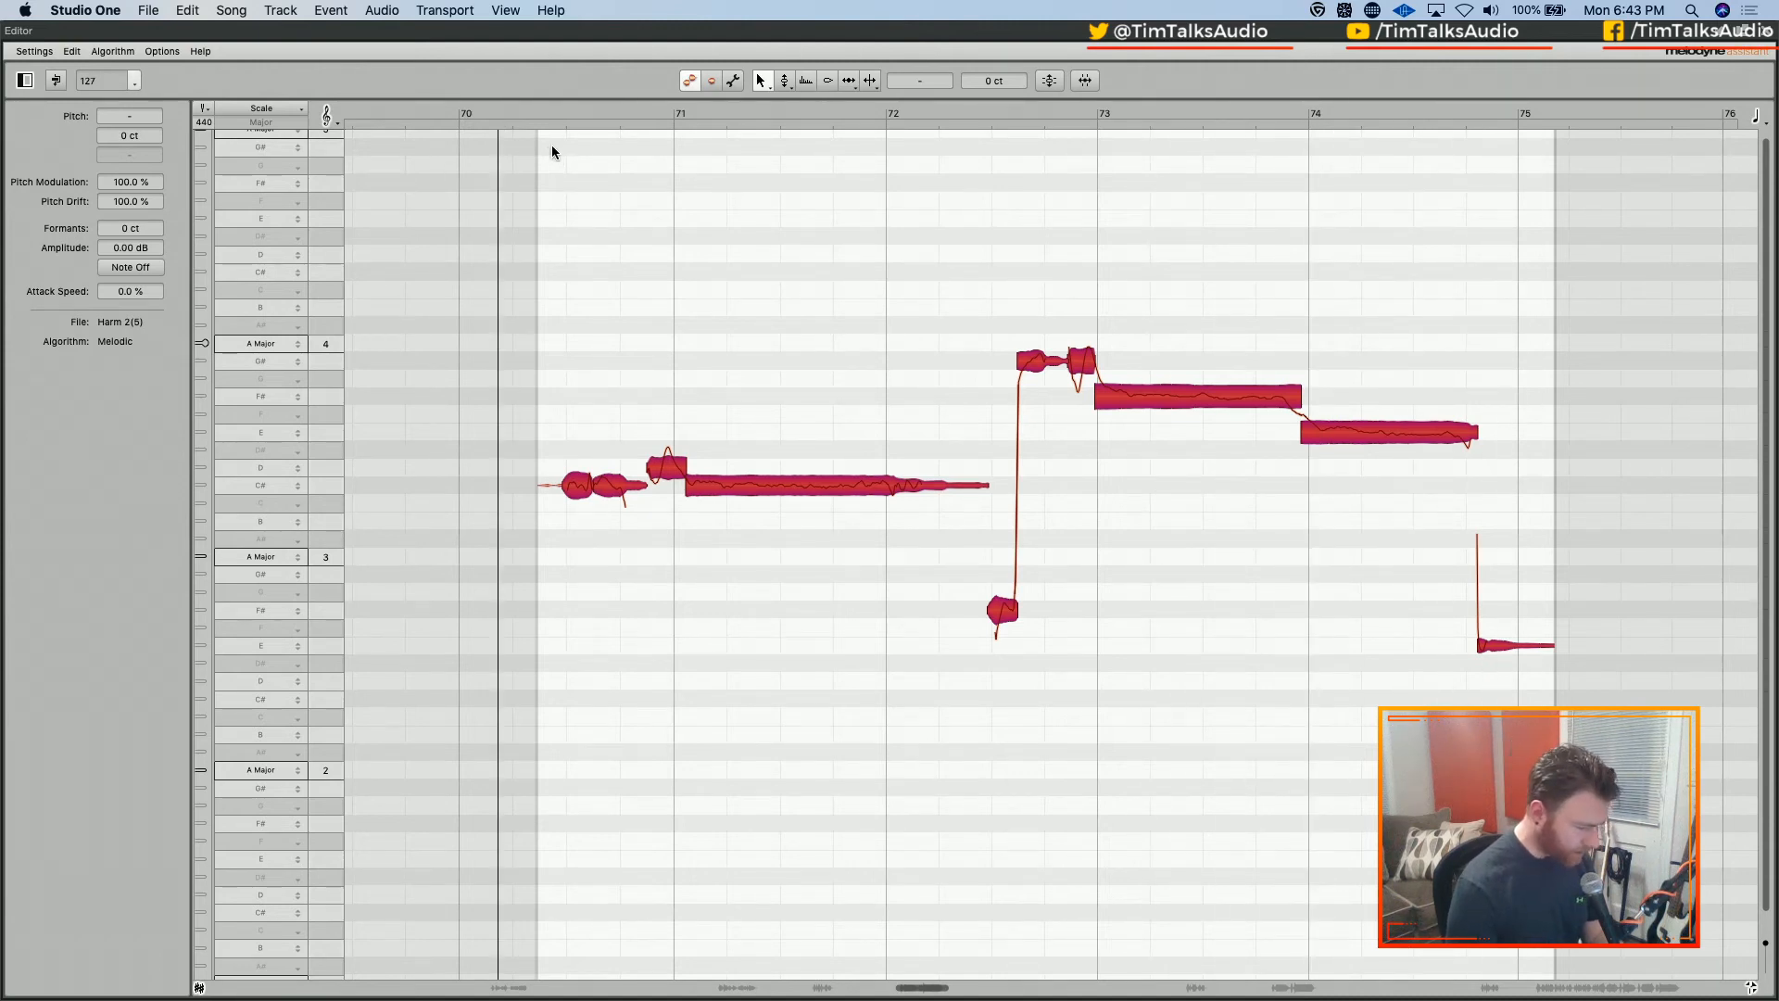
key(space)
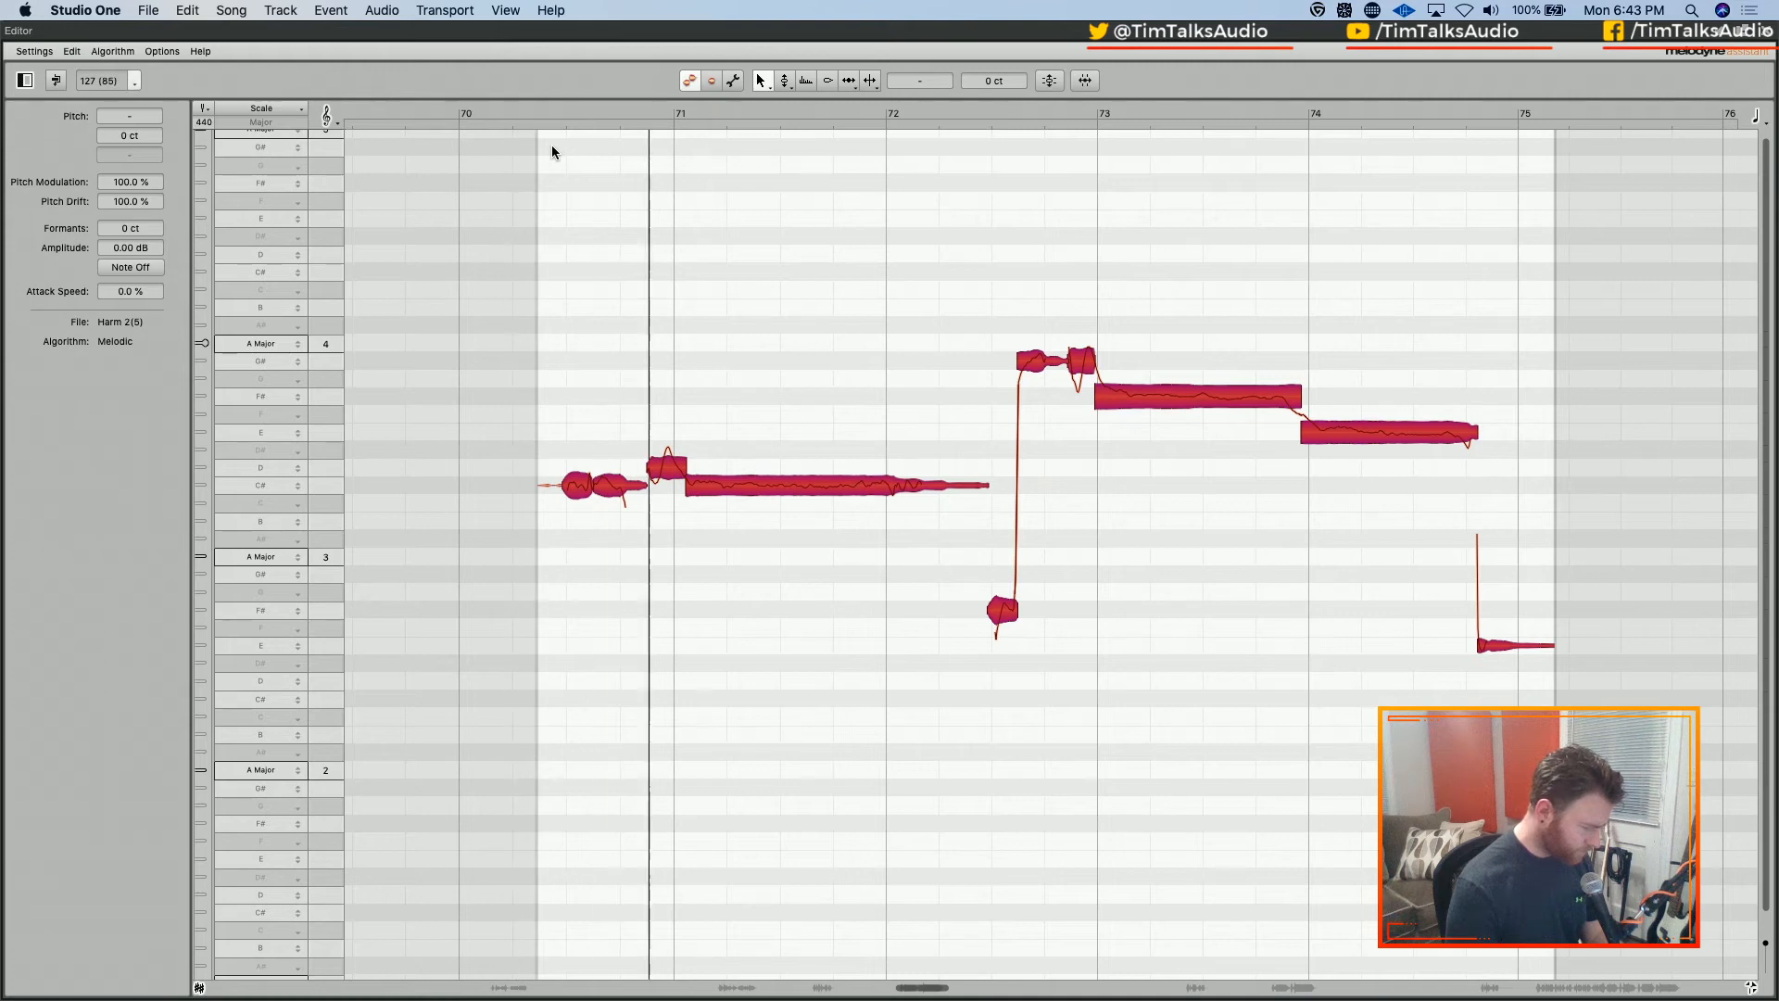
key(space)
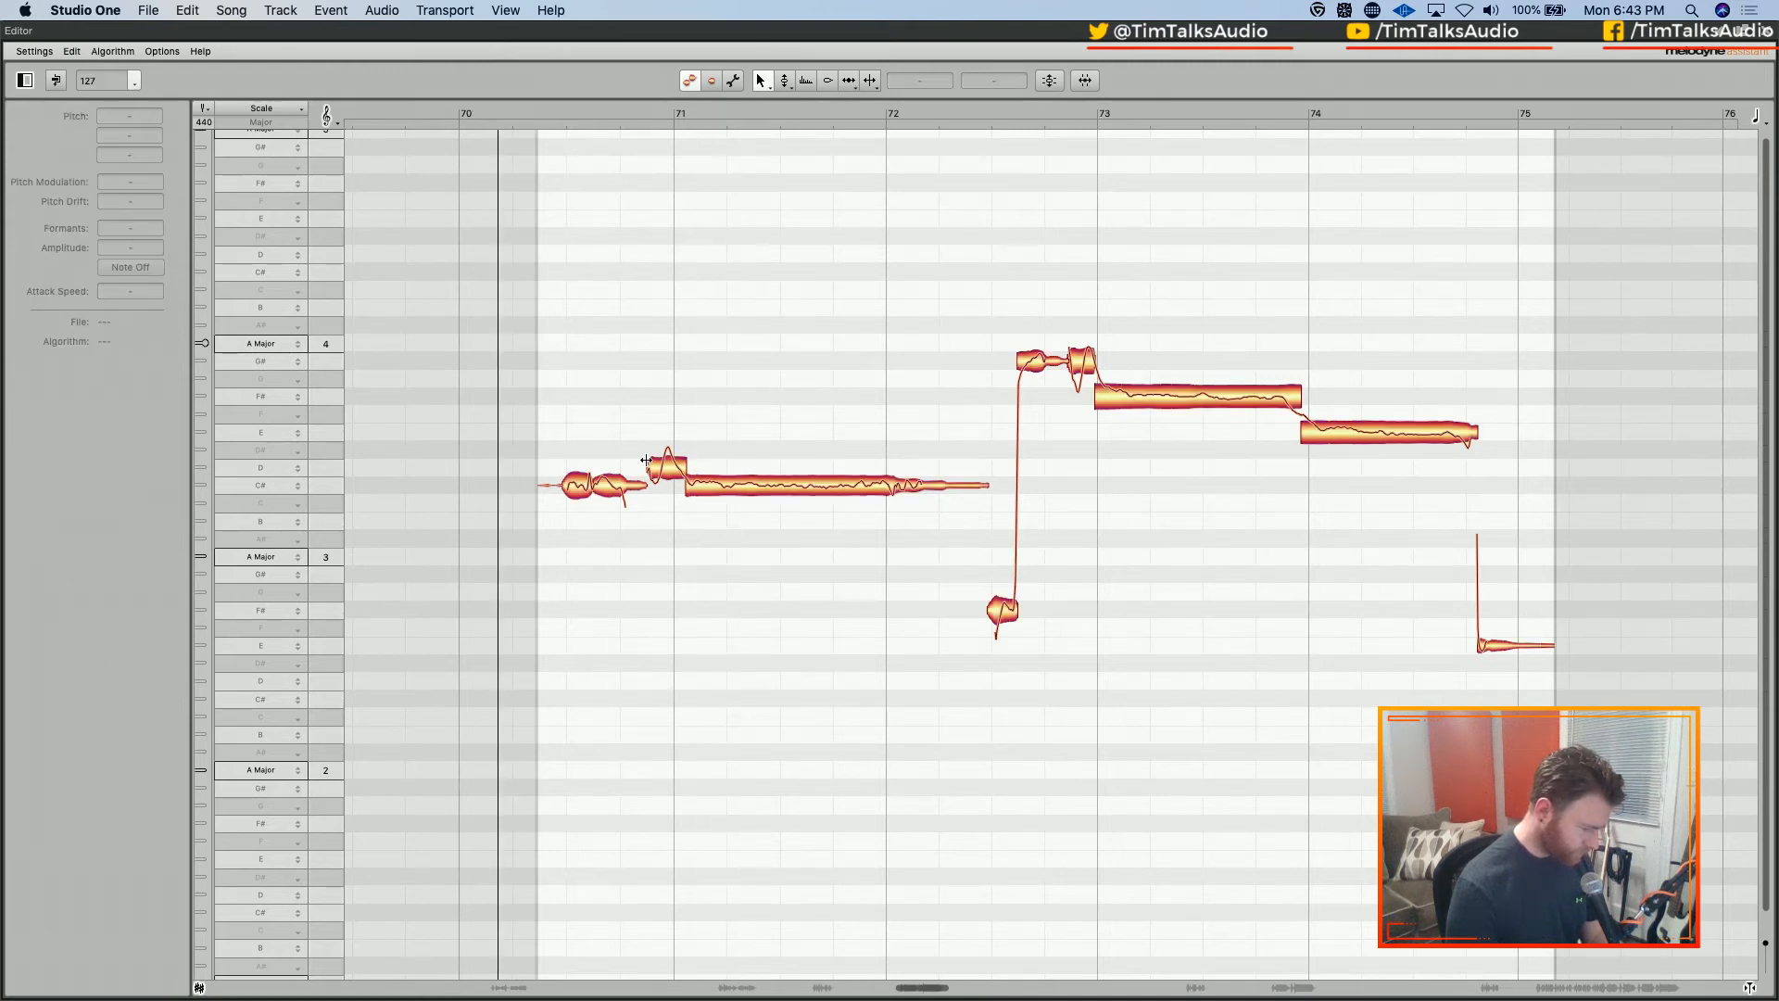
Delete the short D4 note at bar 71 from the Harm 2(5) phrase
mouse_move(654, 461)
mouse_down()
mouse_move(661, 481)
mouse_move(669, 459)
mouse_up()
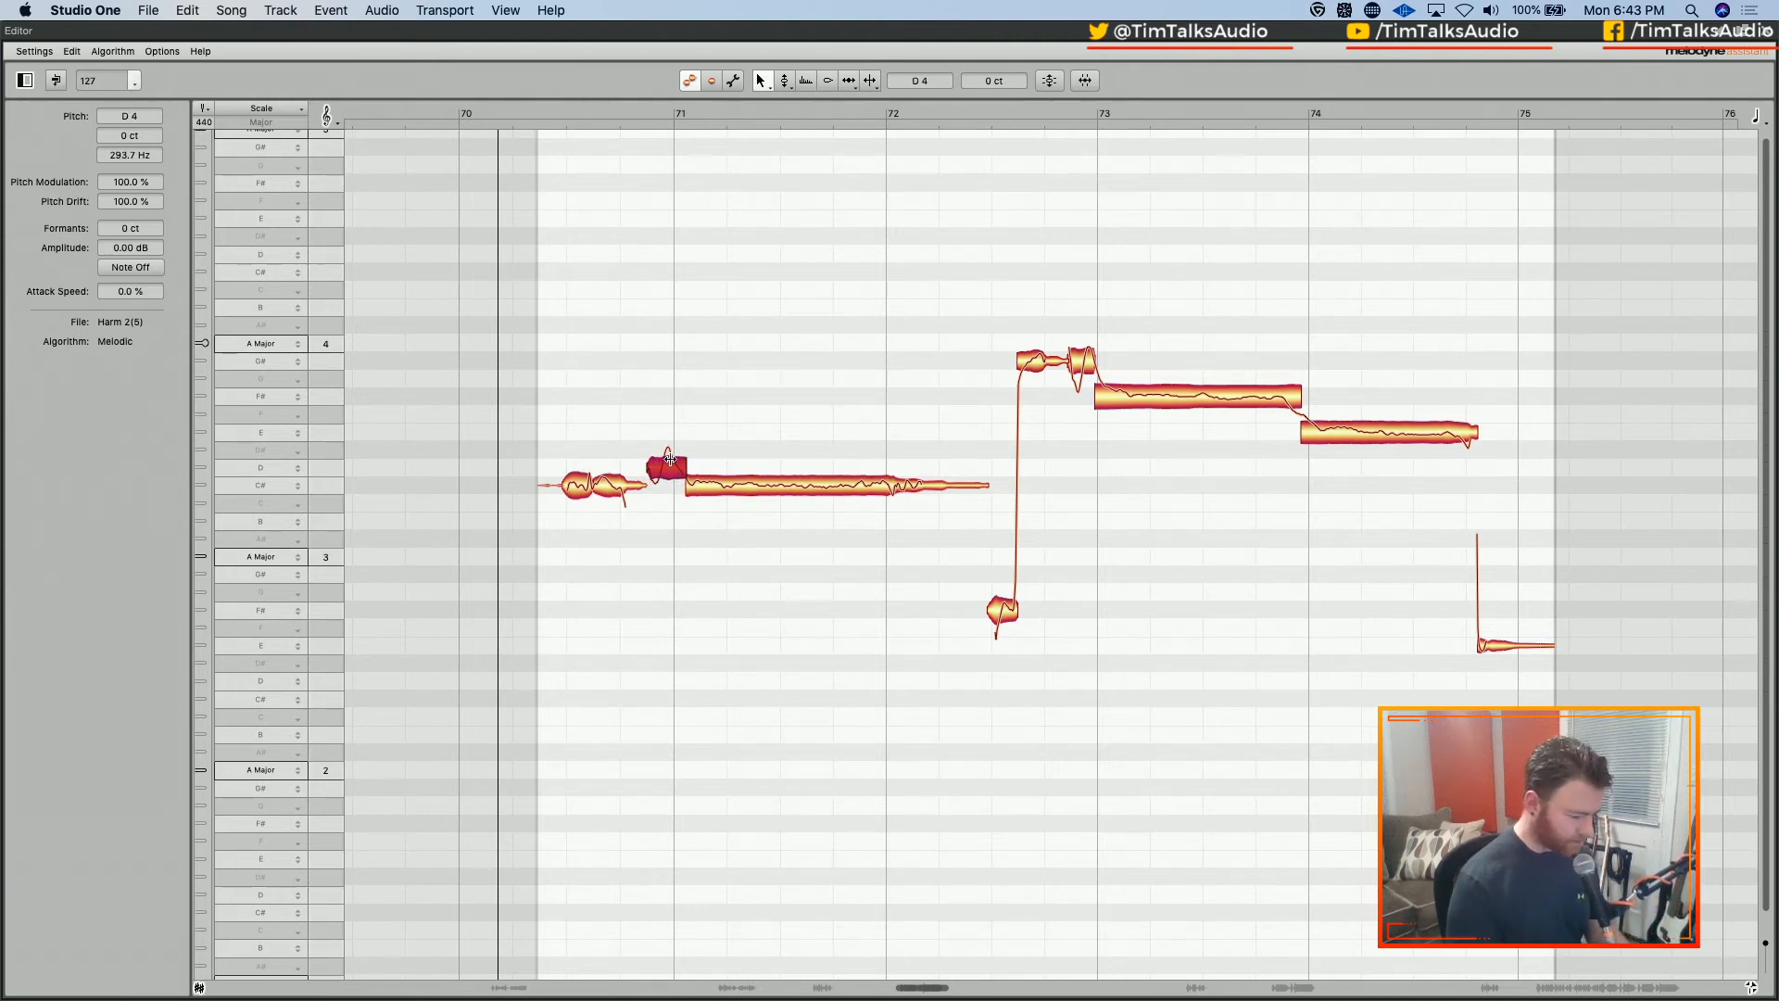
key(Delete)
scroll(667, 473, left, 20)
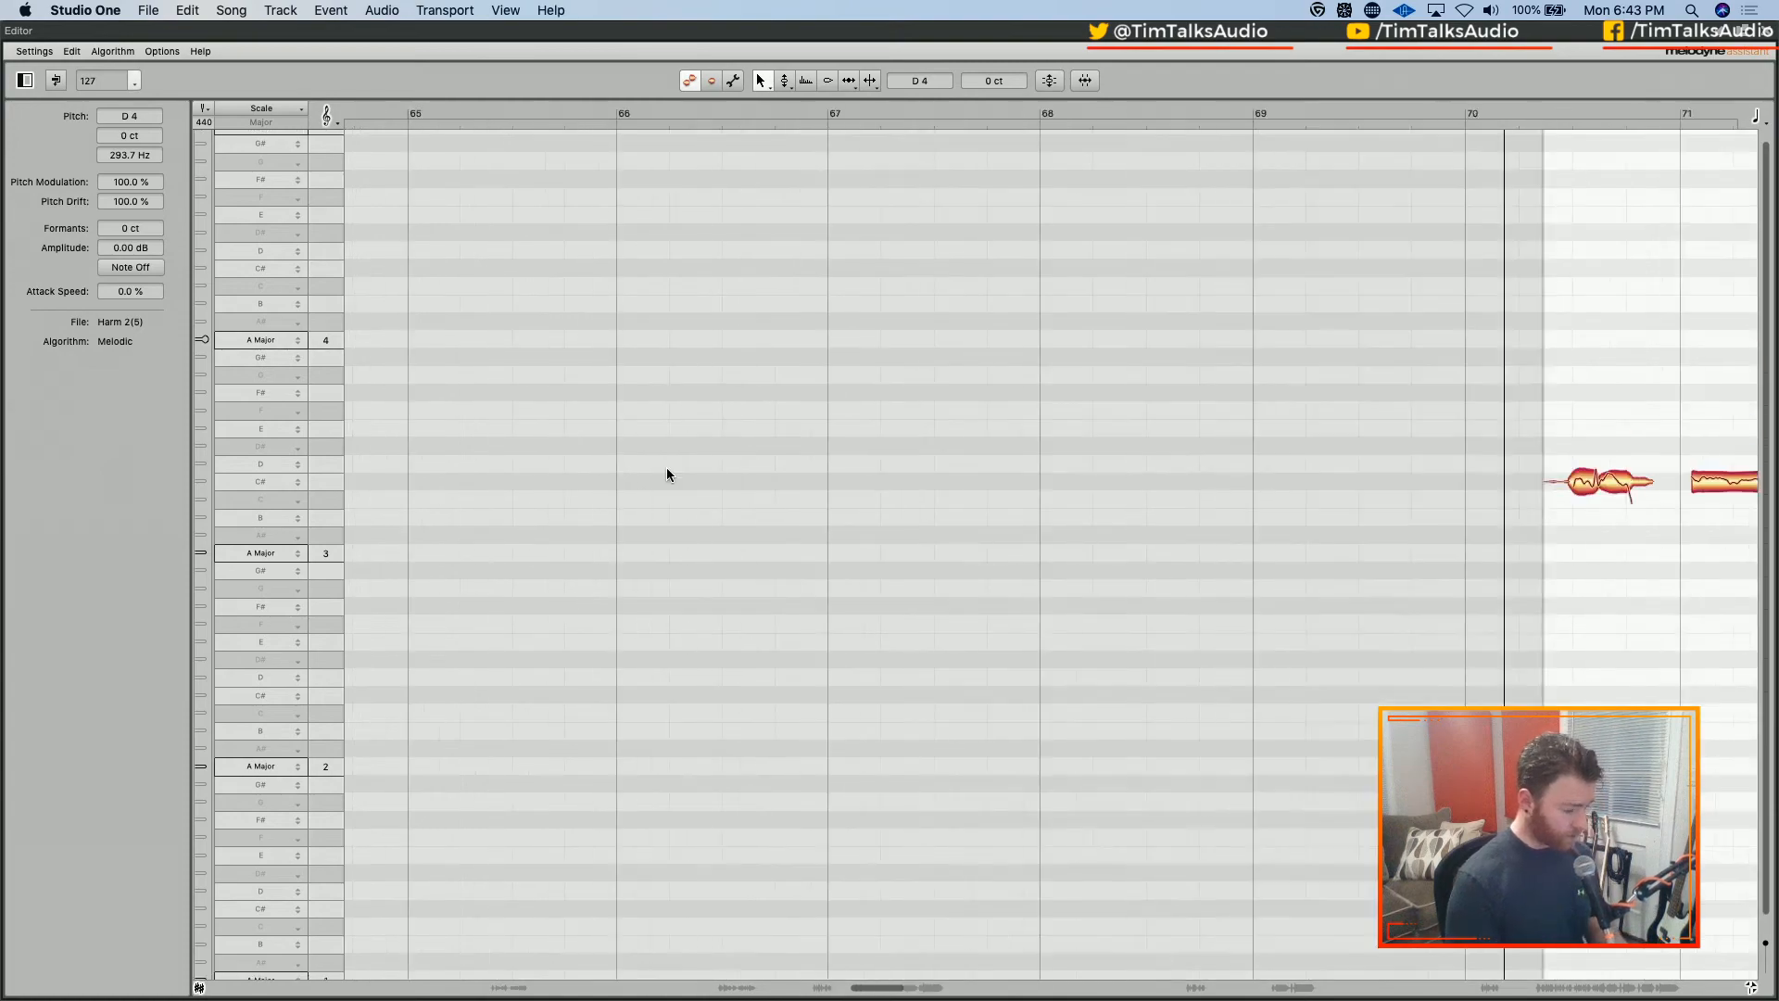
Undo the deletion of the short D4 note near bar 71 in the Harm 2(5) phrase
scroll(891, 442, right, 14)
scroll(890, 443, left, 15)
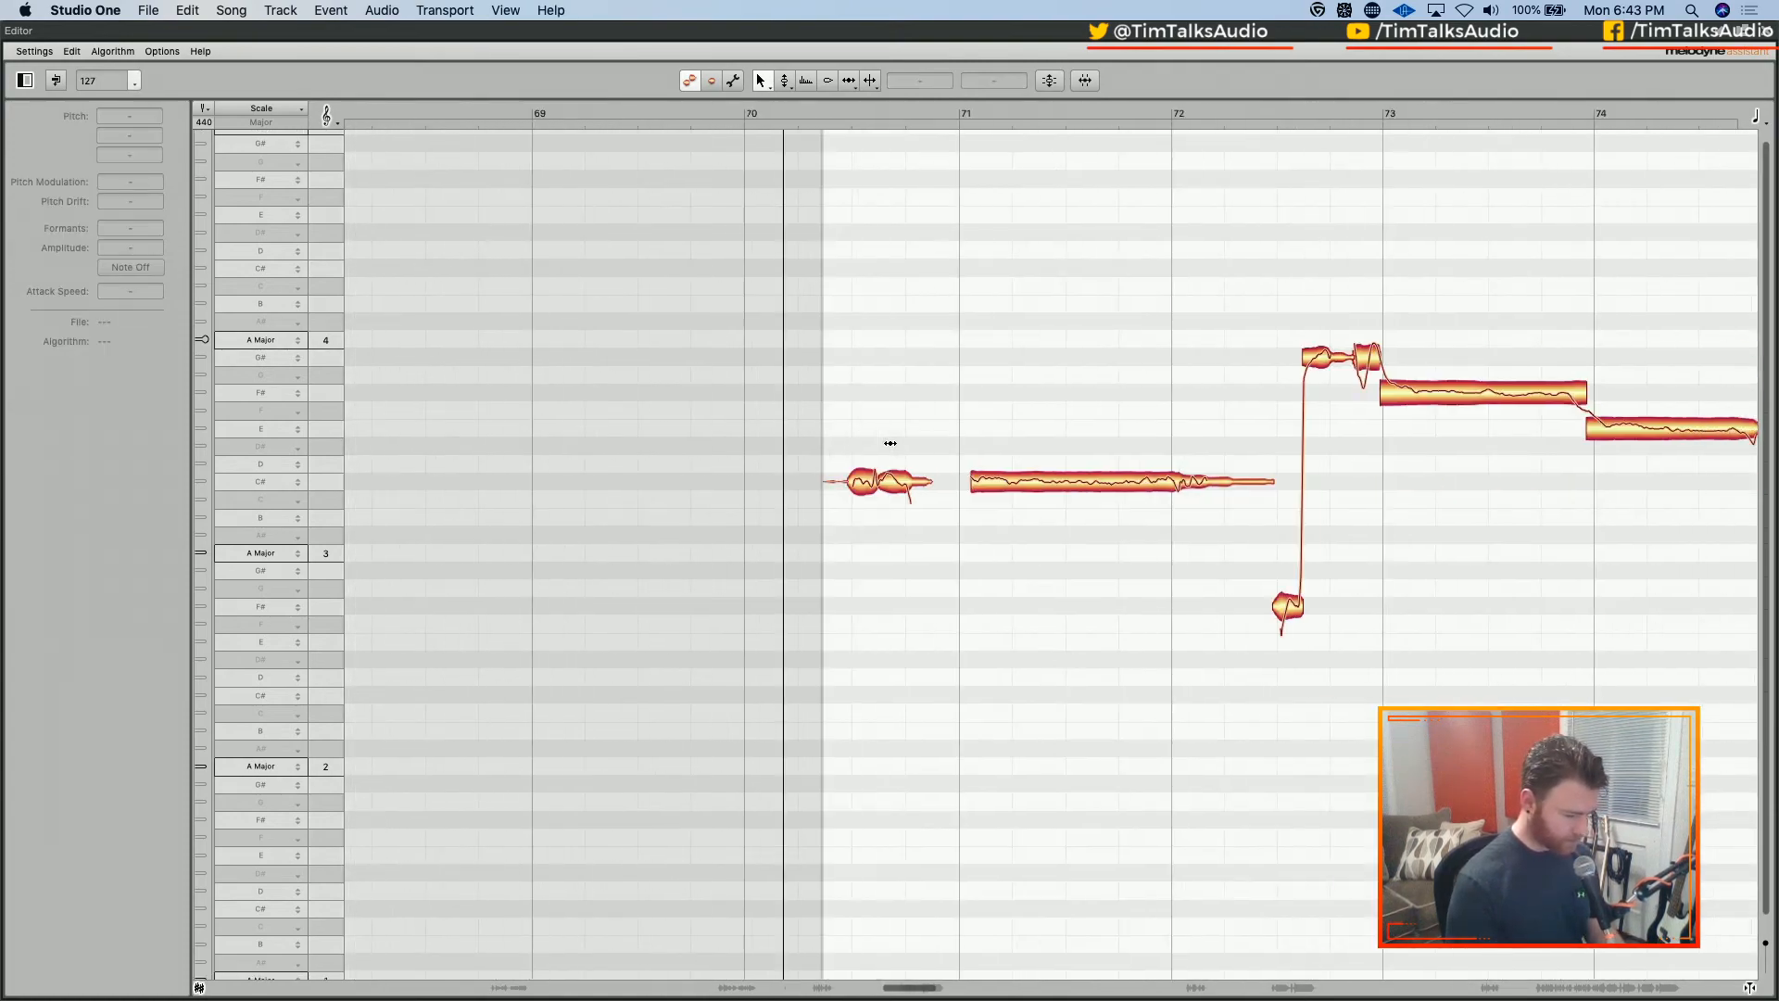
scroll(890, 443, right, 20)
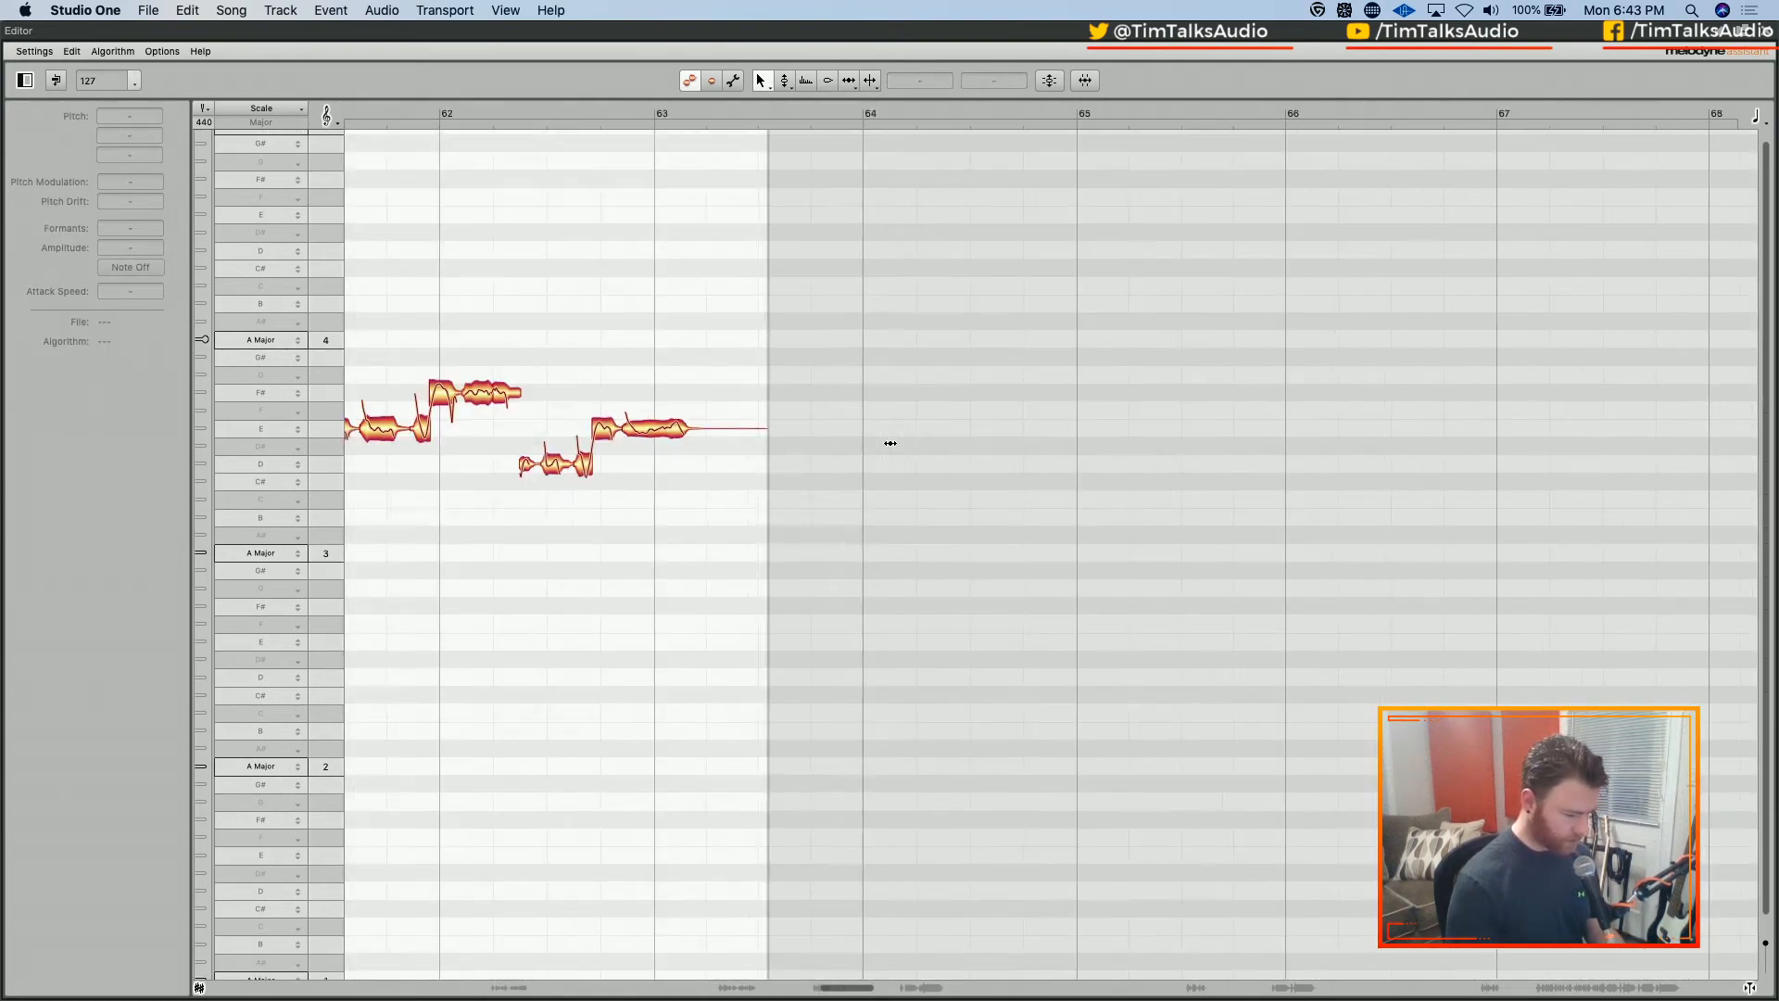
key(super+z)
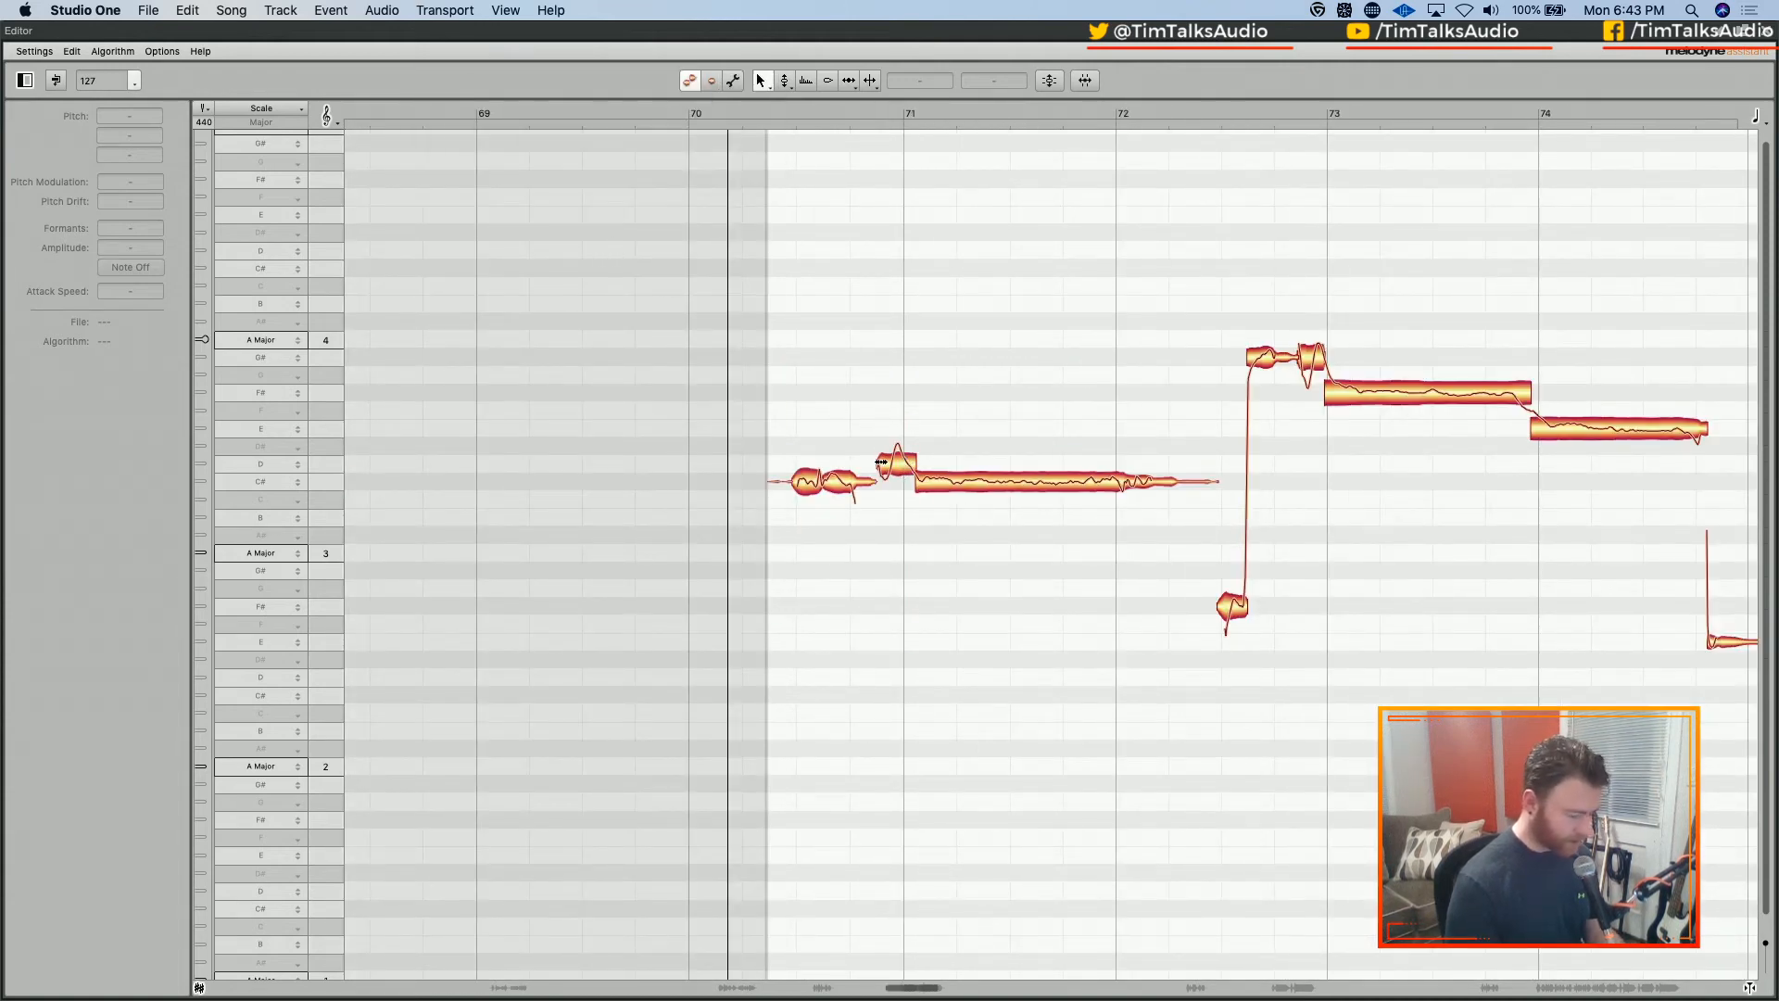
Adjust the pitch of the short D4 note just before bar 71 by ear to D4 +10 ct
click(881, 462)
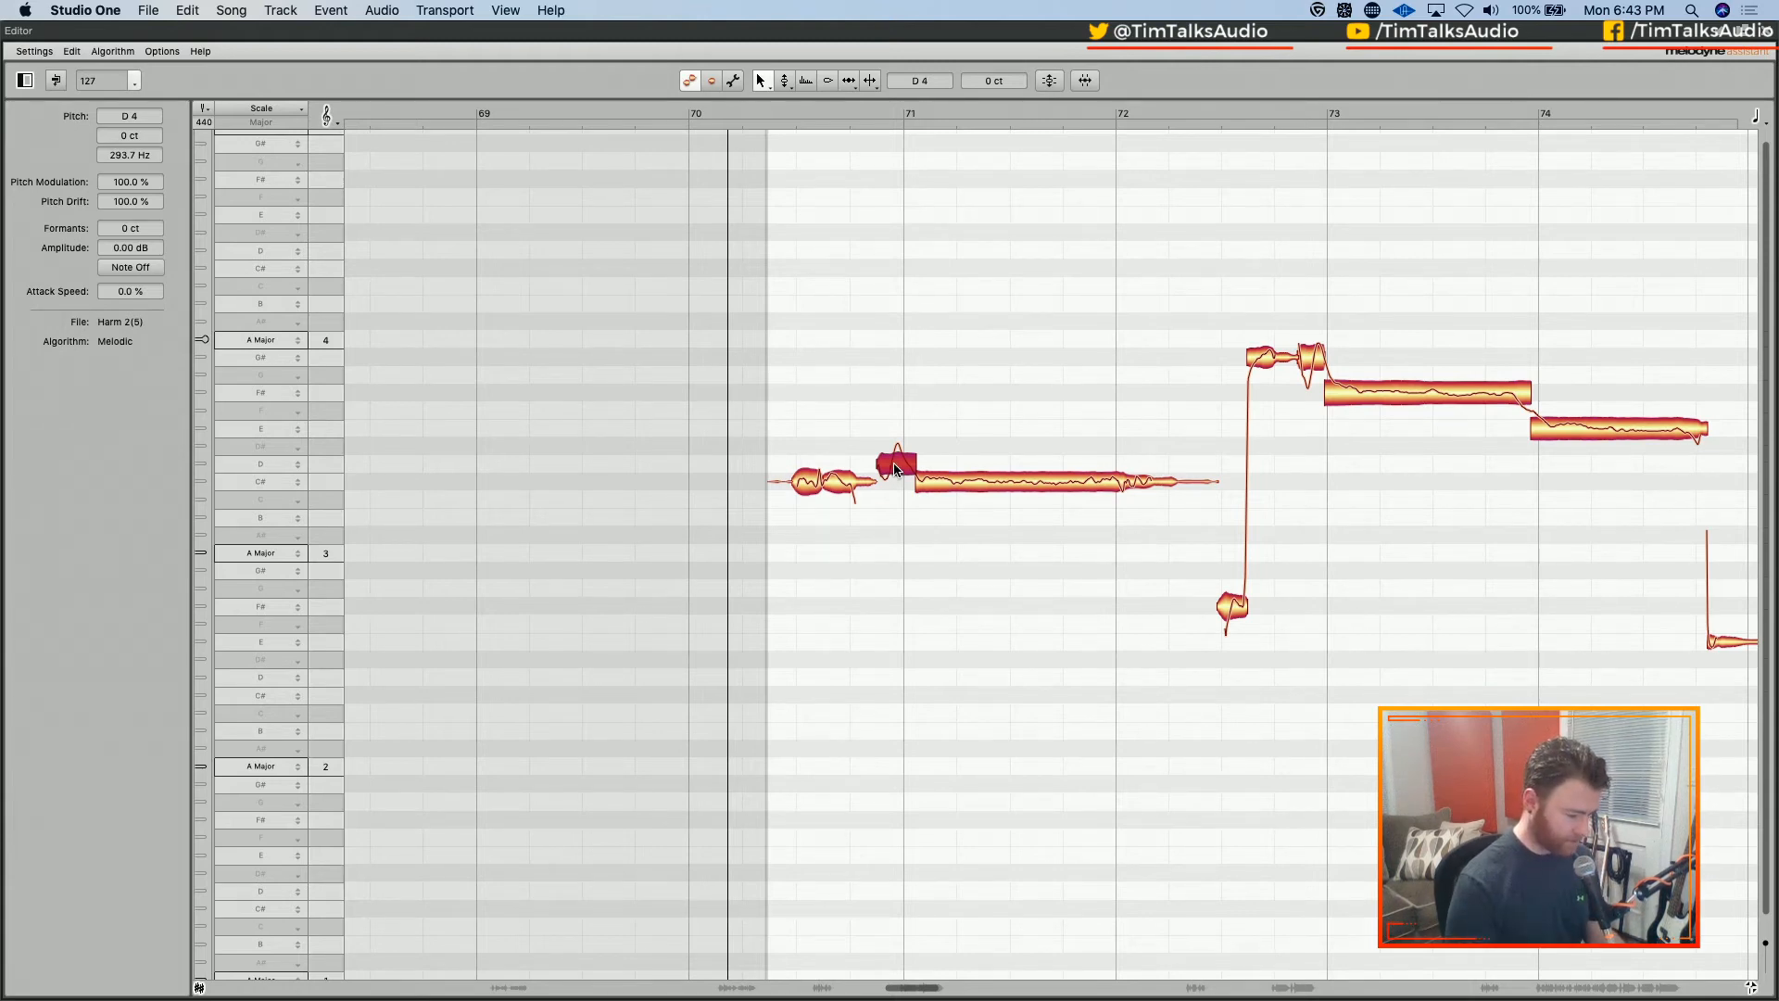
mouse_move(896, 468)
mouse_down()
mouse_move(898, 393)
mouse_move(900, 459)
mouse_up()
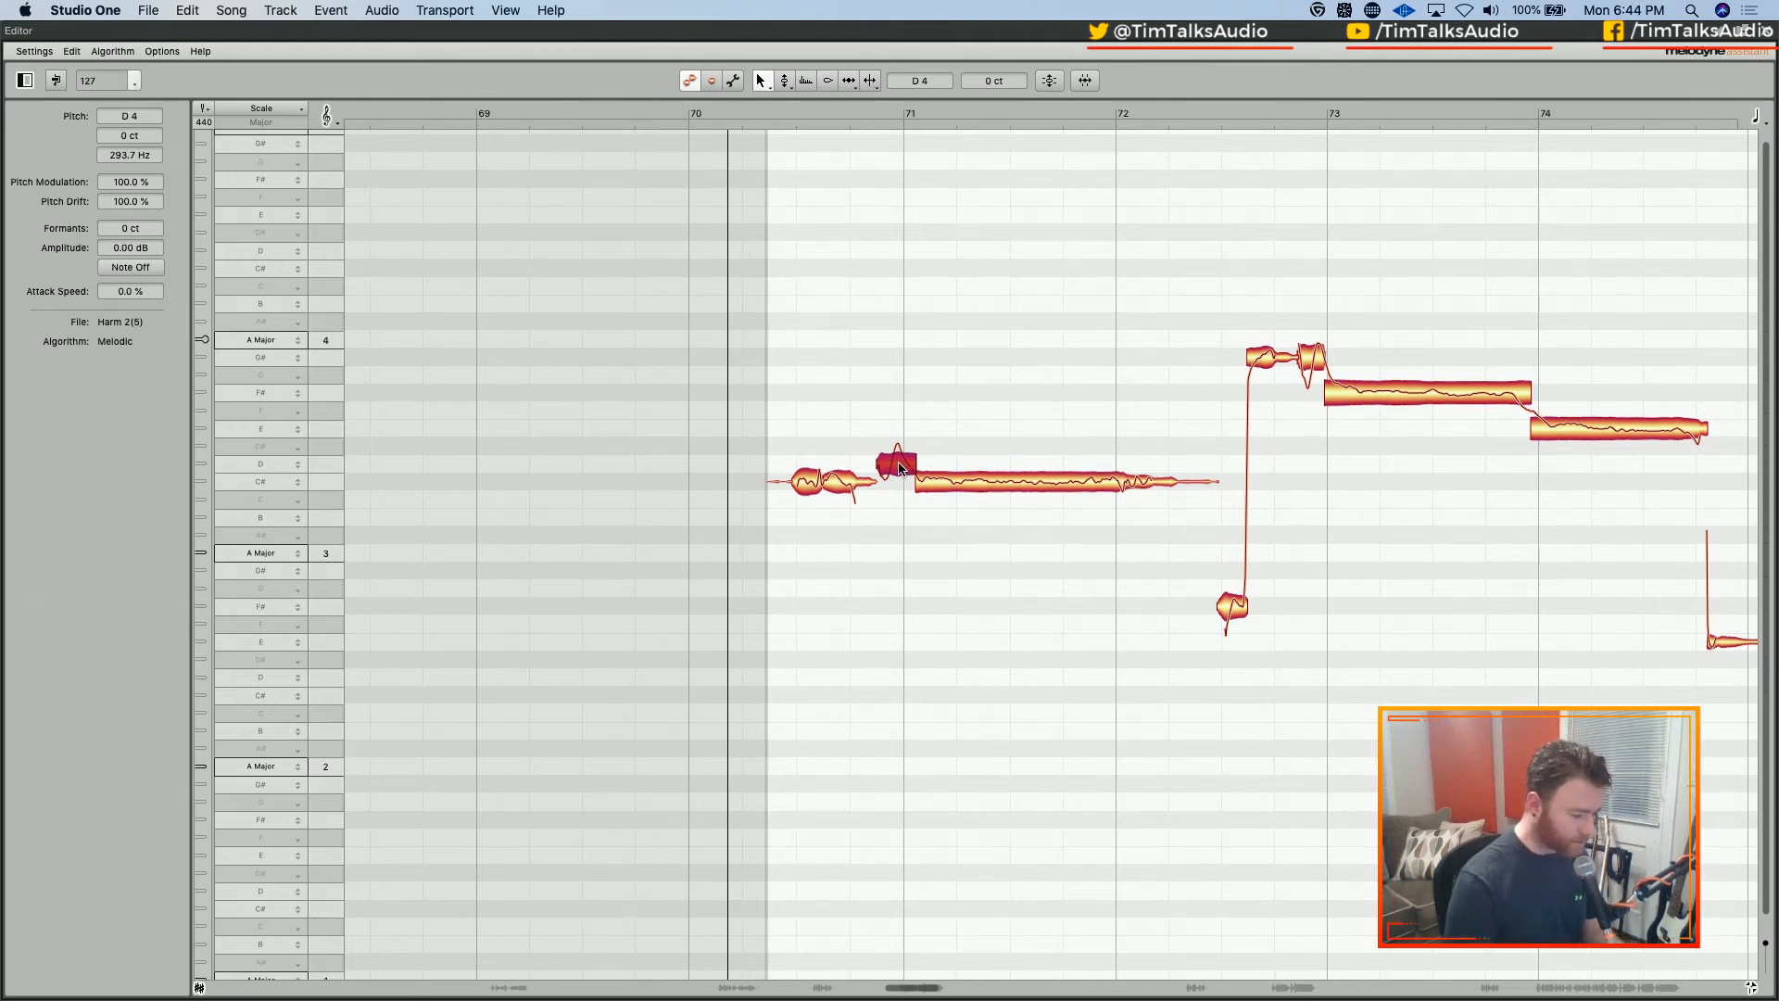
drag(898, 470, 903, 456)
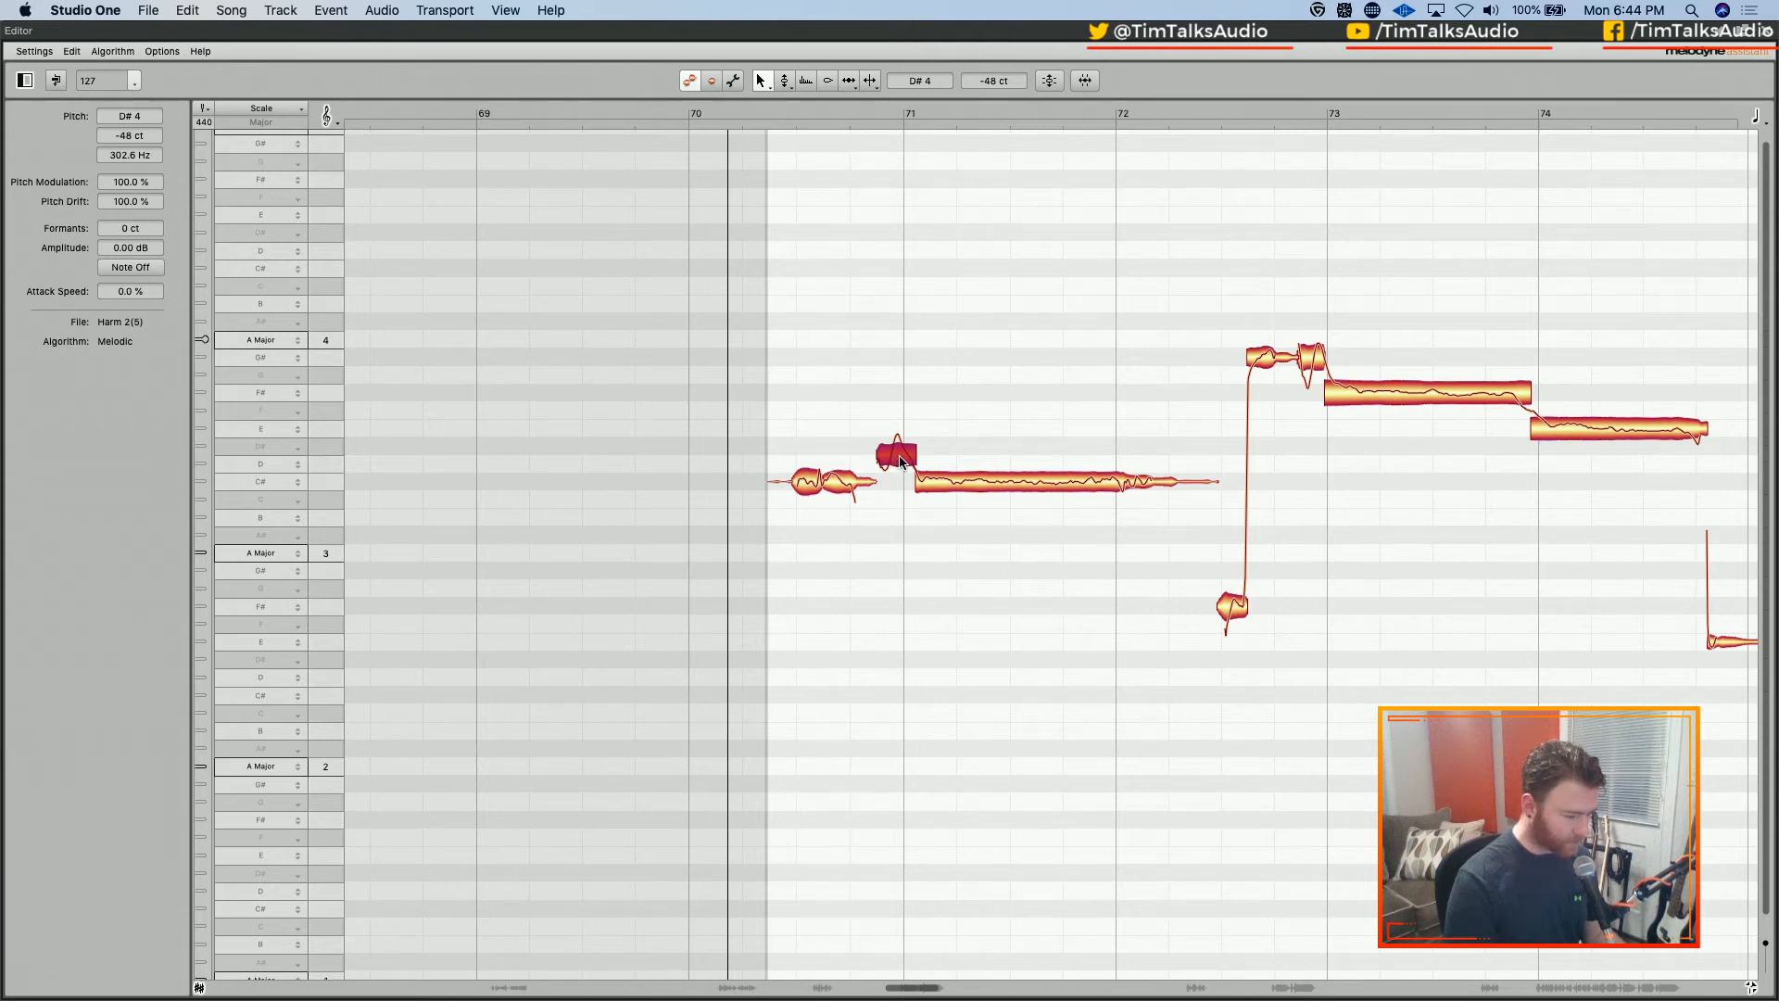
drag(900, 462, 904, 463)
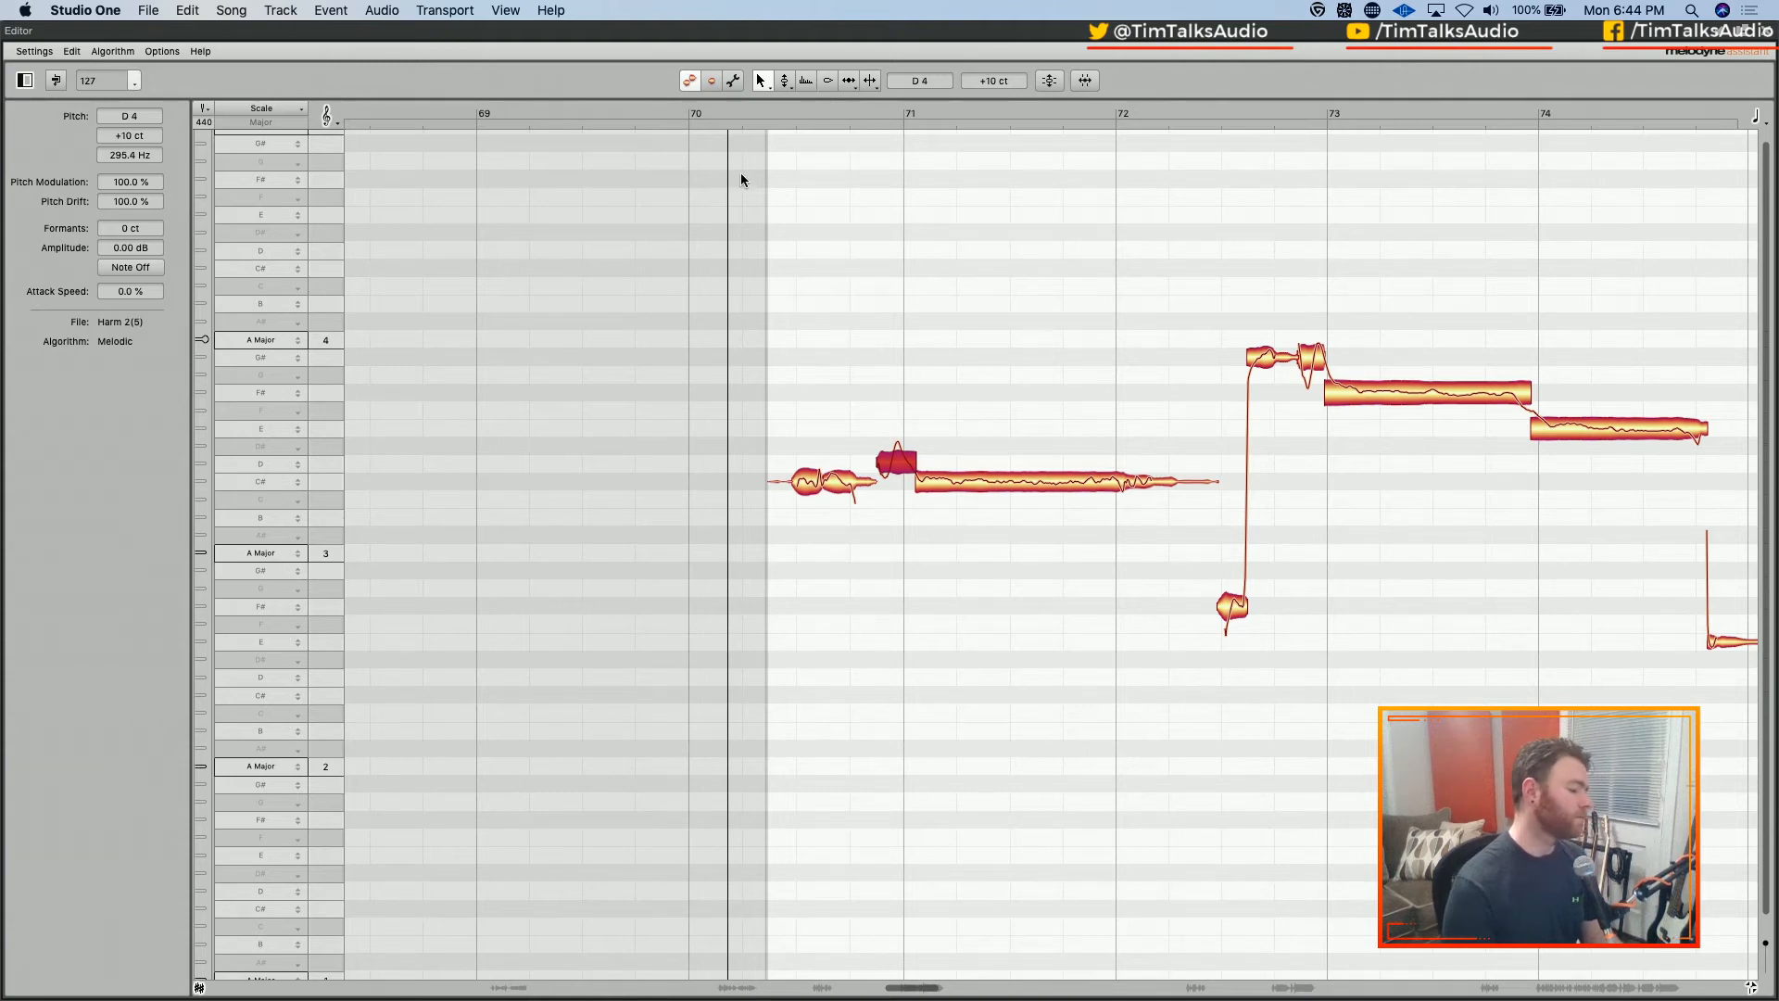
Audition the Harm 2(5) phrase from just after bar 70 and close the pitch editor
key(space)
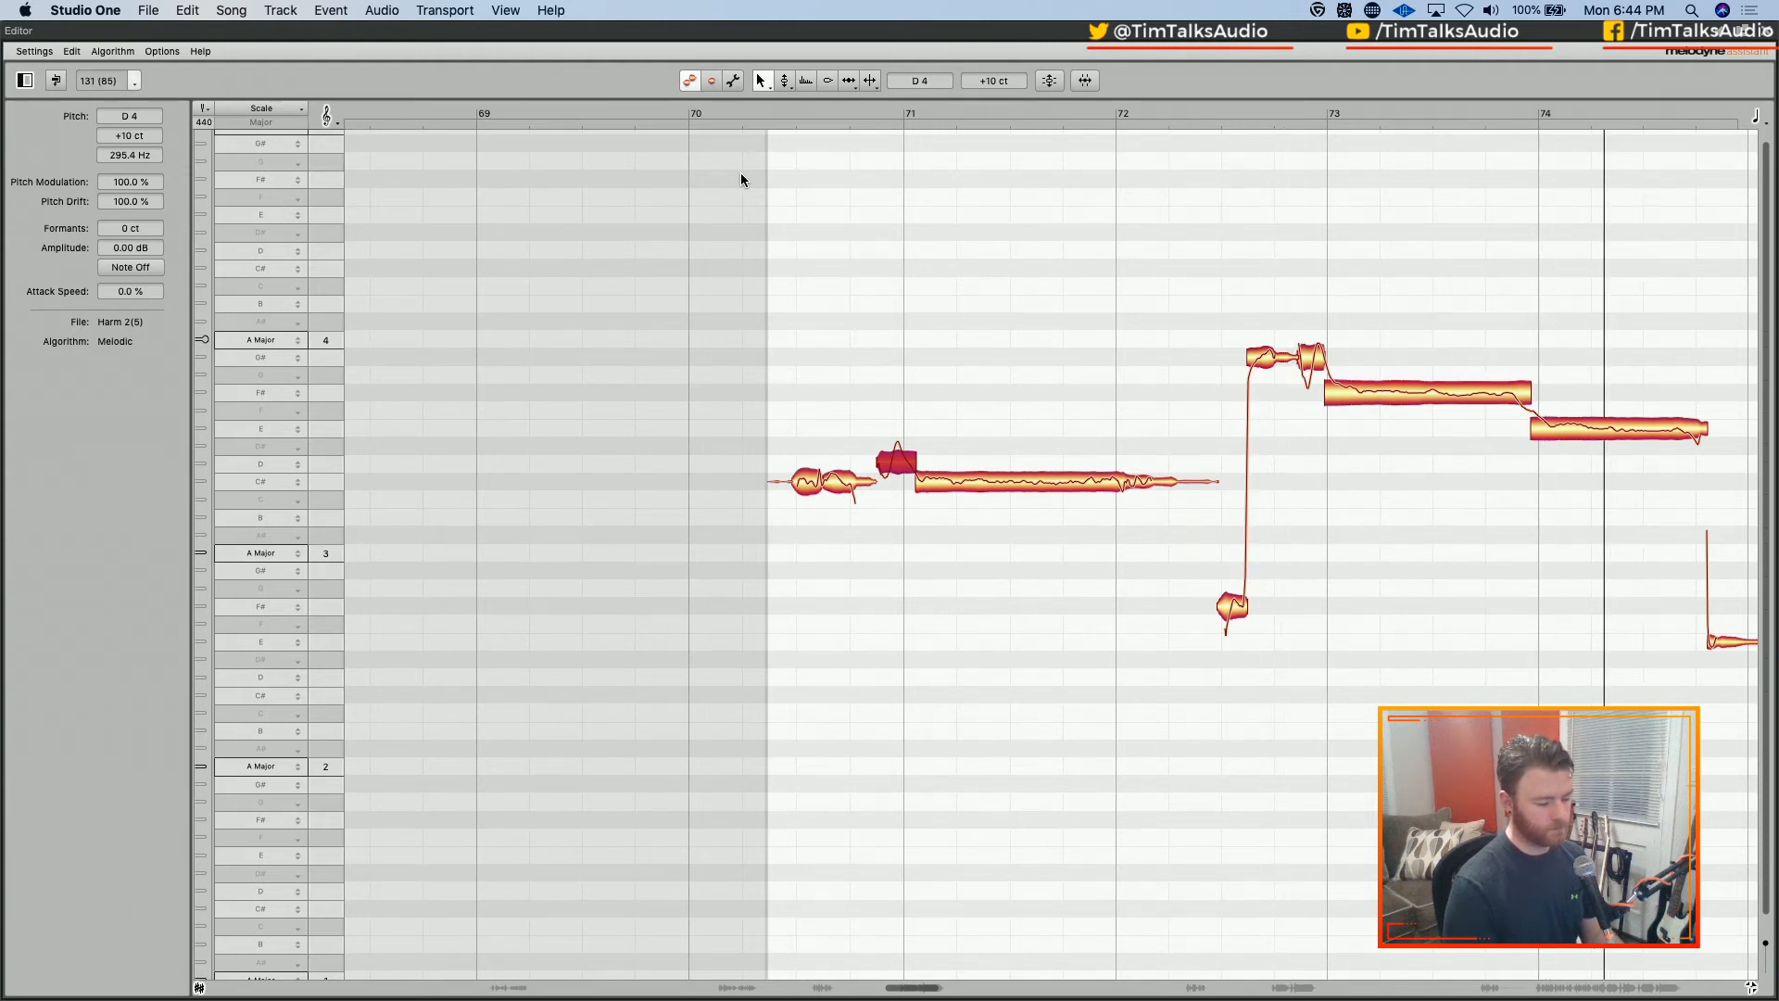
key(space)
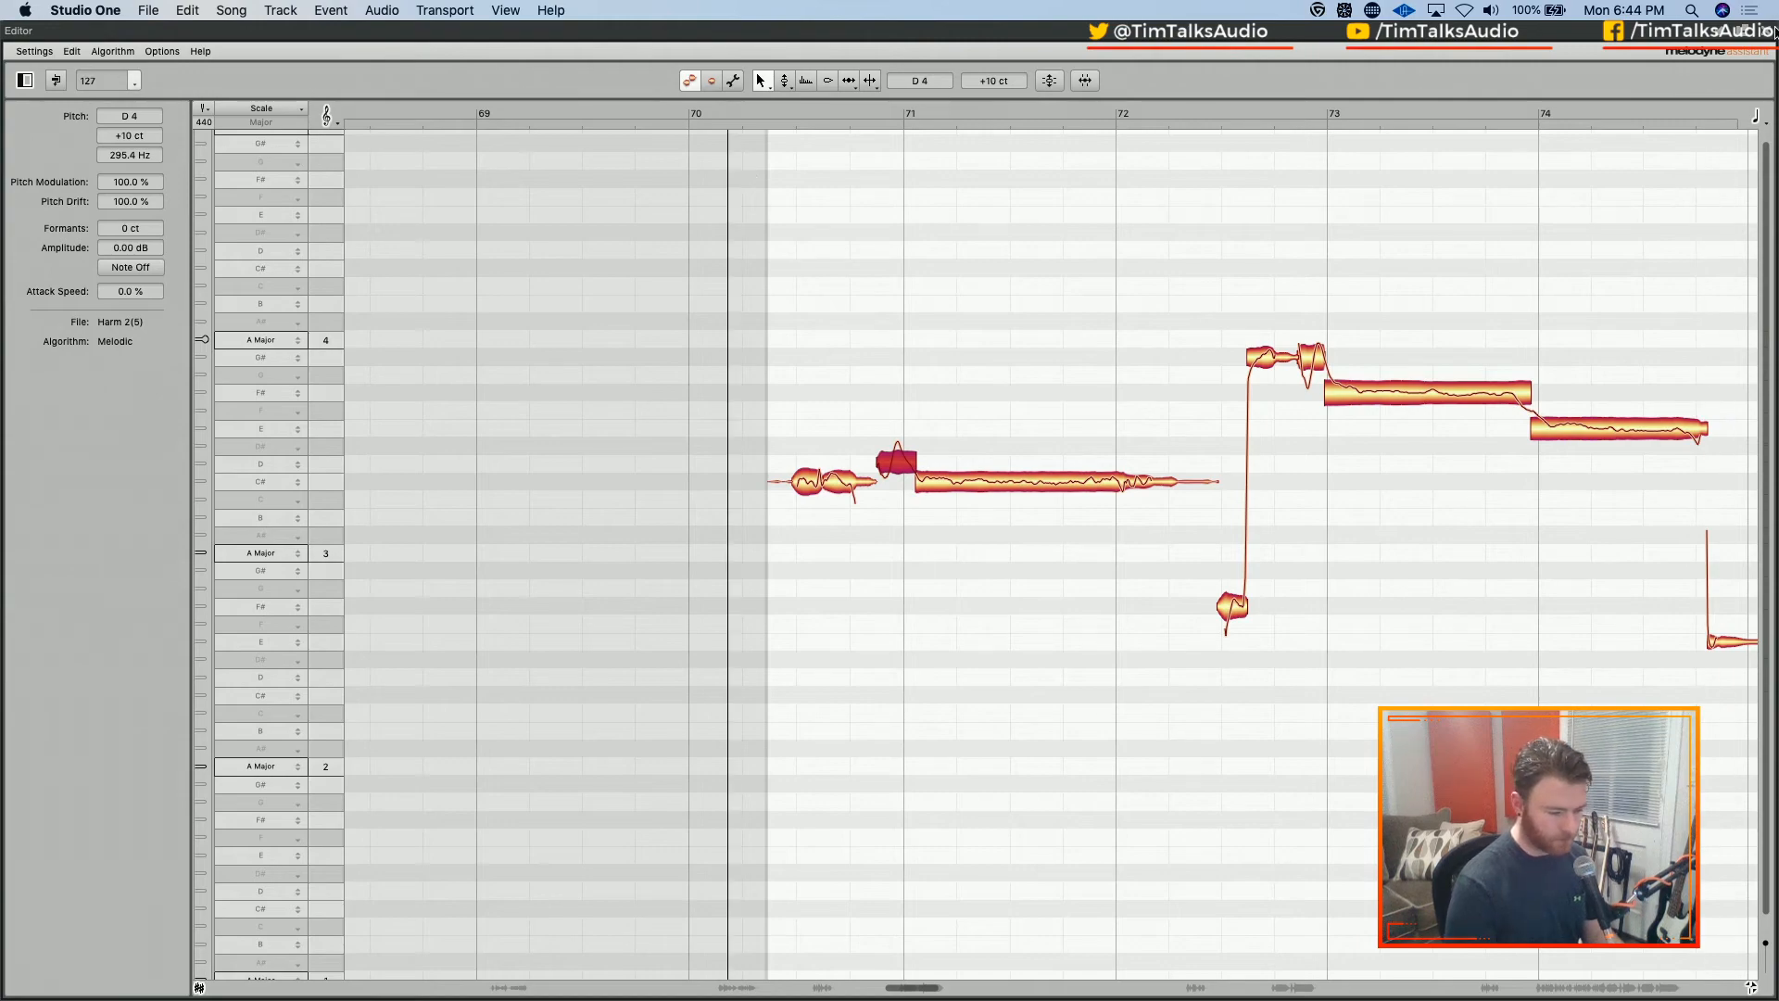
click(1763, 37)
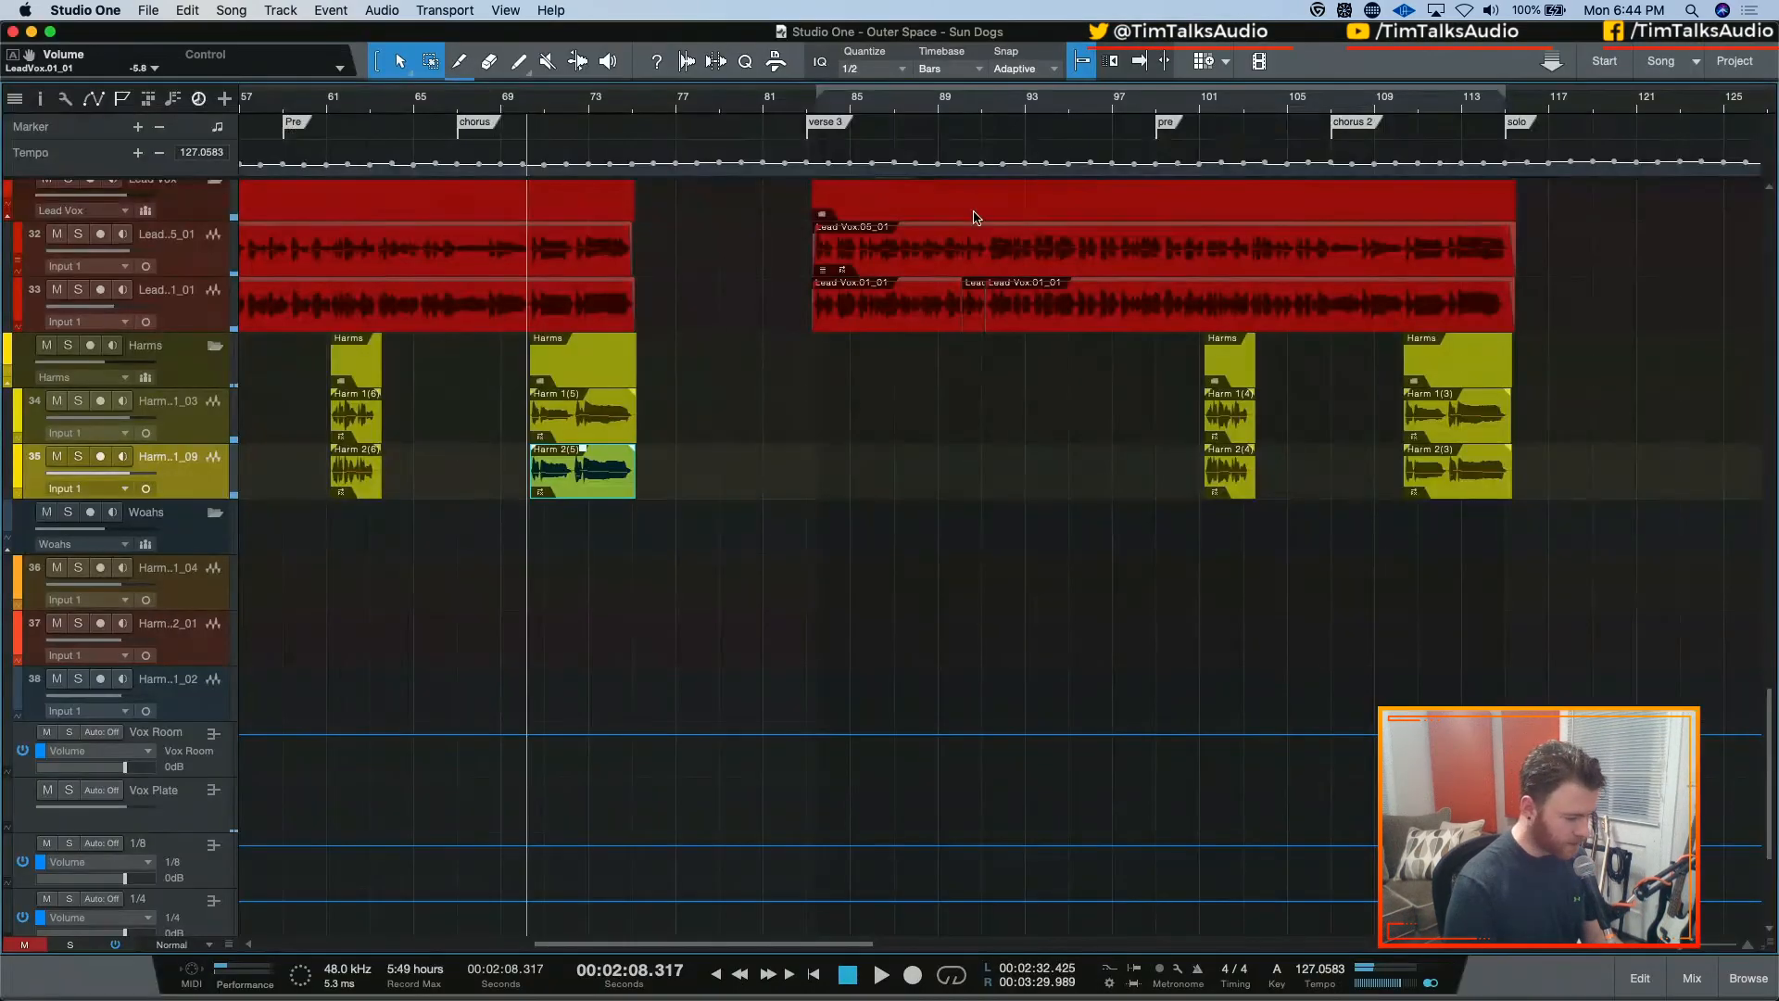
Open the Harm 1(4) event near bar 101 in the pitch editor, audition it from its start and return to the arrangement
click(1233, 442)
key(l)
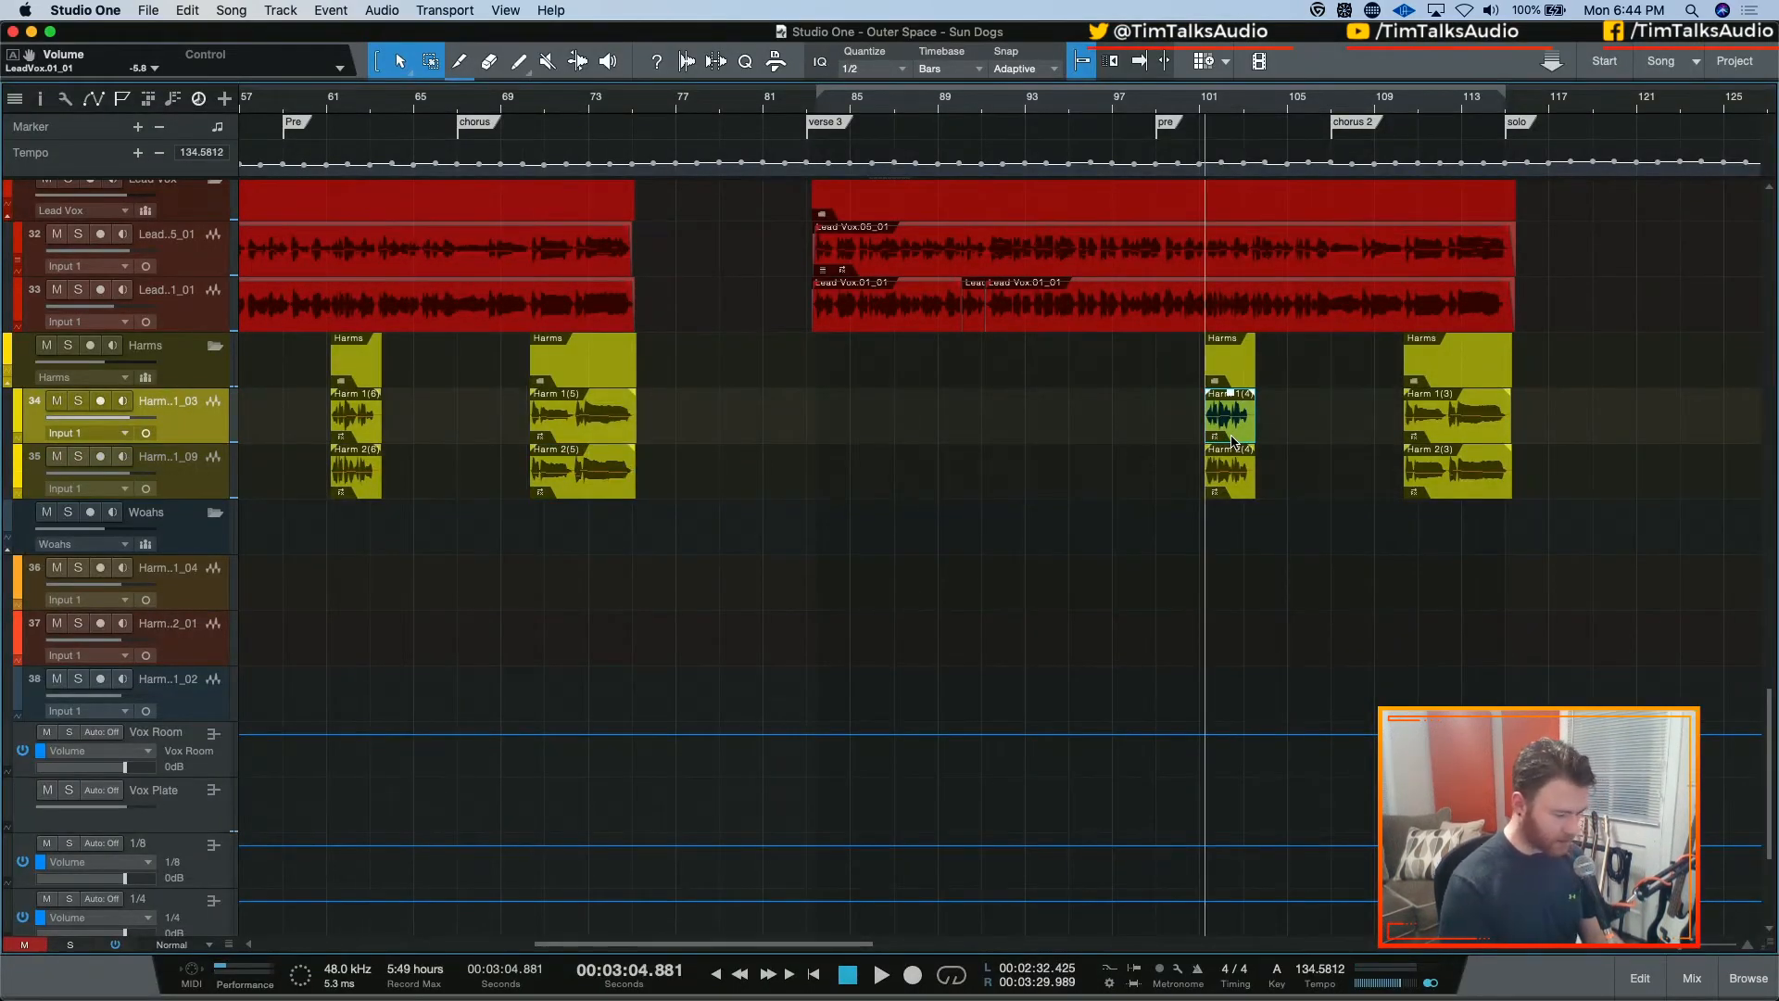
double_click(1232, 439)
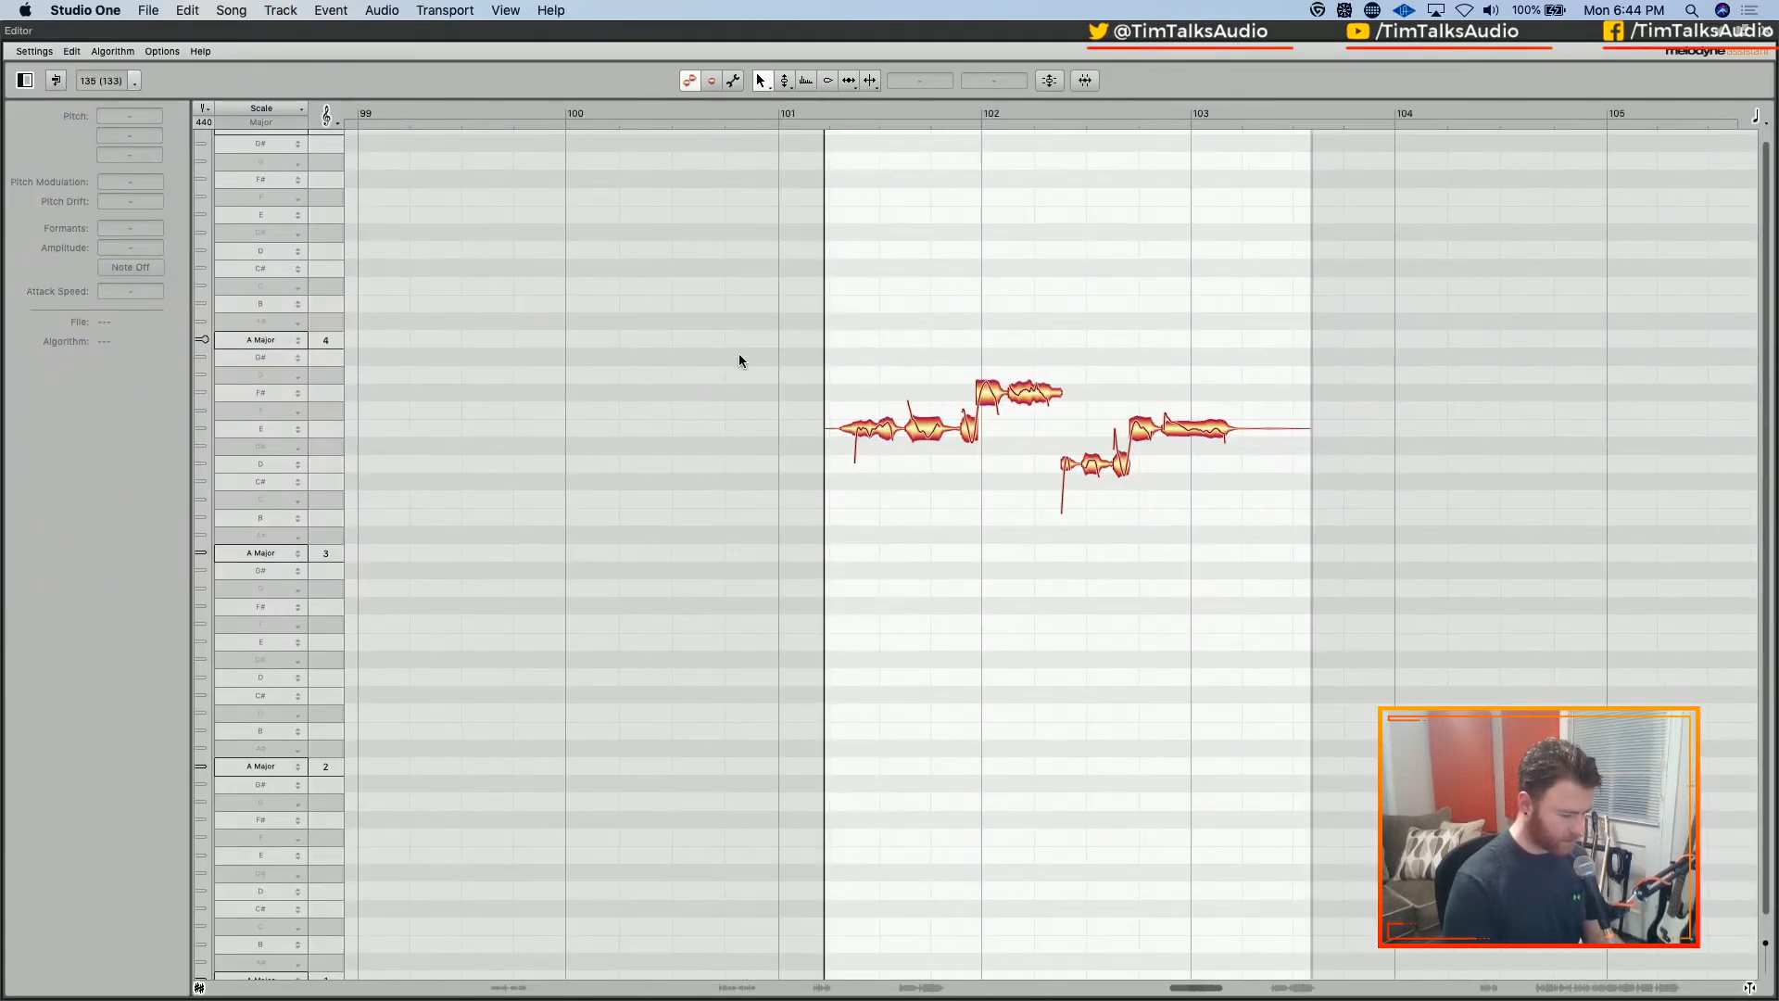
key(space)
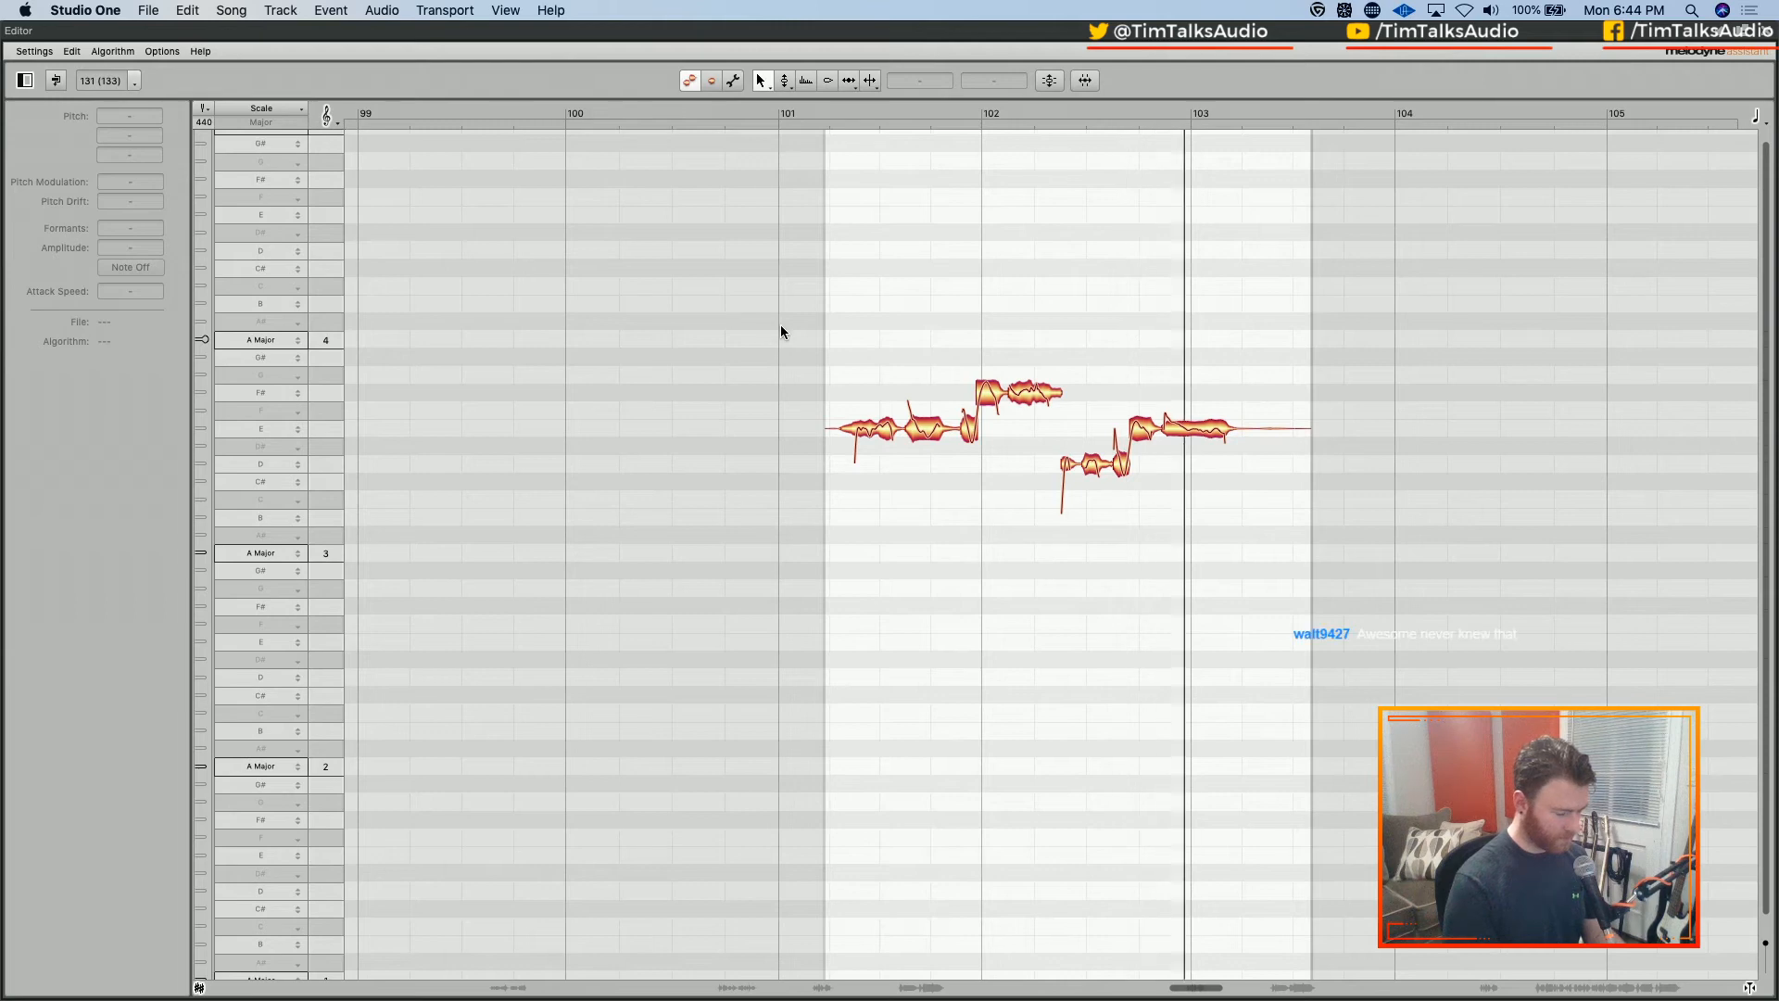
key(space)
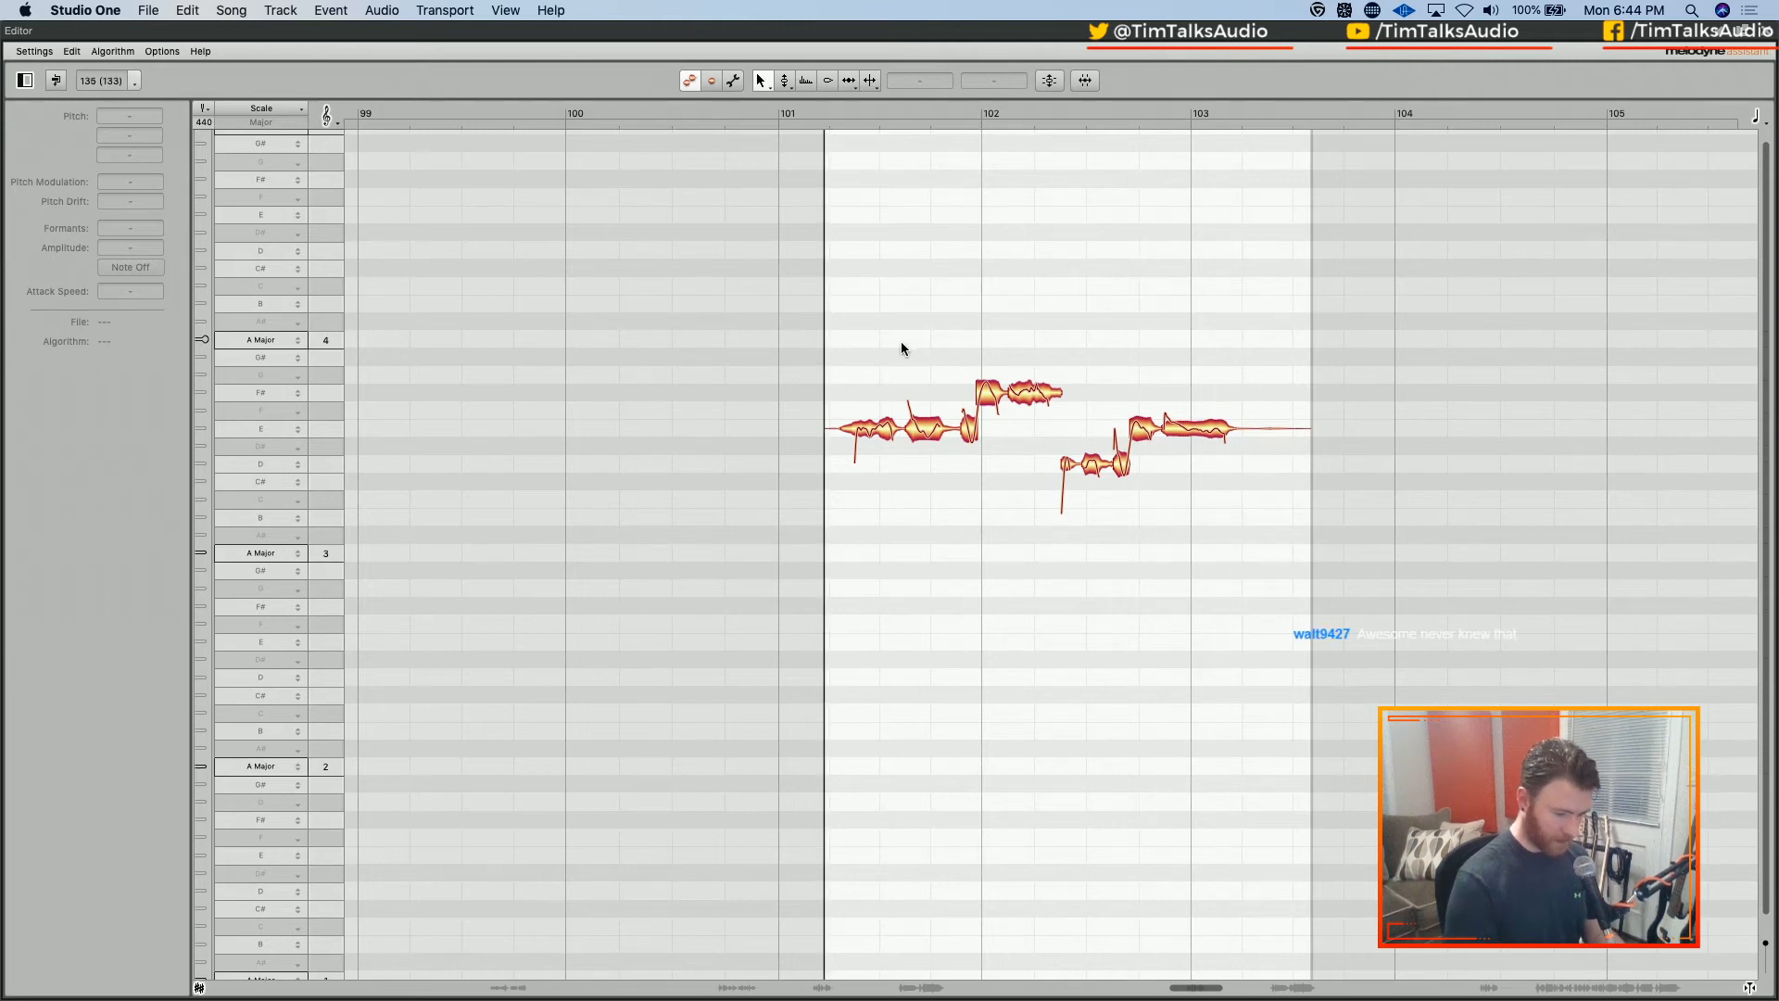
click(1767, 36)
Correct the pitch of all Harm 2(4) notes with pitch center 100%, pitch drift 0% and Snap to A Major enabled
click(1249, 459)
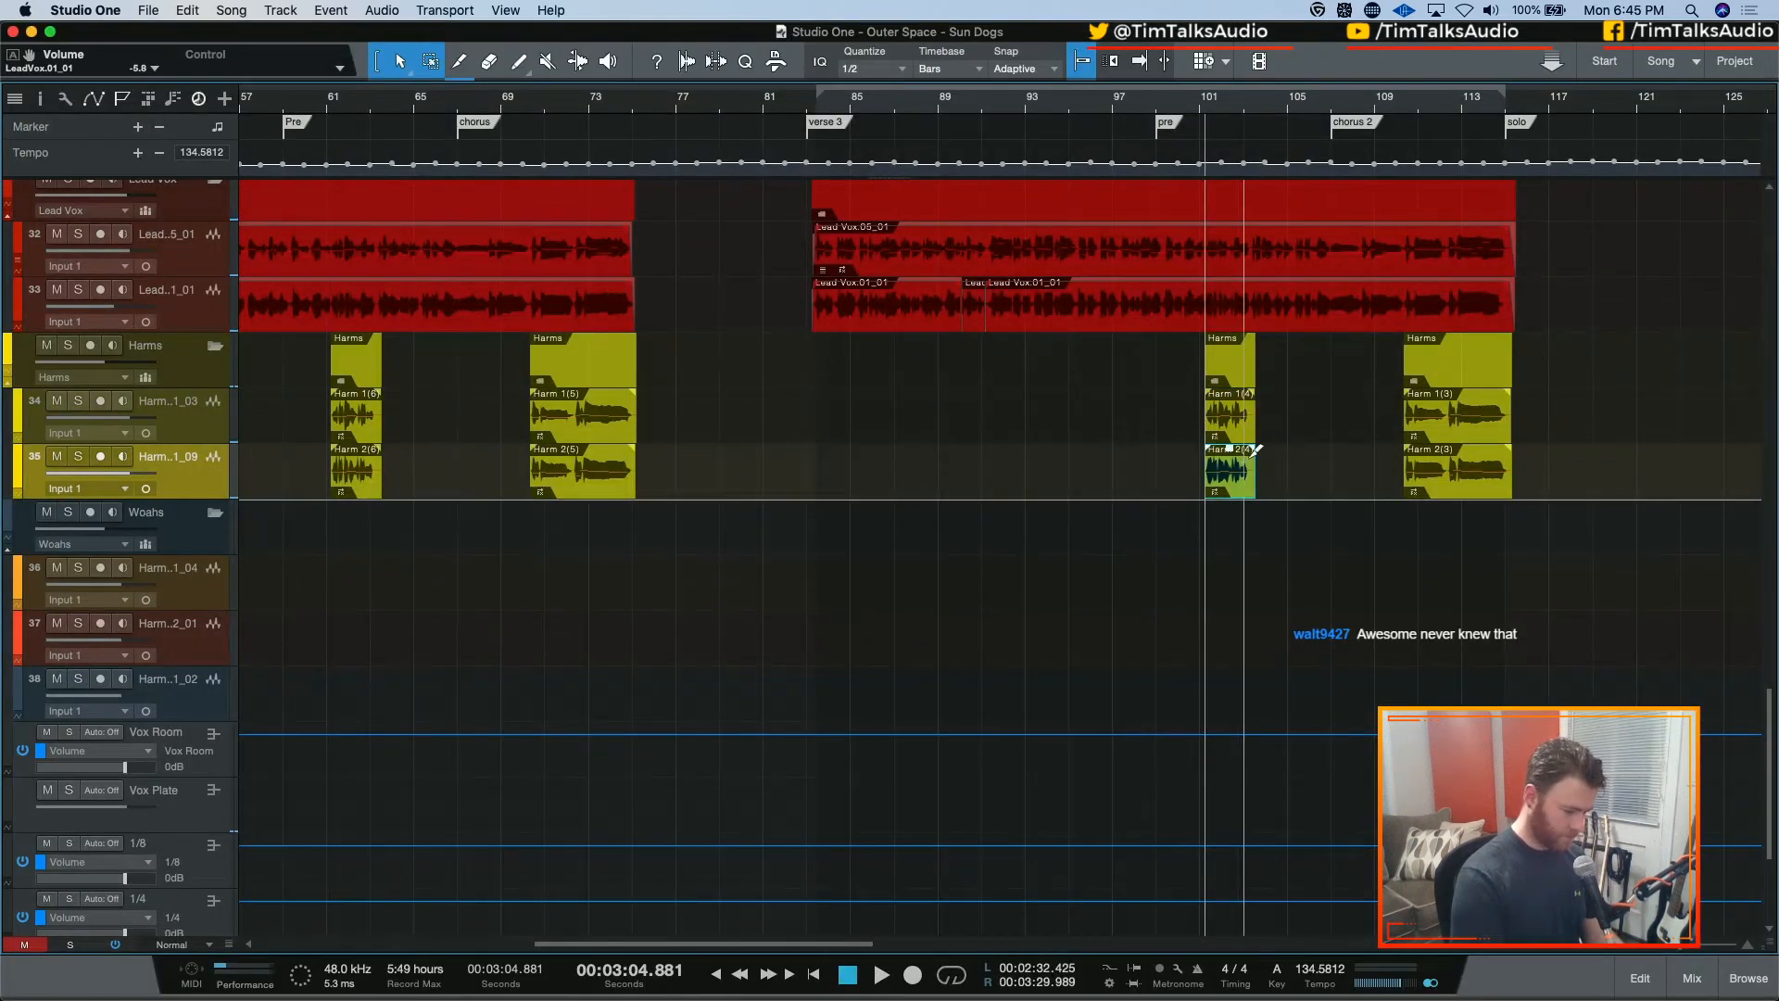
double_click(1250, 454)
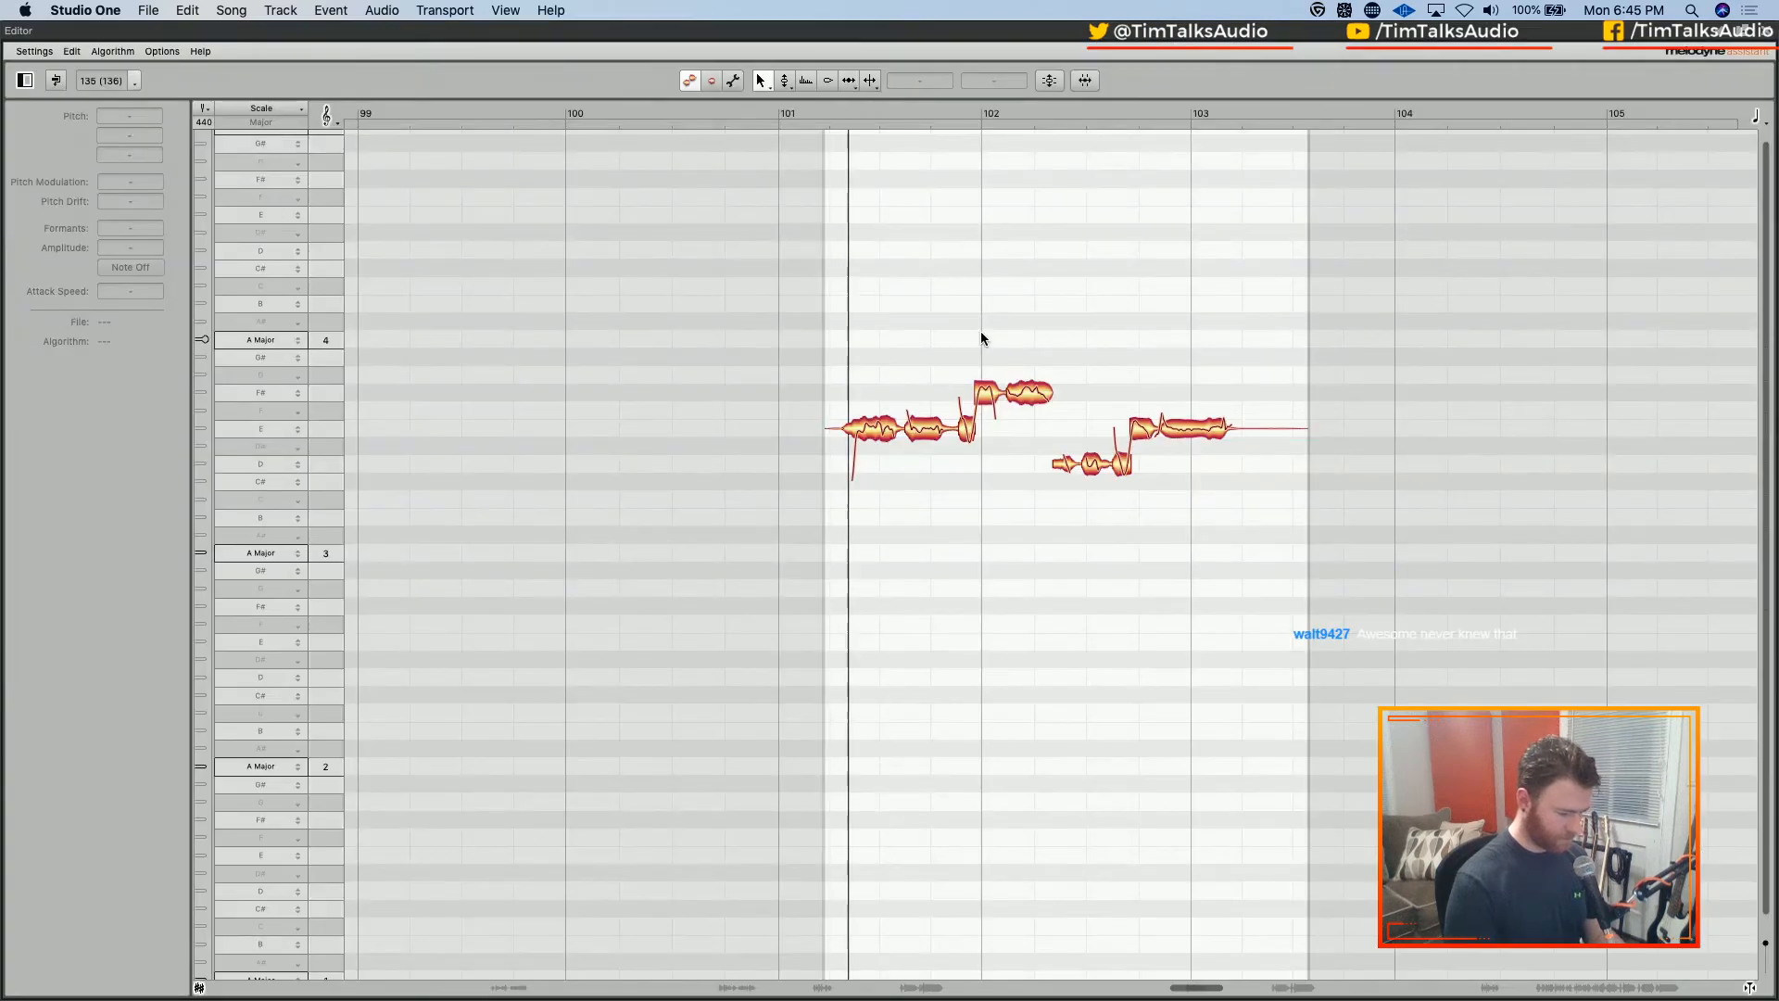
key(super+a)
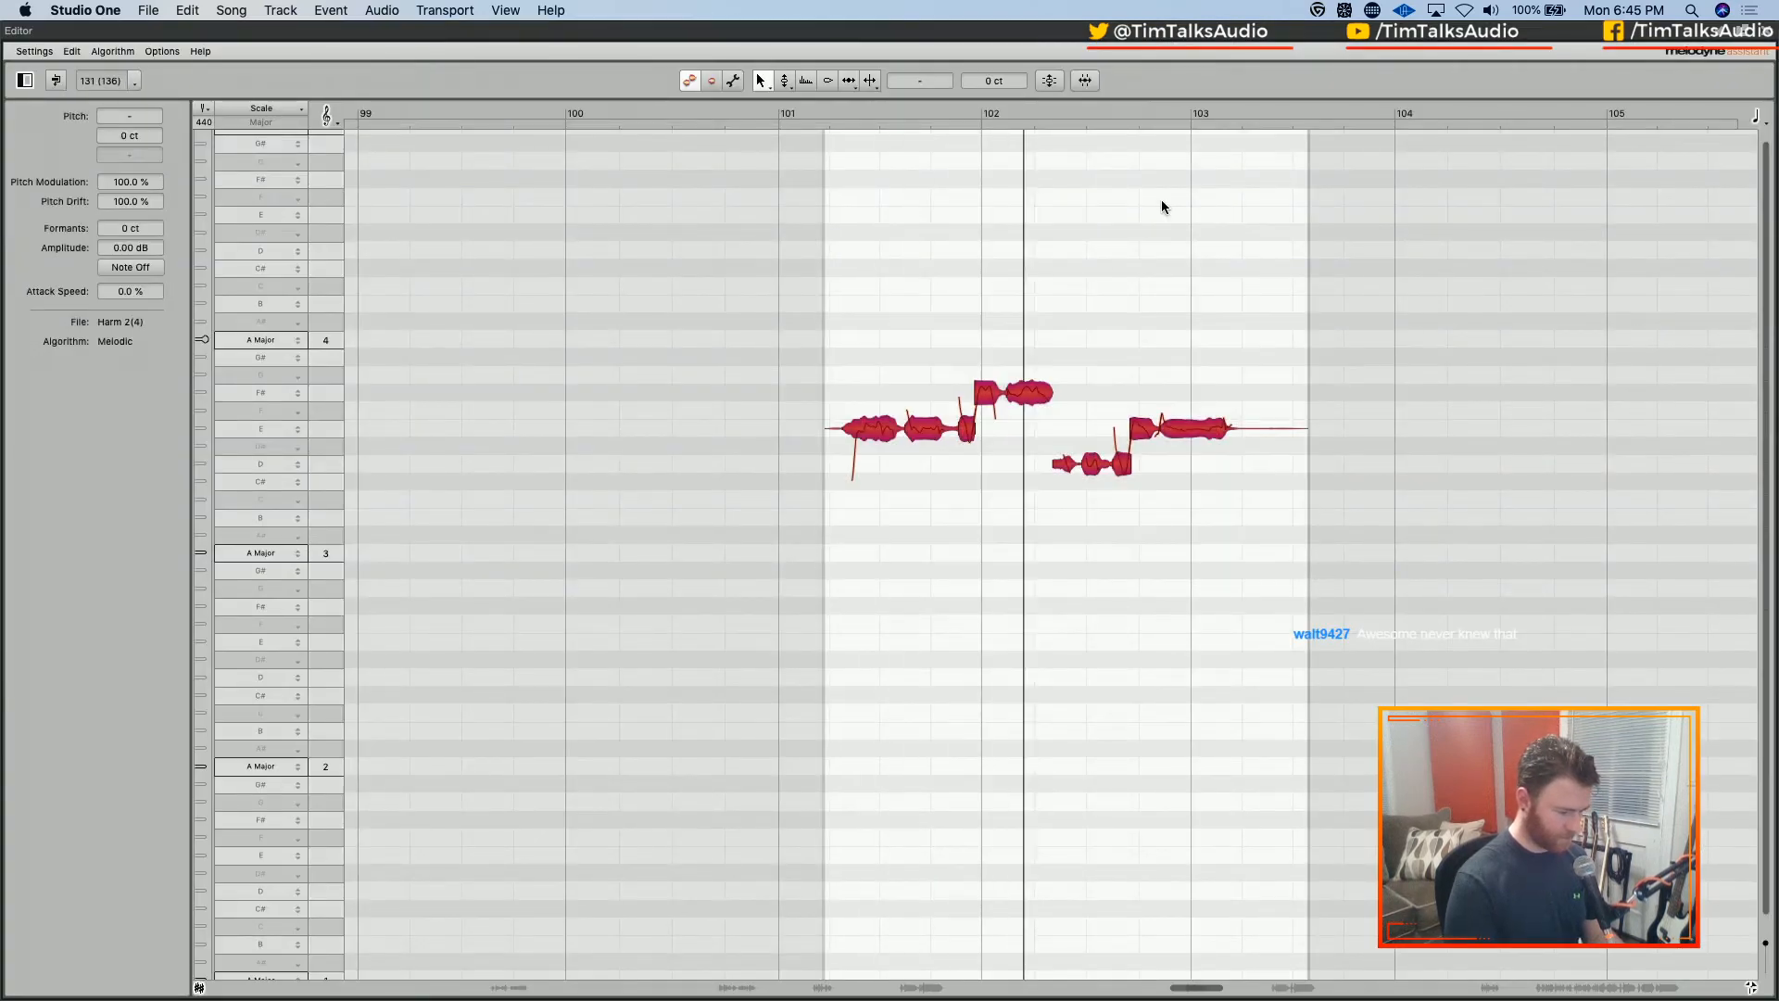
click(1047, 84)
click(741, 113)
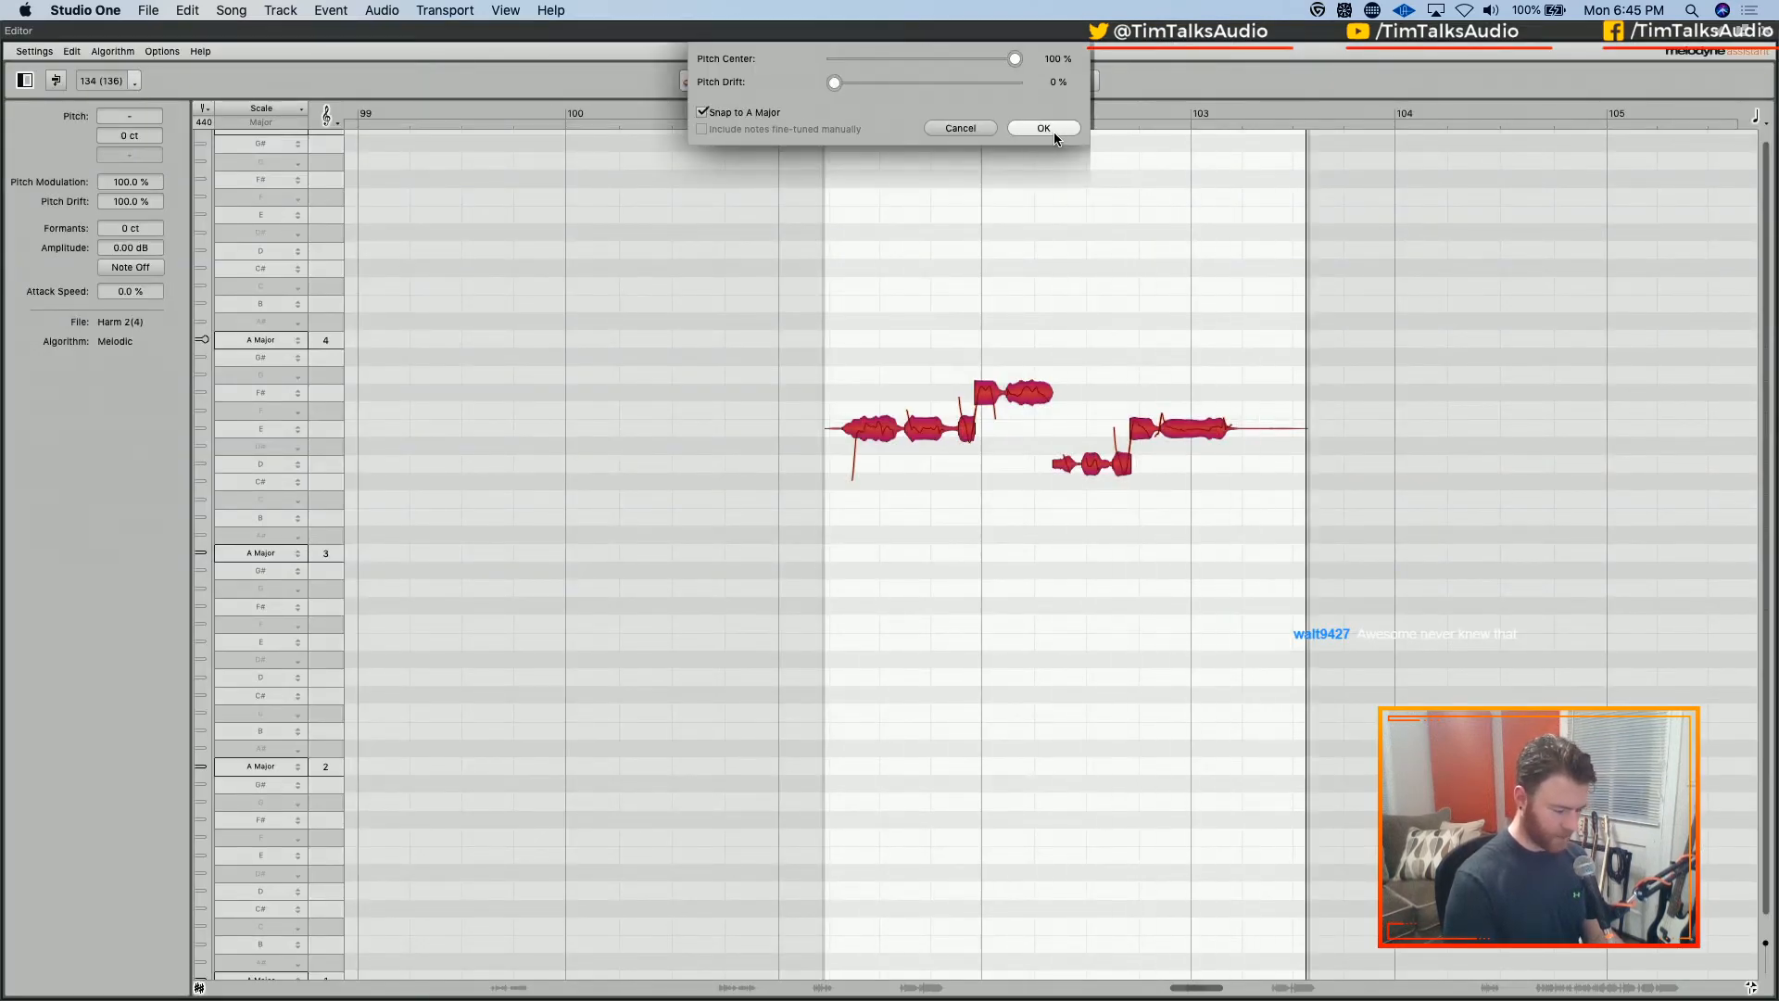
click(1044, 129)
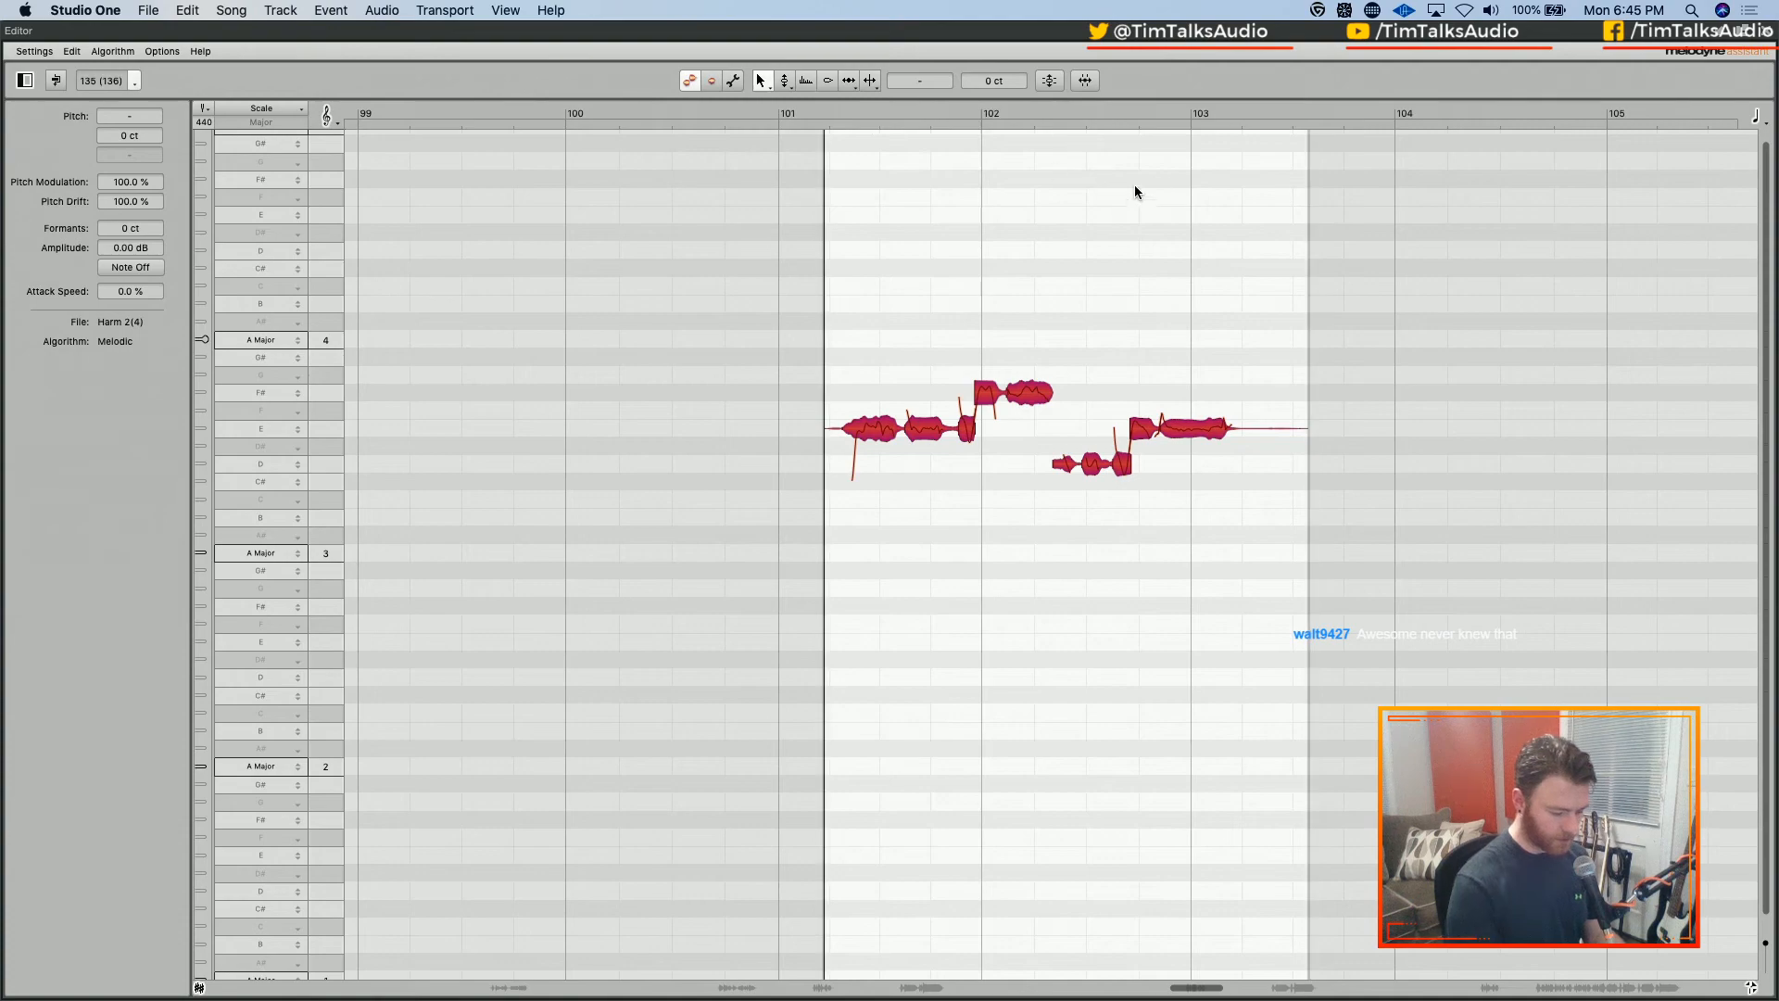
click(1764, 36)
Audition the Harm 1(2) event near bar 133 in the pitch editor and save the song
scroll(972, 422, right, 10)
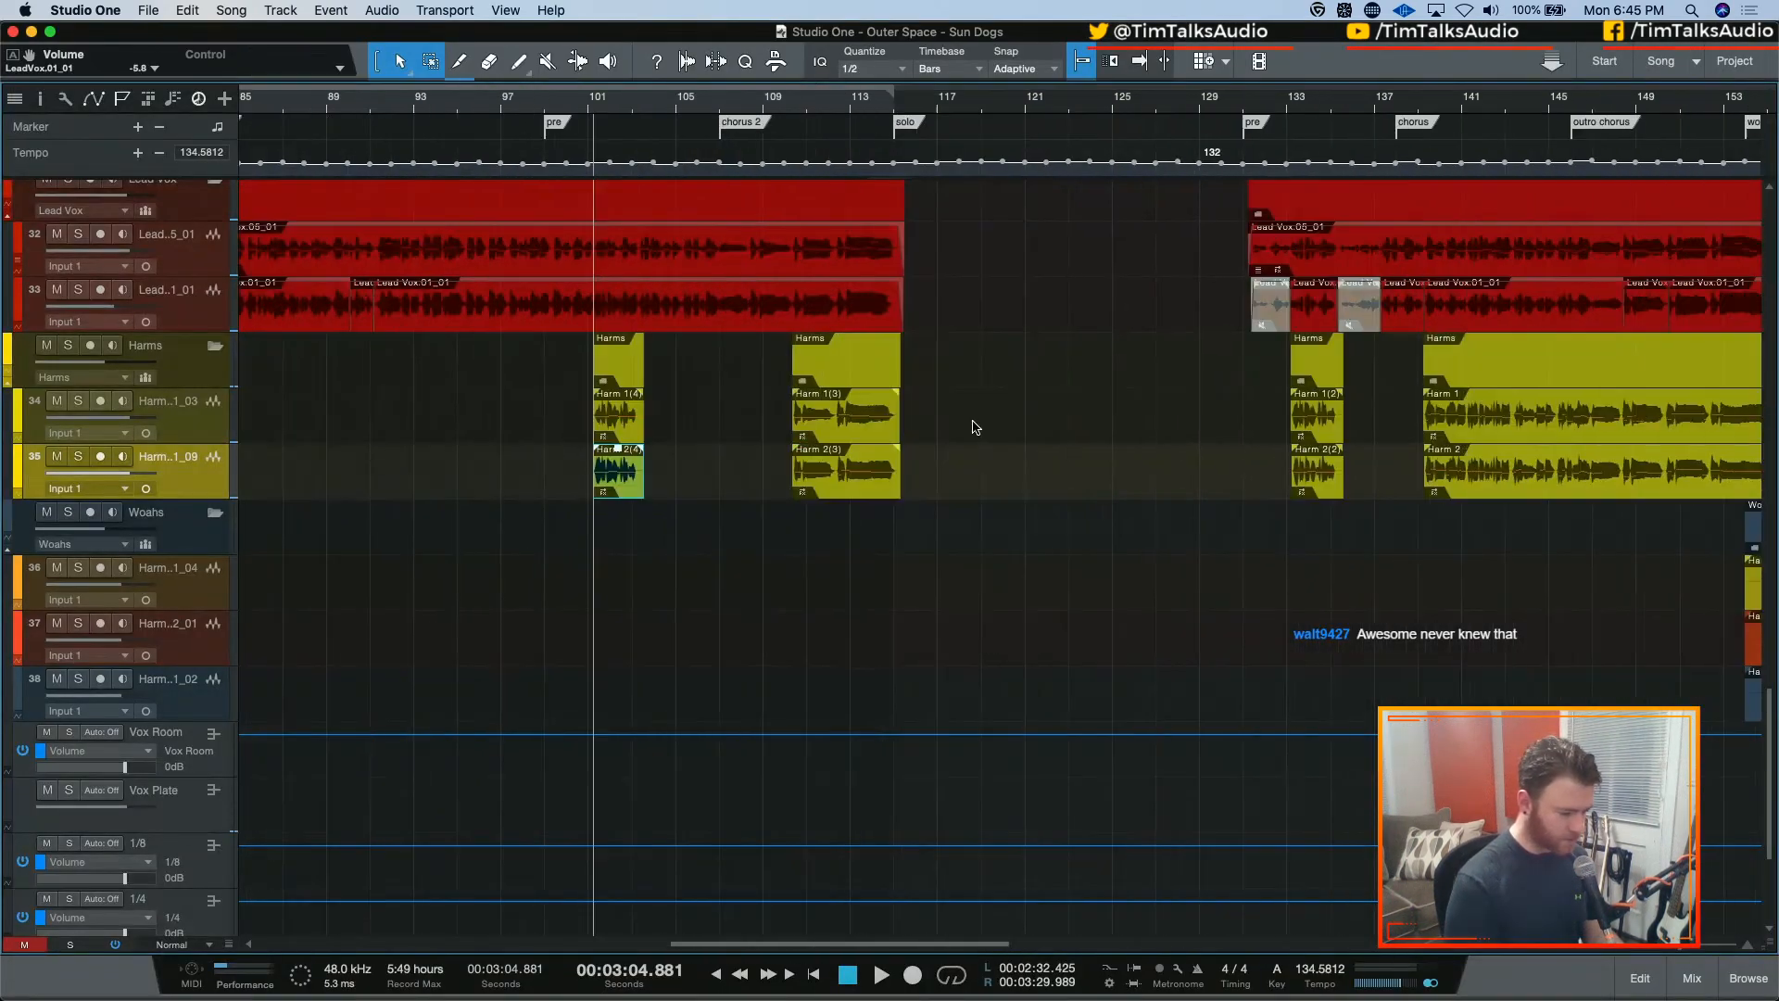
click(1068, 437)
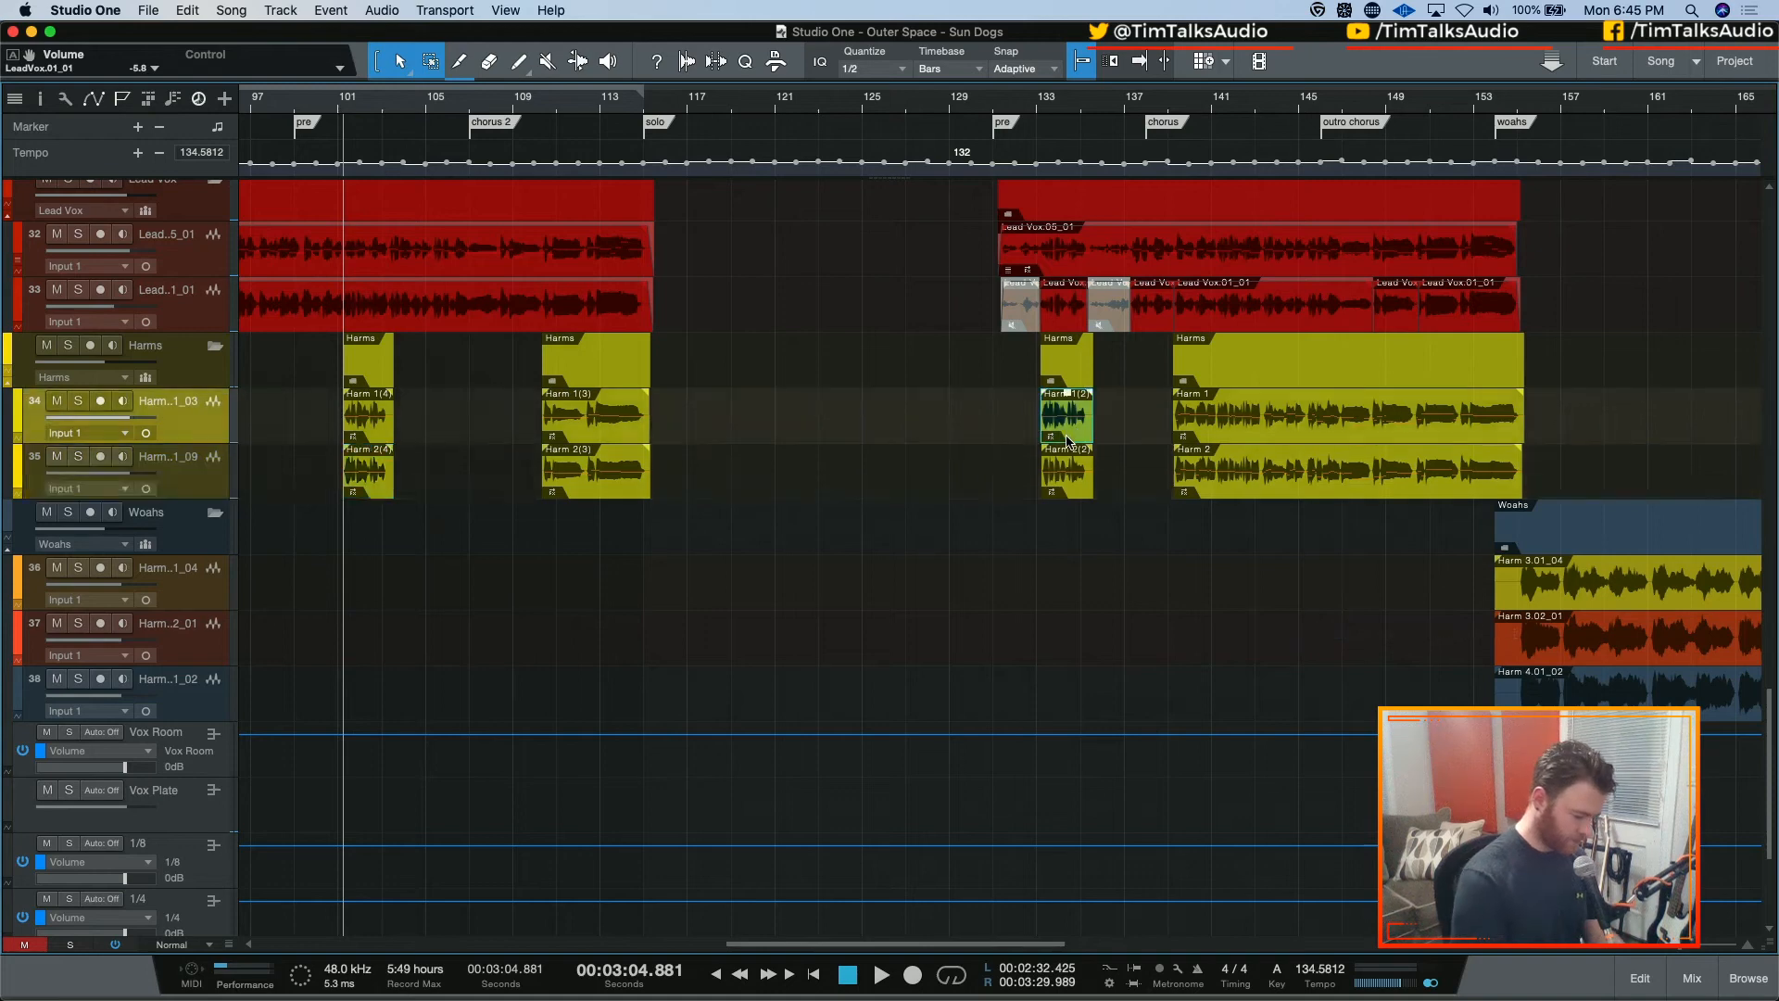
double_click(1078, 433)
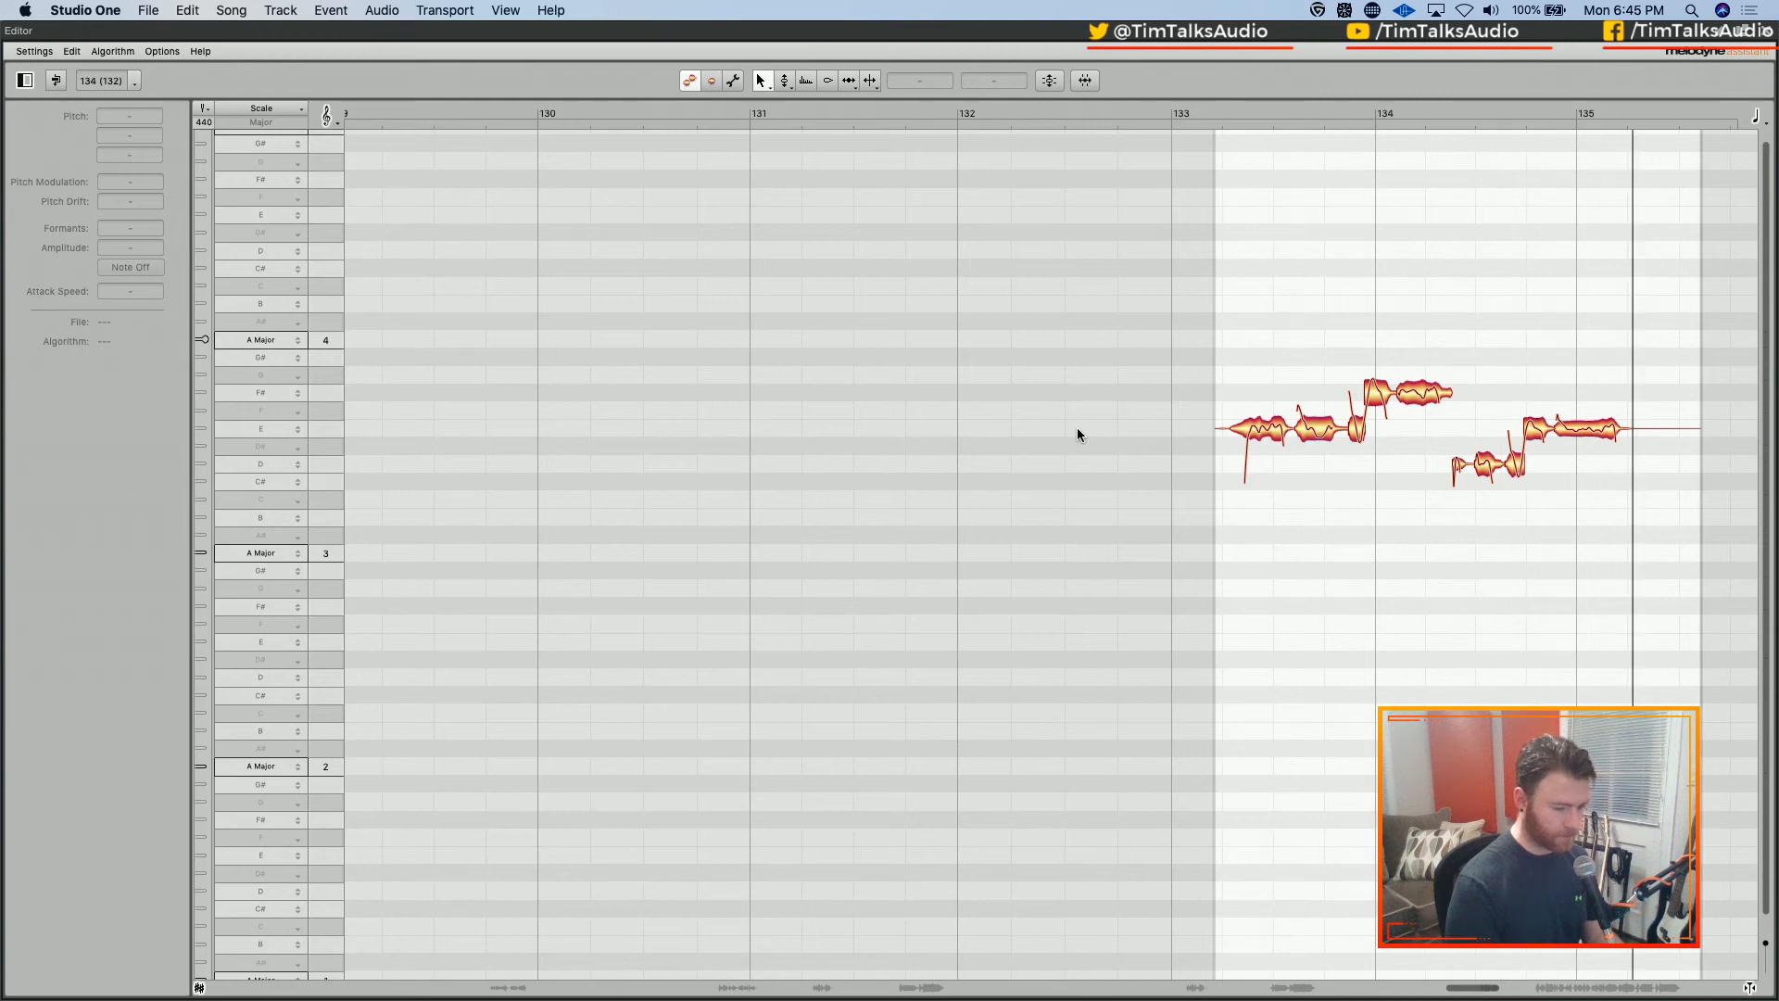
key(space)
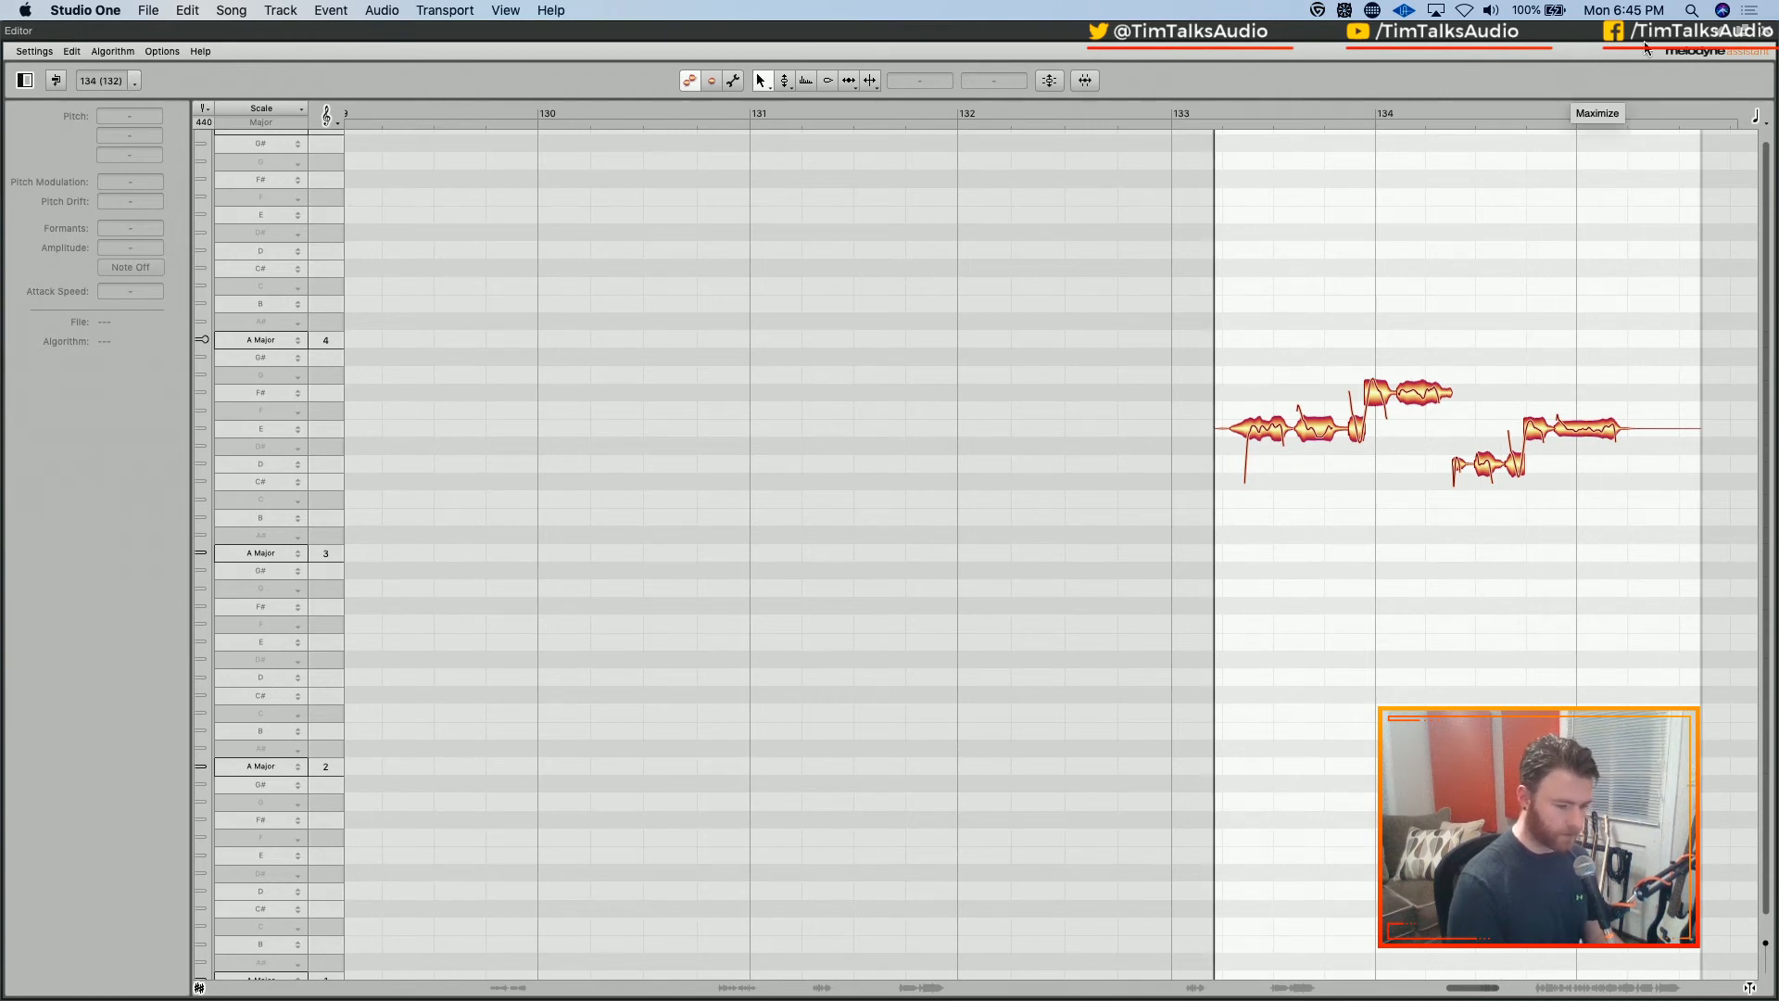
click(1770, 35)
scroll(1108, 450, right, 5)
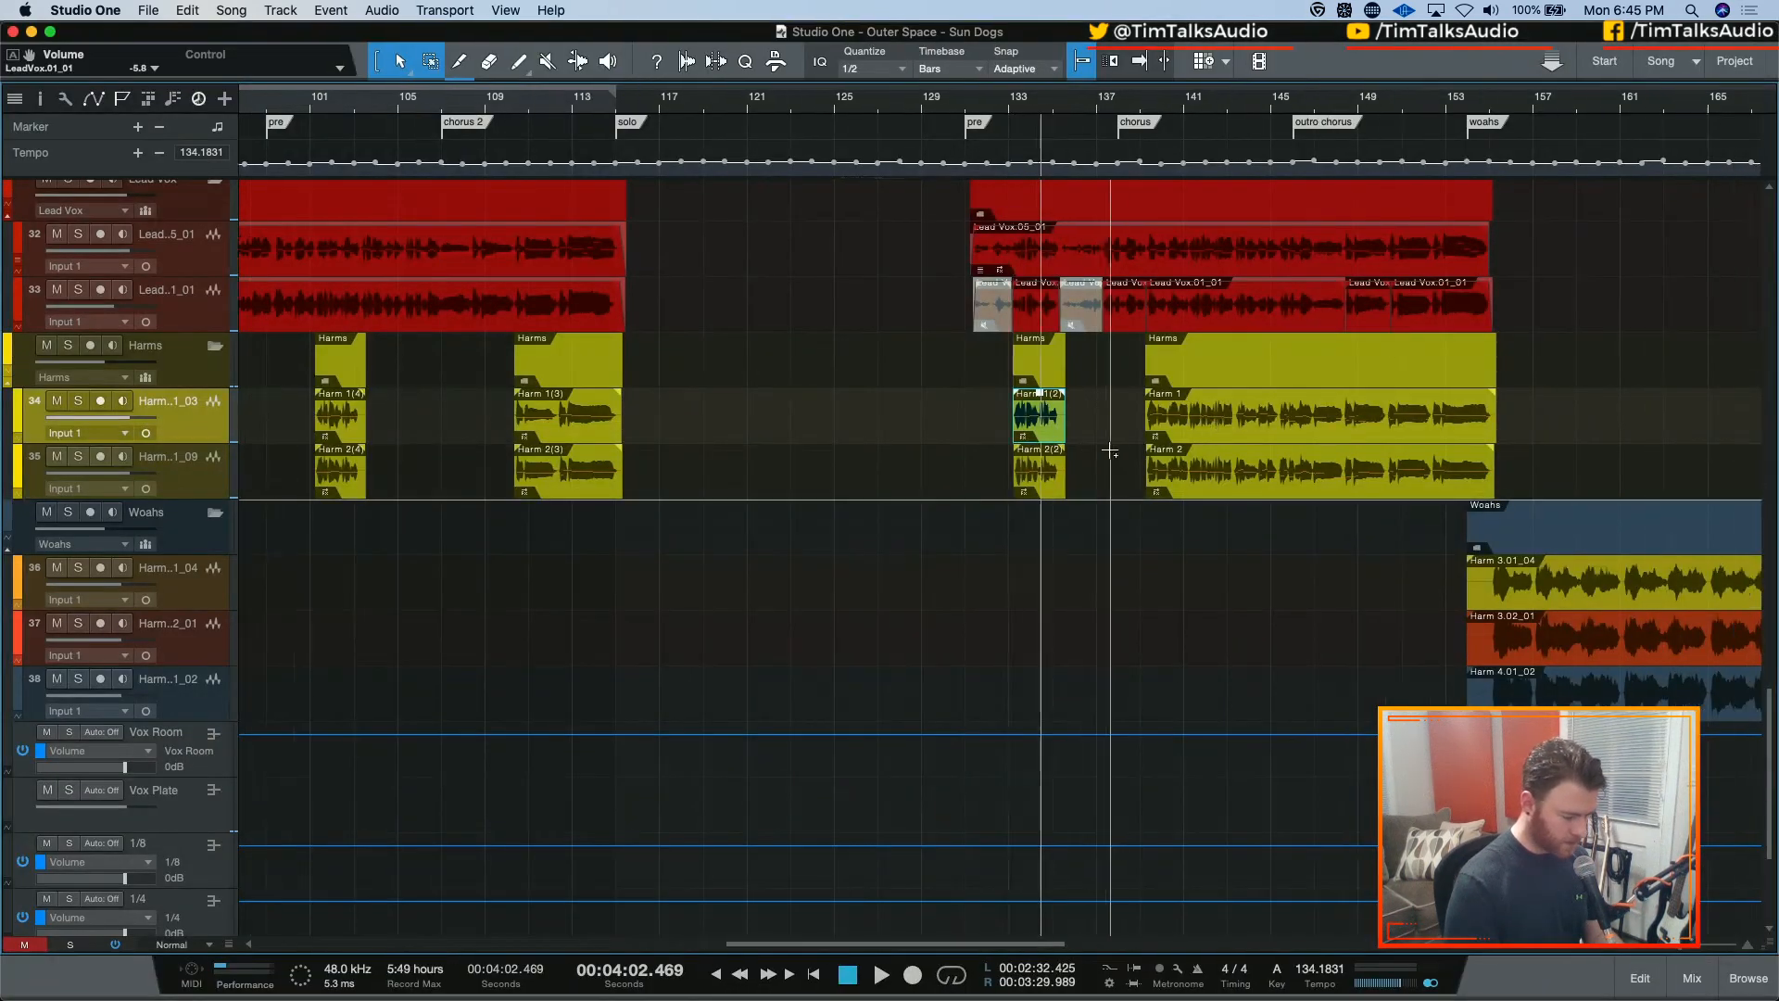
key(super+s)
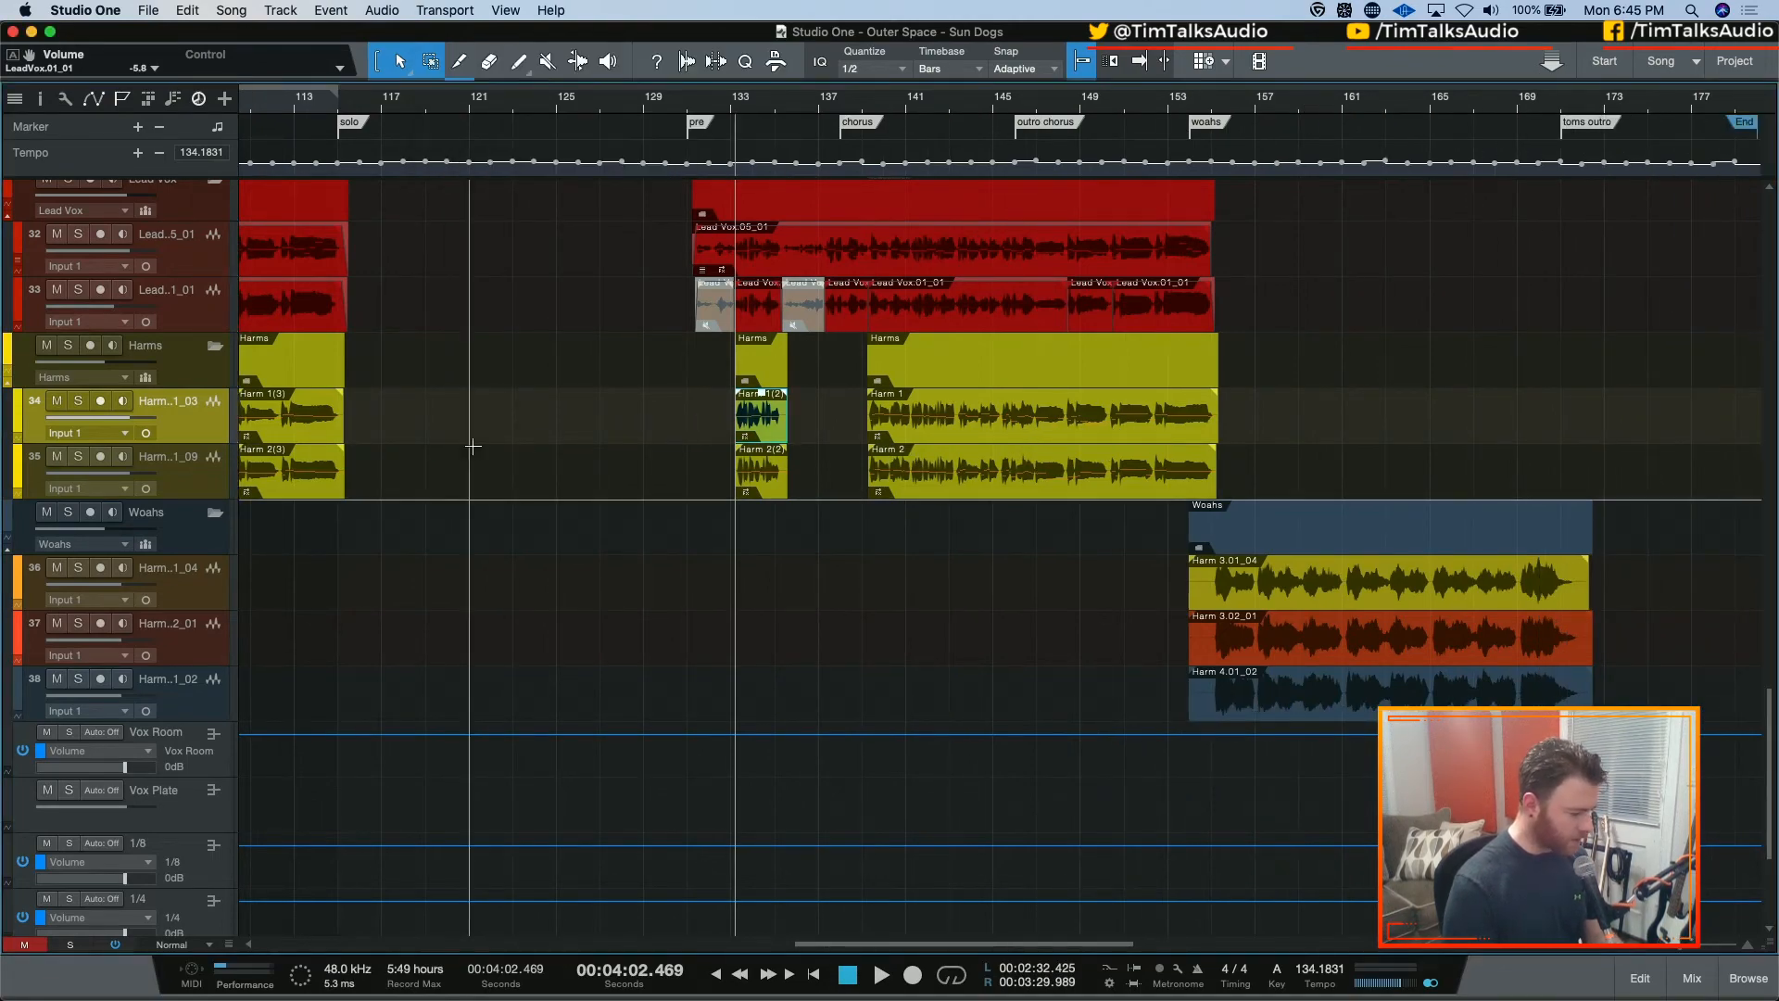
Show the inspector with the Event FX settings of the Harm 1(2) event
scroll(482, 452, up, 5)
scroll(489, 464, down, 2)
scroll(486, 462, down, 3)
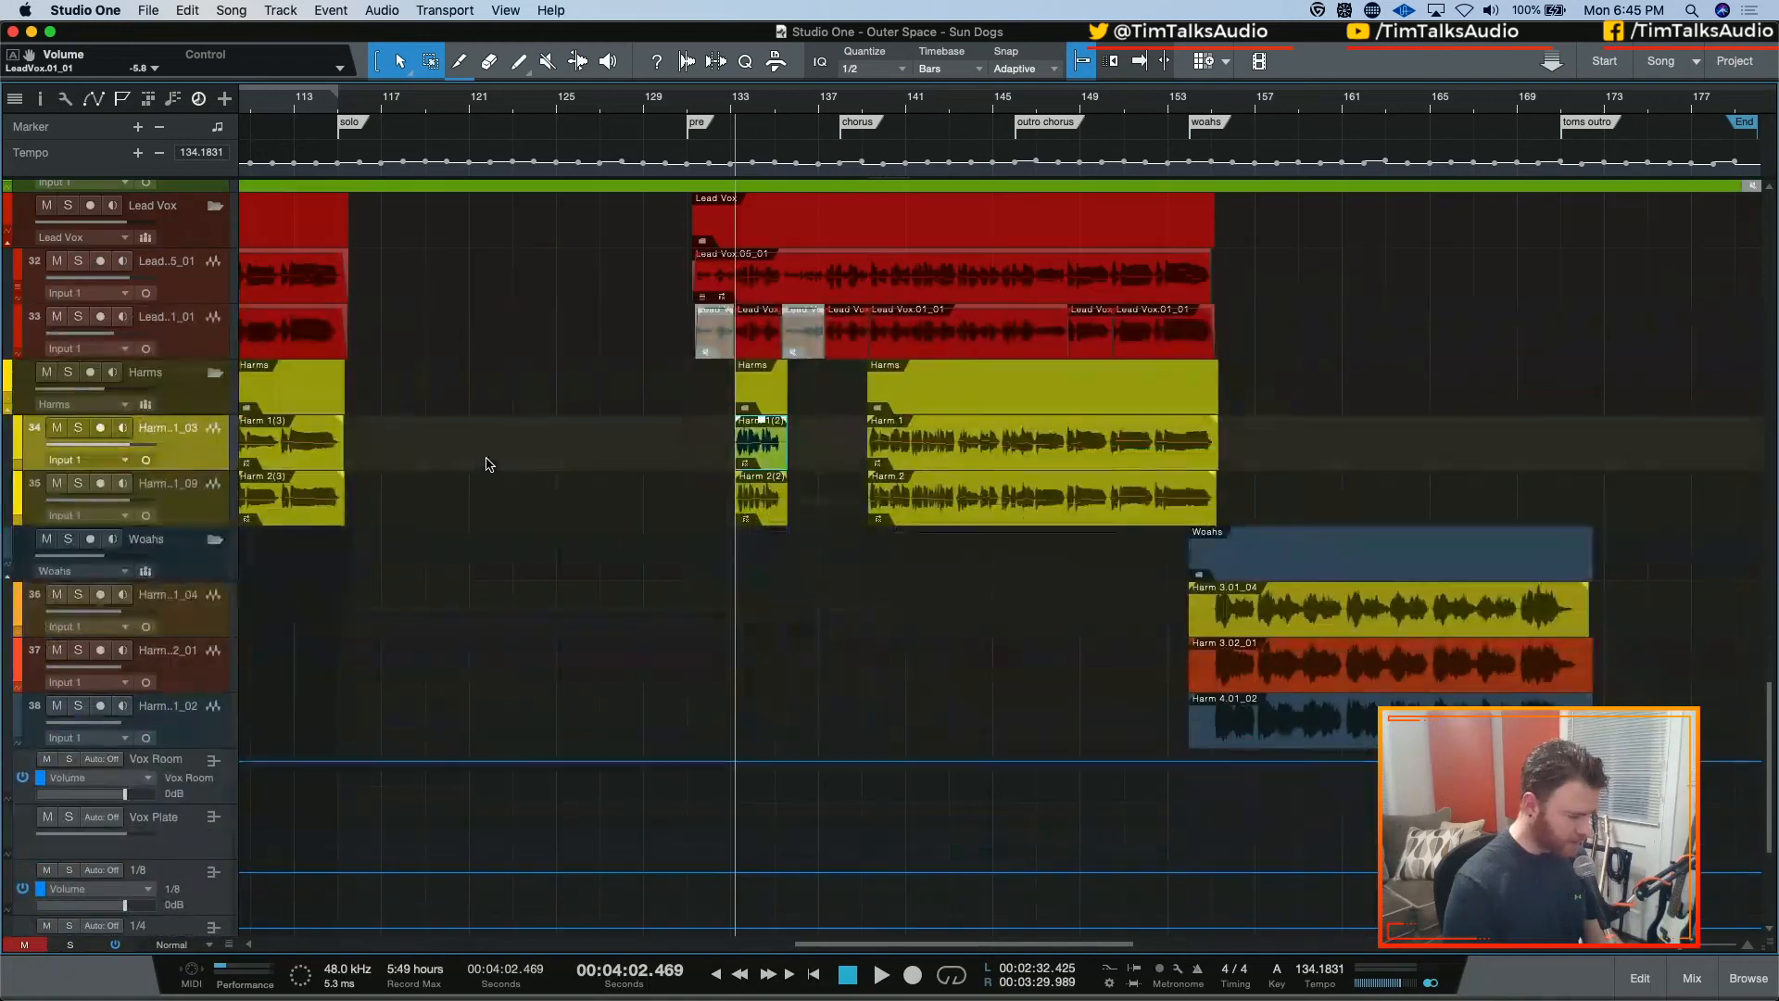
scroll(485, 460, left, 5)
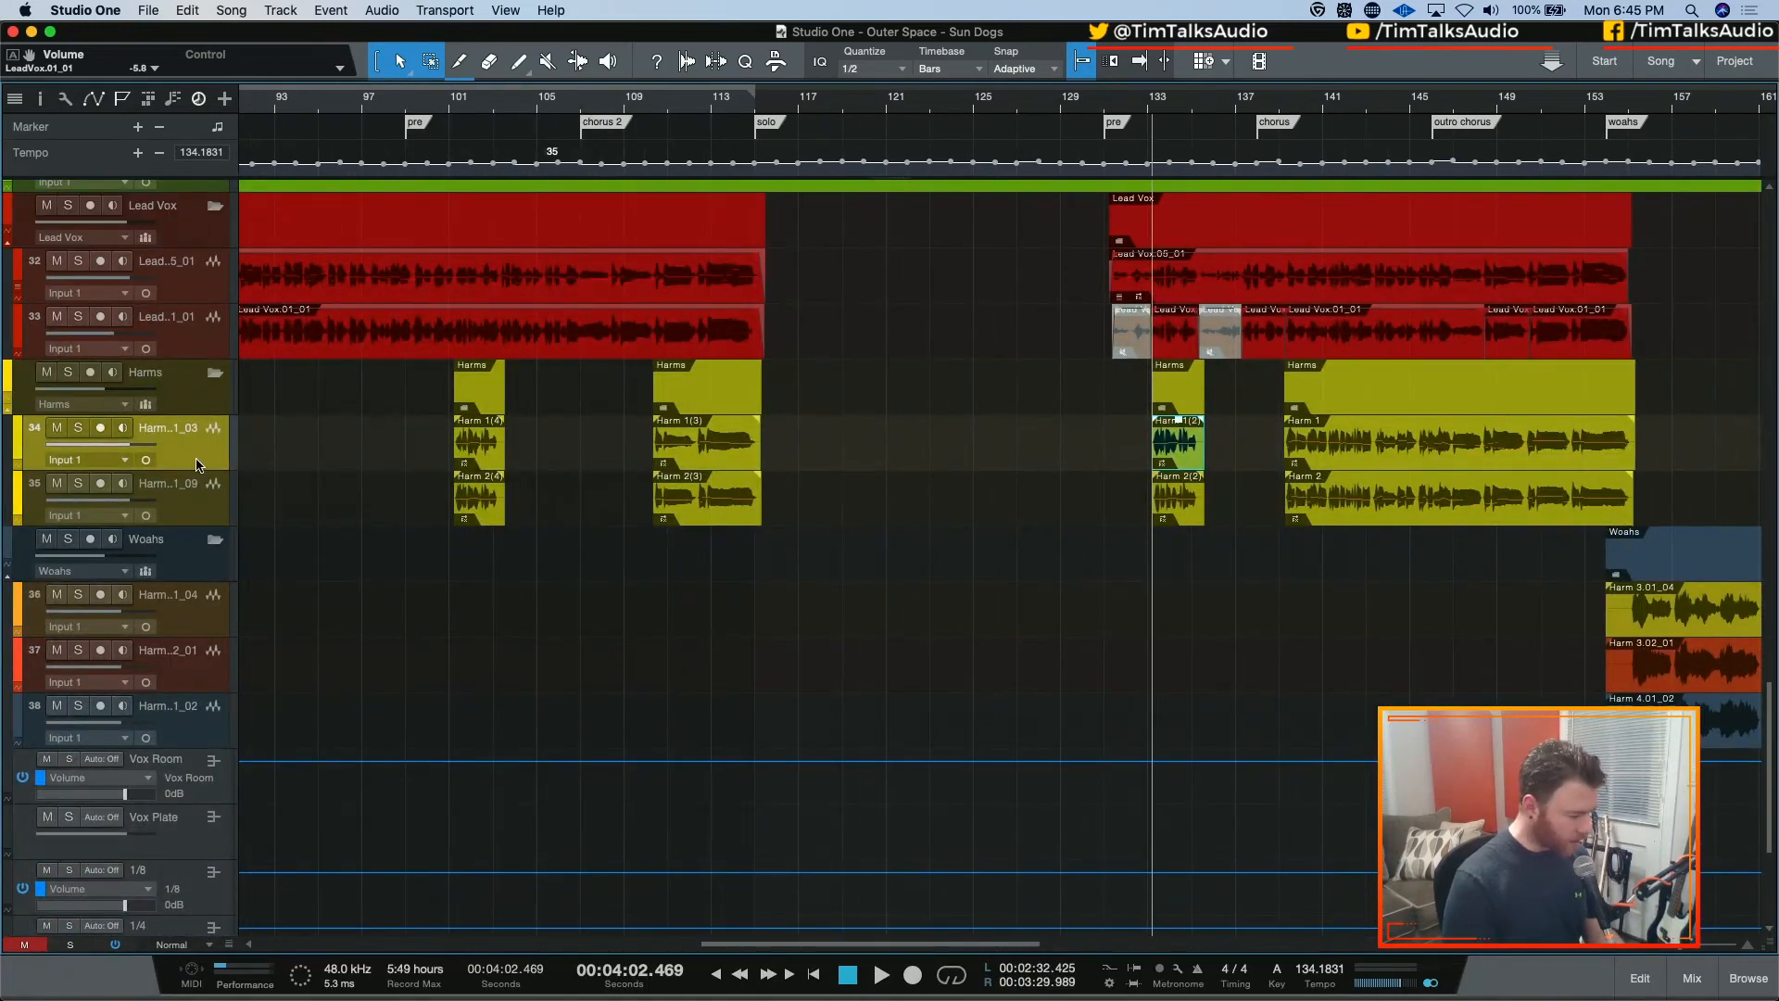
click(40, 98)
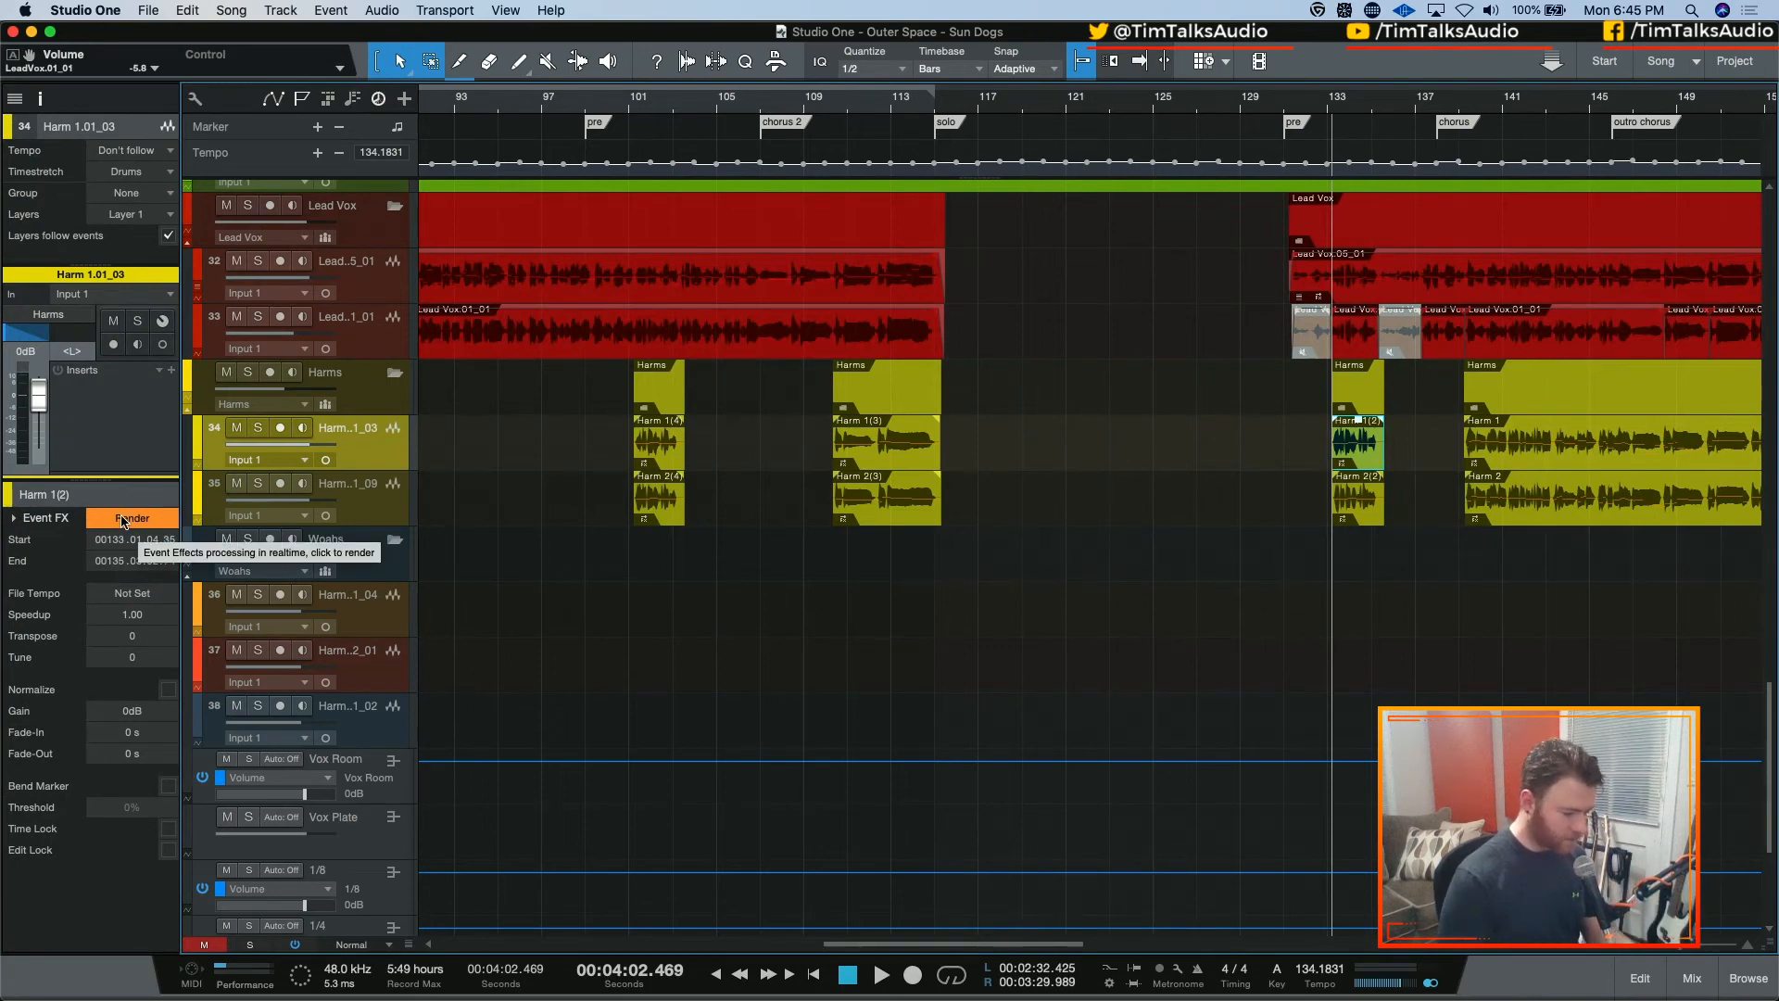
Select every event on the Harm 1.01_03 and Harm 2.01_09 tracks across the whole song
key(super+a)
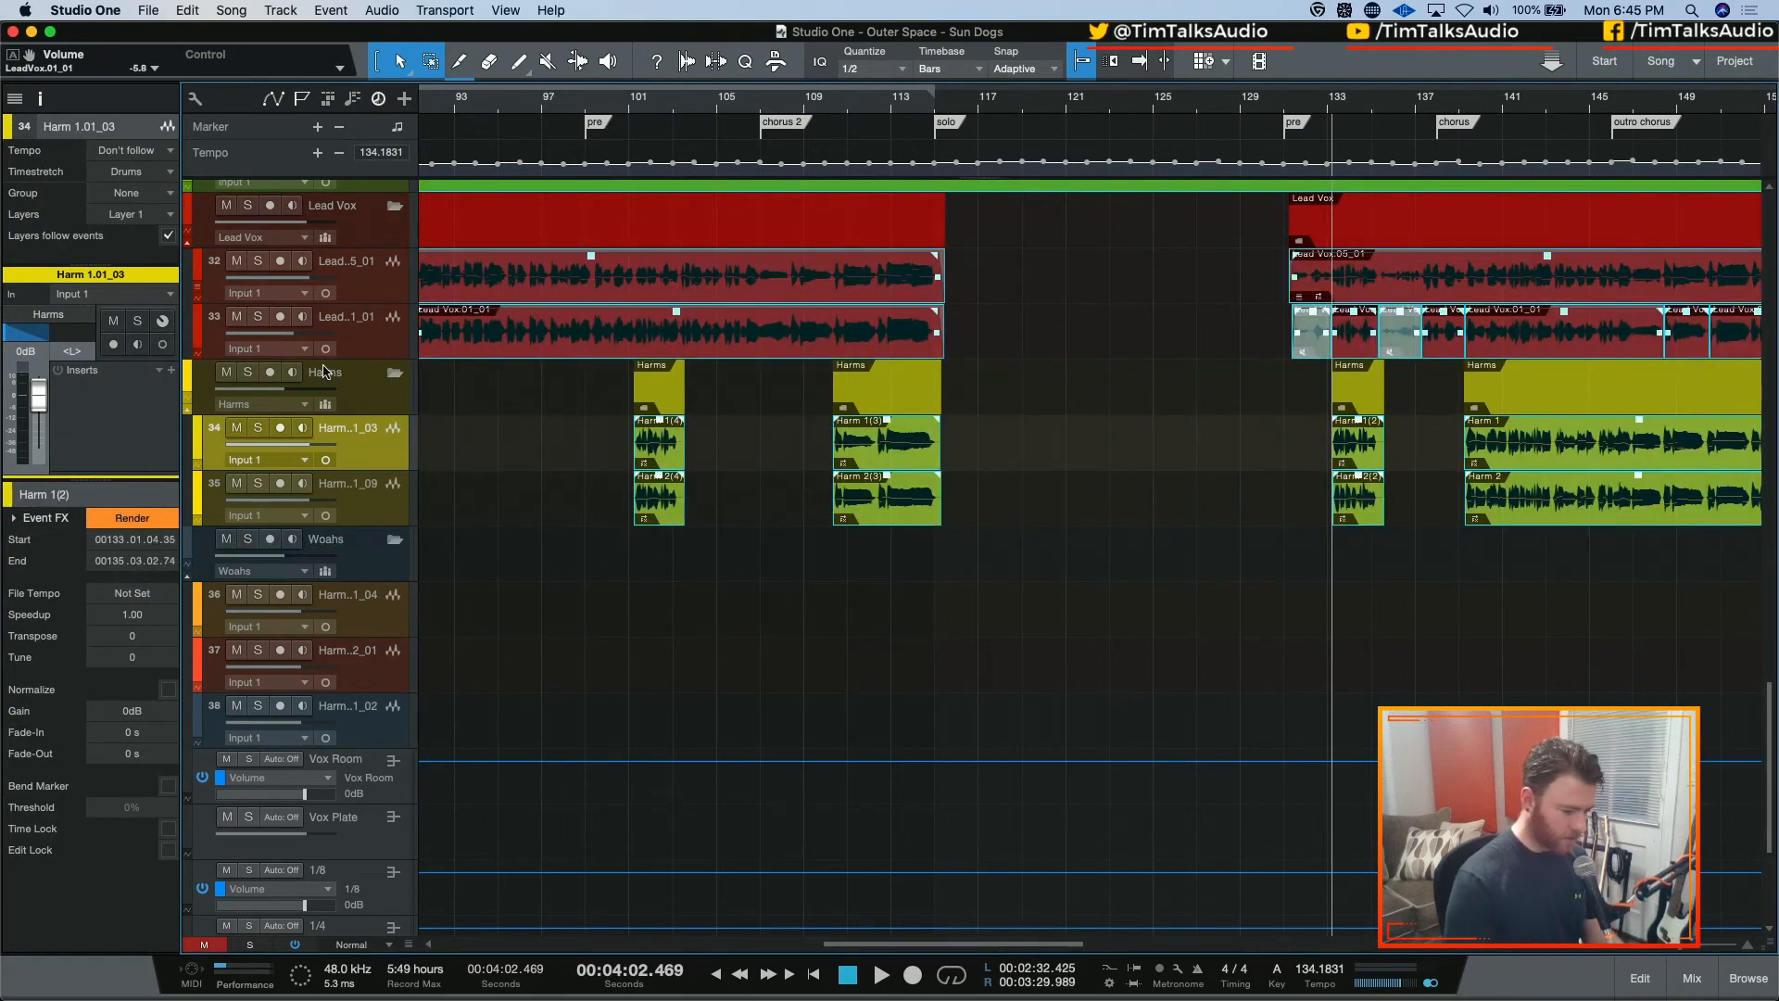
click(1091, 404)
click(1520, 446)
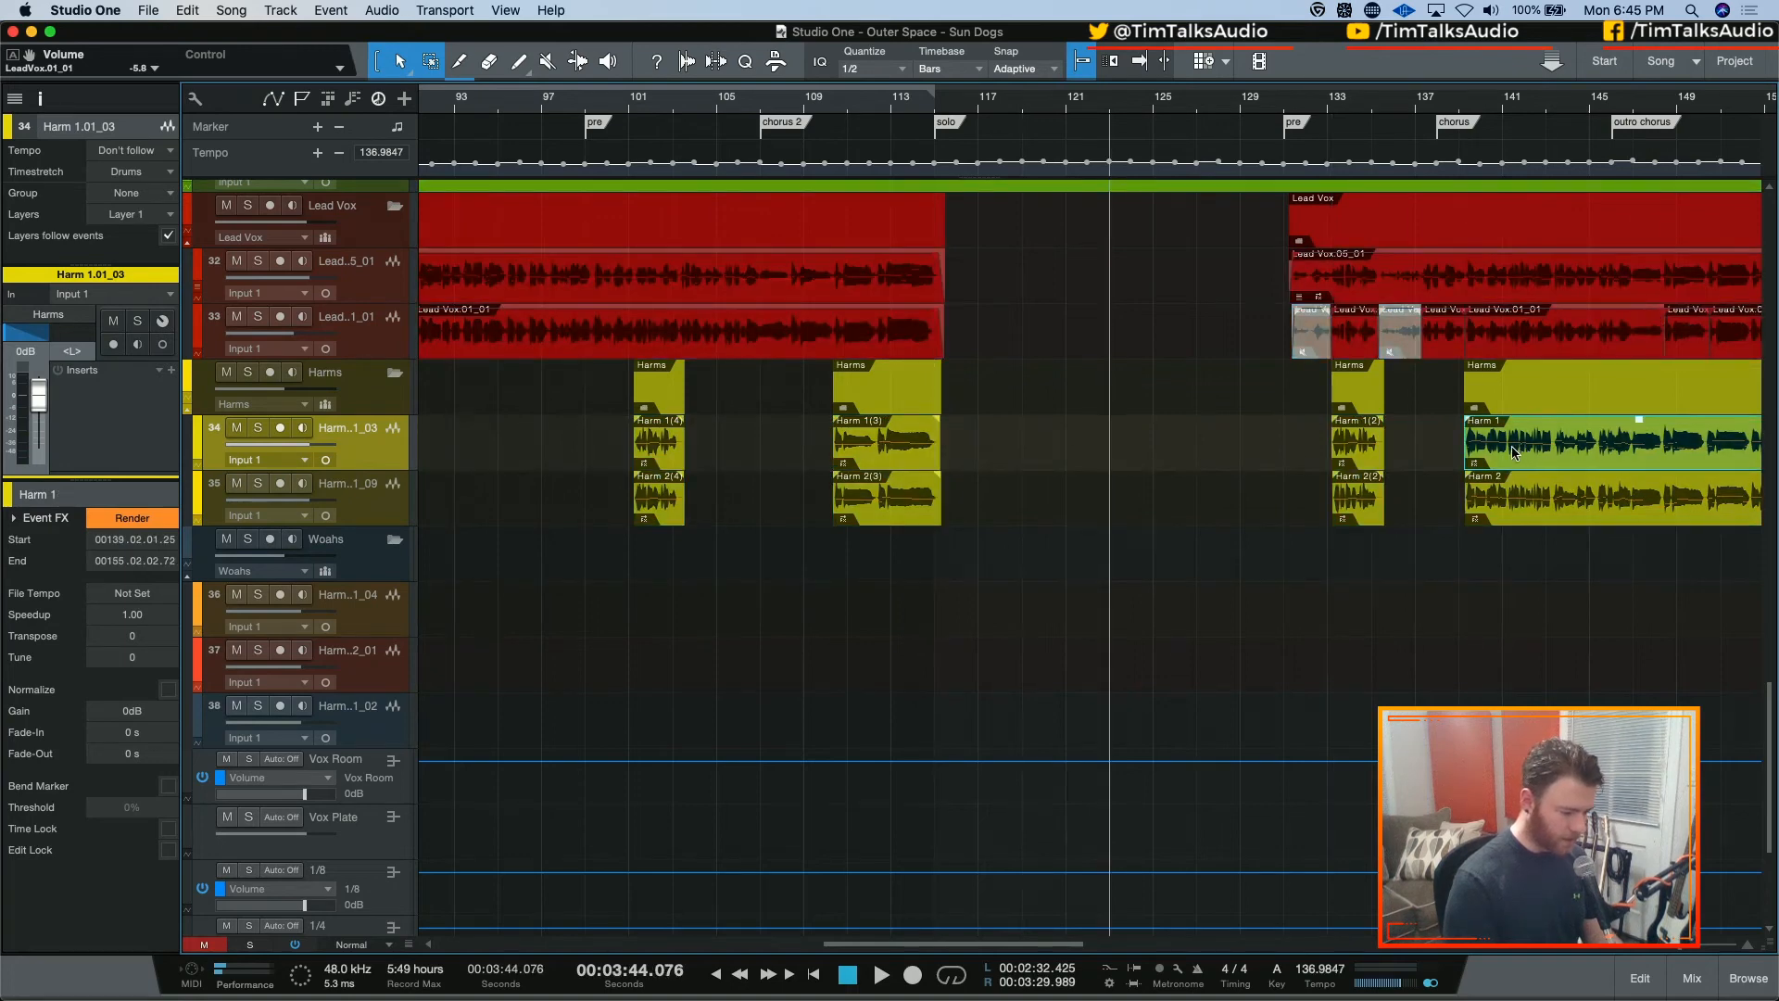
key(w)
key(w)
drag(1289, 531, 409, 445)
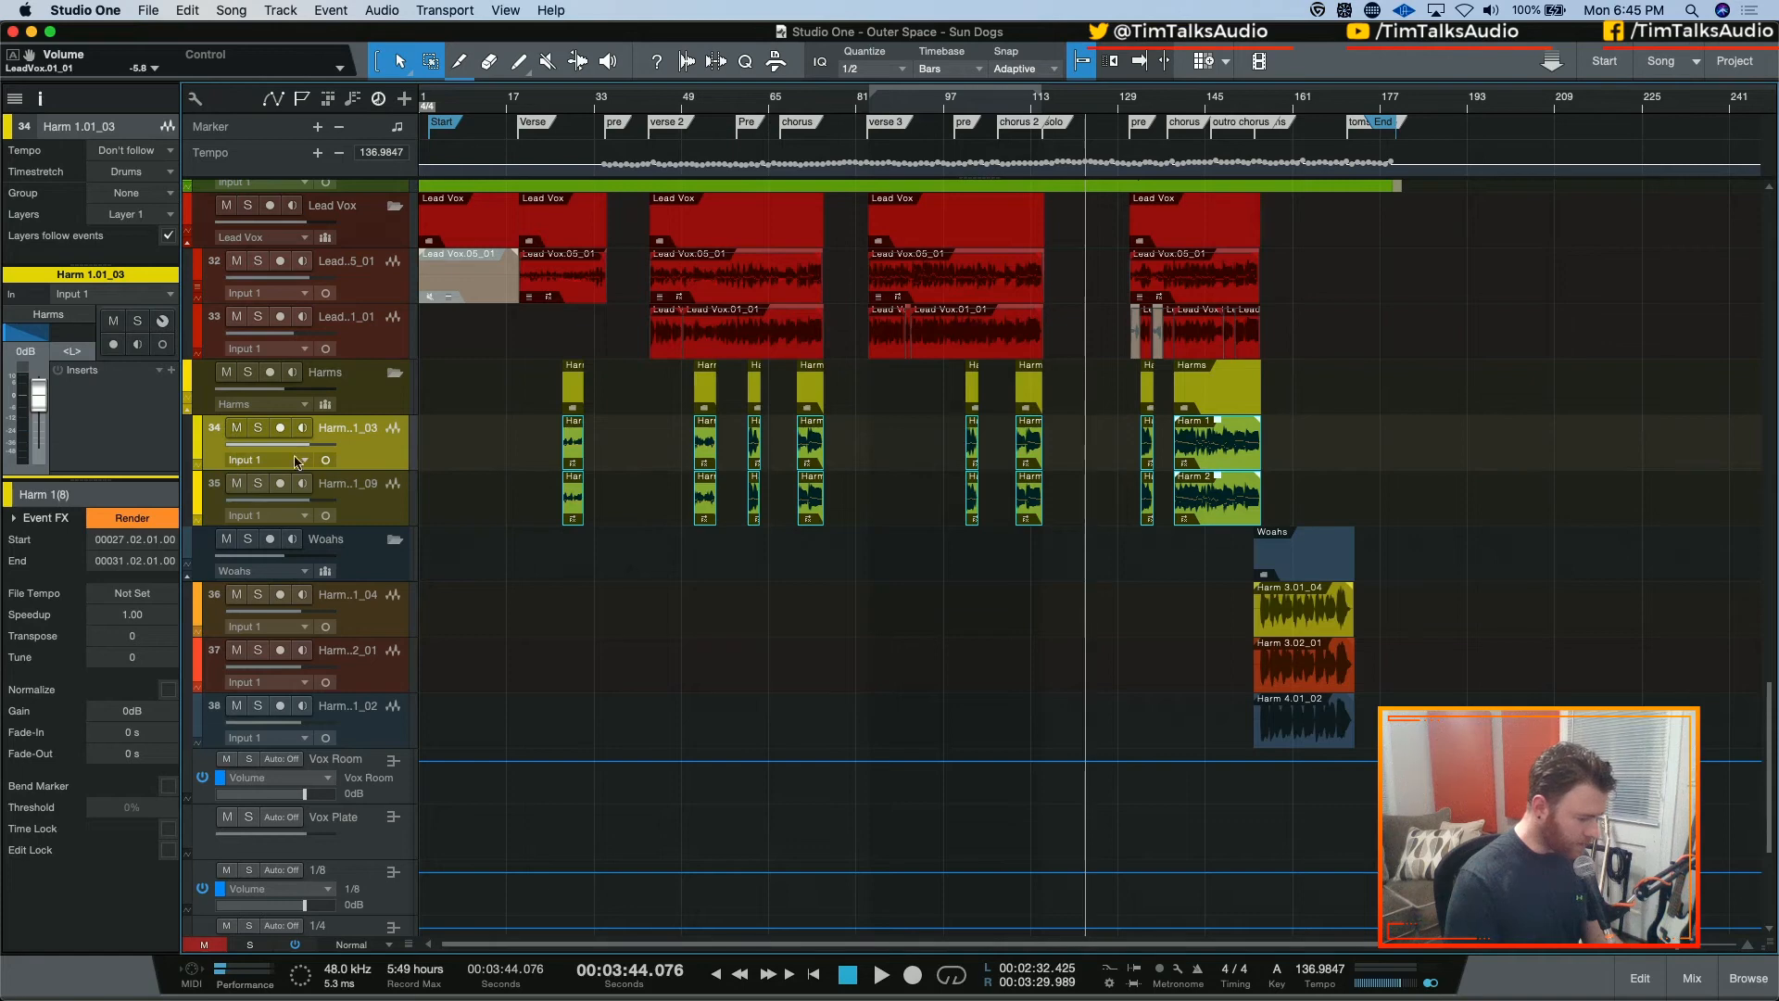
Duplicate the layer of the Harm 1.01_03 track and of the Harm 2.01_09 track
right_click(390, 459)
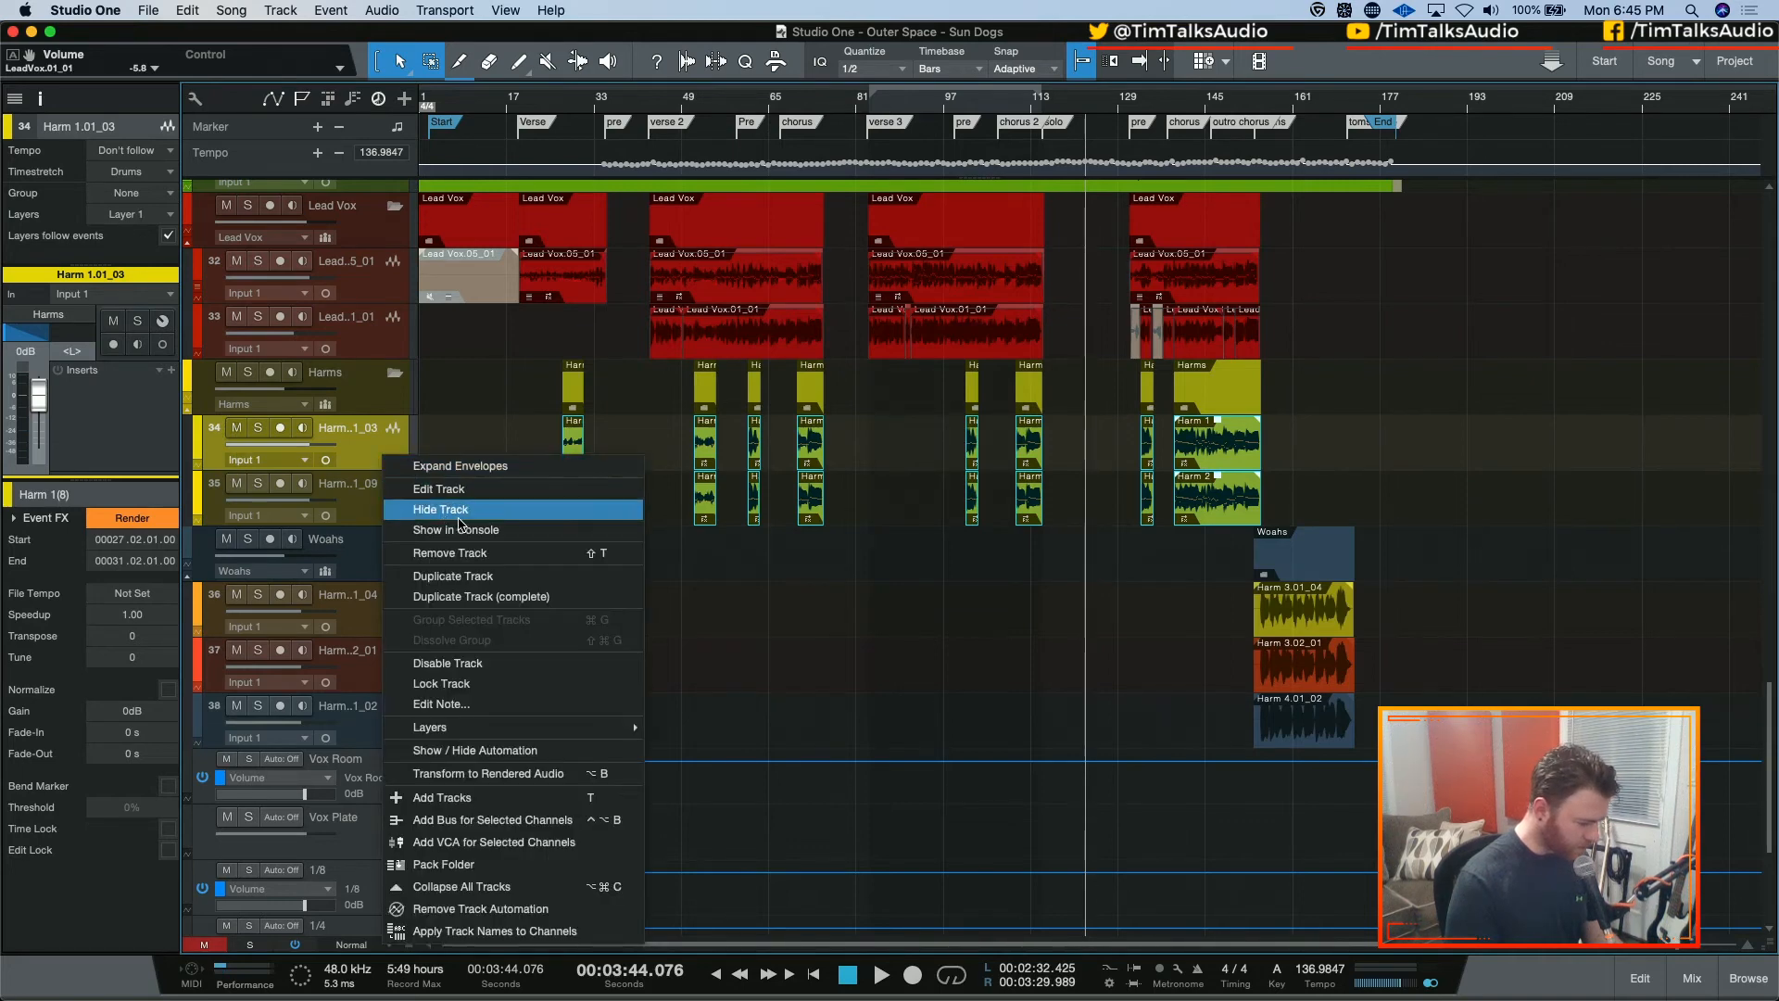
mouse_move(547, 727)
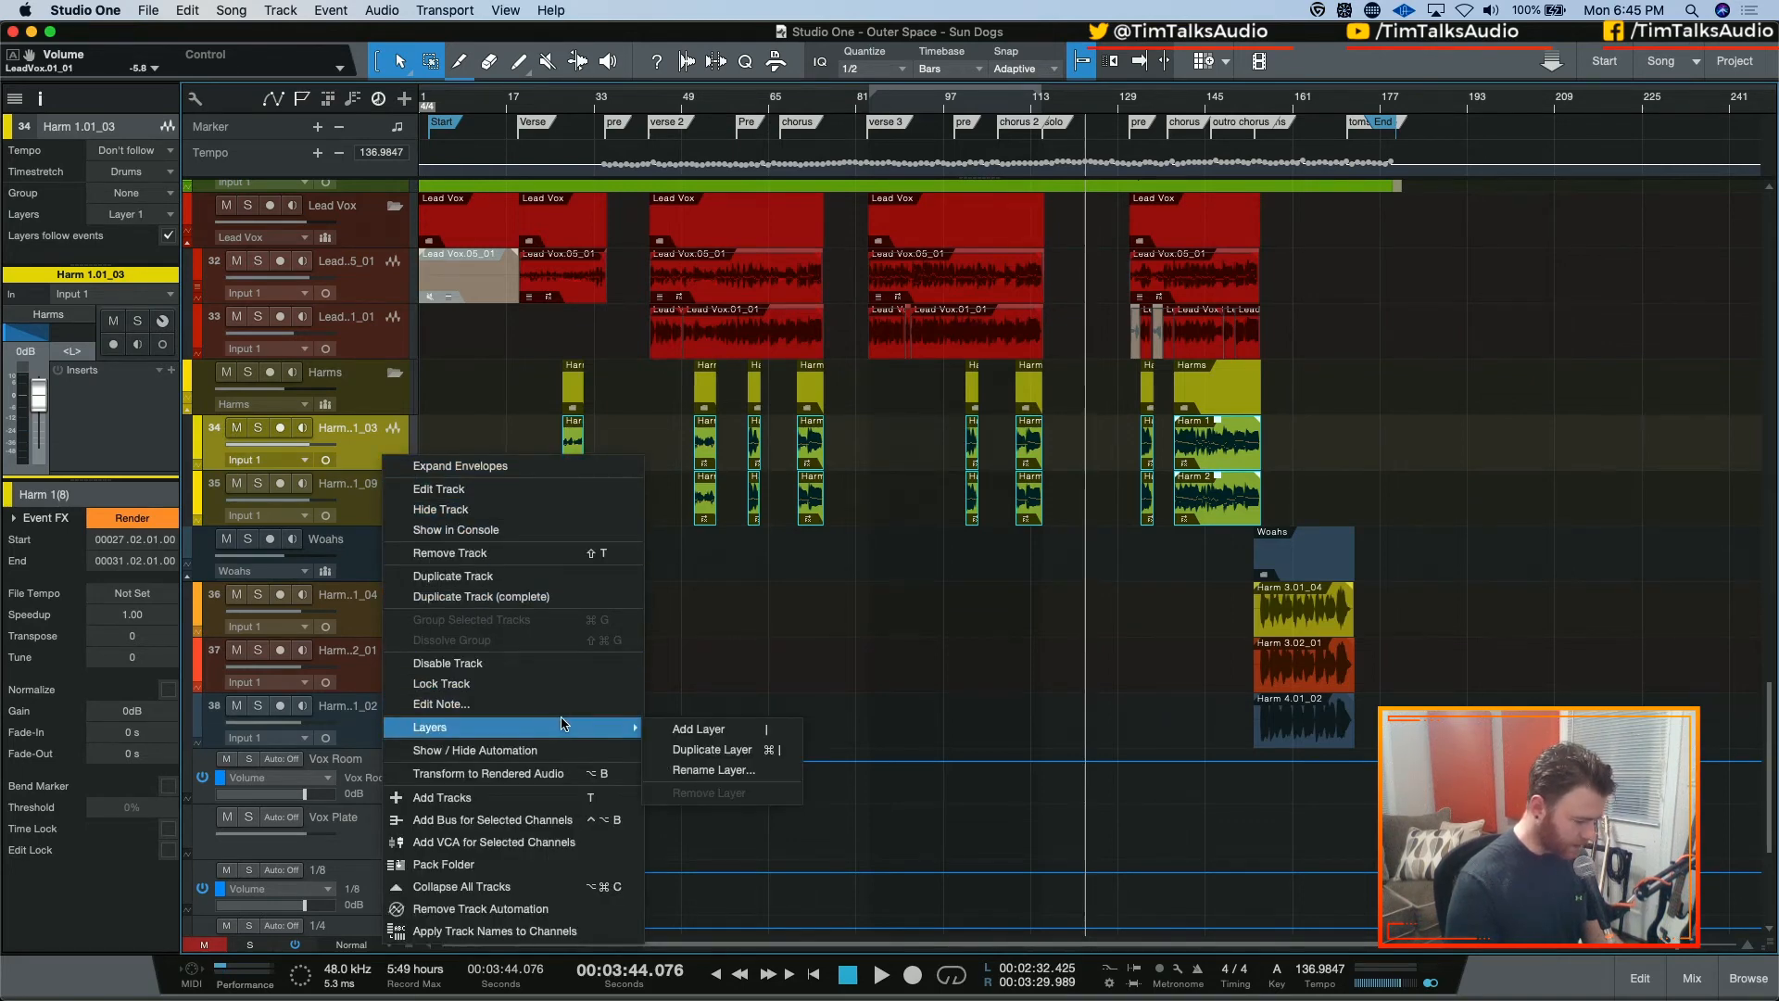
click(737, 752)
right_click(375, 569)
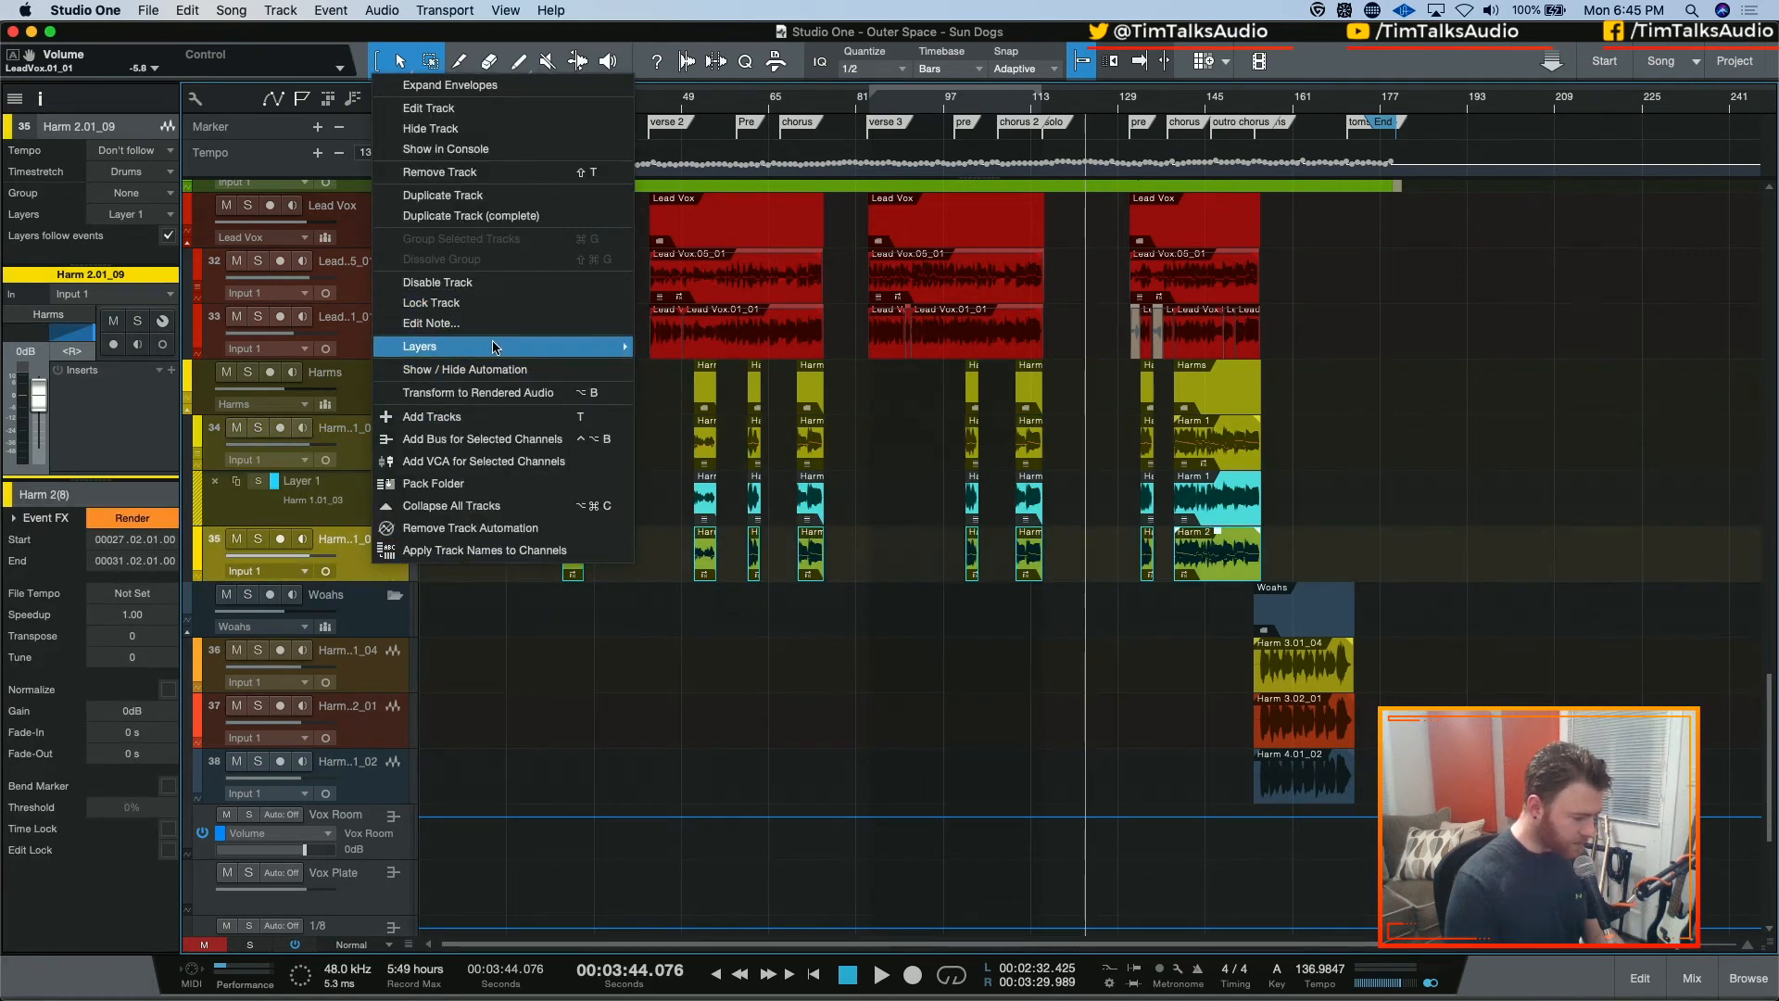
mouse_move(500, 346)
click(701, 369)
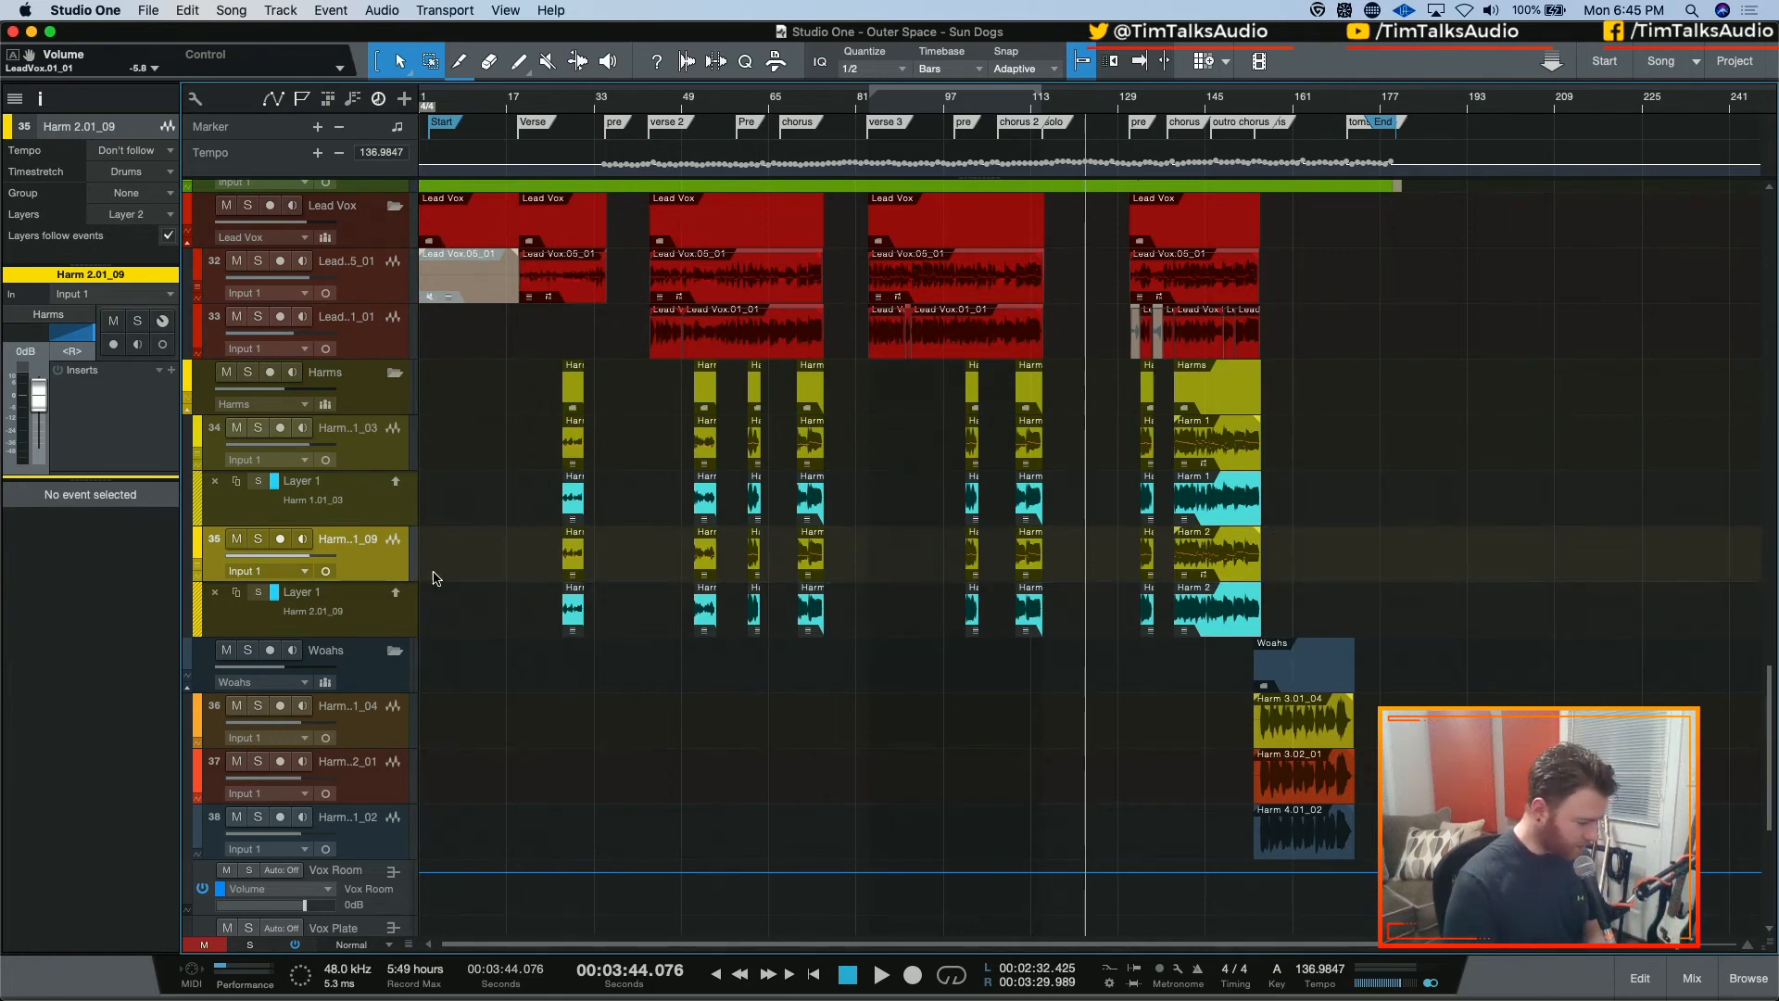
Collapse the layers of both harmony tracks and render the Event FX with the Harm 1.01_03 events selected
click(199, 575)
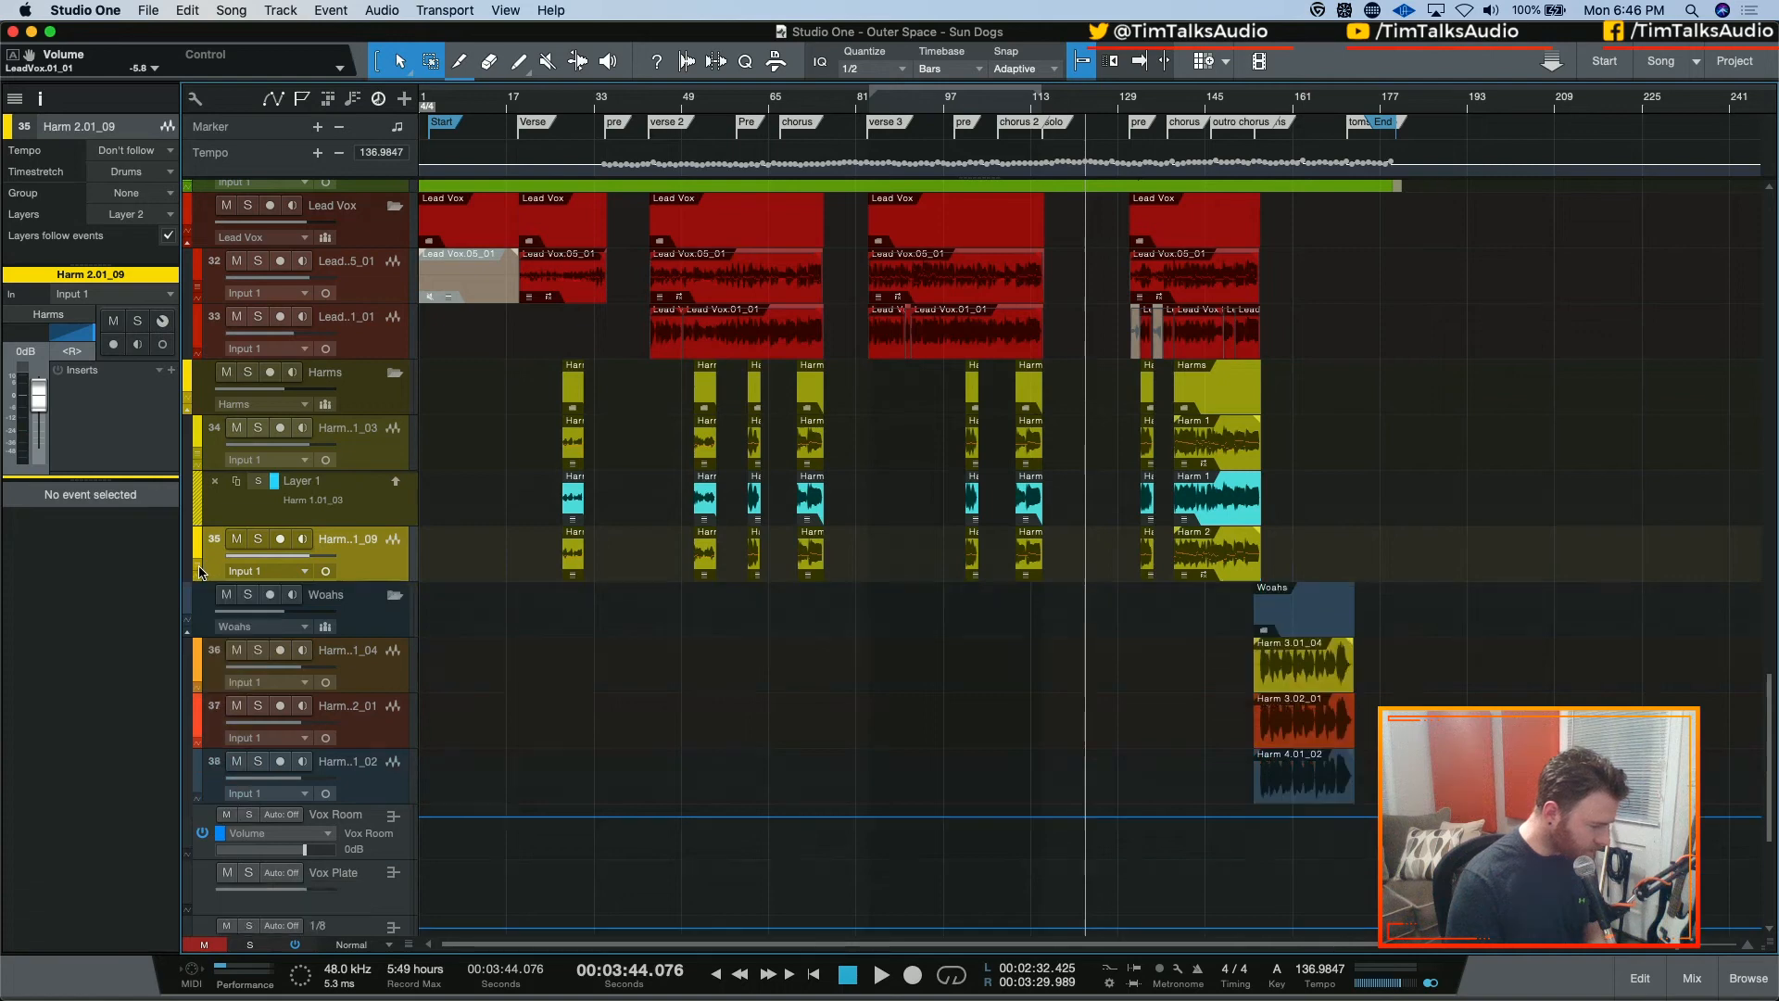
click(197, 455)
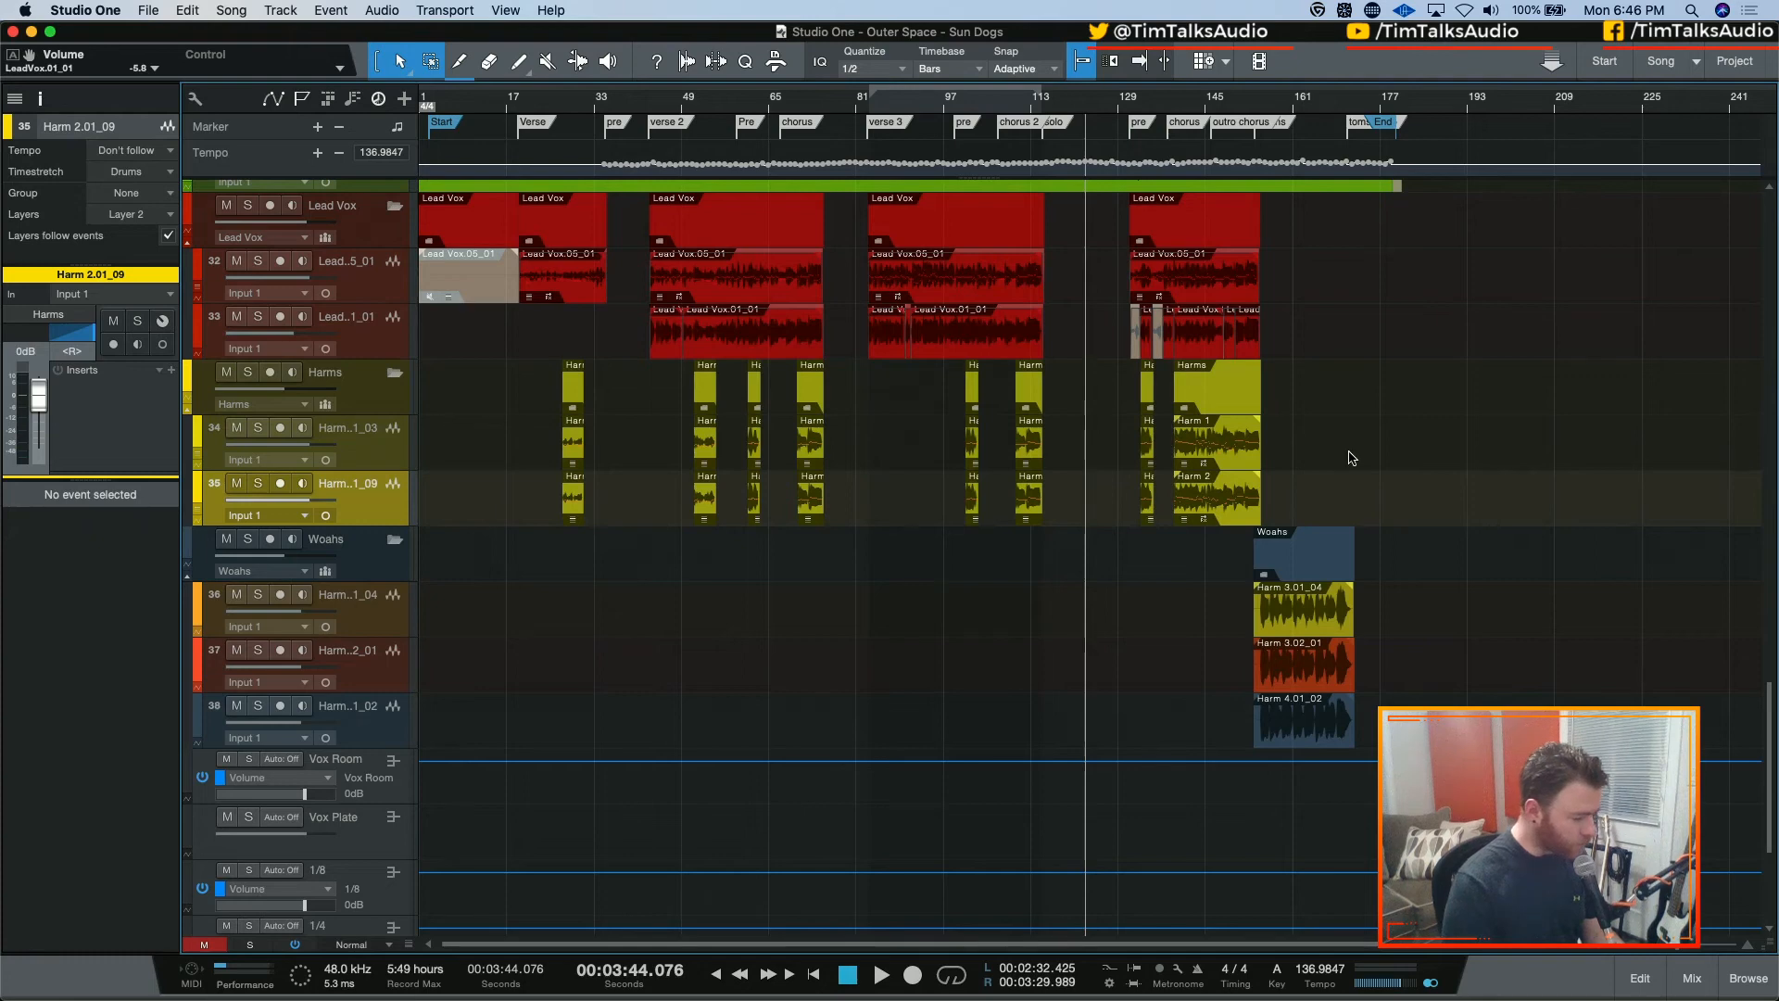
drag(1276, 460, 505, 475)
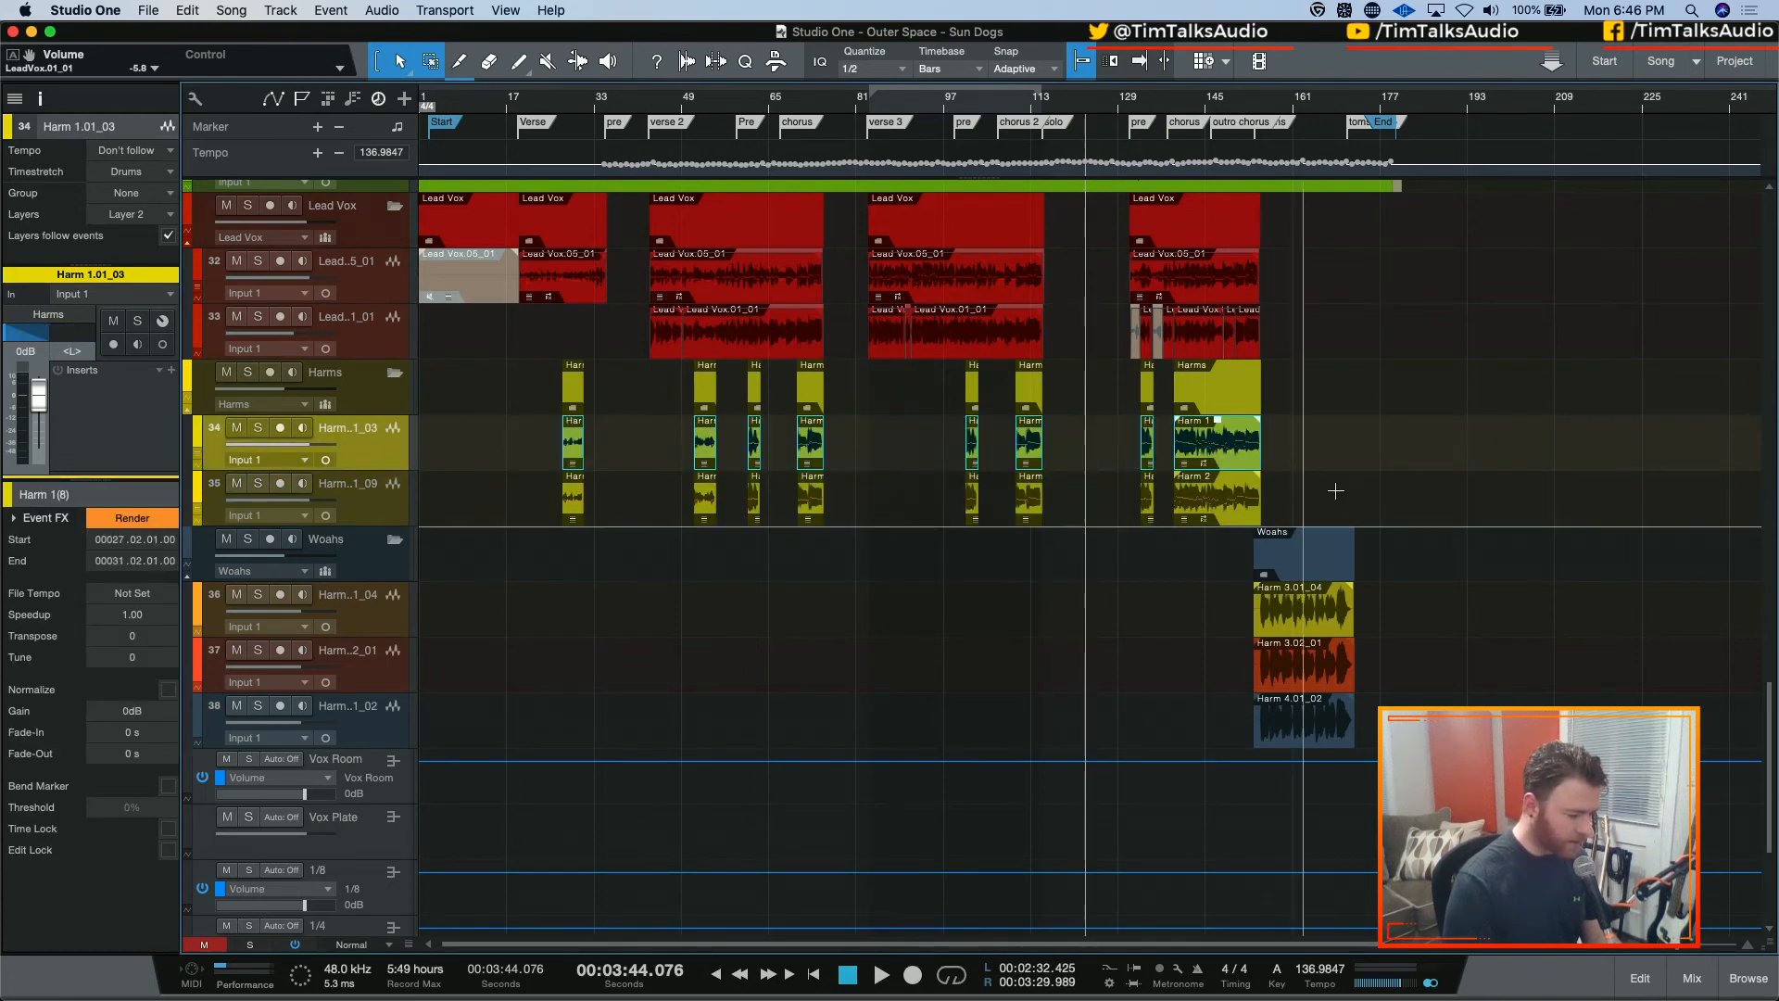
drag(1312, 498, 505, 496)
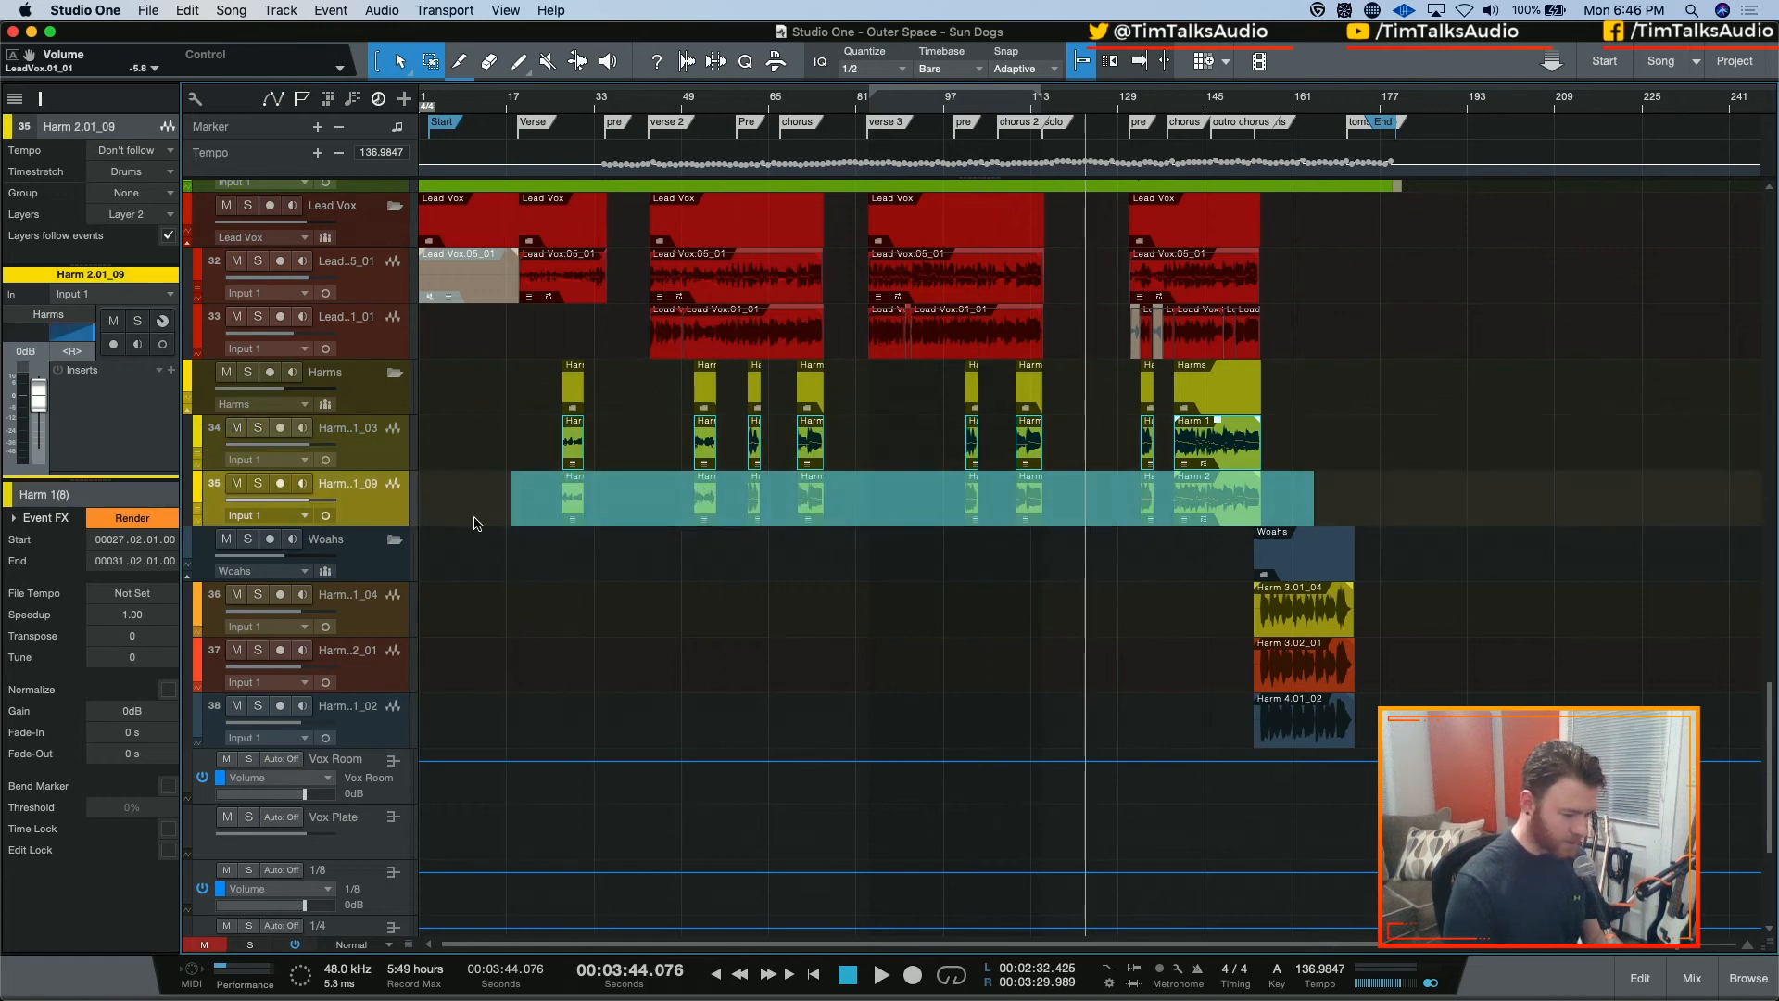
drag(1281, 508, 503, 495)
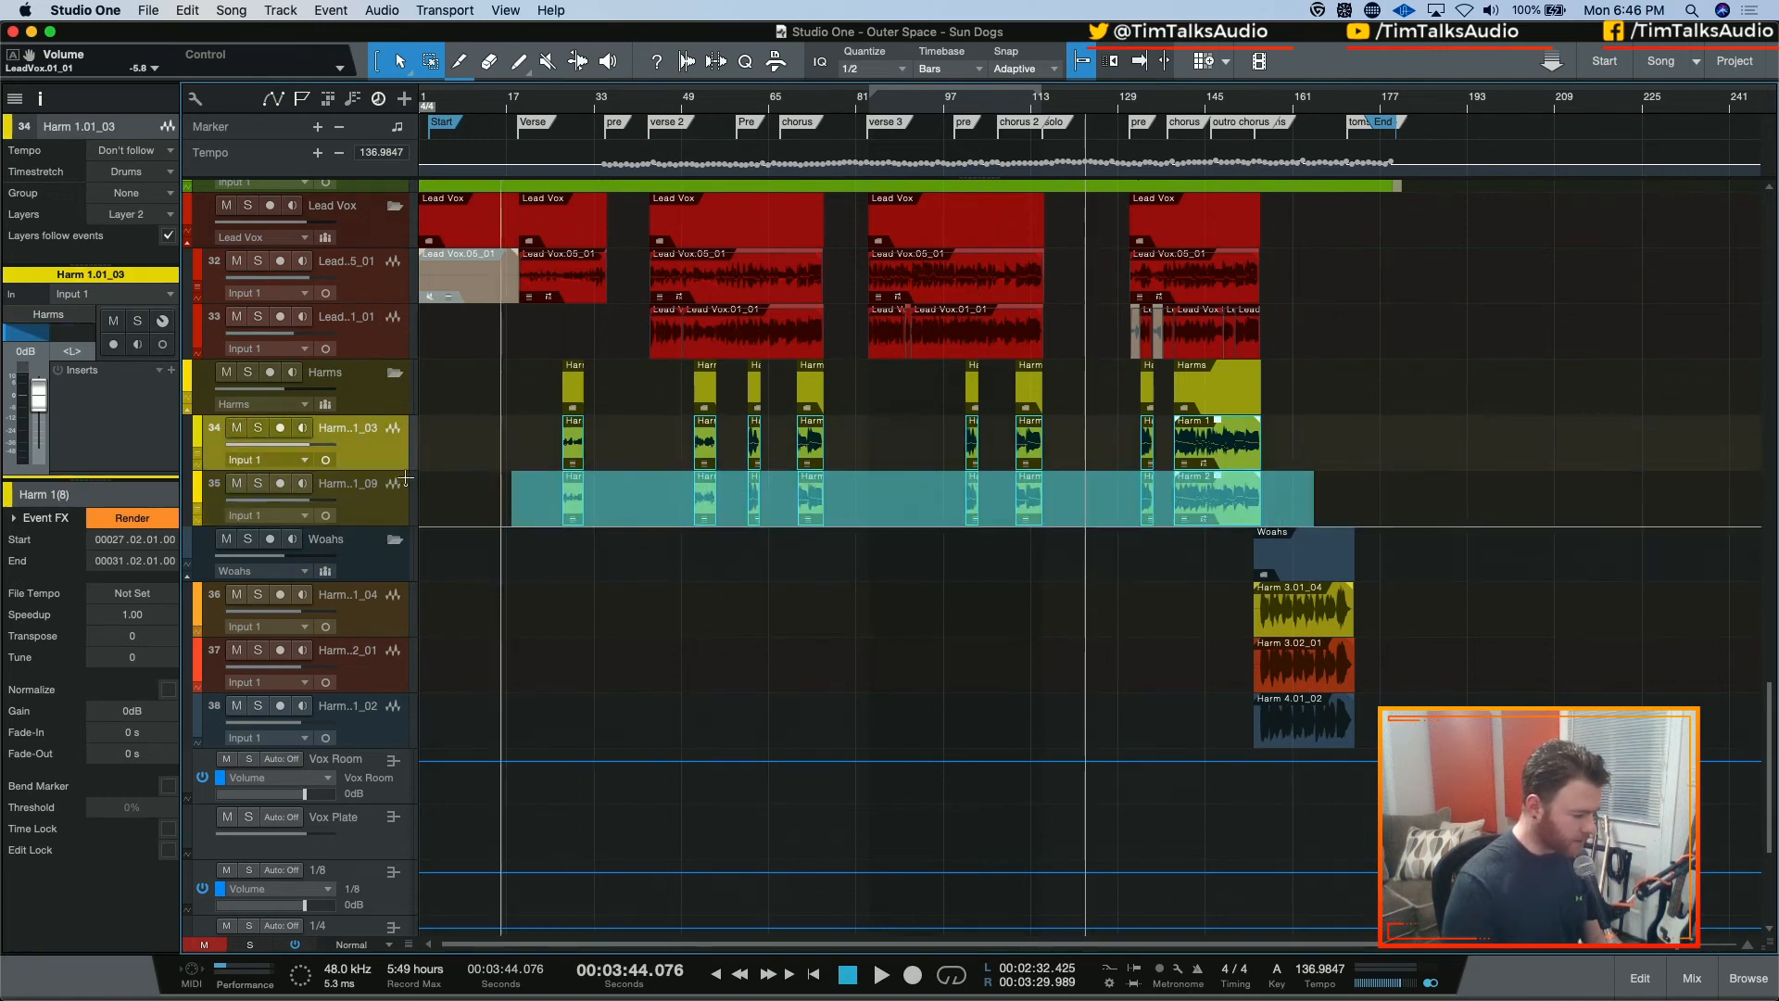
click(141, 517)
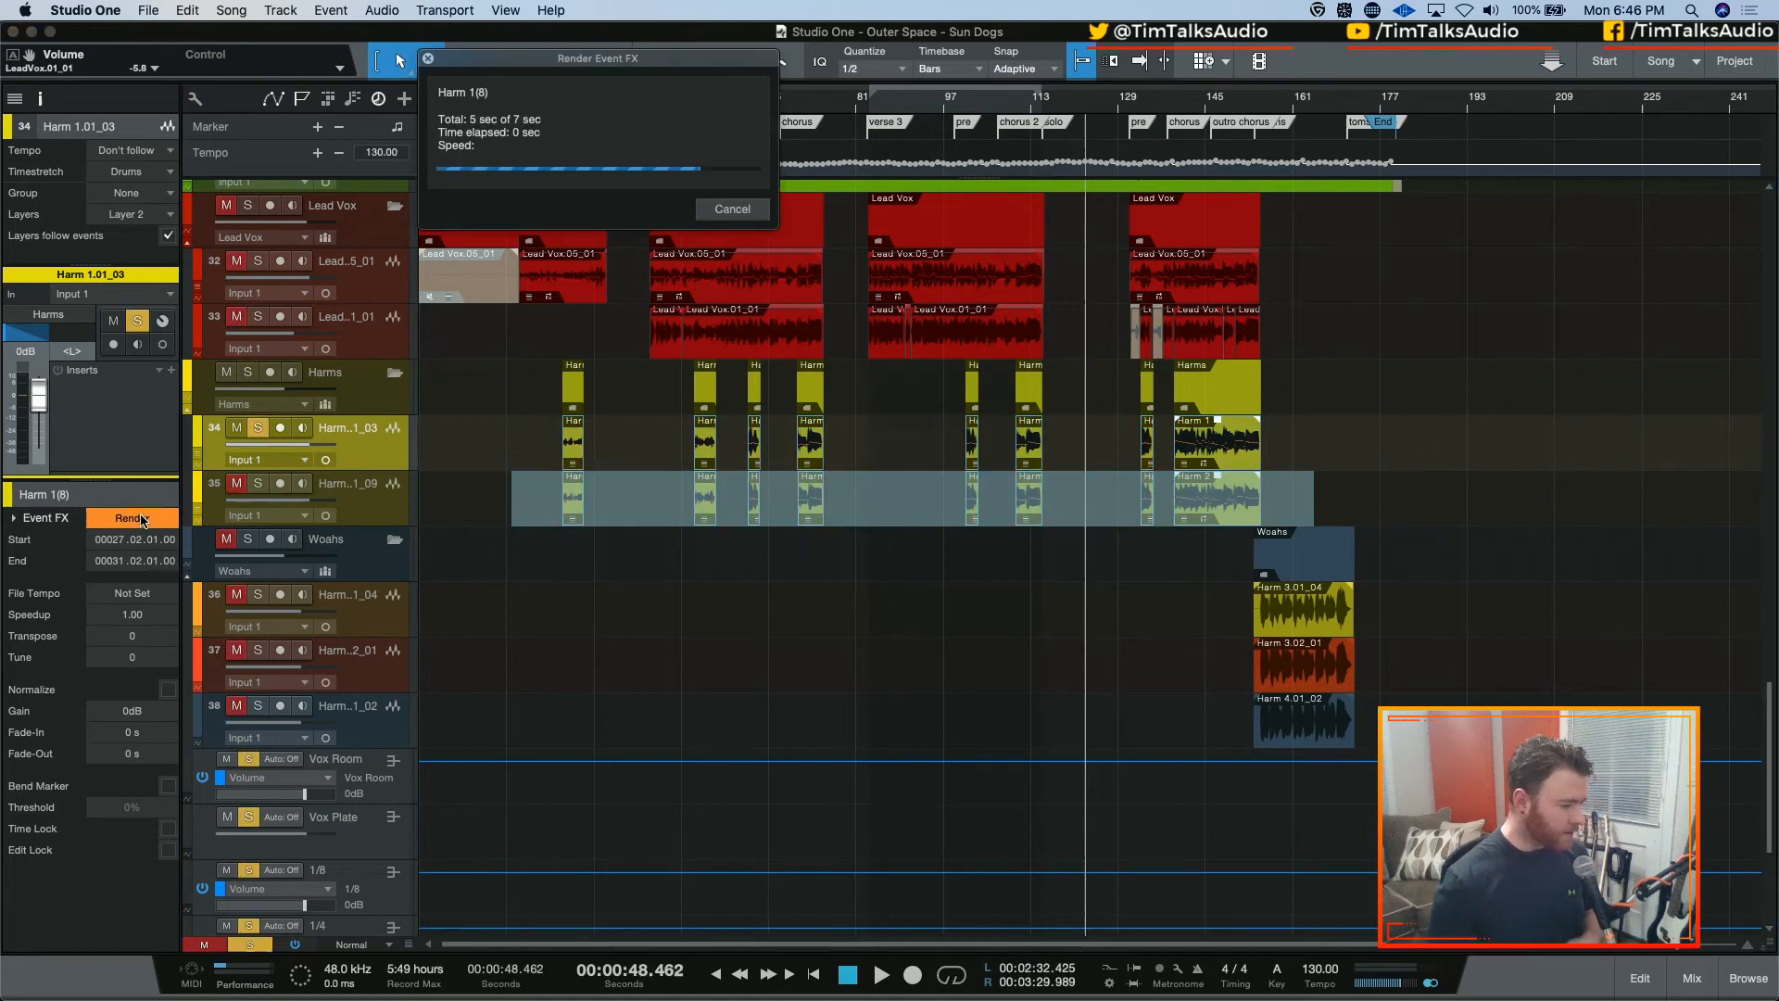
Select every event on the Harm 2.01_09 track, from the last one back to bar 27, and render their Event FX
click(637, 526)
click(1233, 515)
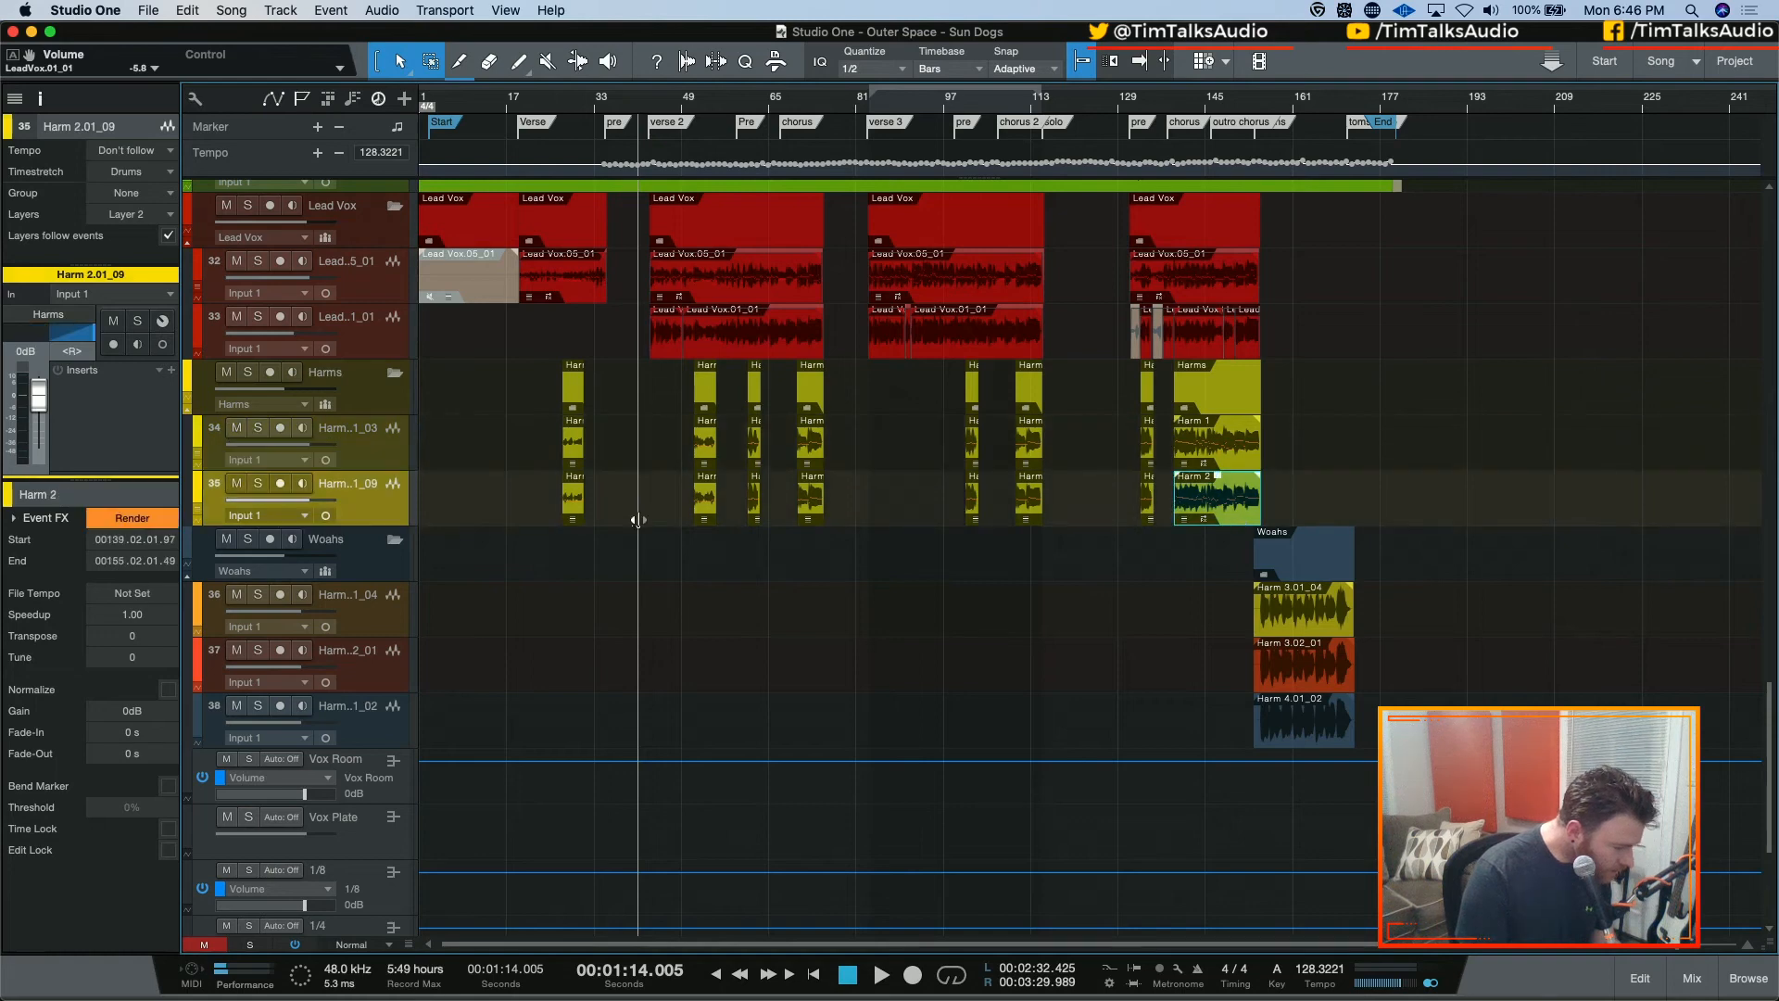
key(shift+Left)
key(shift+Left)
key(shift+Left)
key(shift+Left)
key(shift+Left)
key(shift+Left)
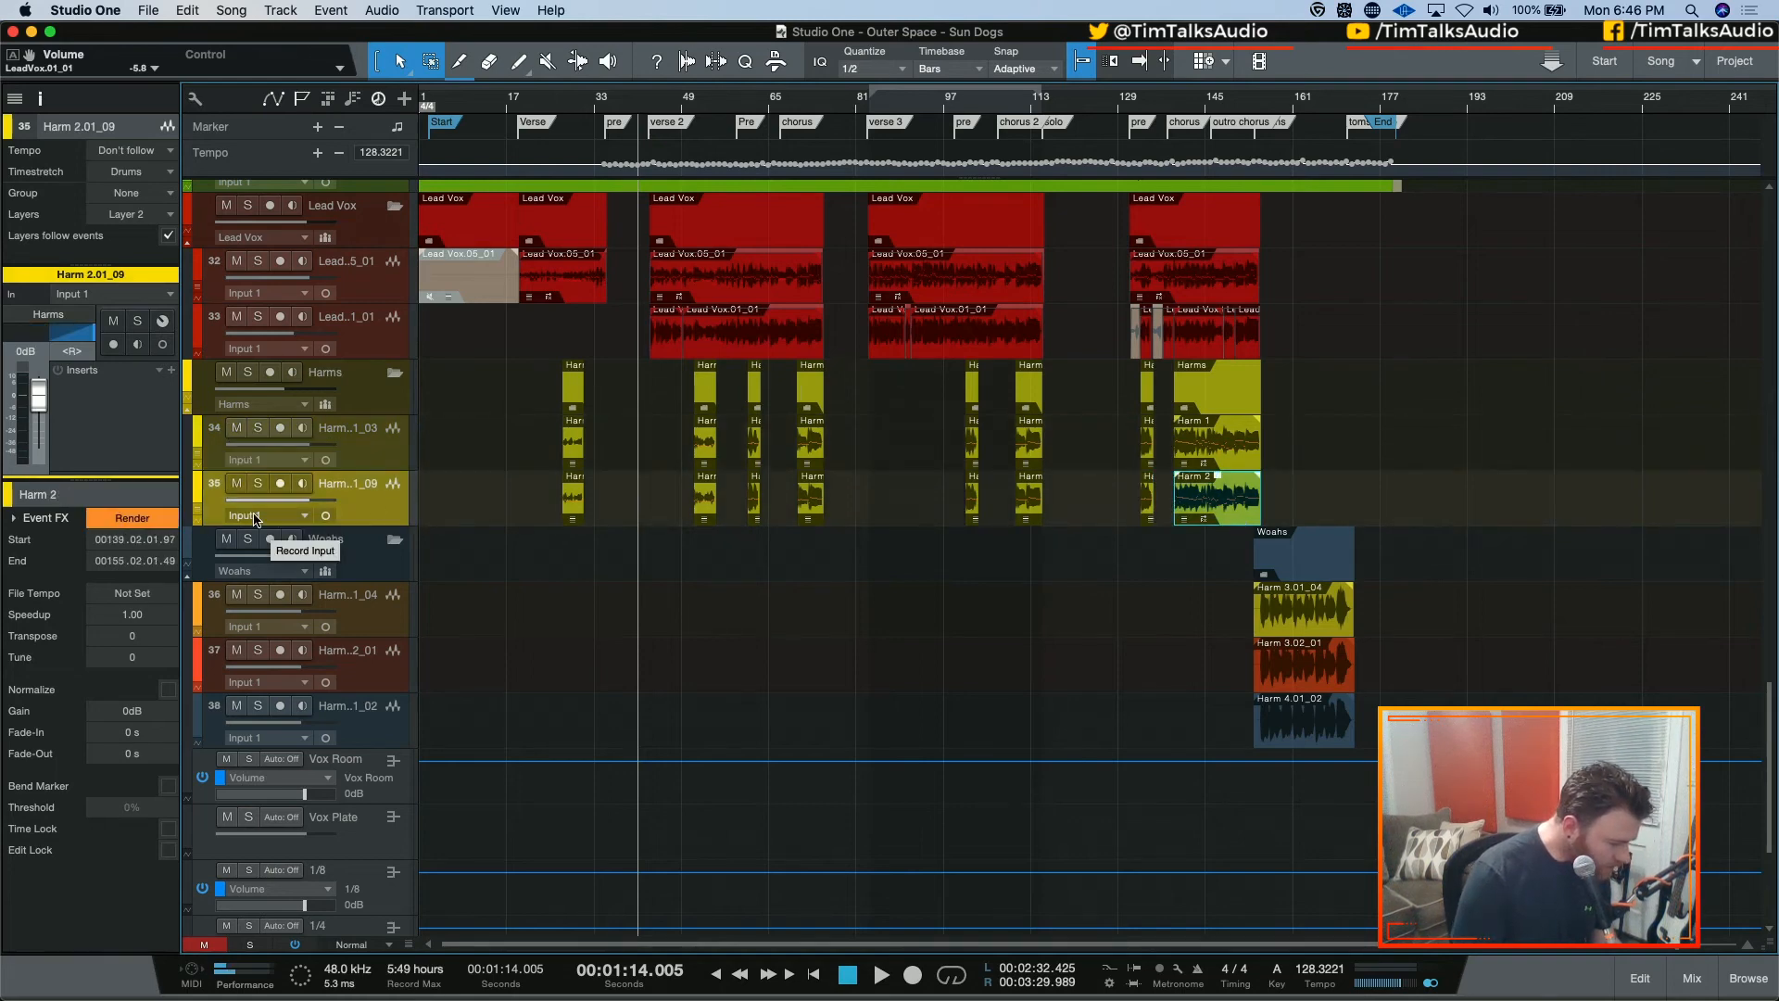
key(shift+Left)
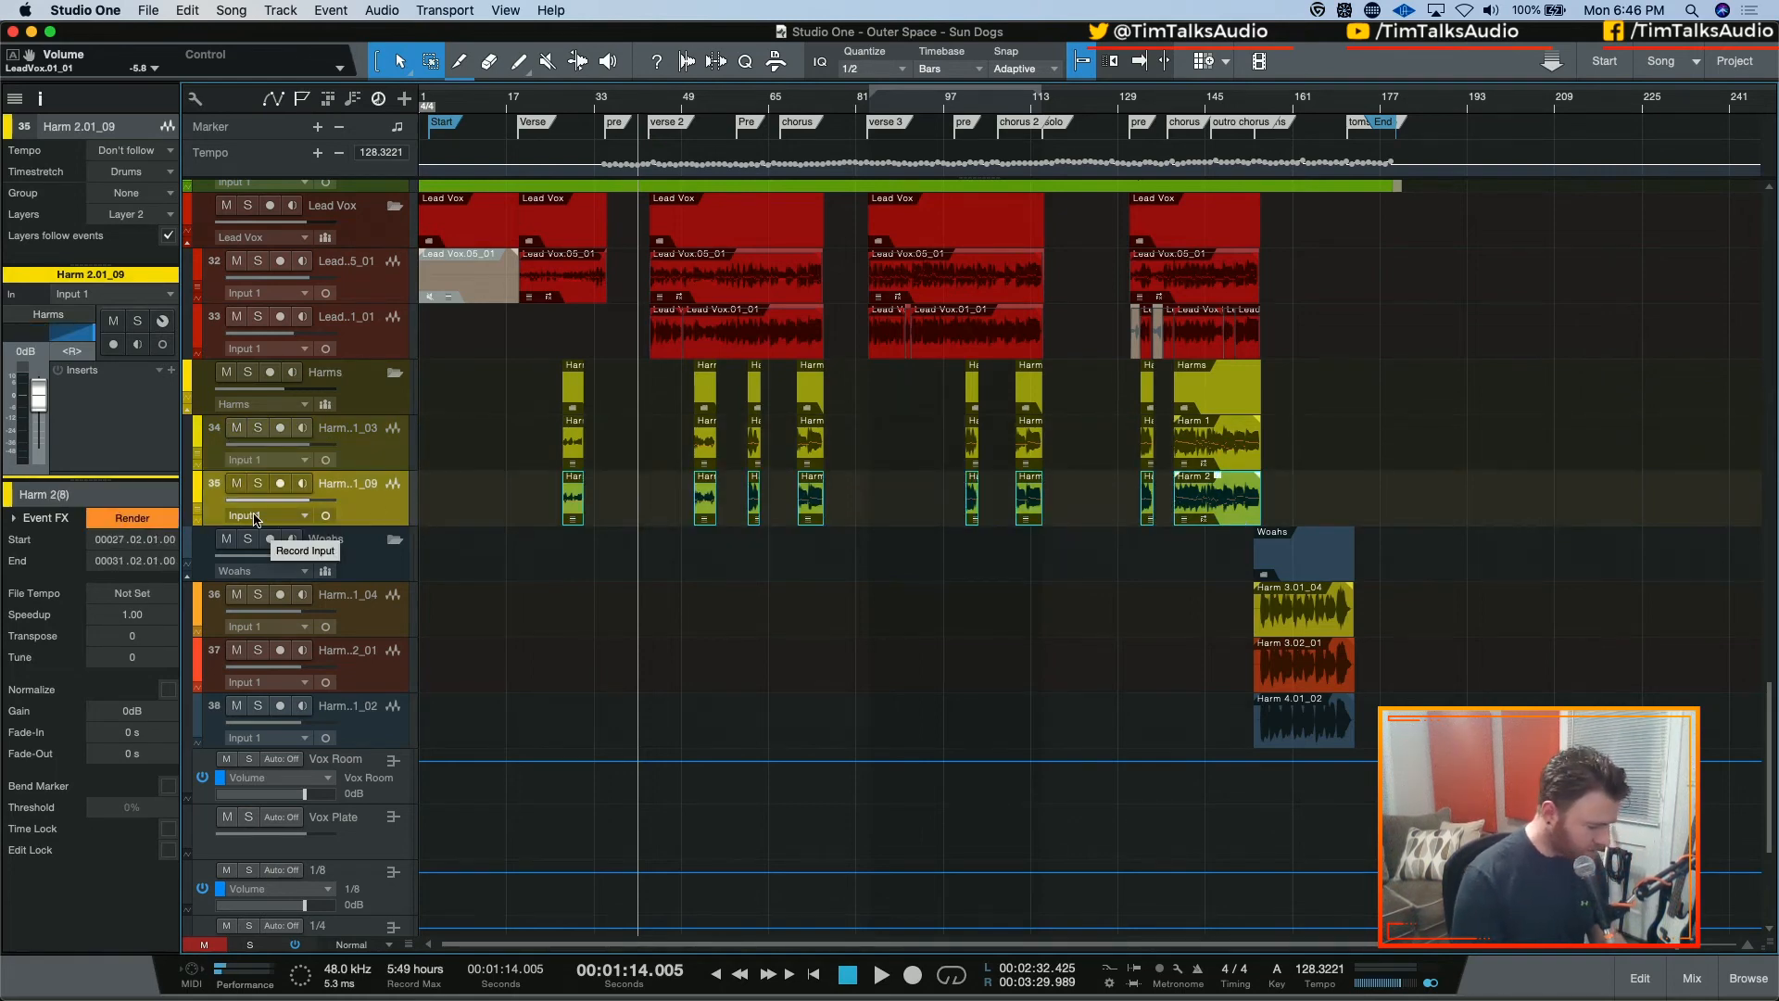
click(142, 522)
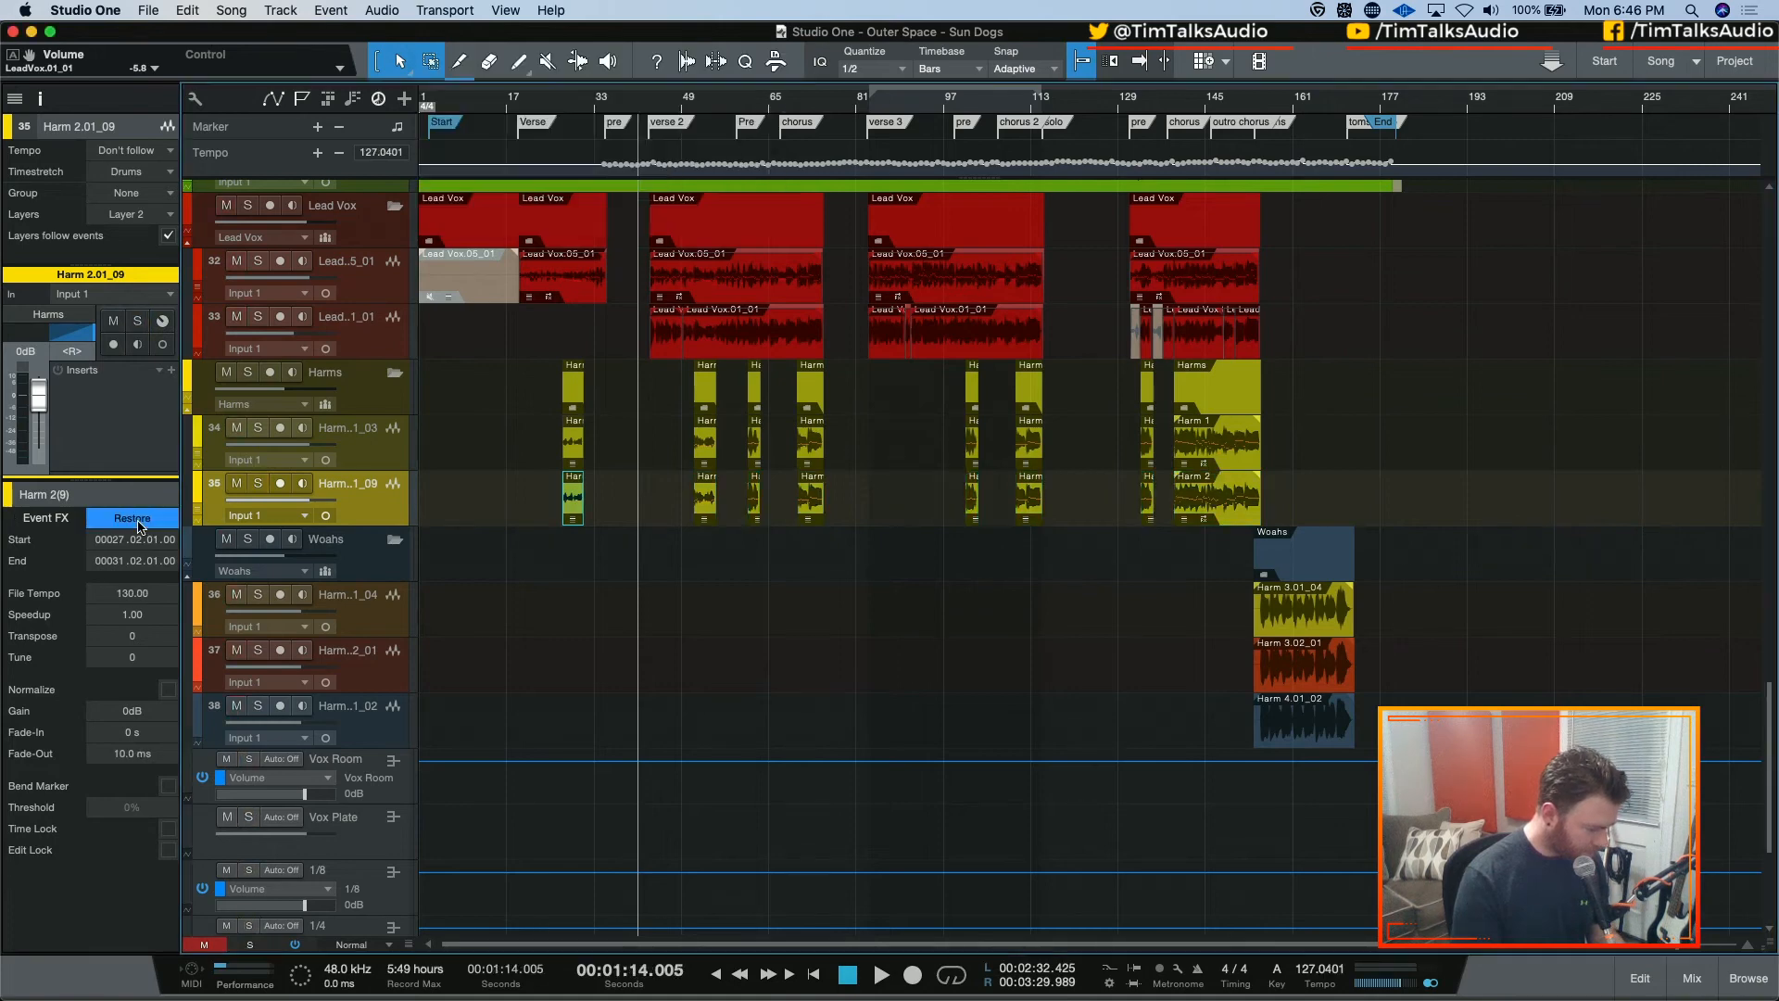
Step through individual events on the two harmony tracks to check which ones have their Event FX rendered
key(Right)
key(Right)
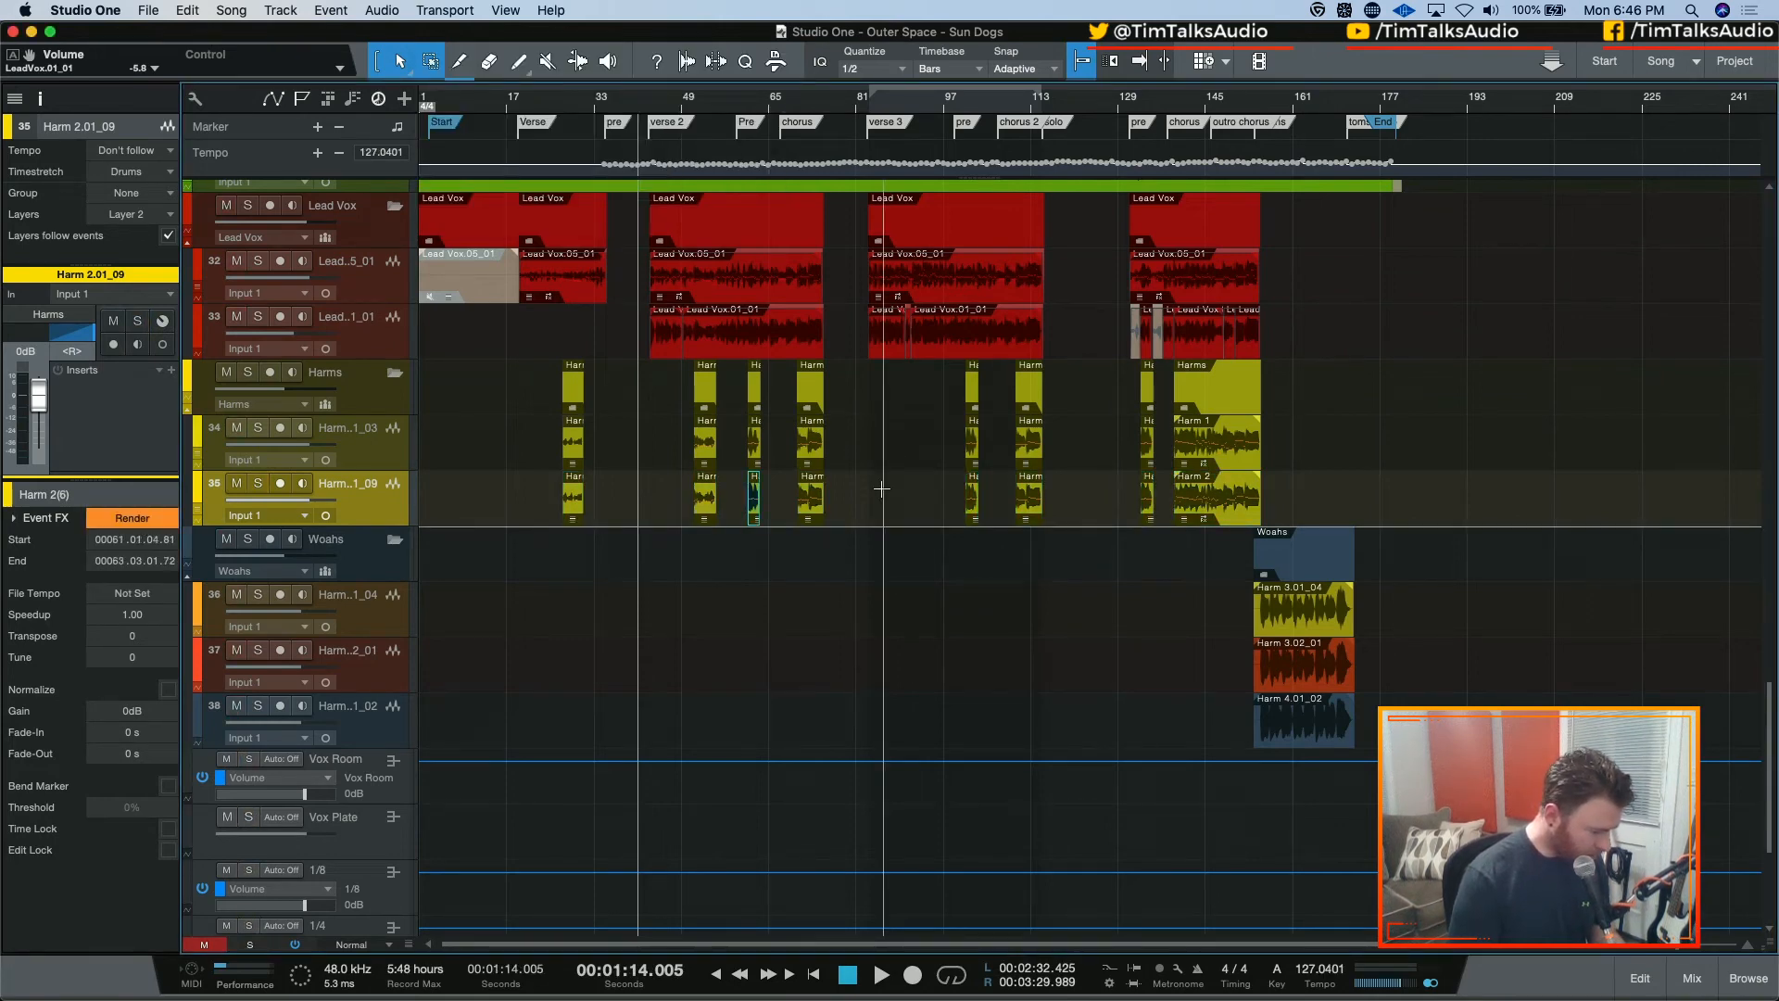
key(Up)
key(Right)
key(Down)
key(Left)
key(Left)
key(Left)
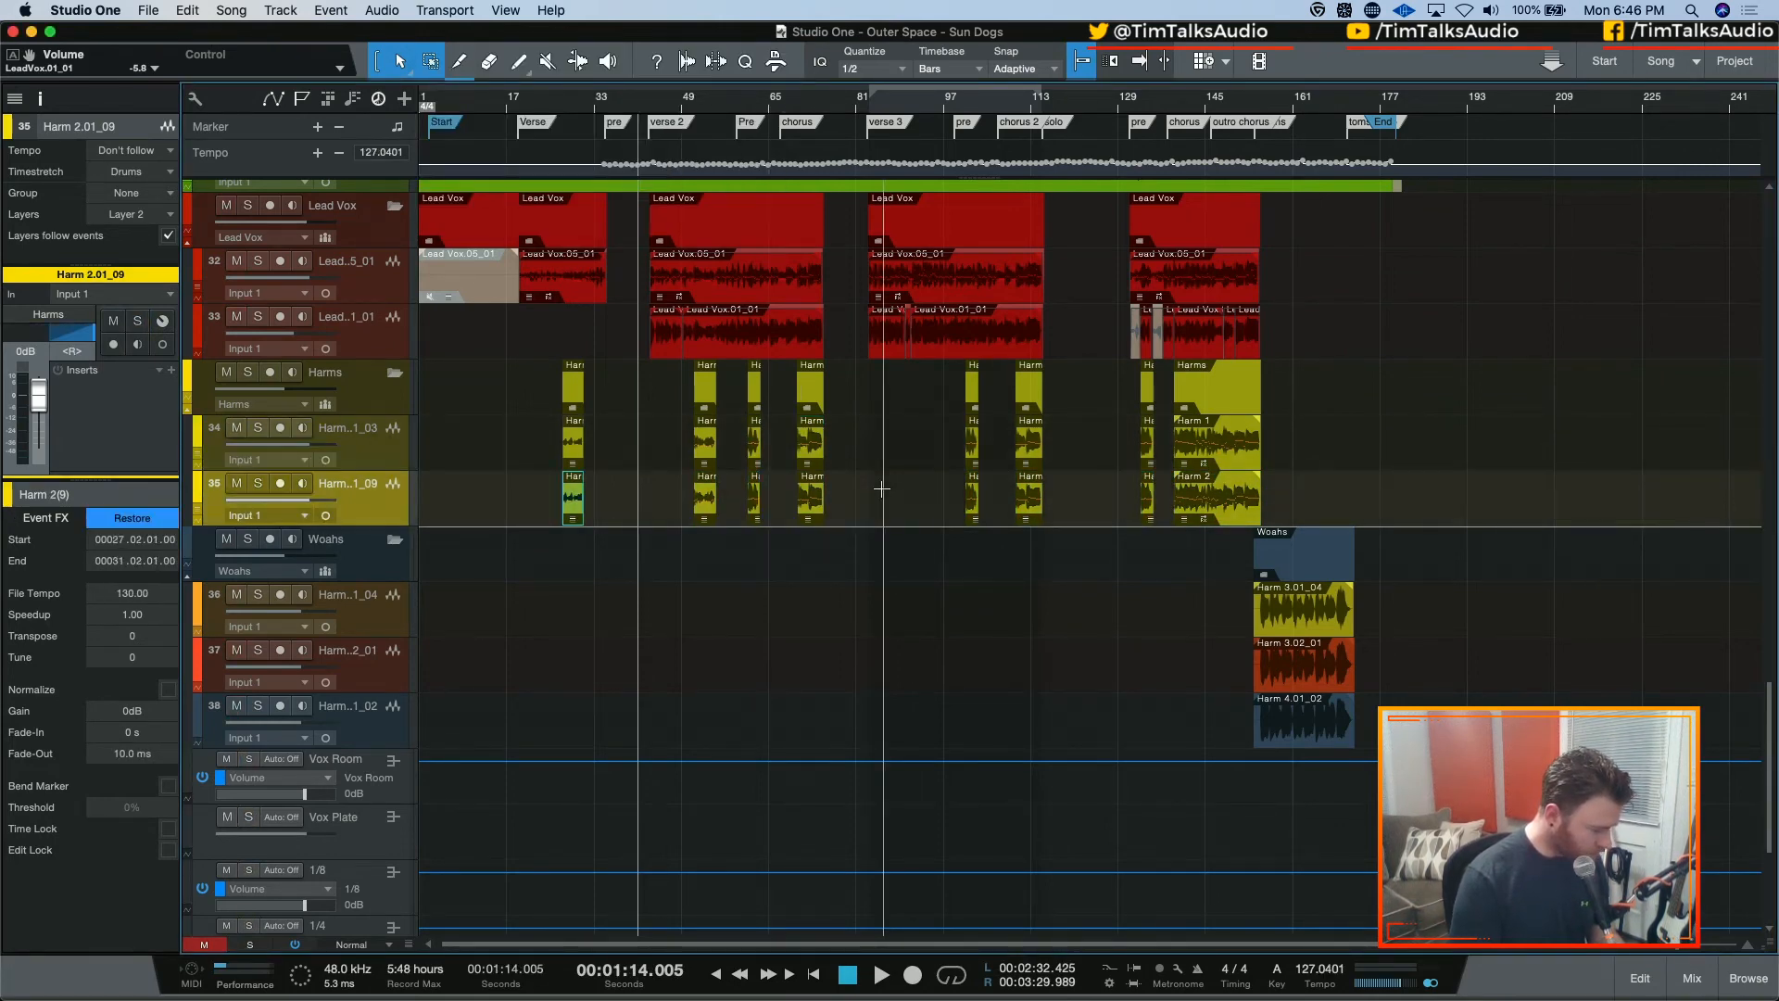
key(Up)
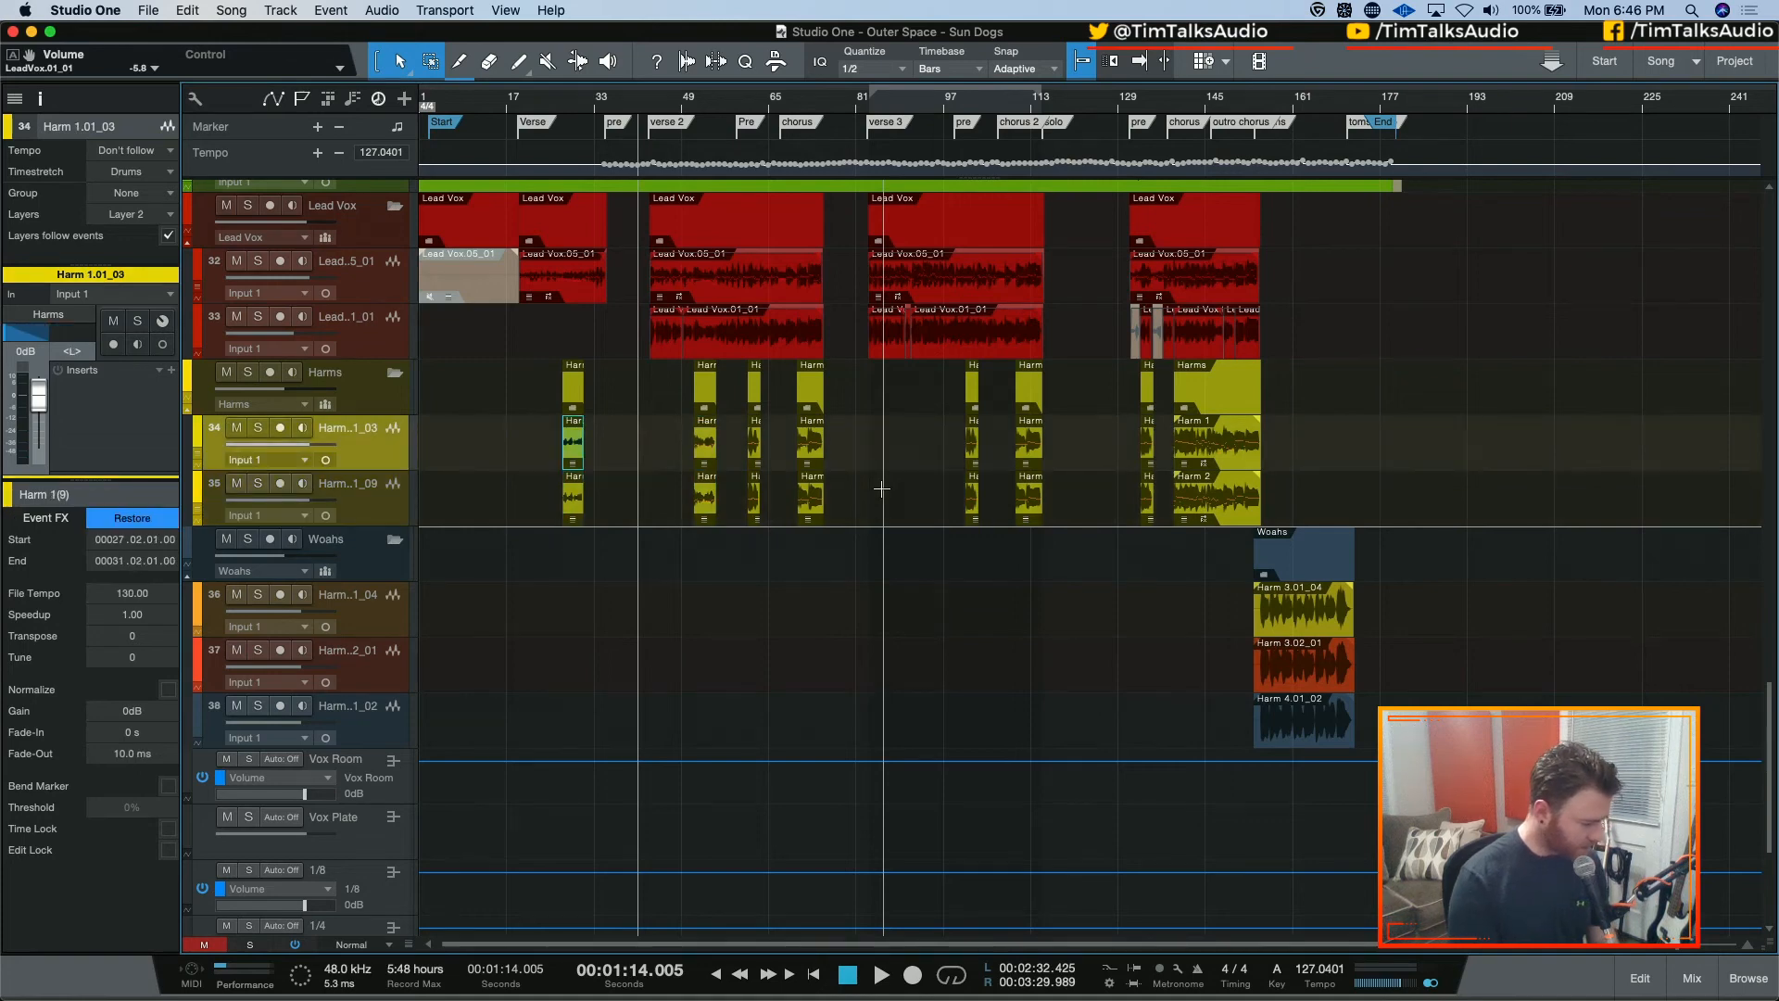
key(Down)
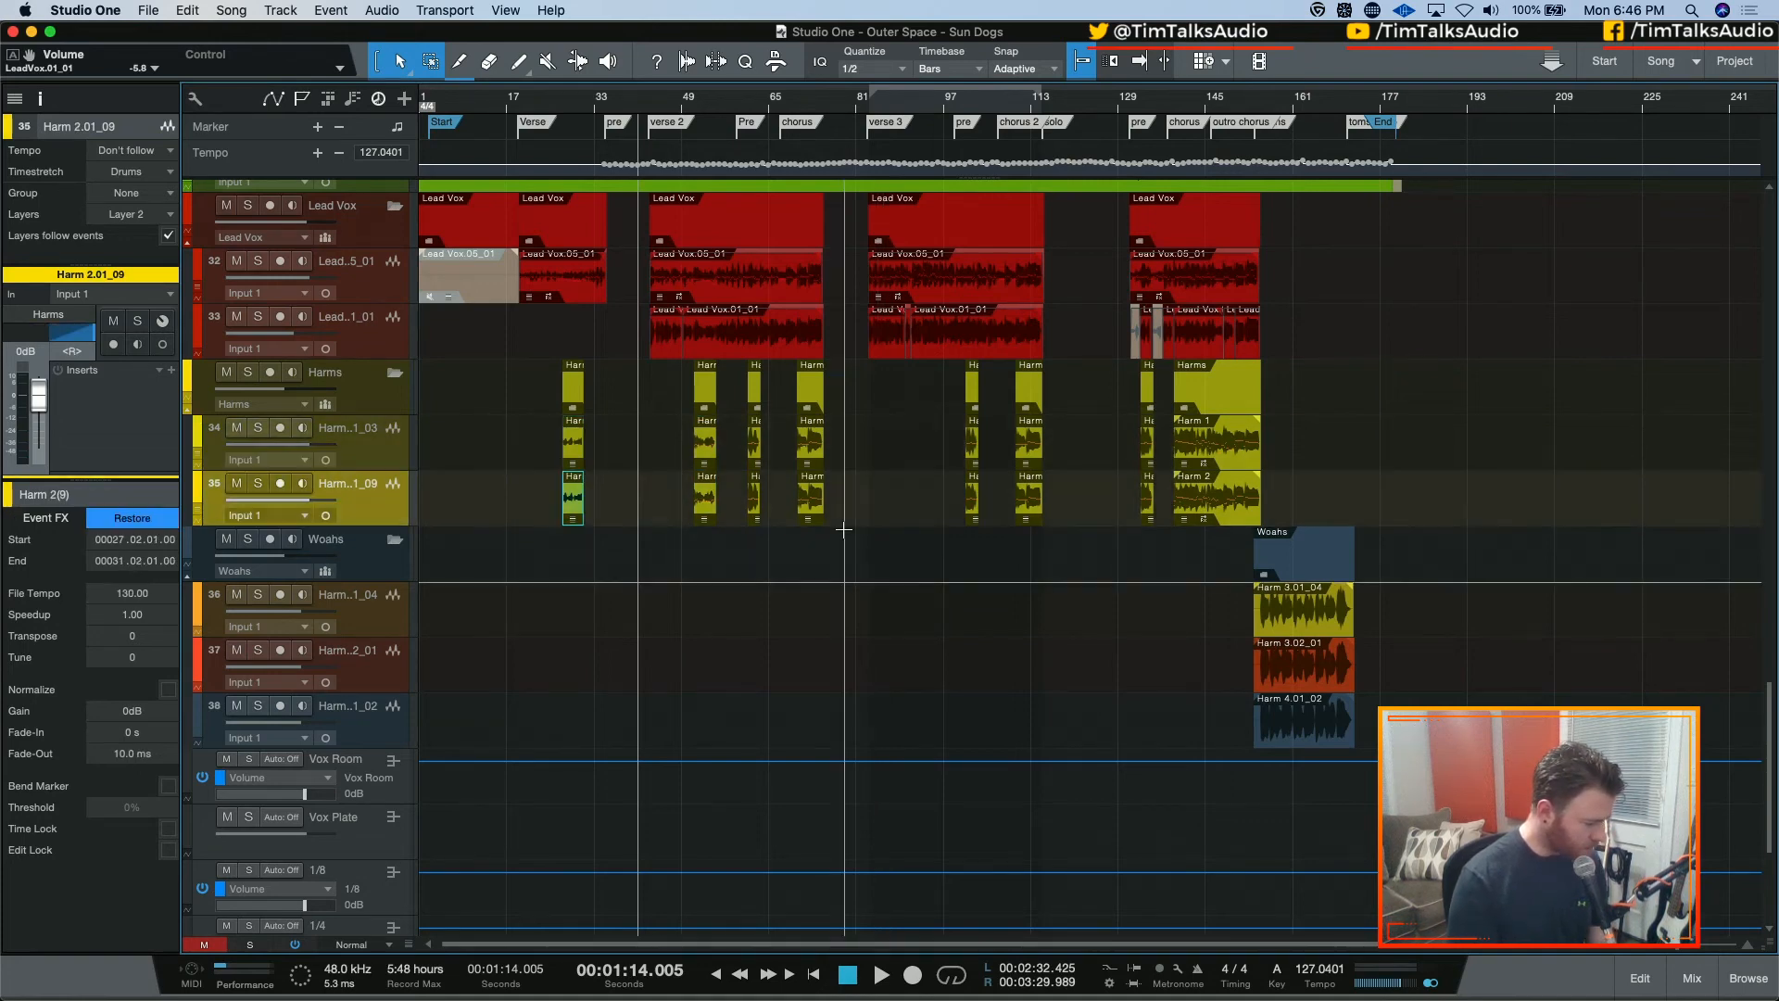
Render the Event FX of the Harm 1 and Harm 2 events near bars 51 and 61, one event at a time
key(Right)
key(Up)
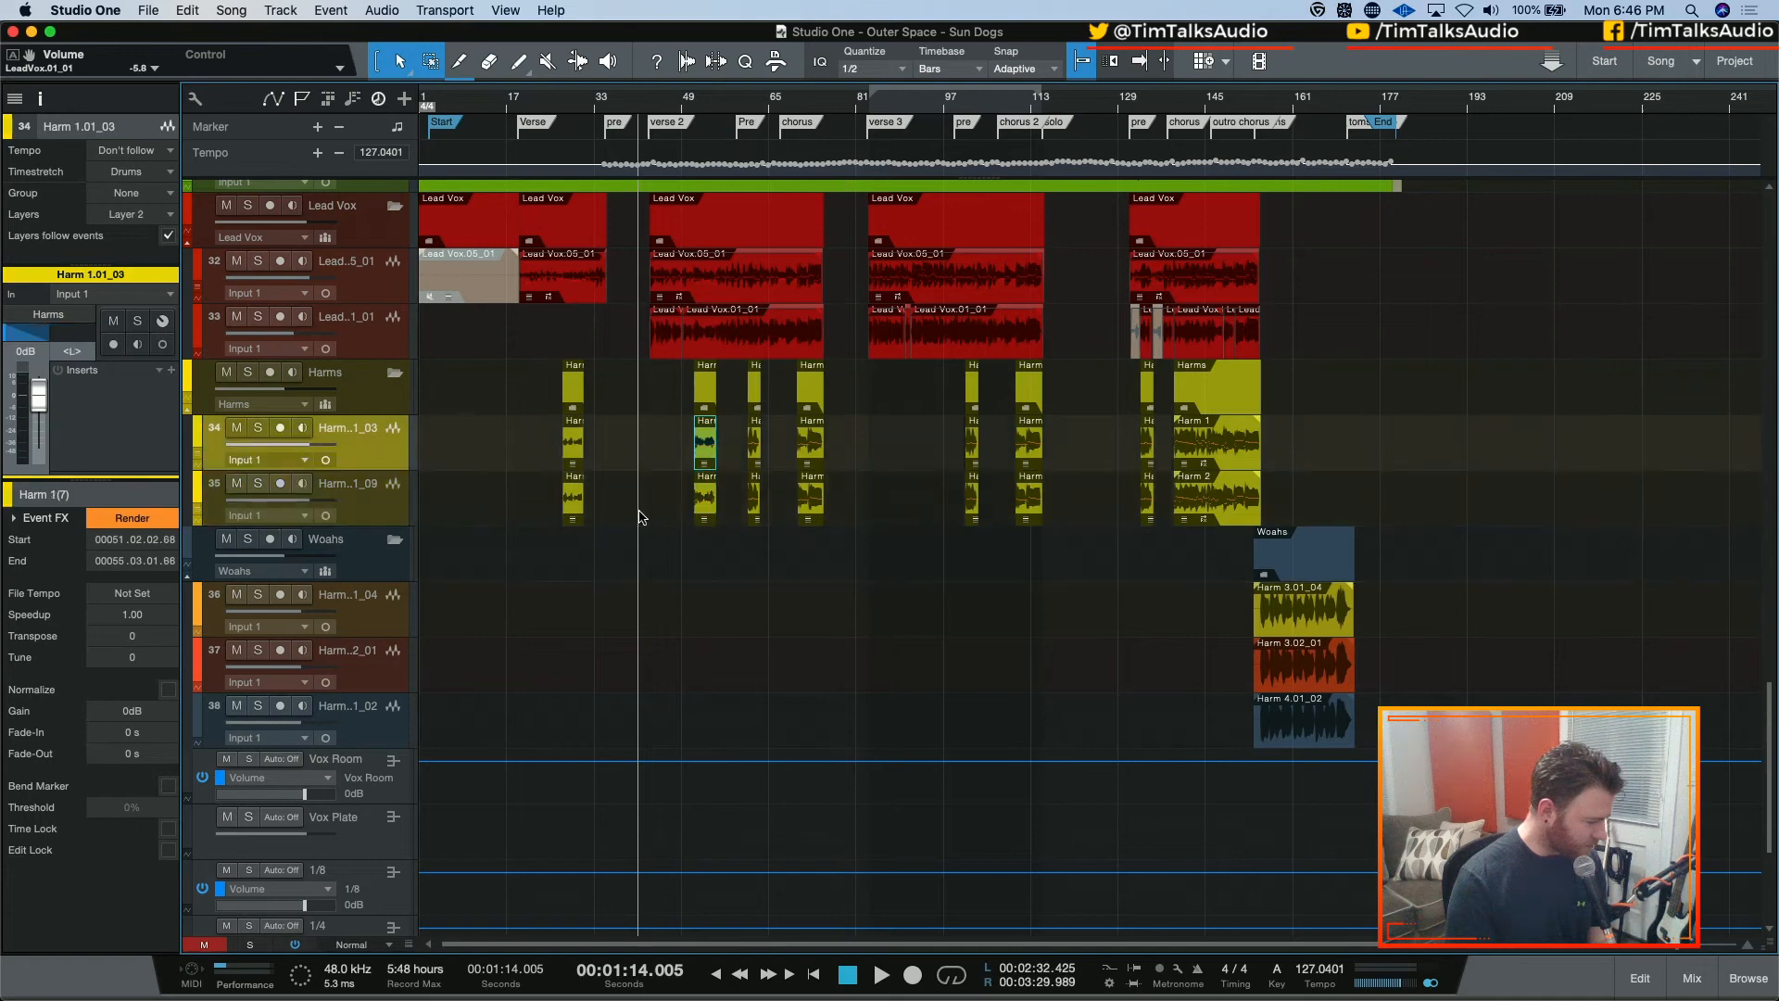
click(153, 524)
key(Down)
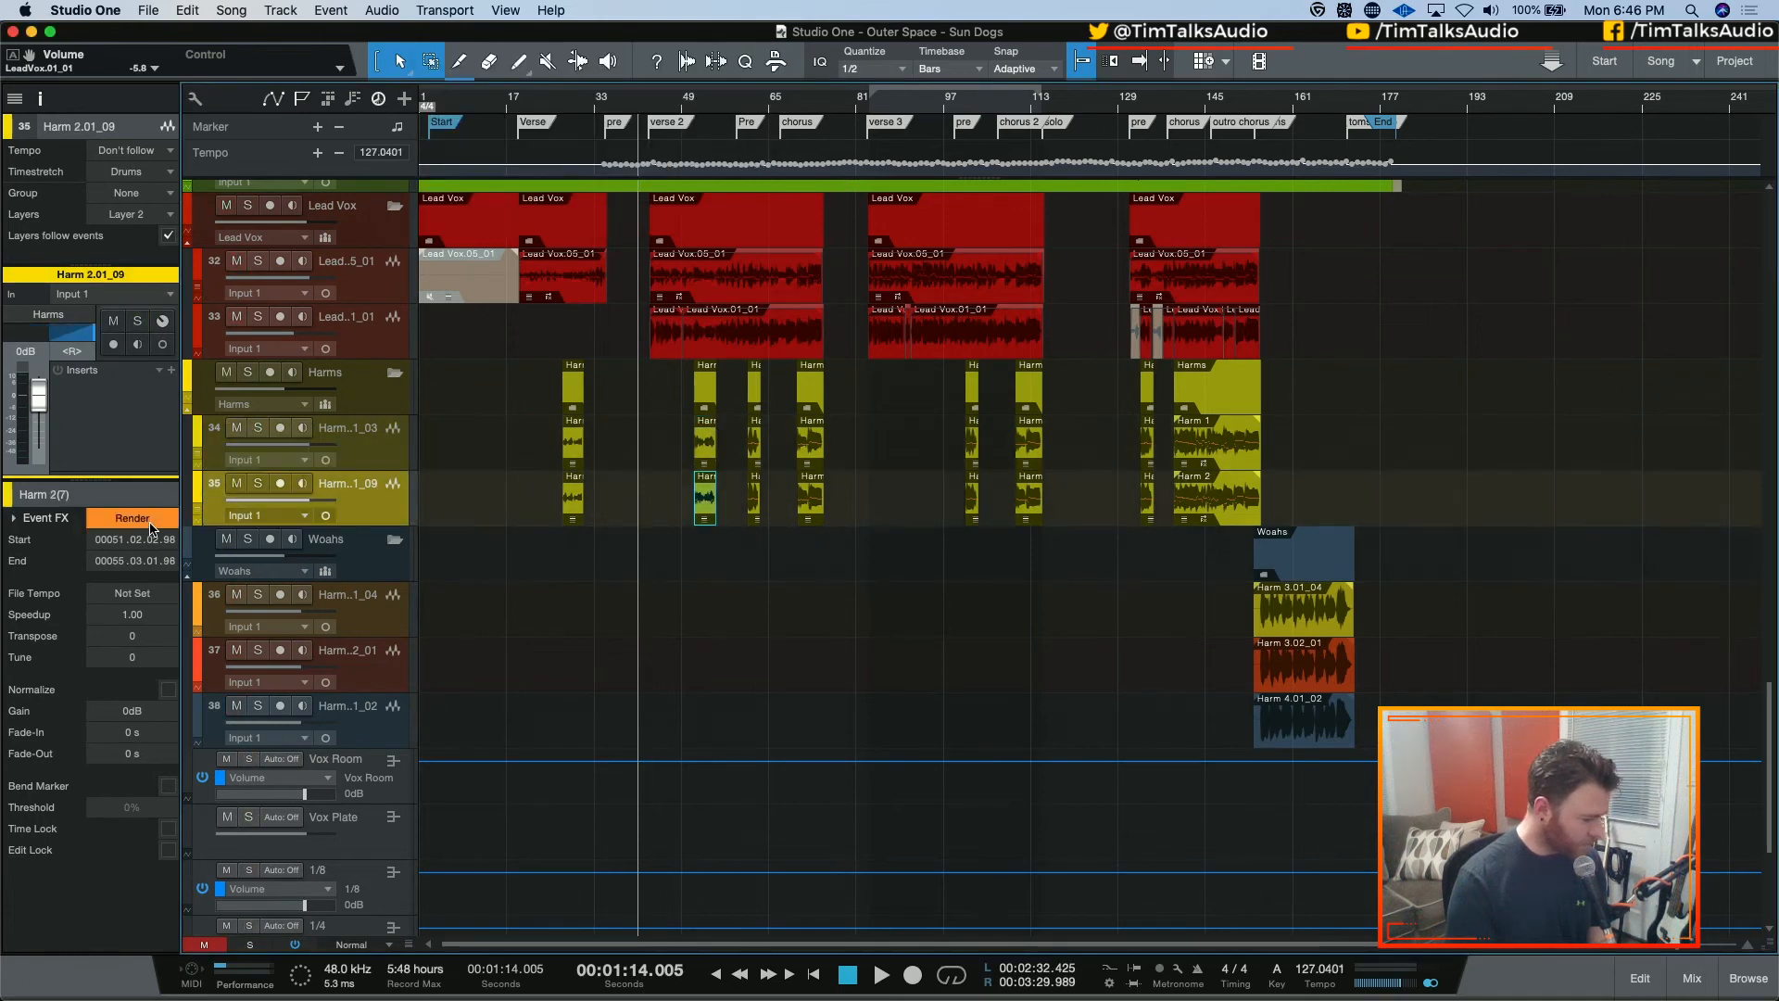
click(152, 526)
key(Right)
key(Up)
click(152, 525)
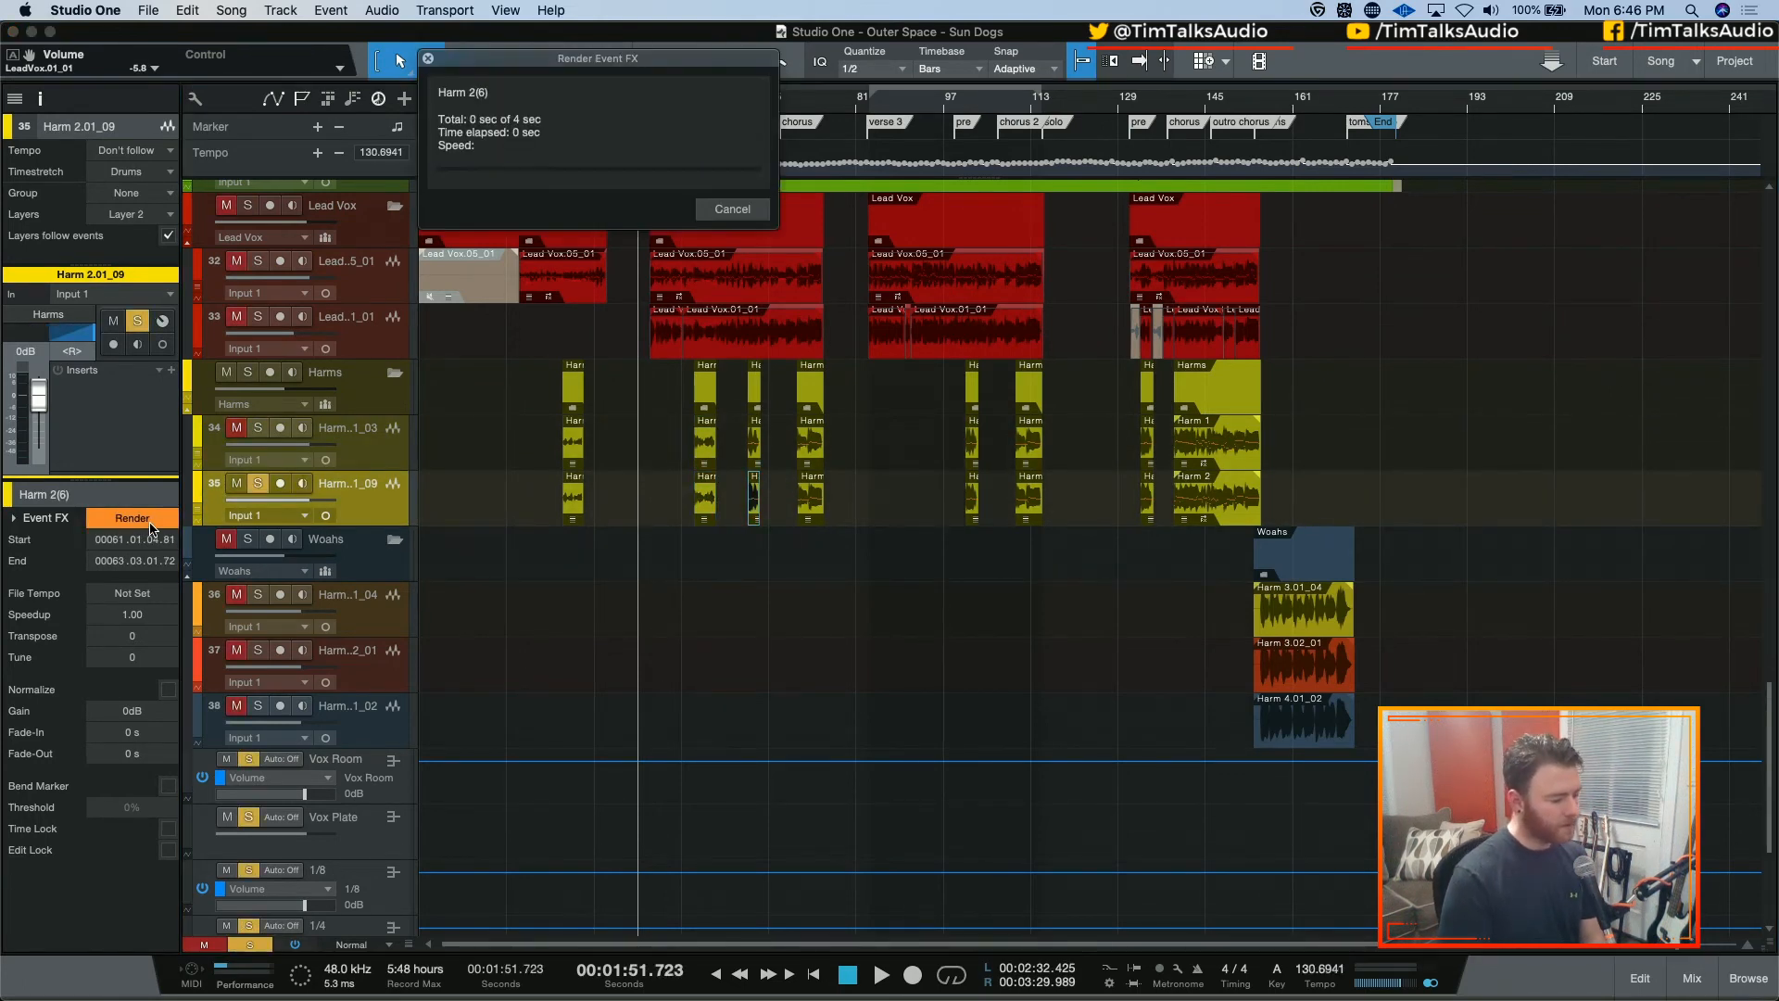
click(152, 525)
Render the Event FX of the remaining Harm 1 and Harm 2 events, from bar 70 through the last ones at bar 139
key(Right)
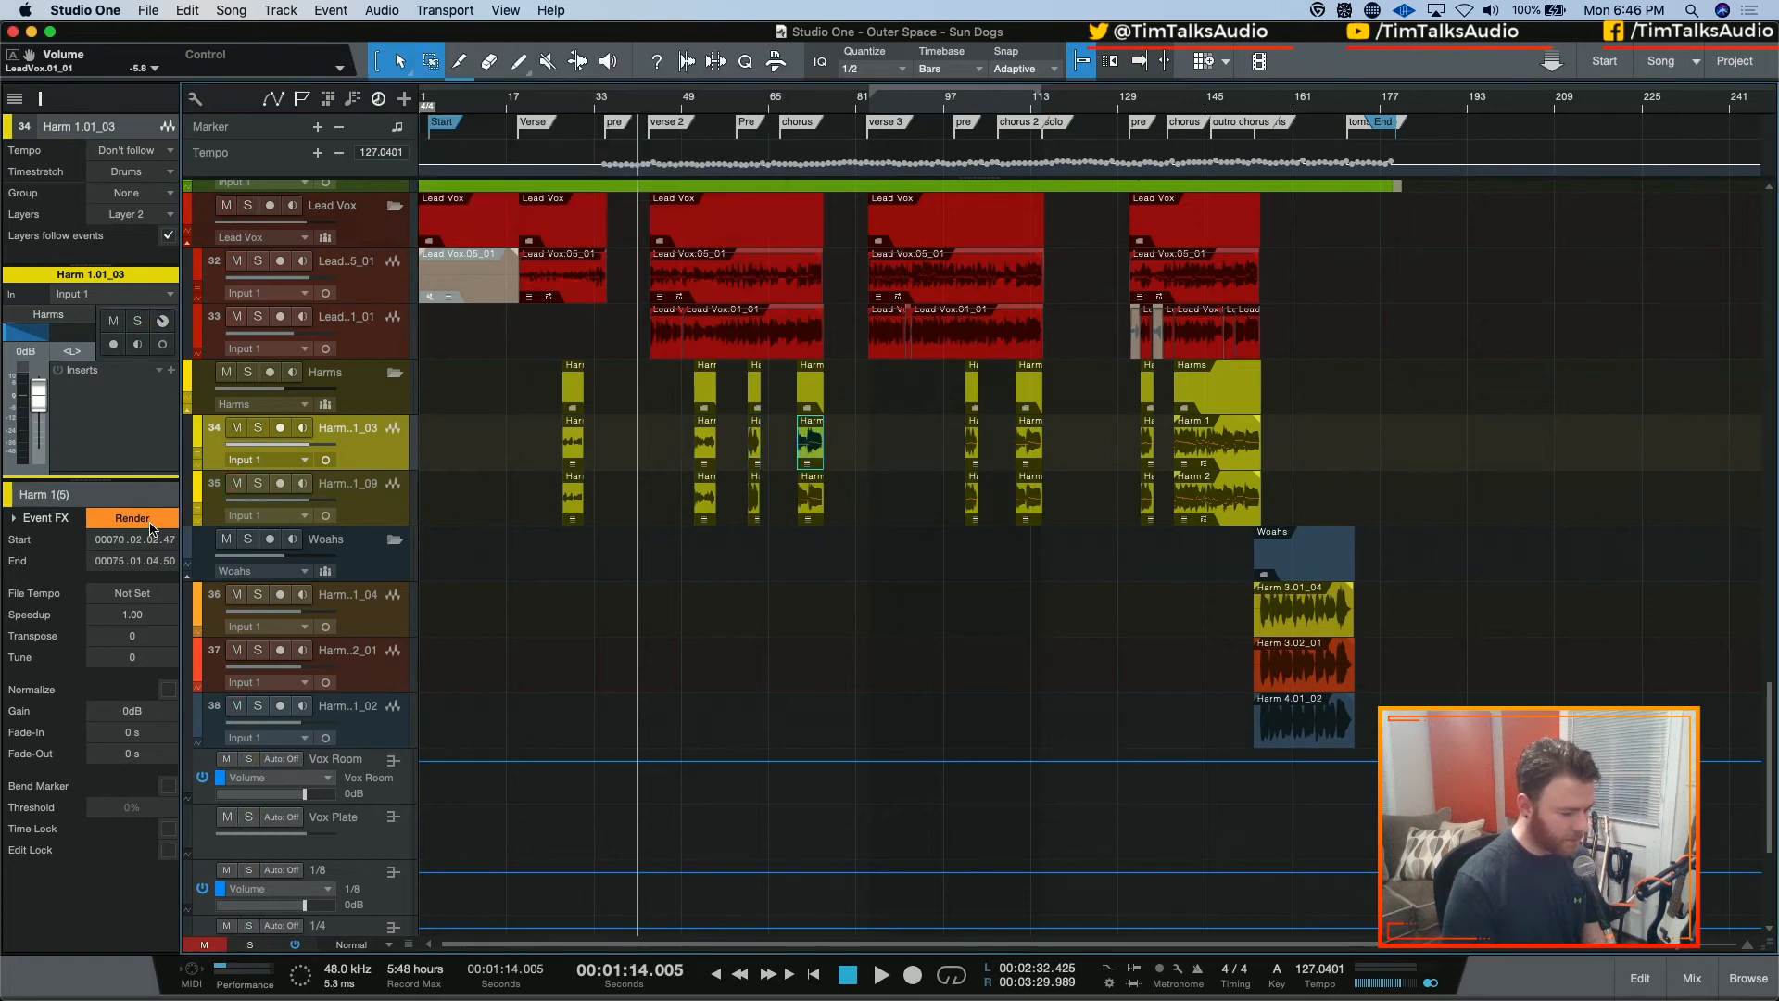
click(152, 525)
key(Down)
key(Right)
click(152, 525)
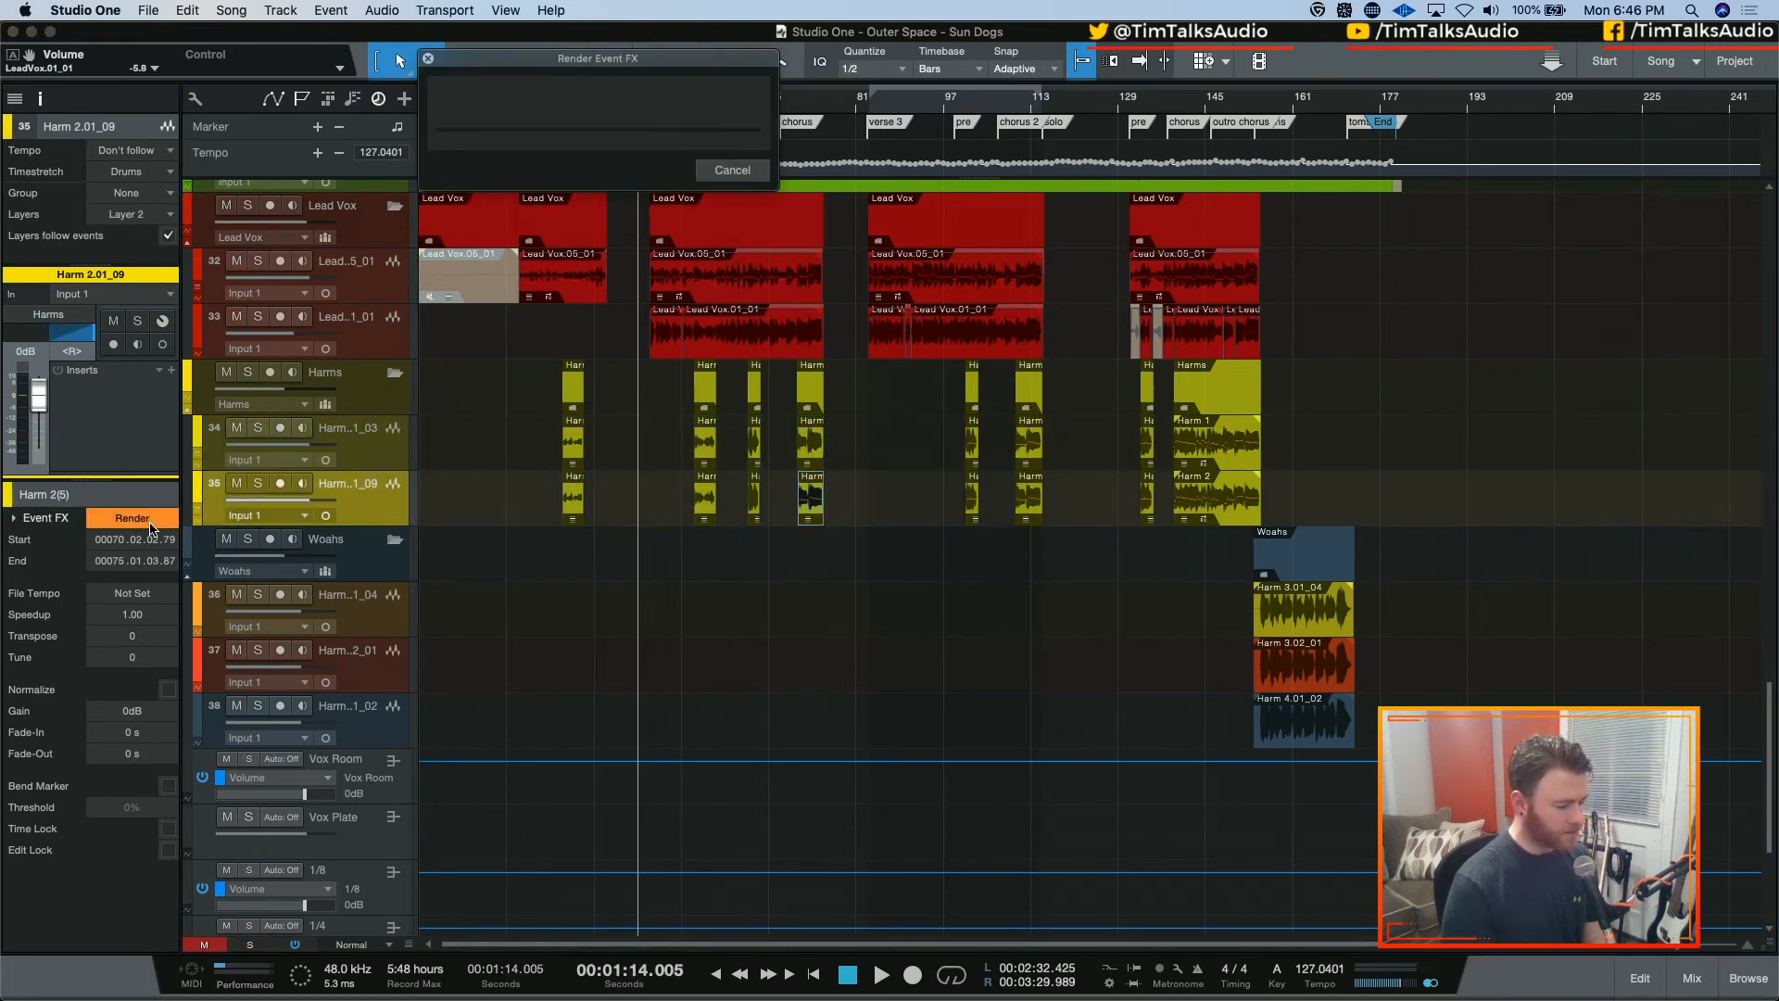
click(152, 525)
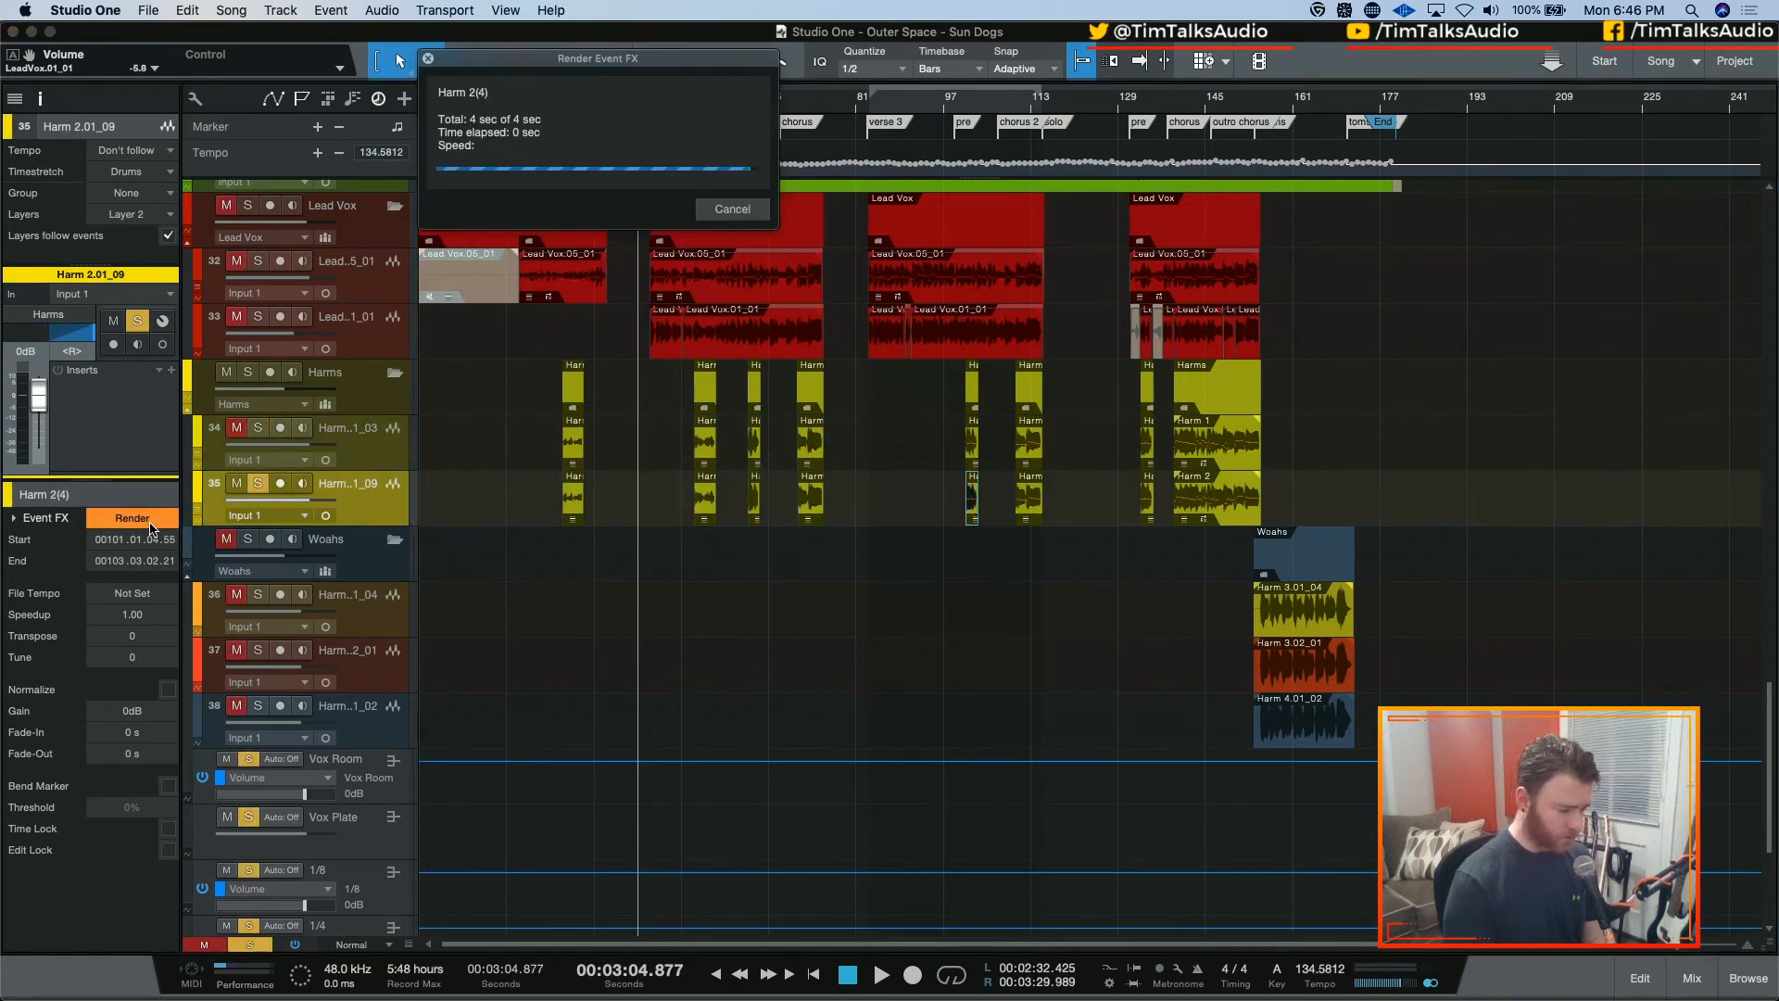
key(Up)
click(152, 525)
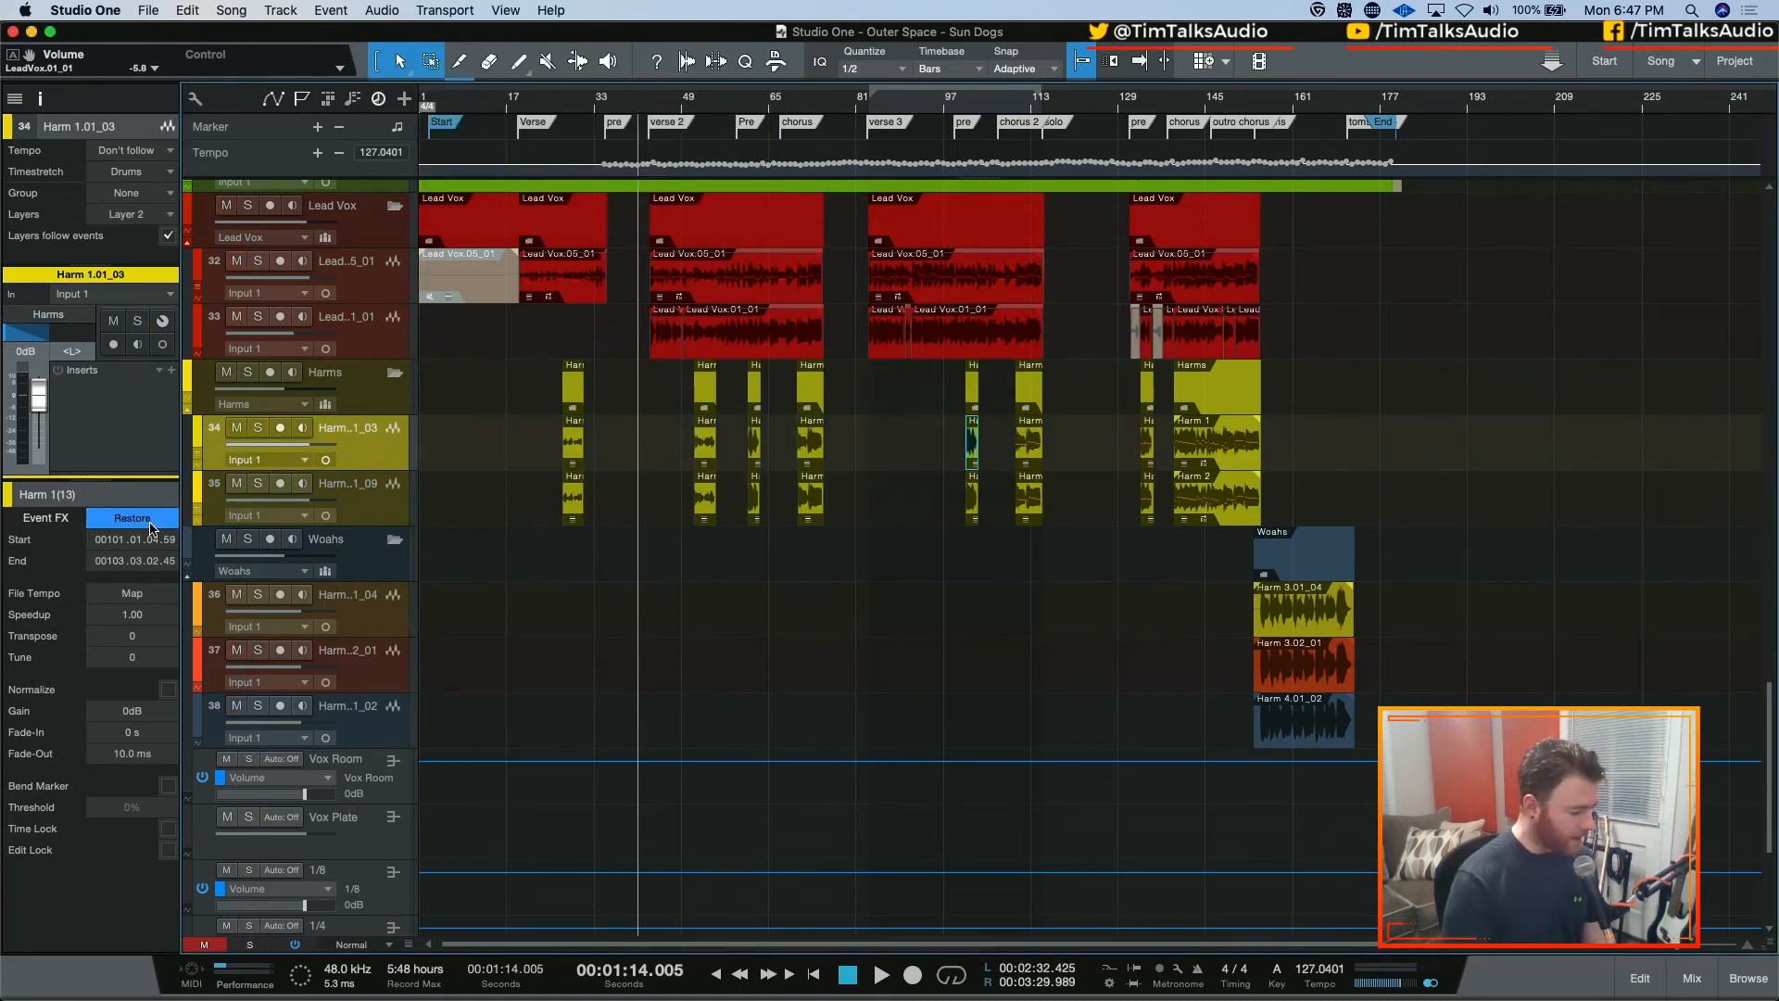
key(Right)
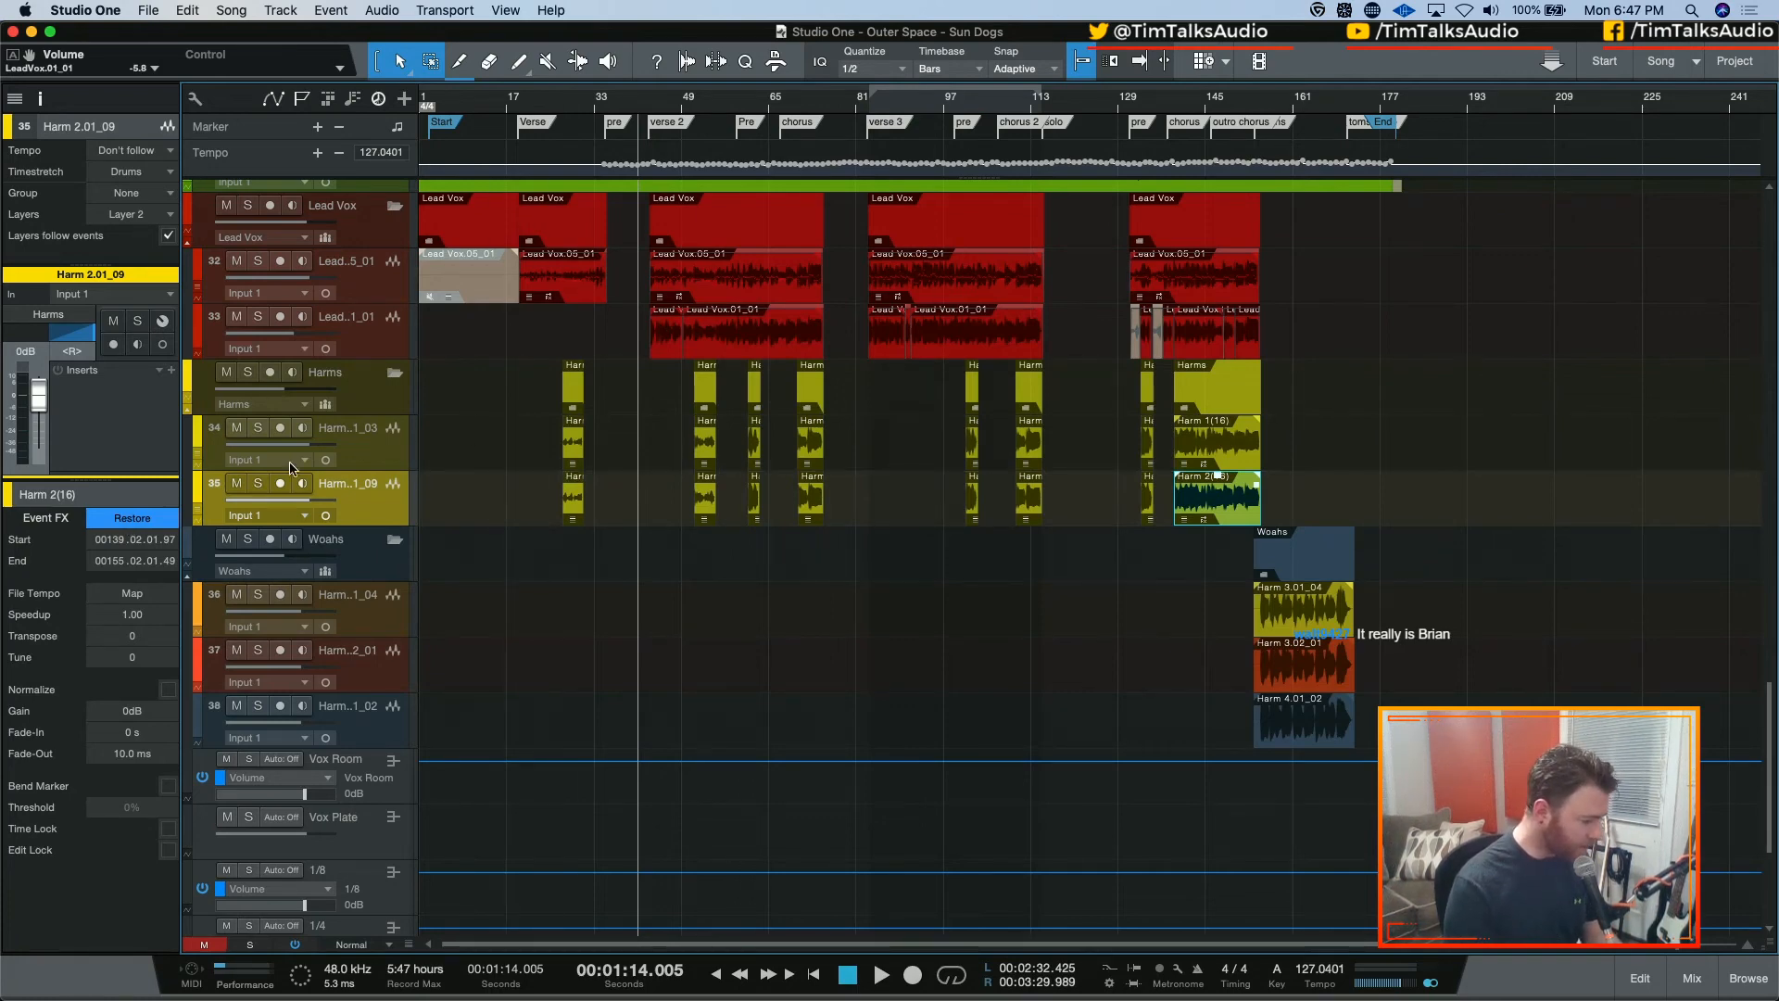
Expand the Harm 1.01_03 track's layers to check the backup layer and collapse them again
click(201, 457)
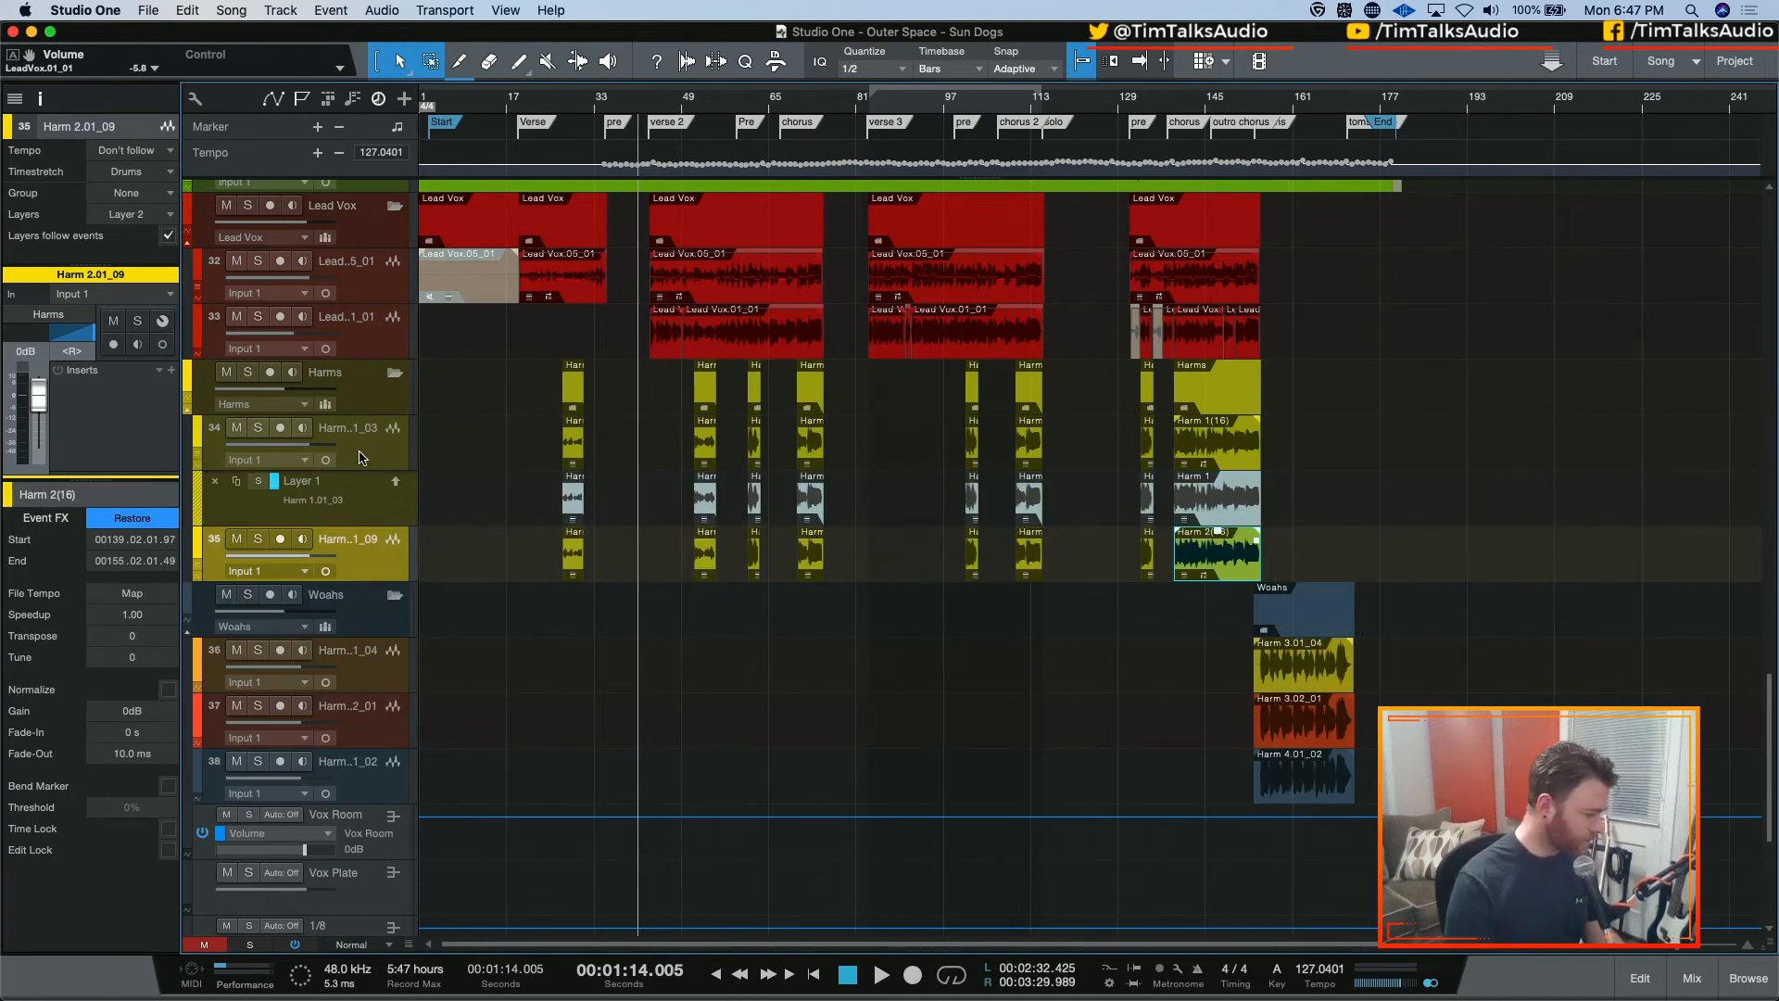
click(202, 457)
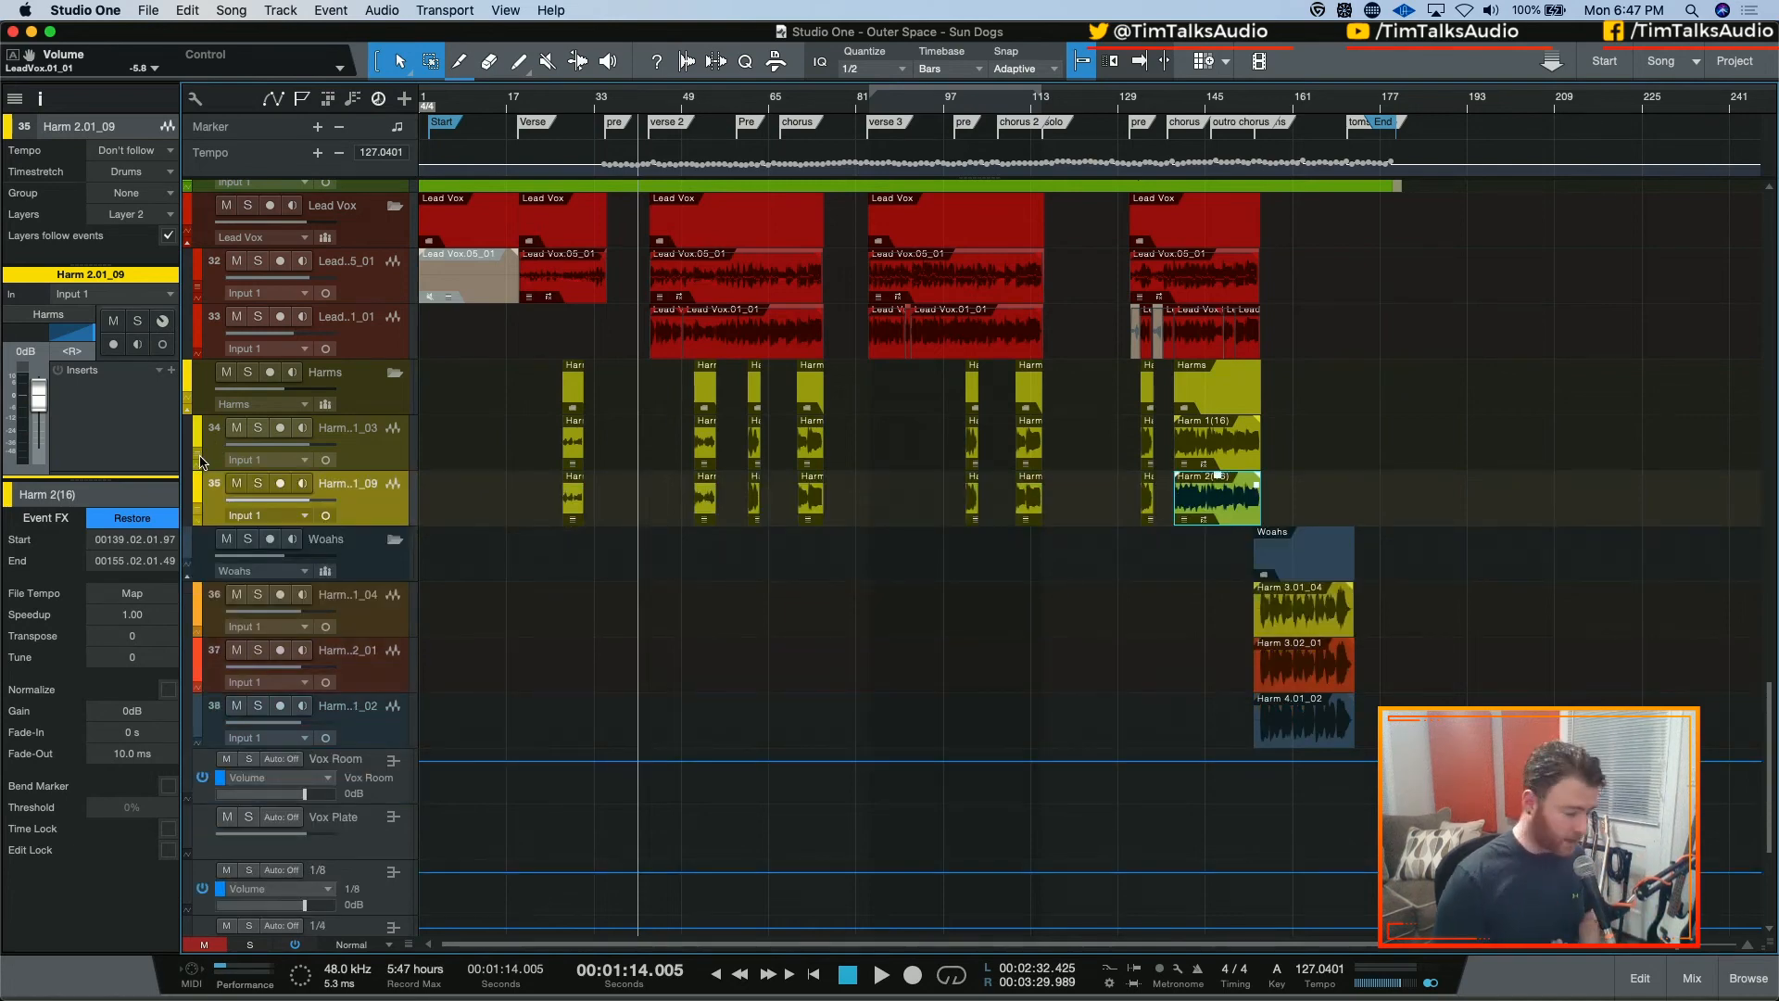
Open the Lead Vox.05_01 event that starts at the Verse marker in the Melodyne editor
click(559, 273)
key(l)
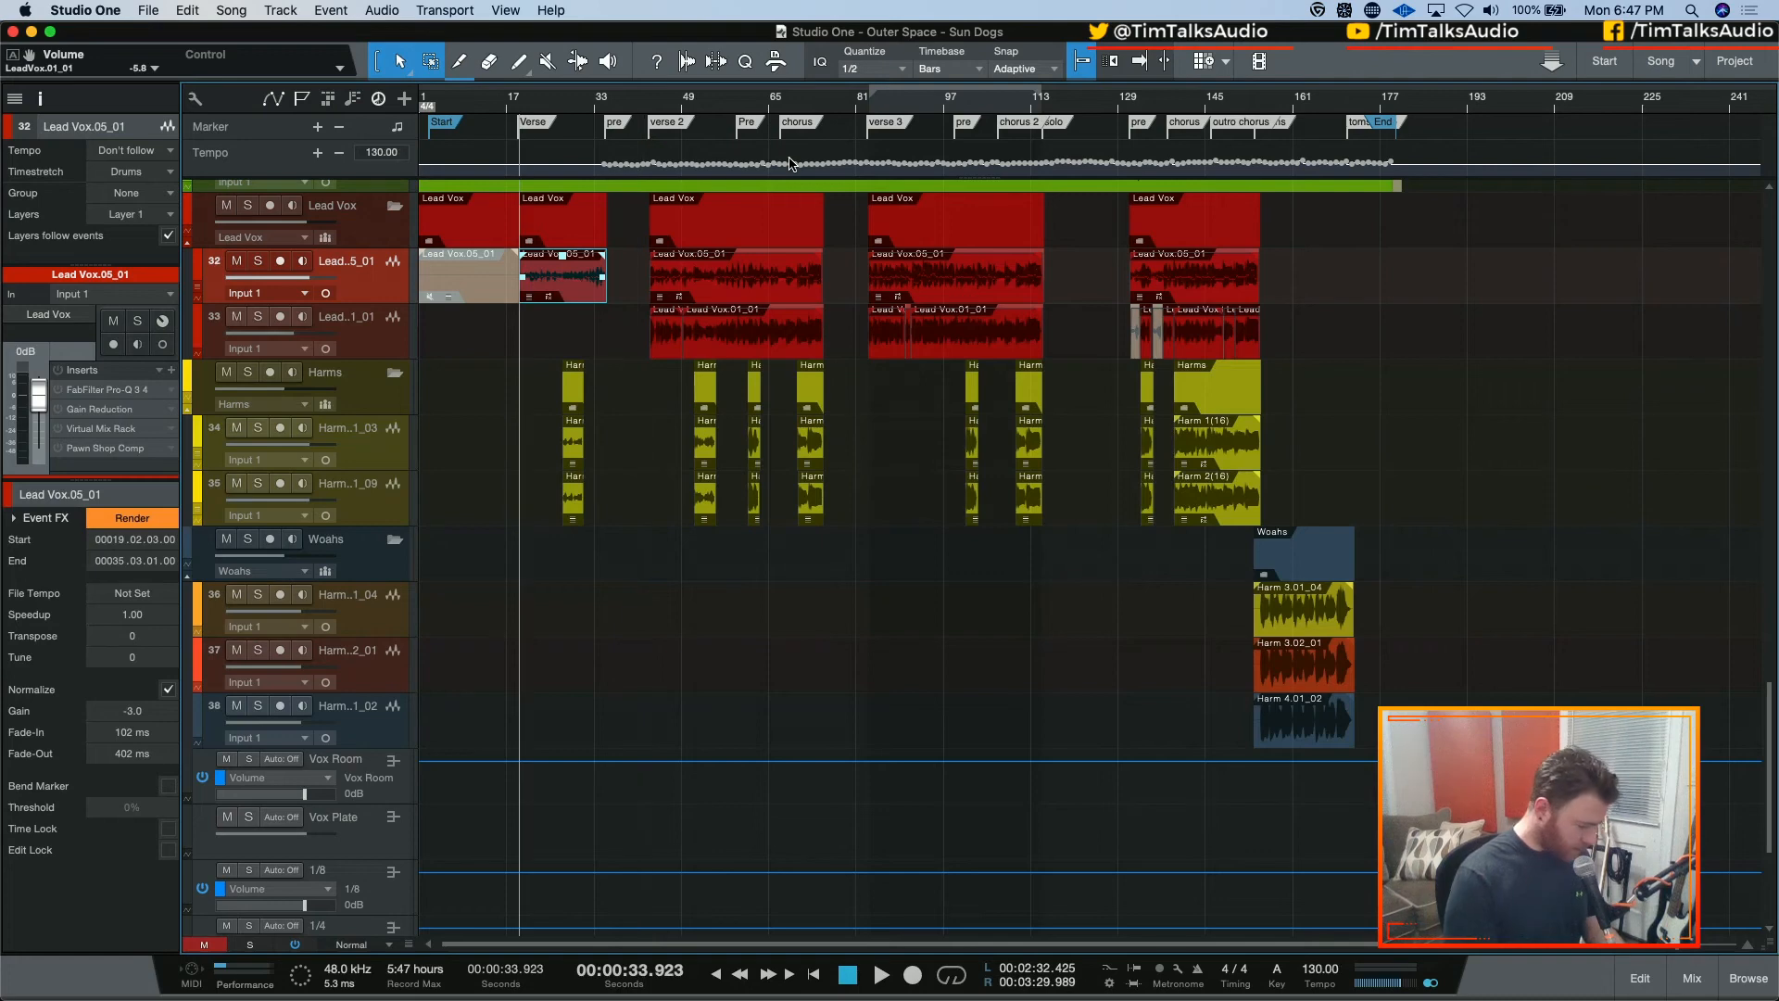
key(z)
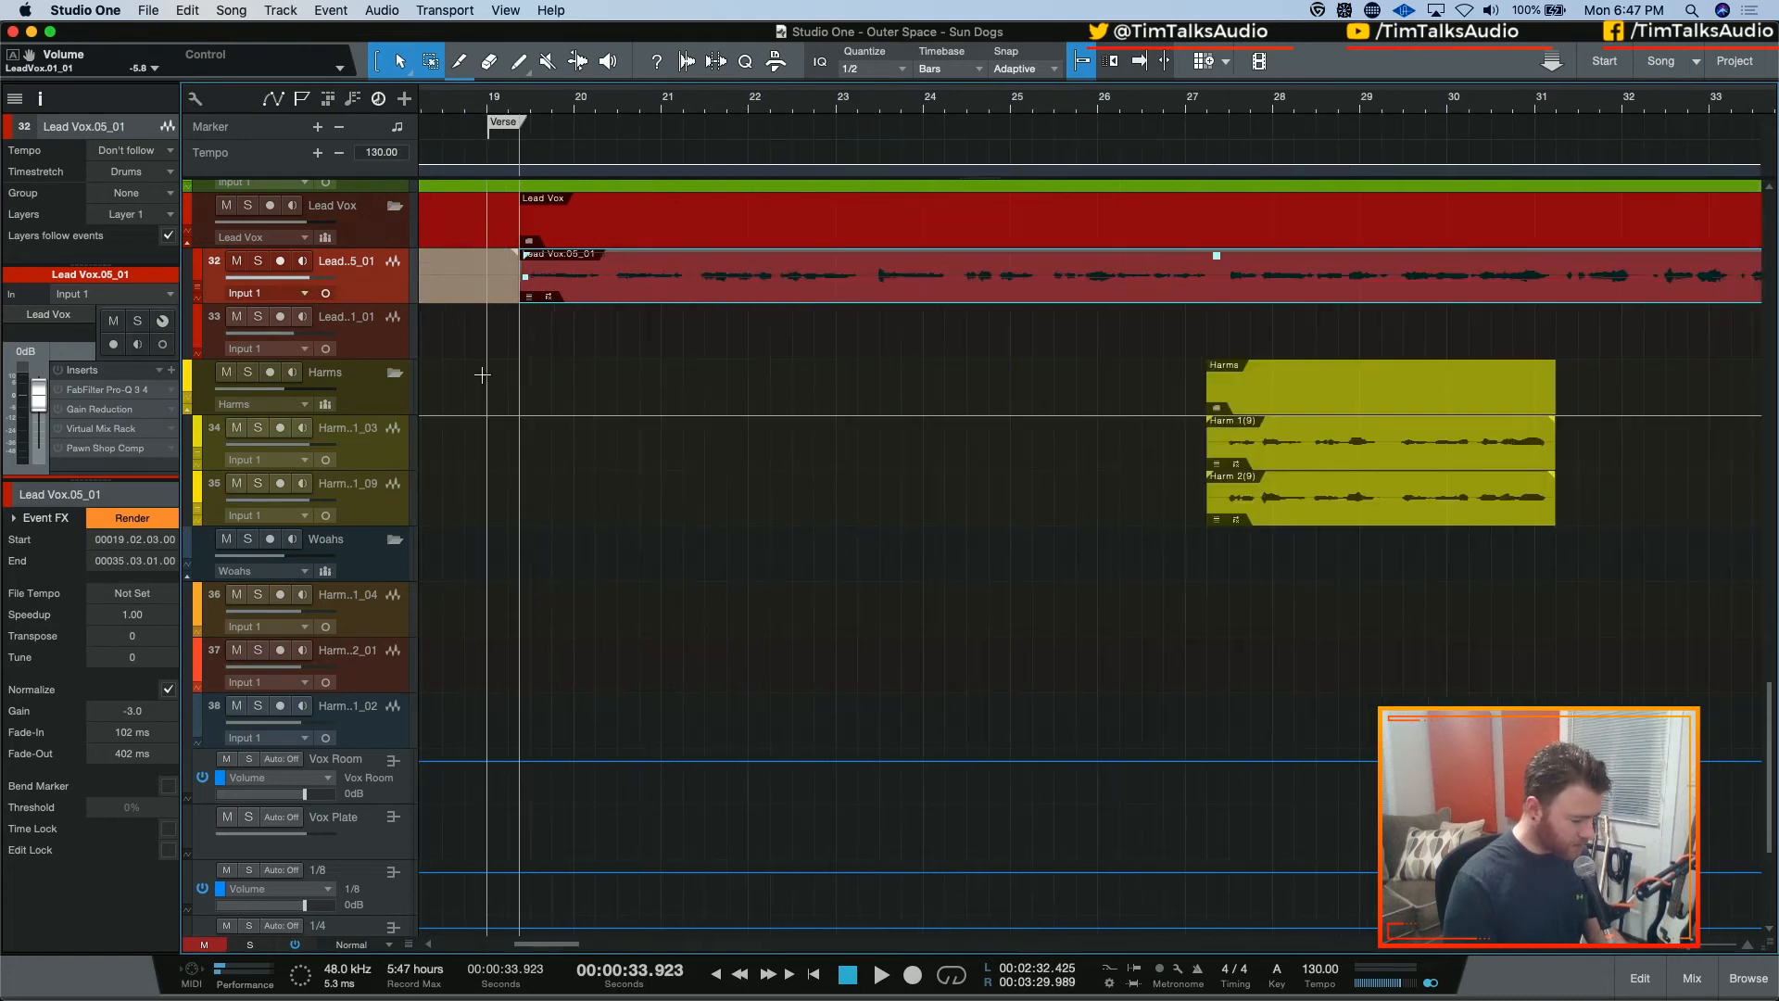
key(w)
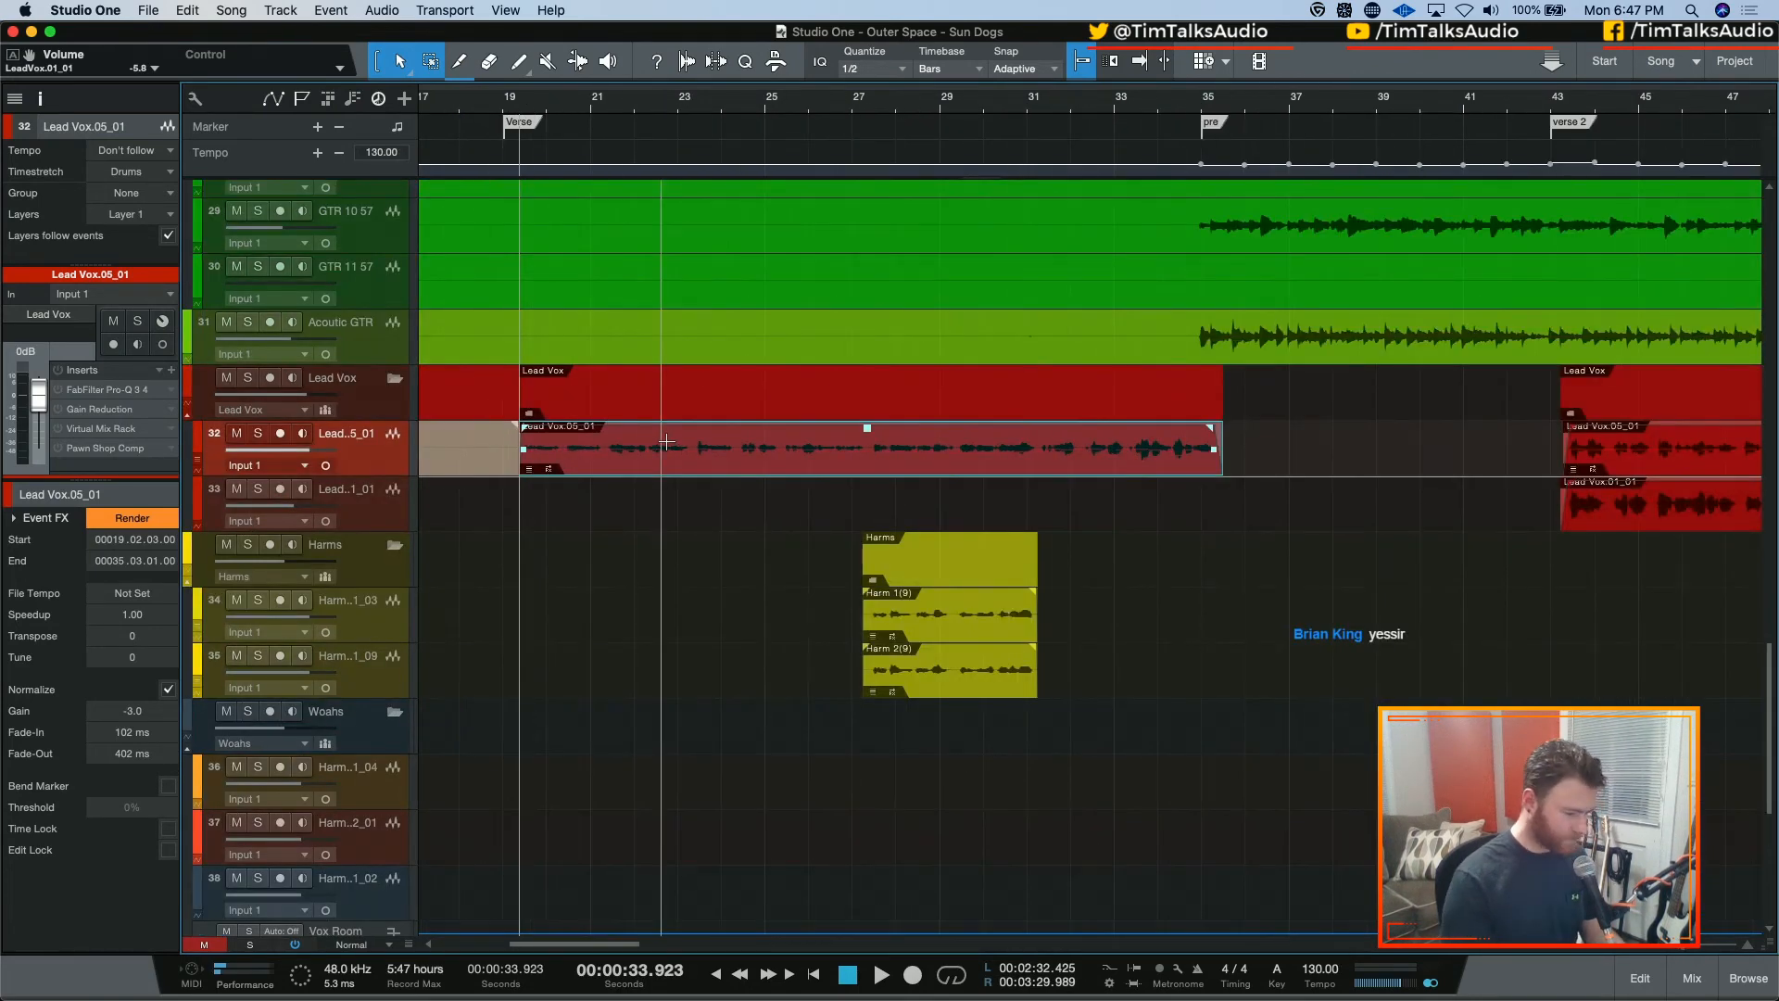
double_click(666, 442)
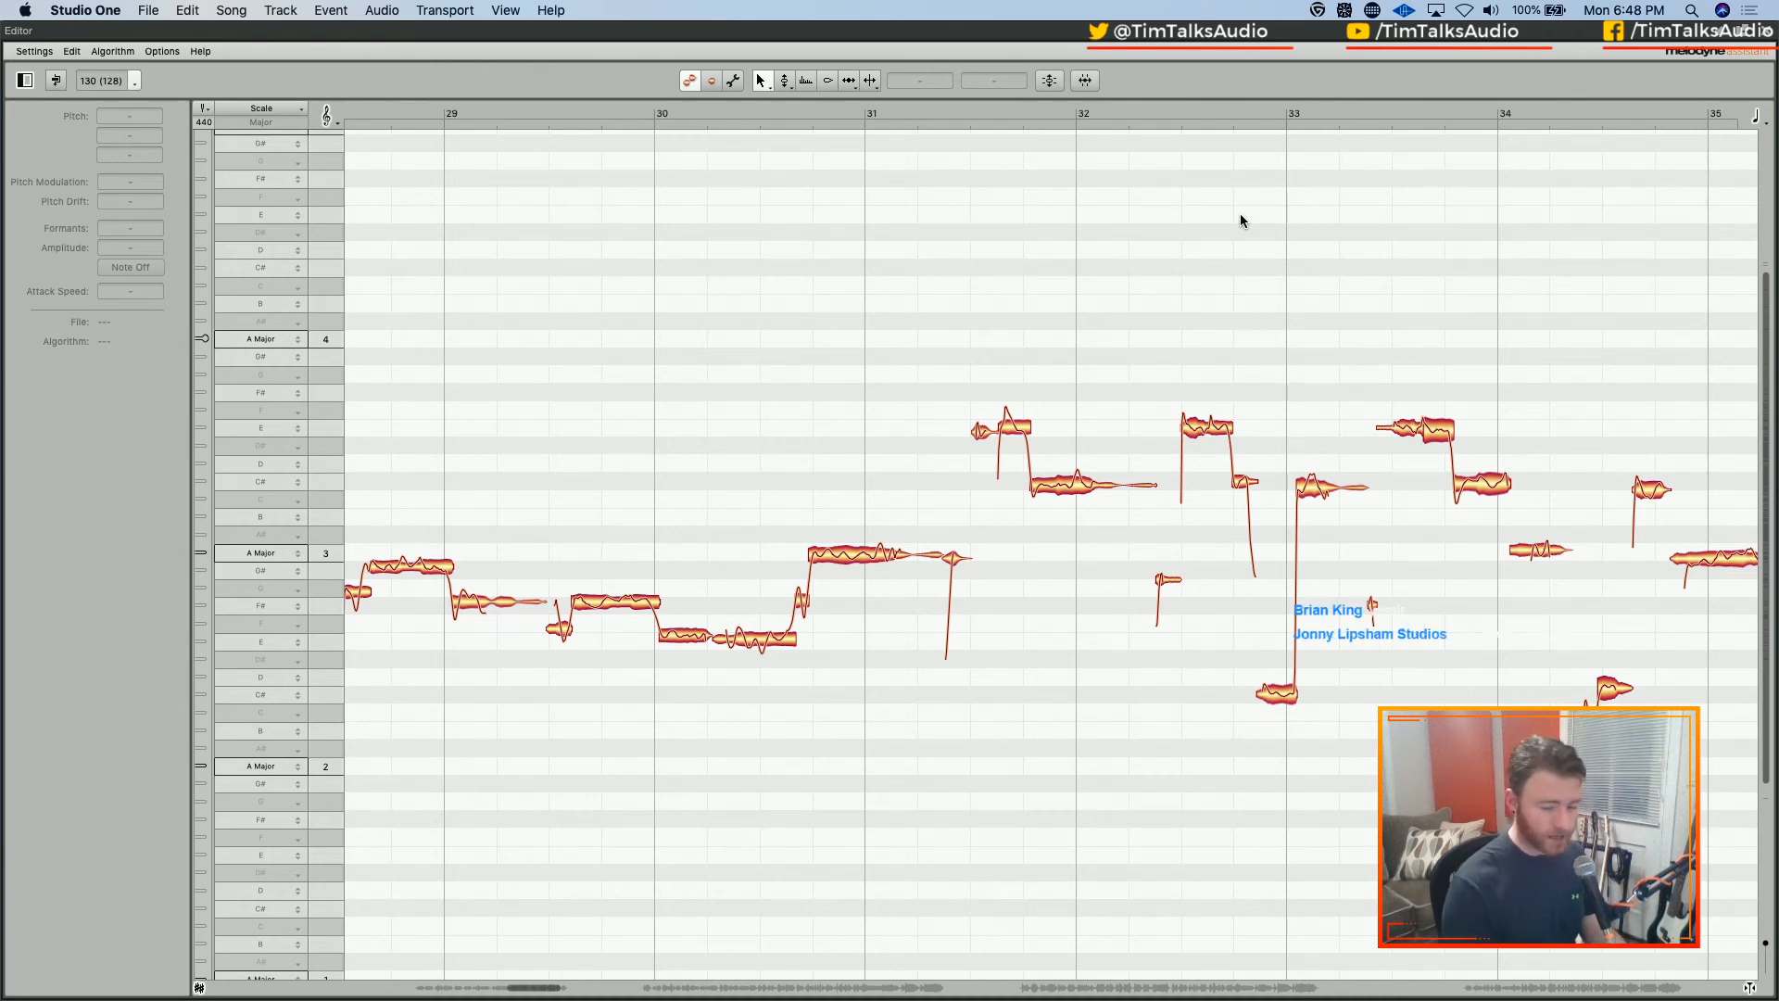
Look over the lead vocal's notes up to bar 35 in Melodyne and play them back from bar 19
scroll(1158, 373, left, 10)
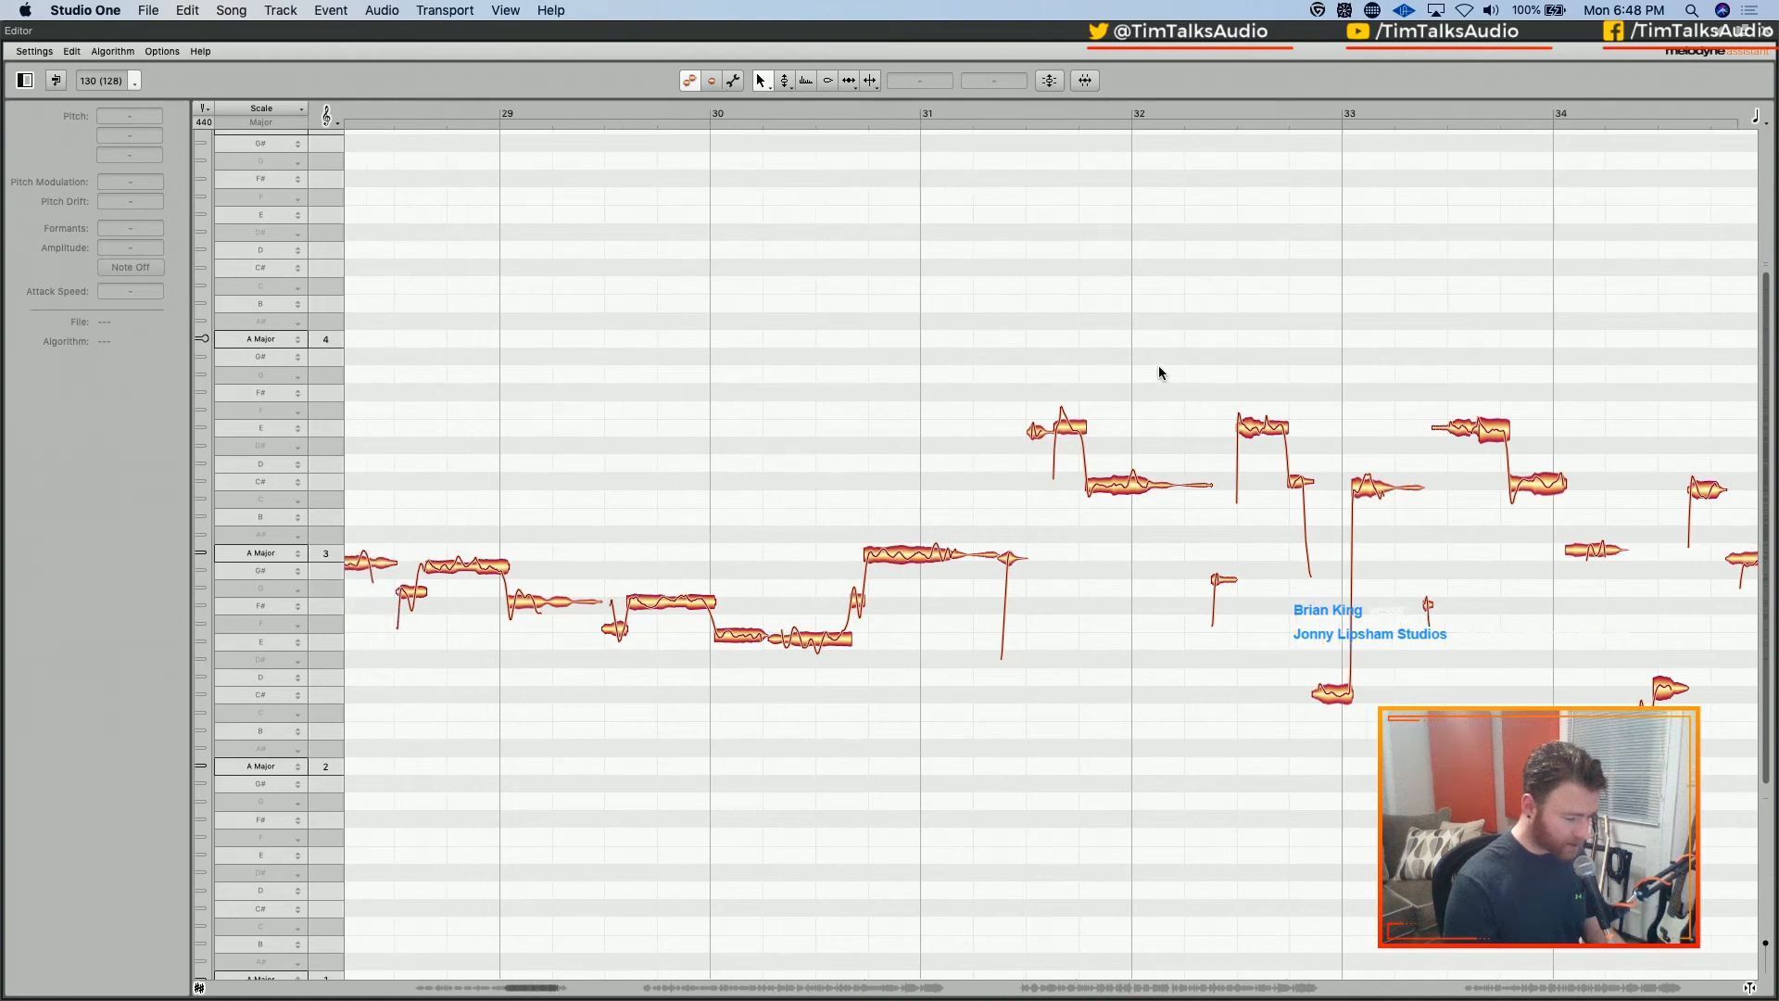
right_click(1075, 322)
click(1075, 360)
drag(1143, 338, 1050, 337)
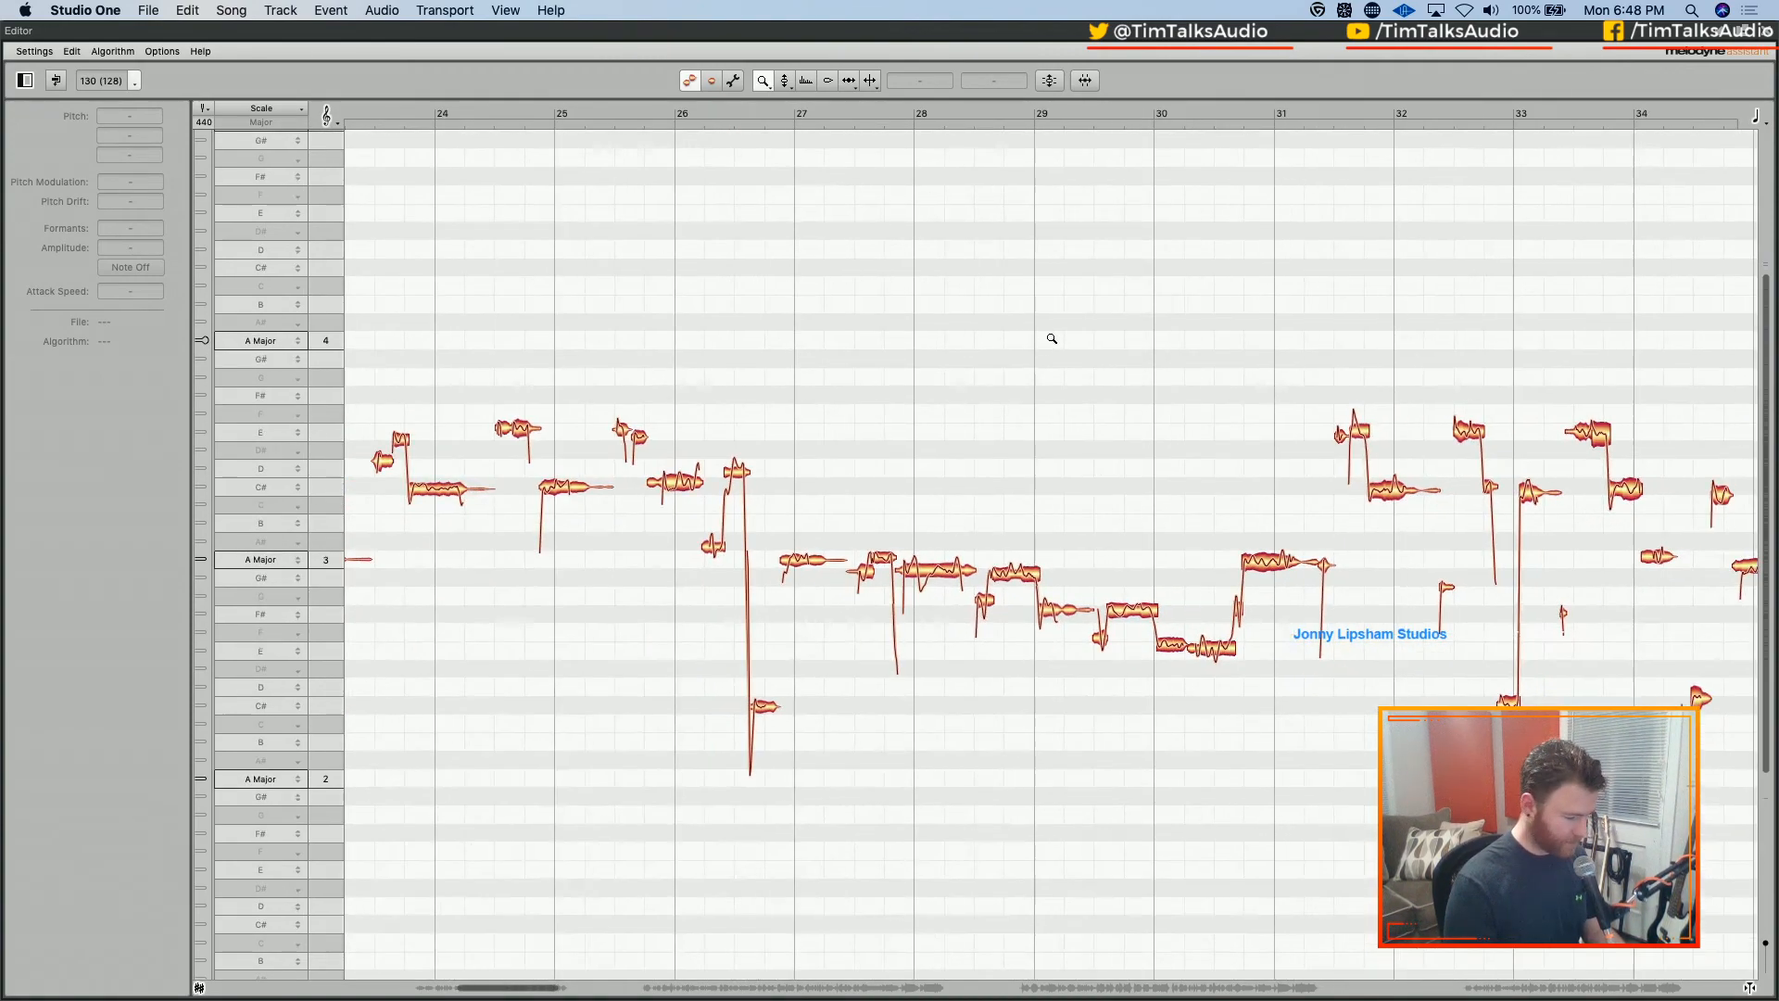
scroll(1120, 330, left, 10)
scroll(1125, 330, right, 10)
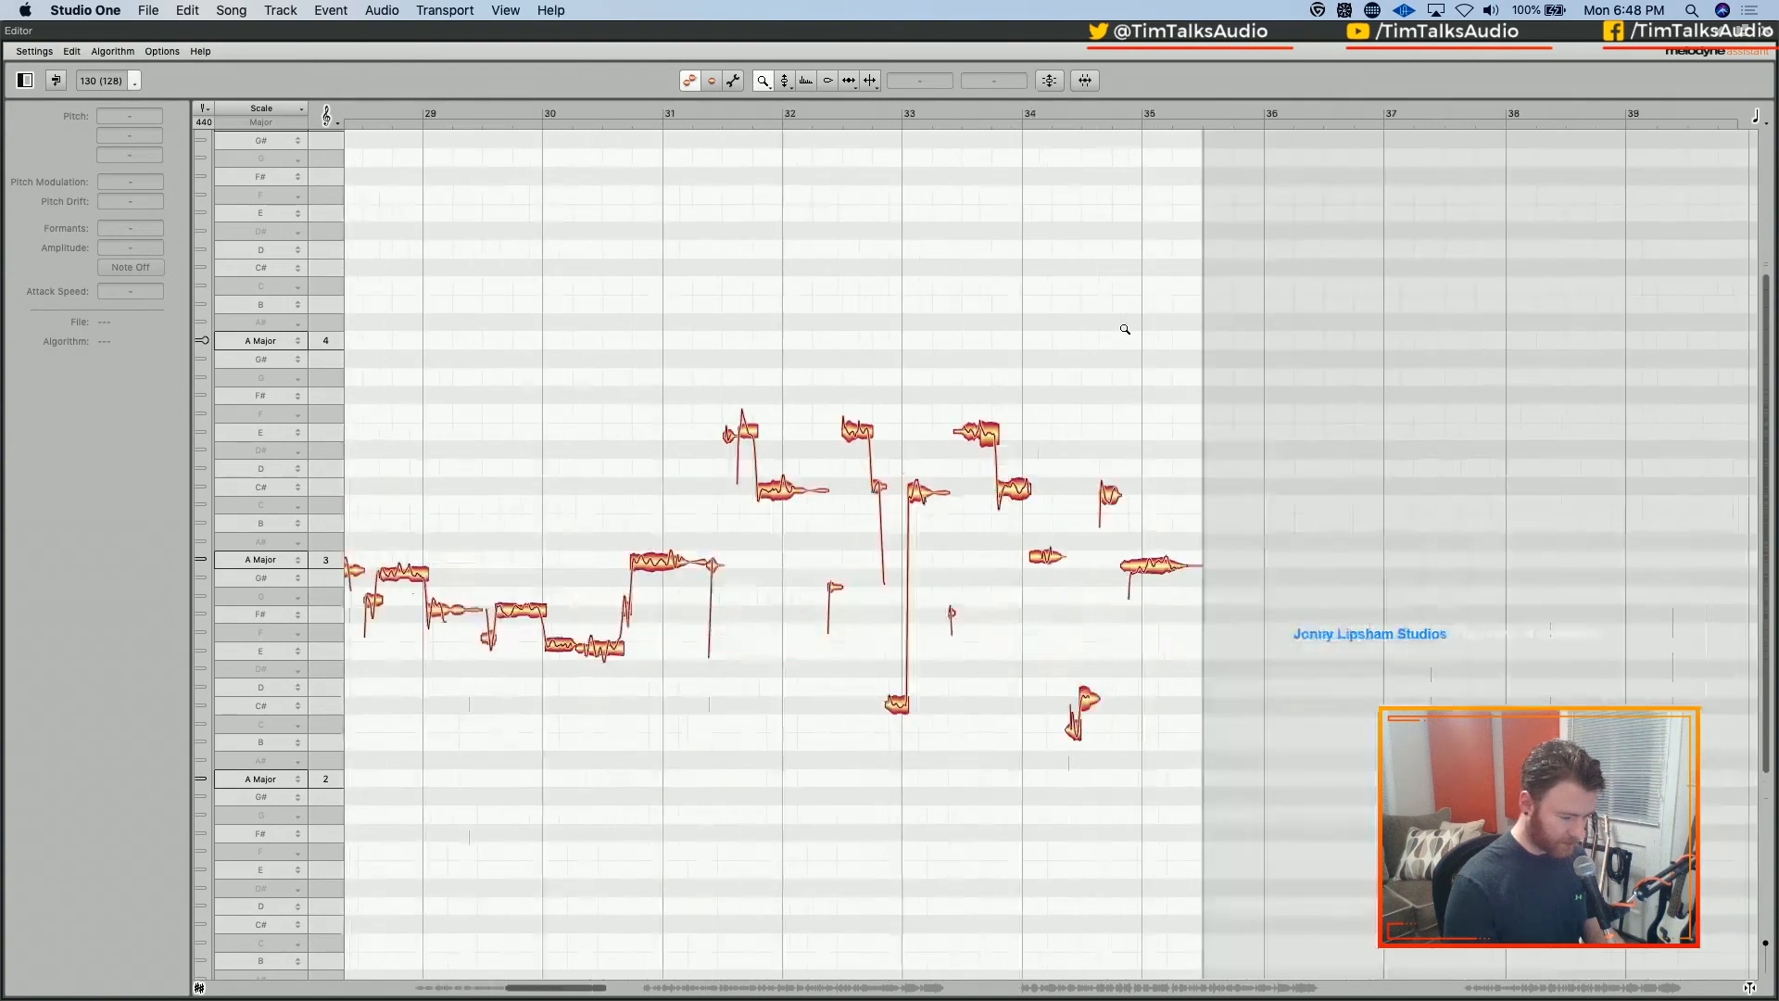
scroll(1124, 330, left, 10)
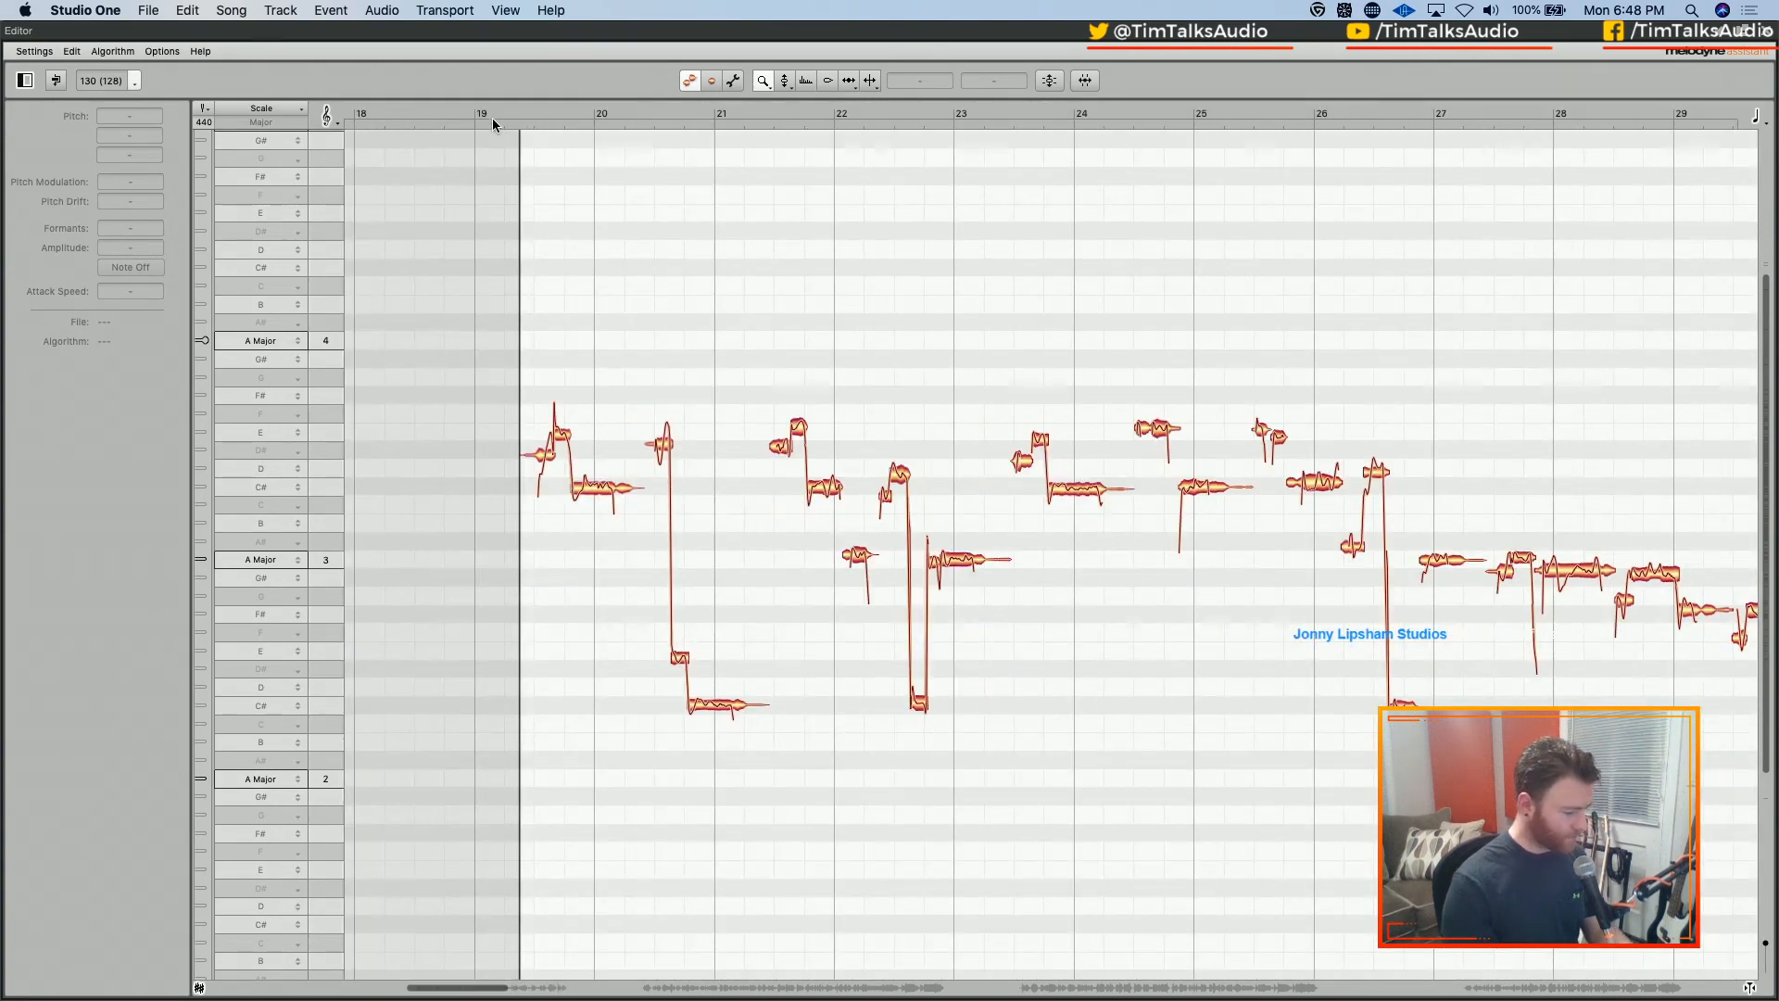
click(492, 119)
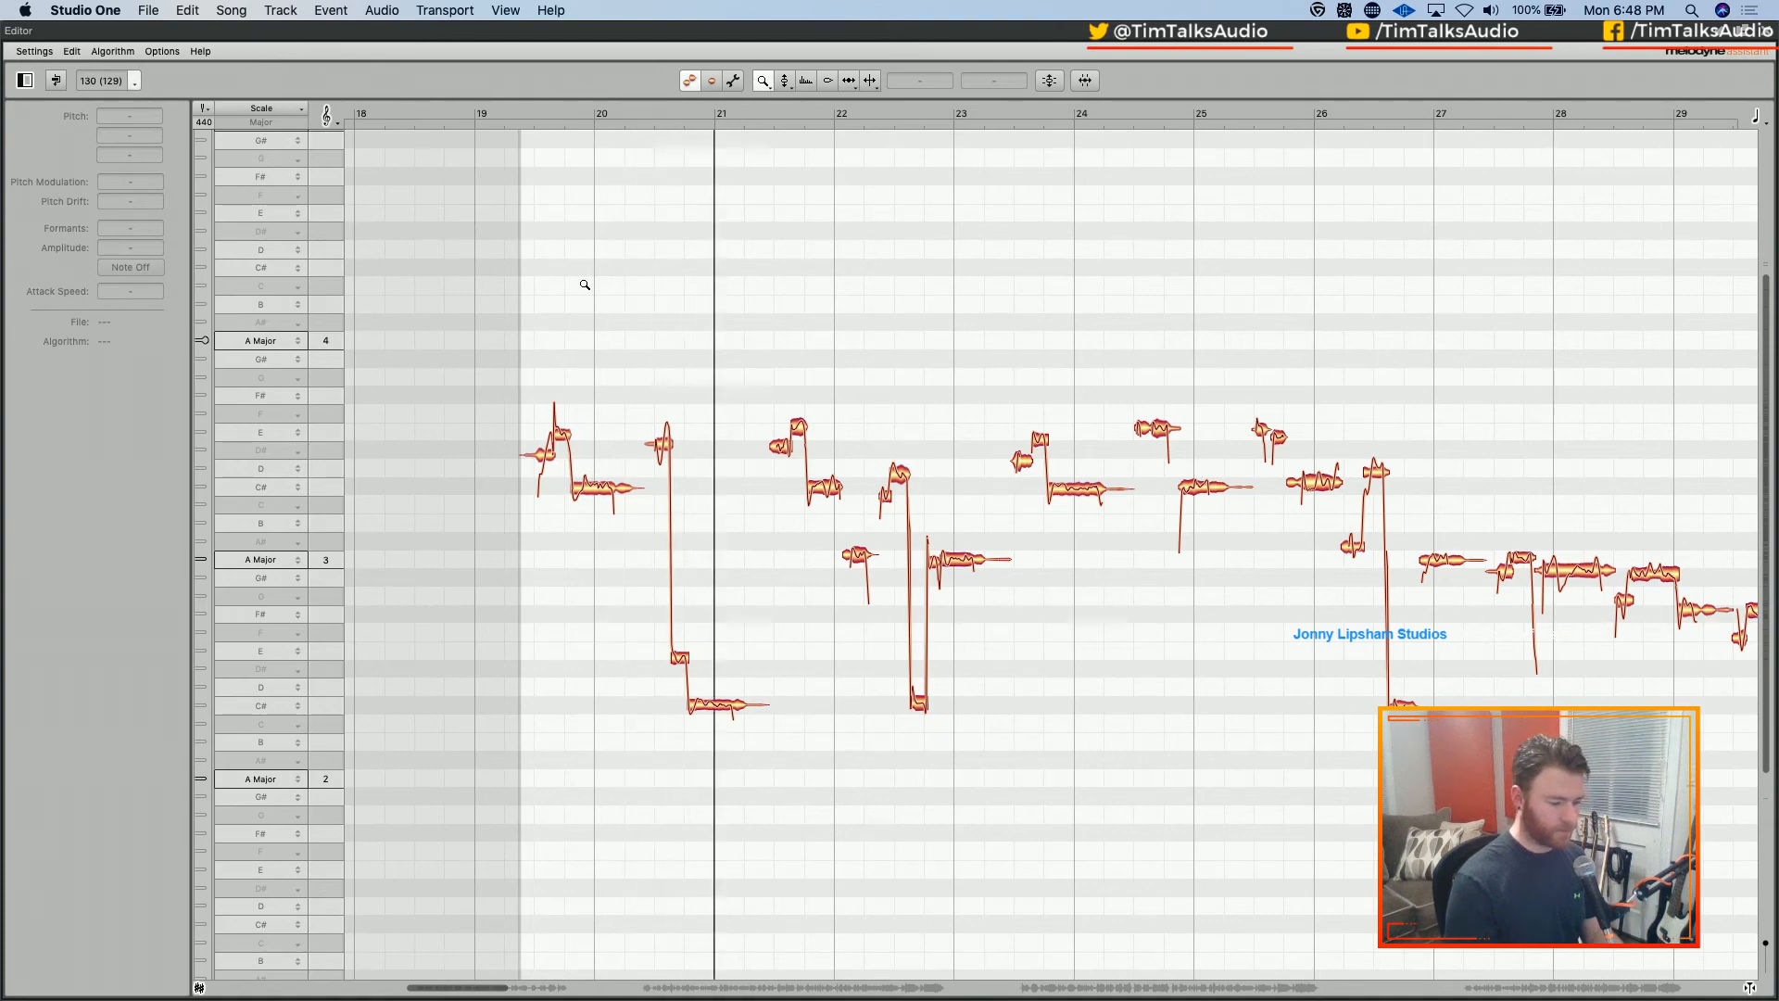
Close the pitch editor and raise the Lead Vox.05_01 track's volume to +2.5 dB
key(F2)
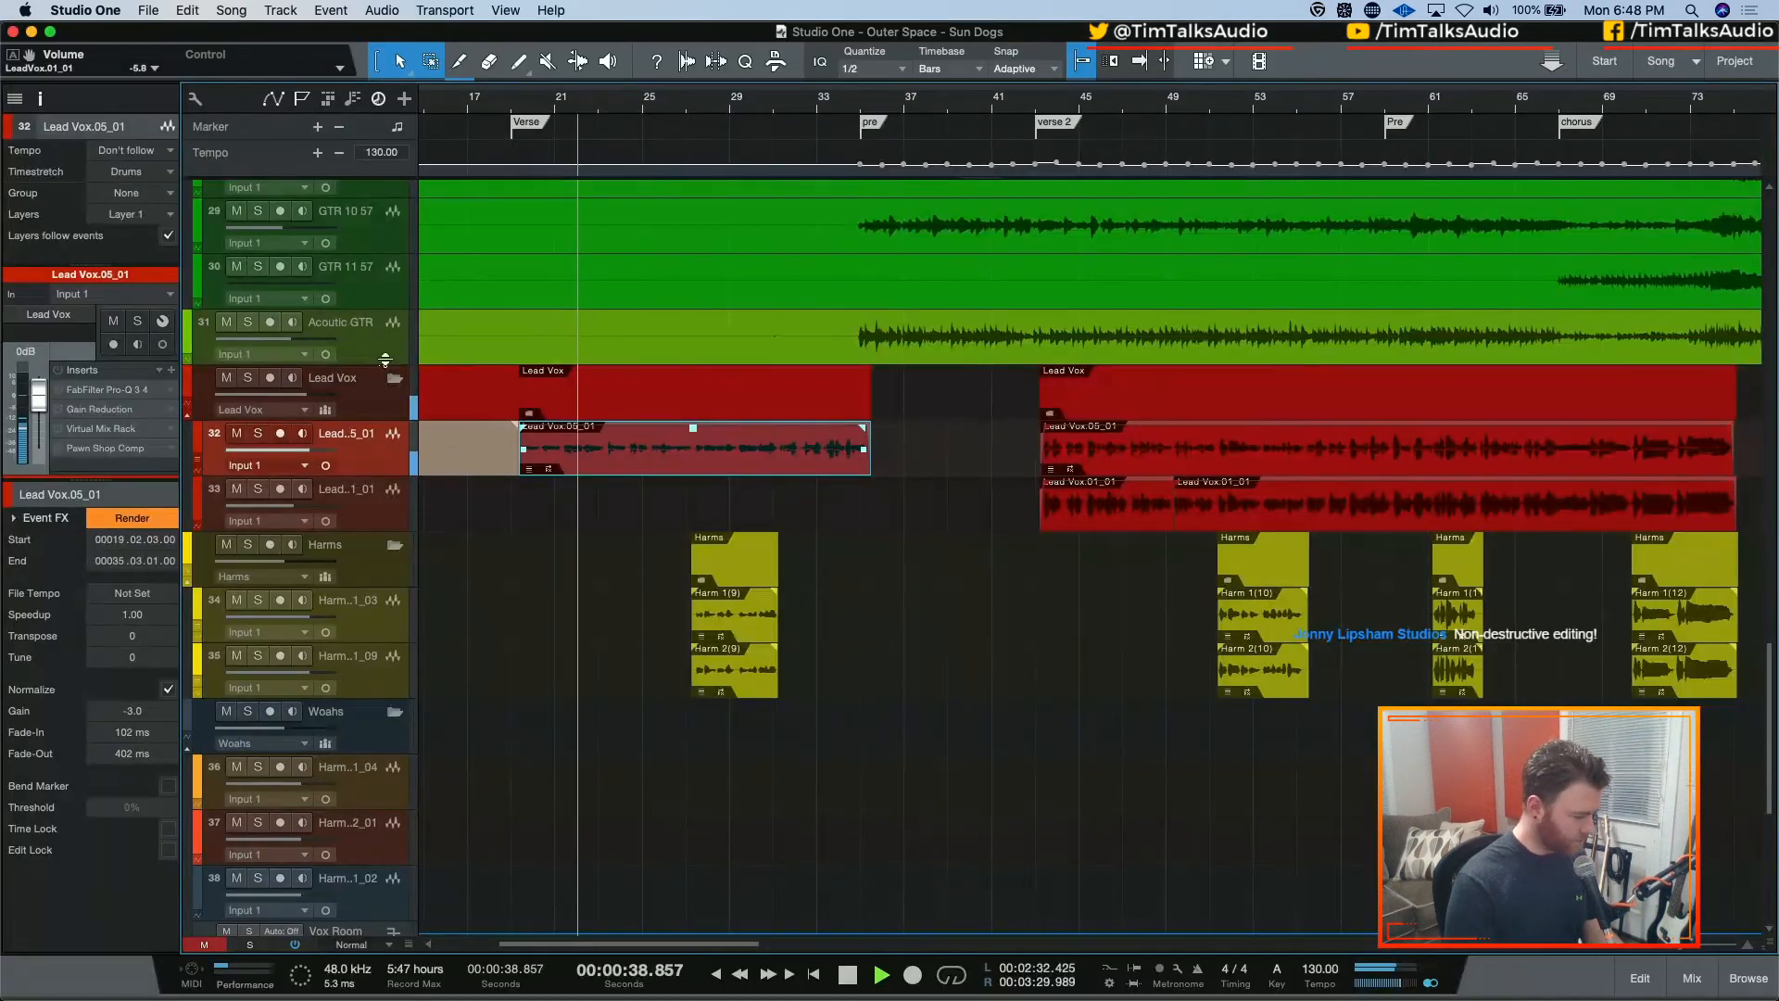
drag(278, 451, 324, 458)
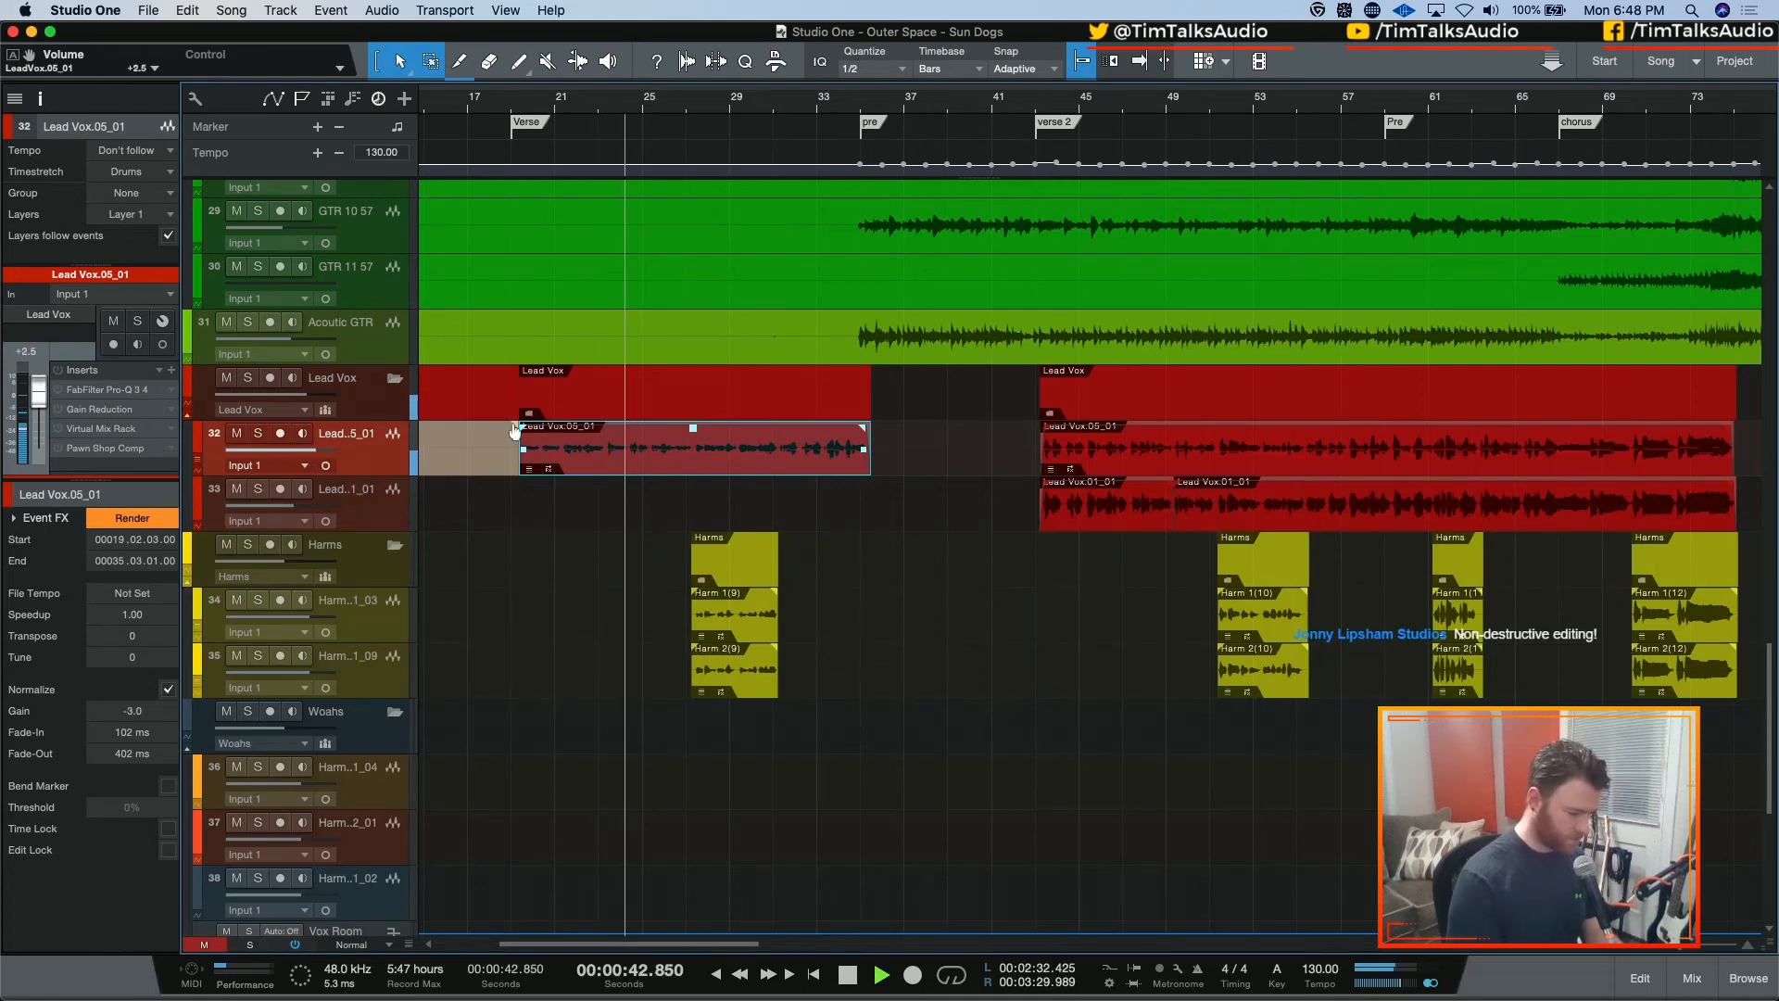
Reopen the Lead Vox.05_01 verse event in the Melodyne editor and switch from zooming to the main tool
key(F2)
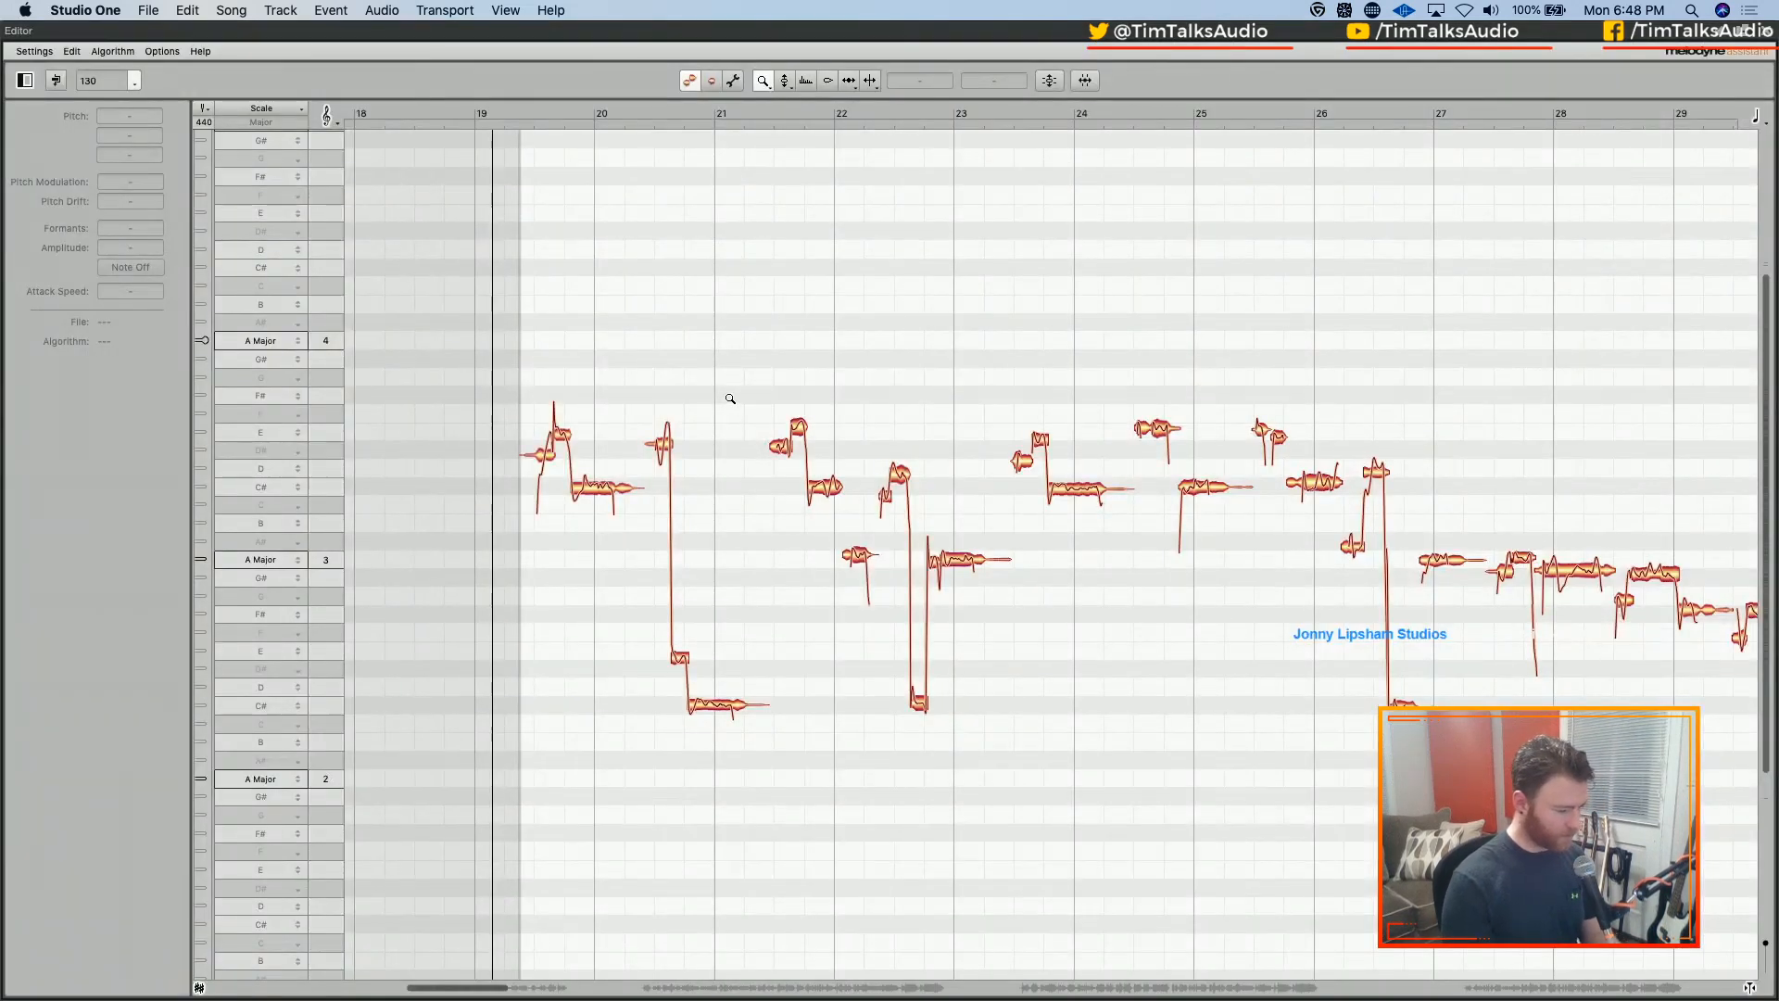
right_click(554, 355)
click(553, 310)
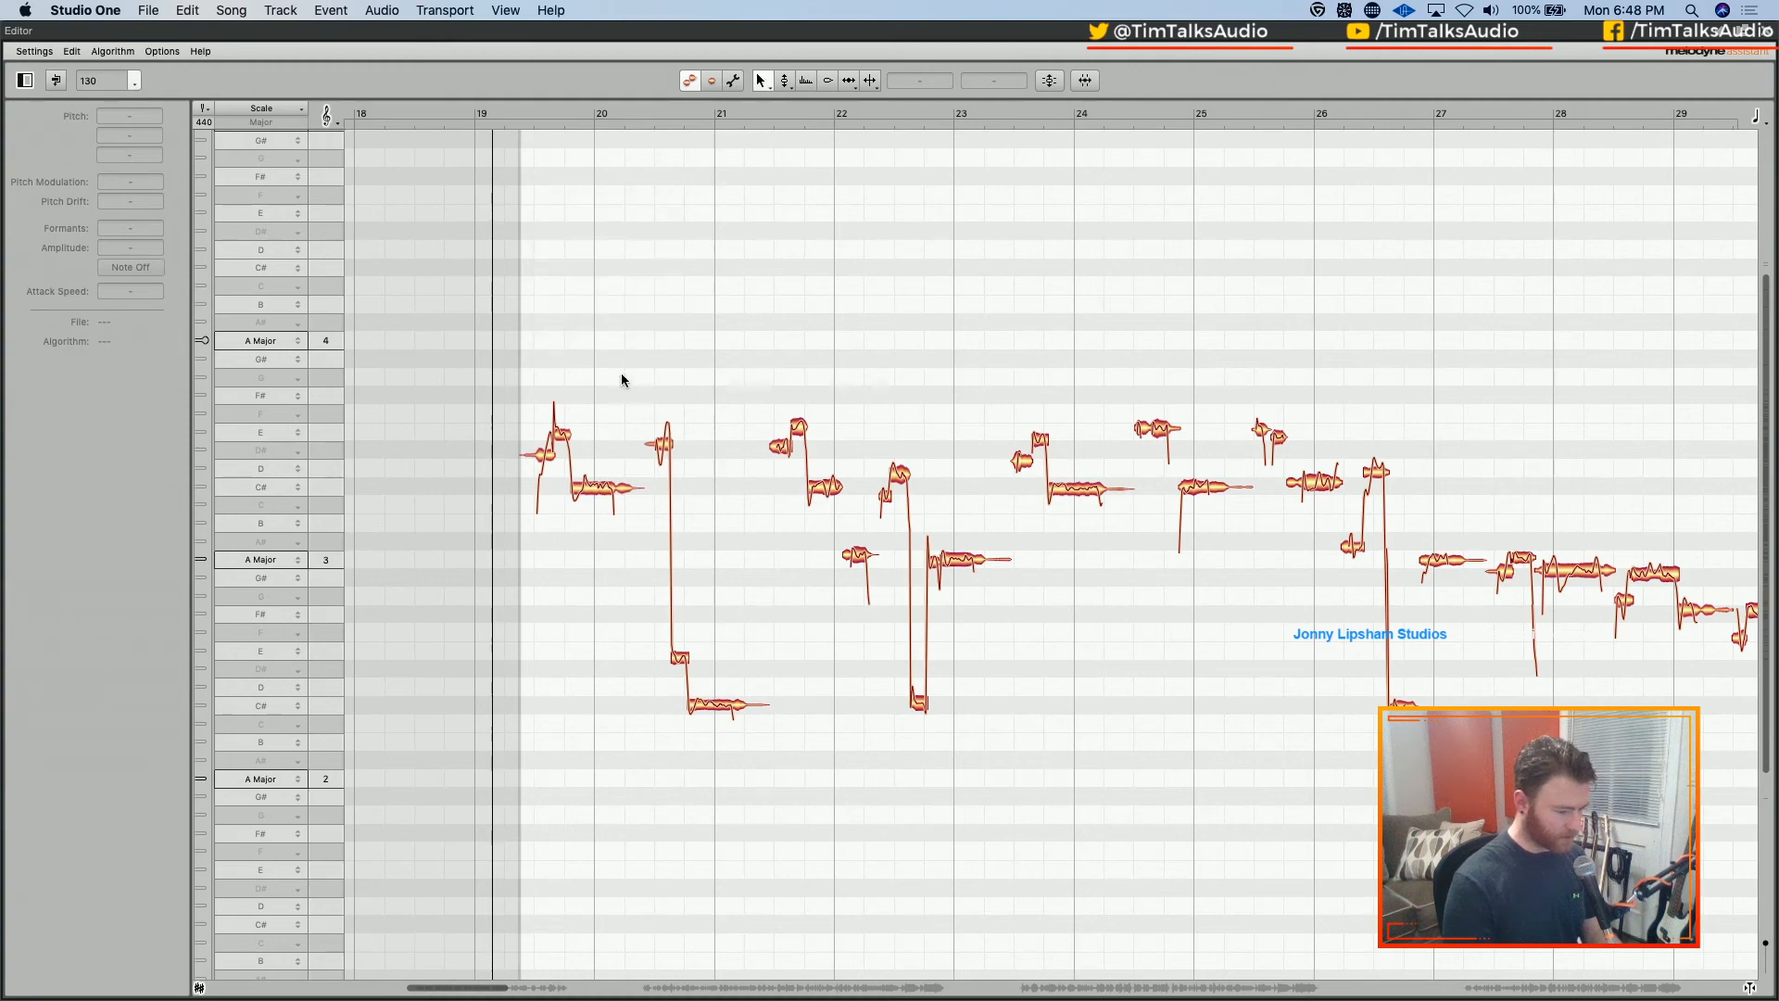
Correct the pitch of all the verse event's notes through bar 35, with Pitch Center at 16 % and Snap to A Major enabled
scroll(619, 385, right, 3)
drag(408, 365, 1742, 778)
scroll(1230, 652, right, 3)
scroll(1265, 515, right, 10)
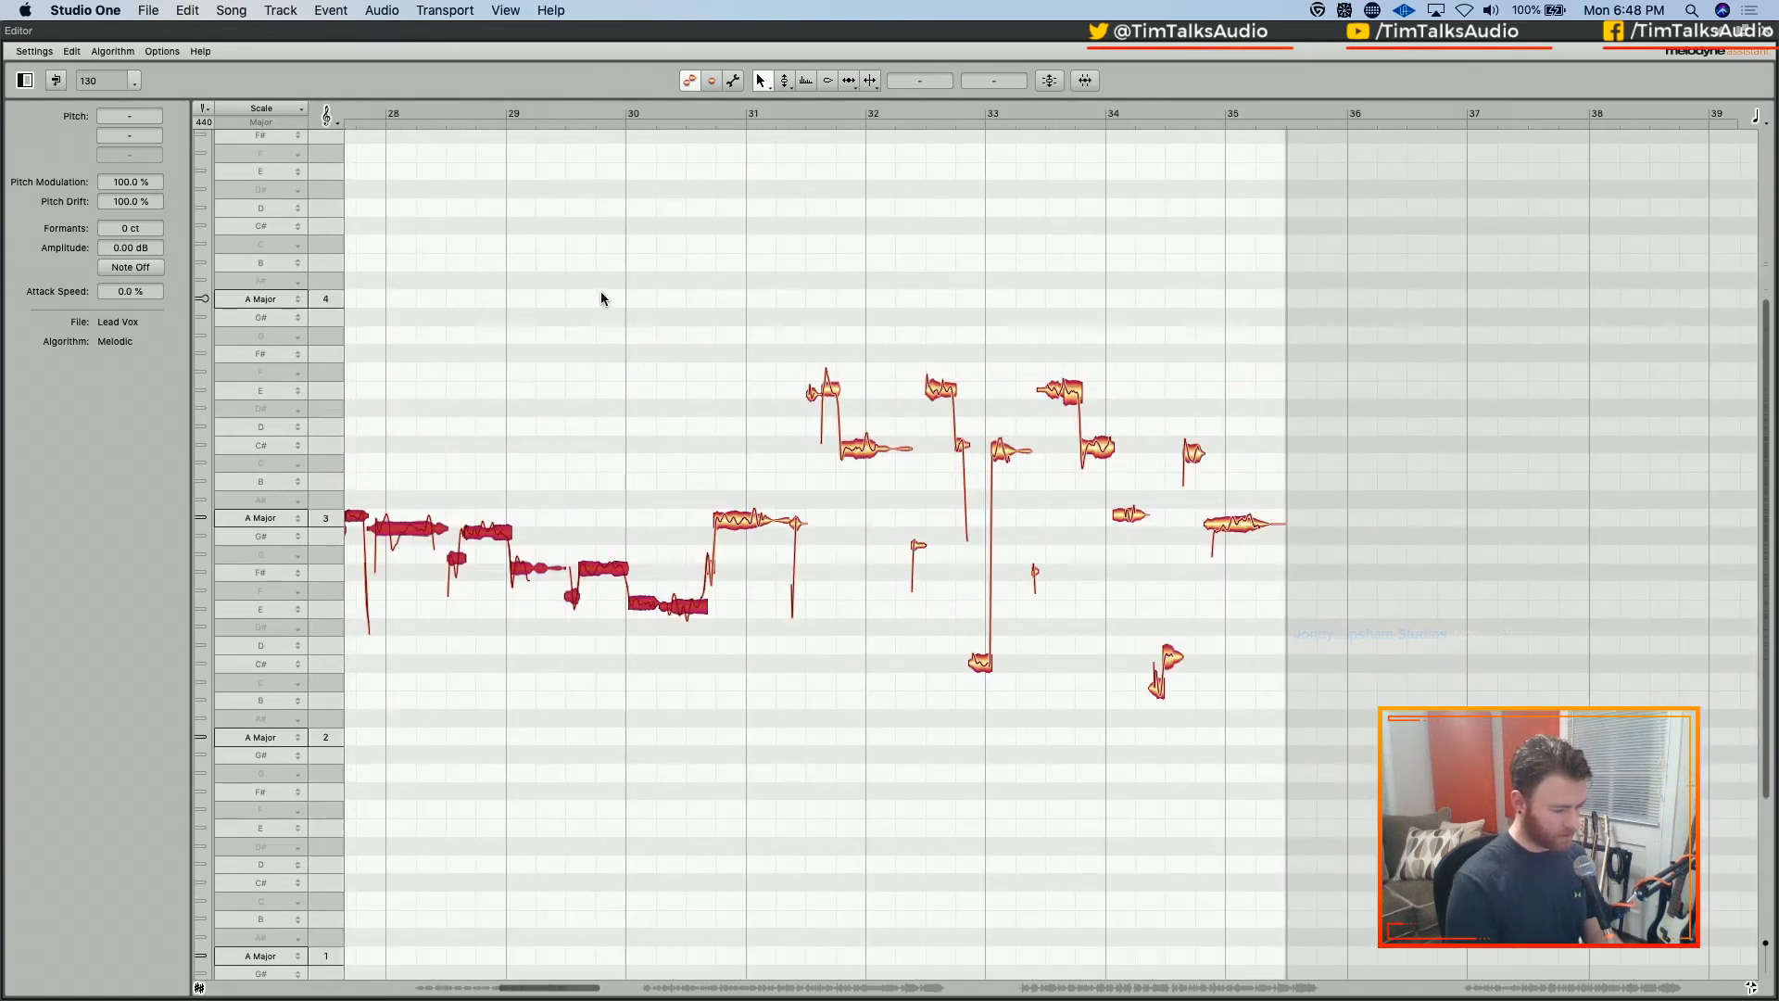
key(super+s)
drag(564, 298, 1326, 703)
click(1051, 81)
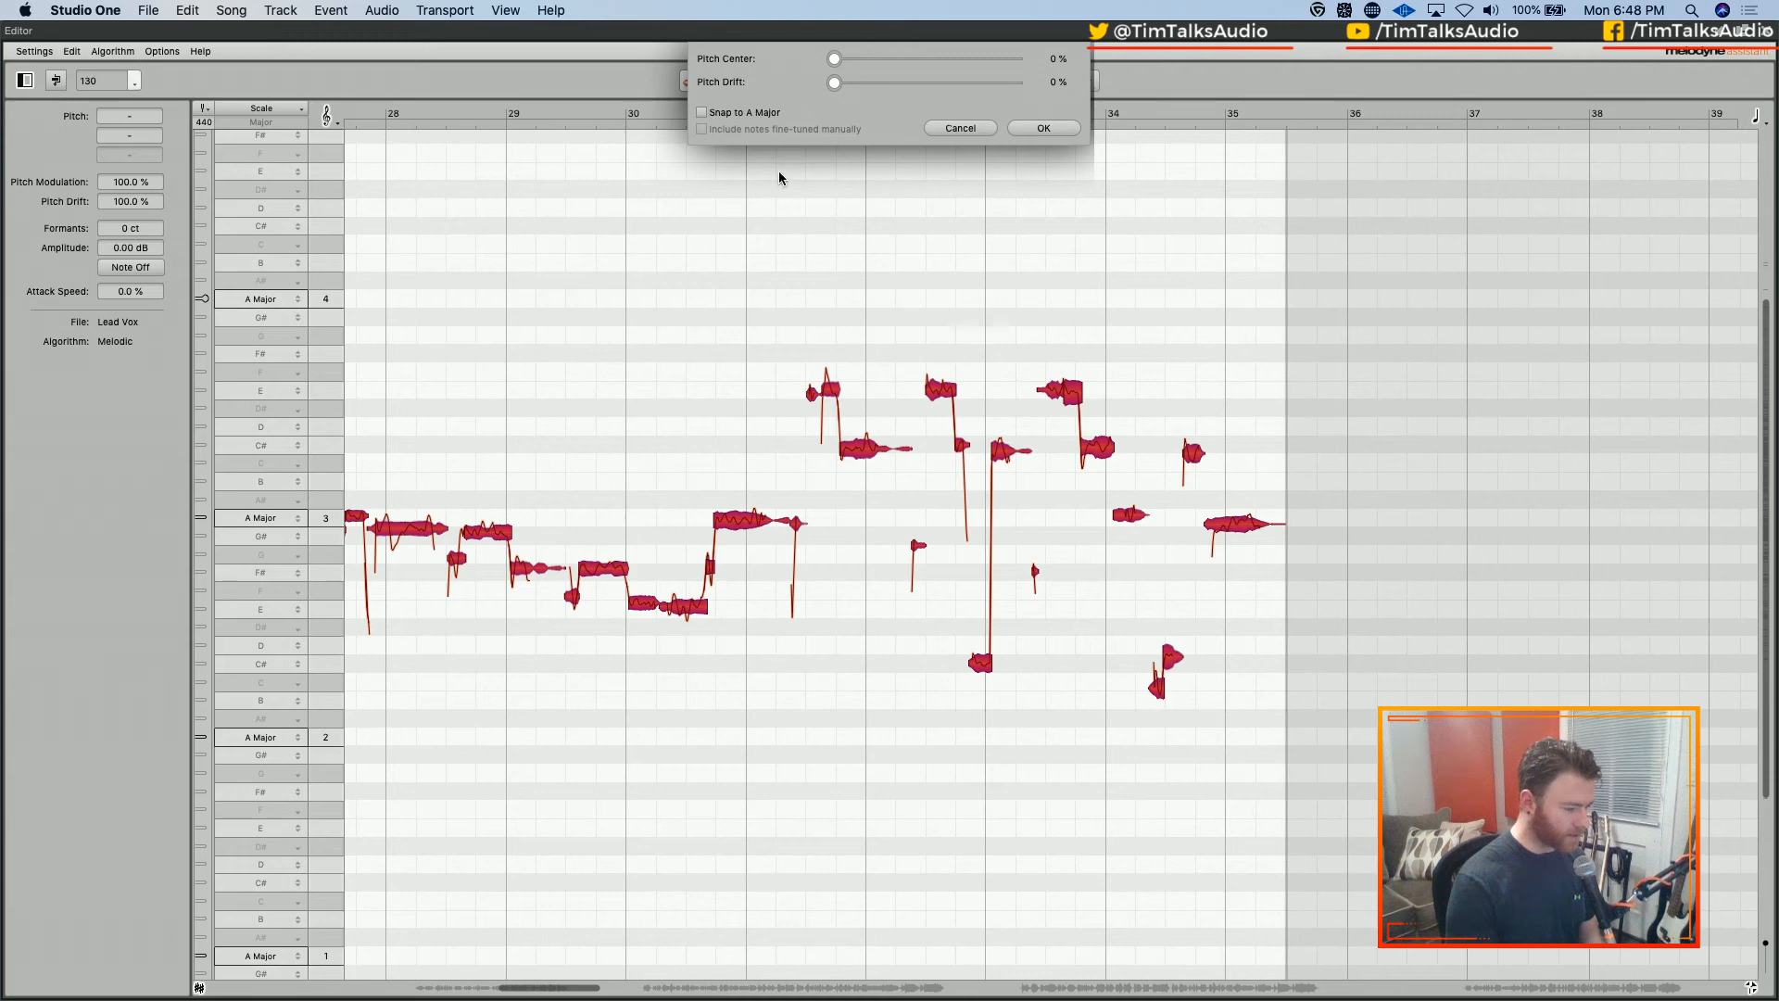
click(701, 112)
drag(835, 59, 1459, 53)
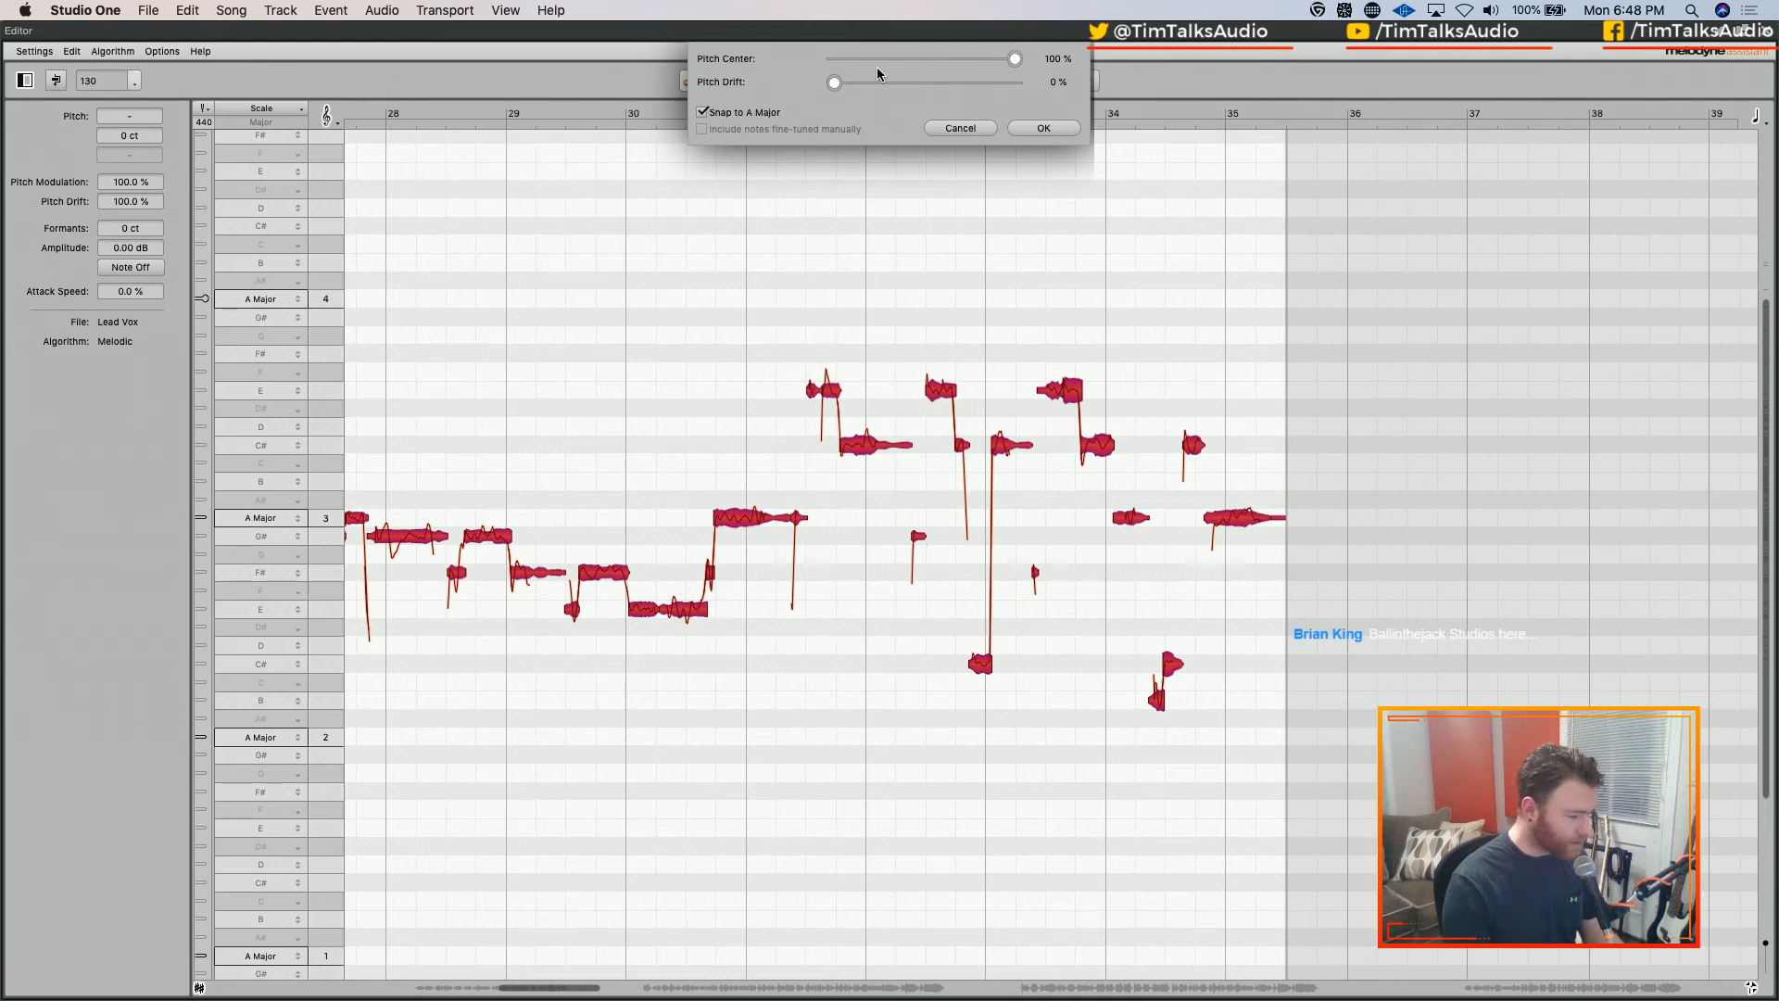
drag(878, 74, 665, 93)
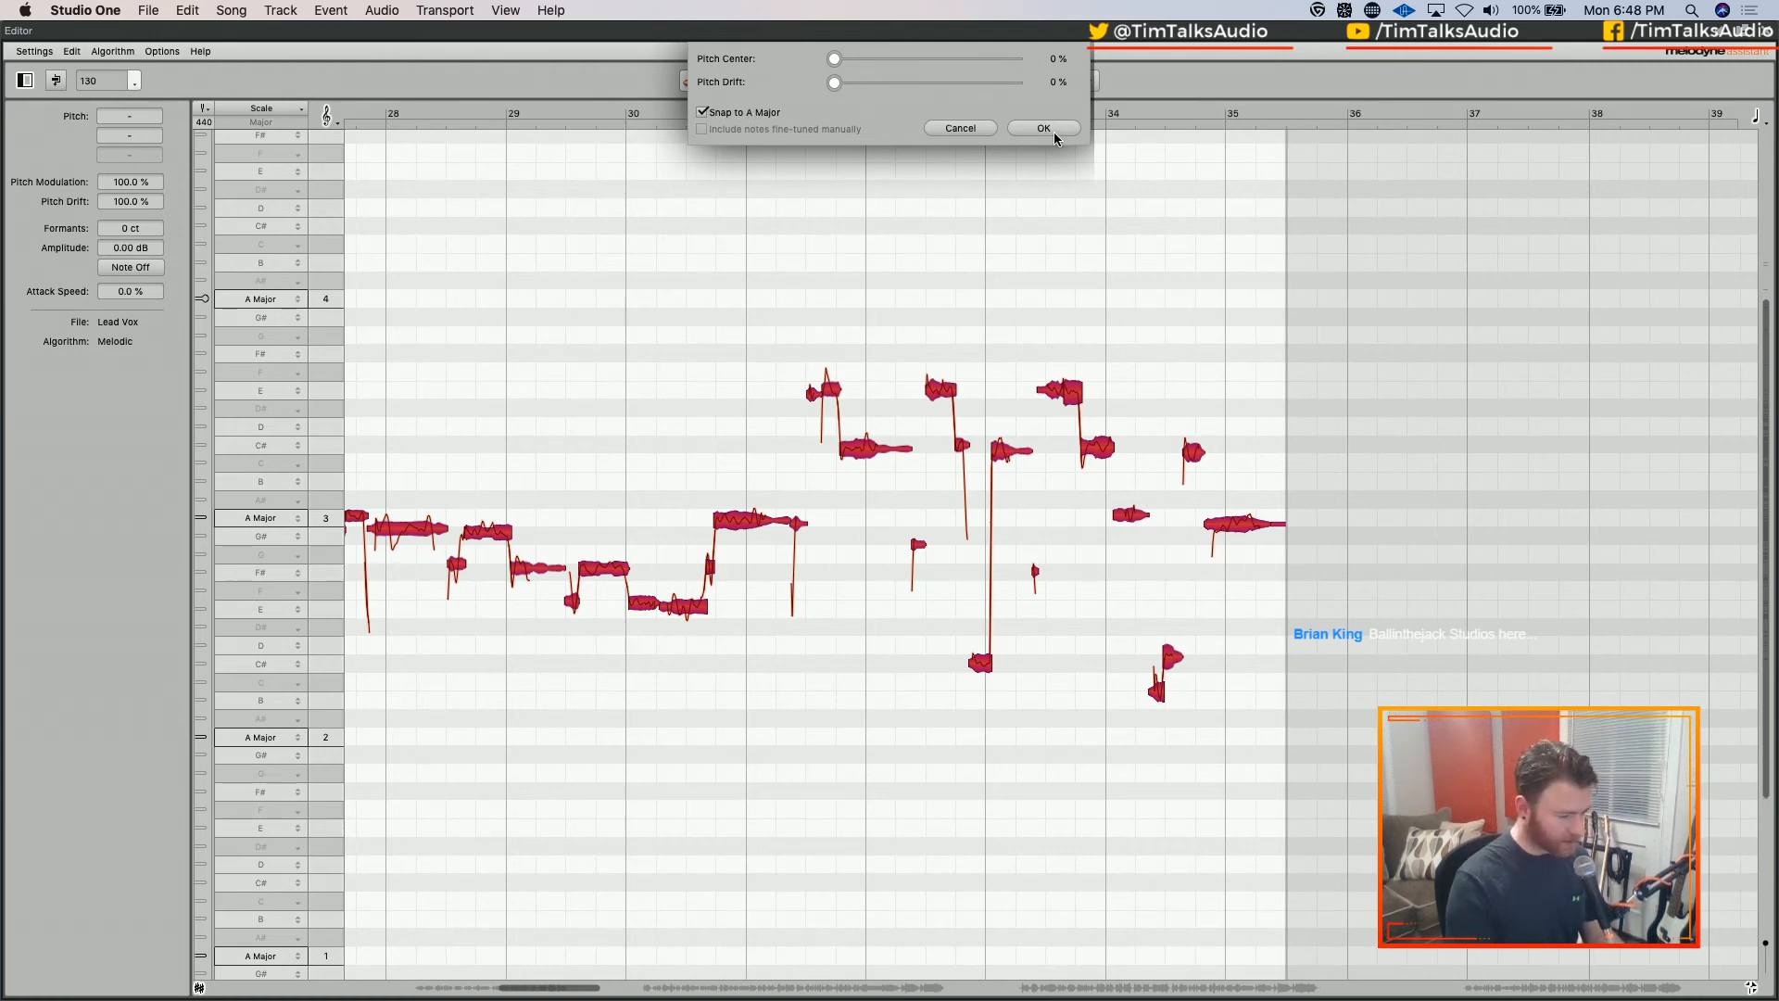
drag(835, 62, 863, 63)
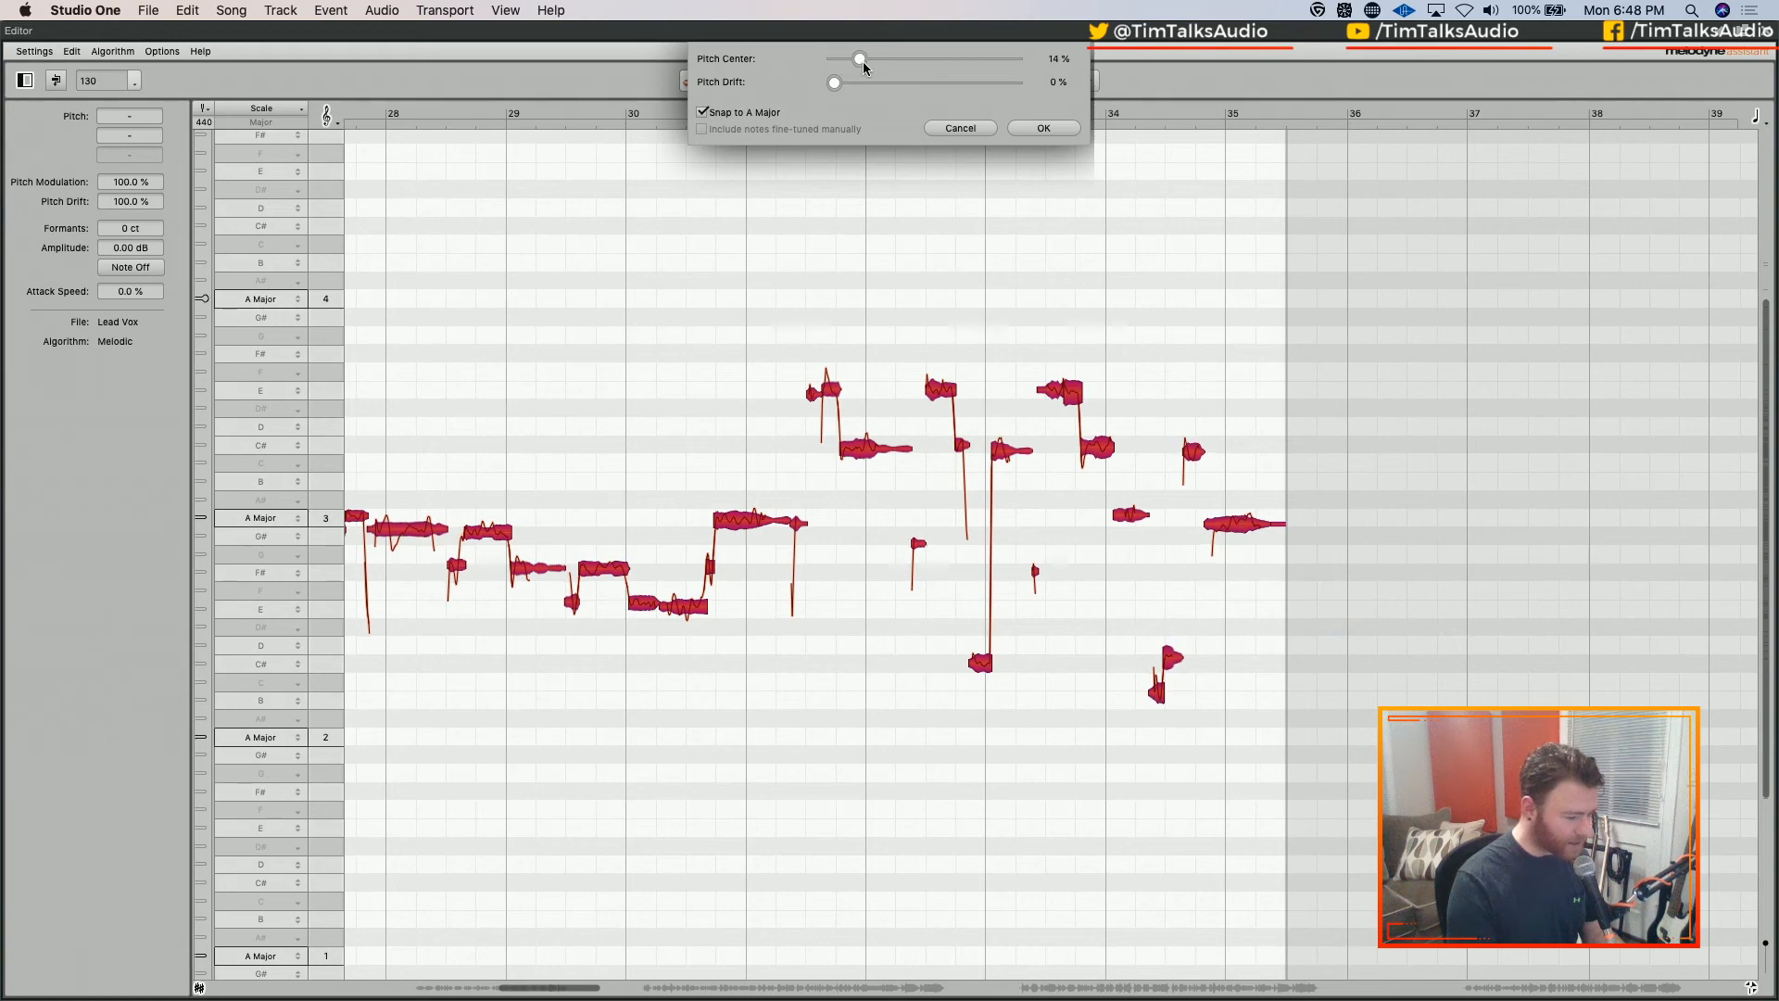
click(1061, 129)
Magnify the notes in bars 19 to 22 and play the vocal back from its start
scroll(1009, 287, left, 15)
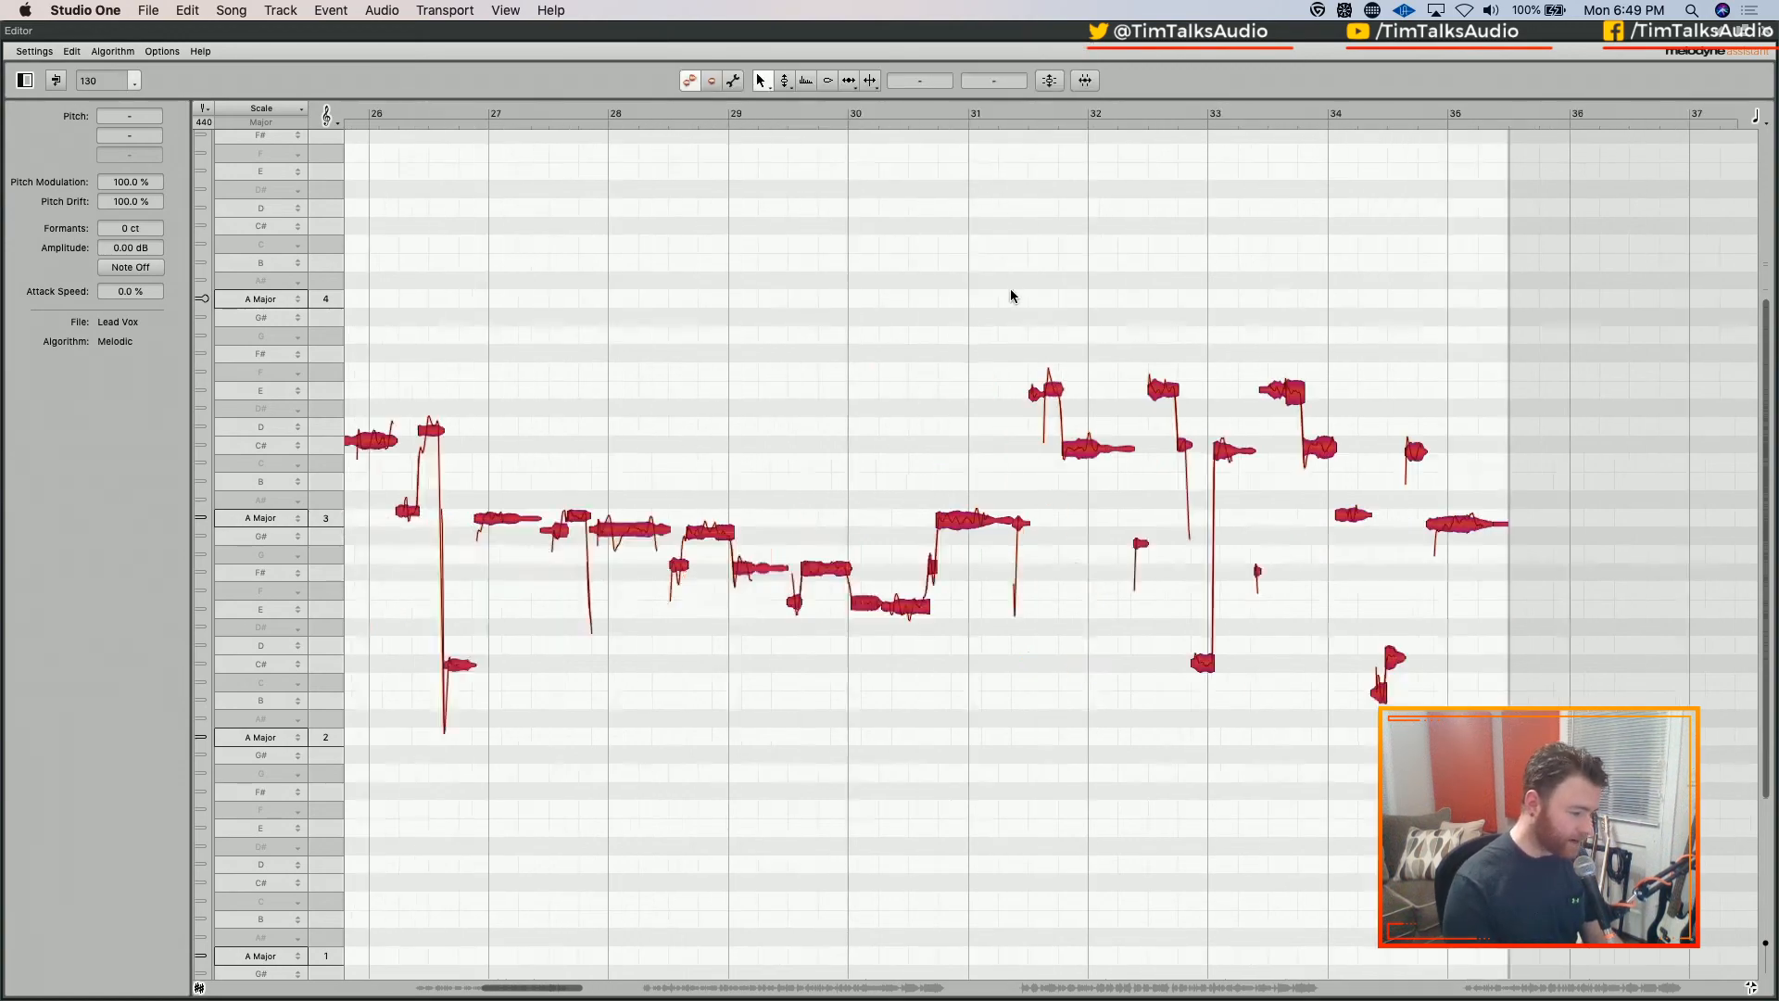
click(714, 113)
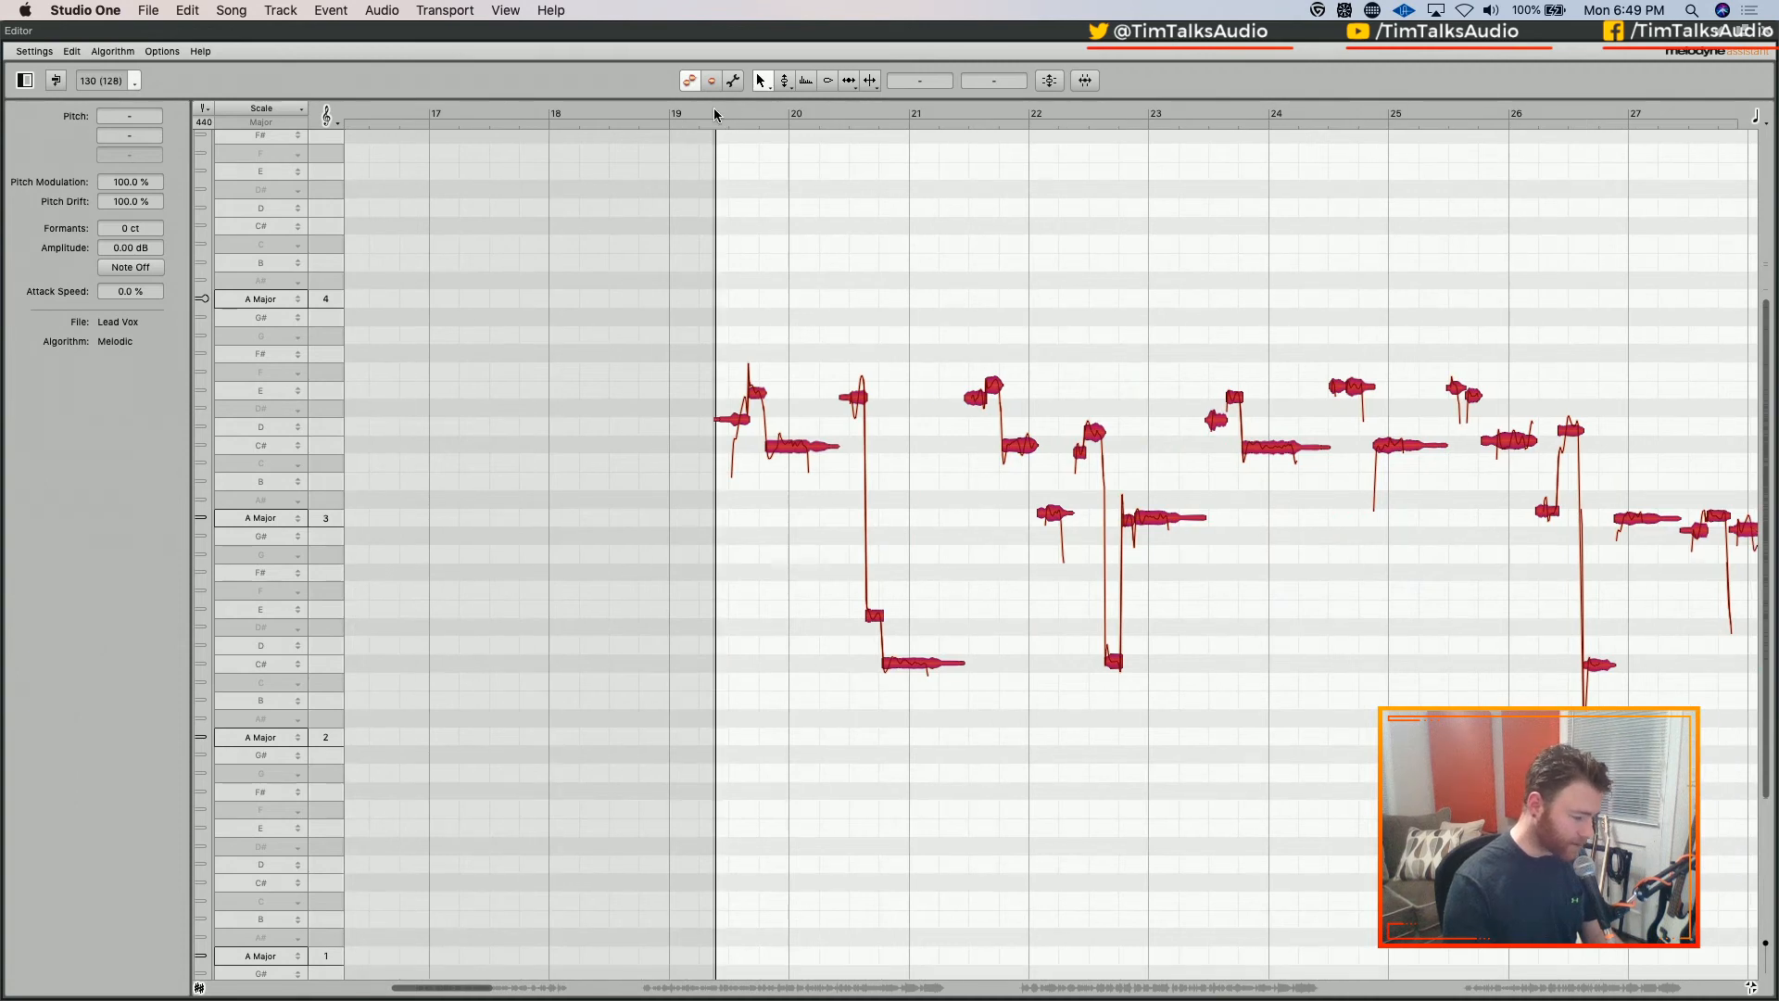
right_click(803, 435)
click(803, 481)
drag(757, 340, 976, 361)
right_click(946, 363)
click(946, 323)
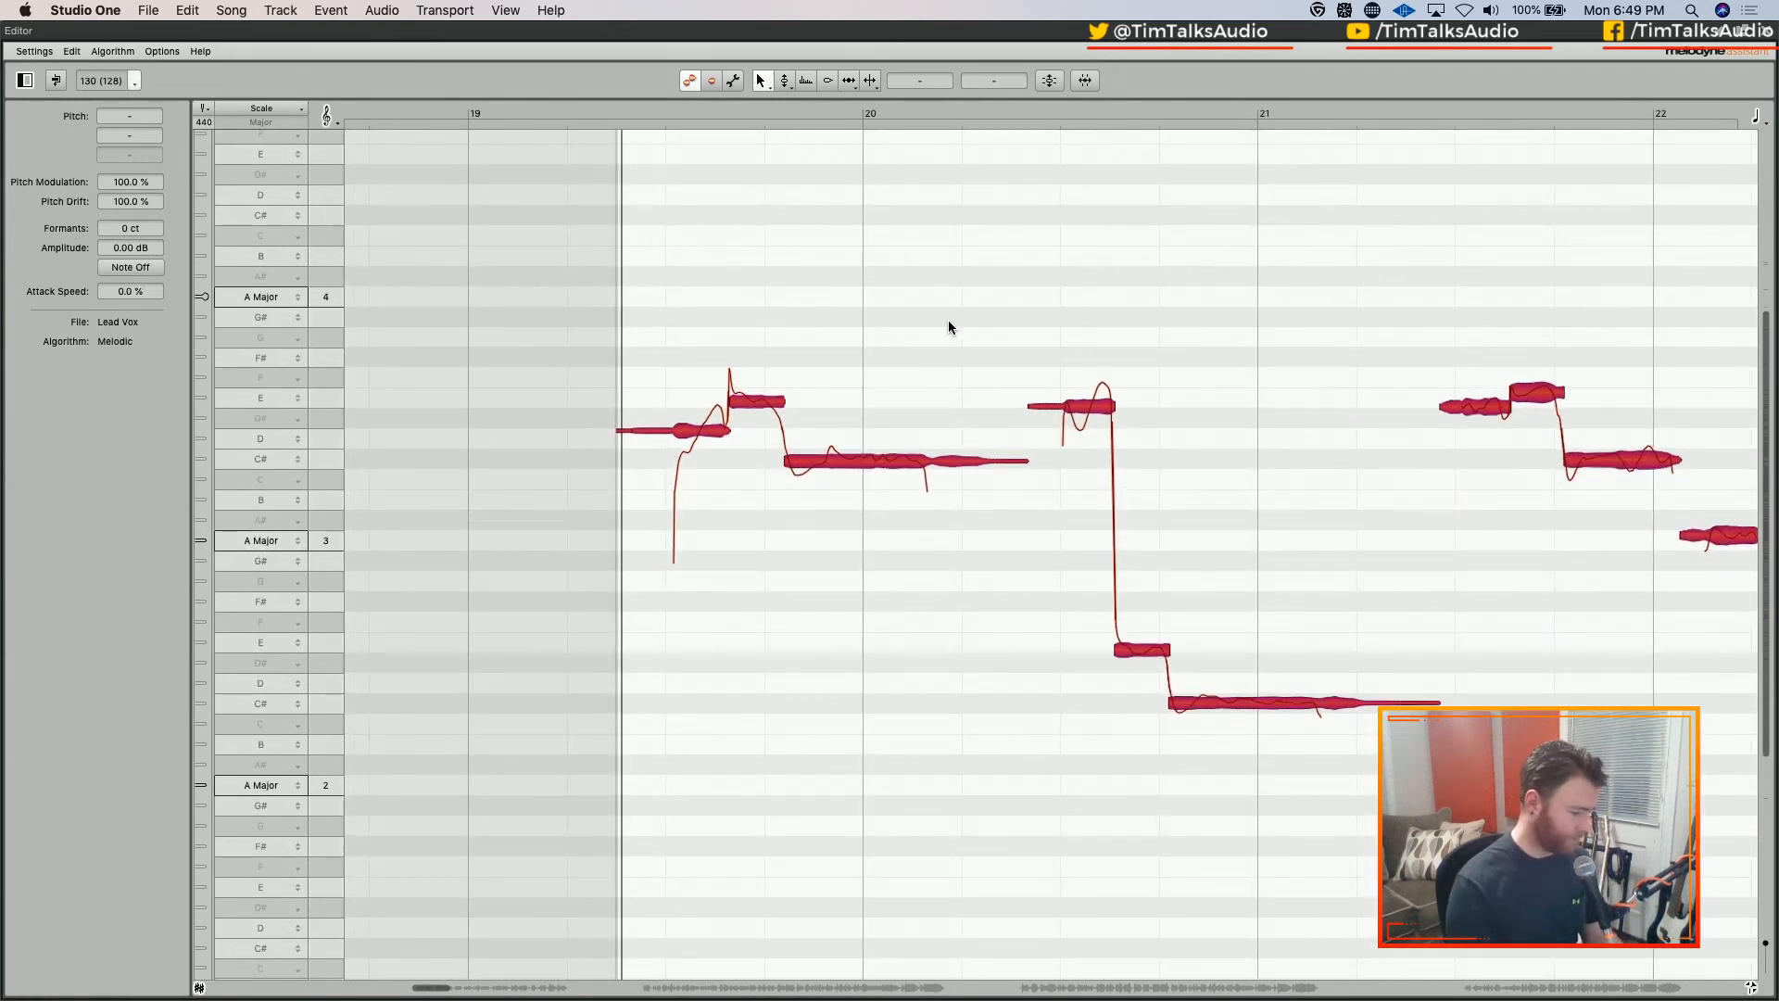
key(space)
key(space)
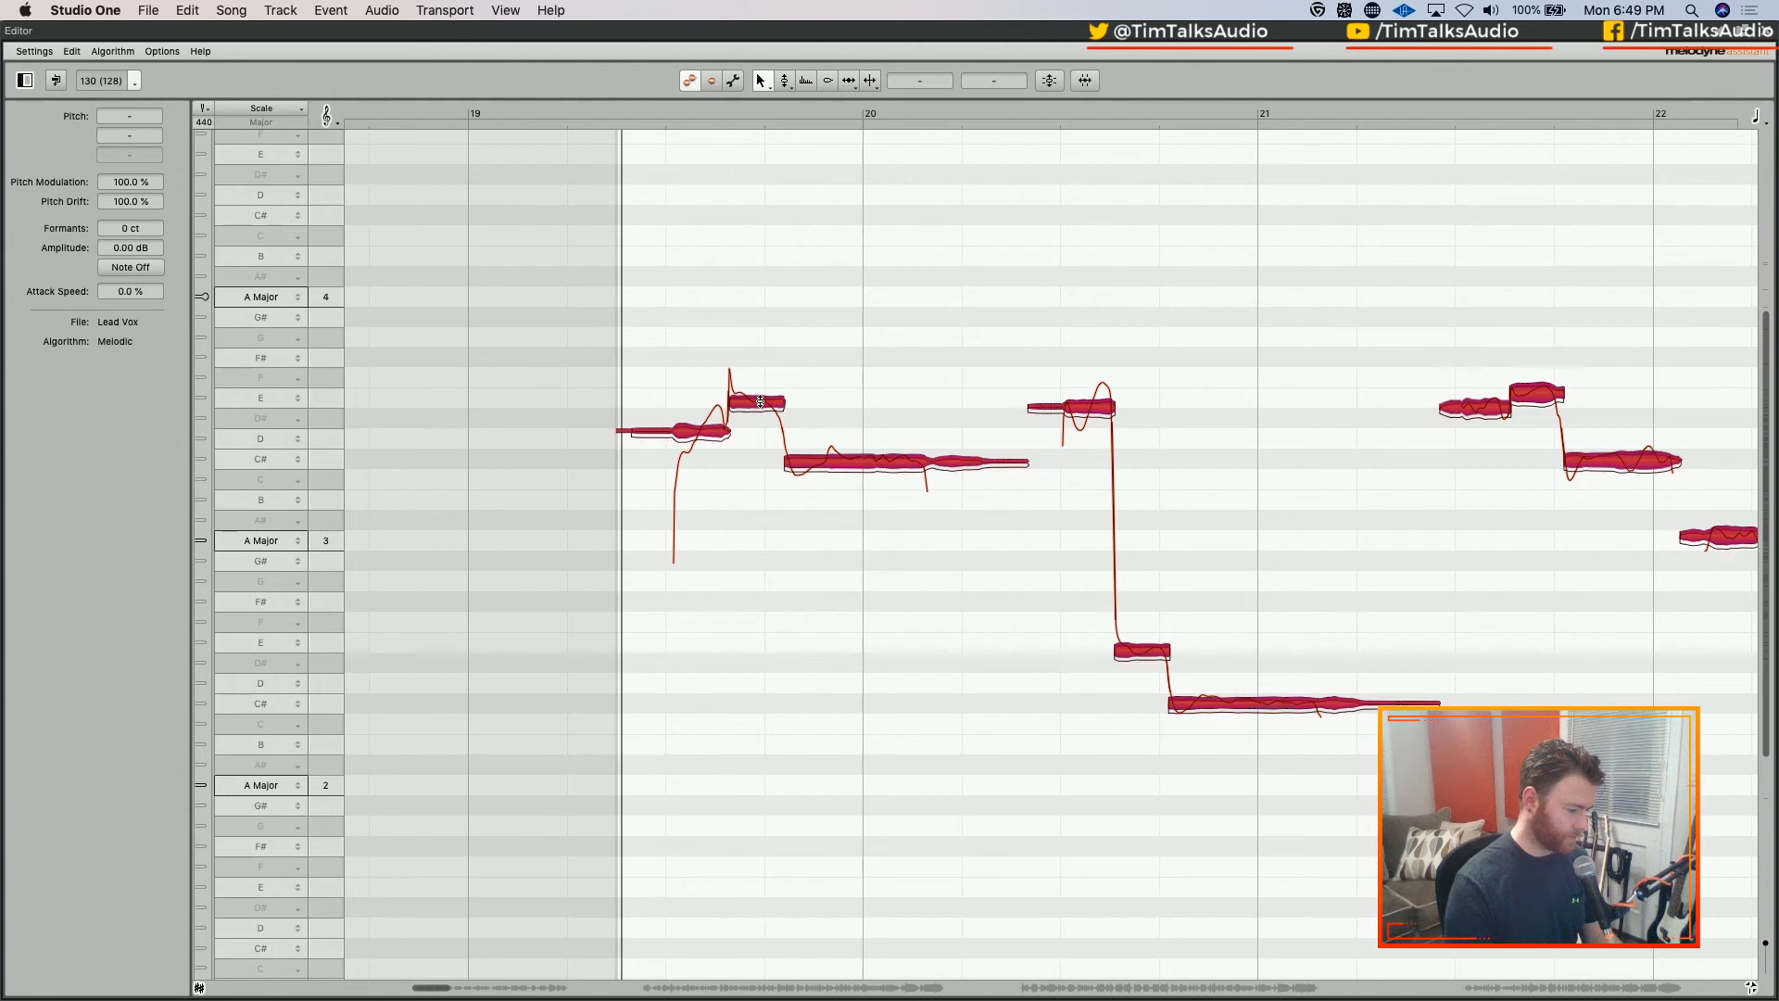
Audition the opening three notes individually and replay the phrase from bar 19
click(756, 400)
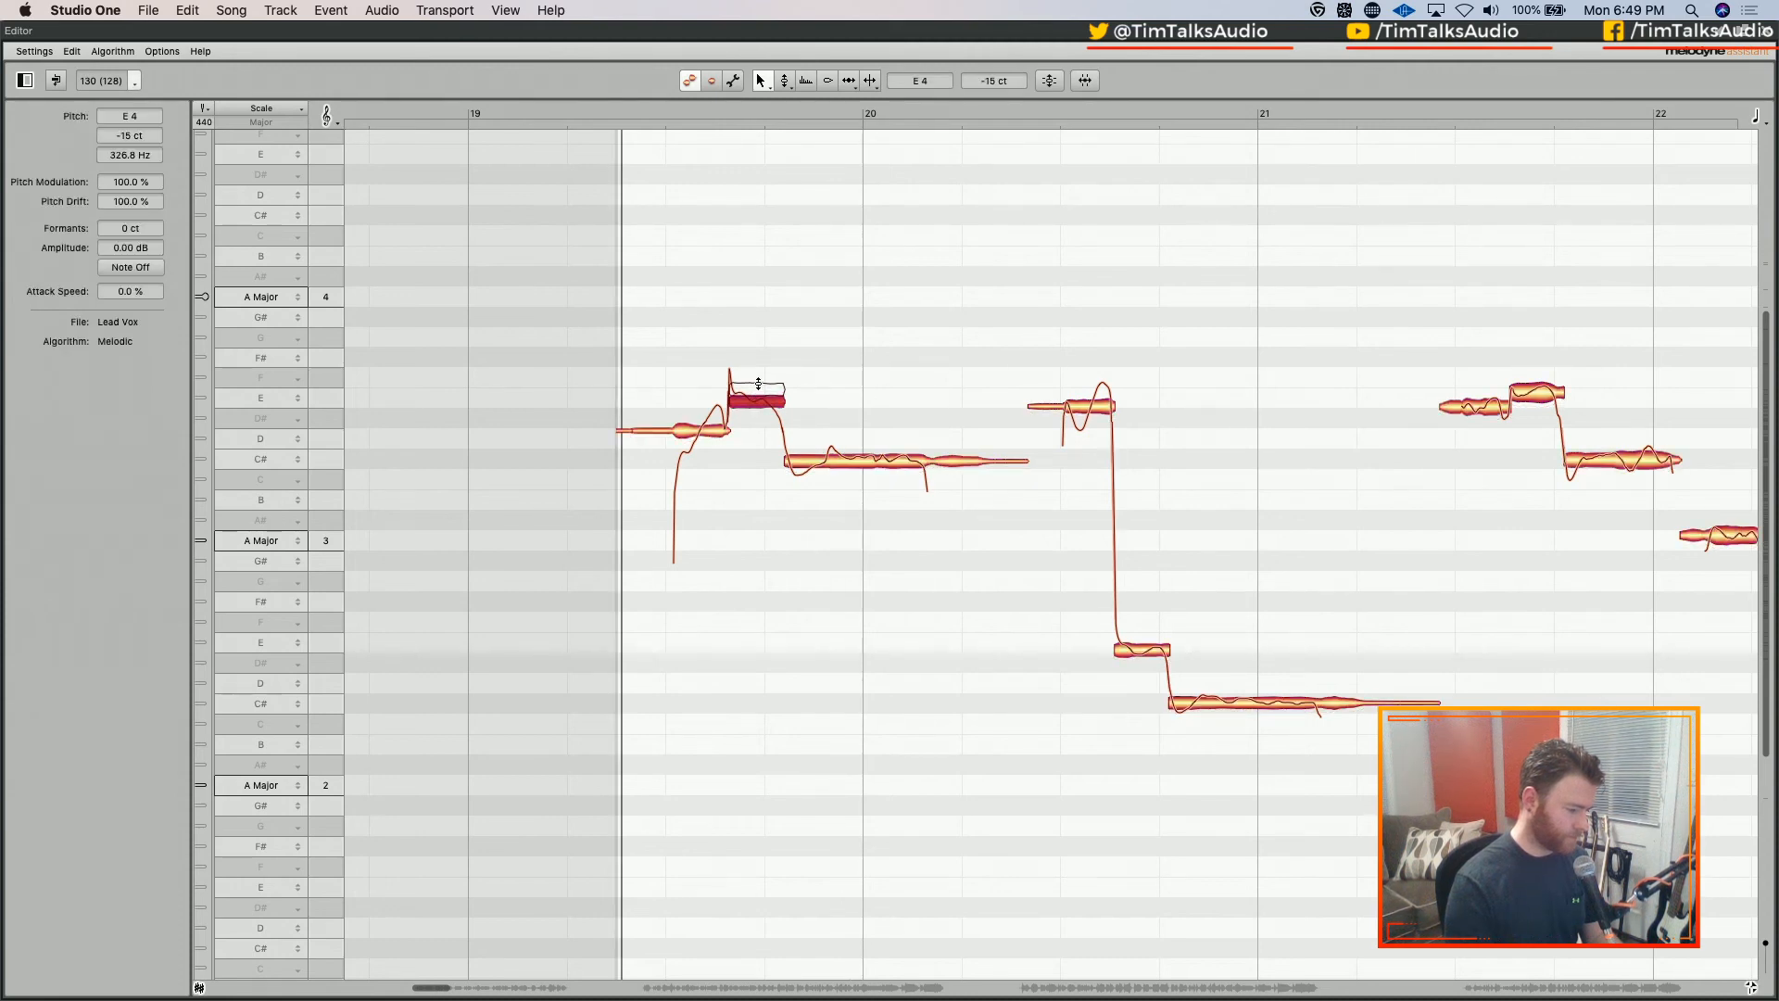
click(720, 416)
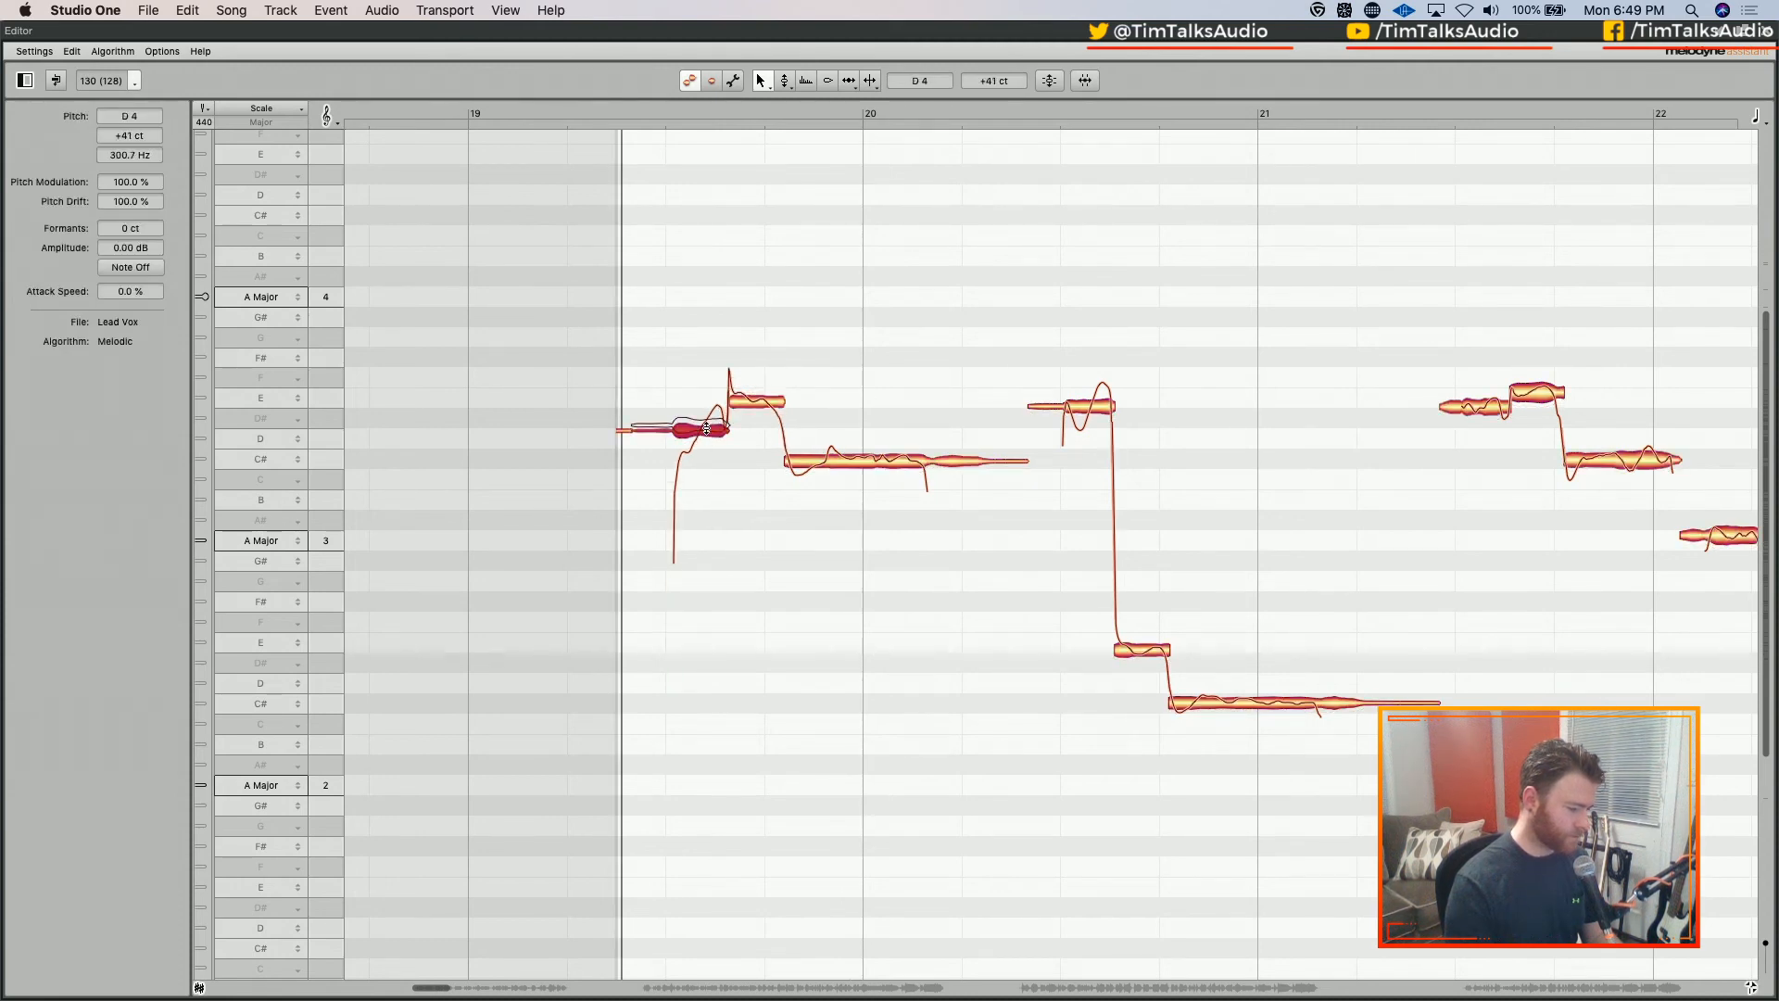
click(774, 401)
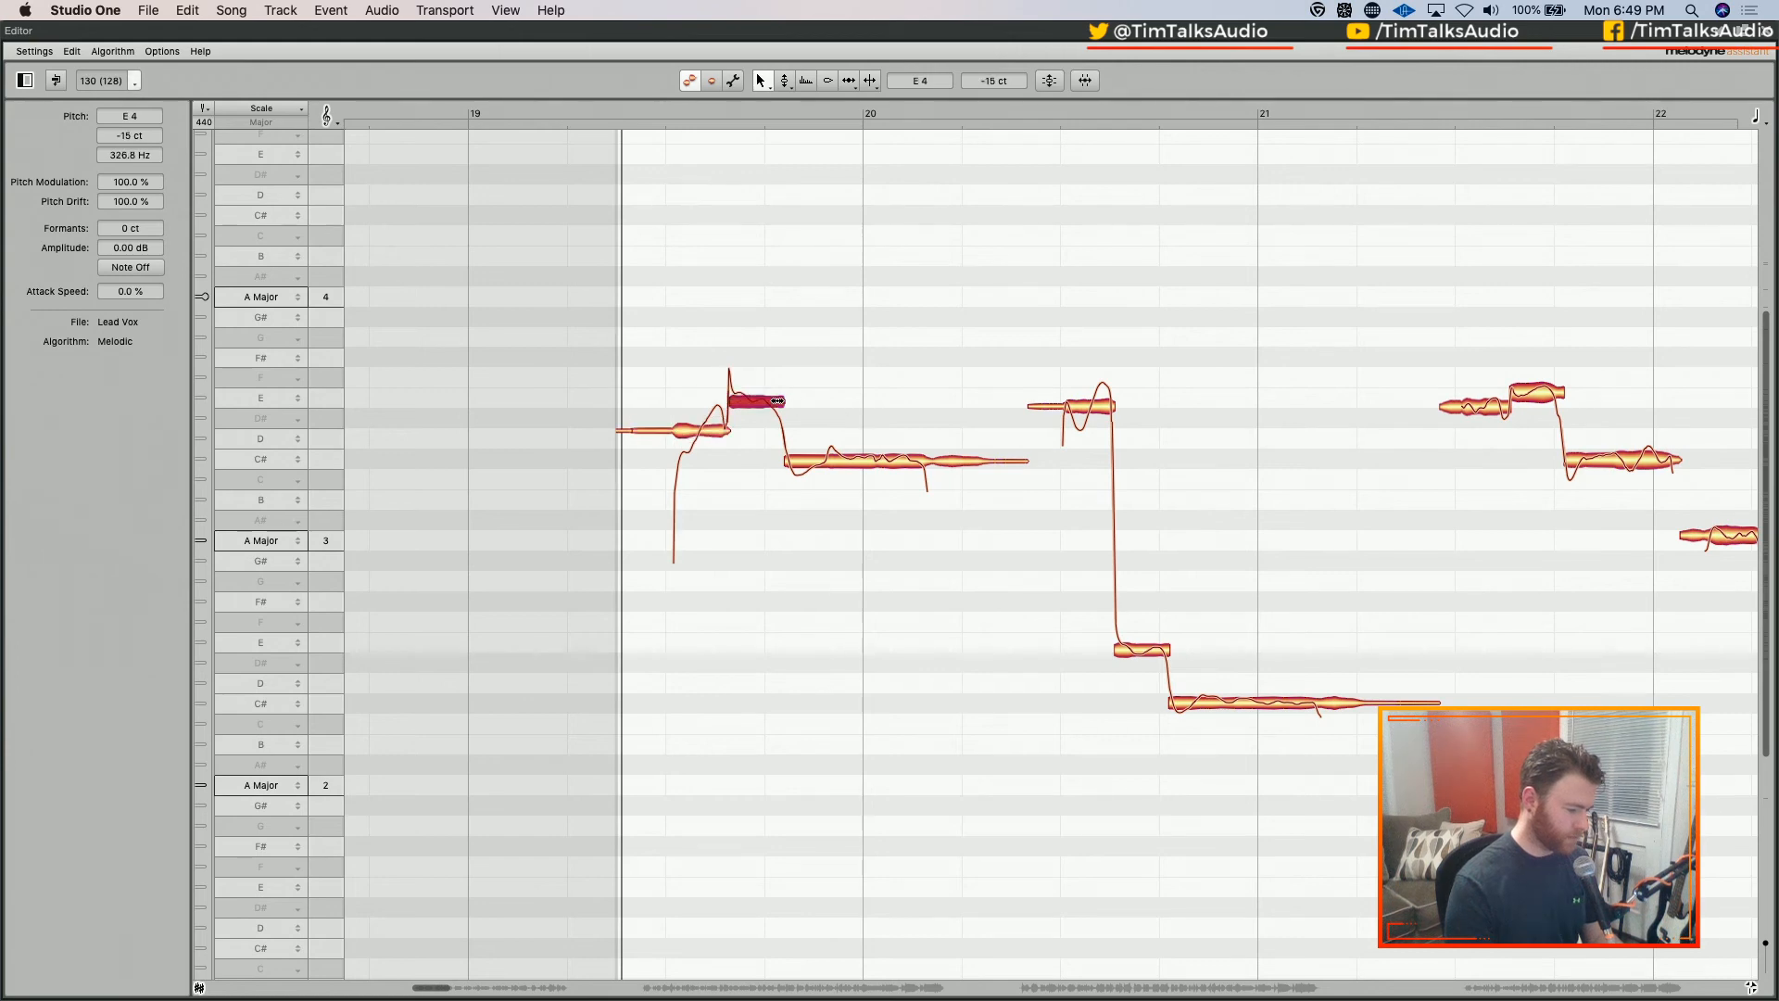
click(860, 450)
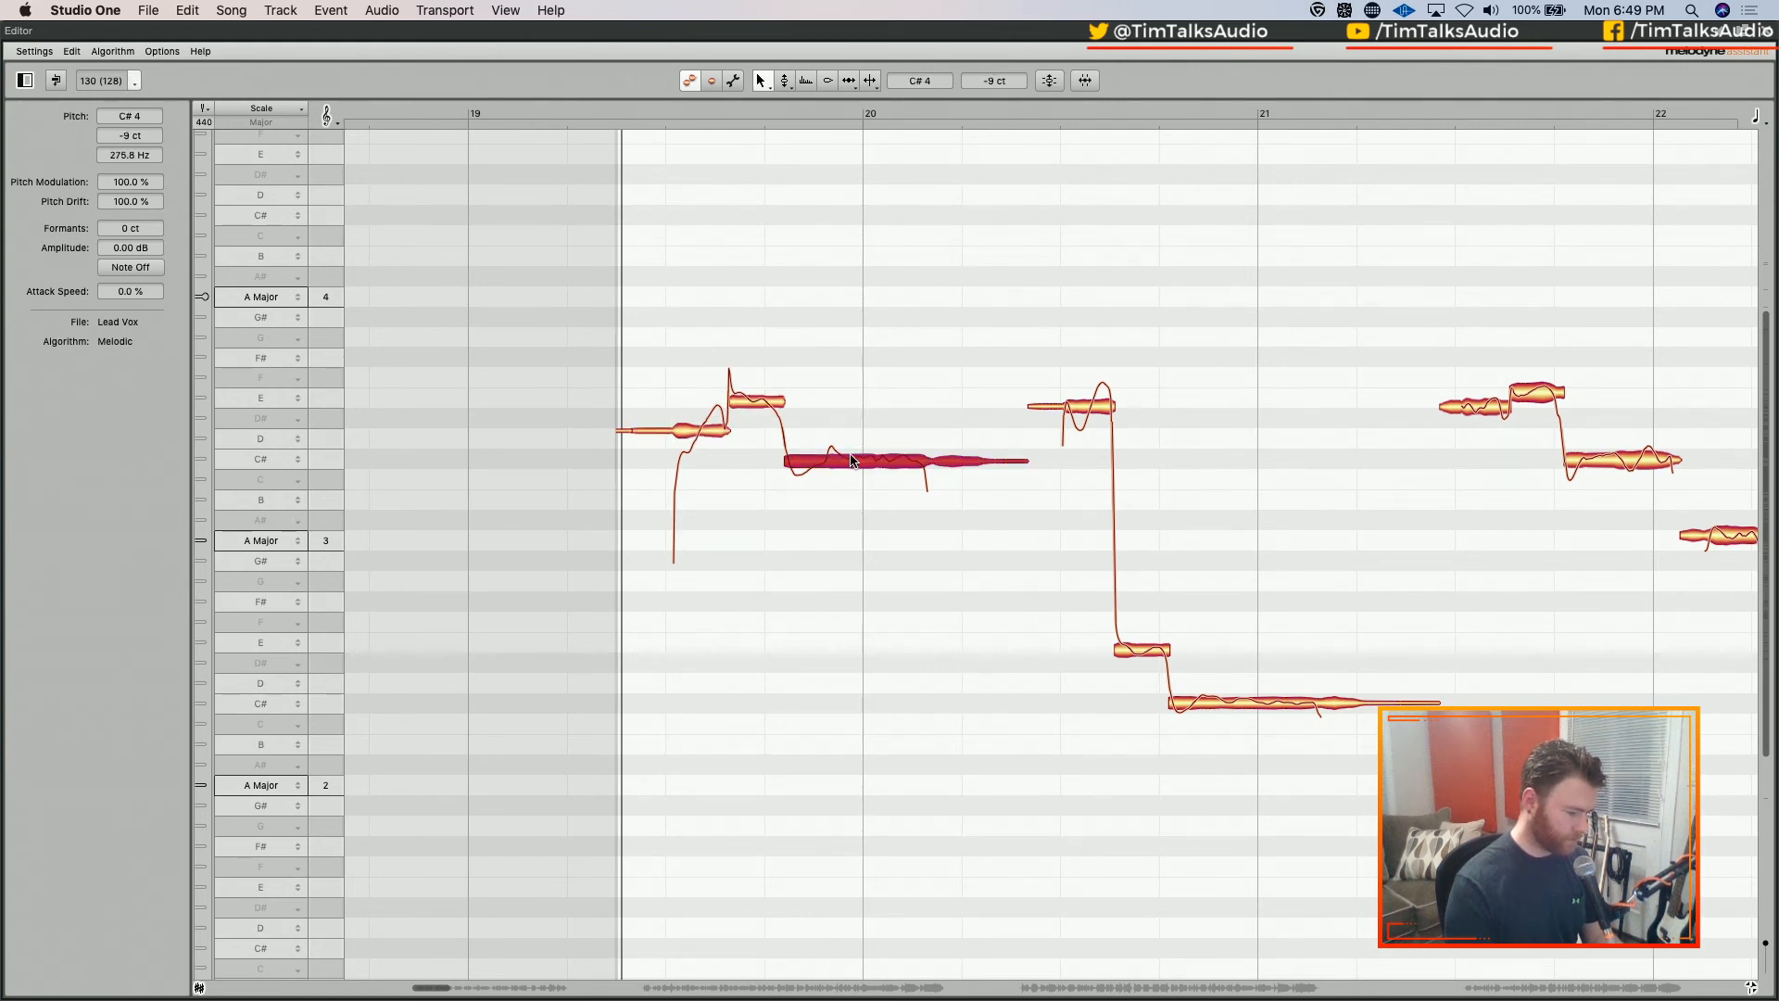
mouse_move(856, 453)
mouse_down()
mouse_move(828, 421)
mouse_move(844, 453)
mouse_up()
key(space)
key(space)
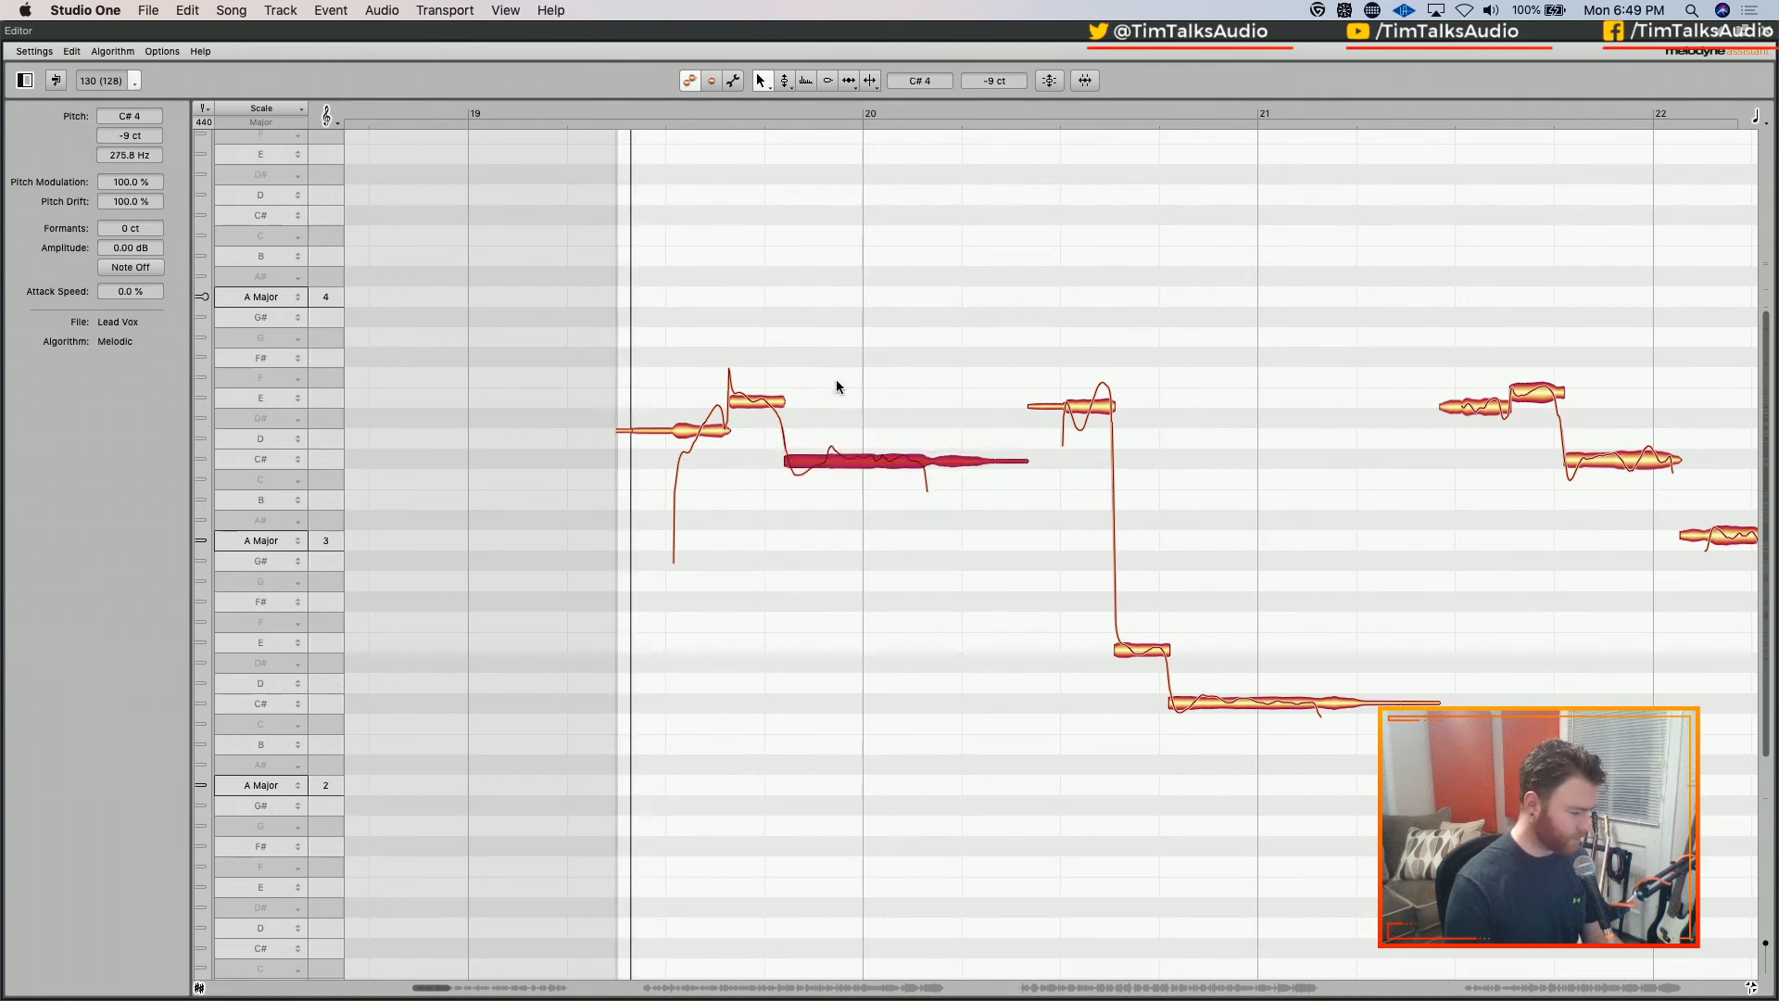
key(space)
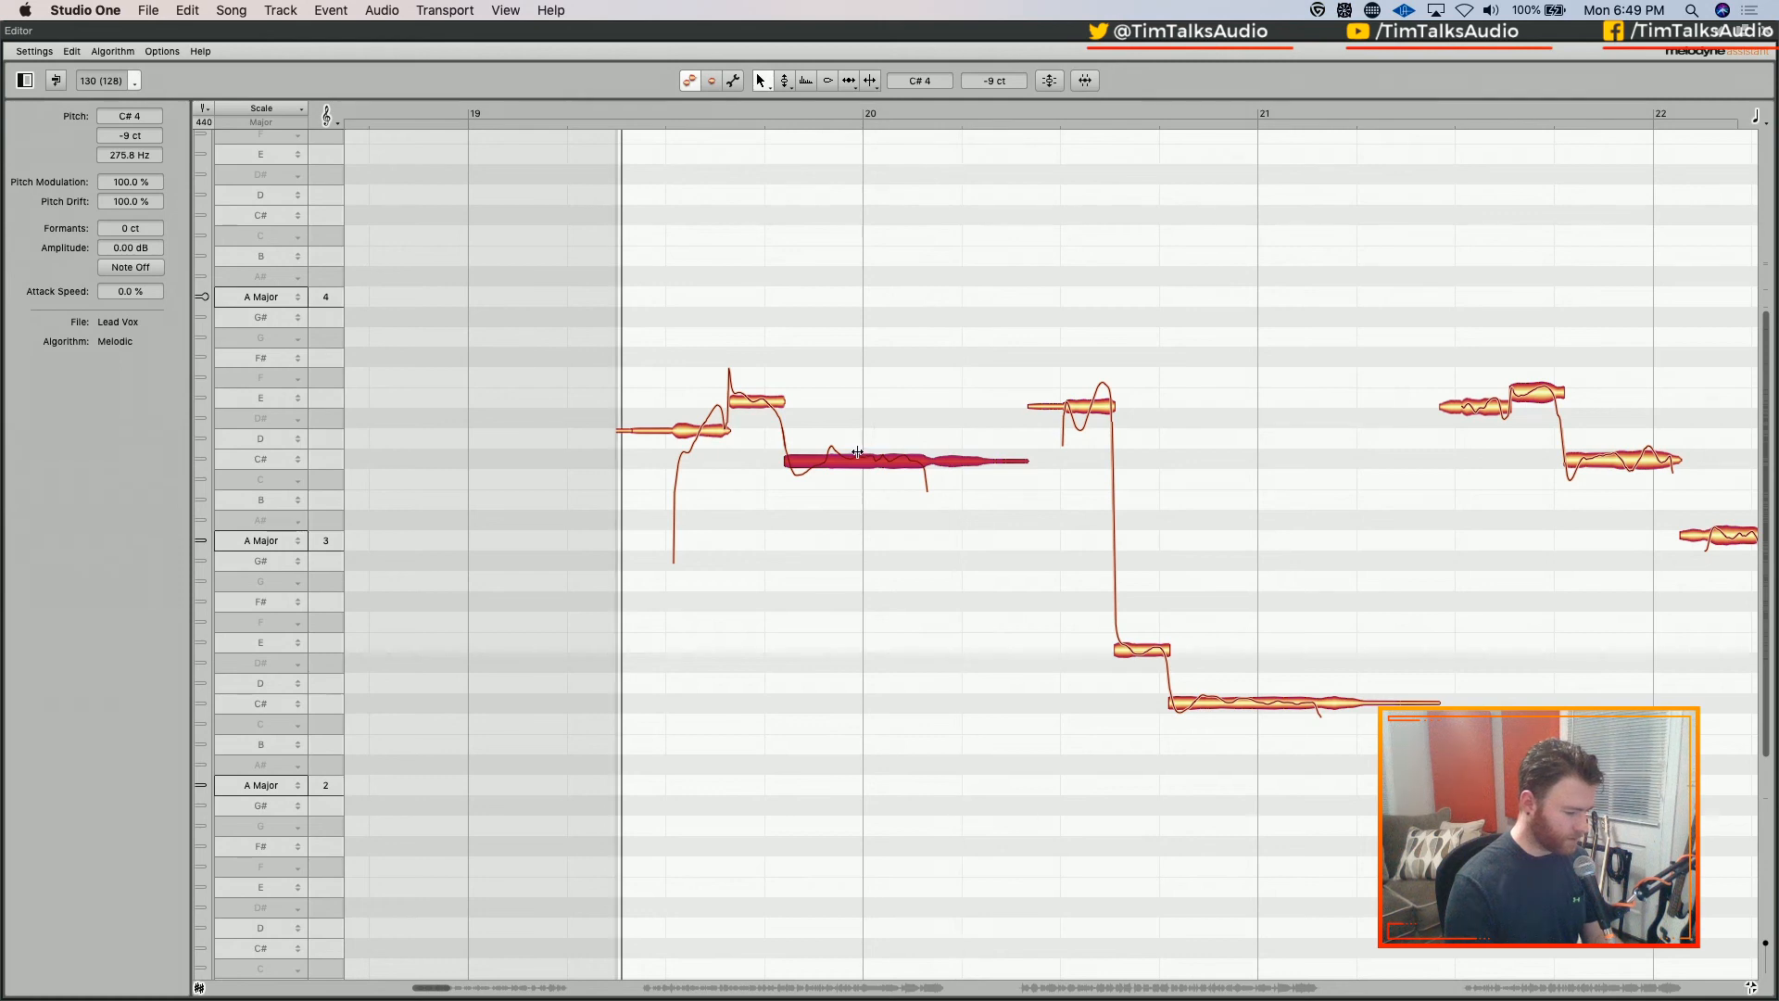
Correct the long C#4 note around bar 20 with Pitch Center 35 % and Pitch Drift 38 %, without scale snapping, and play back from bar 19
click(1051, 81)
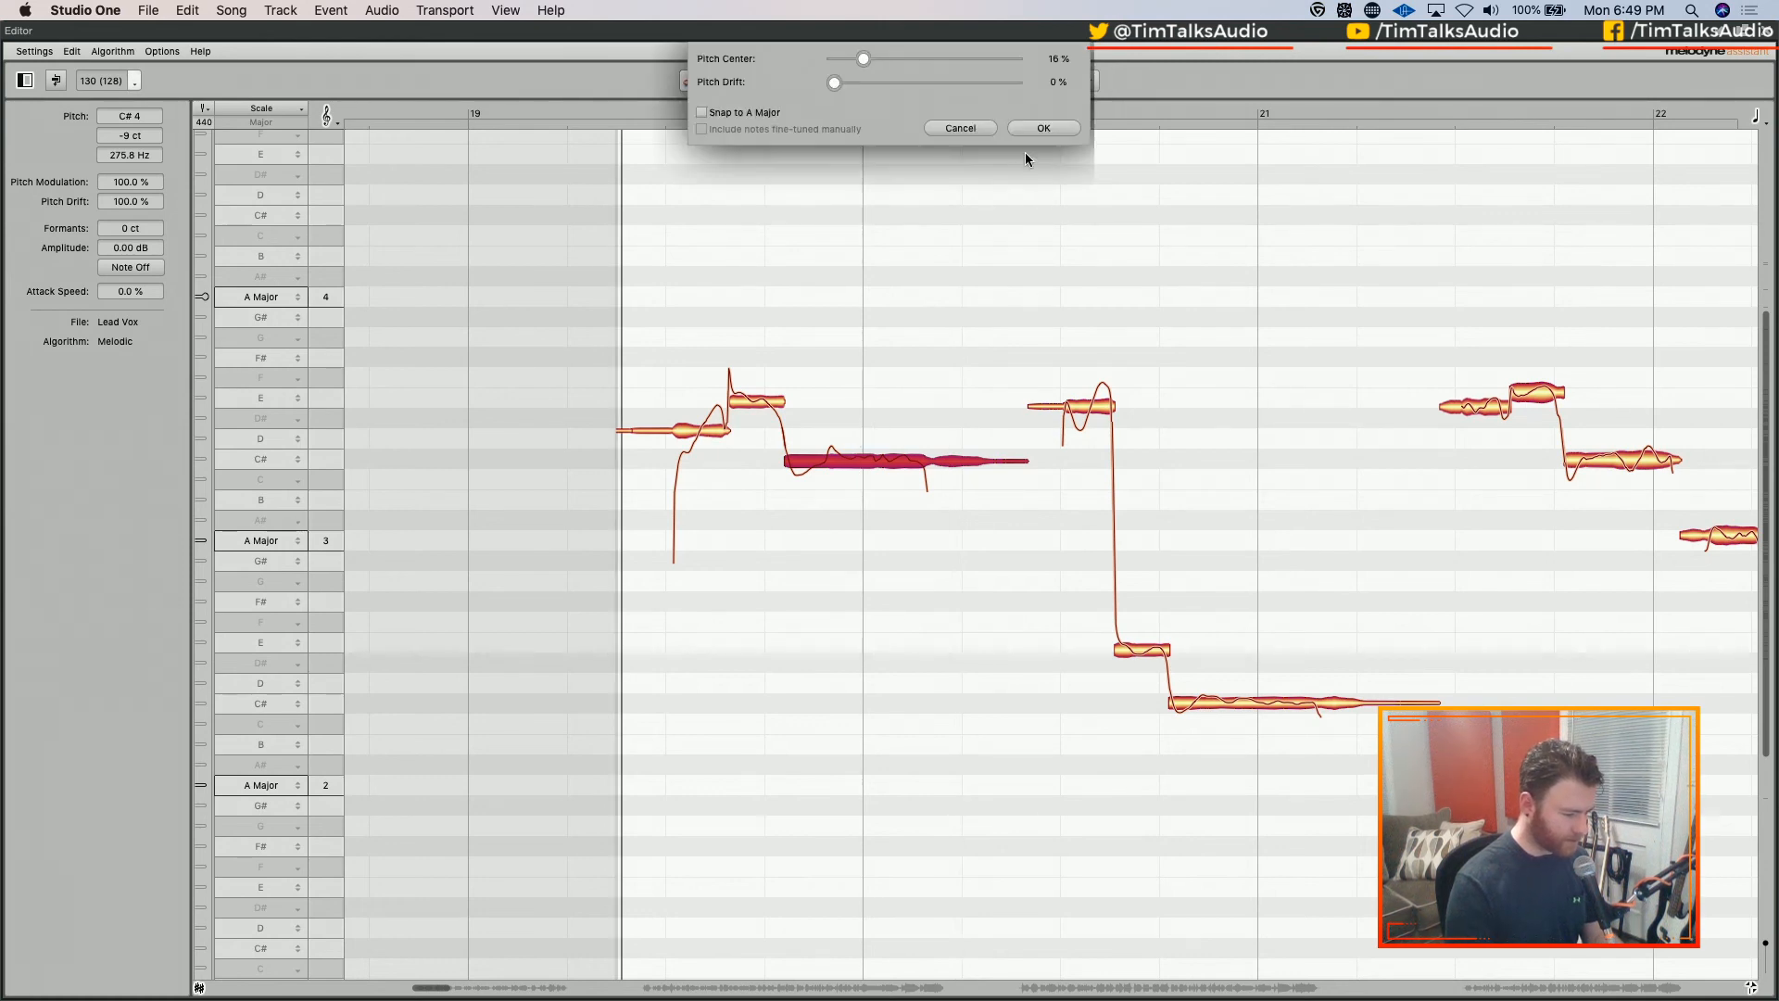
drag(880, 89, 681, 97)
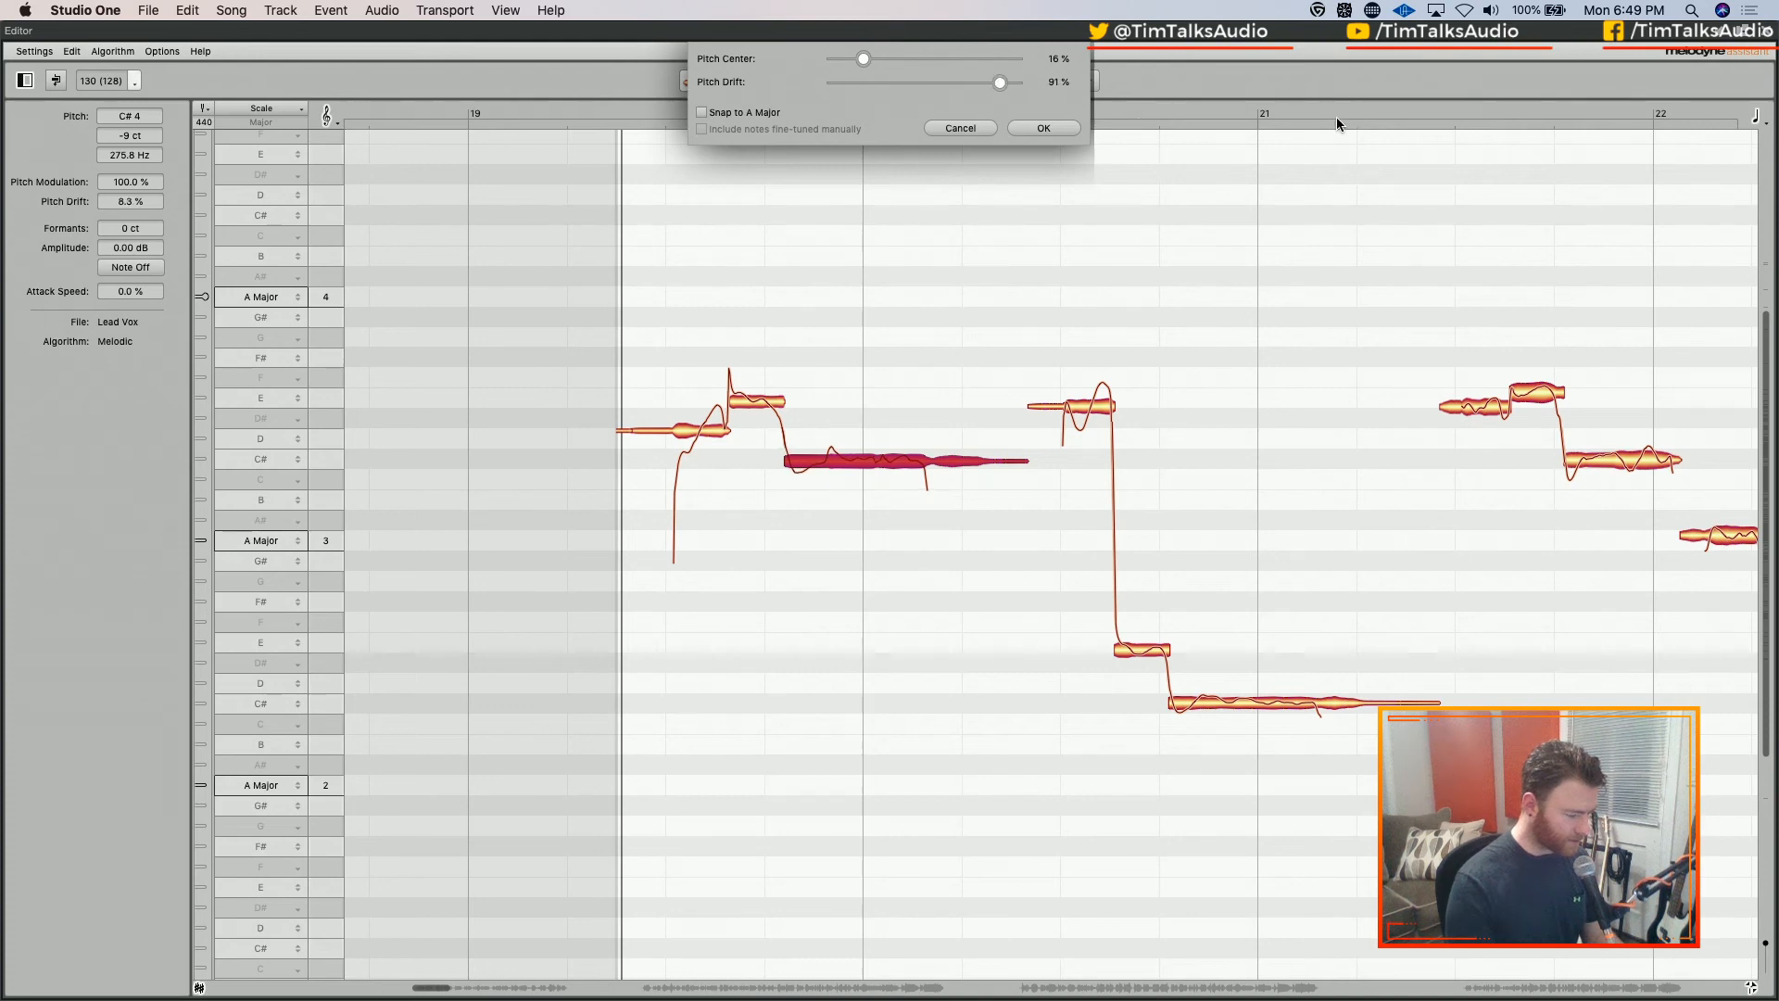
mouse_move(834, 82)
mouse_down()
mouse_move(1239, 151)
mouse_move(936, 63)
mouse_move(1052, 80)
mouse_move(504, 80)
mouse_move(1231, 80)
mouse_move(838, 83)
mouse_move(874, 87)
mouse_move(862, 63)
mouse_up()
click(764, 110)
click(760, 110)
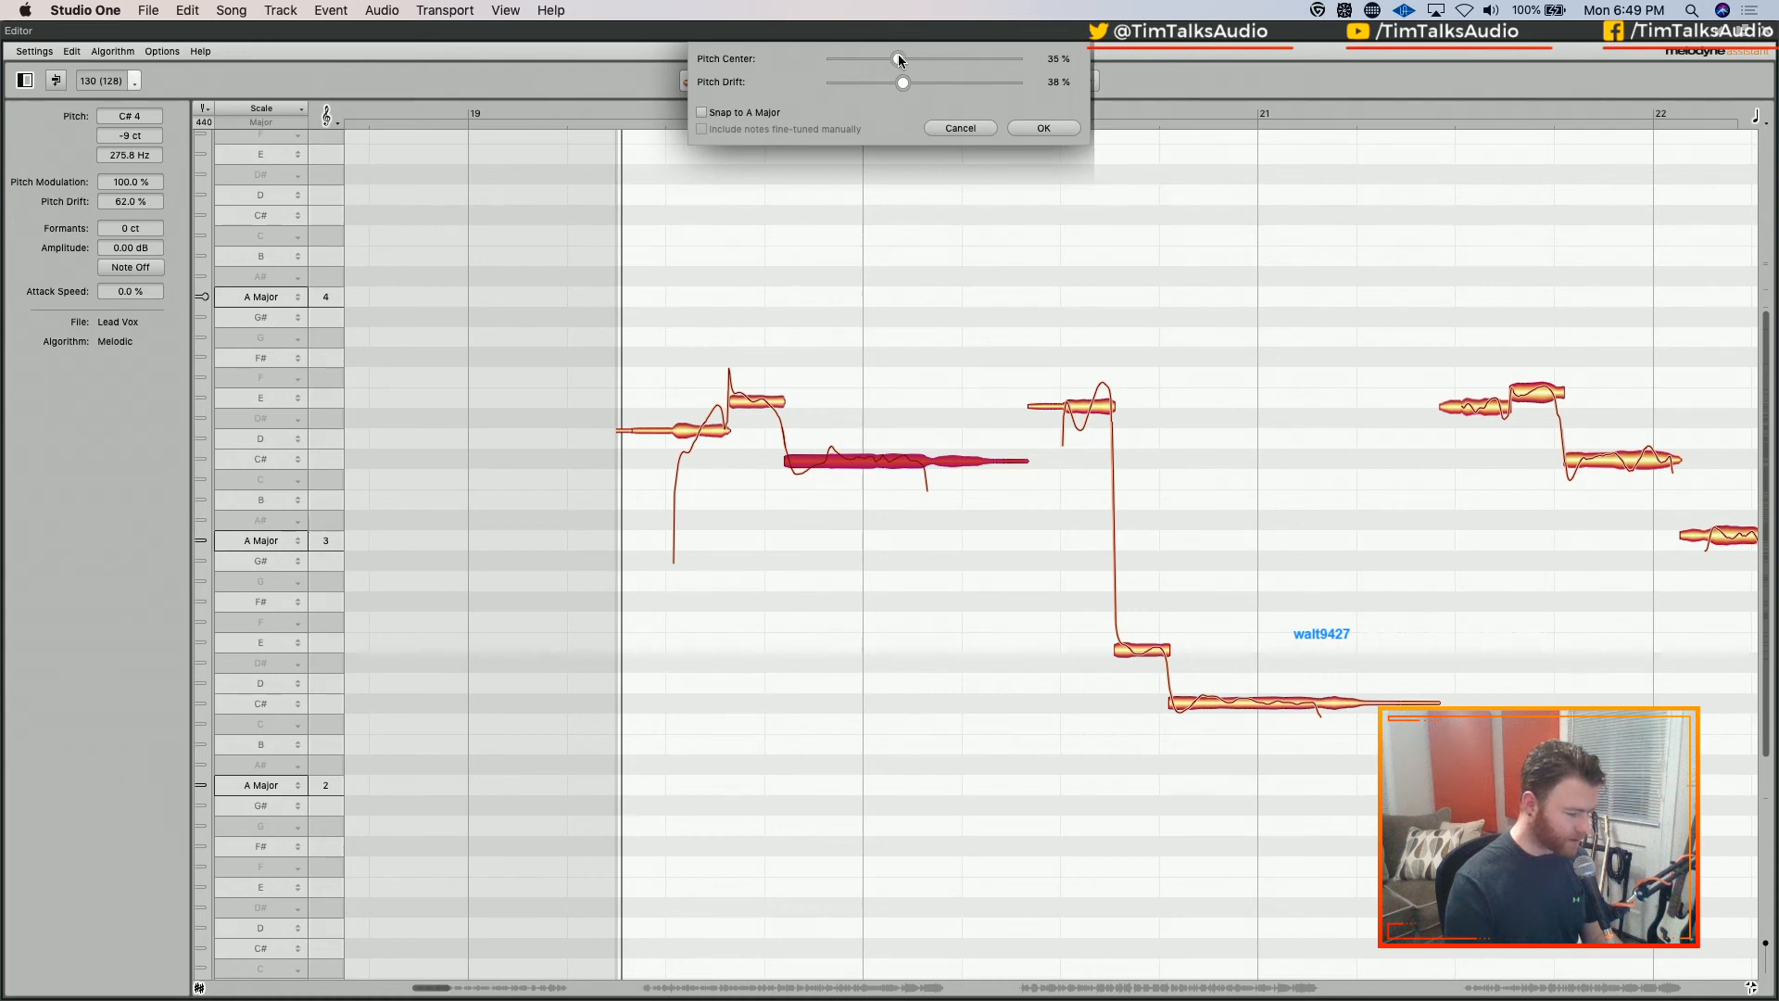
click(1041, 128)
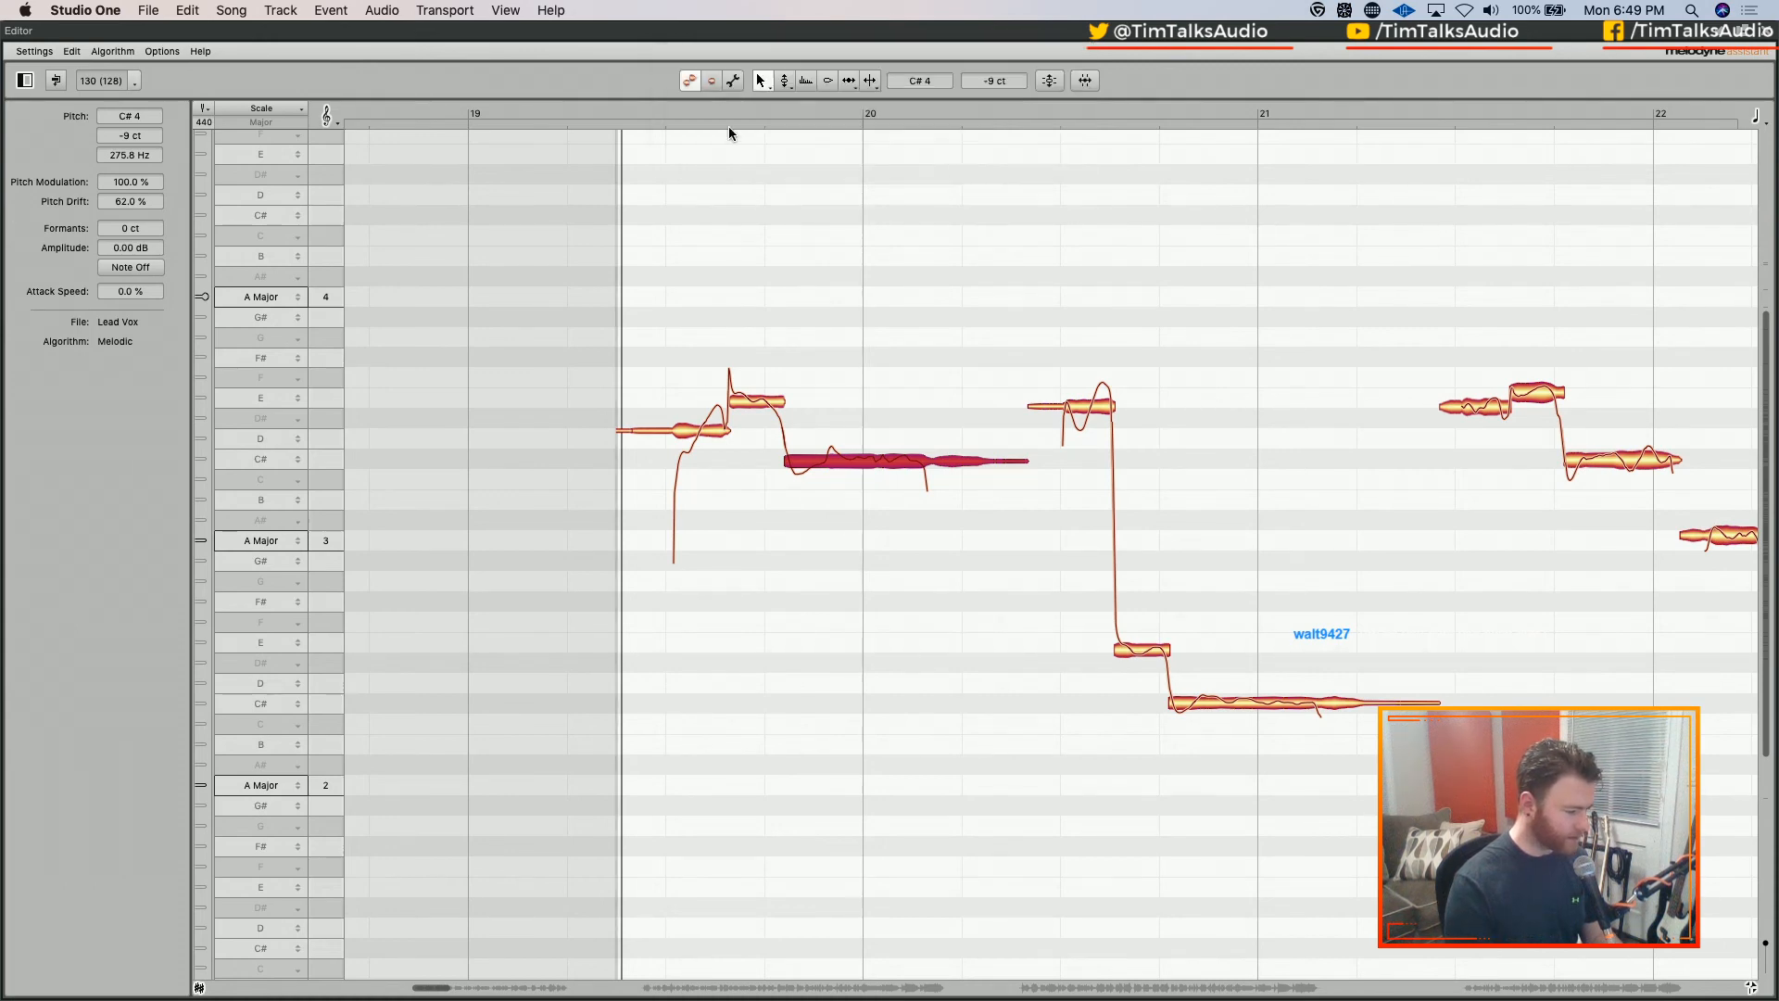
click(588, 110)
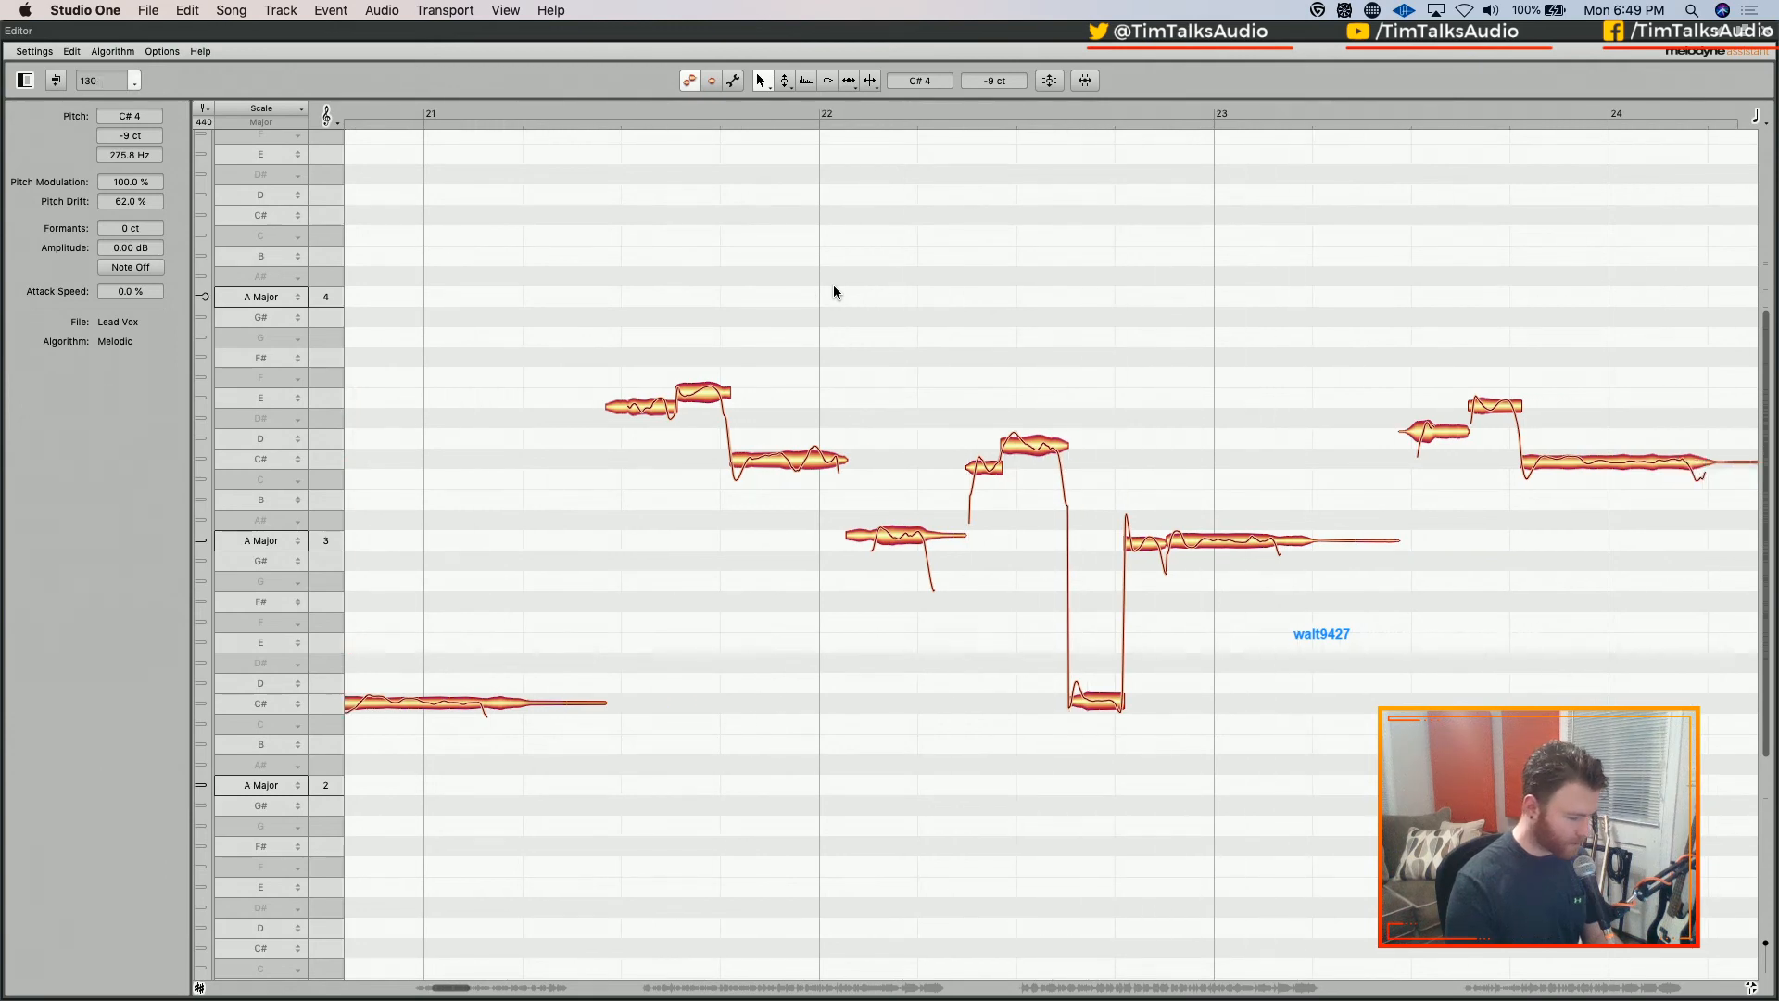
Try raising the C#4 note just before bar 22 to D4 and play the phrase from mid-bar 21
click(809, 455)
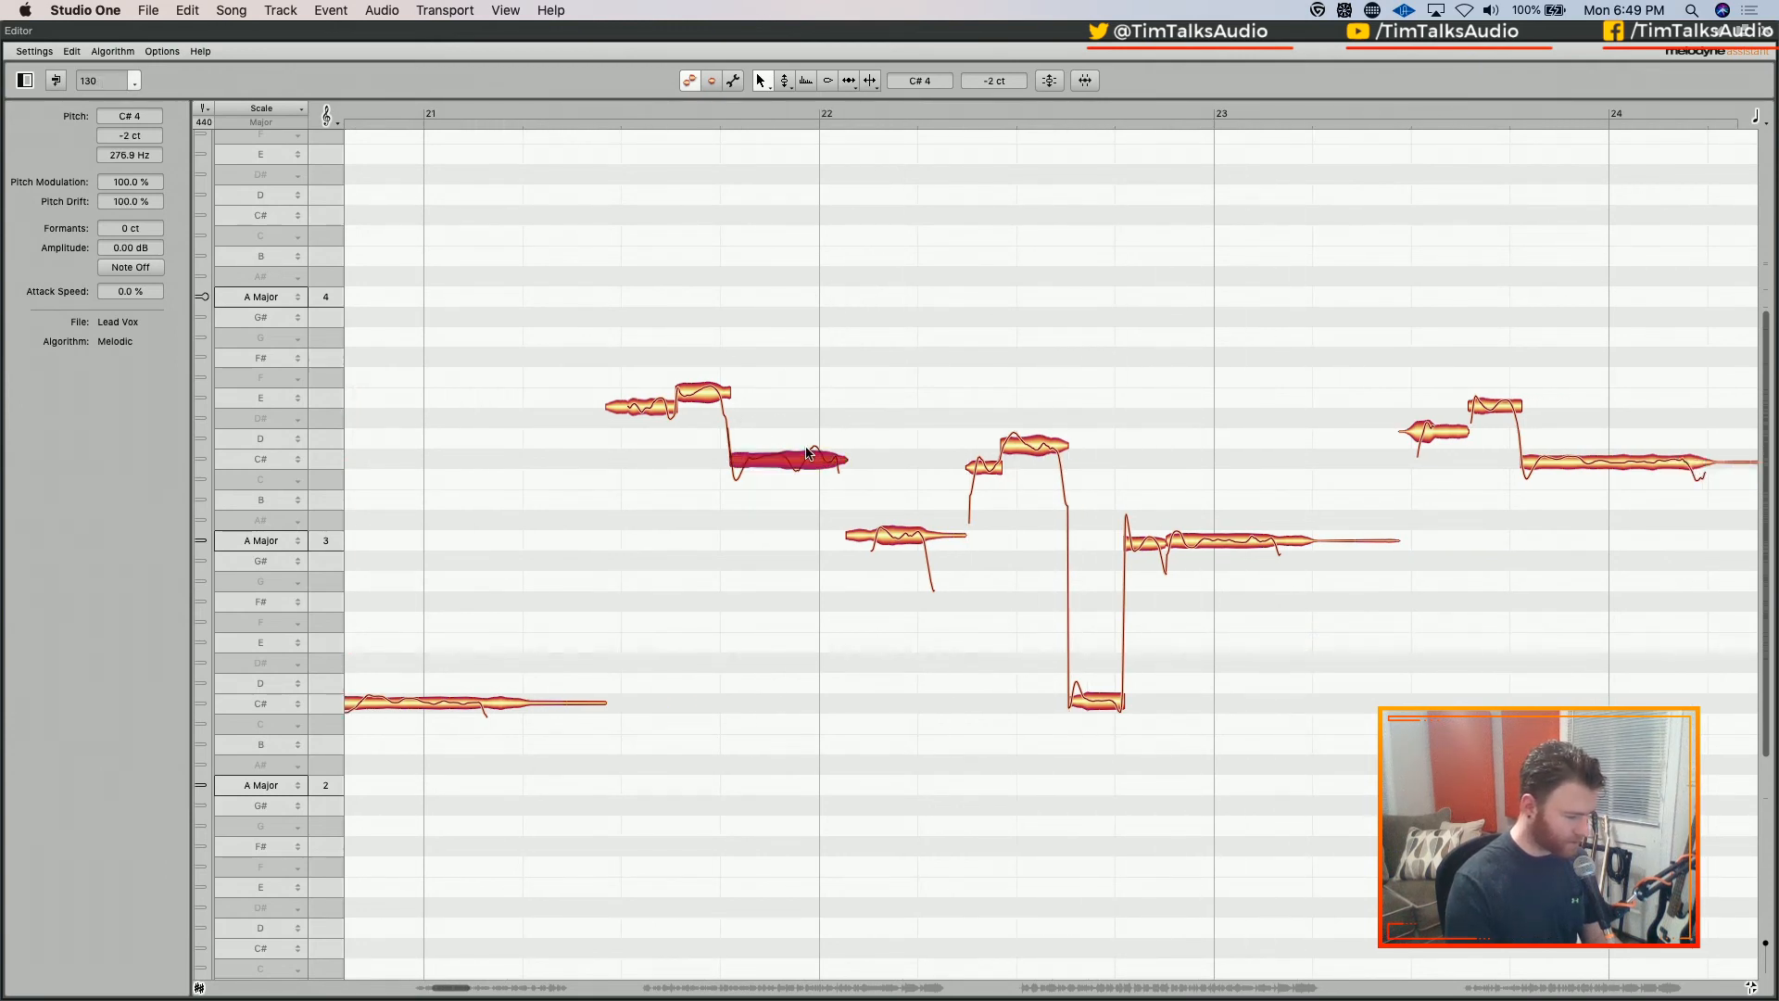
click(655, 113)
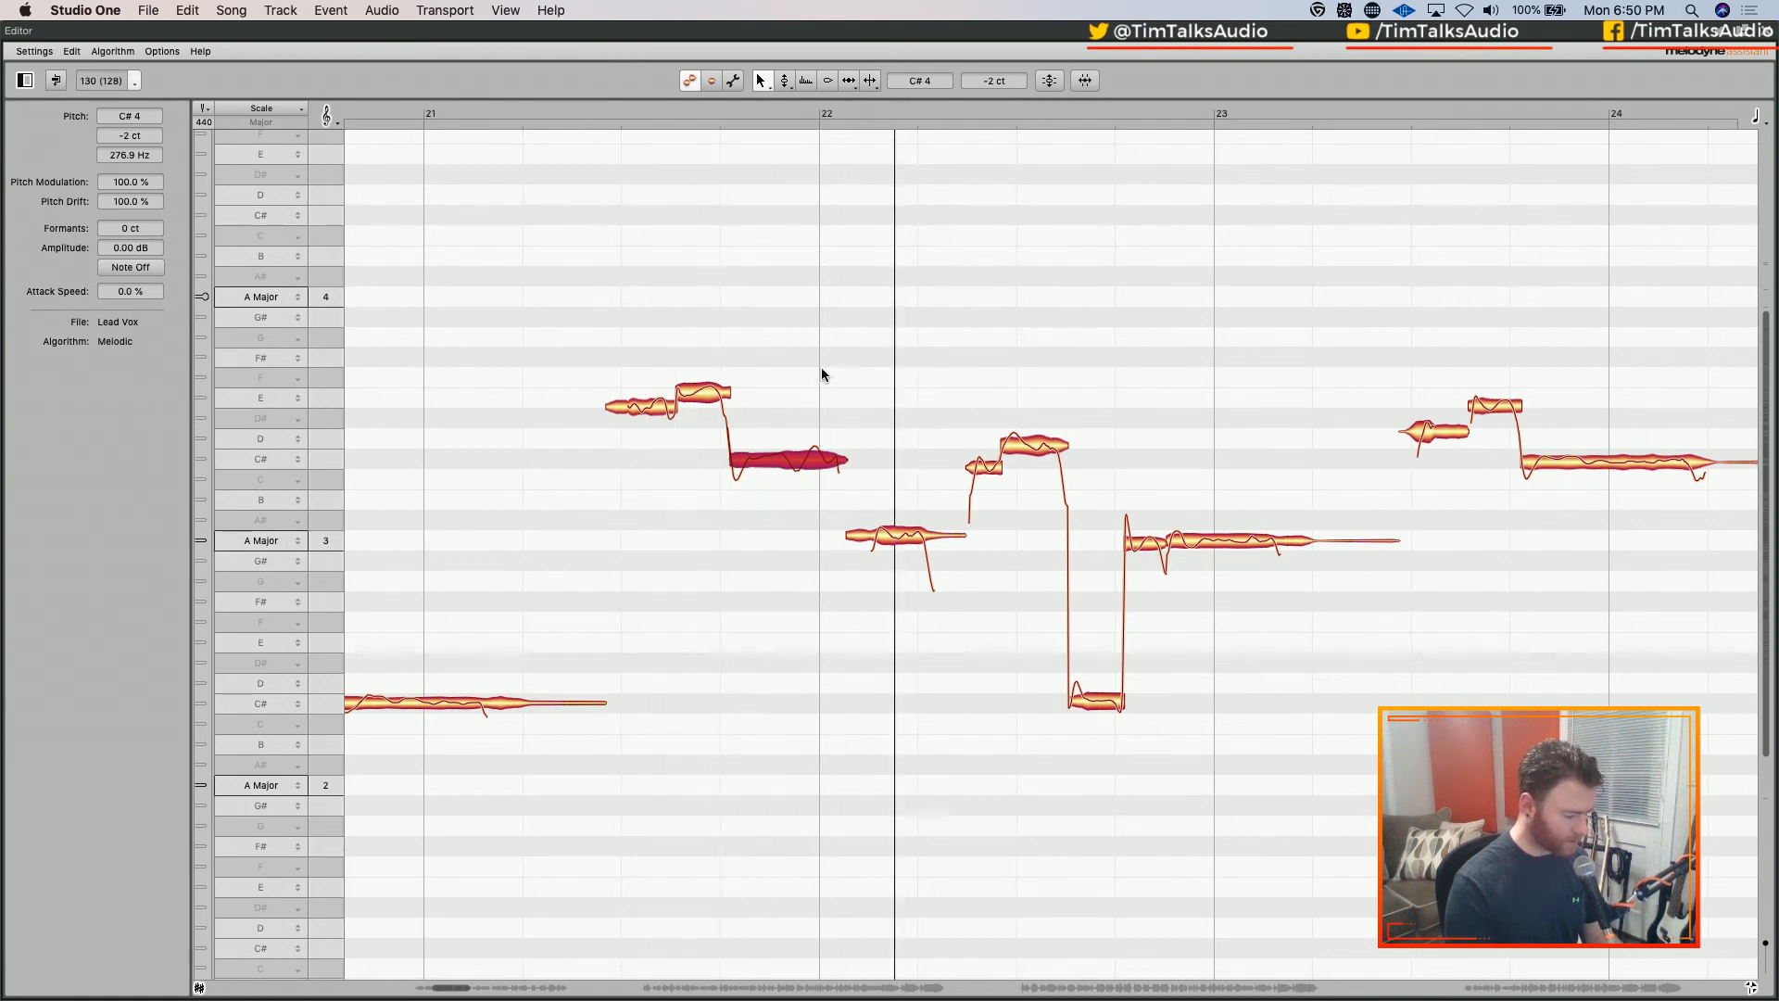
drag(786, 461, 786, 443)
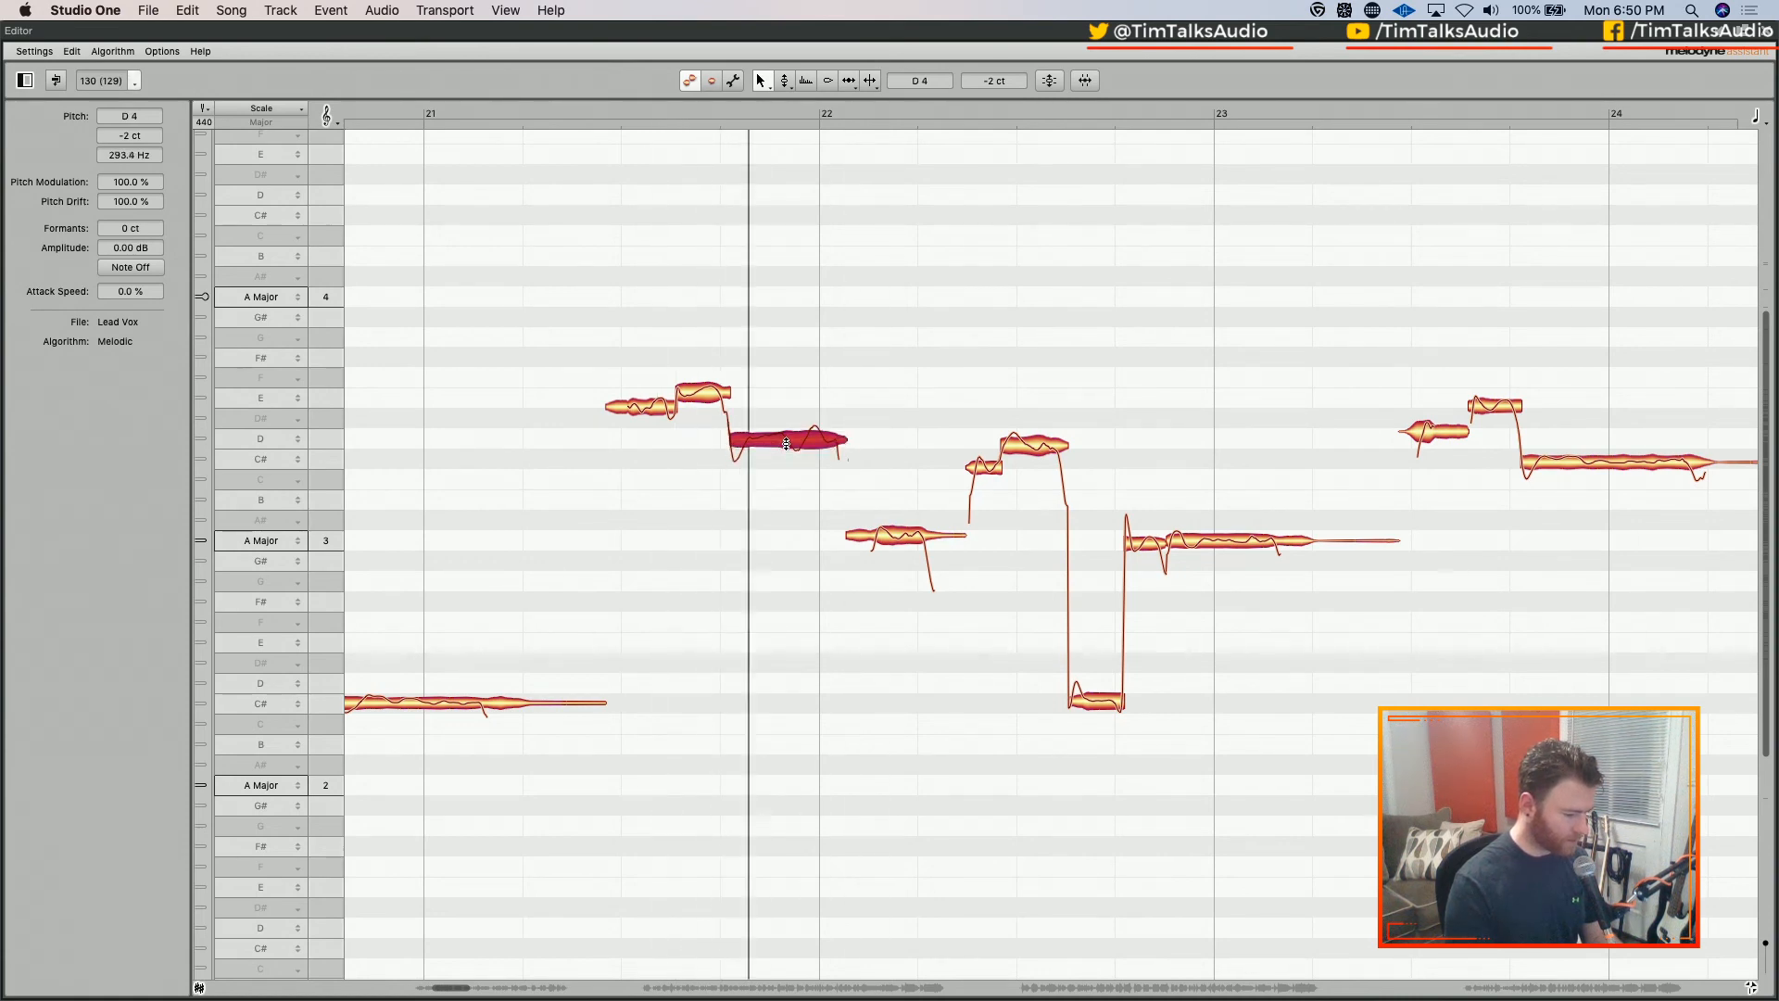
key(space)
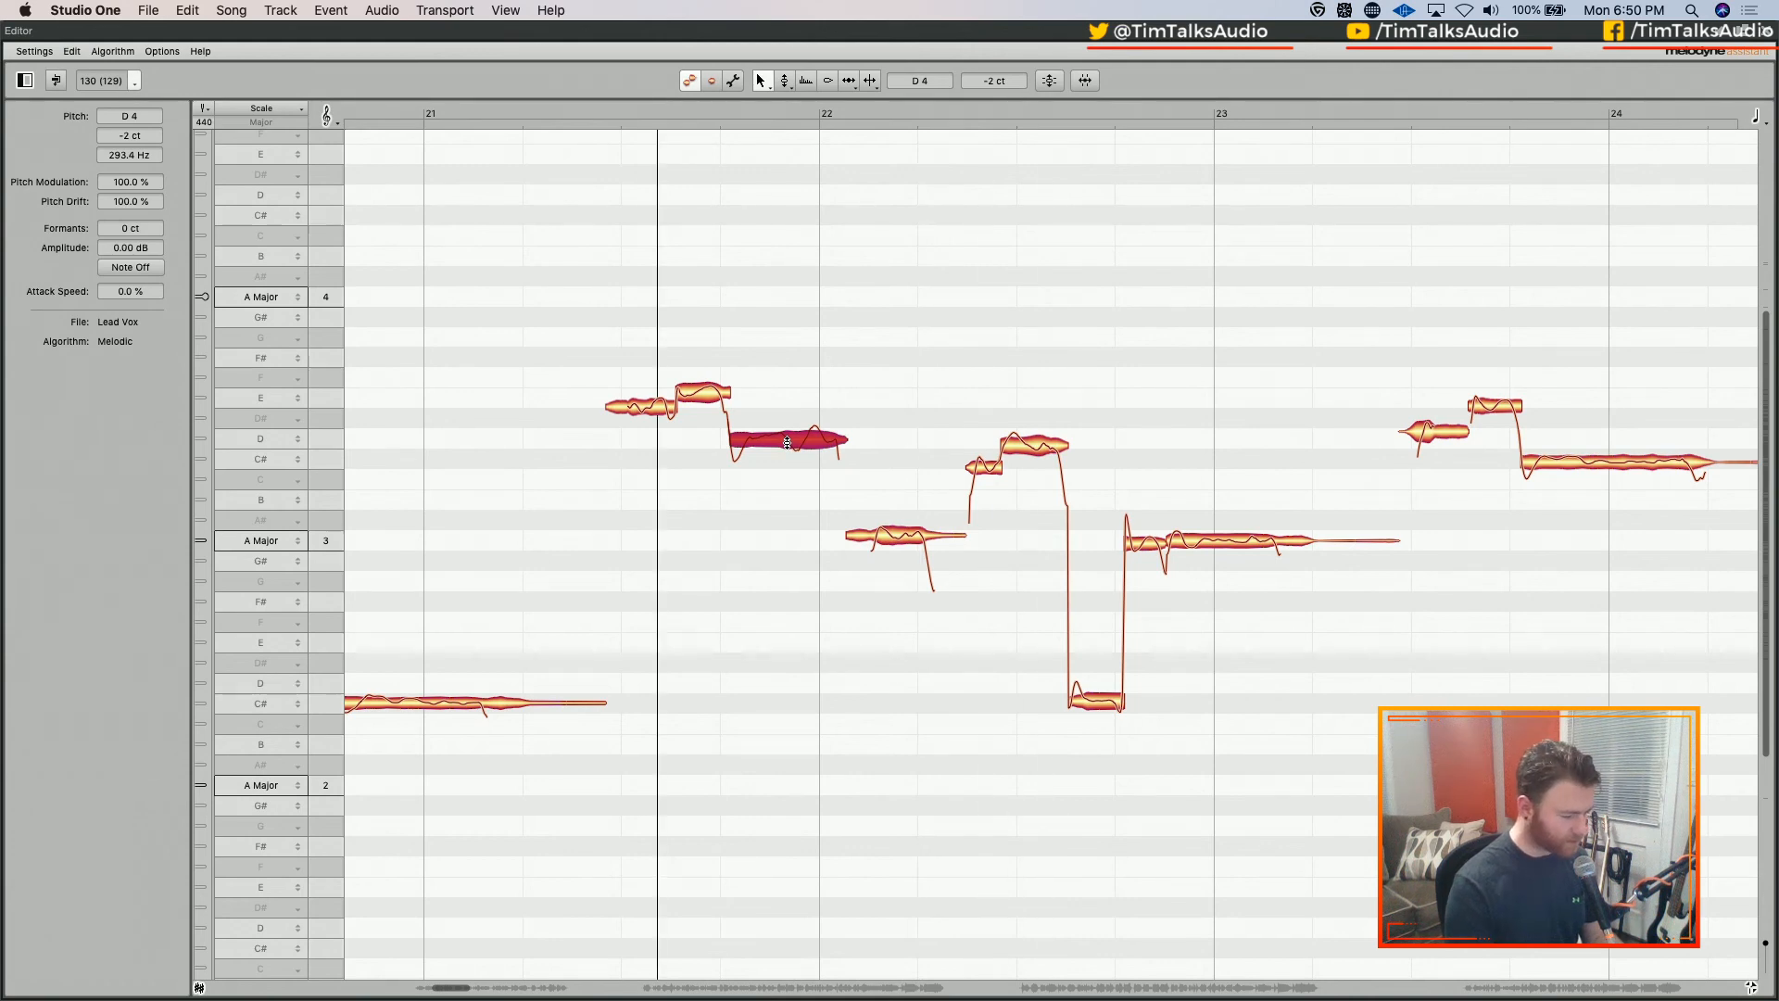
Set the D4 note leading into bar 22 to C#4 at 0 ct and play the phrase
click(787, 455)
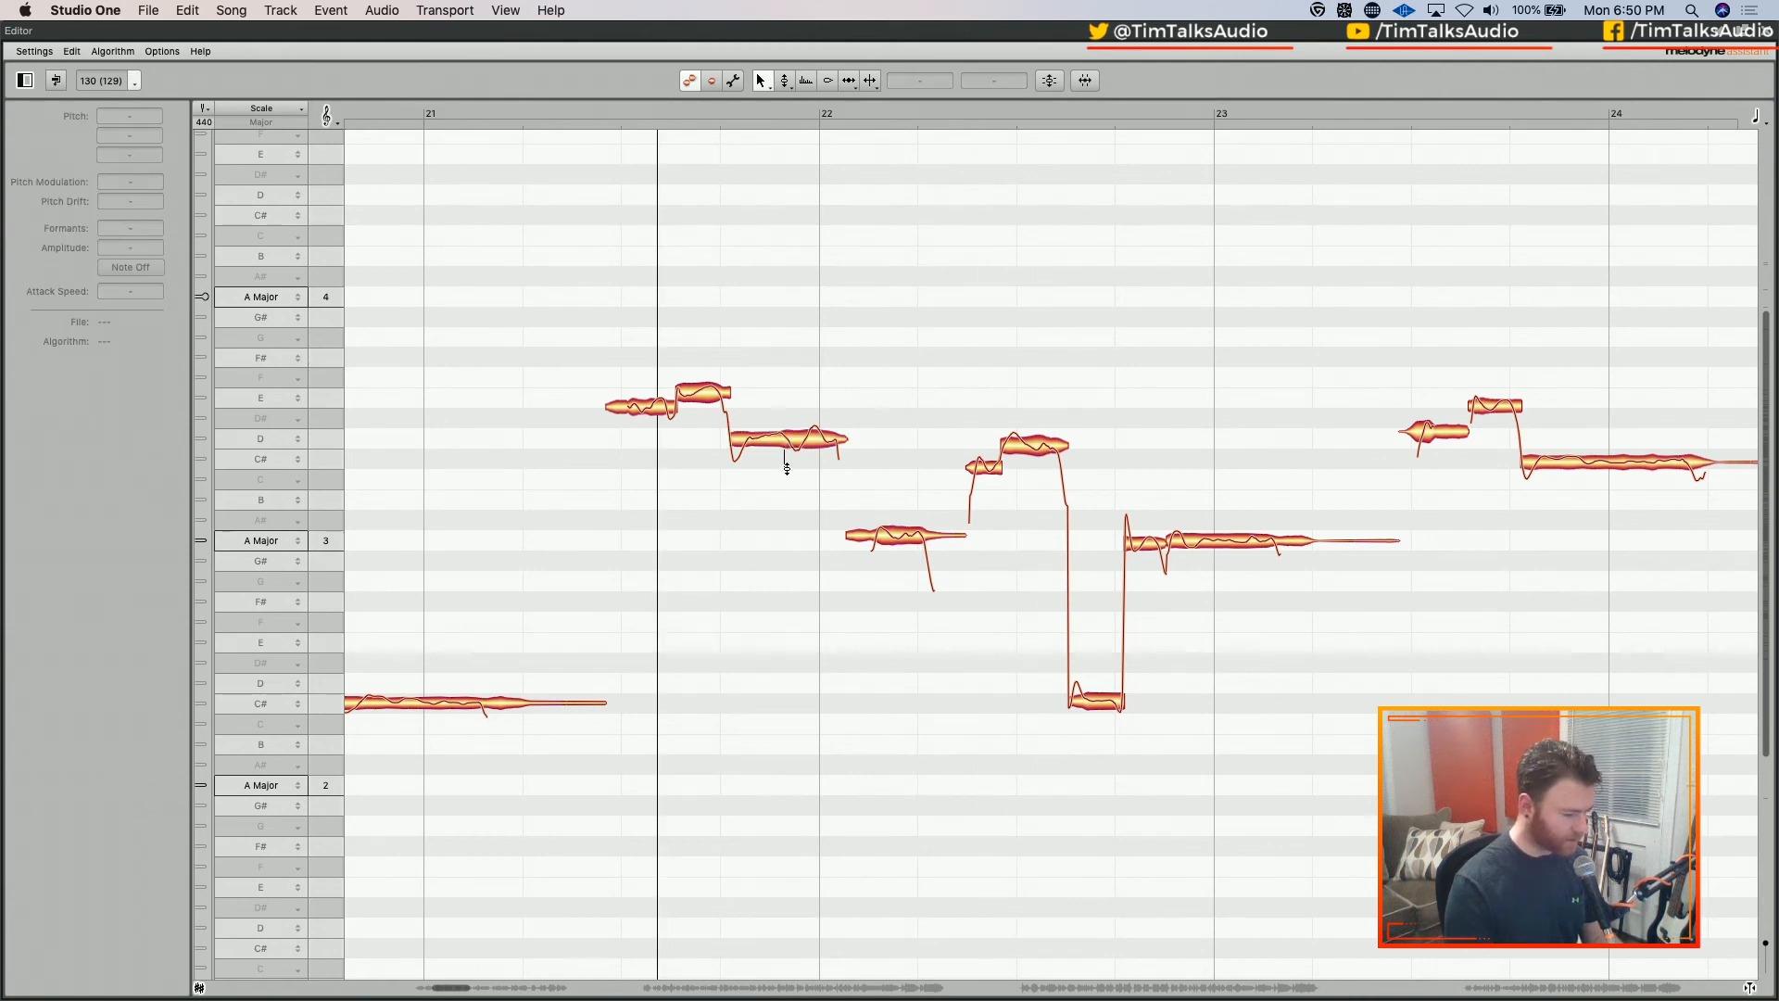
drag(786, 434, 786, 454)
key(space)
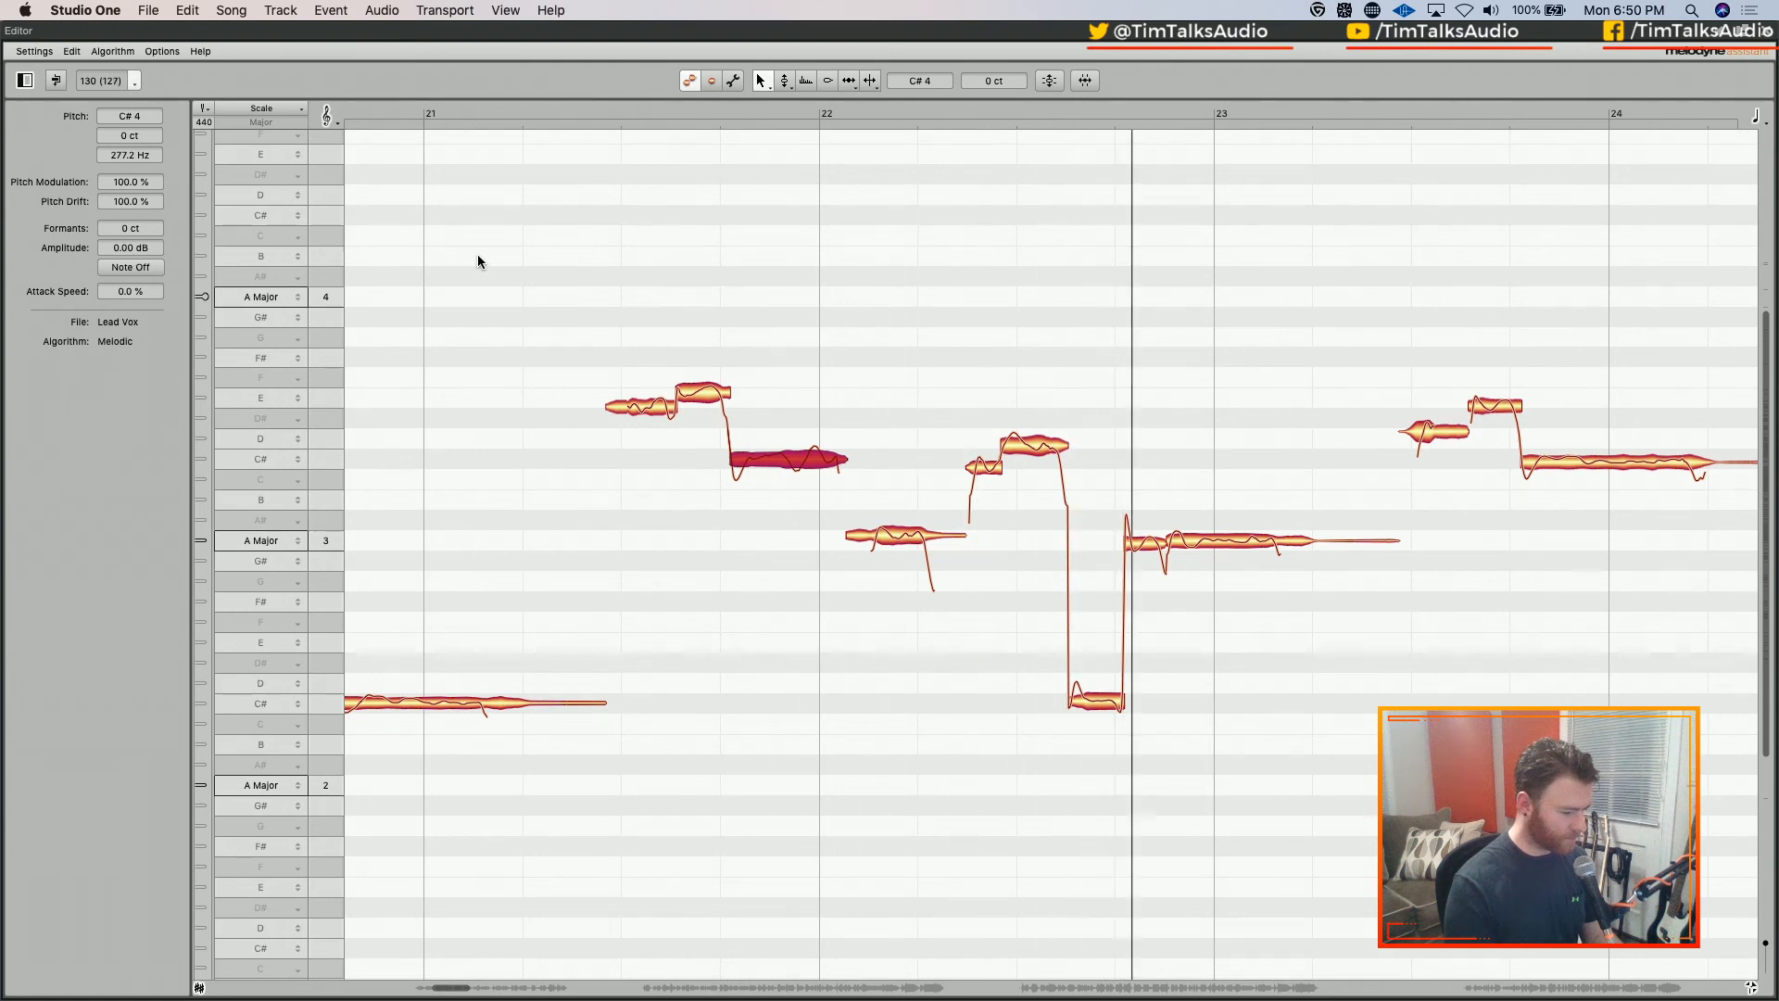
key(space)
Play the vocal phrase from mid-bar 23 to check the notes through bar 25
scroll(867, 271, right, 10)
scroll(704, 232, left, 1)
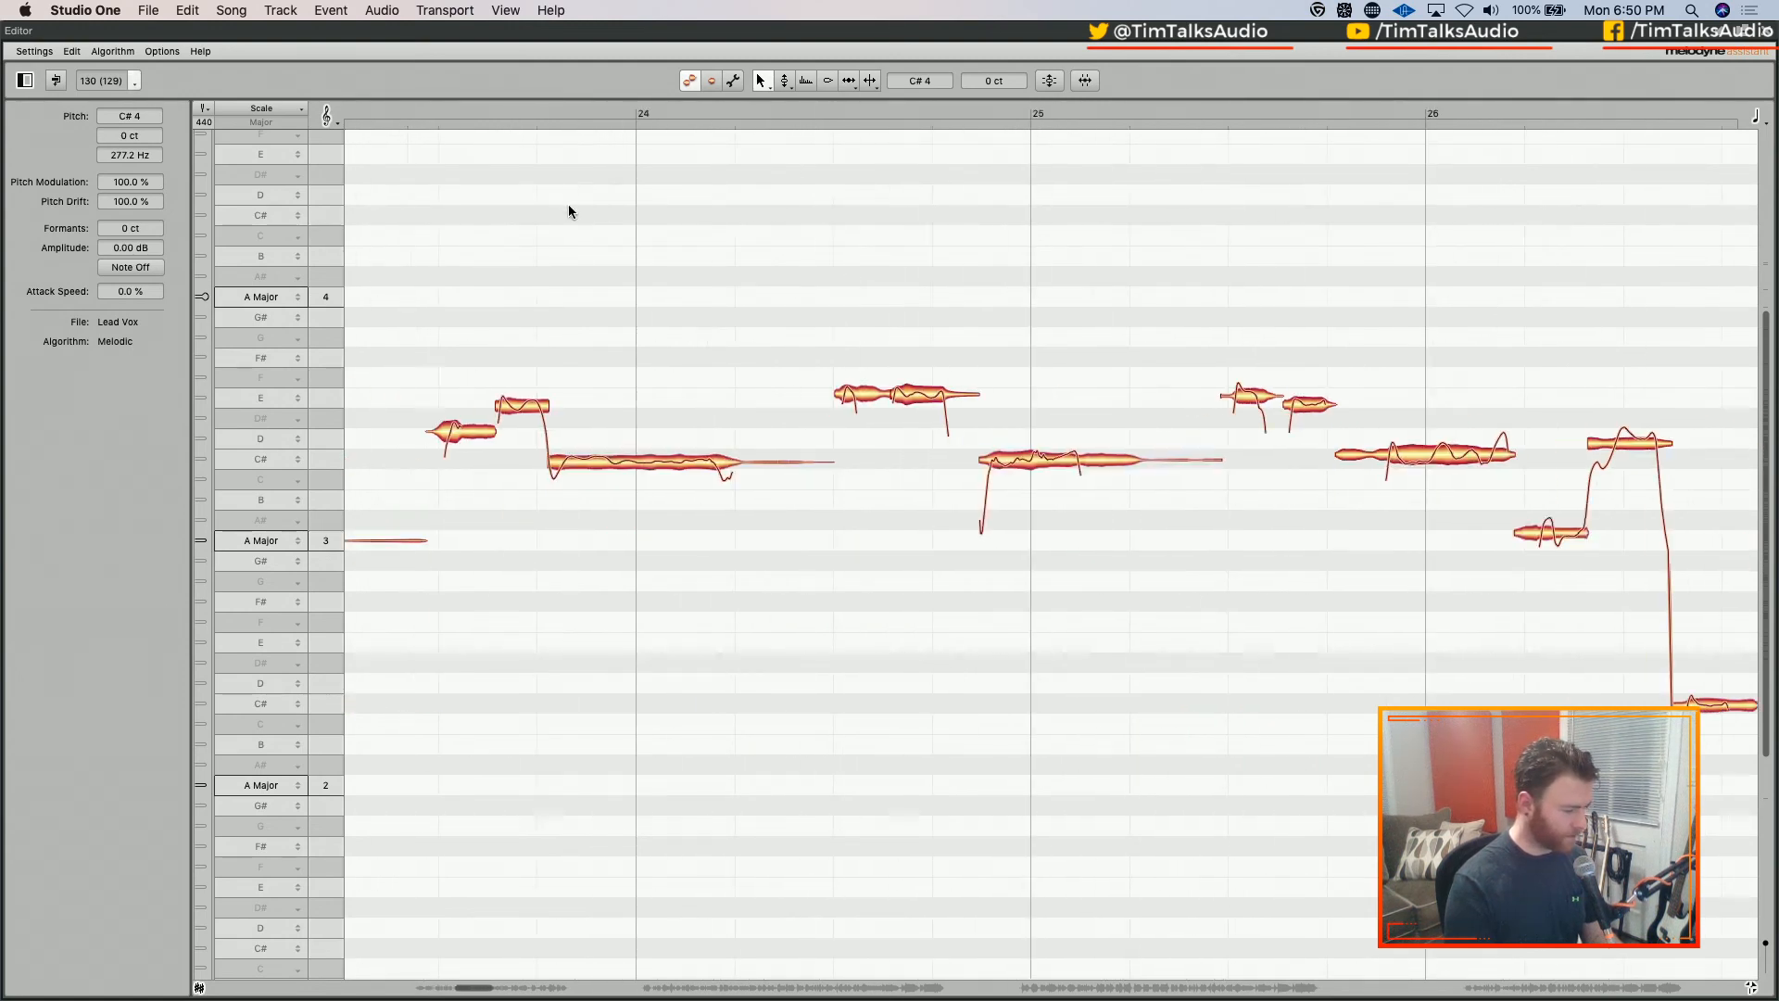
click(438, 106)
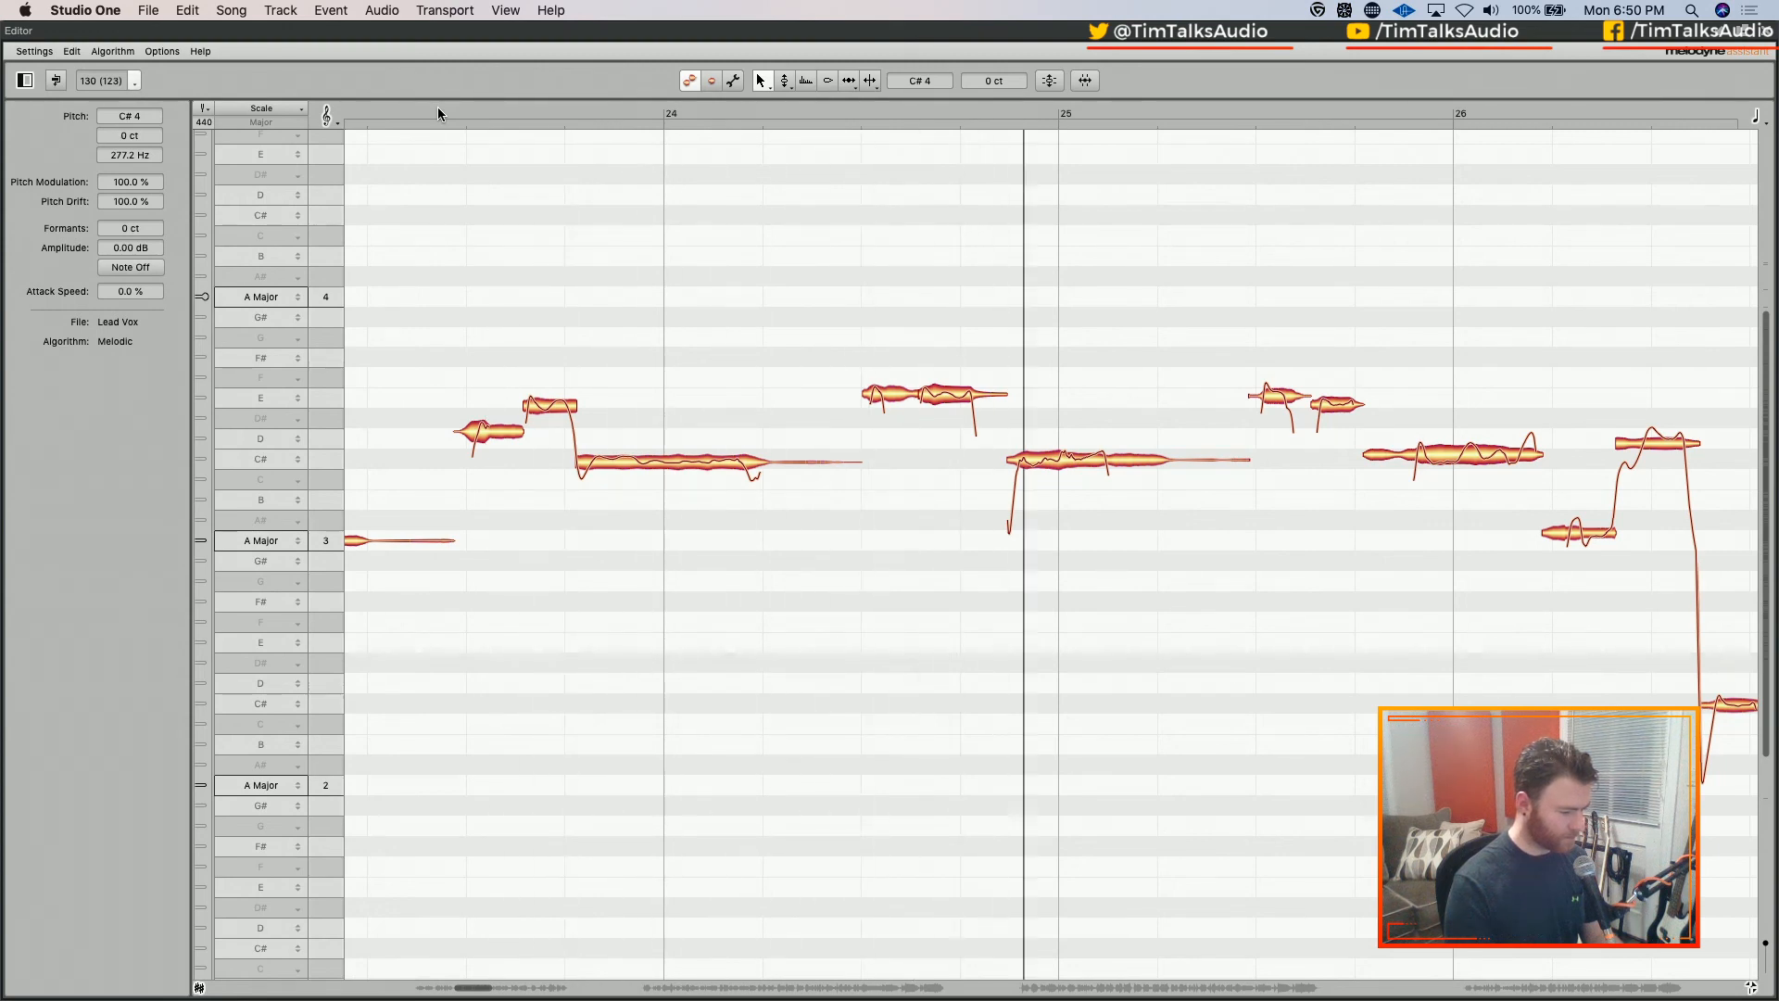
key(space)
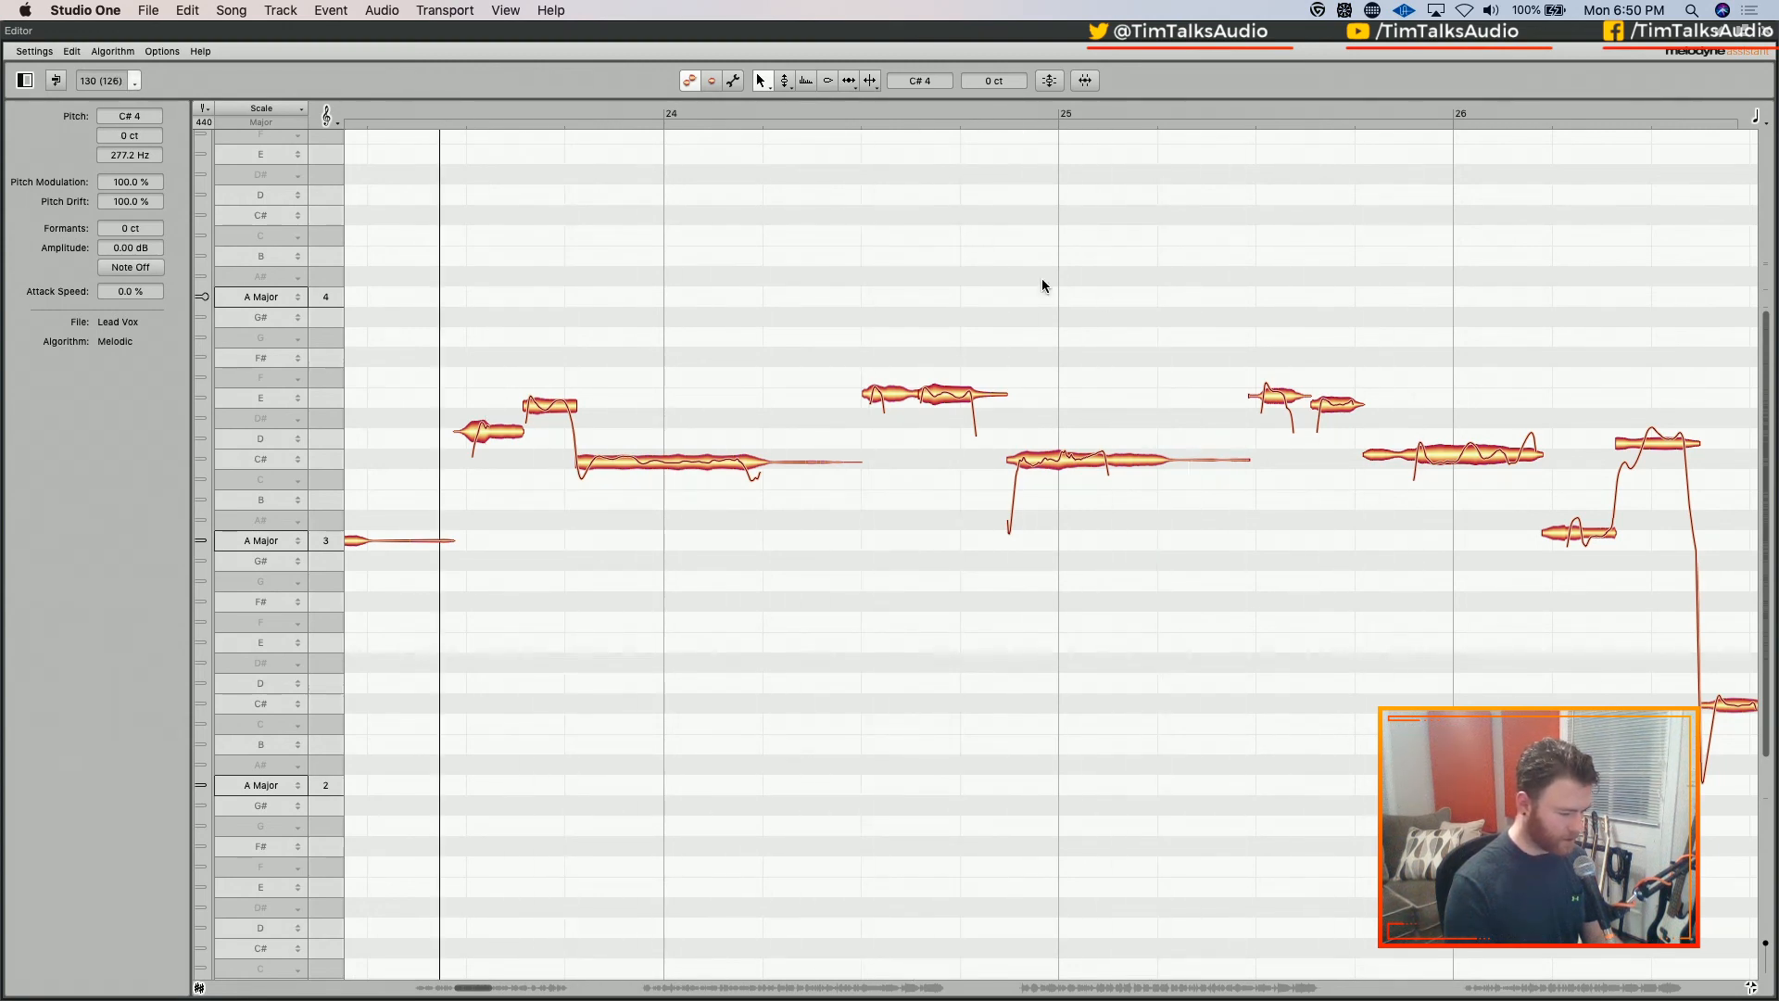
Correct the two short E4 notes after mid-bar 25 with Pitch Center 60 %, Snap to A Major and drift reduced to 67.7 %, then play them back
scroll(863, 258, right, 1)
scroll(863, 258, right, 1)
drag(1005, 341, 1145, 419)
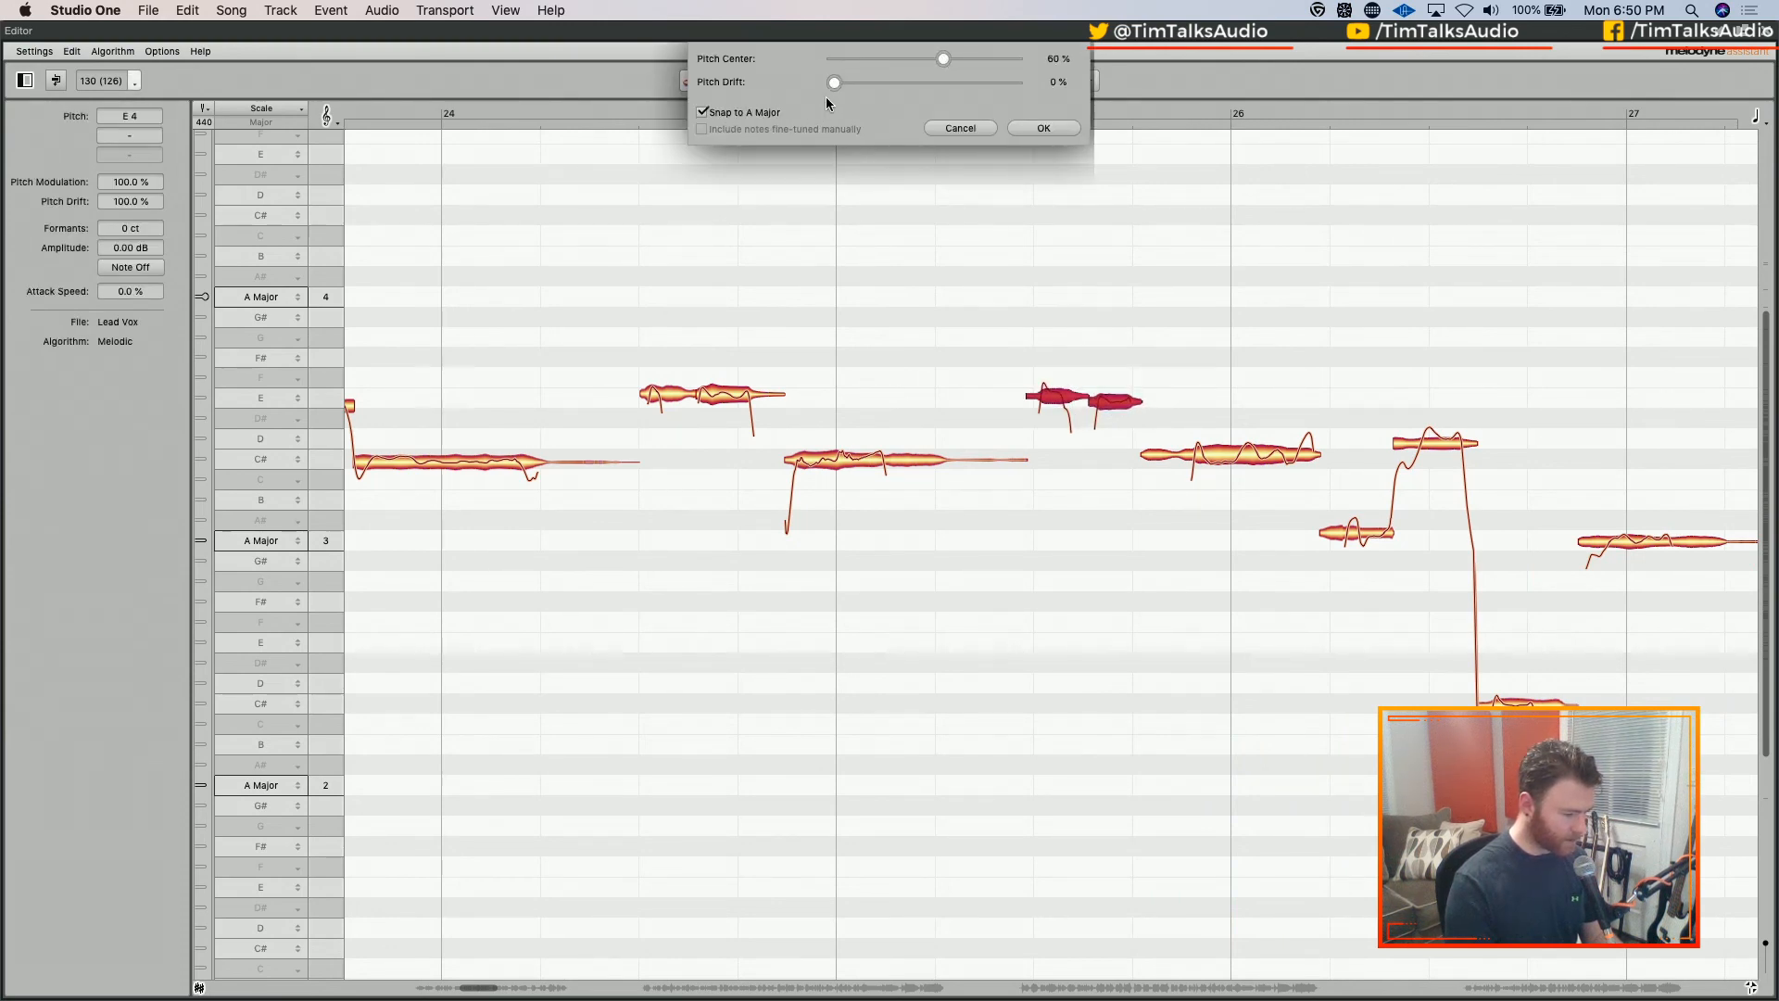
click(1038, 130)
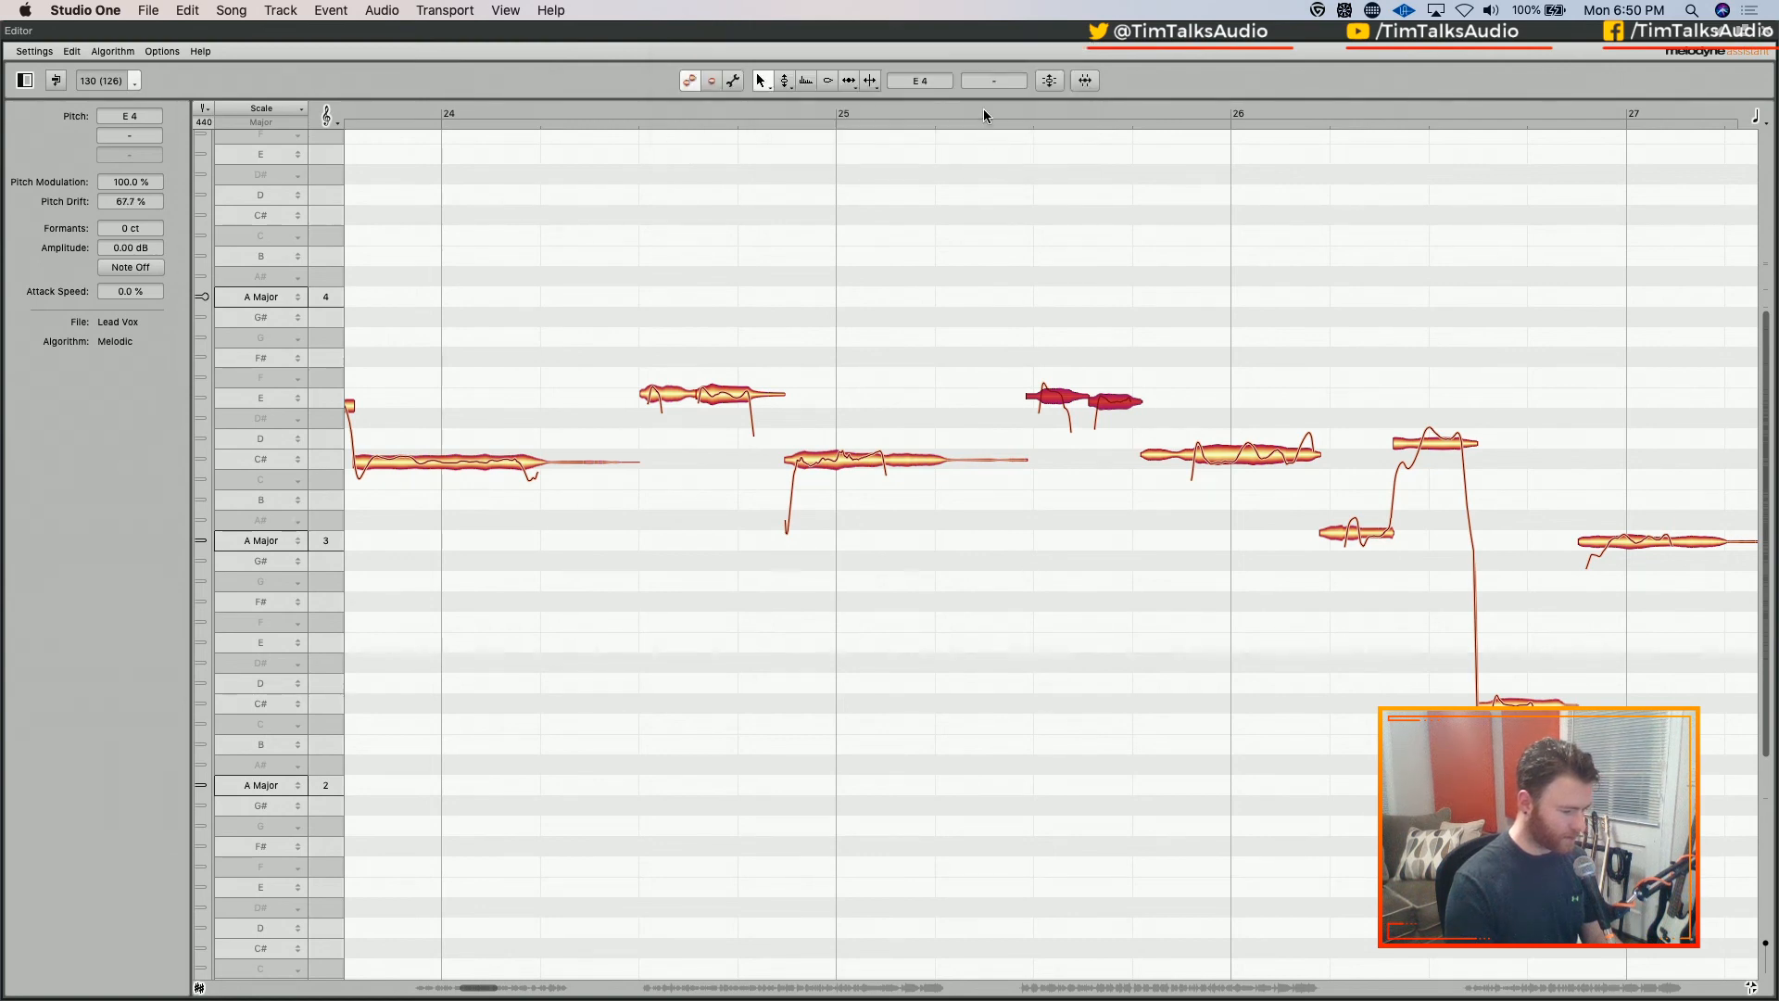
click(984, 112)
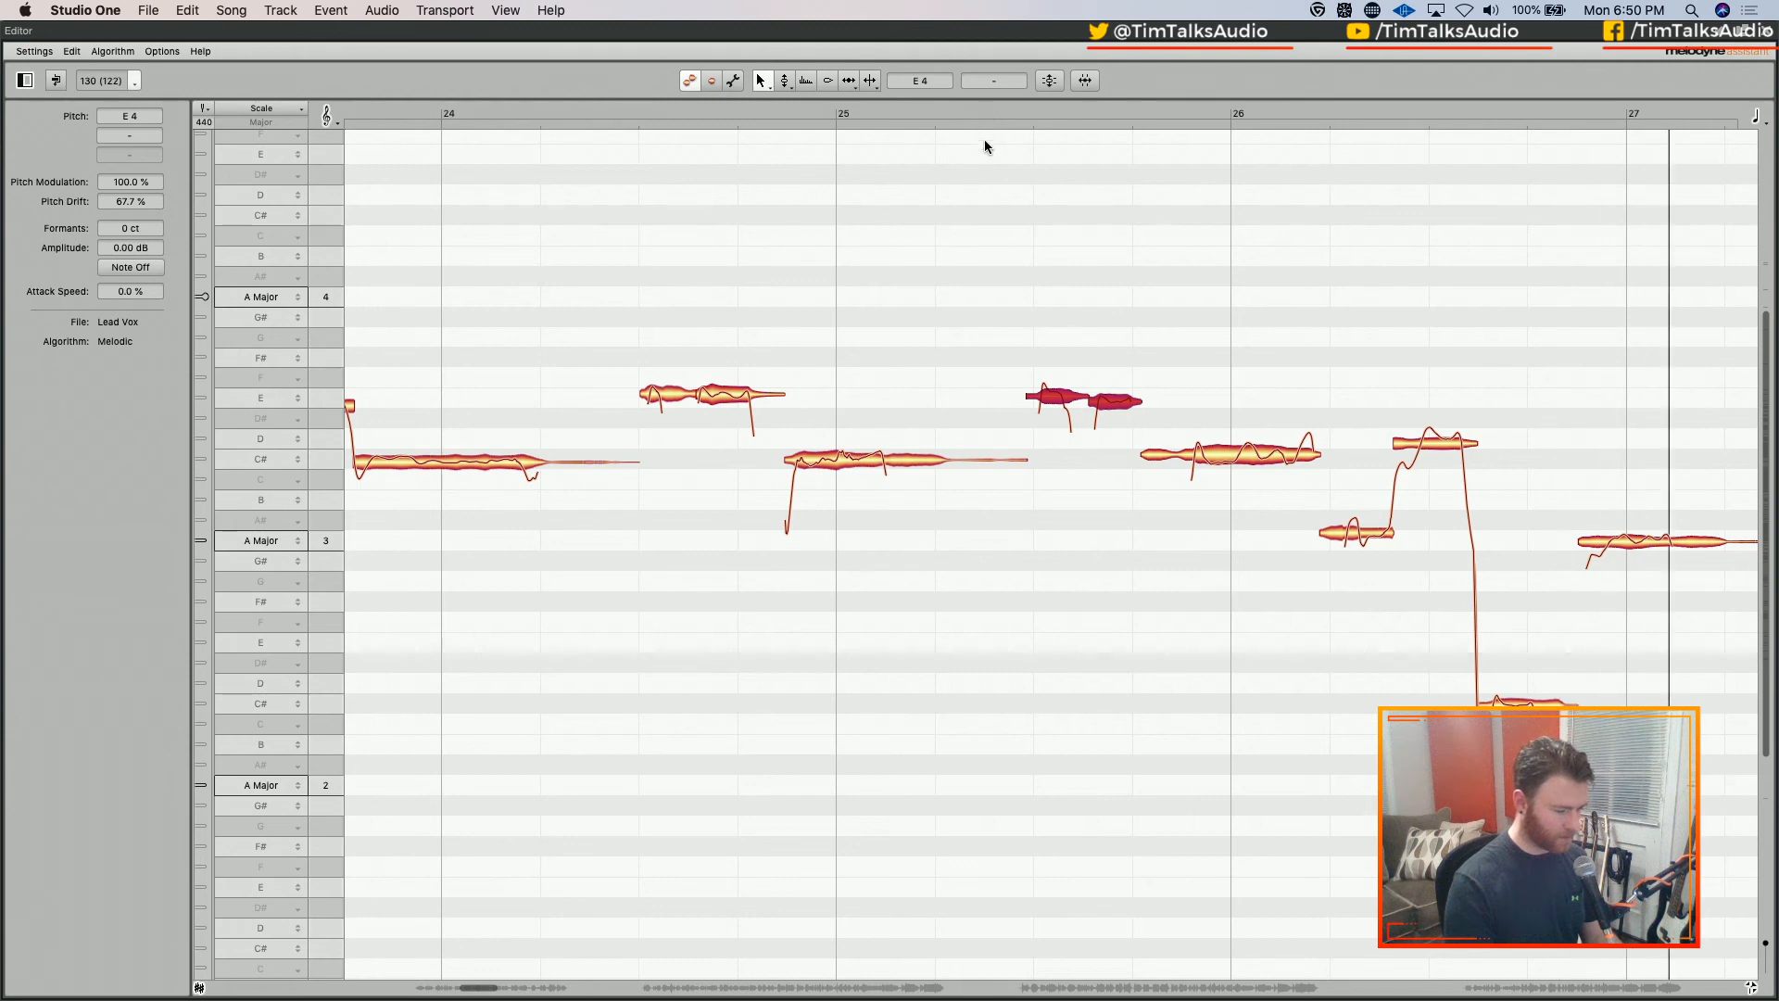
key(space)
scroll(921, 259, right, 5)
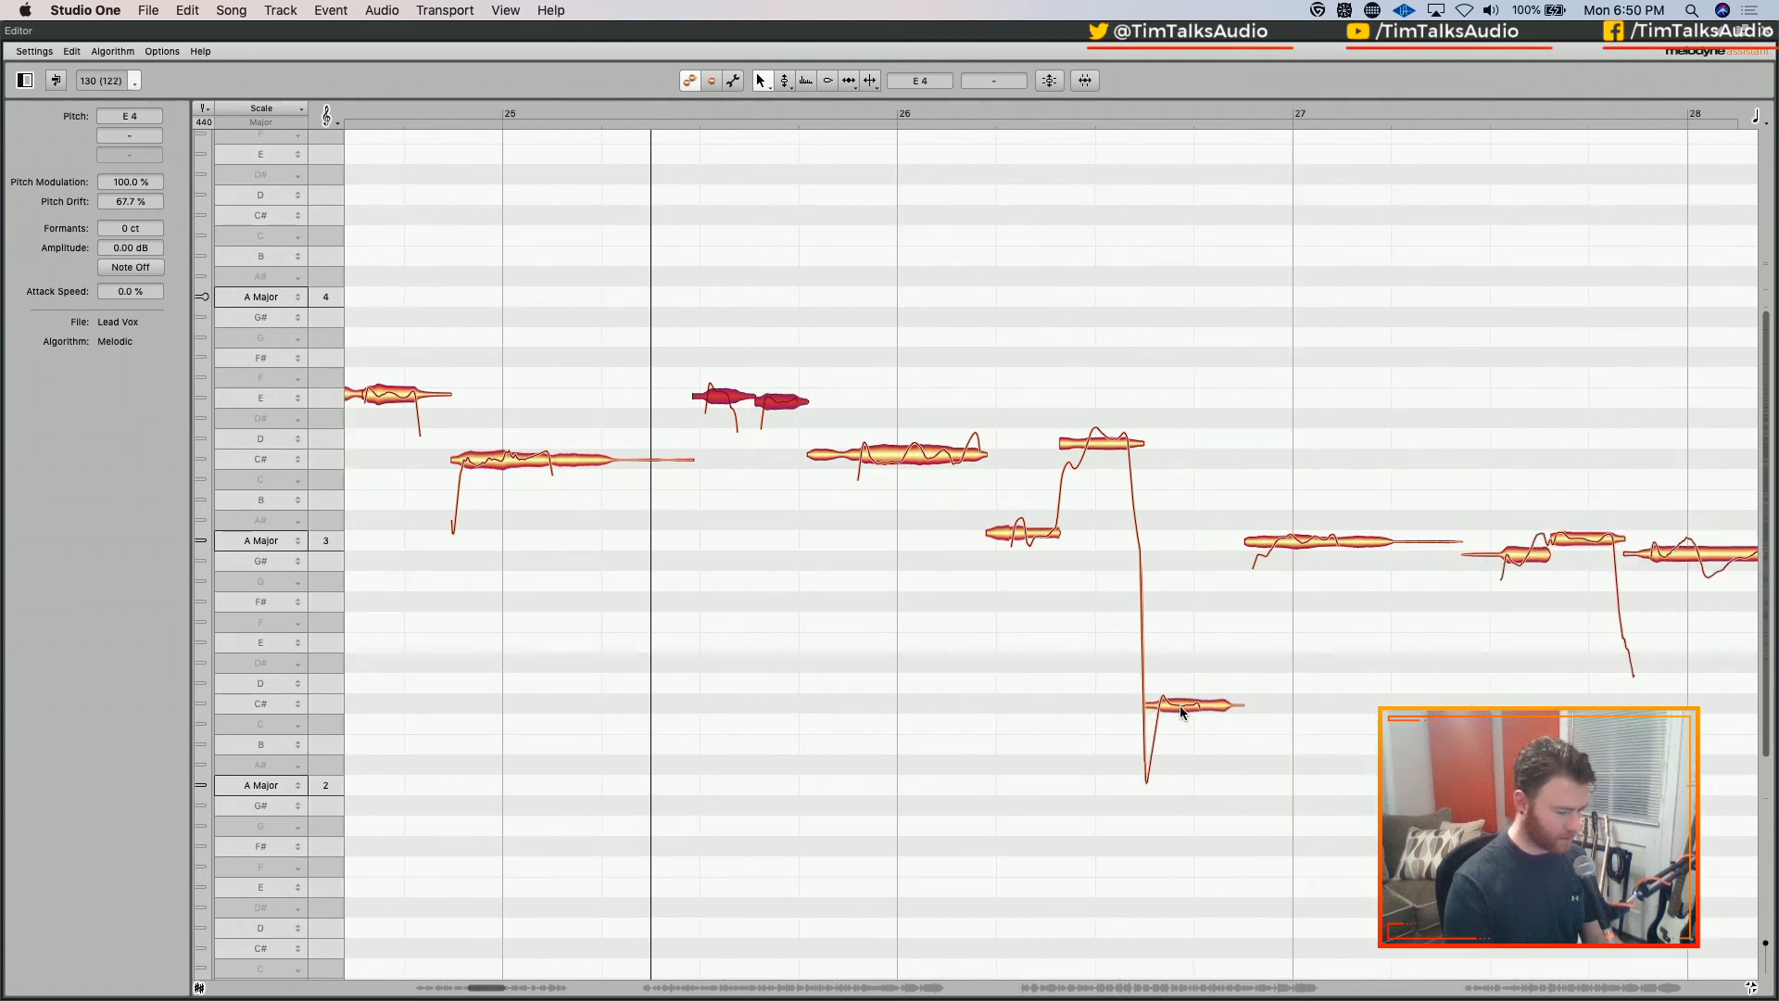
Shift the formants of the low C#3 note just before bar 27 to +5 ct and play the phrase from bar 26
click(1180, 707)
mouse_move(1180, 707)
mouse_down()
mouse_move(1173, 419)
mouse_move(1169, 741)
mouse_move(1166, 701)
mouse_up()
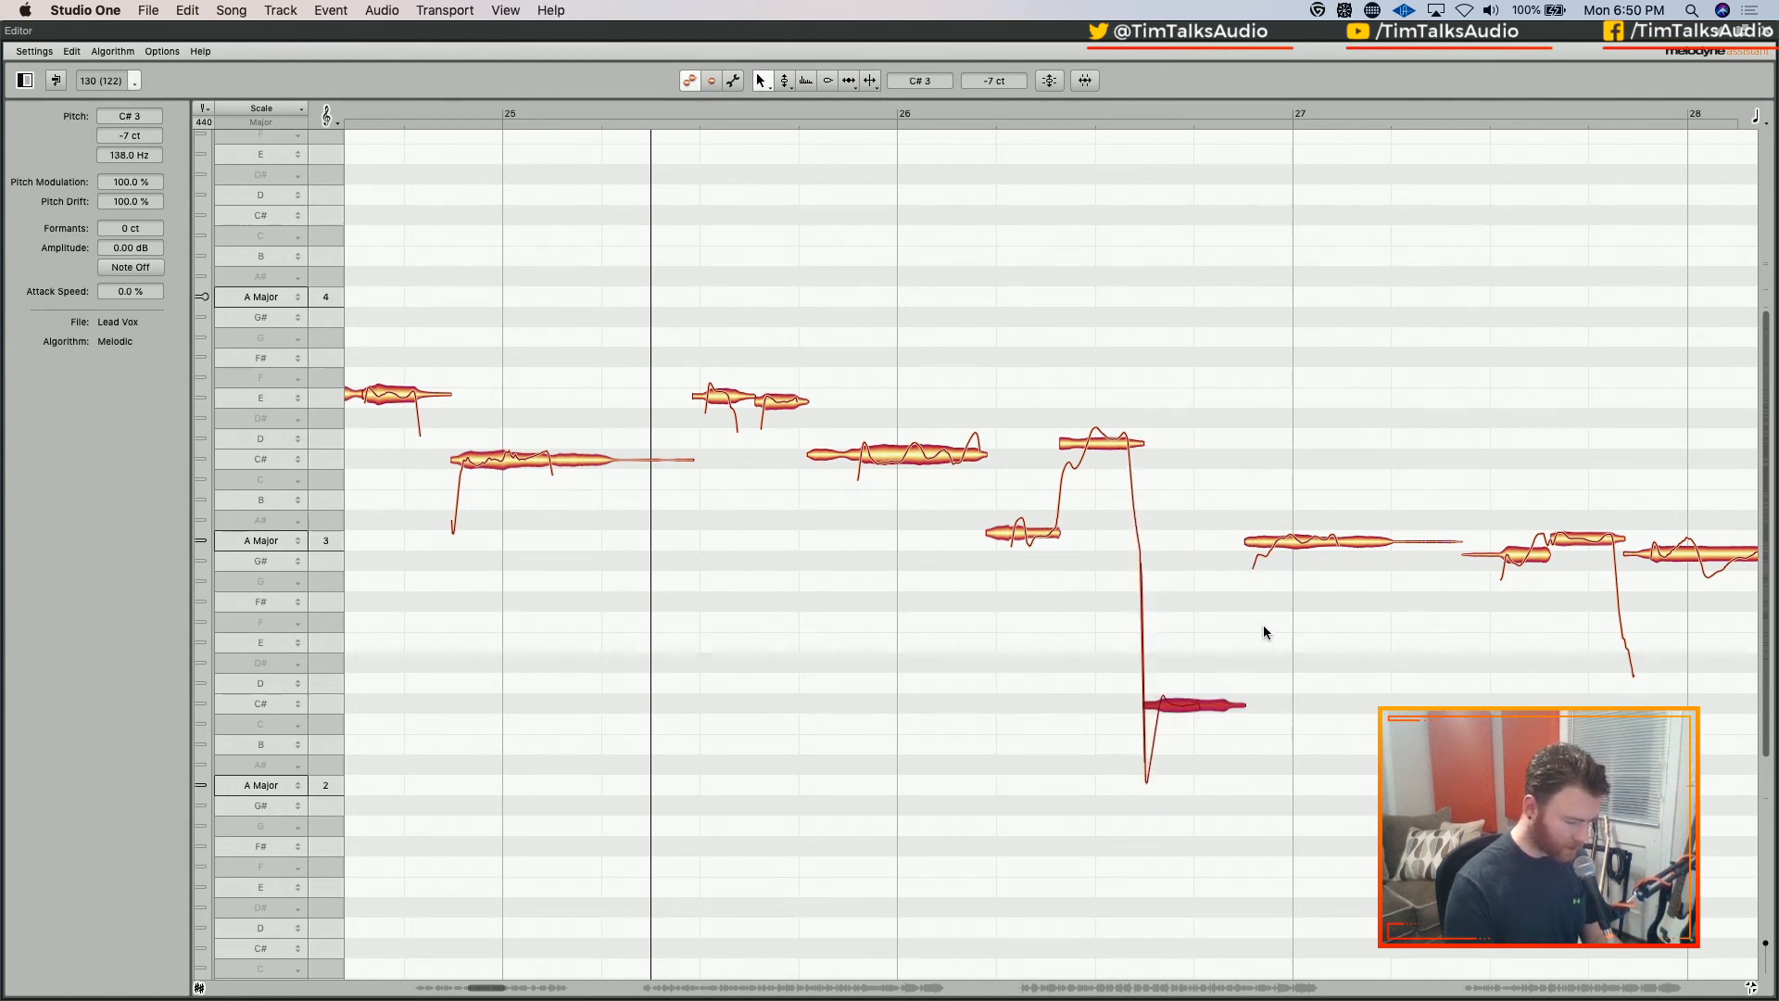
right_click(1173, 704)
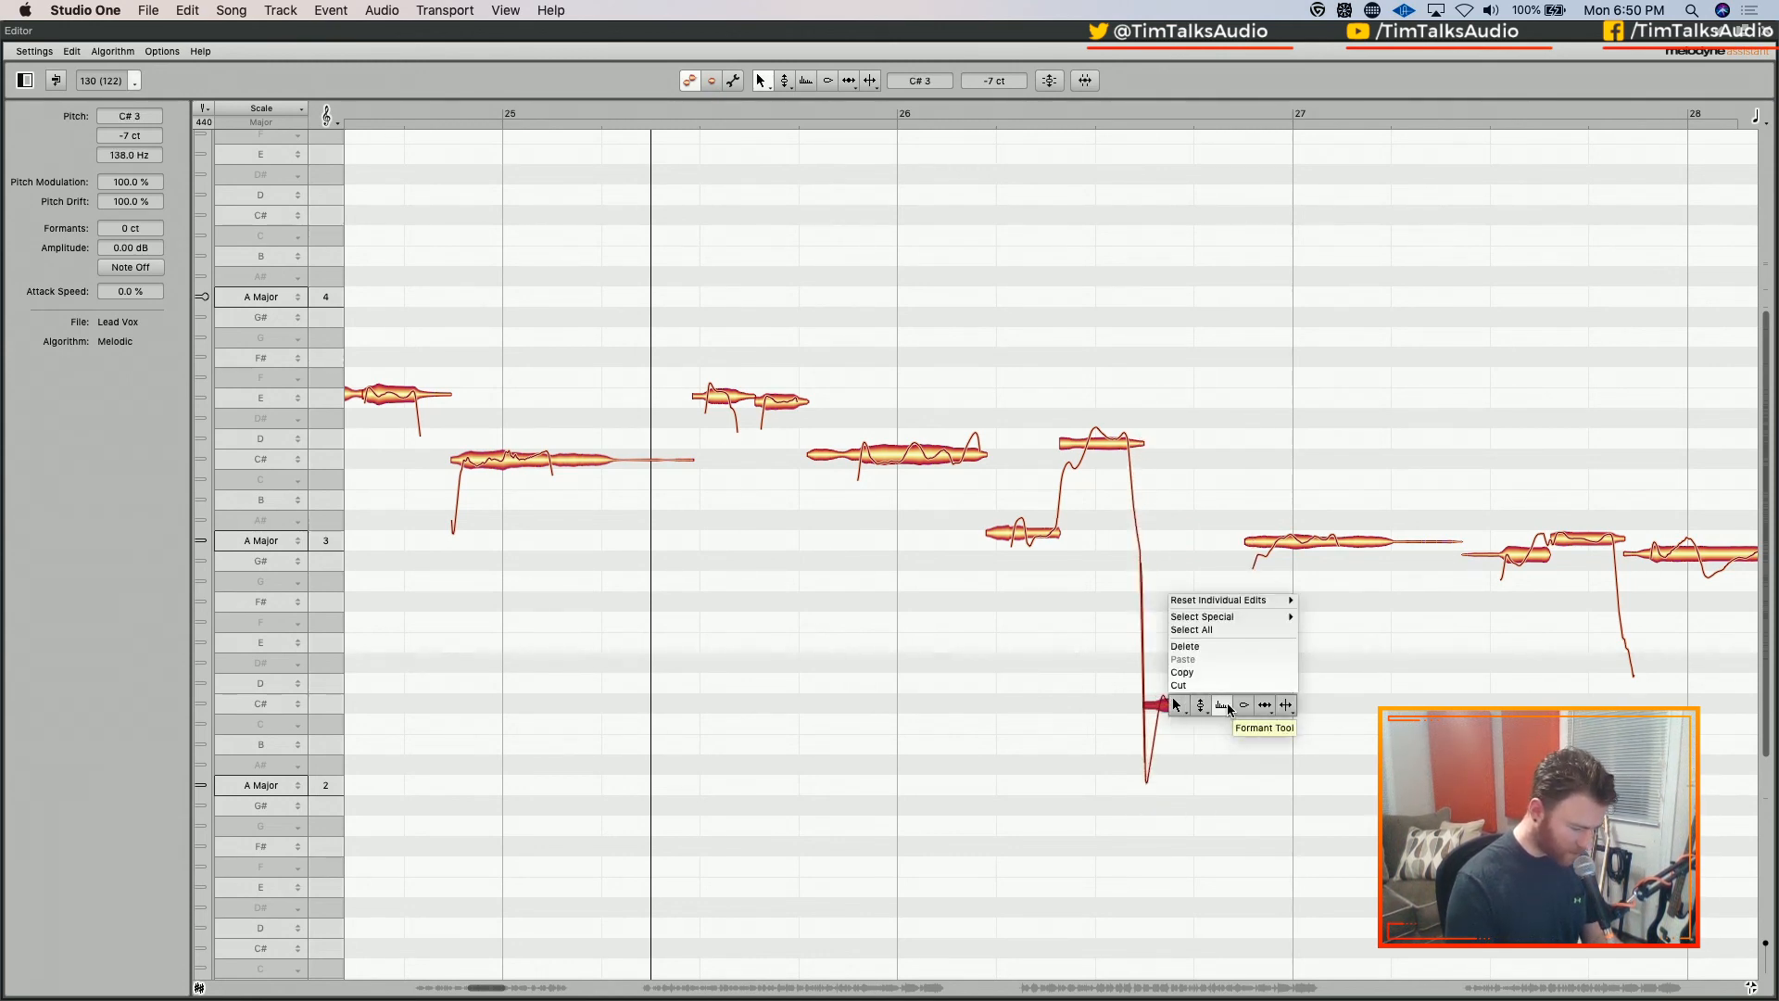
click(1223, 706)
right_click(1149, 649)
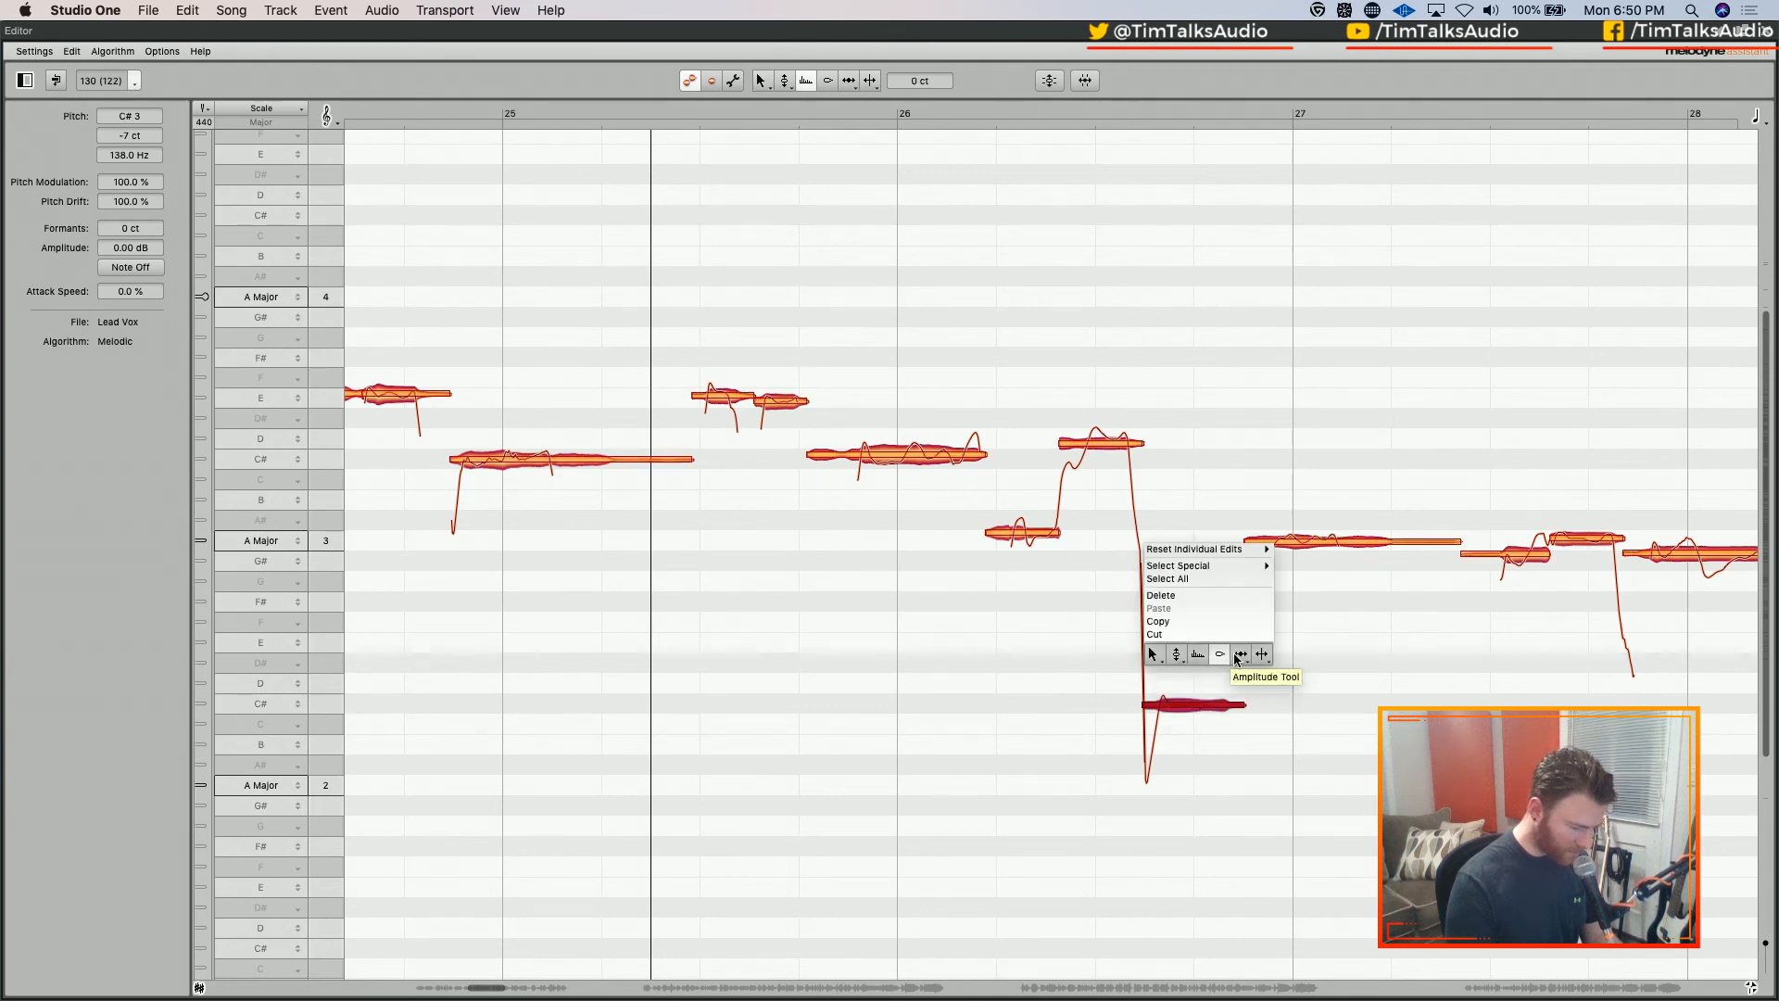
mouse_move(1233, 660)
click(1241, 696)
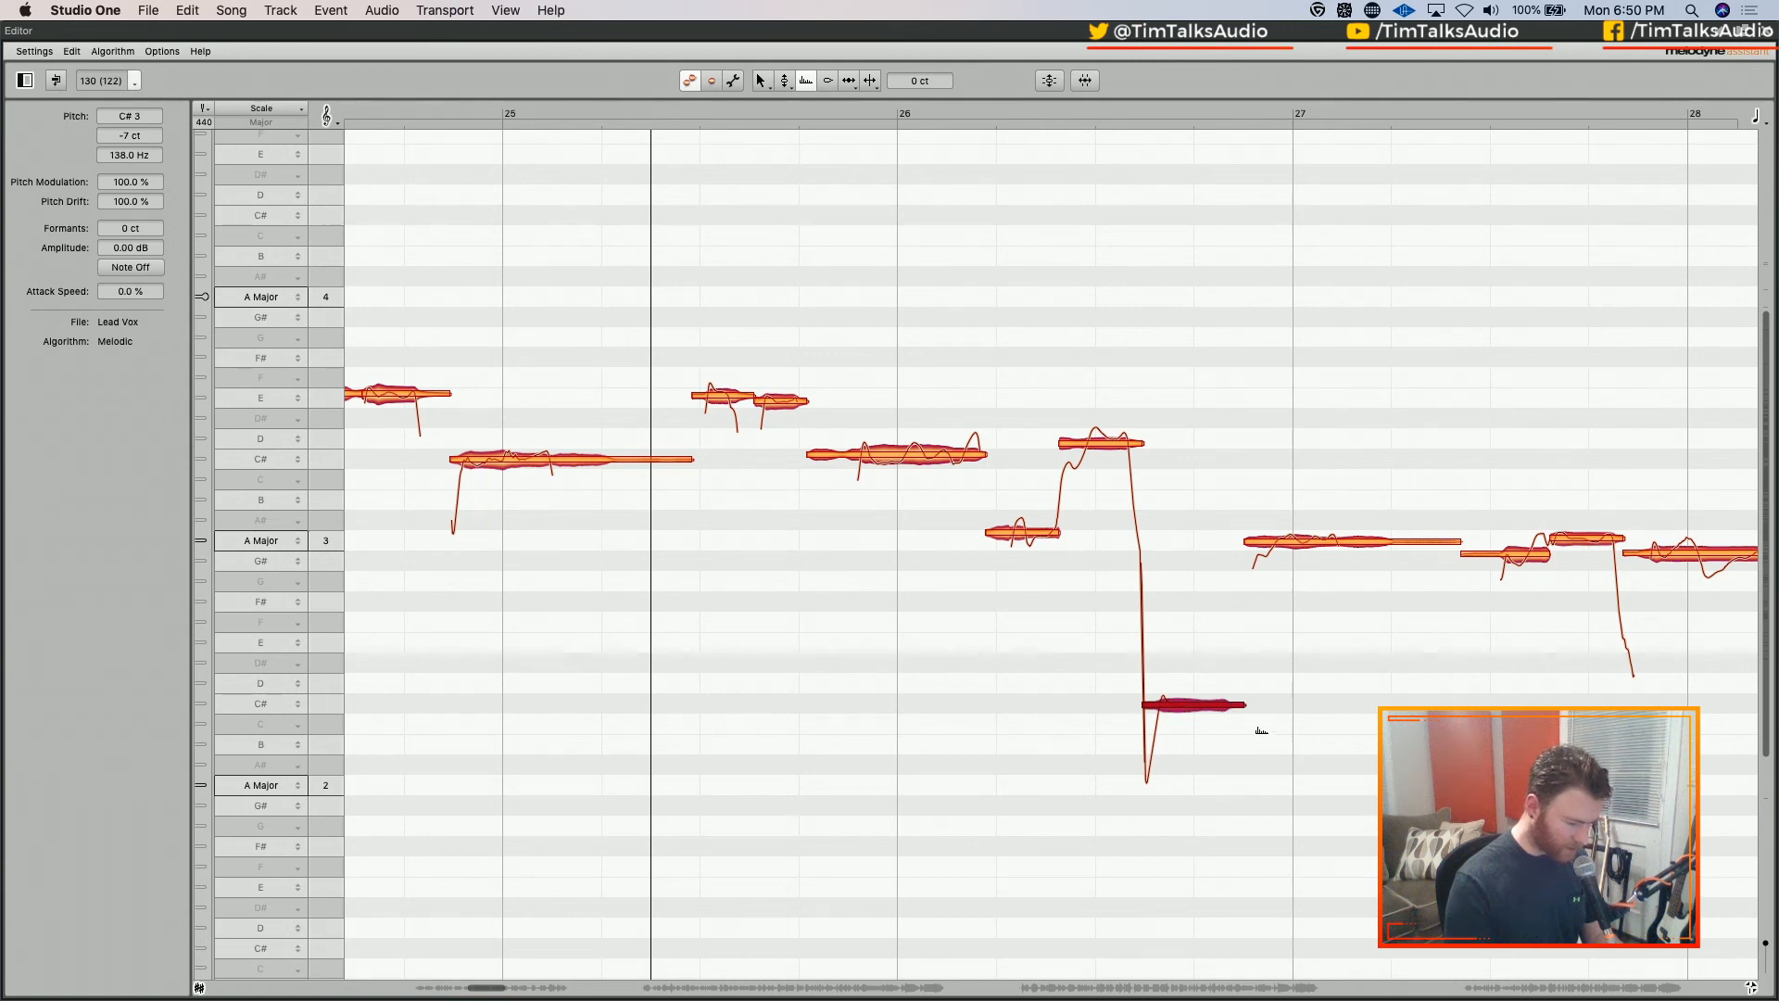
mouse_move(1248, 704)
mouse_down()
mouse_move(1185, 713)
mouse_move(1166, 737)
mouse_move(1228, 704)
mouse_up()
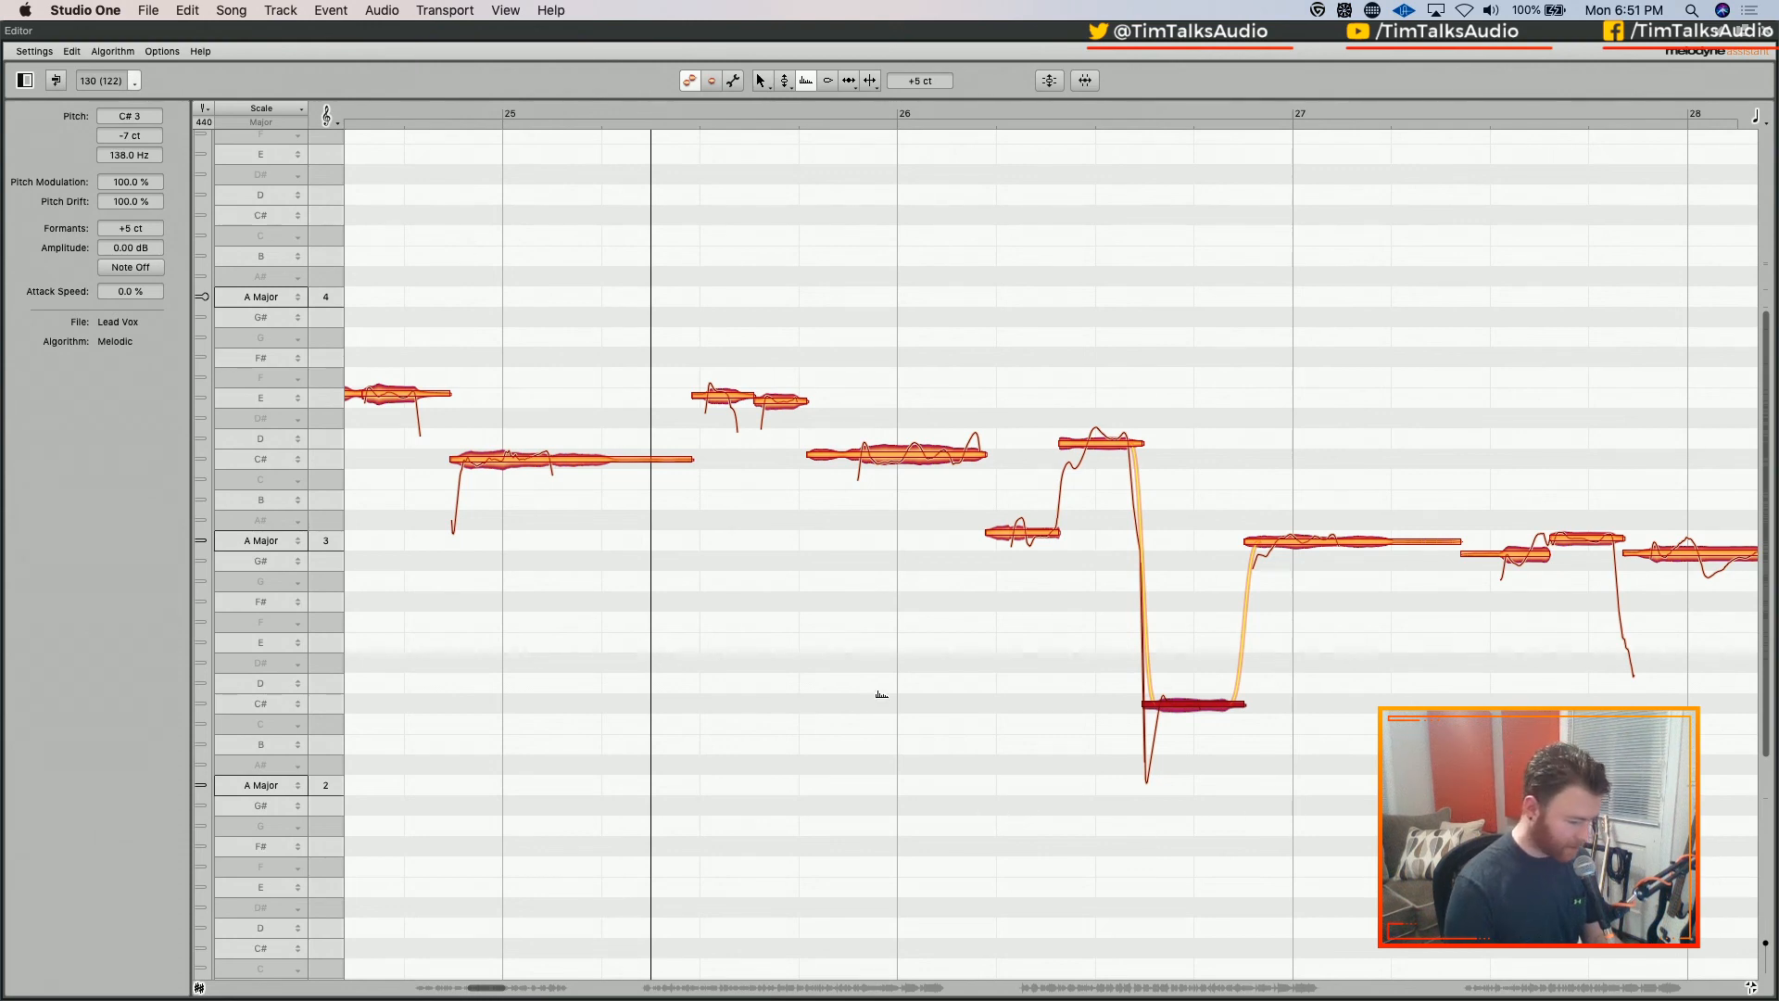
right_click(1050, 724)
click(938, 659)
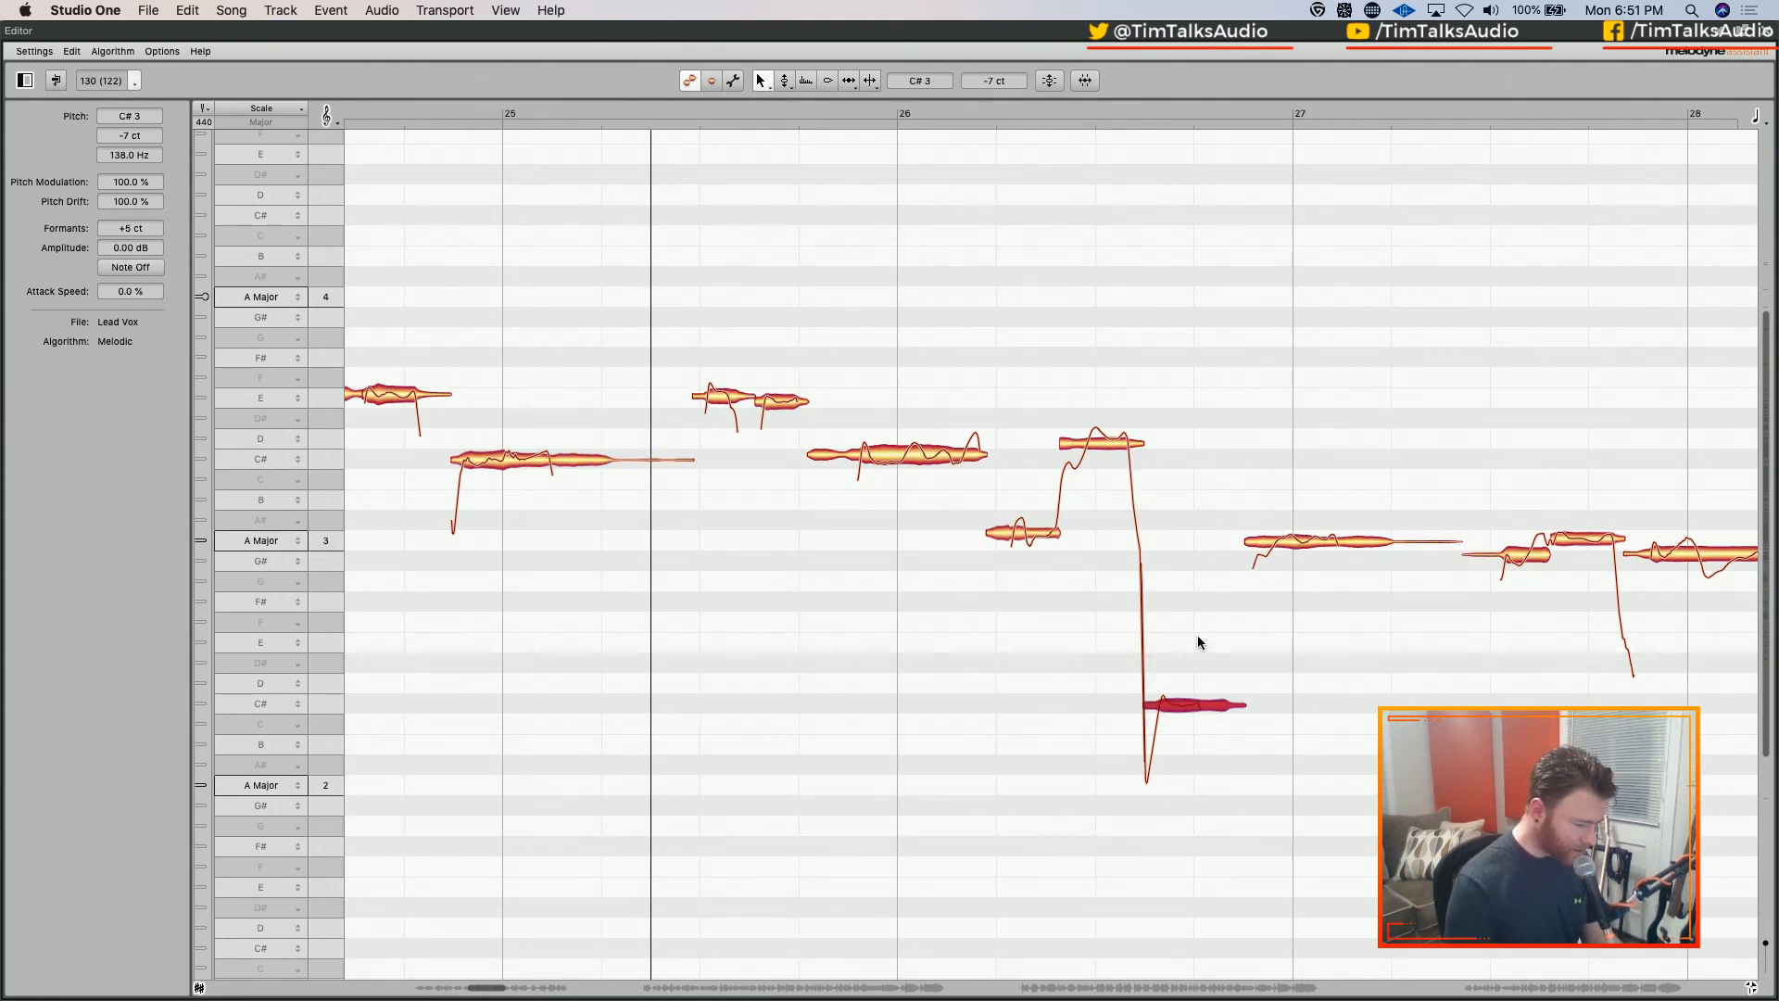
click(935, 320)
click(898, 107)
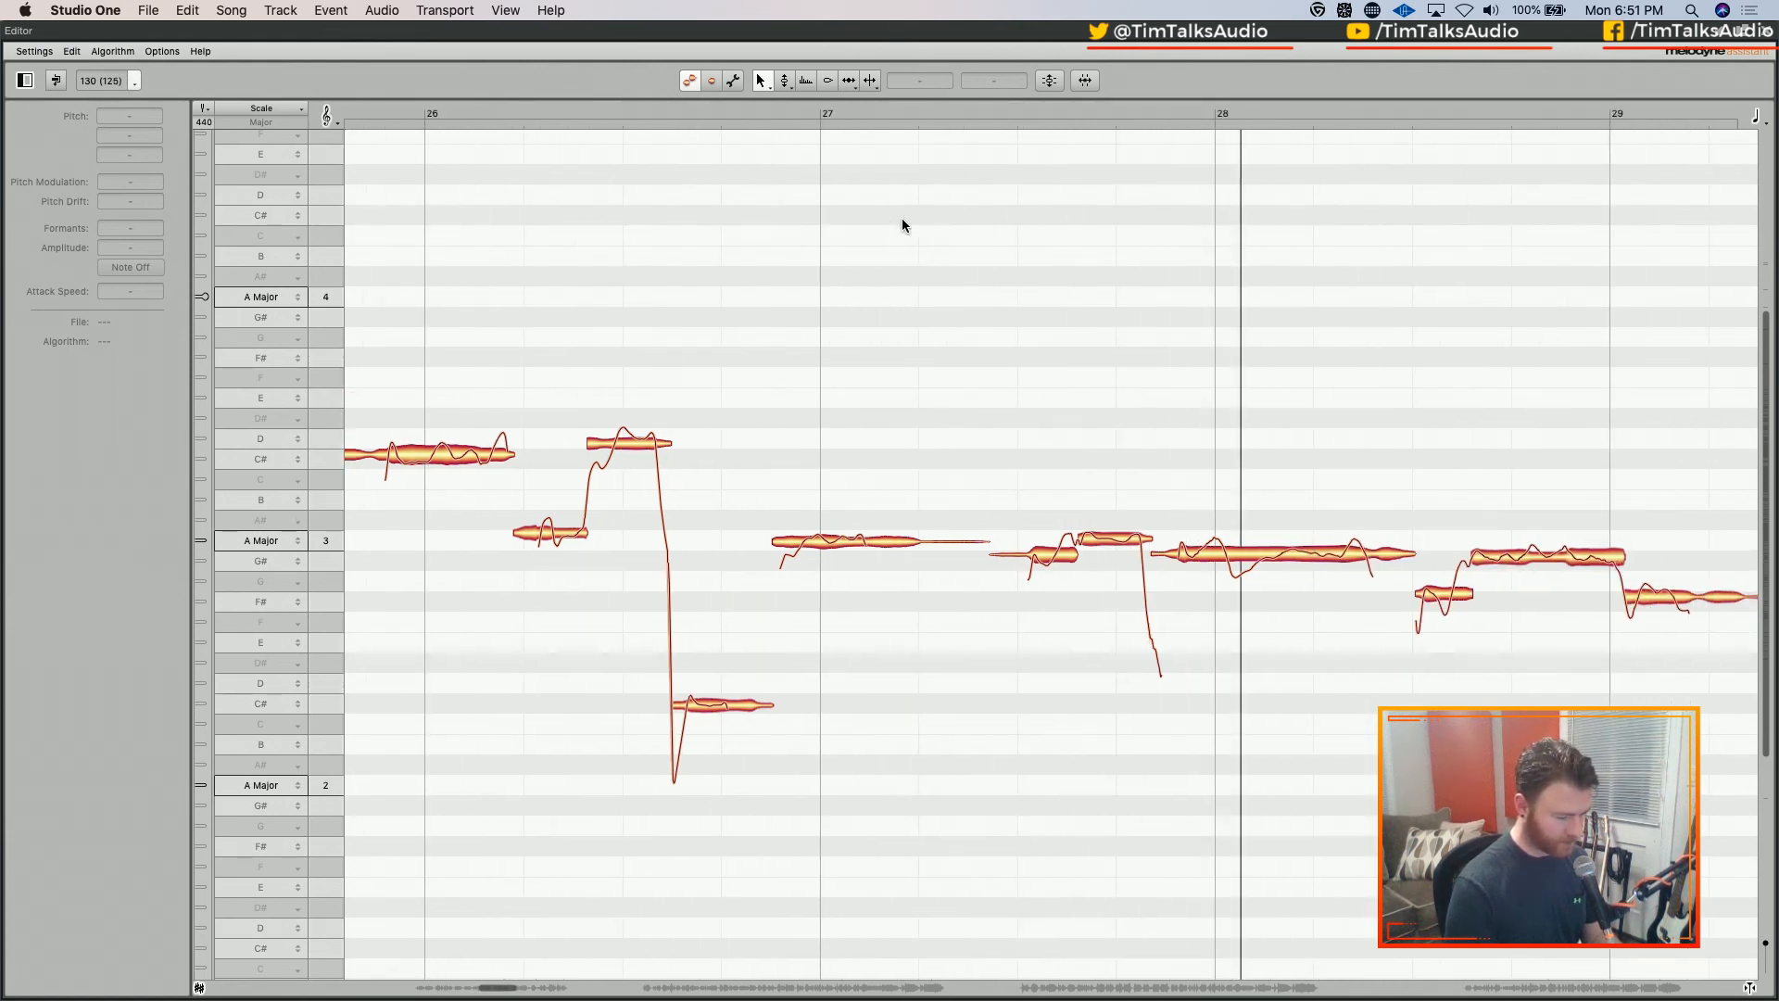
Correct the long G#3 note at bar 28 with Pitch Center 45 % and drift reduced to 60.4 %, then play from just before bar 27
click(1152, 556)
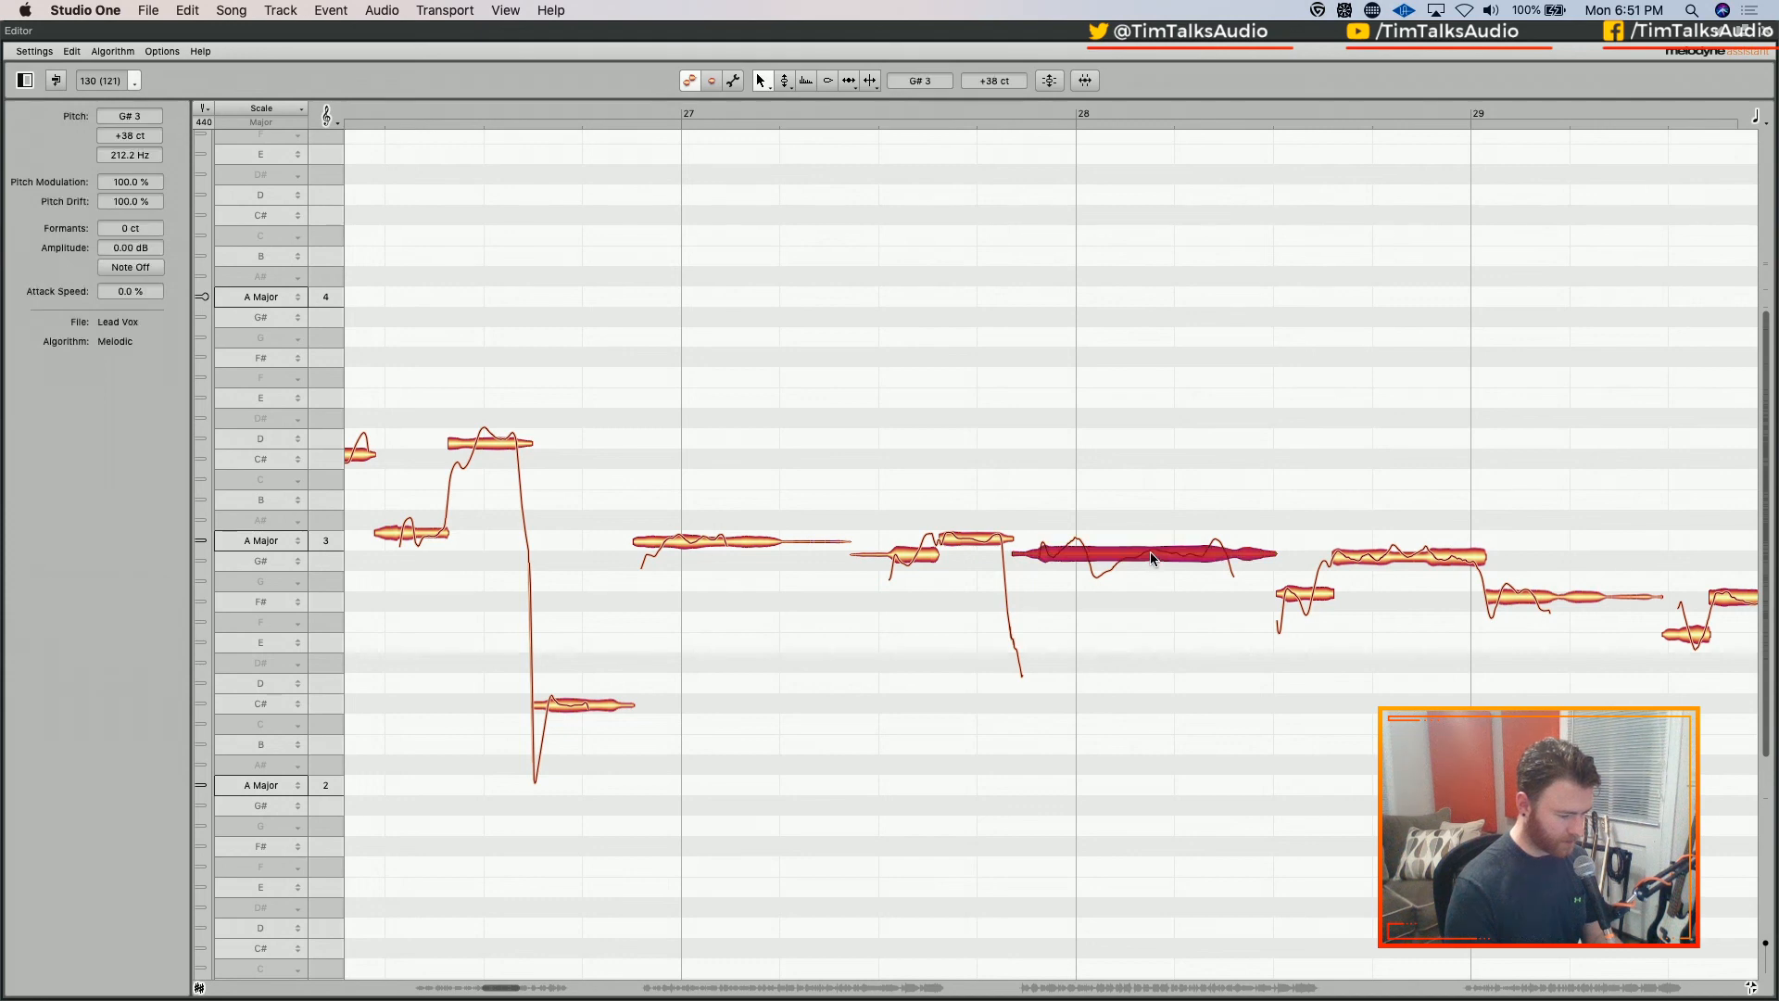
right_click(1149, 556)
click(1108, 516)
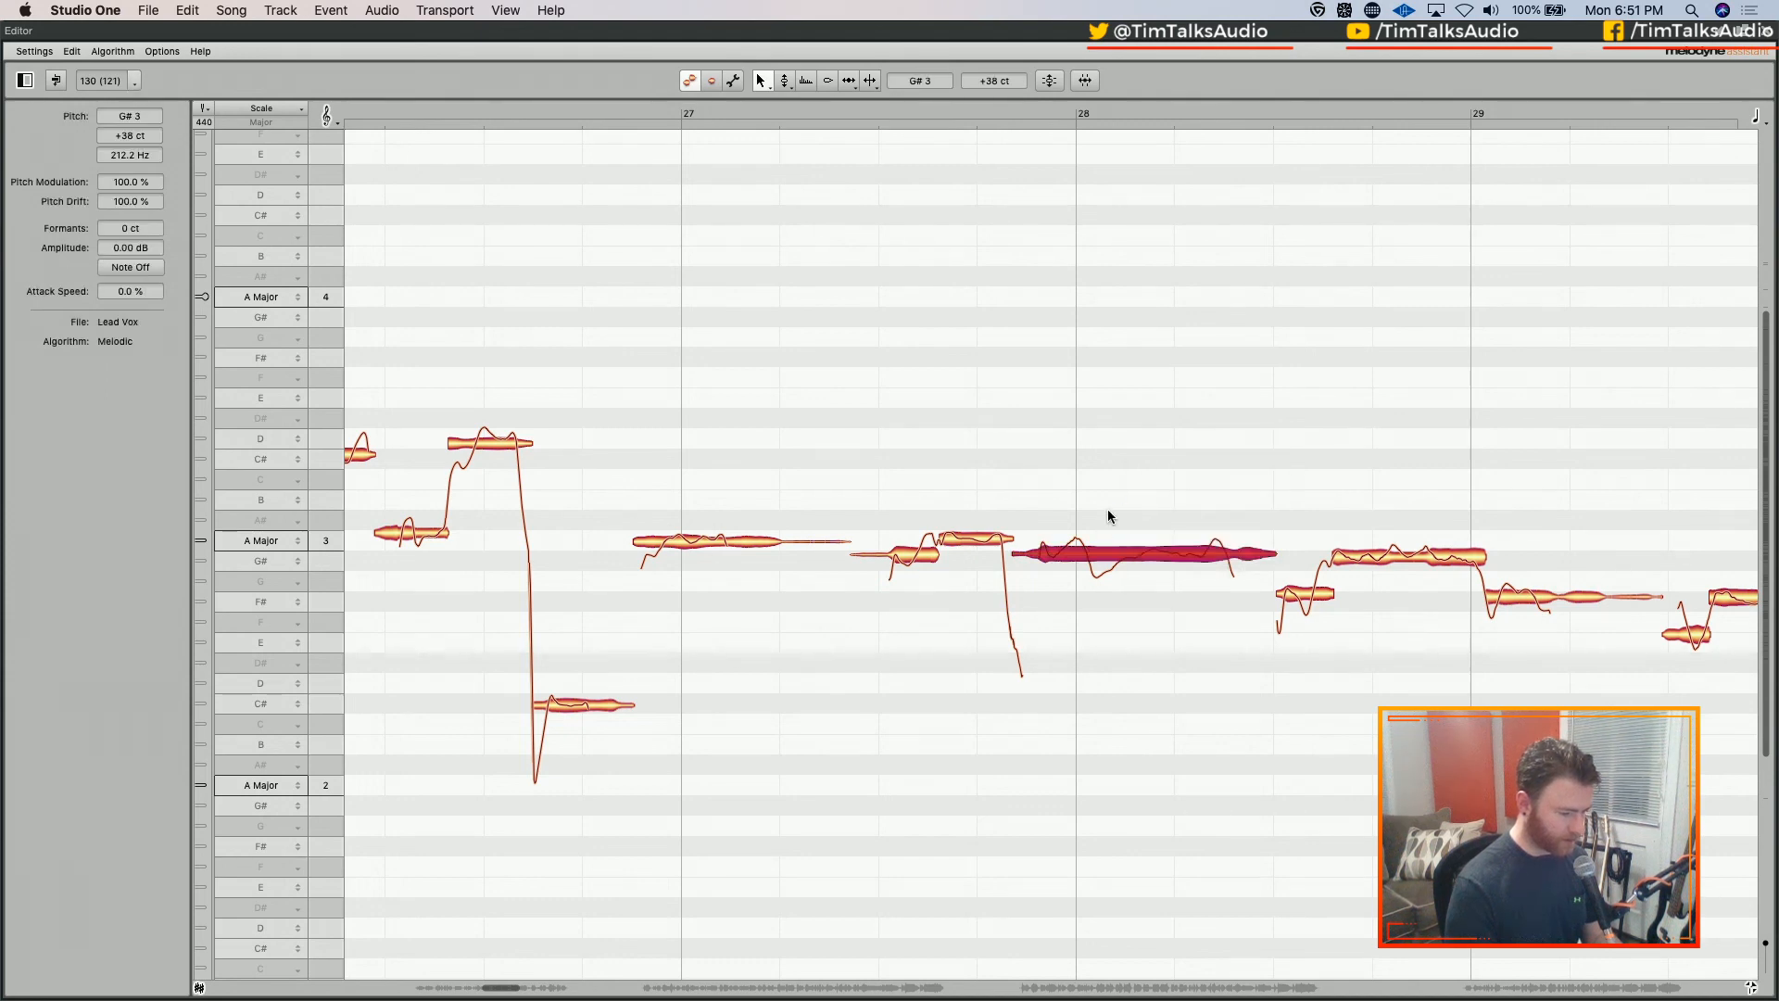
click(1049, 81)
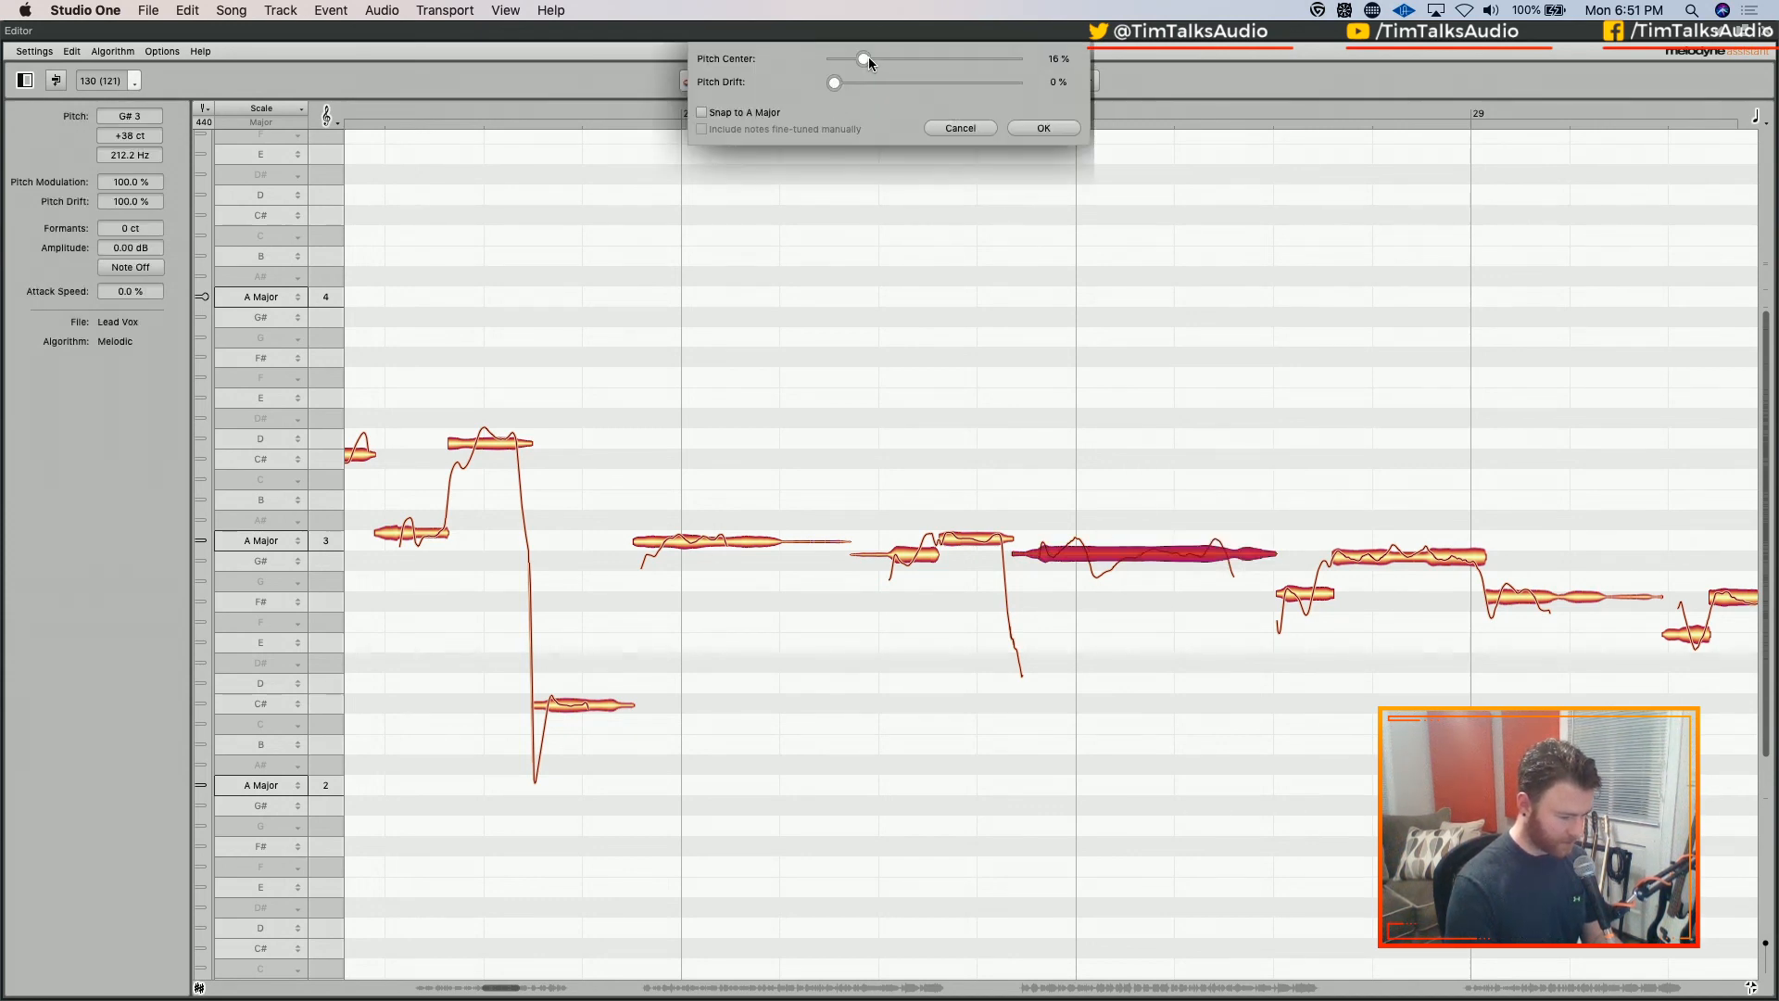
drag(869, 57, 919, 58)
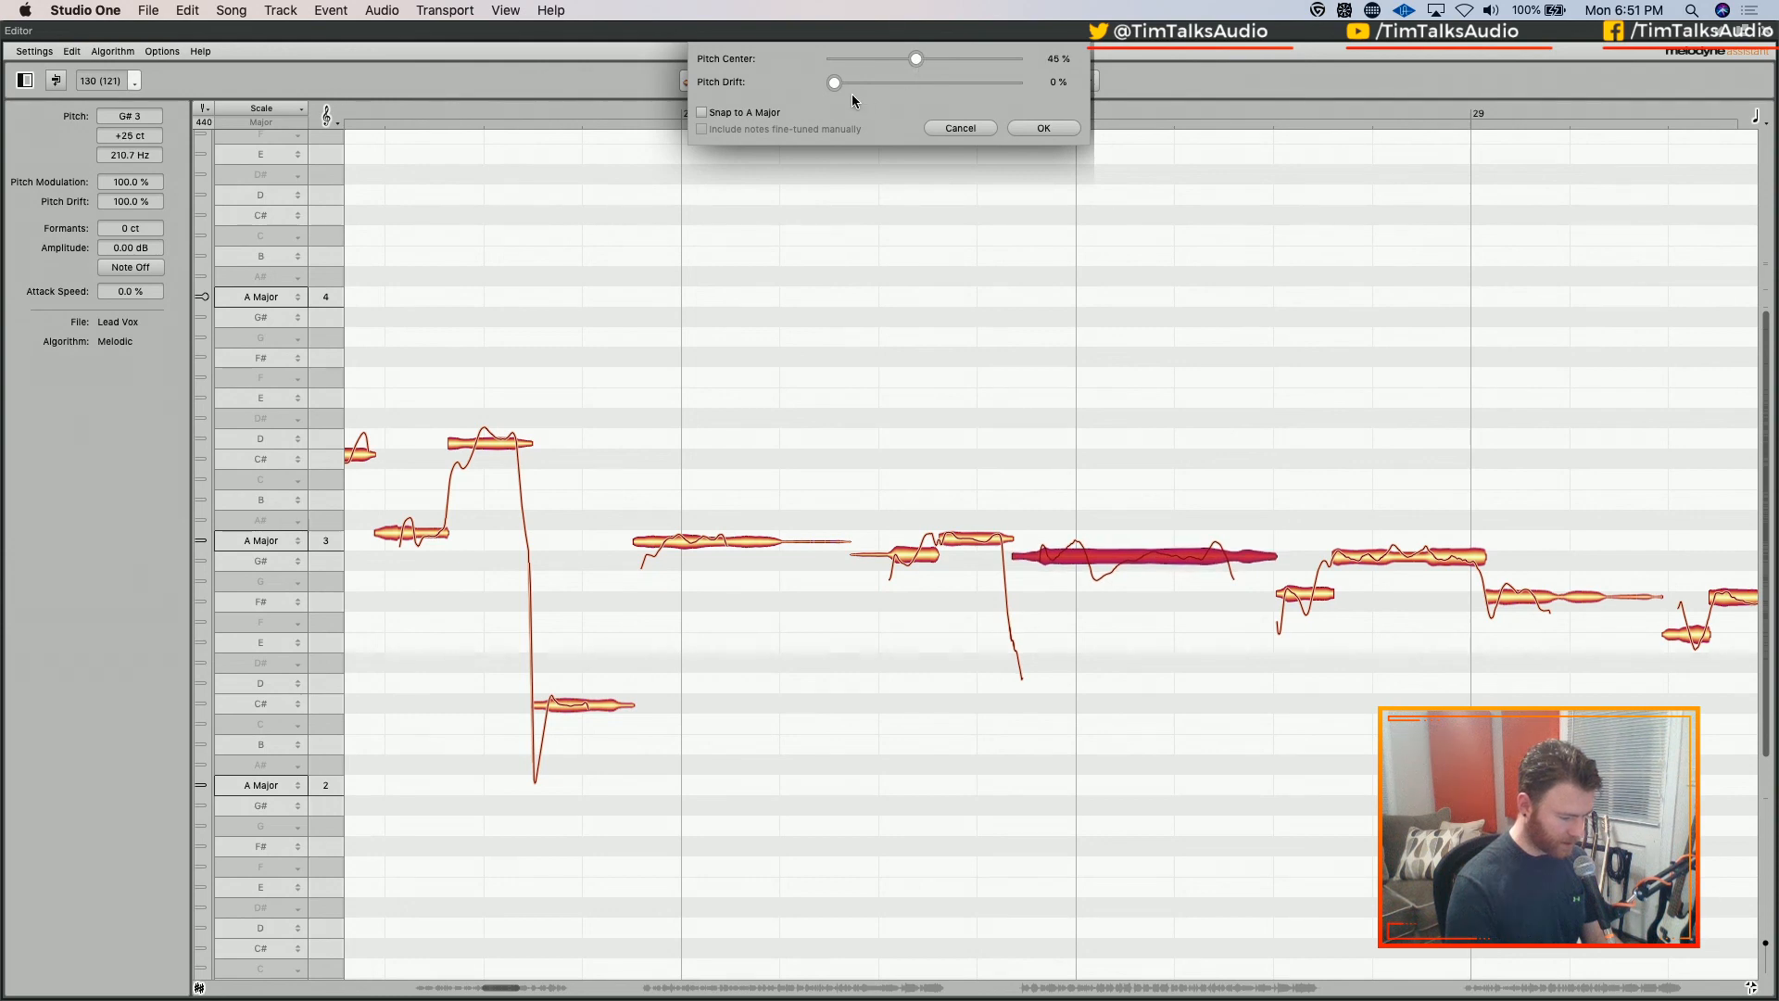
click(1043, 128)
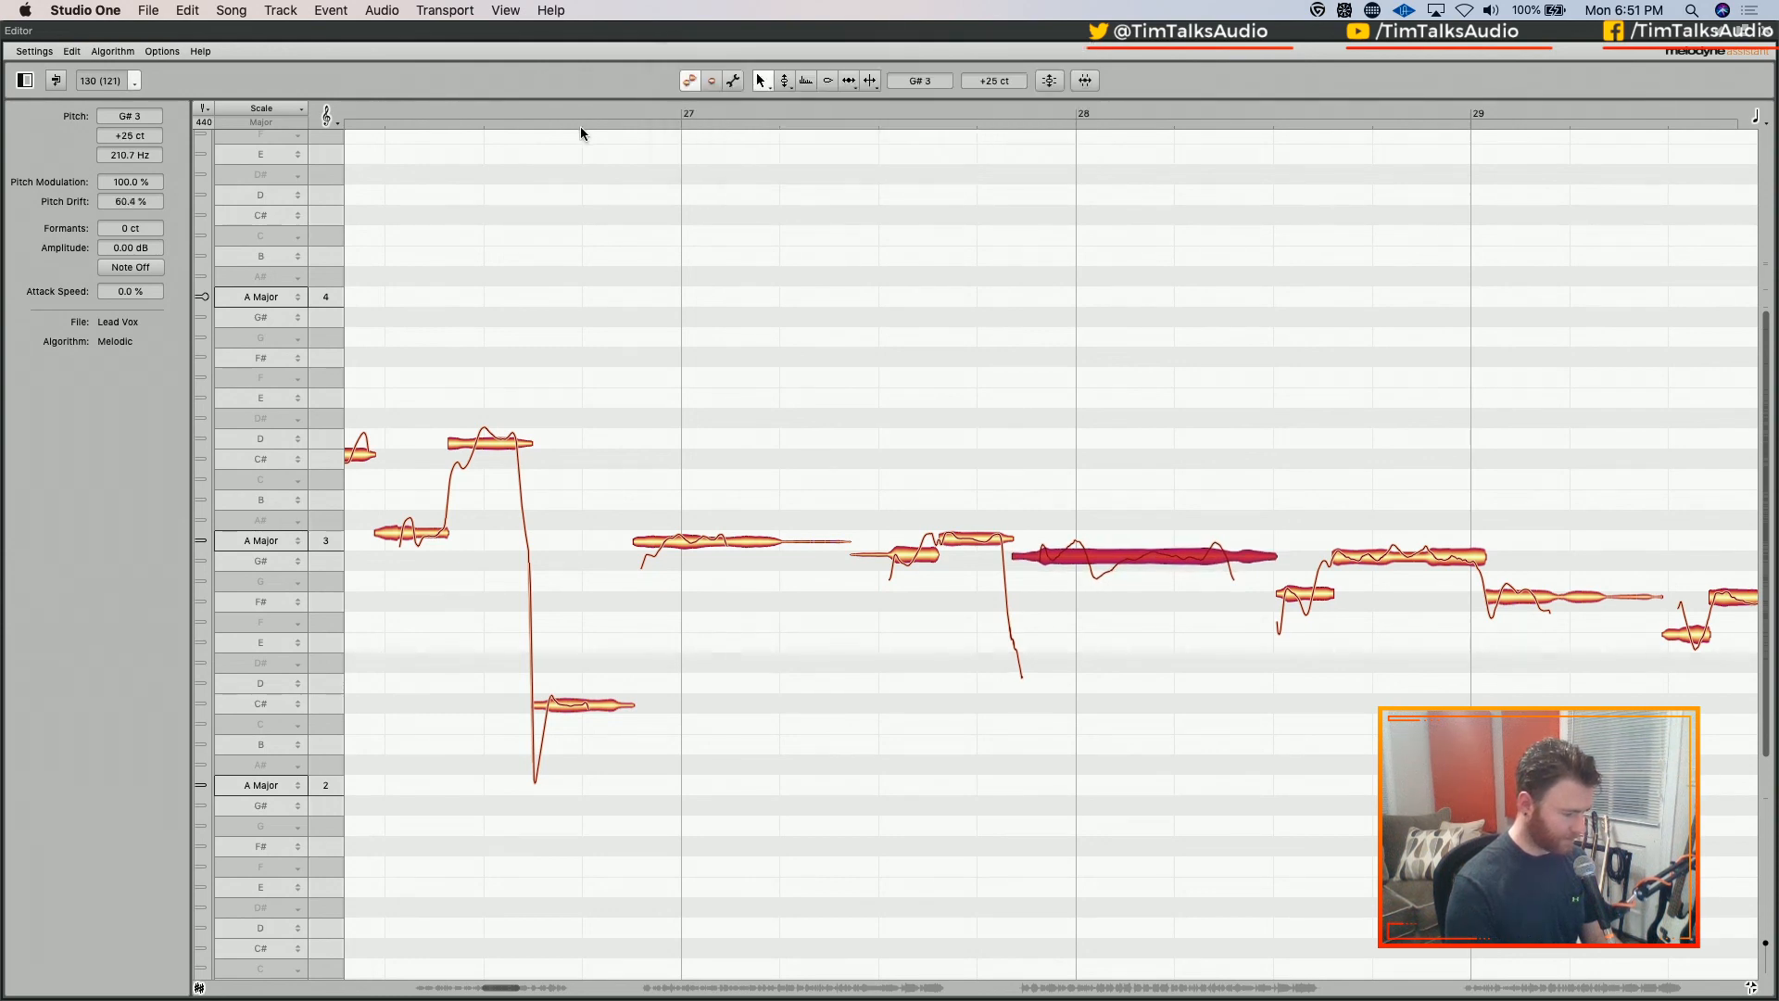
click(602, 113)
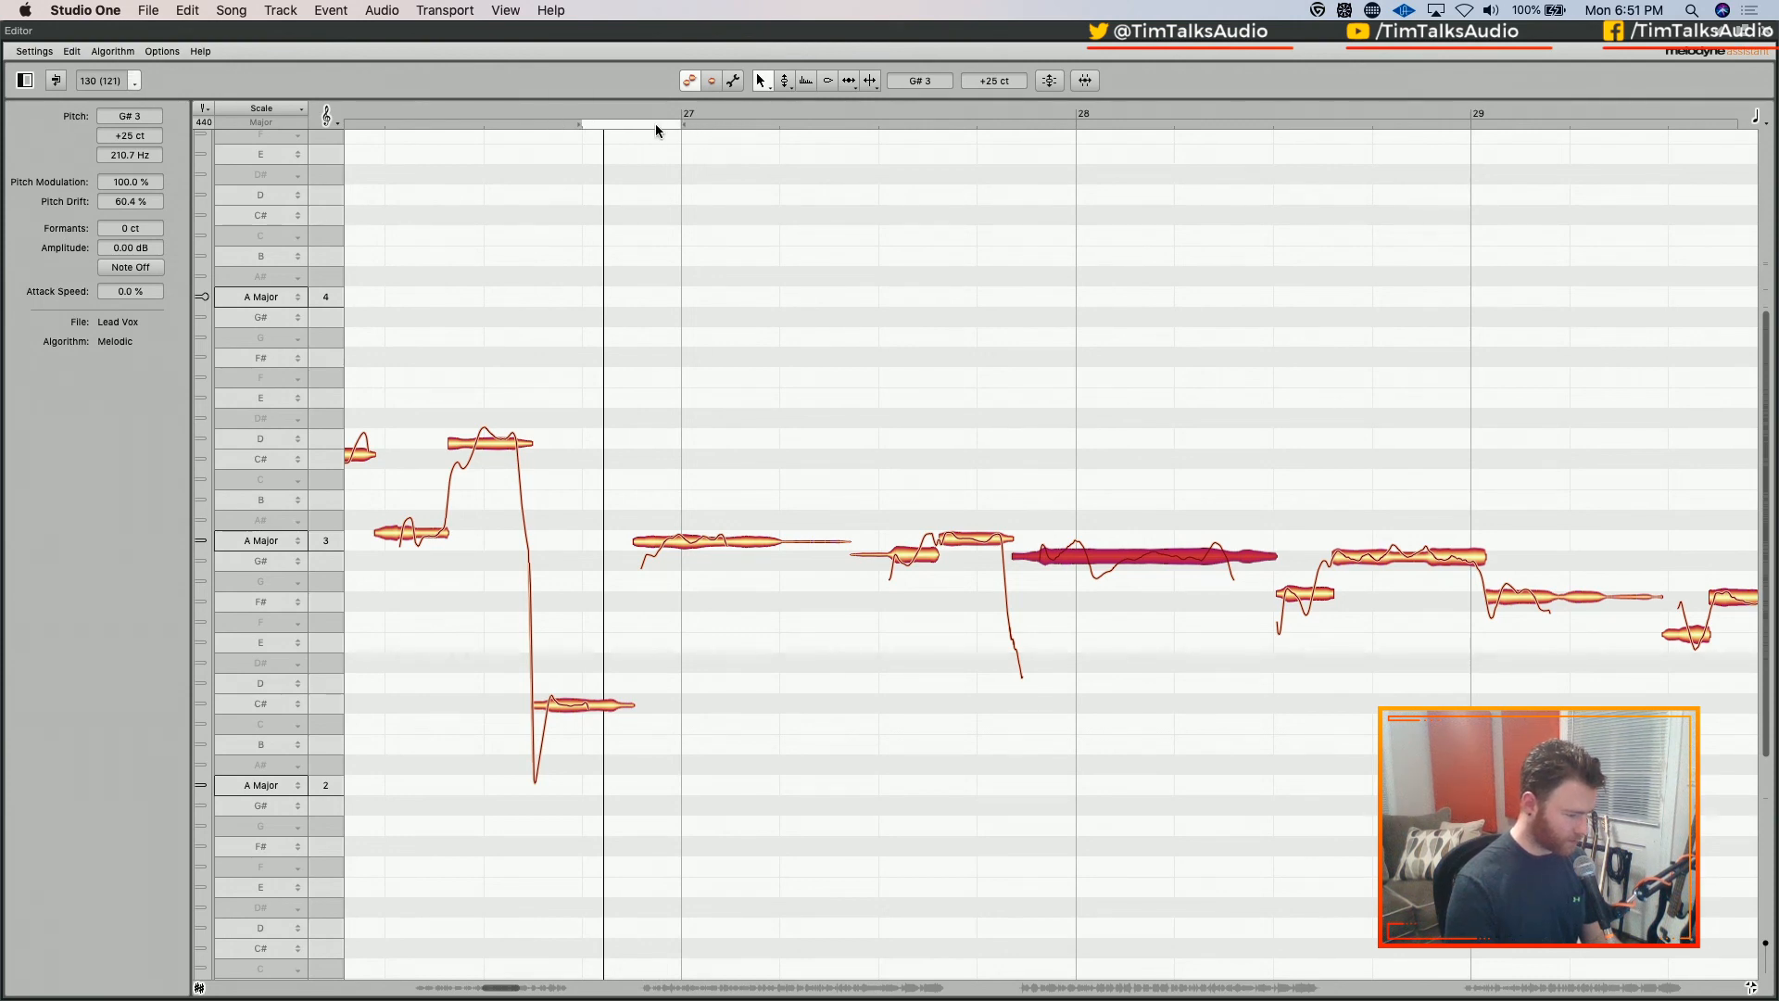
key(space)
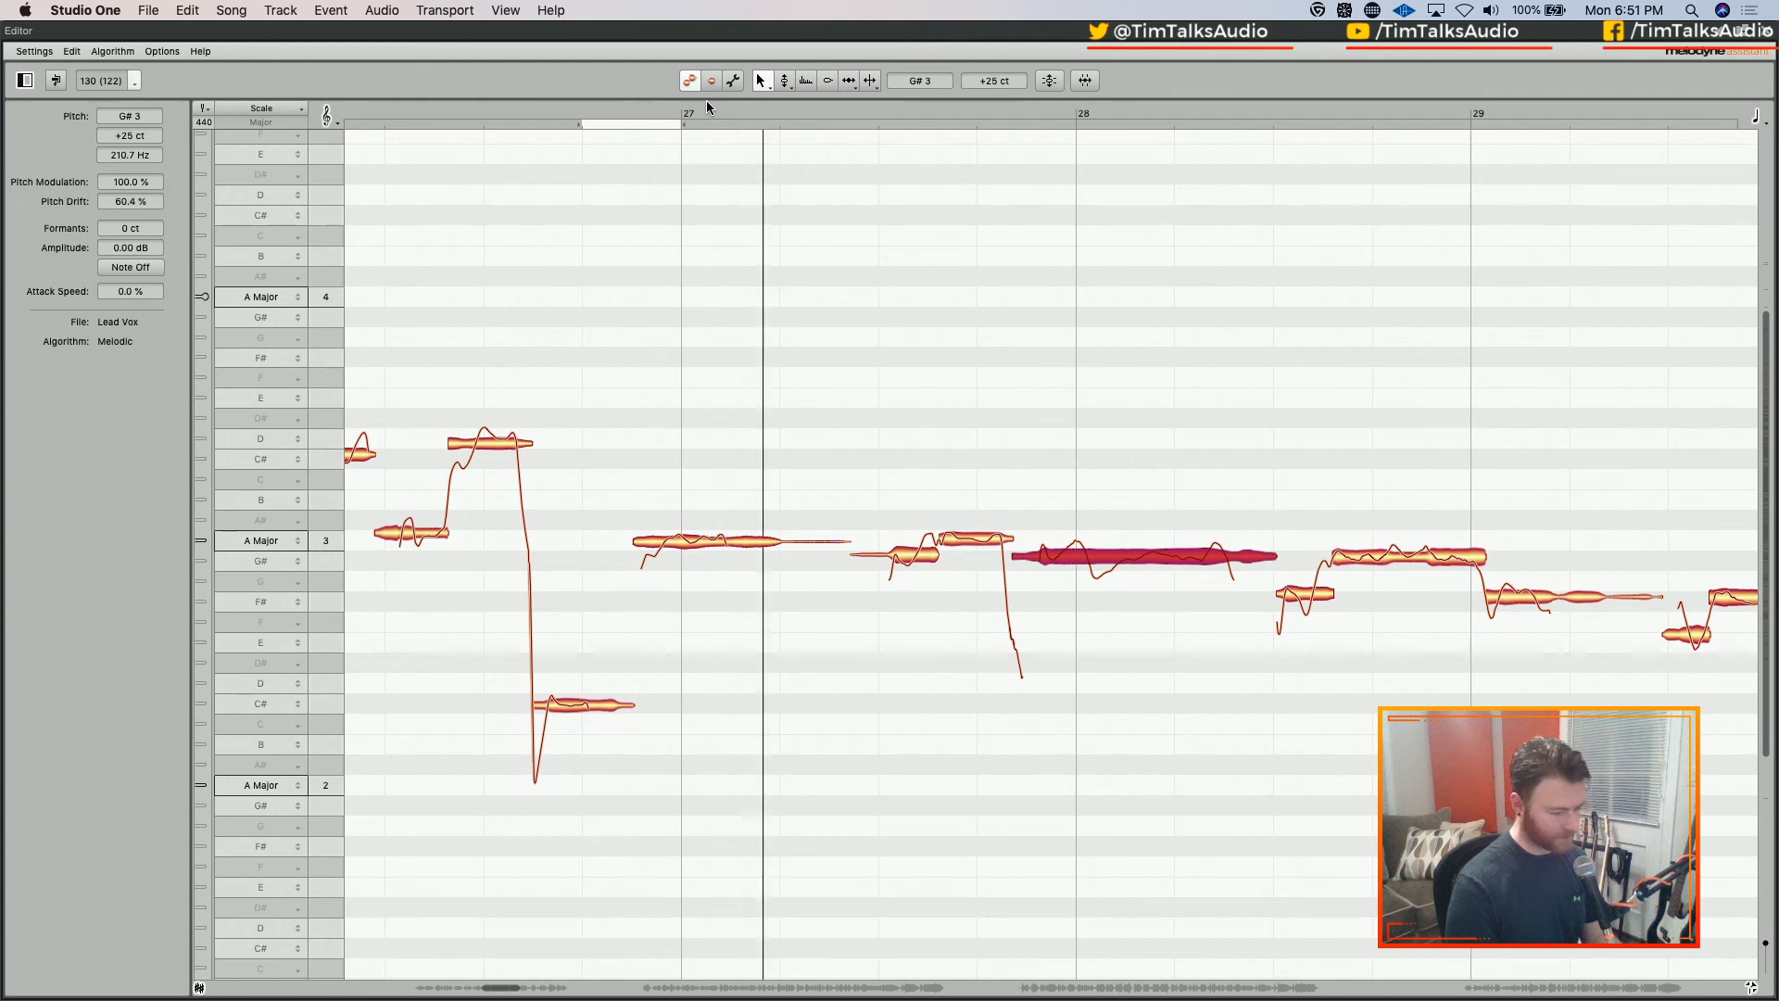
Listen on through bar 31 and replay the ending from just after bar 34 to check the remaining notes' tuning
right_click(723, 231)
click(787, 231)
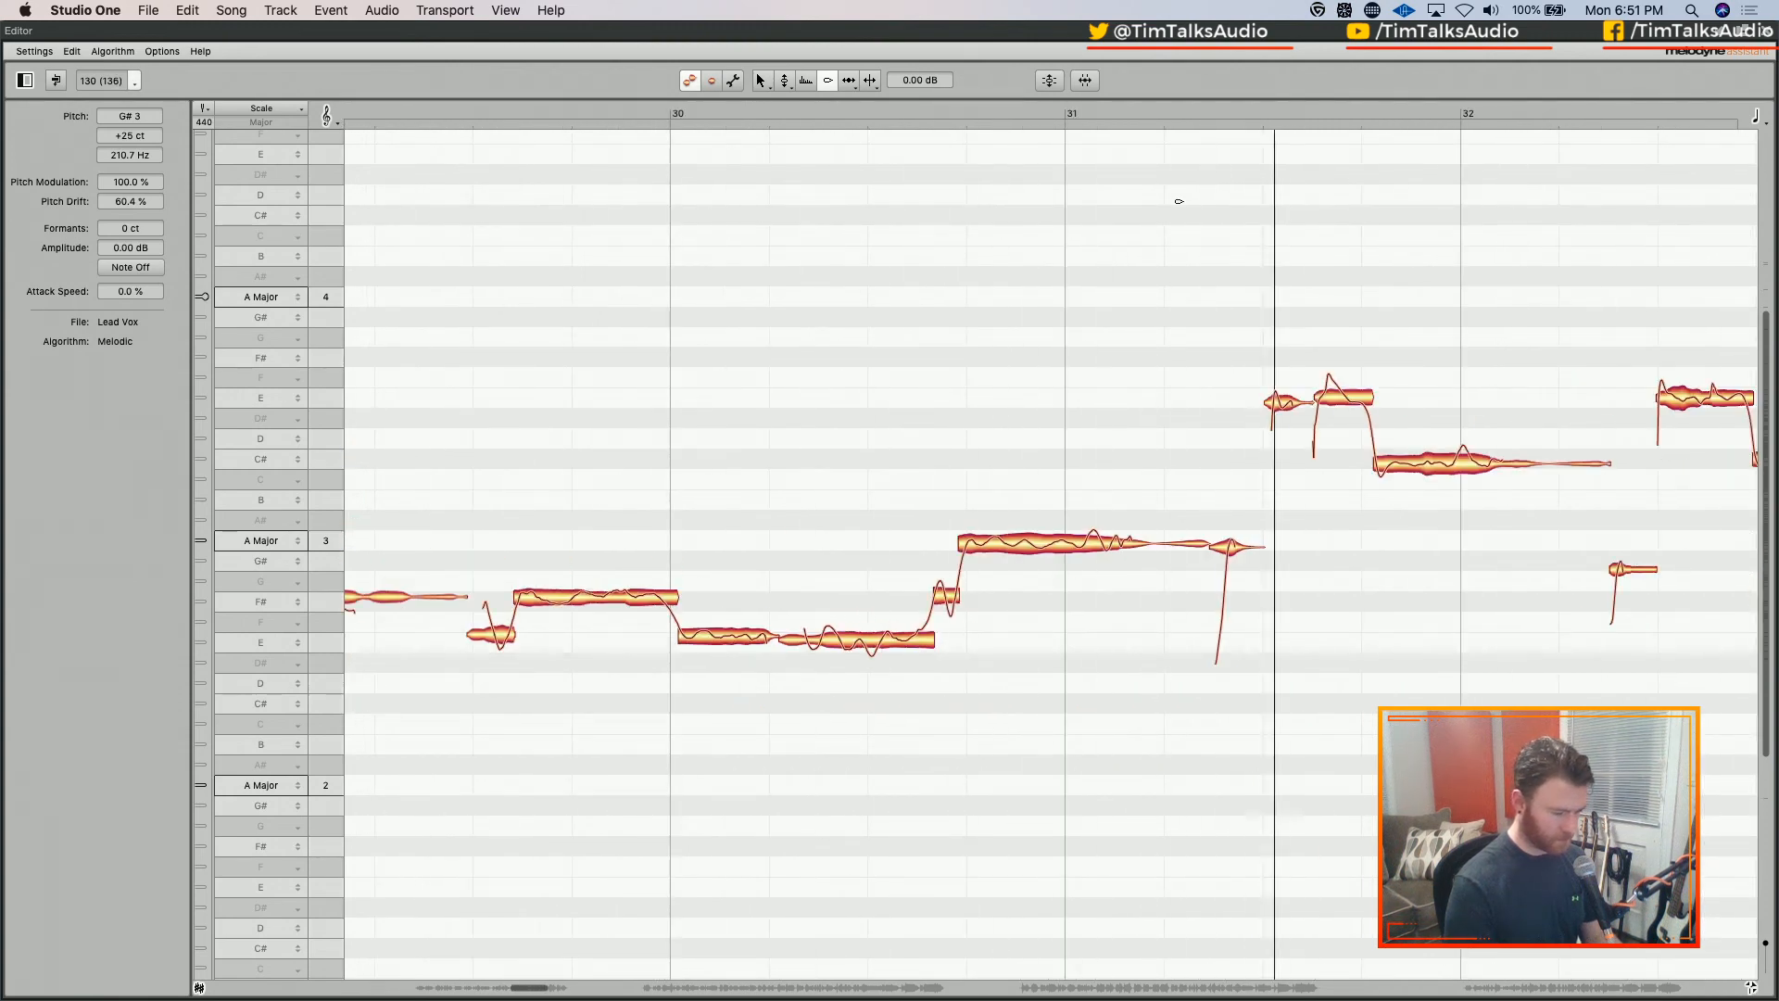
key(space)
scroll(1225, 203, right, 3)
right_click(1207, 196)
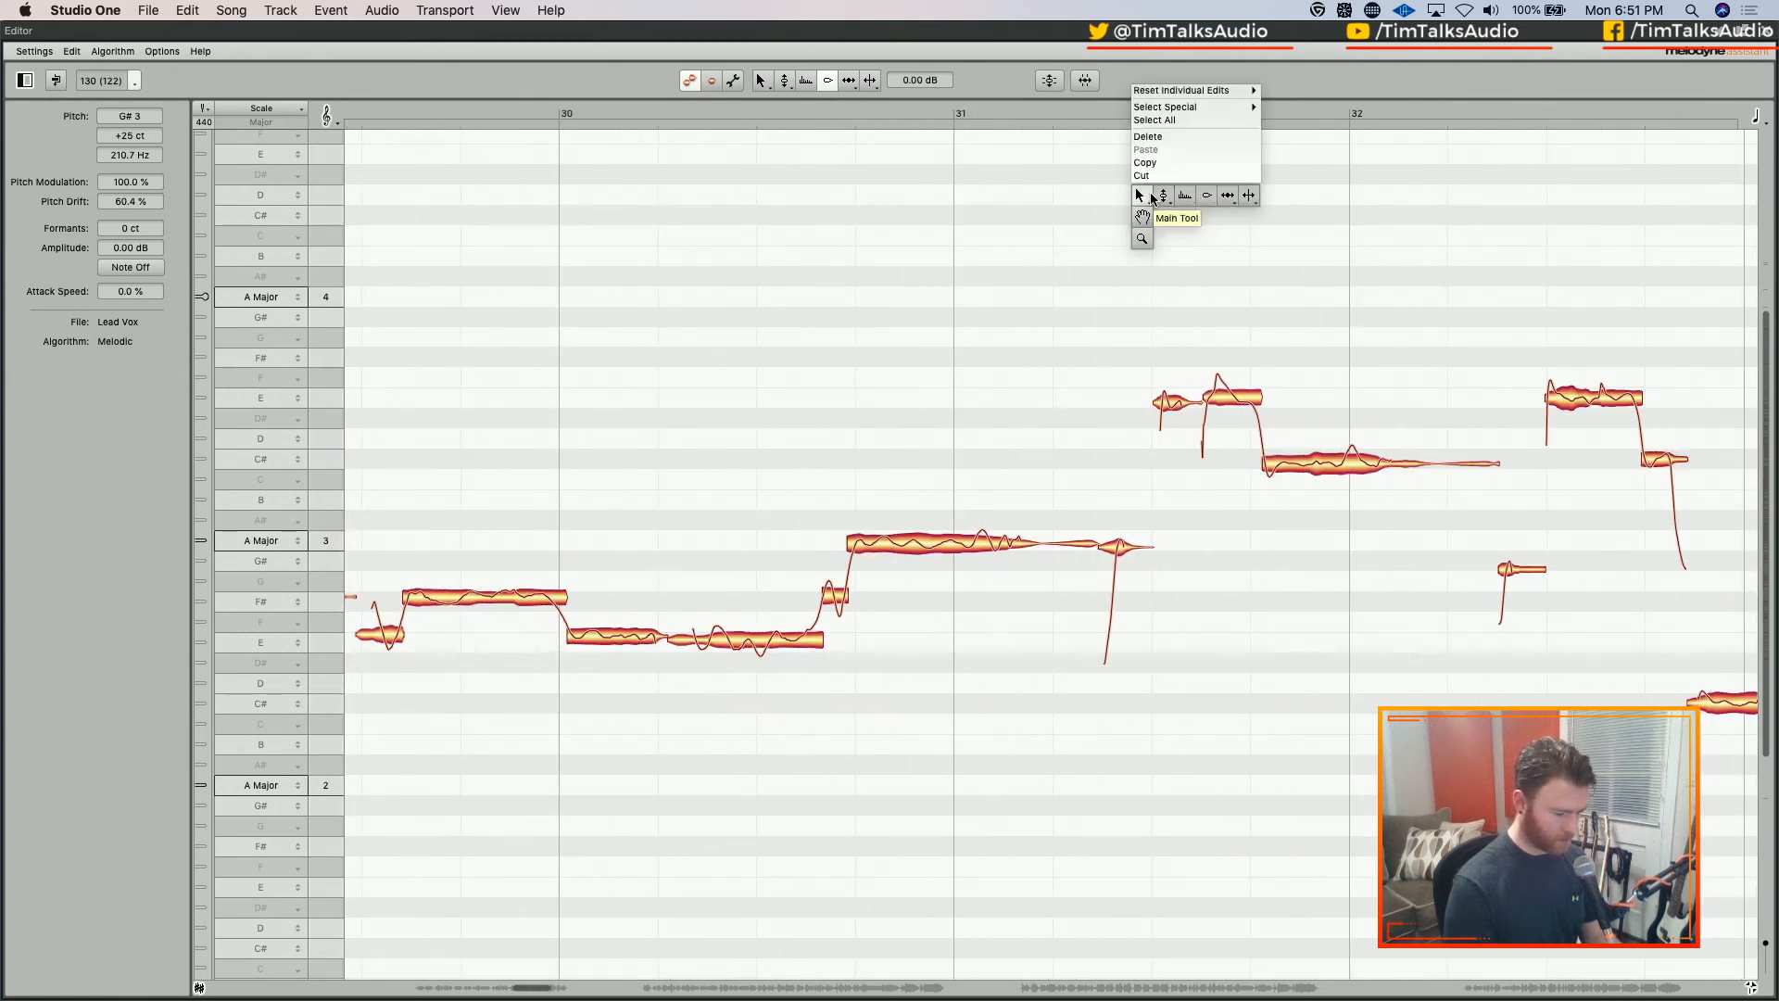
click(1141, 195)
scroll(1108, 195, right, 10)
click(584, 109)
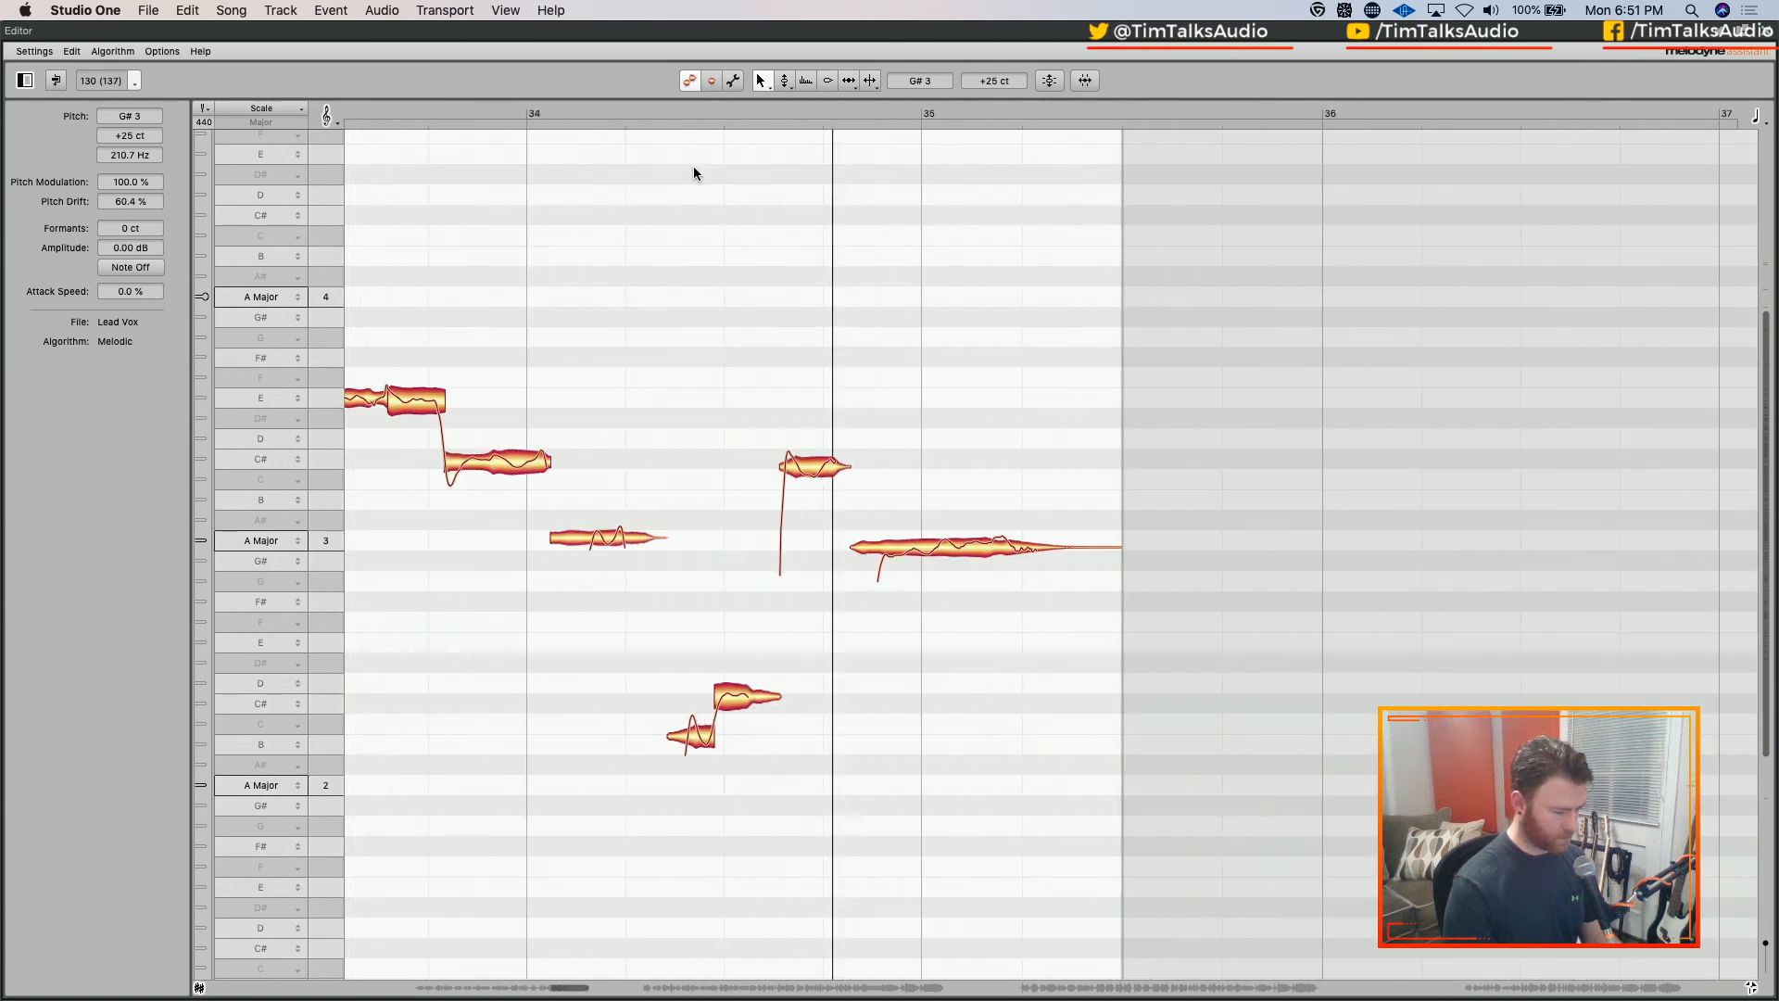
Correct the final A3 note at bar 35 with Pitch Center 31 % and drift reduced to 76.6 %, play the ending and close the editor
click(954, 548)
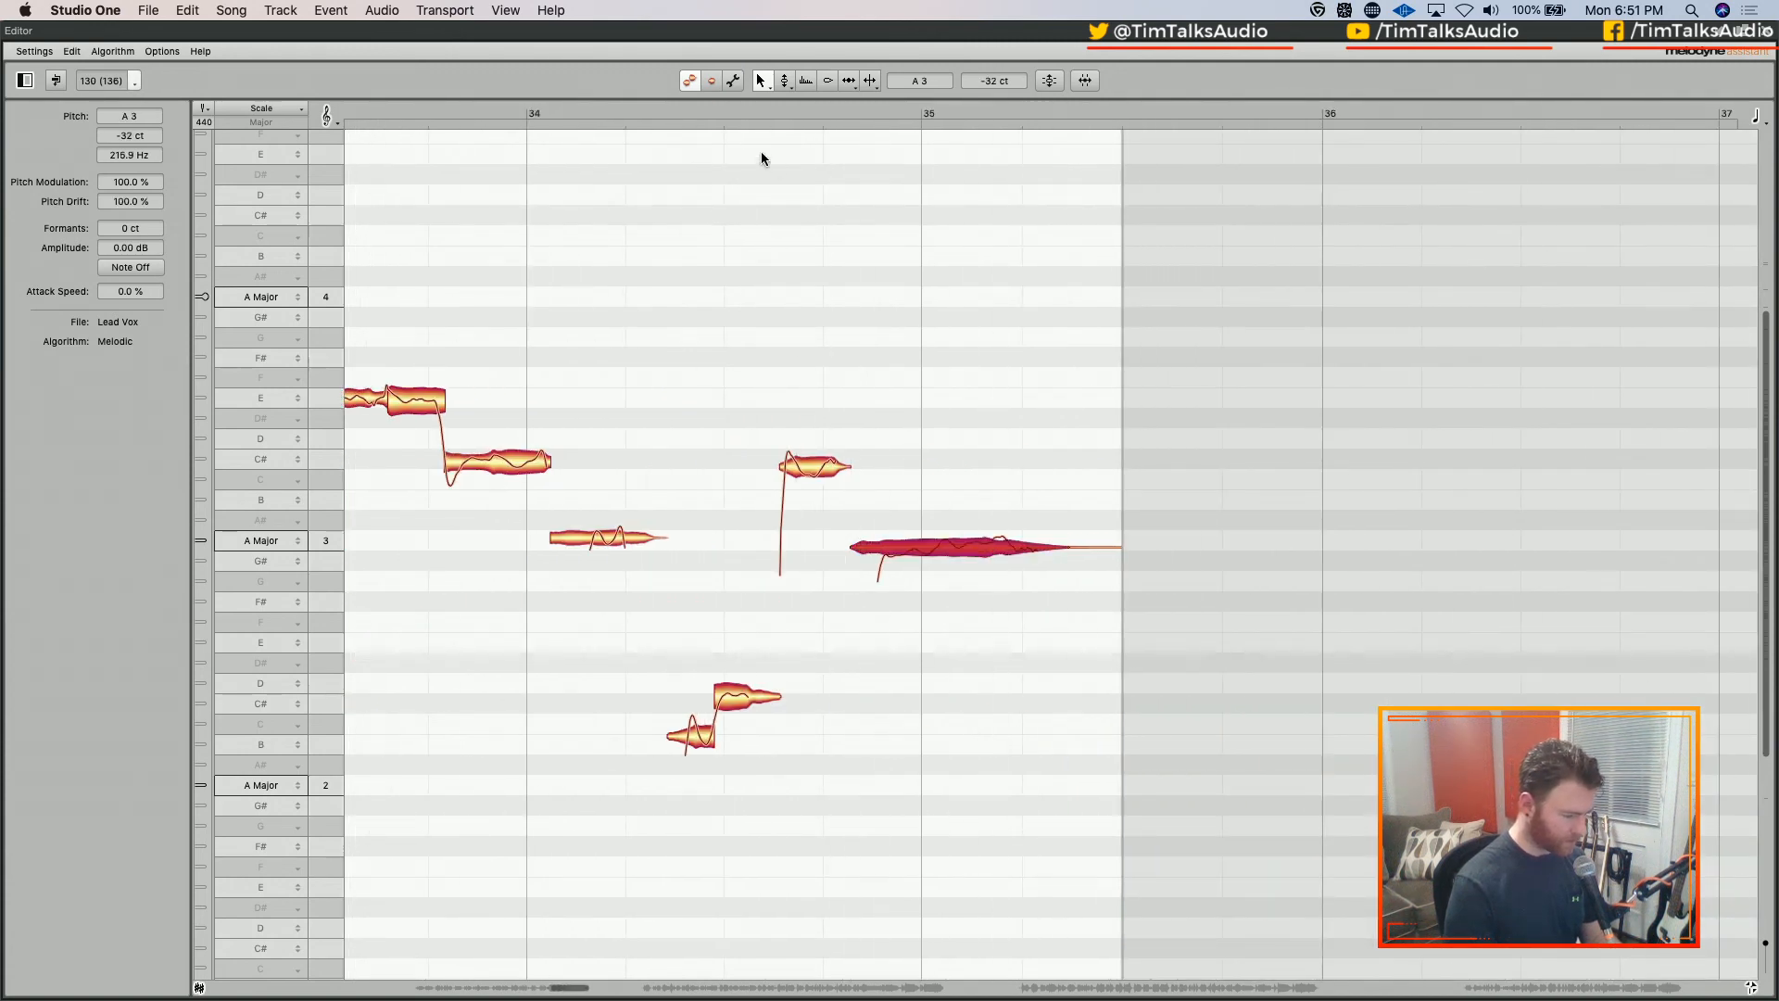
click(726, 111)
key(space)
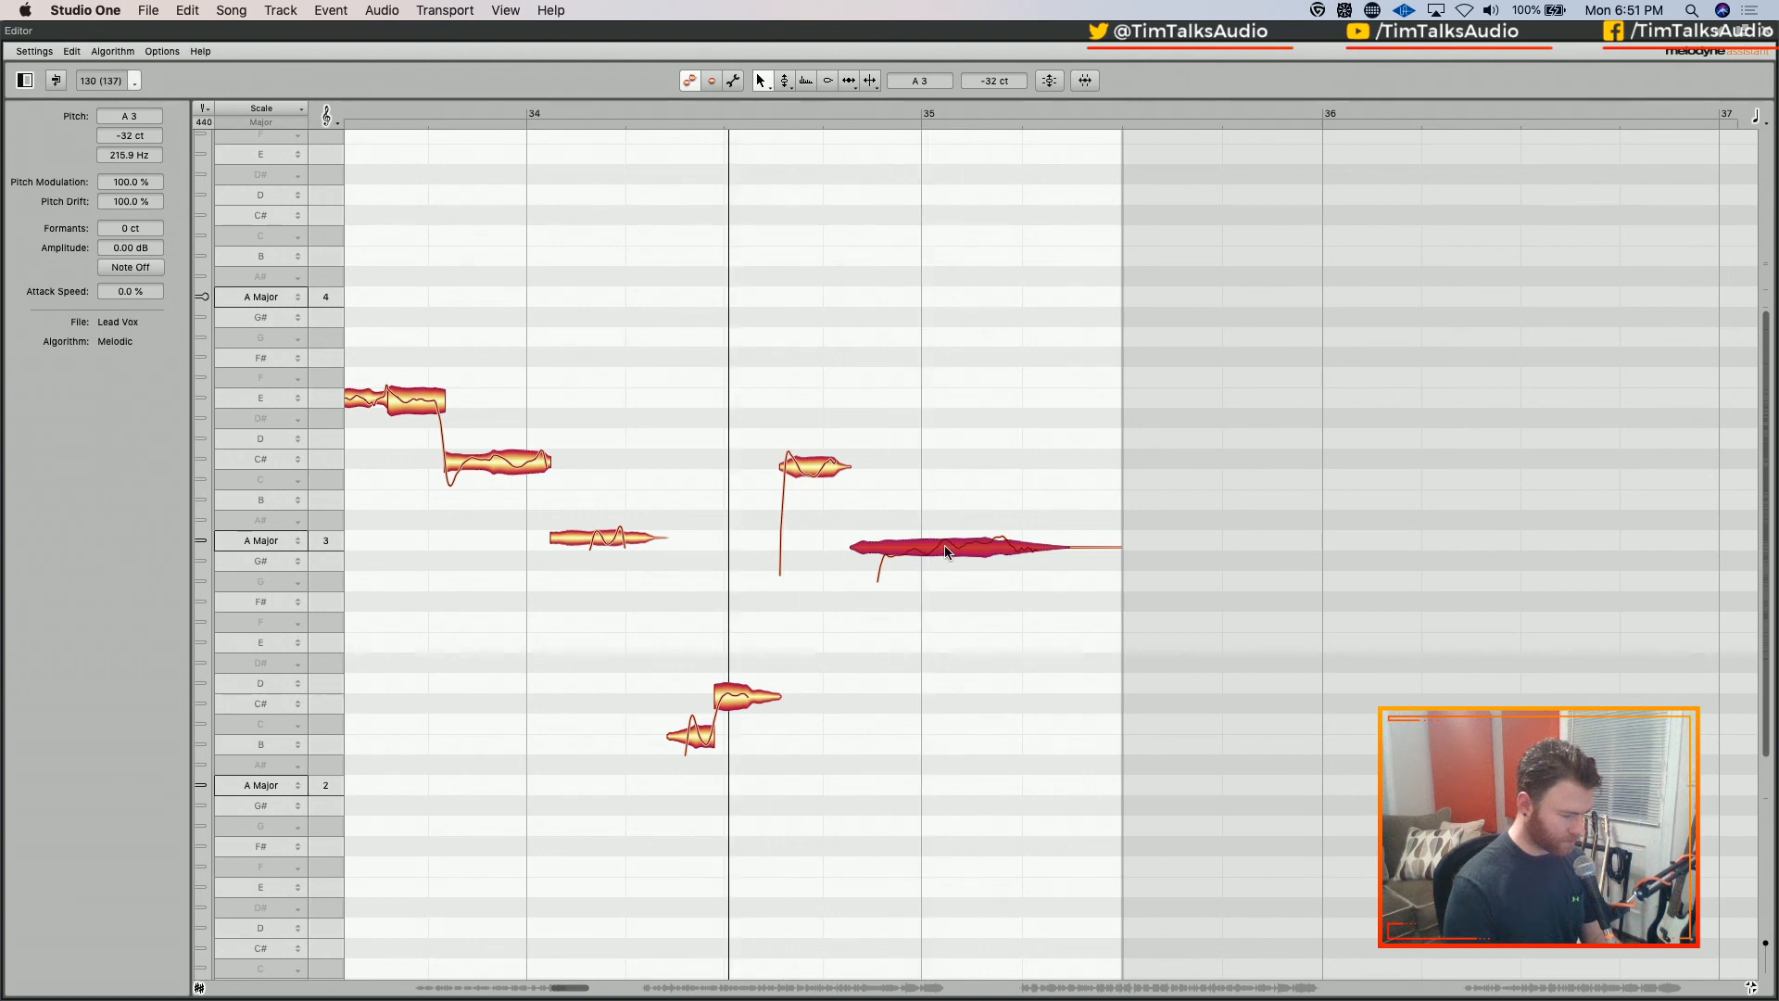
right_click(945, 548)
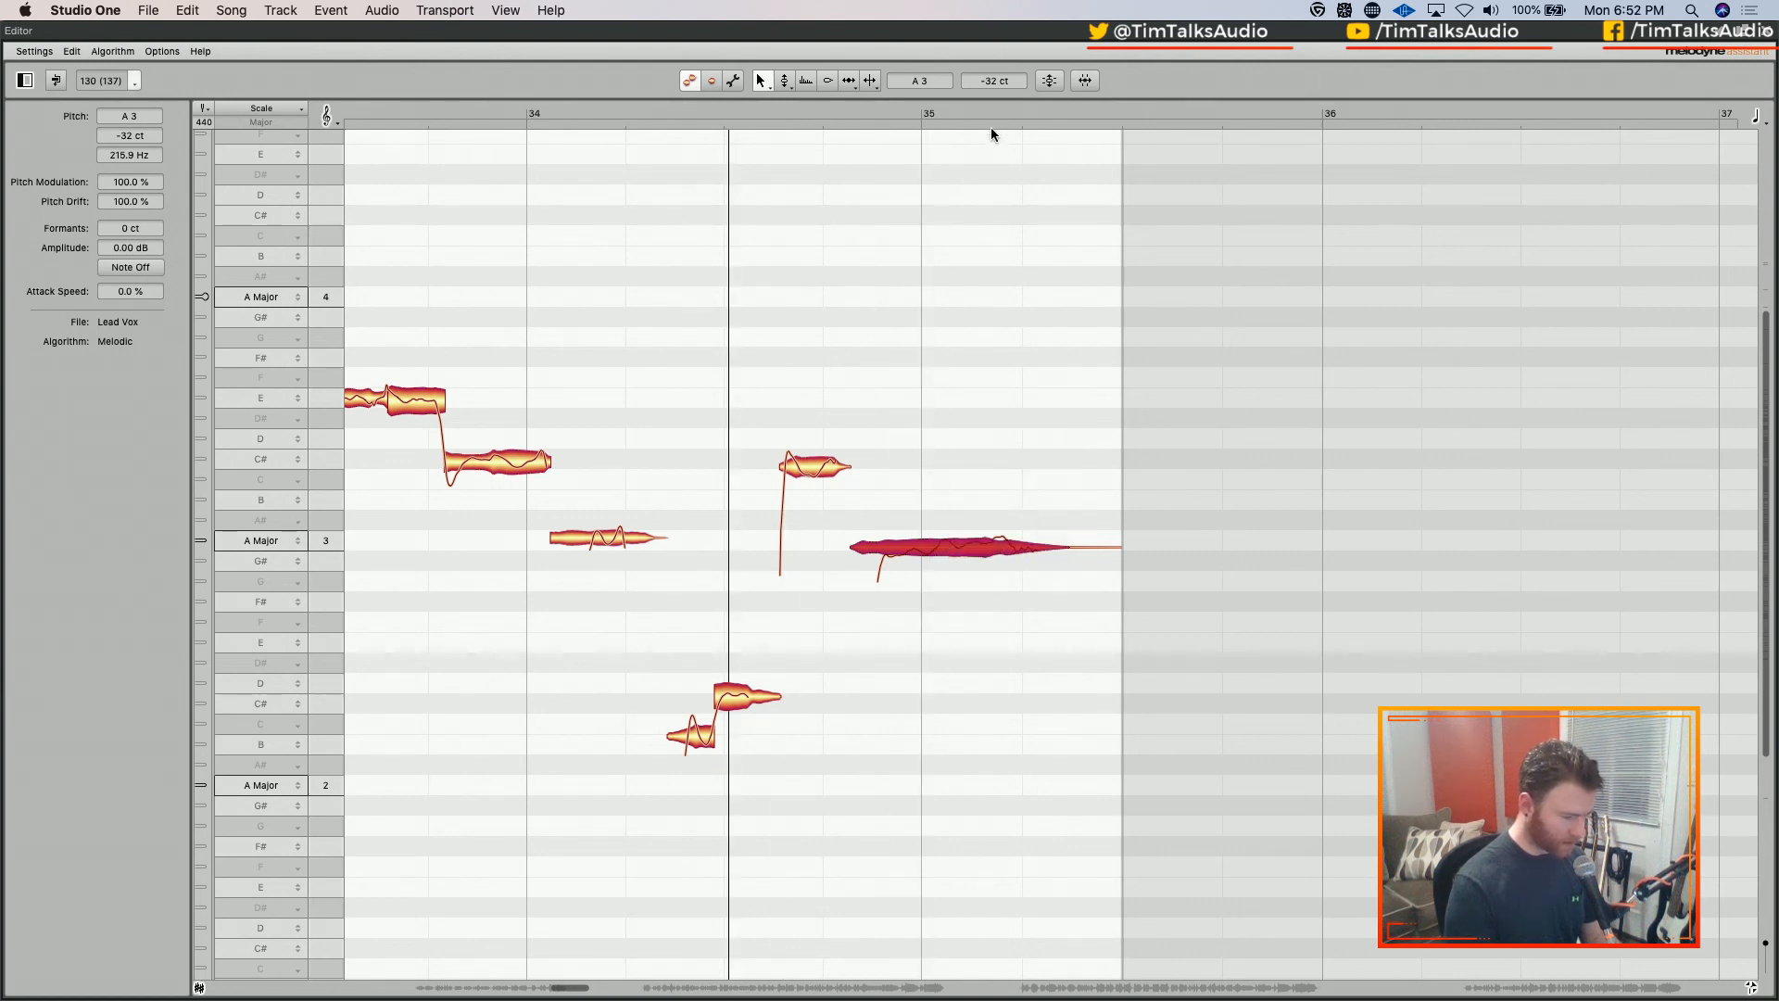
click(1051, 81)
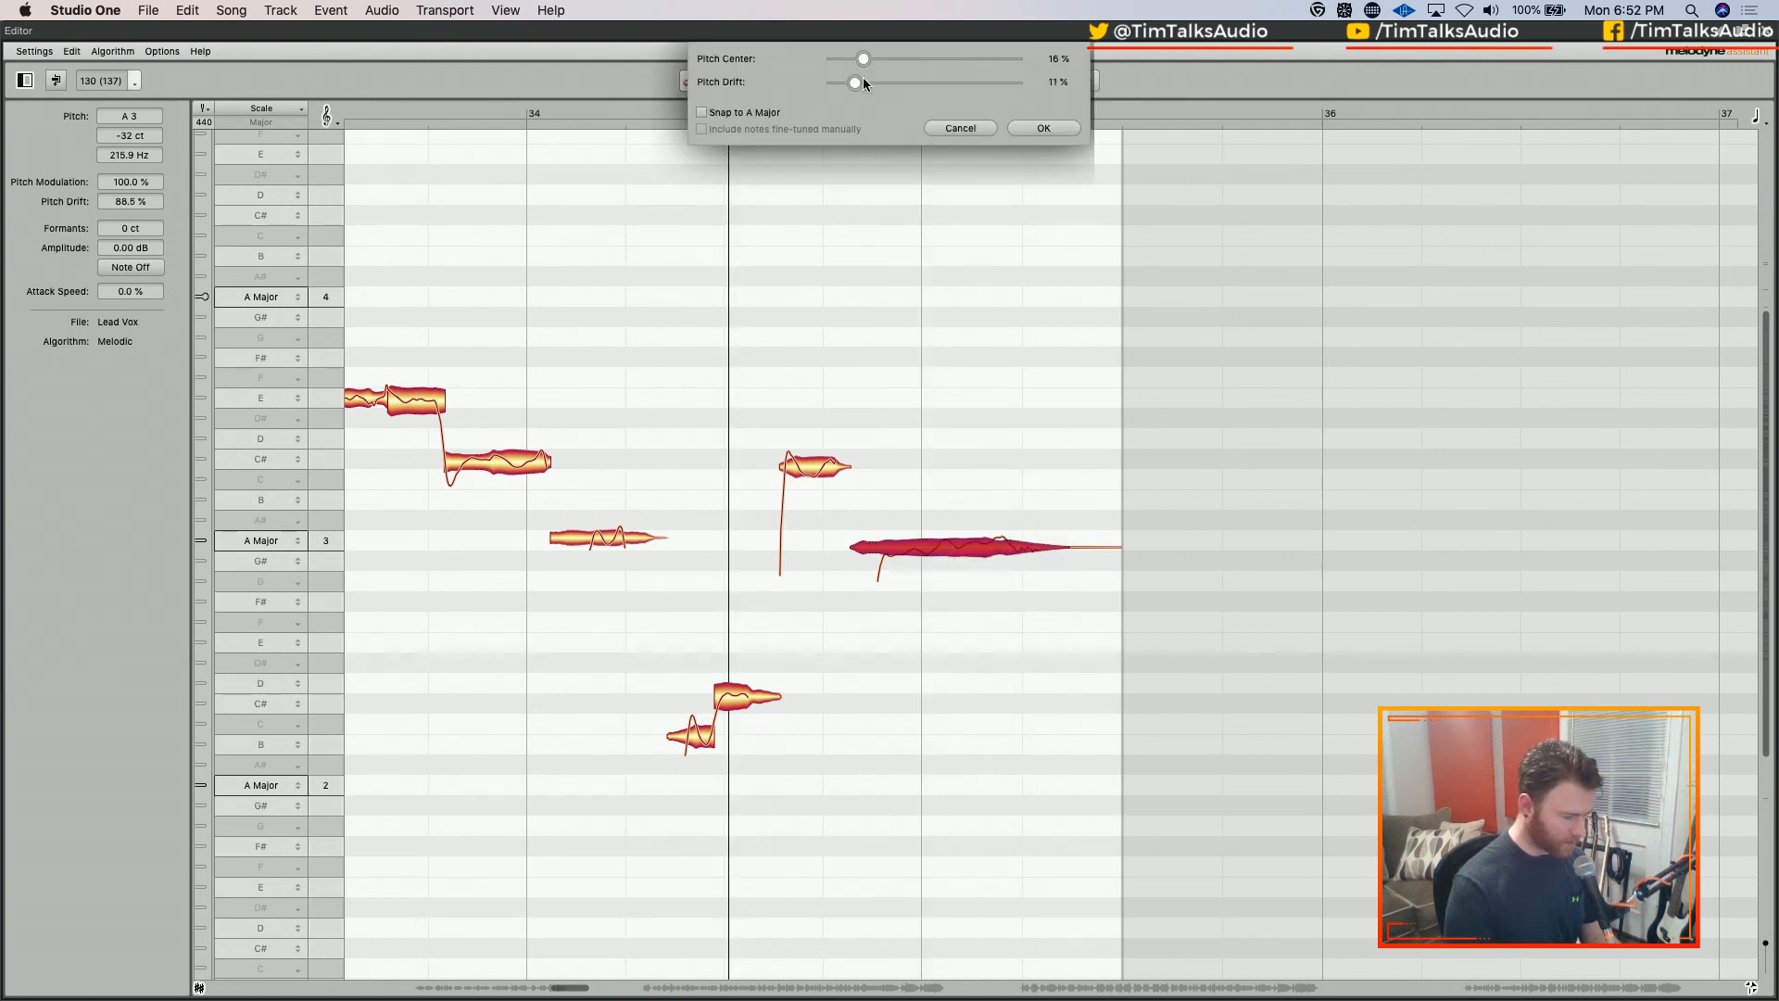
mouse_move(864, 56)
mouse_down()
mouse_move(892, 55)
mouse_move(875, 82)
mouse_up()
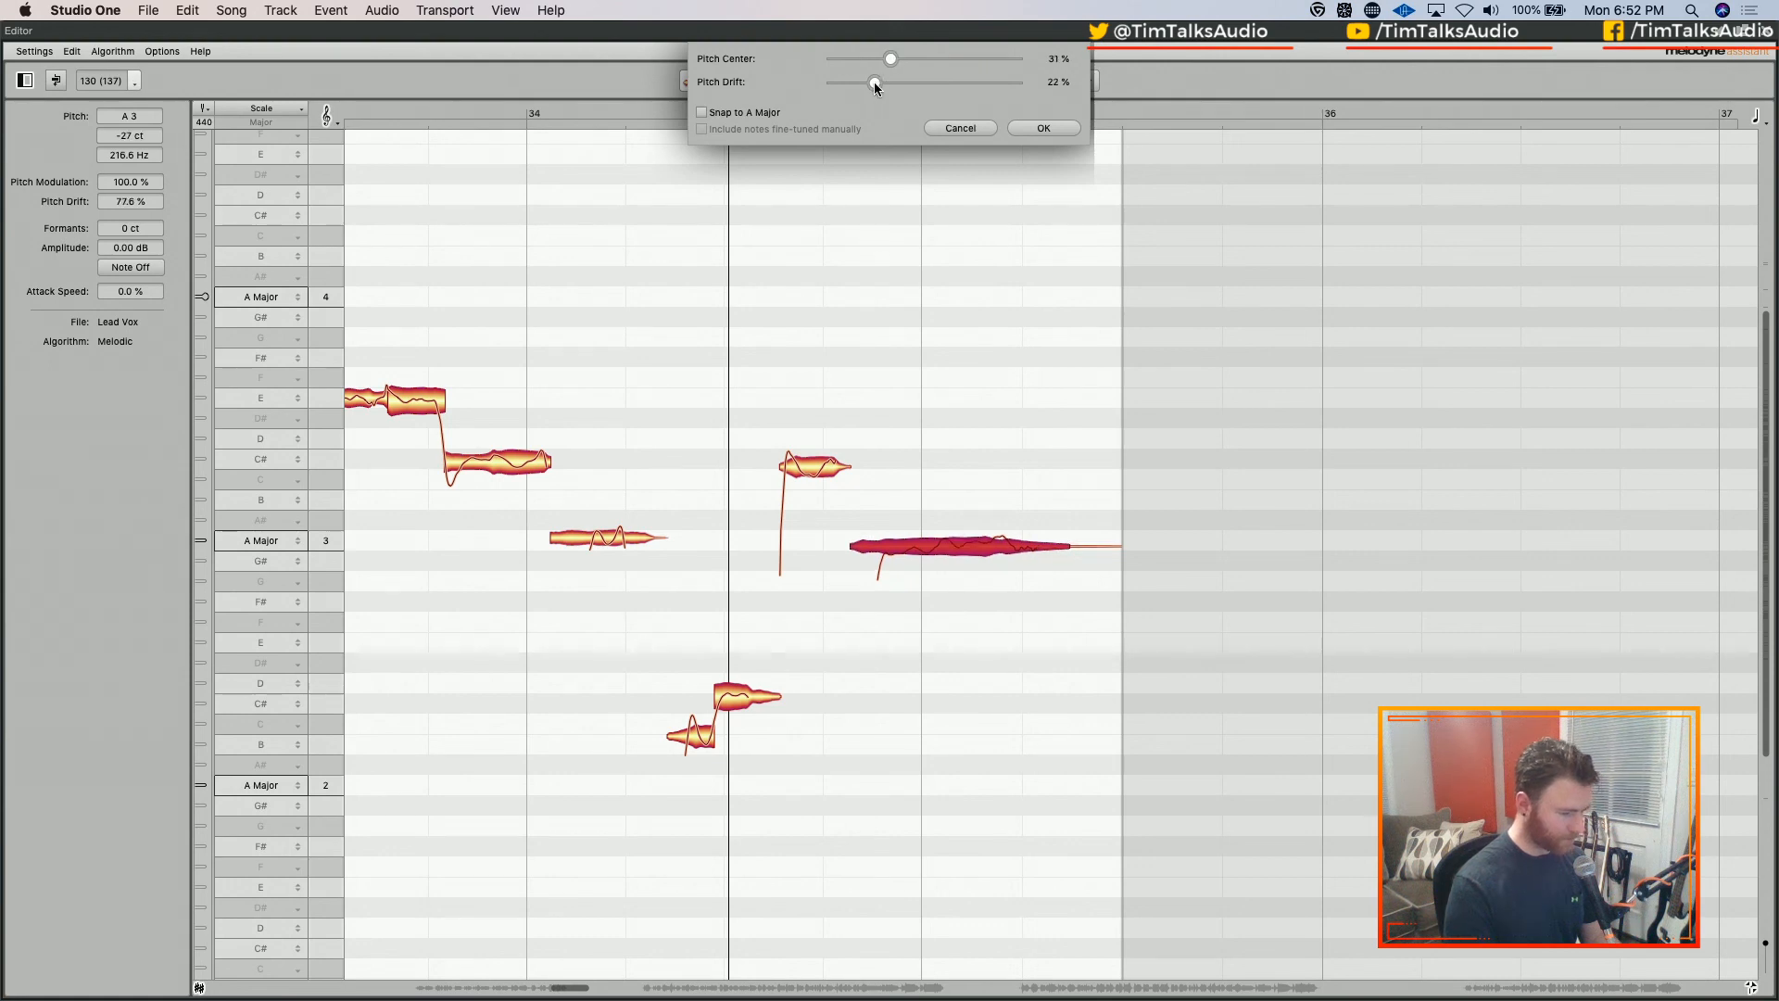
click(1023, 127)
click(519, 116)
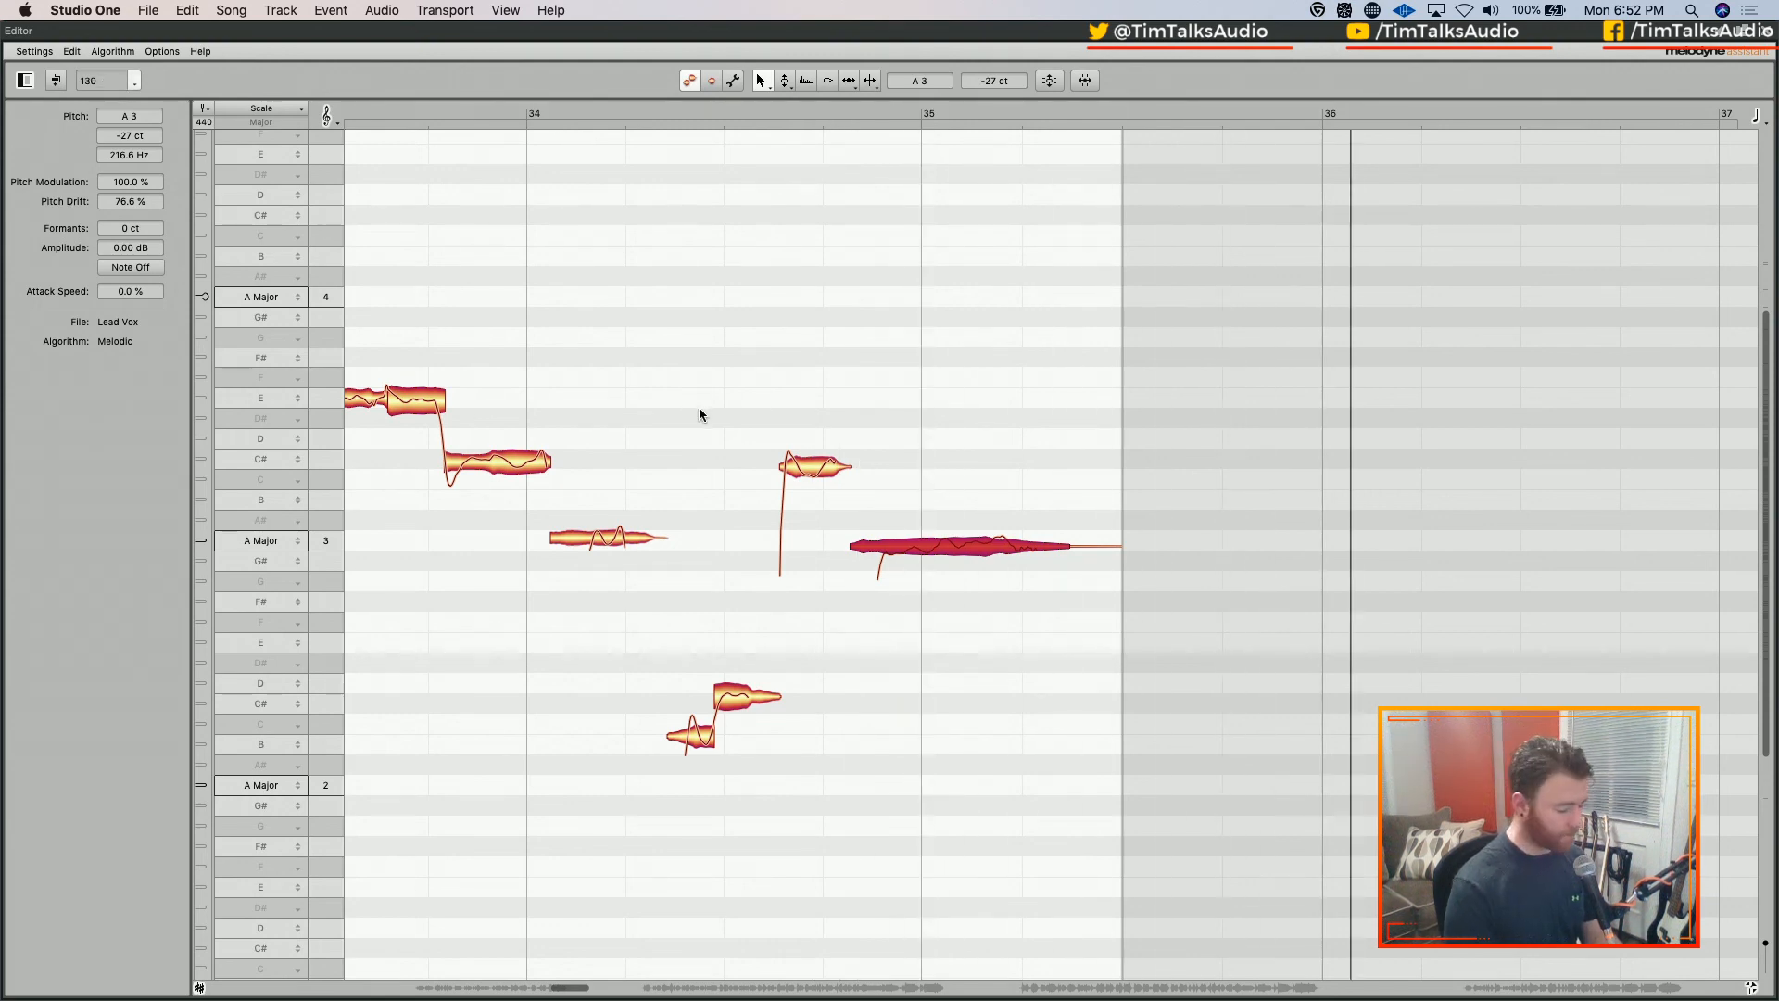
click(1764, 38)
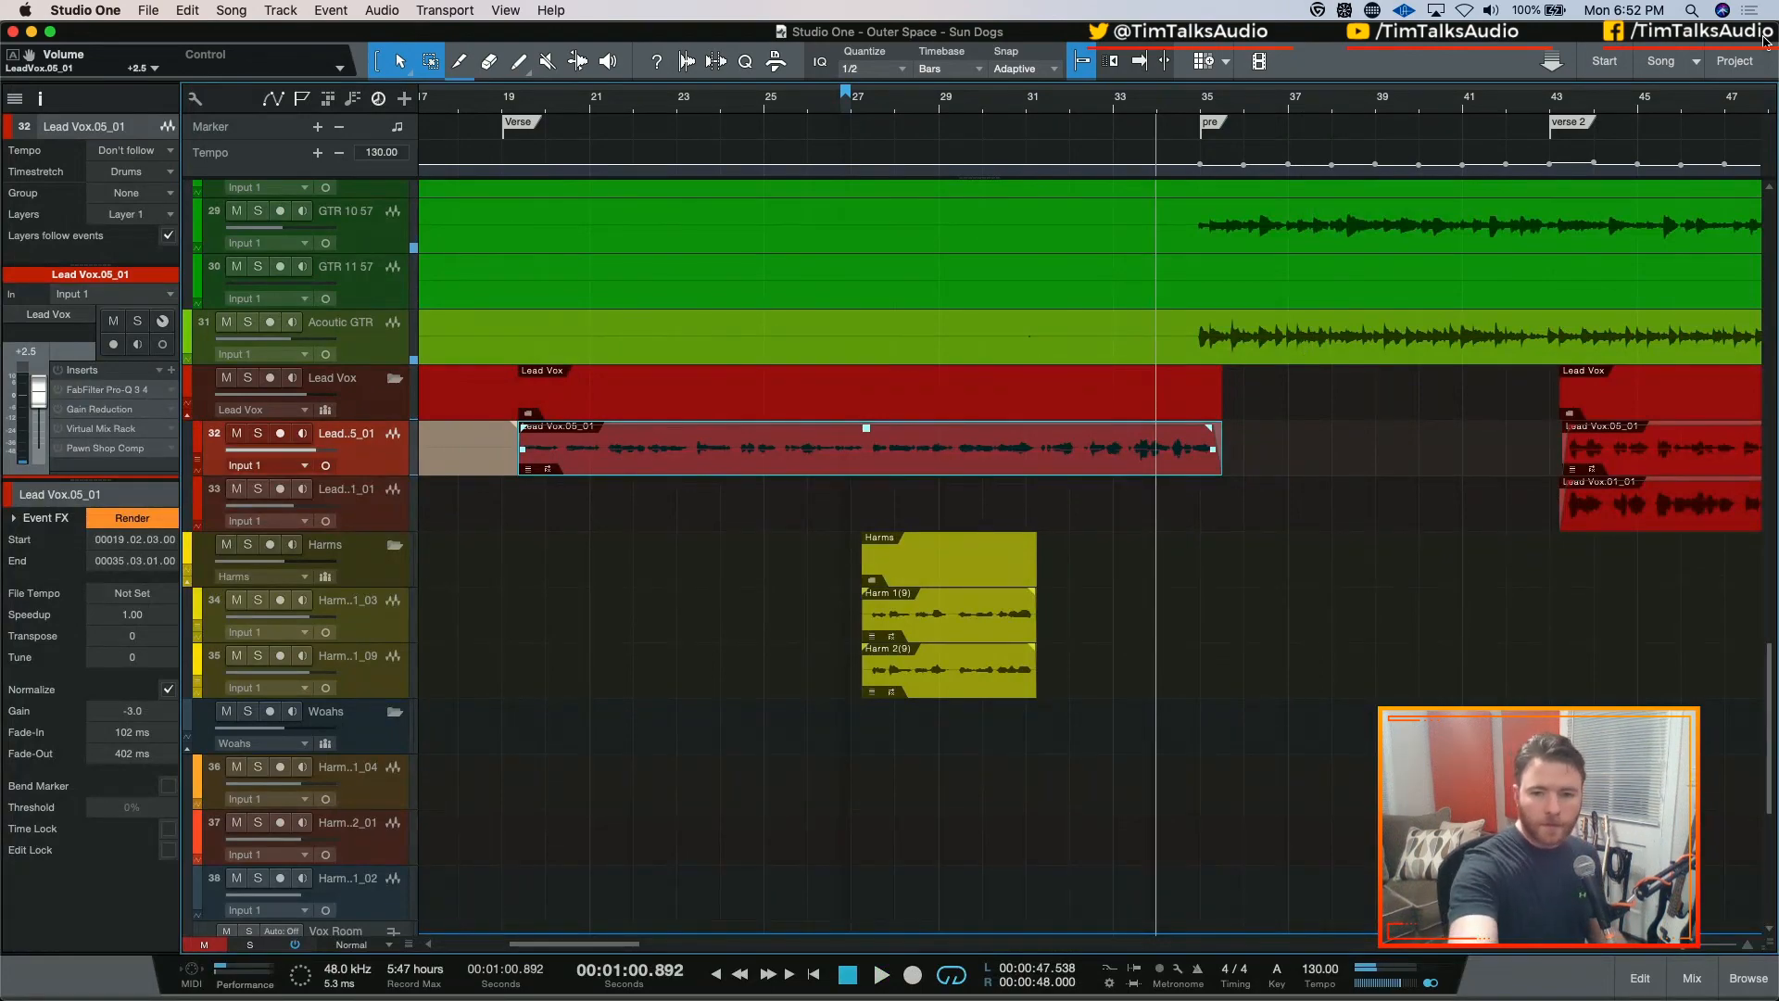